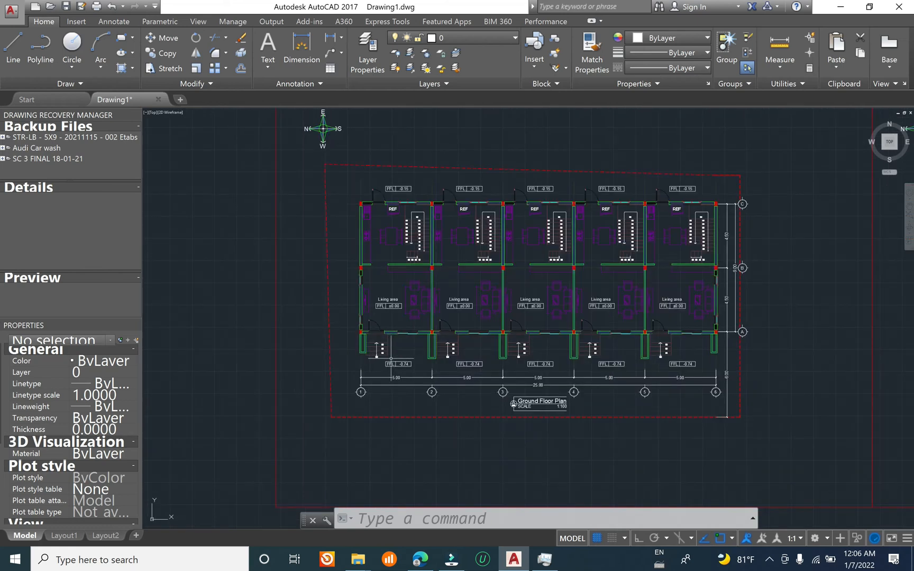
Step: Look over the ground floor plan's five units, grid axes and overall dimensions
{"action": "mouse_move", "coordinate": [421, 283]}
{"action": "middle_mouse_down"}
{"action": "mouse_move", "coordinate": [420, 261]}
{"action": "mouse_move", "coordinate": [300, 288]}
{"action": "middle_mouse_up"}
{"action": "scroll", "coordinate": [419, 261], "scroll_direction": "up", "scroll_amount": 2}
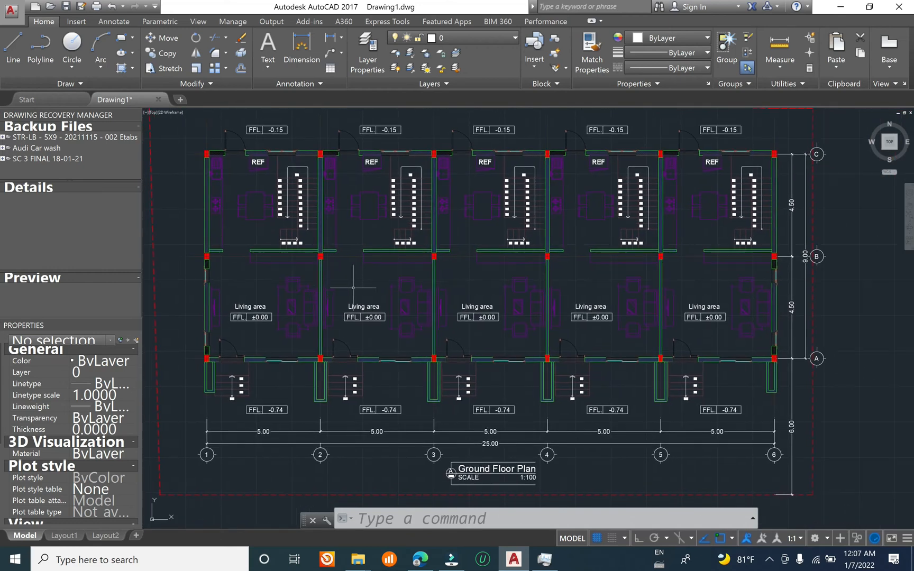
{"action": "middle_click_drag", "start_coordinate": [257, 281], "coordinate": [305, 286]}
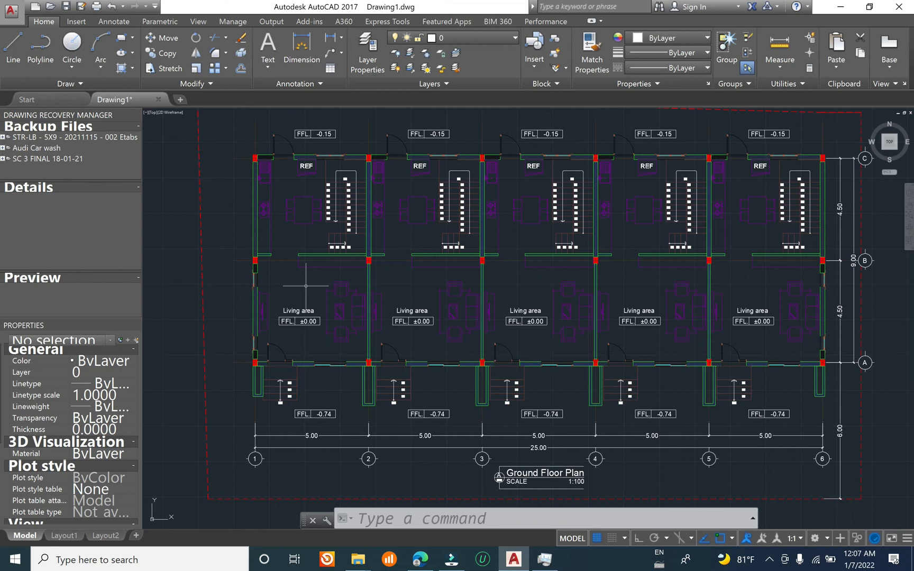
{"action": "mouse_move", "coordinate": [383, 267]}
{"action": "middle_mouse_down"}
{"action": "mouse_move", "coordinate": [383, 293]}
{"action": "mouse_move", "coordinate": [382, 267]}
{"action": "middle_mouse_up"}
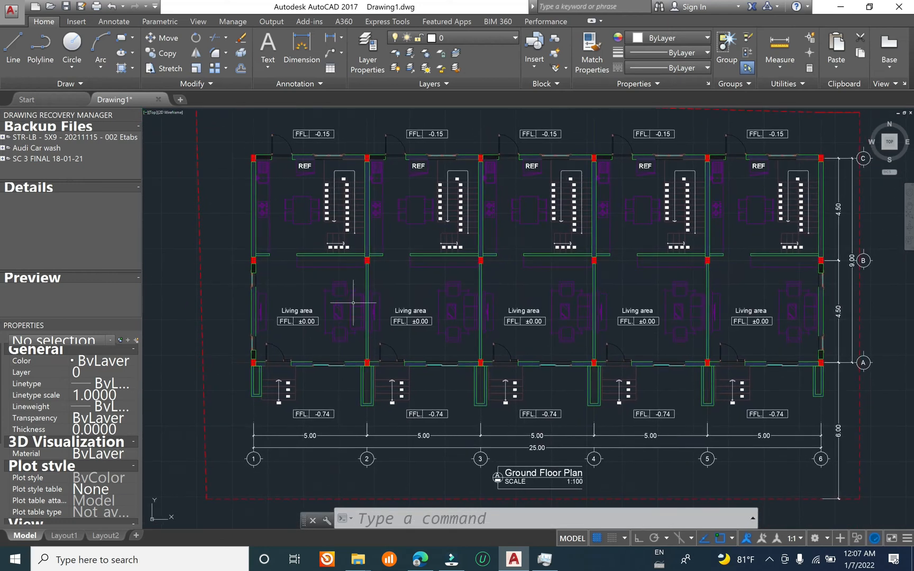
{"action": "mouse_move", "coordinate": [600, 305]}
{"action": "middle_mouse_down"}
{"action": "mouse_move", "coordinate": [510, 322]}
{"action": "mouse_move", "coordinate": [555, 289]}
{"action": "middle_mouse_up"}
{"action": "middle_click_drag", "start_coordinate": [346, 305], "coordinate": [388, 329]}
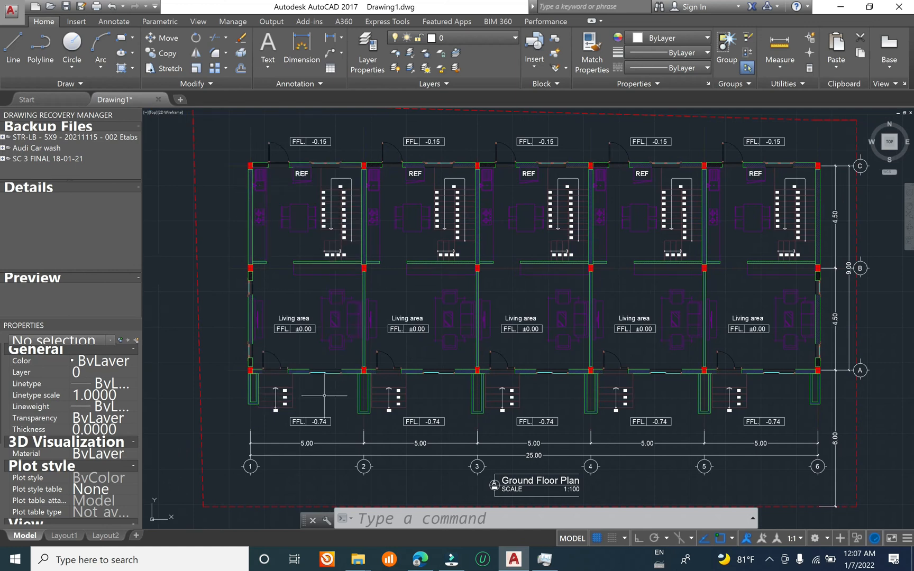
{"action": "mouse_move", "coordinate": [392, 246]}
{"action": "middle_mouse_down"}
{"action": "mouse_move", "coordinate": [351, 318]}
{"action": "mouse_move", "coordinate": [414, 252]}
{"action": "middle_mouse_up"}
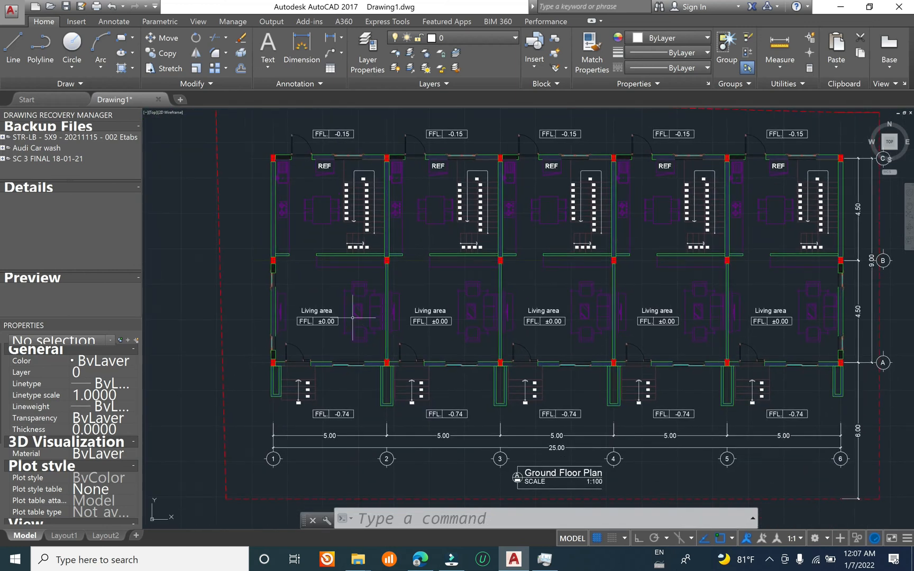
{"action": "middle_click_drag", "start_coordinate": [427, 316], "coordinate": [356, 323]}
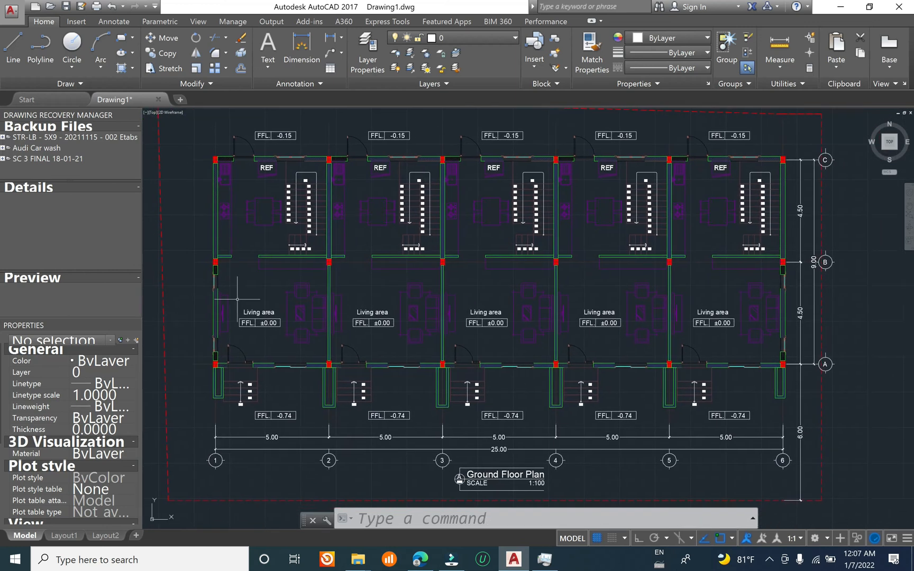
{"action": "middle_click_drag", "start_coordinate": [237, 298], "coordinate": [300, 302]}
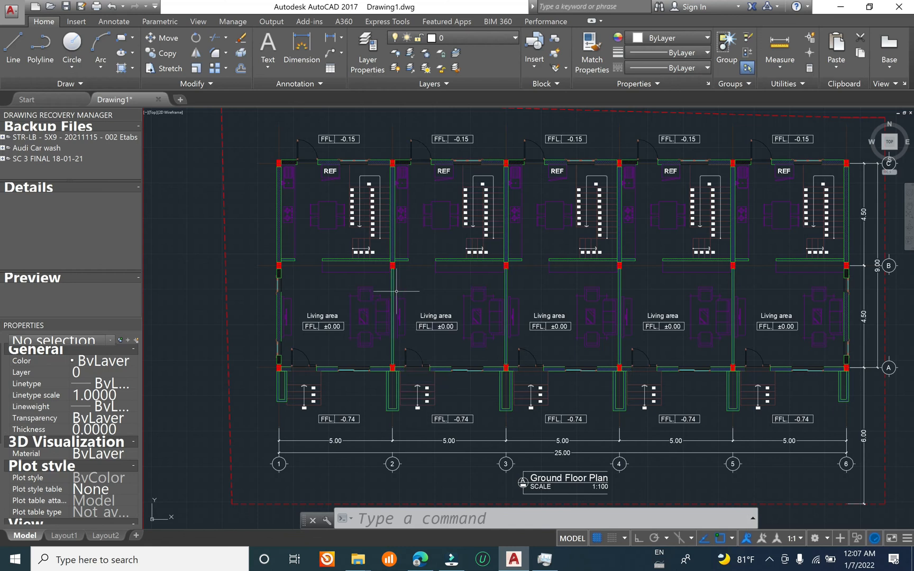
{"action": "mouse_move", "coordinate": [421, 303]}
{"action": "middle_mouse_down"}
{"action": "mouse_move", "coordinate": [400, 326]}
{"action": "mouse_move", "coordinate": [393, 293]}
{"action": "middle_mouse_up"}
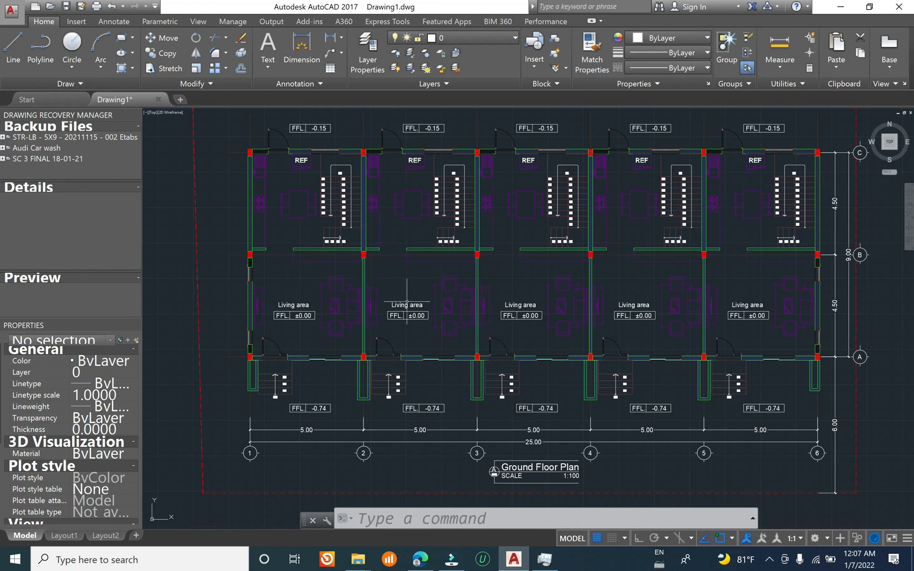
{"action": "middle_click_drag", "start_coordinate": [406, 302], "coordinate": [414, 306]}
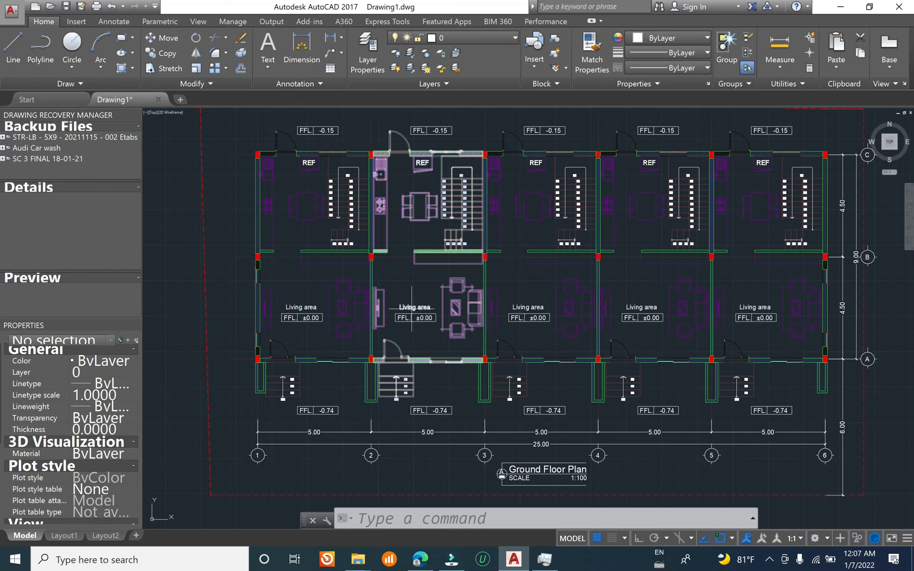
Step: Inspect the corner column, front walls, entrance steps and interior staircases of the ground floor plan up close
{"action": "middle_click_drag", "start_coordinate": [359, 289], "coordinate": [411, 272]}
{"action": "scroll", "coordinate": [317, 347], "scroll_direction": "up", "scroll_amount": 6}
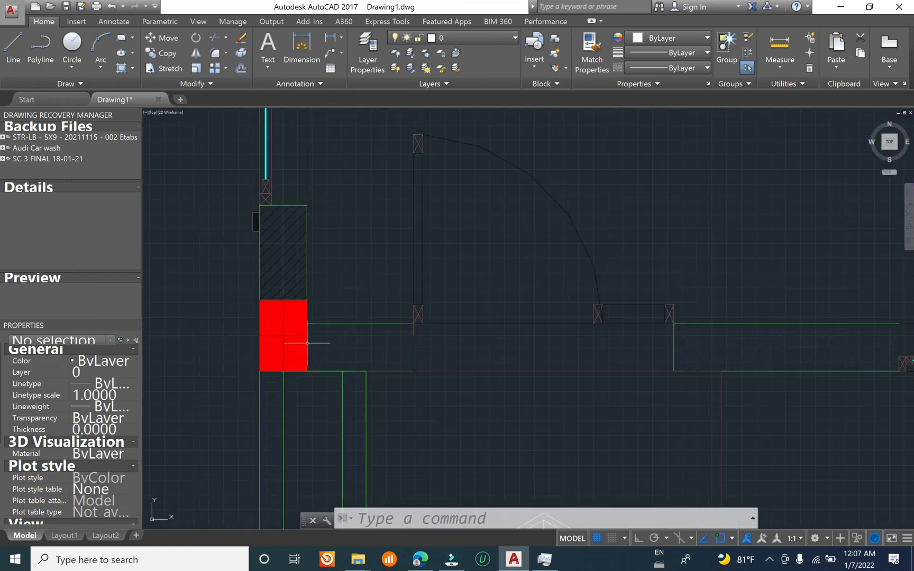
{"action": "scroll", "coordinate": [293, 359], "scroll_direction": "down", "scroll_amount": 6}
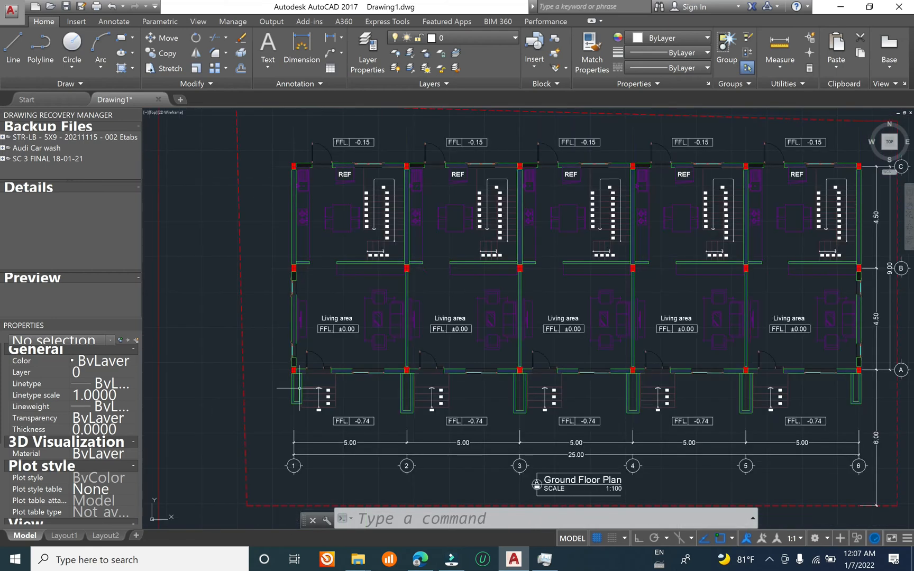
{"action": "middle_click_drag", "start_coordinate": [327, 359], "coordinate": [337, 309]}
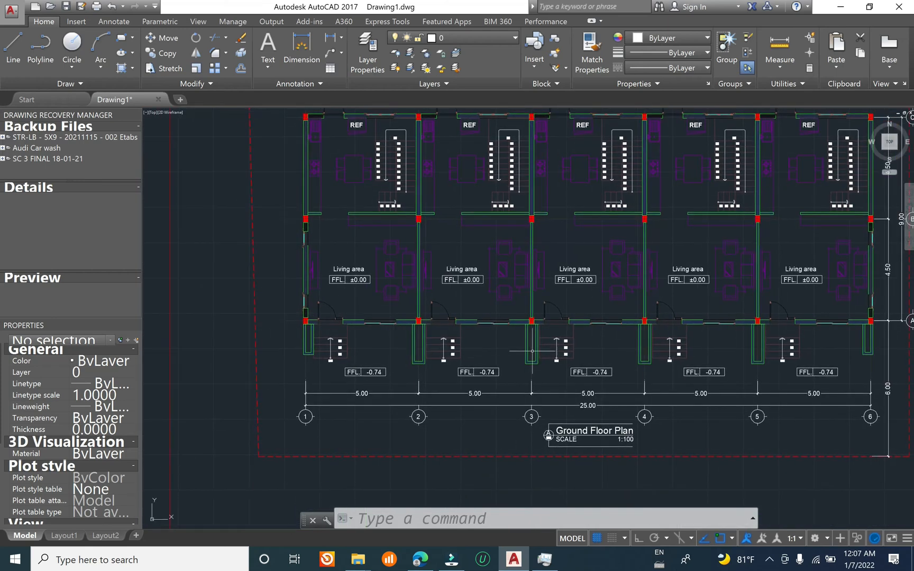
{"action": "scroll", "coordinate": [415, 351], "scroll_direction": "up", "scroll_amount": 4}
{"action": "middle_click_drag", "start_coordinate": [415, 352], "coordinate": [414, 245]}
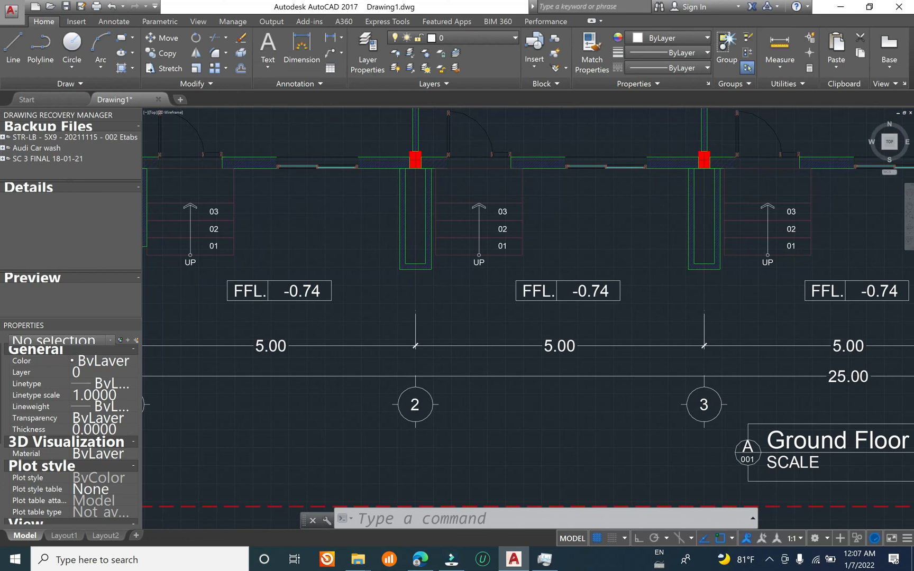
{"action": "scroll", "coordinate": [385, 396], "scroll_direction": "down", "scroll_amount": 4}
{"action": "mouse_move", "coordinate": [461, 339]}
{"action": "middle_mouse_down"}
{"action": "mouse_move", "coordinate": [388, 405]}
{"action": "mouse_move", "coordinate": [464, 375]}
{"action": "middle_mouse_up"}
{"action": "middle_click_drag", "start_coordinate": [297, 184], "coordinate": [274, 229]}
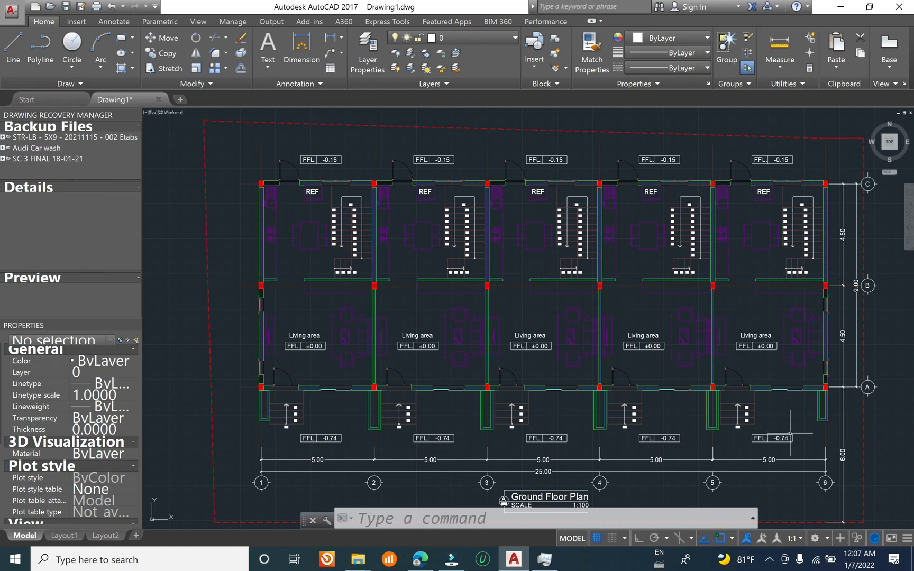
{"action": "scroll", "coordinate": [261, 185], "scroll_direction": "up", "scroll_amount": 2}
{"action": "scroll", "coordinate": [261, 184], "scroll_direction": "down", "scroll_amount": 3}
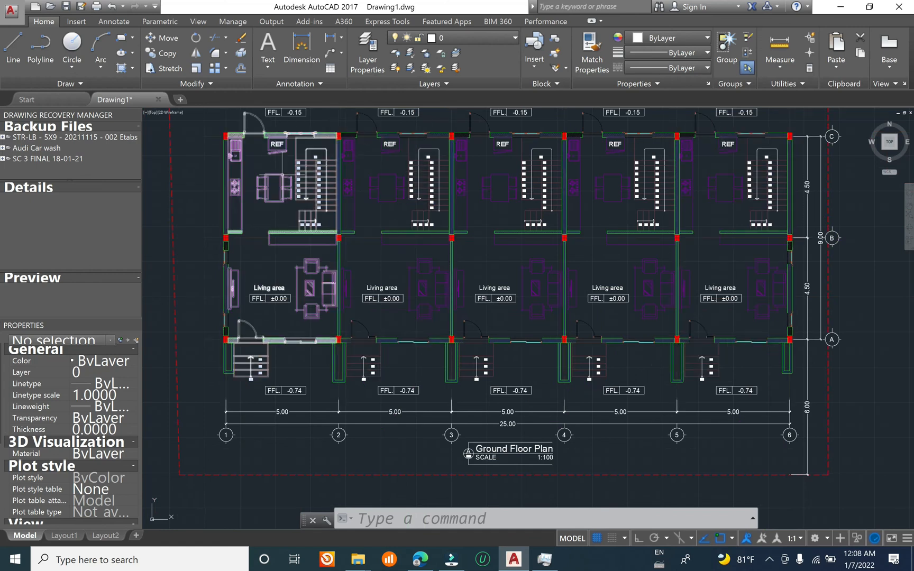
{"action": "scroll", "coordinate": [289, 122], "scroll_direction": "up", "scroll_amount": 6}
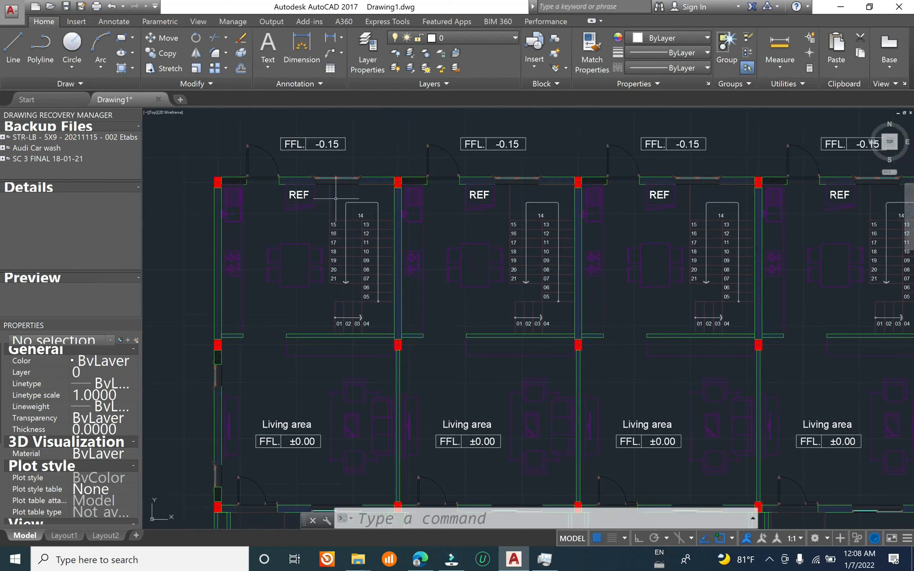
{"action": "scroll", "coordinate": [319, 192], "scroll_direction": "down", "scroll_amount": 3}
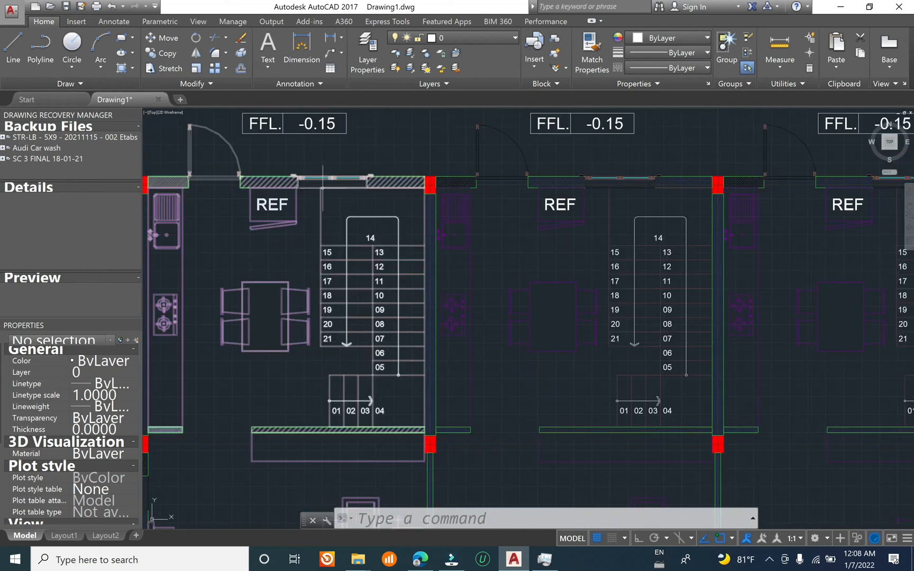
{"action": "scroll", "coordinate": [288, 210], "scroll_direction": "down", "scroll_amount": 4}
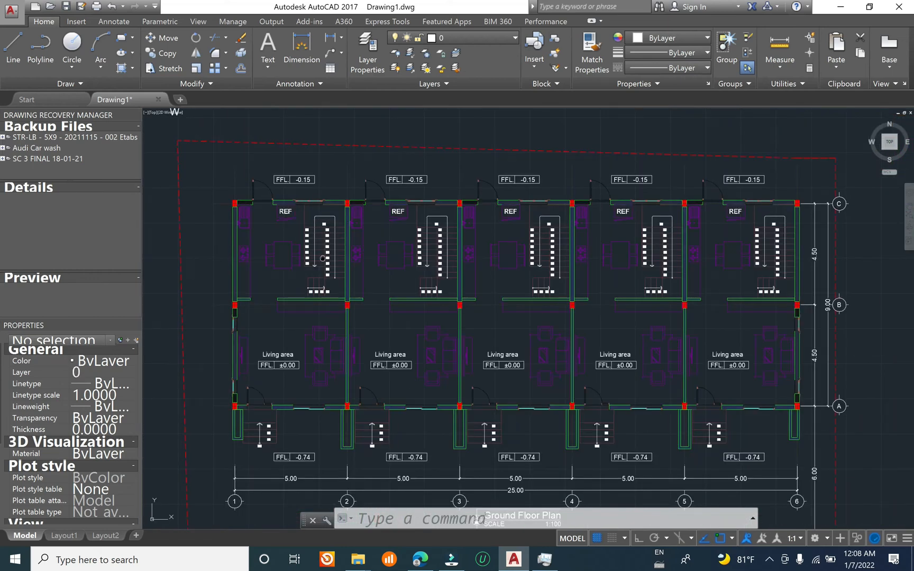
{"action": "middle_click_drag", "start_coordinate": [322, 258], "coordinate": [360, 220]}
Step: Create a new layer named "Etabs column" and set its color to red
{"action": "left_click", "coordinate": [361, 46]}
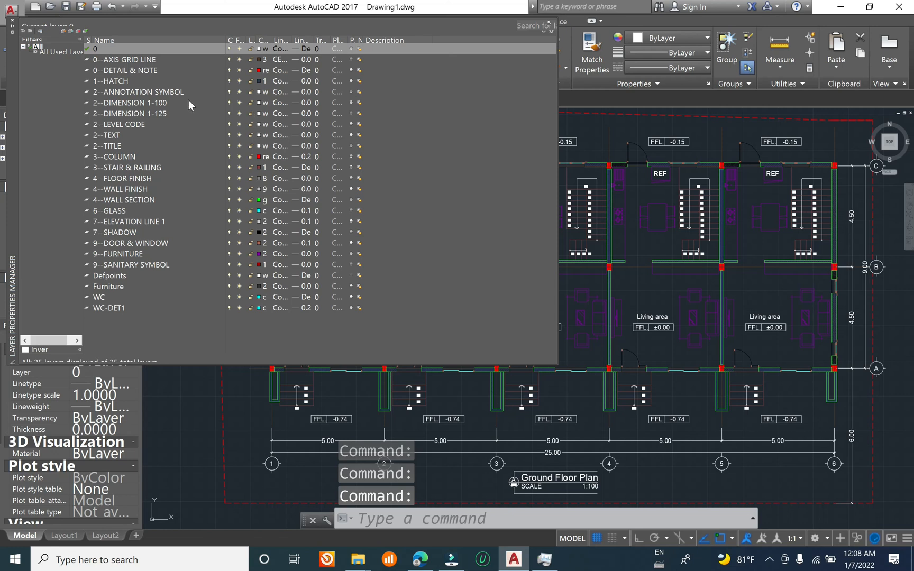
{"action": "right_click", "coordinate": [174, 89]}
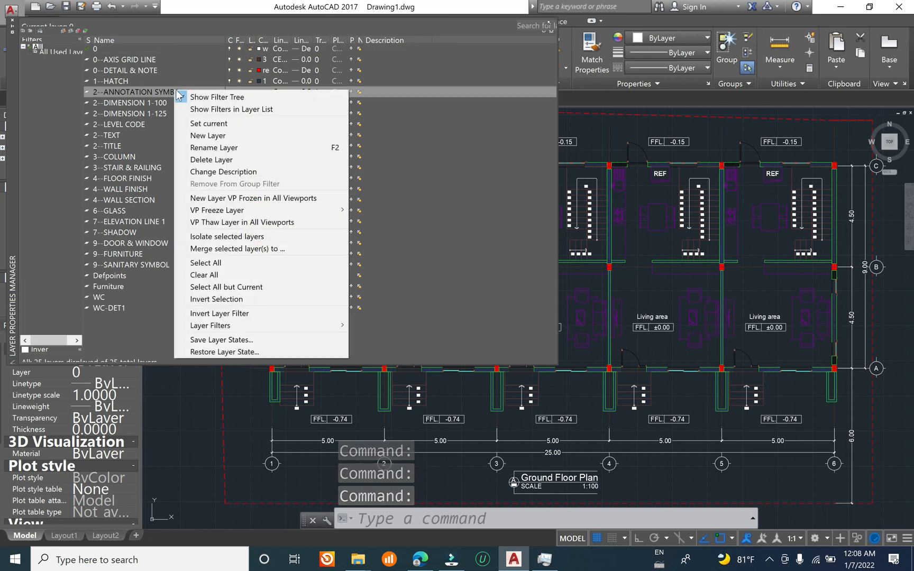
{"action": "left_click", "coordinate": [253, 136]}
{"action": "key", "text": "Return"}
{"action": "type", "text": "Column"}
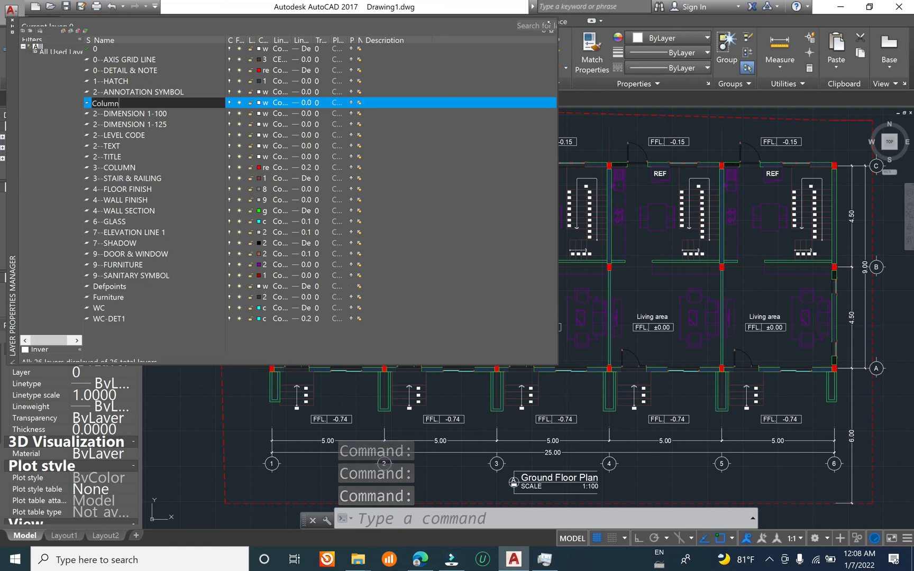
{"action": "key", "text": "BackSpace"}
{"action": "key", "text": "BackSpace"}
{"action": "key", "text": "BackSpace"}
{"action": "key", "text": "BackSpace"}
{"action": "key", "text": "BackSpace"}
{"action": "key", "text": "BackSpace"}
{"action": "type", "text": "Etabs c"}
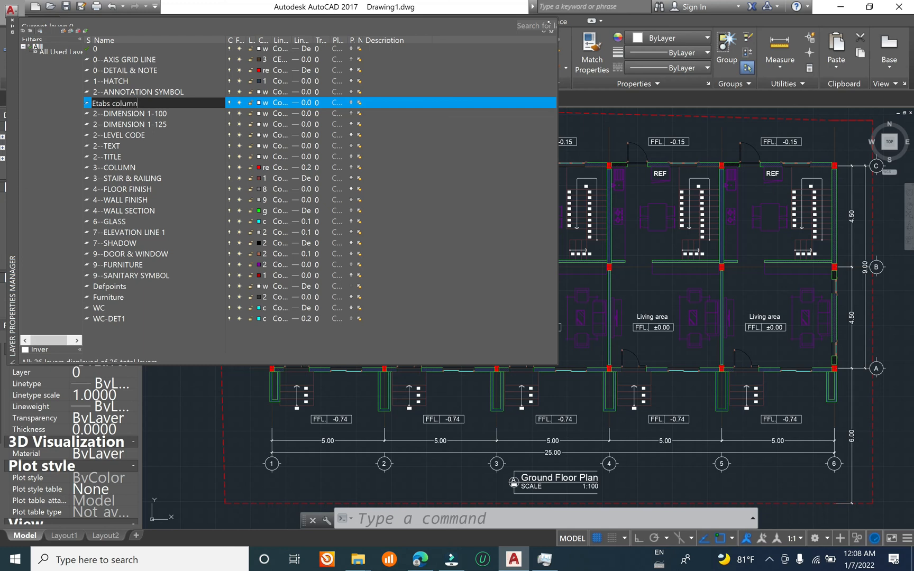
{"action": "left_click", "coordinate": [262, 103]}
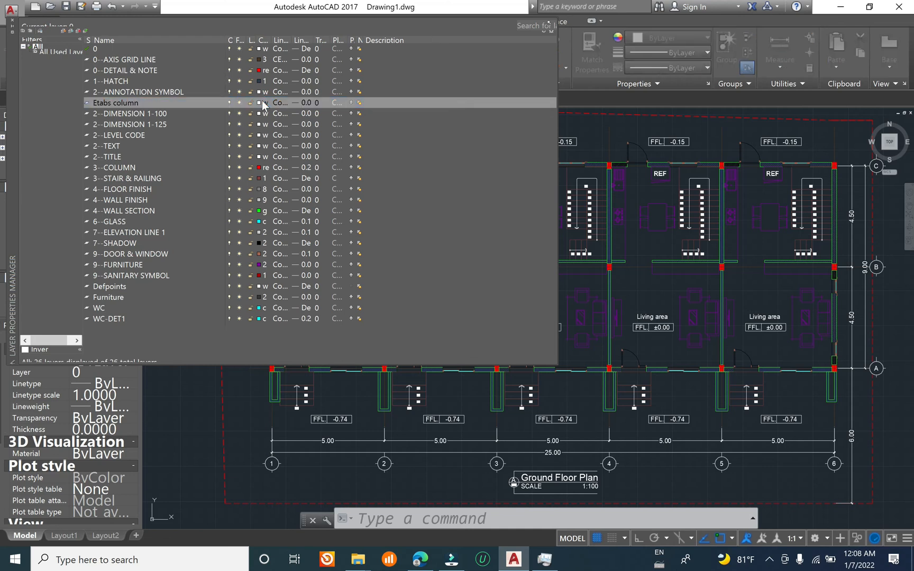
{"action": "left_click", "coordinate": [357, 306]}
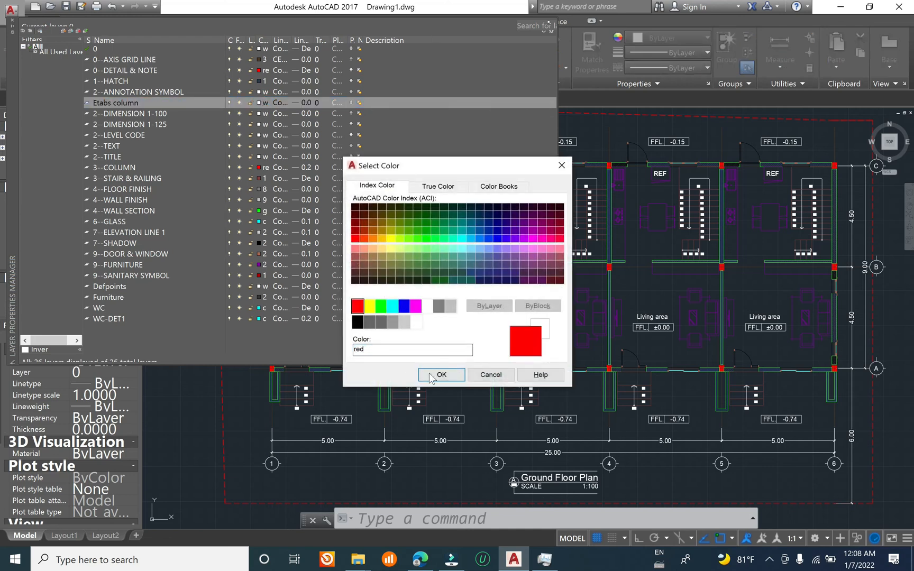
{"action": "left_click", "coordinate": [441, 374]}
Step: Create a new layer named "Etabs beam" and set its color to yellow
{"action": "right_click", "coordinate": [130, 108]}
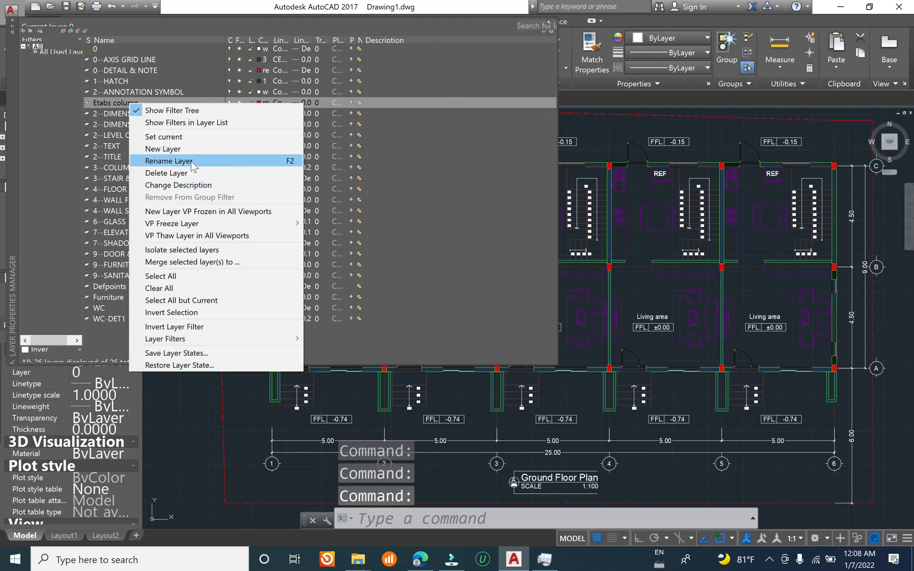
{"action": "left_click", "coordinate": [189, 146]}
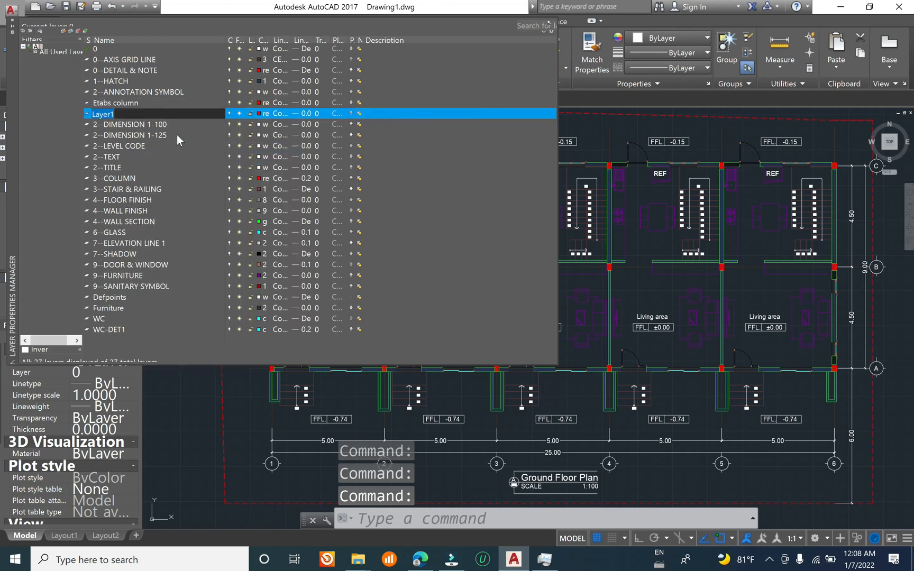
{"action": "type", "text": "Etabs beam"}
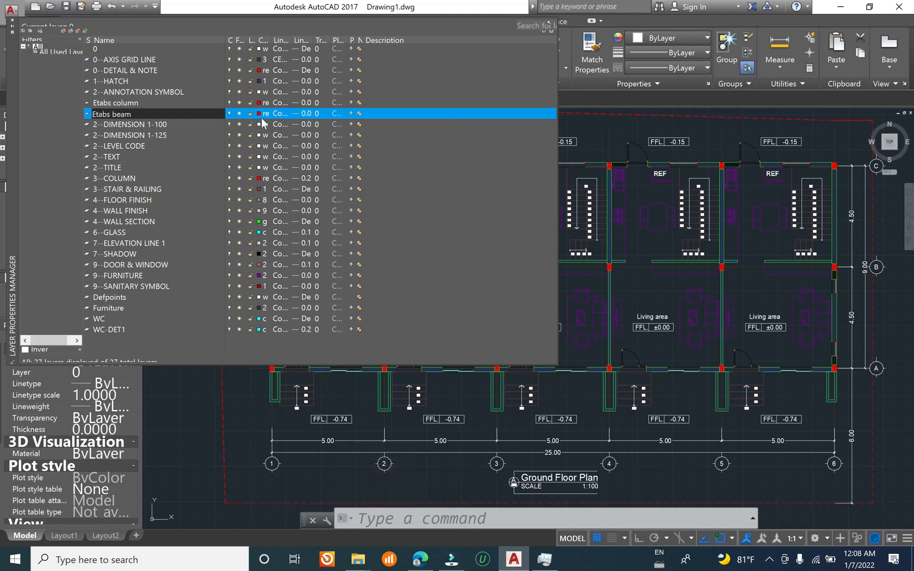
{"action": "key", "text": "Return"}
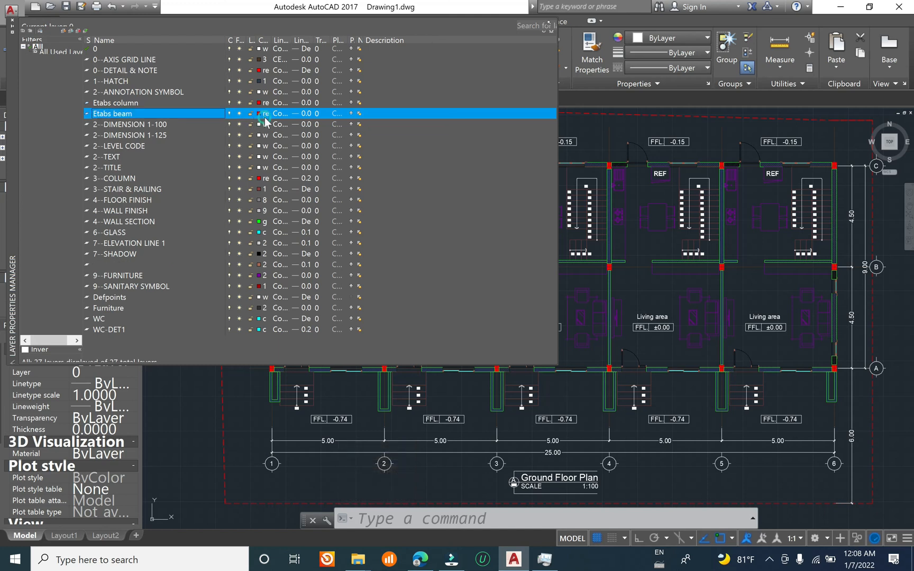
{"action": "left_click", "coordinate": [264, 113]}
{"action": "left_click", "coordinate": [369, 306]}
{"action": "left_click", "coordinate": [442, 374]}
Step: Create a new layer named "Etabs slab" and set its color to green
{"action": "right_click", "coordinate": [128, 114]}
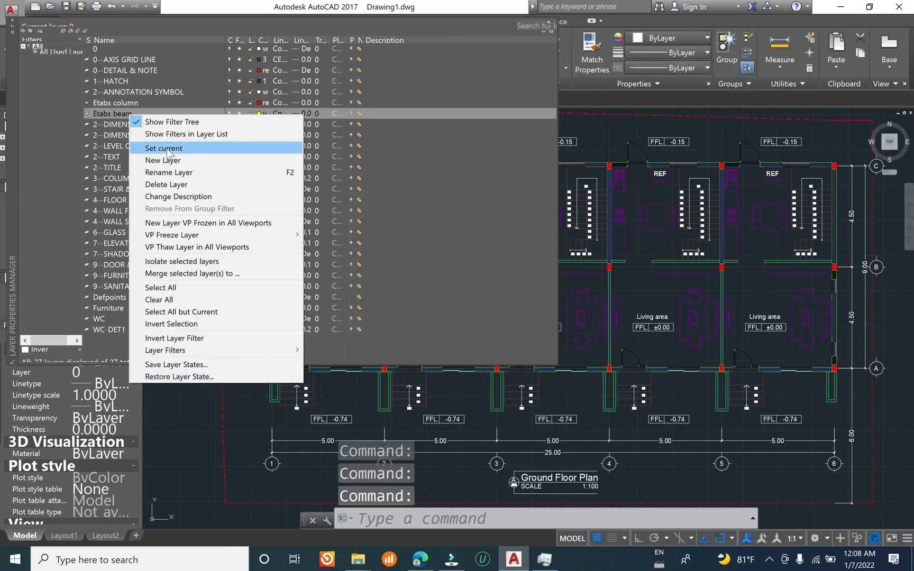
{"action": "left_click", "coordinate": [180, 157]}
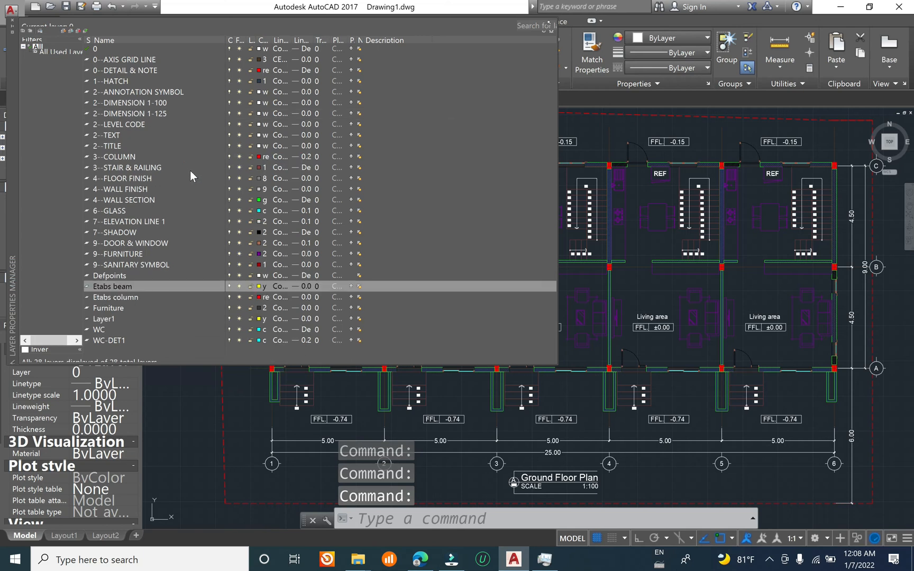
{"action": "right_click", "coordinate": [146, 159]}
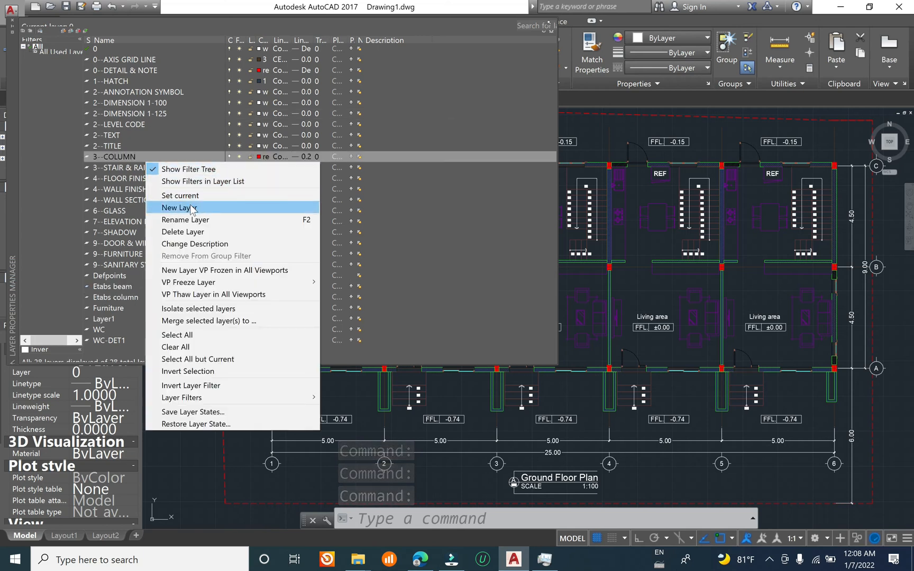
{"action": "left_click", "coordinate": [191, 207]}
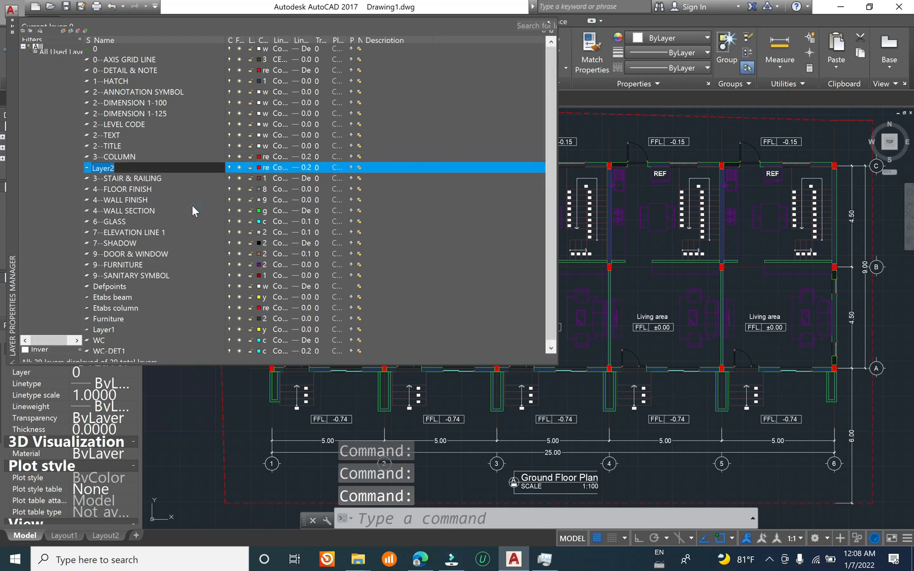
{"action": "type", "text": "Etabs slab"}
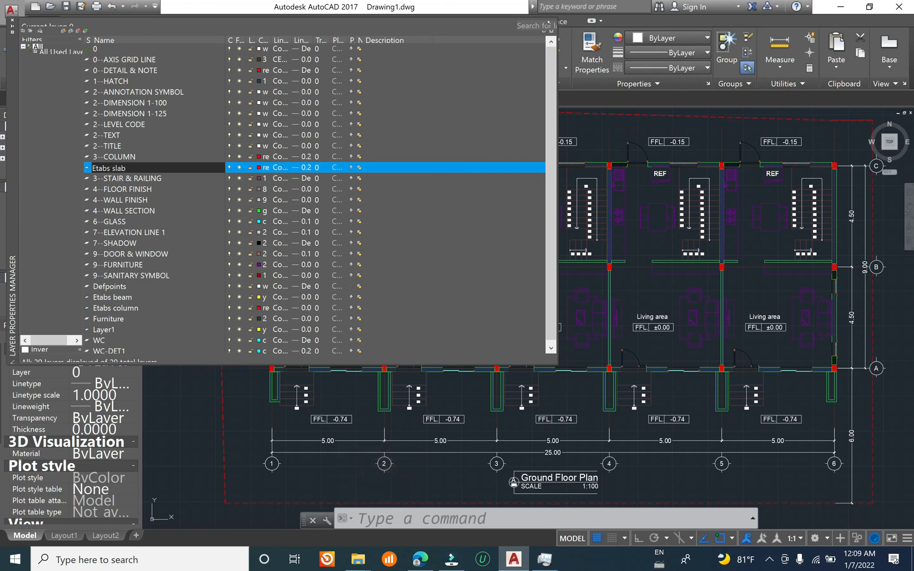
{"action": "key", "text": "Return"}
{"action": "key", "text": "Return"}
{"action": "key", "text": "Return"}
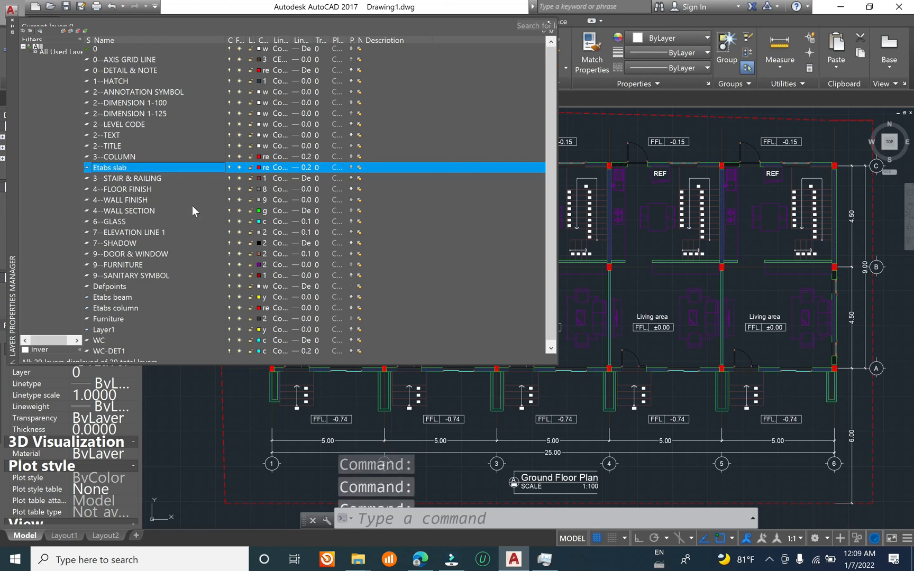
{"action": "left_click", "coordinate": [259, 167]}
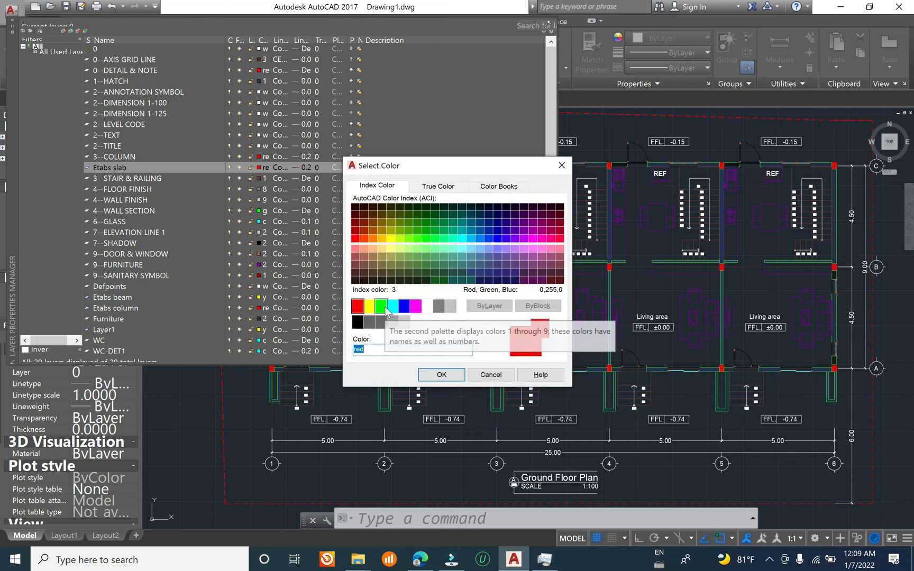
{"action": "left_click", "coordinate": [381, 305]}
{"action": "left_click", "coordinate": [441, 374]}
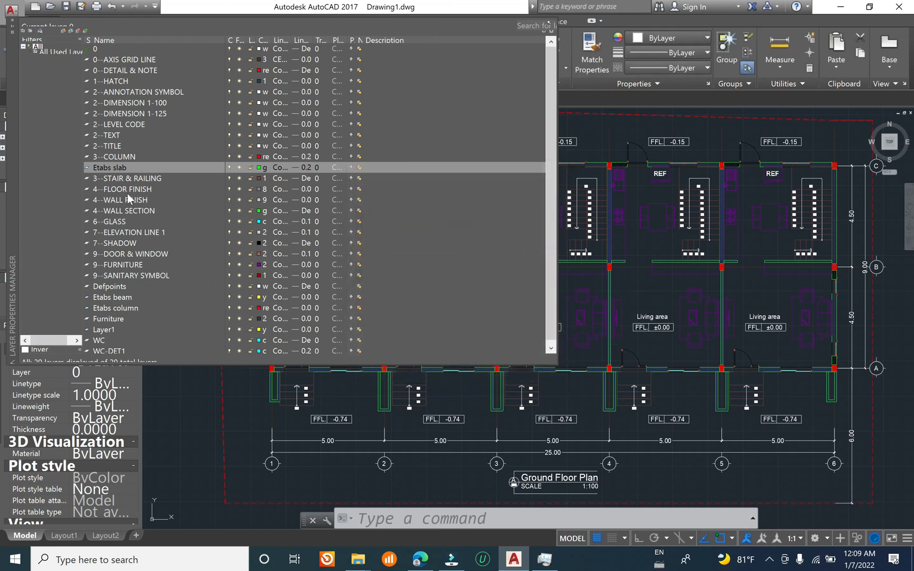
Step: Create a new layer named "Etabs opening" and set its color to gray, index color 8
{"action": "right_click", "coordinate": [121, 168]}
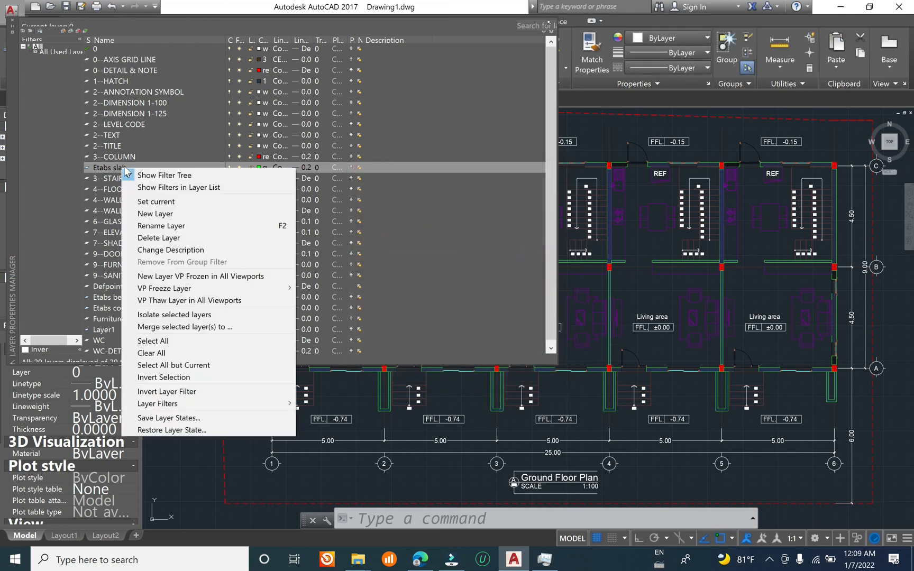
{"action": "left_click", "coordinate": [189, 215]}
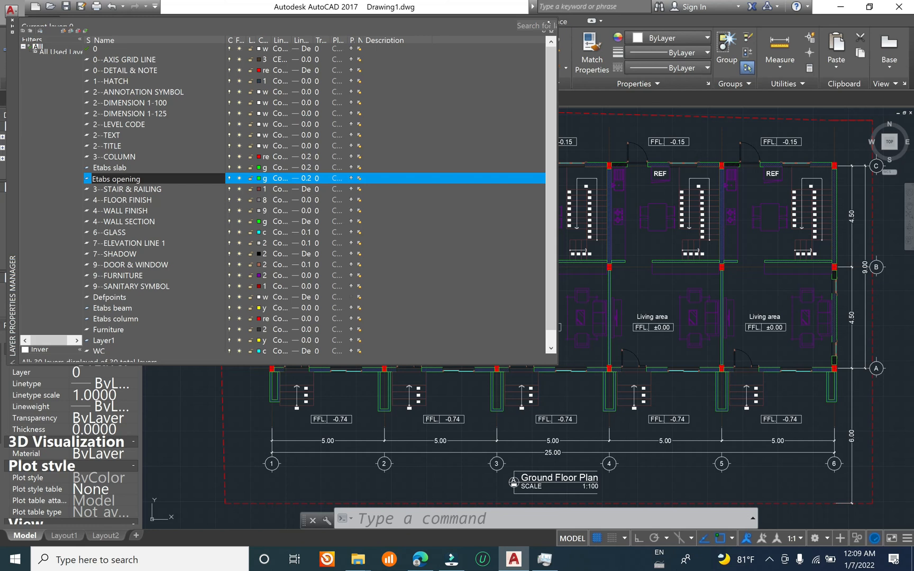
{"action": "left_click", "coordinate": [260, 179]}
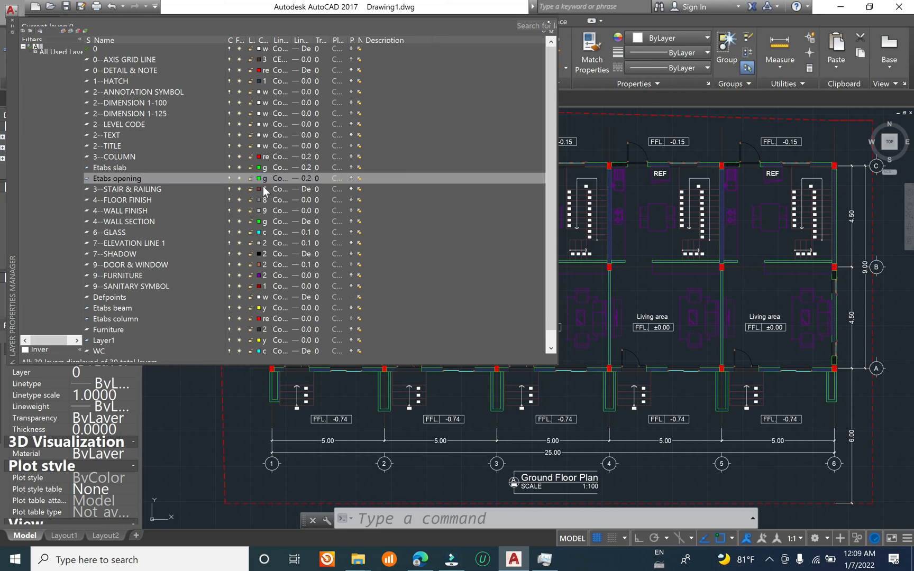
{"action": "left_click", "coordinate": [439, 305]}
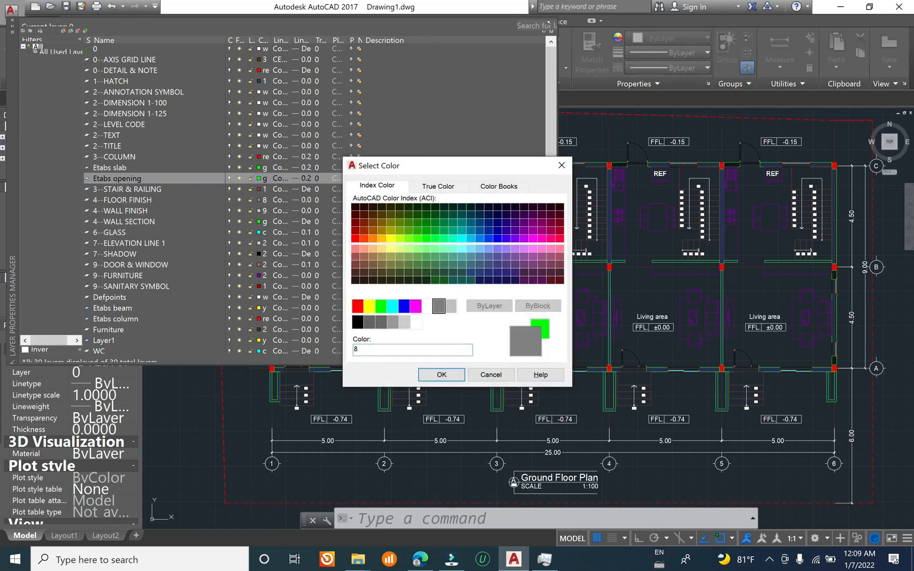
{"action": "left_click", "coordinate": [441, 375]}
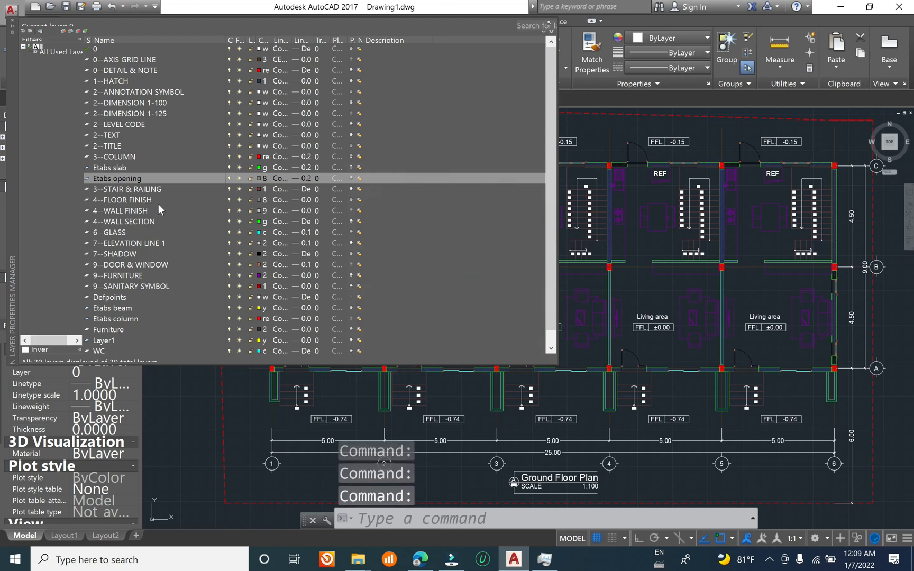
Step: Create a new layer named "Etabs grid line", based on the "Etabs opening" layer's properties
{"action": "right_click", "coordinate": [146, 180]}
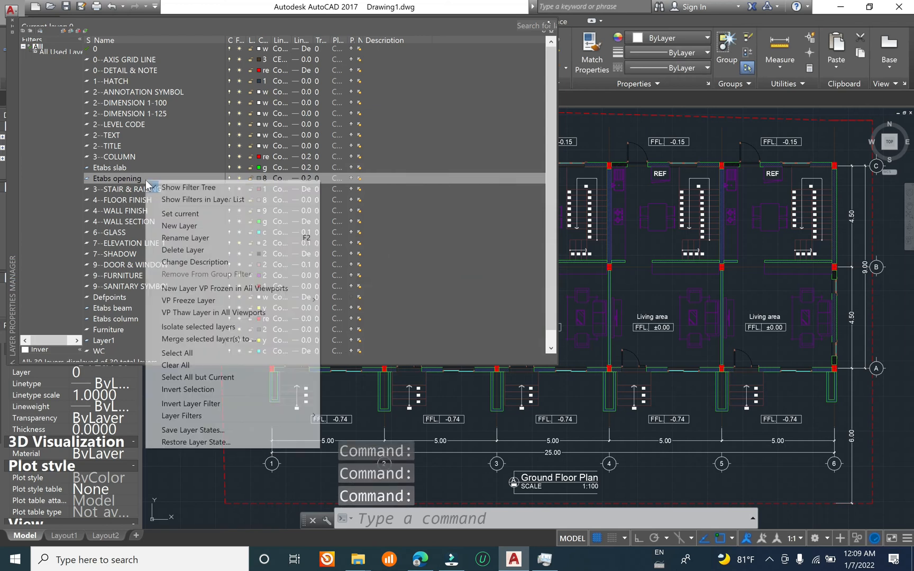
{"action": "left_click", "coordinate": [212, 224]}
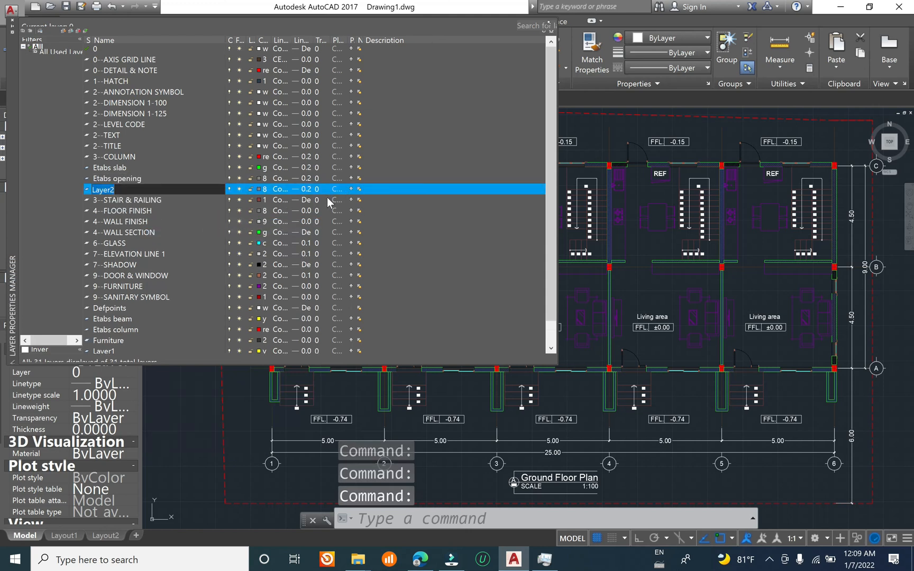
{"action": "type", "text": "Etabs g"}
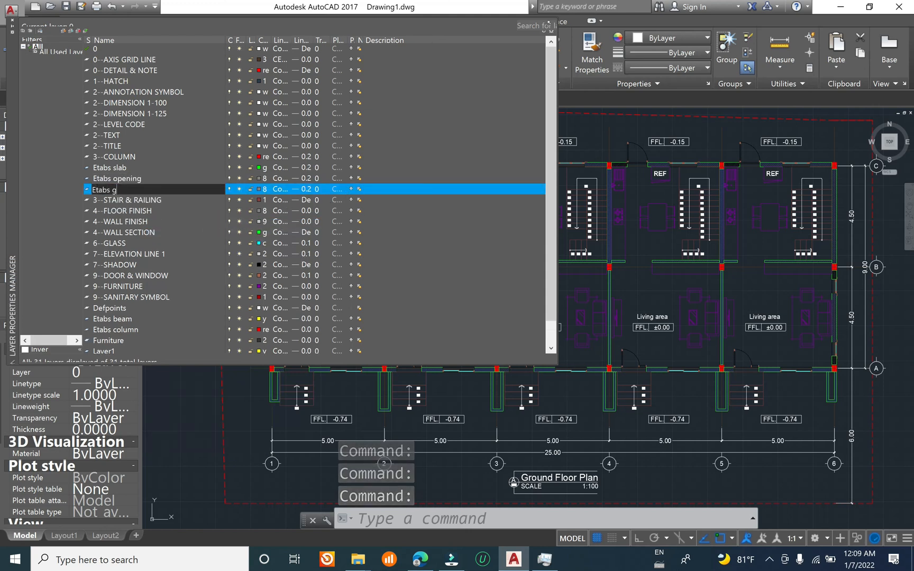
{"action": "type", "text": "rid line"}
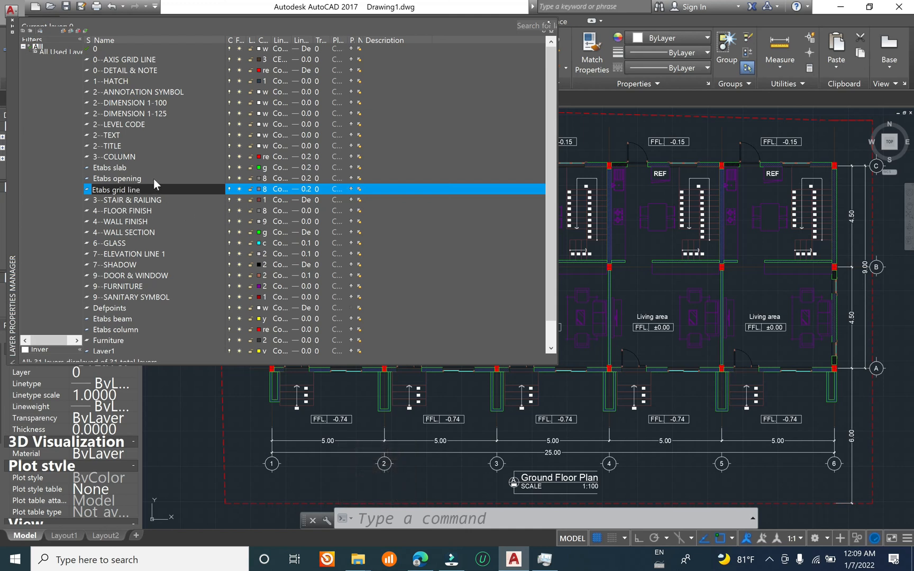
Step: Sort the layer list by name and review the Etabs beam, column, grid line, opening and slab layers
{"action": "left_click", "coordinate": [157, 39]}
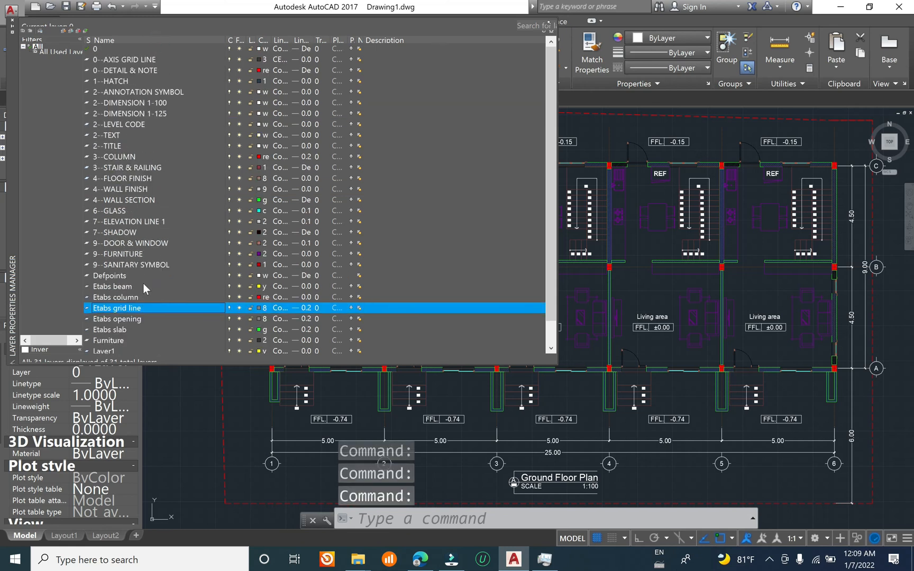
{"action": "left_click", "coordinate": [142, 288]}
{"action": "left_click", "coordinate": [151, 298]}
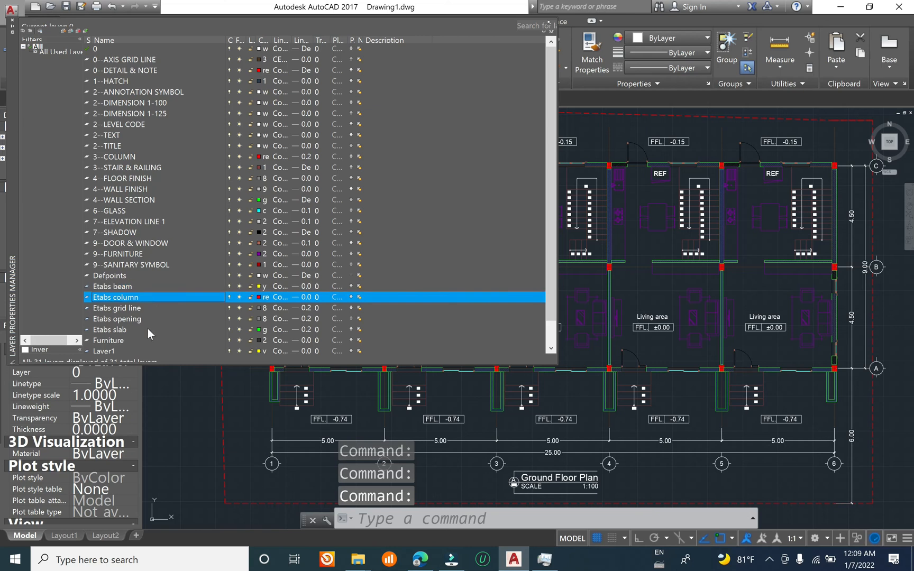
{"action": "left_click", "coordinate": [148, 310]}
{"action": "left_click", "coordinate": [147, 319]}
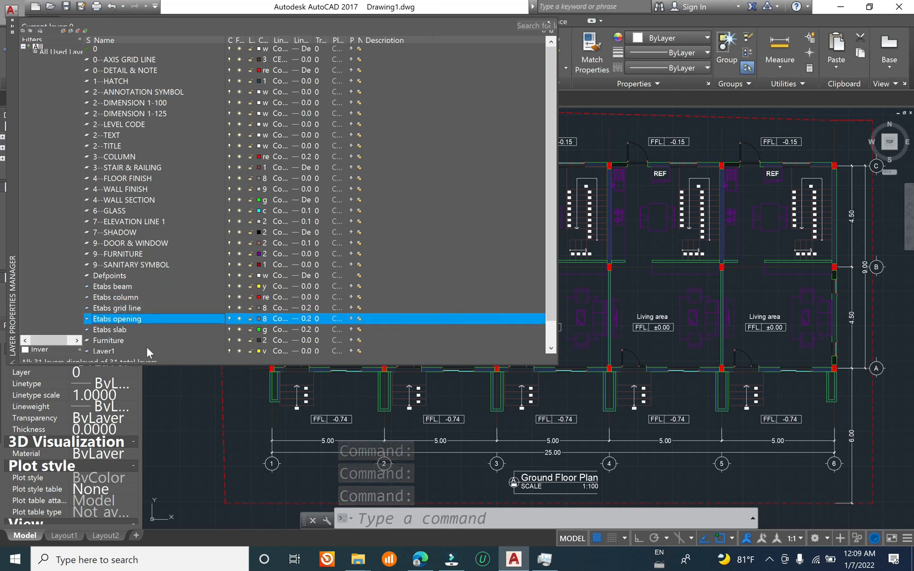
{"action": "left_click", "coordinate": [141, 331]}
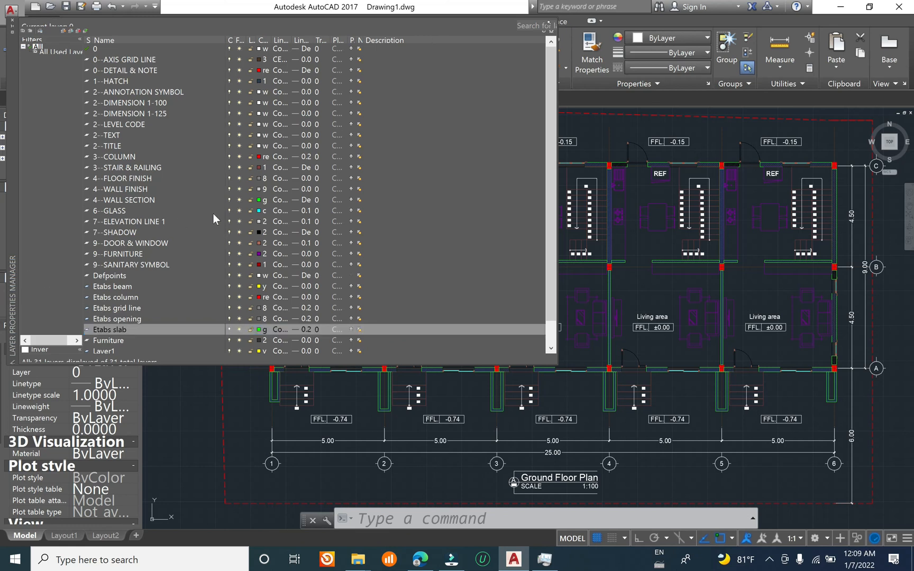
Step: Close the layer manager and make "Etabs slab" the current layer
{"action": "left_click", "coordinate": [11, 23]}
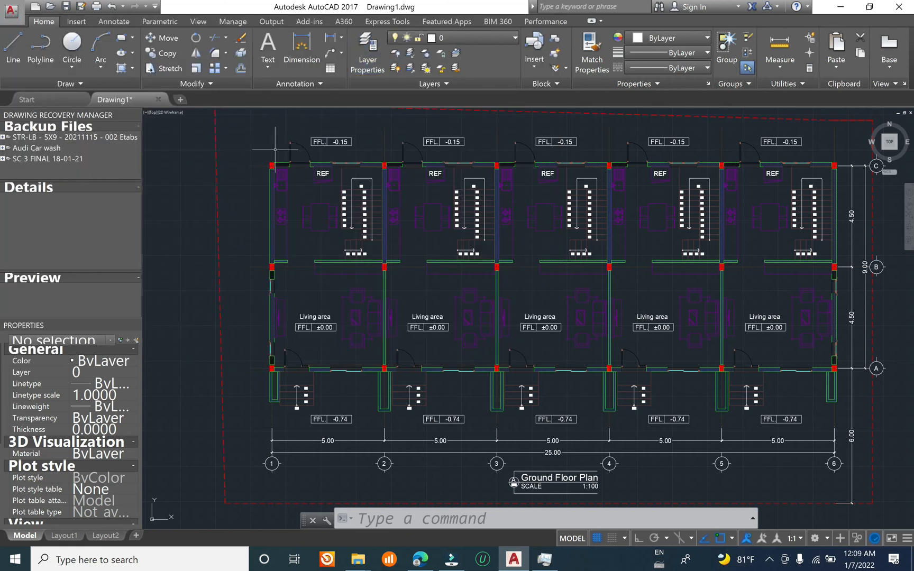
{"action": "left_click", "coordinate": [464, 40]}
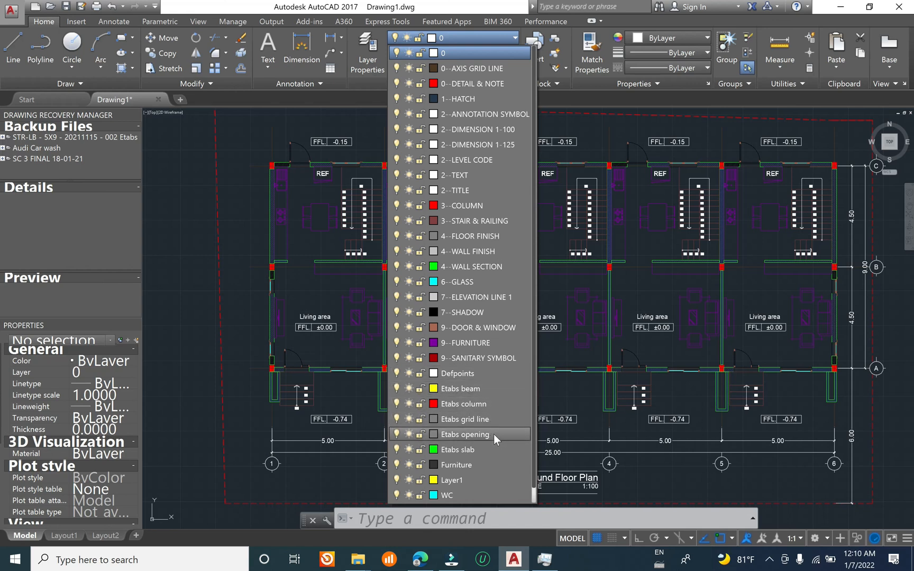
{"action": "left_click", "coordinate": [483, 450]}
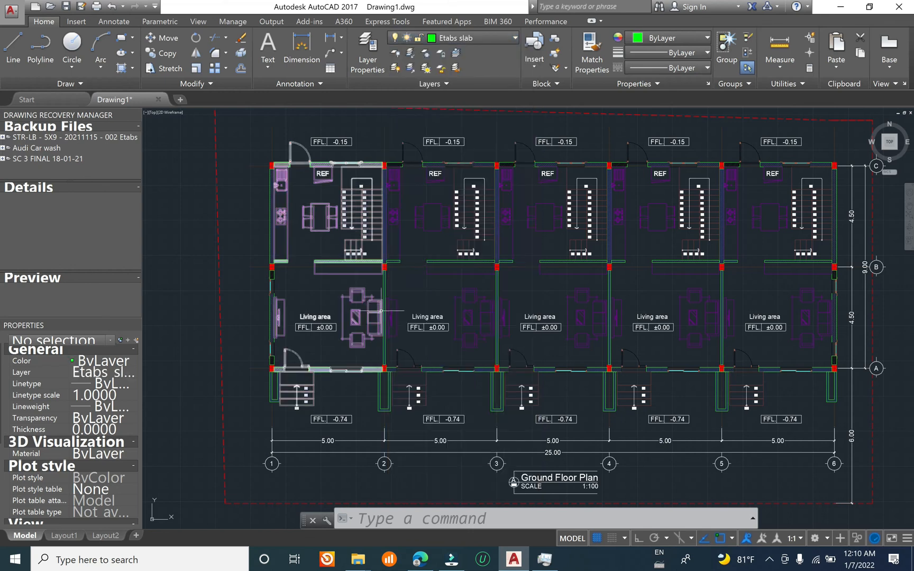
Step: Examine the ground floor plan's outer columns and walls up close, from the rear side on axis C to the front side on axis A
{"action": "scroll", "coordinate": [288, 186], "scroll_direction": "up", "scroll_amount": 5}
{"action": "scroll", "coordinate": [296, 196], "scroll_direction": "down", "scroll_amount": 3}
{"action": "middle_click_drag", "start_coordinate": [347, 298], "coordinate": [340, 278]}
{"action": "scroll", "coordinate": [365, 317], "scroll_direction": "down", "scroll_amount": 2}
{"action": "scroll", "coordinate": [307, 168], "scroll_direction": "up", "scroll_amount": 3}
{"action": "middle_click_drag", "start_coordinate": [391, 320], "coordinate": [316, 163]}
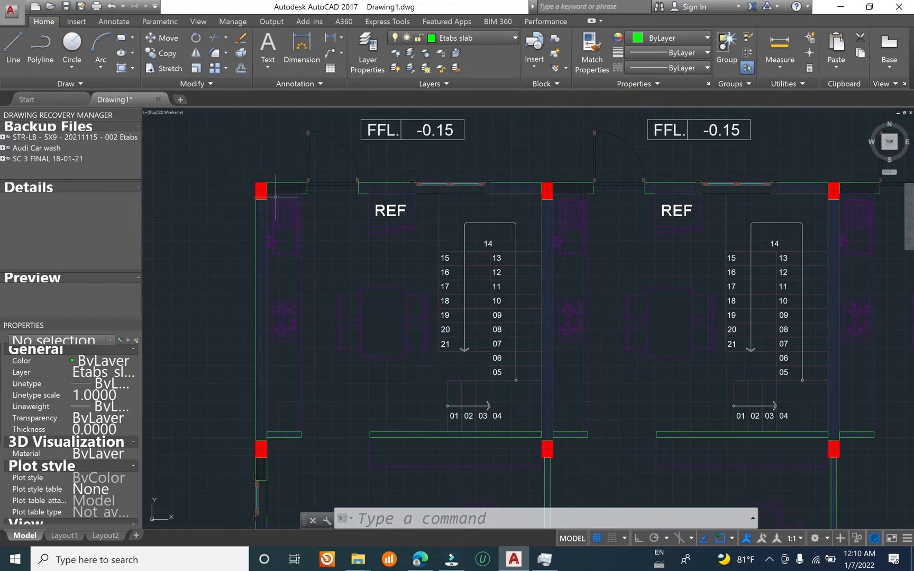
{"action": "scroll", "coordinate": [339, 243], "scroll_direction": "down", "scroll_amount": 4}
{"action": "middle_click_drag", "start_coordinate": [381, 369], "coordinate": [351, 282]}
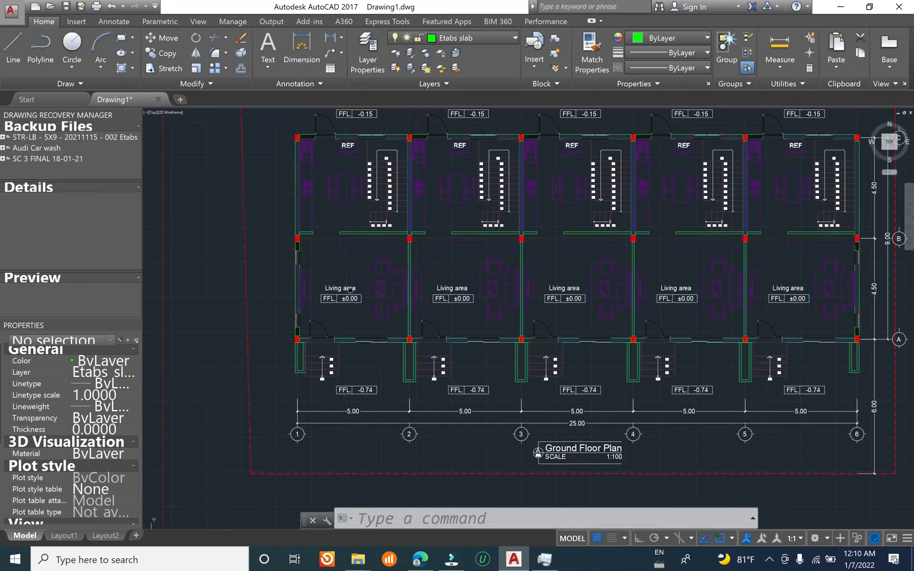
{"action": "scroll", "coordinate": [308, 333], "scroll_direction": "up", "scroll_amount": 4}
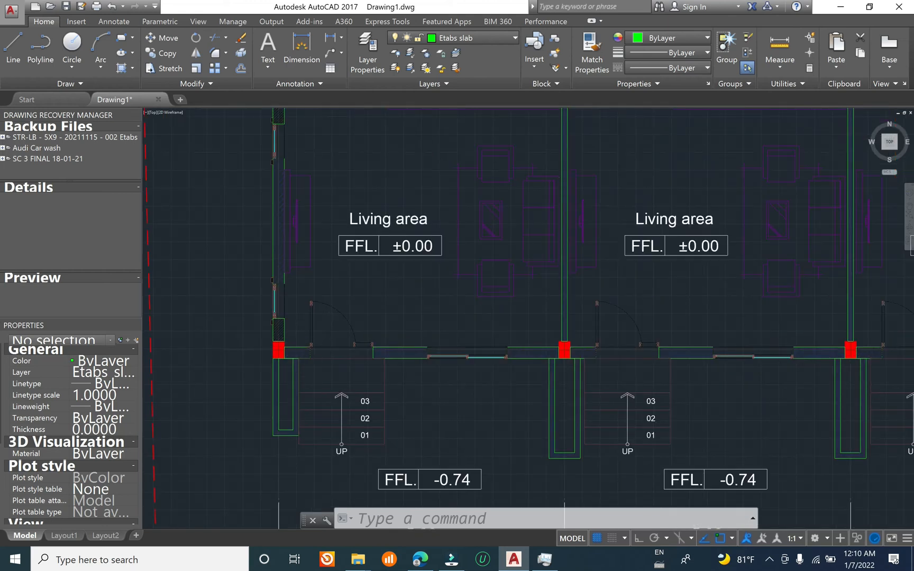
{"action": "scroll", "coordinate": [319, 379], "scroll_direction": "down", "scroll_amount": 3}
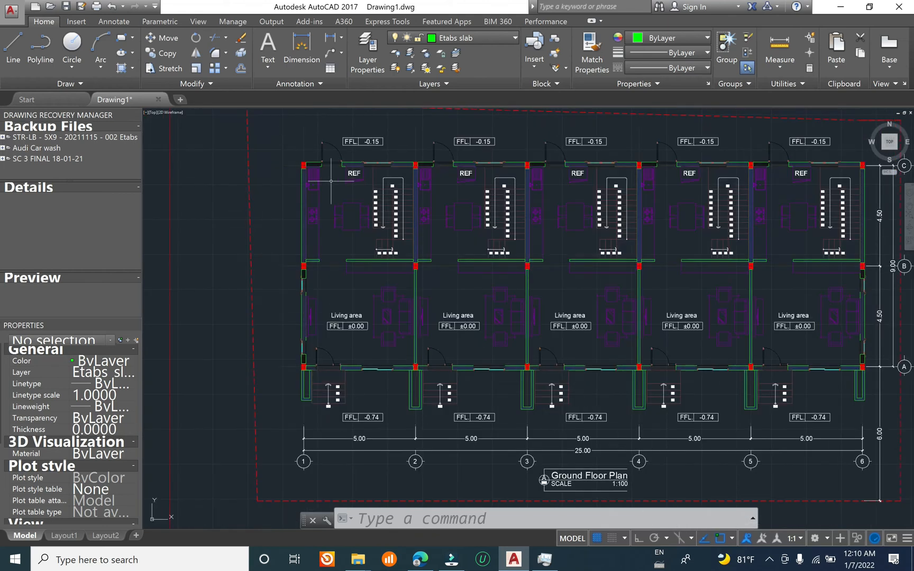
Step: Draw the slab outline as a rectangle from the outer corner of column C-1 to the outer corner of column A-6
{"action": "type", "text": "rec"}
{"action": "key", "text": "Return"}
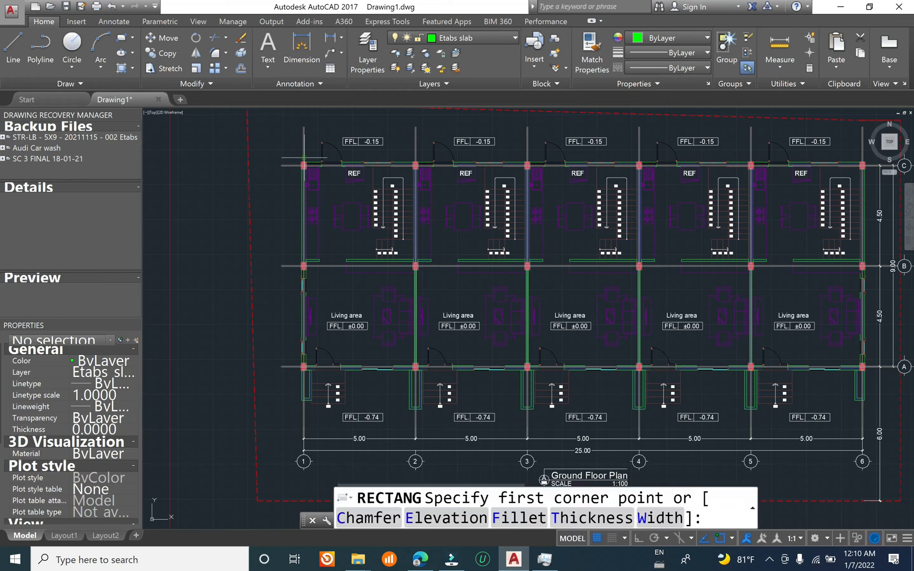
{"action": "scroll", "coordinate": [304, 157], "scroll_direction": "up", "scroll_amount": 5}
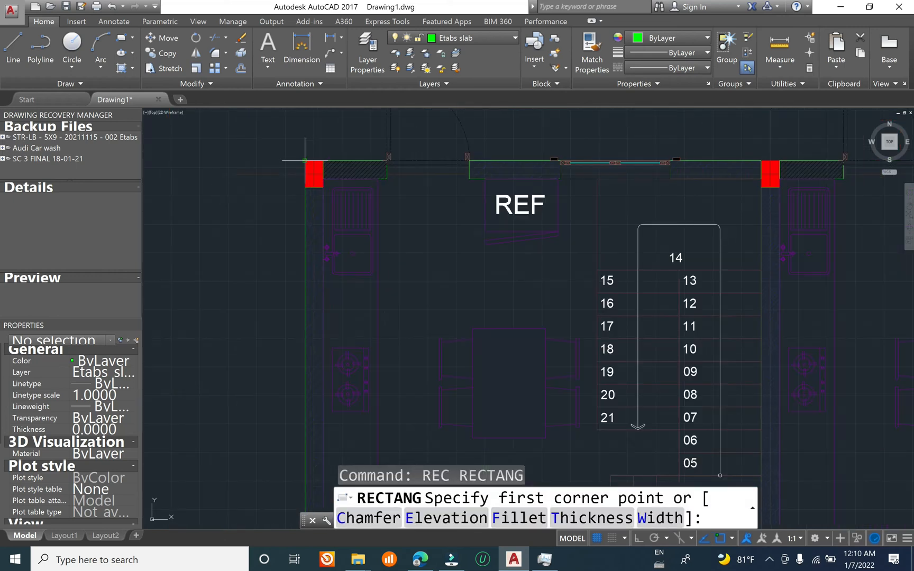
{"action": "scroll", "coordinate": [316, 175], "scroll_direction": "up", "scroll_amount": 4}
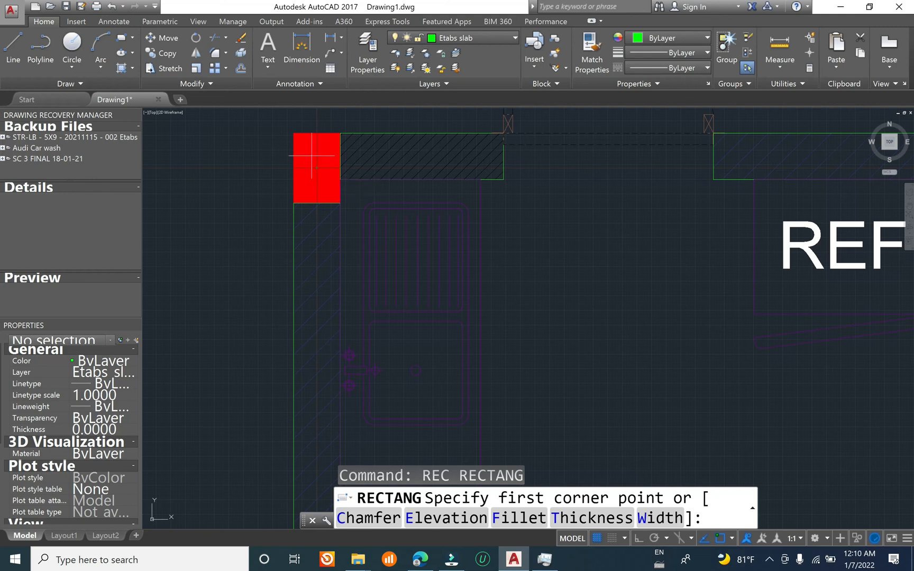
{"action": "middle_click_drag", "start_coordinate": [316, 168], "coordinate": [307, 214]}
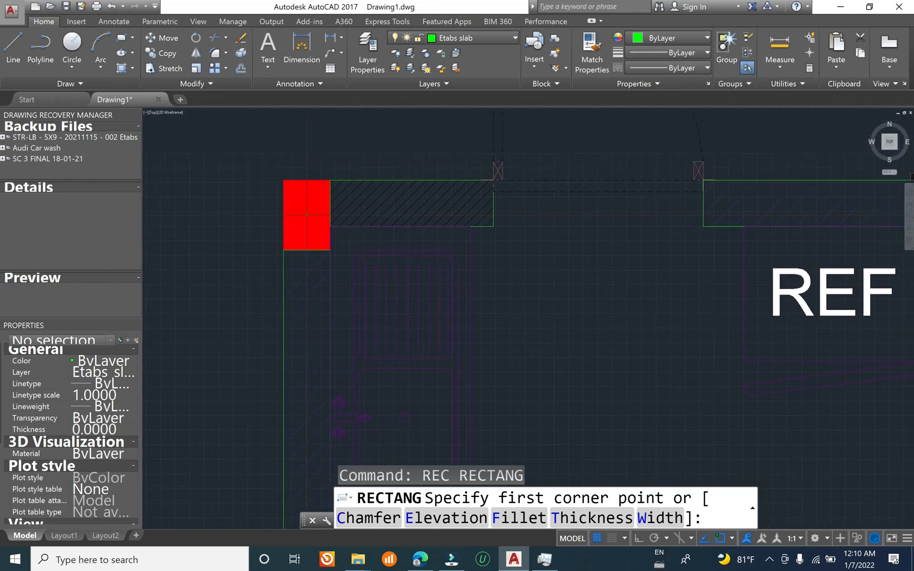
{"action": "left_click", "coordinate": [284, 179]}
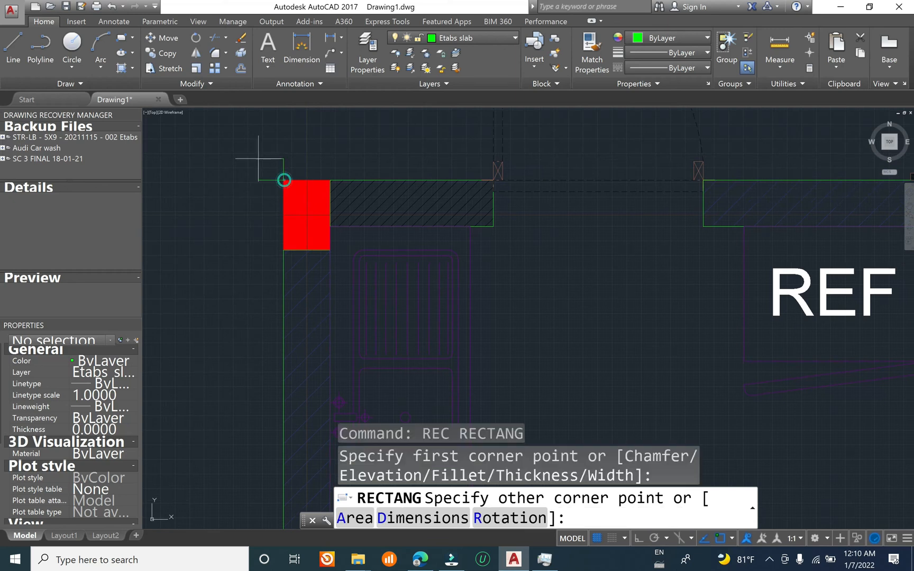
{"action": "scroll", "coordinate": [259, 153], "scroll_direction": "down", "scroll_amount": 6}
{"action": "scroll", "coordinate": [371, 170], "scroll_direction": "up", "scroll_amount": 8}
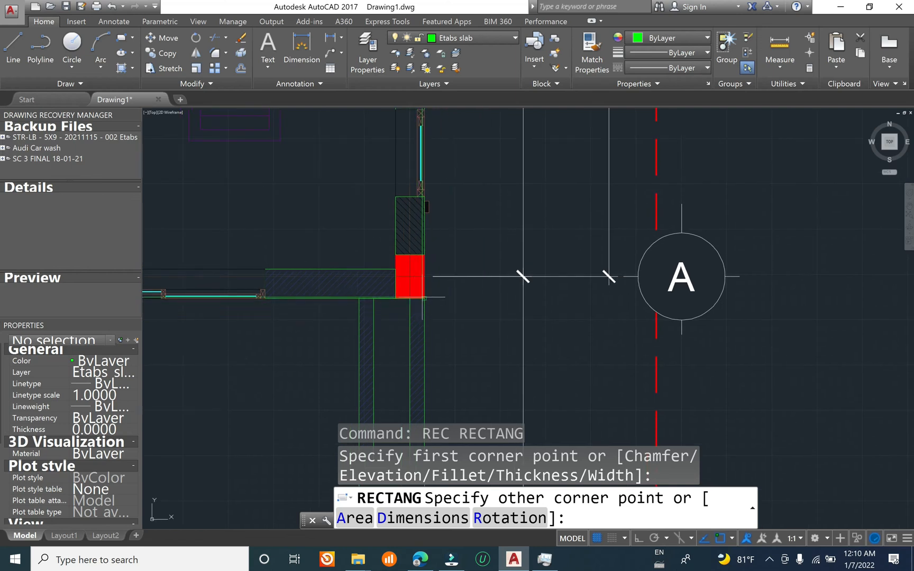
{"action": "left_click", "coordinate": [424, 298]}
{"action": "scroll", "coordinate": [511, 299], "scroll_direction": "down", "scroll_amount": 8}
{"action": "scroll", "coordinate": [382, 202], "scroll_direction": "down", "scroll_amount": 4}
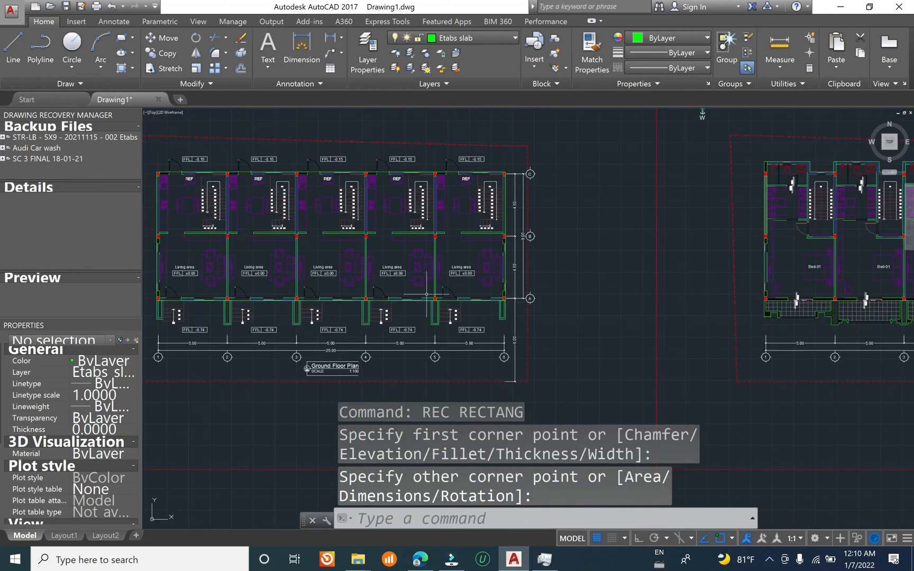
Step: Select the slab outline on the ground floor plan and check it against the outer walls and columns
{"action": "scroll", "coordinate": [382, 202], "scroll_direction": "up", "scroll_amount": 9}
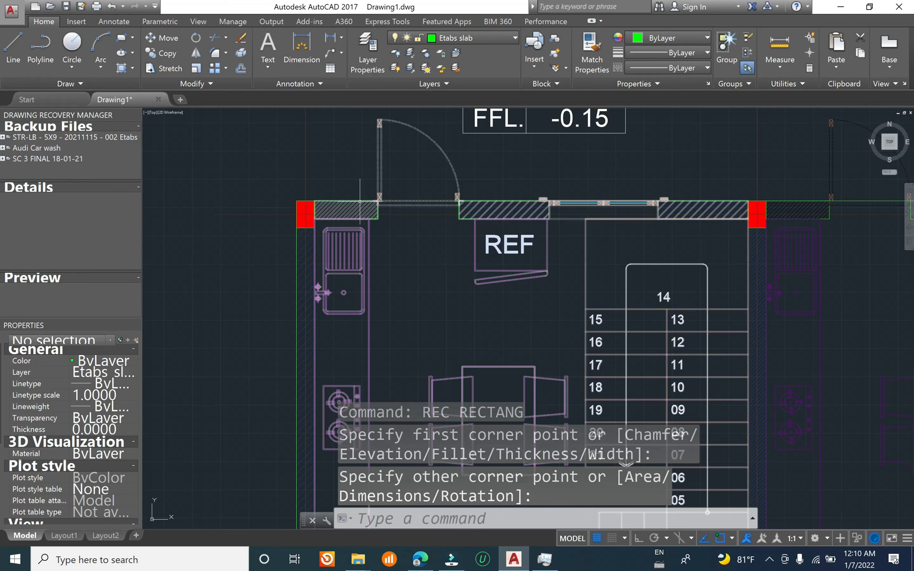
{"action": "left_click", "coordinate": [296, 283]}
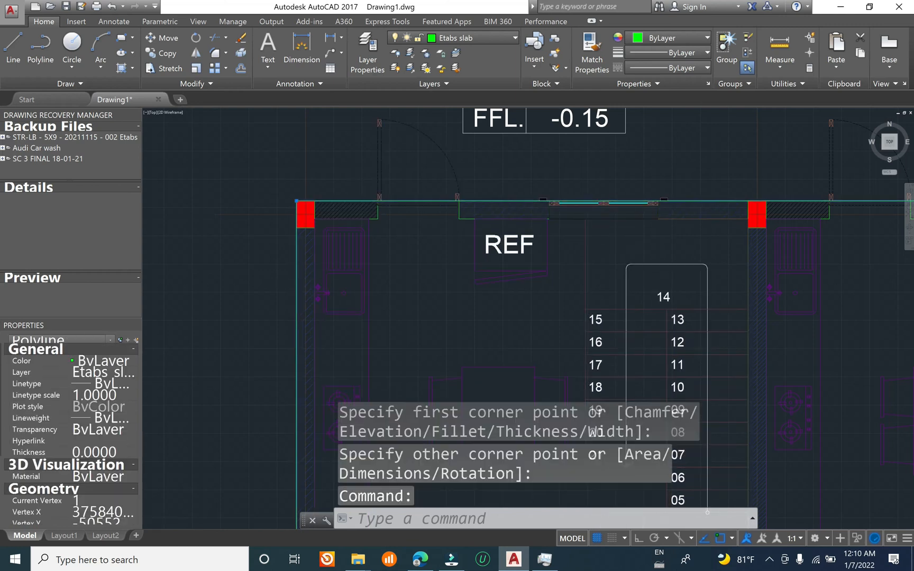
{"action": "scroll", "coordinate": [264, 189], "scroll_direction": "down", "scroll_amount": 2}
{"action": "scroll", "coordinate": [360, 217], "scroll_direction": "down", "scroll_amount": 4}
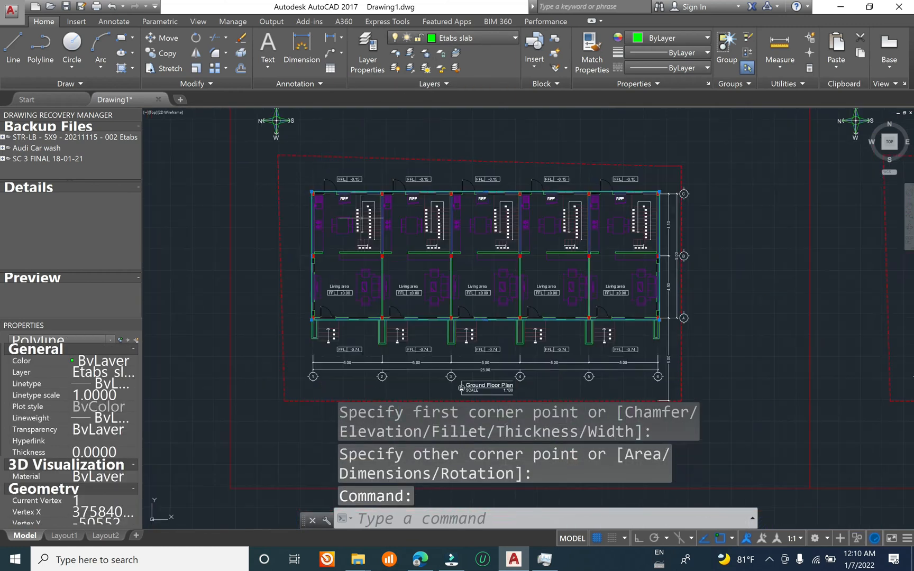
{"action": "scroll", "coordinate": [475, 313], "scroll_direction": "down", "scroll_amount": 3}
Step: Examine the first floor plan's rear wall projections and stair recesses beyond axis C, starting at grid 1
{"action": "scroll", "coordinate": [775, 294], "scroll_direction": "up", "scroll_amount": 3}
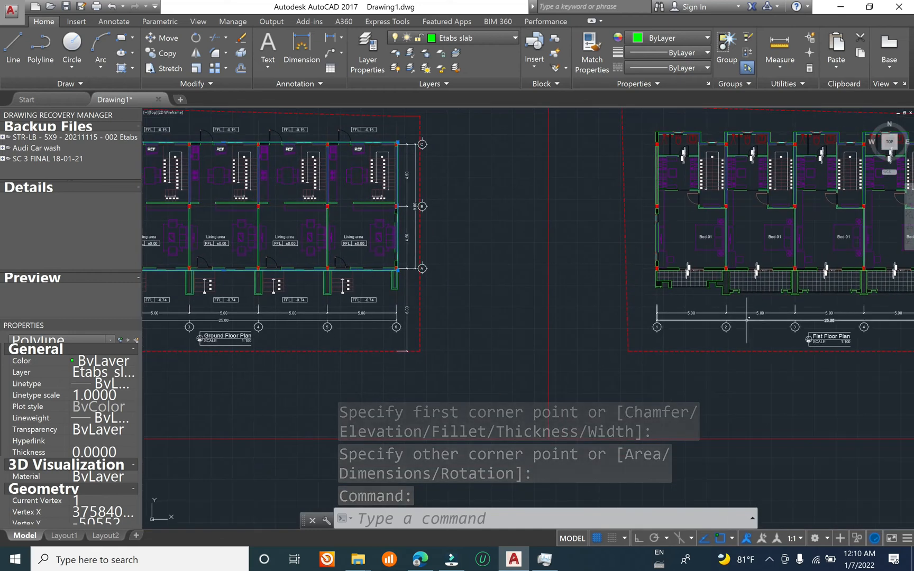
{"action": "middle_click_drag", "start_coordinate": [775, 294], "coordinate": [552, 286]}
{"action": "middle_click_drag", "start_coordinate": [485, 189], "coordinate": [668, 271]}
{"action": "scroll", "coordinate": [609, 203], "scroll_direction": "down", "scroll_amount": 2}
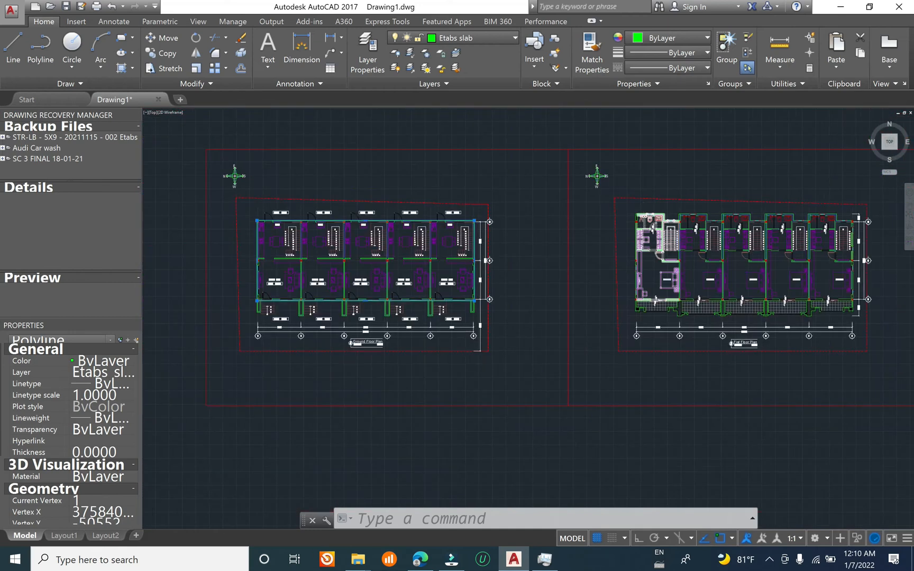
{"action": "scroll", "coordinate": [646, 208], "scroll_direction": "up", "scroll_amount": 2}
{"action": "scroll", "coordinate": [646, 208], "scroll_direction": "up", "scroll_amount": 2}
{"action": "scroll", "coordinate": [612, 184], "scroll_direction": "down", "scroll_amount": 3}
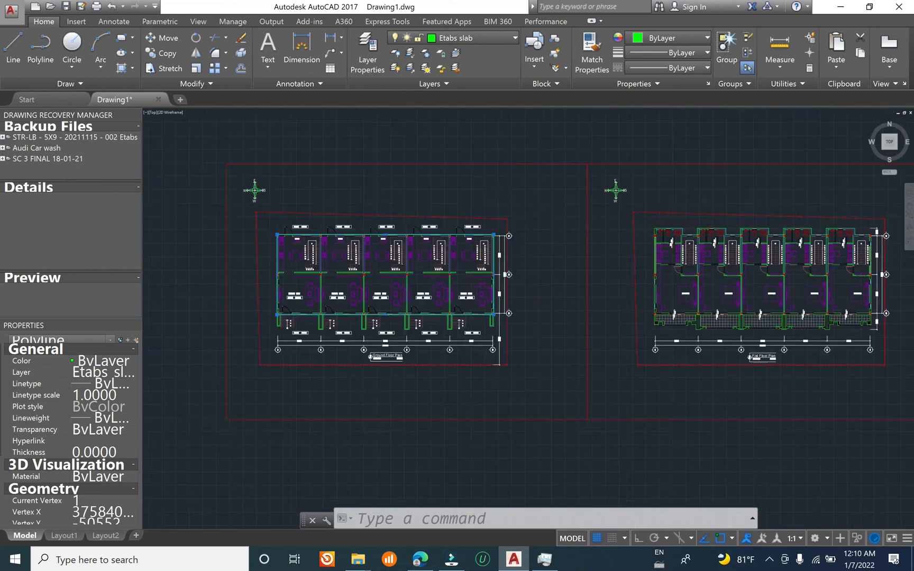
{"action": "scroll", "coordinate": [663, 236], "scroll_direction": "up", "scroll_amount": 1}
{"action": "scroll", "coordinate": [663, 236], "scroll_direction": "up", "scroll_amount": 5}
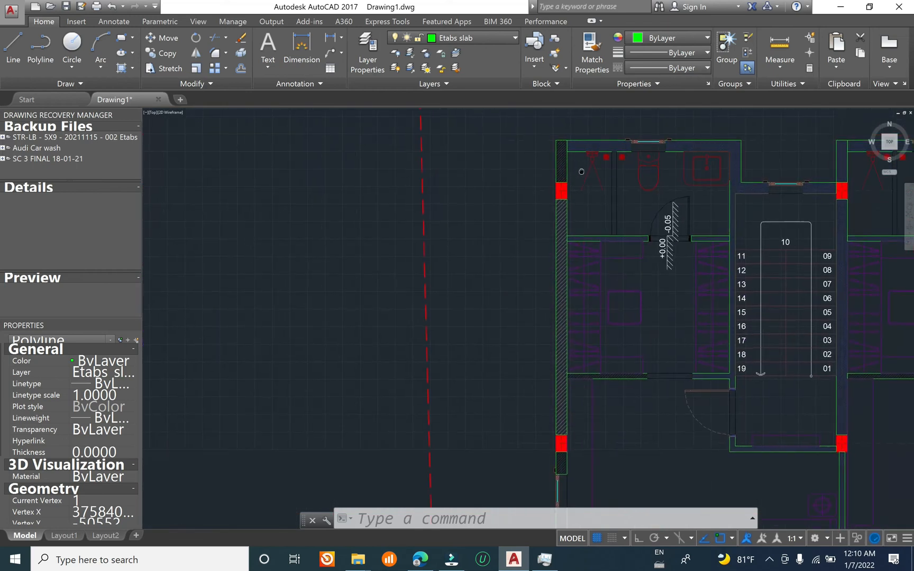
{"action": "scroll", "coordinate": [565, 158], "scroll_direction": "down", "scroll_amount": 5}
{"action": "scroll", "coordinate": [550, 159], "scroll_direction": "up", "scroll_amount": 5}
{"action": "scroll", "coordinate": [523, 169], "scroll_direction": "down", "scroll_amount": 5}
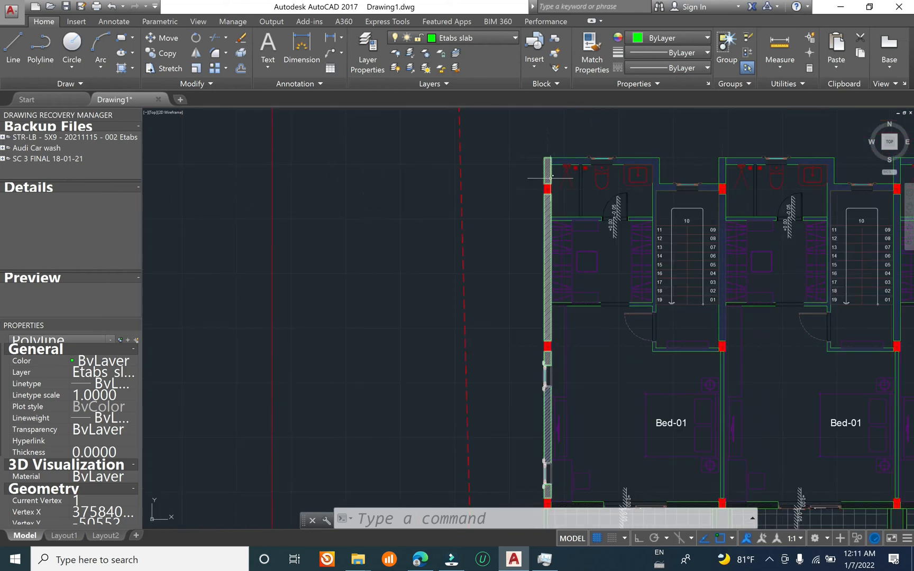
Step: Examine the whole first floor plan, including the balcony edges in front of axis A, alongside the neighbouring floor plans
{"action": "scroll", "coordinate": [530, 180], "scroll_direction": "down", "scroll_amount": 2}
{"action": "mouse_move", "coordinate": [538, 191]}
{"action": "middle_mouse_down"}
{"action": "mouse_move", "coordinate": [808, 234]}
{"action": "mouse_move", "coordinate": [665, 209]}
{"action": "middle_mouse_up"}
{"action": "scroll", "coordinate": [671, 219], "scroll_direction": "up", "scroll_amount": 5}
{"action": "scroll", "coordinate": [565, 215], "scroll_direction": "down", "scroll_amount": 9}
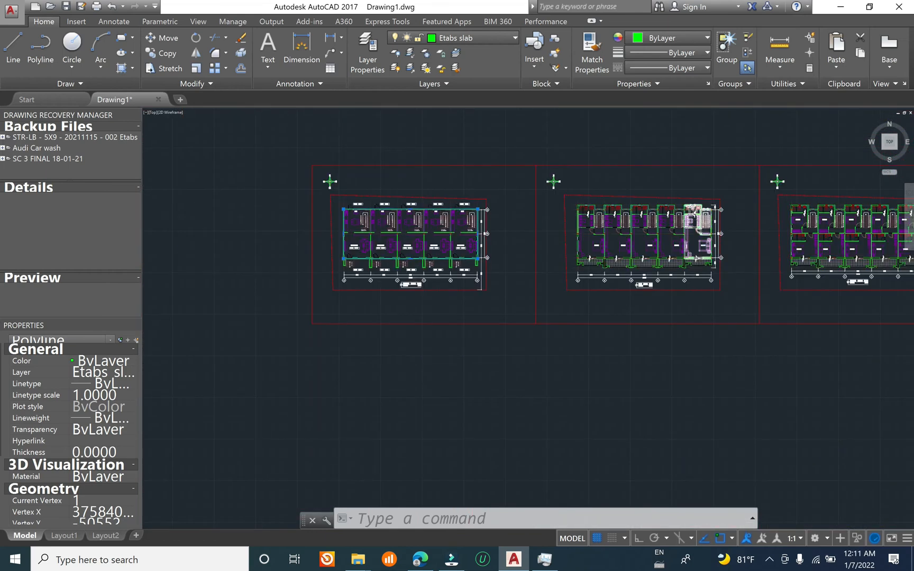
{"action": "scroll", "coordinate": [740, 209], "scroll_direction": "up", "scroll_amount": 5}
{"action": "middle_click_drag", "start_coordinate": [782, 245], "coordinate": [794, 201]}
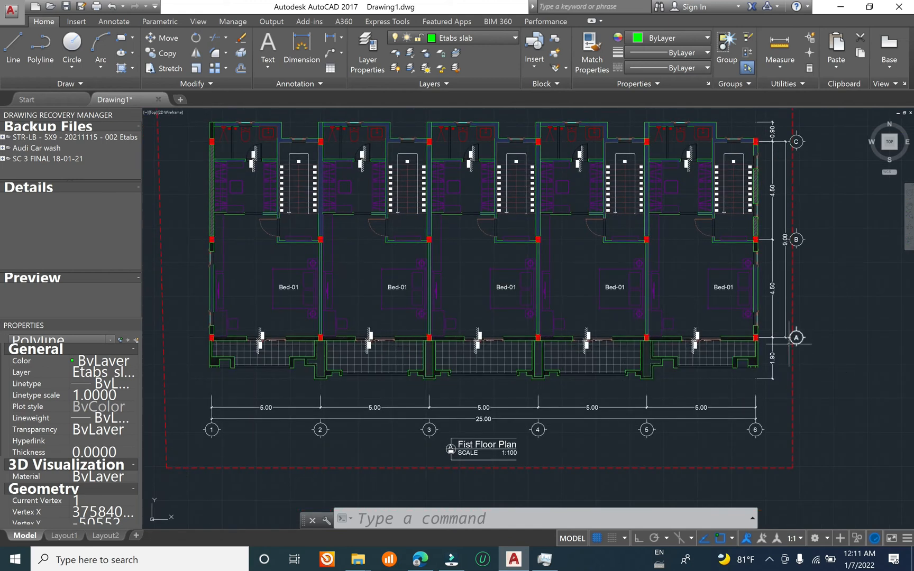
{"action": "scroll", "coordinate": [789, 342], "scroll_direction": "up", "scroll_amount": 4}
{"action": "scroll", "coordinate": [797, 332], "scroll_direction": "down", "scroll_amount": 6}
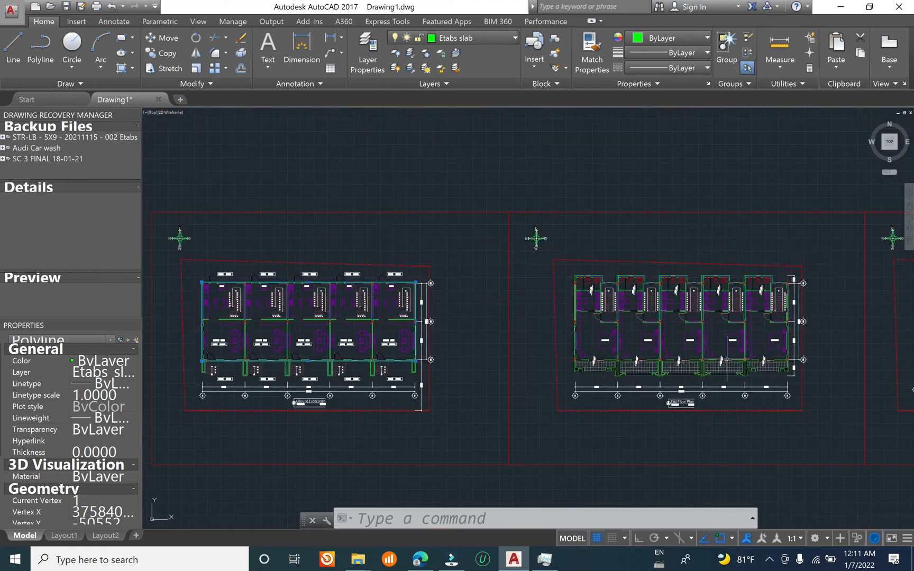
{"action": "scroll", "coordinate": [577, 370], "scroll_direction": "up", "scroll_amount": 8}
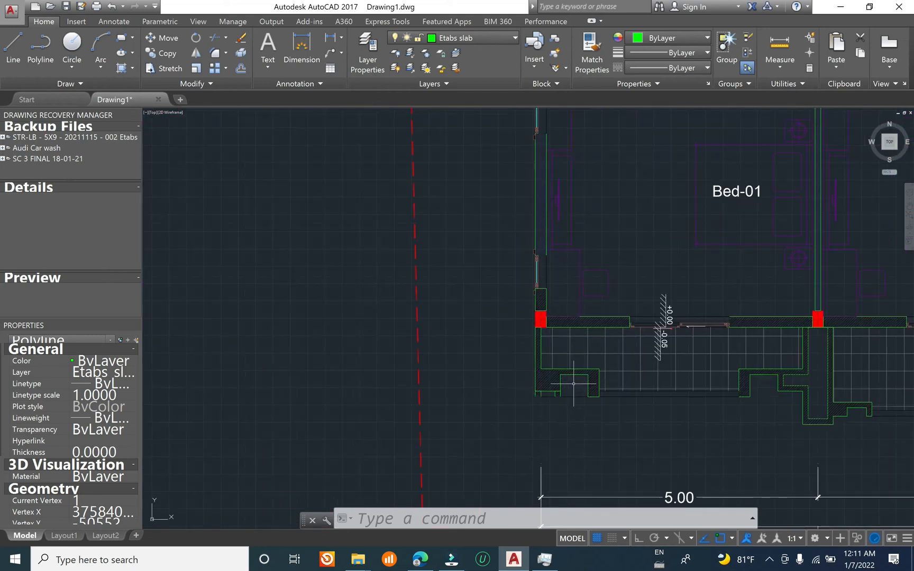
{"action": "scroll", "coordinate": [563, 389], "scroll_direction": "down", "scroll_amount": 10}
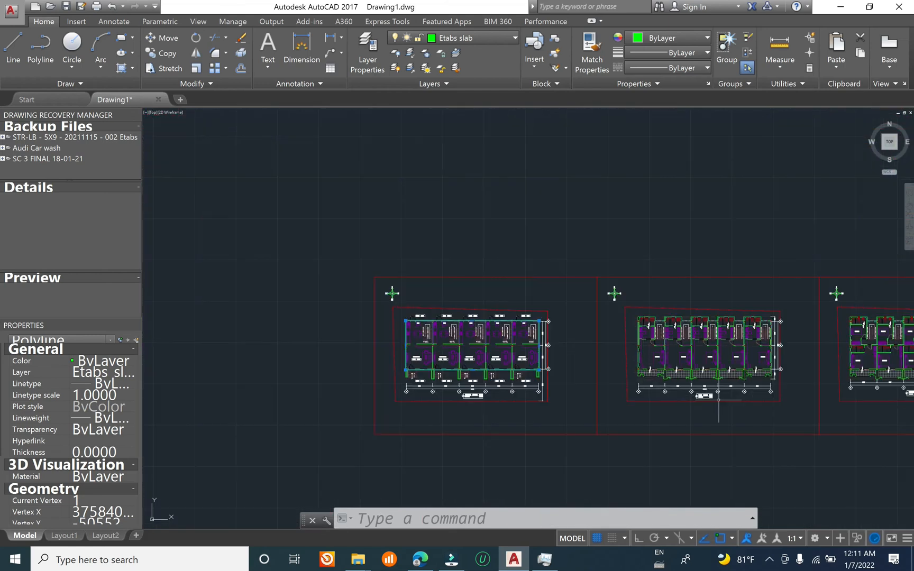
{"action": "scroll", "coordinate": [718, 399], "scroll_direction": "up", "scroll_amount": 8}
{"action": "scroll", "coordinate": [677, 379], "scroll_direction": "down", "scroll_amount": 6}
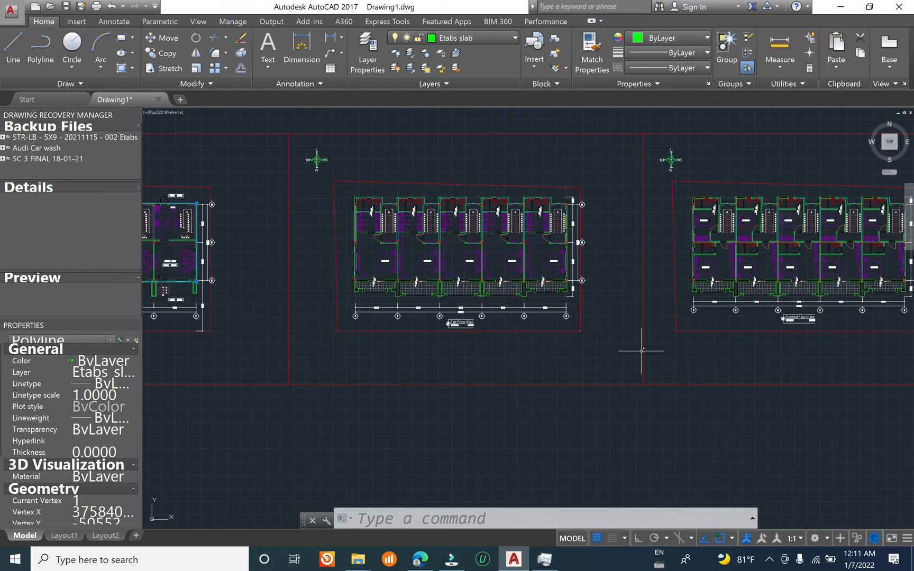
{"action": "scroll", "coordinate": [797, 322], "scroll_direction": "up", "scroll_amount": 6}
{"action": "scroll", "coordinate": [783, 343], "scroll_direction": "down", "scroll_amount": 6}
Step: Compare the outlined ground floor plan with the first floor plan and clear the slab outline selection
{"action": "middle_click_drag", "start_coordinate": [369, 257], "coordinate": [676, 263]}
{"action": "scroll", "coordinate": [311, 267], "scroll_direction": "up", "scroll_amount": 2}
{"action": "scroll", "coordinate": [315, 270], "scroll_direction": "up", "scroll_amount": 2}
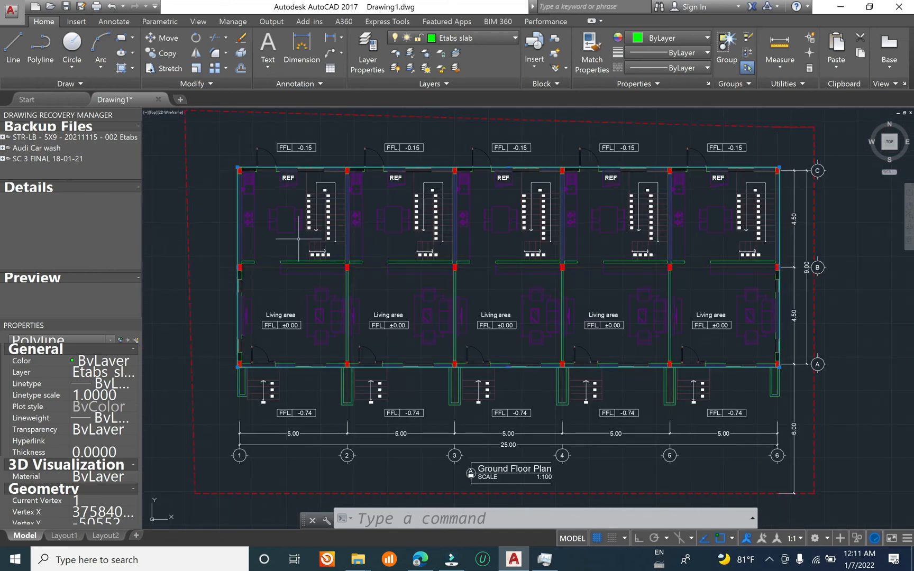
{"action": "scroll", "coordinate": [238, 288], "scroll_direction": "down", "scroll_amount": 2}
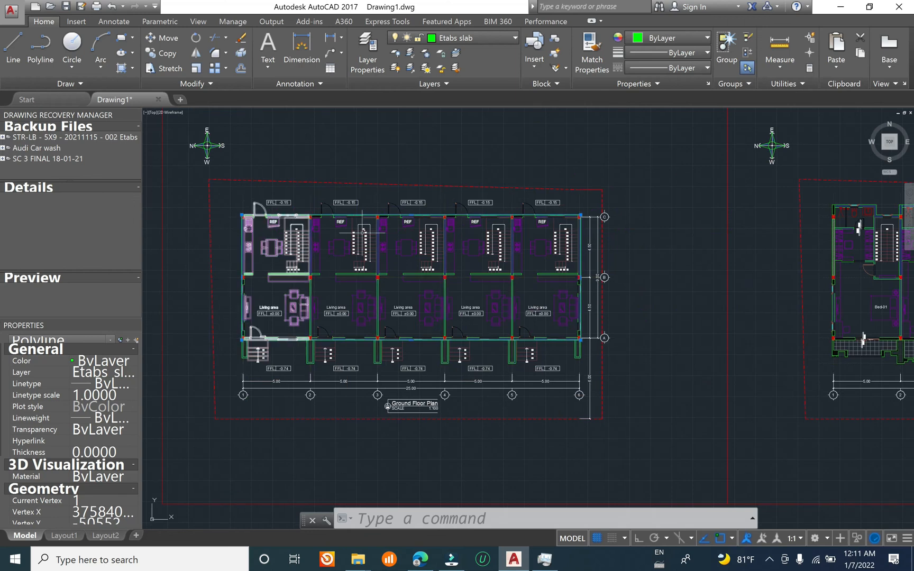
{"action": "middle_click_drag", "start_coordinate": [745, 285], "coordinate": [378, 268]}
{"action": "key", "text": "Escape"}
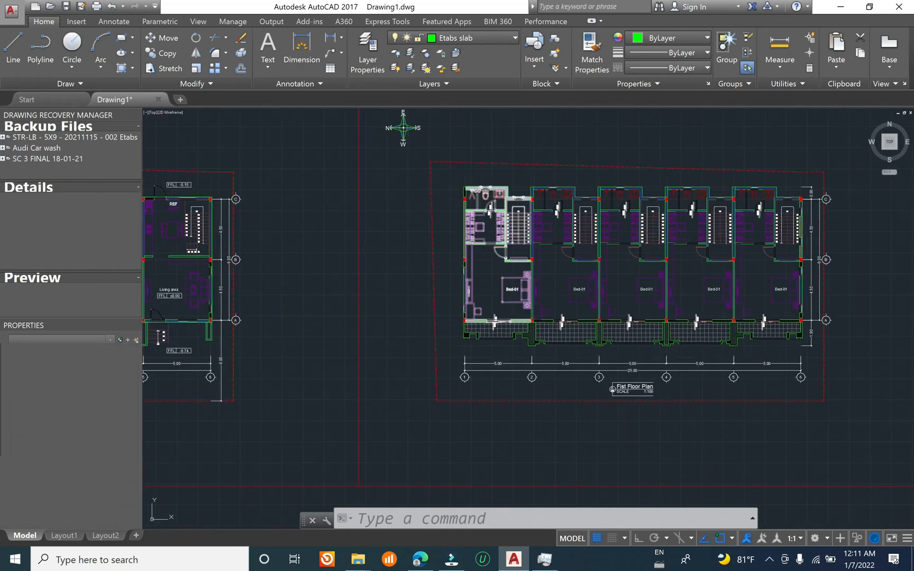
Step: Start a slab polyline at the first floor's rear outer corner near column C-1 and trace the first bay's projection and recess past column C-2
{"action": "type", "text": "pl"}
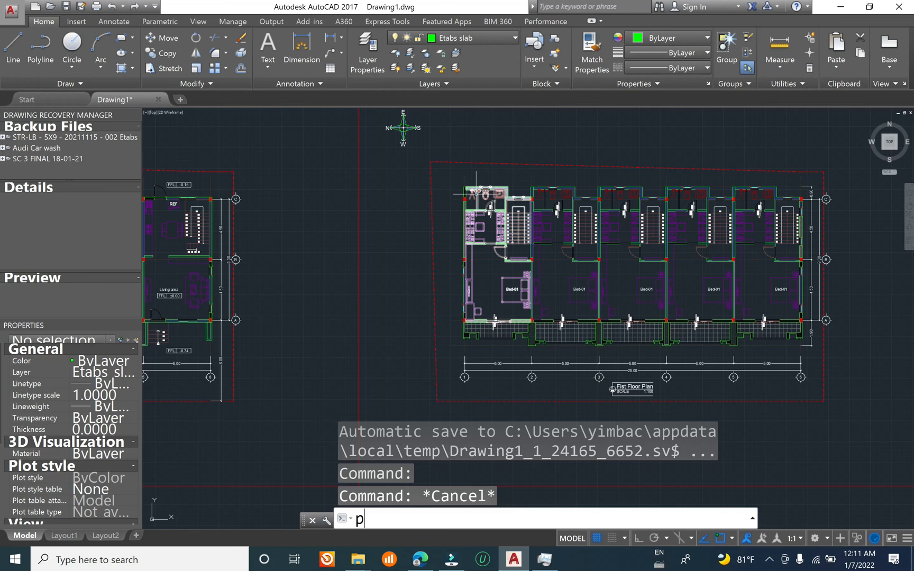
{"action": "key", "text": "Return"}
{"action": "scroll", "coordinate": [465, 179], "scroll_direction": "up", "scroll_amount": 6}
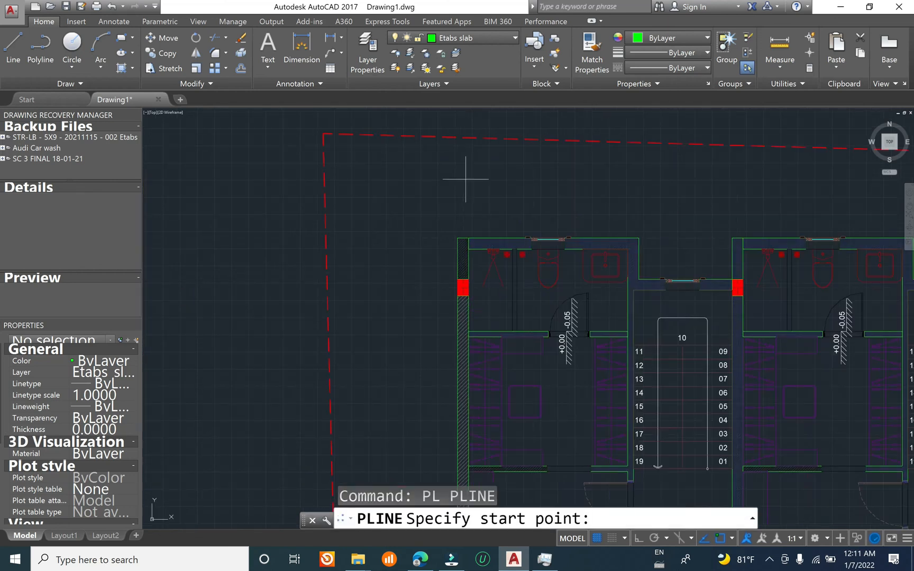
{"action": "scroll", "coordinate": [484, 242], "scroll_direction": "up", "scroll_amount": 2}
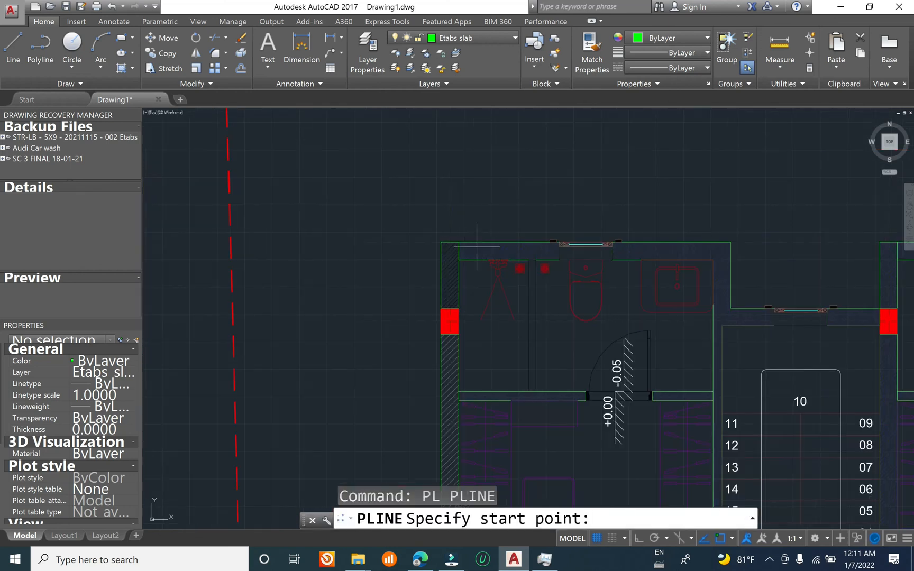
{"action": "left_click", "coordinate": [441, 242]}
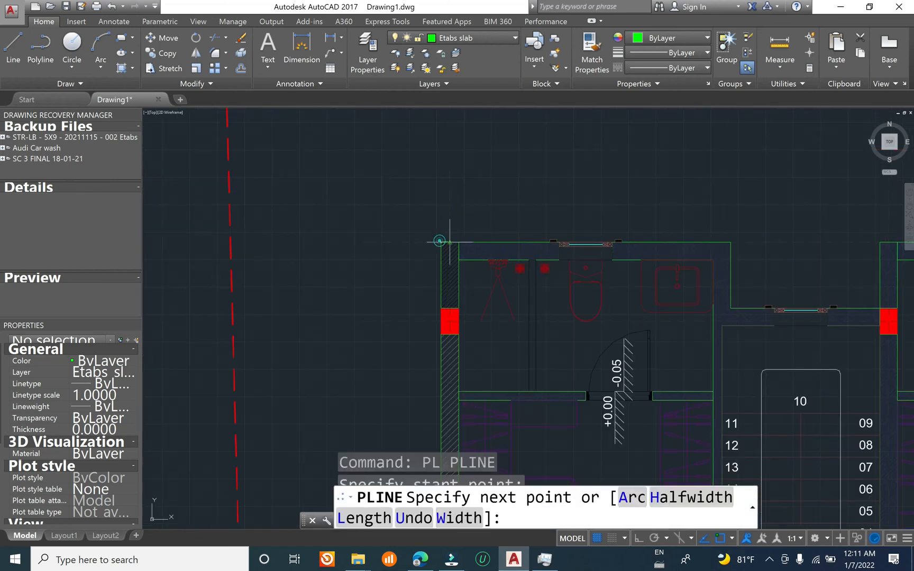
{"action": "left_click", "coordinate": [730, 242]}
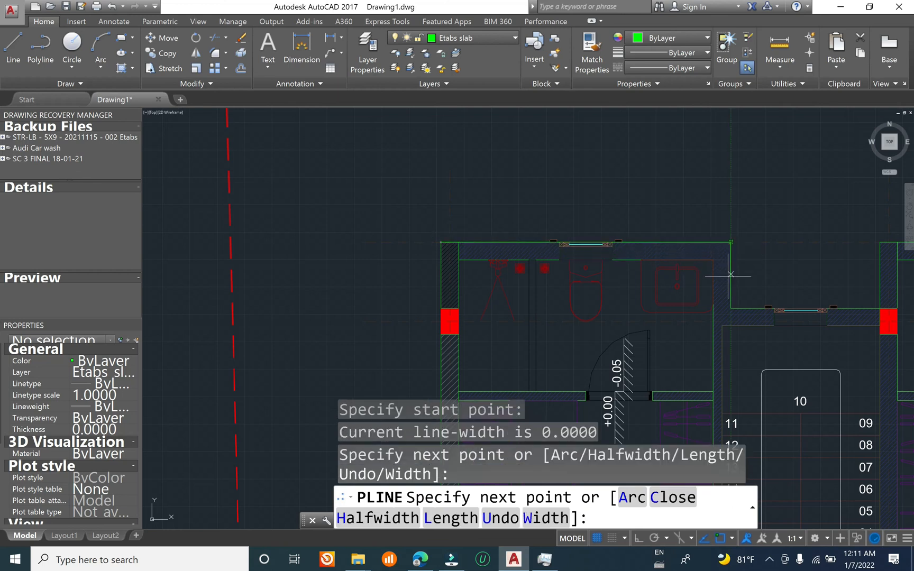
{"action": "left_click", "coordinate": [731, 308]}
{"action": "middle_click_drag", "start_coordinate": [874, 308], "coordinate": [484, 249]}
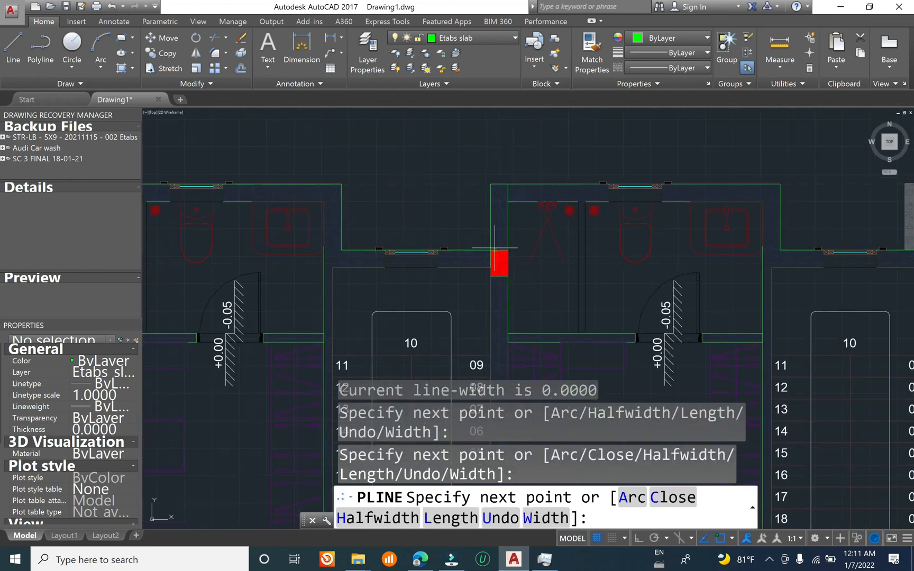
{"action": "left_click", "coordinate": [491, 187]}
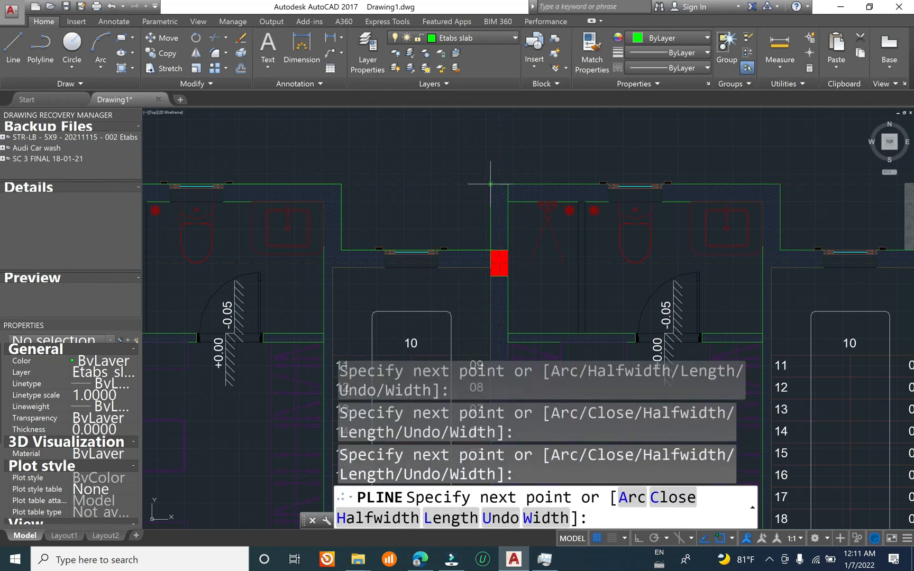
{"action": "left_click", "coordinate": [491, 184]}
Step: Continue the slab polyline along the rear projections and stair recesses of the remaining bays to the outer corner of column C-6
{"action": "scroll", "coordinate": [491, 184], "scroll_direction": "down", "scroll_amount": 2}
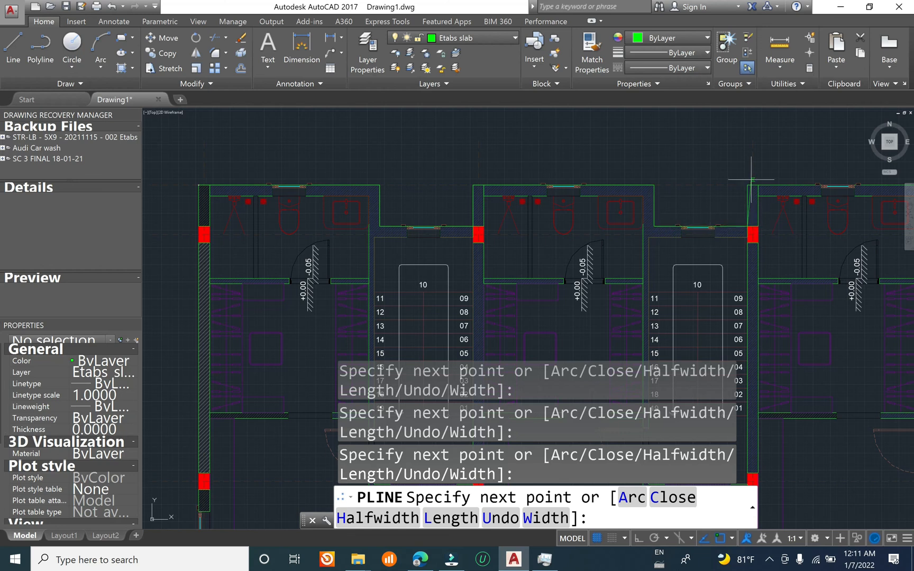
{"action": "scroll", "coordinate": [748, 185], "scroll_direction": "down", "scroll_amount": 2}
{"action": "scroll", "coordinate": [624, 182], "scroll_direction": "down", "scroll_amount": 2}
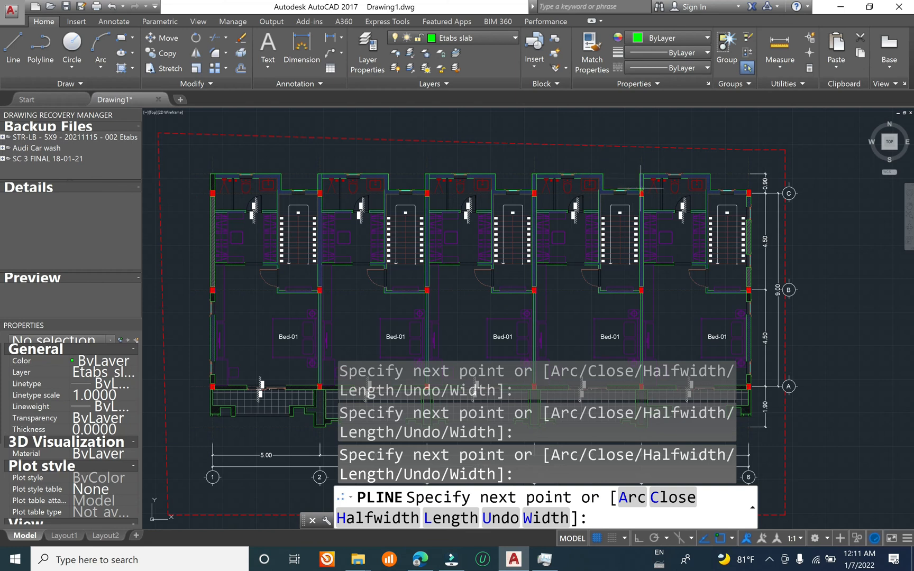
{"action": "scroll", "coordinate": [639, 191], "scroll_direction": "up", "scroll_amount": 4}
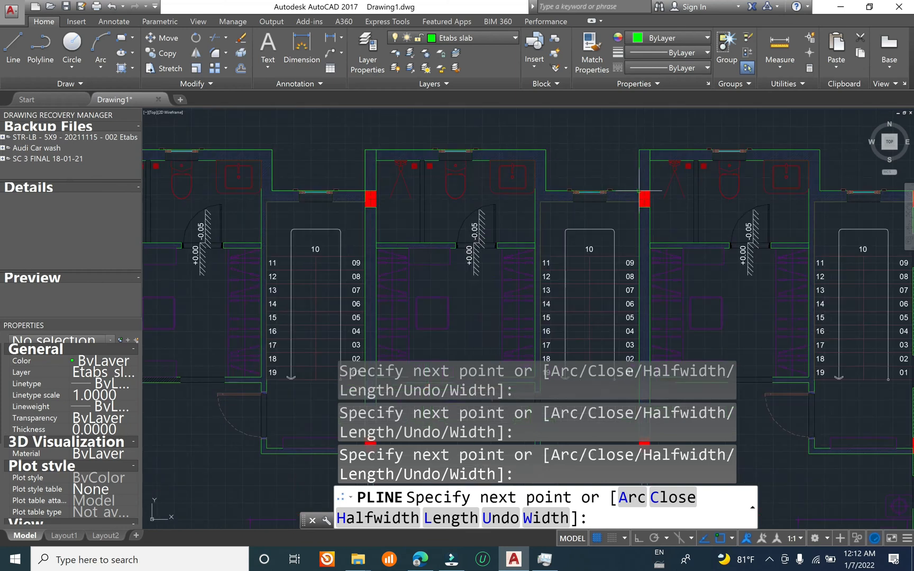
{"action": "scroll", "coordinate": [644, 150], "scroll_direction": "down", "scroll_amount": 2}
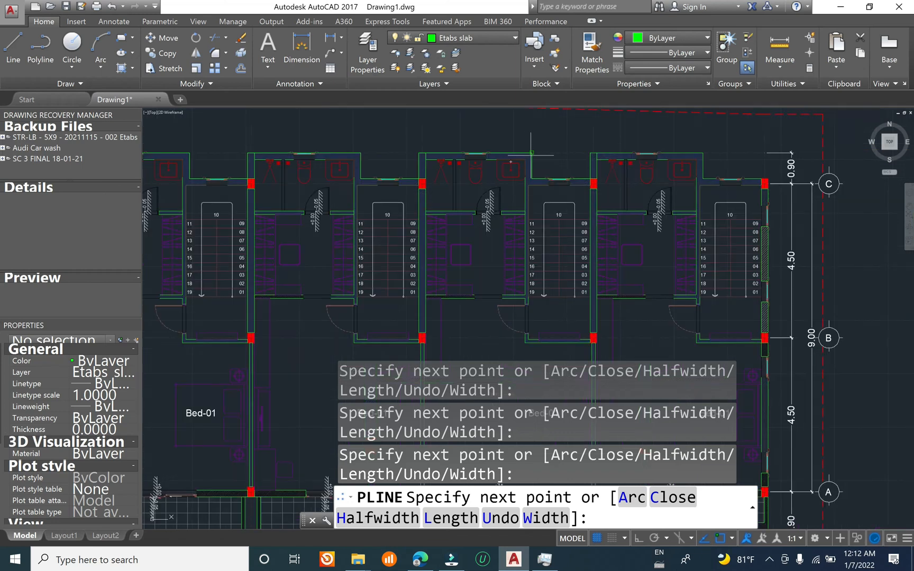
{"action": "scroll", "coordinate": [687, 151], "scroll_direction": "up", "scroll_amount": 2}
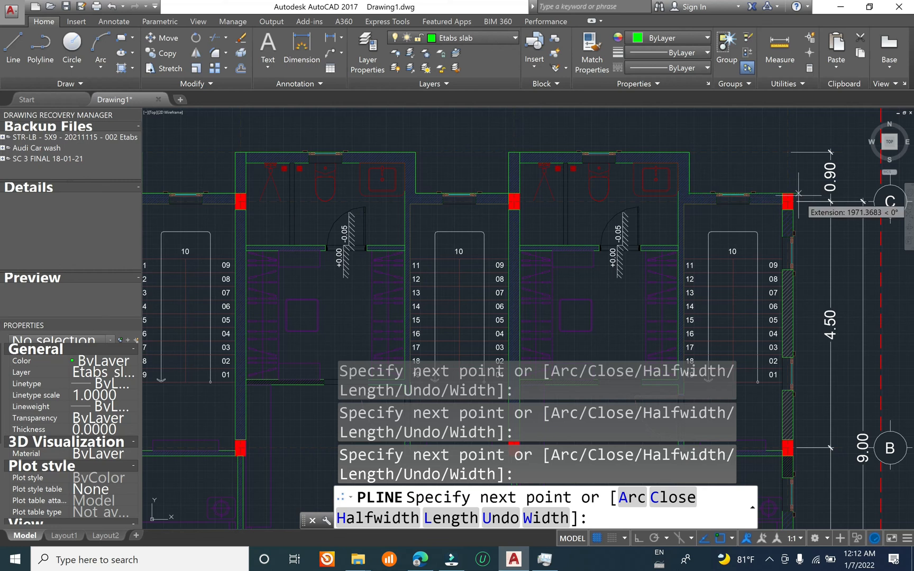
Step: Extend the slab polyline down the outer wall on grid 6 to the balcony's front corner and inward to the edge of the pier notch
{"action": "scroll", "coordinate": [752, 207], "scroll_direction": "down", "scroll_amount": 4}
{"action": "scroll", "coordinate": [756, 394], "scroll_direction": "up", "scroll_amount": 8}
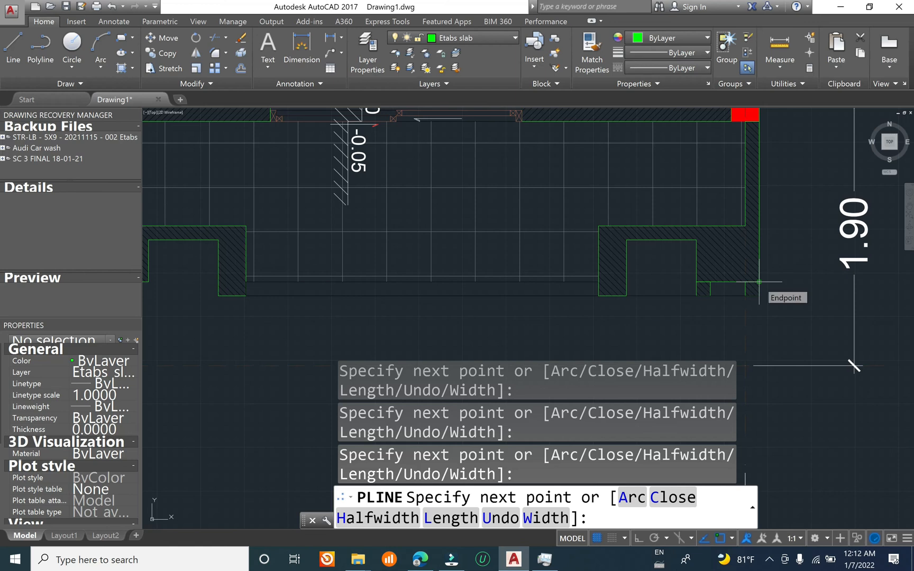
{"action": "left_click", "coordinate": [759, 282]}
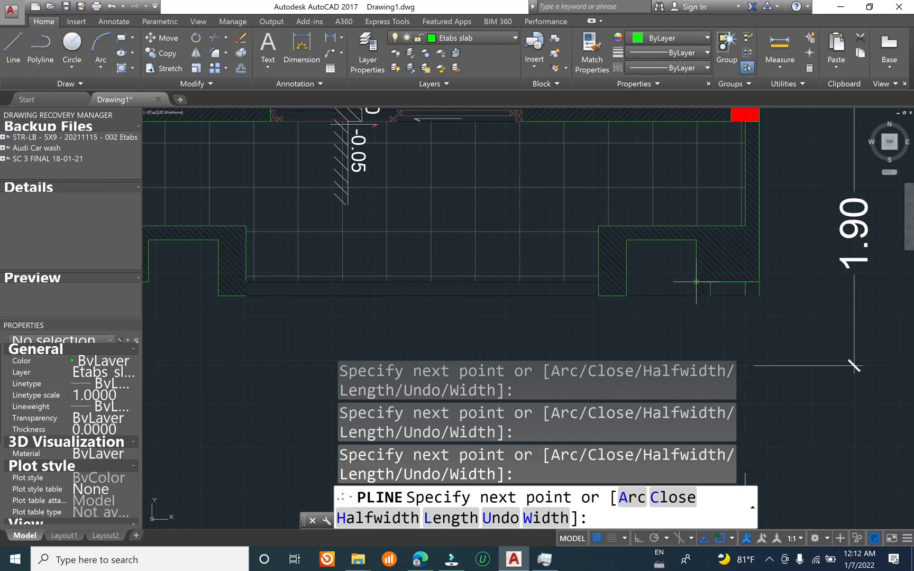
{"action": "scroll", "coordinate": [696, 282], "scroll_direction": "up", "scroll_amount": 2}
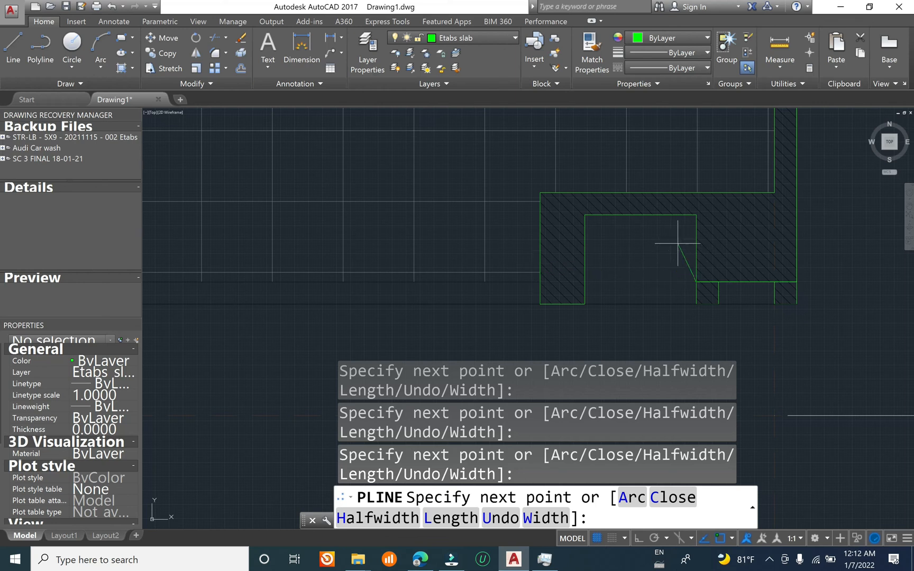
Step: Extend the slab polyline around the pier notch near grid 6 and along the balcony front to the recess beside grid 5
{"action": "scroll", "coordinate": [694, 260], "scroll_direction": "down", "scroll_amount": 2}
{"action": "scroll", "coordinate": [677, 260], "scroll_direction": "up", "scroll_amount": 4}
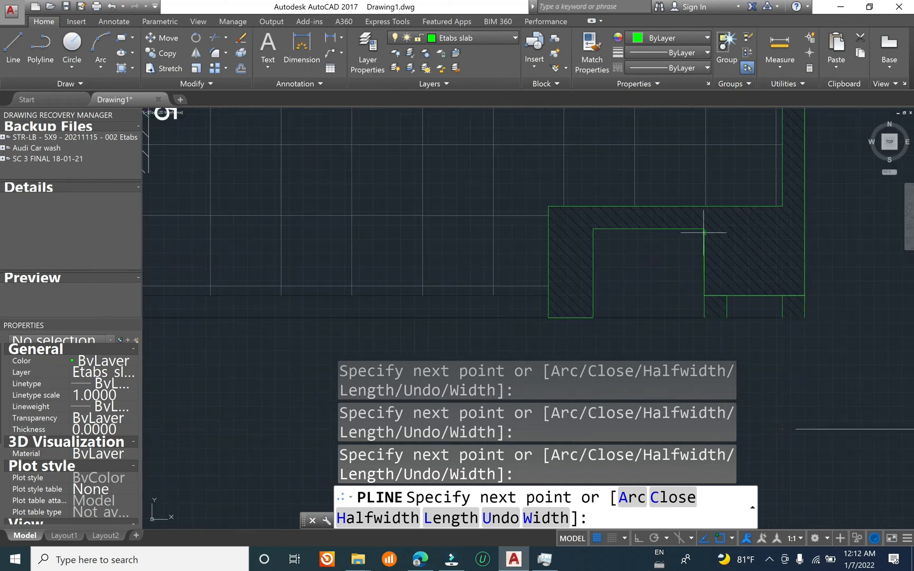
{"action": "left_click", "coordinate": [704, 229]}
{"action": "left_click", "coordinate": [593, 229]}
{"action": "scroll", "coordinate": [547, 290], "scroll_direction": "down", "scroll_amount": 3}
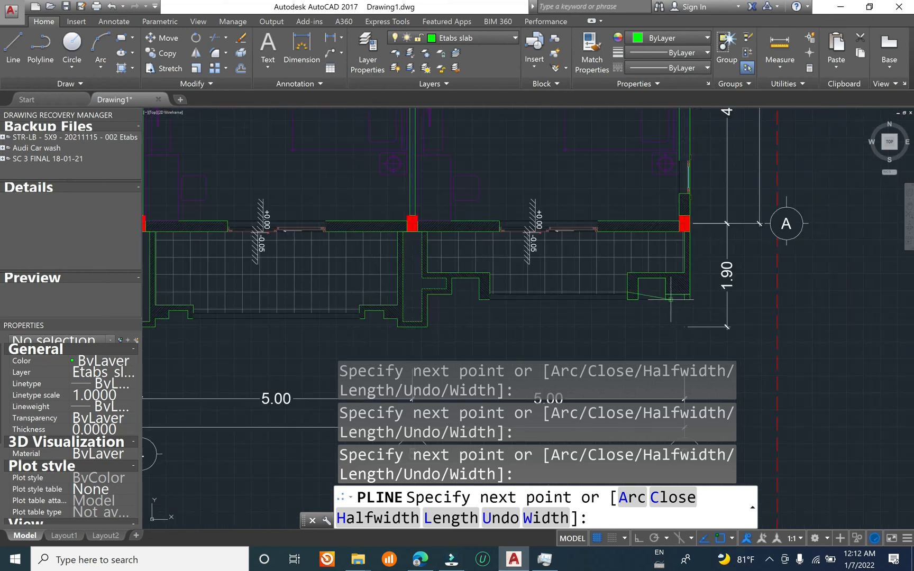
{"action": "scroll", "coordinate": [490, 295], "scroll_direction": "up", "scroll_amount": 3}
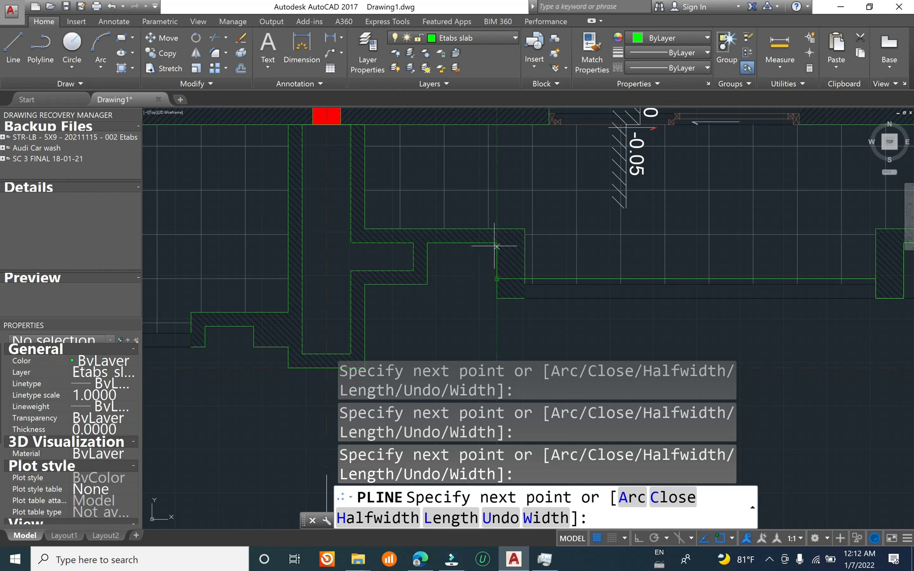
{"action": "scroll", "coordinate": [420, 243], "scroll_direction": "down", "scroll_amount": 4}
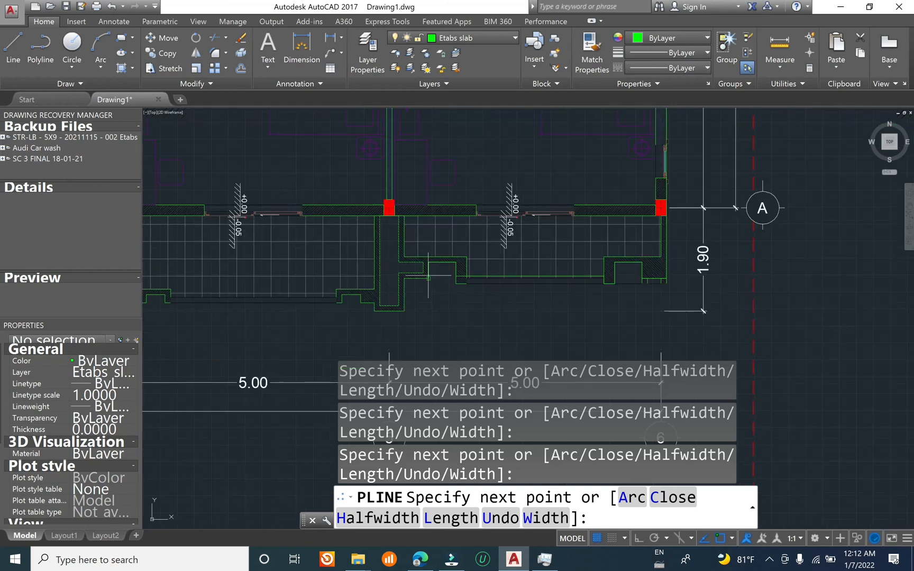
{"action": "scroll", "coordinate": [428, 278], "scroll_direction": "up", "scroll_amount": 2}
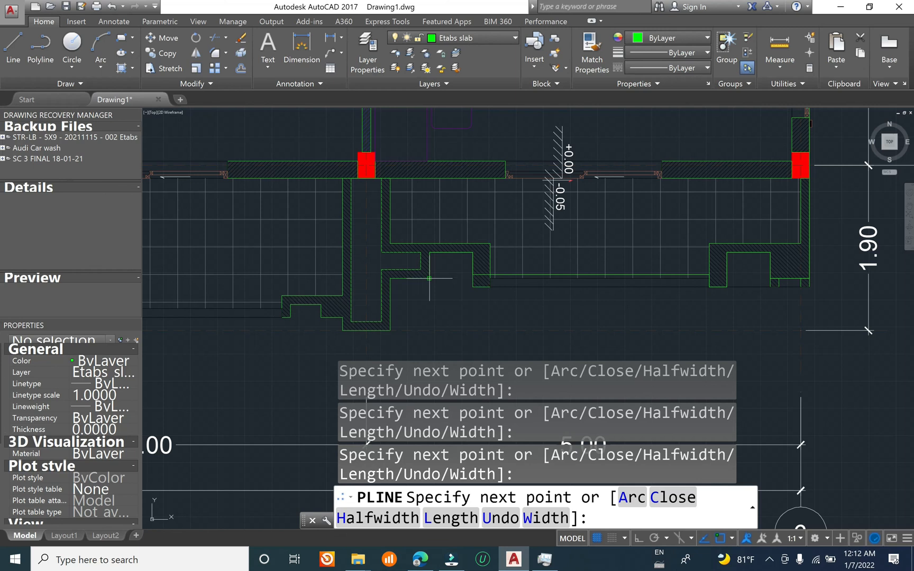
Step: Continue the slab polyline around the wall end on grid 5 and along the bay's front edge around the wall end on grid 4
{"action": "left_click", "coordinate": [390, 279]}
{"action": "scroll", "coordinate": [423, 323], "scroll_direction": "down", "scroll_amount": 4}
{"action": "scroll", "coordinate": [534, 299], "scroll_direction": "up", "scroll_amount": 5}
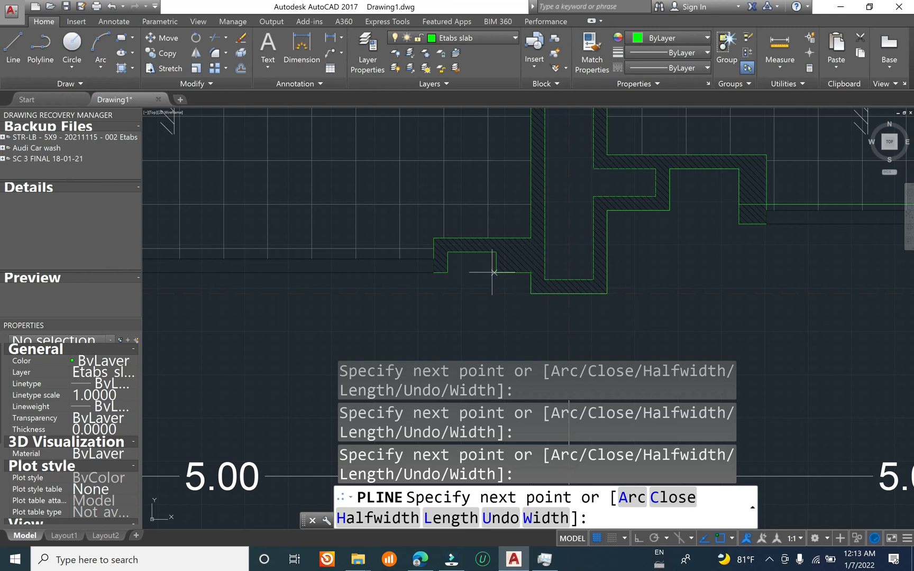
{"action": "scroll", "coordinate": [492, 273], "scroll_direction": "down", "scroll_amount": 4}
{"action": "scroll", "coordinate": [254, 276], "scroll_direction": "up", "scroll_amount": 4}
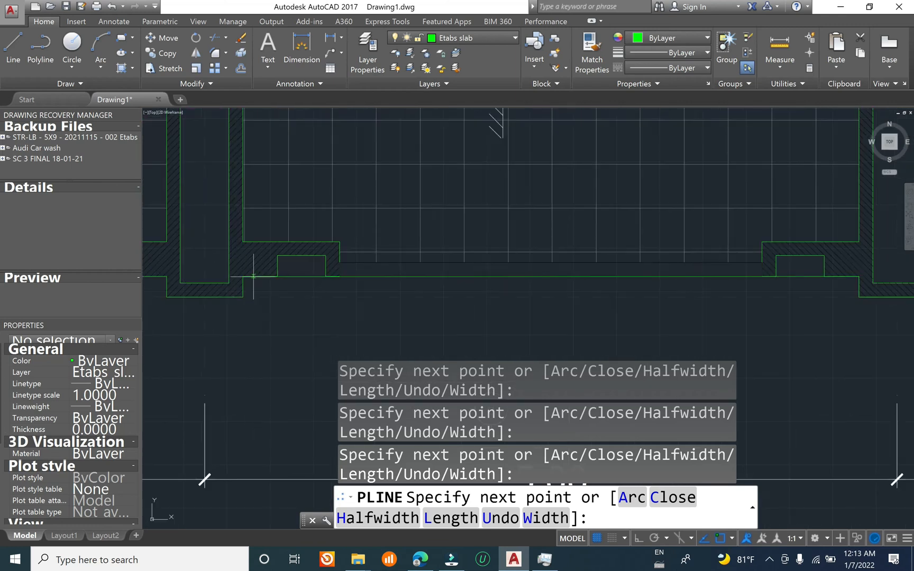
{"action": "left_click", "coordinate": [245, 277]}
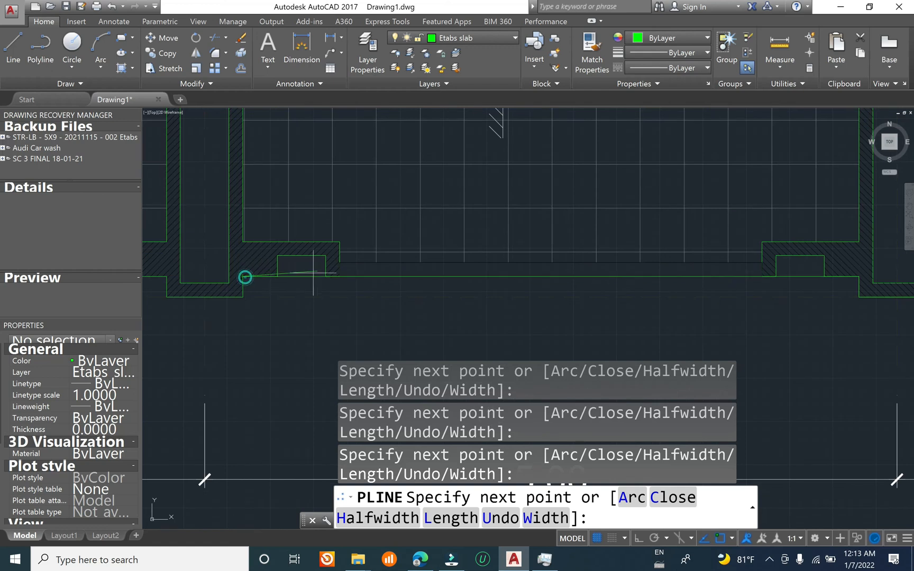
{"action": "left_click", "coordinate": [243, 298]}
{"action": "middle_click_drag", "start_coordinate": [366, 277], "coordinate": [792, 256]}
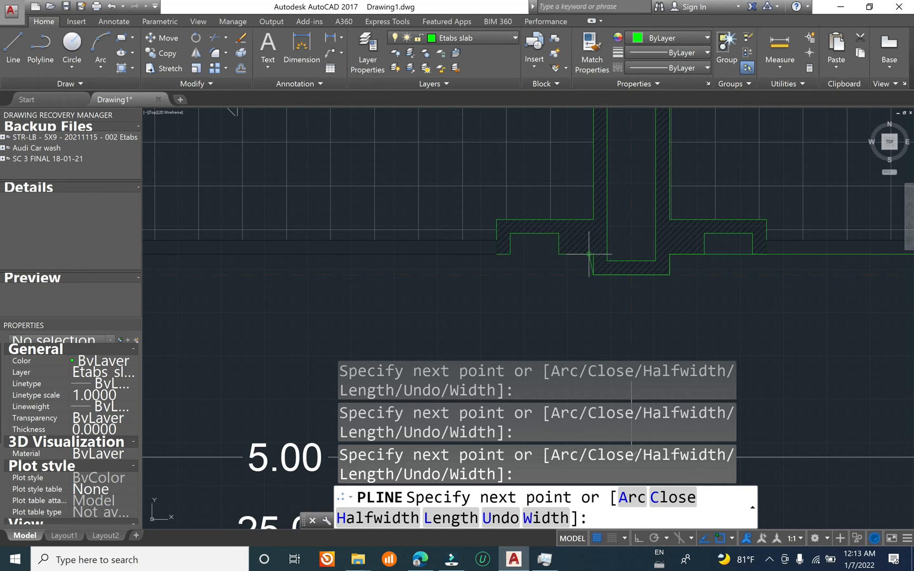
Step: Try to carry the slab polyline past the wall end on grid 4, and cancel the command
{"action": "scroll", "coordinate": [622, 257], "scroll_direction": "down", "scroll_amount": 4}
{"action": "scroll", "coordinate": [611, 255], "scroll_direction": "up", "scroll_amount": 2}
{"action": "type", "text": "z"}
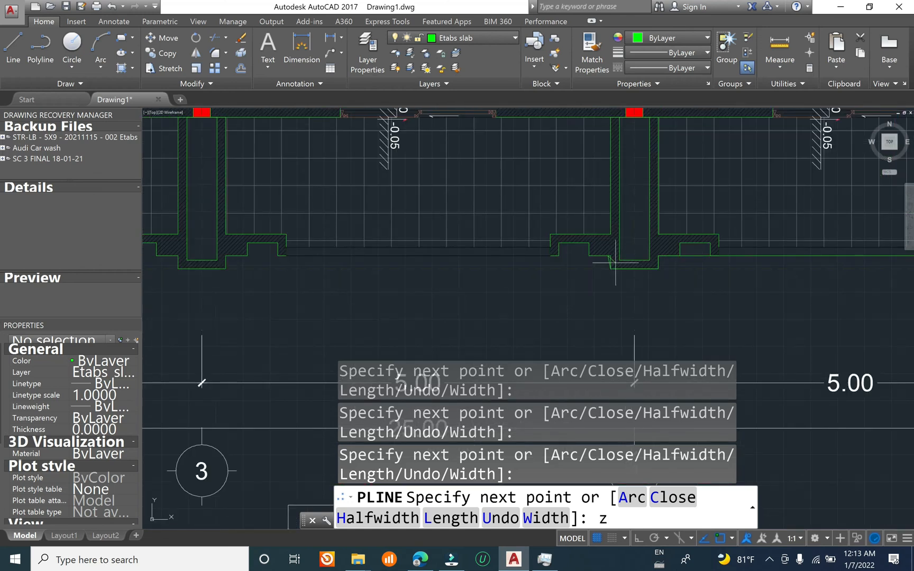
{"action": "scroll", "coordinate": [614, 257], "scroll_direction": "up", "scroll_amount": 3}
{"action": "scroll", "coordinate": [604, 249], "scroll_direction": "up", "scroll_amount": 3}
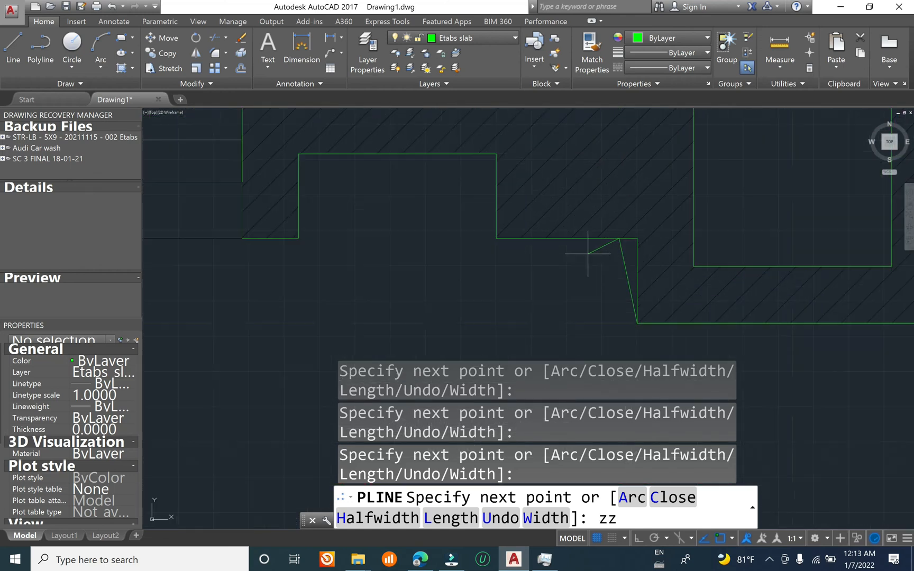
{"action": "type", "text": "zz"}
{"action": "key", "text": "Escape"}
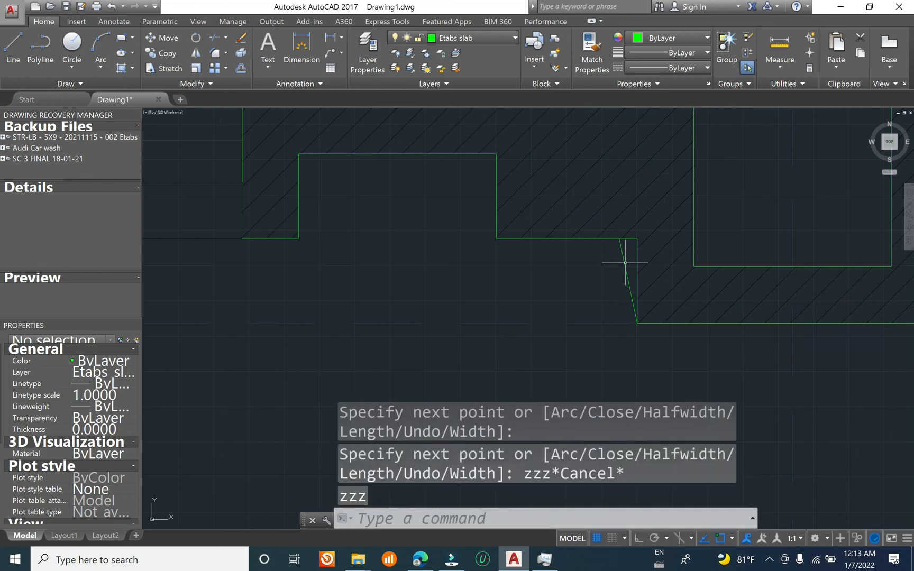
Step: Erase the misdrawn first floor slab polyline
{"action": "left_click", "coordinate": [625, 262]}
{"action": "type", "text": "e"}
{"action": "key", "text": "Return"}
{"action": "scroll", "coordinate": [576, 276], "scroll_direction": "down", "scroll_amount": 2}
{"action": "scroll", "coordinate": [619, 327], "scroll_direction": "down", "scroll_amount": 8}
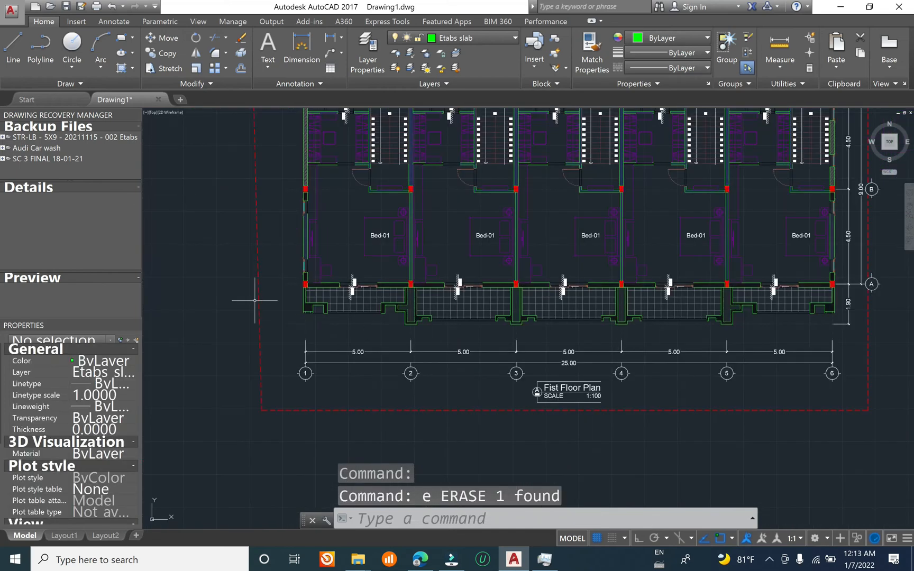
Step: Examine the balcony wall block along the front of bays 1 to 3 and clear its selection
{"action": "scroll", "coordinate": [306, 299], "scroll_direction": "up", "scroll_amount": 4}
{"action": "left_click", "coordinate": [306, 299]}
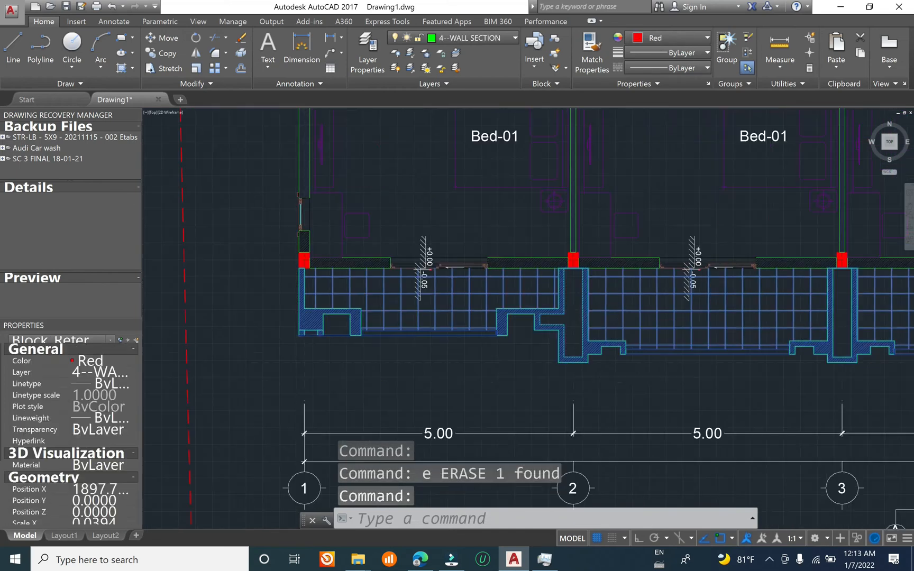
{"action": "scroll", "coordinate": [354, 327], "scroll_direction": "down", "scroll_amount": 2}
{"action": "scroll", "coordinate": [428, 325], "scroll_direction": "up", "scroll_amount": 4}
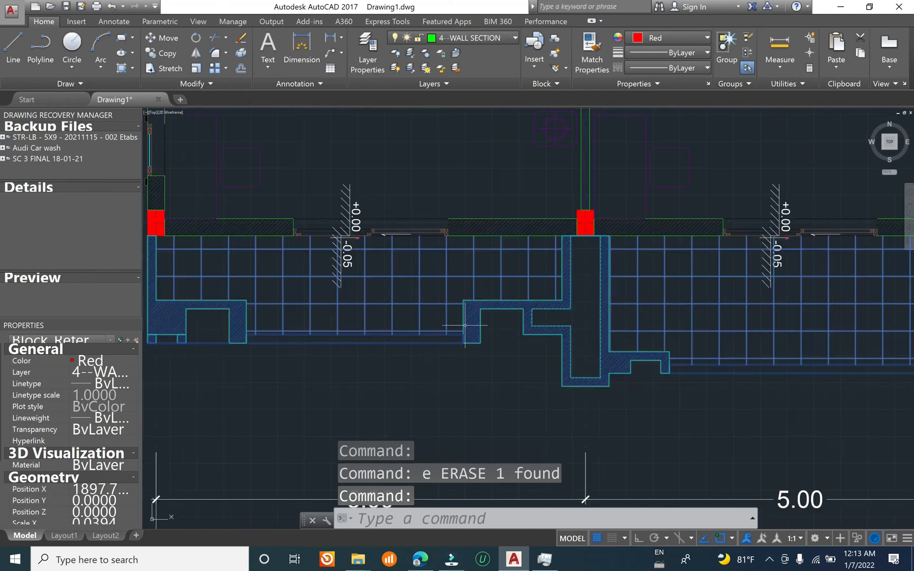
{"action": "scroll", "coordinate": [464, 326], "scroll_direction": "down", "scroll_amount": 6}
{"action": "key", "text": "Escape"}
Step: Start a new slab polyline at the first floor's rear outer corner near grid 1 and trace the first bay's rear projection to the stair recess
{"action": "key", "text": "Escape"}
{"action": "scroll", "coordinate": [434, 229], "scroll_direction": "up", "scroll_amount": 5}
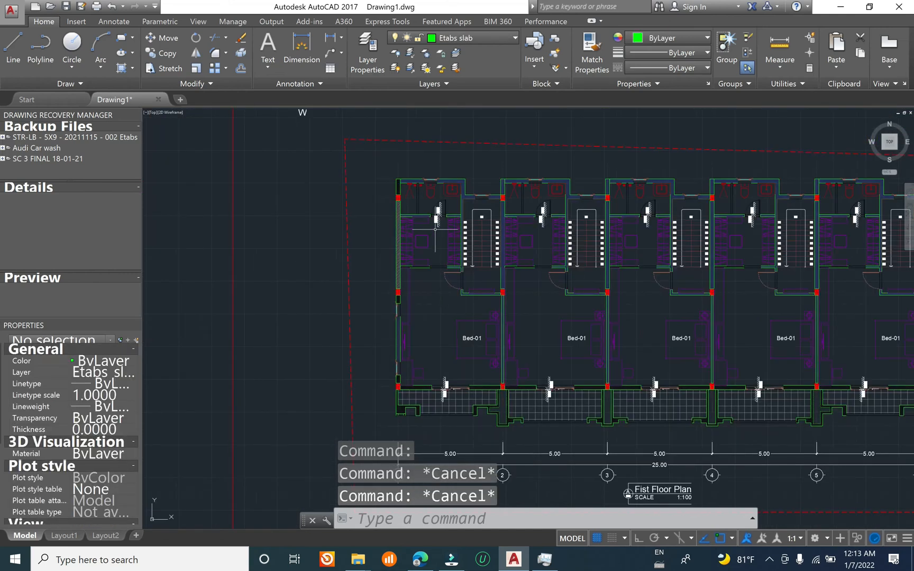
{"action": "scroll", "coordinate": [397, 180], "scroll_direction": "up", "scroll_amount": 5}
{"action": "key", "text": "Escape"}
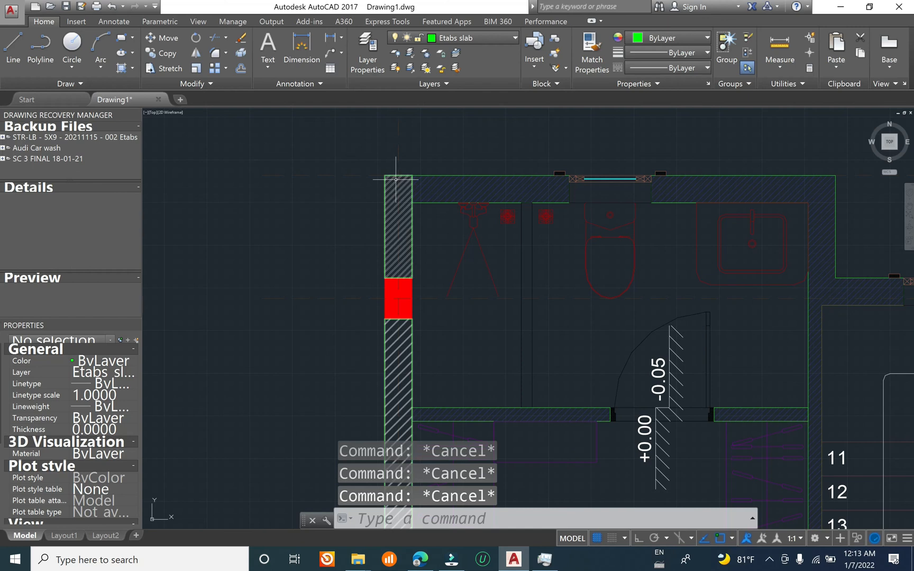
{"action": "type", "text": "p"}
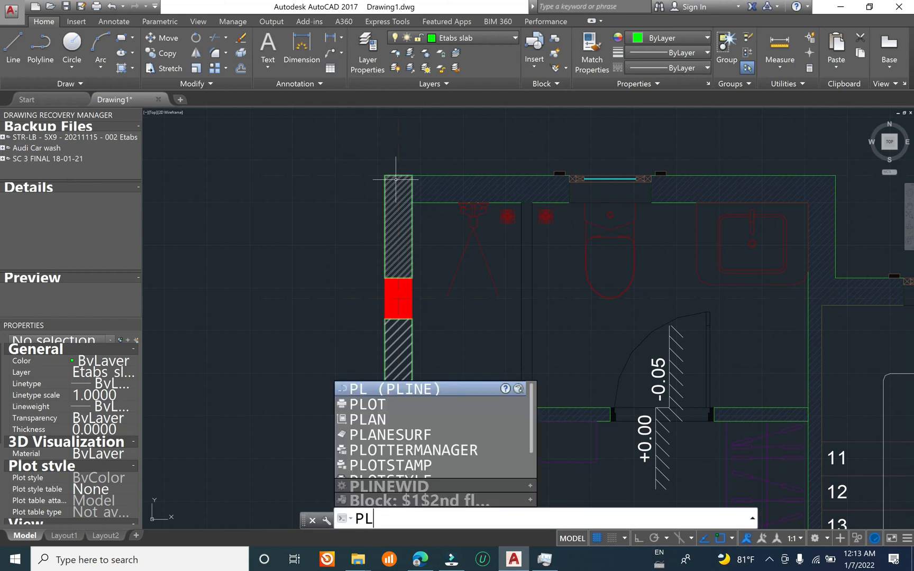
{"action": "key", "text": "Return"}
{"action": "scroll", "coordinate": [392, 176], "scroll_direction": "up", "scroll_amount": 4}
{"action": "left_click", "coordinate": [371, 177]}
{"action": "scroll", "coordinate": [249, 187], "scroll_direction": "down", "scroll_amount": 4}
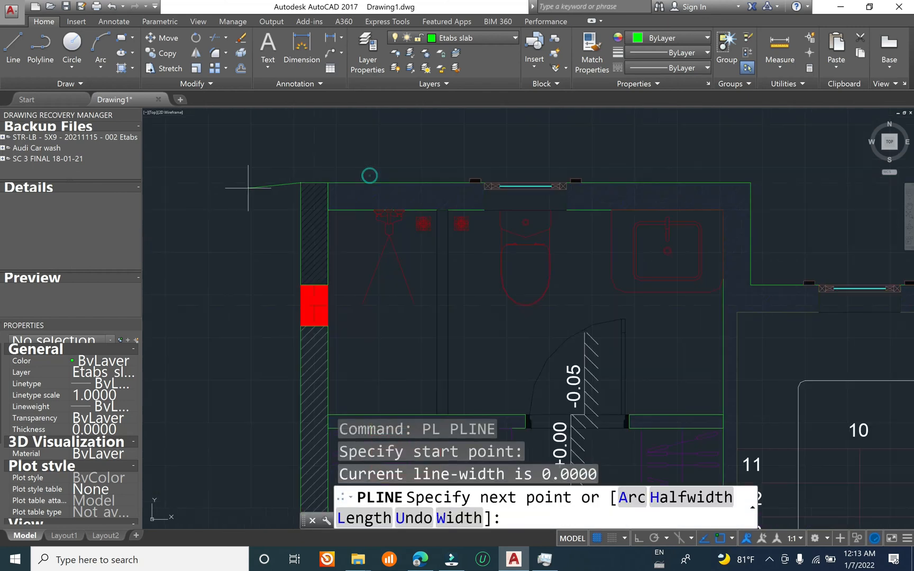
{"action": "left_click", "coordinate": [749, 183]}
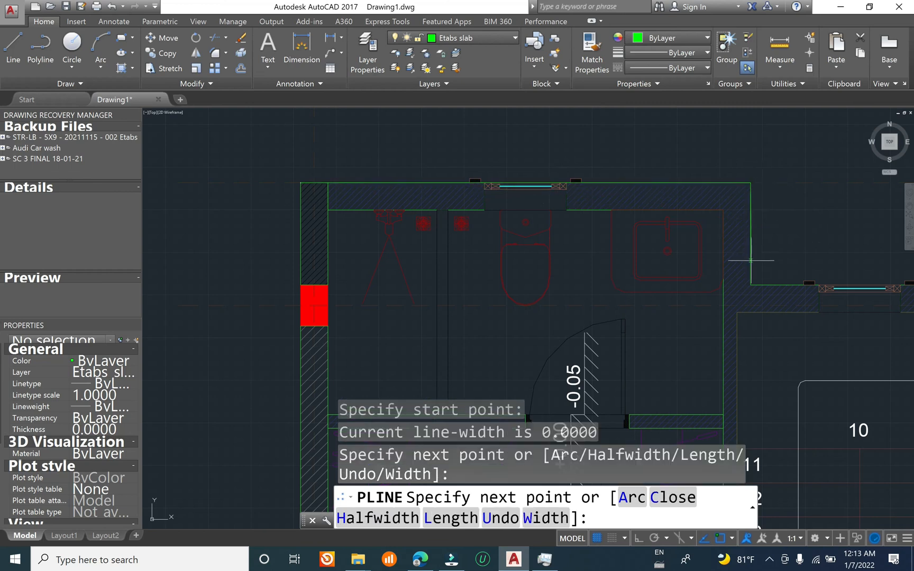
{"action": "left_click", "coordinate": [750, 285]}
Step: Extend the slab polyline along the first stair recess to column C-2 and out to the second bay's rear corner
{"action": "scroll", "coordinate": [301, 212], "scroll_direction": "down", "scroll_amount": 2}
{"action": "middle_click_drag", "start_coordinate": [618, 254], "coordinate": [359, 233]}
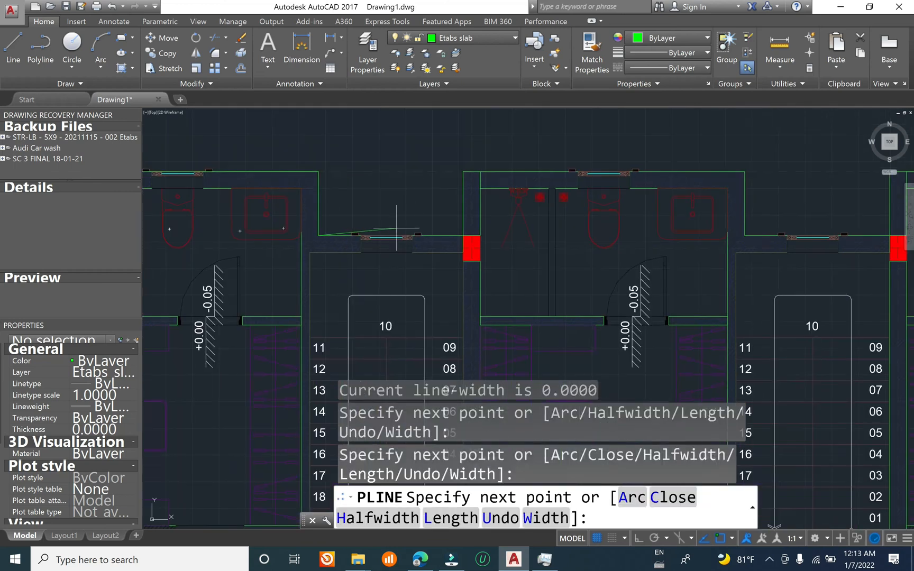
{"action": "left_click", "coordinate": [463, 235]}
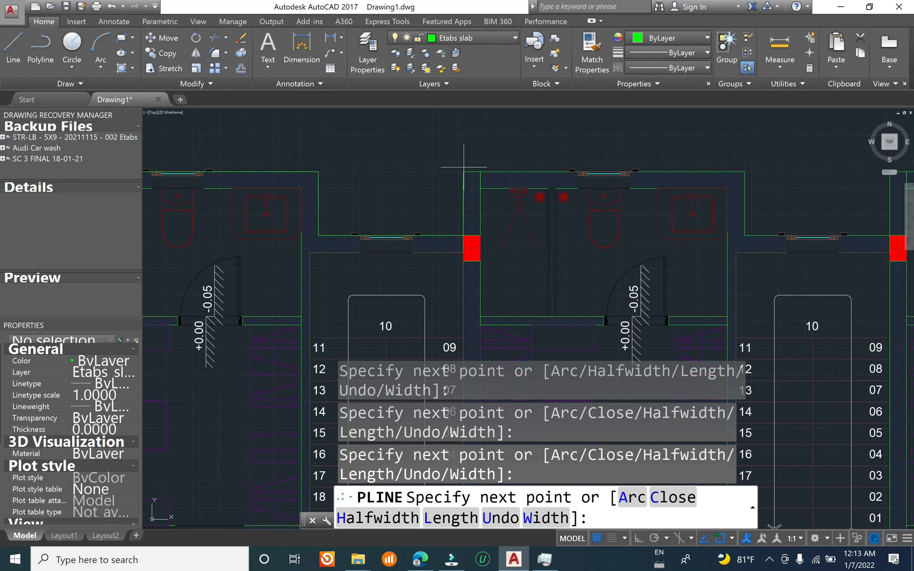
{"action": "left_click", "coordinate": [463, 171]}
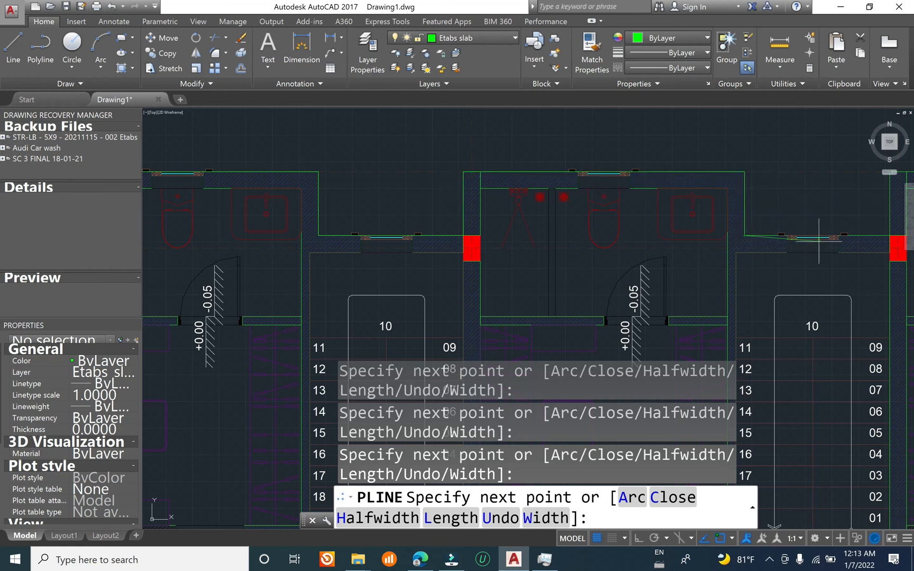
Step: Trace the slab polyline along the rear projections and stair recesses of the remaining bays to the outer corner of column C-6
{"action": "scroll", "coordinate": [751, 243], "scroll_direction": "up", "scroll_amount": 10}
{"action": "scroll", "coordinate": [726, 242], "scroll_direction": "down", "scroll_amount": 10}
{"action": "middle_click_drag", "start_coordinate": [677, 254], "coordinate": [334, 245]}
{"action": "scroll", "coordinate": [330, 247], "scroll_direction": "down", "scroll_amount": 2}
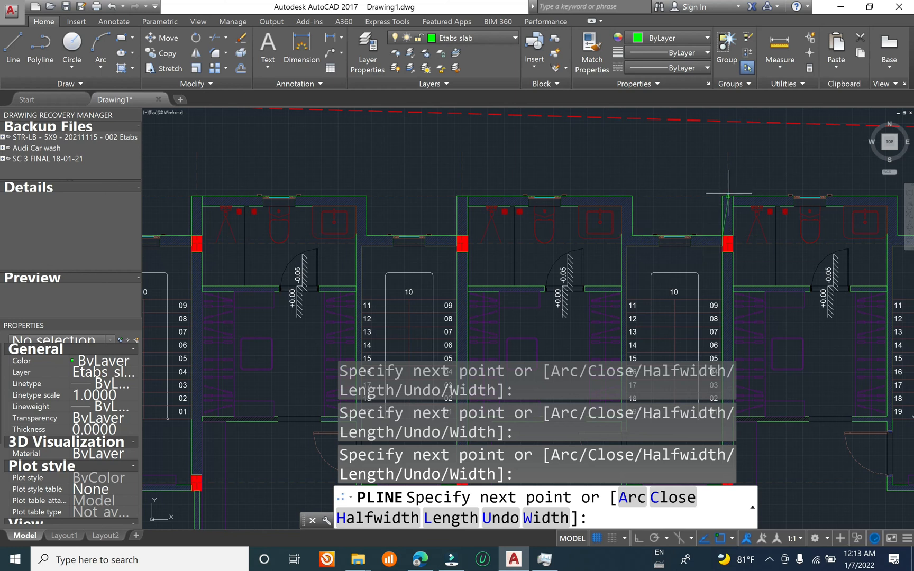
{"action": "middle_click_drag", "start_coordinate": [760, 221], "coordinate": [620, 176]}
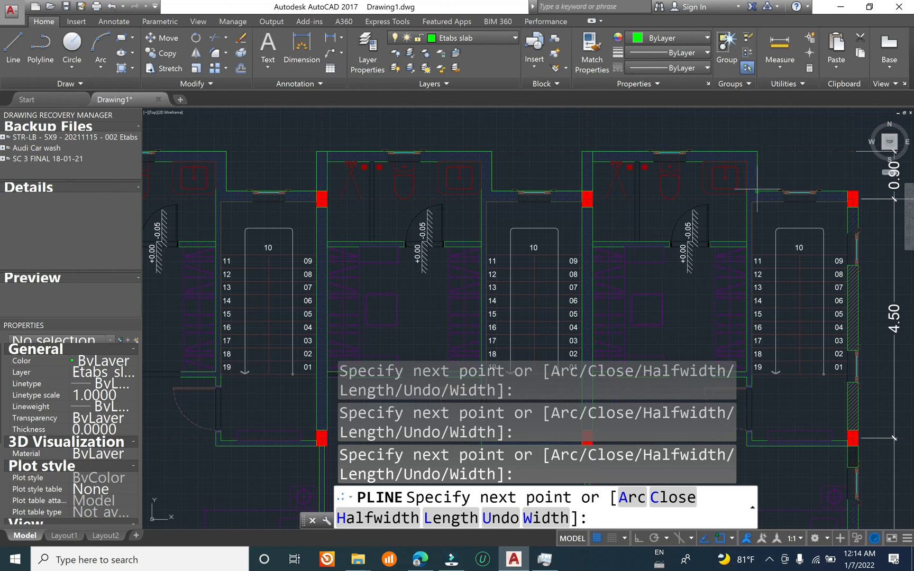
{"action": "middle_click_drag", "start_coordinate": [776, 190], "coordinate": [612, 156]}
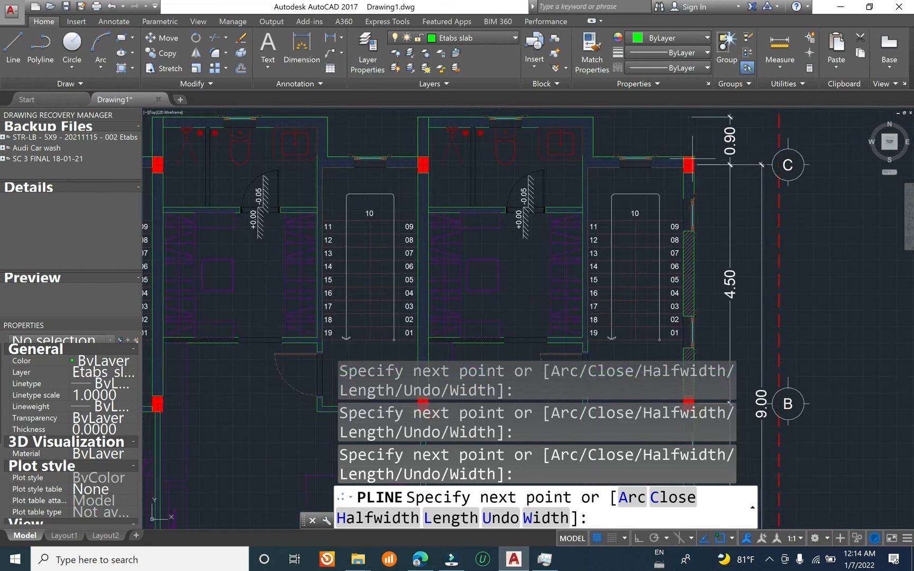
Step: Extend the slab polyline down the outer wall on grid 6 to the balcony's front outer corner
{"action": "scroll", "coordinate": [693, 119], "scroll_direction": "down", "scroll_amount": 2}
{"action": "middle_click_drag", "start_coordinate": [691, 315], "coordinate": [700, 237]}
{"action": "scroll", "coordinate": [716, 281], "scroll_direction": "up", "scroll_amount": 3}
{"action": "scroll", "coordinate": [643, 194], "scroll_direction": "up", "scroll_amount": 1}
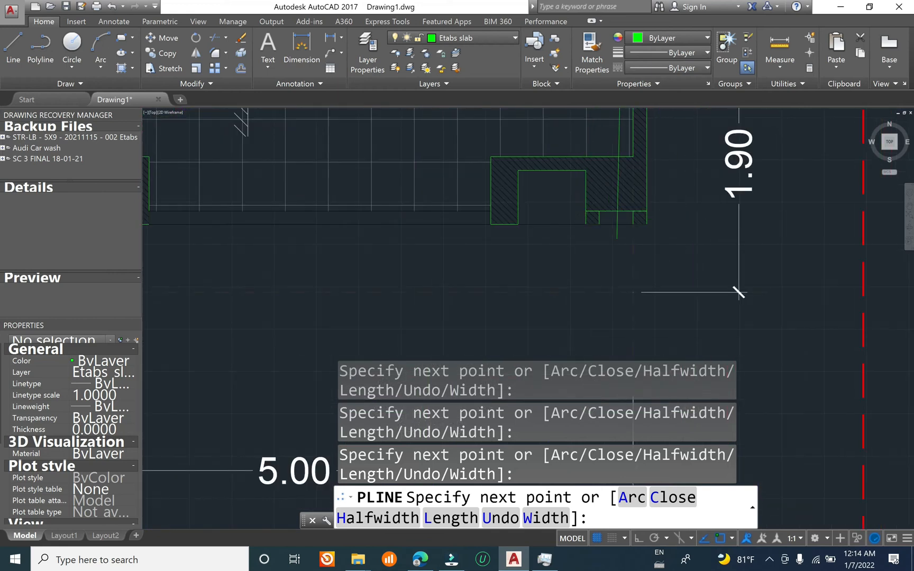
{"action": "scroll", "coordinate": [618, 212], "scroll_direction": "down", "scroll_amount": 1}
{"action": "scroll", "coordinate": [624, 237], "scroll_direction": "up", "scroll_amount": 4}
{"action": "scroll", "coordinate": [623, 236], "scroll_direction": "down", "scroll_amount": 3}
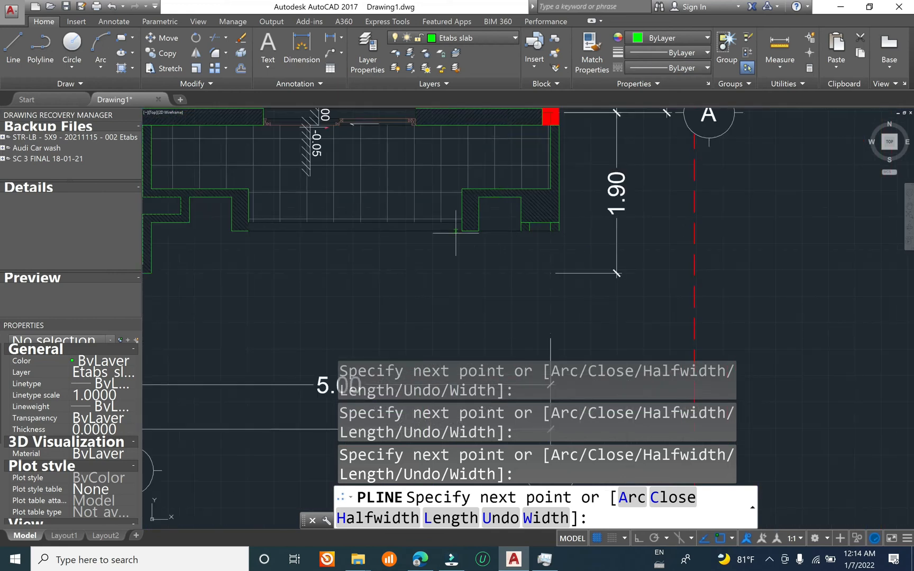
{"action": "scroll", "coordinate": [556, 240], "scroll_direction": "up", "scroll_amount": 1}
{"action": "scroll", "coordinate": [557, 240], "scroll_direction": "up", "scroll_amount": 2}
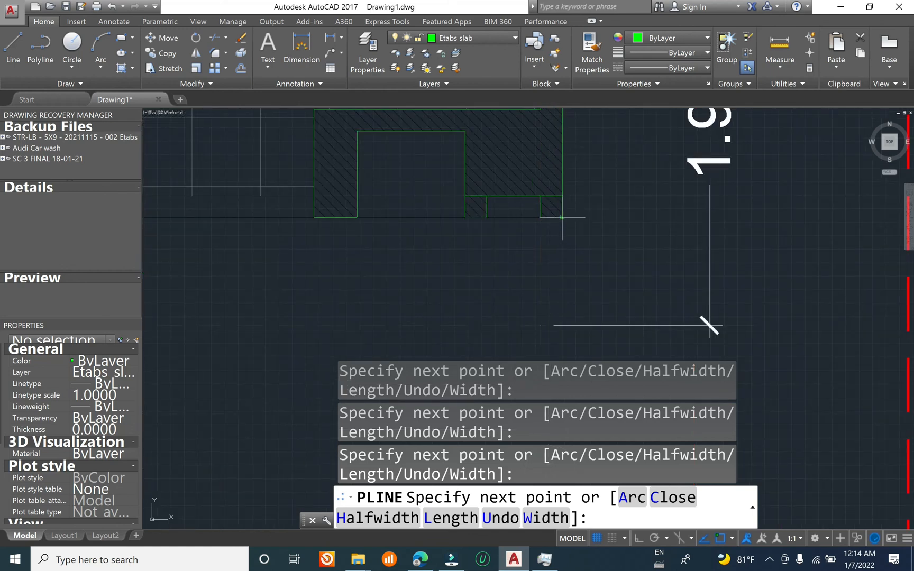
Step: Run the slab polyline straight along the balcony front between grids 6 and 5, then around the recess and the wall end on grid 5
{"action": "scroll", "coordinate": [563, 217], "scroll_direction": "down", "scroll_amount": 3}
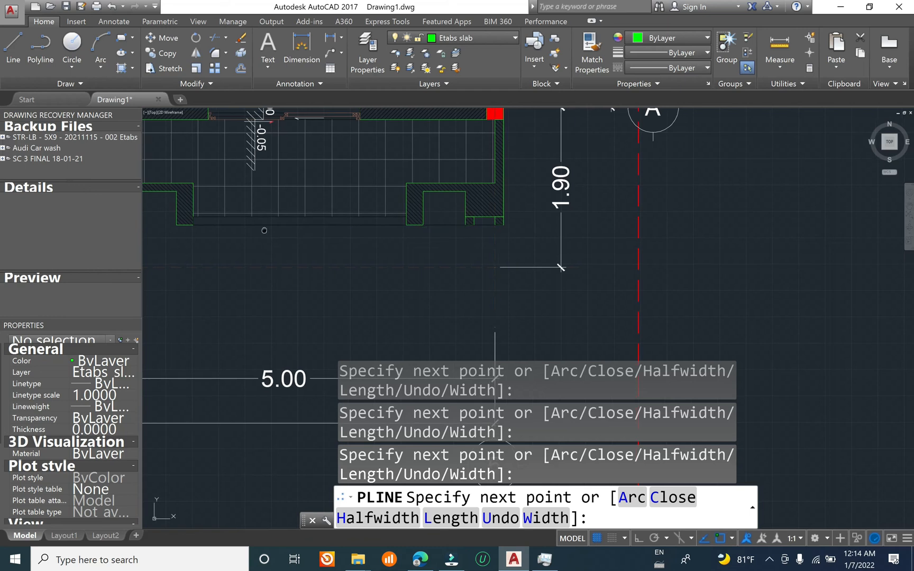
{"action": "scroll", "coordinate": [553, 229], "scroll_direction": "up", "scroll_amount": 2}
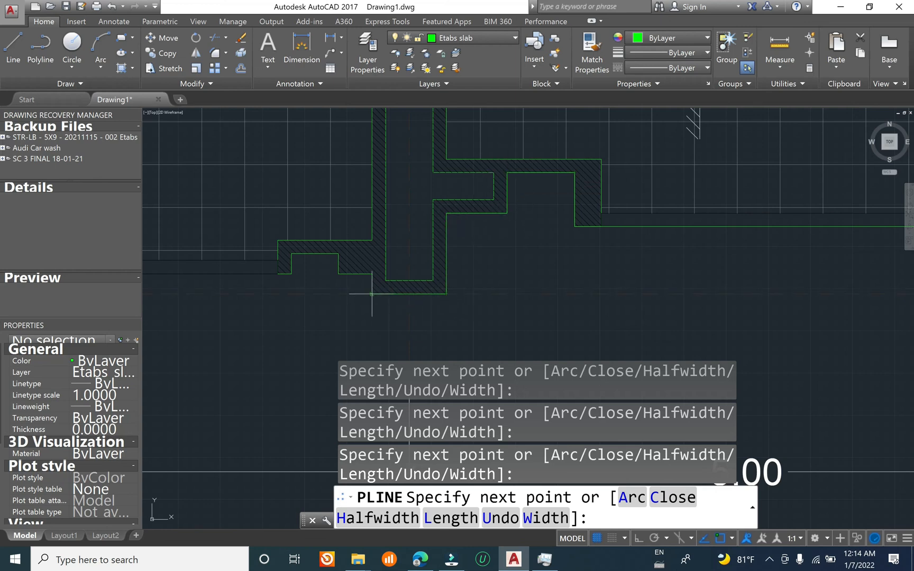
{"action": "left_click", "coordinate": [367, 271]}
Step: Run the slab polyline along the balcony front between grids 5 and 4 and around the projecting wall end on grid 4
{"action": "scroll", "coordinate": [372, 274], "scroll_direction": "down", "scroll_amount": 4}
{"action": "scroll", "coordinate": [298, 261], "scroll_direction": "up", "scroll_amount": 4}
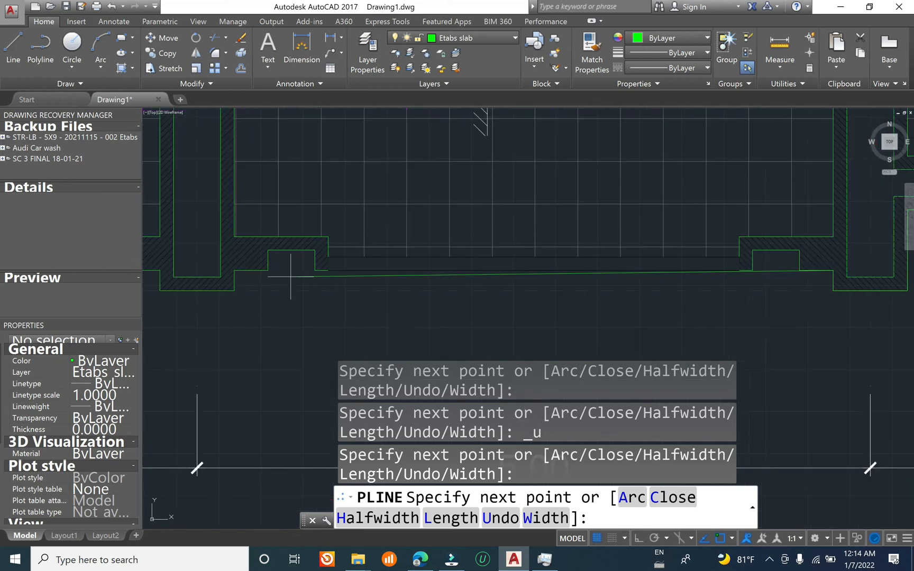
{"action": "left_click", "coordinate": [234, 270]}
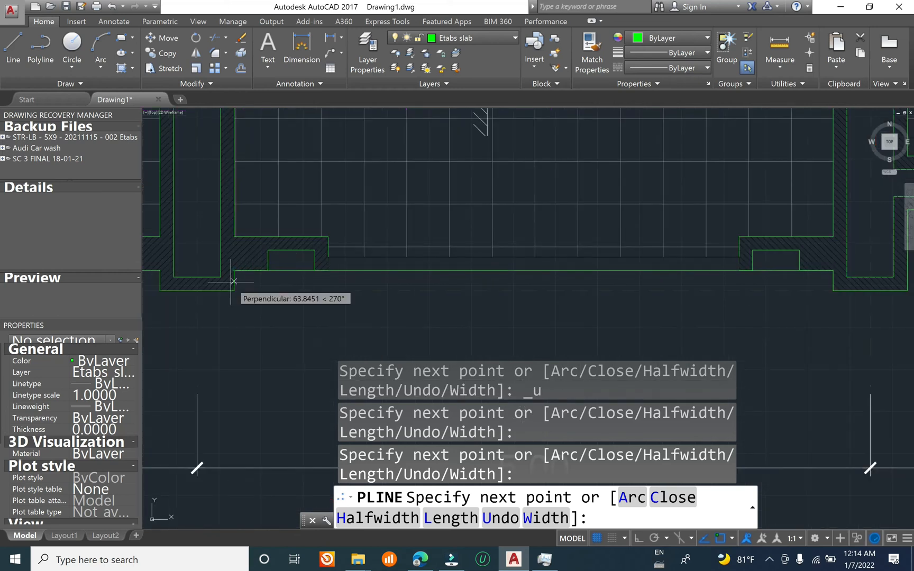
{"action": "middle_click_drag", "start_coordinate": [234, 291], "coordinate": [693, 268]}
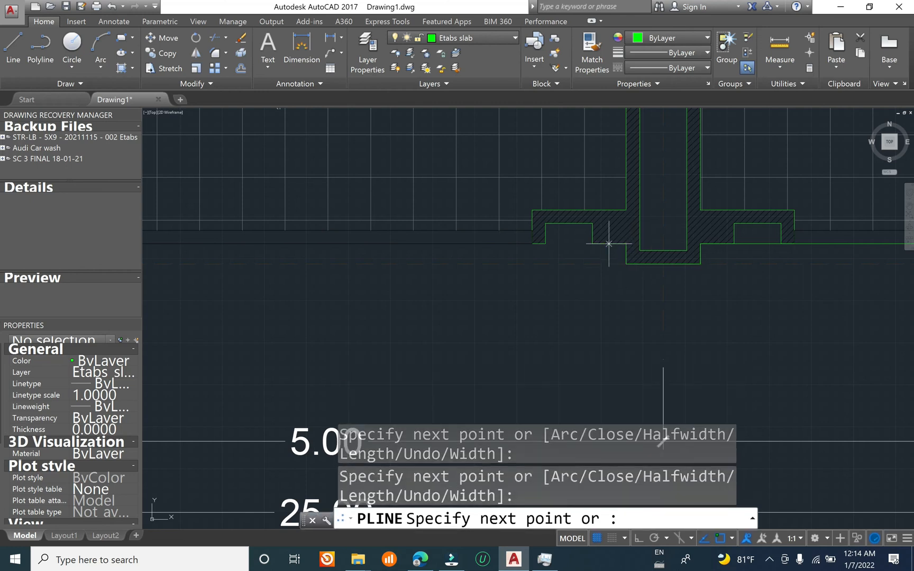
{"action": "scroll", "coordinate": [611, 189], "scroll_direction": "down", "scroll_amount": 4}
Step: Continue the slab polyline along the balcony front from grid 4 to grid 3 and around the wall end on grid 3
{"action": "scroll", "coordinate": [269, 239], "scroll_direction": "up", "scroll_amount": 4}
{"action": "scroll", "coordinate": [270, 238], "scroll_direction": "up", "scroll_amount": 2}
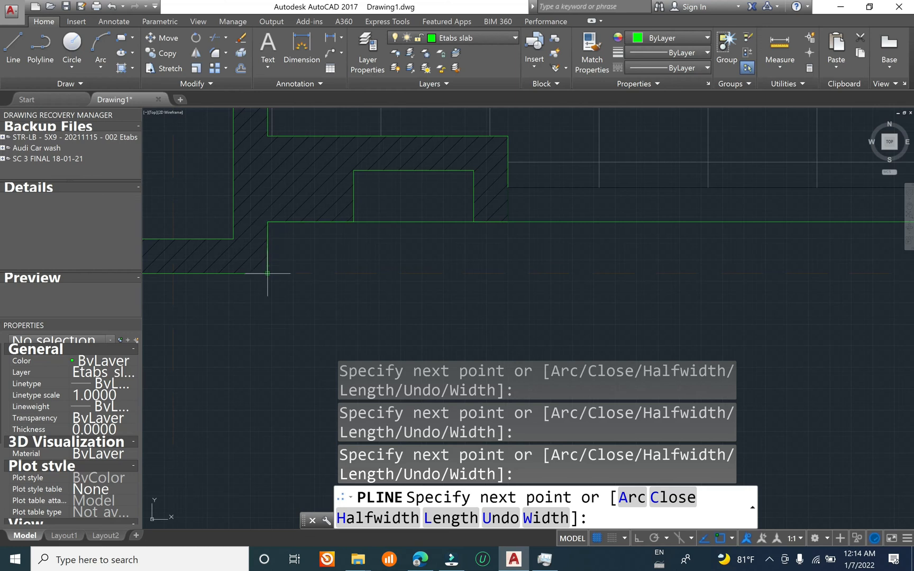
{"action": "scroll", "coordinate": [267, 273], "scroll_direction": "down", "scroll_amount": 3}
{"action": "scroll", "coordinate": [534, 291], "scroll_direction": "up", "scroll_amount": 3}
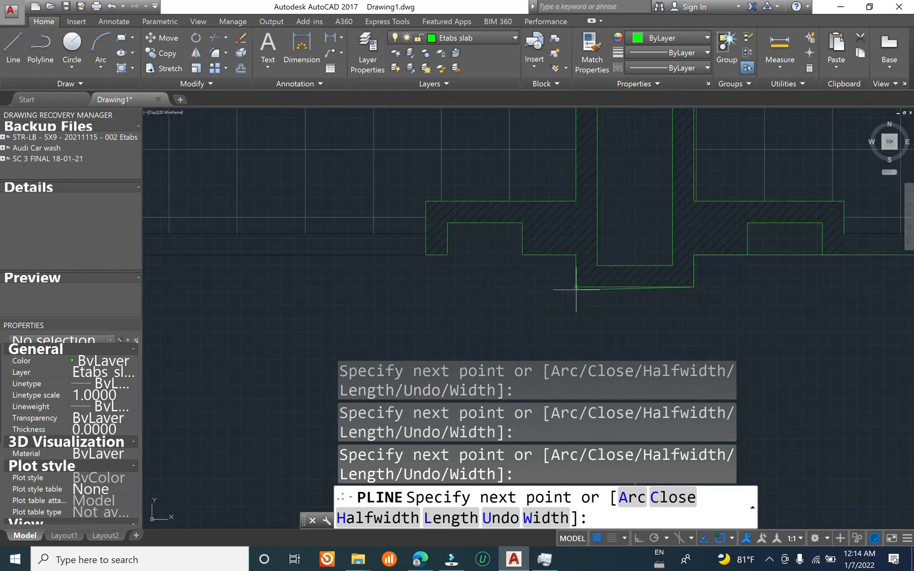
{"action": "scroll", "coordinate": [575, 255], "scroll_direction": "down", "scroll_amount": 3}
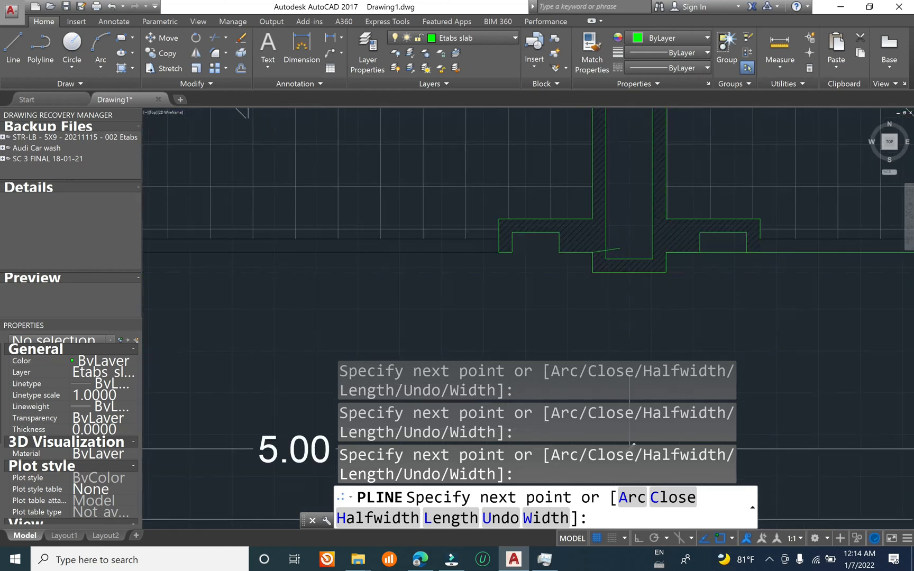
Step: Trace the slab polyline from grid 3 around the wall end on grid 2, up to the first bay's balcony front line
{"action": "scroll", "coordinate": [473, 245], "scroll_direction": "up", "scroll_amount": 3}
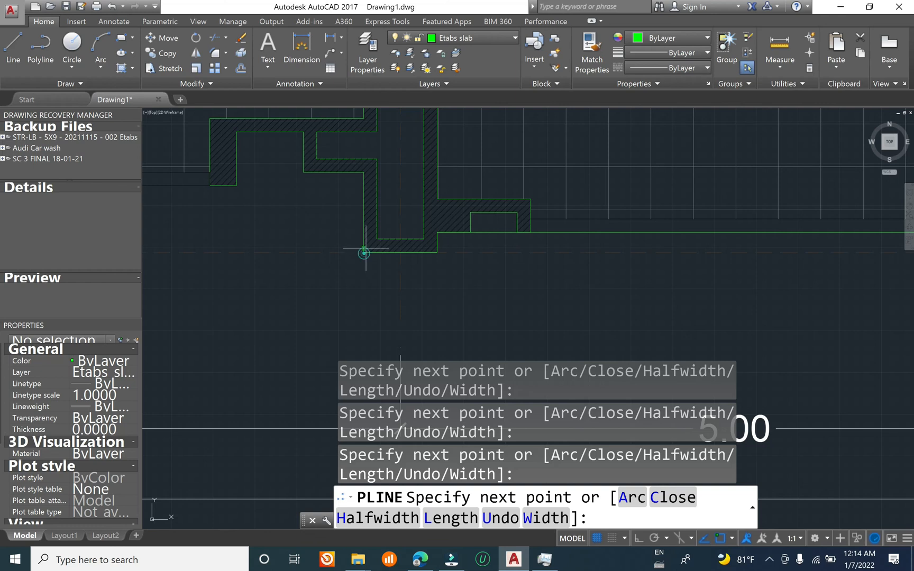
{"action": "scroll", "coordinate": [357, 194], "scroll_direction": "down", "scroll_amount": 2}
{"action": "middle_click_drag", "start_coordinate": [339, 192], "coordinate": [573, 202]}
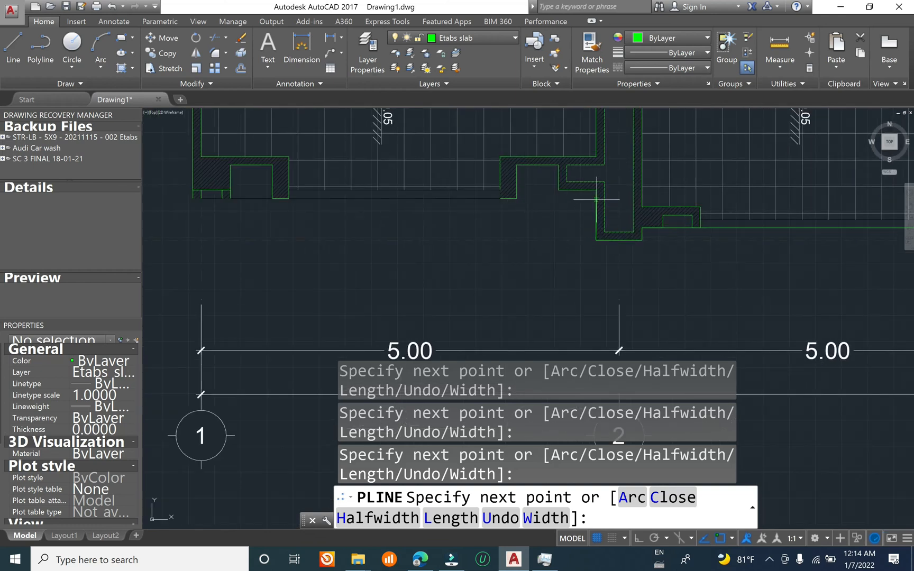
{"action": "scroll", "coordinate": [578, 198], "scroll_direction": "up", "scroll_amount": 2}
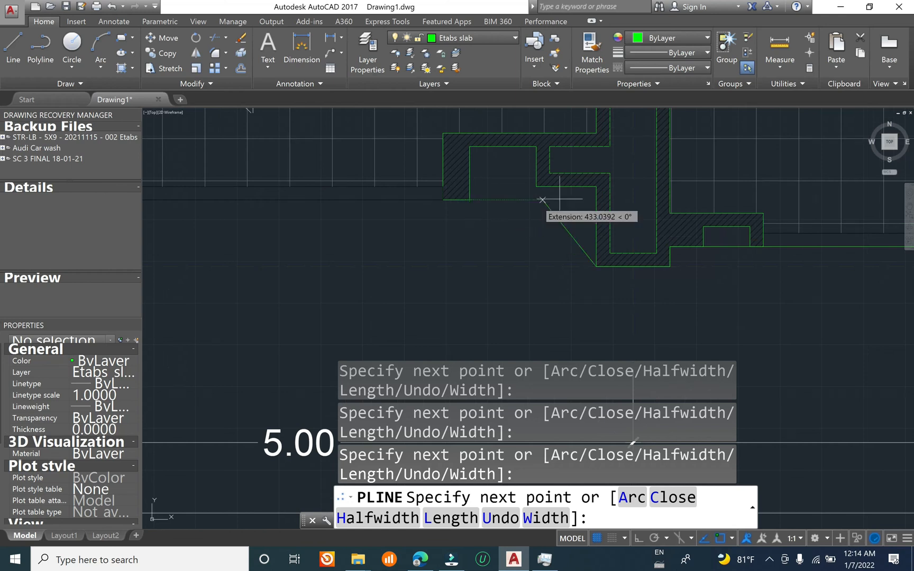
{"action": "scroll", "coordinate": [499, 207], "scroll_direction": "down", "scroll_amount": 3}
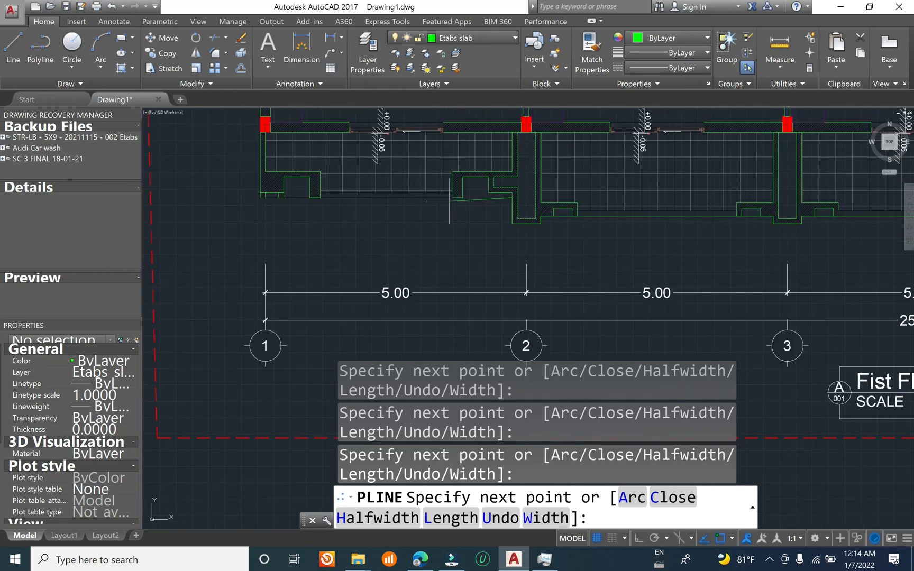
Step: Extend the slab polyline straight along the first bay's balcony front to the outer corner at grid 1 and close it
{"action": "scroll", "coordinate": [261, 193], "scroll_direction": "up", "scroll_amount": 2}
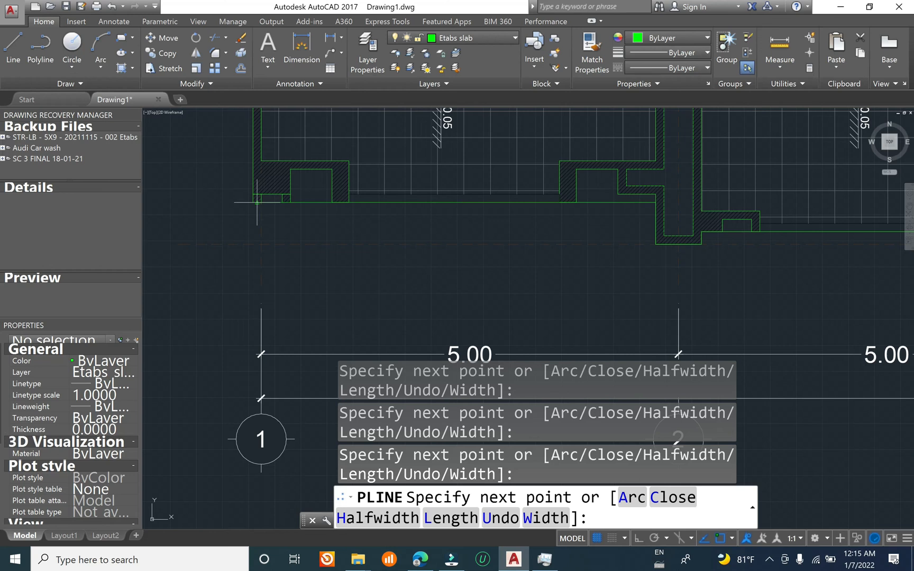
{"action": "scroll", "coordinate": [253, 202], "scroll_direction": "down", "scroll_amount": 5}
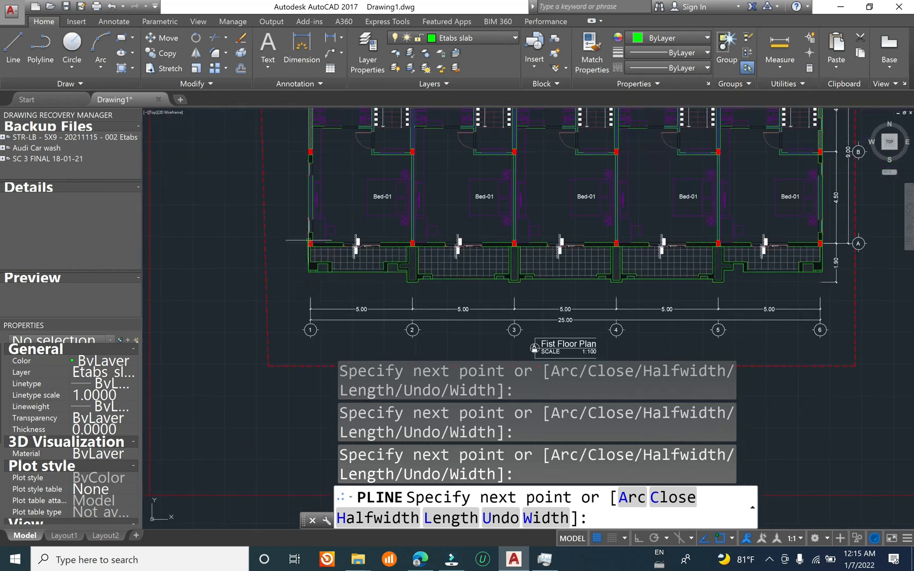
{"action": "key", "text": "Return"}
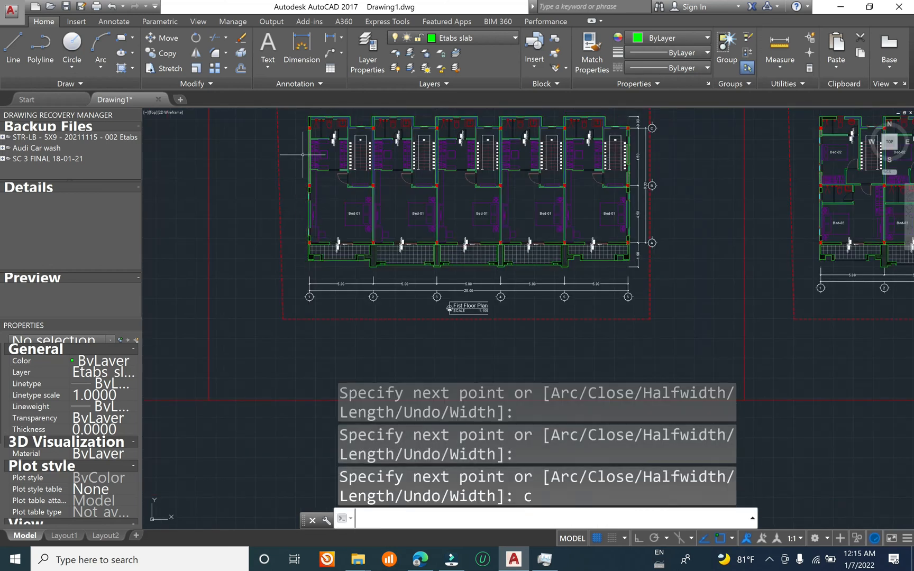
Step: Select the slab polyline and inspect its full outline on the first floor plan, comparing it with the neighbouring floor plans
{"action": "scroll", "coordinate": [316, 127], "scroll_direction": "up", "scroll_amount": 5}
{"action": "key", "text": "Return"}
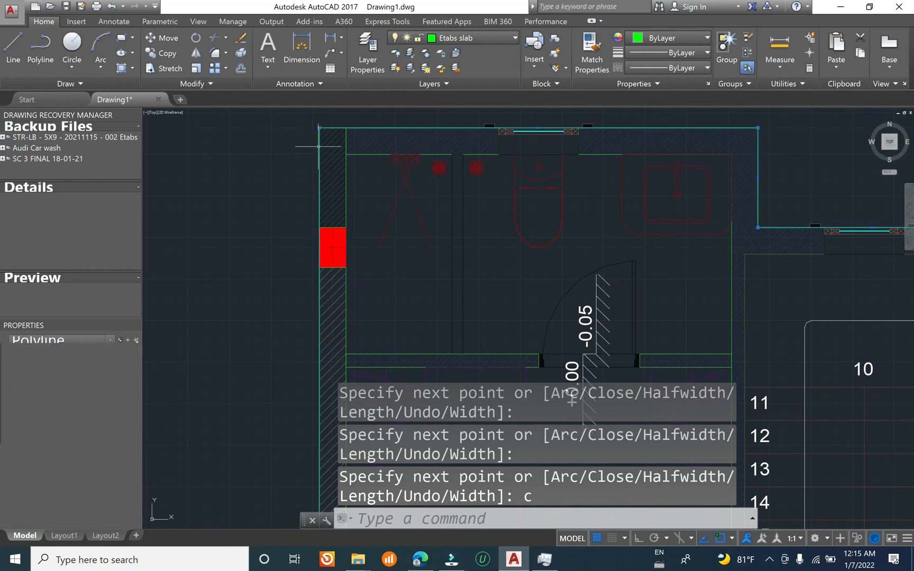
{"action": "scroll", "coordinate": [369, 173], "scroll_direction": "down", "scroll_amount": 5}
{"action": "scroll", "coordinate": [492, 243], "scroll_direction": "down", "scroll_amount": 5}
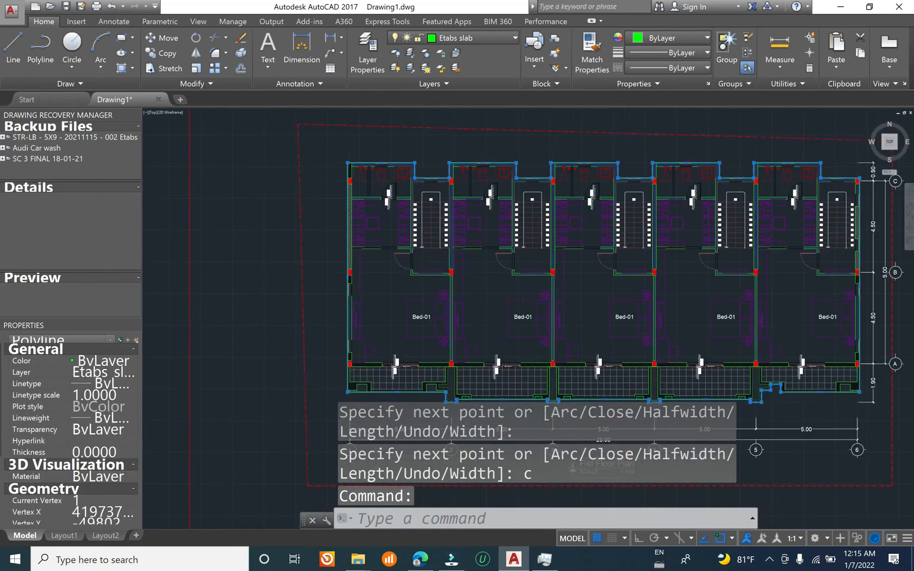
{"action": "middle_click_drag", "start_coordinate": [477, 251], "coordinate": [279, 208]}
{"action": "mouse_move", "coordinate": [225, 172]}
{"action": "middle_mouse_down"}
{"action": "mouse_move", "coordinate": [637, 156]}
{"action": "mouse_move", "coordinate": [551, 112]}
{"action": "middle_mouse_up"}
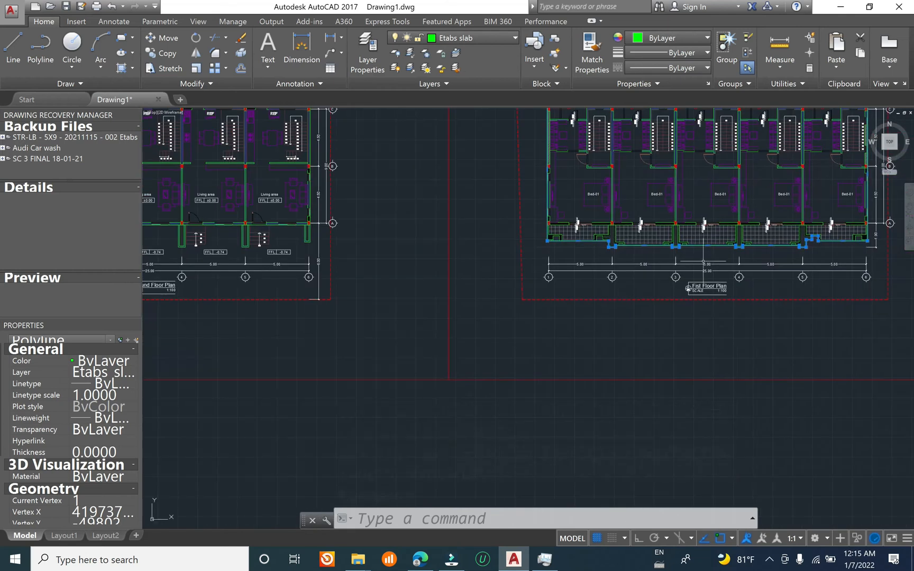
{"action": "middle_click_drag", "start_coordinate": [761, 322], "coordinate": [437, 392]}
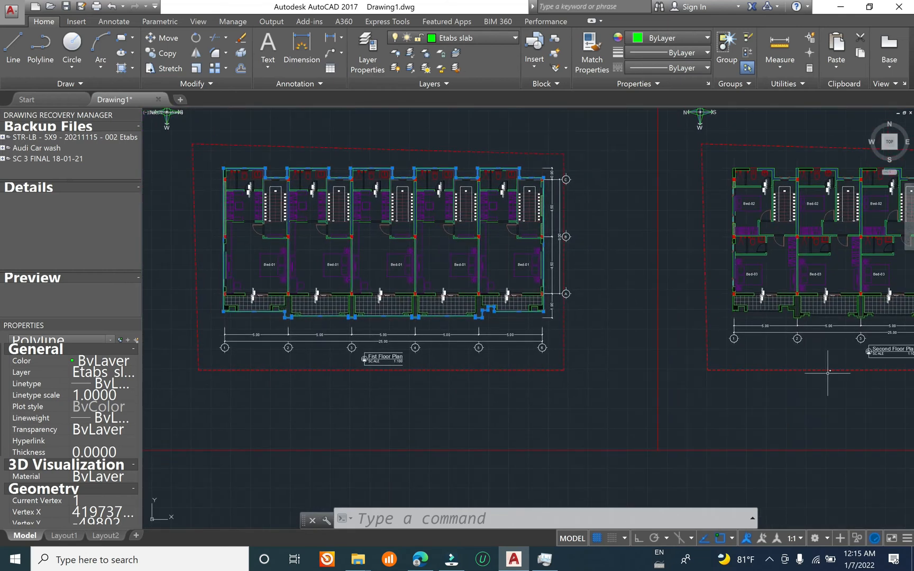
{"action": "middle_click_drag", "start_coordinate": [281, 257], "coordinate": [463, 260]}
{"action": "scroll", "coordinate": [410, 223], "scroll_direction": "up", "scroll_amount": 2}
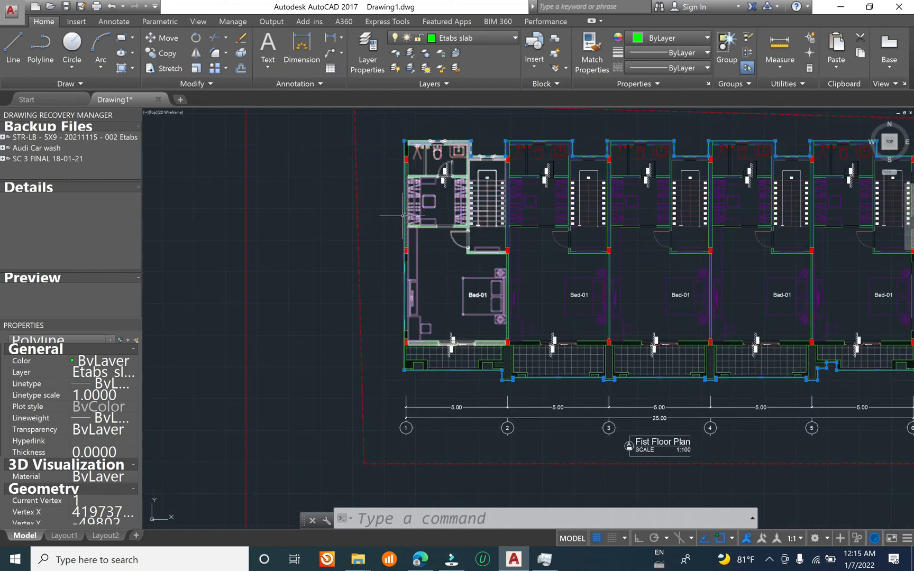
{"action": "scroll", "coordinate": [468, 237], "scroll_direction": "down", "scroll_amount": 6}
{"action": "scroll", "coordinate": [475, 244], "scroll_direction": "up", "scroll_amount": 6}
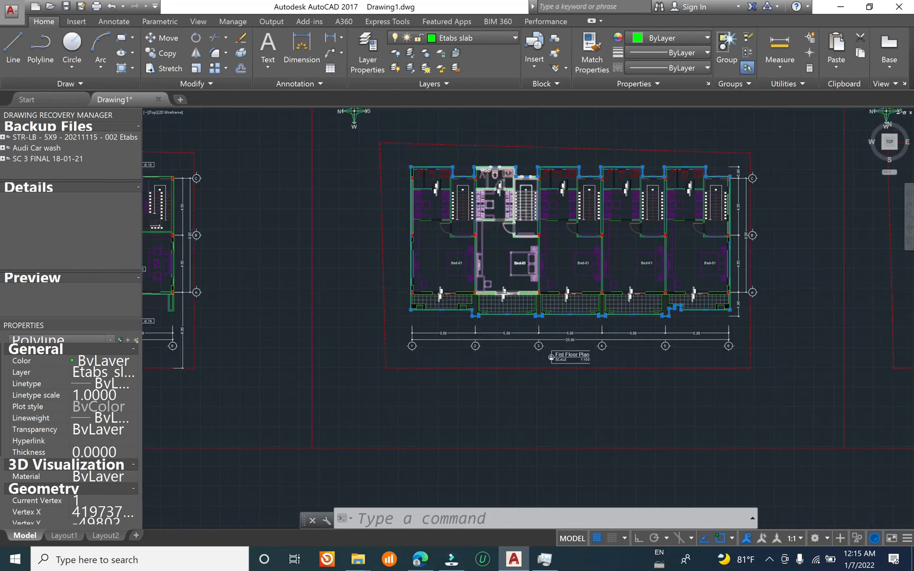
{"action": "scroll", "coordinate": [421, 178], "scroll_direction": "down", "scroll_amount": 6}
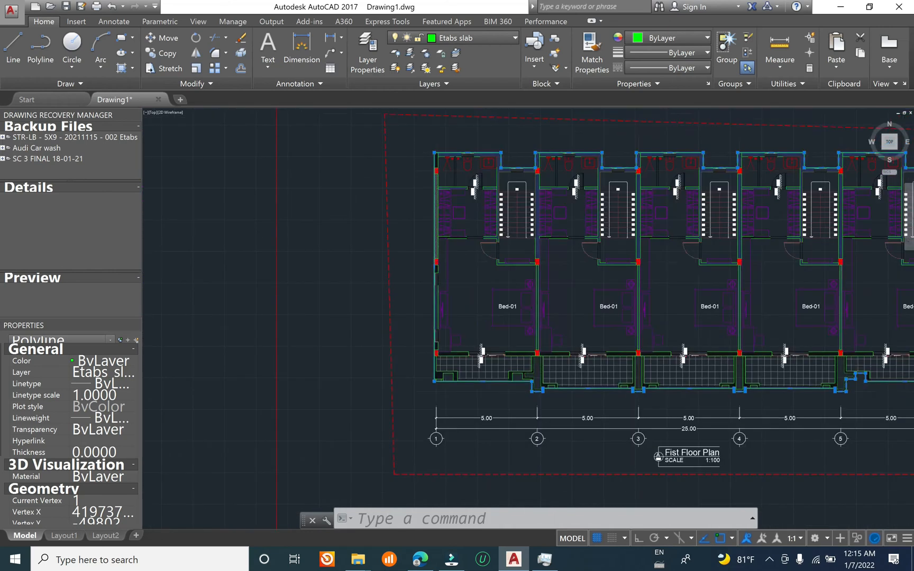
{"action": "middle_click_drag", "start_coordinate": [388, 265], "coordinate": [558, 261]}
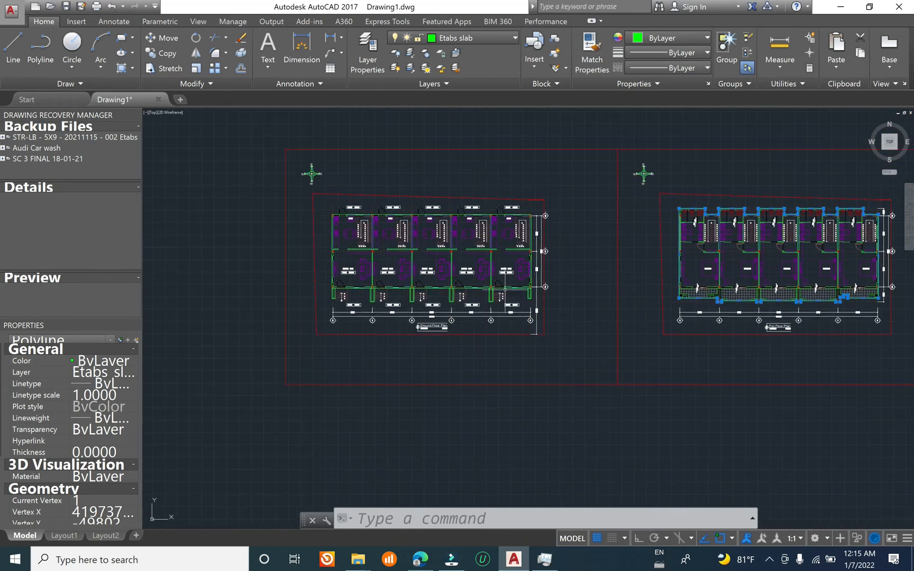
{"action": "scroll", "coordinate": [488, 247], "scroll_direction": "up", "scroll_amount": 2}
{"action": "mouse_move", "coordinate": [531, 362]}
{"action": "middle_mouse_down"}
{"action": "mouse_move", "coordinate": [269, 266]}
{"action": "mouse_move", "coordinate": [240, 265]}
{"action": "middle_mouse_up"}
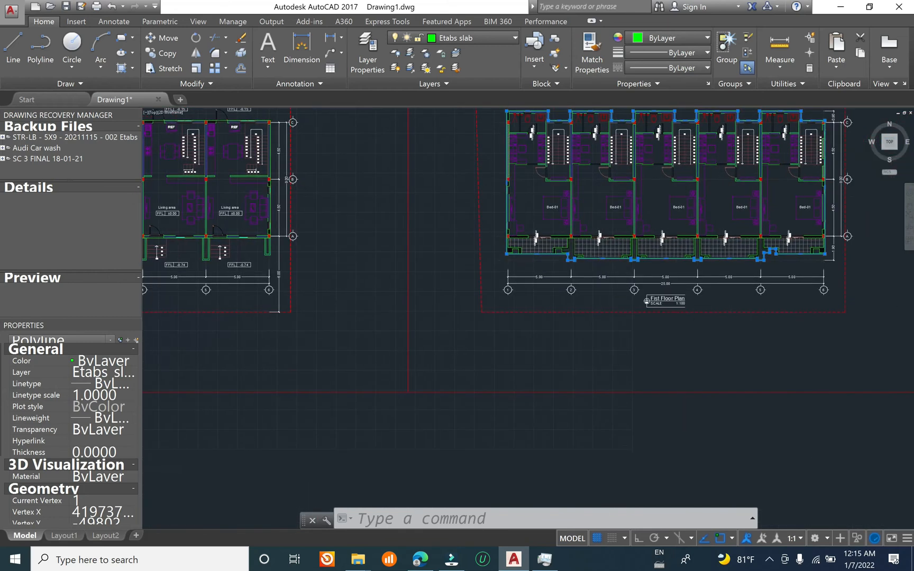
{"action": "scroll", "coordinate": [788, 292], "scroll_direction": "up", "scroll_amount": 4}
{"action": "middle_click_drag", "start_coordinate": [814, 296], "coordinate": [628, 443]}
{"action": "scroll", "coordinate": [652, 407], "scroll_direction": "down", "scroll_amount": 4}
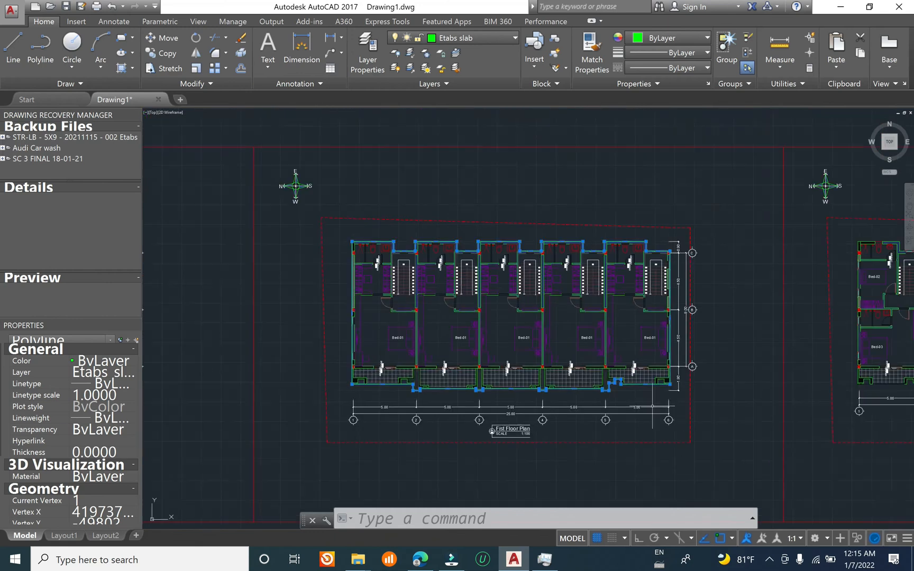
{"action": "scroll", "coordinate": [447, 318], "scroll_direction": "up", "scroll_amount": 2}
{"action": "middle_click_drag", "start_coordinate": [473, 316], "coordinate": [524, 220]}
{"action": "scroll", "coordinate": [446, 386], "scroll_direction": "up", "scroll_amount": 6}
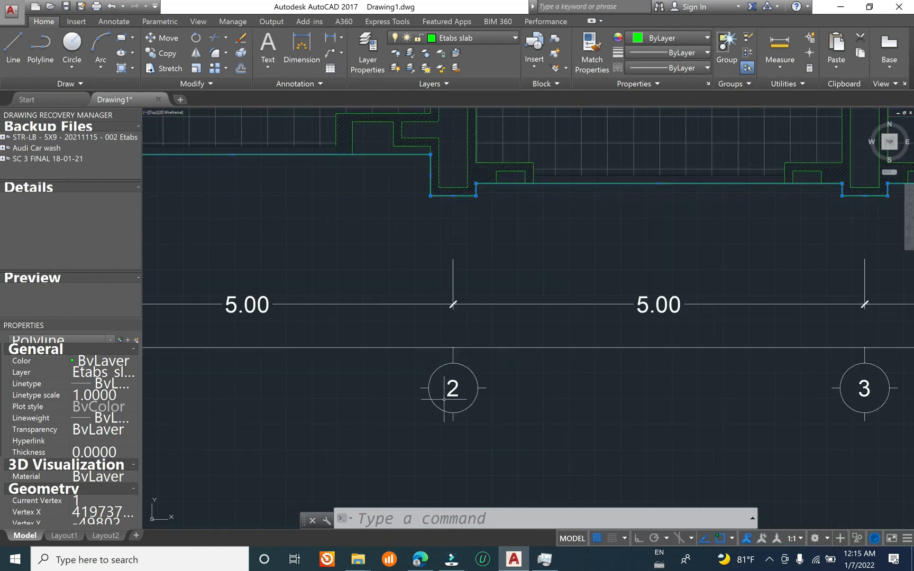
Step: Clear the selection and explode the block containing the dashed grid lines on the first floor plan
{"action": "key", "text": "Escape"}
{"action": "key", "text": "Escape"}
{"action": "left_click", "coordinate": [457, 205]}
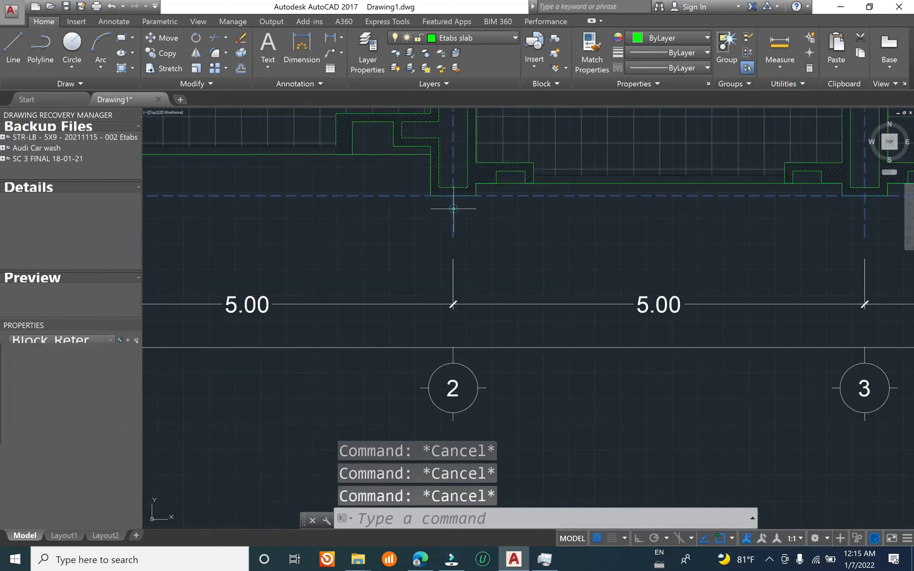
{"action": "scroll", "coordinate": [457, 235], "scroll_direction": "down", "scroll_amount": 6}
{"action": "scroll", "coordinate": [408, 310], "scroll_direction": "up", "scroll_amount": 3}
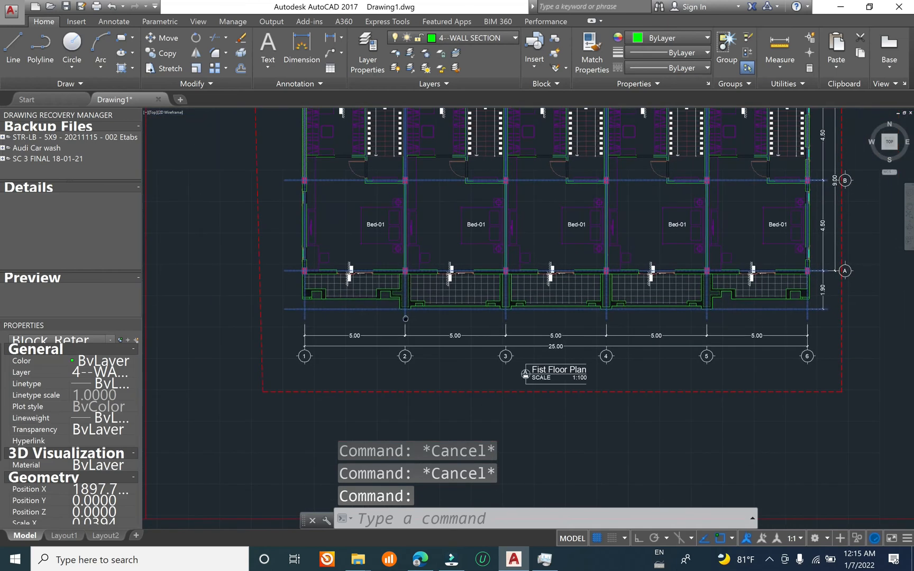
{"action": "type", "text": "x"}
{"action": "key", "text": "Return"}
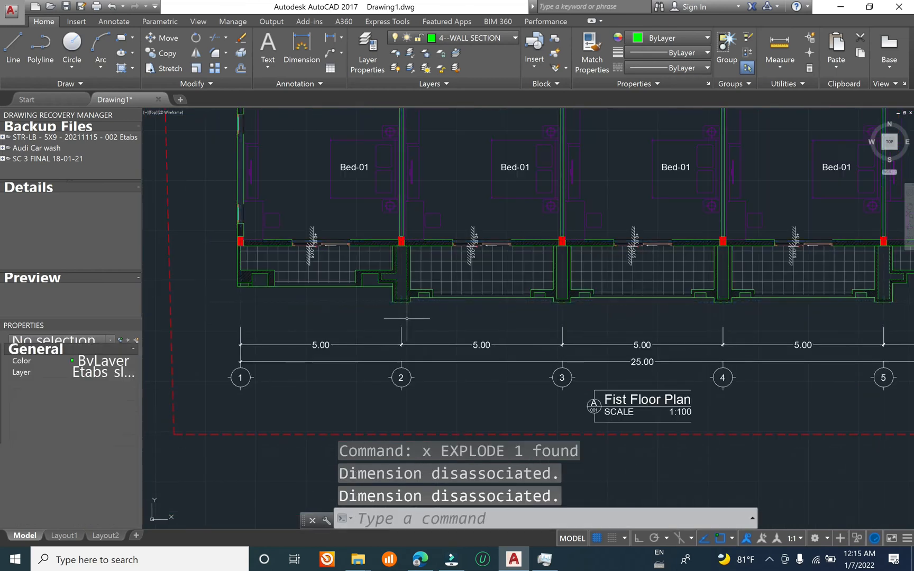
Step: Select the dashed lines of grids 1, 2 and 3 and extend the selection to all similar grid lines
{"action": "left_click", "coordinate": [418, 311]}
{"action": "left_click", "coordinate": [214, 307]}
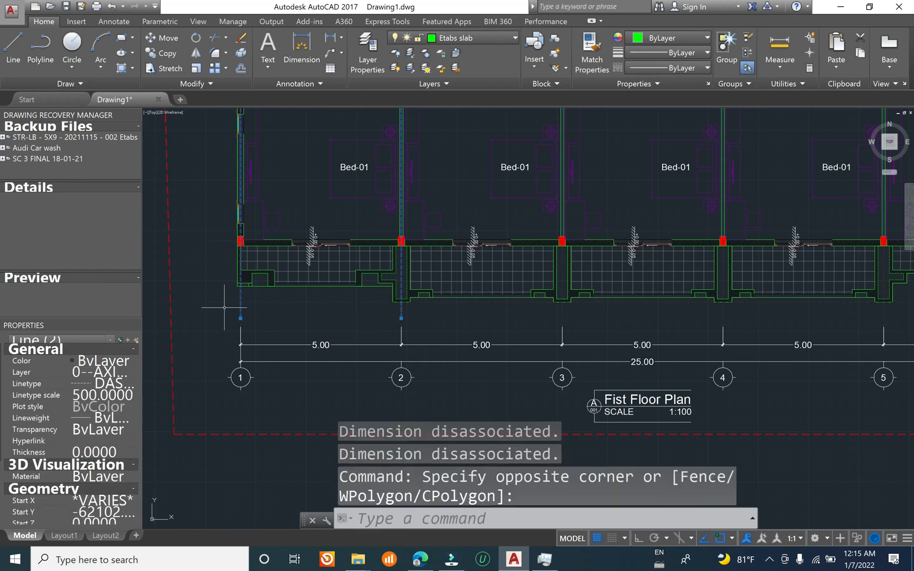
{"action": "left_click", "coordinate": [561, 317]}
{"action": "right_click", "coordinate": [563, 314]}
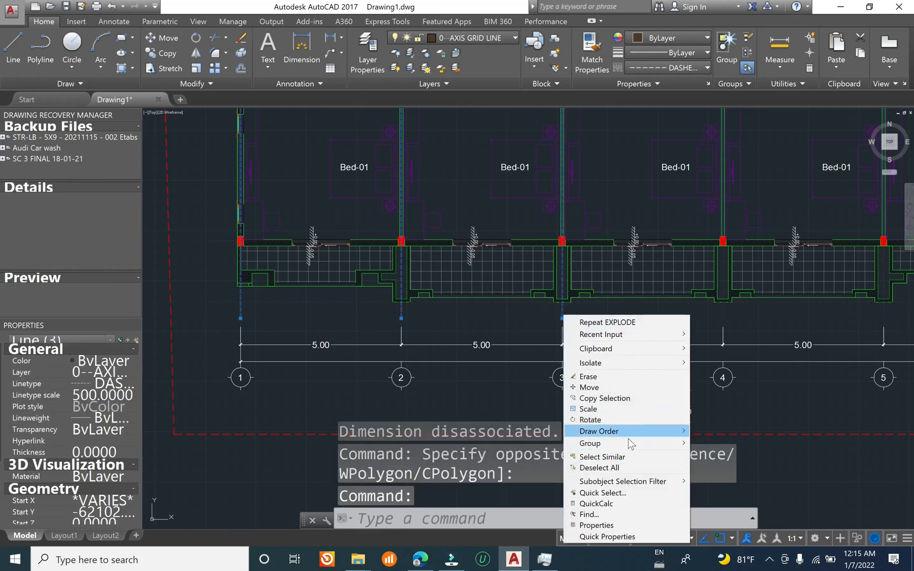
{"action": "left_click", "coordinate": [608, 457]}
{"action": "scroll", "coordinate": [563, 314], "scroll_direction": "down", "scroll_amount": 8}
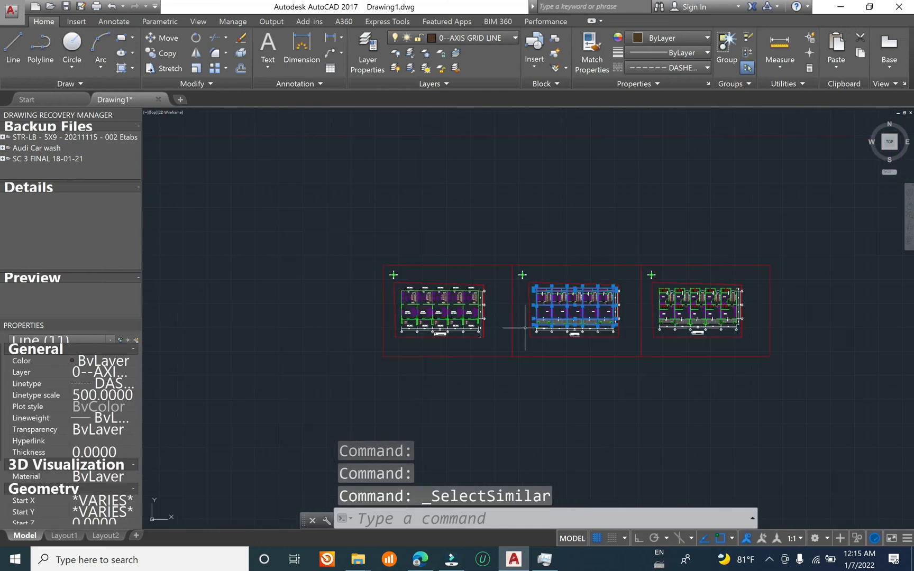
Step: Compare the selected first floor grid lines with the other plans and check below grid 5 on the ground floor for selectable grid lines
{"action": "scroll", "coordinate": [573, 322], "scroll_direction": "up", "scroll_amount": 6}
{"action": "scroll", "coordinate": [496, 319], "scroll_direction": "down", "scroll_amount": 4}
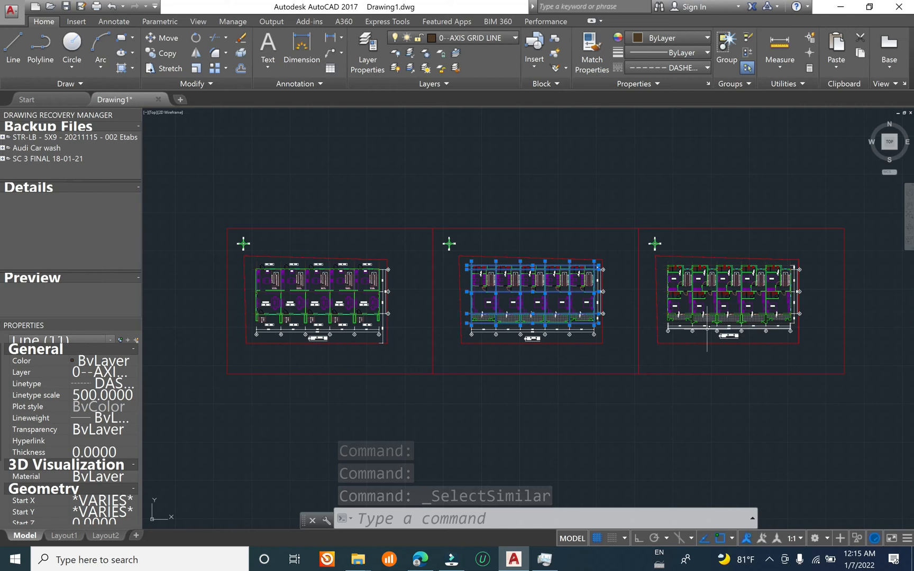
{"action": "scroll", "coordinate": [709, 333], "scroll_direction": "up", "scroll_amount": 4}
{"action": "scroll", "coordinate": [710, 333], "scroll_direction": "down", "scroll_amount": 4}
{"action": "scroll", "coordinate": [469, 340], "scroll_direction": "up", "scroll_amount": 7}
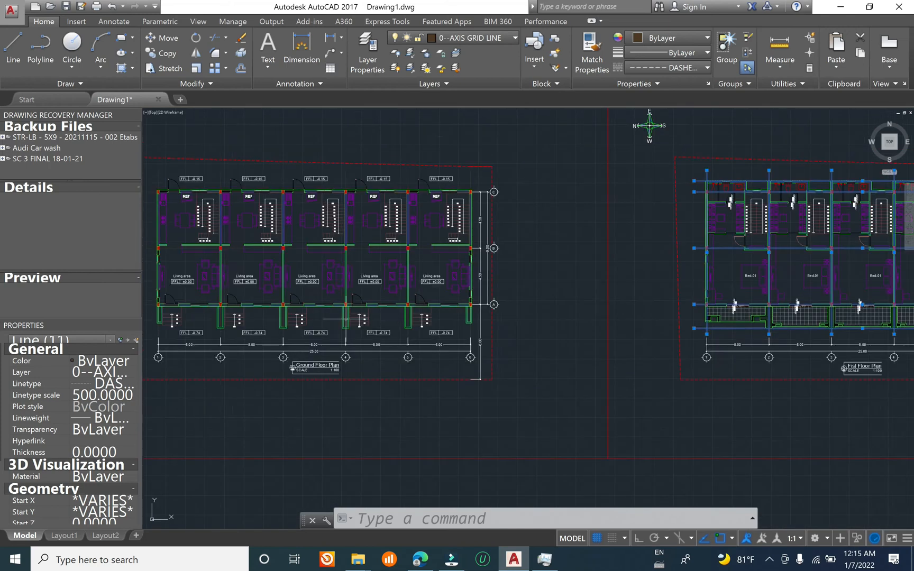
{"action": "scroll", "coordinate": [469, 340], "scroll_direction": "up", "scroll_amount": 4}
{"action": "left_click", "coordinate": [427, 352]}
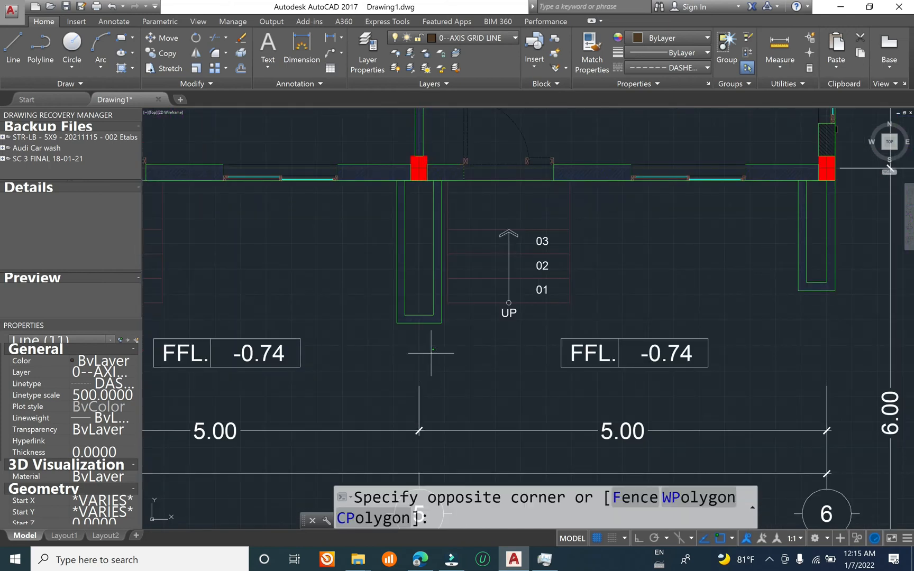
{"action": "left_click", "coordinate": [450, 350]}
{"action": "scroll", "coordinate": [450, 350], "scroll_direction": "down", "scroll_amount": 3}
{"action": "scroll", "coordinate": [416, 340], "scroll_direction": "down", "scroll_amount": 2}
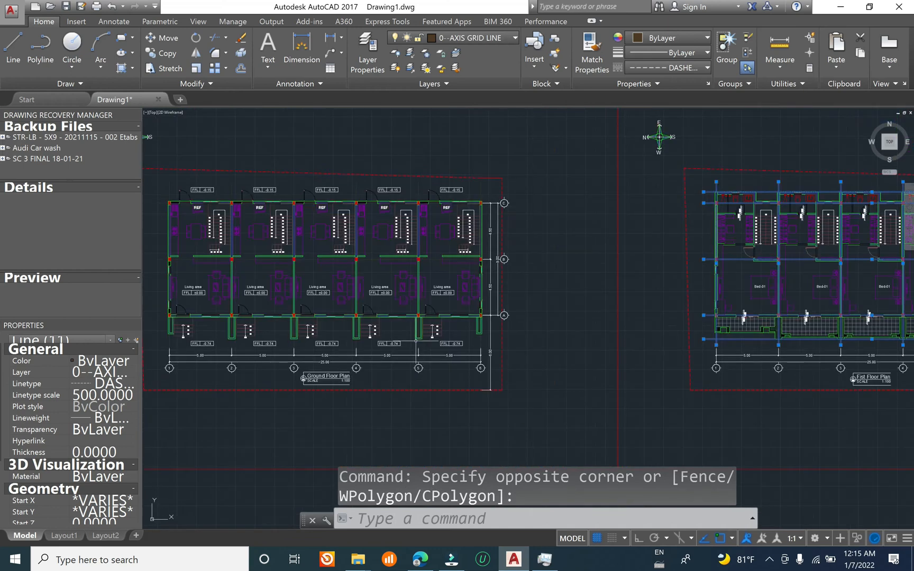
{"action": "mouse_move", "coordinate": [566, 362]}
{"action": "middle_mouse_down"}
{"action": "mouse_move", "coordinate": [339, 355]}
{"action": "mouse_move", "coordinate": [343, 347]}
{"action": "middle_mouse_up"}
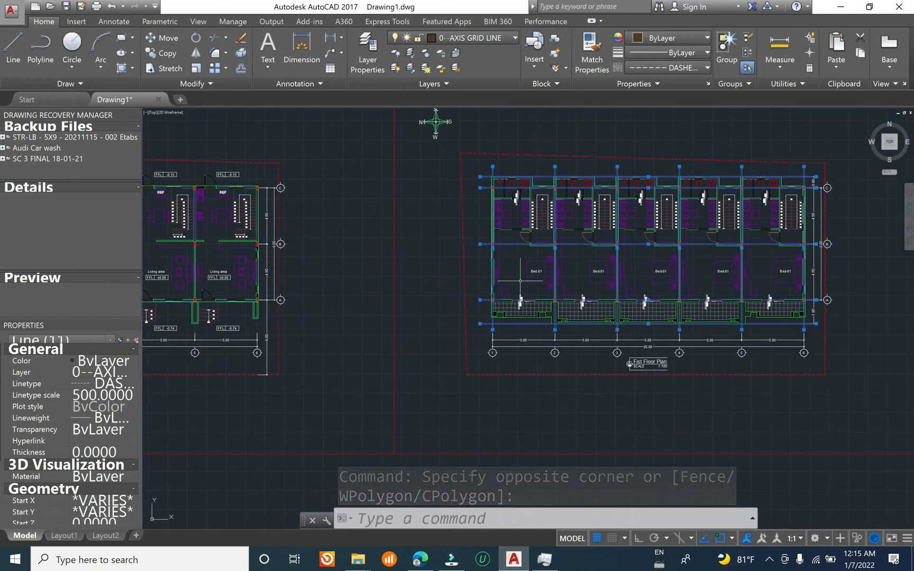
Step: Move the selected first floor grid lines to the Etabs grid line layer, checking the layer on one of the lines
{"action": "middle_click_drag", "start_coordinate": [592, 269], "coordinate": [483, 279]}
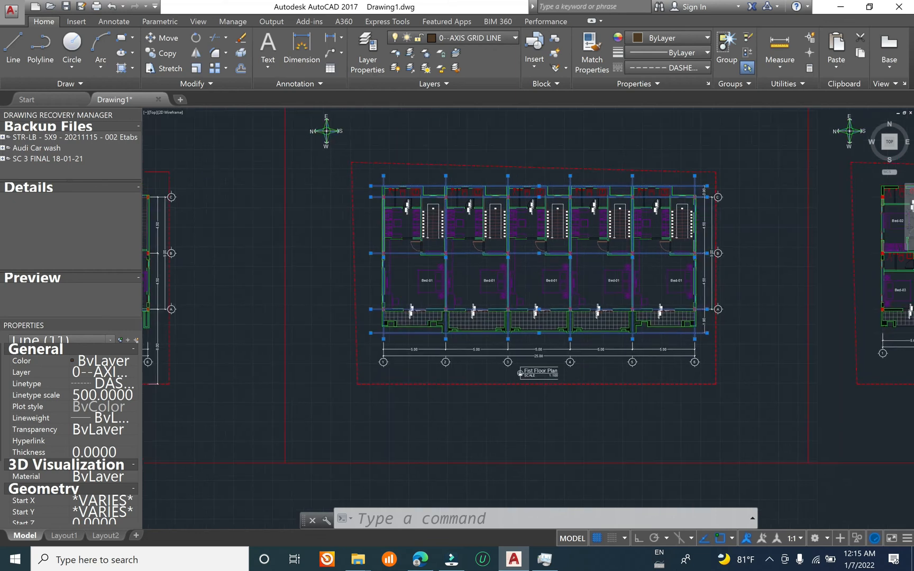
{"action": "scroll", "coordinate": [521, 377], "scroll_direction": "up", "scroll_amount": 6}
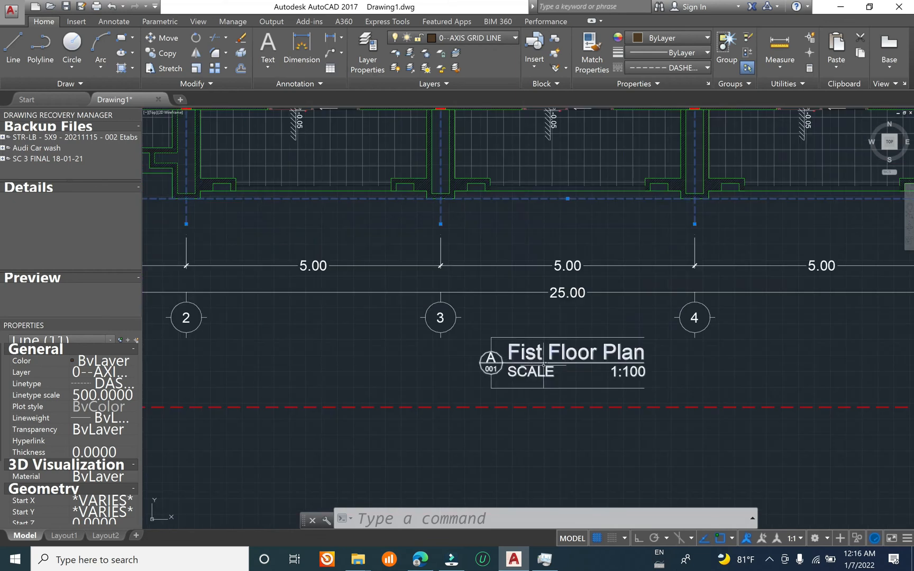
{"action": "scroll", "coordinate": [544, 378], "scroll_direction": "down", "scroll_amount": 6}
{"action": "middle_click_drag", "start_coordinate": [378, 187], "coordinate": [373, 181]}
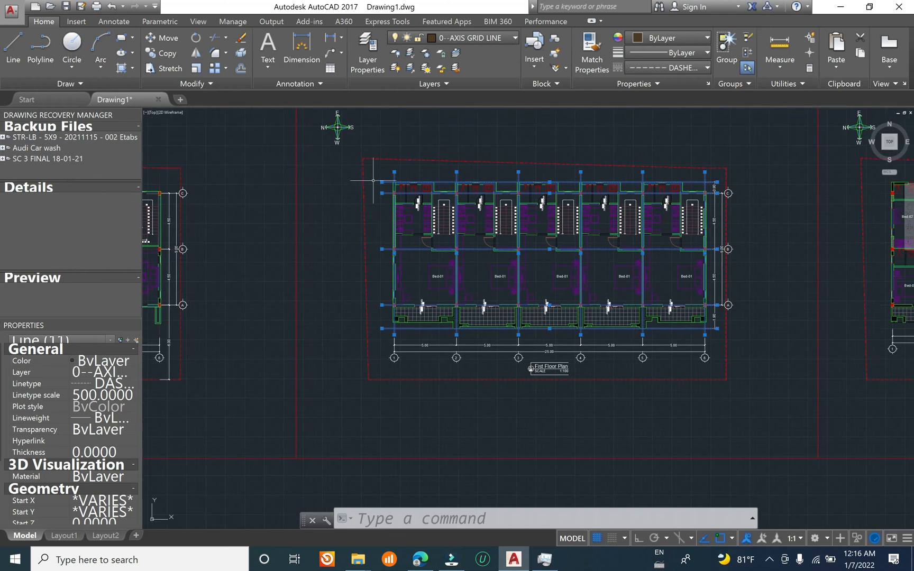
{"action": "left_click", "coordinate": [471, 38]}
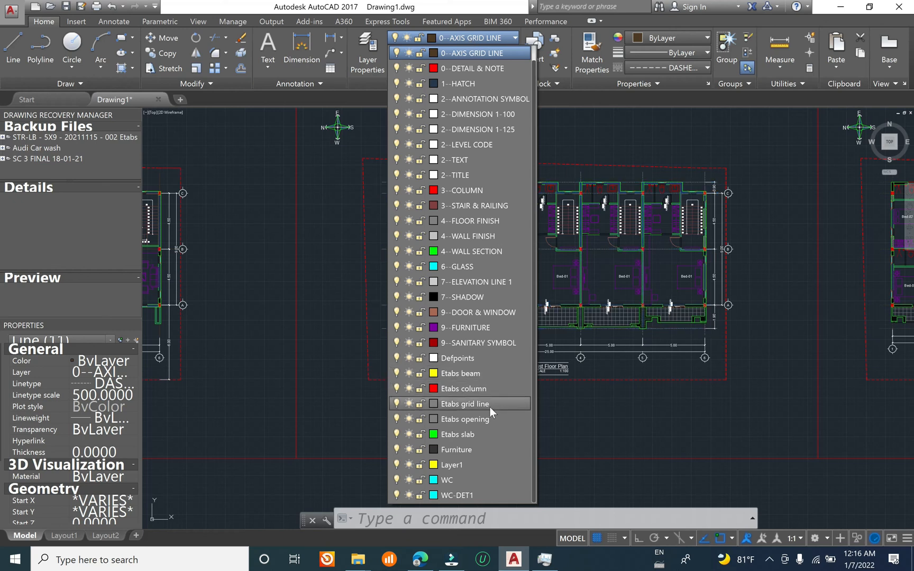
{"action": "left_click", "coordinate": [465, 404]}
{"action": "scroll", "coordinate": [515, 333], "scroll_direction": "up", "scroll_amount": 5}
{"action": "left_click", "coordinate": [516, 333]}
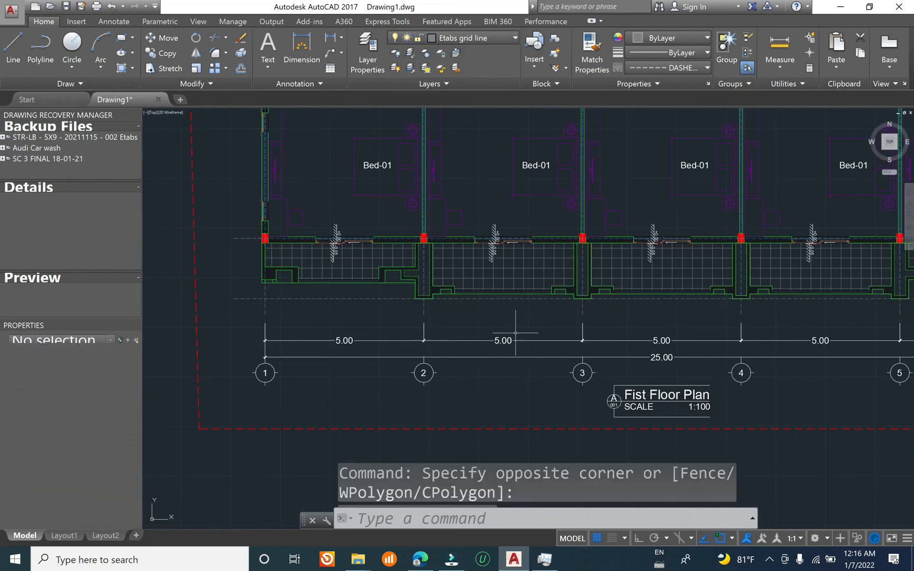
{"action": "scroll", "coordinate": [584, 314], "scroll_direction": "up", "scroll_amount": 4}
{"action": "left_click", "coordinate": [597, 293]}
{"action": "left_click", "coordinate": [514, 323]}
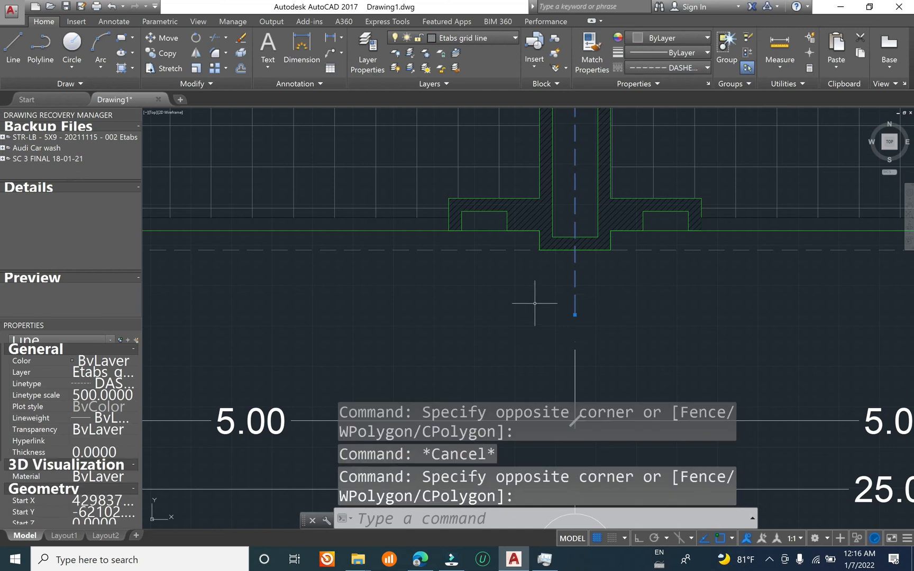
{"action": "key", "text": "Escape"}
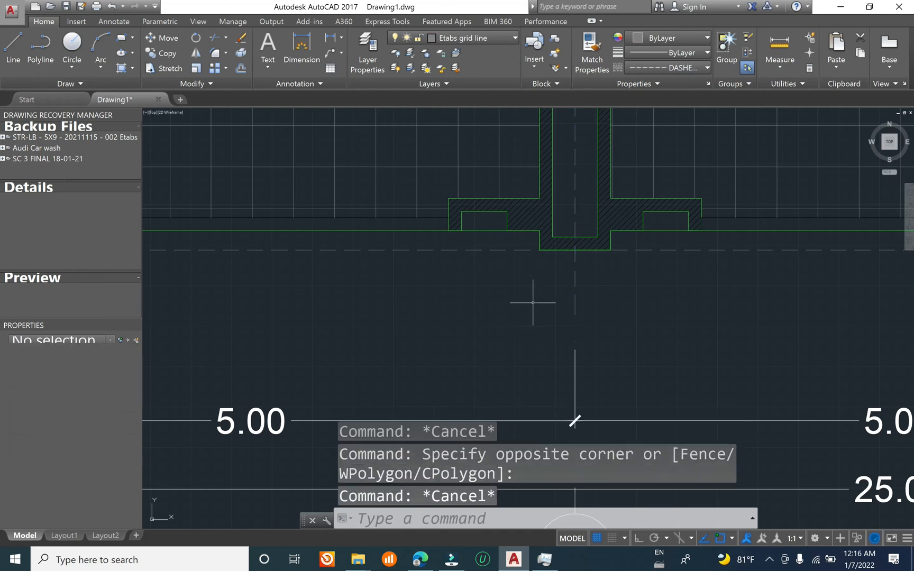
Step: Make Etabs beam the current layer for tracing beams on the first floor plan
{"action": "scroll", "coordinate": [533, 302], "scroll_direction": "down", "scroll_amount": 10}
{"action": "middle_click_drag", "start_coordinate": [531, 208], "coordinate": [489, 311]}
{"action": "middle_click_drag", "start_coordinate": [336, 242], "coordinate": [433, 209]}
{"action": "scroll", "coordinate": [434, 222], "scroll_direction": "up", "scroll_amount": 5}
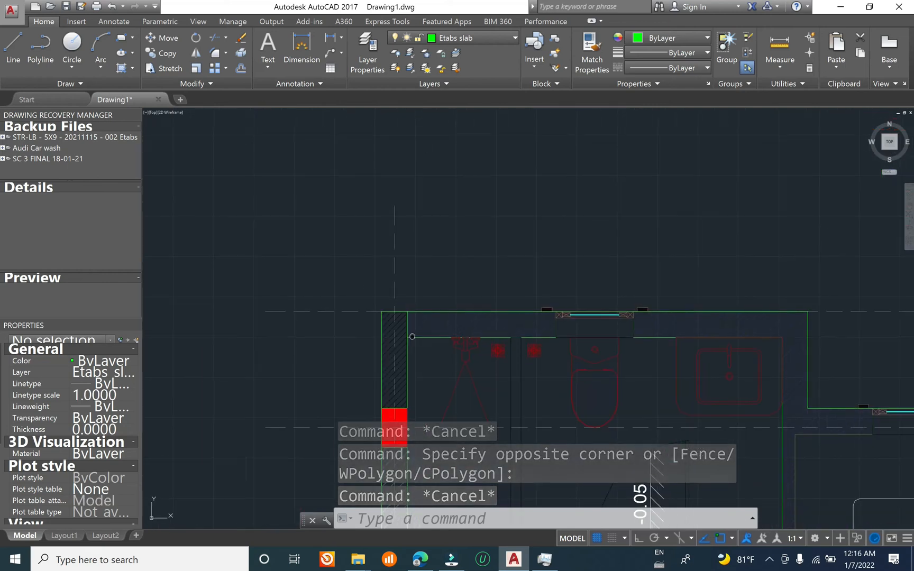
{"action": "scroll", "coordinate": [381, 300], "scroll_direction": "down", "scroll_amount": 6}
{"action": "middle_click_drag", "start_coordinate": [410, 335], "coordinate": [417, 266]}
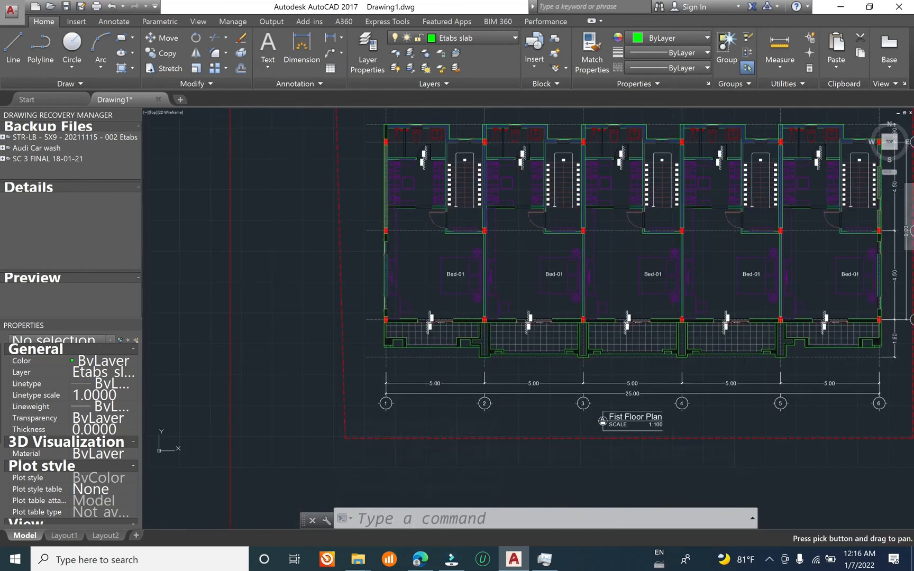
{"action": "scroll", "coordinate": [392, 319], "scroll_direction": "up", "scroll_amount": 5}
{"action": "scroll", "coordinate": [381, 320], "scroll_direction": "up", "scroll_amount": 4}
{"action": "scroll", "coordinate": [382, 319], "scroll_direction": "down", "scroll_amount": 4}
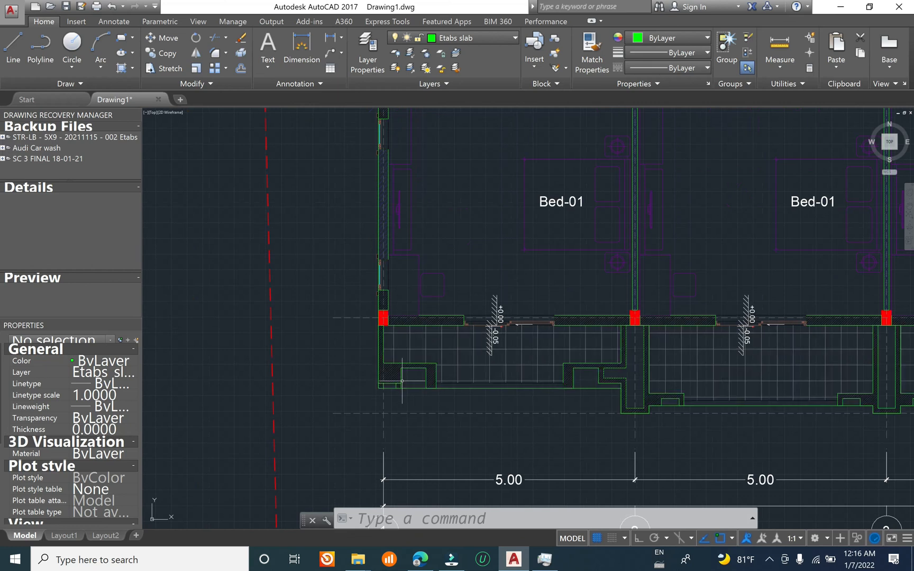
{"action": "left_click", "coordinate": [478, 39]}
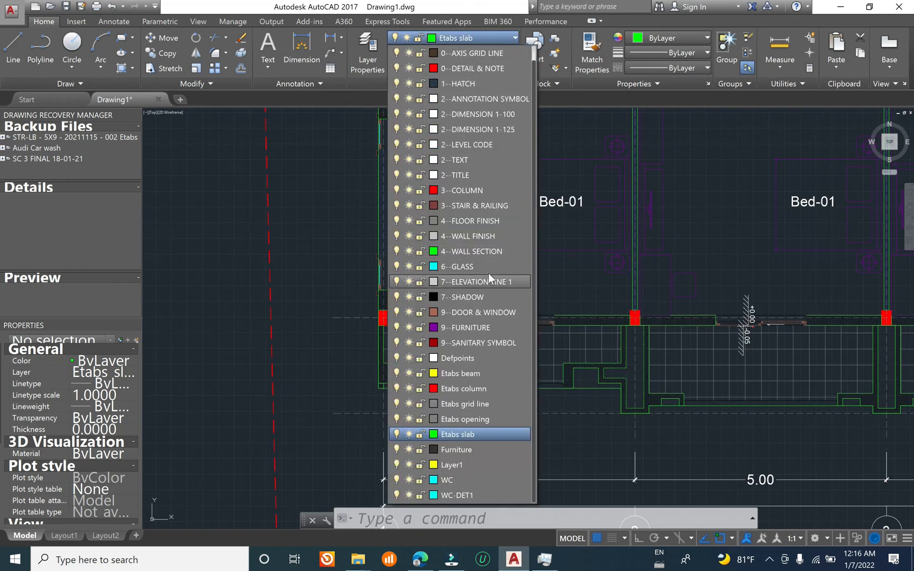
{"action": "left_click", "coordinate": [488, 374]}
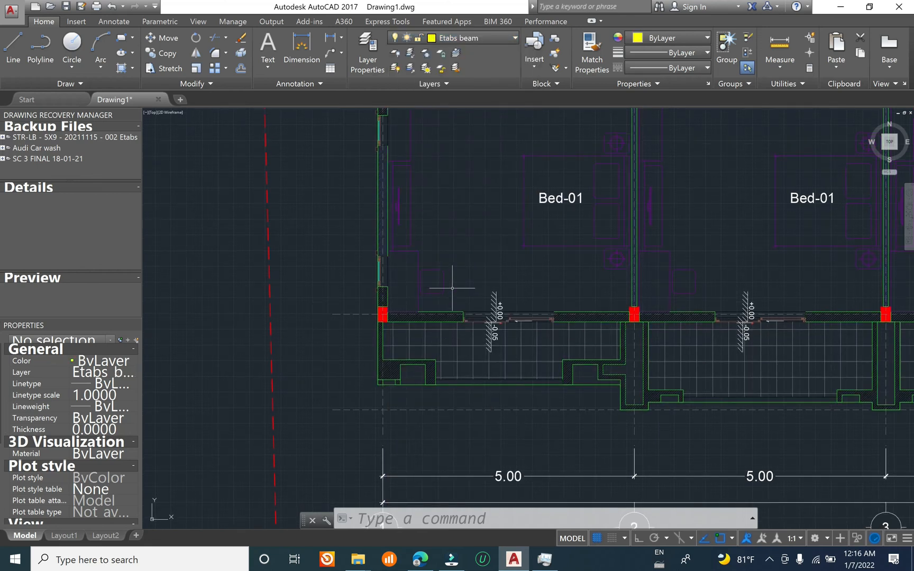
Step: Draw the beam line along grid 1 from the front slab edge through the columns at A, B and C to the rear slab edge
{"action": "type", "text": "l"}
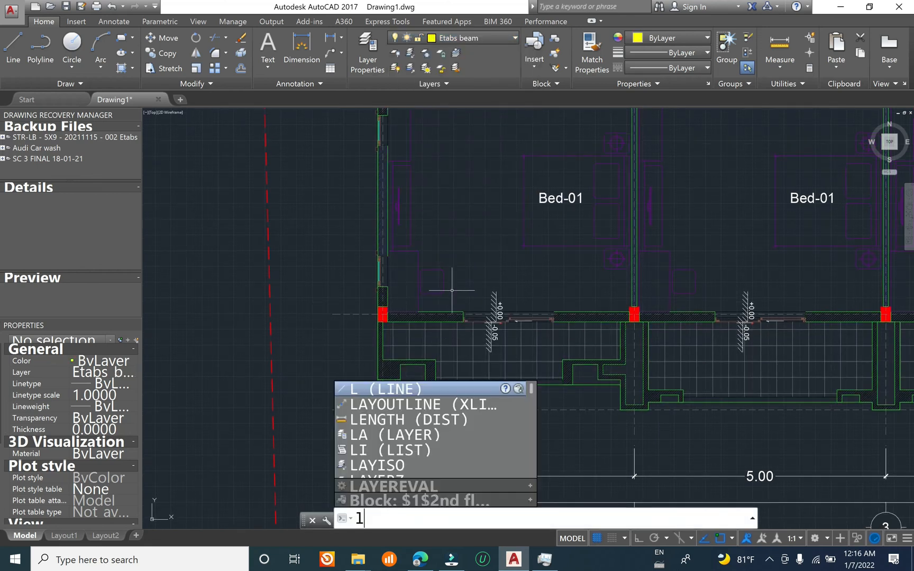
{"action": "key", "text": "Return"}
{"action": "scroll", "coordinate": [375, 377], "scroll_direction": "up", "scroll_amount": 4}
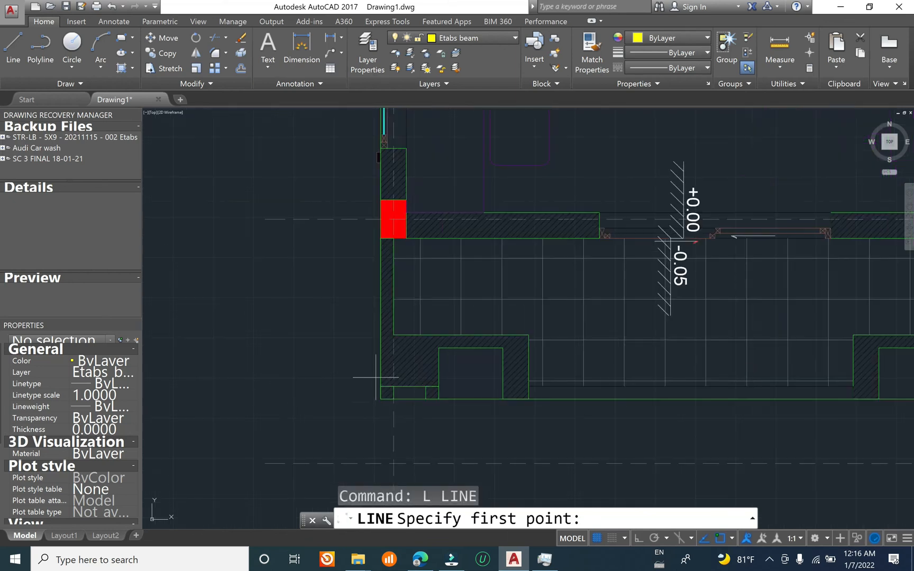
{"action": "scroll", "coordinate": [382, 390], "scroll_direction": "up", "scroll_amount": 3}
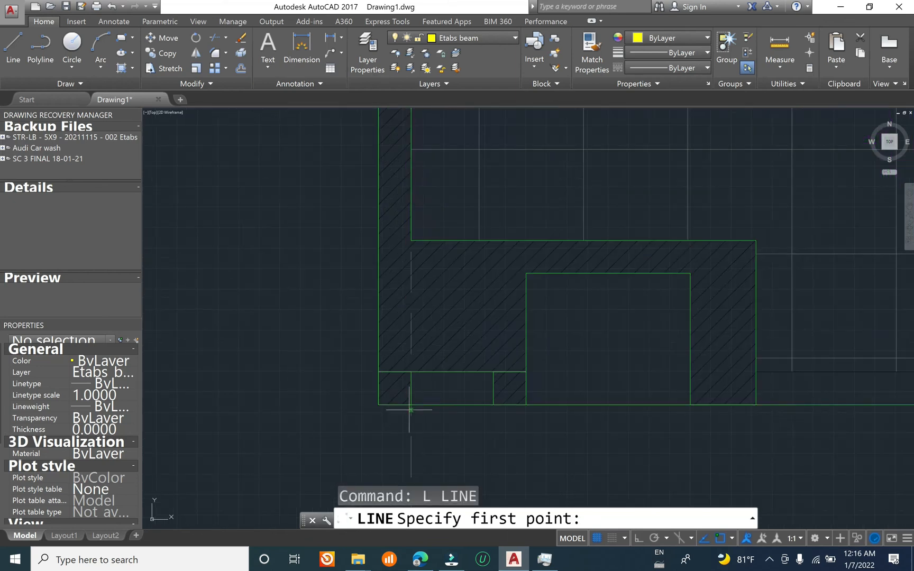
{"action": "left_click", "coordinate": [411, 404]}
{"action": "scroll", "coordinate": [417, 376], "scroll_direction": "down", "scroll_amount": 3}
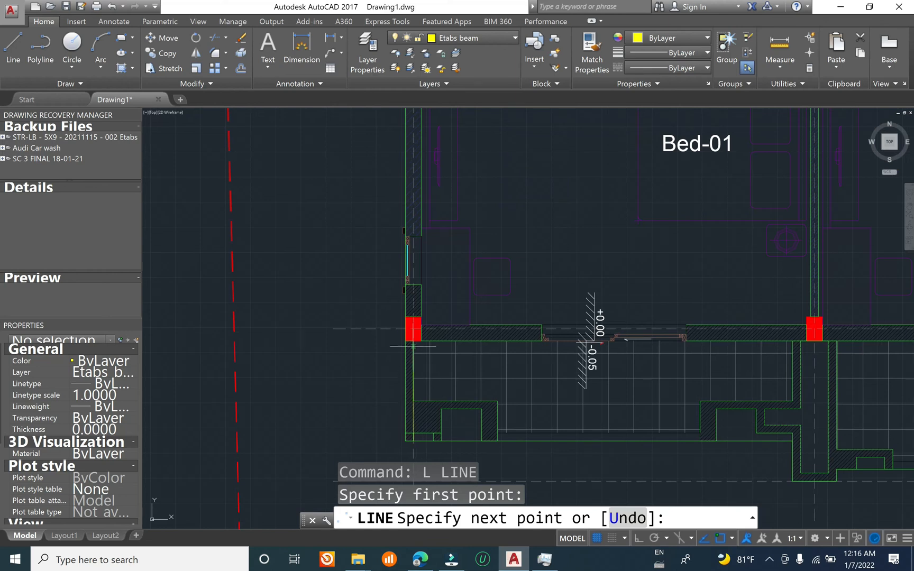
{"action": "scroll", "coordinate": [421, 318], "scroll_direction": "down", "scroll_amount": 5}
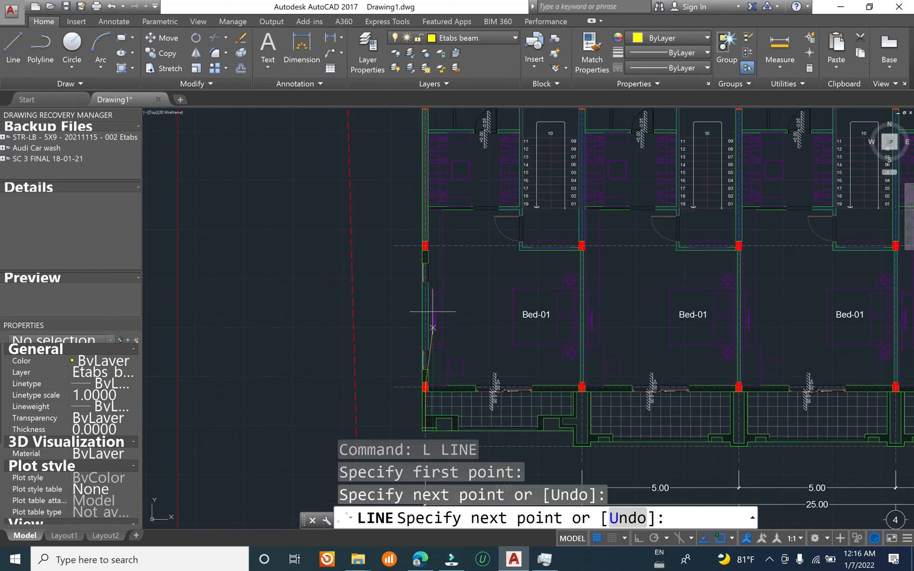
{"action": "scroll", "coordinate": [428, 240], "scroll_direction": "up", "scroll_amount": 5}
{"action": "left_click", "coordinate": [388, 291]}
{"action": "scroll", "coordinate": [389, 291], "scroll_direction": "down", "scroll_amount": 5}
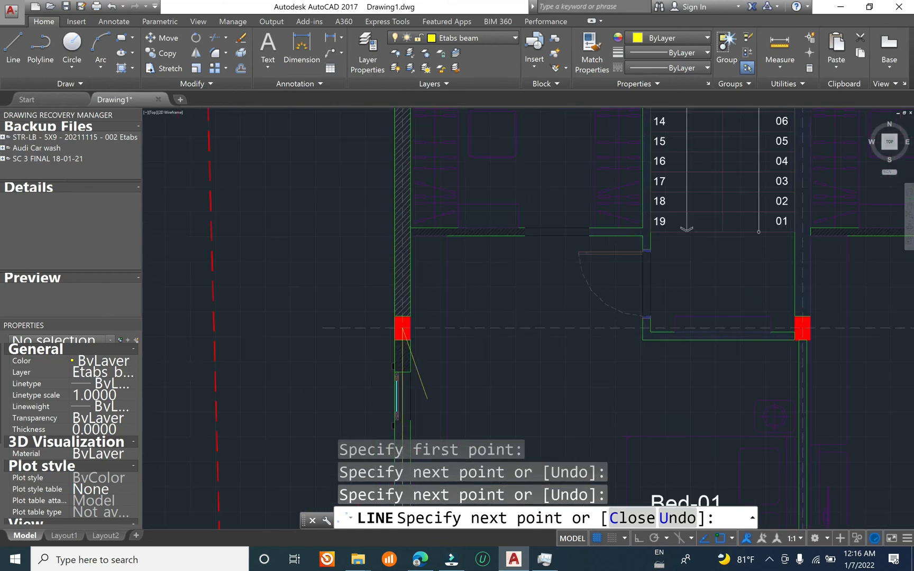
{"action": "scroll", "coordinate": [428, 221], "scroll_direction": "up", "scroll_amount": 5}
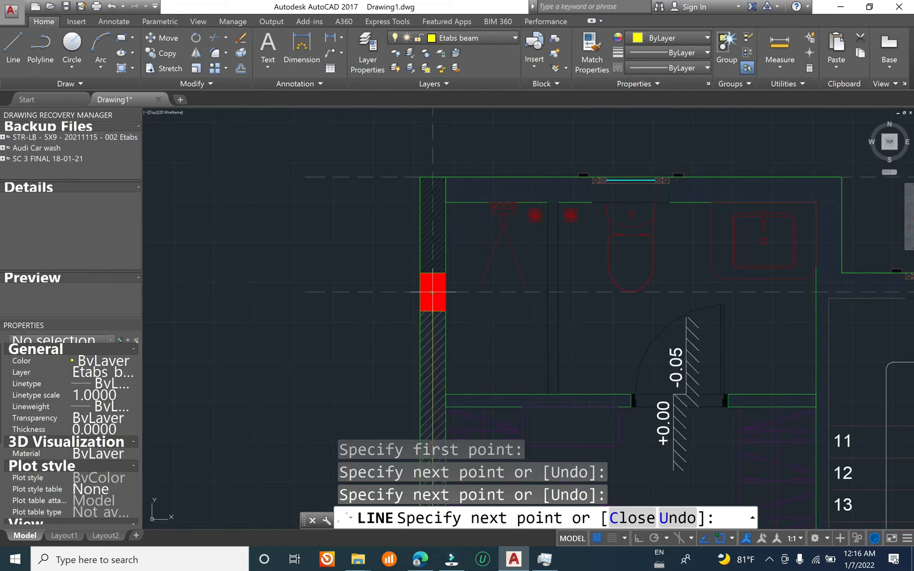
{"action": "left_click", "coordinate": [433, 447]}
{"action": "left_click", "coordinate": [433, 176]}
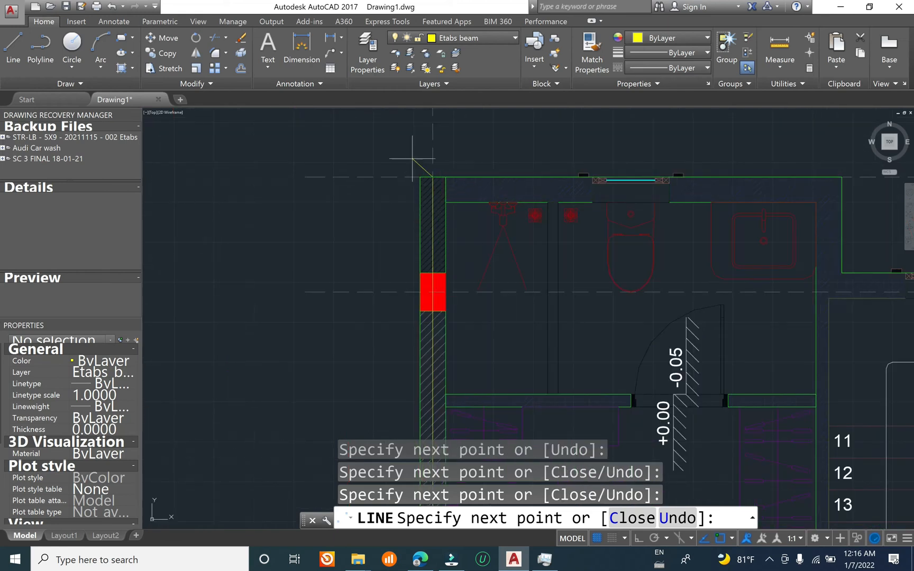
{"action": "scroll", "coordinate": [400, 145], "scroll_direction": "down", "scroll_amount": 6}
{"action": "key", "text": "Return"}
Step: Draw the grid 2 beam line from the front slab edge through the columns to the rear slab edge
{"action": "middle_click_drag", "start_coordinate": [544, 427], "coordinate": [547, 229]}
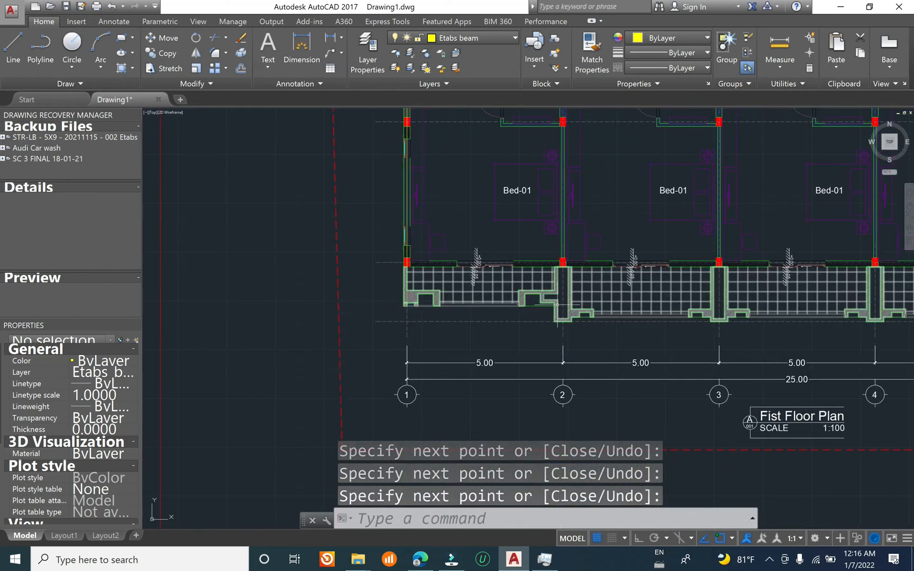
{"action": "scroll", "coordinate": [559, 317], "scroll_direction": "up", "scroll_amount": 4}
{"action": "key", "text": "Return"}
{"action": "scroll", "coordinate": [569, 326], "scroll_direction": "up", "scroll_amount": 2}
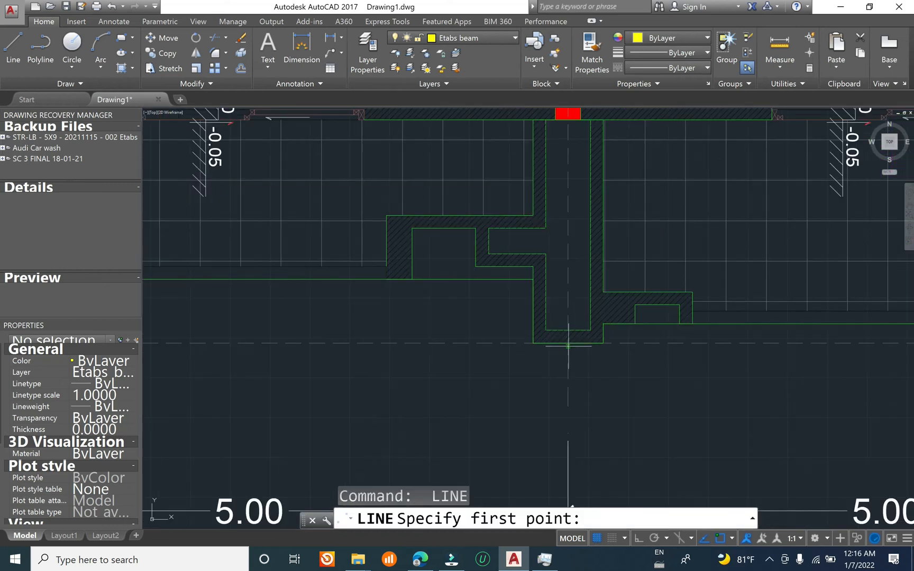
{"action": "left_click", "coordinate": [568, 344]}
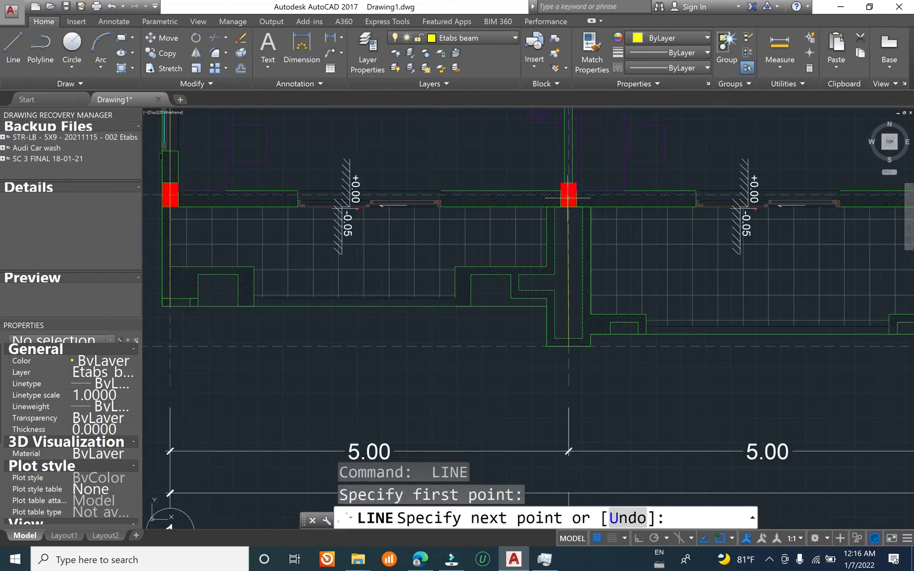
{"action": "scroll", "coordinate": [569, 194], "scroll_direction": "down", "scroll_amount": 5}
{"action": "scroll", "coordinate": [549, 267], "scroll_direction": "up", "scroll_amount": 7}
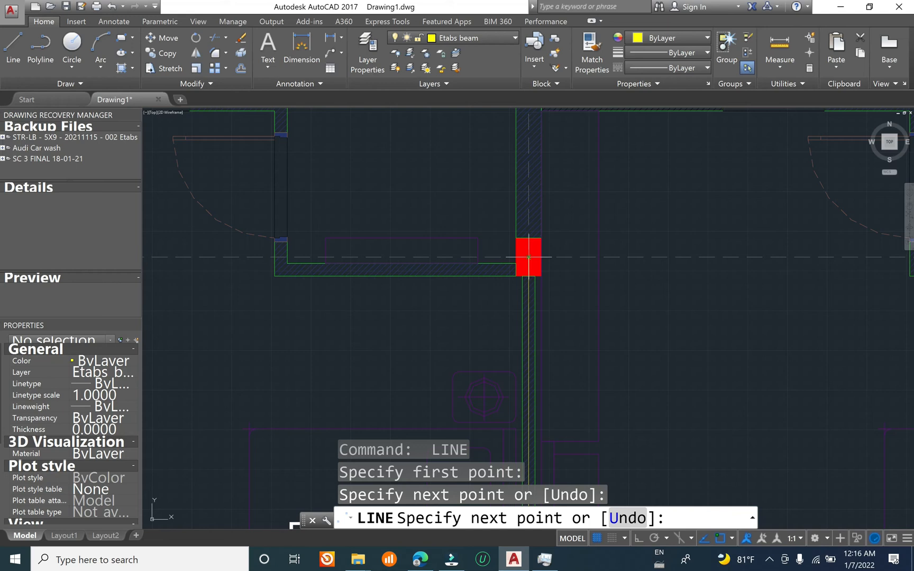
{"action": "left_click", "coordinate": [528, 257]}
{"action": "scroll", "coordinate": [528, 257], "scroll_direction": "down", "scroll_amount": 4}
{"action": "scroll", "coordinate": [542, 158], "scroll_direction": "up", "scroll_amount": 4}
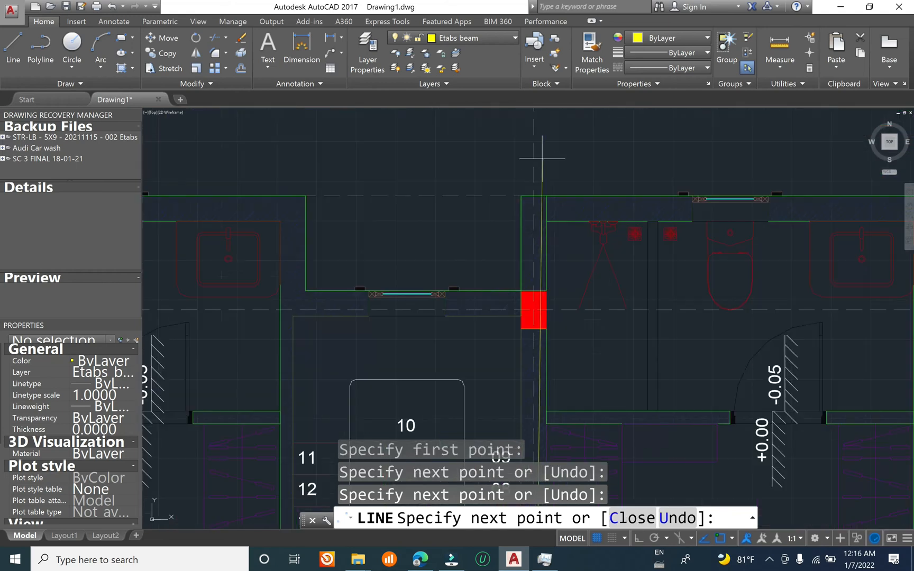
{"action": "left_click", "coordinate": [533, 311]}
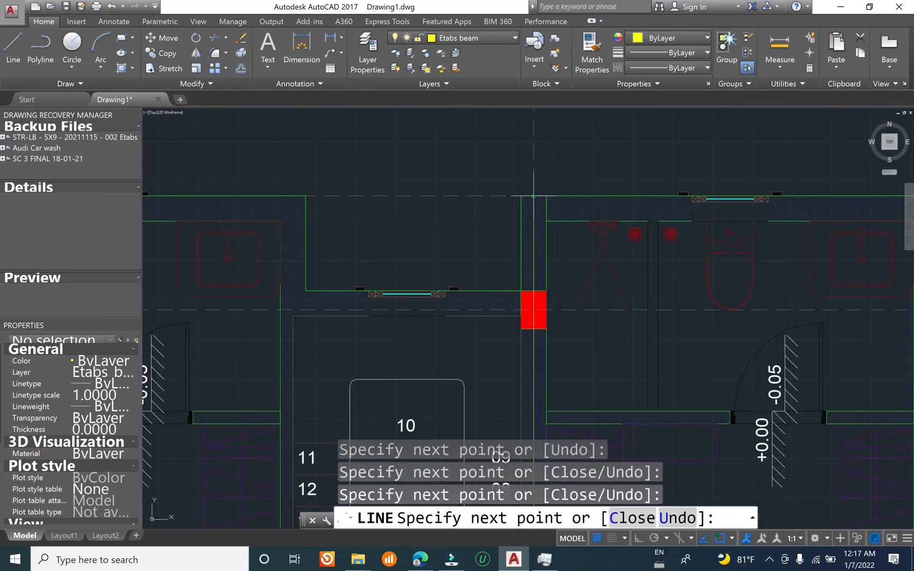
{"action": "scroll", "coordinate": [533, 196], "scroll_direction": "down", "scroll_amount": 5}
{"action": "key", "text": "Return"}
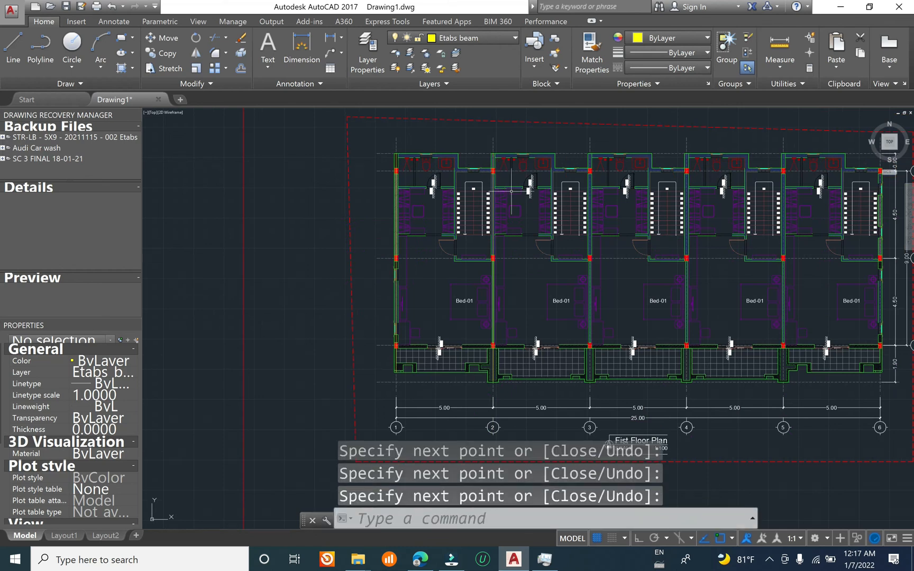
Step: Copy the balcony segment of the grid 2 beam line to grid 3, using a base point on grid 2
{"action": "scroll", "coordinate": [526, 290], "scroll_direction": "up", "scroll_amount": 3}
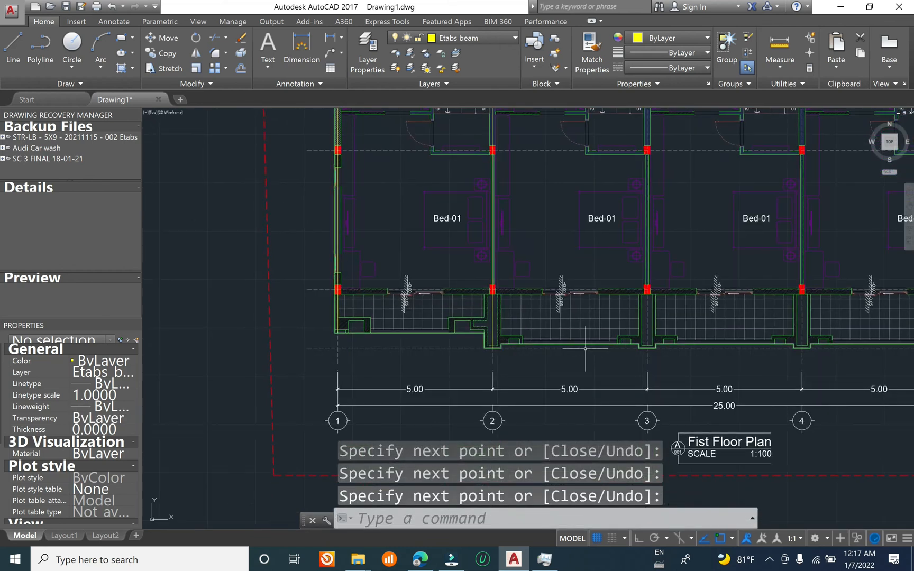
{"action": "scroll", "coordinate": [455, 344], "scroll_direction": "up", "scroll_amount": 6}
{"action": "type", "text": "Ci"}
{"action": "key", "text": "Escape"}
{"action": "type", "text": "co"}
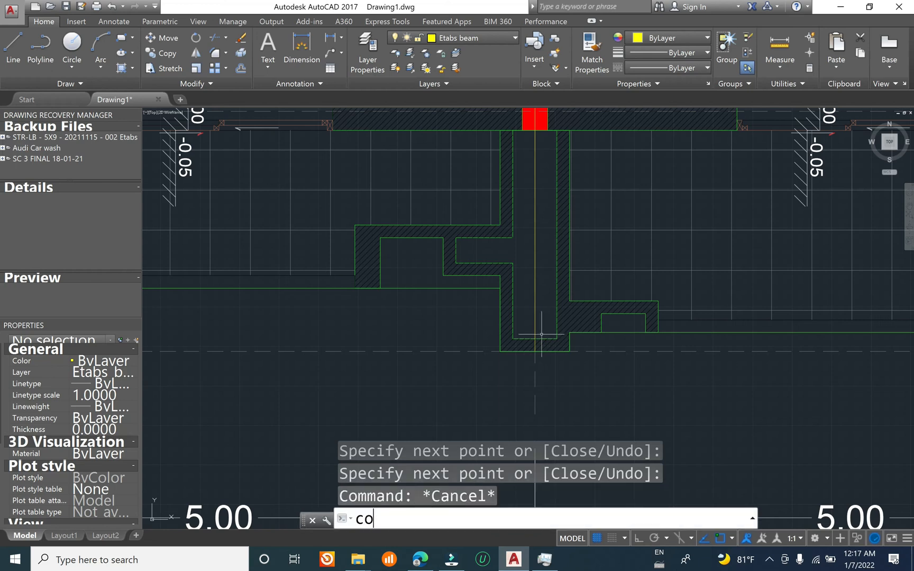
{"action": "key", "text": "Return"}
{"action": "left_click", "coordinate": [534, 317]}
{"action": "key", "text": "Return"}
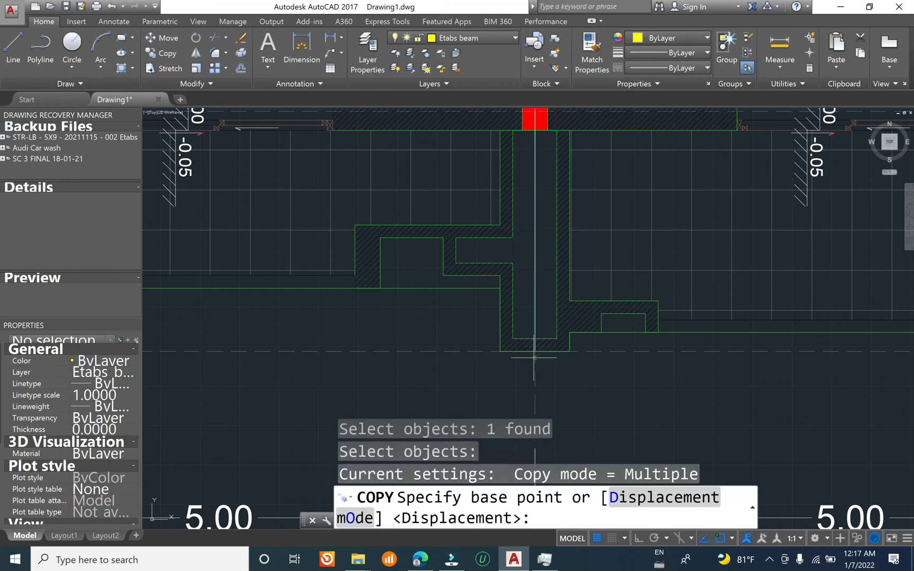
{"action": "scroll", "coordinate": [533, 360], "scroll_direction": "down", "scroll_amount": 2}
{"action": "left_click", "coordinate": [535, 379]}
{"action": "scroll", "coordinate": [450, 357], "scroll_direction": "down", "scroll_amount": 3}
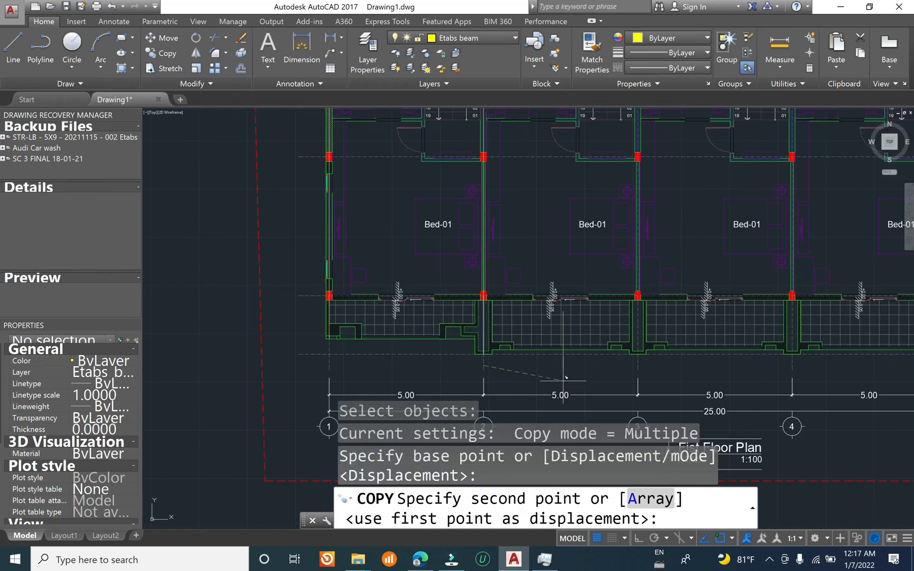
{"action": "left_click", "coordinate": [639, 366]}
Step: Place further copies of the balcony beam segment on grids 4 and 5, and end the copying
{"action": "middle_click_drag", "start_coordinate": [736, 379], "coordinate": [553, 342]}
{"action": "left_click", "coordinate": [609, 328]}
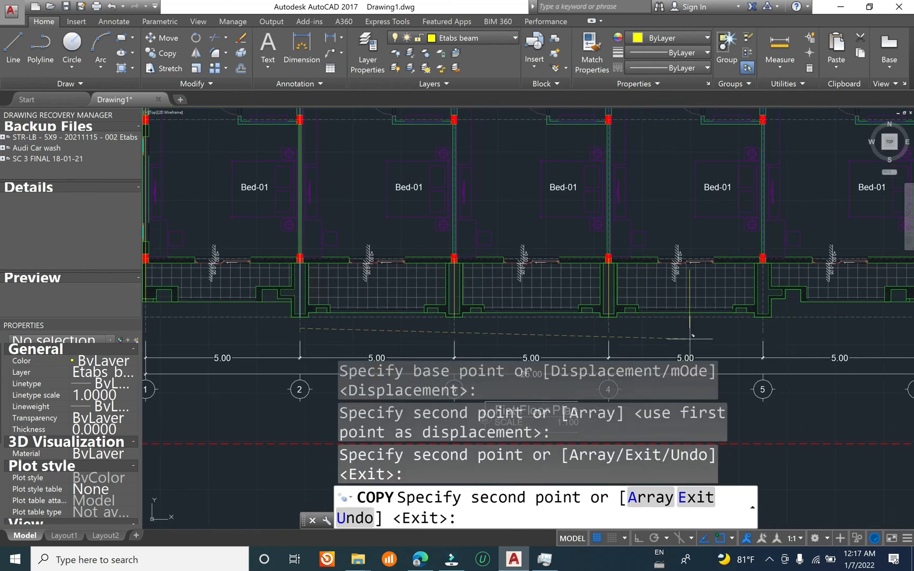
{"action": "middle_click_drag", "start_coordinate": [748, 337], "coordinate": [606, 308]}
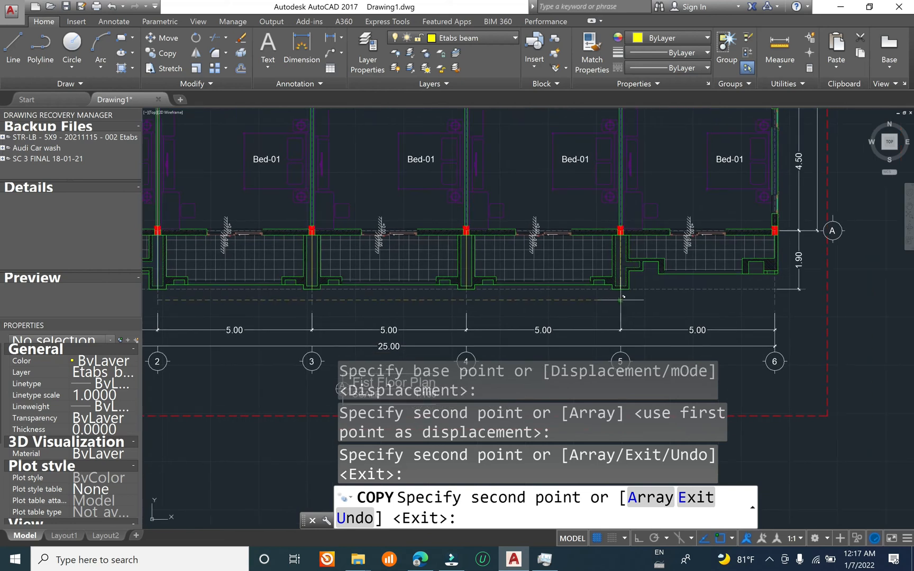
{"action": "left_click", "coordinate": [624, 296]}
{"action": "middle_click_drag", "start_coordinate": [591, 282], "coordinate": [852, 284]}
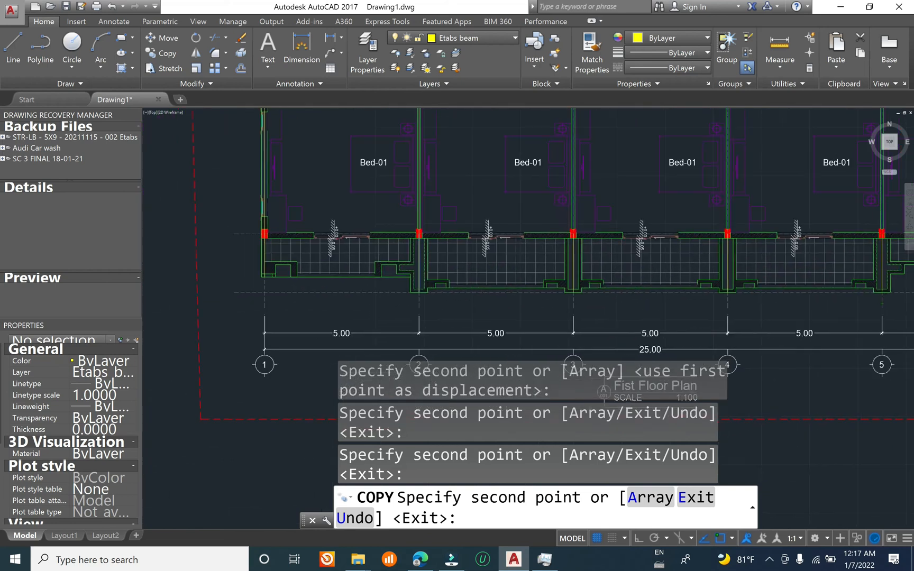
{"action": "key", "text": "Escape"}
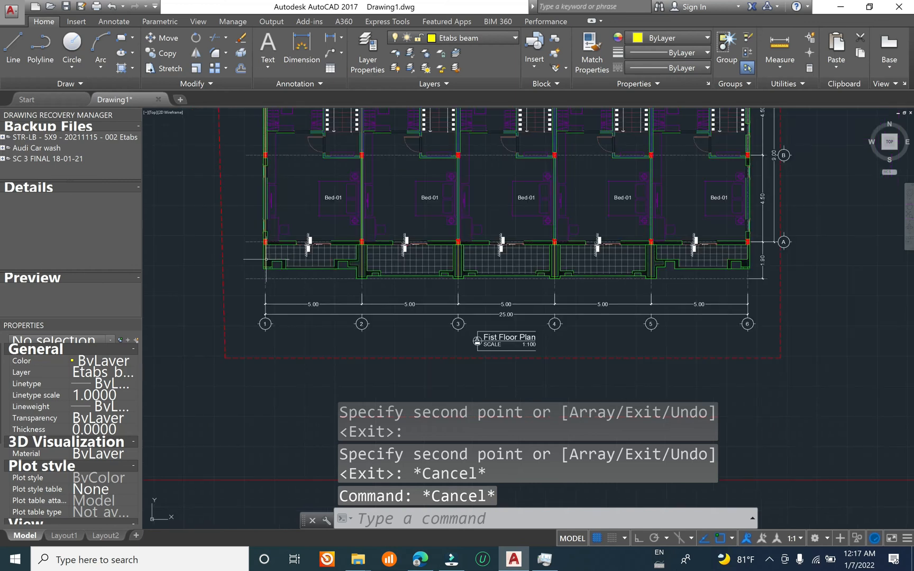
Step: Draw the grid 6 beam line from the front slab edge through the columns at A and B to the column at C
{"action": "scroll", "coordinate": [266, 260], "scroll_direction": "up", "scroll_amount": 2}
{"action": "scroll", "coordinate": [266, 263], "scroll_direction": "down", "scroll_amount": 6}
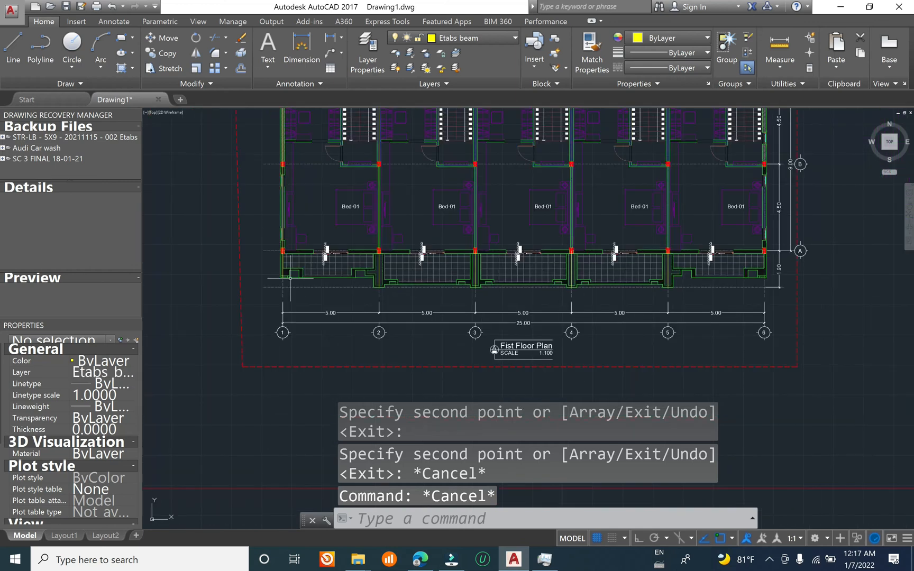
{"action": "scroll", "coordinate": [690, 308], "scroll_direction": "up", "scroll_amount": 4}
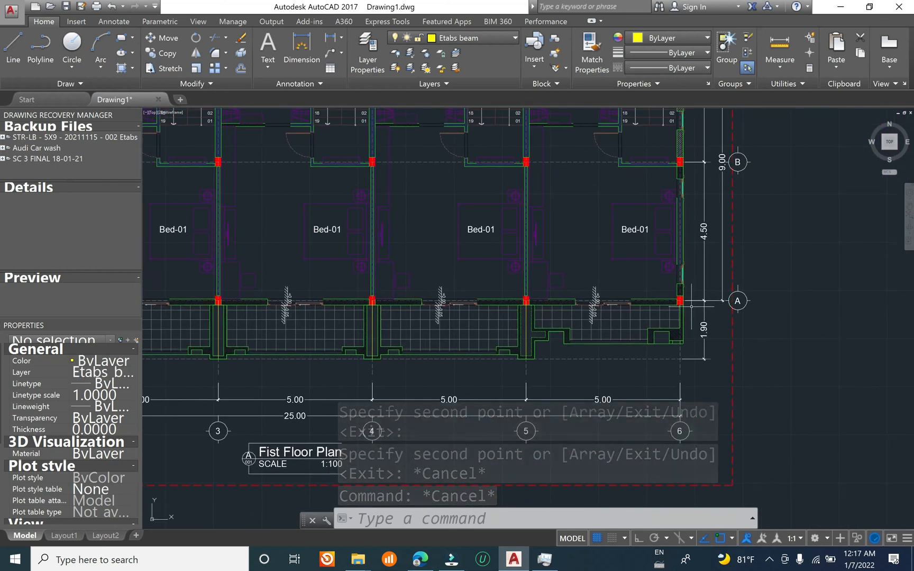
{"action": "type", "text": "l"}
{"action": "key", "text": "Return"}
{"action": "scroll", "coordinate": [676, 339], "scroll_direction": "up", "scroll_amount": 6}
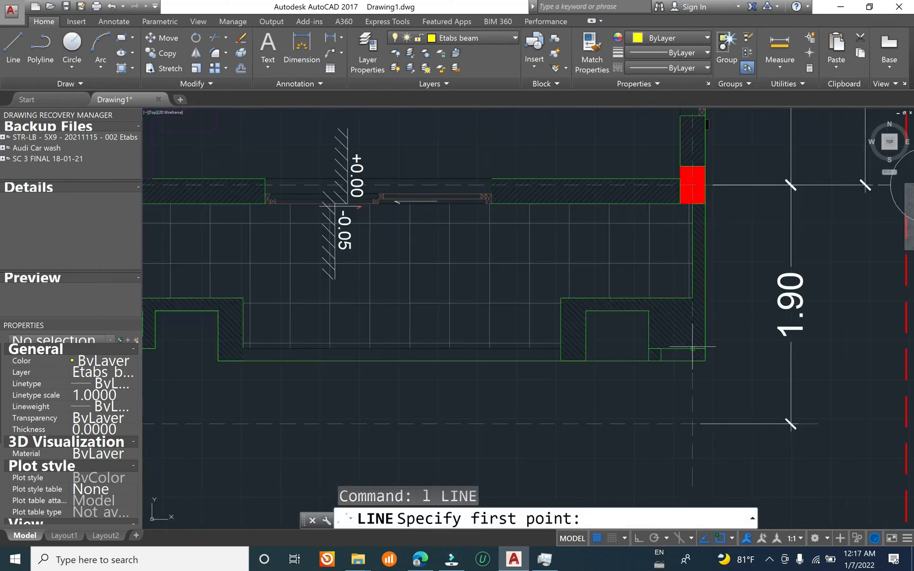
{"action": "left_click", "coordinate": [693, 361]}
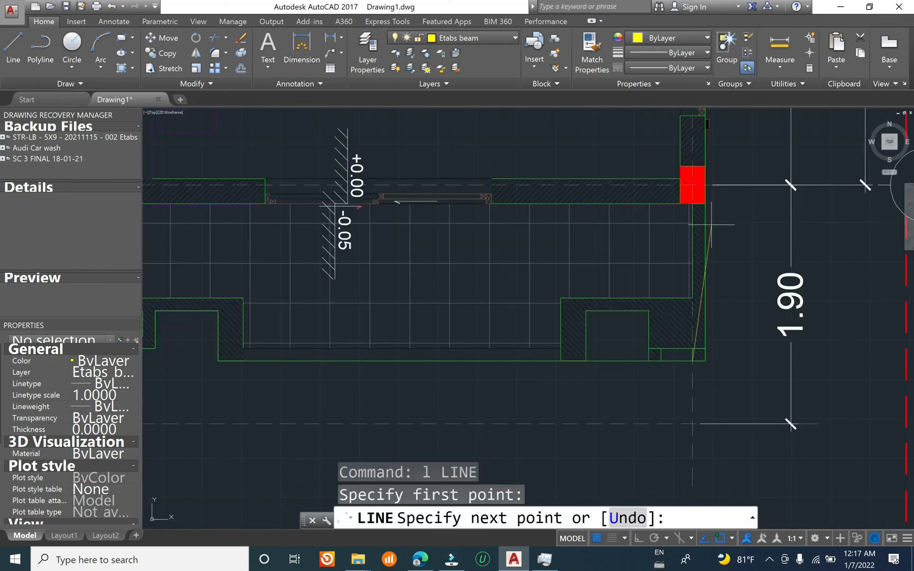
{"action": "left_click", "coordinate": [692, 185]}
{"action": "scroll", "coordinate": [687, 186], "scroll_direction": "down", "scroll_amount": 5}
{"action": "scroll", "coordinate": [672, 212], "scroll_direction": "up", "scroll_amount": 5}
{"action": "left_click", "coordinate": [764, 202]}
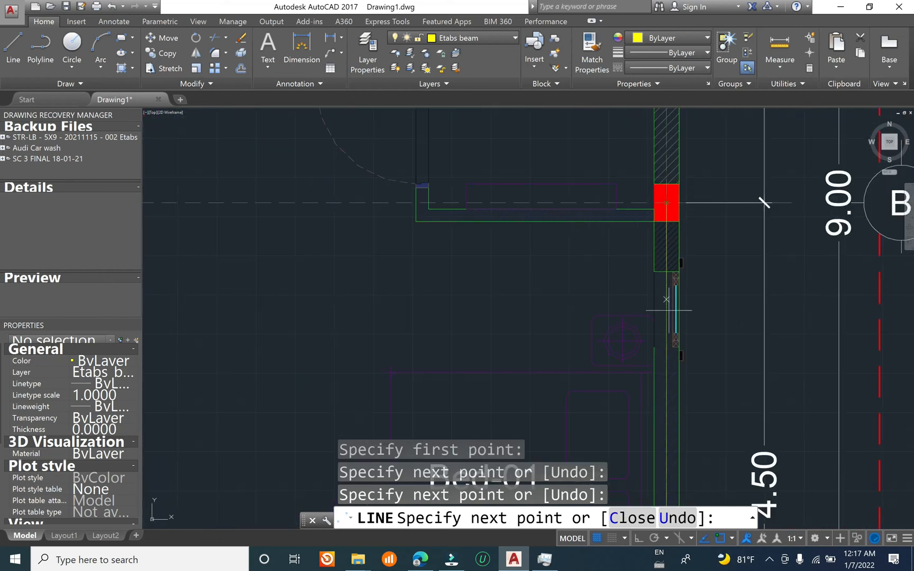
{"action": "scroll", "coordinate": [764, 201], "scroll_direction": "down", "scroll_amount": 6}
{"action": "scroll", "coordinate": [624, 310], "scroll_direction": "up", "scroll_amount": 4}
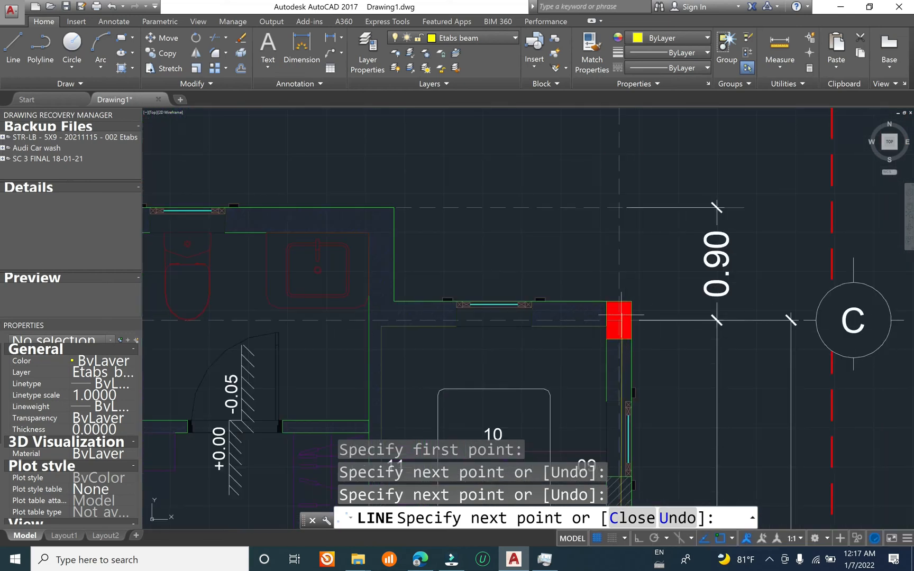
{"action": "left_click", "coordinate": [619, 320]}
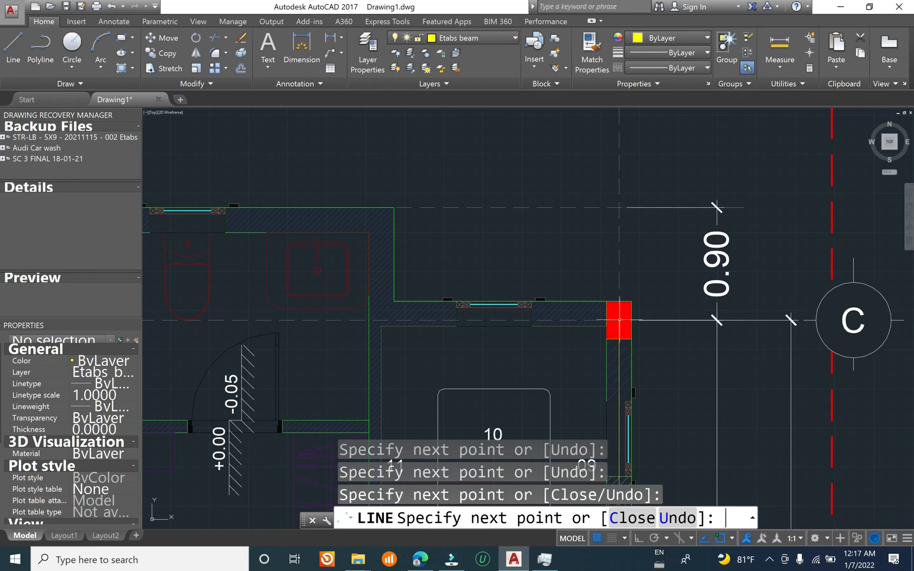
{"action": "key", "text": "Return"}
Step: Start a beam line along grid C with a segment from the grid 1 column to the grid 2 column
{"action": "scroll", "coordinate": [671, 252], "scroll_direction": "down", "scroll_amount": 8}
{"action": "middle_click_drag", "start_coordinate": [324, 448], "coordinate": [526, 326]}
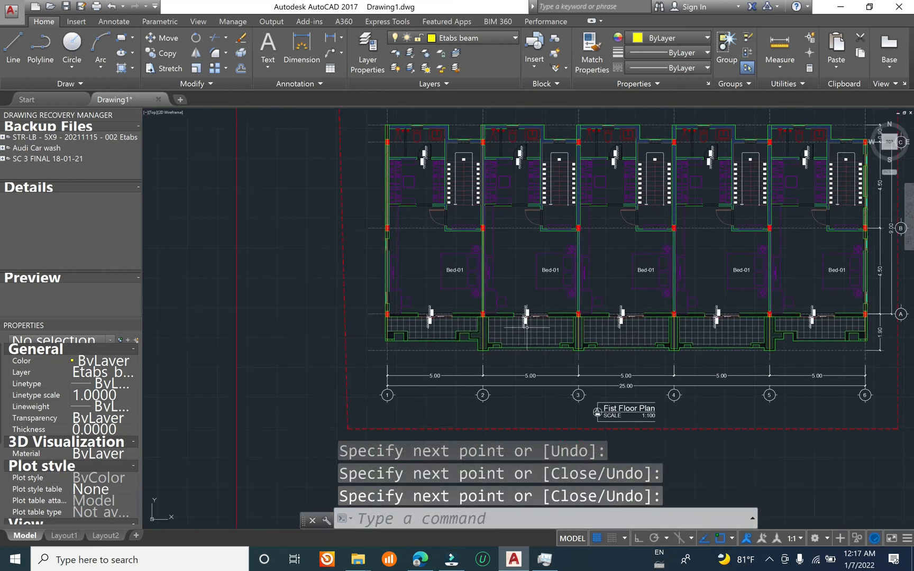
{"action": "scroll", "coordinate": [386, 312], "scroll_direction": "up", "scroll_amount": 6}
{"action": "scroll", "coordinate": [388, 317], "scroll_direction": "down", "scroll_amount": 5}
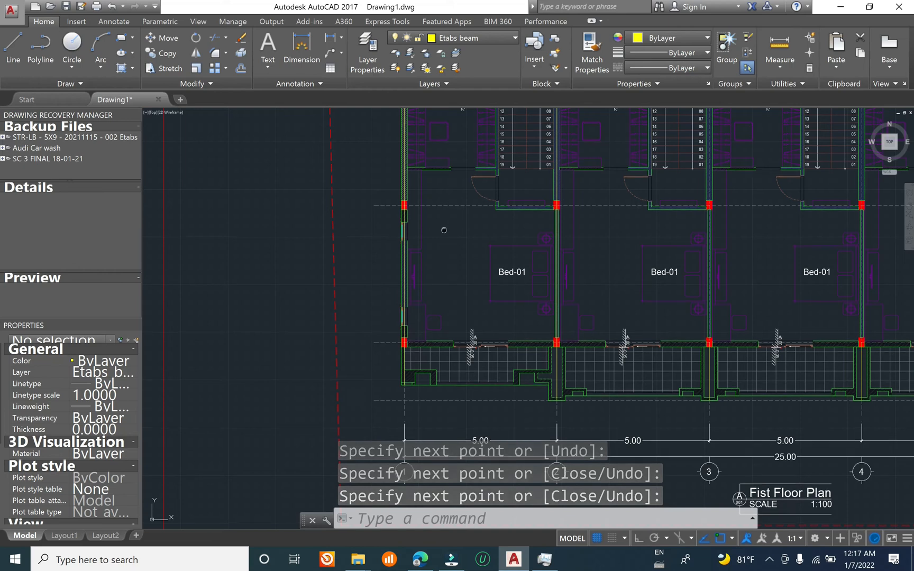
{"action": "middle_click_drag", "start_coordinate": [443, 230], "coordinate": [366, 327]}
{"action": "scroll", "coordinate": [337, 274], "scroll_direction": "up", "scroll_amount": 4}
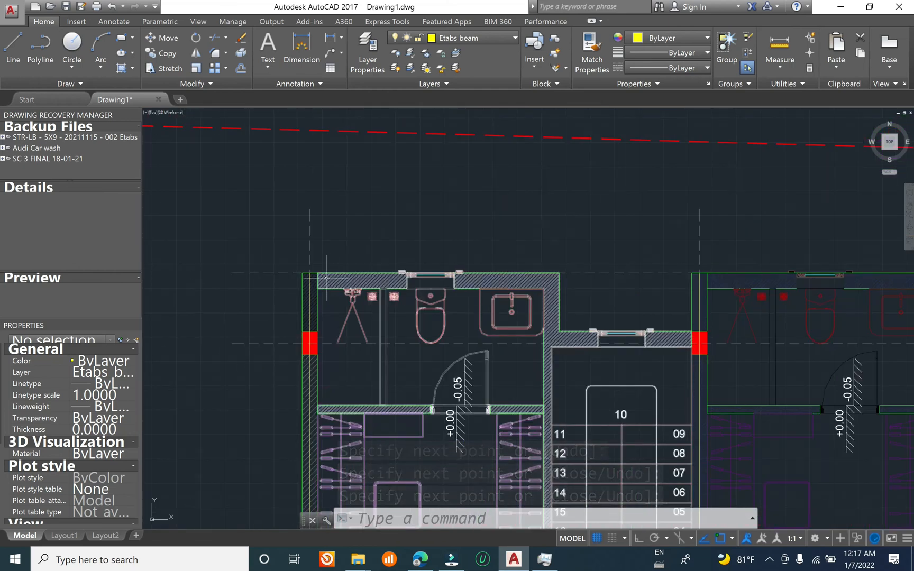
{"action": "scroll", "coordinate": [322, 286], "scroll_direction": "up", "scroll_amount": 4}
{"action": "scroll", "coordinate": [289, 262], "scroll_direction": "down", "scroll_amount": 2}
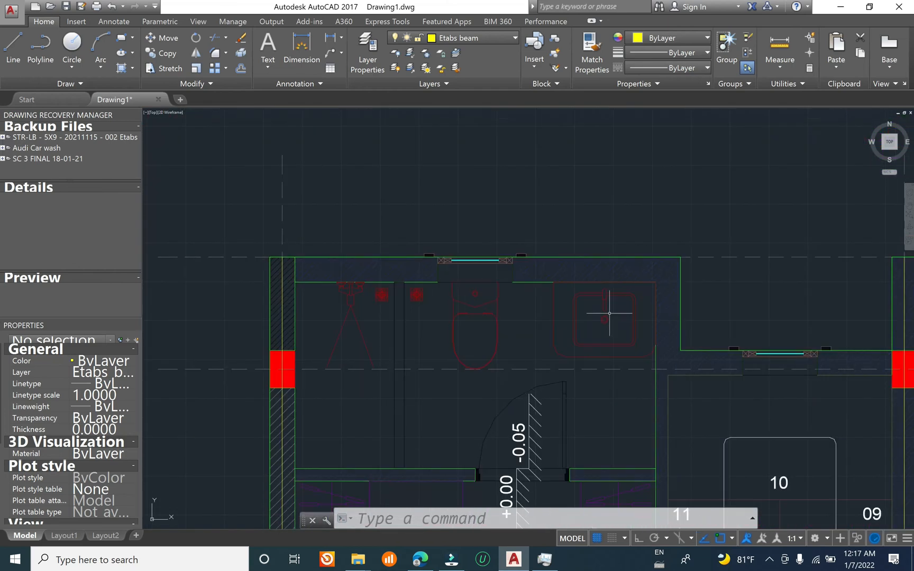
{"action": "scroll", "coordinate": [592, 280], "scroll_direction": "down", "scroll_amount": 5}
{"action": "scroll", "coordinate": [559, 245], "scroll_direction": "up", "scroll_amount": 5}
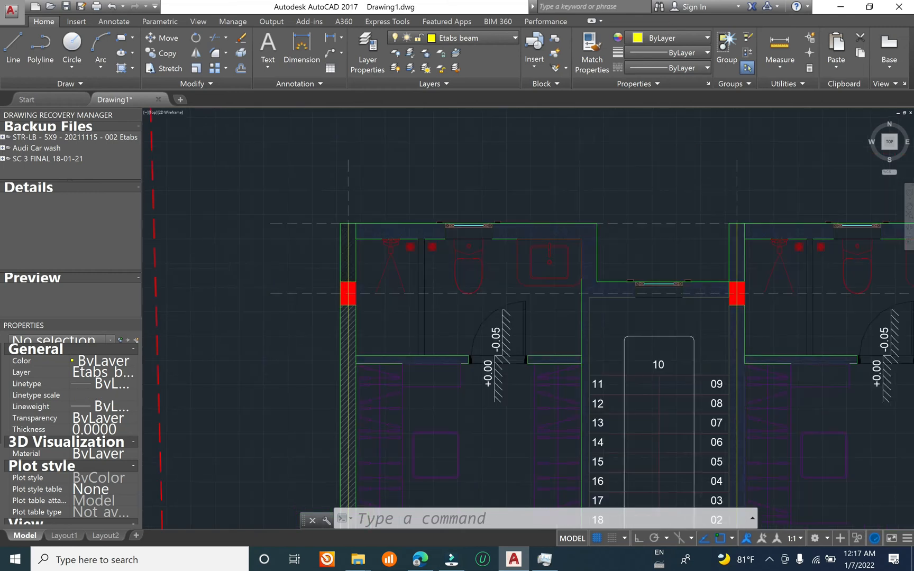
{"action": "middle_click_drag", "start_coordinate": [561, 246], "coordinate": [312, 179]}
{"action": "scroll", "coordinate": [470, 228], "scroll_direction": "down", "scroll_amount": 2}
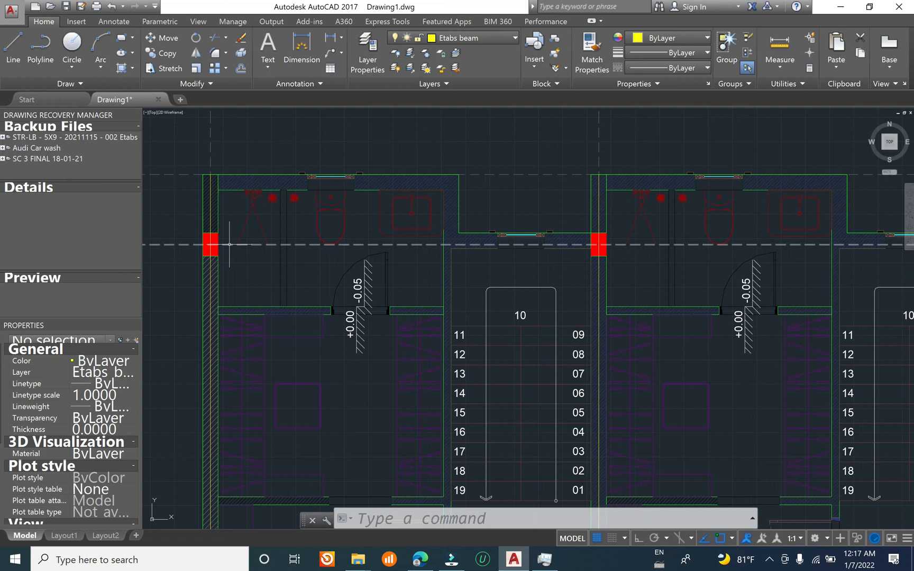
{"action": "type", "text": "l"}
{"action": "key", "text": "Return"}
{"action": "left_click", "coordinate": [210, 245]}
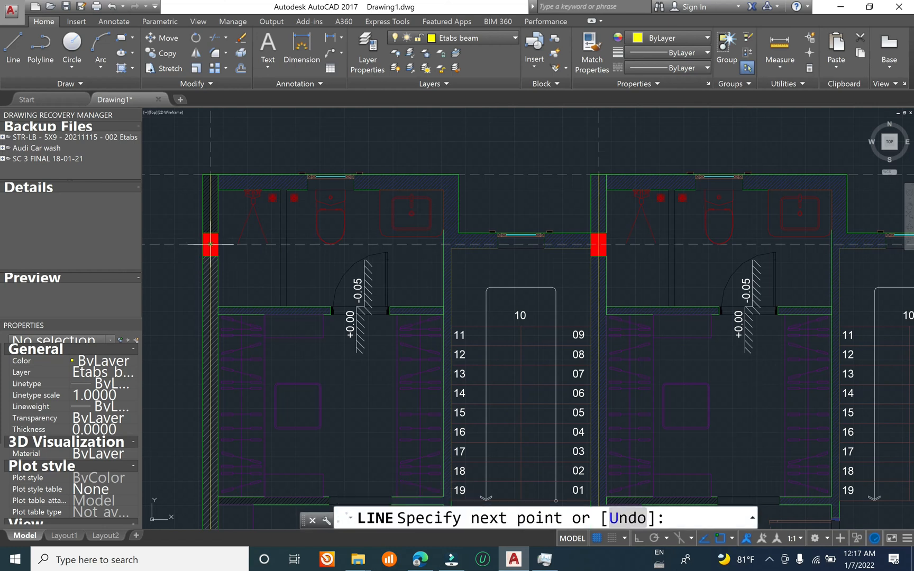
{"action": "left_click", "coordinate": [598, 245]}
Step: Continue the grid C beam line through the columns at grids 3, 4 and 5 to grid 6, and end the line
{"action": "middle_click_drag", "start_coordinate": [706, 270], "coordinate": [257, 246]}
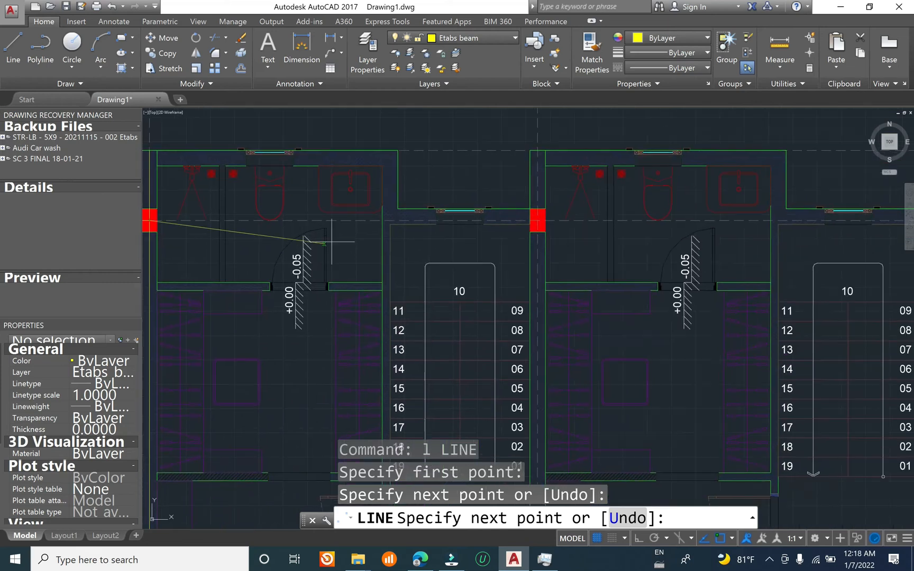
{"action": "left_click", "coordinate": [538, 221]}
{"action": "middle_click_drag", "start_coordinate": [600, 250], "coordinate": [183, 252]}
{"action": "left_click", "coordinate": [508, 222]}
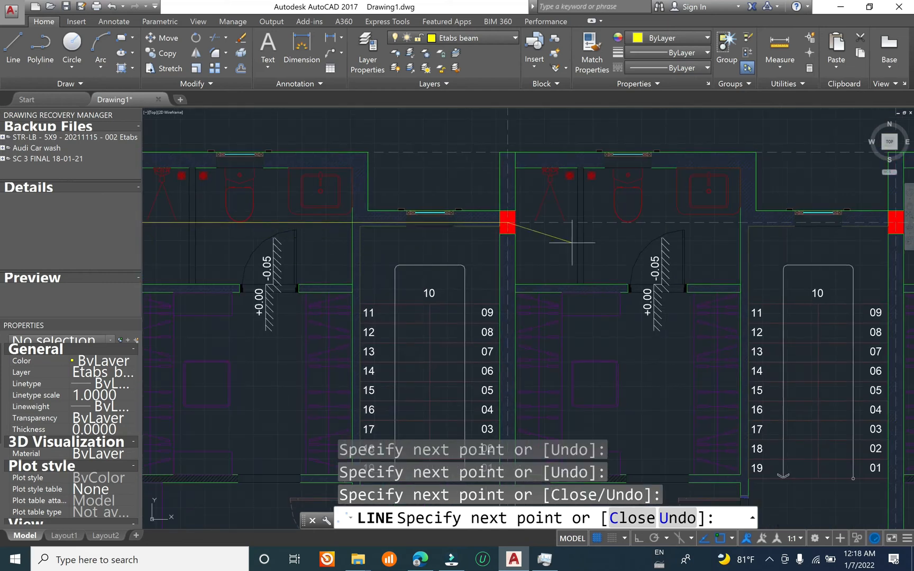
{"action": "middle_click_drag", "start_coordinate": [581, 240], "coordinate": [225, 287]}
{"action": "left_click", "coordinate": [540, 268]}
{"action": "scroll", "coordinate": [424, 304], "scroll_direction": "down", "scroll_amount": 2}
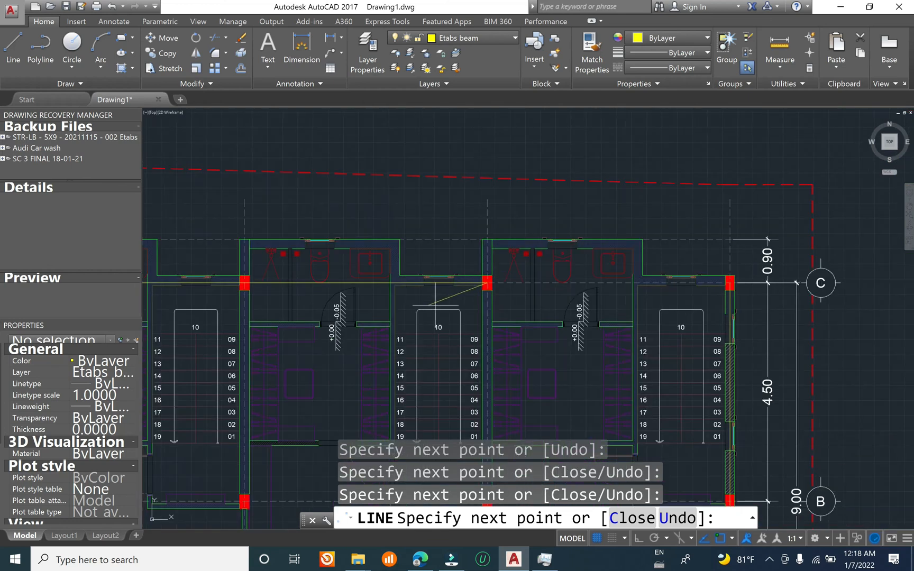
{"action": "scroll", "coordinate": [741, 282], "scroll_direction": "up", "scroll_amount": 4}
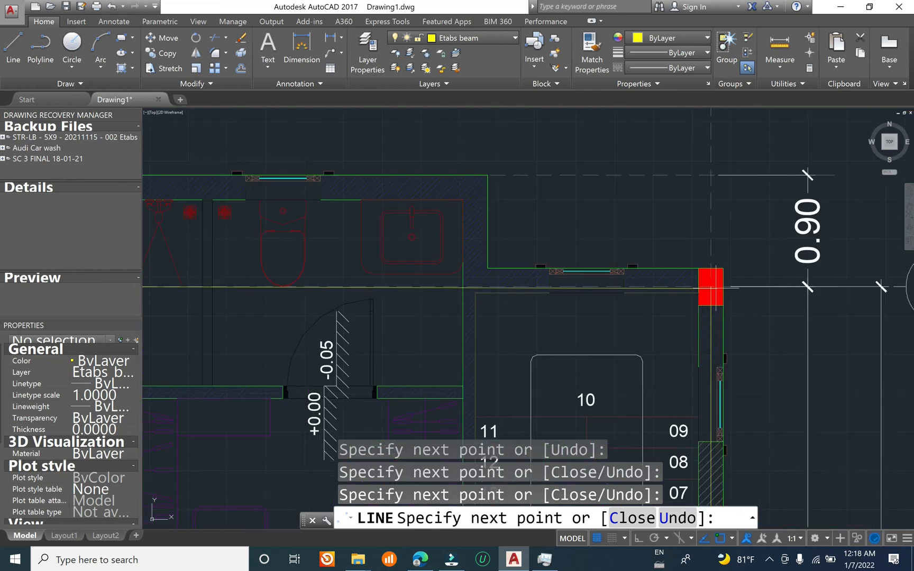
{"action": "key", "text": "Return"}
{"action": "scroll", "coordinate": [710, 285], "scroll_direction": "down", "scroll_amount": 8}
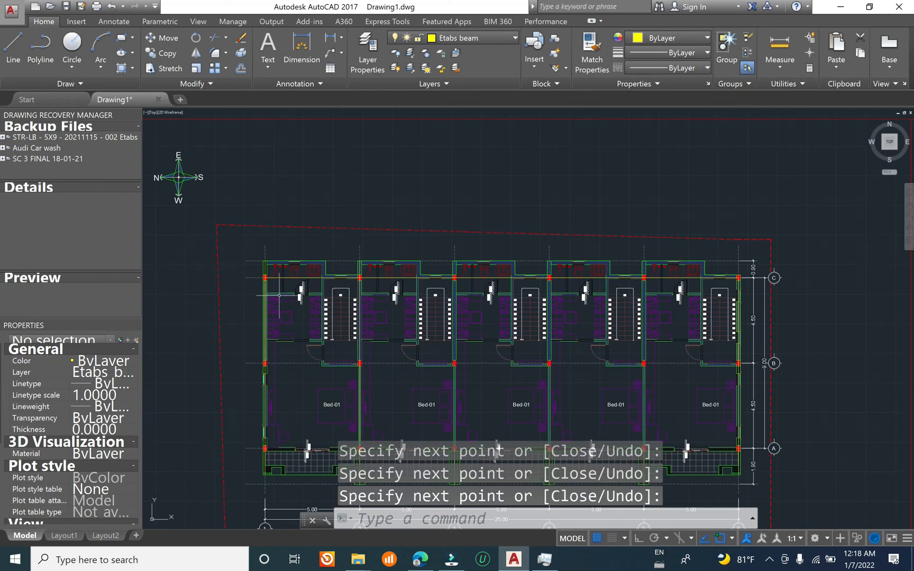
{"action": "scroll", "coordinate": [214, 276], "scroll_direction": "up", "scroll_amount": 4}
{"action": "key", "text": "Escape"}
{"action": "key", "text": "Escape"}
{"action": "type", "text": "C"}
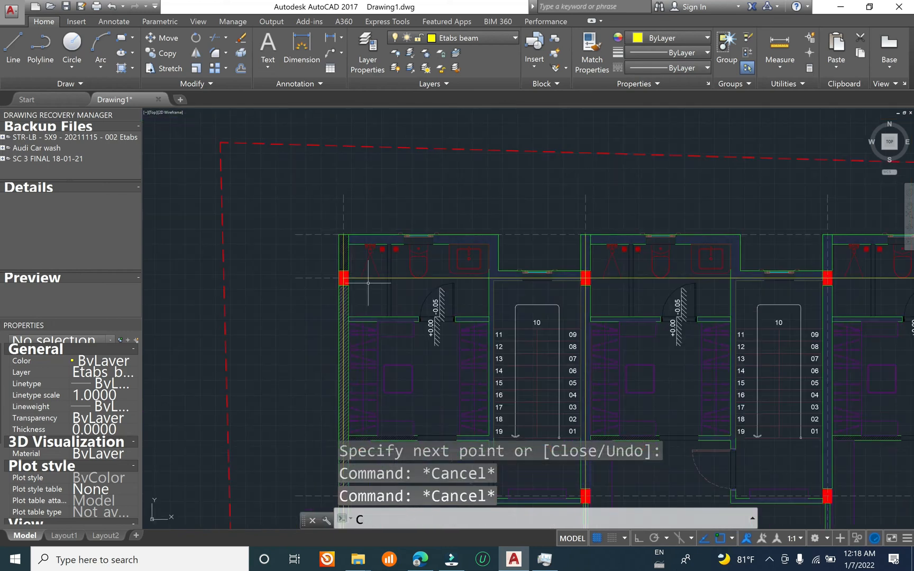
{"action": "type", "text": "o"}
{"action": "key", "text": "Return"}
{"action": "key", "text": "Escape"}
{"action": "key", "text": "Escape"}
{"action": "key", "text": "Escape"}
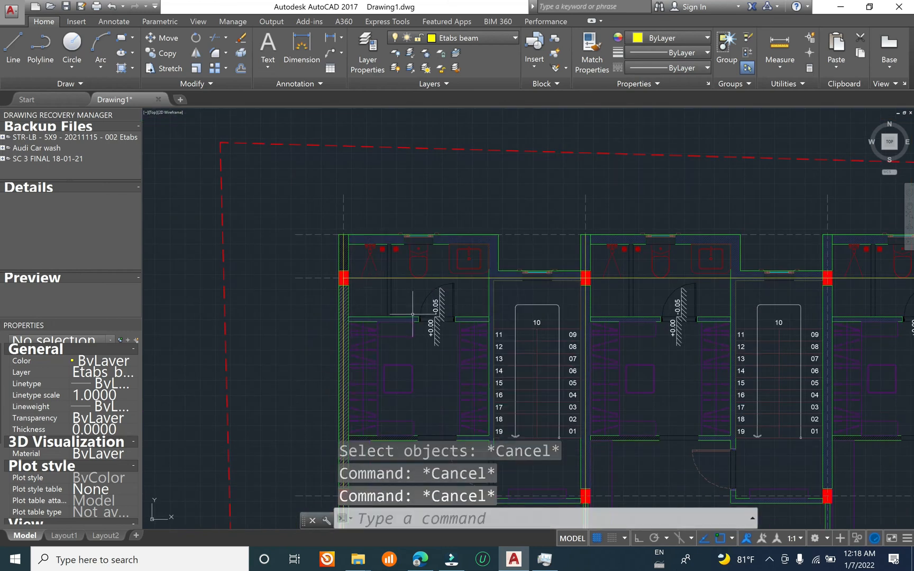
{"action": "middle_click_drag", "start_coordinate": [411, 313], "coordinate": [411, 226]}
{"action": "type", "text": "l"}
{"action": "key", "text": "Return"}
{"action": "key", "text": "Escape"}
{"action": "key", "text": "Escape"}
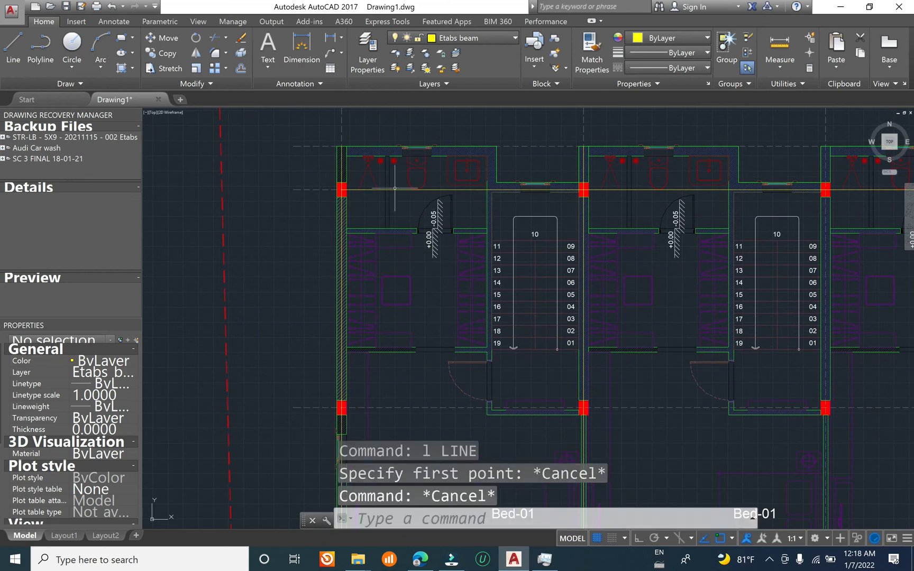
{"action": "left_click", "coordinate": [394, 189]}
{"action": "middle_click_drag", "start_coordinate": [449, 212], "coordinate": [427, 223]}
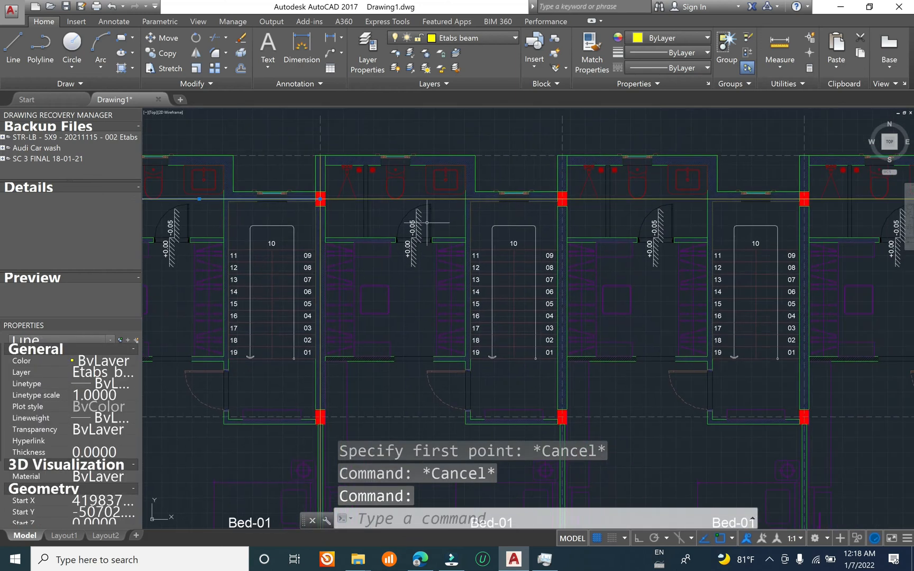
{"action": "left_click", "coordinate": [444, 198]}
{"action": "scroll", "coordinate": [406, 227], "scroll_direction": "down", "scroll_amount": 2}
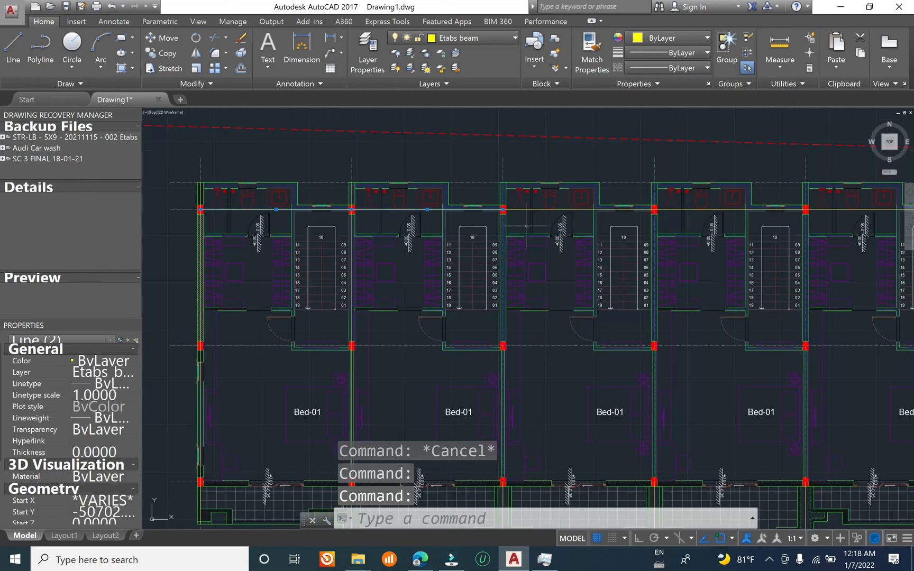
{"action": "left_click", "coordinate": [579, 209]}
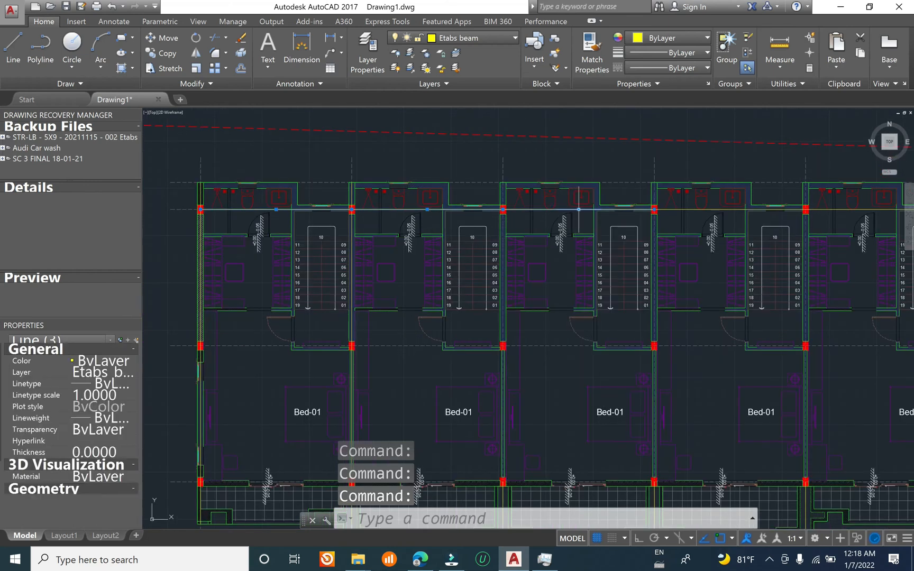
{"action": "left_click", "coordinate": [682, 210]}
{"action": "middle_click_drag", "start_coordinate": [669, 218], "coordinate": [356, 206]}
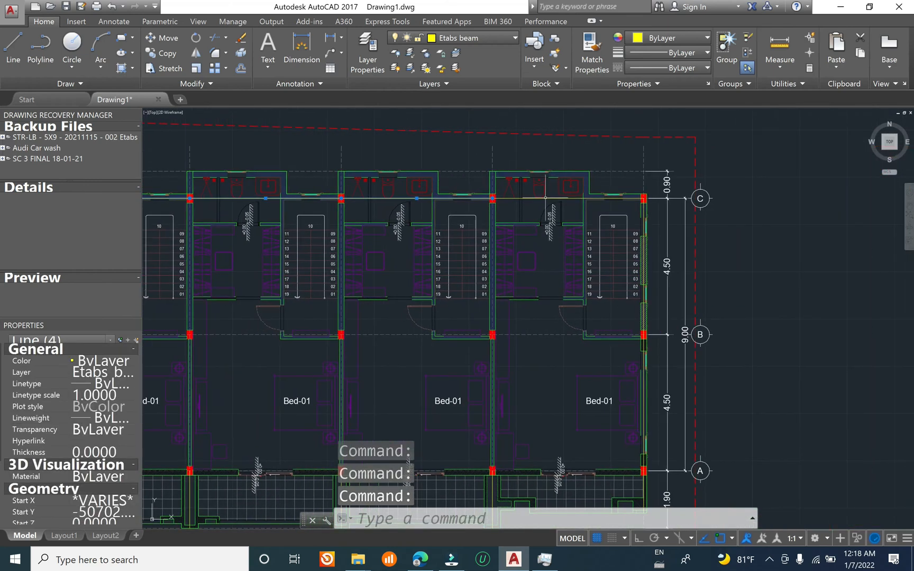
{"action": "scroll", "coordinate": [565, 195], "scroll_direction": "up", "scroll_amount": 6}
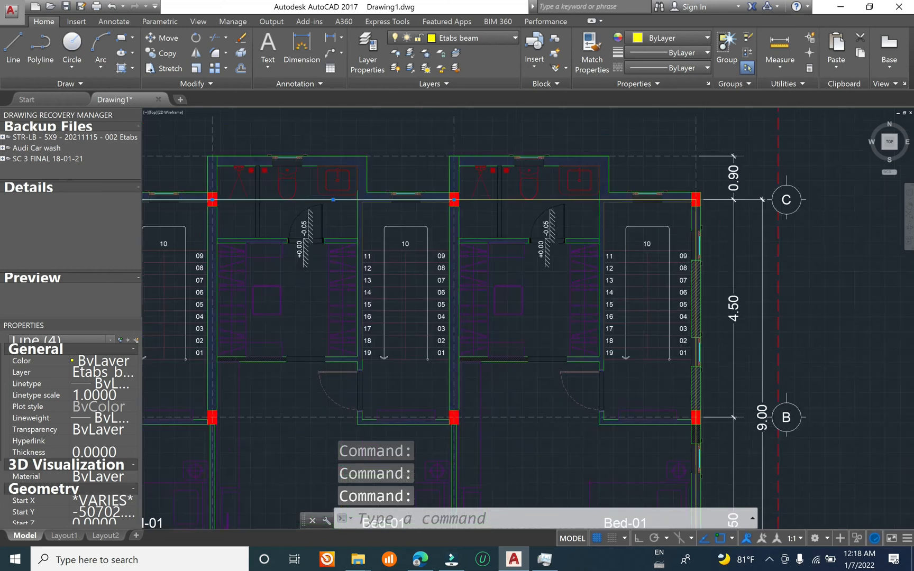
{"action": "key", "text": "Escape"}
Step: Try to copy the grid C beam segments to grid B, using Select Similar and a base point on grid C
{"action": "left_click", "coordinate": [550, 206]}
{"action": "right_click", "coordinate": [550, 205]}
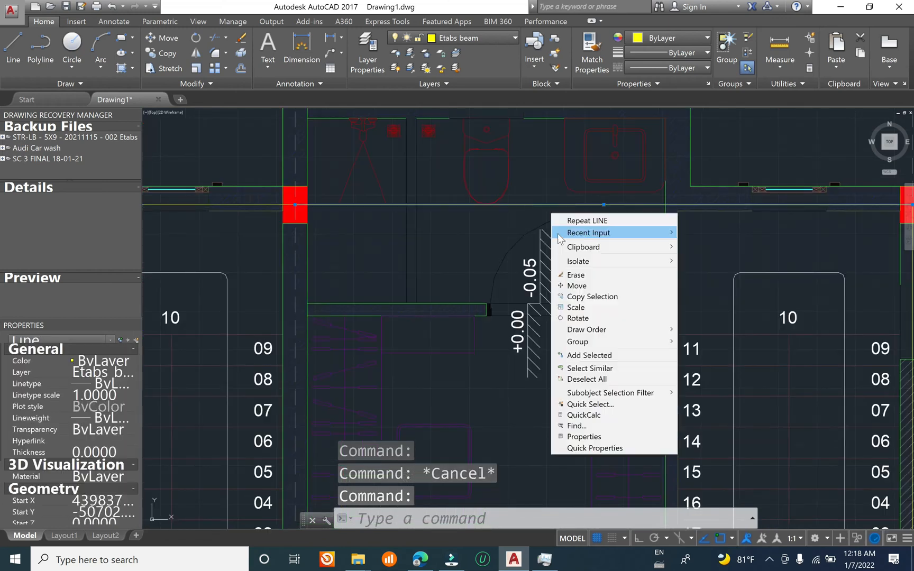
{"action": "left_click", "coordinate": [603, 368]}
{"action": "scroll", "coordinate": [603, 367], "scroll_direction": "down", "scroll_amount": 10}
{"action": "scroll", "coordinate": [648, 265], "scroll_direction": "up", "scroll_amount": 8}
{"action": "type", "text": "o"}
{"action": "key", "text": "Return"}
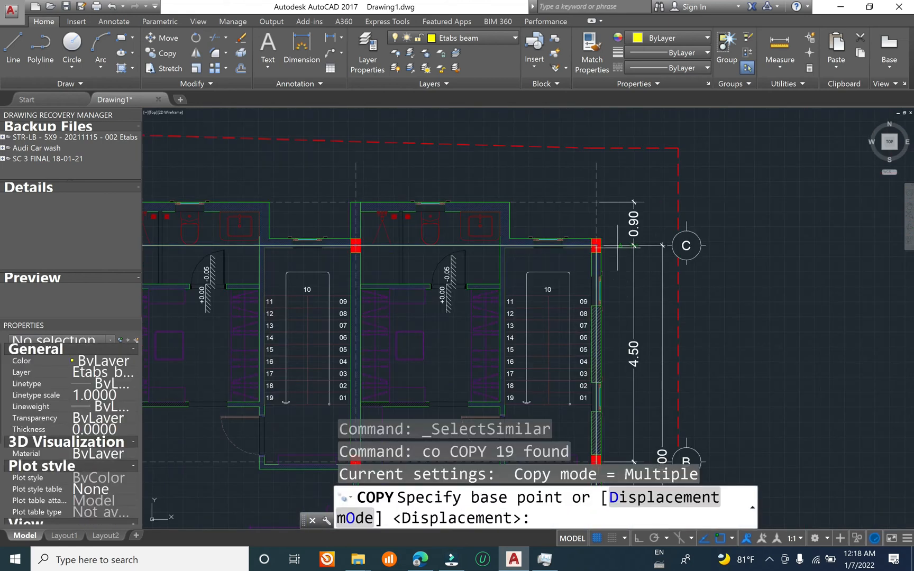
{"action": "left_click", "coordinate": [634, 245]}
{"action": "middle_click_drag", "start_coordinate": [634, 462], "coordinate": [630, 327]}
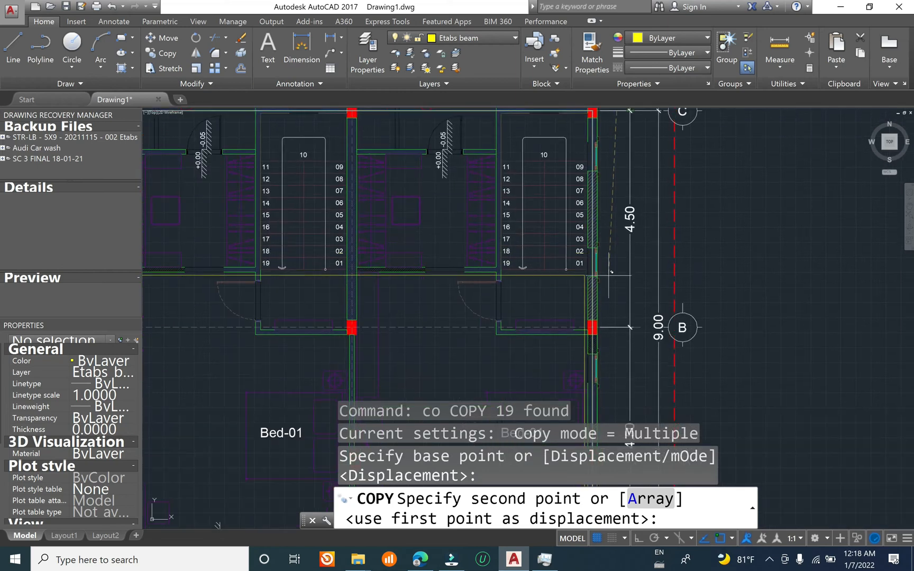
{"action": "scroll", "coordinate": [629, 327], "scroll_direction": "down", "scroll_amount": 7}
{"action": "scroll", "coordinate": [605, 258], "scroll_direction": "up", "scroll_amount": 1}
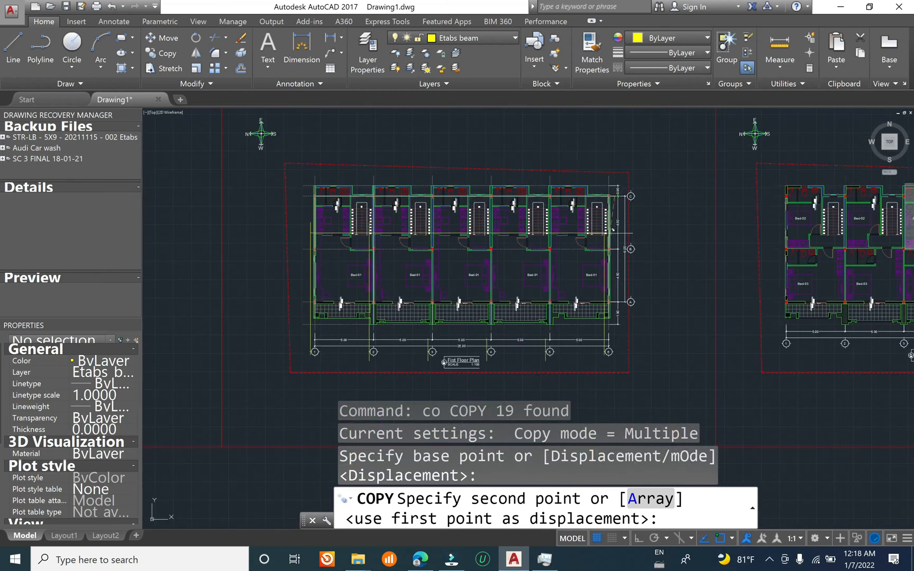
{"action": "key", "text": "Escape"}
{"action": "key", "text": "Escape"}
{"action": "key", "text": "Escape"}
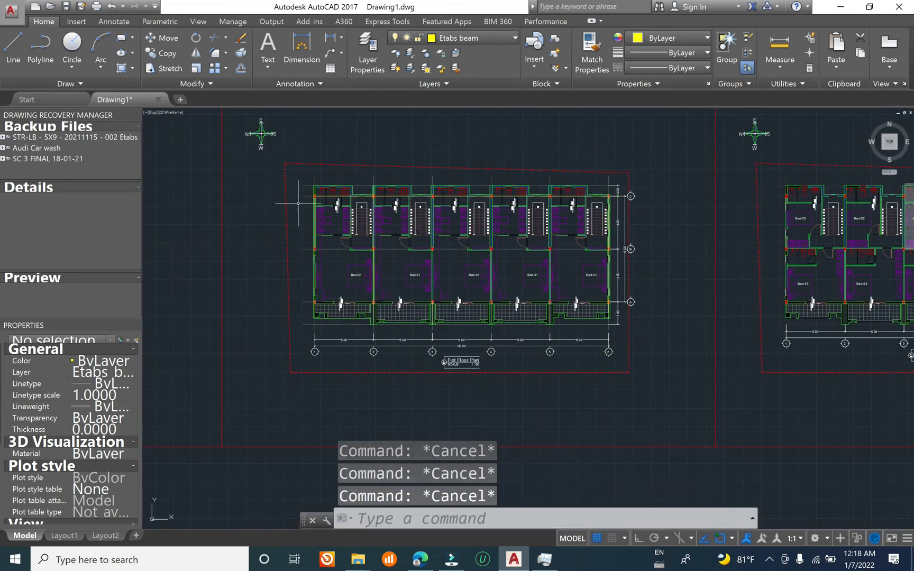
{"action": "scroll", "coordinate": [321, 191], "scroll_direction": "up", "scroll_amount": 8}
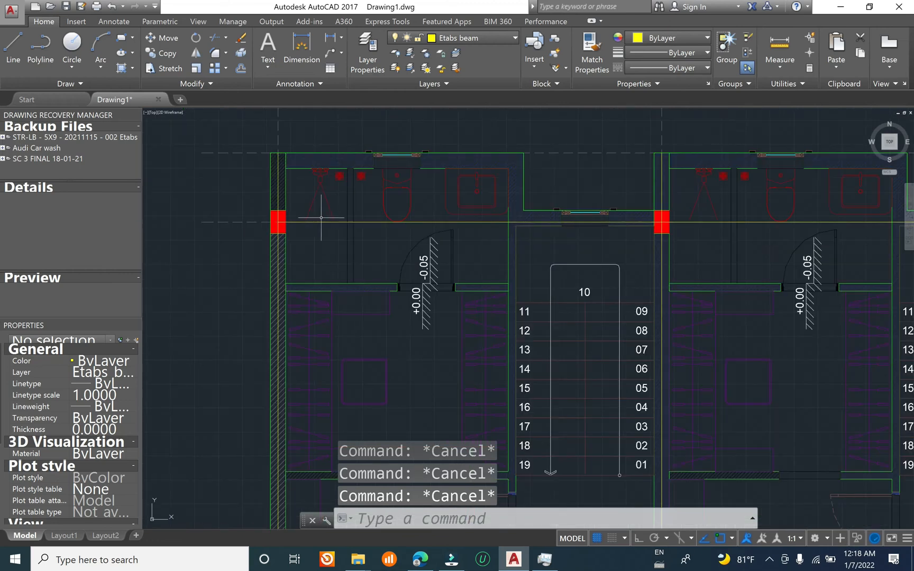
{"action": "left_click", "coordinate": [319, 222]}
{"action": "key", "text": "Escape"}
{"action": "left_click", "coordinate": [319, 223]}
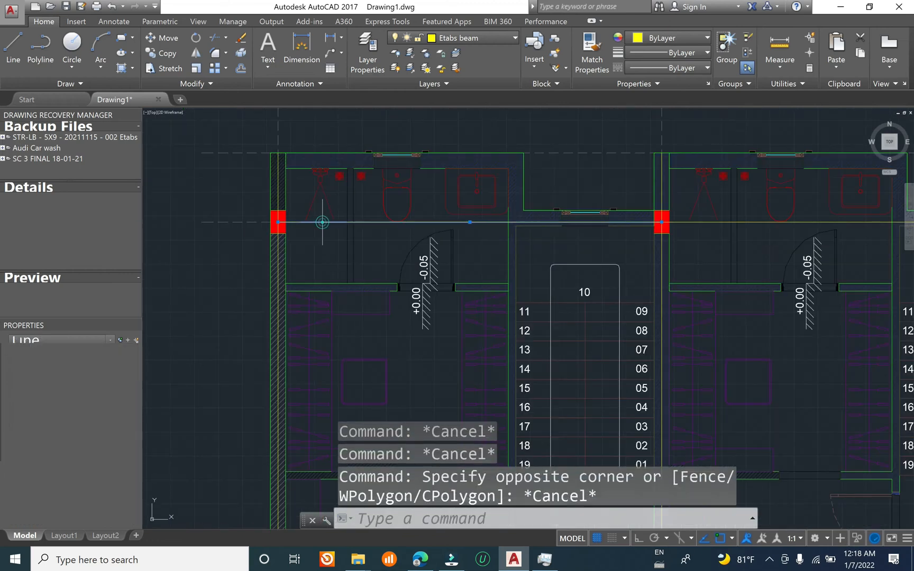
{"action": "scroll", "coordinate": [297, 194], "scroll_direction": "down", "scroll_amount": 7}
{"action": "scroll", "coordinate": [339, 253], "scroll_direction": "down", "scroll_amount": 2}
{"action": "scroll", "coordinate": [334, 256], "scroll_direction": "up", "scroll_amount": 2}
{"action": "key", "text": "Escape"}
Step: Draw the first grid B beam segments from the grid 1 column through the grid 2 column to the grid 3 column
{"action": "key", "text": "Escape"}
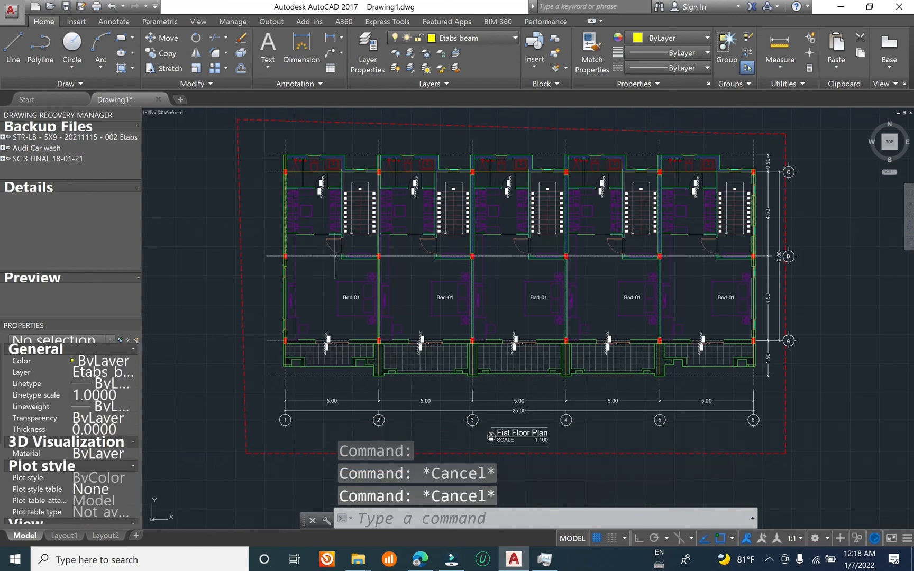
{"action": "key", "text": "Escape"}
{"action": "type", "text": "l"}
{"action": "key", "text": "Return"}
{"action": "scroll", "coordinate": [317, 261], "scroll_direction": "up", "scroll_amount": 5}
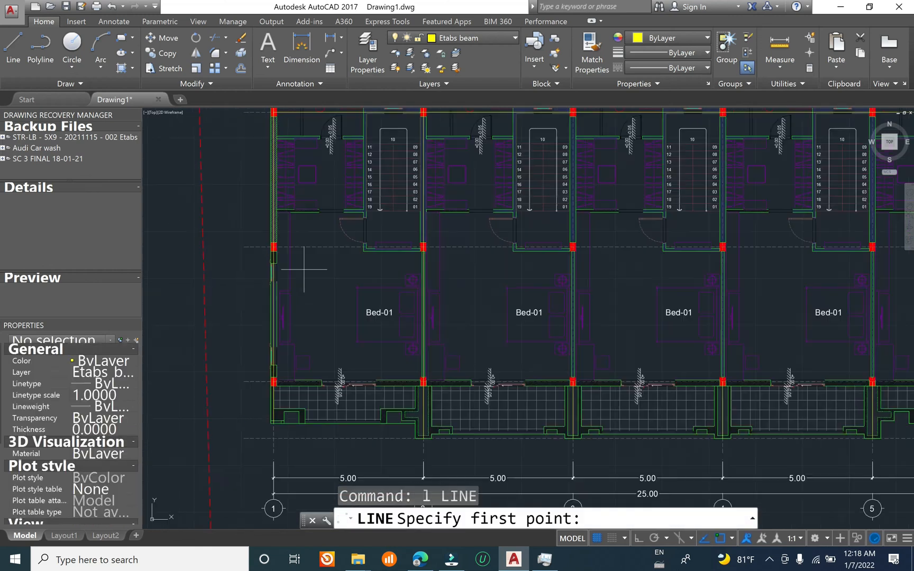
{"action": "left_click", "coordinate": [228, 232]}
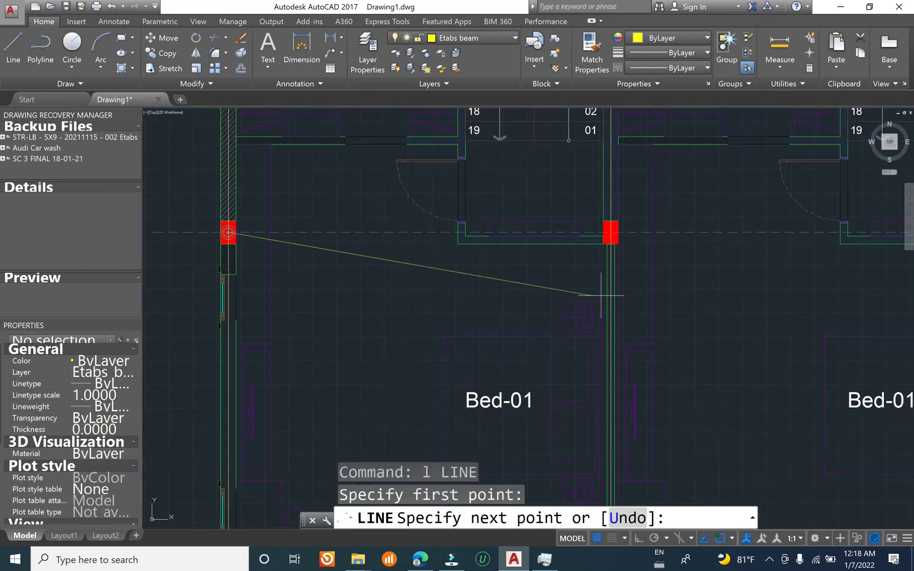
{"action": "left_click", "coordinate": [611, 232]}
{"action": "scroll", "coordinate": [418, 235], "scroll_direction": "down", "scroll_amount": 3}
{"action": "scroll", "coordinate": [560, 252], "scroll_direction": "up", "scroll_amount": 4}
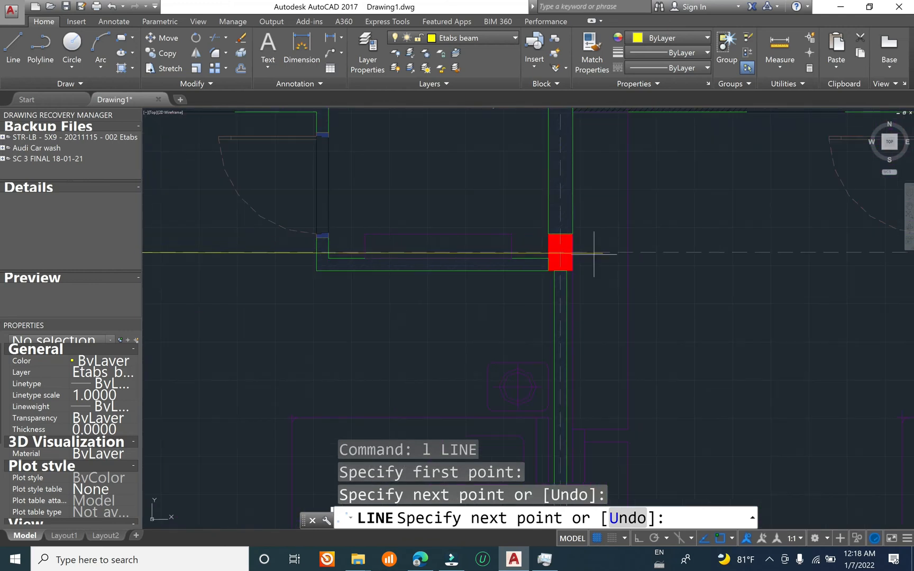
{"action": "left_click", "coordinate": [562, 253]}
Step: Continue the grid B beam line through the columns at grids 4 and 5 to grid 6, and end the line
{"action": "scroll", "coordinate": [562, 254], "scroll_direction": "down", "scroll_amount": 3}
{"action": "scroll", "coordinate": [563, 261], "scroll_direction": "up", "scroll_amount": 3}
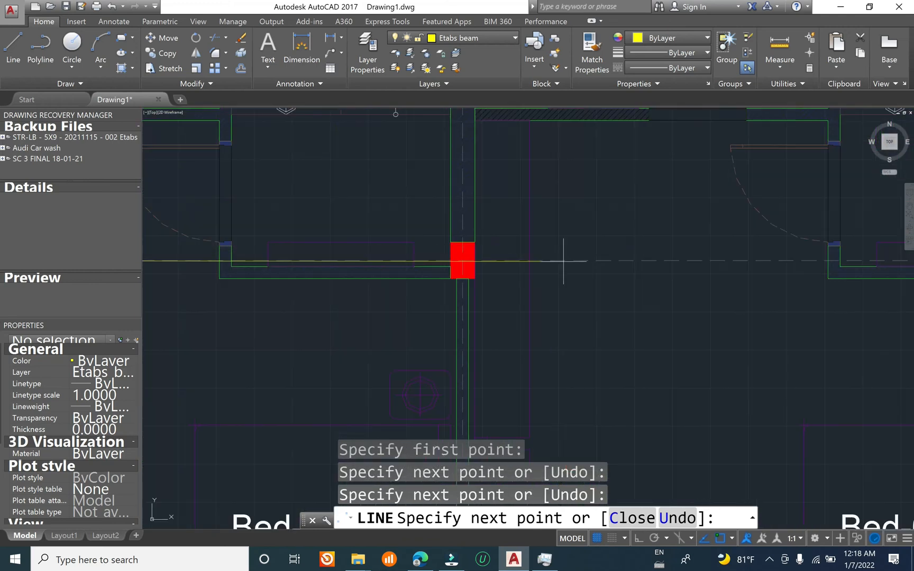
{"action": "left_click", "coordinate": [462, 260]}
{"action": "scroll", "coordinate": [373, 259], "scroll_direction": "down", "scroll_amount": 3}
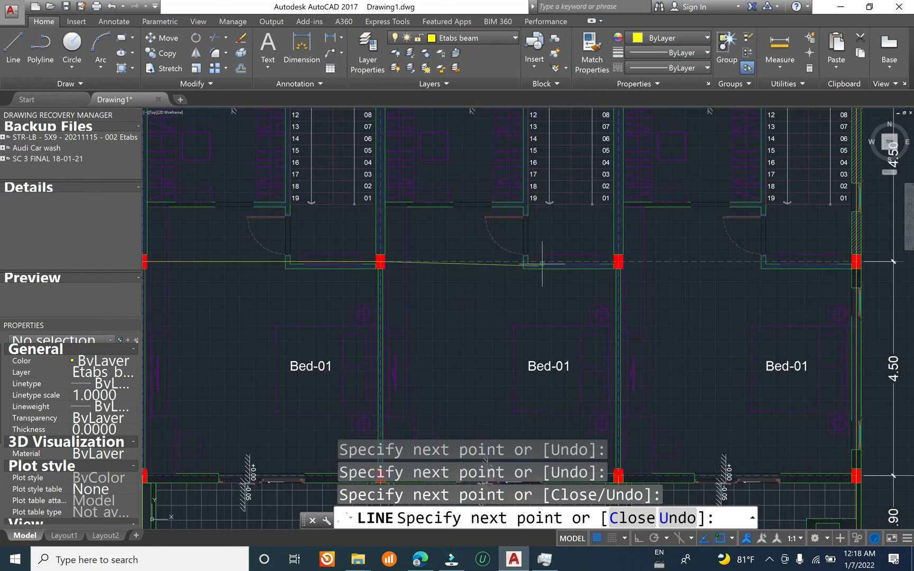
{"action": "scroll", "coordinate": [635, 299], "scroll_direction": "up", "scroll_amount": 4}
{"action": "left_click", "coordinate": [634, 301]}
{"action": "scroll", "coordinate": [350, 245], "scroll_direction": "down", "scroll_amount": 3}
{"action": "scroll", "coordinate": [459, 250], "scroll_direction": "up", "scroll_amount": 4}
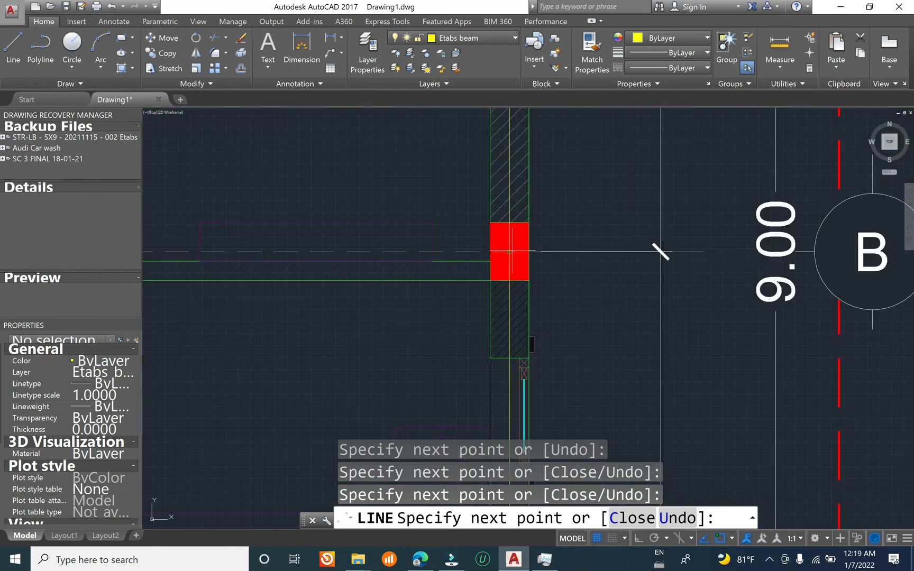
{"action": "left_click", "coordinate": [661, 251]}
{"action": "key", "text": "Return"}
{"action": "scroll", "coordinate": [525, 295], "scroll_direction": "down", "scroll_amount": 5}
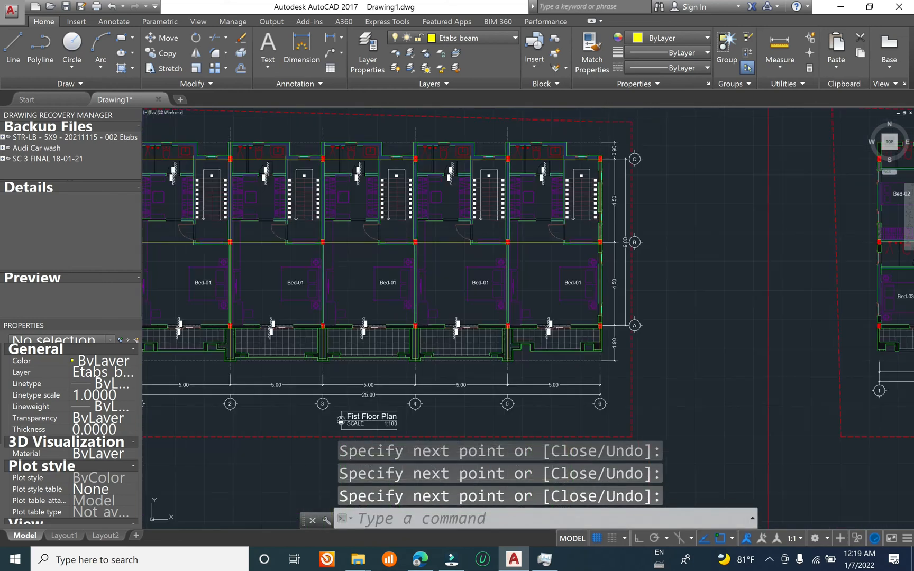
Step: Draw the first grid A beam segments from the grid 1 column through the grid 2 column to the grid 3 column
{"action": "scroll", "coordinate": [505, 324], "scroll_direction": "up", "scroll_amount": 5}
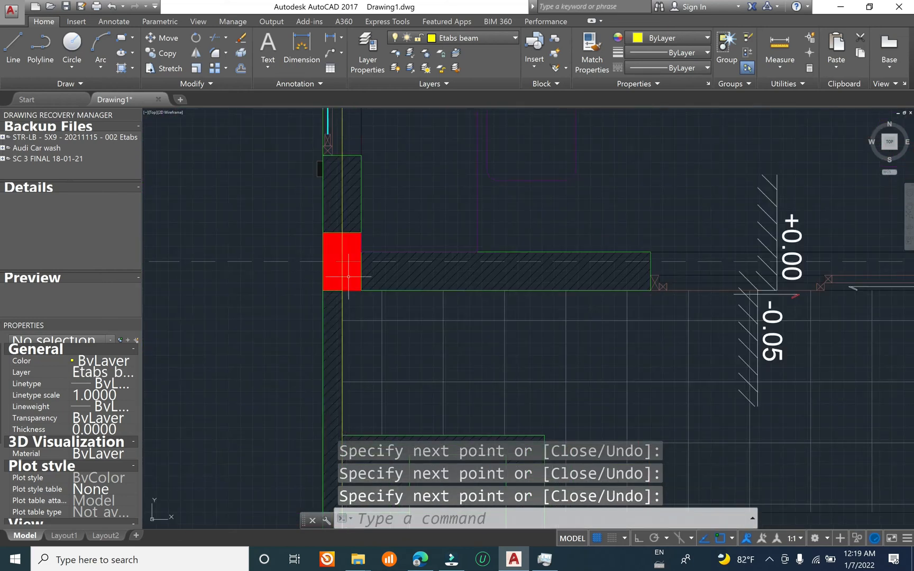
{"action": "key", "text": "Return"}
{"action": "left_click", "coordinate": [342, 262]}
{"action": "scroll", "coordinate": [290, 281], "scroll_direction": "down", "scroll_amount": 4}
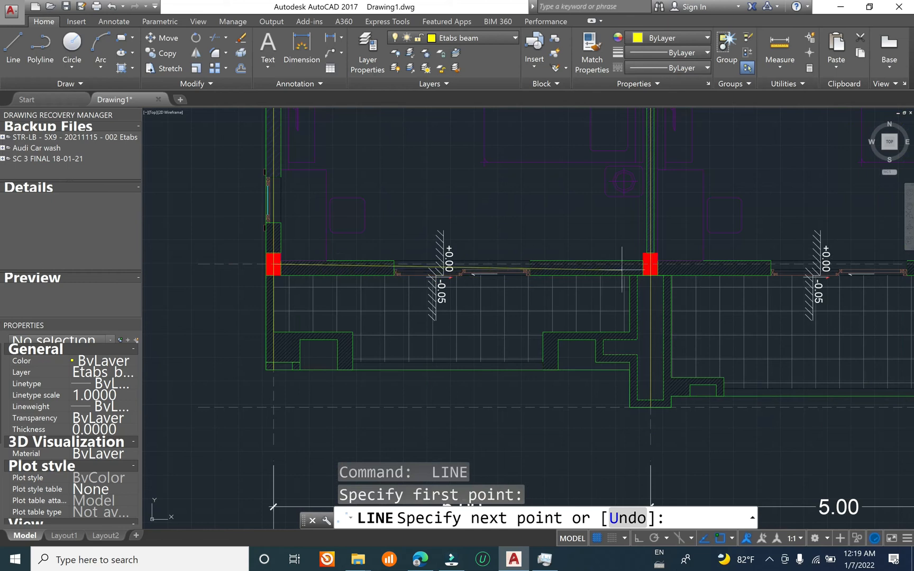
{"action": "scroll", "coordinate": [622, 270], "scroll_direction": "up", "scroll_amount": 4}
{"action": "left_click", "coordinate": [675, 259]}
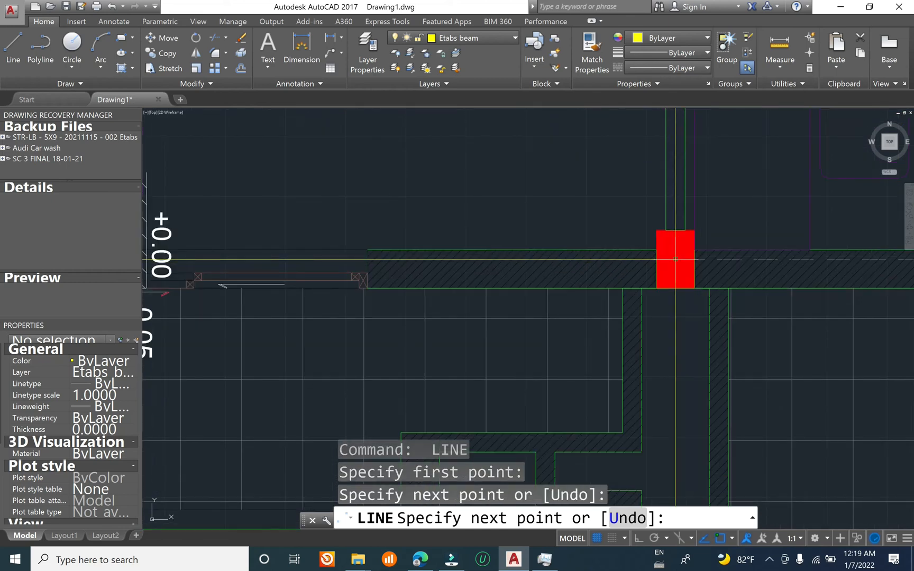
{"action": "scroll", "coordinate": [675, 259], "scroll_direction": "down", "scroll_amount": 4}
{"action": "scroll", "coordinate": [693, 267], "scroll_direction": "up", "scroll_amount": 4}
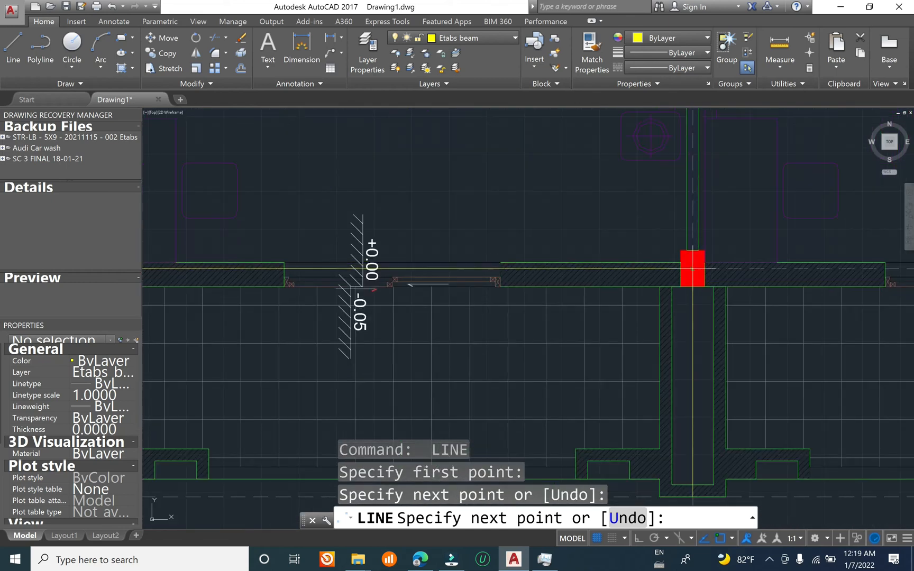
{"action": "left_click", "coordinate": [693, 267]}
Step: Continue the grid A beam line through the columns at grids 4 and 5 to grid 6, and end the line
{"action": "scroll", "coordinate": [693, 267], "scroll_direction": "down", "scroll_amount": 4}
{"action": "scroll", "coordinate": [604, 287], "scroll_direction": "up", "scroll_amount": 4}
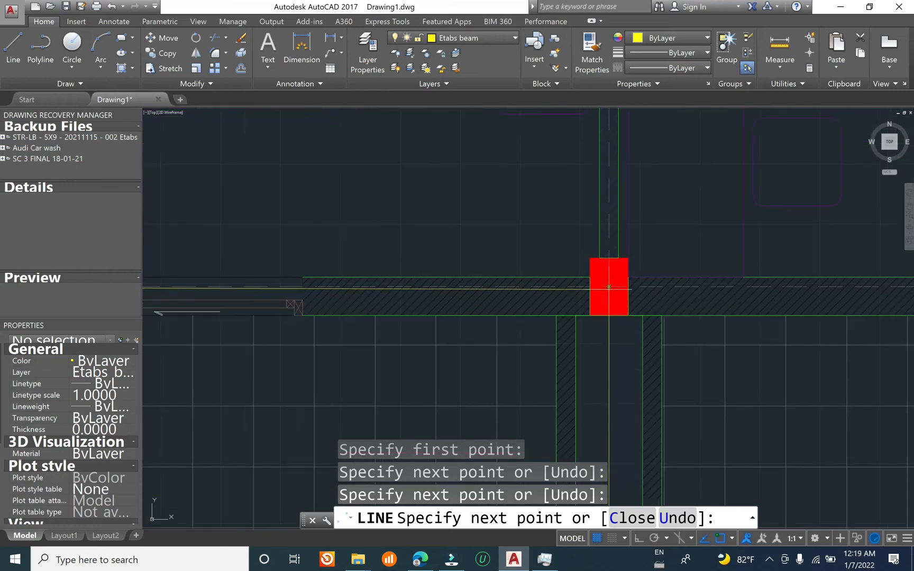
{"action": "left_click", "coordinate": [608, 287]}
{"action": "scroll", "coordinate": [609, 287], "scroll_direction": "down", "scroll_amount": 4}
{"action": "scroll", "coordinate": [618, 295], "scroll_direction": "up", "scroll_amount": 4}
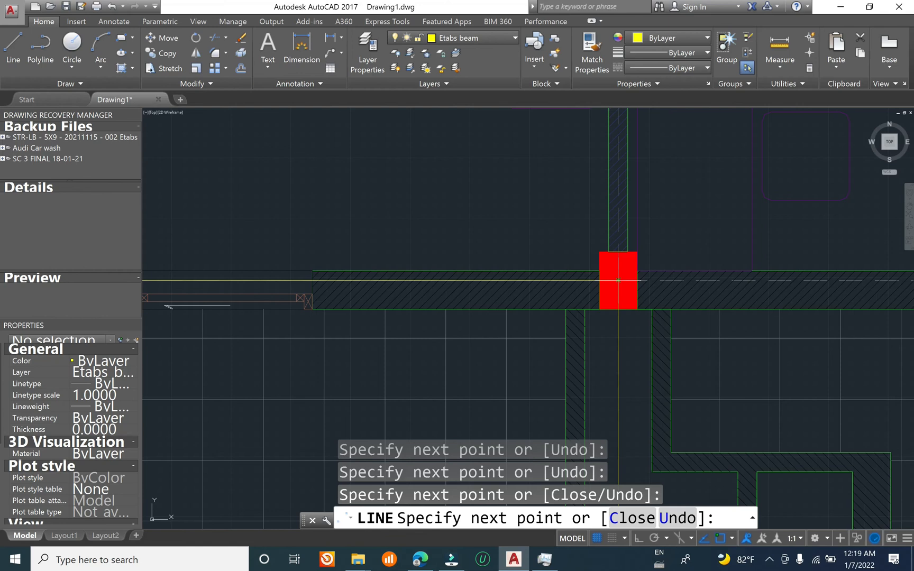
{"action": "left_click", "coordinate": [618, 284]}
{"action": "scroll", "coordinate": [409, 323], "scroll_direction": "down", "scroll_amount": 4}
{"action": "middle_click_drag", "start_coordinate": [849, 350], "coordinate": [680, 342]}
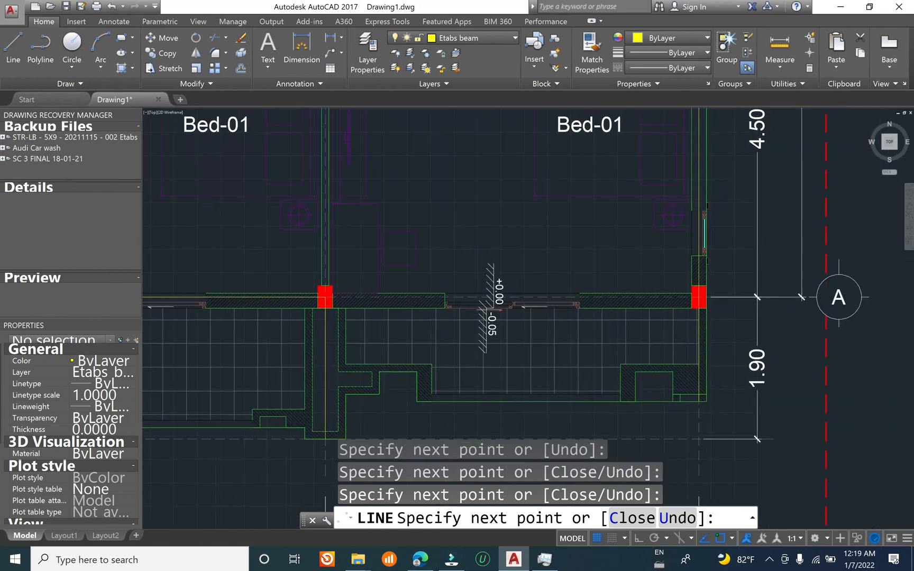
{"action": "scroll", "coordinate": [714, 306], "scroll_direction": "up", "scroll_amount": 8}
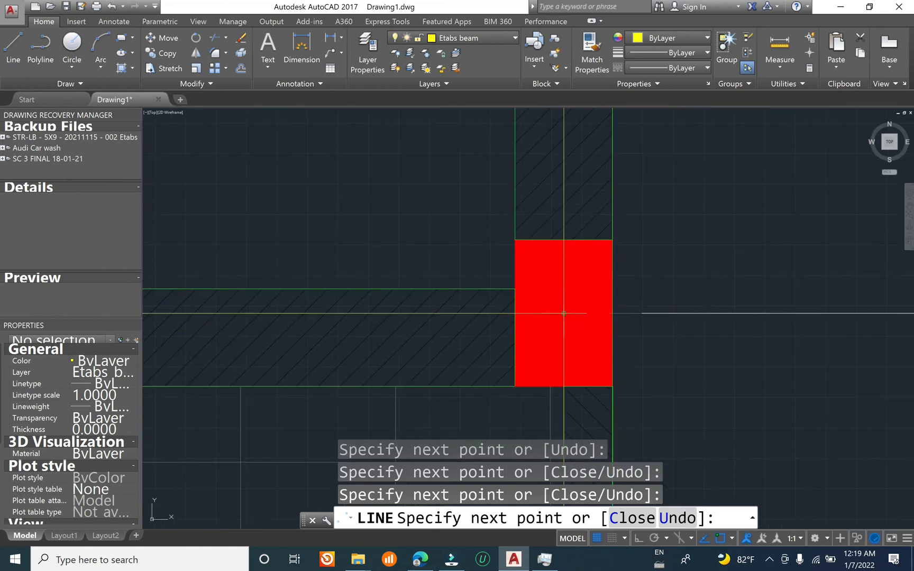
{"action": "left_click", "coordinate": [563, 314]}
{"action": "key", "text": "Escape"}
{"action": "scroll", "coordinate": [564, 313], "scroll_direction": "down", "scroll_amount": 10}
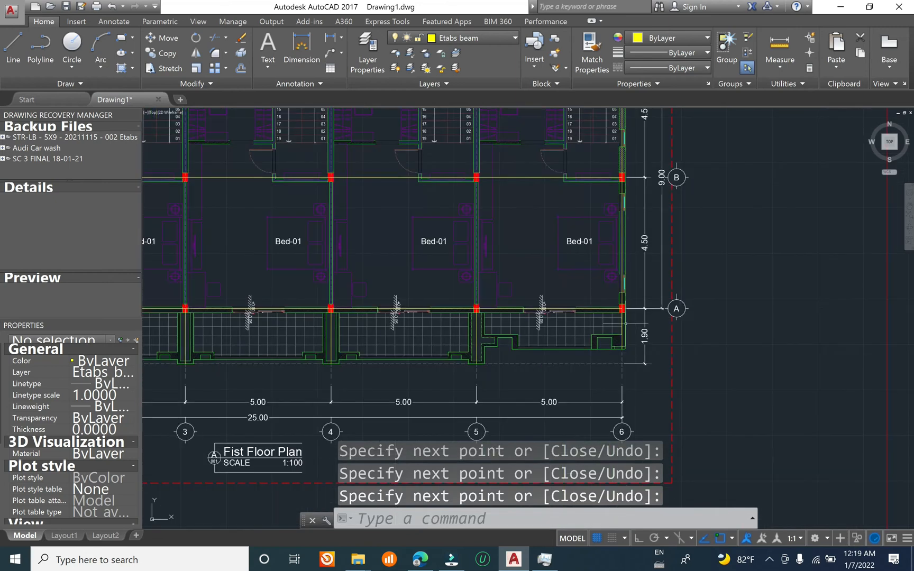
Step: Draw a beam segment from grid 1 along the first unit's rear bathroom wall to its corner centre, using Mid Between 2 Points
{"action": "middle_click_drag", "start_coordinate": [677, 235], "coordinate": [652, 448]}
{"action": "scroll", "coordinate": [201, 259], "scroll_direction": "up", "scroll_amount": 4}
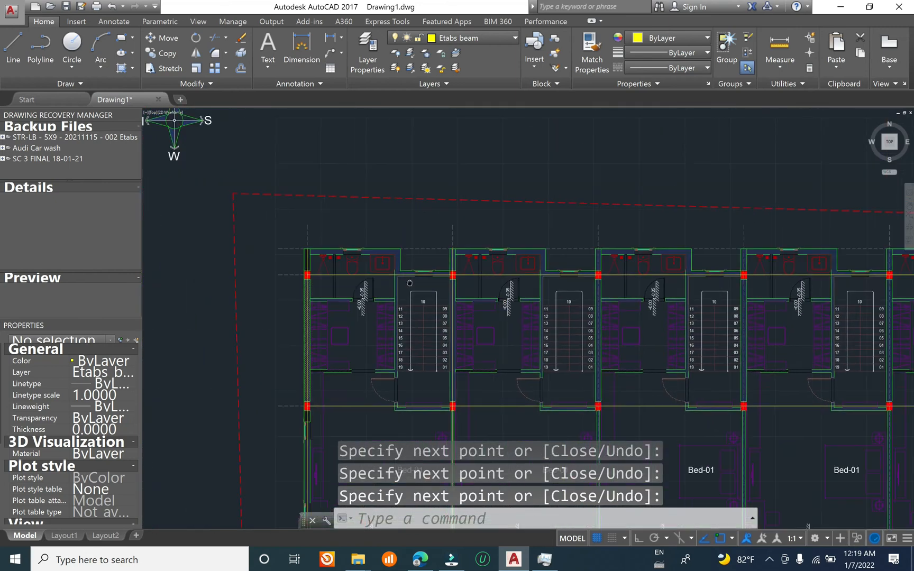
{"action": "scroll", "coordinate": [317, 255], "scroll_direction": "up", "scroll_amount": 3}
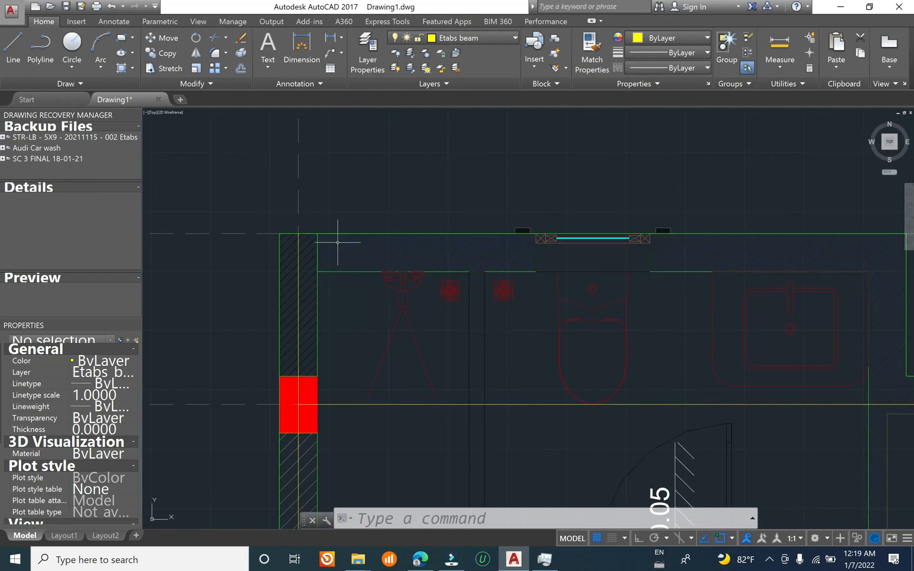
{"action": "type", "text": "l"}
{"action": "key", "text": "Return"}
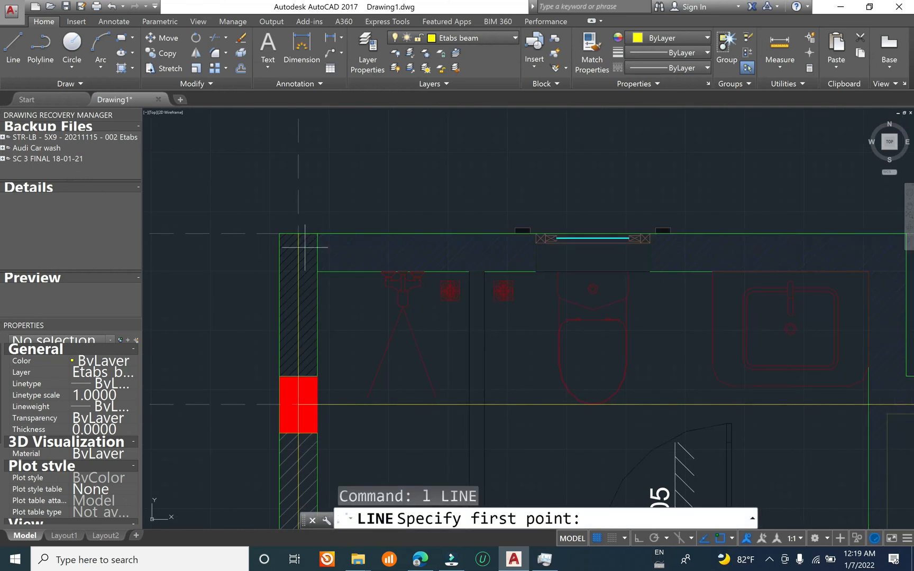
{"action": "left_click", "coordinate": [302, 253]}
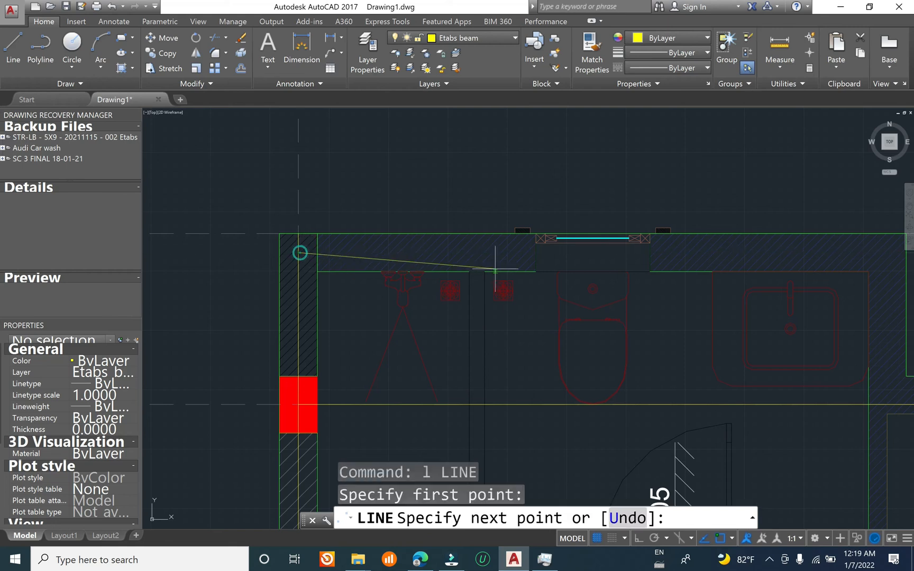
{"action": "middle_click_drag", "start_coordinate": [704, 267], "coordinate": [486, 246]}
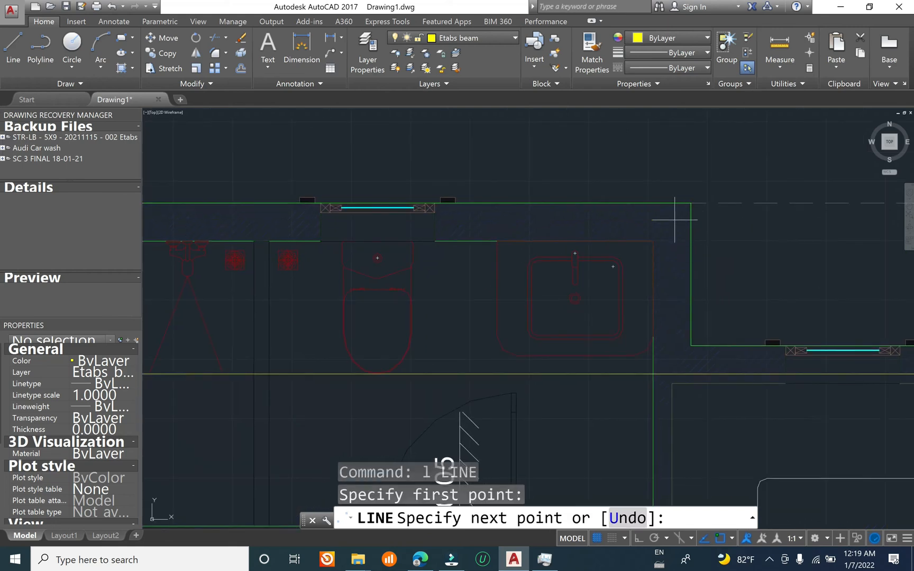
{"action": "scroll", "coordinate": [674, 220], "scroll_direction": "down", "scroll_amount": 2}
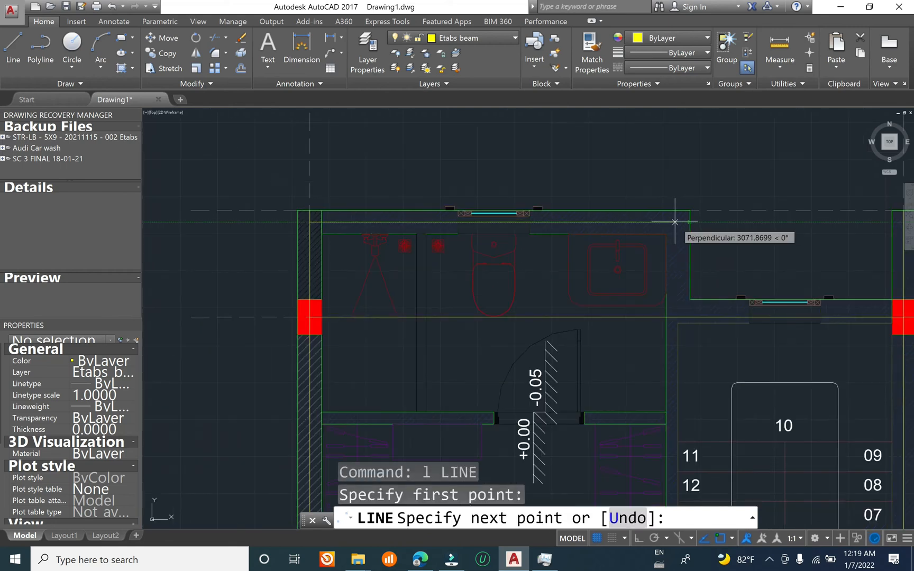
{"action": "right_click", "coordinate": [675, 221], "text": "shift"}
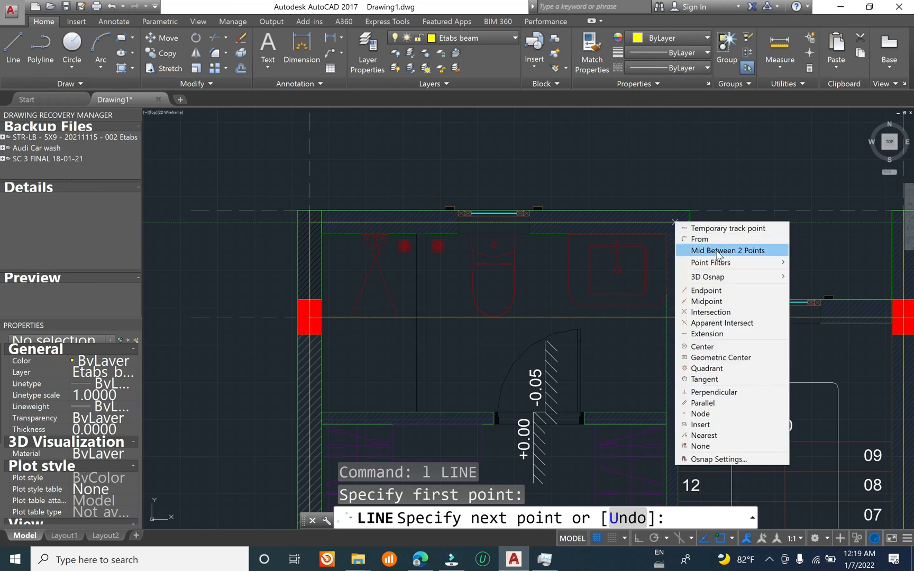
{"action": "left_click", "coordinate": [716, 251]}
{"action": "scroll", "coordinate": [677, 222], "scroll_direction": "up", "scroll_amount": 4}
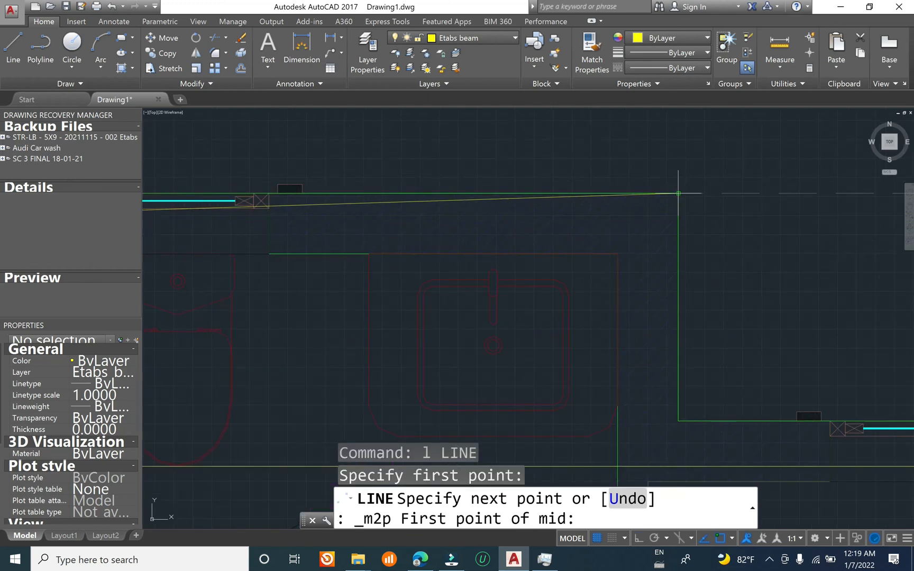
{"action": "left_click", "coordinate": [679, 194]}
{"action": "left_click", "coordinate": [623, 245]}
{"action": "scroll", "coordinate": [629, 230], "scroll_direction": "down", "scroll_amount": 3}
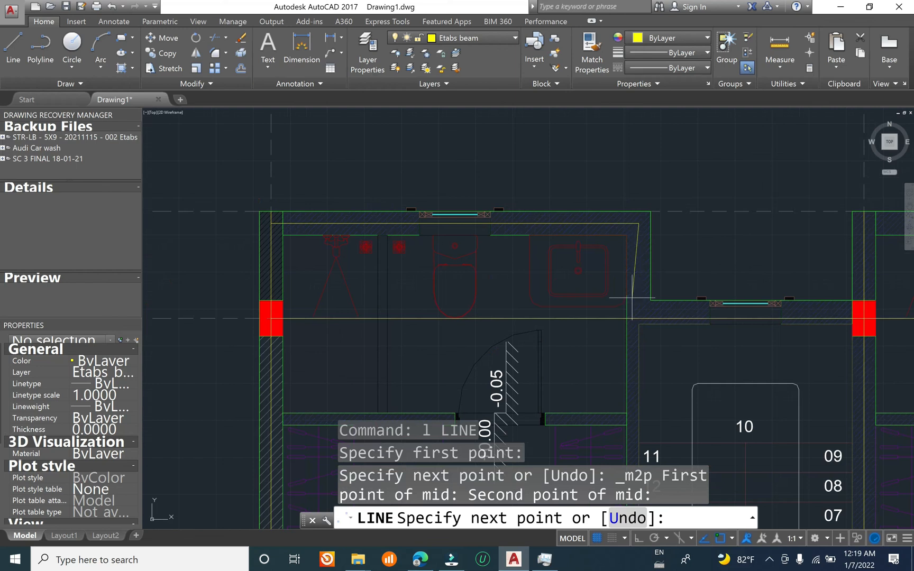
Step: Add a beam segment down the bathroom side wall to the centre of the stair wall junction, using Mid Between 2 Points
{"action": "scroll", "coordinate": [631, 298], "scroll_direction": "up", "scroll_amount": 3}
{"action": "right_click", "coordinate": [657, 267], "text": "shift"}
{"action": "left_click", "coordinate": [693, 290]}
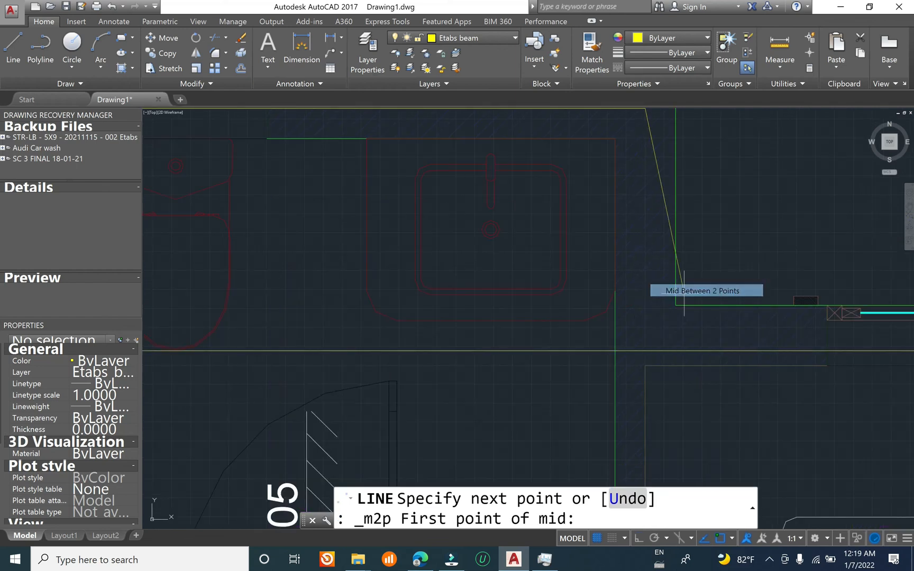
{"action": "left_click", "coordinate": [614, 351]}
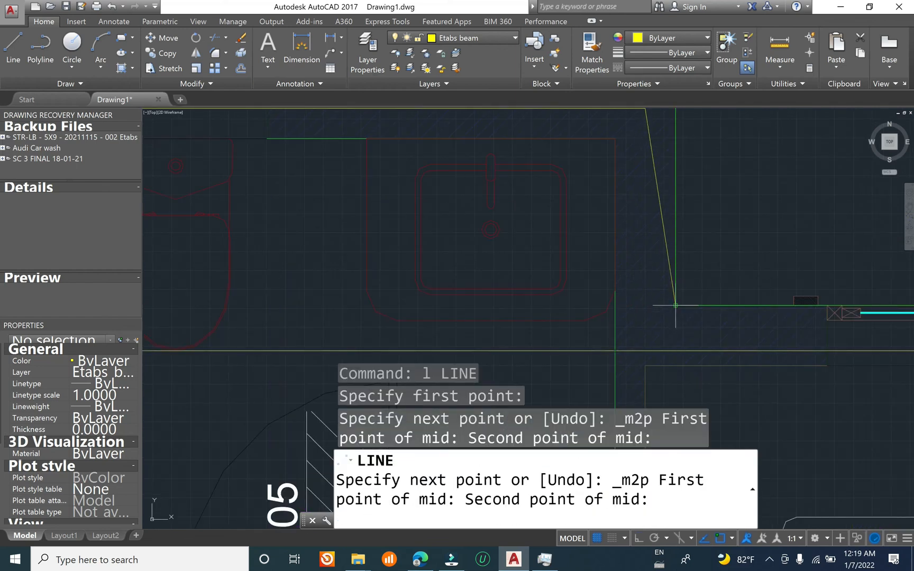
{"action": "left_click", "coordinate": [674, 305]}
Step: Extend the beam line along the rear stair wall to the beam line at the grid 2 column, and end the line
{"action": "scroll", "coordinate": [644, 319], "scroll_direction": "down", "scroll_amount": 3}
{"action": "scroll", "coordinate": [822, 324], "scroll_direction": "up", "scroll_amount": 3}
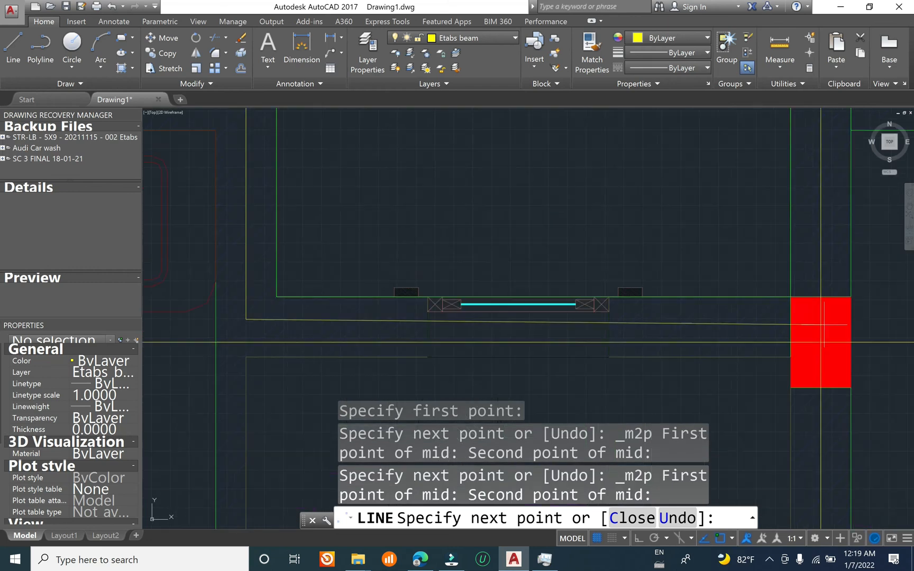
{"action": "middle_click_drag", "start_coordinate": [820, 323], "coordinate": [665, 317]}
{"action": "scroll", "coordinate": [652, 303], "scroll_direction": "down", "scroll_amount": 4}
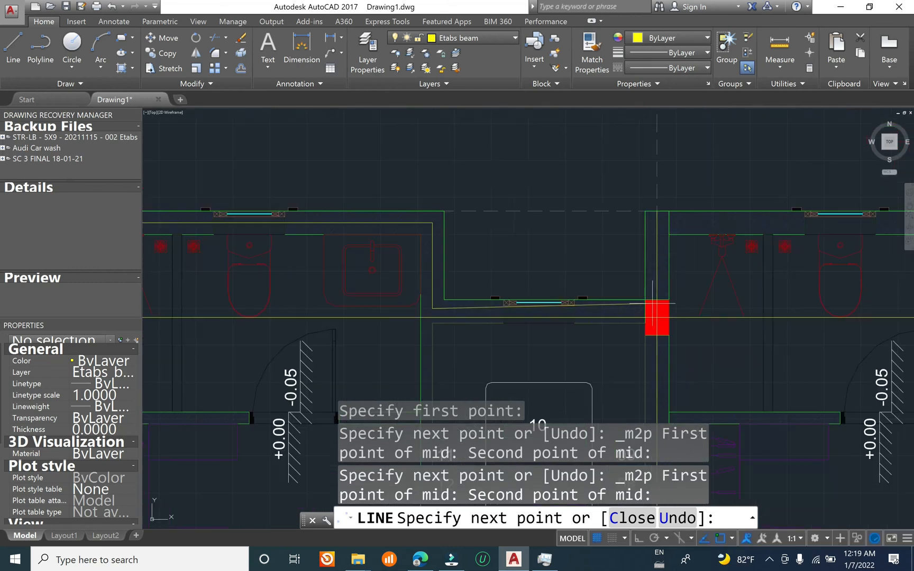
{"action": "scroll", "coordinate": [654, 302], "scroll_direction": "up", "scroll_amount": 4}
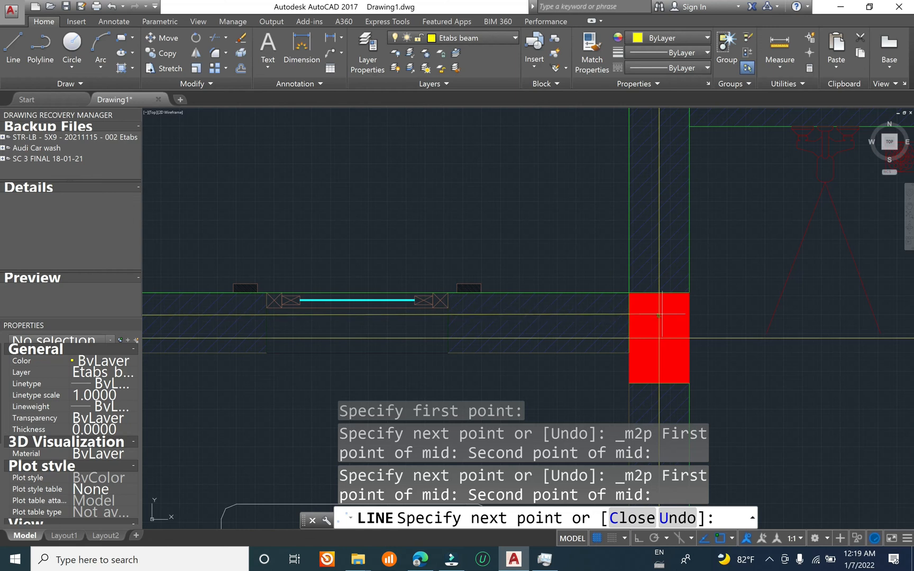
{"action": "left_click", "coordinate": [659, 315]}
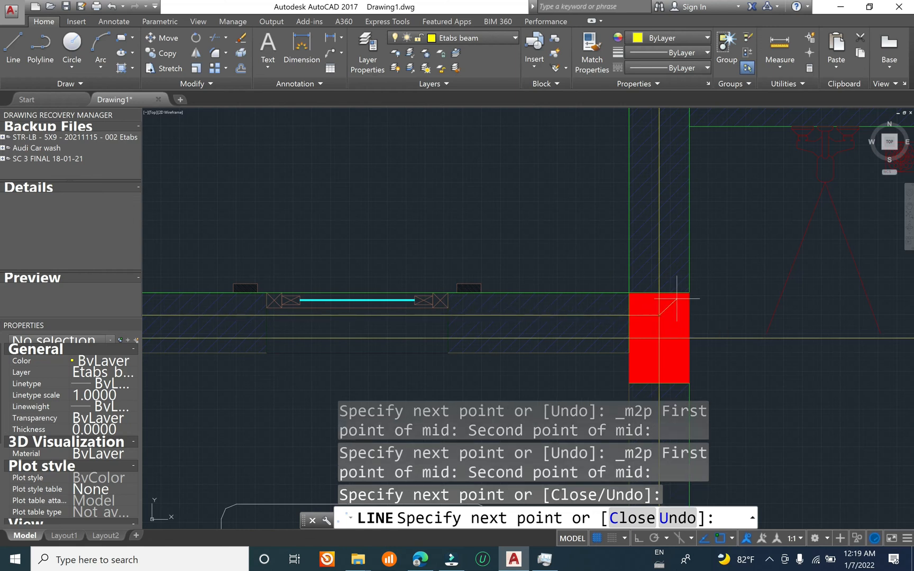
{"action": "right_click", "coordinate": [715, 277]}
{"action": "left_click", "coordinate": [739, 286]}
{"action": "scroll", "coordinate": [521, 294], "scroll_direction": "down", "scroll_amount": 2}
{"action": "middle_click_drag", "start_coordinate": [600, 244], "coordinate": [392, 261]}
{"action": "right_click", "coordinate": [482, 153]}
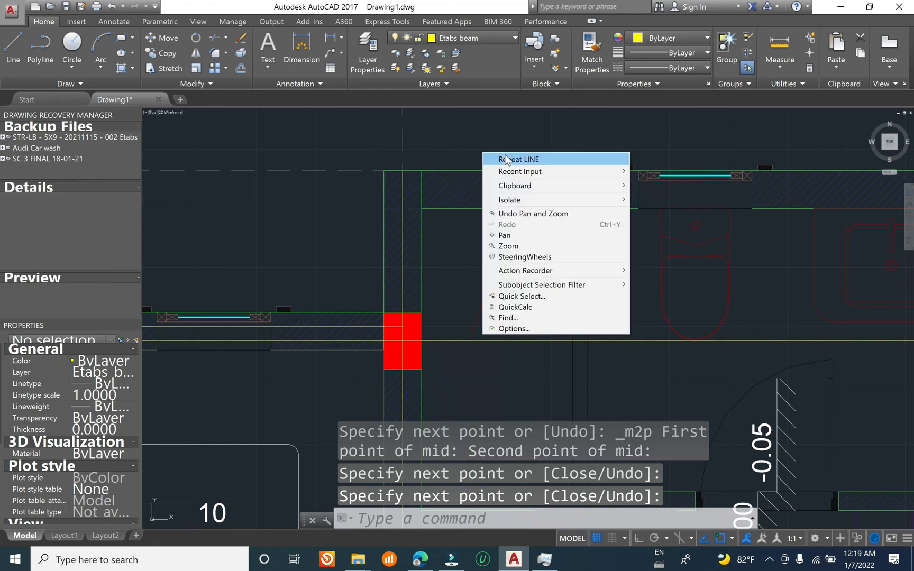
{"action": "left_click", "coordinate": [507, 159]}
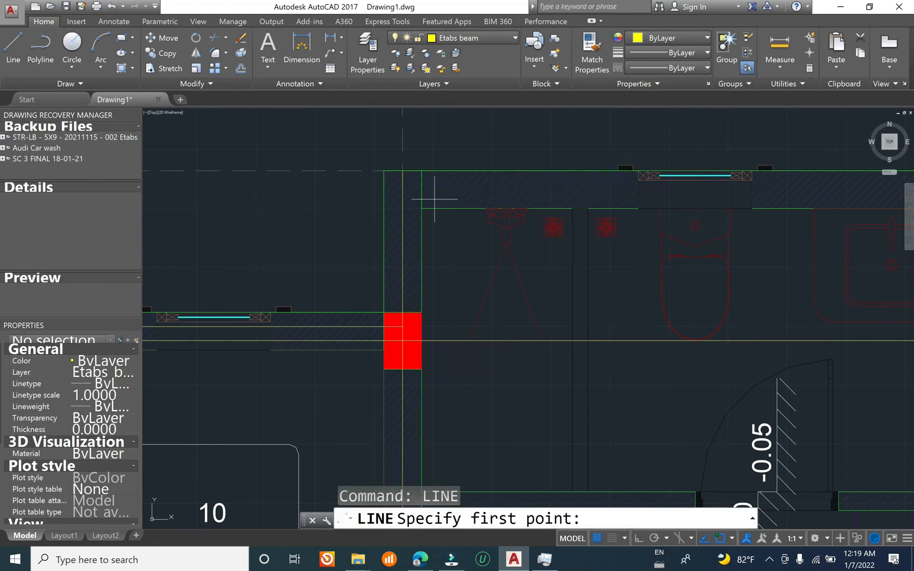
{"action": "left_click", "coordinate": [402, 191]}
{"action": "right_click", "coordinate": [408, 185]}
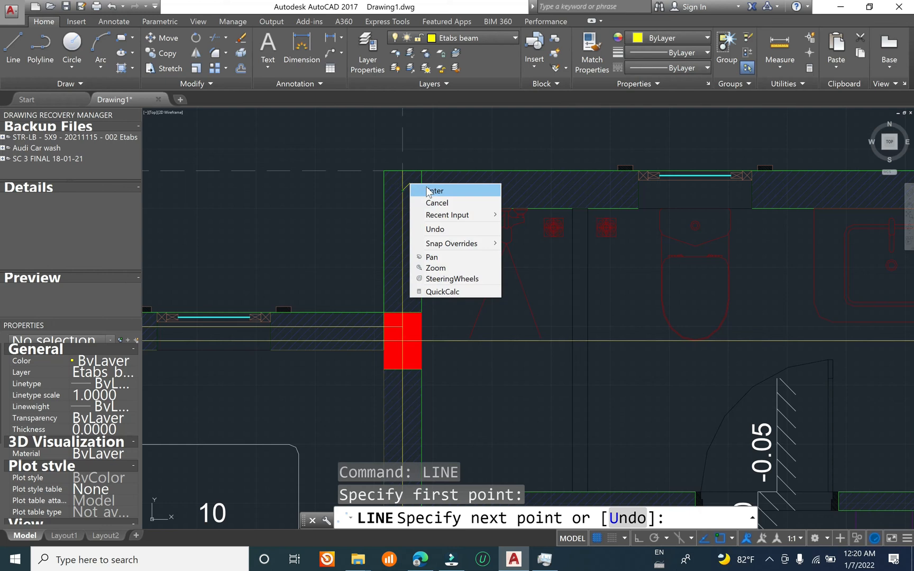
{"action": "left_click", "coordinate": [426, 187]}
Step: Start the second unit's rear beam line at the bathroom wall centre on grid 2, ending the segment with Mid Between 2 Points
{"action": "scroll", "coordinate": [427, 186], "scroll_direction": "up", "scroll_amount": 2}
{"action": "right_click", "coordinate": [445, 156]}
{"action": "left_click", "coordinate": [458, 164]}
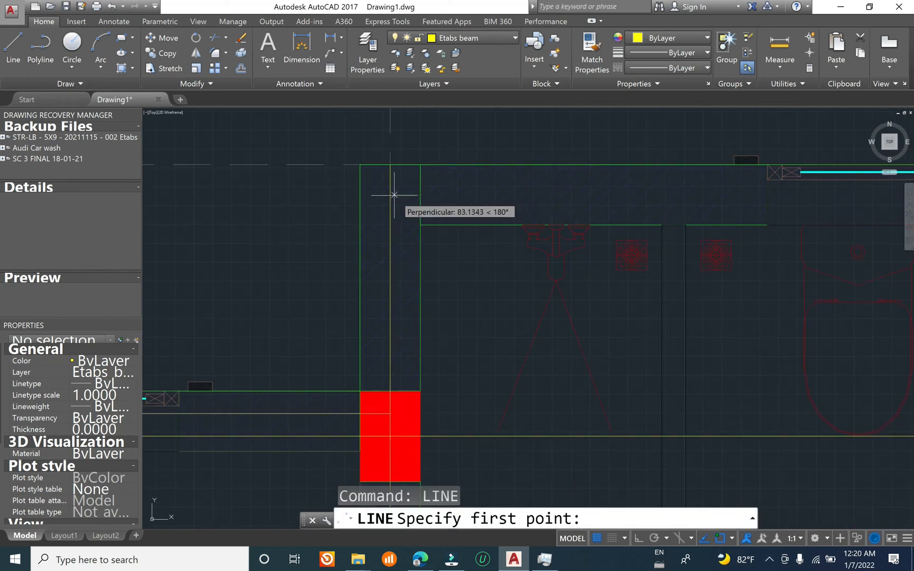
{"action": "left_click", "coordinate": [394, 194]}
{"action": "scroll", "coordinate": [394, 195], "scroll_direction": "down", "scroll_amount": 4}
{"action": "scroll", "coordinate": [548, 186], "scroll_direction": "up", "scroll_amount": 4}
{"action": "right_click", "coordinate": [541, 196], "text": "shift"}
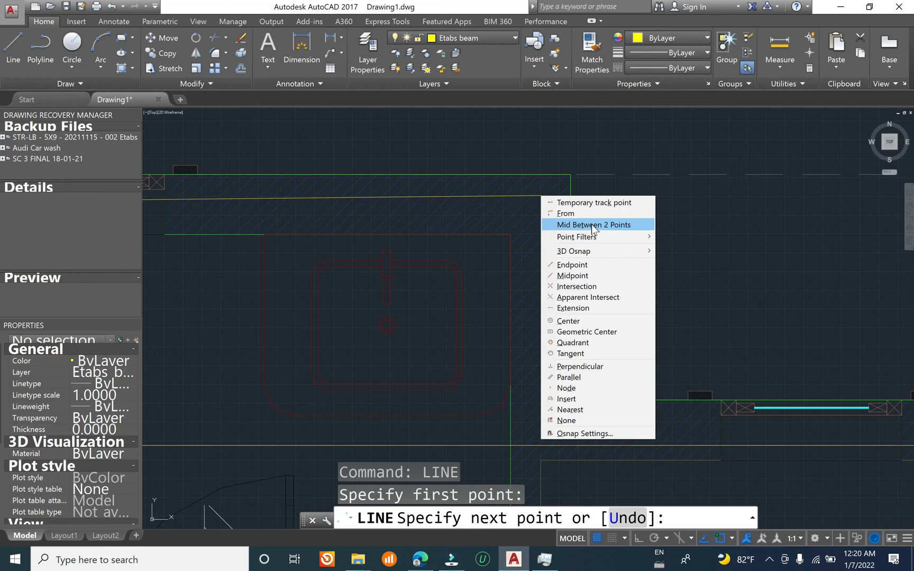
Step: Finish the second unit's rear bathroom beam segment at the centre of the wall corner, between its outer and inner corner points
{"action": "left_click", "coordinate": [592, 224]}
{"action": "left_click", "coordinate": [570, 174]}
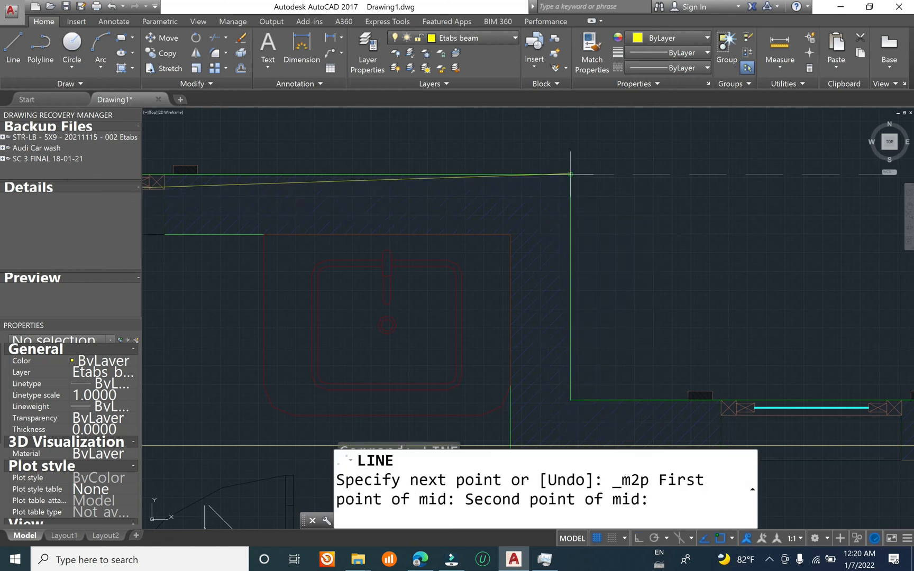
{"action": "left_click", "coordinate": [509, 233]}
Step: Add a beam segment down the second unit's bathroom side wall to the centre of the stair wall junction, using Mid Between 2 Points
{"action": "scroll", "coordinate": [482, 199], "scroll_direction": "down", "scroll_amount": 4}
{"action": "scroll", "coordinate": [503, 259], "scroll_direction": "up", "scroll_amount": 4}
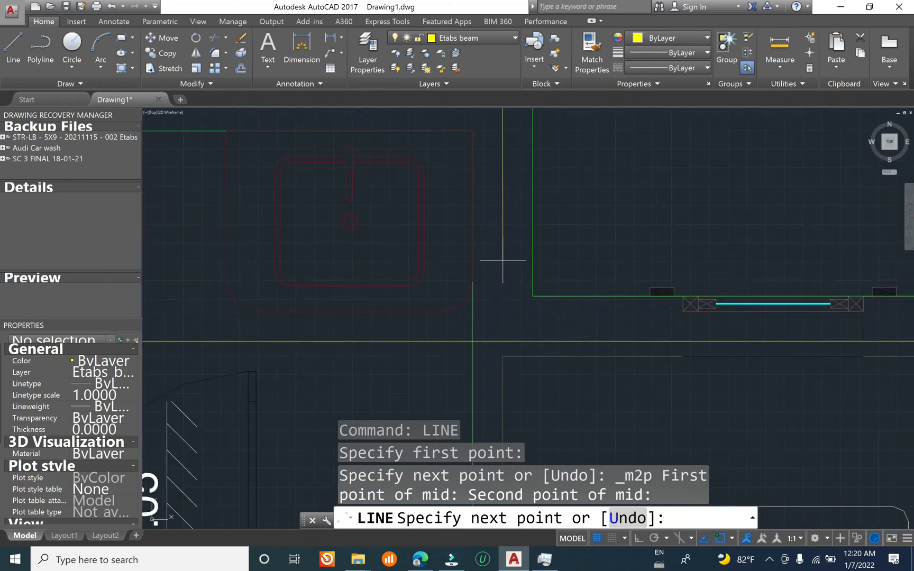
{"action": "right_click", "coordinate": [509, 243], "text": "shift"}
{"action": "left_click", "coordinate": [552, 271]}
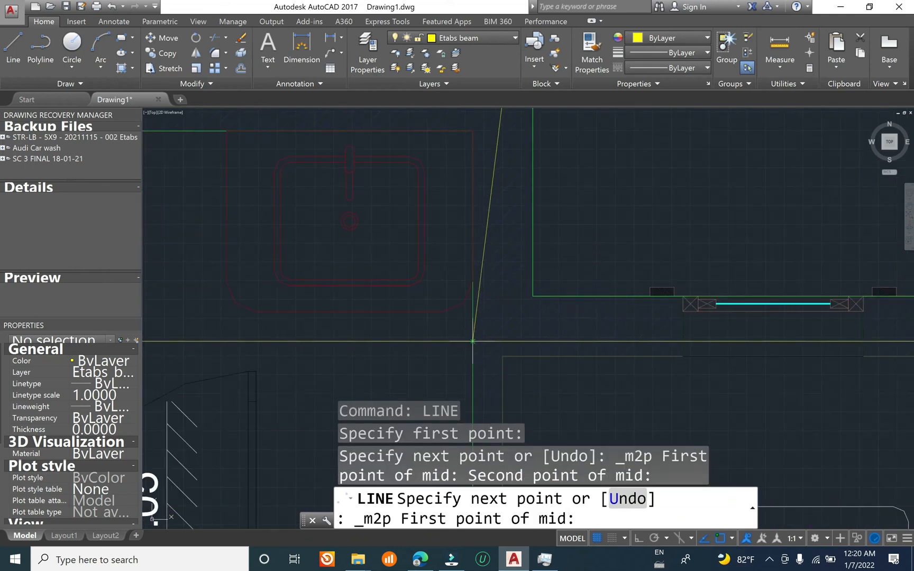
{"action": "left_click", "coordinate": [472, 341]}
{"action": "left_click", "coordinate": [532, 294]}
Step: Extend the beam line along the second unit's rear stair wall to the centreline of the grid 3 column, and end the line
{"action": "scroll", "coordinate": [532, 294], "scroll_direction": "down", "scroll_amount": 5}
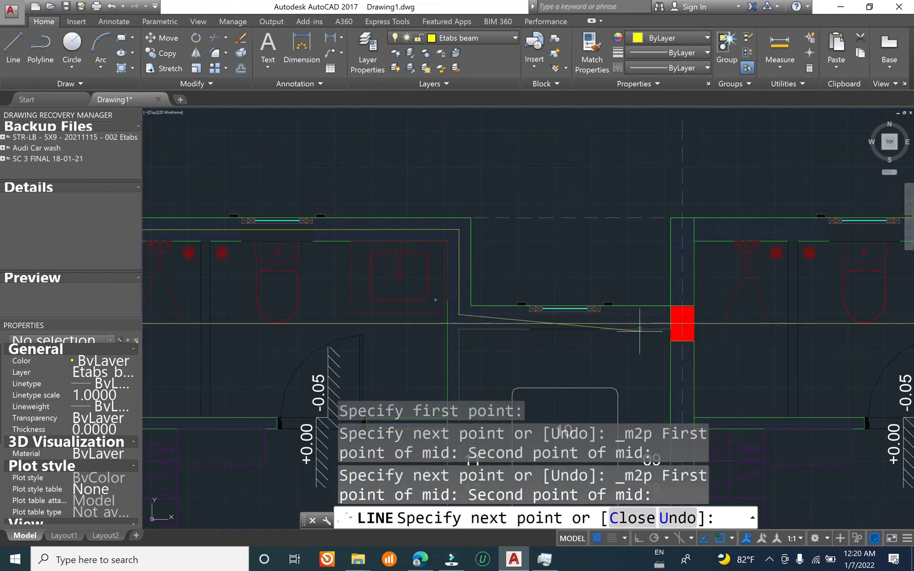
{"action": "scroll", "coordinate": [694, 312], "scroll_direction": "up", "scroll_amount": 5}
{"action": "left_click", "coordinate": [597, 303]}
{"action": "key", "text": "Return"}
{"action": "scroll", "coordinate": [587, 273], "scroll_direction": "down", "scroll_amount": 10}
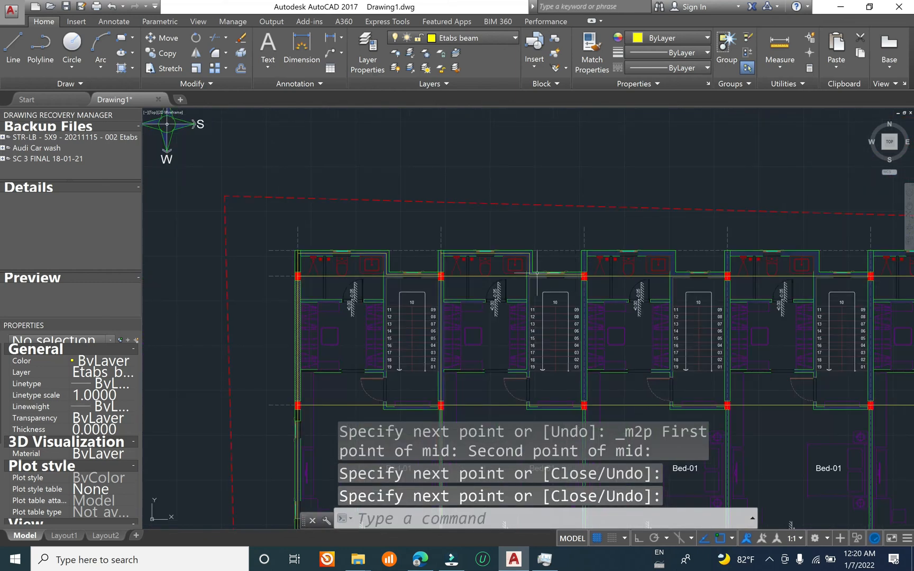
{"action": "scroll", "coordinate": [536, 273], "scroll_direction": "up", "scroll_amount": 8}
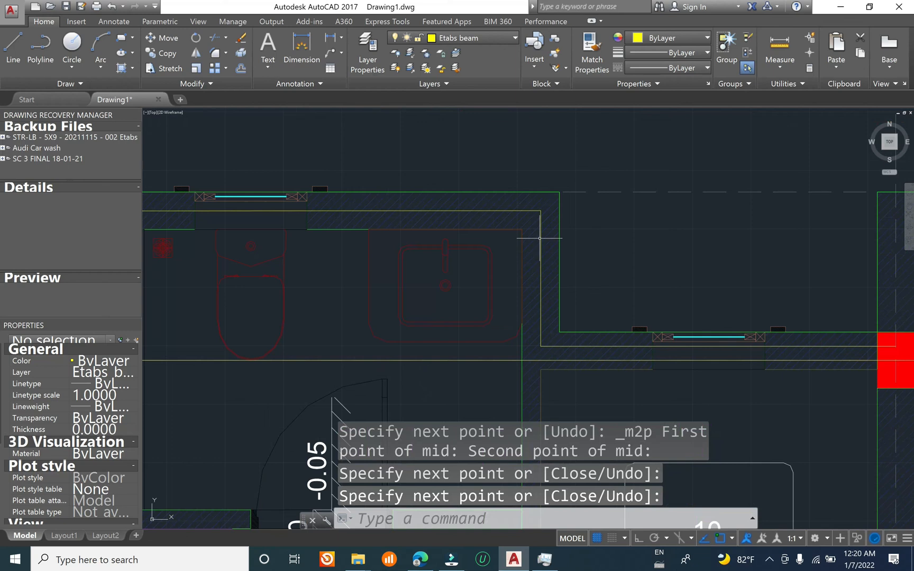
{"action": "left_click", "coordinate": [540, 239]}
{"action": "scroll", "coordinate": [545, 234], "scroll_direction": "up", "scroll_amount": 2}
{"action": "key", "text": "Escape"}
{"action": "key", "text": "Escape"}
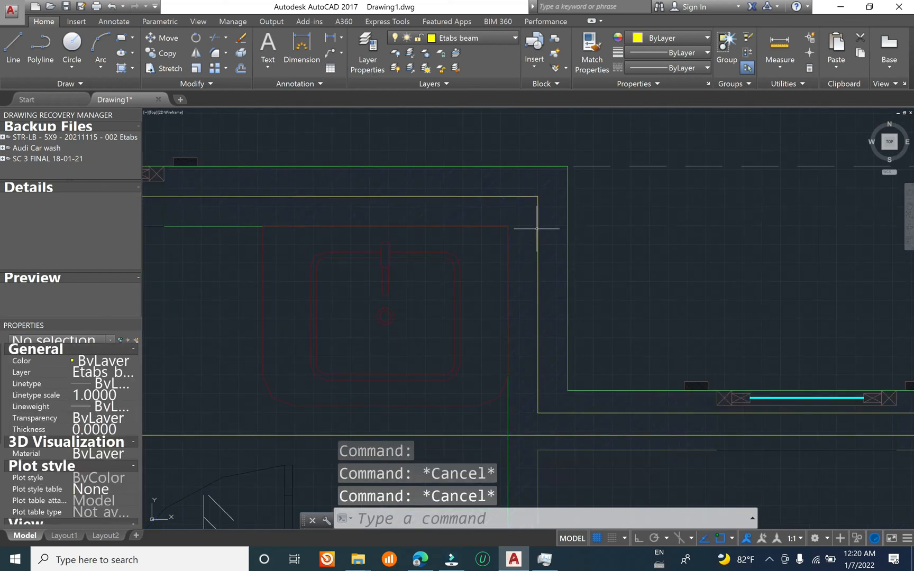
{"action": "left_click", "coordinate": [537, 229]}
{"action": "left_click", "coordinate": [528, 197]}
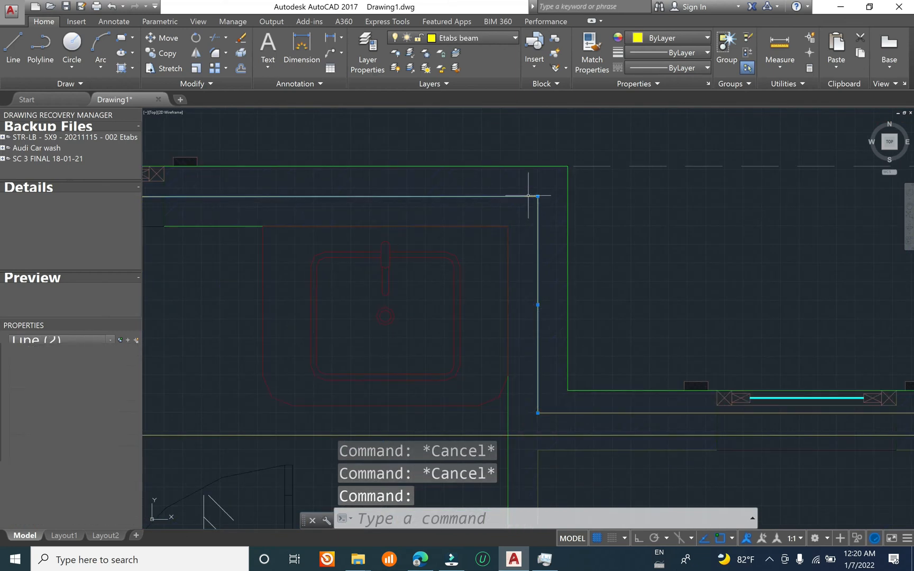
{"action": "scroll", "coordinate": [528, 197], "scroll_direction": "down", "scroll_amount": 4}
{"action": "scroll", "coordinate": [581, 296], "scroll_direction": "up", "scroll_amount": 4}
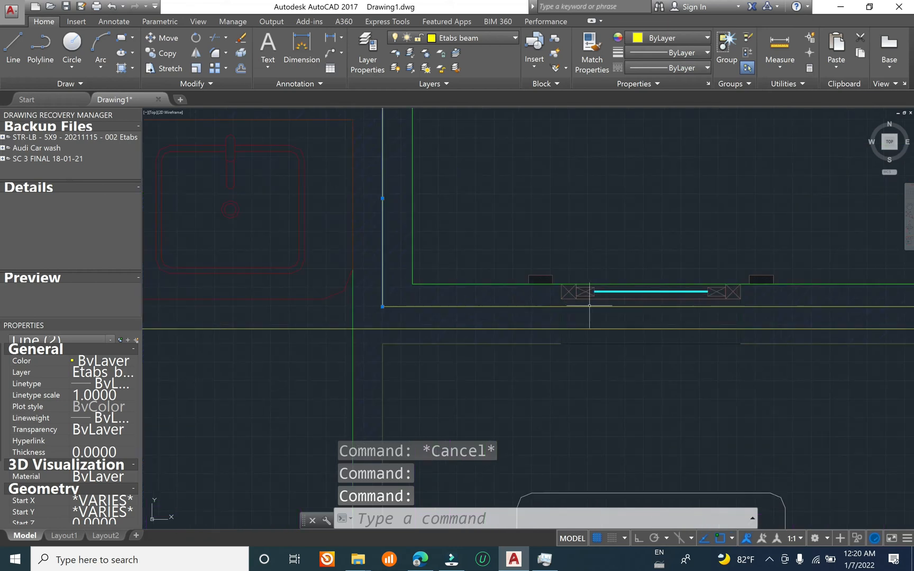
{"action": "left_click", "coordinate": [590, 307]}
{"action": "scroll", "coordinate": [584, 296], "scroll_direction": "down", "scroll_amount": 2}
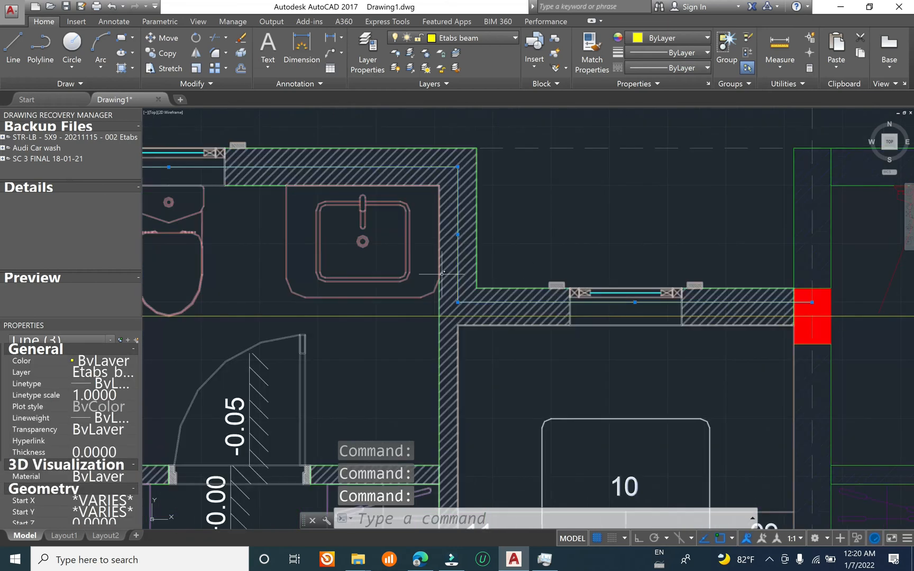
{"action": "scroll", "coordinate": [501, 276], "scroll_direction": "down", "scroll_amount": 2}
{"action": "scroll", "coordinate": [511, 253], "scroll_direction": "down", "scroll_amount": 2}
{"action": "type", "text": "c"}
{"action": "key", "text": "Return"}
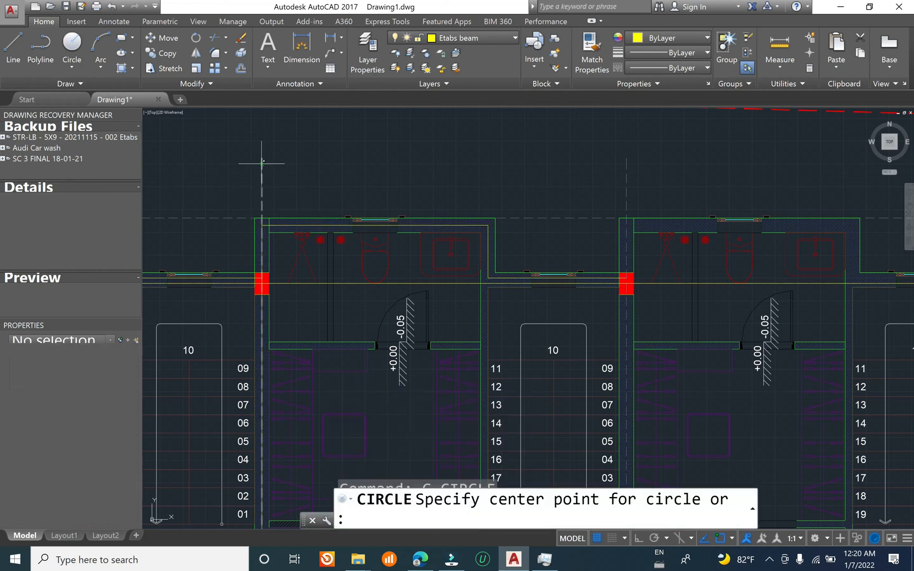
{"action": "left_click", "coordinate": [262, 157]}
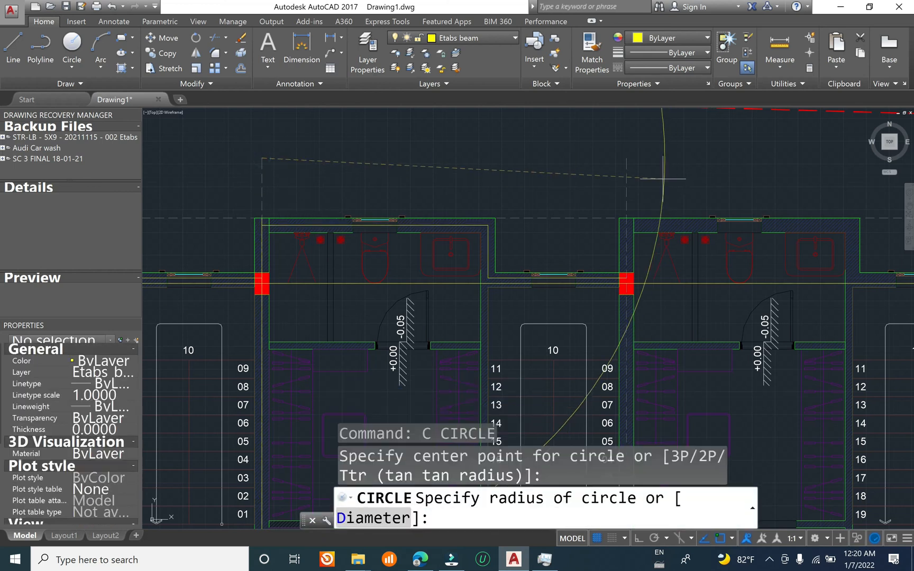
{"action": "key", "text": "Escape"}
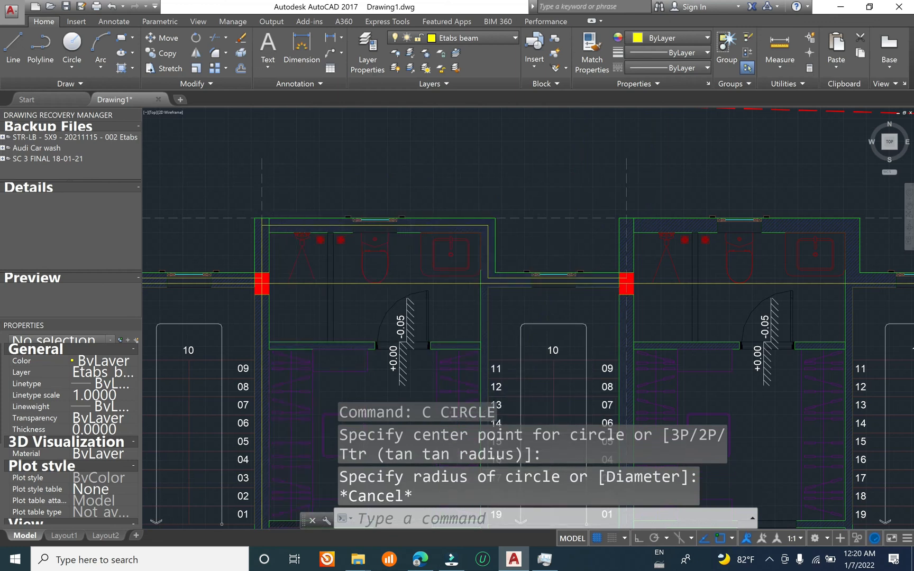
Step: Copy the second unit's three rear beam lines to the third unit, using the ends of grid lines 2 and 3 as base and target
{"action": "scroll", "coordinate": [262, 217], "scroll_direction": "up", "scroll_amount": 5}
{"action": "left_click", "coordinate": [307, 241]}
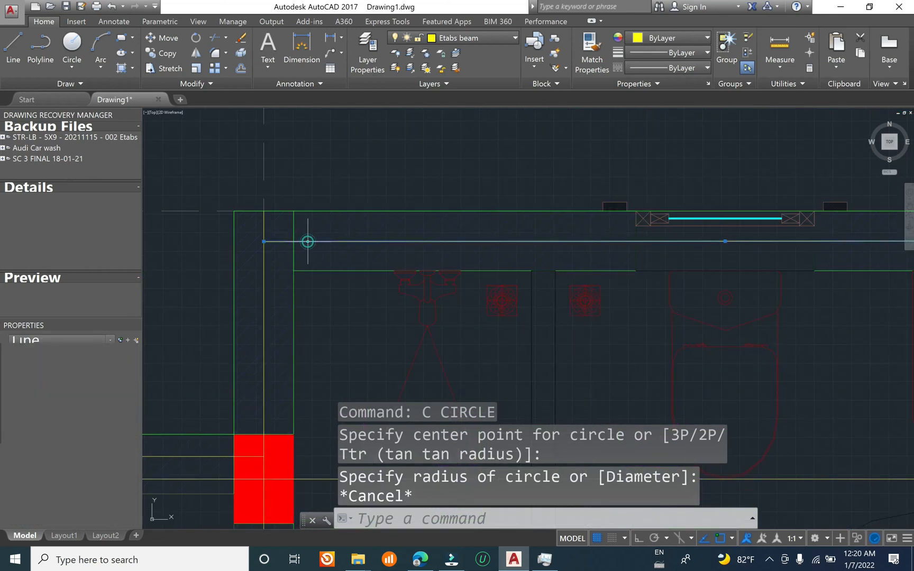
{"action": "scroll", "coordinate": [306, 240], "scroll_direction": "down", "scroll_amount": 2}
{"action": "middle_click_drag", "start_coordinate": [869, 362], "coordinate": [451, 305]}
{"action": "scroll", "coordinate": [463, 306], "scroll_direction": "up", "scroll_amount": 4}
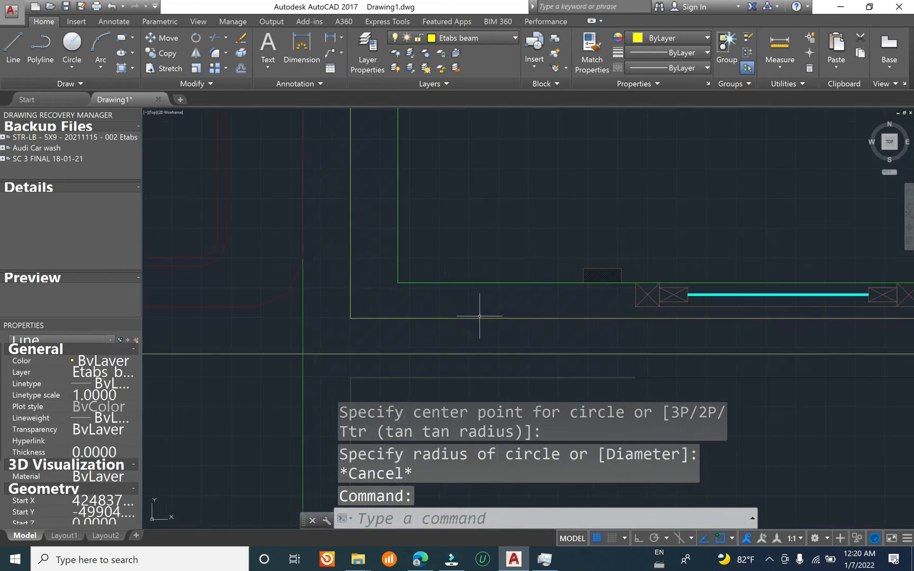
{"action": "left_click", "coordinate": [661, 311]}
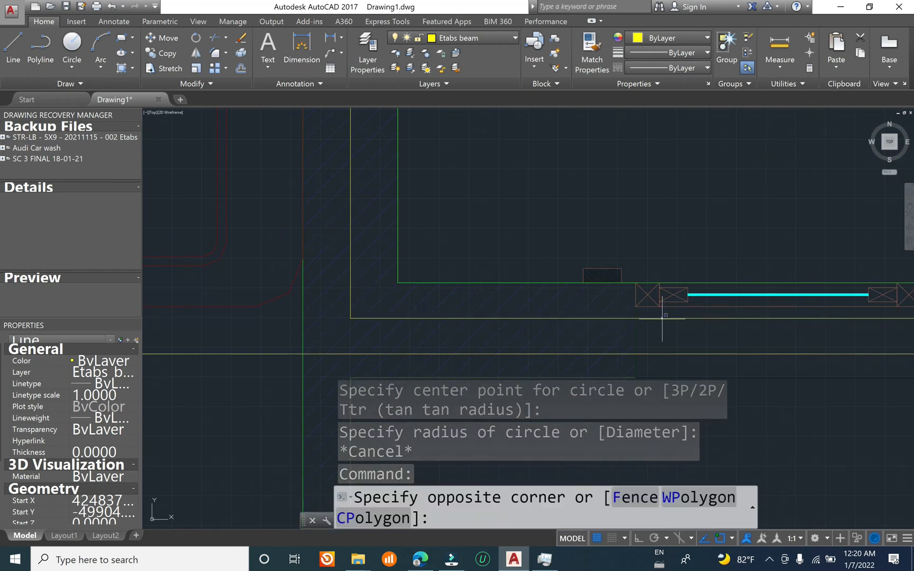
{"action": "left_click", "coordinate": [662, 324]}
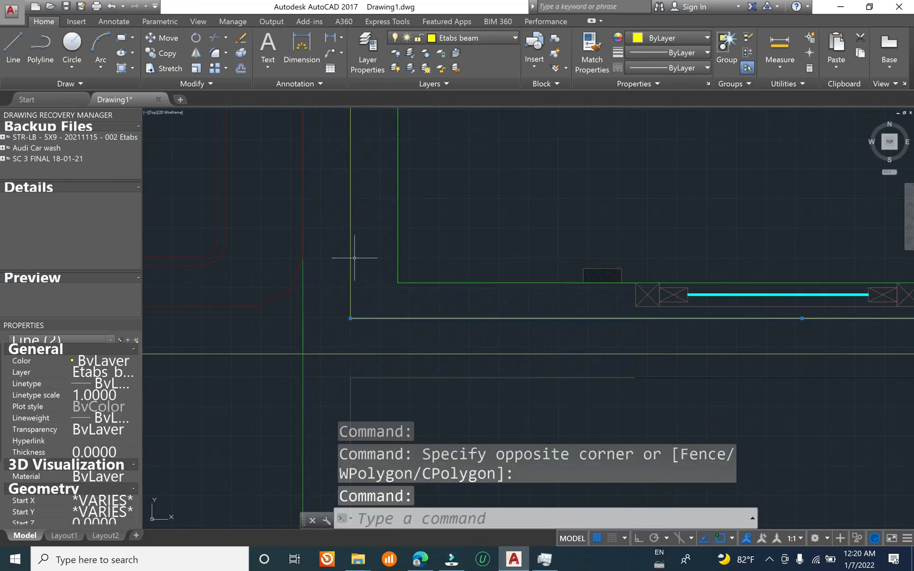
{"action": "left_click", "coordinate": [350, 256]}
{"action": "scroll", "coordinate": [305, 291], "scroll_direction": "down", "scroll_amount": 2}
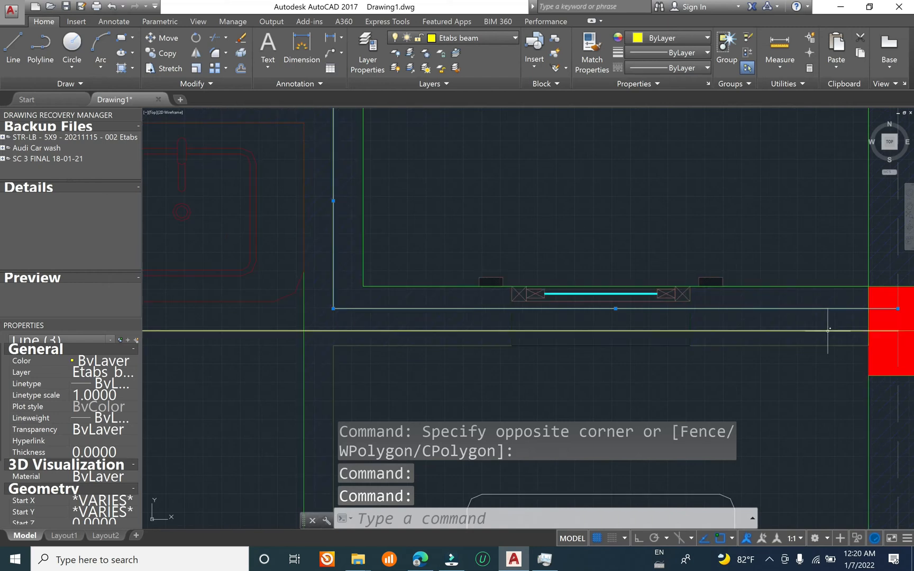
{"action": "middle_click_drag", "start_coordinate": [826, 328], "coordinate": [611, 328]}
{"action": "scroll", "coordinate": [468, 304], "scroll_direction": "down", "scroll_amount": 8}
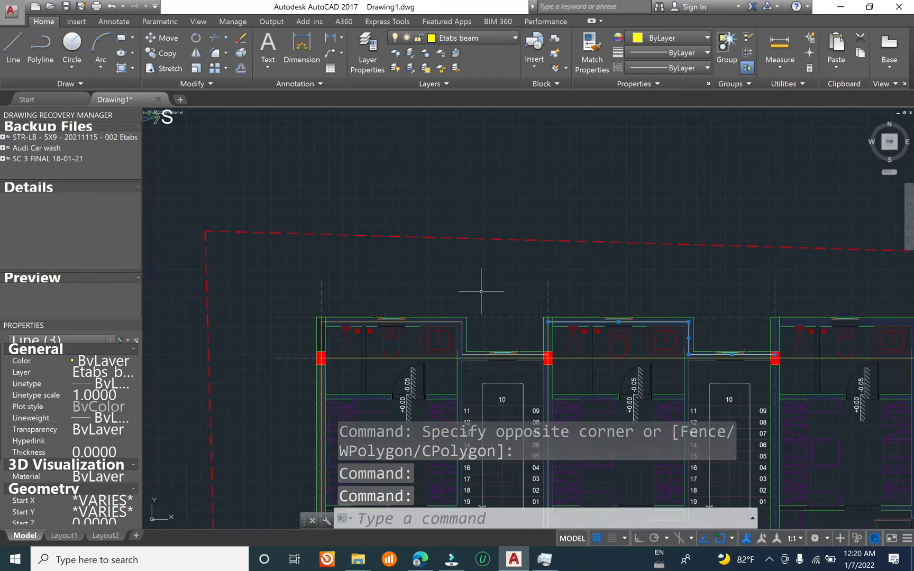
{"action": "type", "text": "co"}
{"action": "key", "text": "Return"}
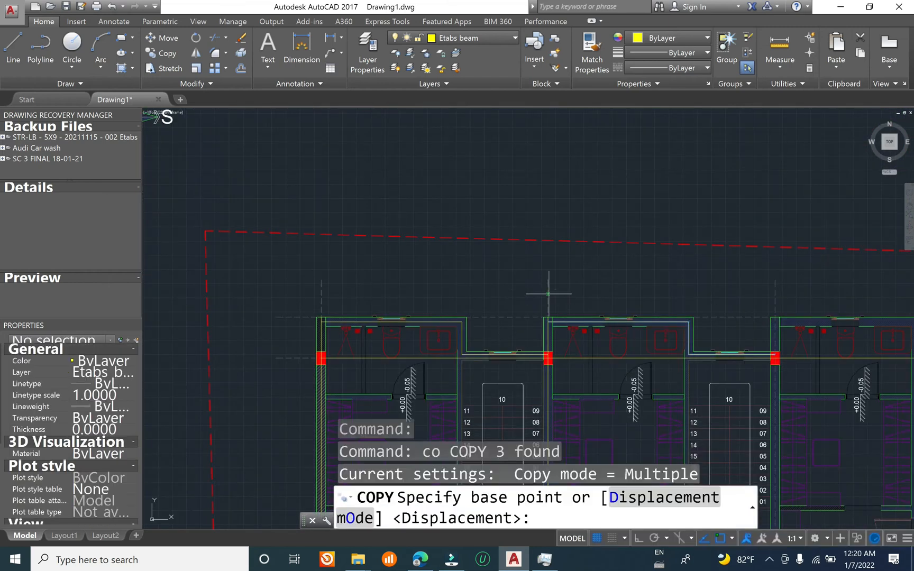
{"action": "left_click", "coordinate": [547, 279]}
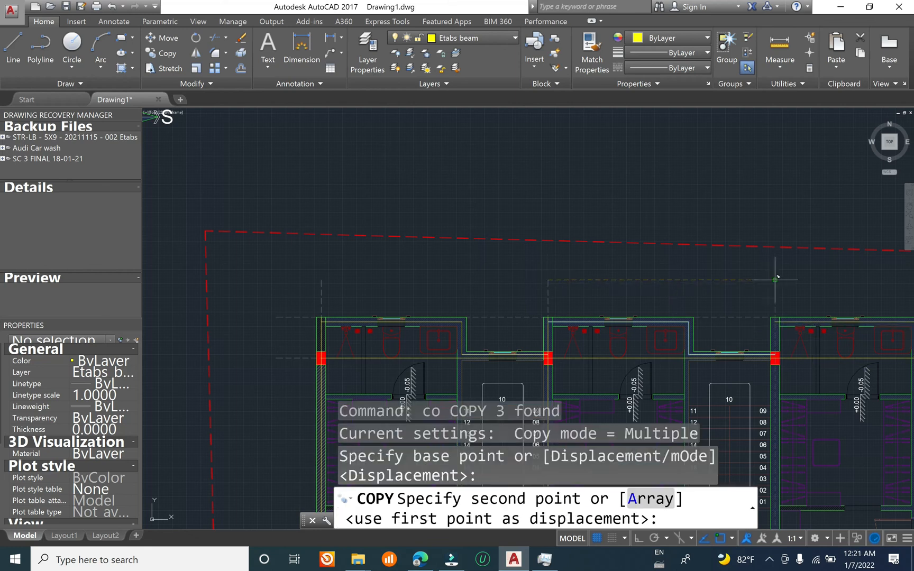
{"action": "left_click", "coordinate": [775, 279]}
Step: Place further copies of the three rear beam lines in the fourth and fifth units at their grid line ends, and end the Copy command
{"action": "mouse_move", "coordinate": [509, 275]}
{"action": "middle_mouse_down"}
{"action": "mouse_move", "coordinate": [451, 218]}
{"action": "mouse_move", "coordinate": [341, 196]}
{"action": "middle_mouse_up"}
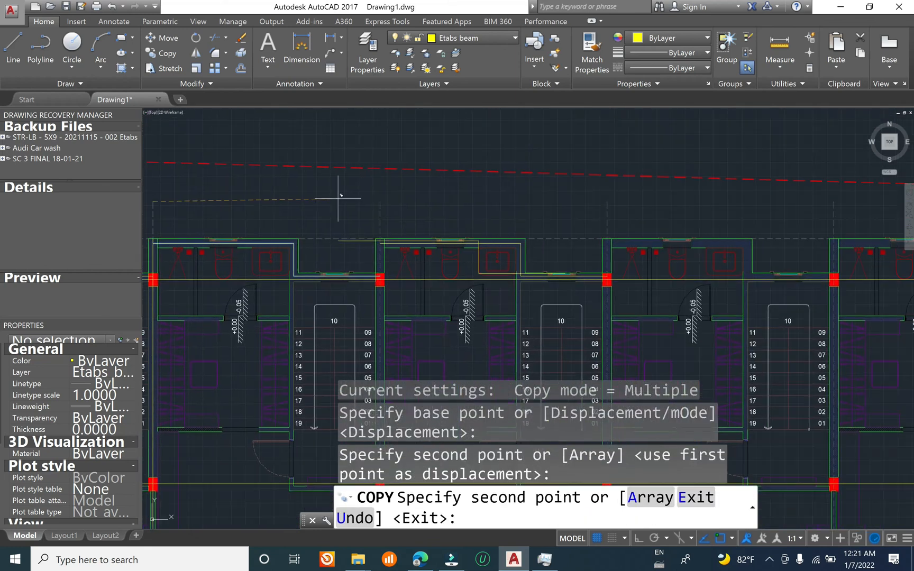
{"action": "left_click", "coordinate": [607, 202]}
{"action": "middle_click_drag", "start_coordinate": [681, 212], "coordinate": [310, 189]}
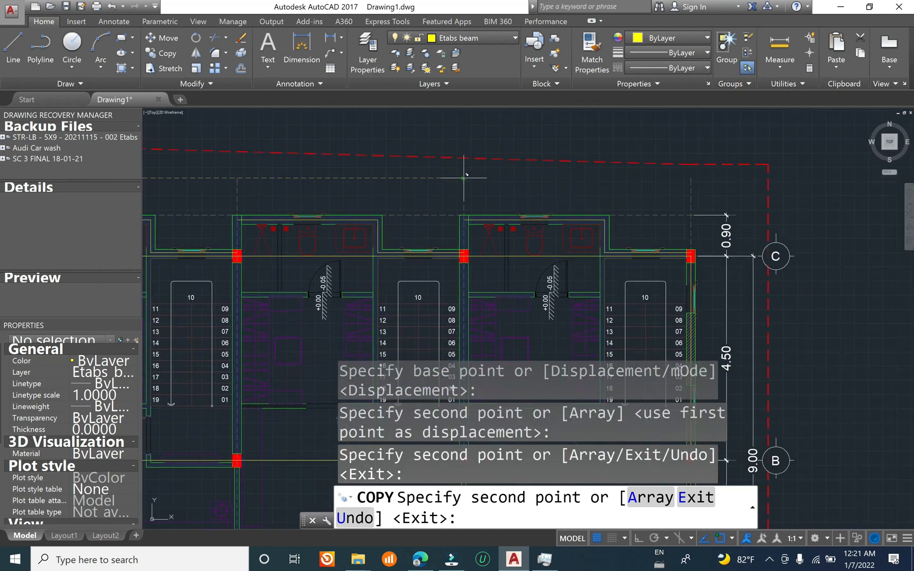
{"action": "scroll", "coordinate": [653, 241], "scroll_direction": "up", "scroll_amount": 5}
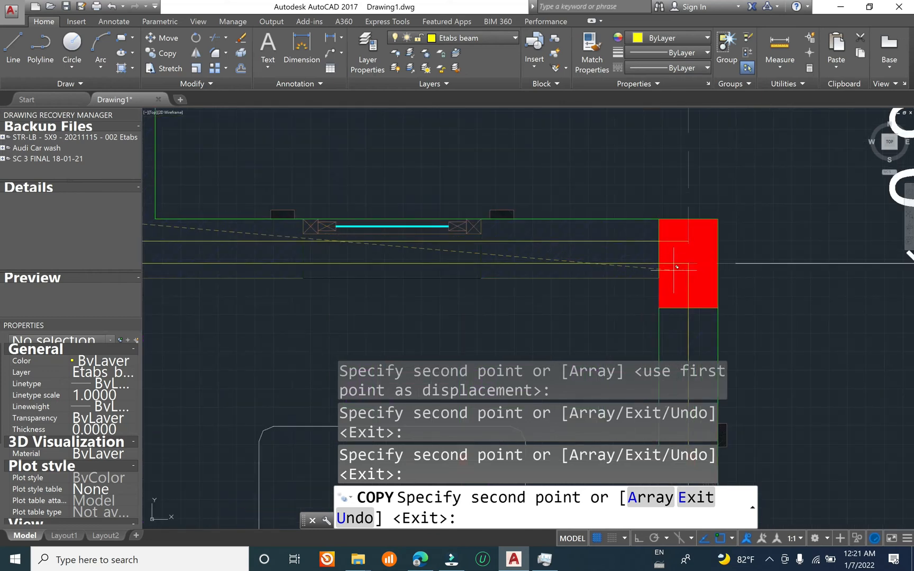
{"action": "middle_click_drag", "start_coordinate": [676, 267], "coordinate": [523, 252]}
{"action": "scroll", "coordinate": [745, 290], "scroll_direction": "down", "scroll_amount": 3}
{"action": "key", "text": "Escape"}
{"action": "key", "text": "Escape"}
{"action": "key", "text": "Escape"}
Step: Check the copied rear beam lines and the beam layout across the first floor plan, including the last unit's column on grid C
{"action": "mouse_move", "coordinate": [452, 258]}
{"action": "middle_mouse_down"}
{"action": "mouse_move", "coordinate": [704, 252]}
{"action": "mouse_move", "coordinate": [800, 344]}
{"action": "mouse_move", "coordinate": [798, 328]}
{"action": "middle_mouse_up"}
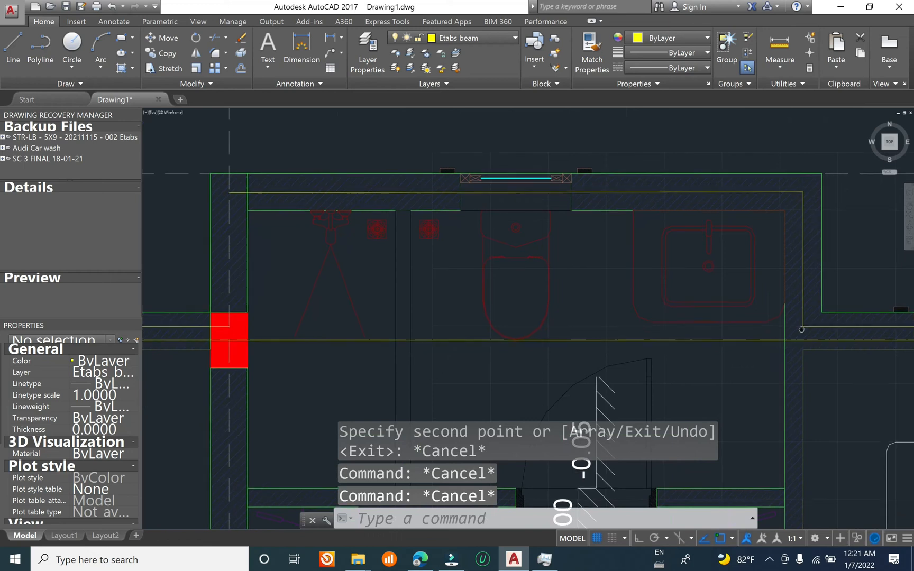
{"action": "scroll", "coordinate": [661, 231], "scroll_direction": "down", "scroll_amount": 4}
{"action": "middle_click_drag", "start_coordinate": [698, 287], "coordinate": [772, 214]}
{"action": "scroll", "coordinate": [613, 254], "scroll_direction": "down", "scroll_amount": 2}
{"action": "middle_click_drag", "start_coordinate": [457, 285], "coordinate": [653, 112]}
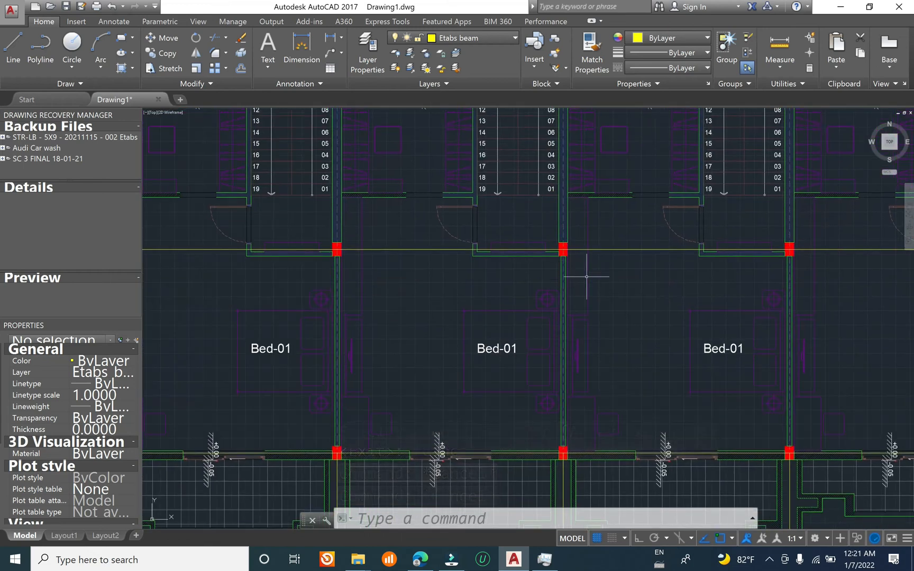
{"action": "scroll", "coordinate": [635, 276], "scroll_direction": "down", "scroll_amount": 7}
{"action": "scroll", "coordinate": [415, 381], "scroll_direction": "up", "scroll_amount": 8}
{"action": "scroll", "coordinate": [608, 350], "scroll_direction": "down", "scroll_amount": 6}
{"action": "scroll", "coordinate": [591, 347], "scroll_direction": "up", "scroll_amount": 5}
{"action": "scroll", "coordinate": [523, 341], "scroll_direction": "down", "scroll_amount": 5}
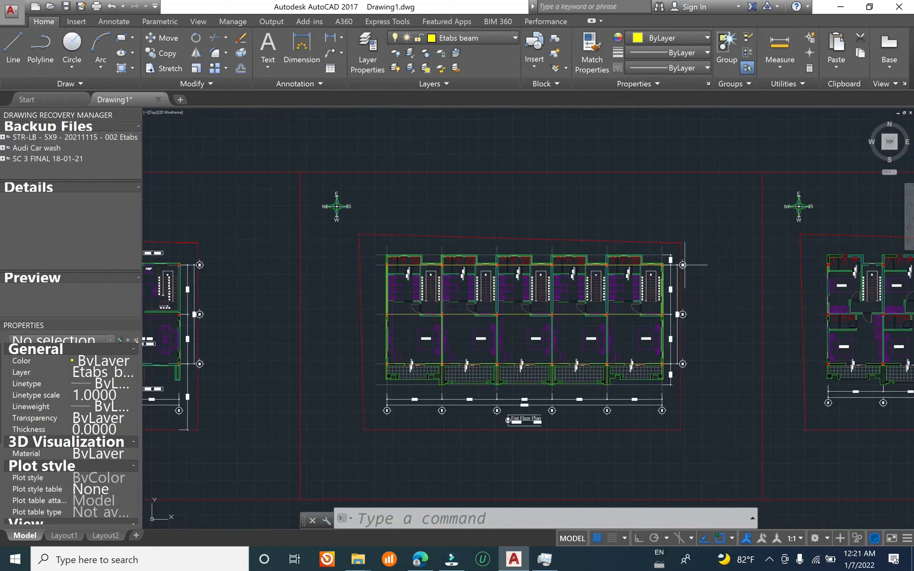
{"action": "scroll", "coordinate": [682, 264], "scroll_direction": "up", "scroll_amount": 10}
{"action": "scroll", "coordinate": [698, 377], "scroll_direction": "down", "scroll_amount": 1}
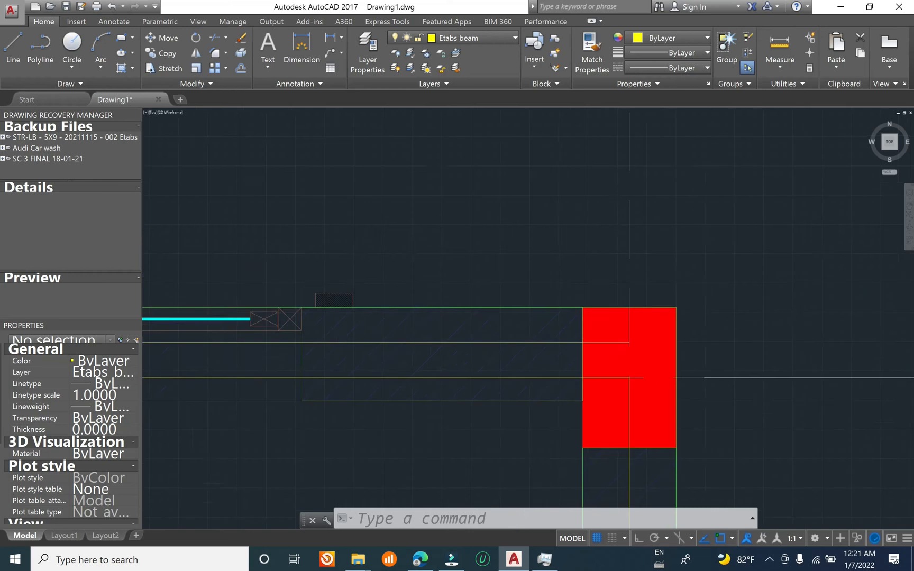
Step: Erase the beam line running along the last unit's rear stair wall just behind the grid C beam line
{"action": "scroll", "coordinate": [707, 363], "scroll_direction": "down", "scroll_amount": 3}
{"action": "middle_click_drag", "start_coordinate": [337, 348], "coordinate": [438, 320]}
{"action": "scroll", "coordinate": [439, 321], "scroll_direction": "up", "scroll_amount": 3}
{"action": "key", "text": "Escape"}
{"action": "key", "text": "Escape"}
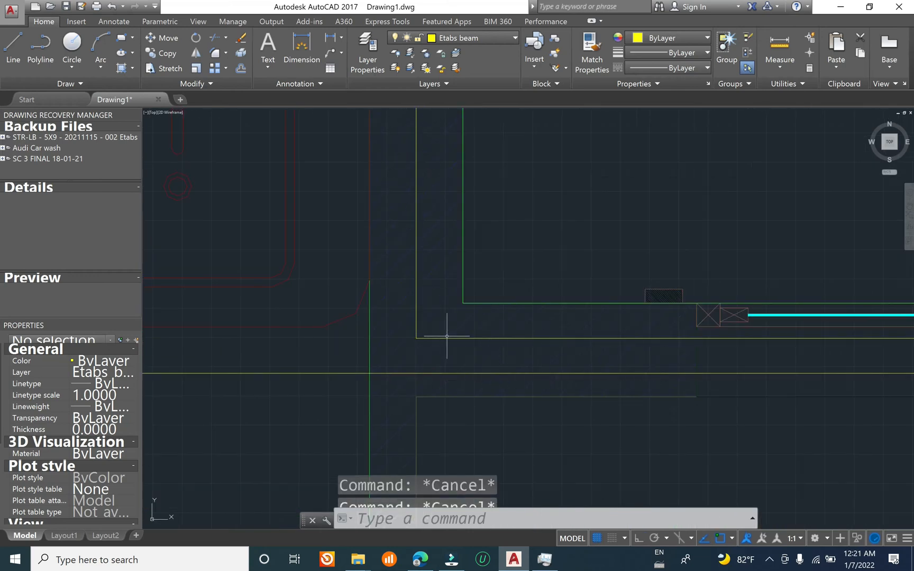
{"action": "left_click", "coordinate": [448, 338]}
{"action": "type", "text": "e"}
{"action": "key", "text": "Return"}
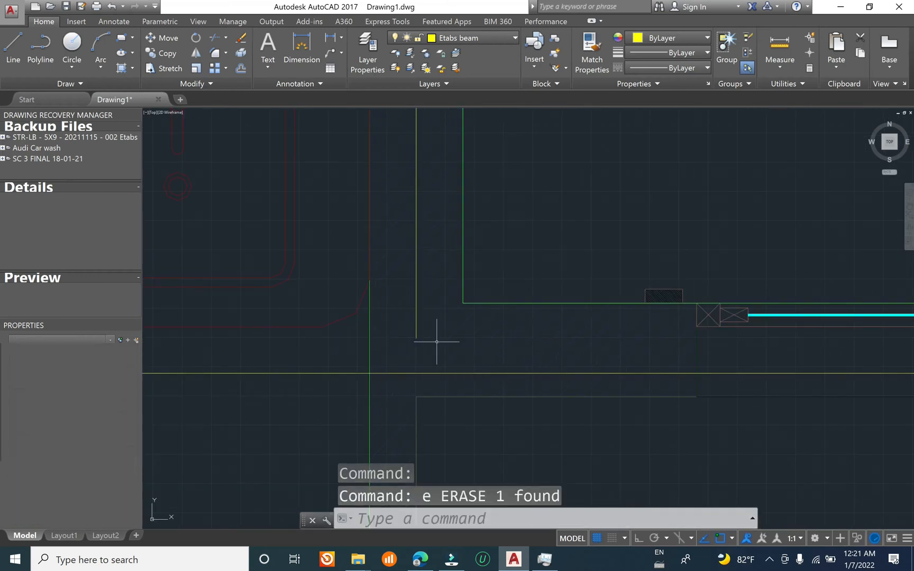
Step: Extend the last unit's bathroom side wall beam line to the grid C beam line
{"action": "key", "text": "Escape"}
{"action": "key", "text": "Escape"}
{"action": "type", "text": "e"}
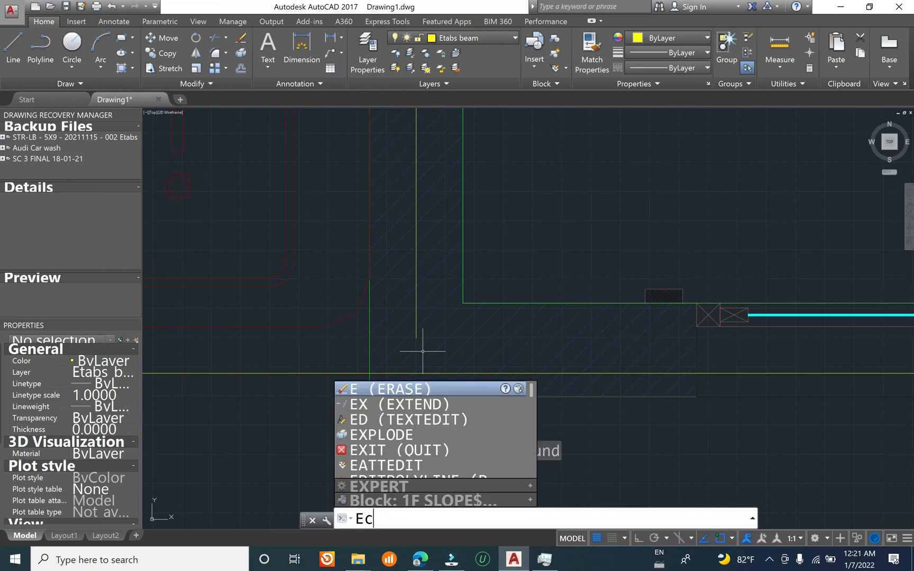
{"action": "type", "text": "x"}
{"action": "key", "text": "Return"}
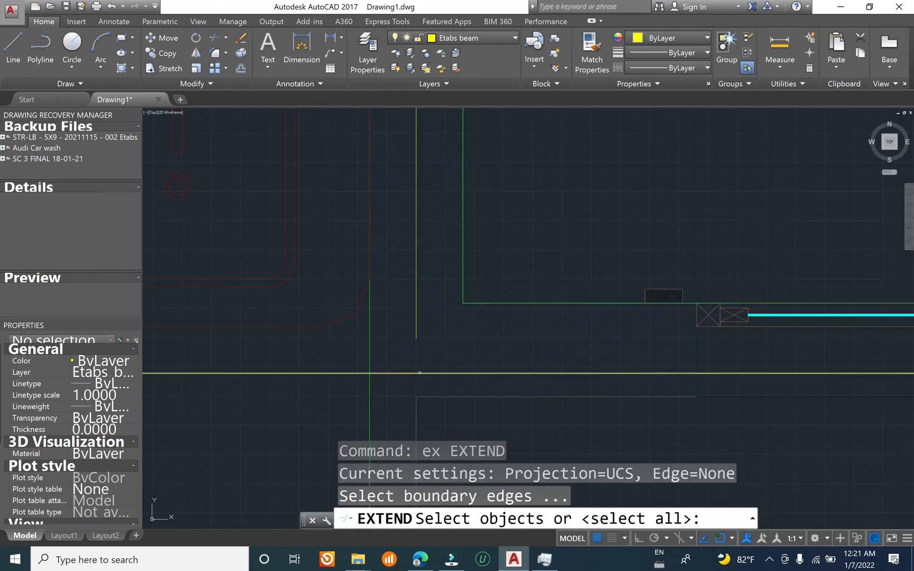
{"action": "left_click", "coordinate": [419, 372]}
{"action": "left_click", "coordinate": [421, 351]}
{"action": "key", "text": "Return"}
{"action": "left_click", "coordinate": [416, 333]}
{"action": "left_click", "coordinate": [416, 332]}
{"action": "left_click", "coordinate": [417, 331]}
{"action": "scroll", "coordinate": [513, 253], "scroll_direction": "down", "scroll_amount": 2}
{"action": "key", "text": "Escape"}
{"action": "key", "text": "Escape"}
Step: Examine the first unit's rear bathroom and stair wall beam lines where they run close to the grid C beam line
{"action": "scroll", "coordinate": [675, 272], "scroll_direction": "down", "scroll_amount": 6}
{"action": "scroll", "coordinate": [677, 270], "scroll_direction": "down", "scroll_amount": 4}
{"action": "scroll", "coordinate": [170, 244], "scroll_direction": "up", "scroll_amount": 6}
{"action": "scroll", "coordinate": [170, 245], "scroll_direction": "up", "scroll_amount": 5}
{"action": "scroll", "coordinate": [195, 180], "scroll_direction": "down", "scroll_amount": 3}
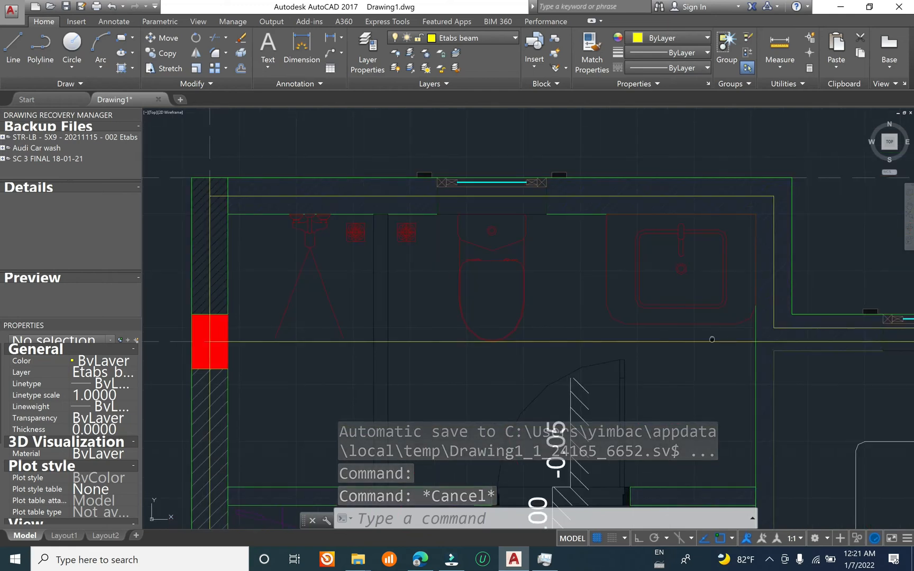
{"action": "middle_click_drag", "start_coordinate": [712, 339], "coordinate": [384, 259]}
{"action": "scroll", "coordinate": [459, 262], "scroll_direction": "up", "scroll_amount": 4}
{"action": "scroll", "coordinate": [503, 259], "scroll_direction": "down", "scroll_amount": 4}
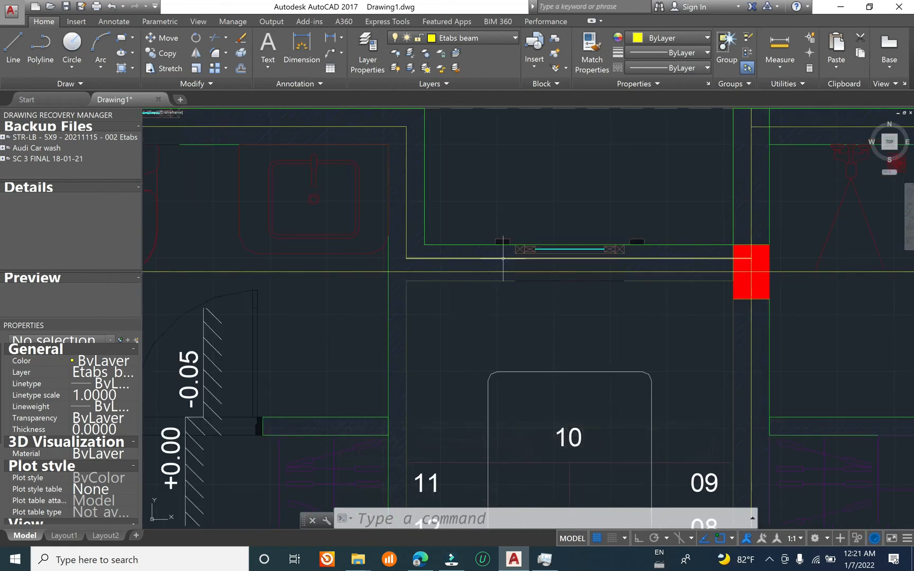
{"action": "scroll", "coordinate": [529, 262], "scroll_direction": "up", "scroll_amount": 3}
{"action": "scroll", "coordinate": [562, 280], "scroll_direction": "down", "scroll_amount": 5}
{"action": "scroll", "coordinate": [564, 278], "scroll_direction": "up", "scroll_amount": 5}
{"action": "scroll", "coordinate": [566, 275], "scroll_direction": "down", "scroll_amount": 2}
{"action": "scroll", "coordinate": [587, 277], "scroll_direction": "up", "scroll_amount": 2}
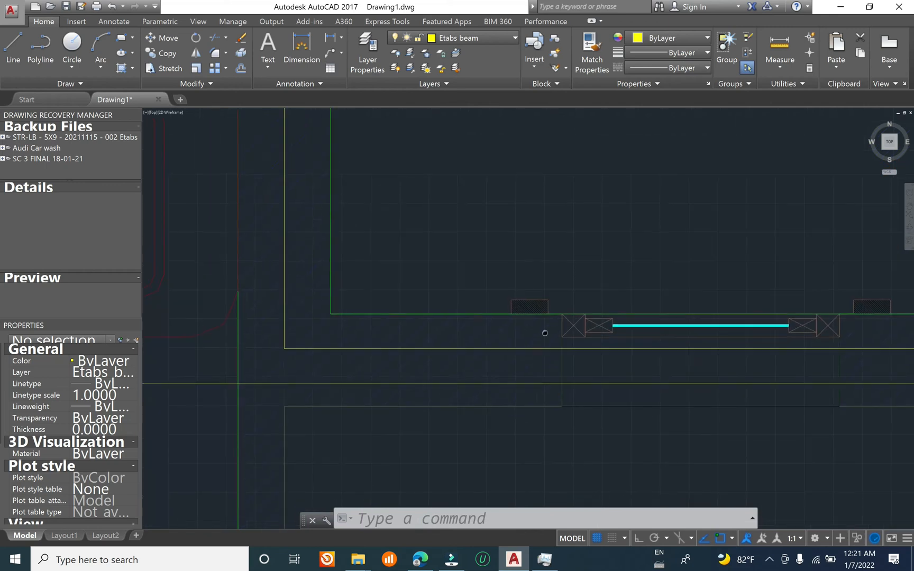
Step: Erase the first unit's beam line along the rear stair wall just behind the grid C beam line
{"action": "left_click", "coordinate": [648, 268]}
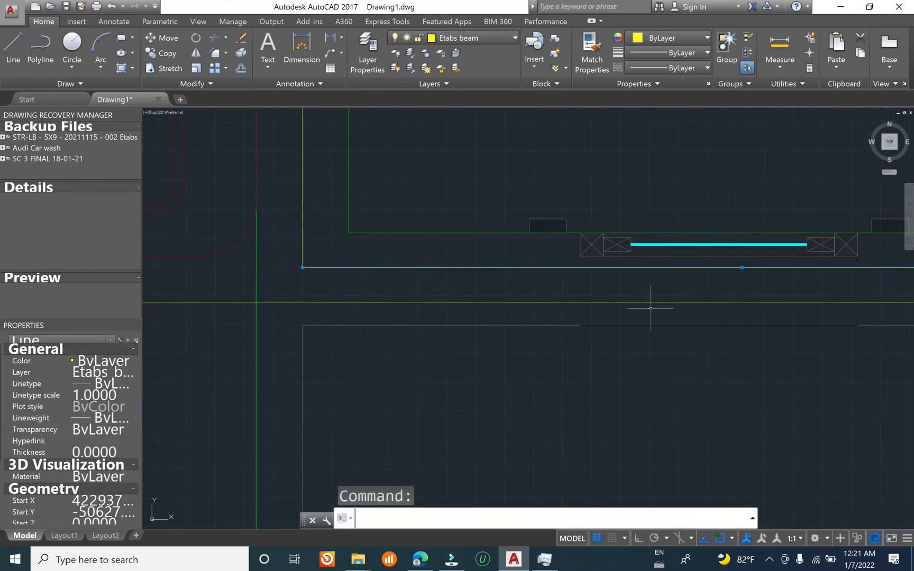
{"action": "type", "text": "e"}
{"action": "key", "text": "Return"}
{"action": "key", "text": "Escape"}
{"action": "type", "text": "e"}
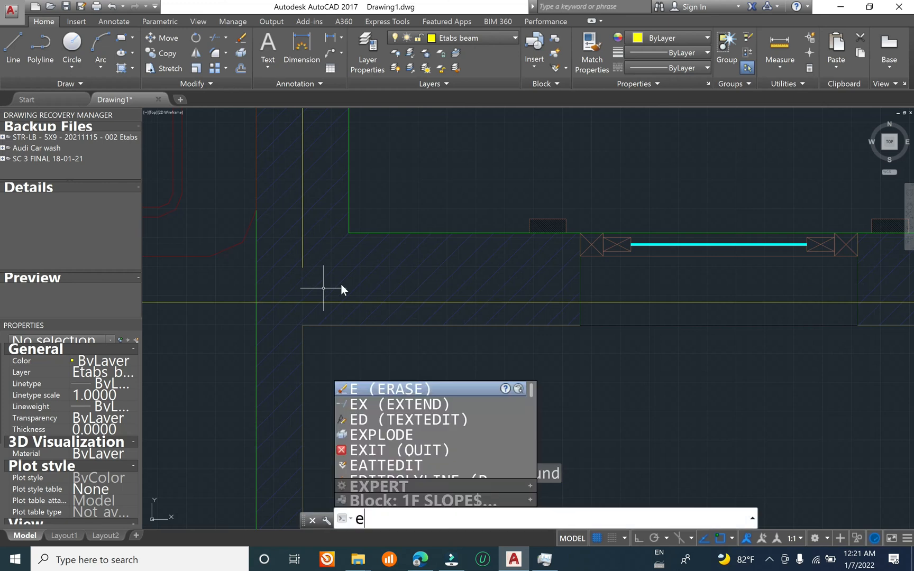
{"action": "key", "text": "Return"}
{"action": "left_click", "coordinate": [643, 301]}
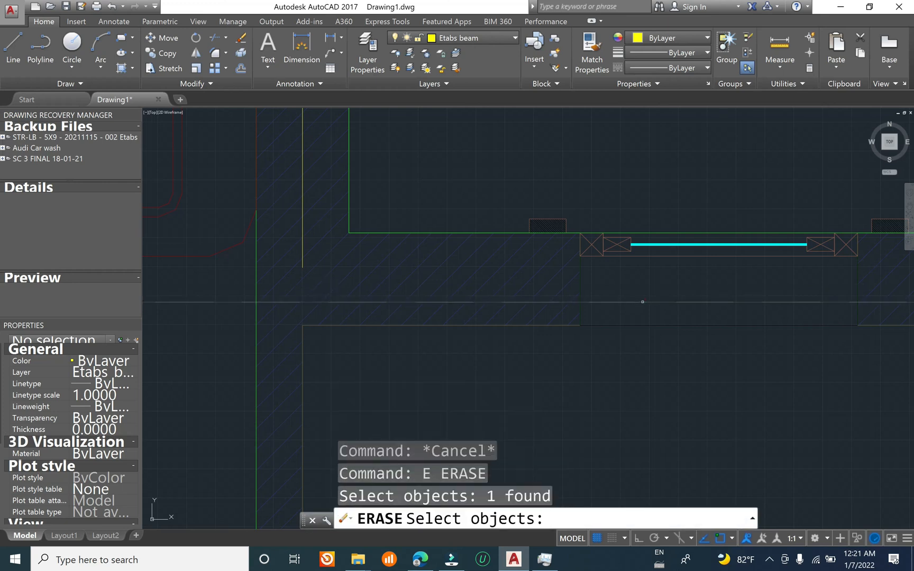
{"action": "key", "text": "Return"}
{"action": "type", "text": "zz*Cancel*"}
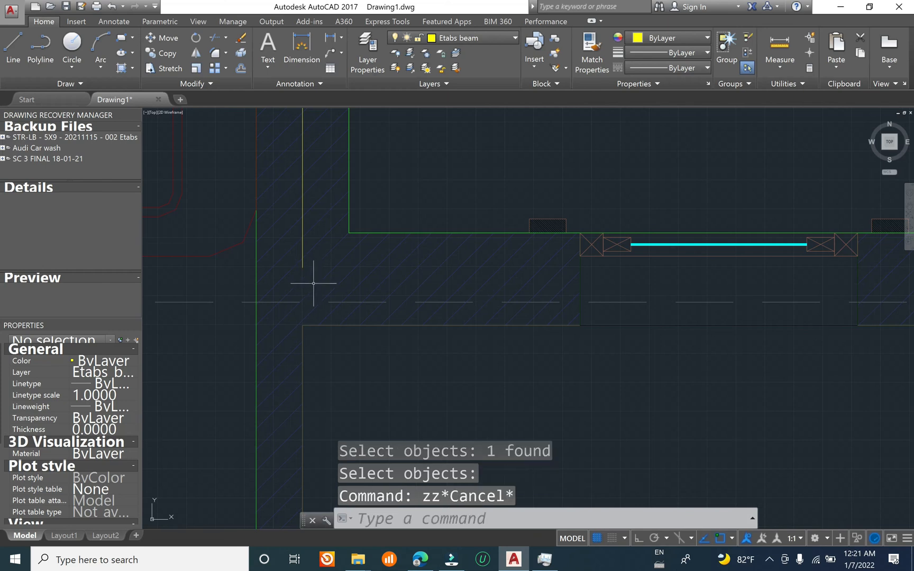
{"action": "type", "text": "ex"}
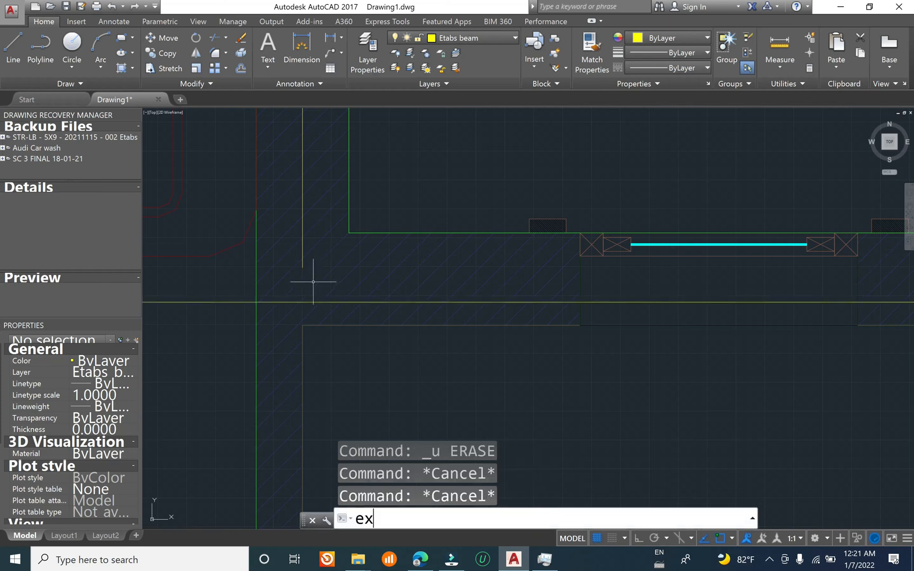
Step: Extend the first unit's bathroom side wall beam line to the grid C beam line
{"action": "key", "text": "Return"}
{"action": "left_click", "coordinate": [634, 302]}
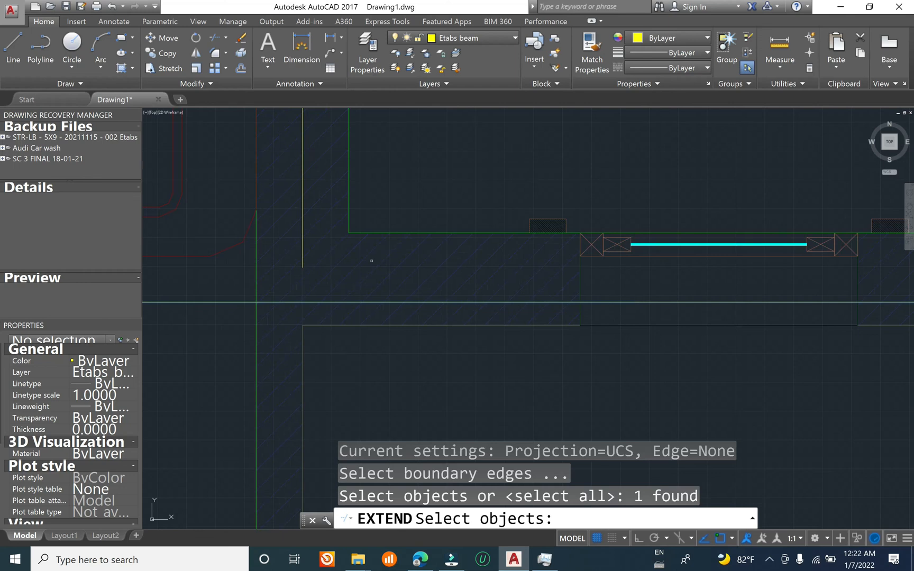
{"action": "key", "text": "Return"}
{"action": "left_click", "coordinate": [302, 263]}
{"action": "scroll", "coordinate": [213, 265], "scroll_direction": "down", "scroll_amount": 5}
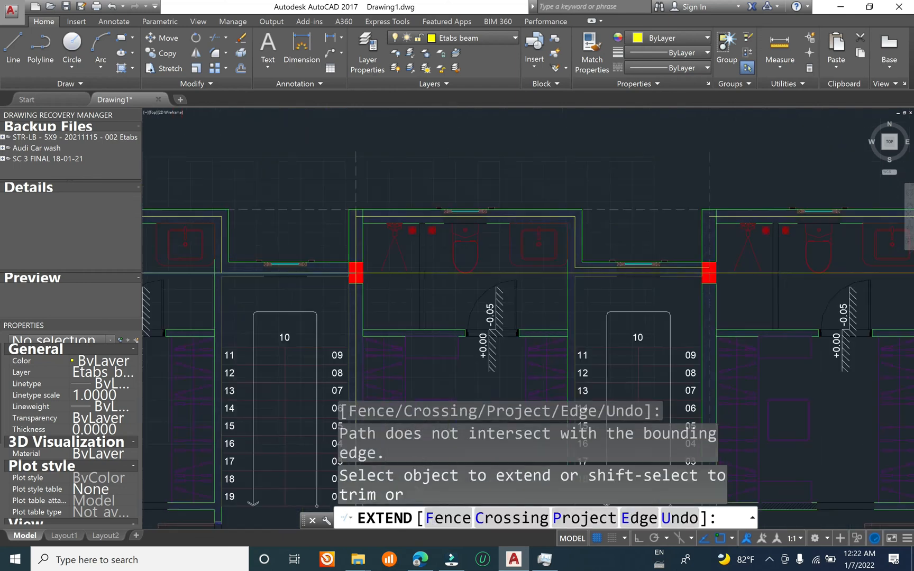
{"action": "scroll", "coordinate": [438, 268], "scroll_direction": "up", "scroll_amount": 4}
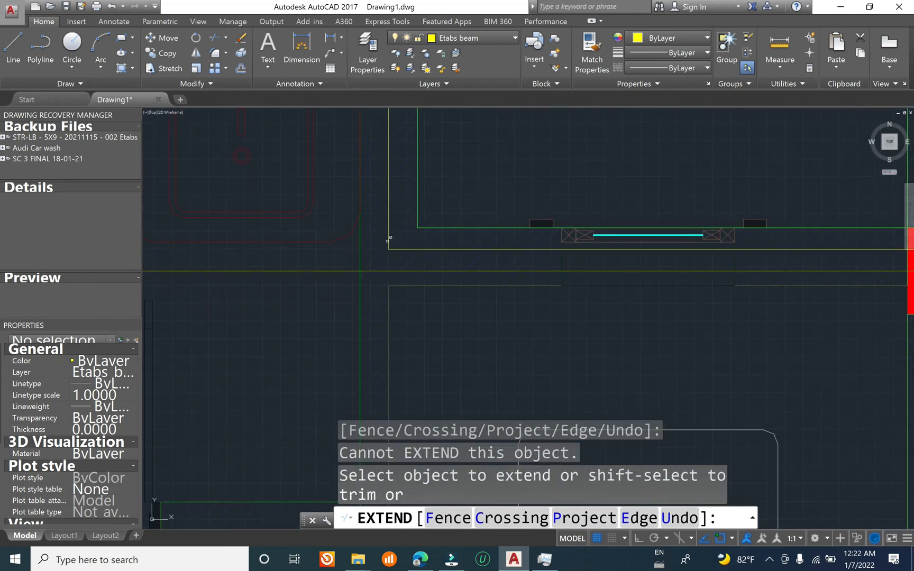
{"action": "left_click", "coordinate": [390, 238]}
{"action": "scroll", "coordinate": [387, 236], "scroll_direction": "up", "scroll_amount": 2}
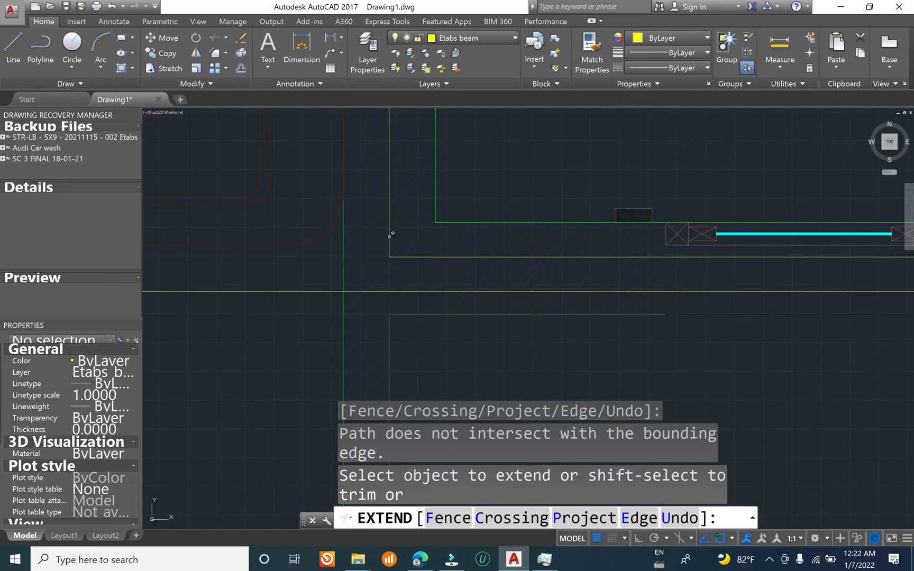
{"action": "left_click", "coordinate": [398, 258]}
{"action": "key", "text": "Escape"}
Step: Erase the second unit's beam line along the rear stair wall just behind the grid C beam line
{"action": "key", "text": "Escape"}
{"action": "key", "text": "Escape"}
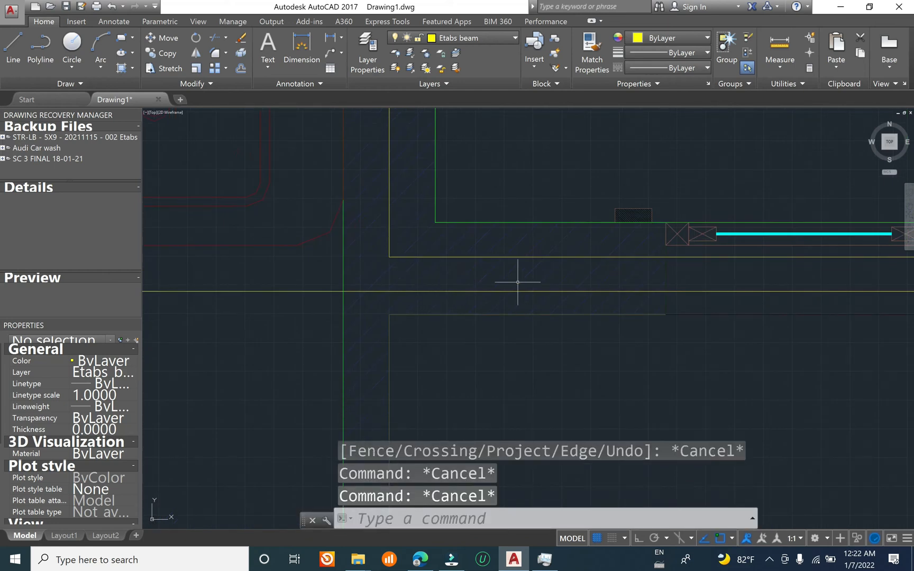
{"action": "left_click", "coordinate": [546, 257]}
{"action": "type", "text": "e"}
{"action": "key", "text": "Return"}
{"action": "key", "text": "Escape"}
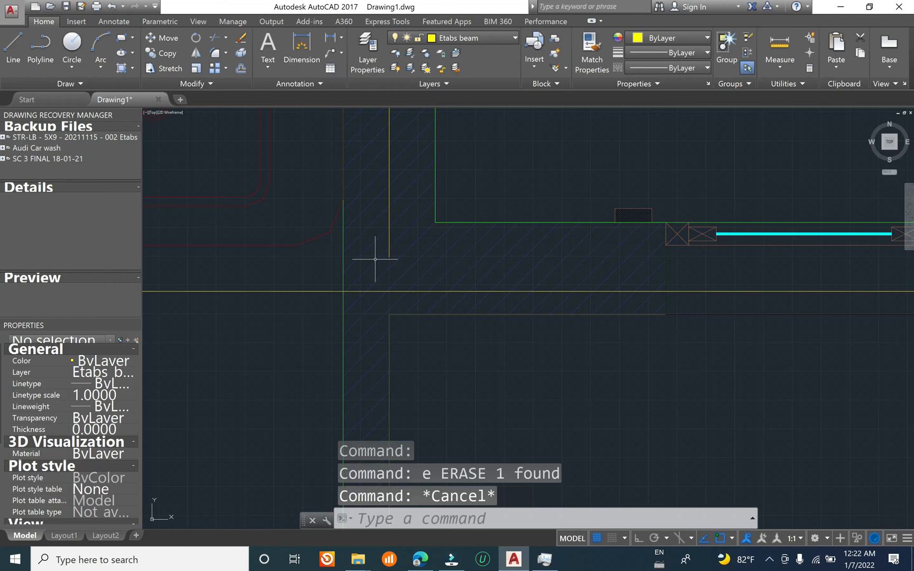
{"action": "type", "text": "ex"}
{"action": "key", "text": "Return"}
Step: Extend the second unit's bathroom side wall beam line to the grid C beam line
{"action": "key", "text": "Return"}
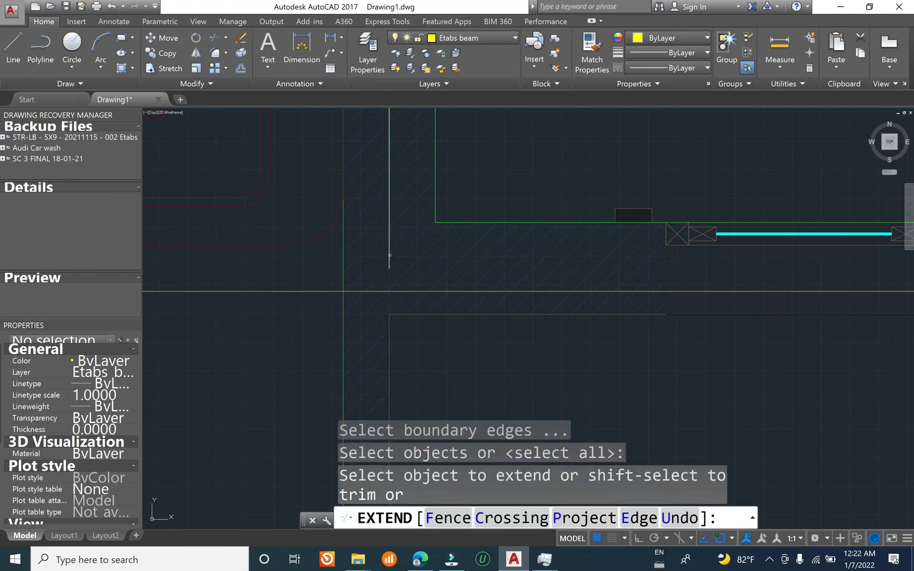
{"action": "key", "text": "Escape"}
{"action": "key", "text": "Escape"}
{"action": "key", "text": "Escape"}
{"action": "type", "text": "ex"}
{"action": "key", "text": "Return"}
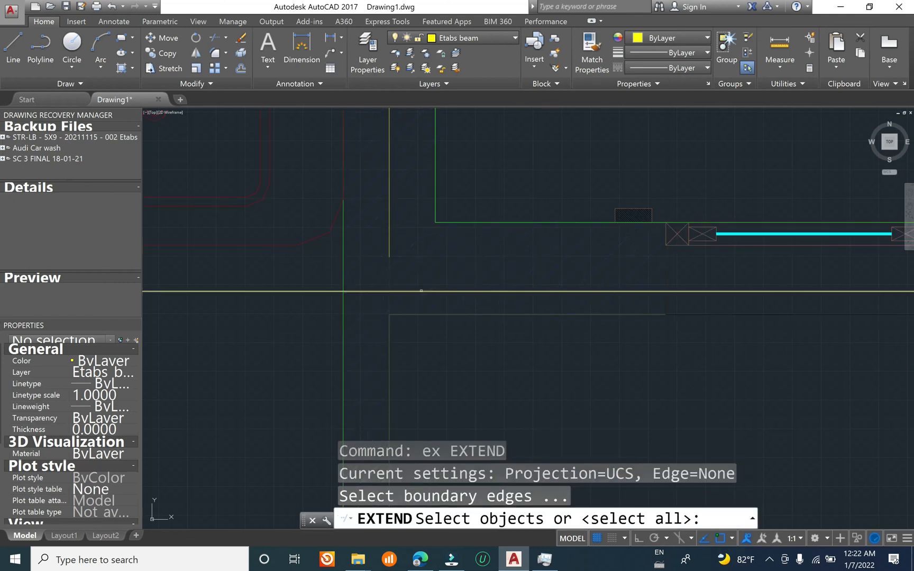
{"action": "left_click", "coordinate": [421, 291]}
{"action": "key", "text": "Return"}
{"action": "left_click", "coordinate": [388, 248]}
{"action": "left_click", "coordinate": [389, 252]}
{"action": "scroll", "coordinate": [341, 264], "scroll_direction": "down", "scroll_amount": 7}
{"action": "left_click", "coordinate": [582, 262]}
{"action": "left_click", "coordinate": [584, 263]}
{"action": "scroll", "coordinate": [585, 262], "scroll_direction": "up", "scroll_amount": 7}
Step: Erase the third unit's beam line along the rear stair wall just behind the grid C beam line
{"action": "key", "text": "Escape"}
{"action": "key", "text": "Escape"}
{"action": "key", "text": "Escape"}
{"action": "key", "text": "Escape"}
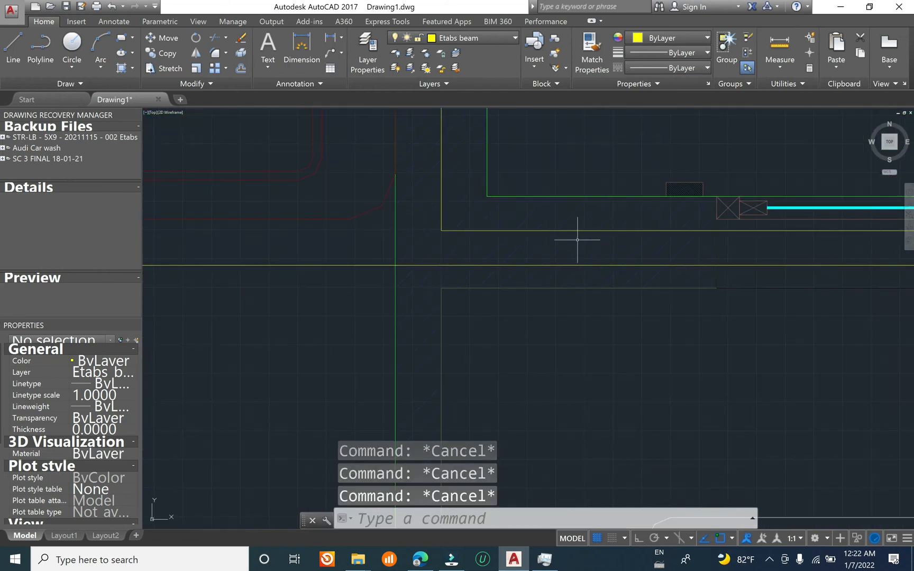
{"action": "left_click", "coordinate": [577, 231]}
{"action": "type", "text": "e"}
{"action": "key", "text": "Return"}
{"action": "key", "text": "Escape"}
{"action": "key", "text": "Escape"}
{"action": "key", "text": "Escape"}
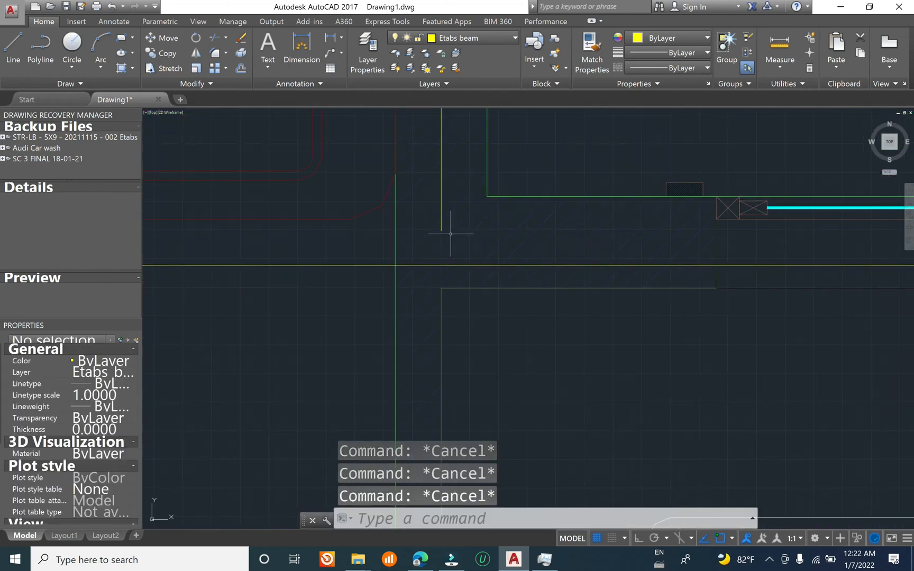
Step: Extend the third unit's bathroom side wall beam line to the grid C beam line
{"action": "type", "text": "ex"}
{"action": "key", "text": "Return"}
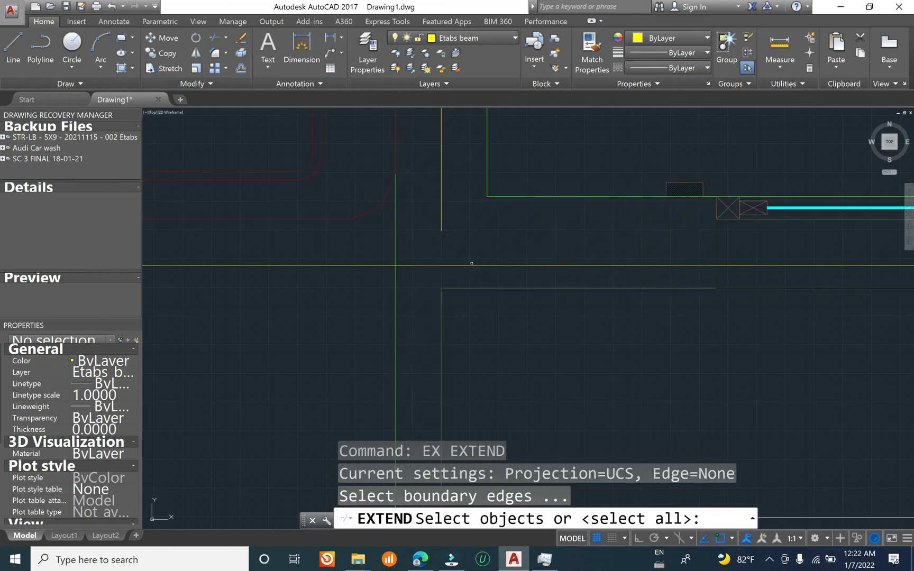
{"action": "key", "text": "Return"}
{"action": "left_click", "coordinate": [440, 221]}
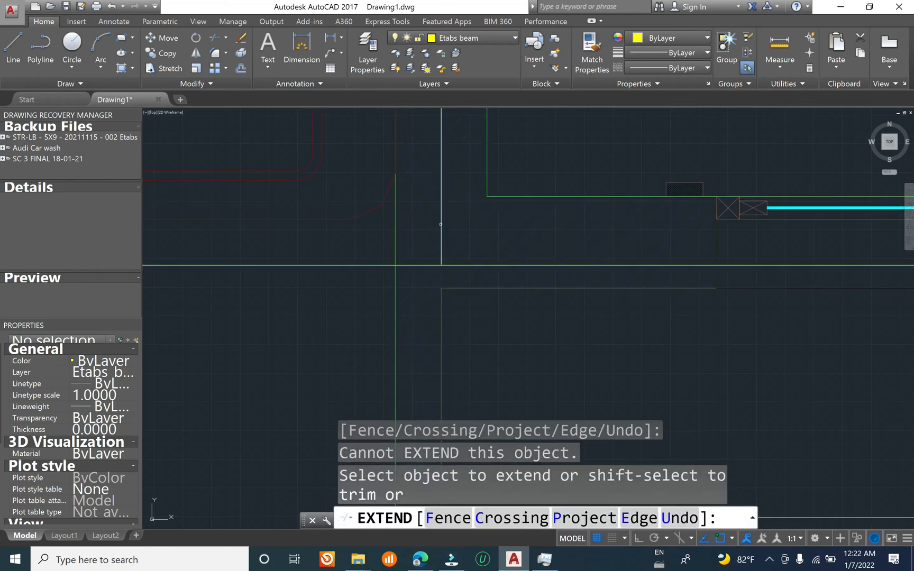
{"action": "left_click", "coordinate": [440, 224]}
{"action": "scroll", "coordinate": [312, 222], "scroll_direction": "down", "scroll_amount": 6}
{"action": "left_click", "coordinate": [312, 222]}
{"action": "left_click", "coordinate": [662, 245]}
{"action": "scroll", "coordinate": [711, 230], "scroll_direction": "up", "scroll_amount": 6}
{"action": "key", "text": "Escape"}
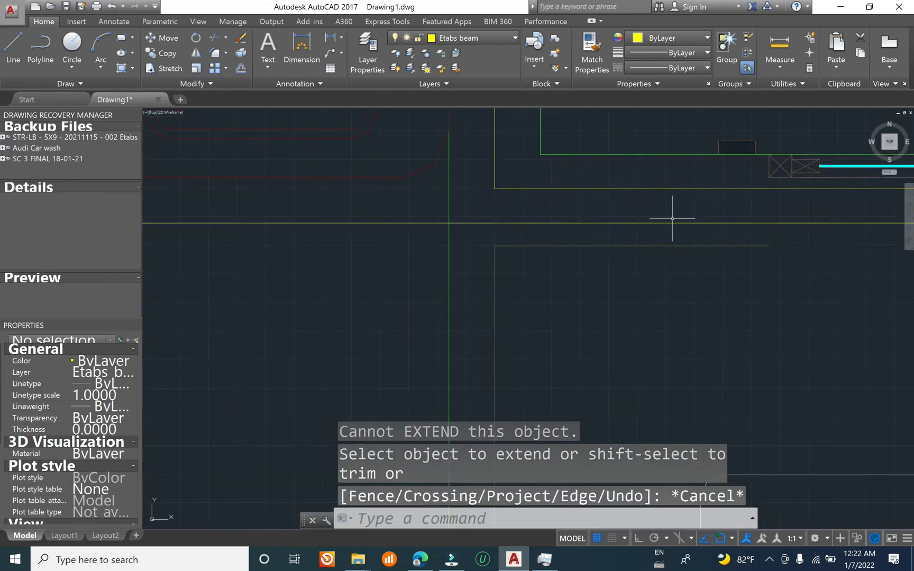
{"action": "key", "text": "Escape"}
{"action": "key", "text": "Escape"}
Step: Erase the fourth unit's beam line along the rear stair wall just behind the grid C beam line
{"action": "left_click", "coordinate": [648, 188]}
{"action": "type", "text": "e"}
{"action": "key", "text": "Return"}
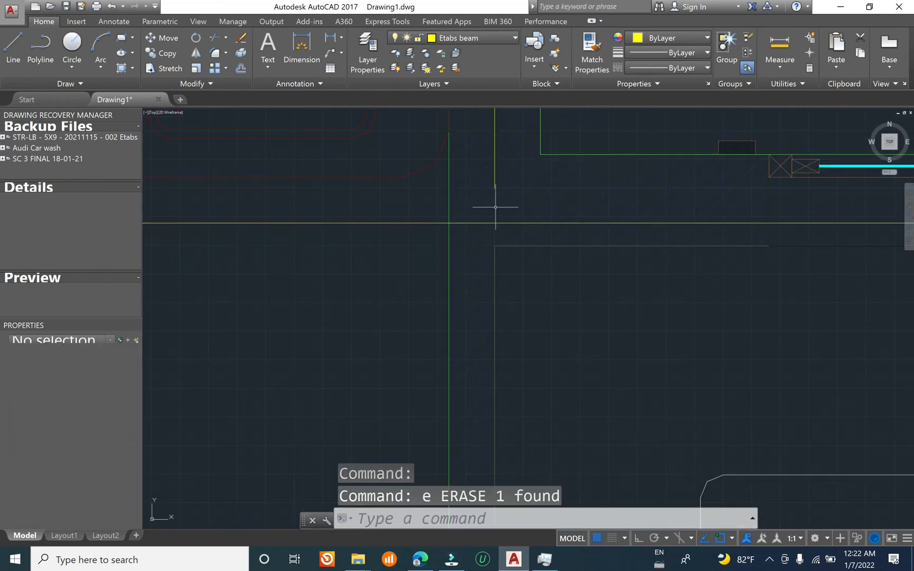
{"action": "key", "text": "Escape"}
Step: Extend the fourth unit's bathroom side wall beam line to the grid C beam line
{"action": "type", "text": "ex"}
{"action": "key", "text": "Return"}
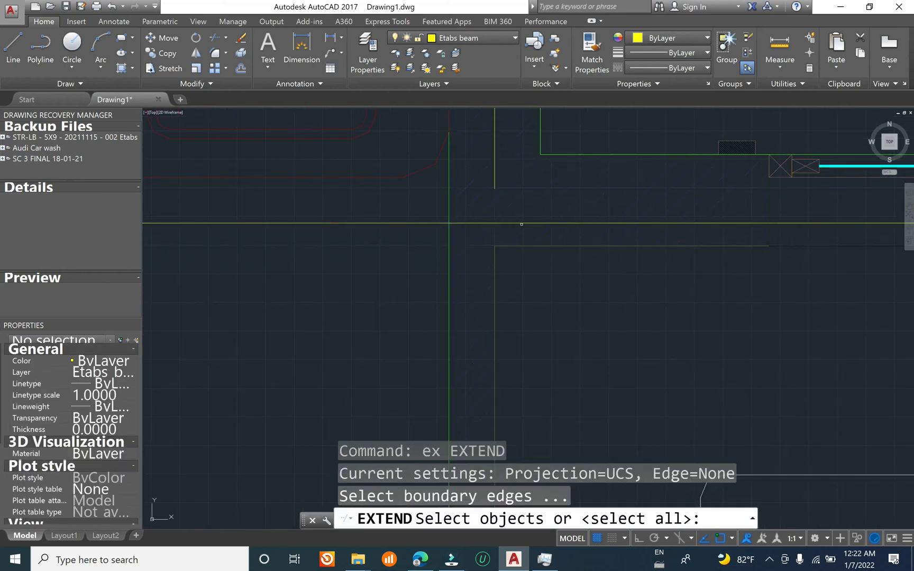
{"action": "left_click", "coordinate": [521, 223]}
{"action": "key", "text": "Return"}
{"action": "left_click", "coordinate": [496, 186]}
{"action": "left_click", "coordinate": [496, 186]}
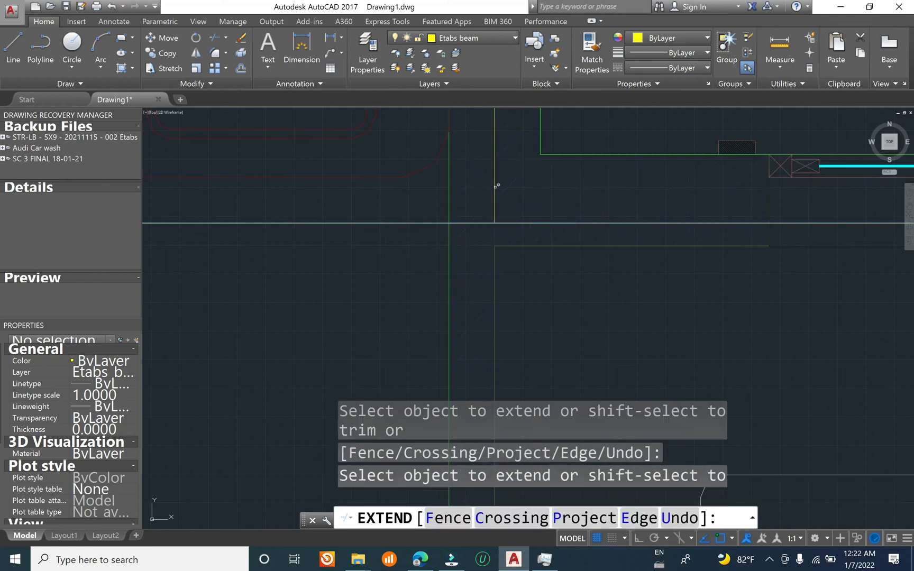
{"action": "left_click", "coordinate": [496, 186]}
{"action": "scroll", "coordinate": [377, 245], "scroll_direction": "down", "scroll_amount": 10}
{"action": "left_click", "coordinate": [576, 236]}
{"action": "scroll", "coordinate": [468, 210], "scroll_direction": "up", "scroll_amount": 2}
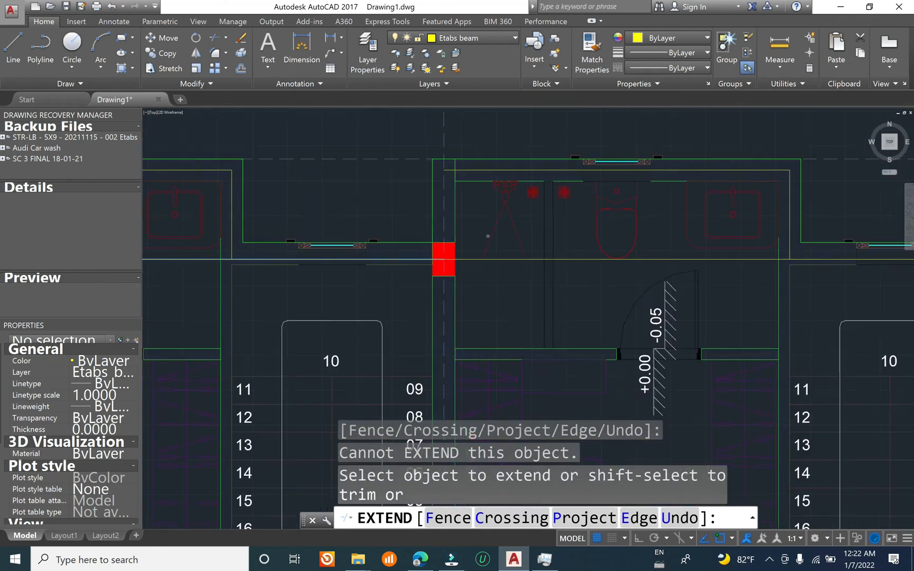
Step: Check the beam lines across the first floor plan, especially along grids A and B and on the party walls between units
{"action": "scroll", "coordinate": [673, 217], "scroll_direction": "down", "scroll_amount": 4}
{"action": "mouse_move", "coordinate": [380, 269]}
{"action": "middle_mouse_down"}
{"action": "mouse_move", "coordinate": [533, 195]}
{"action": "mouse_move", "coordinate": [553, 174]}
{"action": "middle_mouse_up"}
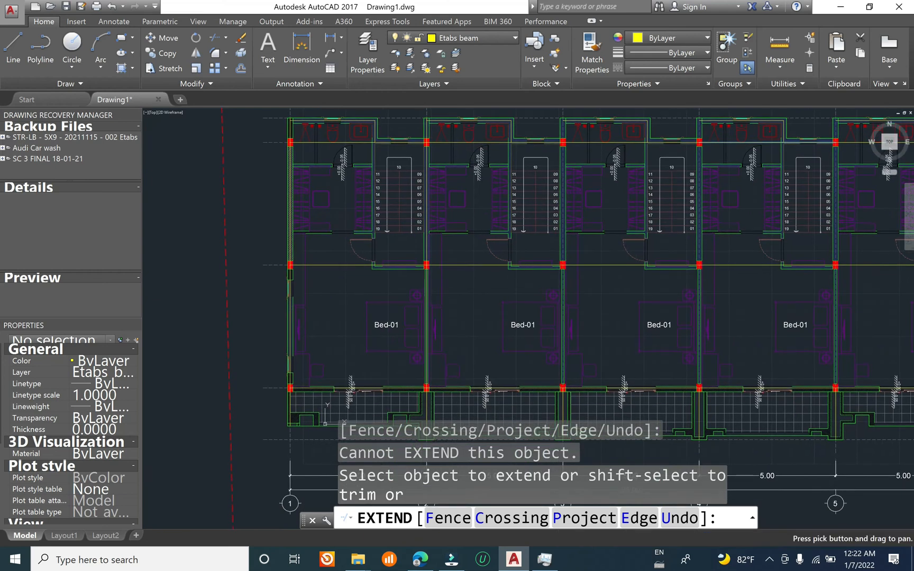
{"action": "scroll", "coordinate": [469, 257], "scroll_direction": "down", "scroll_amount": 3}
{"action": "scroll", "coordinate": [506, 290], "scroll_direction": "up", "scroll_amount": 6}
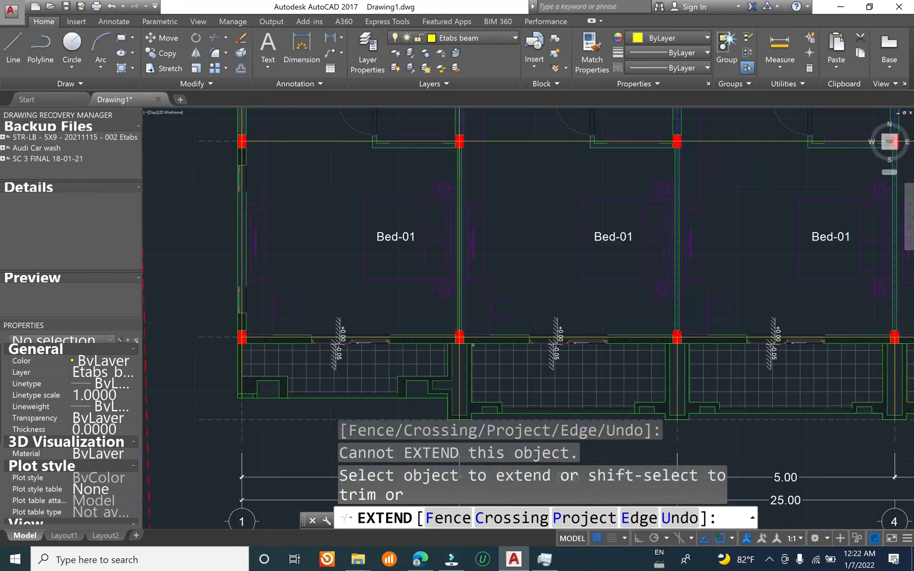
{"action": "mouse_move", "coordinate": [506, 290]}
{"action": "middle_mouse_down"}
{"action": "mouse_move", "coordinate": [518, 291]}
{"action": "mouse_move", "coordinate": [571, 349]}
{"action": "mouse_move", "coordinate": [530, 431]}
{"action": "mouse_move", "coordinate": [540, 397]}
{"action": "middle_mouse_up"}
{"action": "scroll", "coordinate": [581, 334], "scroll_direction": "down", "scroll_amount": 2}
{"action": "key", "text": "Escape"}
{"action": "middle_click_drag", "start_coordinate": [505, 295], "coordinate": [540, 244]}
{"action": "key", "text": "Escape"}
{"action": "key", "text": "Escape"}
{"action": "key", "text": "Escape"}
{"action": "middle_click_drag", "start_coordinate": [667, 337], "coordinate": [387, 299]}
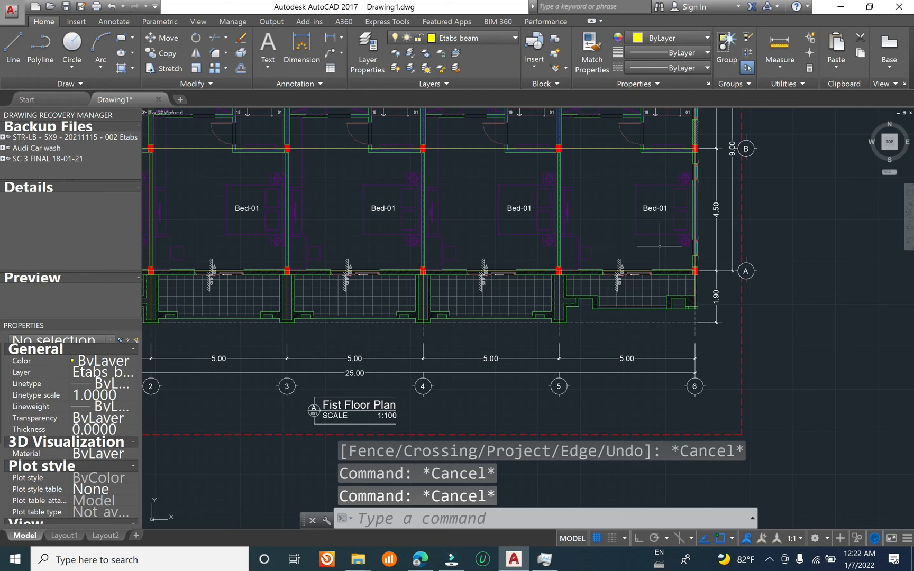
{"action": "scroll", "coordinate": [709, 208], "scroll_direction": "up", "scroll_amount": 3}
{"action": "middle_click_drag", "start_coordinate": [666, 201], "coordinate": [697, 253]}
{"action": "middle_click_drag", "start_coordinate": [264, 297], "coordinate": [754, 312]}
{"action": "mouse_move", "coordinate": [270, 349]}
{"action": "middle_mouse_down"}
{"action": "mouse_move", "coordinate": [709, 320]}
{"action": "mouse_move", "coordinate": [477, 306]}
{"action": "middle_mouse_up"}
Step: Copy the three beam lines on grid 2, from grid A to the rear bathroom wall, onto grids 3, 4 and 5
{"action": "scroll", "coordinate": [560, 320], "scroll_direction": "up", "scroll_amount": 5}
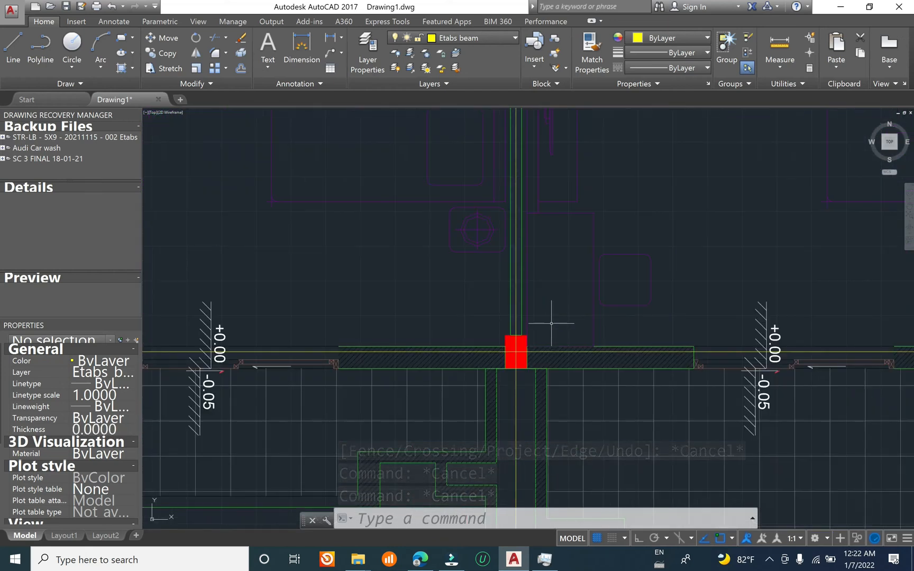
{"action": "type", "text": "co"}
{"action": "key", "text": "Return"}
{"action": "scroll", "coordinate": [523, 312], "scroll_direction": "up", "scroll_amount": 6}
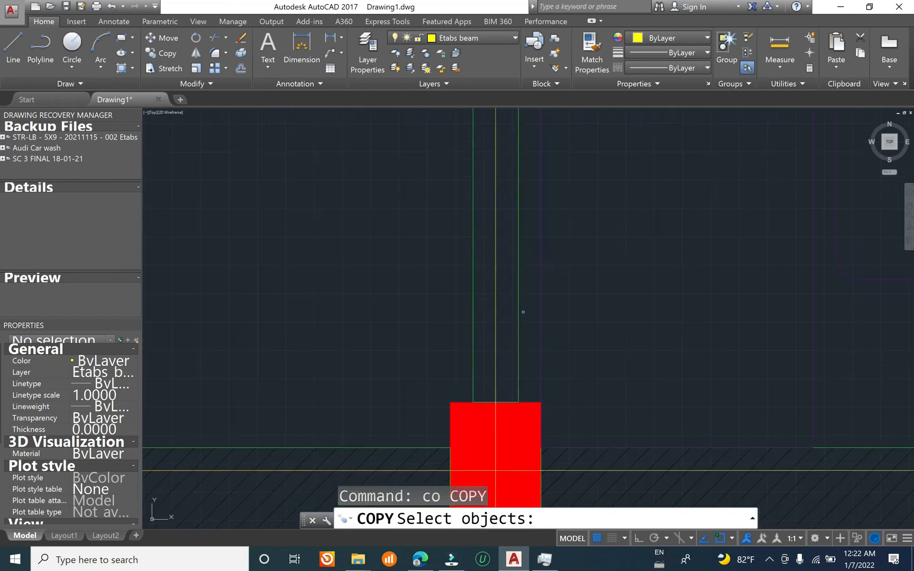
{"action": "left_click", "coordinate": [496, 362]}
{"action": "scroll", "coordinate": [491, 402], "scroll_direction": "down", "scroll_amount": 8}
{"action": "middle_click_drag", "start_coordinate": [529, 151], "coordinate": [516, 396]}
{"action": "scroll", "coordinate": [497, 299], "scroll_direction": "up", "scroll_amount": 5}
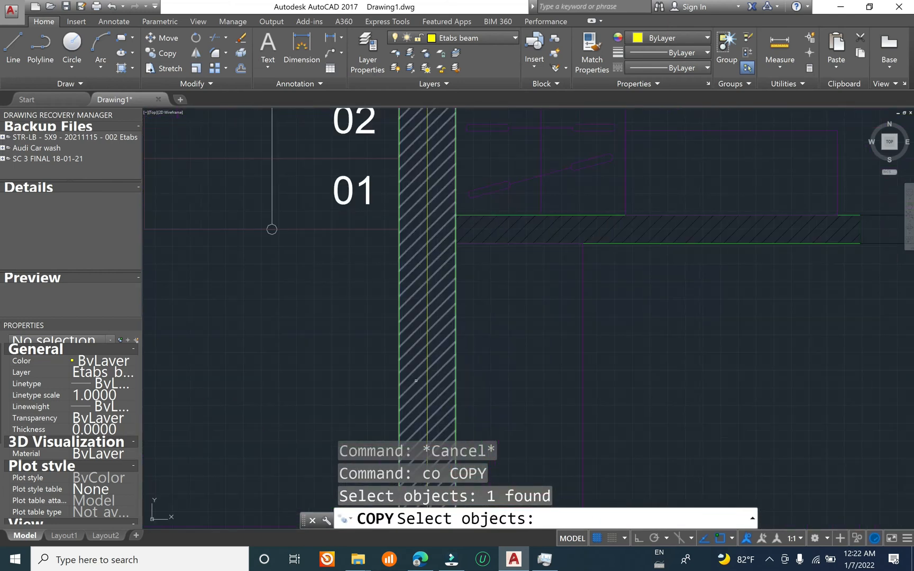
{"action": "scroll", "coordinate": [453, 247], "scroll_direction": "down", "scroll_amount": 5}
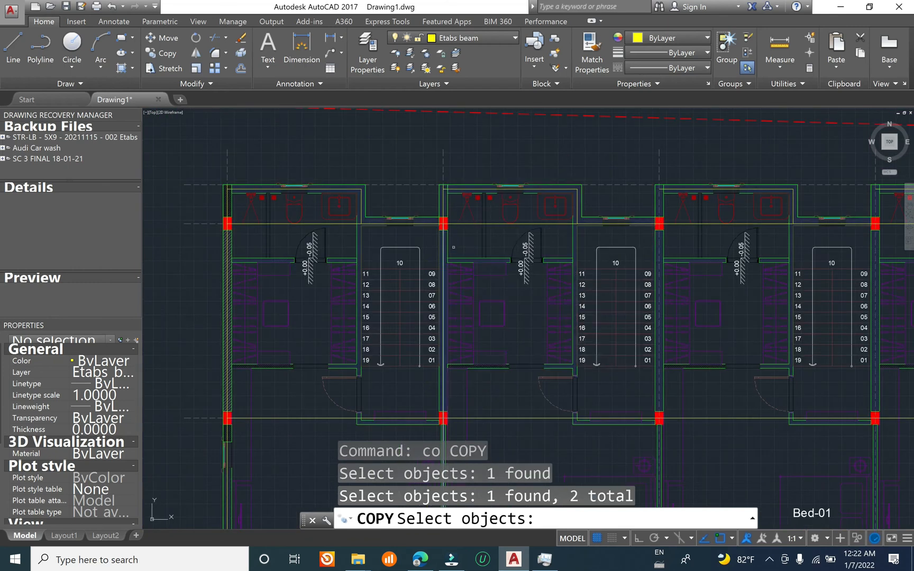
{"action": "scroll", "coordinate": [471, 230], "scroll_direction": "up", "scroll_amount": 6}
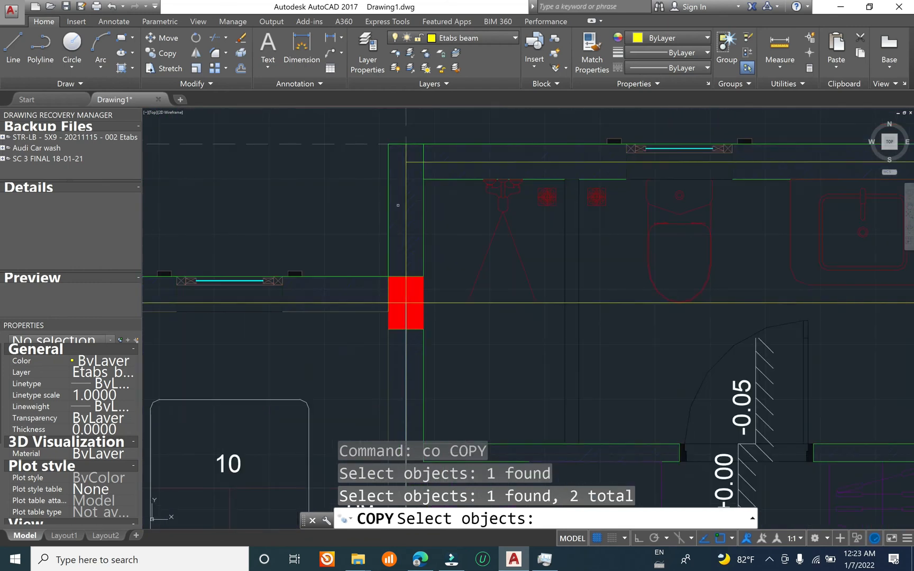
{"action": "left_click", "coordinate": [405, 224]}
{"action": "scroll", "coordinate": [405, 224], "scroll_direction": "down", "scroll_amount": 7}
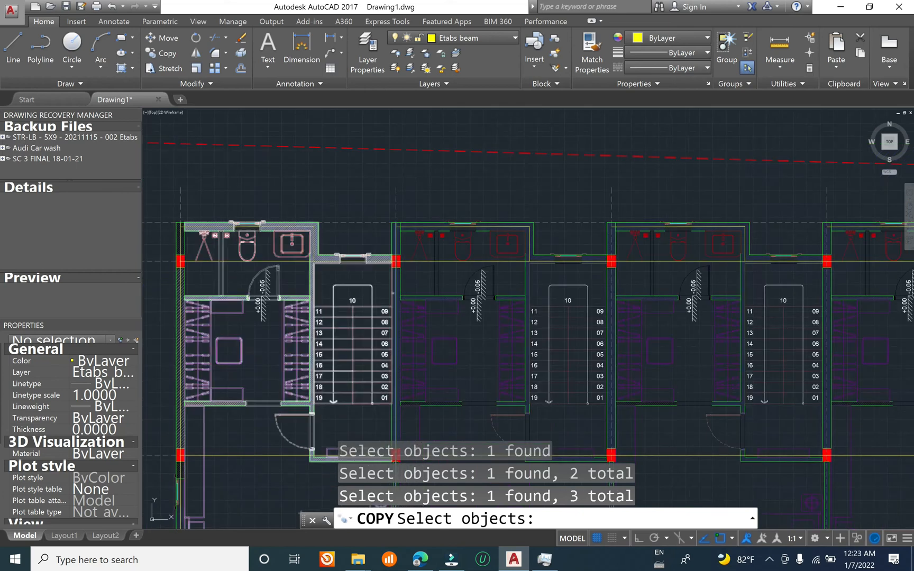
{"action": "key", "text": "Return"}
{"action": "left_click", "coordinate": [411, 224]}
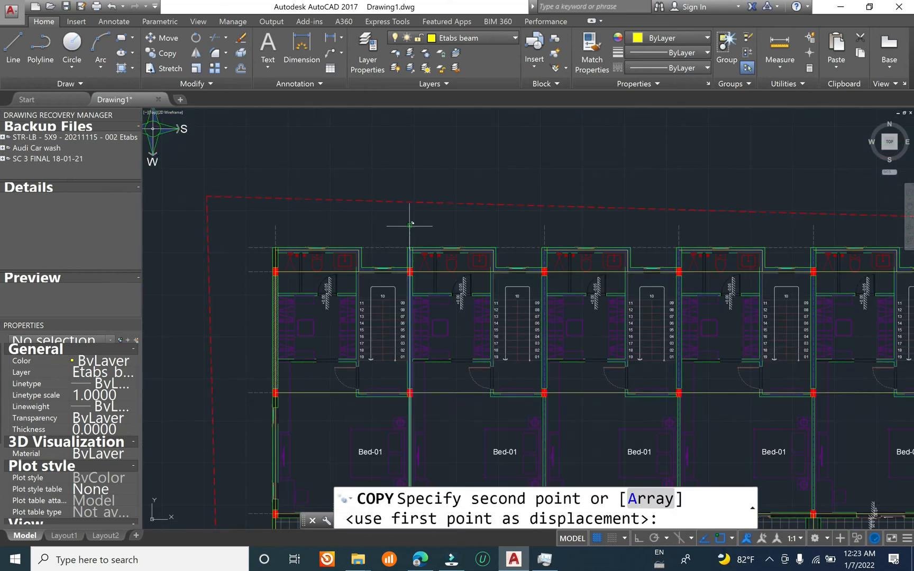
{"action": "left_click", "coordinate": [545, 225]}
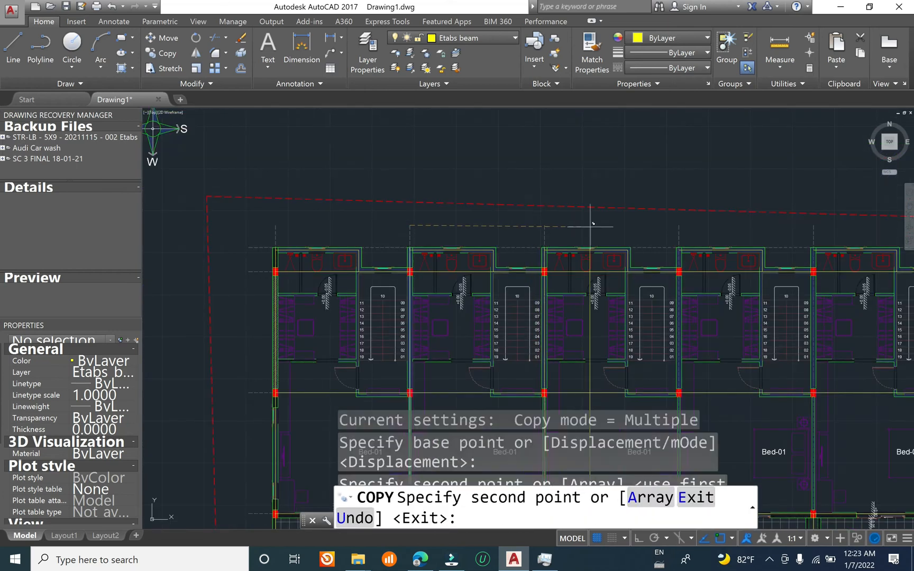
{"action": "left_click", "coordinate": [679, 224]}
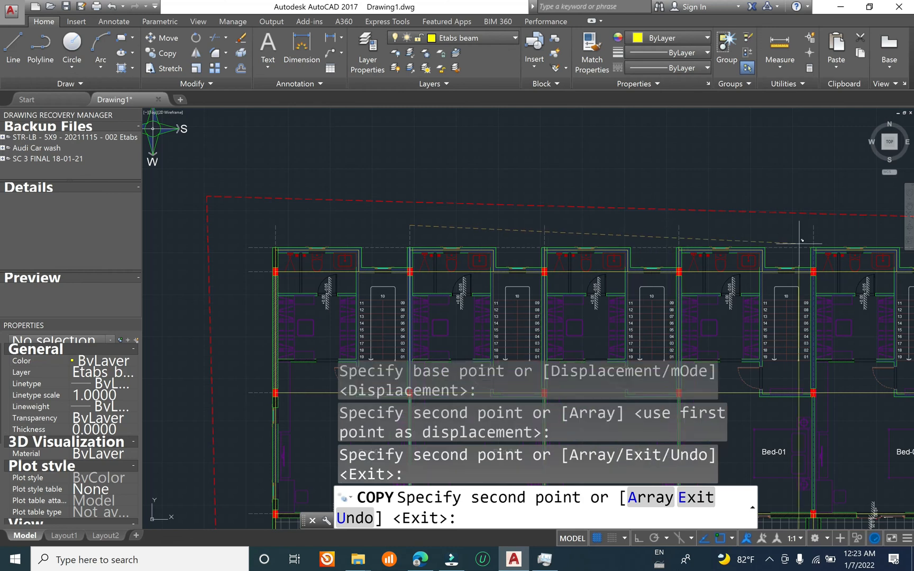
{"action": "middle_click_drag", "start_coordinate": [814, 224], "coordinate": [607, 138]}
{"action": "key", "text": "Escape"}
{"action": "key", "text": "Escape"}
{"action": "scroll", "coordinate": [444, 184], "scroll_direction": "up", "scroll_amount": 6}
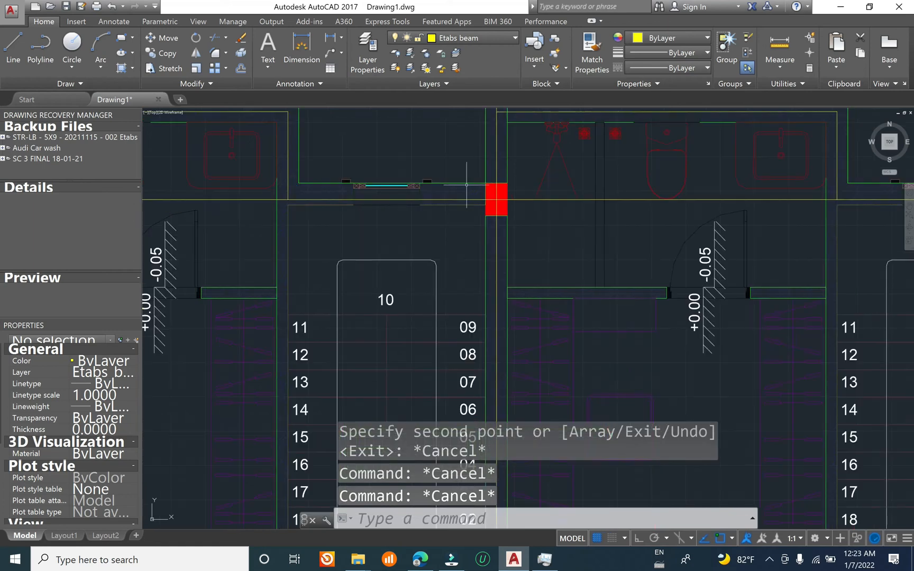
Step: Make Etabs opening the current layer
{"action": "scroll", "coordinate": [618, 259], "scroll_direction": "down", "scroll_amount": 4}
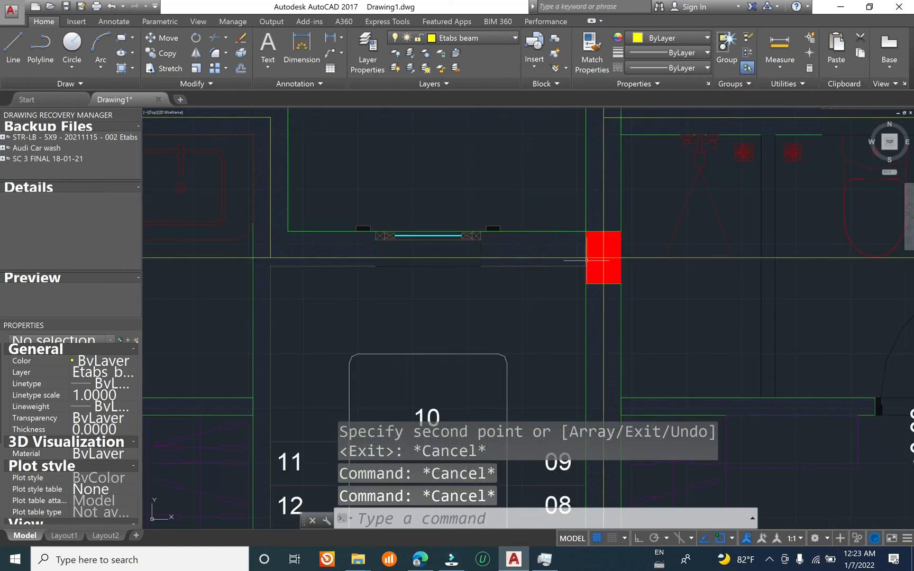
{"action": "scroll", "coordinate": [653, 238], "scroll_direction": "down", "scroll_amount": 8}
{"action": "middle_click_drag", "start_coordinate": [157, 439], "coordinate": [444, 332]}
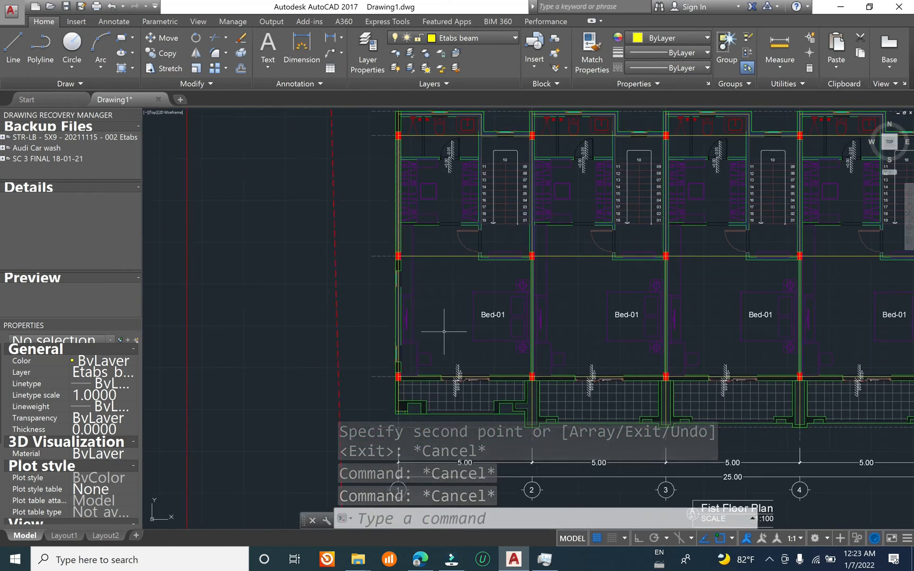
{"action": "scroll", "coordinate": [444, 332], "scroll_direction": "up", "scroll_amount": 5}
{"action": "mouse_move", "coordinate": [439, 199]}
{"action": "middle_mouse_down"}
{"action": "mouse_move", "coordinate": [281, 445]}
{"action": "mouse_move", "coordinate": [325, 327]}
{"action": "middle_mouse_up"}
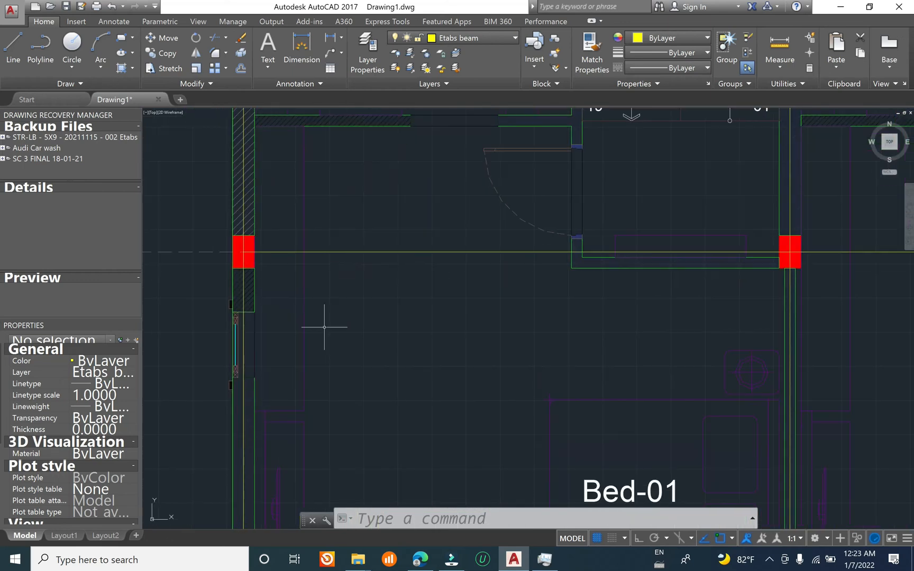
{"action": "scroll", "coordinate": [422, 300], "scroll_direction": "down", "scroll_amount": 4}
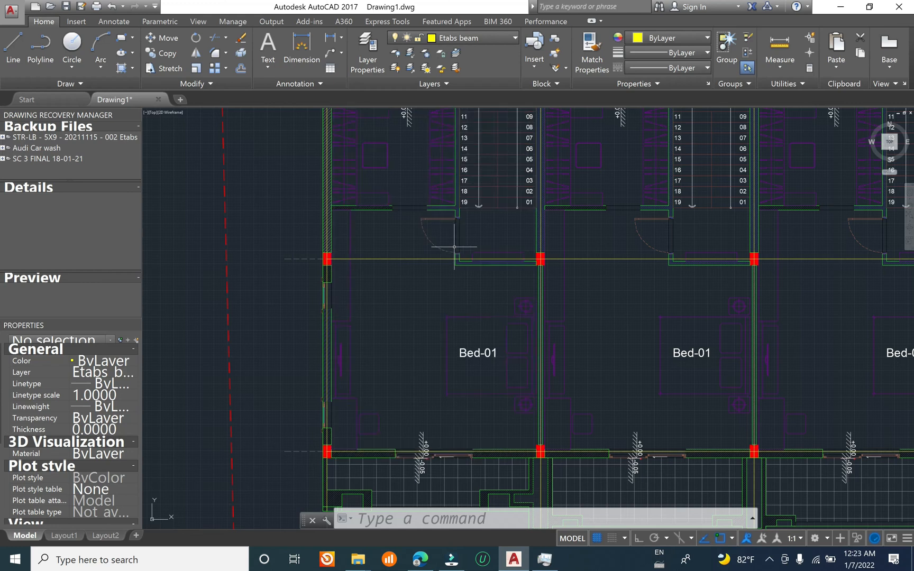
{"action": "left_click", "coordinate": [454, 39]}
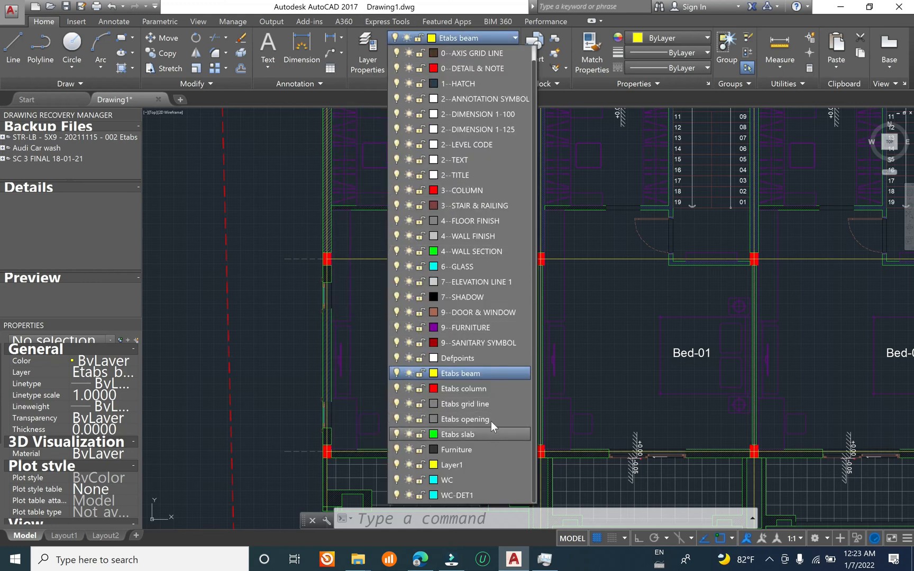
{"action": "left_click", "coordinate": [491, 420]}
{"action": "middle_click_drag", "start_coordinate": [478, 205], "coordinate": [476, 339]}
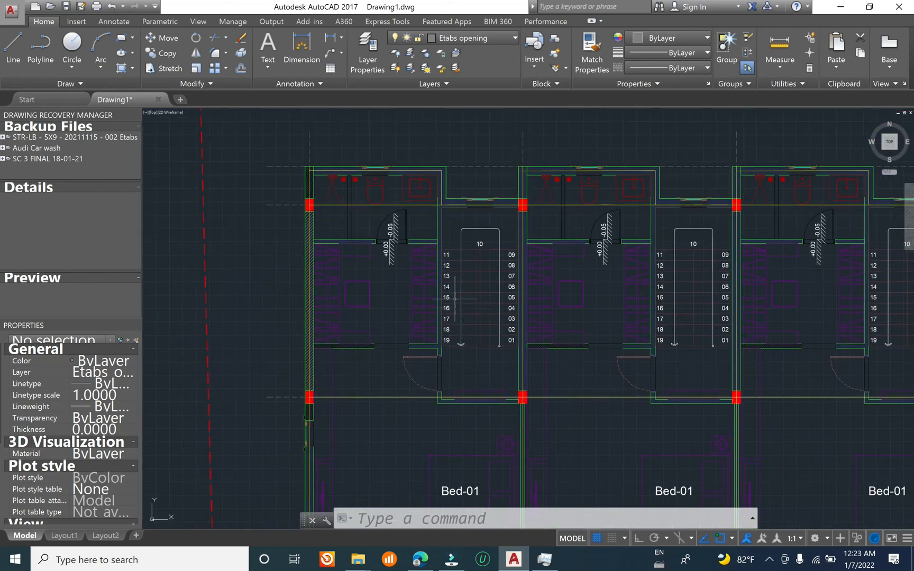
{"action": "scroll", "coordinate": [464, 296], "scroll_direction": "up", "scroll_amount": 2}
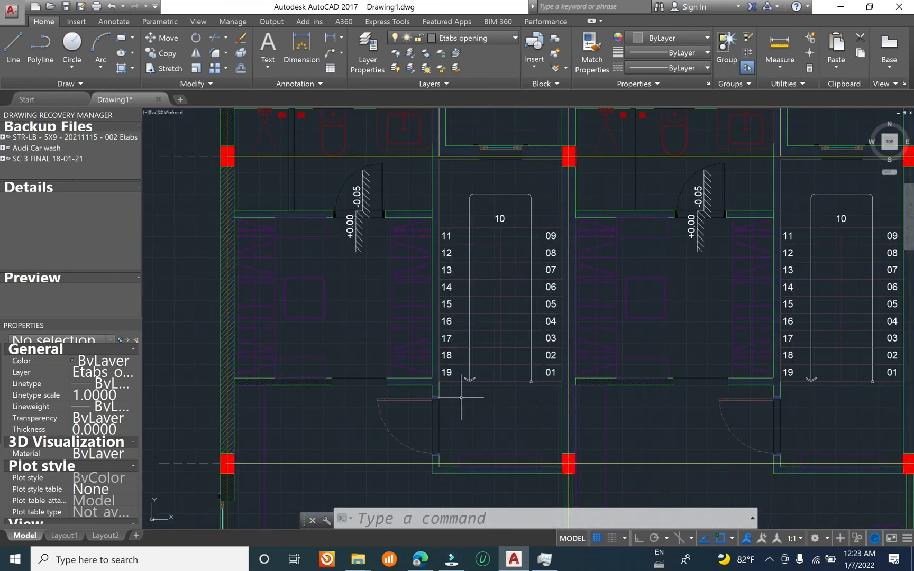
{"action": "middle_click_drag", "start_coordinate": [466, 386], "coordinate": [454, 407]}
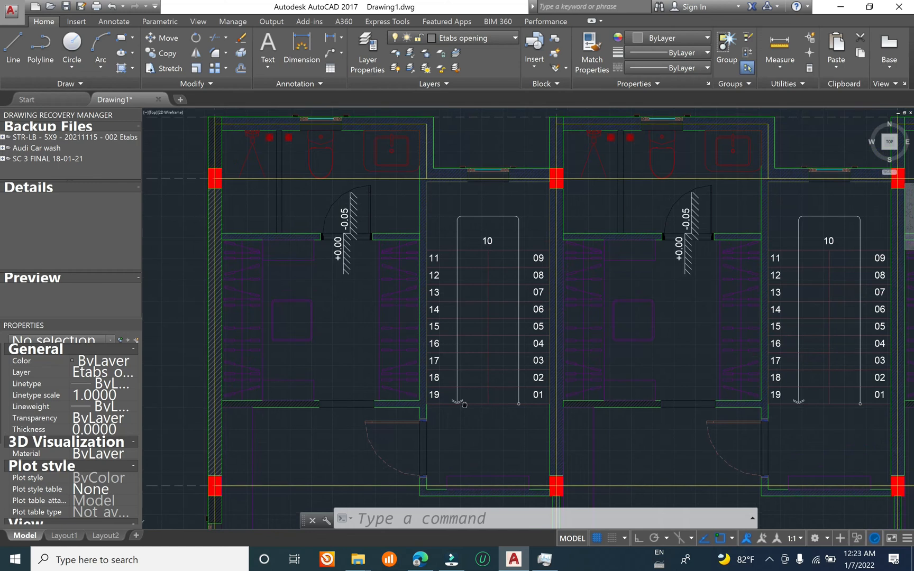
{"action": "type", "text": "rec"}
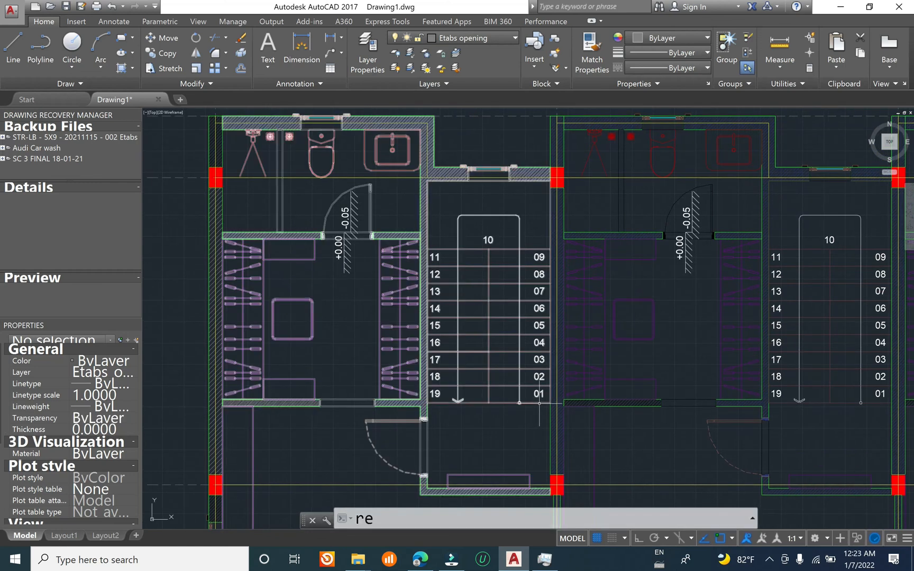
{"action": "key", "text": "Return"}
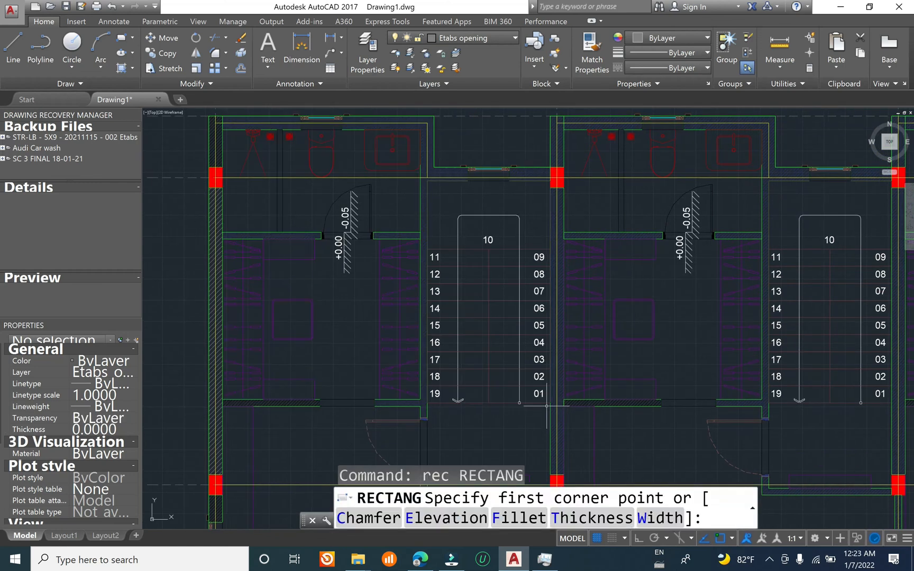
{"action": "key", "text": "Escape"}
Step: Draw the first unit's stair opening rectangle from the grid 2 beam line at the stair foot to the bathroom side wall beam line on grid C
{"action": "type", "text": "rec"}
{"action": "key", "text": "Return"}
{"action": "scroll", "coordinate": [550, 403], "scroll_direction": "up", "scroll_amount": 5}
{"action": "scroll", "coordinate": [547, 409], "scroll_direction": "down", "scroll_amount": 2}
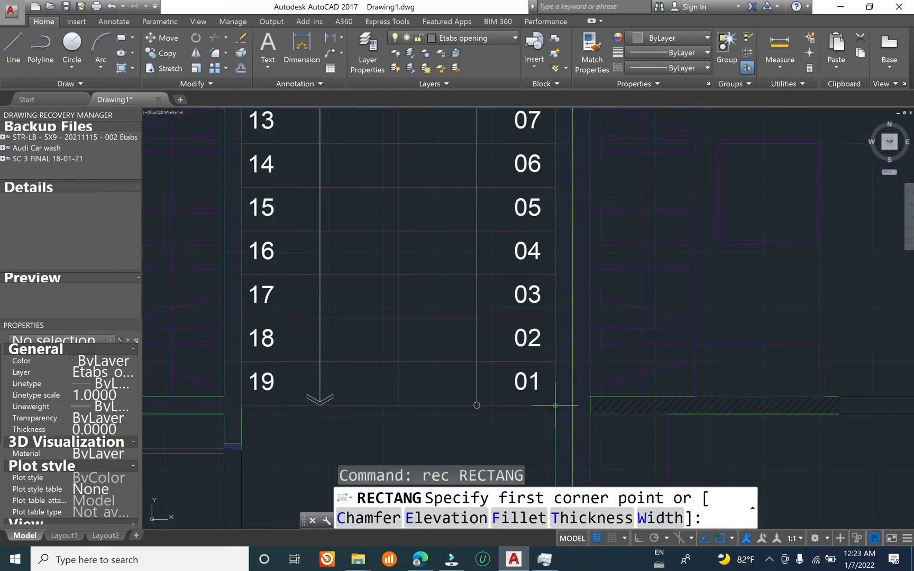
{"action": "scroll", "coordinate": [555, 406], "scroll_direction": "down", "scroll_amount": 2}
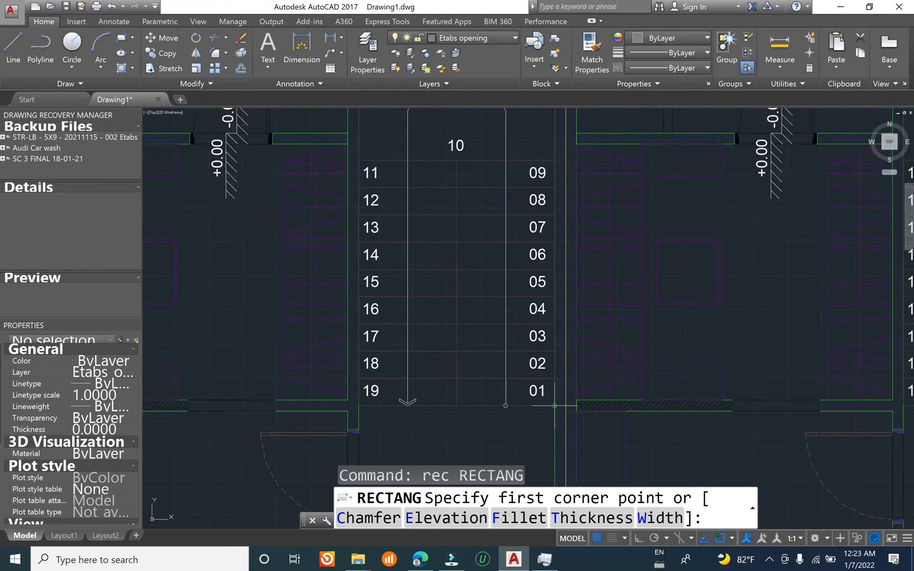
{"action": "middle_click_drag", "start_coordinate": [530, 199], "coordinate": [531, 309]}
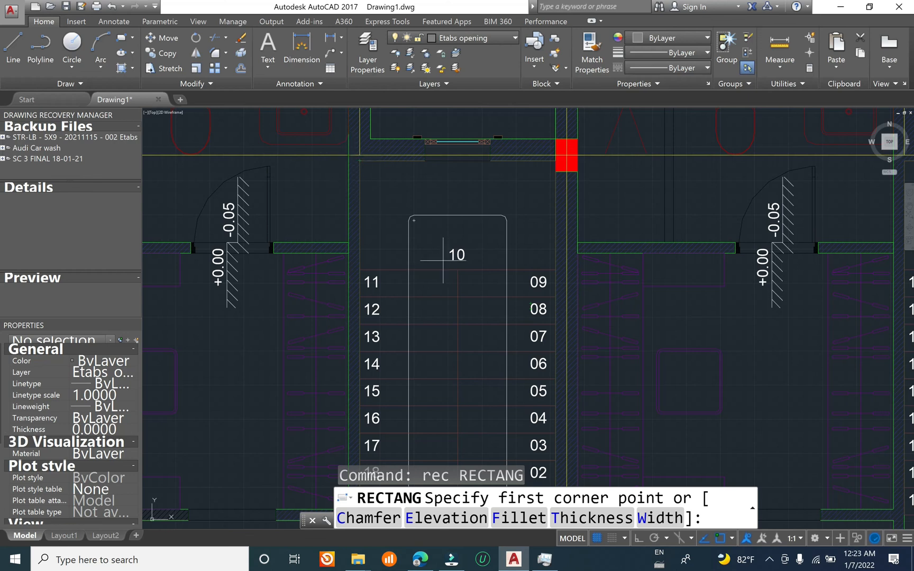
{"action": "middle_click_drag", "start_coordinate": [509, 361], "coordinate": [518, 230]}
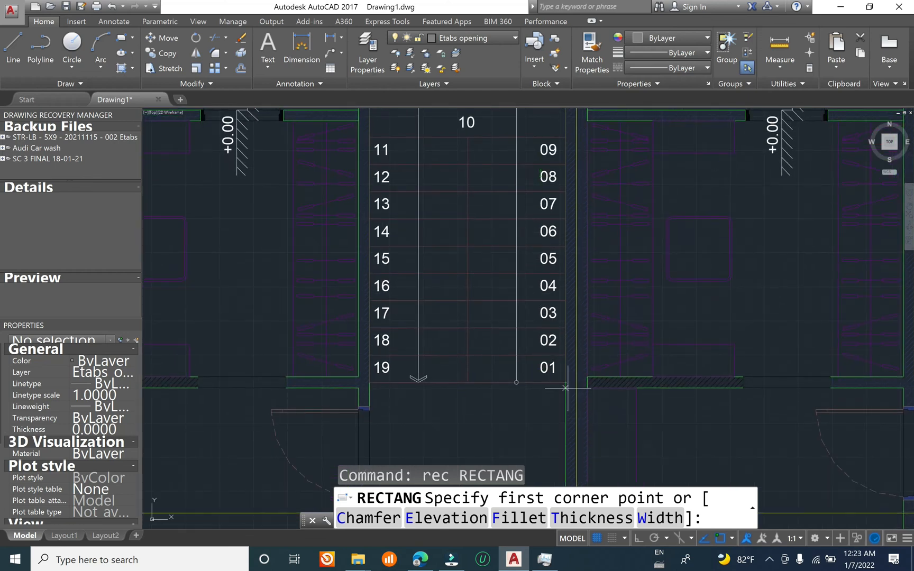
{"action": "scroll", "coordinate": [583, 391], "scroll_direction": "up", "scroll_amount": 2}
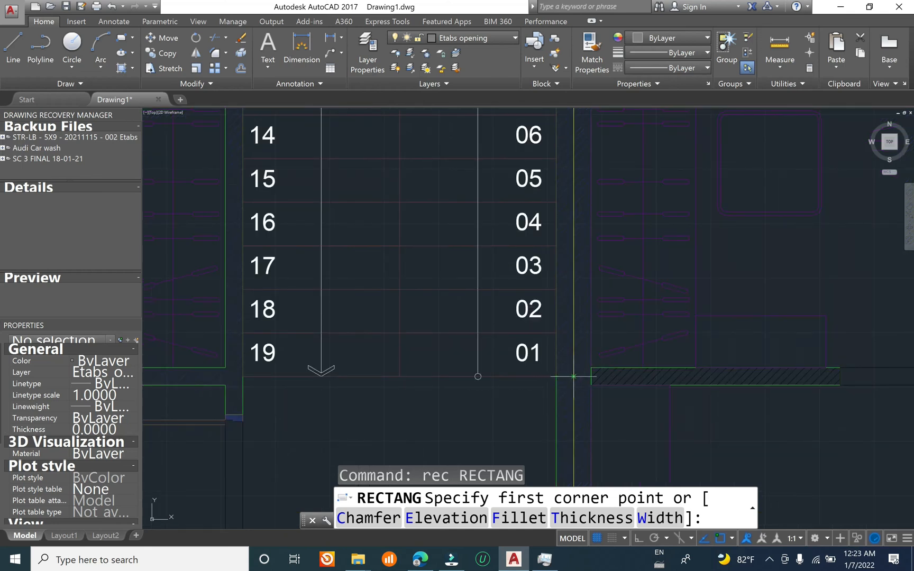
{"action": "left_click", "coordinate": [573, 377]}
{"action": "scroll", "coordinate": [571, 413], "scroll_direction": "down", "scroll_amount": 5}
{"action": "scroll", "coordinate": [505, 261], "scroll_direction": "up", "scroll_amount": 4}
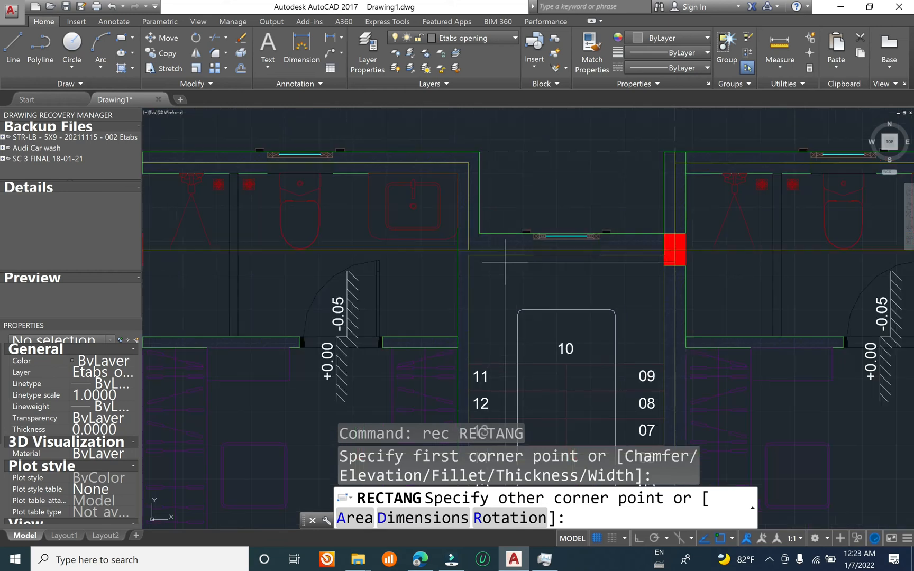
{"action": "scroll", "coordinate": [476, 256], "scroll_direction": "up", "scroll_amount": 4}
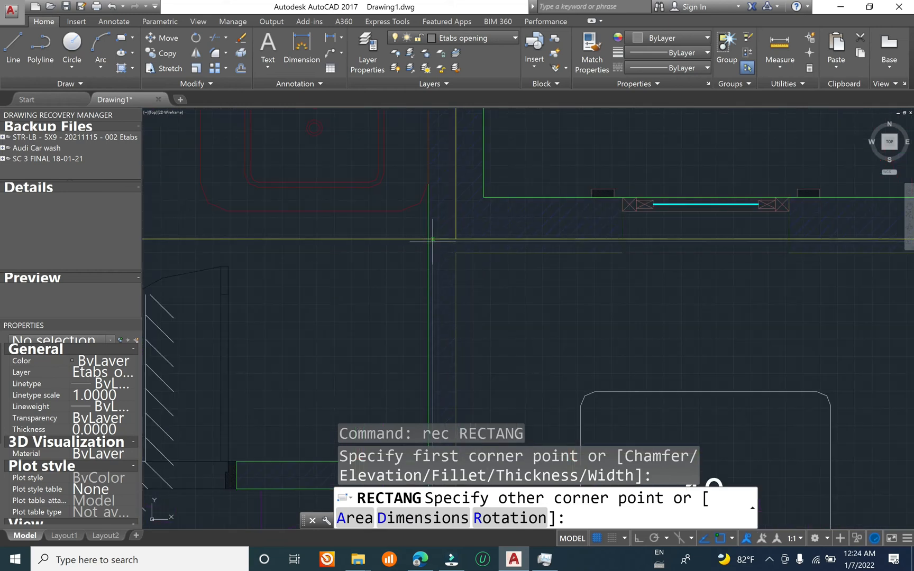
{"action": "left_click", "coordinate": [455, 238]}
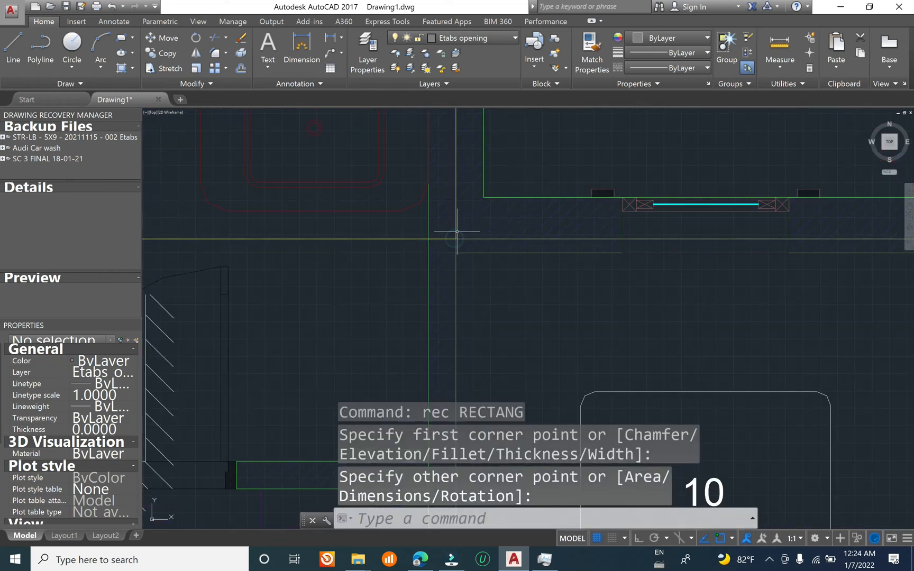
Step: Copy the stair opening rectangle from grid 2 to grids 3, 4, 5 and 6 for the other four units
{"action": "scroll", "coordinate": [457, 228], "scroll_direction": "down", "scroll_amount": 4}
{"action": "middle_click_drag", "start_coordinate": [538, 351], "coordinate": [569, 138]}
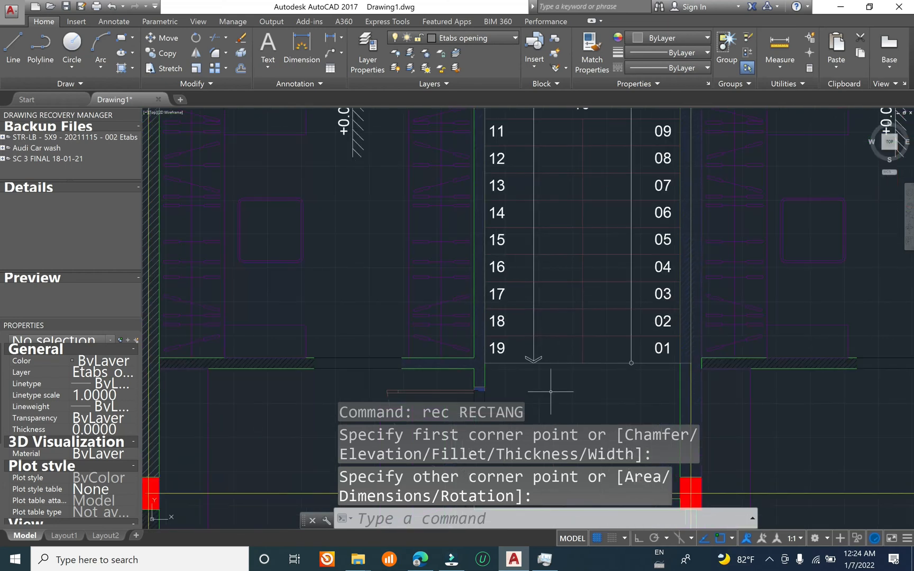
{"action": "key", "text": "Escape"}
{"action": "key", "text": "Escape"}
{"action": "type", "text": "Co"}
{"action": "key", "text": "Return"}
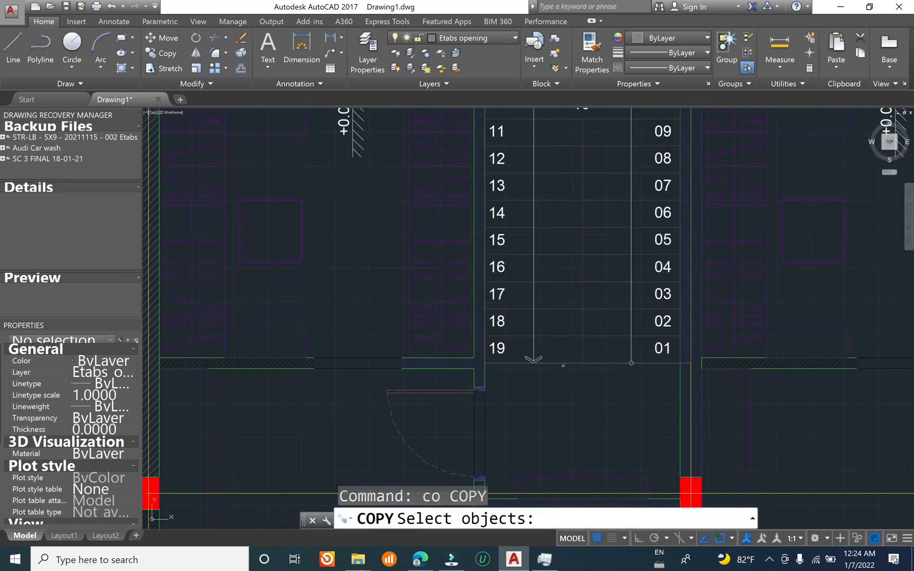
{"action": "left_click", "coordinate": [534, 363]}
{"action": "scroll", "coordinate": [533, 397], "scroll_direction": "down", "scroll_amount": 4}
{"action": "key", "text": "Return"}
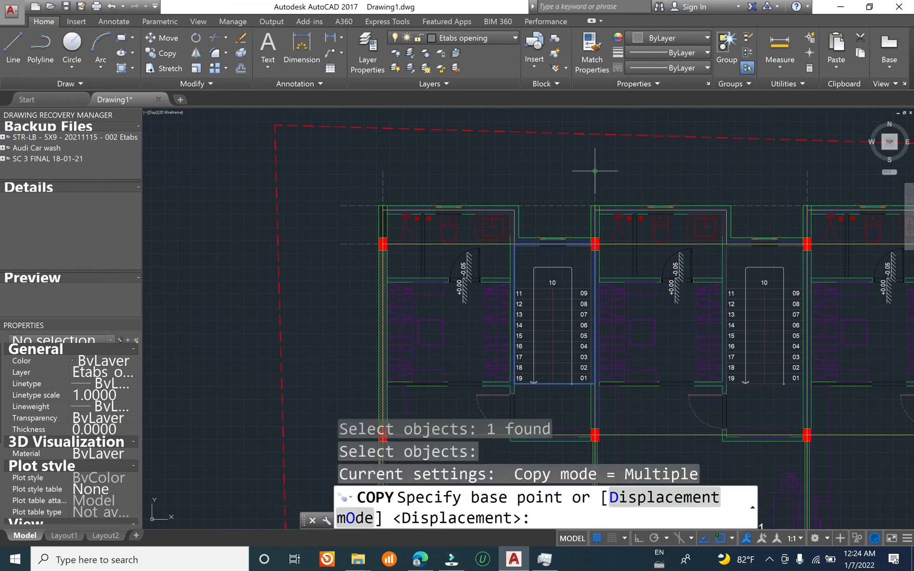
{"action": "left_click", "coordinate": [595, 171]}
{"action": "left_click", "coordinate": [807, 171]}
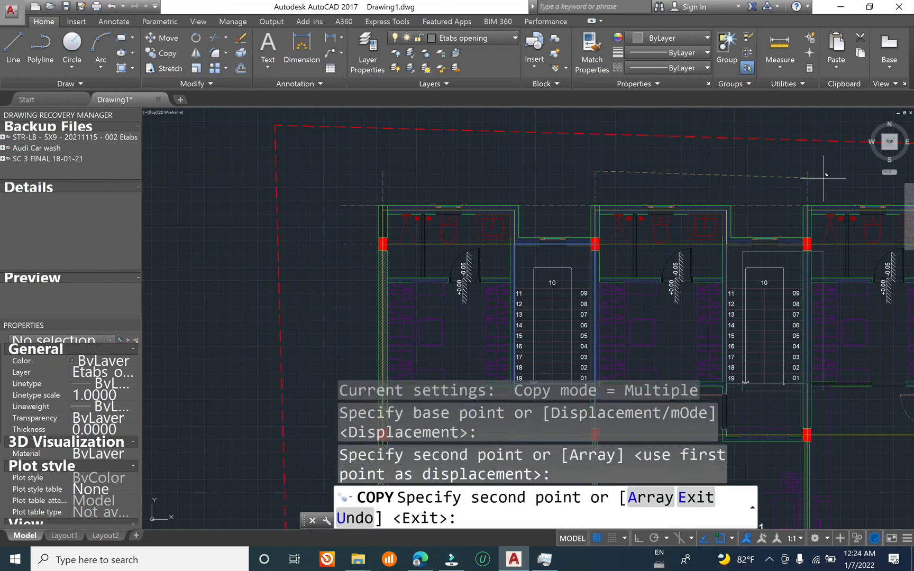
{"action": "scroll", "coordinate": [624, 257], "scroll_direction": "up", "scroll_amount": 4}
{"action": "scroll", "coordinate": [547, 238], "scroll_direction": "down", "scroll_amount": 6}
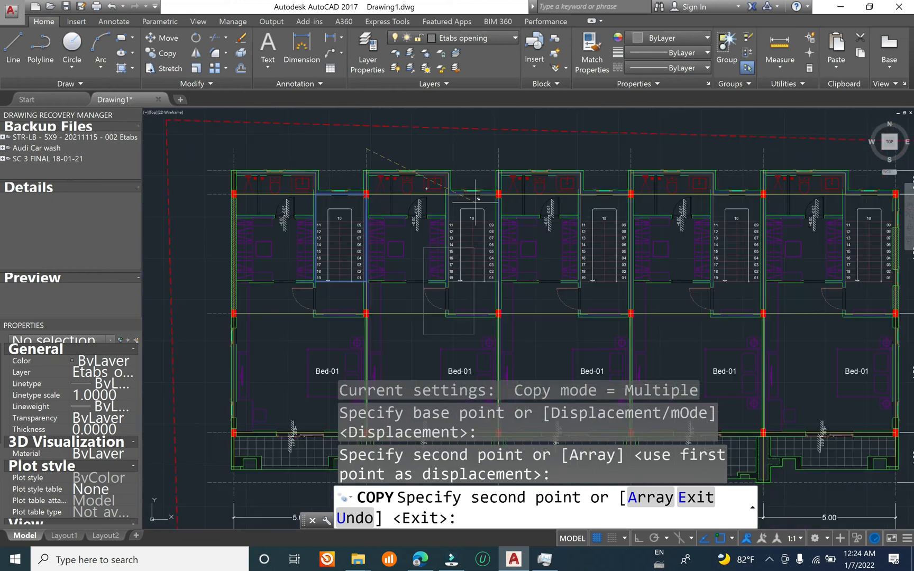
{"action": "scroll", "coordinate": [475, 258], "scroll_direction": "up", "scroll_amount": 4}
{"action": "middle_click_drag", "start_coordinate": [484, 256], "coordinate": [359, 368]}
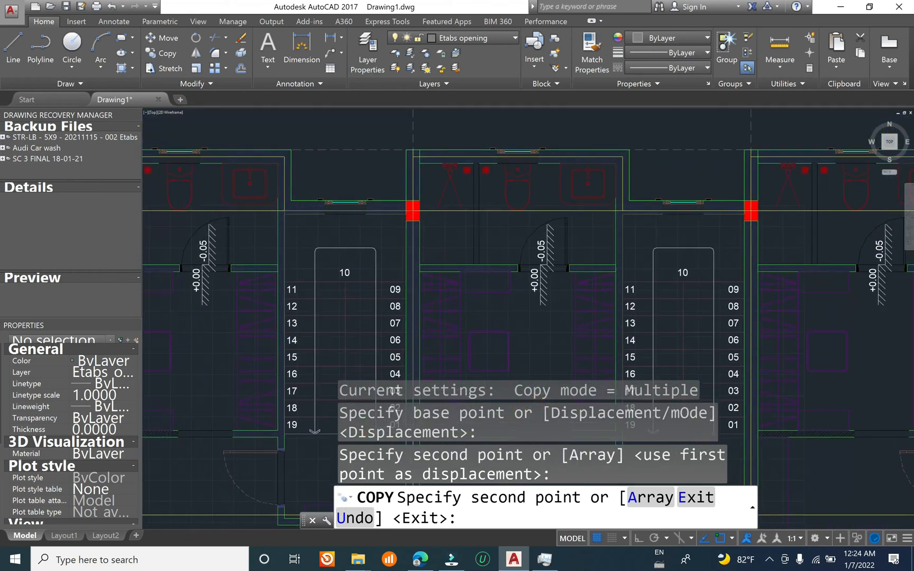
{"action": "scroll", "coordinate": [545, 186], "scroll_direction": "down", "scroll_amount": 4}
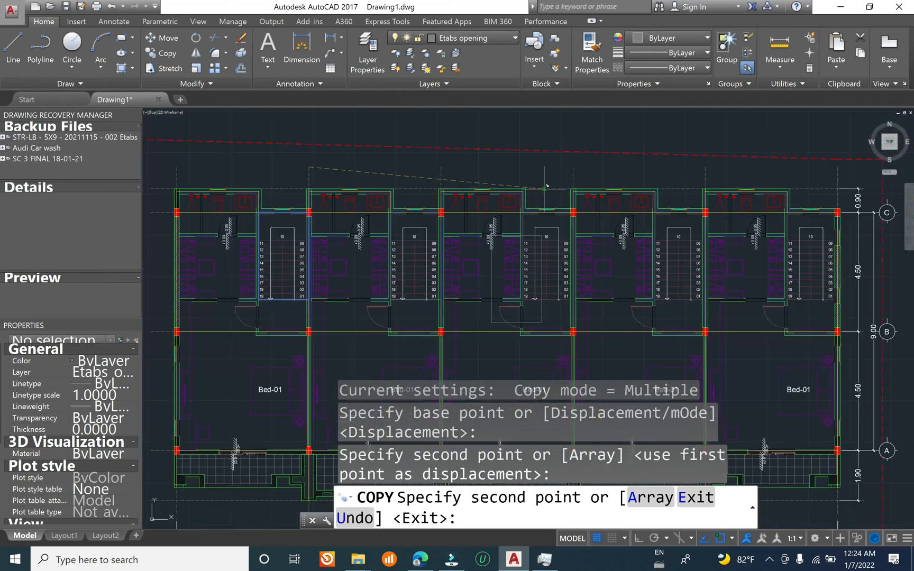
{"action": "left_click", "coordinate": [575, 163]}
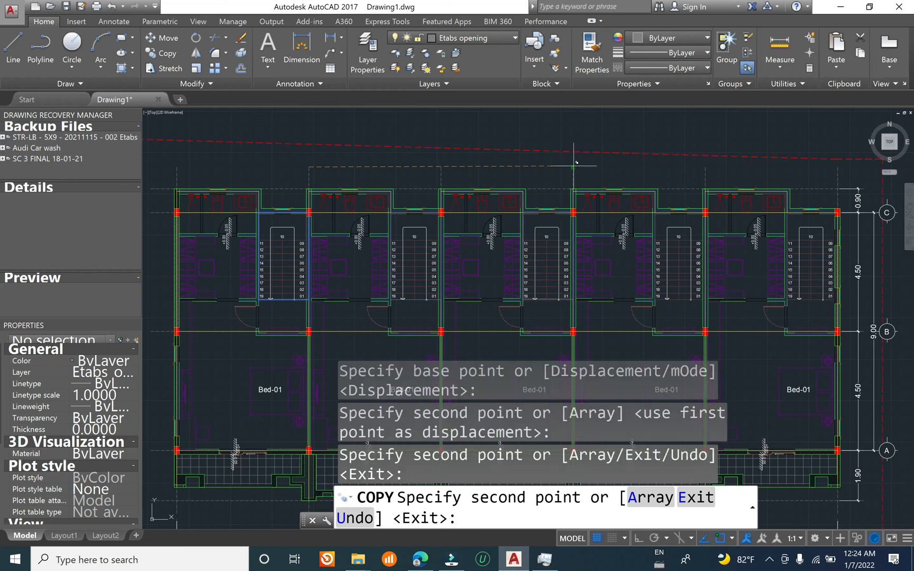
{"action": "left_click", "coordinate": [705, 168]}
{"action": "middle_click_drag", "start_coordinate": [808, 202], "coordinate": [658, 191]}
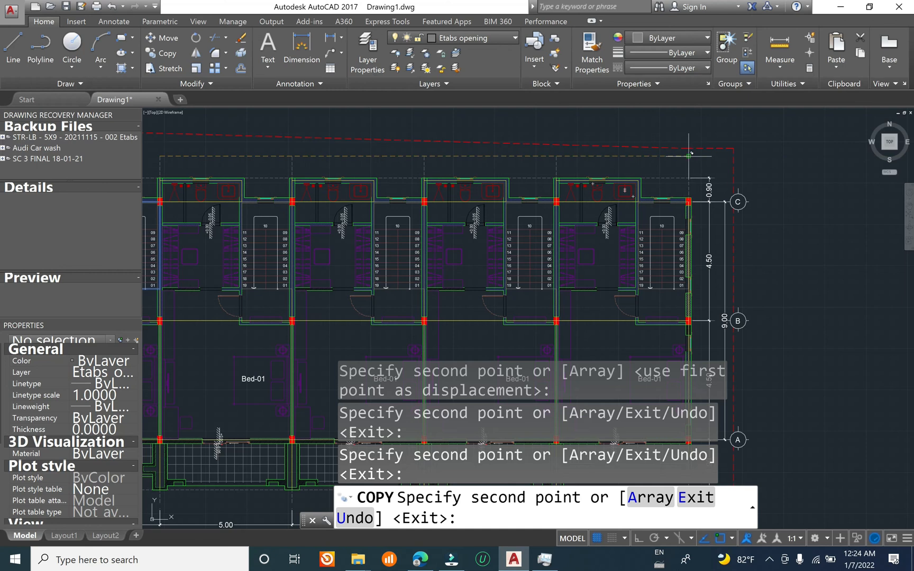
{"action": "key", "text": "Escape"}
Step: Check the fifth unit's stair opening rectangle against the beam lines, and look over the openings in the other units
{"action": "scroll", "coordinate": [673, 214], "scroll_direction": "up", "scroll_amount": 6}
{"action": "middle_click_drag", "start_coordinate": [568, 108], "coordinate": [543, 83]}
{"action": "left_click", "coordinate": [536, 207]}
{"action": "key", "text": "Escape"}
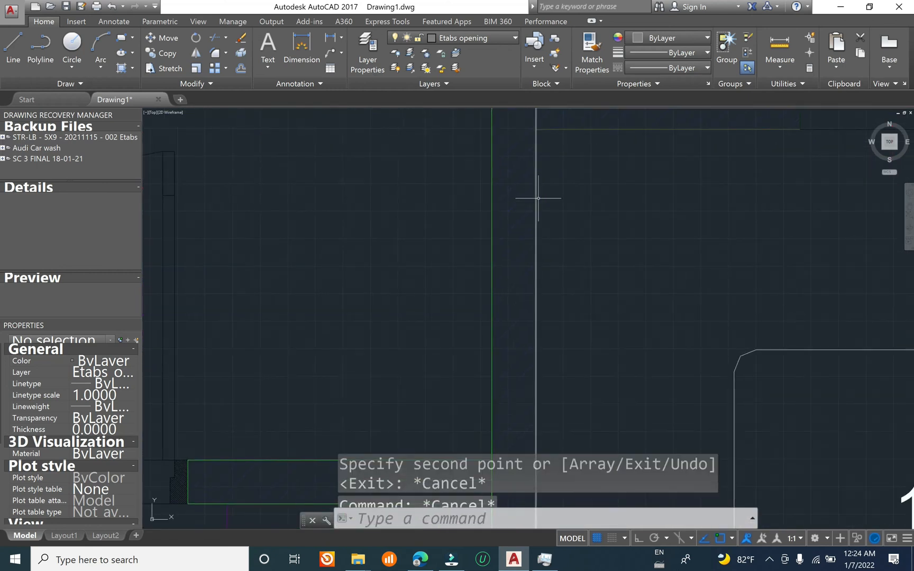
{"action": "scroll", "coordinate": [537, 201], "scroll_direction": "down", "scroll_amount": 4}
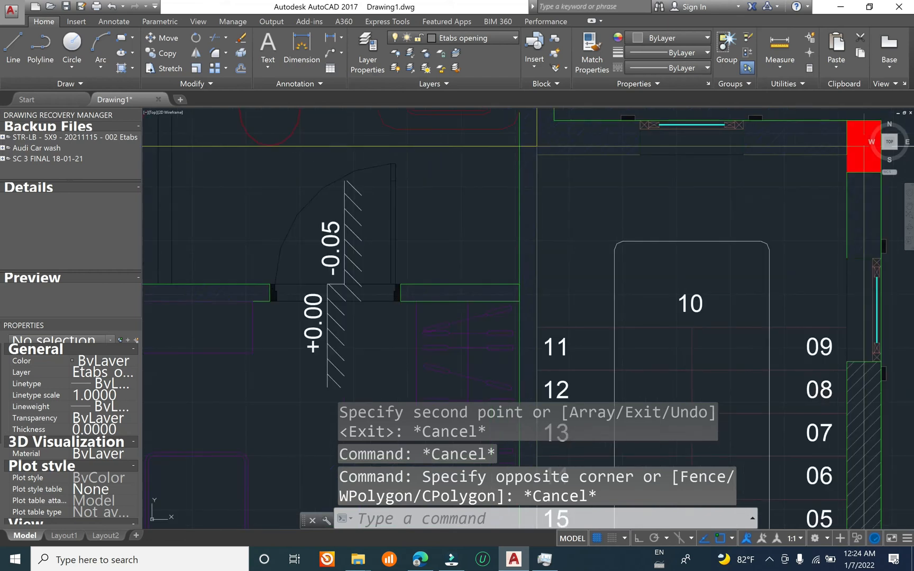
{"action": "left_click", "coordinate": [534, 149]}
{"action": "scroll", "coordinate": [635, 166], "scroll_direction": "down", "scroll_amount": 2}
{"action": "mouse_move", "coordinate": [698, 251]}
{"action": "middle_mouse_down"}
{"action": "mouse_move", "coordinate": [601, 197]}
{"action": "mouse_move", "coordinate": [632, 105]}
{"action": "mouse_move", "coordinate": [595, 259]}
{"action": "mouse_move", "coordinate": [606, 291]}
{"action": "middle_mouse_up"}
{"action": "scroll", "coordinate": [494, 199], "scroll_direction": "up", "scroll_amount": 2}
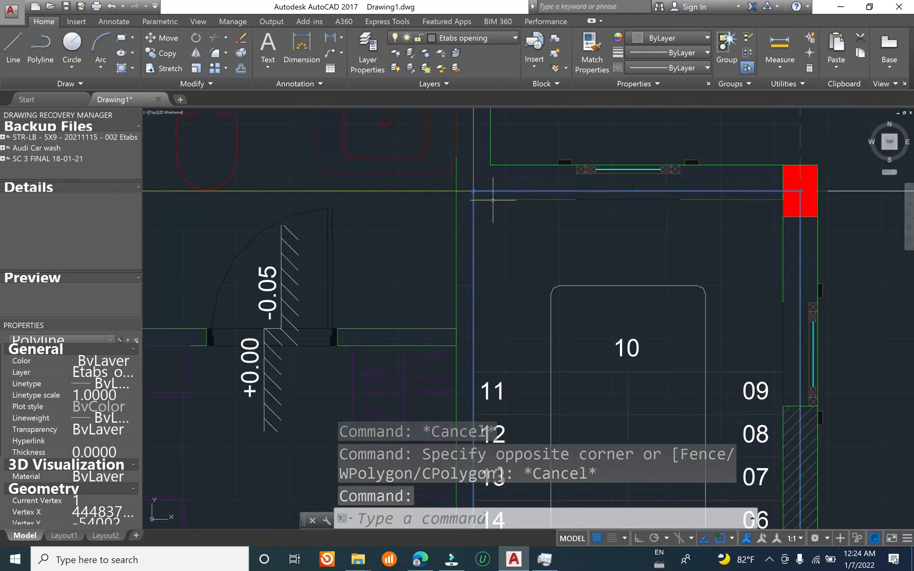
{"action": "middle_click_drag", "start_coordinate": [647, 214], "coordinate": [603, 241]}
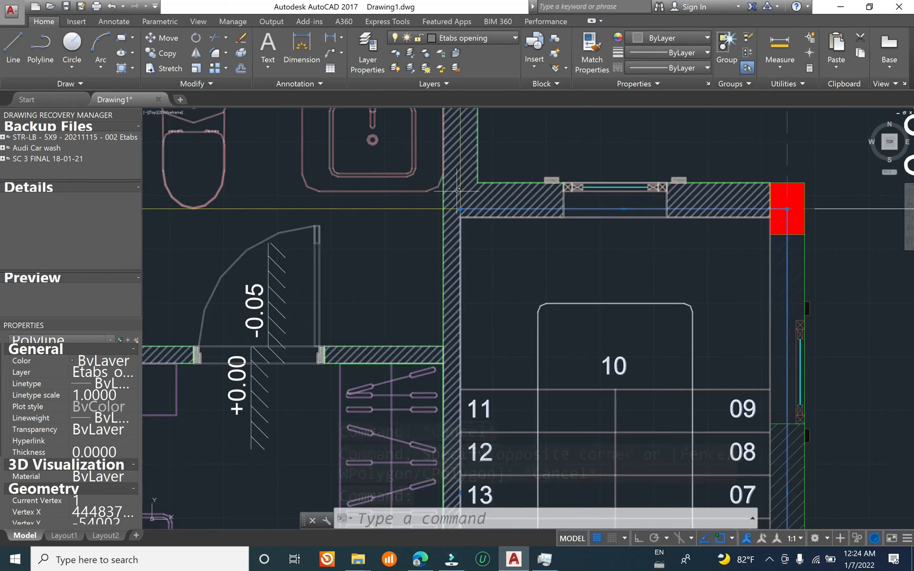
{"action": "scroll", "coordinate": [479, 222], "scroll_direction": "up", "scroll_amount": 3}
{"action": "scroll", "coordinate": [469, 225], "scroll_direction": "down", "scroll_amount": 3}
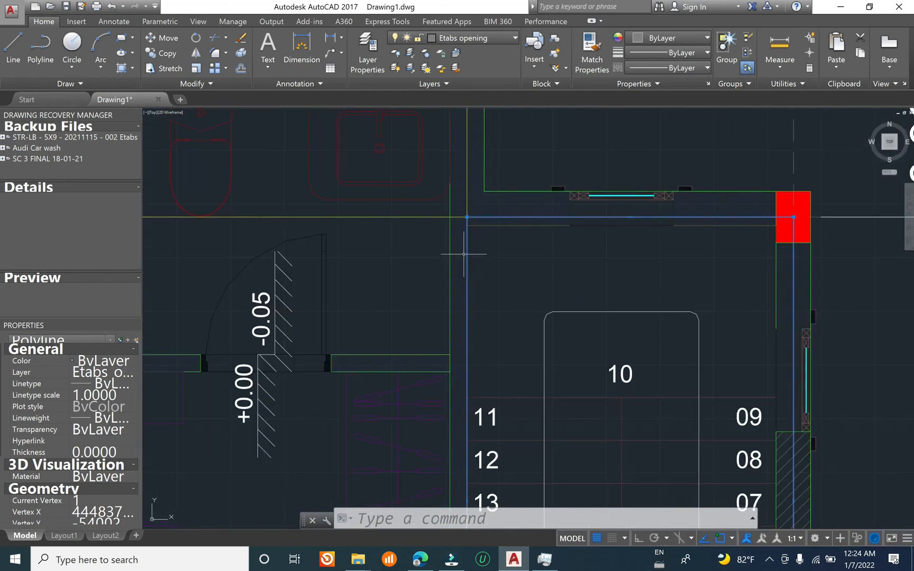
{"action": "scroll", "coordinate": [589, 224], "scroll_direction": "down", "scroll_amount": 4}
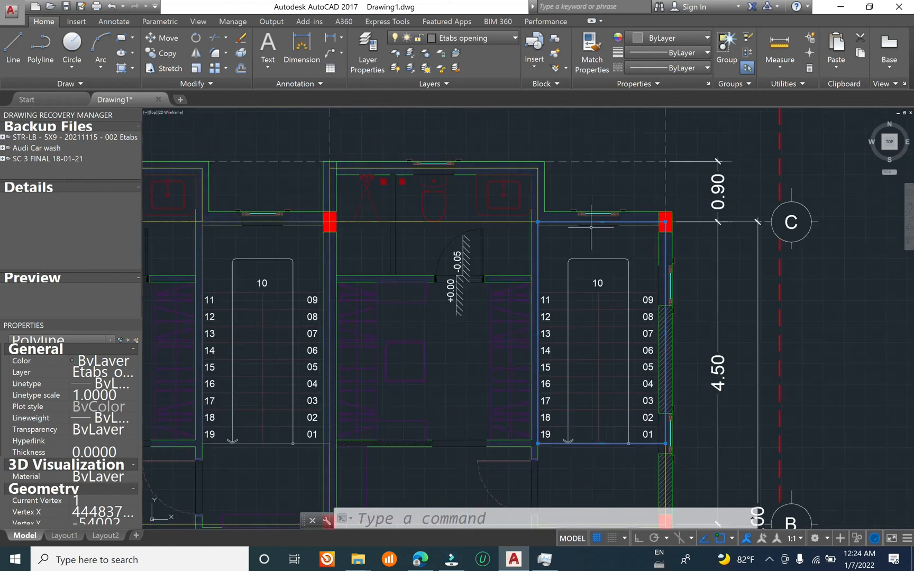
{"action": "middle_click_drag", "start_coordinate": [399, 311], "coordinate": [681, 236]}
{"action": "key", "text": "Escape"}
{"action": "key", "text": "Escape"}
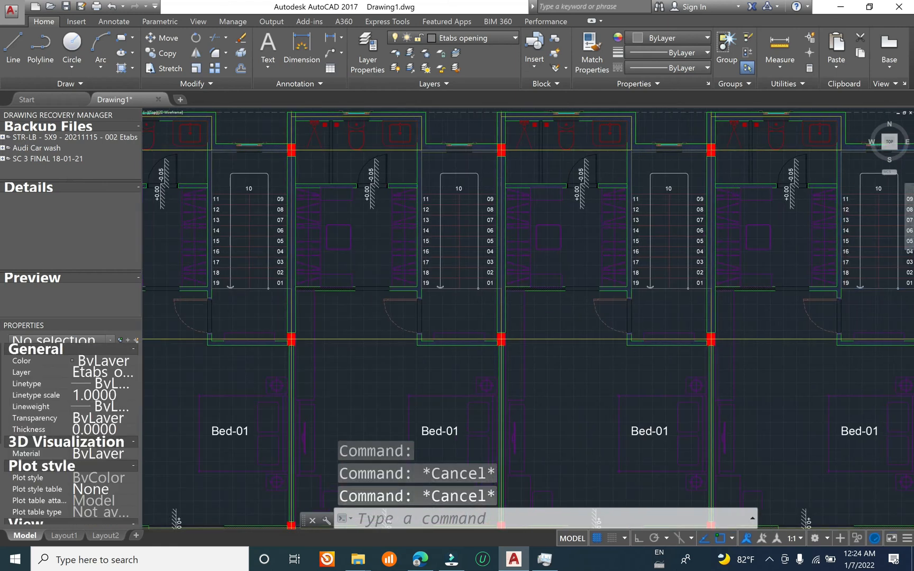
{"action": "scroll", "coordinate": [586, 257], "scroll_direction": "down", "scroll_amount": 3}
{"action": "scroll", "coordinate": [437, 214], "scroll_direction": "up", "scroll_amount": 3}
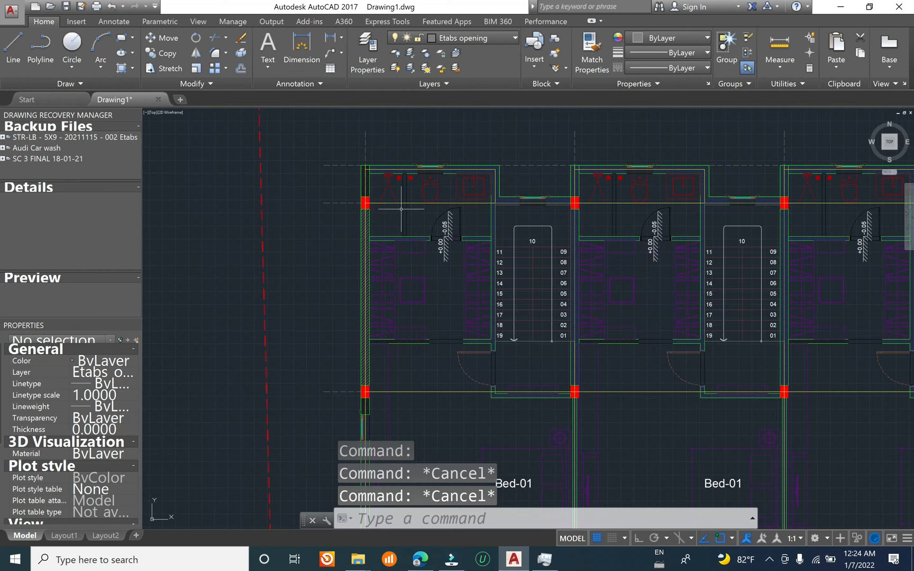
Step: Inspect the beam lines and stair openings around the first two units on the first floor plan
{"action": "scroll", "coordinate": [380, 212], "scroll_direction": "up", "scroll_amount": 3}
{"action": "mouse_move", "coordinate": [735, 223]}
{"action": "middle_mouse_down"}
{"action": "mouse_move", "coordinate": [704, 270]}
{"action": "mouse_move", "coordinate": [599, 230]}
{"action": "middle_mouse_up"}
{"action": "scroll", "coordinate": [412, 237], "scroll_direction": "down", "scroll_amount": 2}
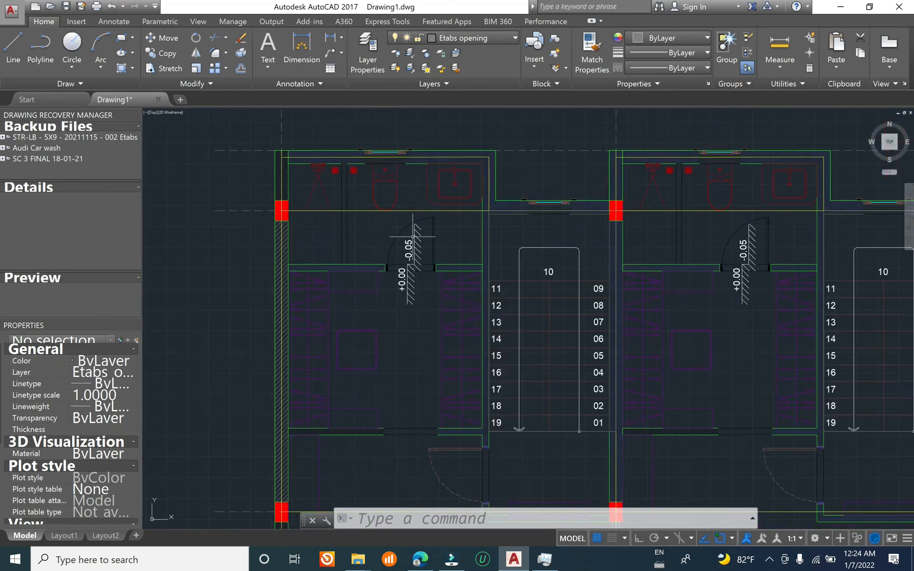
{"action": "middle_click_drag", "start_coordinate": [370, 245], "coordinate": [374, 214]}
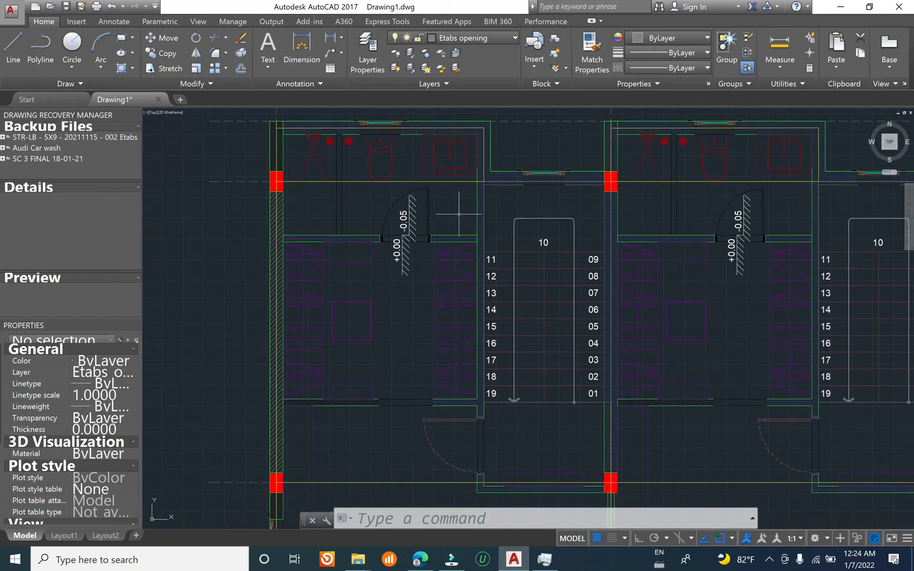
{"action": "scroll", "coordinate": [524, 175], "scroll_direction": "up", "scroll_amount": 3}
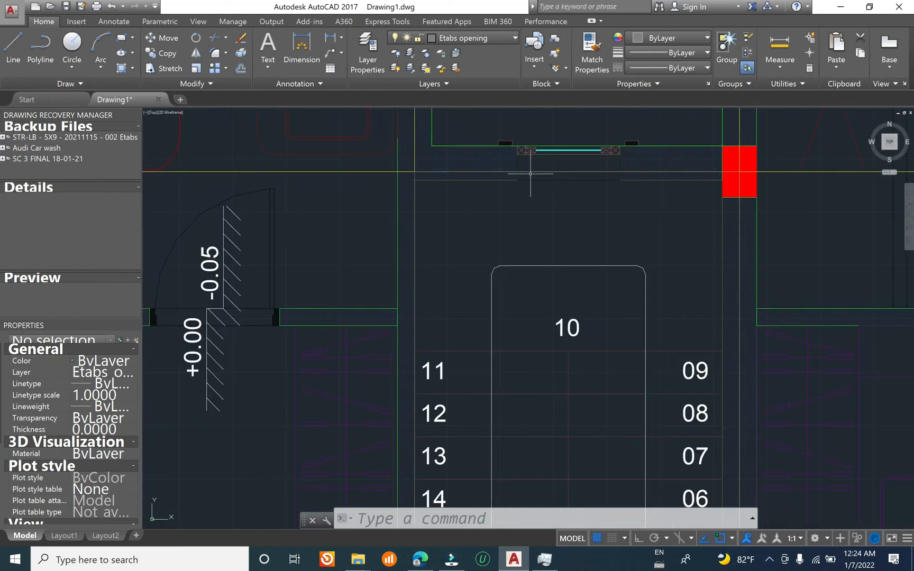
{"action": "scroll", "coordinate": [525, 213], "scroll_direction": "down", "scroll_amount": 5}
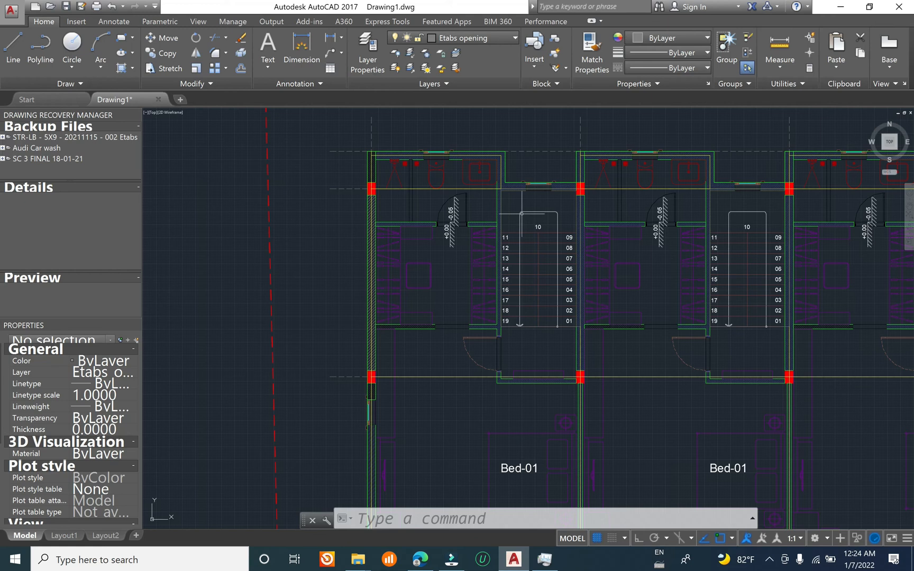
{"action": "scroll", "coordinate": [605, 277], "scroll_direction": "down", "scroll_amount": 4}
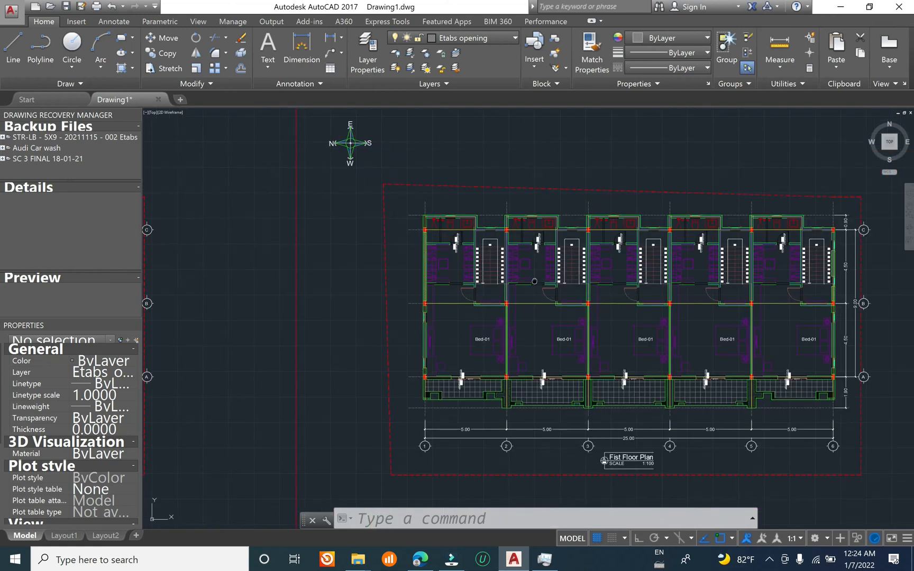
Step: Look over the ground floor plan, examining the stairs in the first units
{"action": "middle_click_drag", "start_coordinate": [534, 281], "coordinate": [750, 230]}
{"action": "middle_click_drag", "start_coordinate": [438, 258], "coordinate": [650, 246]}
{"action": "middle_click_drag", "start_coordinate": [700, 229], "coordinate": [828, 237]}
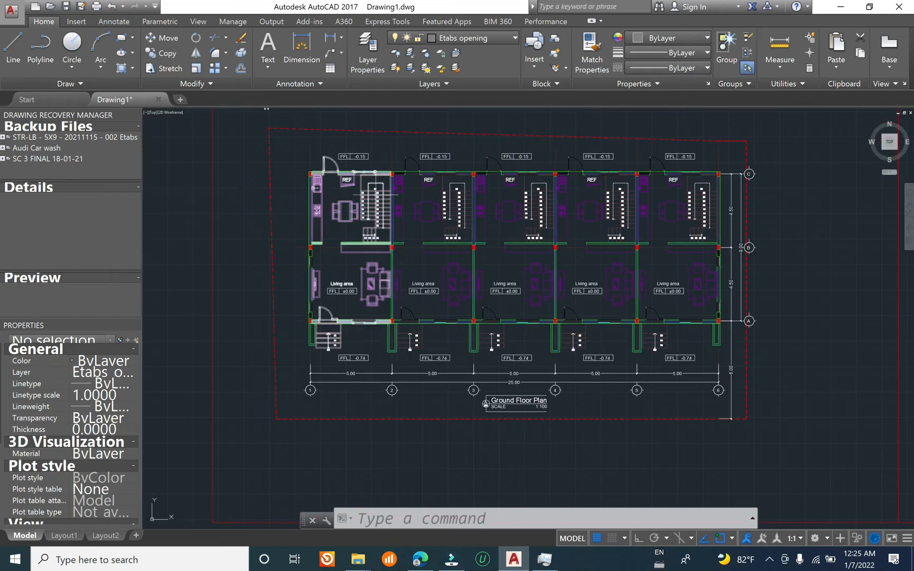
{"action": "scroll", "coordinate": [361, 185], "scroll_direction": "up", "scroll_amount": 4}
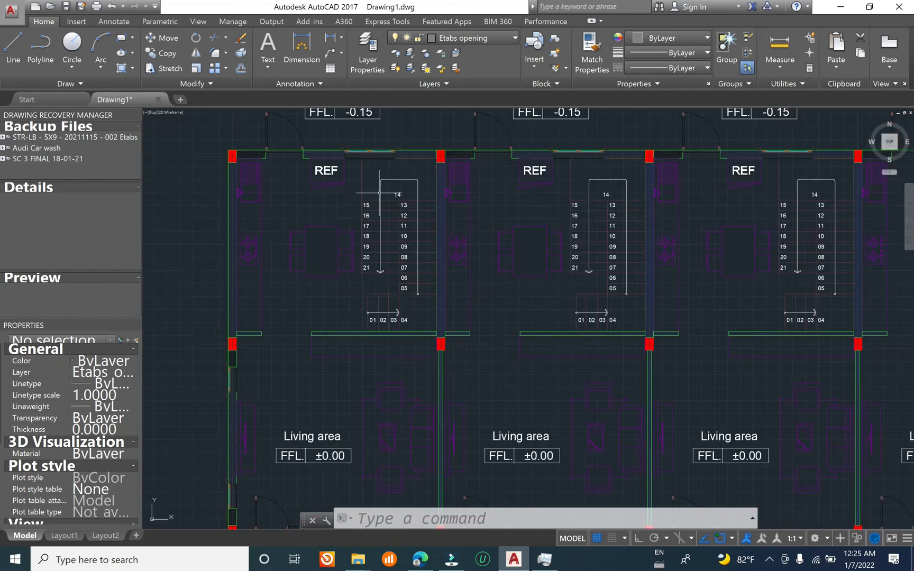
{"action": "scroll", "coordinate": [386, 146], "scroll_direction": "up", "scroll_amount": 2}
{"action": "scroll", "coordinate": [369, 205], "scroll_direction": "down", "scroll_amount": 6}
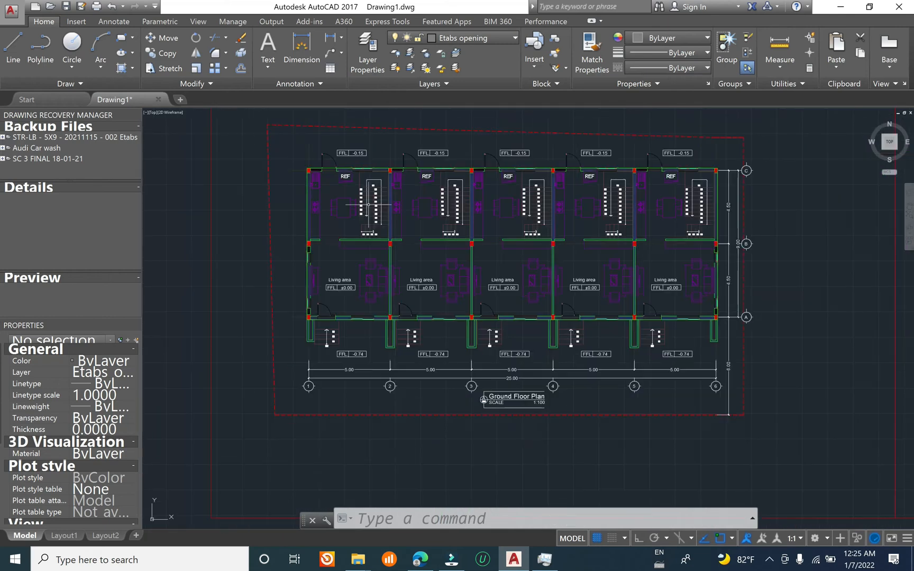
Step: Return to the first floor plan and examine the beam and slab lines at the outer bathroom corner on grid 1
{"action": "middle_click_drag", "start_coordinate": [534, 379], "coordinate": [119, 337]}
{"action": "middle_click_drag", "start_coordinate": [750, 359], "coordinate": [396, 383]}
{"action": "scroll", "coordinate": [459, 383], "scroll_direction": "up", "scroll_amount": 4}
{"action": "scroll", "coordinate": [499, 360], "scroll_direction": "down", "scroll_amount": 4}
{"action": "scroll", "coordinate": [702, 168], "scroll_direction": "down", "scroll_amount": 1}
{"action": "scroll", "coordinate": [398, 224], "scroll_direction": "up", "scroll_amount": 3}
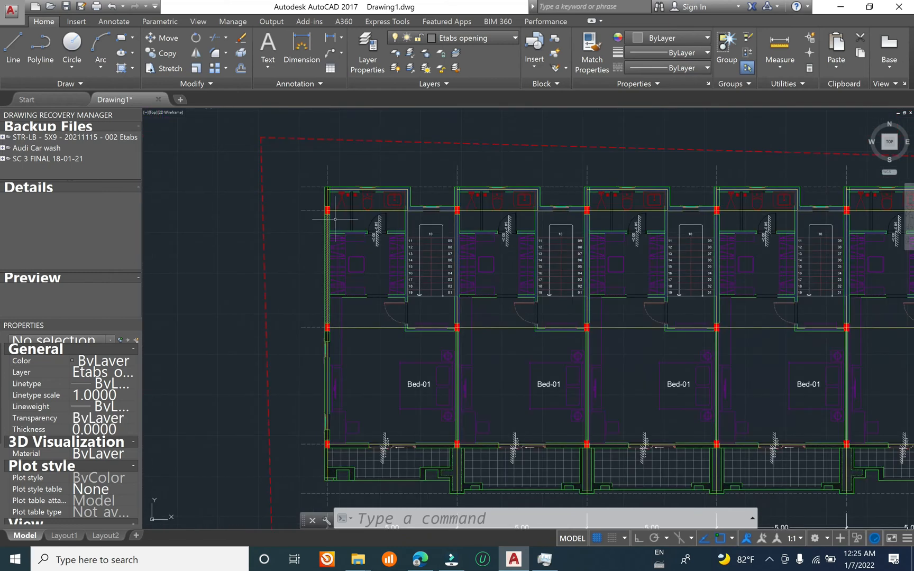
{"action": "scroll", "coordinate": [335, 218], "scroll_direction": "up", "scroll_amount": 5}
{"action": "scroll", "coordinate": [301, 232], "scroll_direction": "down", "scroll_amount": 3}
{"action": "scroll", "coordinate": [296, 201], "scroll_direction": "up", "scroll_amount": 3}
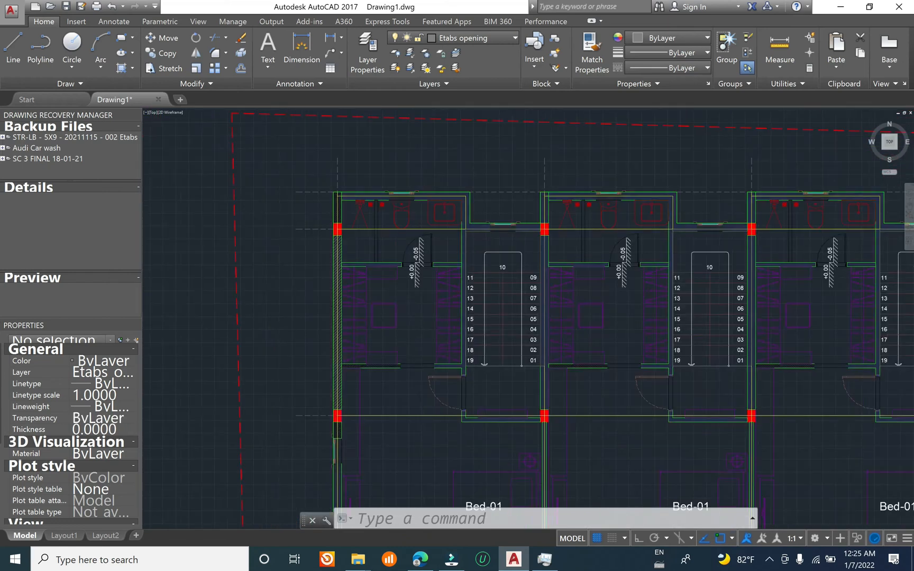
{"action": "scroll", "coordinate": [369, 190], "scroll_direction": "up", "scroll_amount": 5}
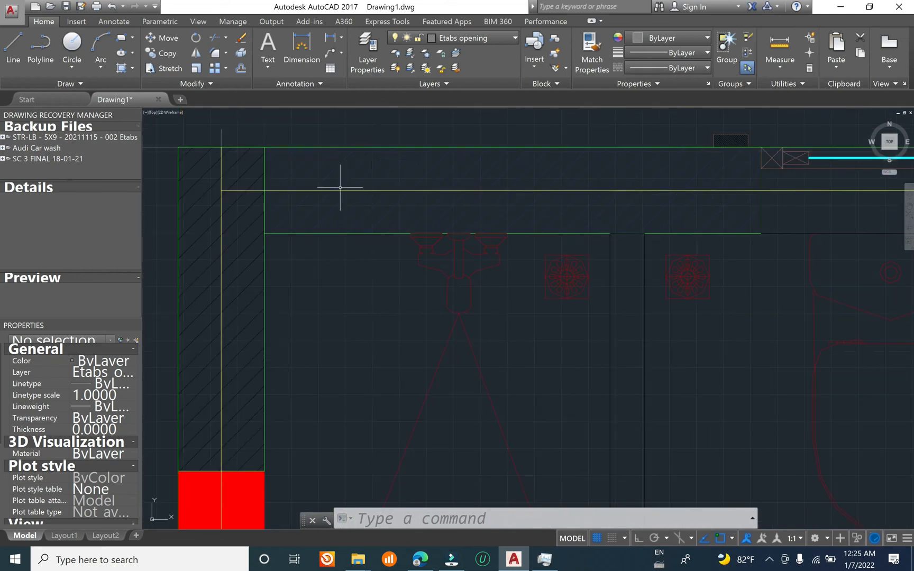
{"action": "scroll", "coordinate": [344, 253], "scroll_direction": "down", "scroll_amount": 1}
{"action": "scroll", "coordinate": [344, 222], "scroll_direction": "up", "scroll_amount": 2}
{"action": "scroll", "coordinate": [414, 185], "scroll_direction": "down", "scroll_amount": 5}
{"action": "mouse_move", "coordinate": [528, 333]}
{"action": "middle_mouse_down"}
{"action": "mouse_move", "coordinate": [442, 271]}
{"action": "mouse_move", "coordinate": [430, 221]}
{"action": "mouse_move", "coordinate": [388, 415]}
{"action": "middle_mouse_up"}
{"action": "scroll", "coordinate": [429, 221], "scroll_direction": "down", "scroll_amount": 5}
{"action": "scroll", "coordinate": [453, 314], "scroll_direction": "down", "scroll_amount": 8}
Step: Select all Etabs beam lines, slab outlines and dashed grid lines by picking samples at the grid 1 and C corner and using Select Similar
{"action": "scroll", "coordinate": [454, 318], "scroll_direction": "up", "scroll_amount": 10}
{"action": "scroll", "coordinate": [443, 307], "scroll_direction": "up", "scroll_amount": 6}
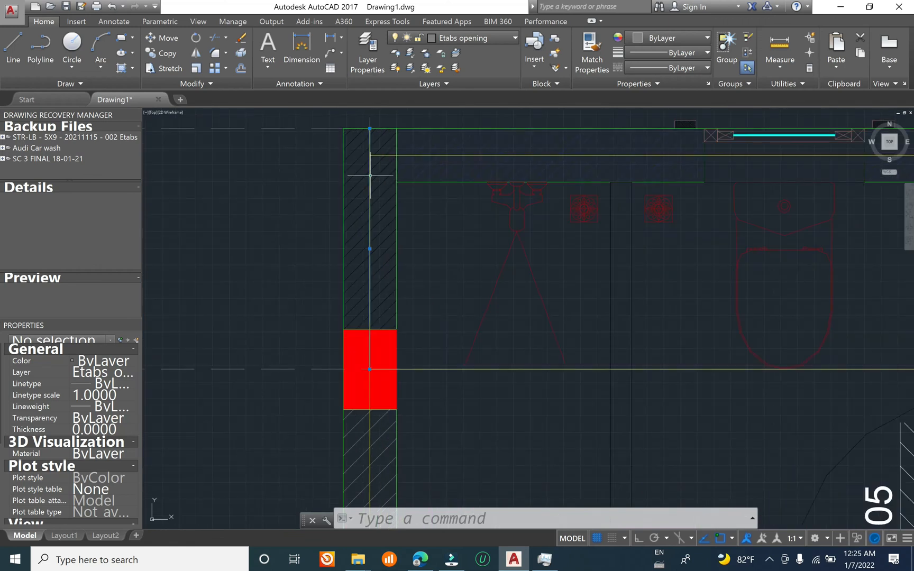
{"action": "left_click", "coordinate": [411, 155]}
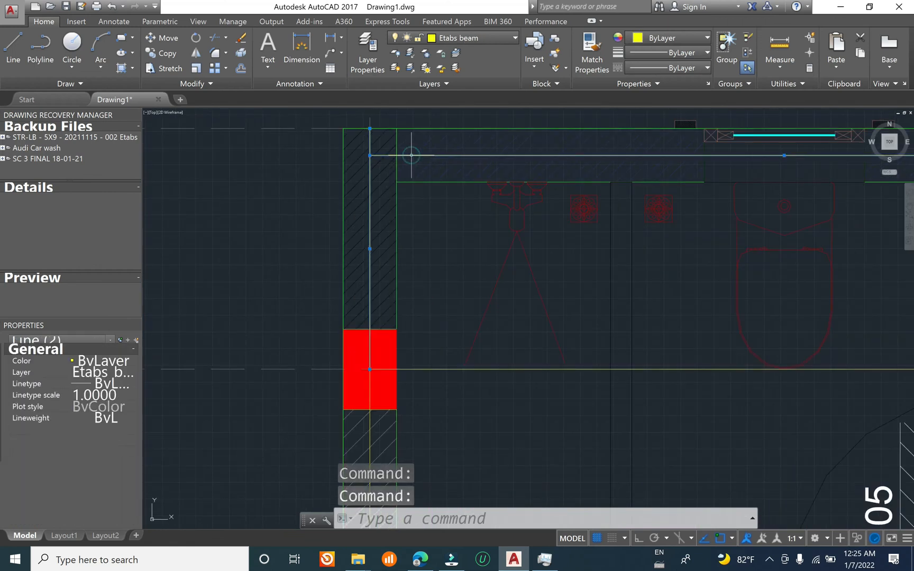
{"action": "left_click", "coordinate": [343, 172]}
{"action": "scroll", "coordinate": [368, 162], "scroll_direction": "down", "scroll_amount": 2}
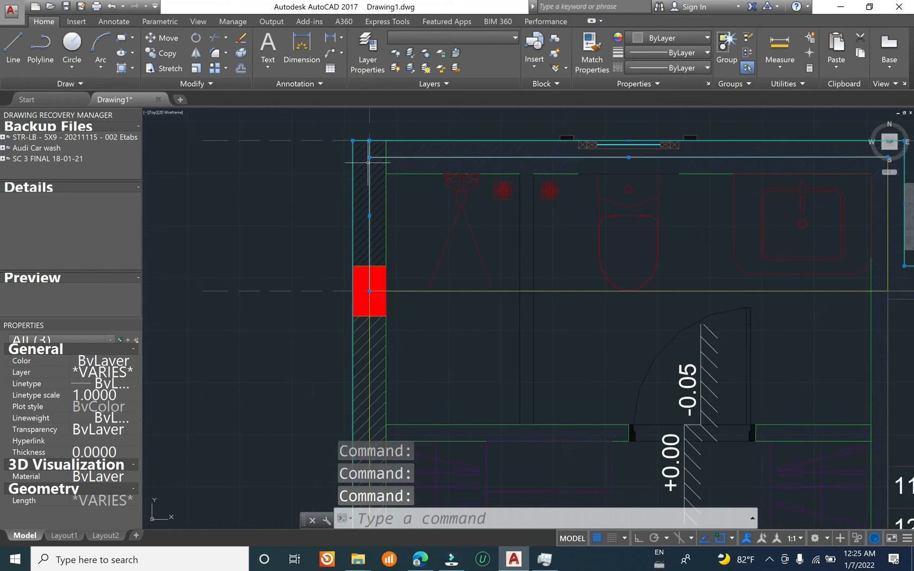
{"action": "left_click", "coordinate": [286, 291]}
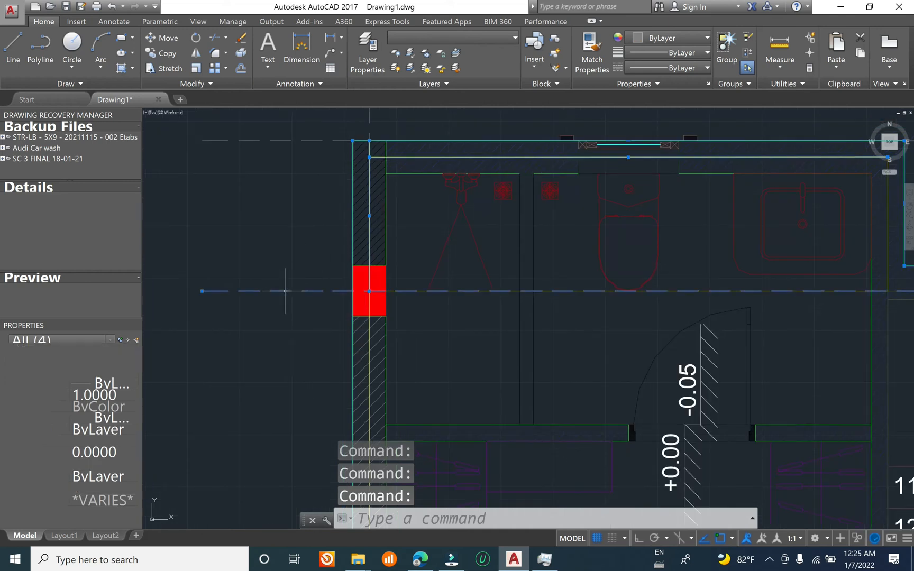
{"action": "right_click", "coordinate": [295, 246]}
{"action": "left_click", "coordinate": [379, 386]}
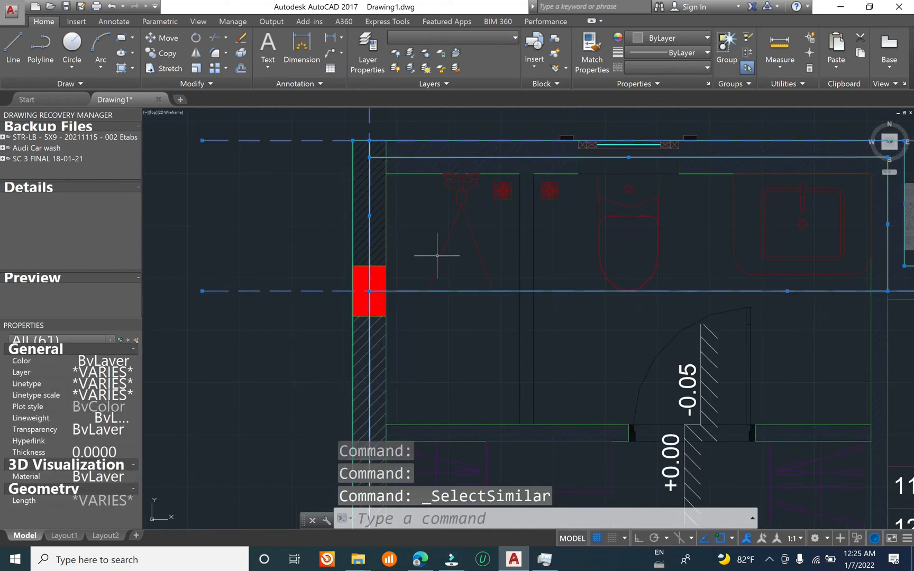
{"action": "scroll", "coordinate": [434, 259], "scroll_direction": "down", "scroll_amount": 5}
{"action": "scroll", "coordinate": [480, 252], "scroll_direction": "up", "scroll_amount": 8}
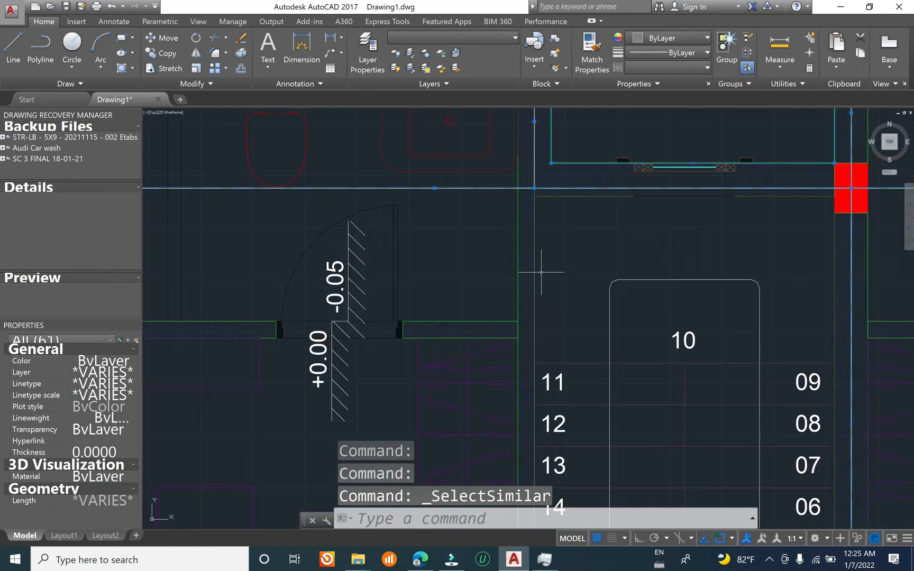
Step: Add all stair opening rectangles to the selection with Select Similar, using the first unit's opening as the sample
{"action": "left_click", "coordinate": [534, 264]}
{"action": "right_click", "coordinate": [561, 247]}
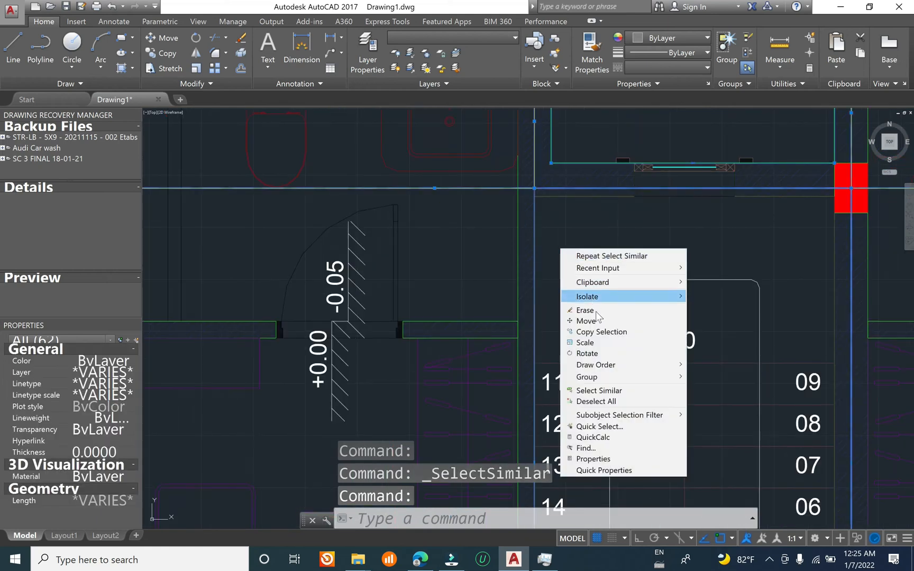
{"action": "left_click", "coordinate": [599, 391]}
{"action": "scroll", "coordinate": [608, 394], "scroll_direction": "down", "scroll_amount": 10}
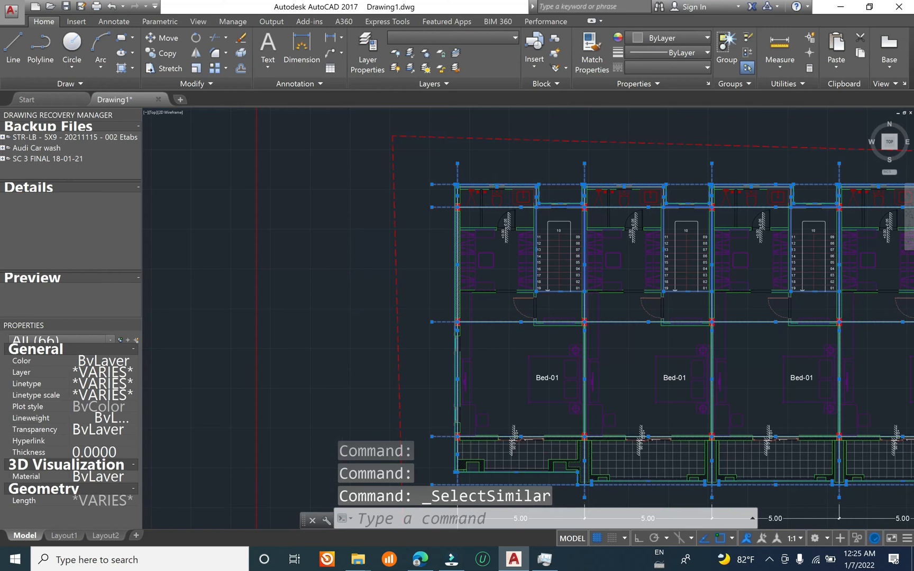
Step: Copy the selected Etabs linework straight up by about 33,500 units with Ortho on, into the empty area above the floor plans
{"action": "type", "text": "co"}
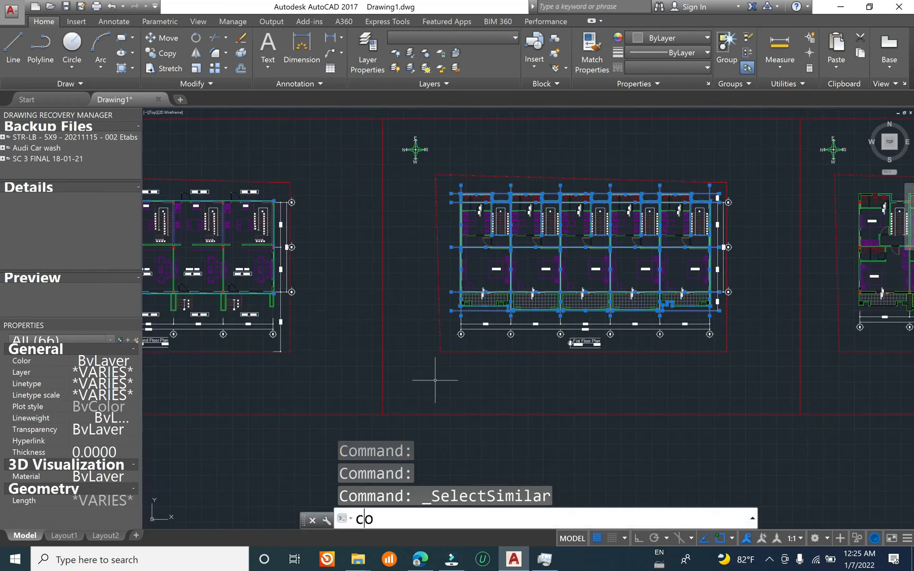
{"action": "key", "text": "Return"}
{"action": "left_click", "coordinate": [403, 365]}
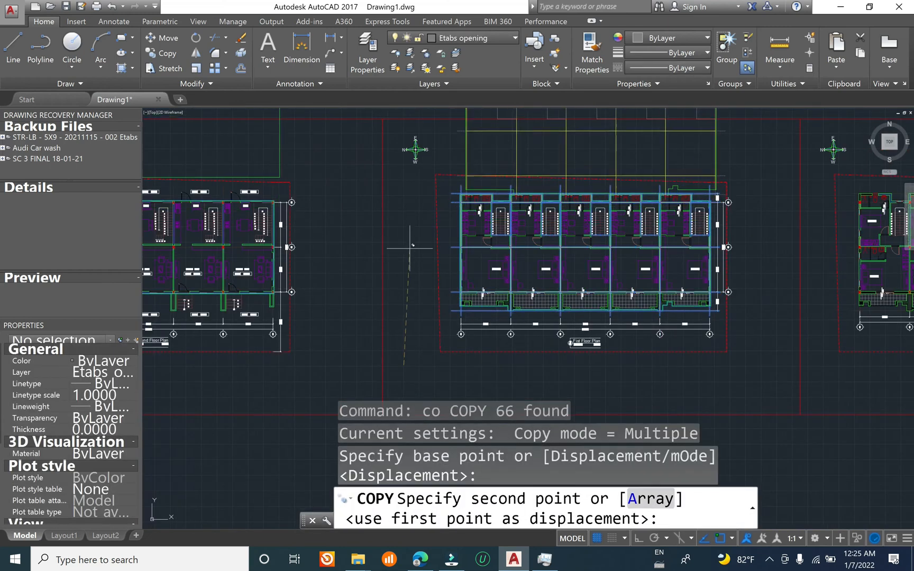
{"action": "scroll", "coordinate": [393, 281], "scroll_direction": "down", "scroll_amount": 5}
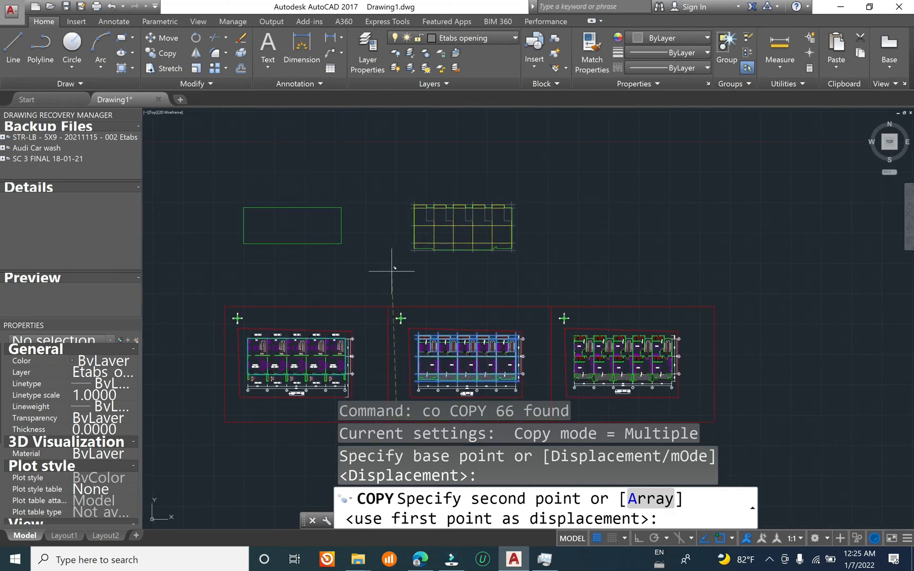
{"action": "key", "text": "F8"}
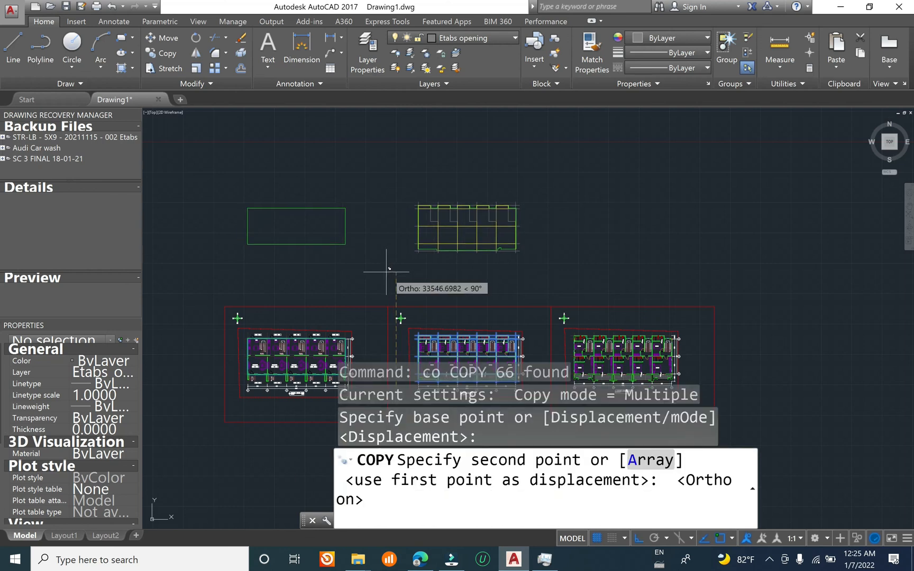
{"action": "left_click", "coordinate": [389, 269]}
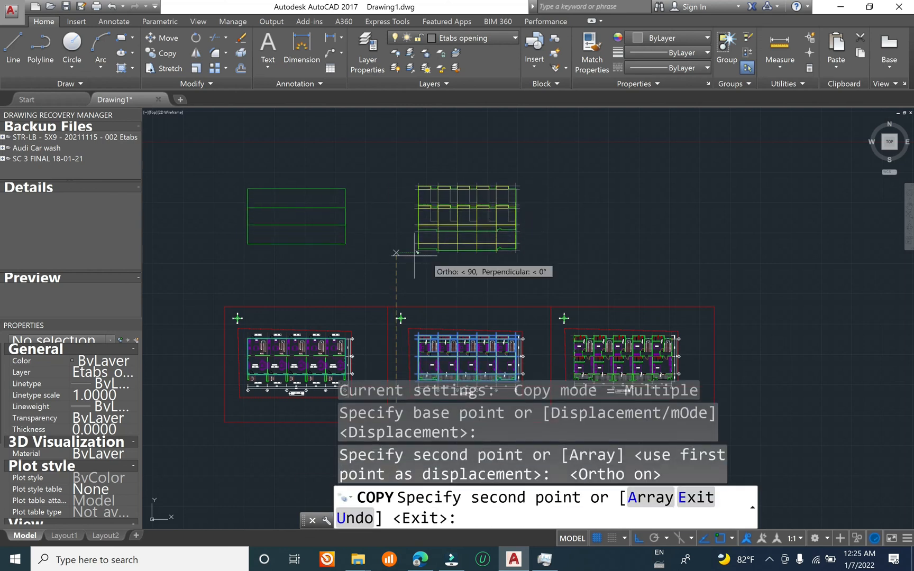
{"action": "key", "text": "Escape"}
{"action": "key", "text": "Escape"}
{"action": "scroll", "coordinate": [279, 241], "scroll_direction": "up", "scroll_amount": 2}
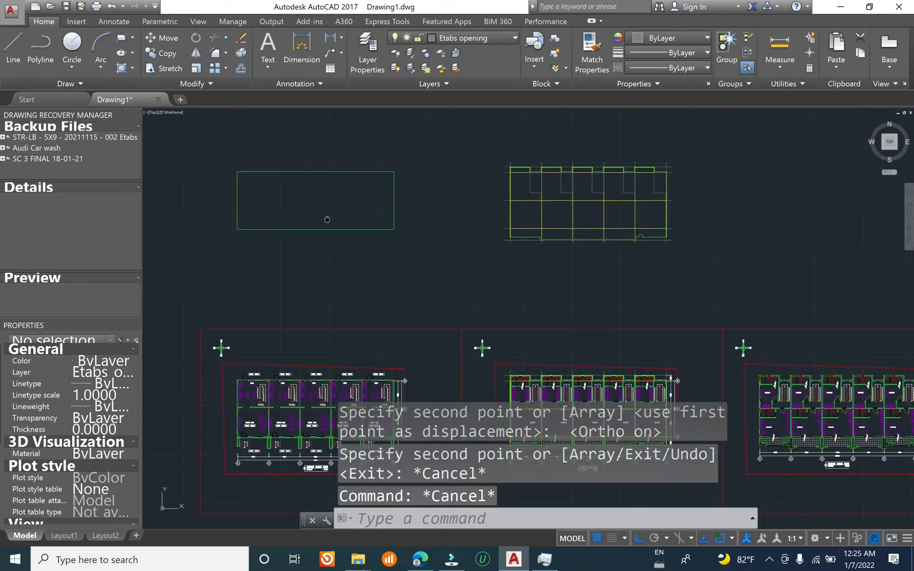
Step: Look over the copied ground floor slab rectangle above its plan
{"action": "middle_click_drag", "start_coordinate": [327, 219], "coordinate": [356, 192]}
{"action": "scroll", "coordinate": [303, 179], "scroll_direction": "up", "scroll_amount": 4}
{"action": "middle_click_drag", "start_coordinate": [417, 112], "coordinate": [321, 269]}
{"action": "scroll", "coordinate": [321, 269], "scroll_direction": "down", "scroll_amount": 4}
{"action": "middle_click_drag", "start_coordinate": [344, 300], "coordinate": [365, 249]}
{"action": "left_click", "coordinate": [439, 235]}
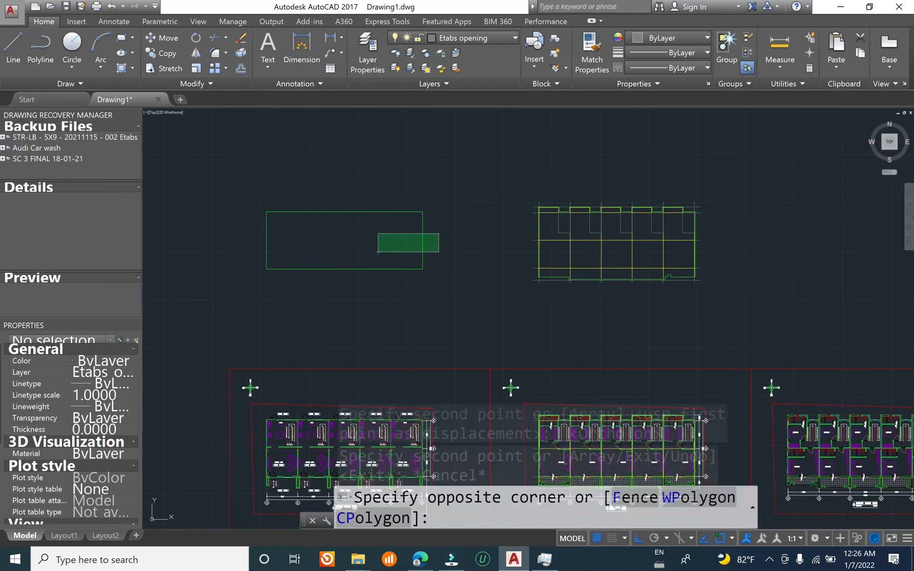
{"action": "key", "text": "Escape"}
{"action": "key", "text": "Escape"}
Step: Check the copied first floor slab outline along the balcony edge, including the notch near grid 5
{"action": "scroll", "coordinate": [623, 282], "scroll_direction": "up", "scroll_amount": 3}
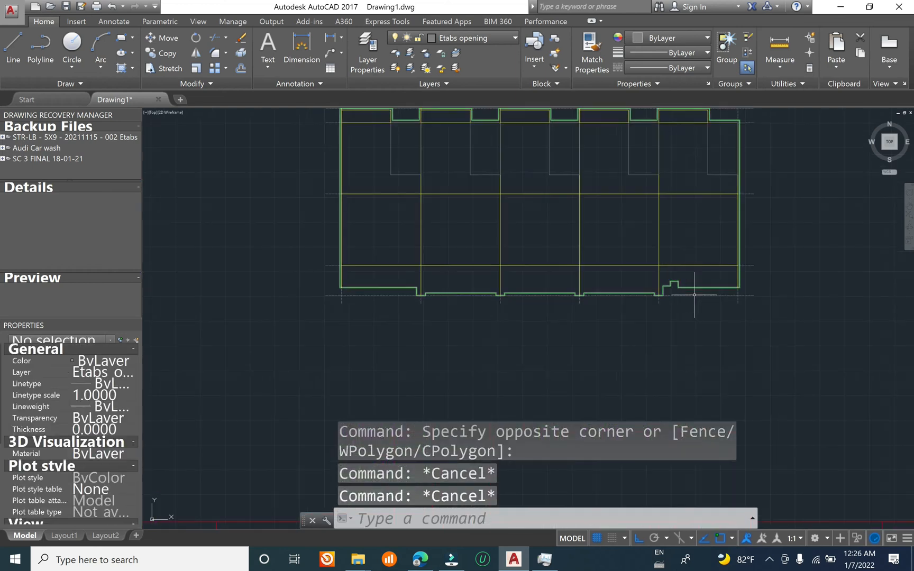
{"action": "left_click", "coordinate": [696, 287]}
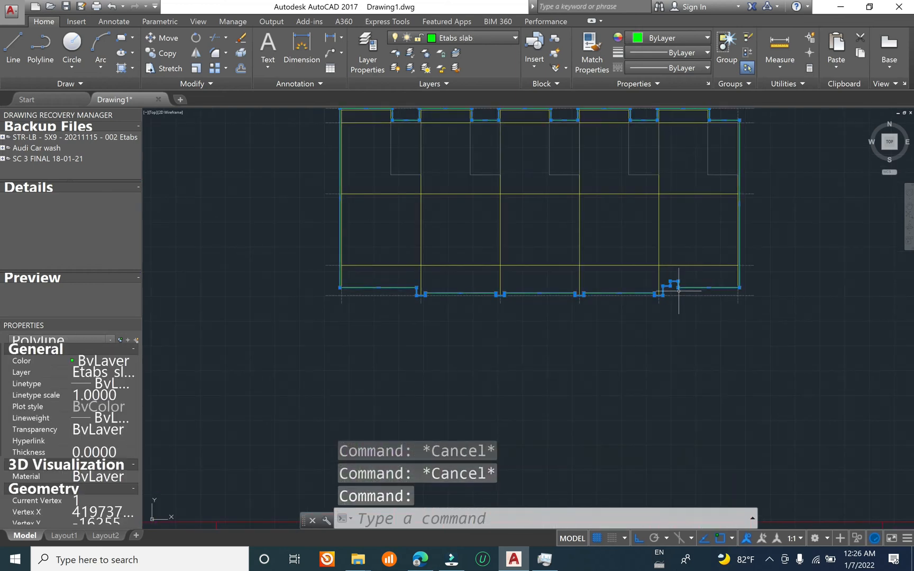
{"action": "scroll", "coordinate": [636, 251], "scroll_direction": "down", "scroll_amount": 2}
{"action": "scroll", "coordinate": [565, 286], "scroll_direction": "down", "scroll_amount": 2}
{"action": "scroll", "coordinate": [579, 230], "scroll_direction": "up", "scroll_amount": 4}
{"action": "scroll", "coordinate": [488, 302], "scroll_direction": "down", "scroll_amount": 2}
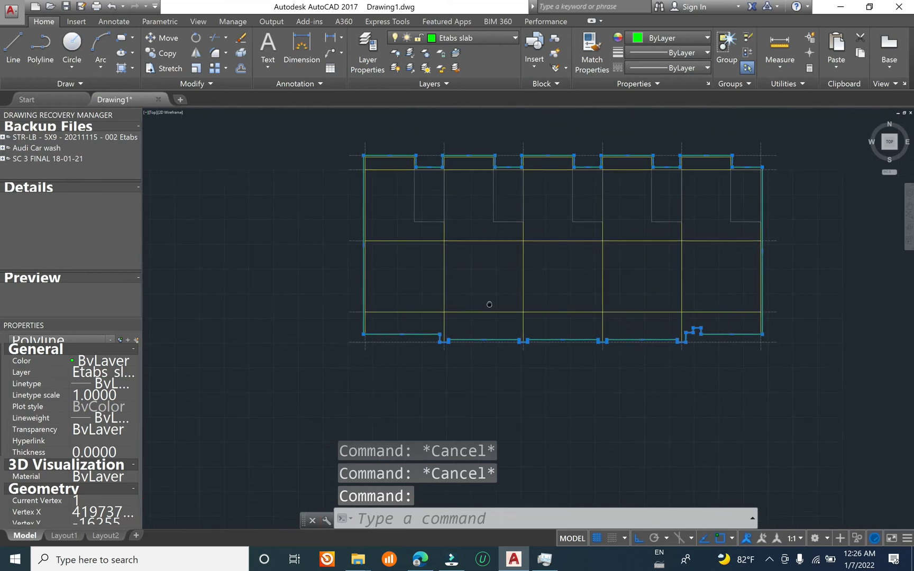
{"action": "scroll", "coordinate": [473, 243], "scroll_direction": "up", "scroll_amount": 4}
{"action": "key", "text": "Escape"}
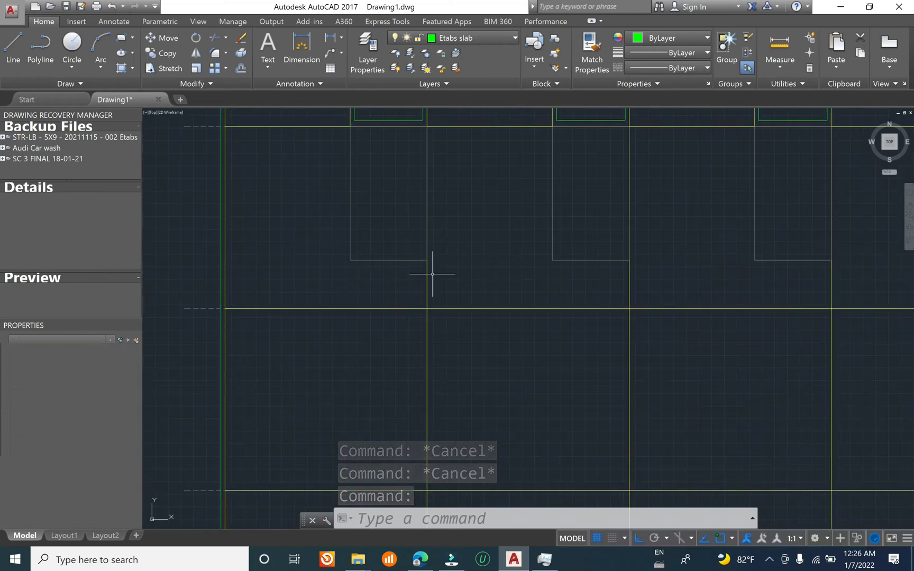
Step: Try erasing the first unit's copied stair opening rectangle, check the grid 2 lines beneath it, and undo the erase
{"action": "left_click", "coordinate": [421, 284]}
{"action": "left_click", "coordinate": [351, 258]}
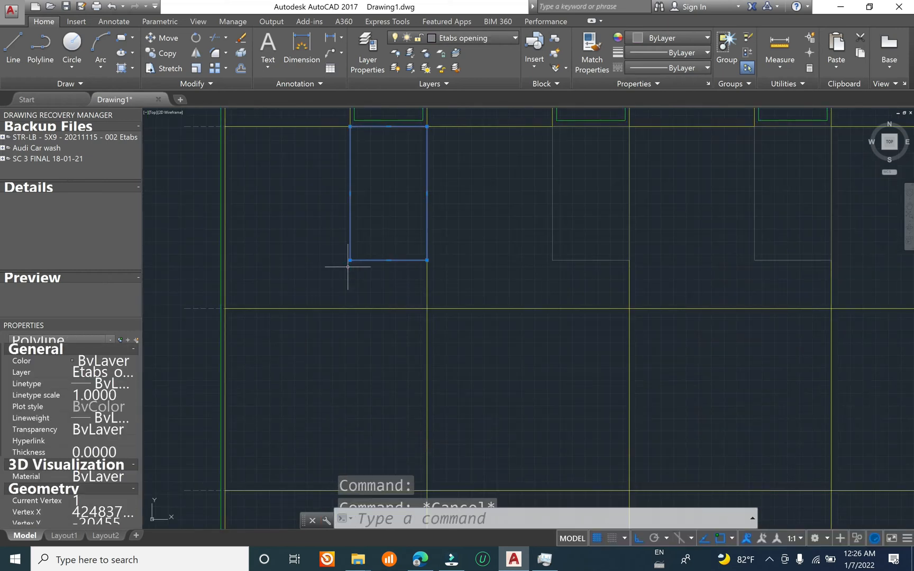
{"action": "type", "text": "e"}
{"action": "key", "text": "Return"}
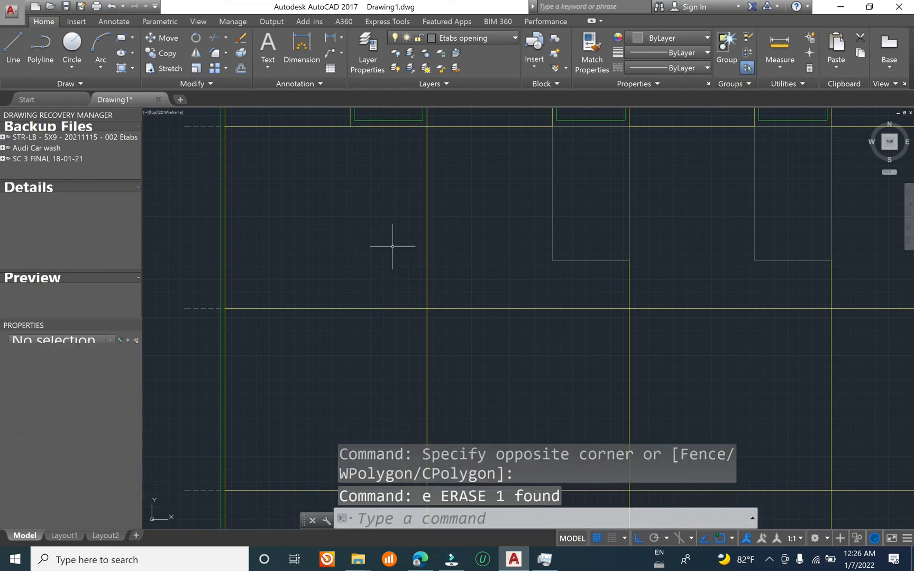
{"action": "left_click", "coordinate": [443, 239]}
{"action": "left_click", "coordinate": [398, 245]}
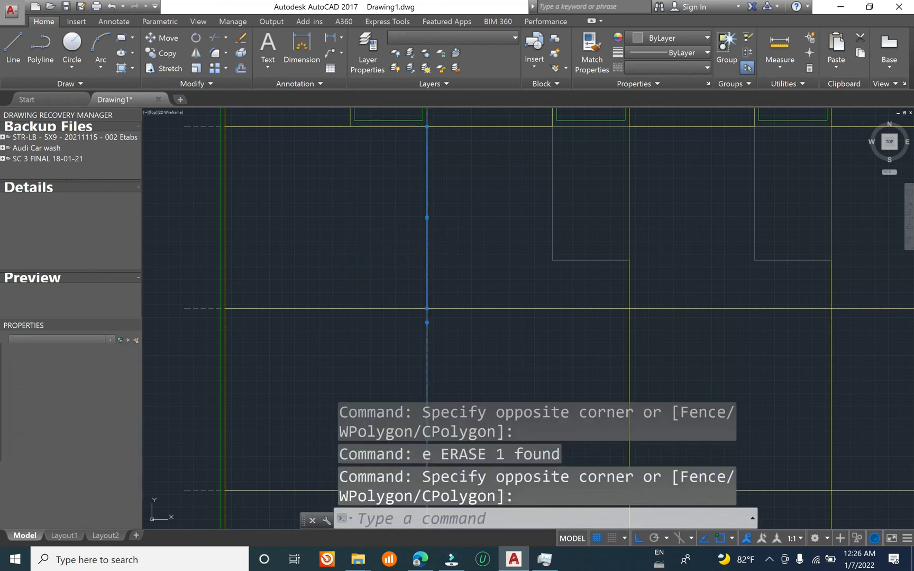
{"action": "key", "text": "ctrl+z"}
{"action": "key", "text": "Escape"}
{"action": "key", "text": "Escape"}
Step: Check the copied first floor slab outline around the recesses between the bathroom projections
{"action": "middle_click_drag", "start_coordinate": [397, 214], "coordinate": [422, 275]}
{"action": "scroll", "coordinate": [400, 179], "scroll_direction": "up", "scroll_amount": 4}
{"action": "middle_click_drag", "start_coordinate": [389, 211], "coordinate": [458, 280]}
{"action": "left_click", "coordinate": [416, 192]}
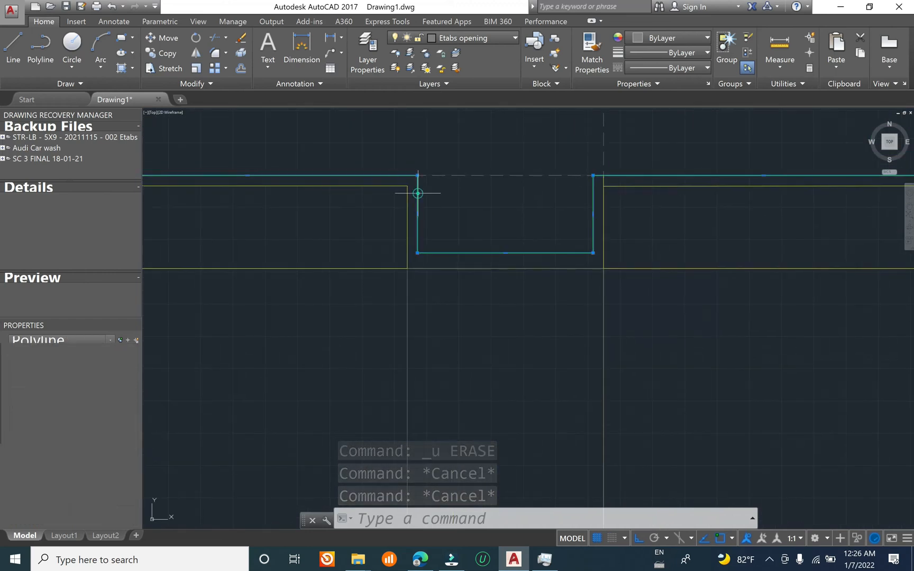
{"action": "scroll", "coordinate": [527, 251], "scroll_direction": "down", "scroll_amount": 3}
{"action": "middle_click_drag", "start_coordinate": [526, 252], "coordinate": [405, 273]}
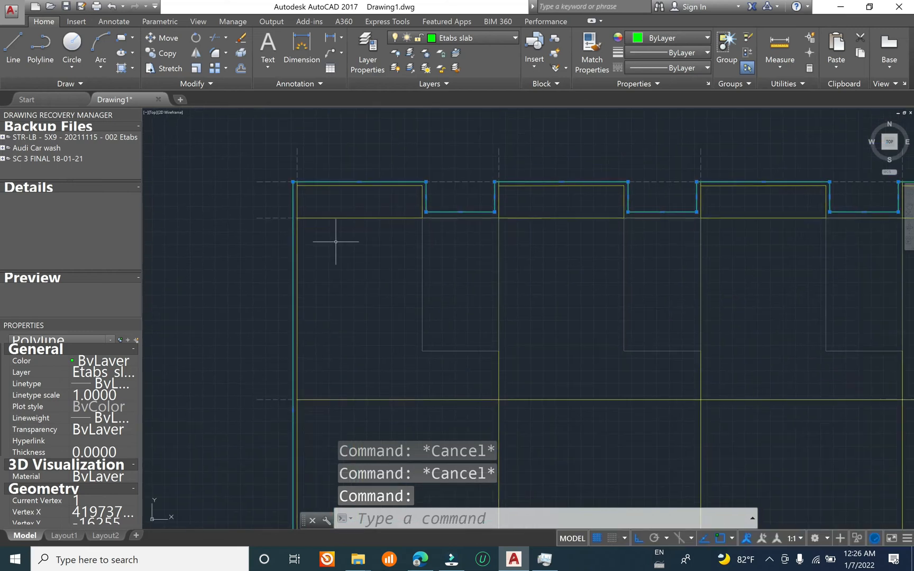
Step: Check the corner of the copied first floor slab outline, return to the first floor plan, and clear the selection
{"action": "scroll", "coordinate": [280, 209], "scroll_direction": "up", "scroll_amount": 6}
{"action": "scroll", "coordinate": [363, 243], "scroll_direction": "up", "scroll_amount": 6}
{"action": "scroll", "coordinate": [353, 211], "scroll_direction": "down", "scroll_amount": 10}
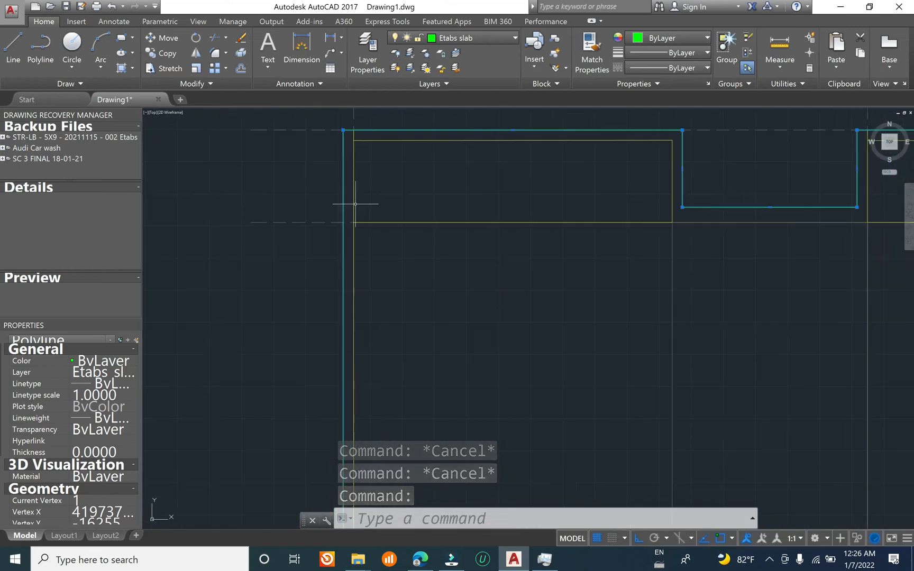
{"action": "middle_click_drag", "start_coordinate": [412, 342], "coordinate": [393, 148]}
{"action": "scroll", "coordinate": [393, 149], "scroll_direction": "down", "scroll_amount": 2}
{"action": "scroll", "coordinate": [388, 128], "scroll_direction": "down", "scroll_amount": 6}
{"action": "middle_click_drag", "start_coordinate": [416, 367], "coordinate": [433, 177]}
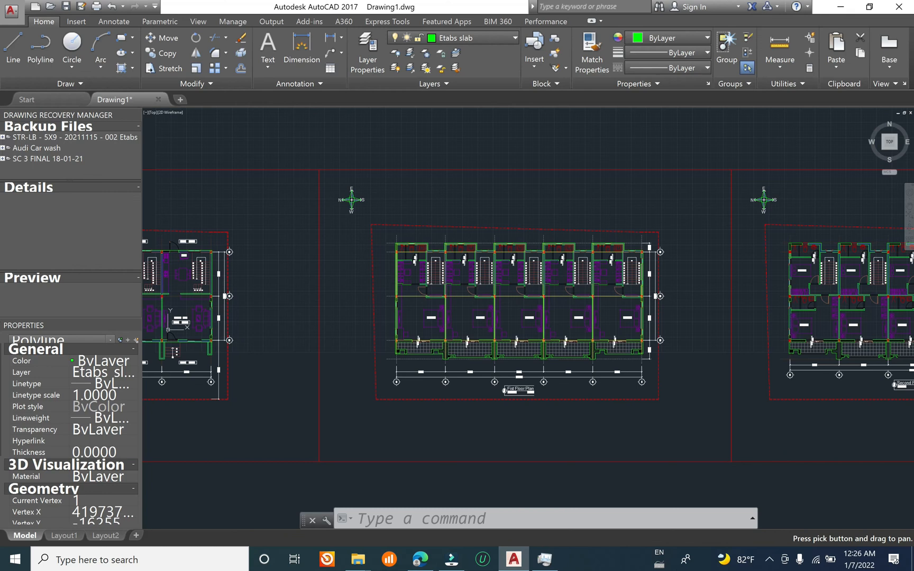
{"action": "key", "text": "Escape"}
{"action": "key", "text": "Escape"}
Step: Examine how the red column at the first grid intersection of the first floor plan sits on the beam lines
{"action": "scroll", "coordinate": [407, 252], "scroll_direction": "up", "scroll_amount": 10}
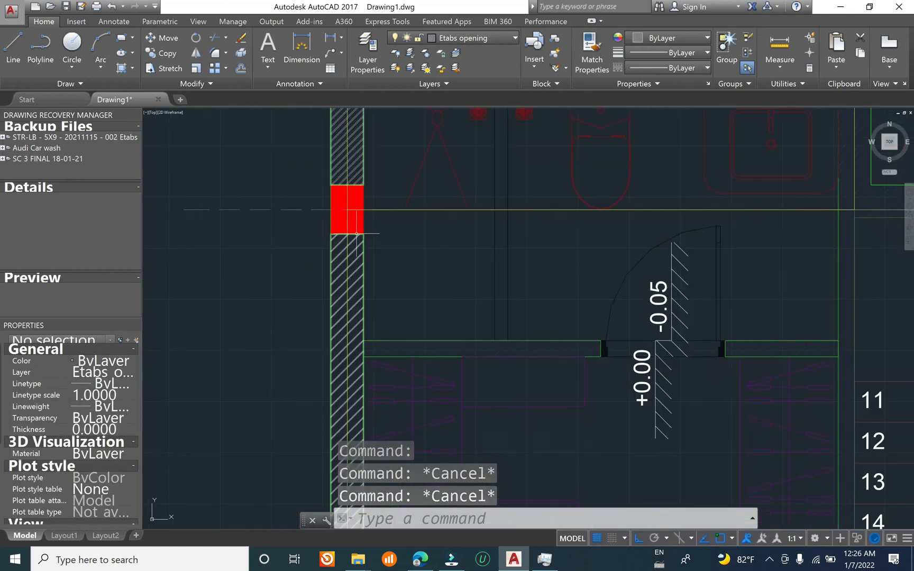
{"action": "scroll", "coordinate": [334, 197], "scroll_direction": "up", "scroll_amount": 2}
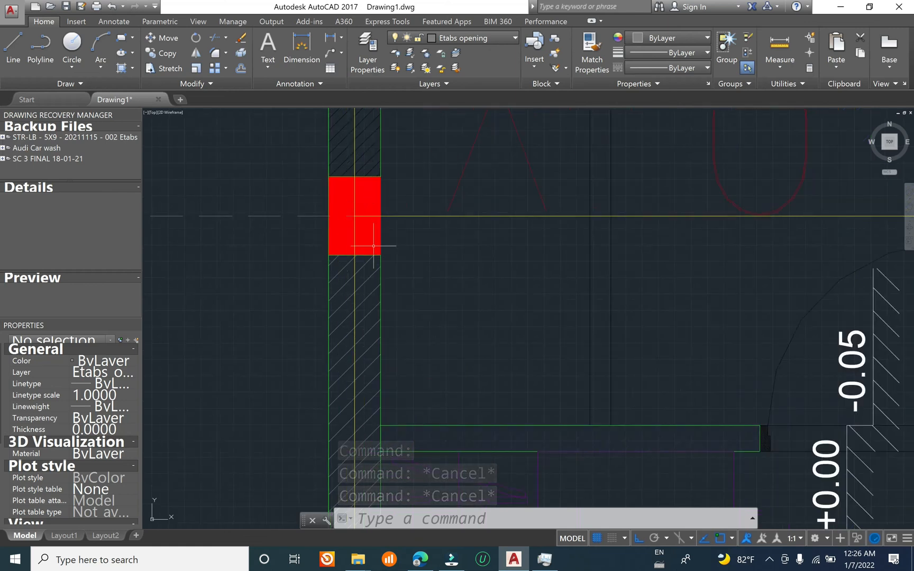
{"action": "scroll", "coordinate": [365, 227], "scroll_direction": "up", "scroll_amount": 4}
{"action": "scroll", "coordinate": [349, 261], "scroll_direction": "down", "scroll_amount": 4}
{"action": "scroll", "coordinate": [347, 256], "scroll_direction": "up", "scroll_amount": 2}
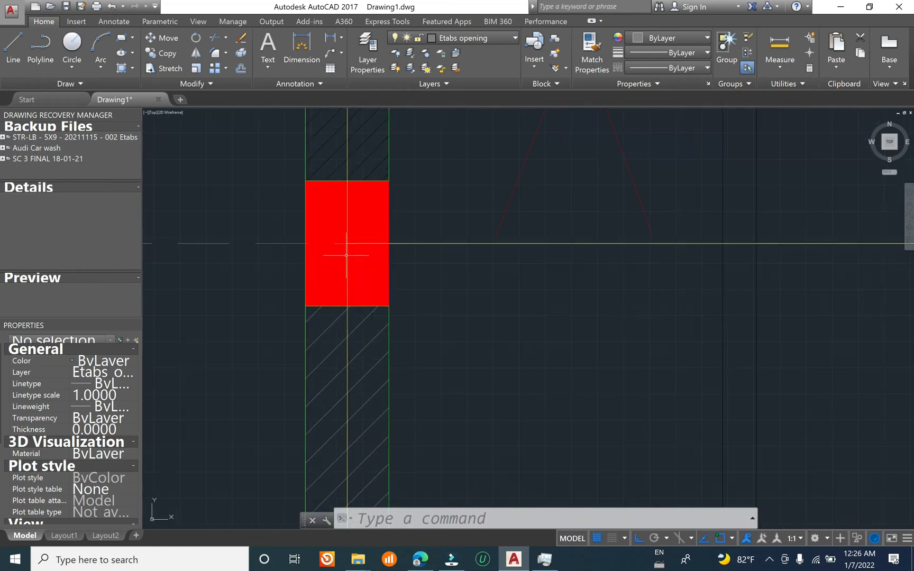
{"action": "mouse_move", "coordinate": [345, 175]}
{"action": "middle_mouse_down"}
{"action": "mouse_move", "coordinate": [327, 238]}
{"action": "mouse_move", "coordinate": [337, 176]}
{"action": "mouse_move", "coordinate": [293, 196]}
{"action": "middle_mouse_up"}
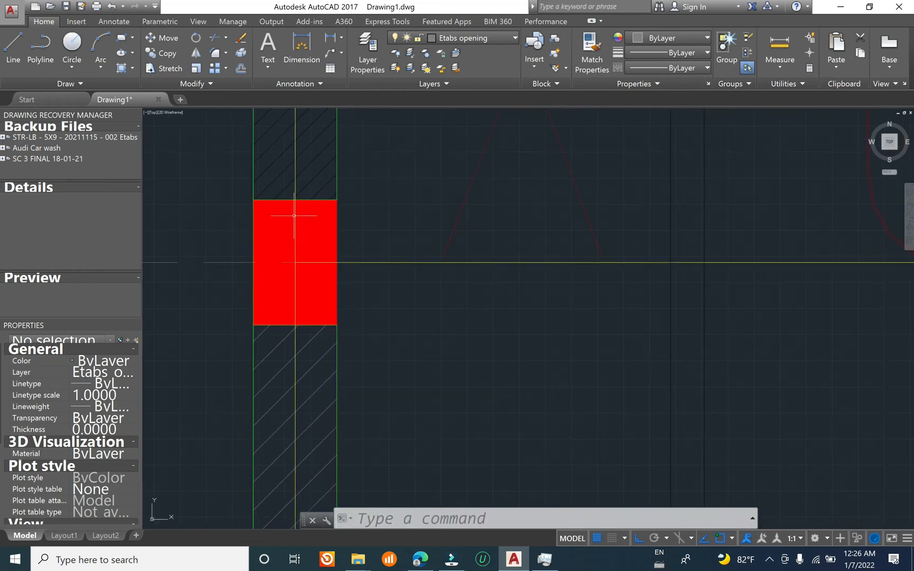
{"action": "middle_click_drag", "start_coordinate": [260, 233], "coordinate": [320, 201]}
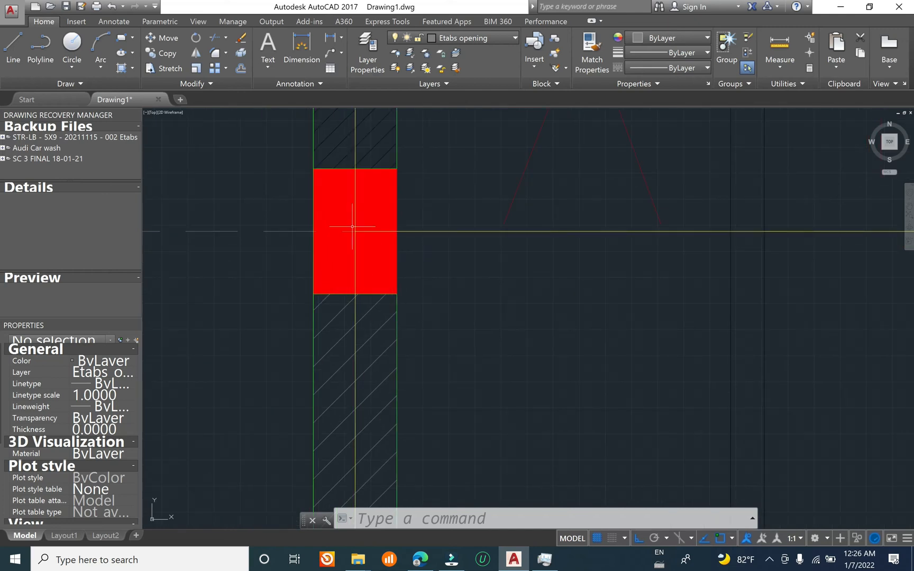
{"action": "scroll", "coordinate": [370, 222], "scroll_direction": "down", "scroll_amount": 10}
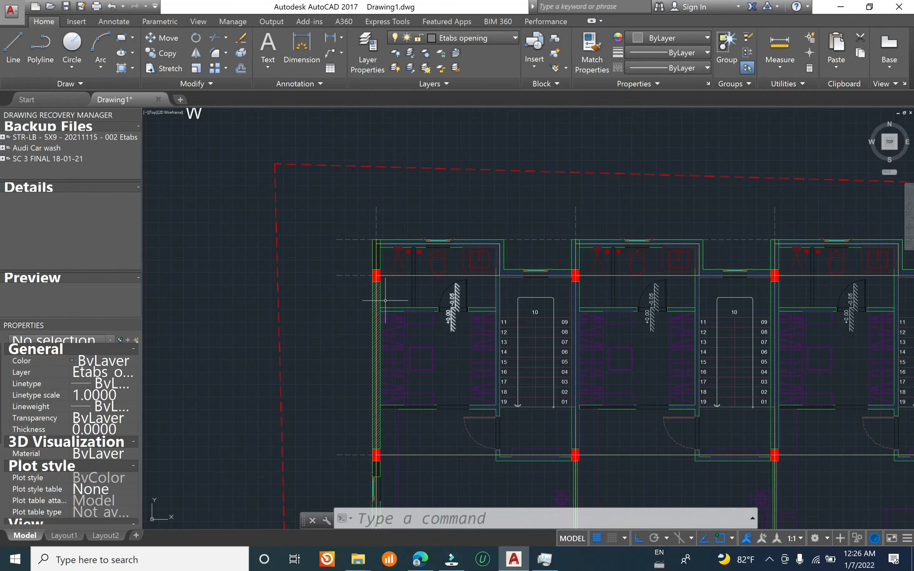
Step: Compare the columns along the bathroom grid line of the first floor plan with the copied layout above it
{"action": "scroll", "coordinate": [385, 300], "scroll_direction": "up", "scroll_amount": 6}
{"action": "scroll", "coordinate": [483, 294], "scroll_direction": "up", "scroll_amount": 4}
{"action": "middle_click_drag", "start_coordinate": [465, 284], "coordinate": [392, 281]}
{"action": "scroll", "coordinate": [381, 261], "scroll_direction": "down", "scroll_amount": 7}
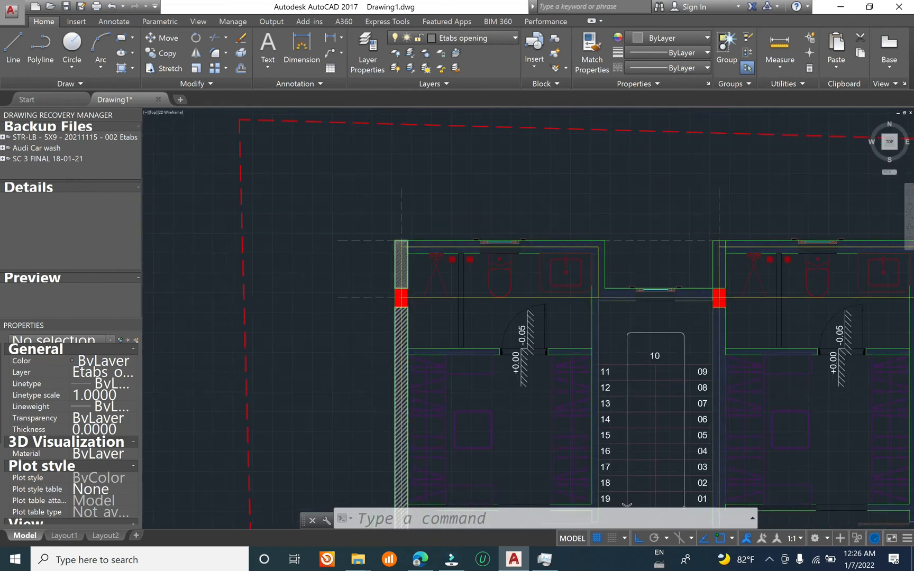
{"action": "scroll", "coordinate": [396, 306], "scroll_direction": "up", "scroll_amount": 5}
{"action": "scroll", "coordinate": [420, 392], "scroll_direction": "down", "scroll_amount": 6}
{"action": "scroll", "coordinate": [413, 362], "scroll_direction": "up", "scroll_amount": 12}
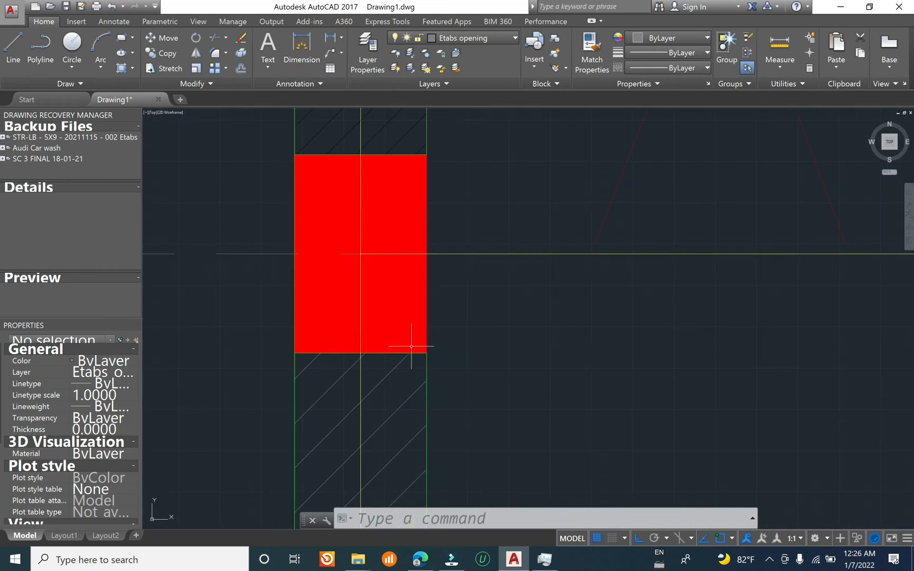
{"action": "scroll", "coordinate": [383, 335], "scroll_direction": "down", "scroll_amount": 10}
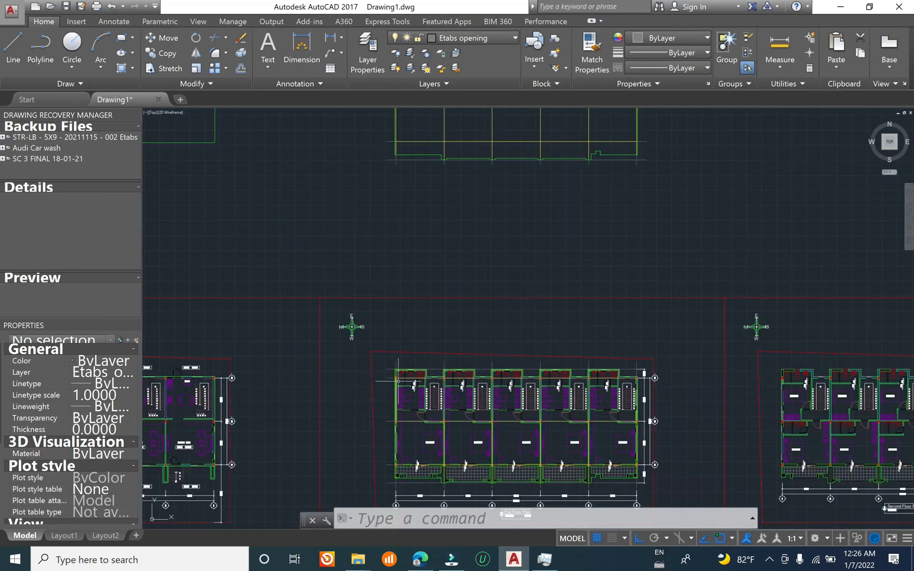
{"action": "mouse_move", "coordinate": [428, 204]}
{"action": "middle_mouse_down"}
{"action": "mouse_move", "coordinate": [406, 400]}
{"action": "mouse_move", "coordinate": [423, 189]}
{"action": "middle_mouse_up"}
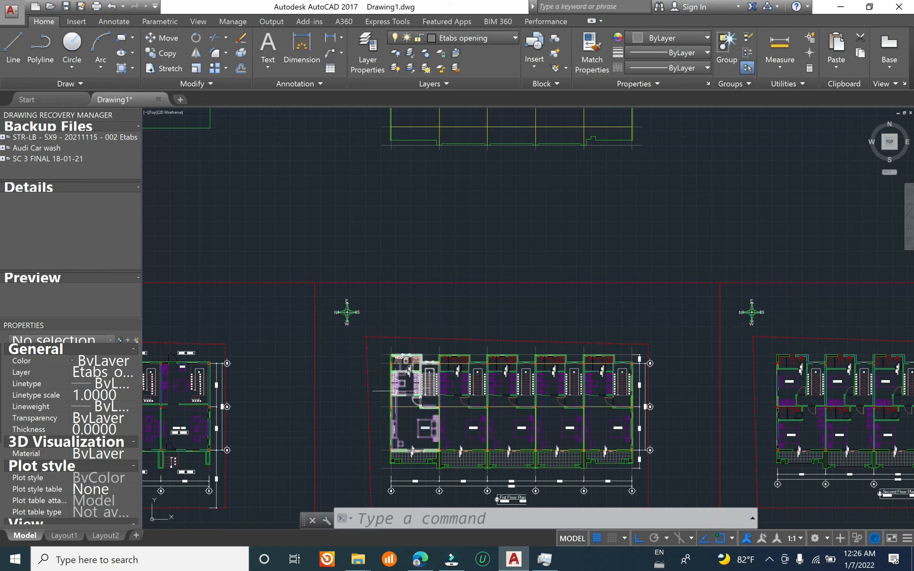
{"action": "scroll", "coordinate": [396, 365], "scroll_direction": "up", "scroll_amount": 5}
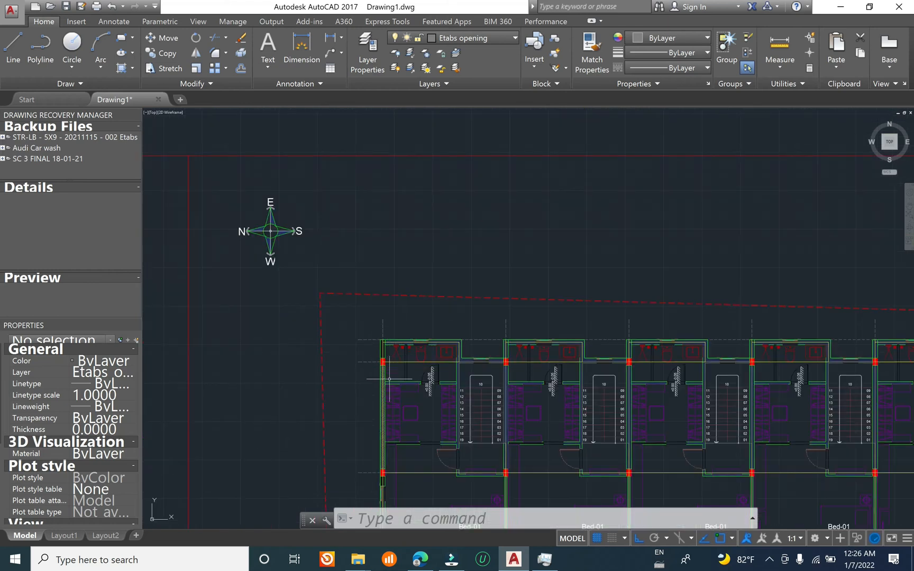
{"action": "scroll", "coordinate": [389, 378], "scroll_direction": "up", "scroll_amount": 5}
{"action": "scroll", "coordinate": [389, 370], "scroll_direction": "down", "scroll_amount": 10}
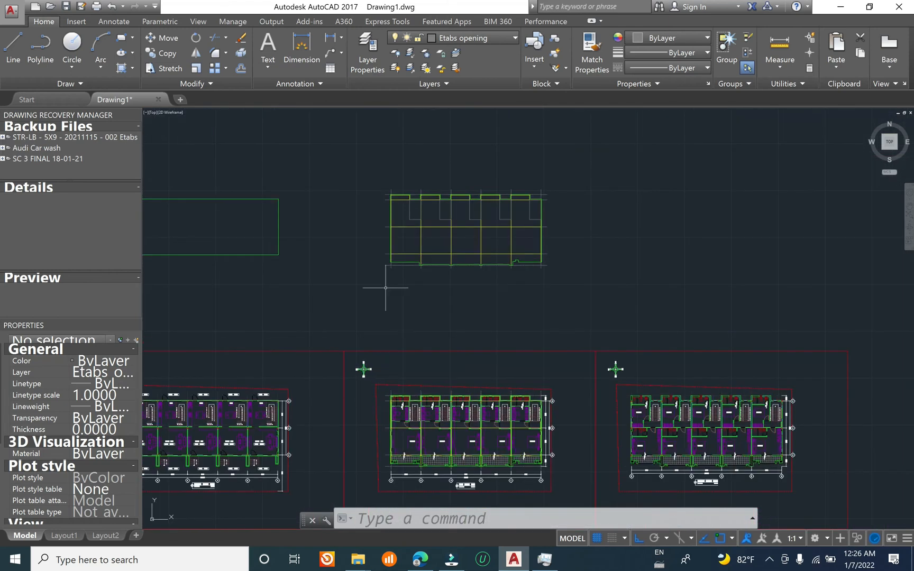
Step: Draw a 200 by 300 rectangle beside the copied first floor layout as the column outline
{"action": "scroll", "coordinate": [385, 287], "scroll_direction": "up", "scroll_amount": 6}
{"action": "key", "text": "Escape"}
{"action": "key", "text": "Escape"}
{"action": "key", "text": "Escape"}
{"action": "type", "text": "re"}
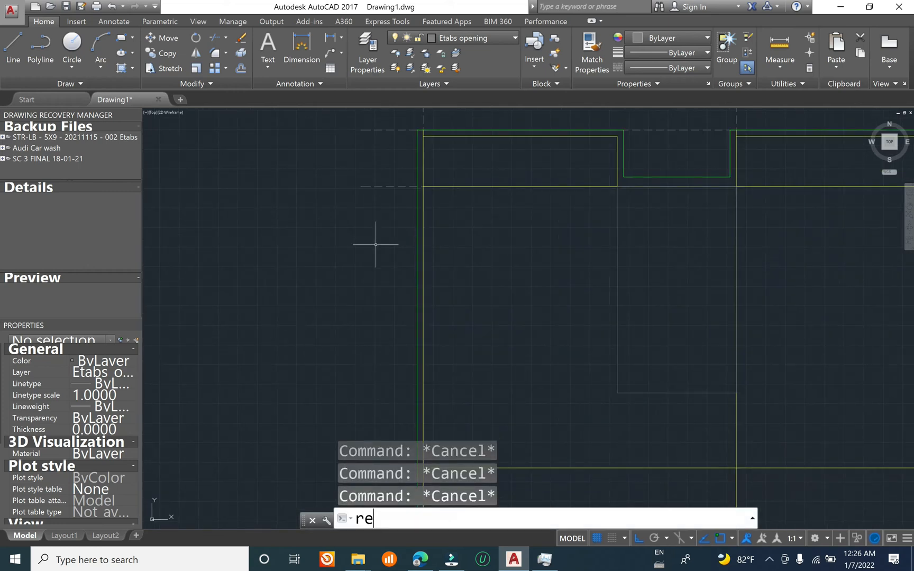
{"action": "type", "text": "c"}
{"action": "key", "text": "Return"}
{"action": "left_click", "coordinate": [356, 296]}
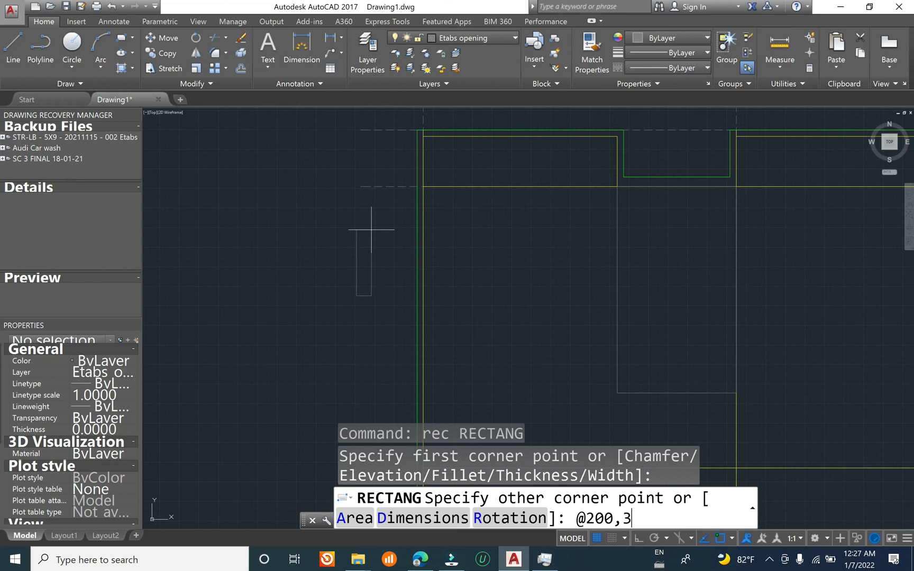
{"action": "key", "text": "Return"}
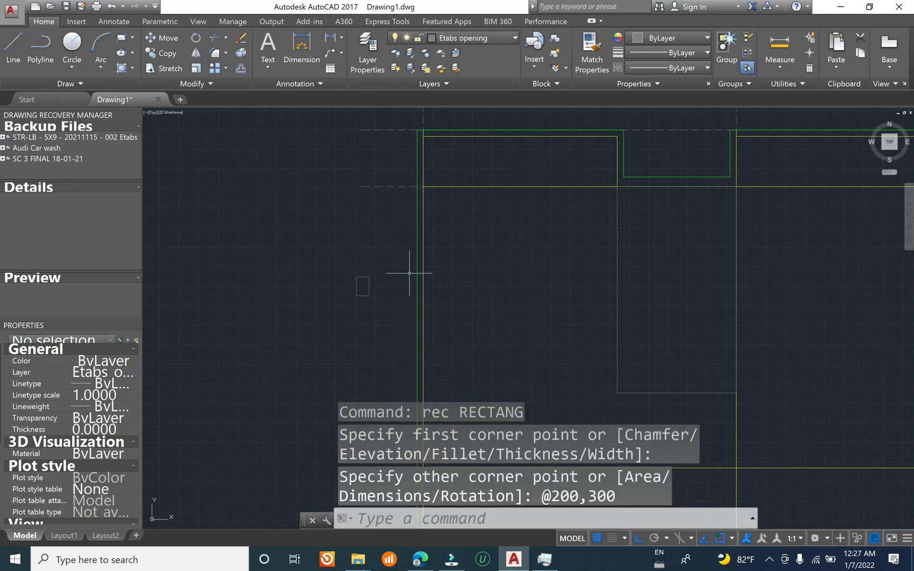
{"action": "left_click", "coordinate": [380, 281]}
{"action": "key", "text": "Escape"}
{"action": "key", "text": "Escape"}
{"action": "key", "text": "Escape"}
Step: Make Etabs column the current layer and draw a short helper line below the column rectangle
{"action": "left_click", "coordinate": [481, 37]}
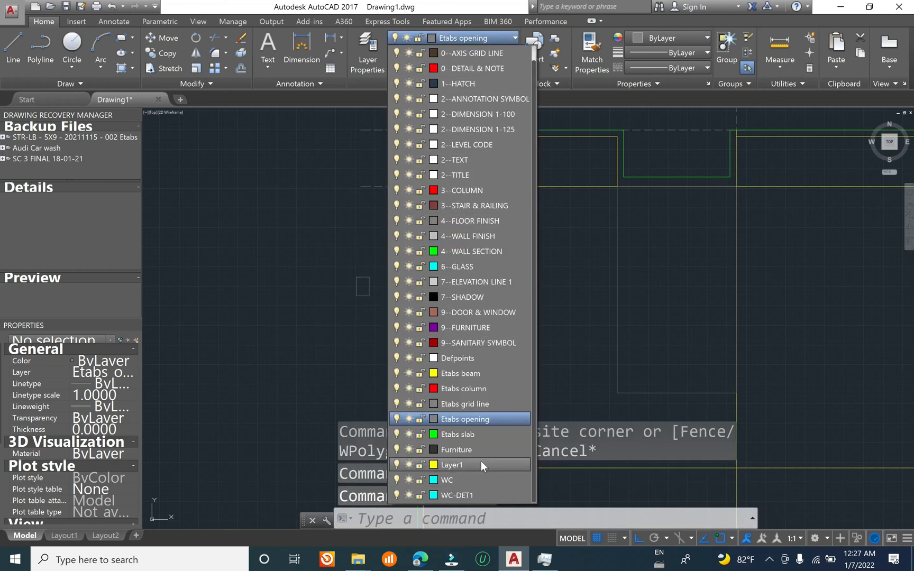
{"action": "left_click", "coordinate": [482, 387]}
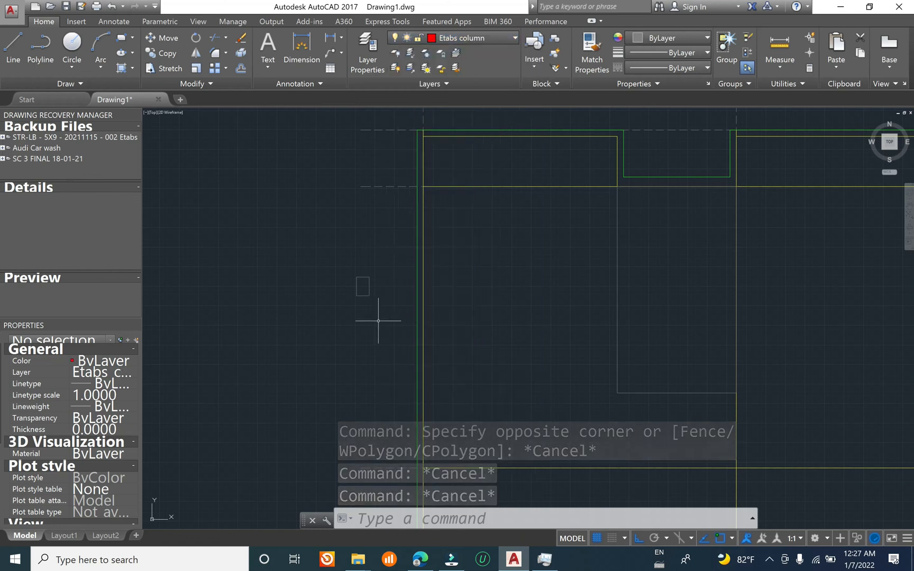
{"action": "key", "text": "Escape"}
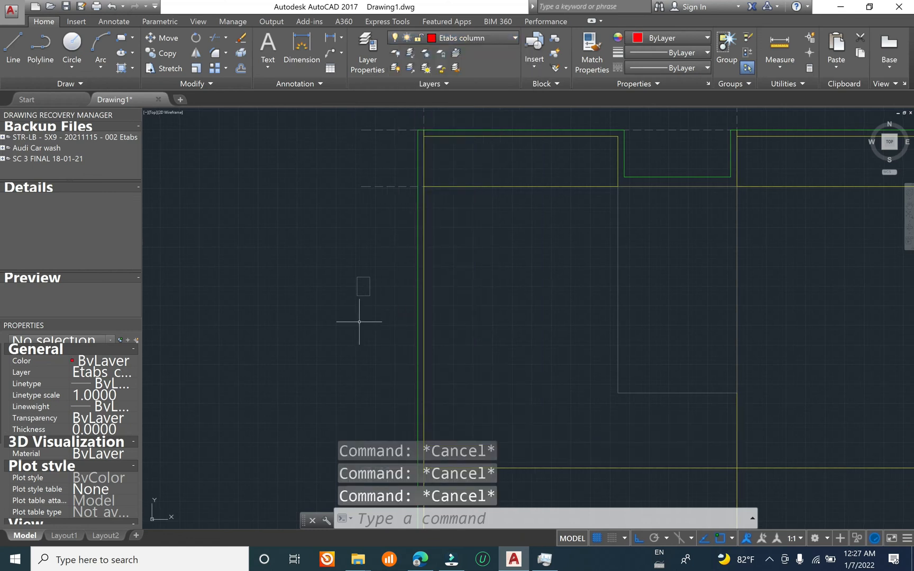
{"action": "type", "text": "l"}
{"action": "key", "text": "Return"}
{"action": "left_click", "coordinate": [326, 346]}
{"action": "left_click", "coordinate": [351, 344]}
{"action": "key", "text": "Escape"}
Step: Match the column rectangle's properties to the short helper line
{"action": "type", "text": "ma"}
{"action": "key", "text": "Return"}
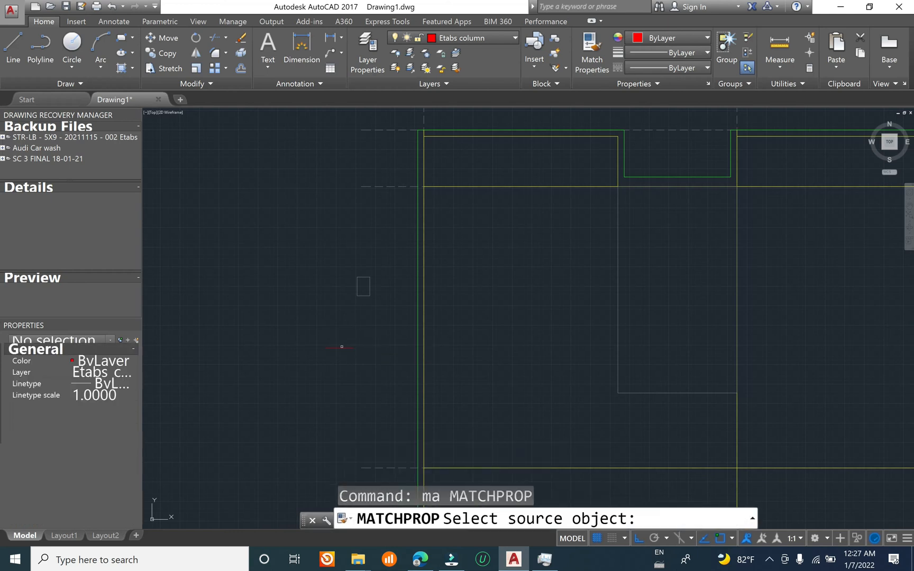
{"action": "left_click", "coordinate": [342, 348]}
{"action": "left_click", "coordinate": [388, 250]}
{"action": "left_click", "coordinate": [318, 320]}
{"action": "key", "text": "Escape"}
{"action": "key", "text": "Escape"}
Step: Erase the short helper line below the column rectangle
{"action": "mouse_move", "coordinate": [329, 332]}
{"action": "middle_mouse_down"}
{"action": "mouse_move", "coordinate": [341, 251]}
{"action": "mouse_move", "coordinate": [302, 349]}
{"action": "middle_mouse_up"}
{"action": "left_click", "coordinate": [349, 252]}
{"action": "left_click", "coordinate": [316, 310]}
{"action": "type", "text": "e"}
{"action": "key", "text": "Return"}
{"action": "key", "text": "Escape"}
{"action": "key", "text": "Escape"}
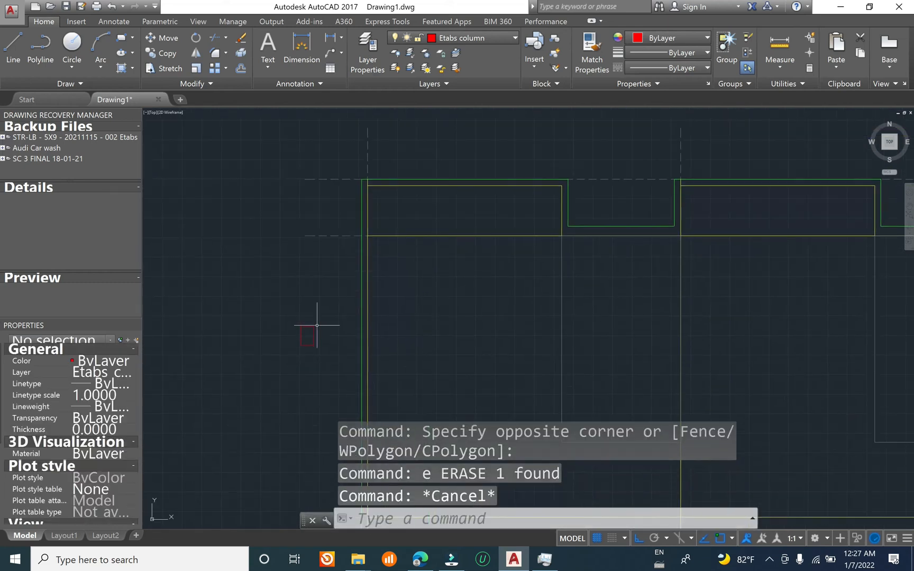
Step: Copy the column rectangle by its centre, using the midpoint between two opposite corners, onto the first grid and beam intersection
{"action": "type", "text": "co"}
{"action": "key", "text": "Return"}
{"action": "left_click", "coordinate": [326, 304]}
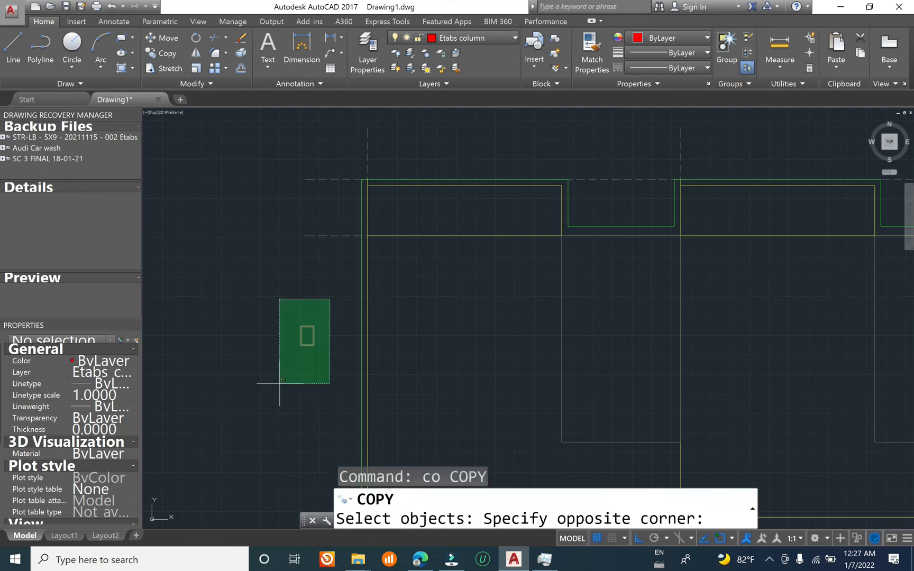
{"action": "left_click", "coordinate": [280, 373]}
{"action": "middle_click_drag", "start_coordinate": [312, 316], "coordinate": [320, 281]}
{"action": "scroll", "coordinate": [320, 281], "scroll_direction": "up", "scroll_amount": 3}
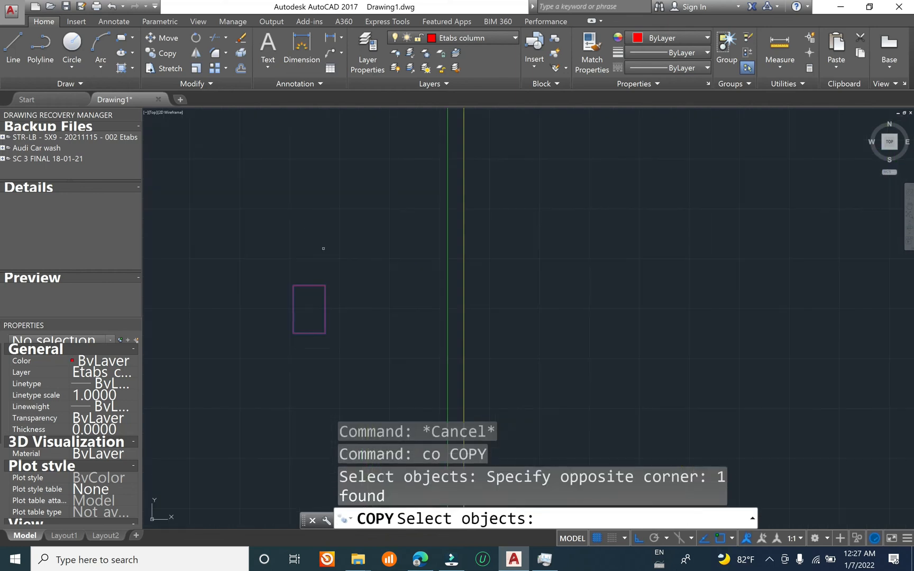
{"action": "key", "text": "Return"}
{"action": "right_click", "coordinate": [305, 205], "text": "shift"}
{"action": "left_click", "coordinate": [373, 217]}
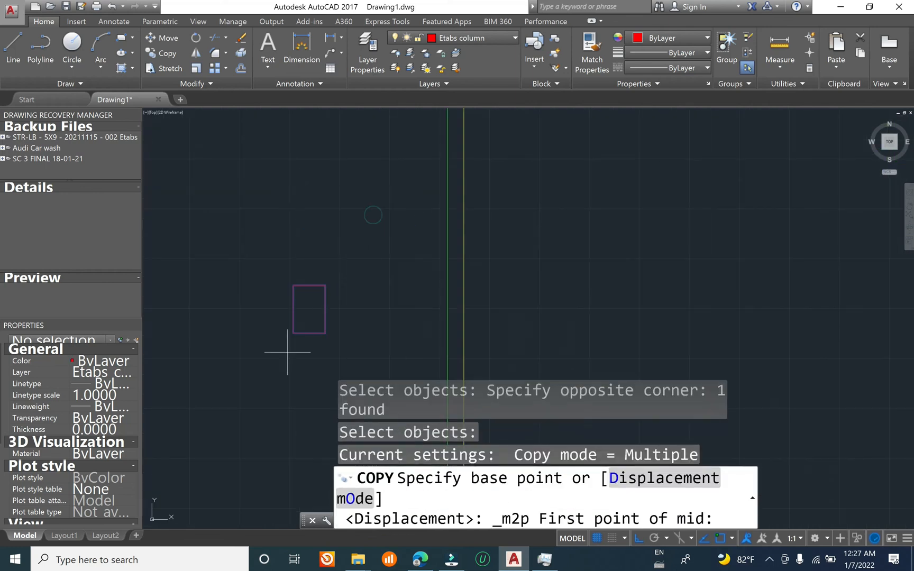
{"action": "left_click", "coordinate": [293, 334]}
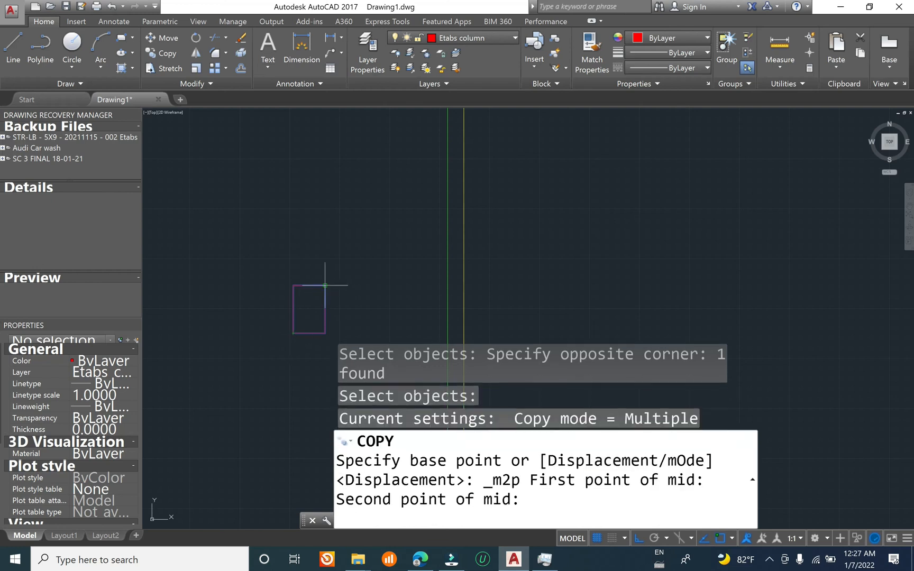
{"action": "left_click", "coordinate": [324, 285]}
{"action": "scroll", "coordinate": [302, 317], "scroll_direction": "down", "scroll_amount": 3}
{"action": "scroll", "coordinate": [365, 206], "scroll_direction": "up", "scroll_amount": 3}
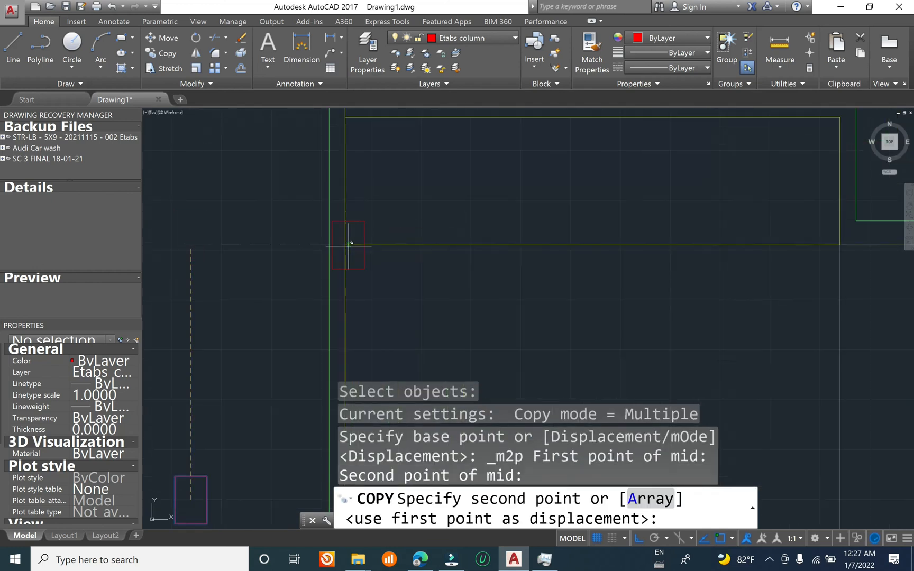
{"action": "left_click", "coordinate": [345, 245]}
{"action": "scroll", "coordinate": [189, 245], "scroll_direction": "down", "scroll_amount": 3}
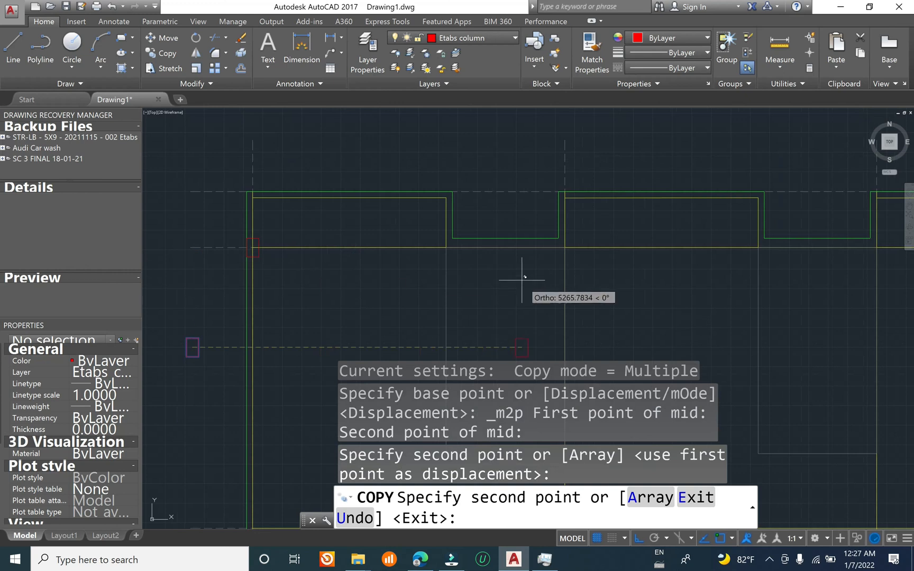
Step: Place further column copies along the same beam line at grids 2 to 5 and the first three bathroom beam corners, then end the copy
{"action": "left_click", "coordinate": [447, 245]}
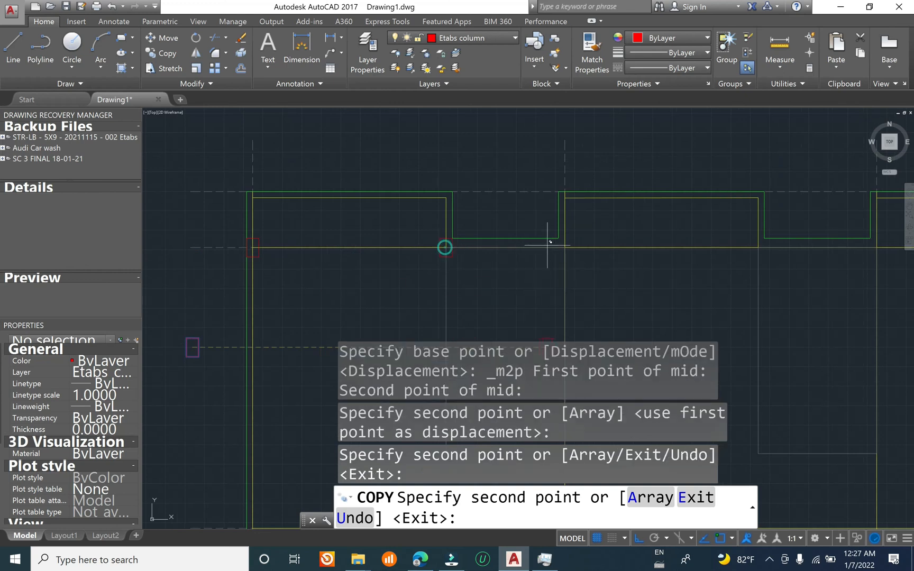
{"action": "left_click", "coordinate": [565, 245]}
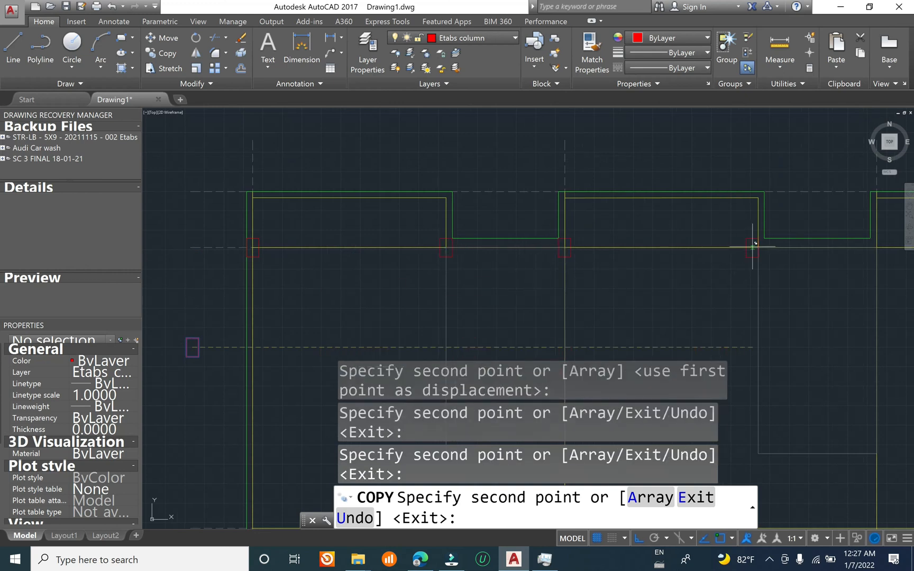
{"action": "left_click", "coordinate": [758, 247]}
{"action": "middle_click_drag", "start_coordinate": [796, 253], "coordinate": [359, 233]}
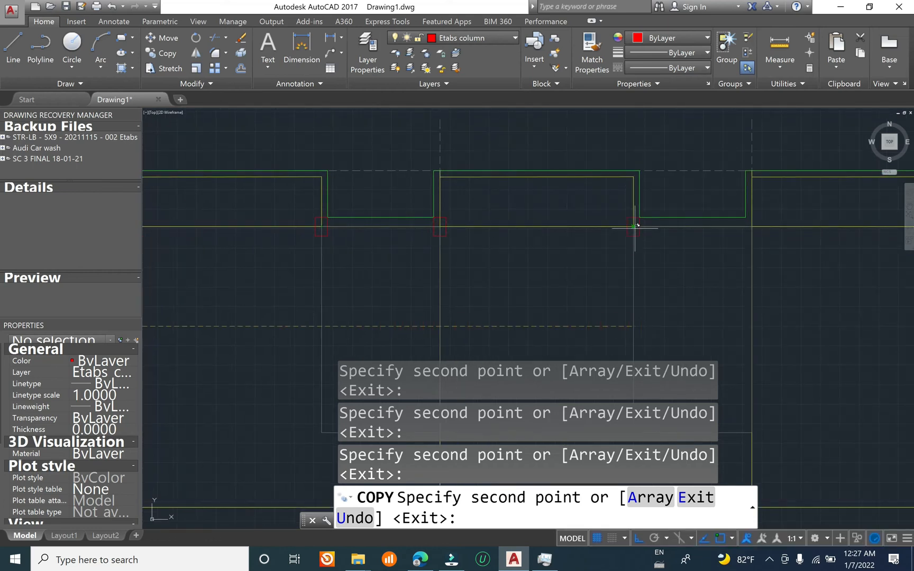
{"action": "scroll", "coordinate": [498, 235], "scroll_direction": "down", "scroll_amount": 2}
{"action": "middle_click_drag", "start_coordinate": [726, 251], "coordinate": [412, 227]}
{"action": "scroll", "coordinate": [463, 178], "scroll_direction": "up", "scroll_amount": 2}
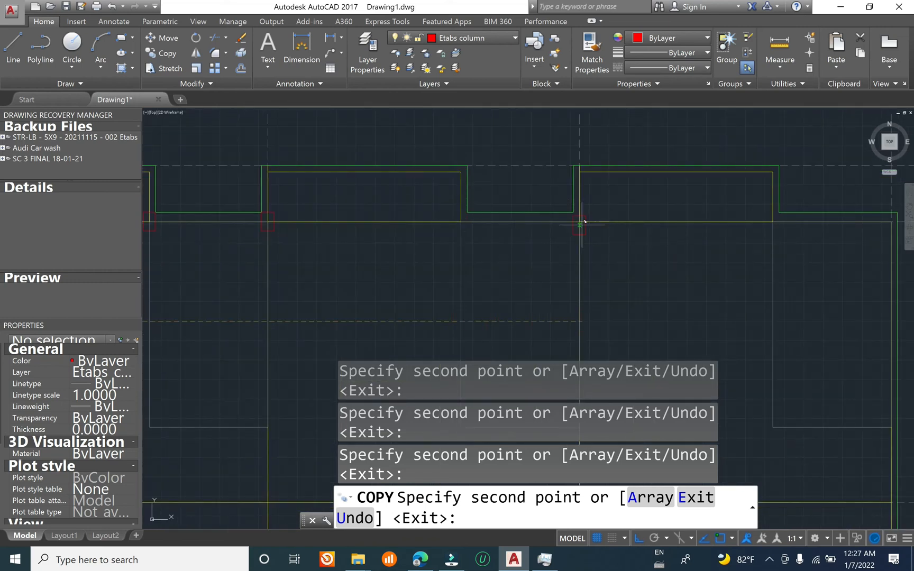
{"action": "scroll", "coordinate": [661, 243], "scroll_direction": "down", "scroll_amount": 2}
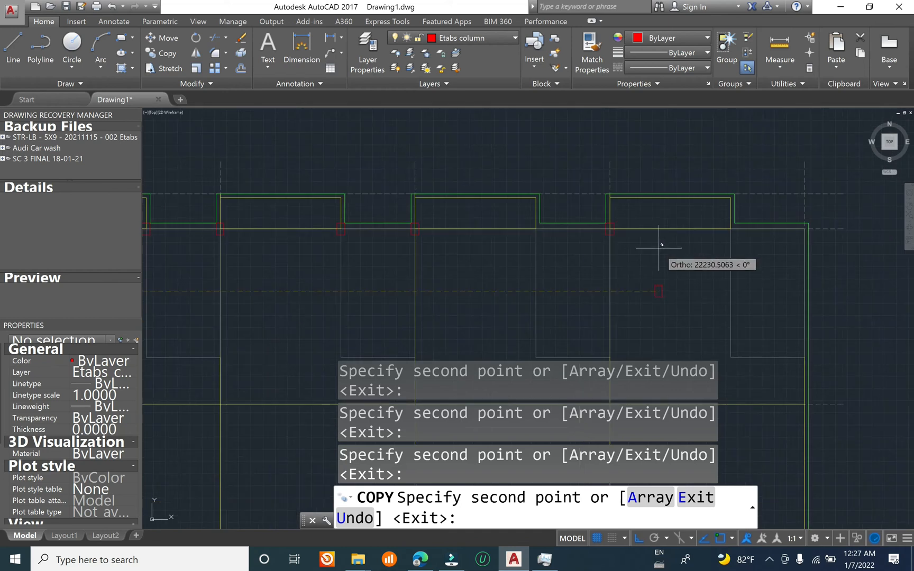
{"action": "scroll", "coordinate": [658, 248], "scroll_direction": "down", "scroll_amount": 2}
{"action": "scroll", "coordinate": [704, 239], "scroll_direction": "up", "scroll_amount": 2}
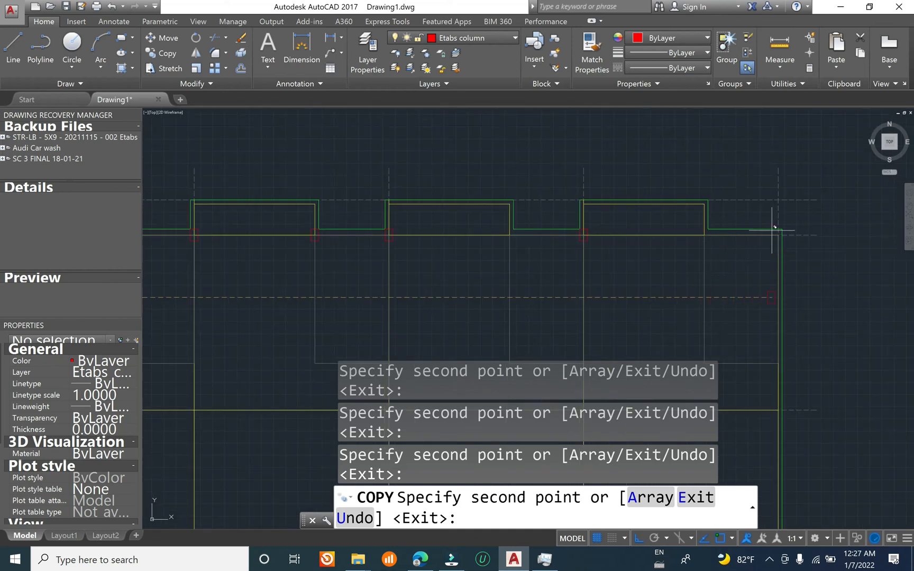
{"action": "key", "text": "Escape"}
{"action": "scroll", "coordinate": [576, 249], "scroll_direction": "up", "scroll_amount": 2}
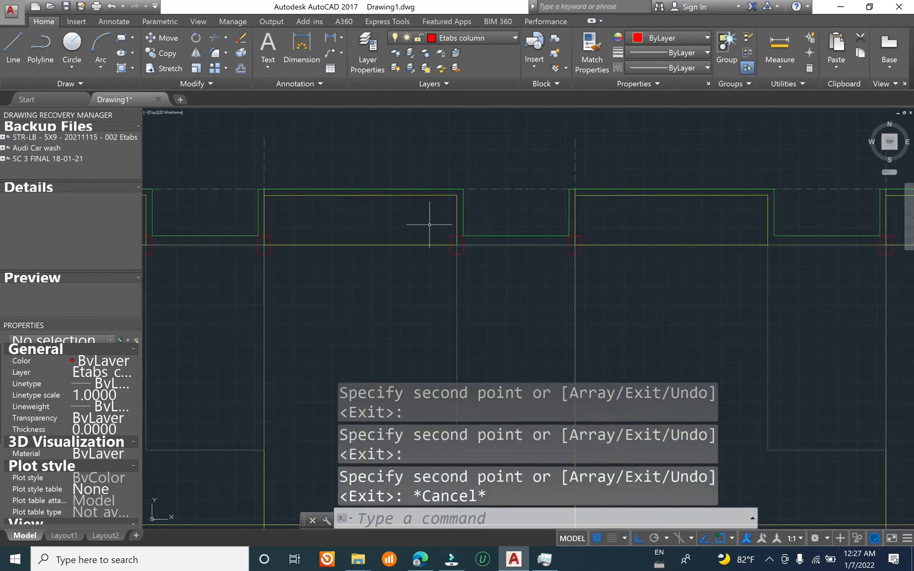
Step: Erase the three column copies placed at the bathroom beam corners, keeping the columns at the grid intersections
{"action": "left_click", "coordinate": [453, 239]}
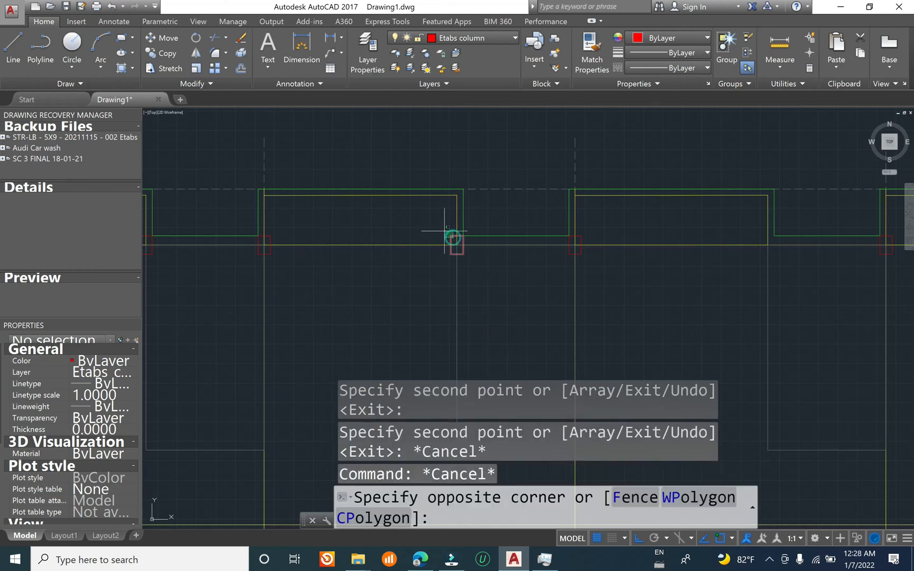
{"action": "left_click", "coordinate": [444, 231]}
{"action": "type", "text": "e"}
{"action": "key", "text": "Return"}
{"action": "scroll", "coordinate": [489, 229], "scroll_direction": "down", "scroll_amount": 2}
{"action": "scroll", "coordinate": [259, 245], "scroll_direction": "down", "scroll_amount": 2}
{"action": "scroll", "coordinate": [241, 241], "scroll_direction": "up", "scroll_amount": 5}
{"action": "left_click", "coordinate": [235, 238]}
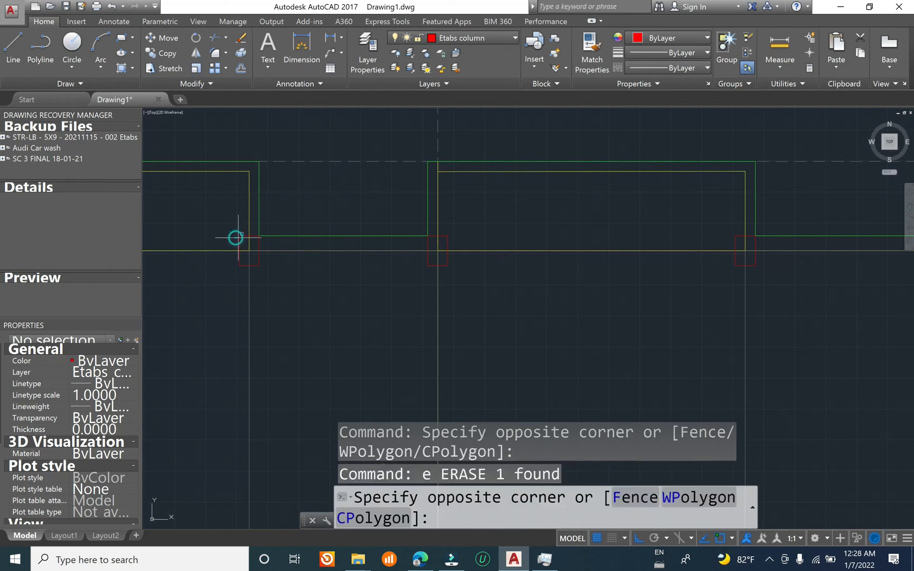
{"action": "left_click", "coordinate": [237, 238]}
{"action": "left_click", "coordinate": [241, 240]}
{"action": "left_click", "coordinate": [225, 215]}
{"action": "type", "text": "e"}
{"action": "key", "text": "Return"}
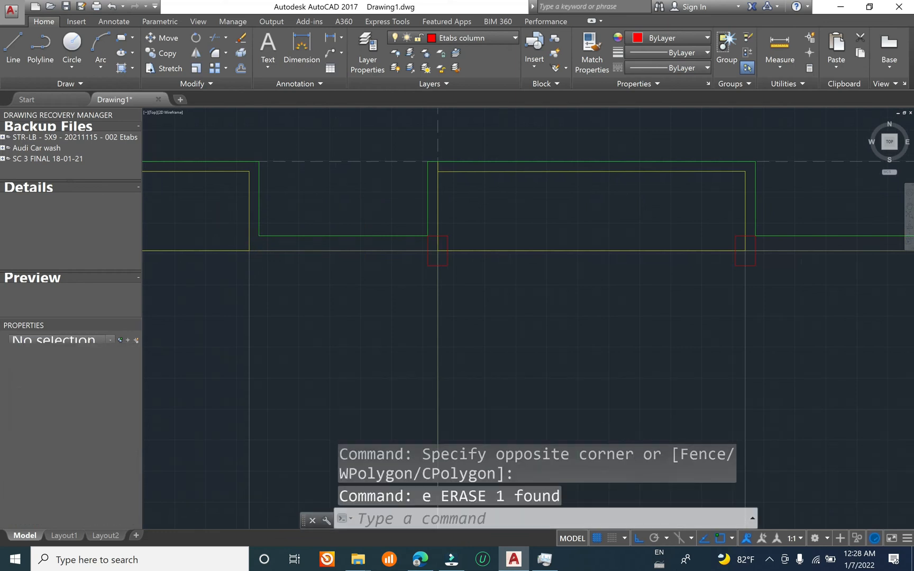
{"action": "scroll", "coordinate": [656, 254], "scroll_direction": "down", "scroll_amount": 2}
{"action": "scroll", "coordinate": [568, 214], "scroll_direction": "up", "scroll_amount": 4}
{"action": "left_click", "coordinate": [570, 247]}
{"action": "left_click", "coordinate": [547, 214]}
{"action": "type", "text": "e"}
{"action": "key", "text": "Return"}
{"action": "scroll", "coordinate": [572, 248], "scroll_direction": "down", "scroll_amount": 4}
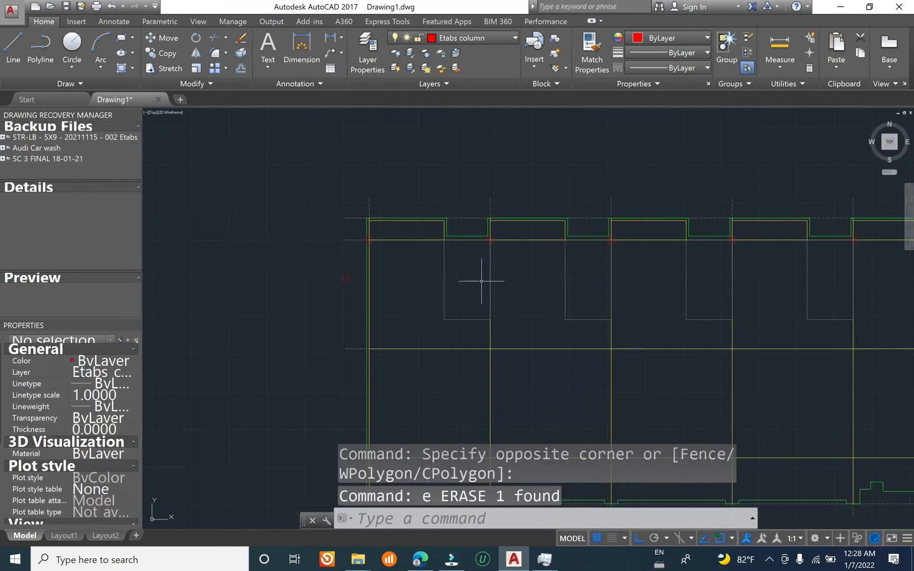
Step: Erase the stray original column rectangle outside the plan's left edge
{"action": "middle_click_drag", "start_coordinate": [413, 324], "coordinate": [404, 246]}
{"action": "left_click", "coordinate": [303, 176]}
{"action": "left_click", "coordinate": [349, 224]}
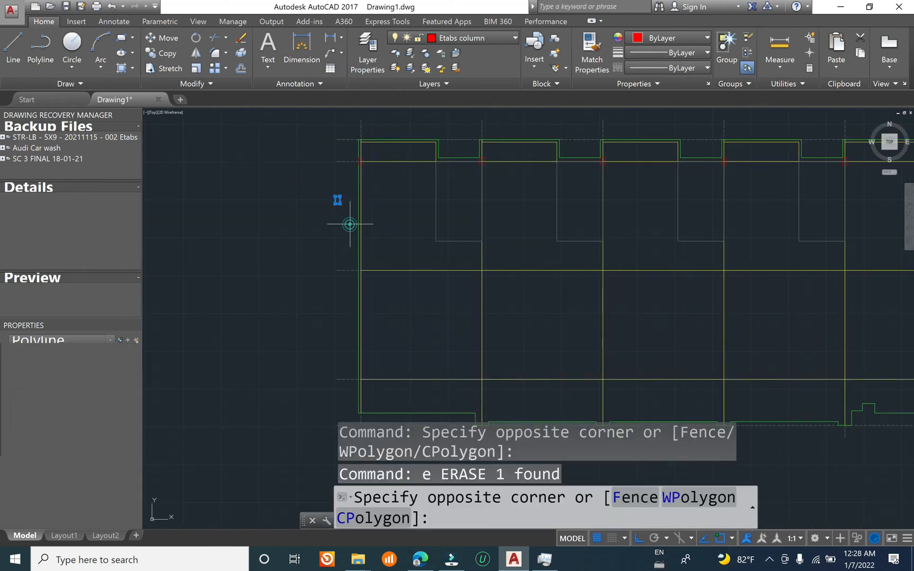
{"action": "type", "text": "e"}
{"action": "key", "text": "Return"}
{"action": "scroll", "coordinate": [369, 151], "scroll_direction": "up", "scroll_amount": 3}
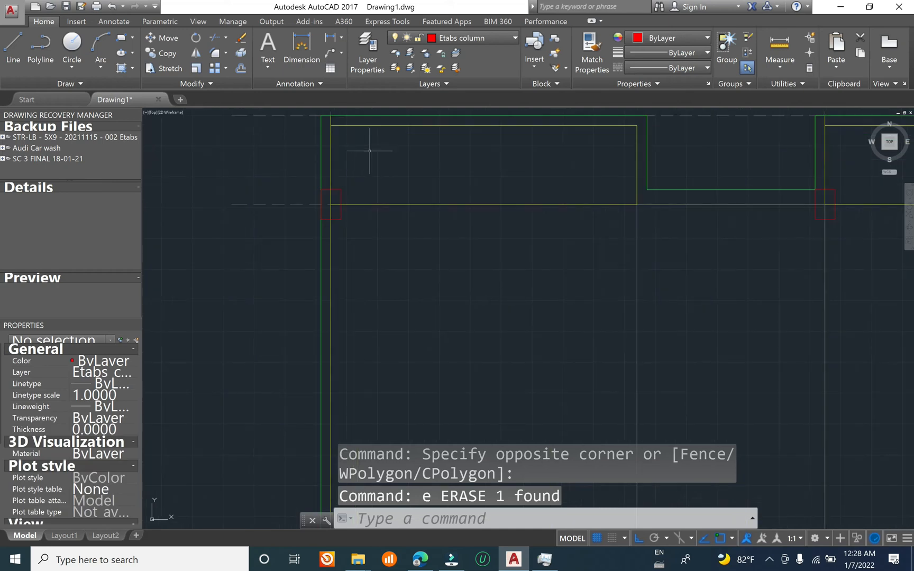
Step: Select all similar column rectangles on the upper beam line and copy the row straight down to the middle horizontal beam line
{"action": "left_click", "coordinate": [339, 190]}
{"action": "right_click", "coordinate": [342, 192]}
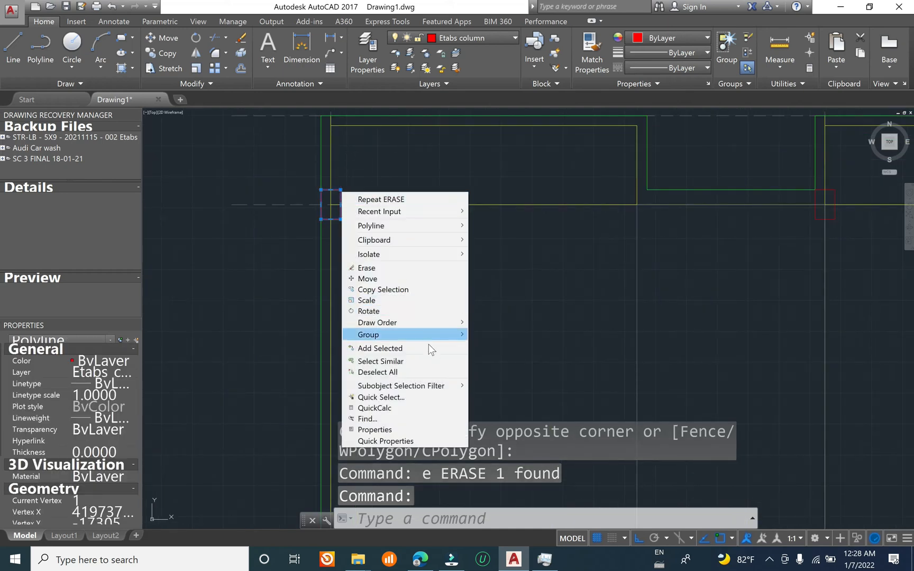
{"action": "left_click", "coordinate": [416, 359]}
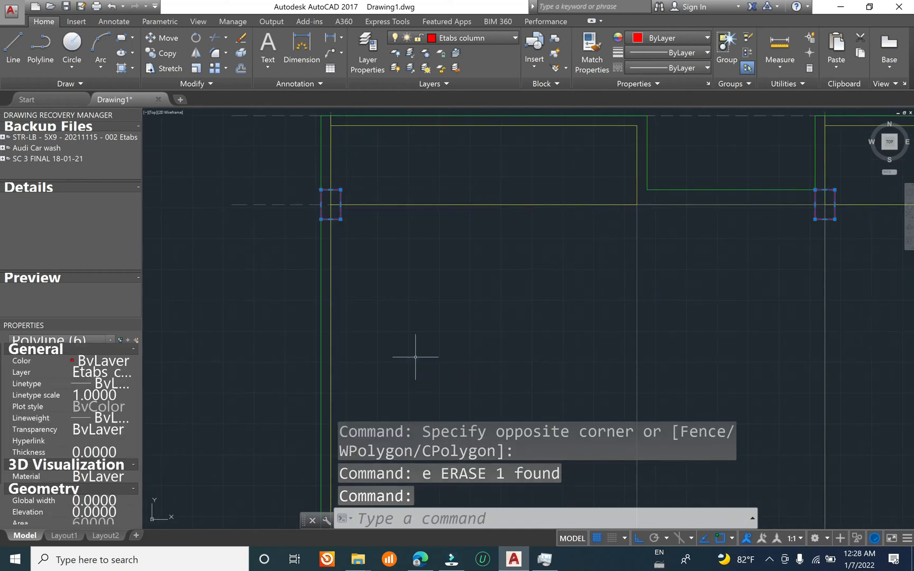
{"action": "scroll", "coordinate": [352, 194], "scroll_direction": "down", "scroll_amount": 5}
{"action": "type", "text": "c"}
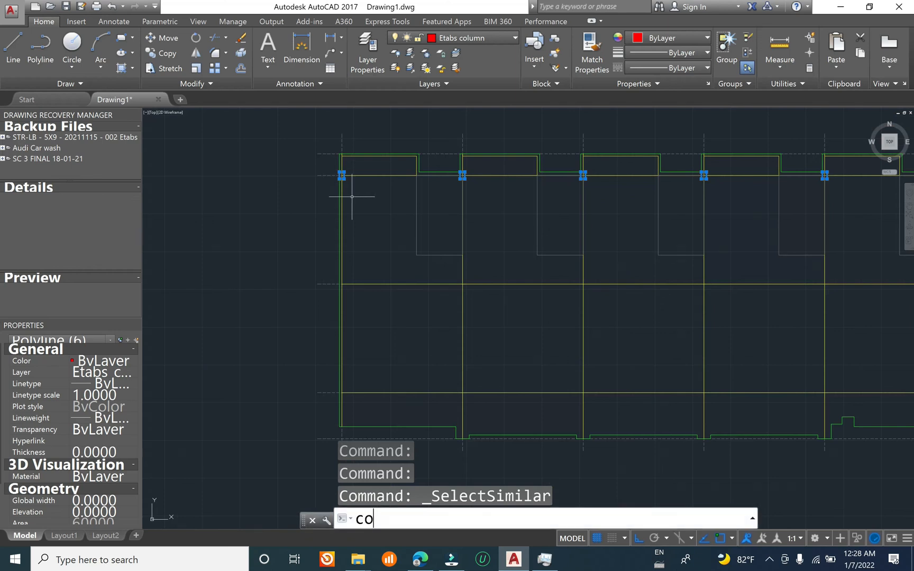
{"action": "type", "text": "o"}
{"action": "key", "text": "Return"}
{"action": "left_click", "coordinate": [317, 175]}
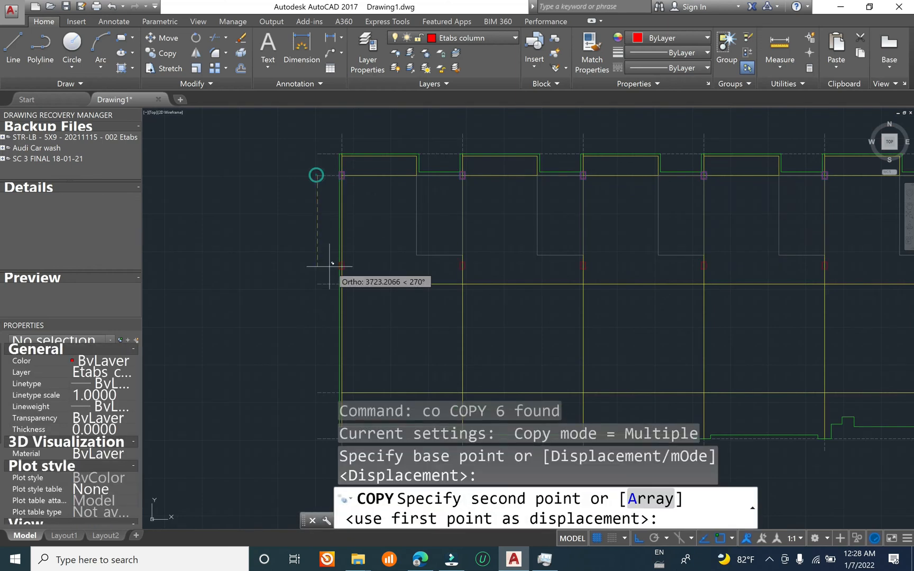
{"action": "left_click", "coordinate": [319, 283]}
Step: Place another copy of the column row on the lower horizontal beam line and end the copy
{"action": "middle_click_drag", "start_coordinate": [333, 239], "coordinate": [340, 144]}
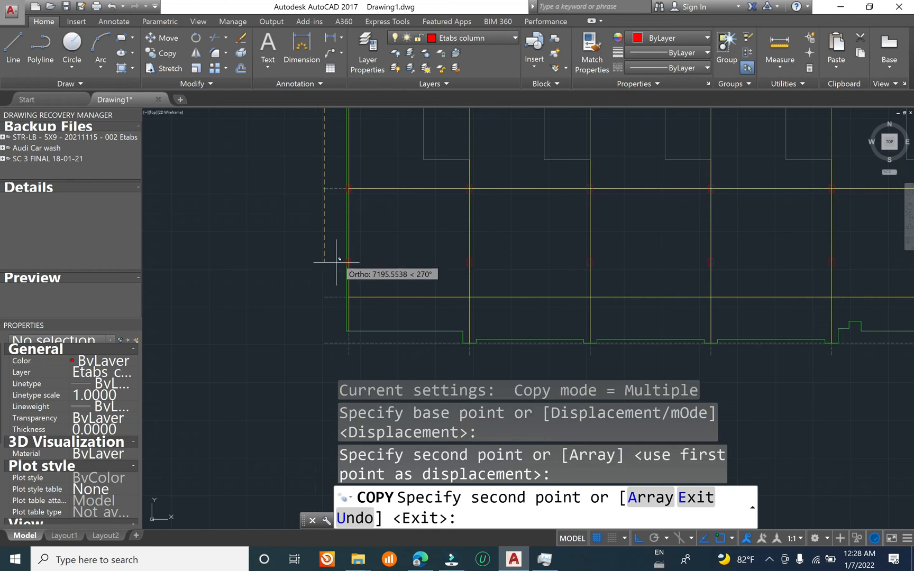
{"action": "left_click", "coordinate": [324, 297]}
{"action": "scroll", "coordinate": [408, 210], "scroll_direction": "down", "scroll_amount": 2}
{"action": "key", "text": "Escape"}
{"action": "key", "text": "Escape"}
{"action": "key", "text": "Escape"}
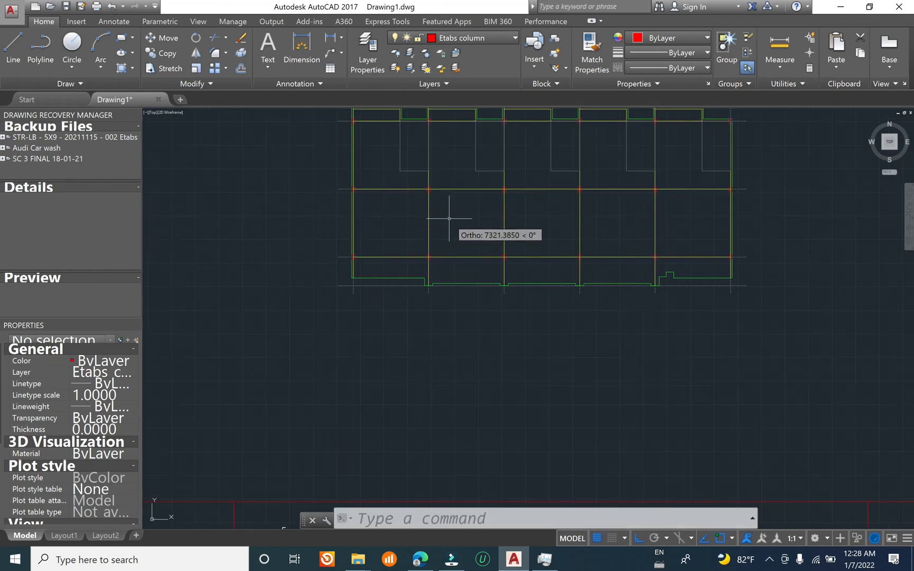
Step: Review the column positions at the grid and beam intersections across the whole plan
{"action": "scroll", "coordinate": [441, 274], "scroll_direction": "down", "scroll_amount": 1}
{"action": "scroll", "coordinate": [434, 265], "scroll_direction": "up", "scroll_amount": 4}
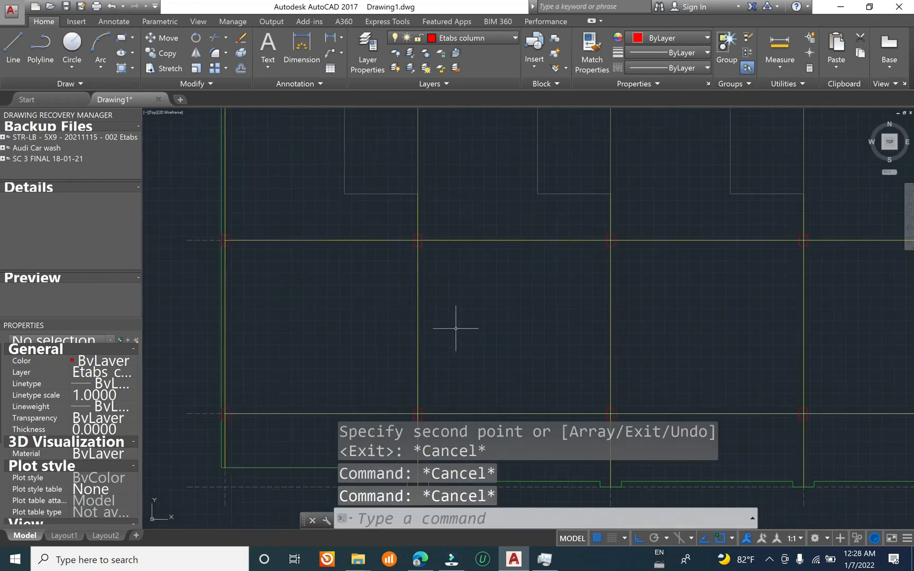
{"action": "scroll", "coordinate": [455, 328], "scroll_direction": "down", "scroll_amount": 2}
{"action": "scroll", "coordinate": [311, 196], "scroll_direction": "up", "scroll_amount": 5}
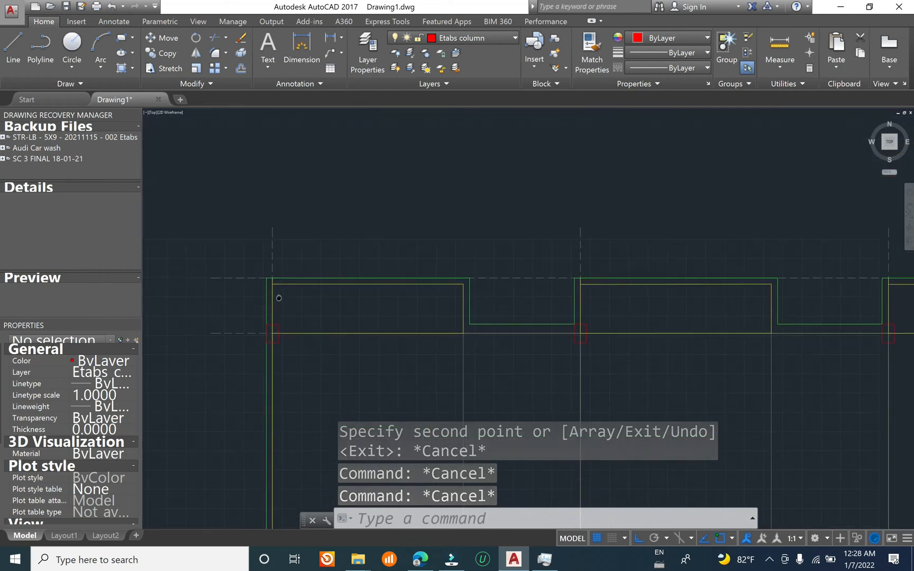
{"action": "scroll", "coordinate": [387, 255], "scroll_direction": "down", "scroll_amount": 8}
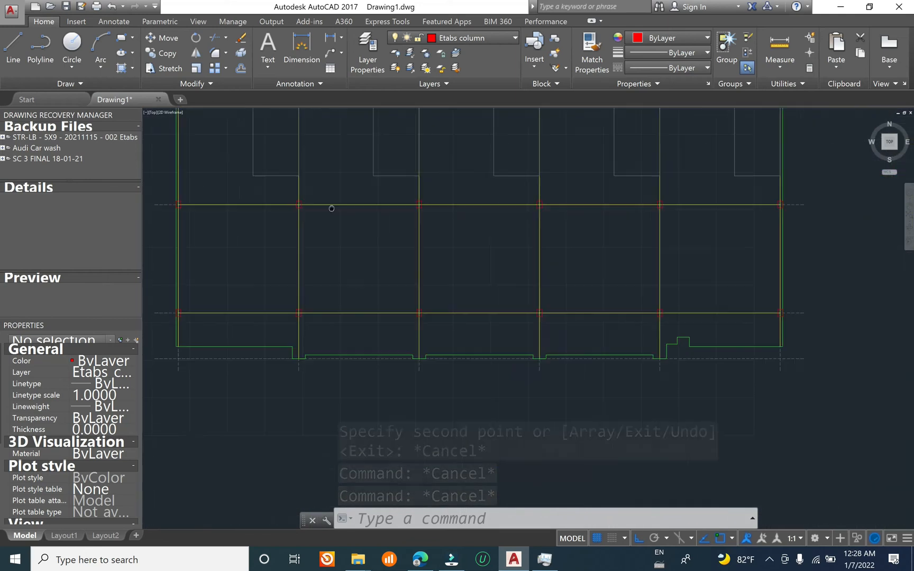
{"action": "scroll", "coordinate": [571, 289], "scroll_direction": "up", "scroll_amount": 6}
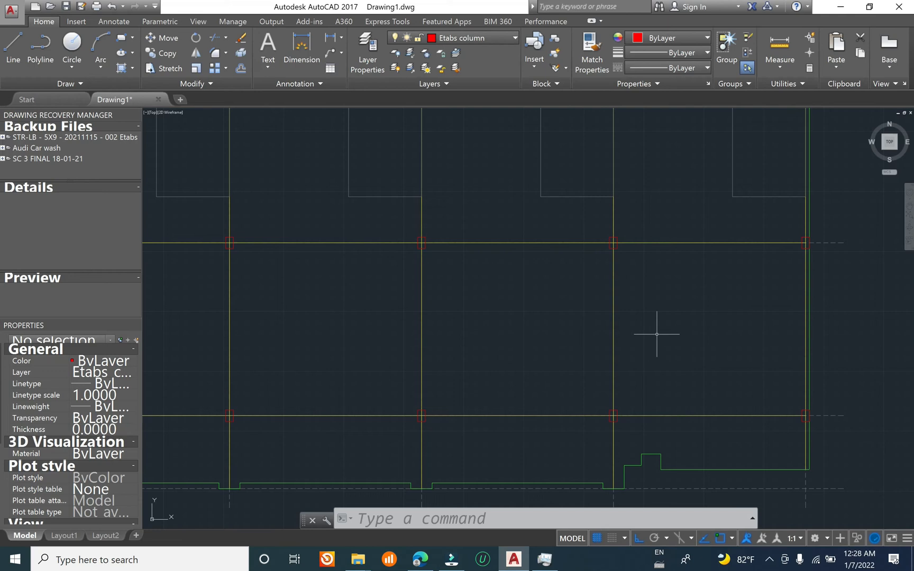
{"action": "mouse_move", "coordinate": [685, 356]}
{"action": "middle_mouse_down"}
{"action": "mouse_move", "coordinate": [556, 143]}
{"action": "mouse_move", "coordinate": [683, 475]}
{"action": "middle_mouse_up"}
{"action": "scroll", "coordinate": [677, 369], "scroll_direction": "down", "scroll_amount": 2}
{"action": "middle_click_drag", "start_coordinate": [368, 365], "coordinate": [690, 265]}
{"action": "scroll", "coordinate": [586, 395], "scroll_direction": "up", "scroll_amount": 2}
{"action": "left_click", "coordinate": [626, 235]}
{"action": "left_click", "coordinate": [562, 260]}
{"action": "middle_click_drag", "start_coordinate": [471, 206], "coordinate": [378, 511]}
{"action": "key", "text": "Escape"}
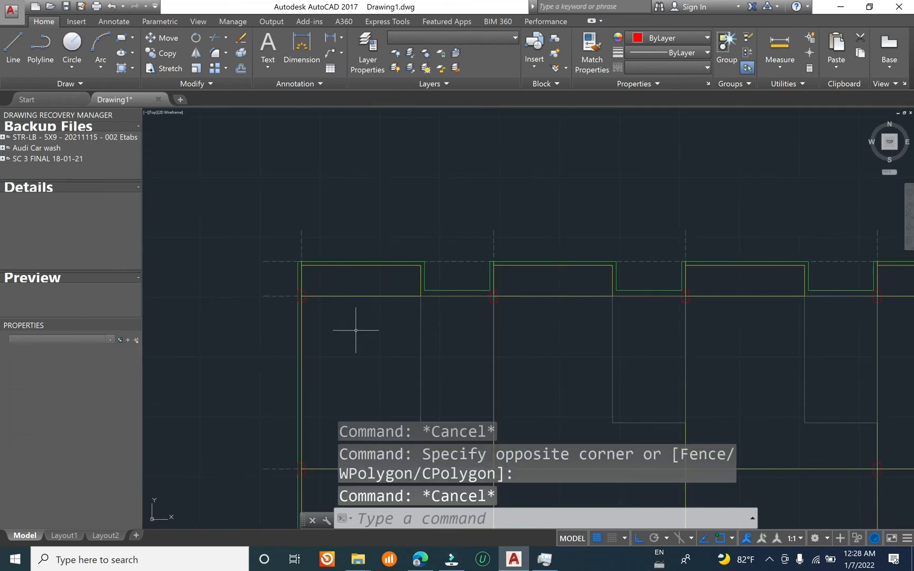
{"action": "key", "text": "Escape"}
Step: Examine the slab outline along the plan's notched lower edge, selecting it and clearing the selection
{"action": "scroll", "coordinate": [387, 262], "scroll_direction": "up", "scroll_amount": 2}
{"action": "left_click", "coordinate": [382, 273]}
{"action": "scroll", "coordinate": [449, 217], "scroll_direction": "down", "scroll_amount": 1}
{"action": "middle_click_drag", "start_coordinate": [468, 399], "coordinate": [546, 2]}
{"action": "middle_click_drag", "start_coordinate": [464, 492], "coordinate": [512, 171]}
{"action": "scroll", "coordinate": [502, 214], "scroll_direction": "up", "scroll_amount": 2}
{"action": "middle_click_drag", "start_coordinate": [564, 213], "coordinate": [473, 245]}
{"action": "key", "text": "Escape"}
{"action": "left_click", "coordinate": [516, 210]}
{"action": "left_click", "coordinate": [401, 277]}
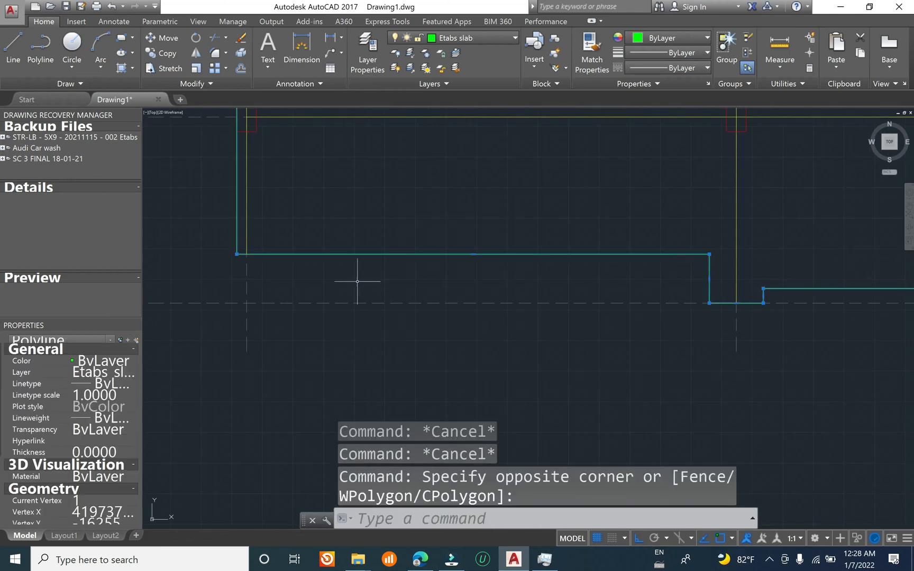
{"action": "scroll", "coordinate": [295, 284], "scroll_direction": "down", "scroll_amount": 4}
{"action": "mouse_move", "coordinate": [586, 308]}
{"action": "middle_mouse_down"}
{"action": "mouse_move", "coordinate": [318, 267]}
{"action": "mouse_move", "coordinate": [598, 310]}
{"action": "middle_mouse_up"}
{"action": "scroll", "coordinate": [485, 327], "scroll_direction": "up", "scroll_amount": 4}
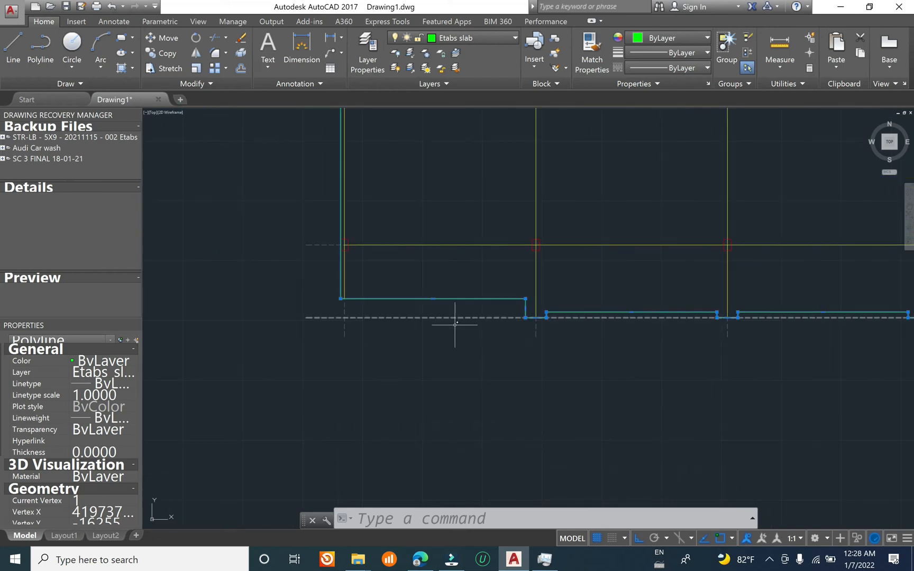
{"action": "key", "text": "Escape"}
{"action": "key", "text": "Escape"}
{"action": "key", "text": "Escape"}
Step: Copy the closed slab outline straight up into the empty area above the plan
{"action": "type", "text": "co"}
{"action": "key", "text": "Return"}
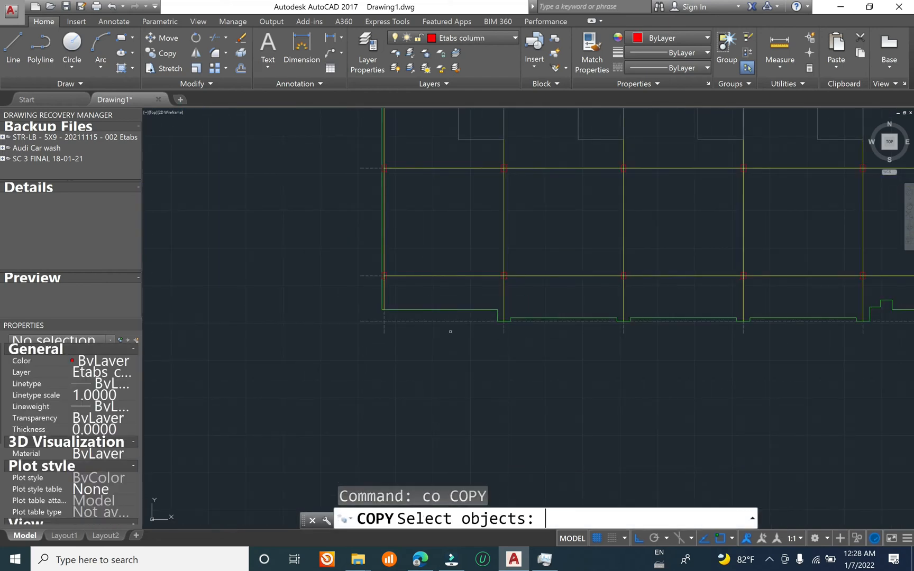
{"action": "left_click", "coordinate": [441, 308]}
{"action": "scroll", "coordinate": [440, 333], "scroll_direction": "down", "scroll_amount": 4}
{"action": "key", "text": "Return"}
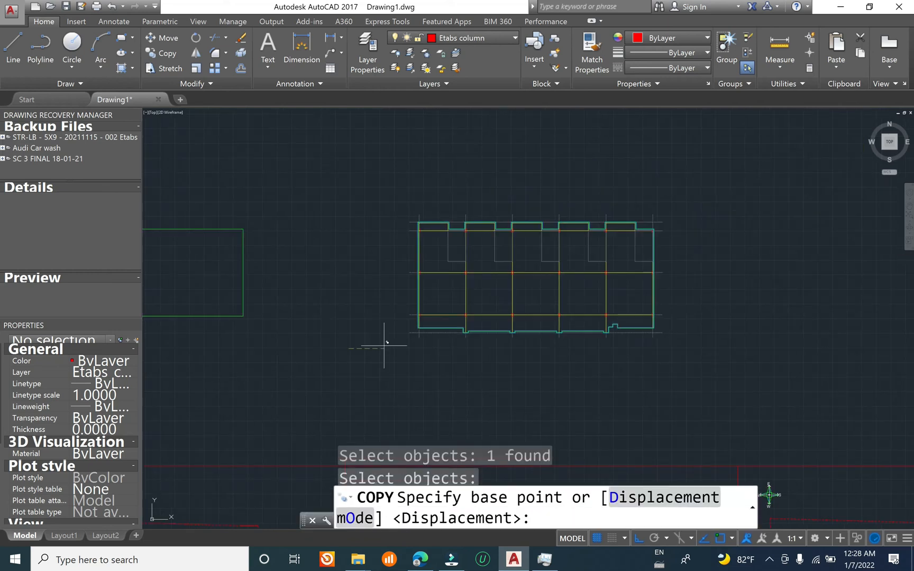
{"action": "left_click", "coordinate": [349, 348]}
{"action": "left_click", "coordinate": [345, 176]}
{"action": "middle_click_drag", "start_coordinate": [446, 179], "coordinate": [393, 272]}
{"action": "key", "text": "Escape"}
{"action": "key", "text": "Escape"}
{"action": "key", "text": "Escape"}
Step: Explode the copied slab outline above the plan into separate lines
{"action": "type", "text": "x"}
{"action": "key", "text": "Return"}
{"action": "left_click", "coordinate": [408, 221]}
{"action": "left_click", "coordinate": [270, 223]}
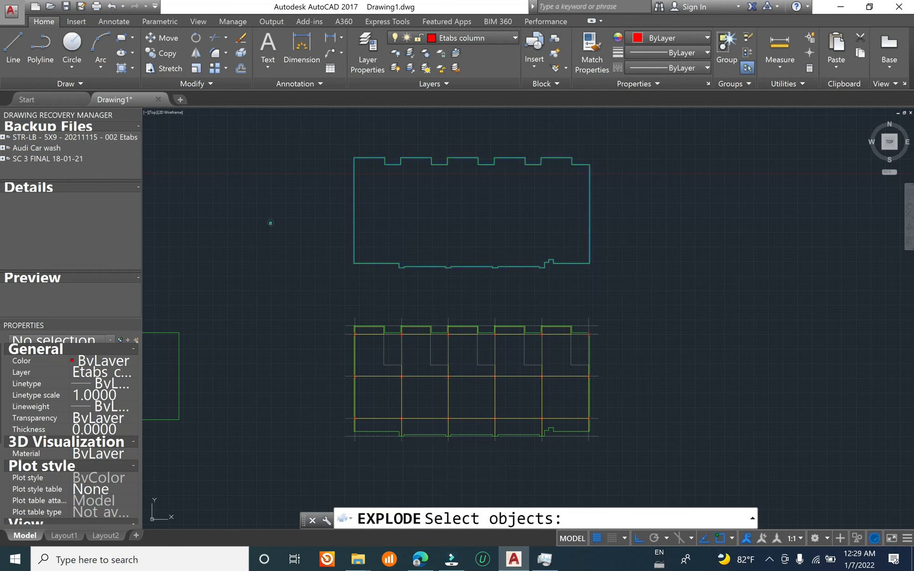
{"action": "key", "text": "Return"}
{"action": "key", "text": "Escape"}
{"action": "key", "text": "Escape"}
Step: Erase the upper and side segments of the exploded outline, leaving only its notched lower edge
{"action": "left_click", "coordinate": [627, 248]}
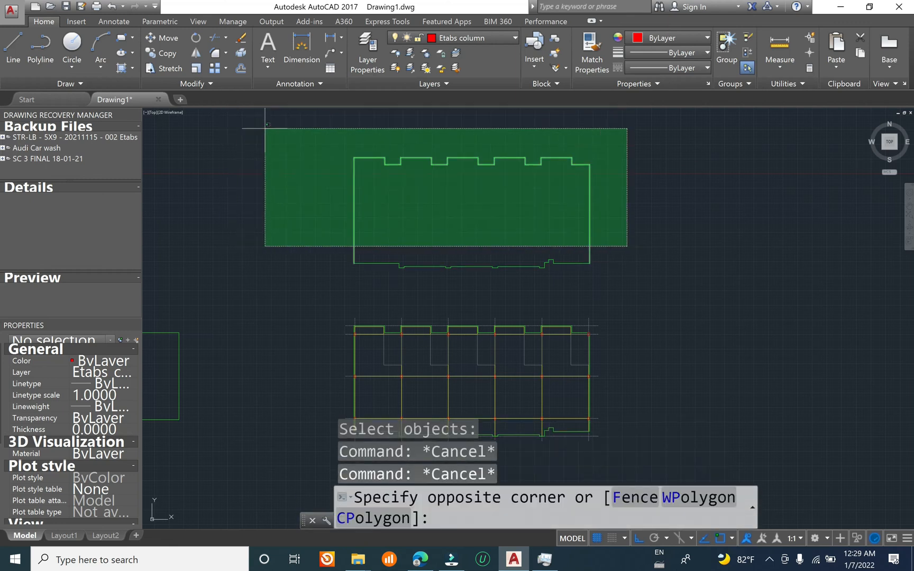
{"action": "left_click", "coordinate": [265, 127]}
{"action": "type", "text": "e"}
{"action": "key", "text": "Return"}
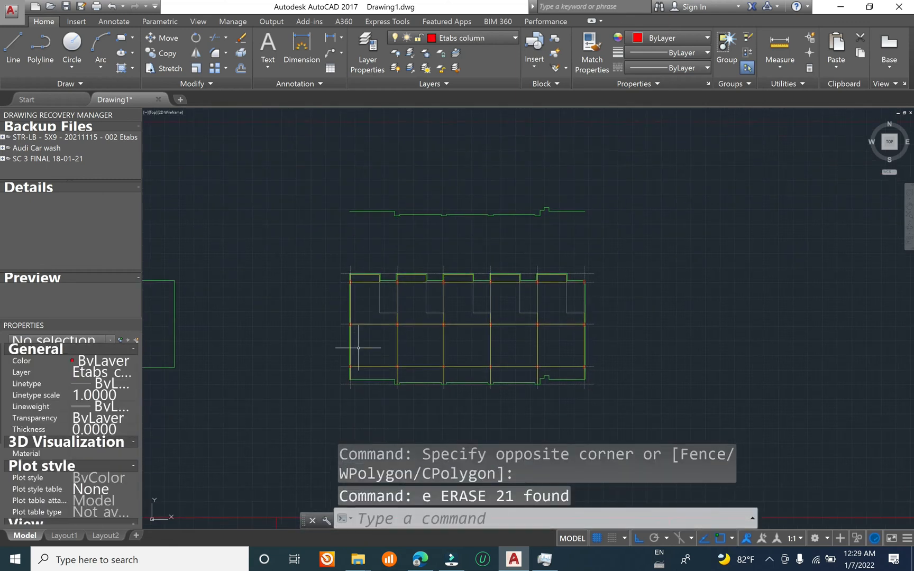
{"action": "middle_click_drag", "start_coordinate": [358, 347], "coordinate": [358, 220]}
{"action": "scroll", "coordinate": [339, 359], "scroll_direction": "up", "scroll_amount": 5}
{"action": "scroll", "coordinate": [339, 359], "scroll_direction": "down", "scroll_amount": 4}
{"action": "scroll", "coordinate": [333, 397], "scroll_direction": "up", "scroll_amount": 9}
{"action": "scroll", "coordinate": [363, 340], "scroll_direction": "down", "scroll_amount": 8}
{"action": "mouse_move", "coordinate": [385, 235]}
{"action": "middle_mouse_down"}
{"action": "mouse_move", "coordinate": [343, 303]}
{"action": "mouse_move", "coordinate": [354, 248]}
{"action": "mouse_move", "coordinate": [336, 307]}
{"action": "middle_mouse_up"}
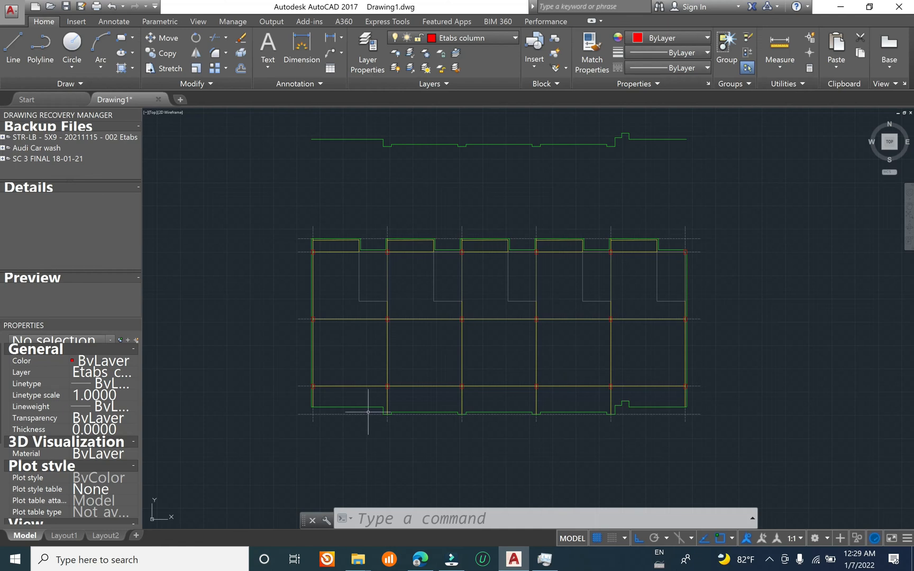
{"action": "key", "text": "Escape"}
{"action": "key", "text": "Escape"}
{"action": "type", "text": "m"}
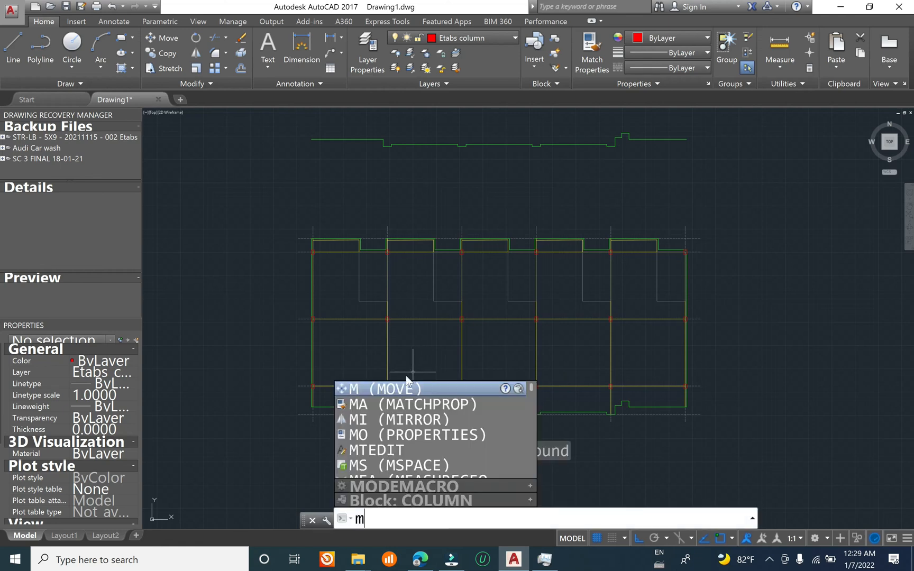
{"action": "key", "text": "Return"}
{"action": "scroll", "coordinate": [387, 369], "scroll_direction": "up", "scroll_amount": 2}
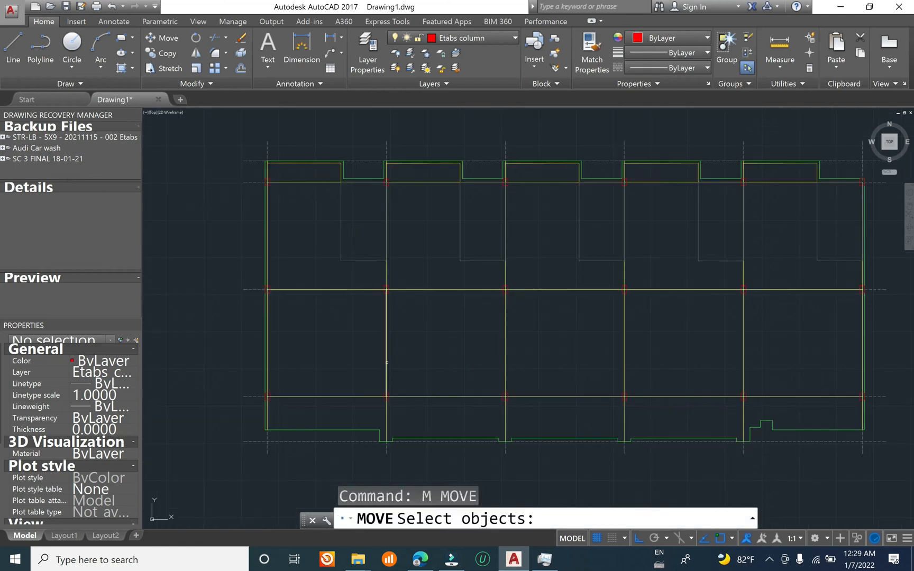
{"action": "left_click", "coordinate": [386, 363]}
{"action": "scroll", "coordinate": [409, 374], "scroll_direction": "down", "scroll_amount": 6}
{"action": "left_click", "coordinate": [532, 299]}
{"action": "left_click", "coordinate": [317, 252]}
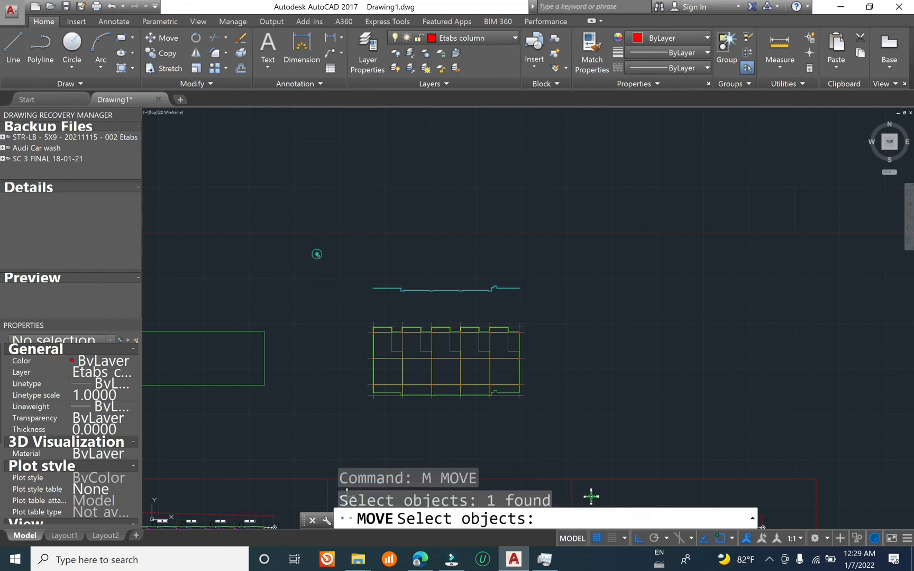
{"action": "key", "text": "Return"}
{"action": "key", "text": "Escape"}
{"action": "key", "text": "Escape"}
{"action": "scroll", "coordinate": [396, 296], "scroll_direction": "up", "scroll_amount": 8}
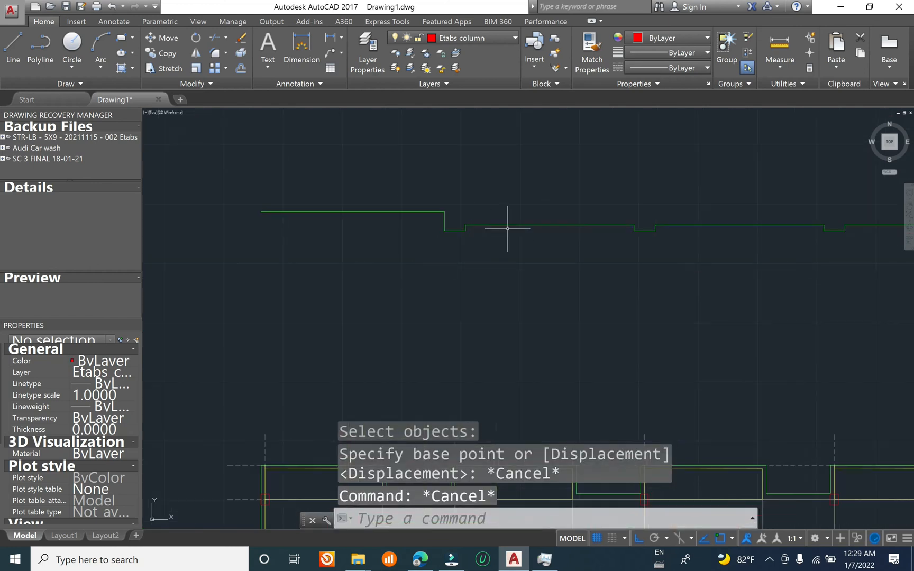
{"action": "left_click", "coordinate": [521, 209]}
{"action": "left_click", "coordinate": [506, 269]}
{"action": "scroll", "coordinate": [490, 159], "scroll_direction": "down", "scroll_amount": 4}
{"action": "scroll", "coordinate": [434, 271], "scroll_direction": "up", "scroll_amount": 6}
{"action": "key", "text": "Escape"}
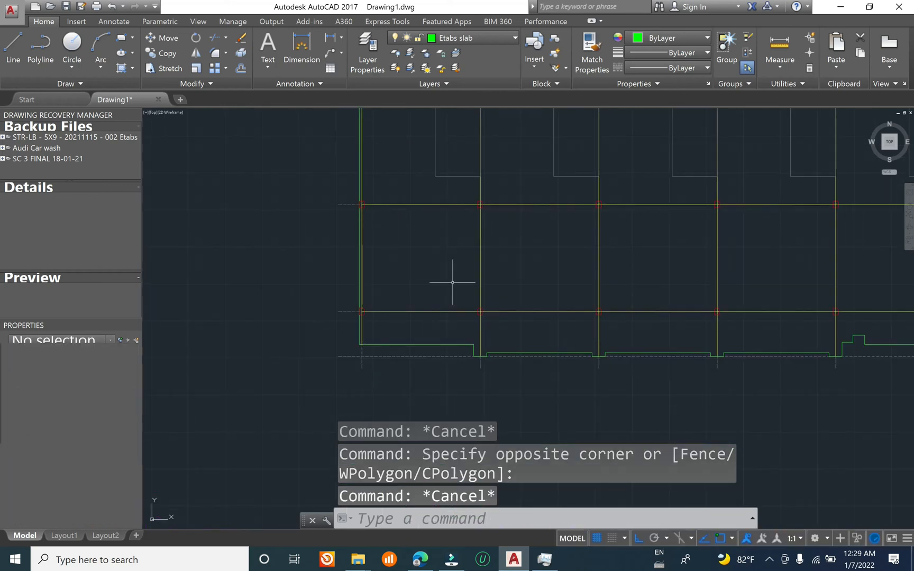
Step: Match the properties of the copied notched edge segments above the plan to the lower horizontal beam line
{"action": "type", "text": "ma"}
{"action": "key", "text": "Return"}
{"action": "scroll", "coordinate": [435, 306], "scroll_direction": "up", "scroll_amount": 2}
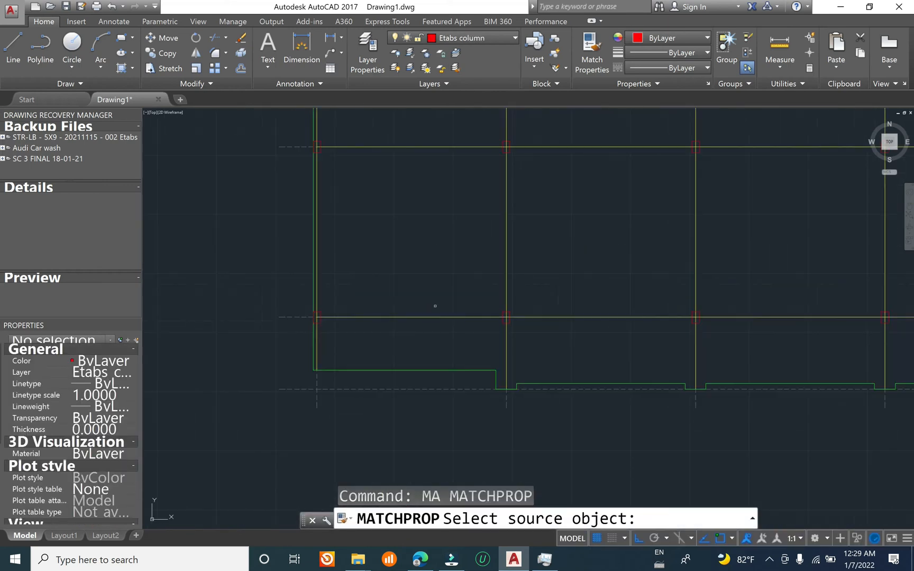
{"action": "left_click", "coordinate": [434, 316]}
{"action": "scroll", "coordinate": [420, 357], "scroll_direction": "down", "scroll_amount": 5}
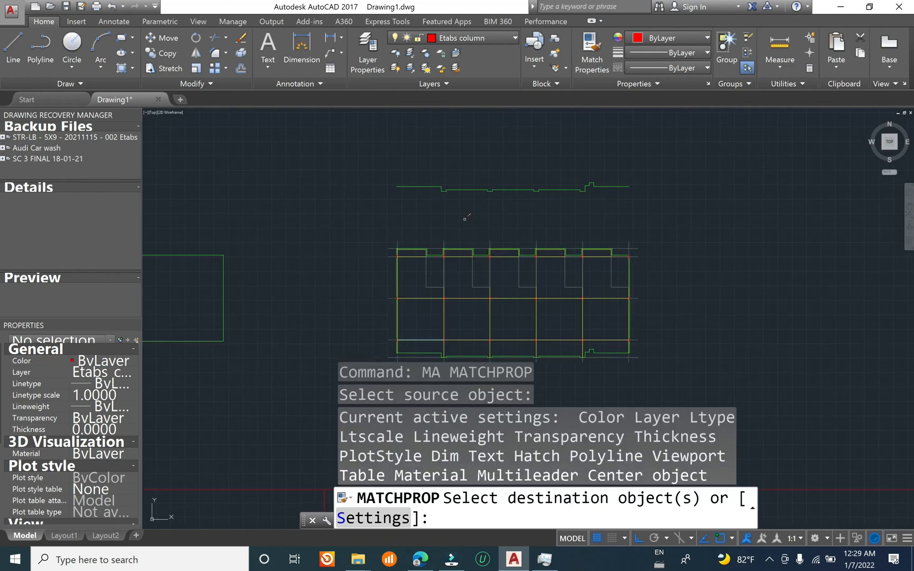
{"action": "left_click", "coordinate": [685, 148]}
{"action": "left_click", "coordinate": [325, 208]}
{"action": "right_click", "coordinate": [435, 174]}
{"action": "left_click", "coordinate": [448, 182]}
{"action": "key", "text": "Escape"}
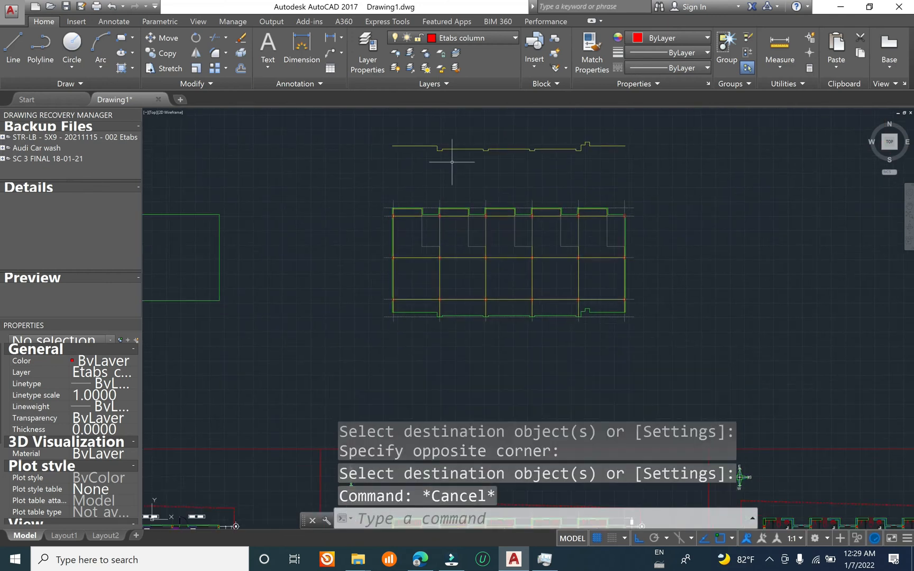
{"action": "key", "text": "Escape"}
{"action": "type", "text": "m"}
{"action": "key", "text": "Return"}
{"action": "left_click", "coordinate": [679, 209]}
{"action": "left_click", "coordinate": [298, 107]}
{"action": "key", "text": "Return"}
{"action": "left_click", "coordinate": [386, 170]}
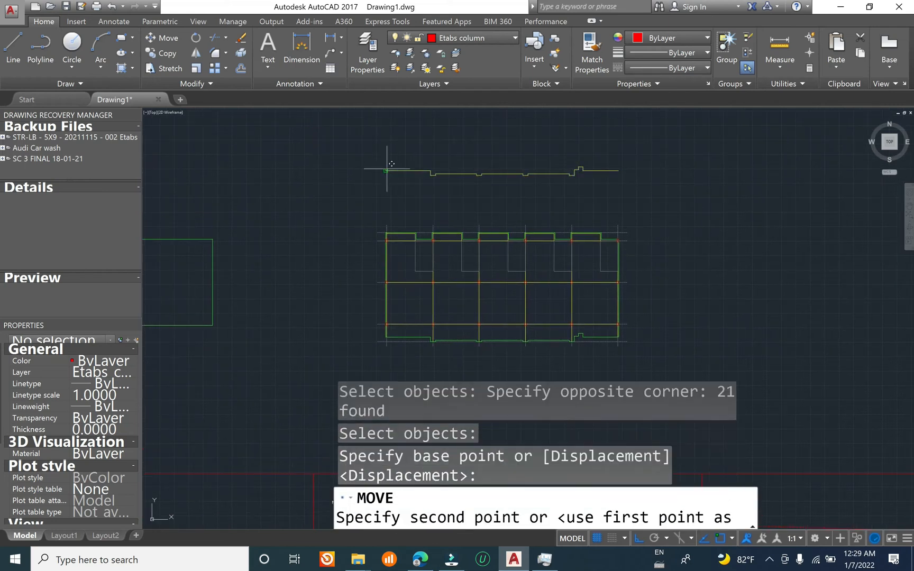
{"action": "key", "text": "Escape"}
Step: Move the copied notched edge segments down from their left end onto the matching lower slab edge of the plan
{"action": "key", "text": "Return"}
{"action": "left_click", "coordinate": [343, 130]}
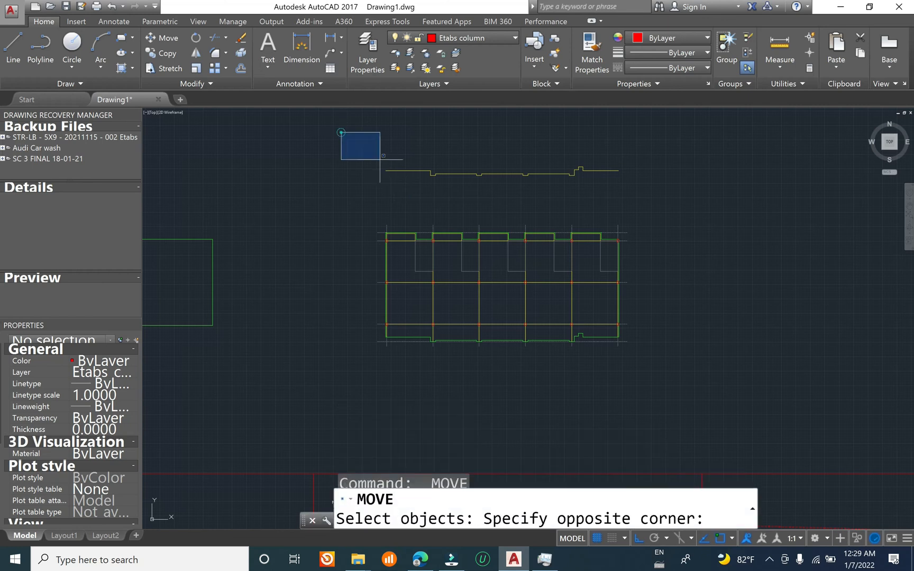
{"action": "left_click", "coordinate": [679, 211]}
{"action": "key", "text": "Return"}
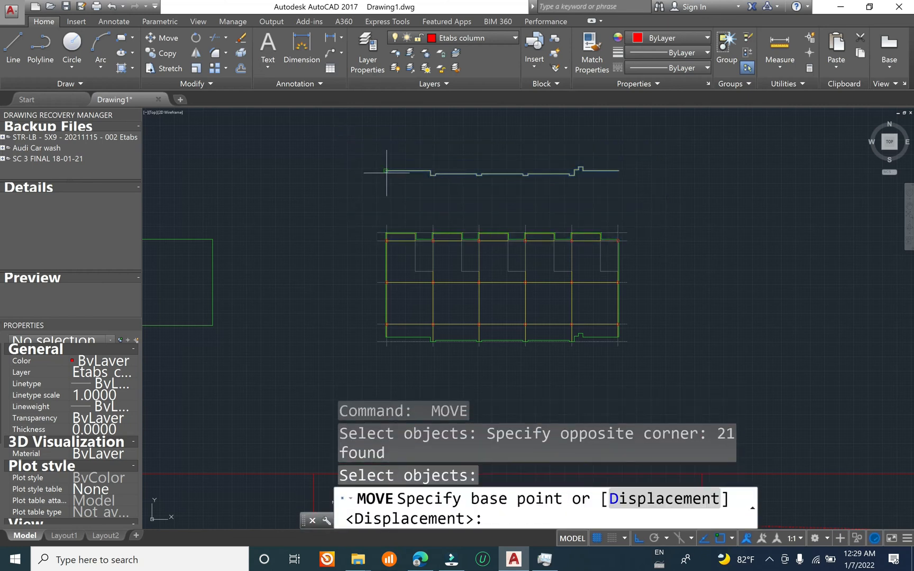
{"action": "left_click", "coordinate": [386, 171]}
{"action": "middle_click_drag", "start_coordinate": [394, 326], "coordinate": [415, 224]}
{"action": "scroll", "coordinate": [414, 232], "scroll_direction": "up", "scroll_amount": 4}
{"action": "scroll", "coordinate": [398, 246], "scroll_direction": "up", "scroll_amount": 3}
{"action": "key", "text": "Escape"}
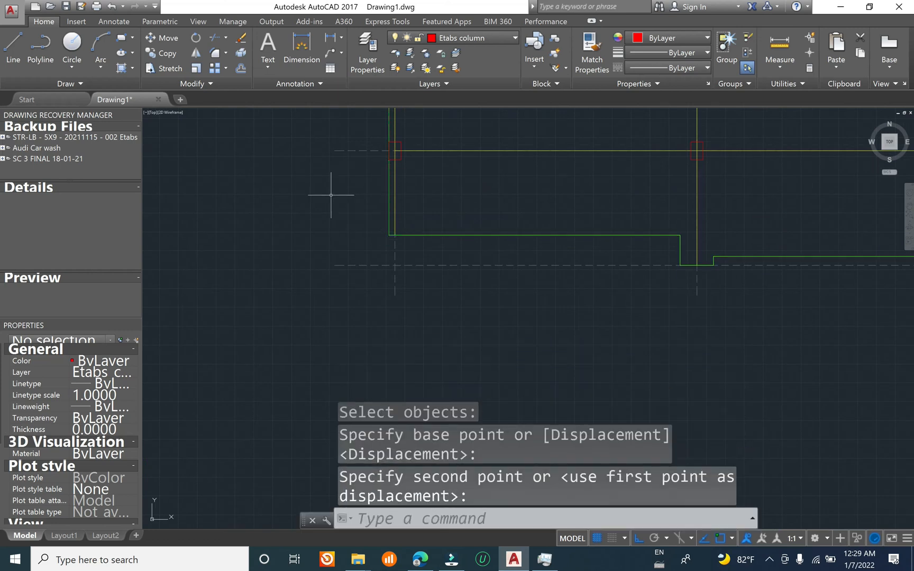
Step: Erase the green slab outline to check the beam lines beneath it, and undo the erasure
{"action": "scroll", "coordinate": [400, 230], "scroll_direction": "down", "scroll_amount": 2}
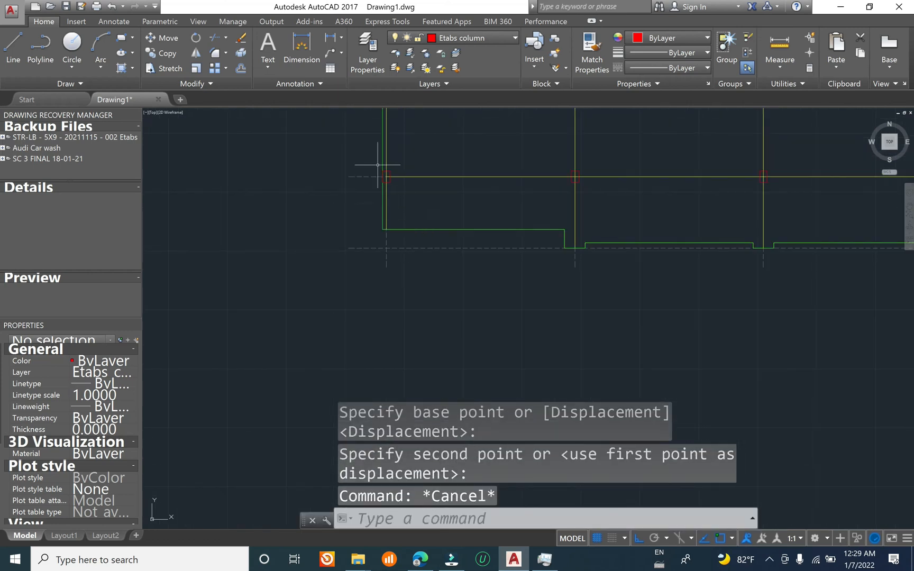
{"action": "left_click", "coordinate": [382, 142]}
{"action": "type", "text": "e"}
{"action": "key", "text": "Return"}
{"action": "middle_click_drag", "start_coordinate": [386, 198], "coordinate": [365, 378]}
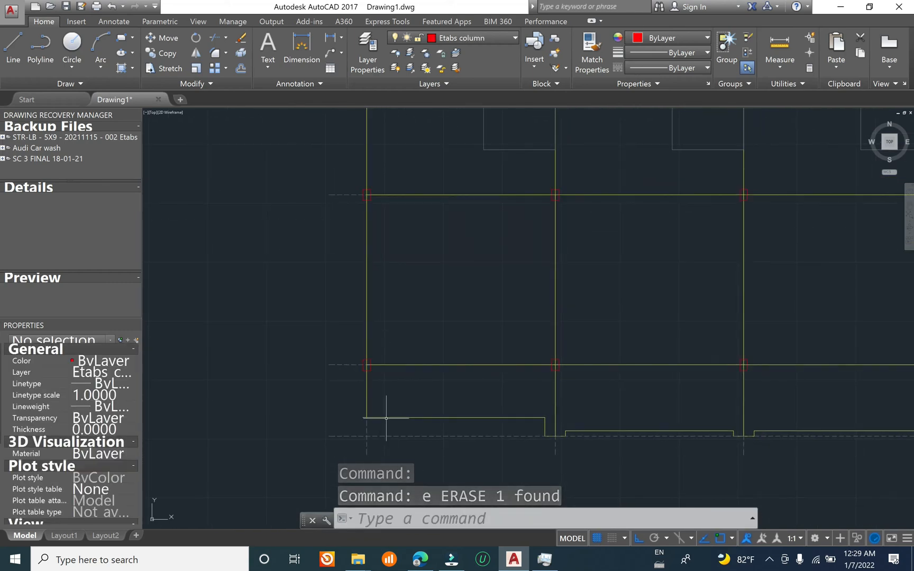
{"action": "middle_click_drag", "start_coordinate": [386, 419], "coordinate": [406, 230]}
{"action": "key", "text": "ctrl+z"}
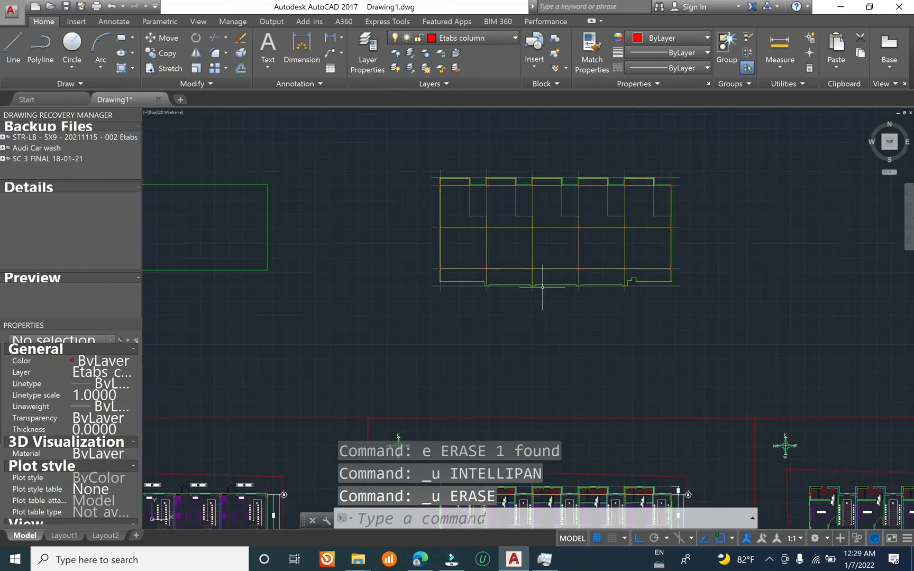
Step: Compare the traced plan with the architectural ground and first floor plans below it
{"action": "mouse_move", "coordinate": [471, 321]}
{"action": "middle_mouse_down"}
{"action": "mouse_move", "coordinate": [700, 165]}
{"action": "mouse_move", "coordinate": [686, 167]}
{"action": "middle_mouse_up"}
{"action": "middle_click_drag", "start_coordinate": [636, 199], "coordinate": [572, 343]}
{"action": "middle_click_drag", "start_coordinate": [346, 423], "coordinate": [431, 290]}
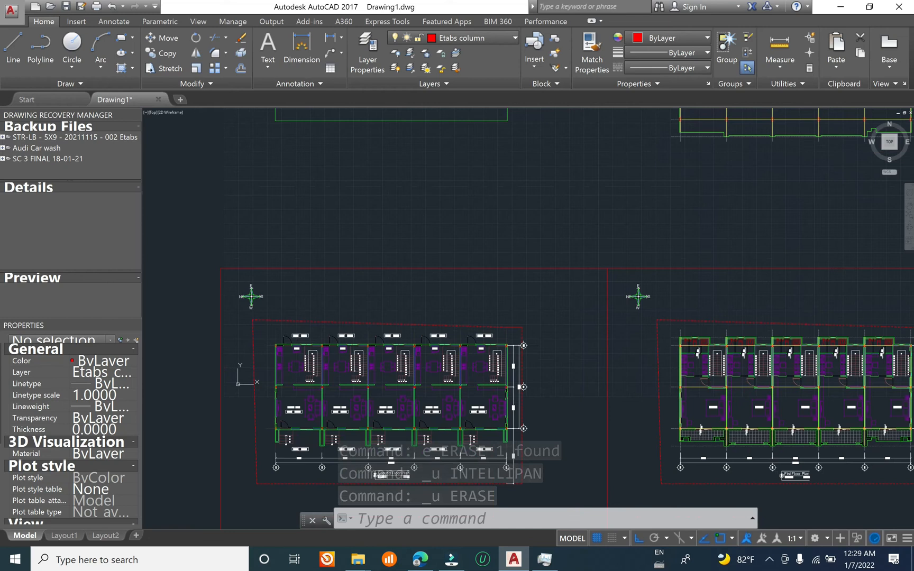
{"action": "middle_click_drag", "start_coordinate": [354, 498], "coordinate": [401, 370]}
{"action": "scroll", "coordinate": [439, 338], "scroll_direction": "up", "scroll_amount": 5}
{"action": "scroll", "coordinate": [450, 269], "scroll_direction": "down", "scroll_amount": 9}
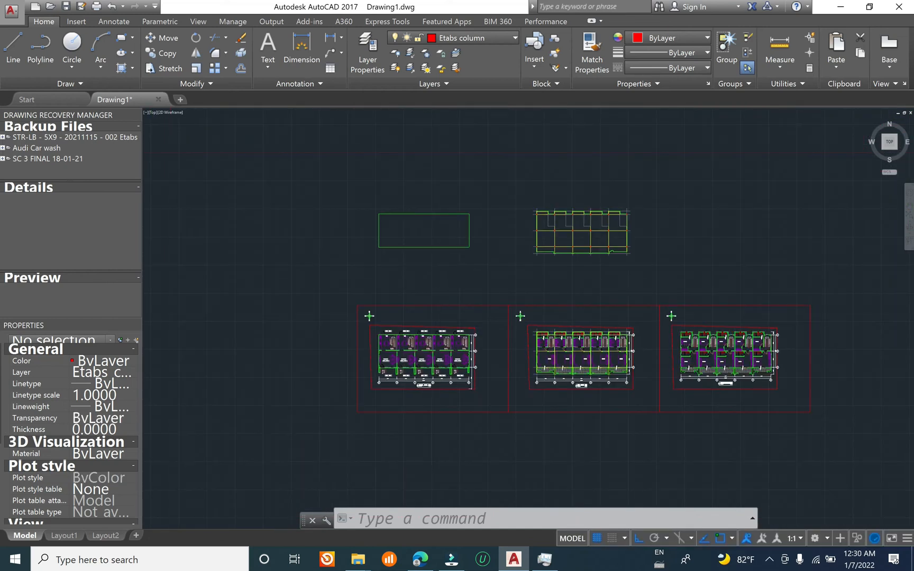
{"action": "scroll", "coordinate": [547, 215], "scroll_direction": "up", "scroll_amount": 5}
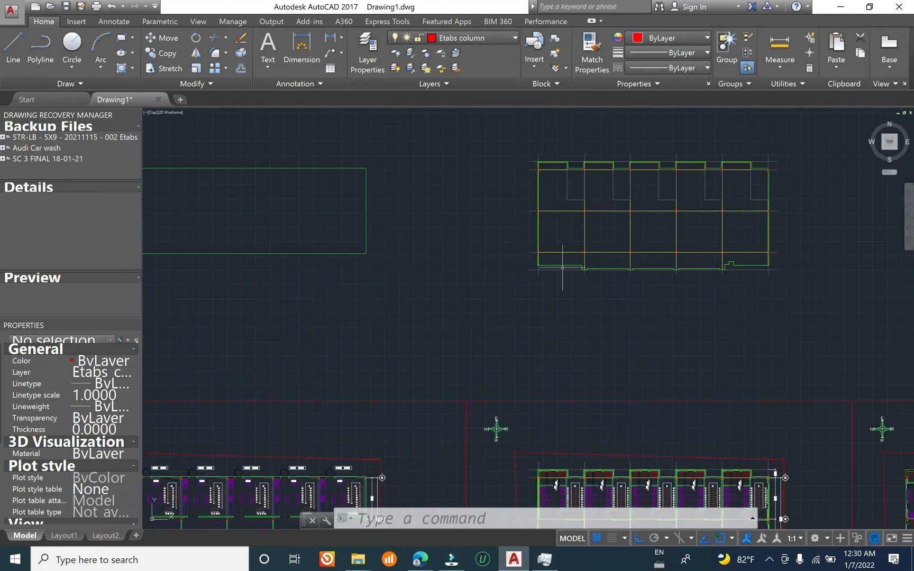
{"action": "middle_click_drag", "start_coordinate": [667, 208], "coordinate": [590, 238]}
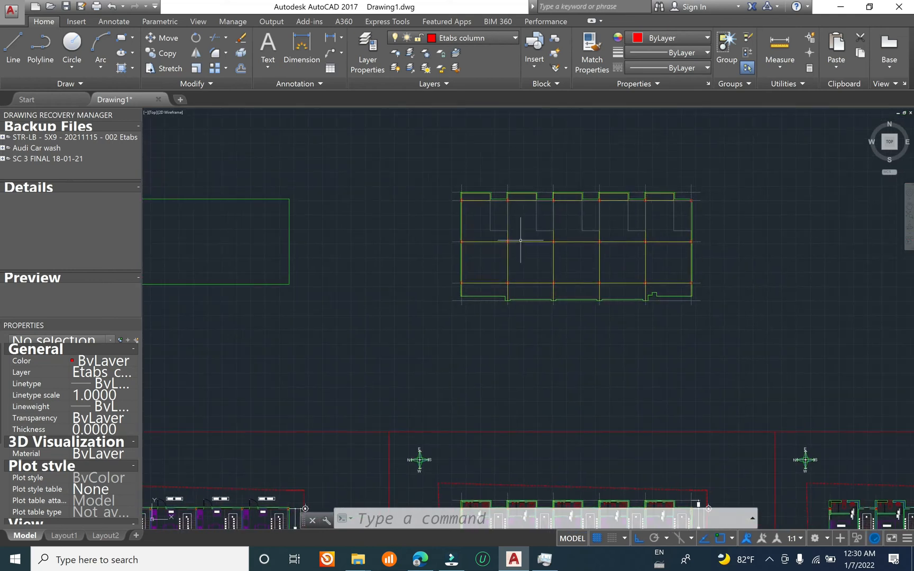
{"action": "middle_click_drag", "start_coordinate": [520, 240], "coordinate": [550, 131]}
{"action": "middle_click_drag", "start_coordinate": [547, 389], "coordinate": [544, 128]}
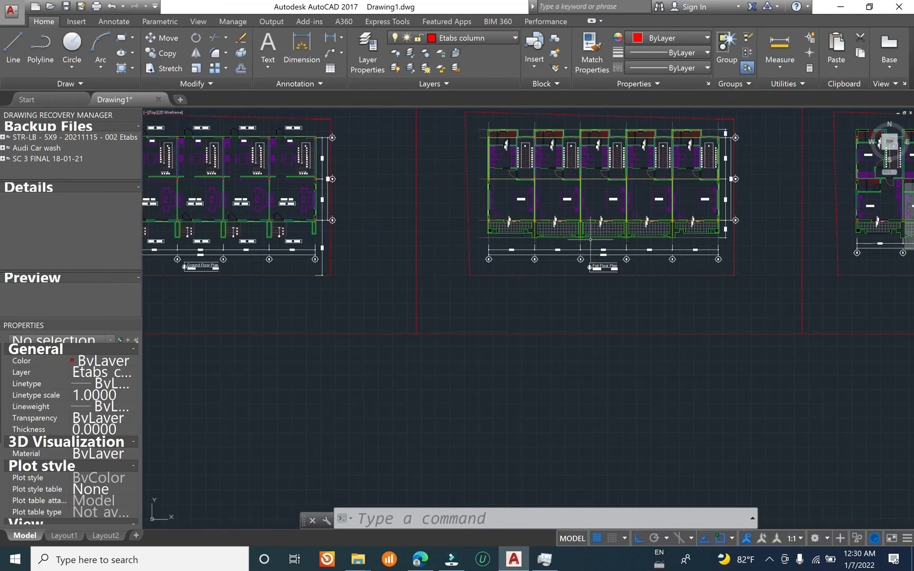
{"action": "scroll", "coordinate": [591, 240], "scroll_direction": "up", "scroll_amount": 5}
{"action": "scroll", "coordinate": [538, 400], "scroll_direction": "down", "scroll_amount": 5}
{"action": "middle_click_drag", "start_coordinate": [534, 221], "coordinate": [462, 511]}
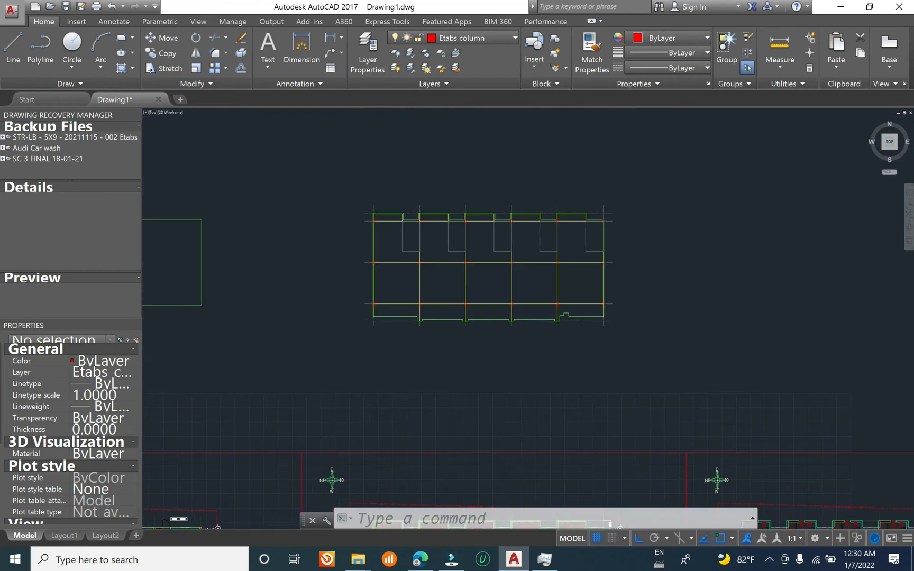
Step: Examine the opening outlines between the upper and middle grid lines for missing beams
{"action": "middle_click_drag", "start_coordinate": [376, 286], "coordinate": [584, 292]}
{"action": "mouse_move", "coordinate": [649, 276]}
{"action": "middle_mouse_down"}
{"action": "mouse_move", "coordinate": [470, 284]}
{"action": "mouse_move", "coordinate": [755, 290]}
{"action": "mouse_move", "coordinate": [496, 281]}
{"action": "middle_mouse_up"}
{"action": "scroll", "coordinate": [526, 306], "scroll_direction": "up", "scroll_amount": 7}
{"action": "scroll", "coordinate": [646, 336], "scroll_direction": "down", "scroll_amount": 5}
{"action": "scroll", "coordinate": [449, 291], "scroll_direction": "up", "scroll_amount": 4}
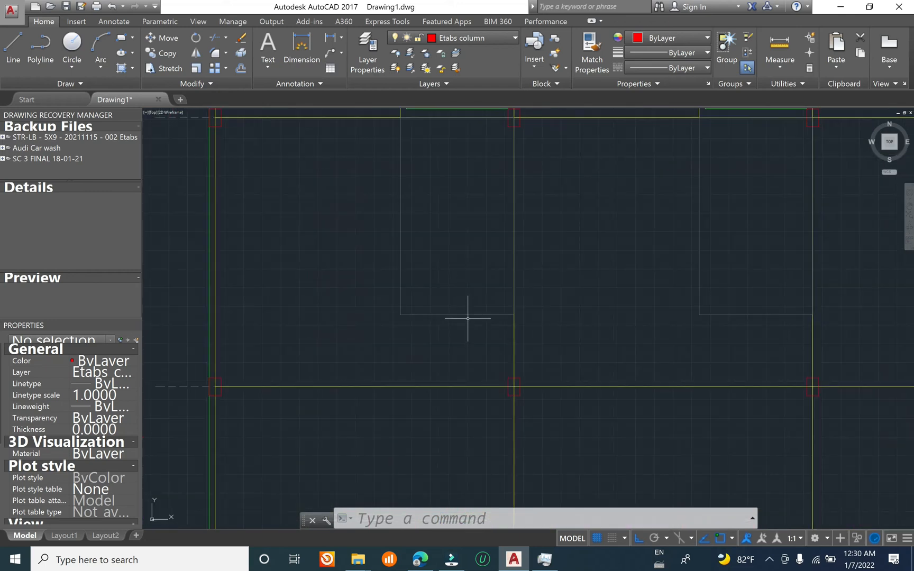
{"action": "mouse_move", "coordinate": [444, 215]}
{"action": "middle_mouse_down"}
{"action": "mouse_move", "coordinate": [422, 297]}
{"action": "mouse_move", "coordinate": [463, 210]}
{"action": "middle_mouse_up"}
{"action": "mouse_move", "coordinate": [443, 256]}
{"action": "middle_mouse_down"}
{"action": "mouse_move", "coordinate": [419, 324]}
{"action": "mouse_move", "coordinate": [448, 225]}
{"action": "mouse_move", "coordinate": [404, 329]}
{"action": "mouse_move", "coordinate": [405, 317]}
{"action": "middle_mouse_up"}
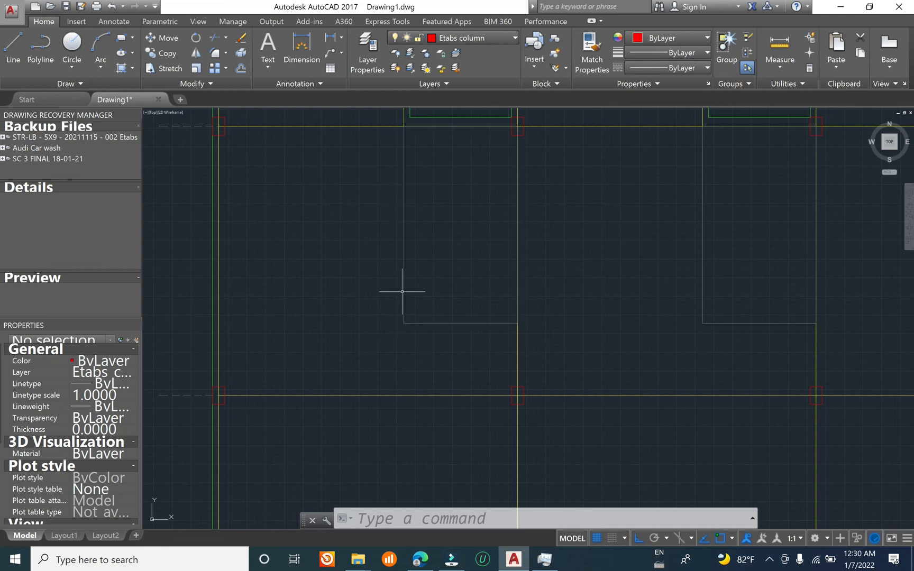
{"action": "scroll", "coordinate": [398, 214], "scroll_direction": "down", "scroll_amount": 4}
{"action": "scroll", "coordinate": [402, 268], "scroll_direction": "down", "scroll_amount": 4}
{"action": "scroll", "coordinate": [464, 177], "scroll_direction": "up", "scroll_amount": 4}
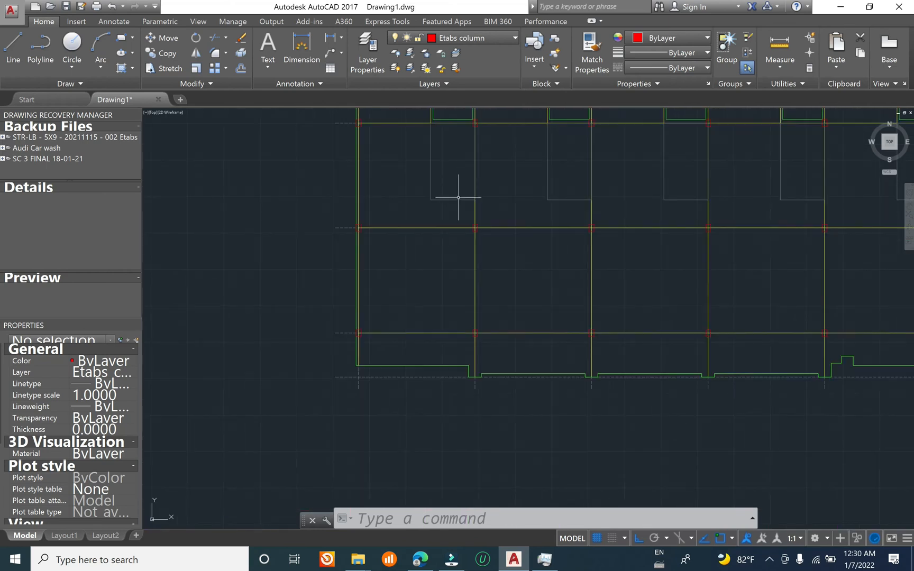
{"action": "middle_click_drag", "start_coordinate": [461, 193], "coordinate": [447, 232]}
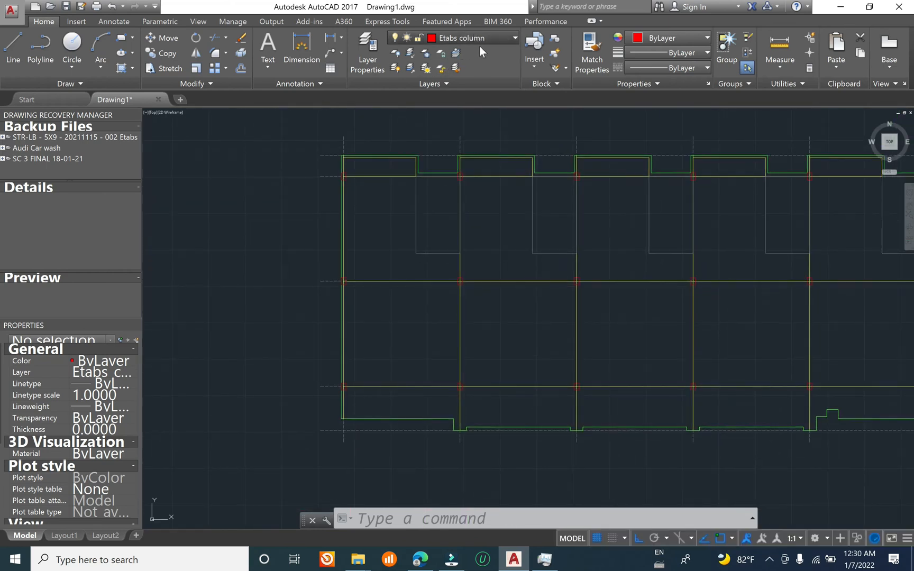
Step: Make Etabs beam the current layer
{"action": "left_click", "coordinate": [481, 38]}
{"action": "left_click", "coordinate": [479, 38]}
{"action": "left_click", "coordinate": [479, 38]}
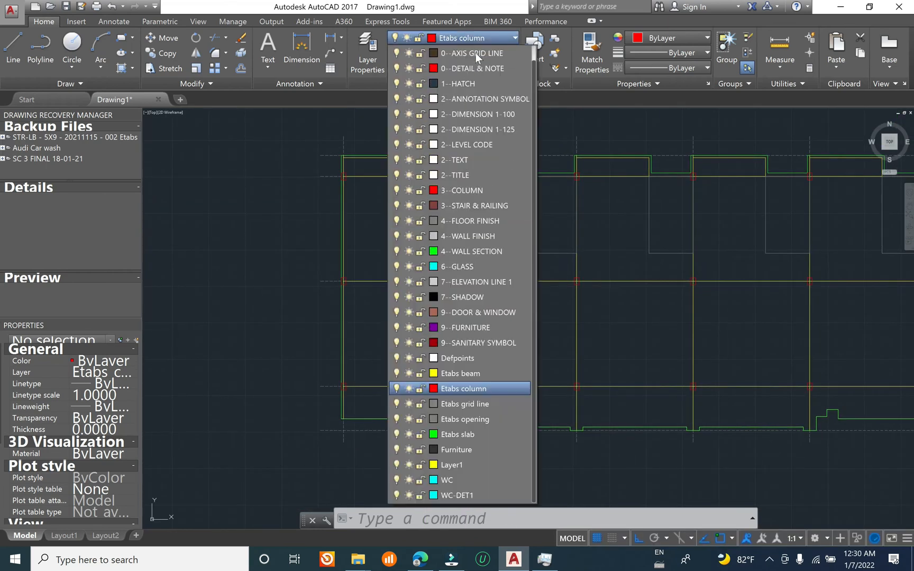
{"action": "left_click", "coordinate": [474, 373]}
{"action": "key", "text": "ctrl+z"}
{"action": "key", "text": "Escape"}
{"action": "key", "text": "Escape"}
Step: Draw a vertical beam line along the first bay's opening, from the upper horizontal beam down to the middle horizontal beam
{"action": "type", "text": "l"}
{"action": "key", "text": "Return"}
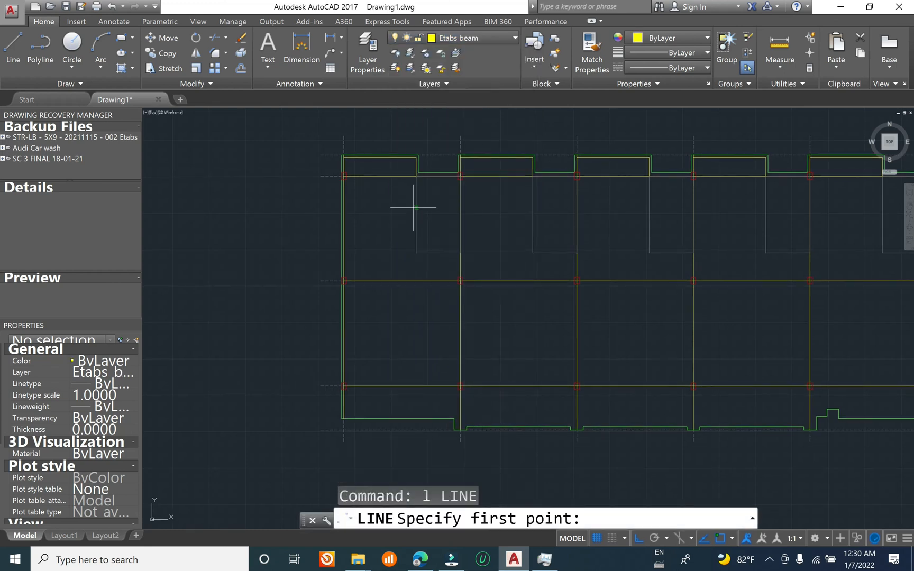
{"action": "left_click", "coordinate": [416, 176]}
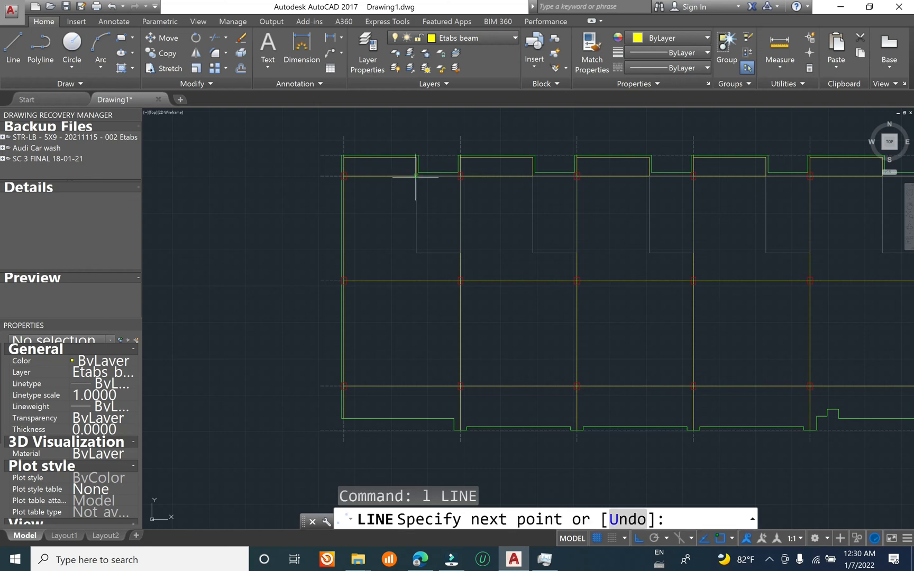
{"action": "scroll", "coordinate": [417, 281], "scroll_direction": "up", "scroll_amount": 2}
{"action": "left_click", "coordinate": [414, 281]}
{"action": "key", "text": "Return"}
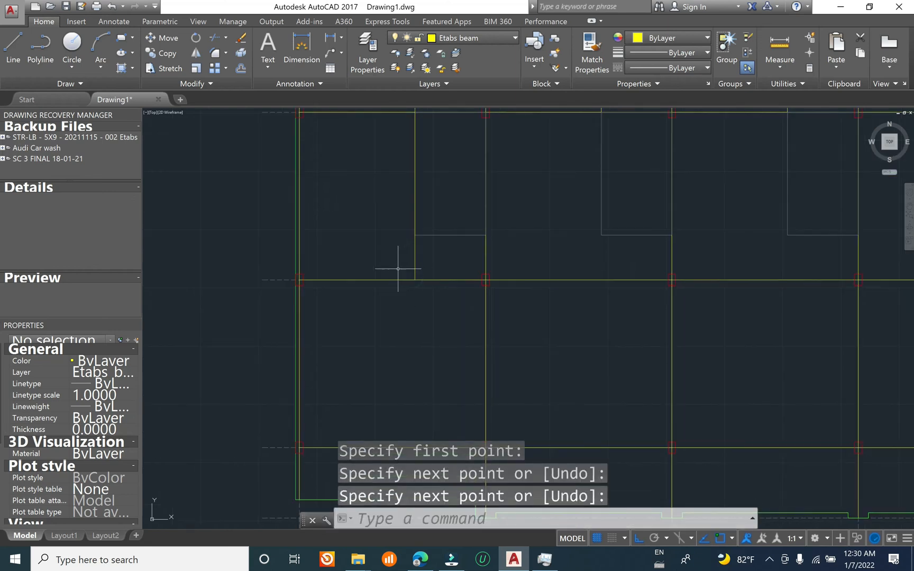
Step: Copy the new vertical beam line to the opening edges of the other four bays, using the grid line ends as reference points
{"action": "key", "text": "Escape"}
{"action": "type", "text": "CO"}
{"action": "key", "text": "Return"}
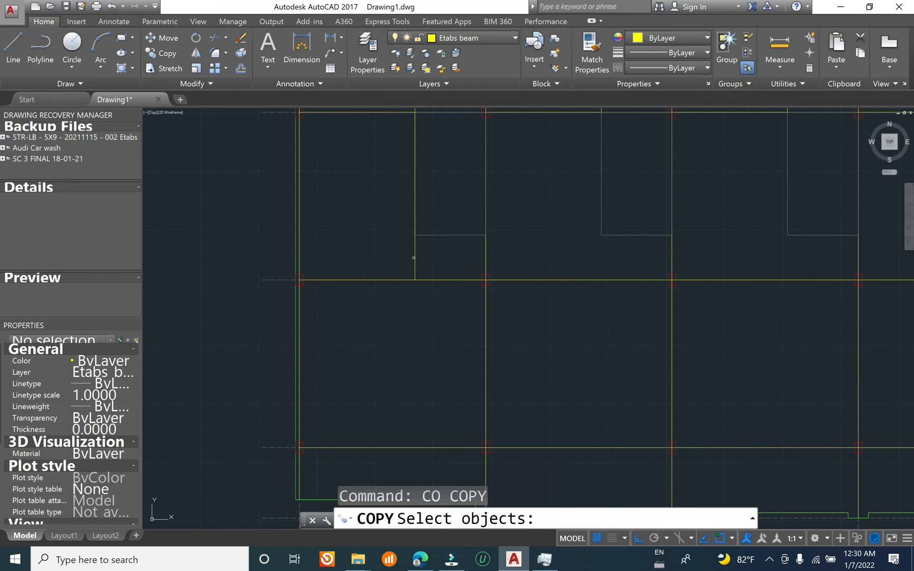
{"action": "left_click", "coordinate": [415, 257]}
{"action": "scroll", "coordinate": [415, 257], "scroll_direction": "down", "scroll_amount": 4}
{"action": "key", "text": "Return"}
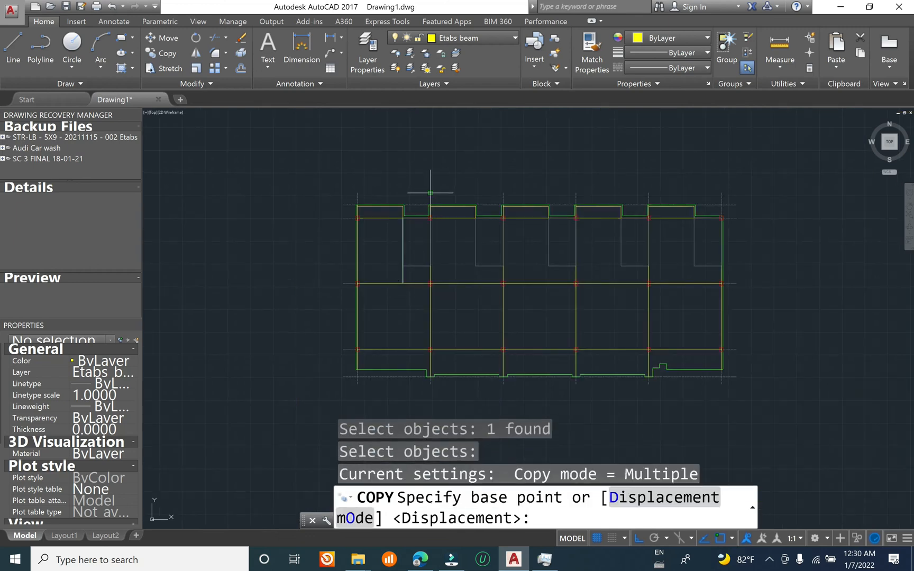
{"action": "left_click", "coordinate": [430, 192]}
{"action": "left_click", "coordinate": [571, 192]}
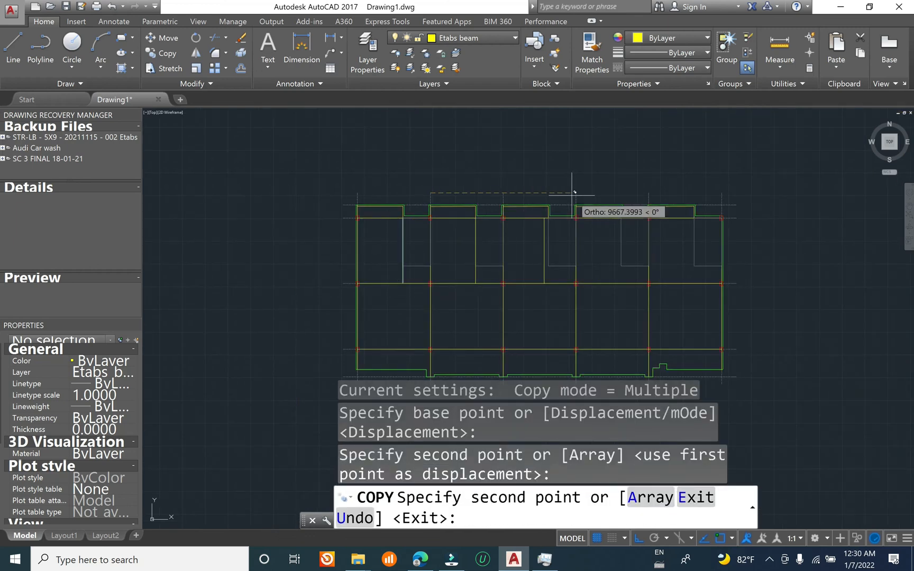
{"action": "left_click", "coordinate": [575, 193]}
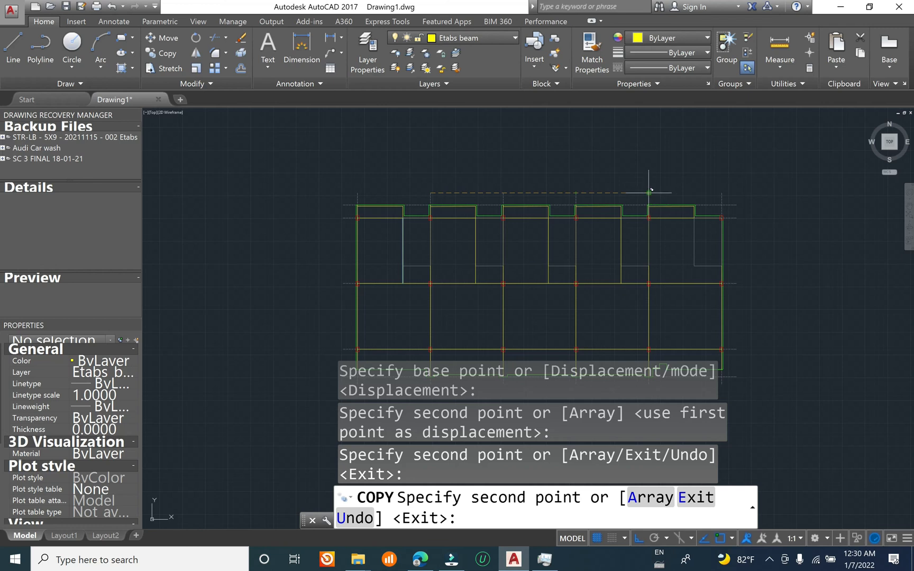
{"action": "left_click", "coordinate": [697, 192]}
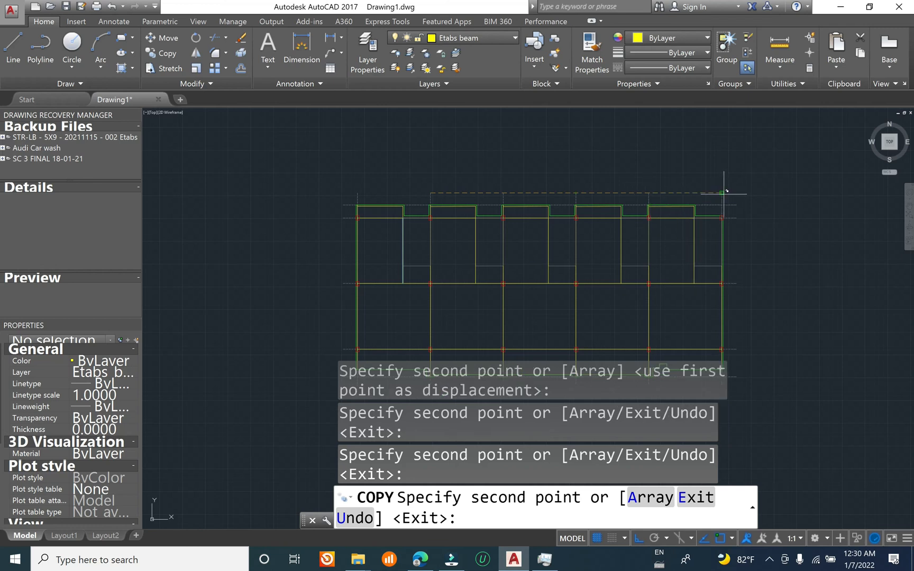
{"action": "key", "text": "Escape"}
Step: Draw a horizontal beam line along the lower edge of the first bay's opening, between the grid beam and the new vertical beam
{"action": "scroll", "coordinate": [406, 243], "scroll_direction": "up", "scroll_amount": 6}
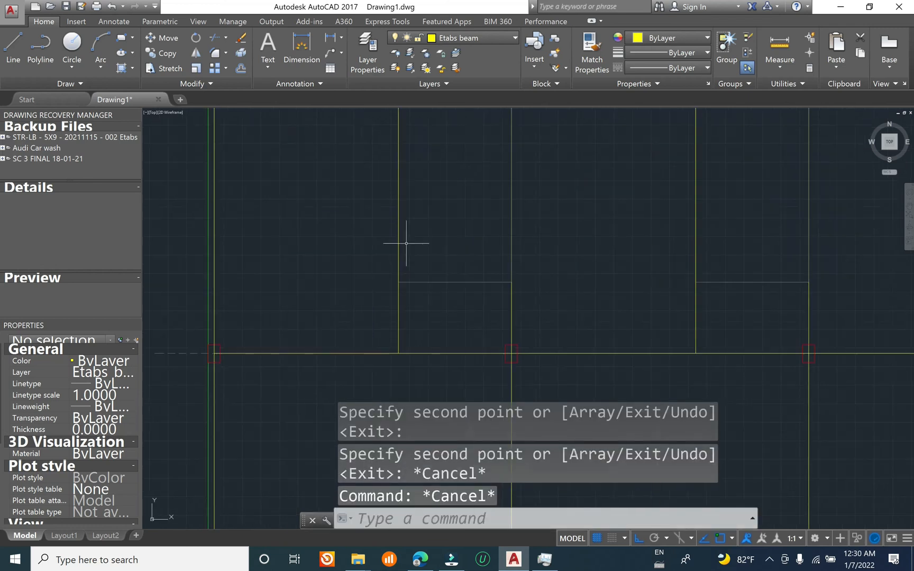
{"action": "middle_click_drag", "start_coordinate": [448, 301], "coordinate": [441, 324]}
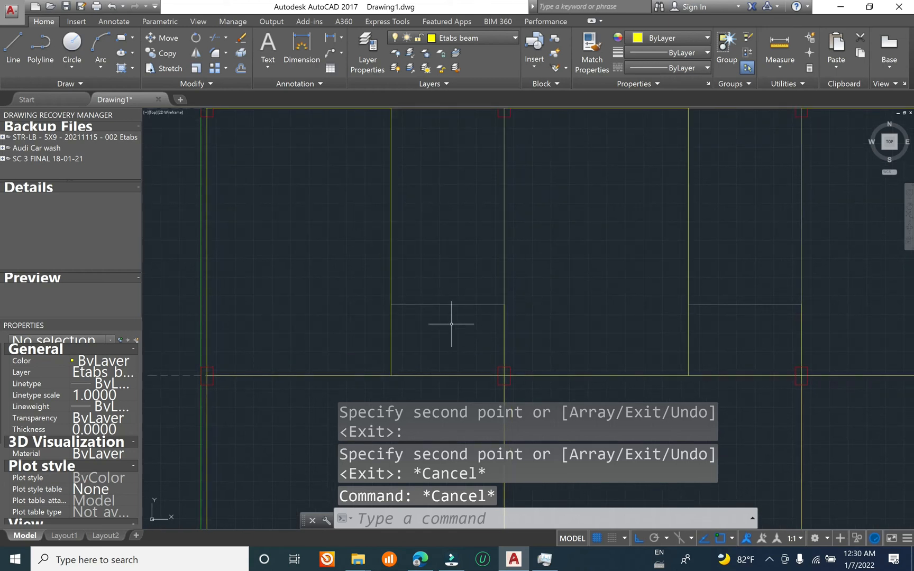
{"action": "middle_click_drag", "start_coordinate": [430, 319], "coordinate": [392, 298]}
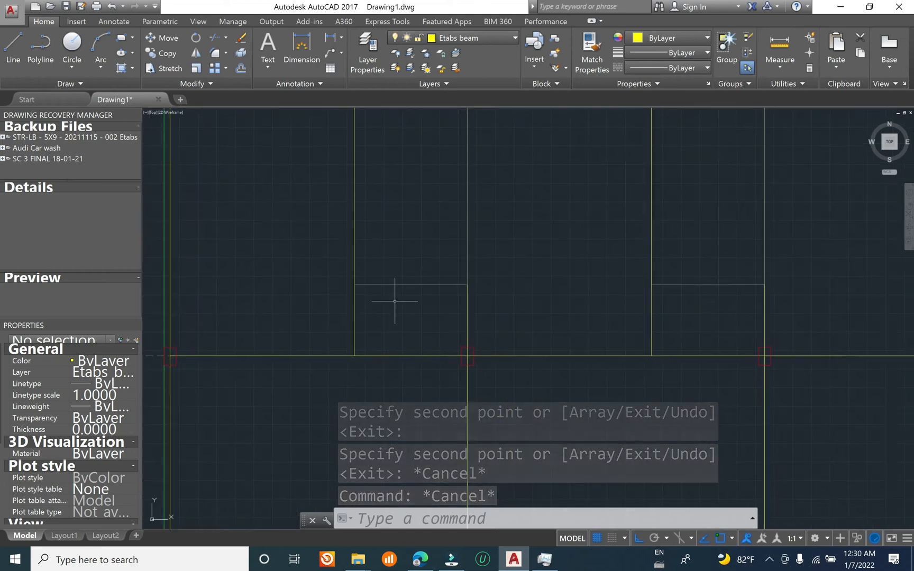
{"action": "type", "text": "l"}
{"action": "key", "text": "Return"}
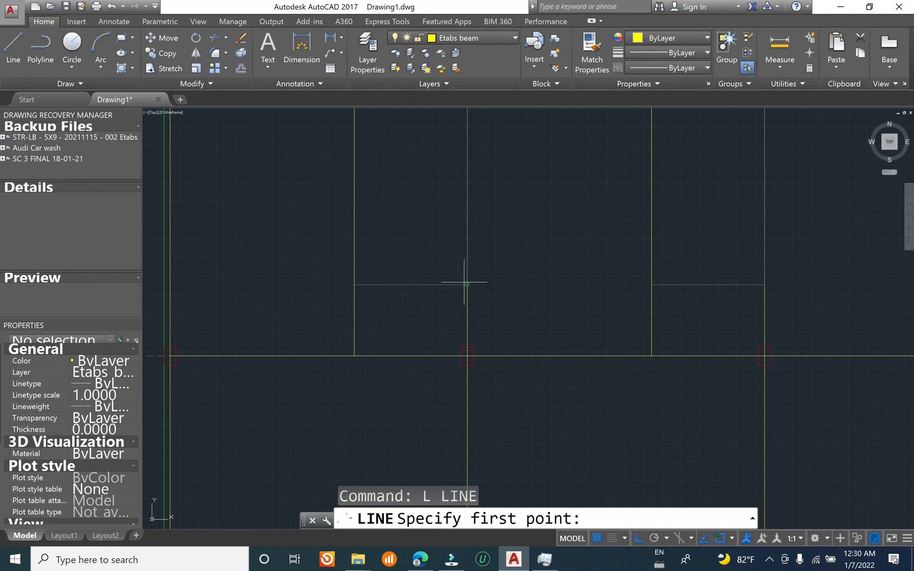
{"action": "left_click", "coordinate": [467, 285]}
{"action": "left_click", "coordinate": [354, 285]}
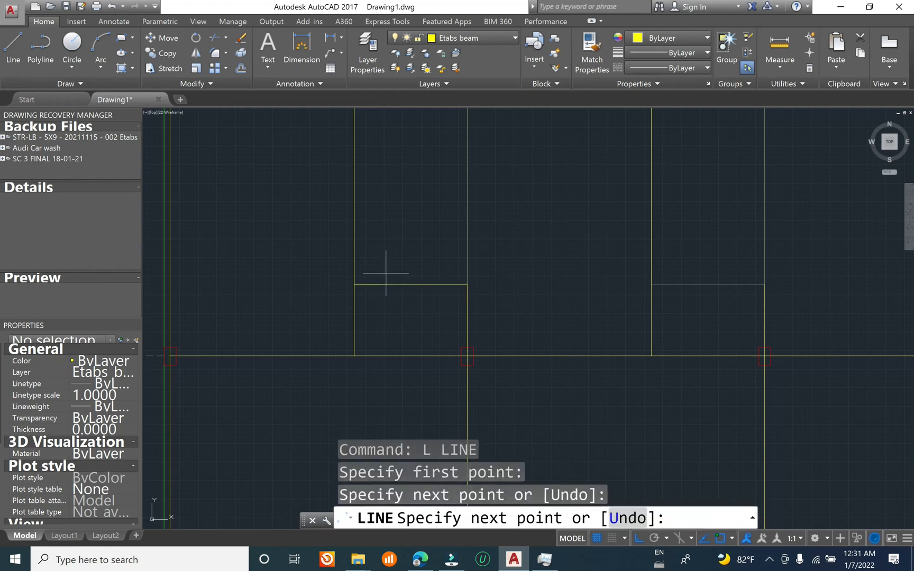
{"action": "key", "text": "Escape"}
{"action": "key", "text": "Escape"}
{"action": "key", "text": "Escape"}
{"action": "type", "text": "c"}
{"action": "key", "text": "Return"}
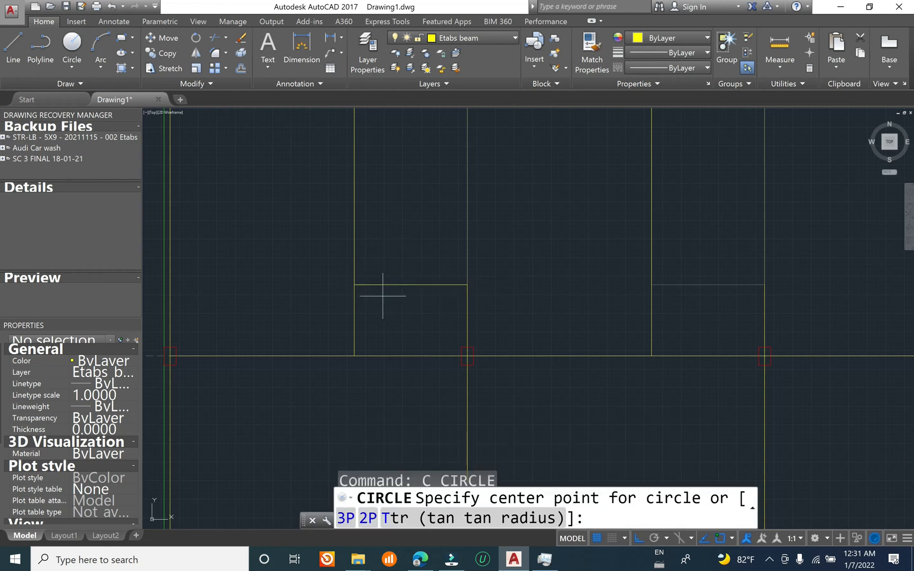
{"action": "key", "text": "Escape"}
{"action": "key", "text": "Escape"}
{"action": "key", "text": "Escape"}
Step: Try to copy the first bay's horizontal opening beam line to the second bay, using the grid line's upper end as base point
{"action": "type", "text": "co"}
{"action": "key", "text": "Return"}
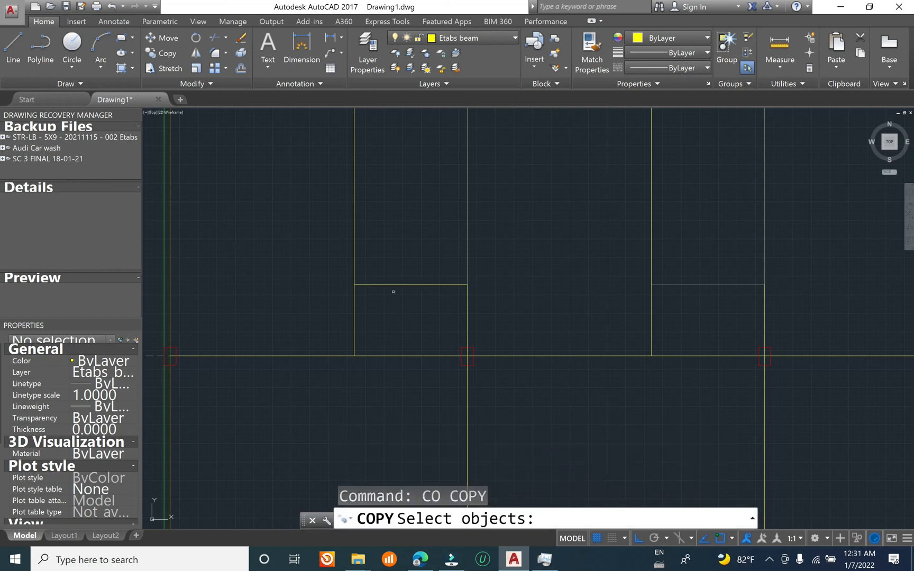
{"action": "left_click", "coordinate": [398, 285]}
{"action": "scroll", "coordinate": [386, 294], "scroll_direction": "down", "scroll_amount": 2}
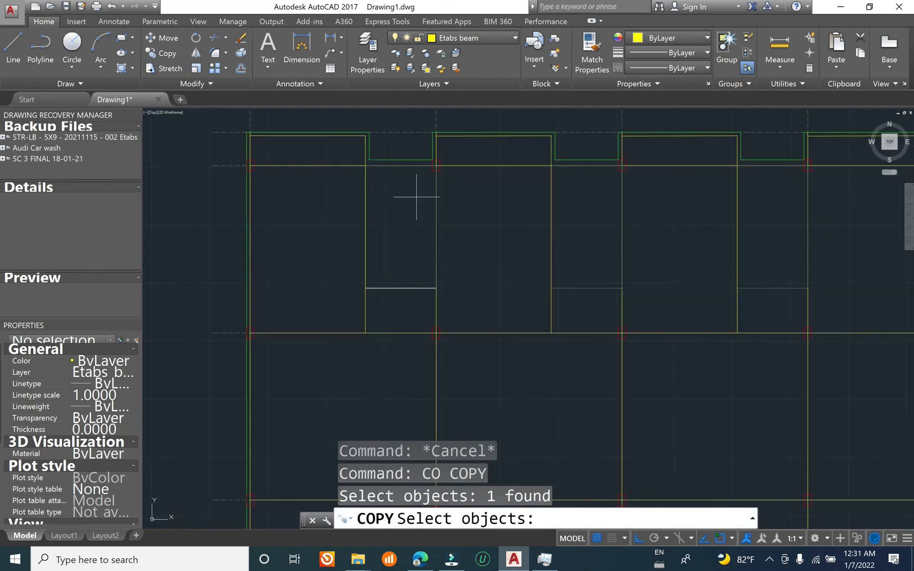
{"action": "key", "text": "Return"}
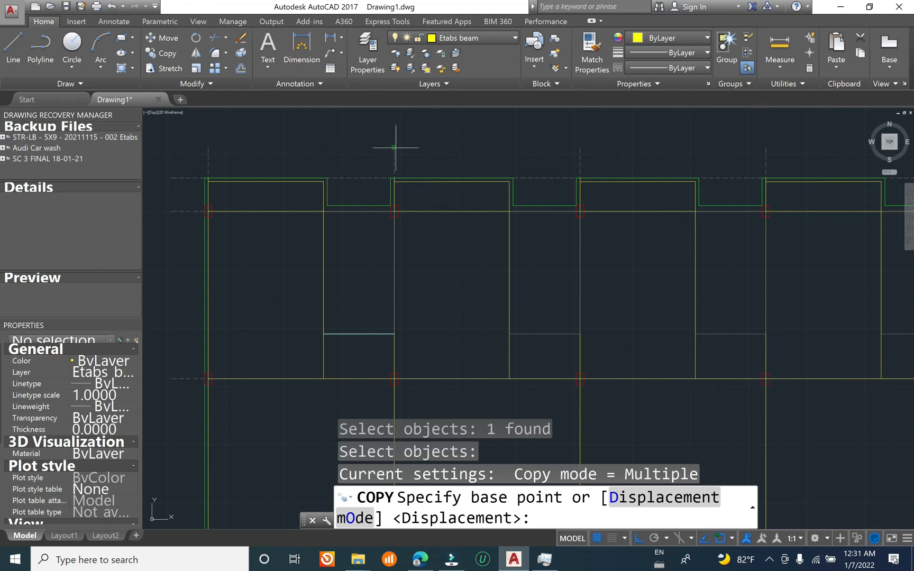
{"action": "left_click", "coordinate": [394, 148]}
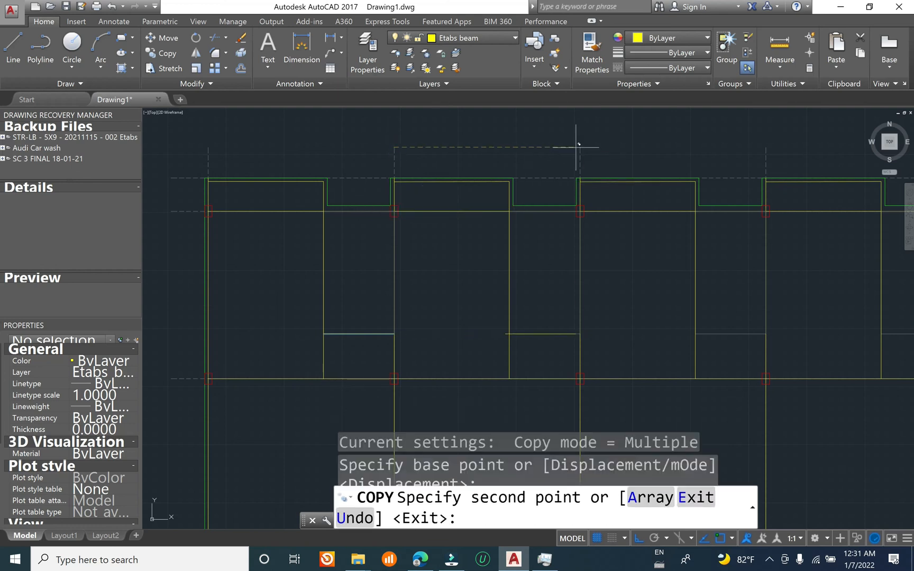
{"action": "key", "text": "Escape"}
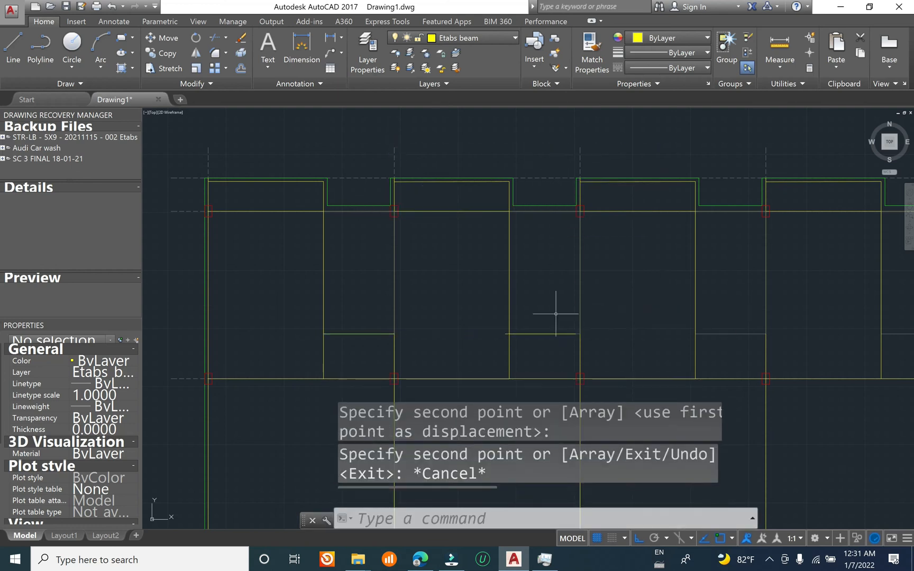
{"action": "key", "text": "Escape"}
{"action": "key", "text": "Escape"}
Step: Erase the misplaced horizontal beam line copy in the second bay
{"action": "type", "text": "e"}
{"action": "key", "text": "Return"}
{"action": "left_click", "coordinate": [540, 334]}
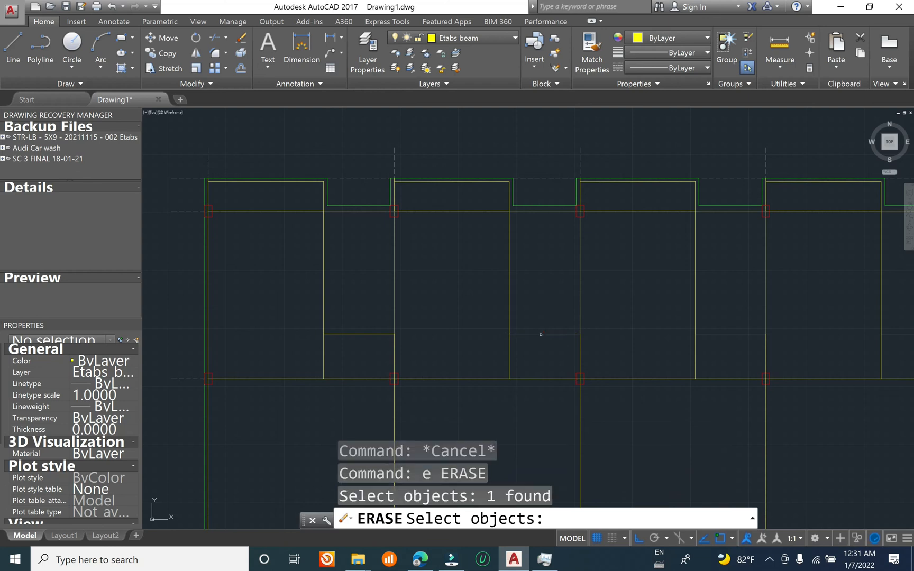
{"action": "key", "text": "Escape"}
{"action": "key", "text": "Escape"}
Step: Copy the first bay's horizontal opening beam line to the other four bays, using the upper grid line ends as reference points
{"action": "type", "text": "co"}
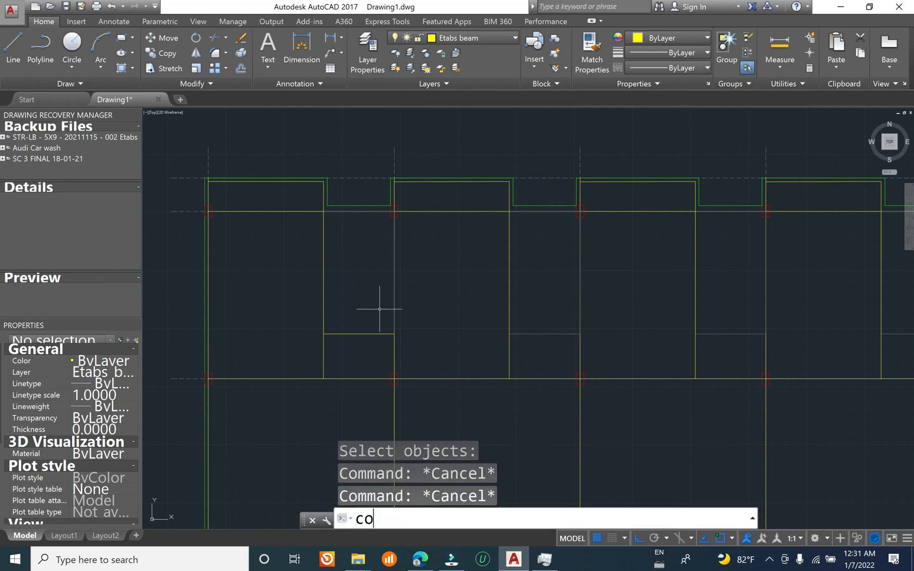
{"action": "key", "text": "Return"}
{"action": "left_click", "coordinate": [358, 334]}
{"action": "key", "text": "Return"}
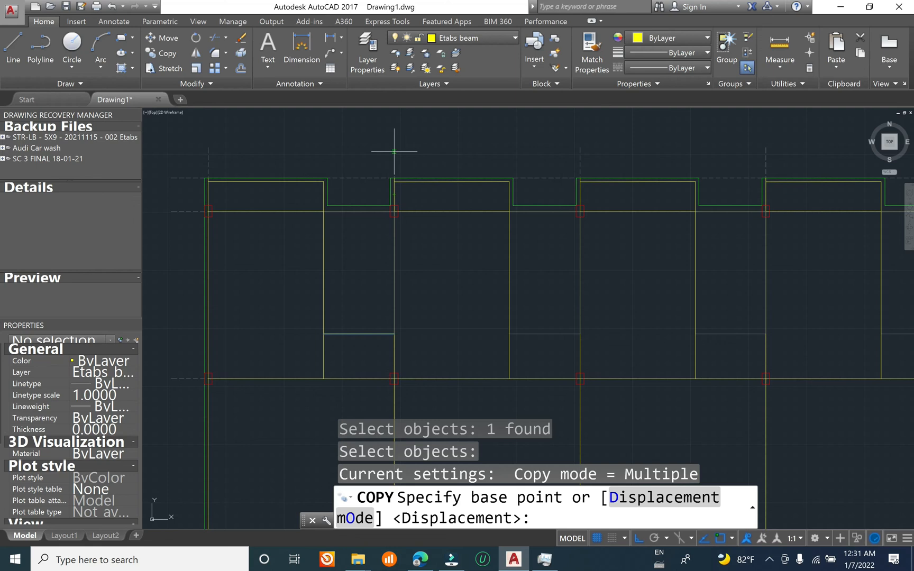
{"action": "left_click", "coordinate": [394, 147]}
{"action": "scroll", "coordinate": [343, 173], "scroll_direction": "down", "scroll_amount": 2}
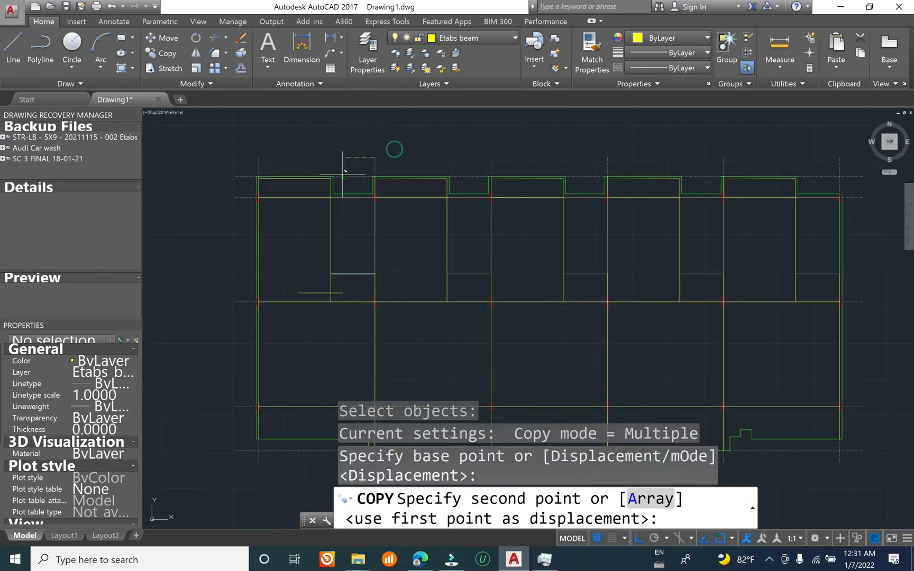
{"action": "left_click", "coordinate": [492, 156]}
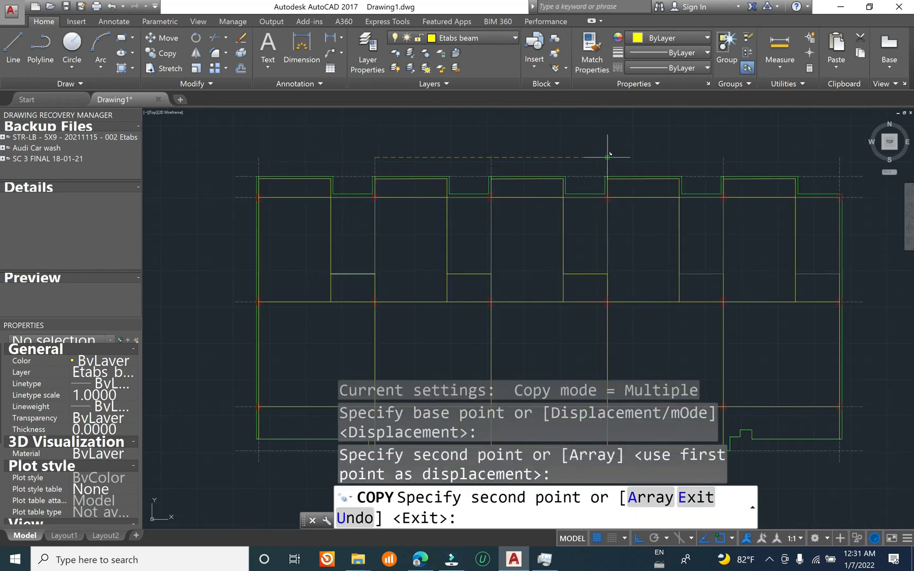
{"action": "left_click", "coordinate": [608, 157]}
{"action": "middle_click_drag", "start_coordinate": [608, 157], "coordinate": [472, 155]}
{"action": "left_click", "coordinate": [599, 159]}
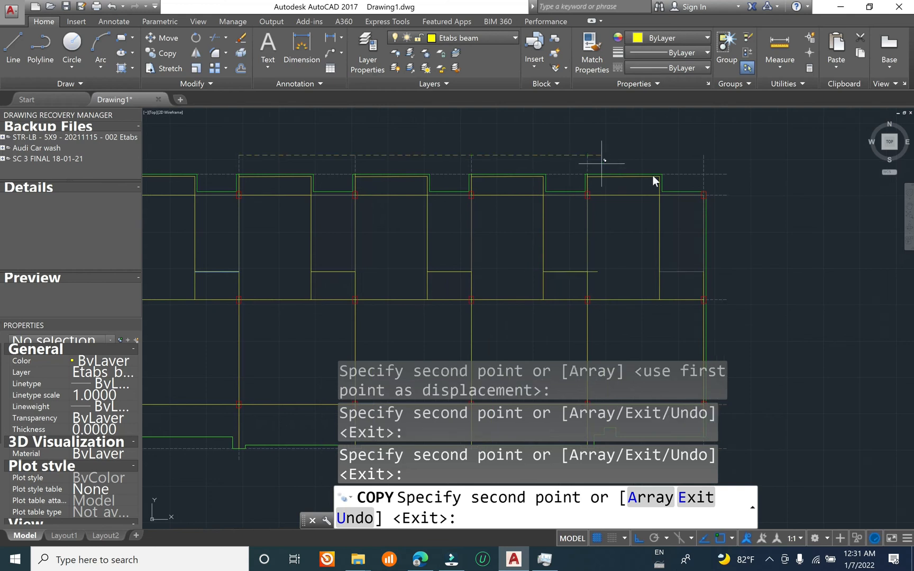
{"action": "left_click", "coordinate": [705, 155]}
{"action": "key", "text": "Escape"}
{"action": "key", "text": "Escape"}
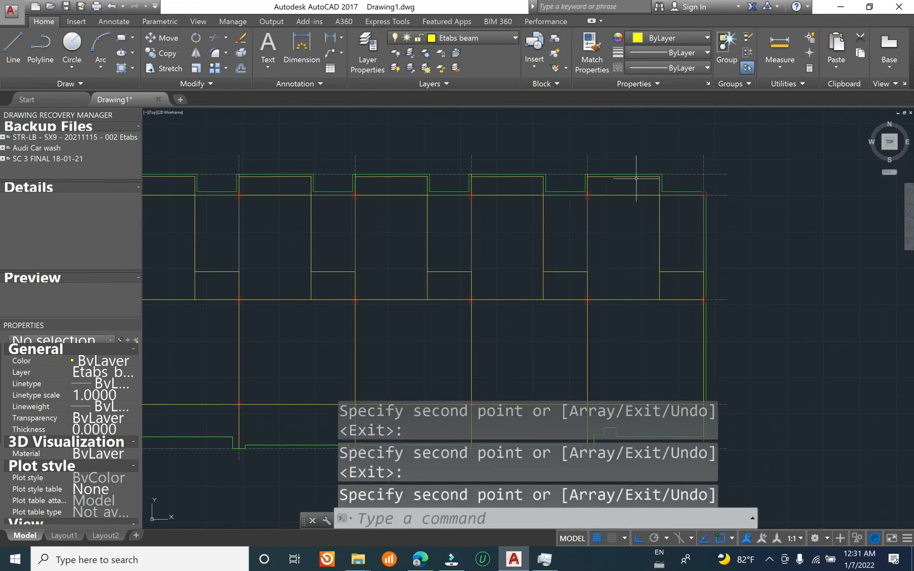
Step: Examine the beam lines around the openings across all five bays of the traced first floor plan
{"action": "scroll", "coordinate": [678, 318], "scroll_direction": "down", "scroll_amount": 5}
{"action": "scroll", "coordinate": [588, 294], "scroll_direction": "up", "scroll_amount": 5}
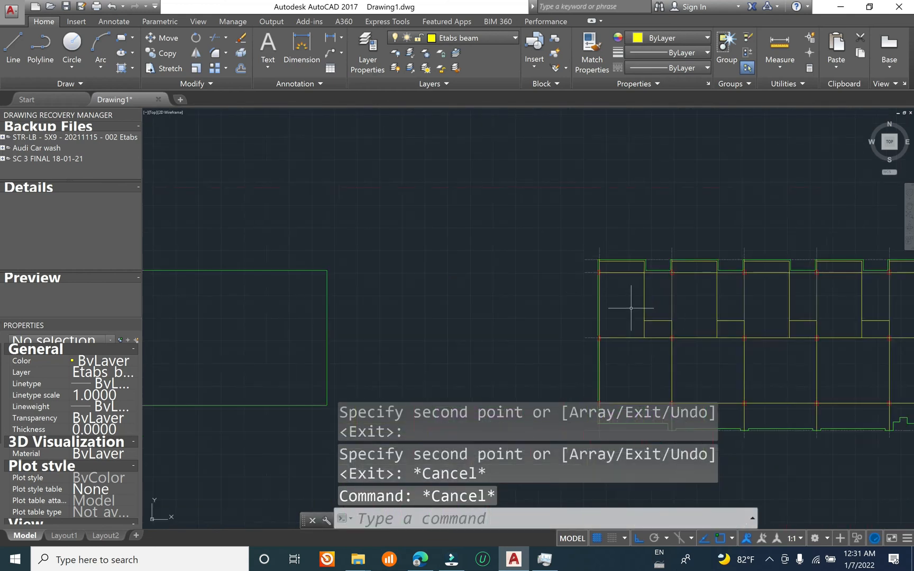
{"action": "middle_click_drag", "start_coordinate": [663, 346], "coordinate": [392, 143]}
{"action": "mouse_move", "coordinate": [461, 202]}
{"action": "middle_mouse_down"}
{"action": "mouse_move", "coordinate": [423, 357]}
{"action": "mouse_move", "coordinate": [540, 282]}
{"action": "mouse_move", "coordinate": [501, 310]}
{"action": "mouse_move", "coordinate": [463, 271]}
{"action": "mouse_move", "coordinate": [355, 303]}
{"action": "middle_mouse_up"}
{"action": "scroll", "coordinate": [422, 211], "scroll_direction": "up", "scroll_amount": 5}
{"action": "scroll", "coordinate": [453, 243], "scroll_direction": "down", "scroll_amount": 5}
{"action": "scroll", "coordinate": [304, 262], "scroll_direction": "up", "scroll_amount": 3}
{"action": "scroll", "coordinate": [603, 376], "scroll_direction": "down", "scroll_amount": 3}
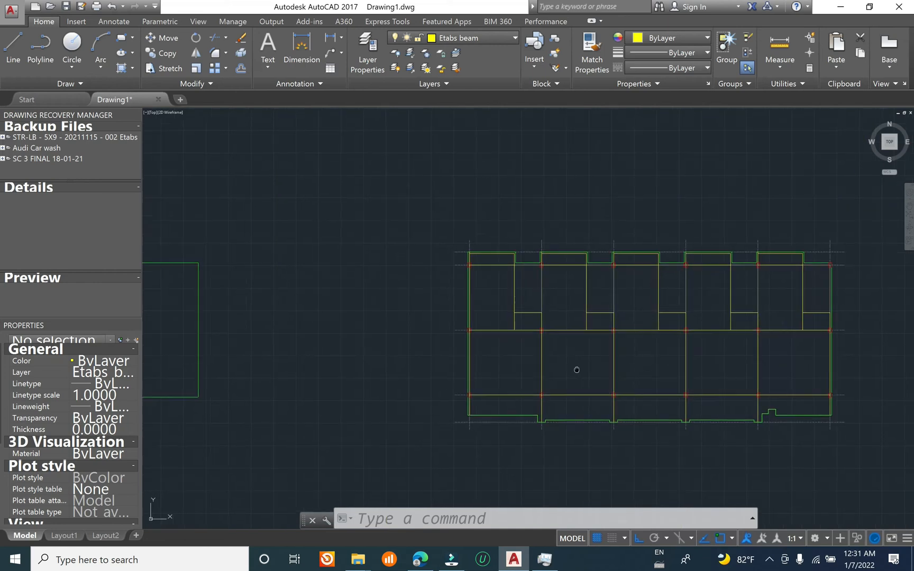
Step: Review the ground floor slab outline and the traced first floor plan alongside the source architectural plans
{"action": "middle_click_drag", "start_coordinate": [509, 347], "coordinate": [366, 280]}
{"action": "scroll", "coordinate": [327, 264], "scroll_direction": "down", "scroll_amount": 1}
{"action": "scroll", "coordinate": [318, 208], "scroll_direction": "up", "scroll_amount": 6}
{"action": "scroll", "coordinate": [487, 243], "scroll_direction": "down", "scroll_amount": 6}
{"action": "middle_click_drag", "start_coordinate": [459, 312], "coordinate": [472, 234]}
{"action": "scroll", "coordinate": [501, 270], "scroll_direction": "down", "scroll_amount": 2}
{"action": "scroll", "coordinate": [367, 321], "scroll_direction": "down", "scroll_amount": 2}
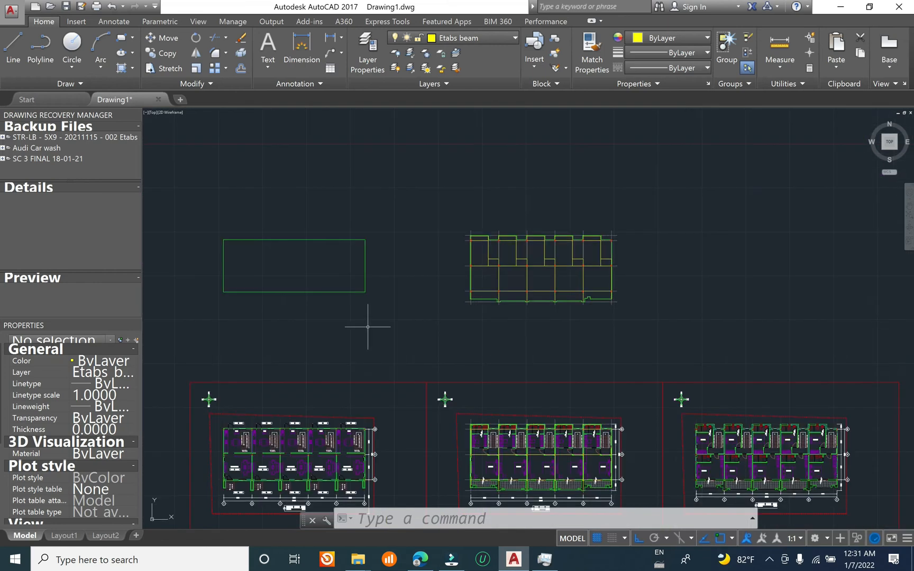
{"action": "middle_click_drag", "start_coordinate": [317, 294], "coordinate": [371, 278]}
{"action": "left_click", "coordinate": [361, 247]}
{"action": "left_click", "coordinate": [301, 335]}
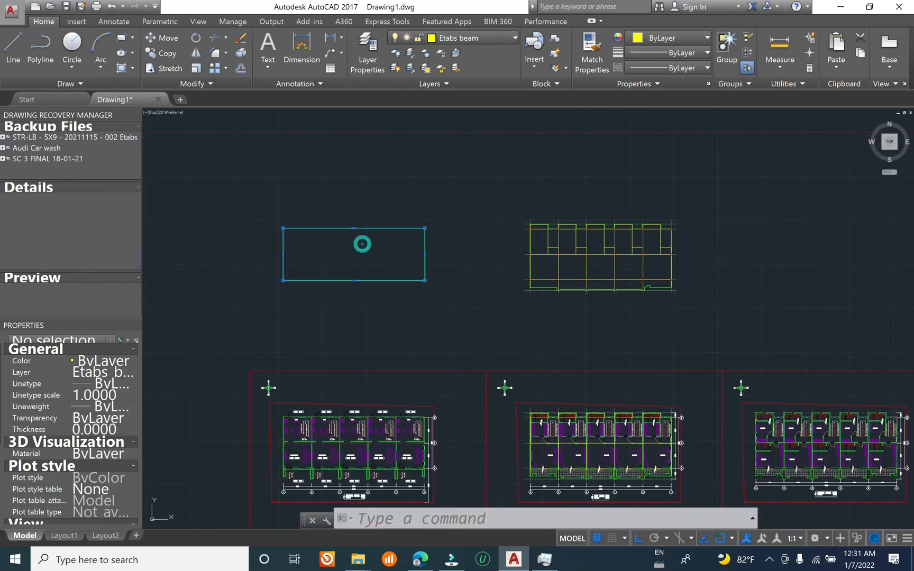
{"action": "key", "text": "Escape"}
{"action": "middle_click_drag", "start_coordinate": [580, 256], "coordinate": [538, 243]}
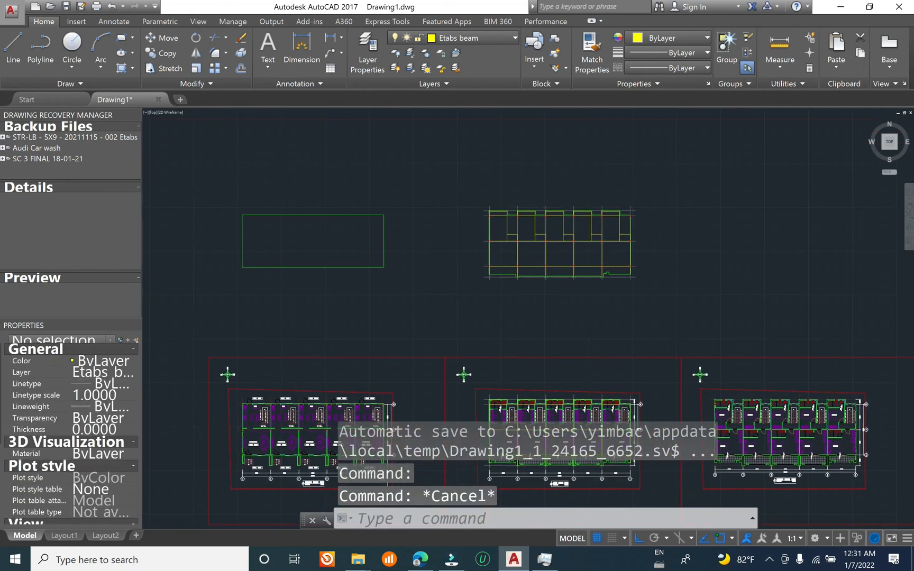
{"action": "mouse_move", "coordinate": [390, 243]}
{"action": "middle_mouse_down"}
{"action": "mouse_move", "coordinate": [410, 219]}
{"action": "mouse_move", "coordinate": [414, 226]}
{"action": "middle_mouse_up"}
{"action": "mouse_move", "coordinate": [471, 267]}
{"action": "middle_mouse_down"}
{"action": "mouse_move", "coordinate": [439, 239]}
{"action": "mouse_move", "coordinate": [459, 306]}
{"action": "mouse_move", "coordinate": [451, 315]}
{"action": "mouse_move", "coordinate": [420, 288]}
{"action": "middle_mouse_up"}
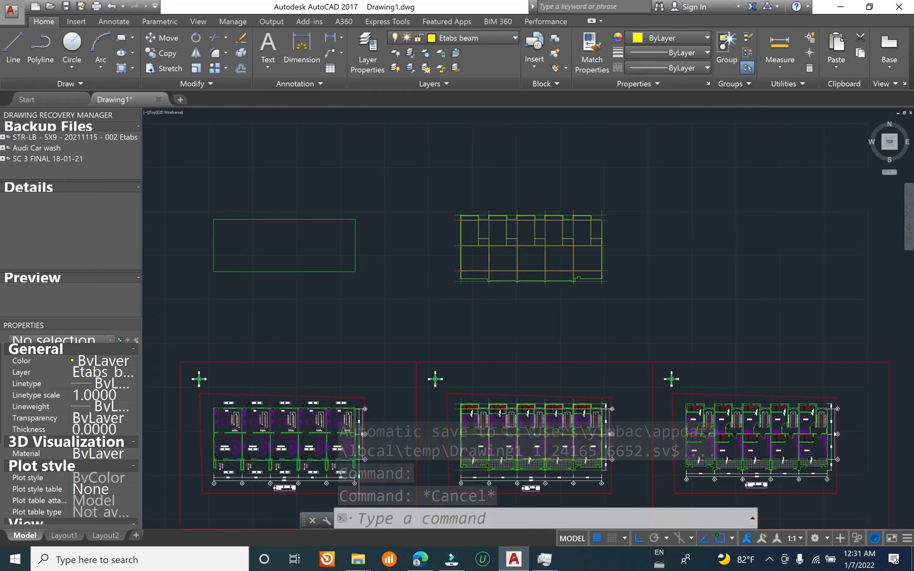
{"action": "key", "text": "ctrl+z"}
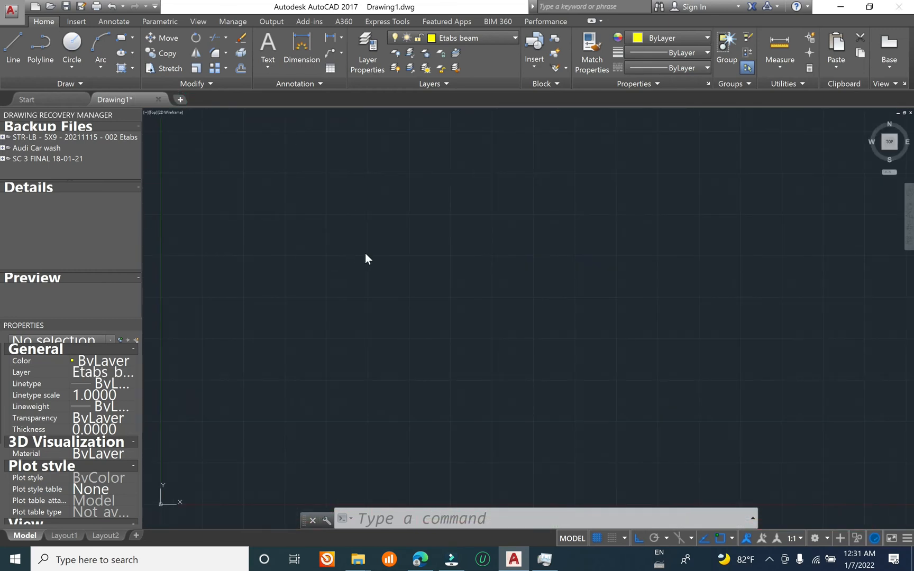
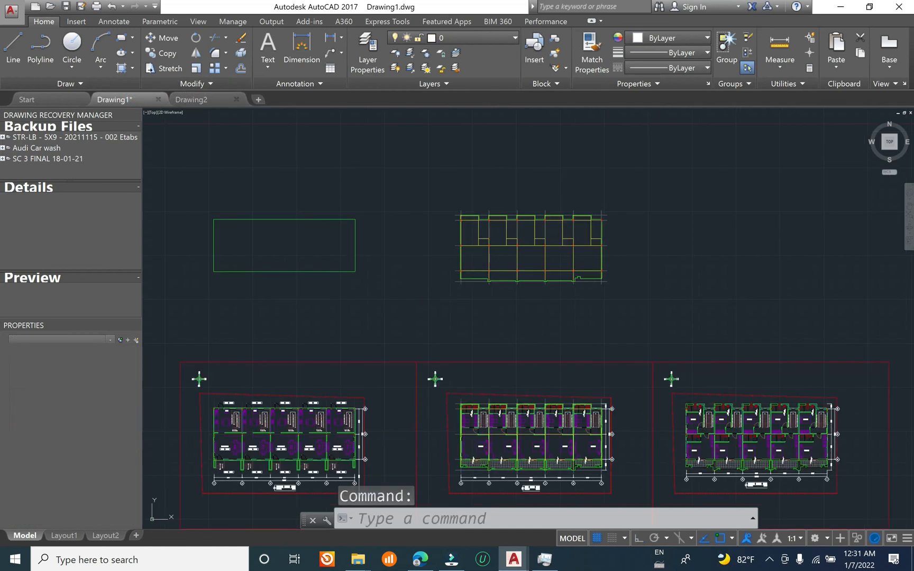
Step: Try to copy the traced ground and first floor plans from Drawing1 into Drawing2 at their original coordinates
{"action": "left_click", "coordinate": [661, 186]}
{"action": "left_click", "coordinate": [179, 320]}
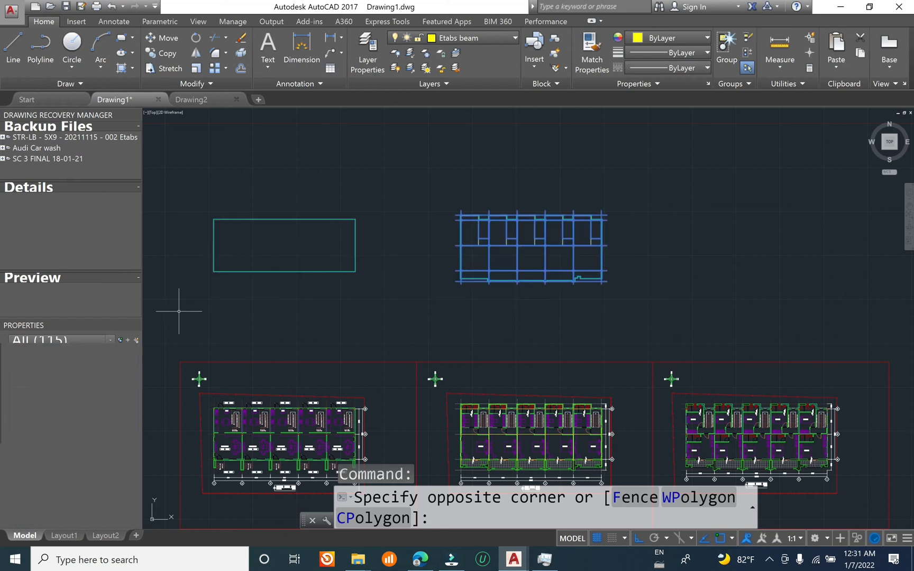
{"action": "left_click", "coordinate": [191, 100]}
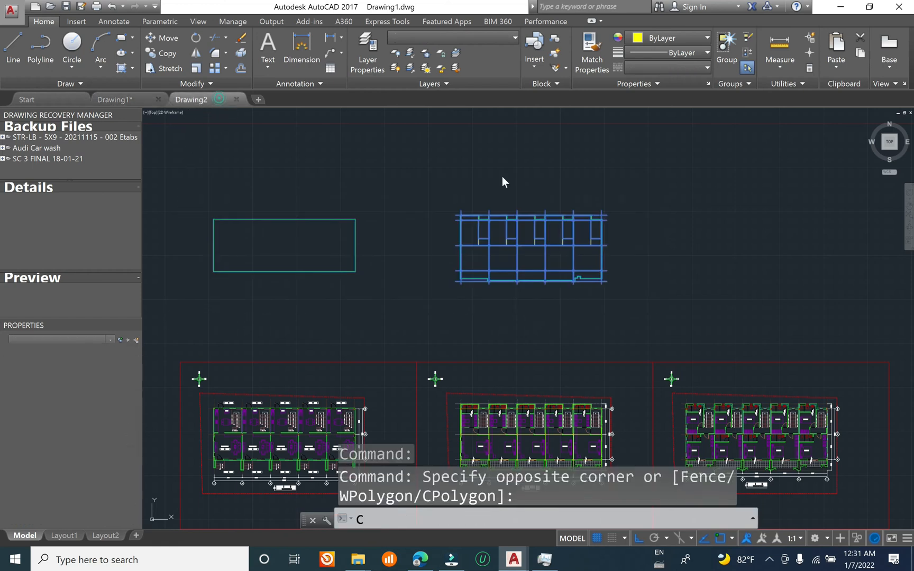
{"action": "left_click", "coordinate": [840, 67]}
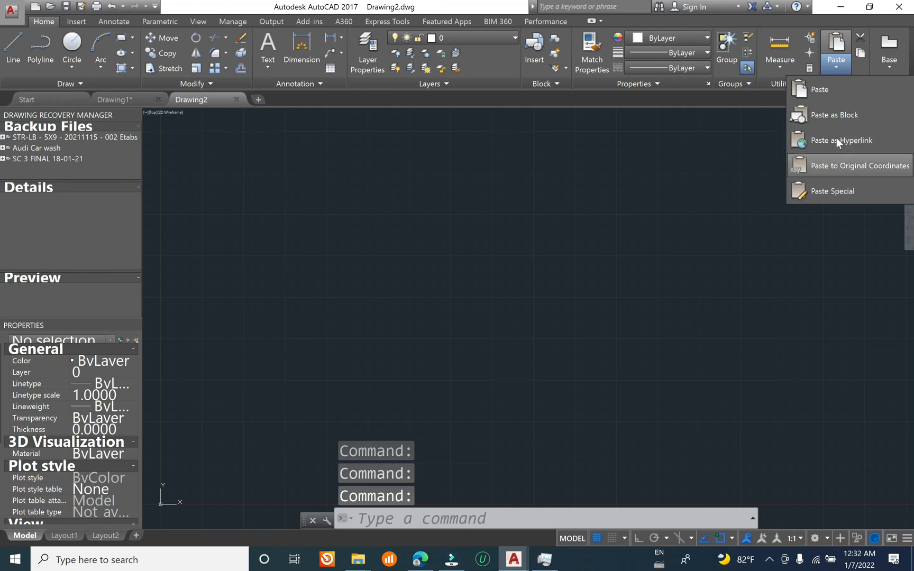
{"action": "left_click", "coordinate": [836, 169]}
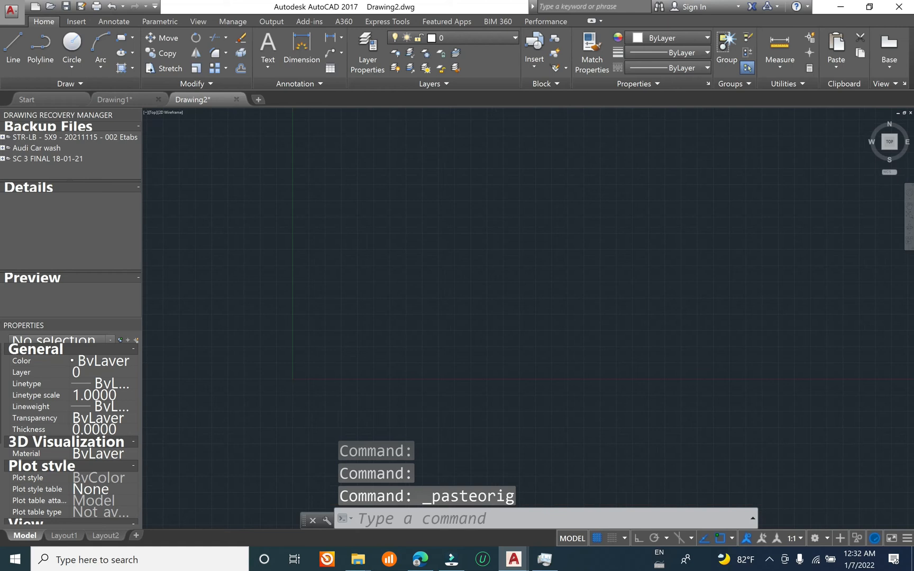
{"action": "scroll", "coordinate": [411, 267], "scroll_direction": "down", "scroll_amount": 7}
{"action": "scroll", "coordinate": [498, 305], "scroll_direction": "down", "scroll_amount": 2}
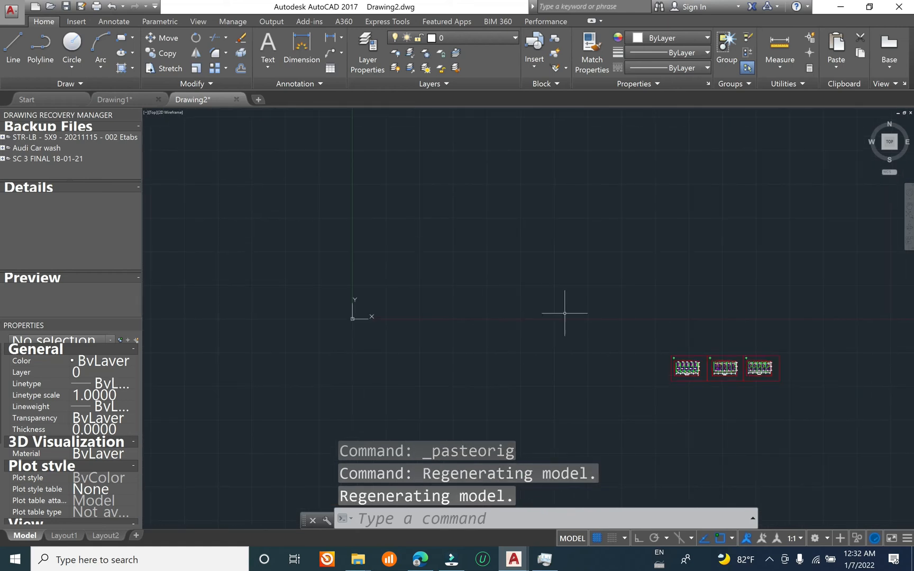
{"action": "middle_click_drag", "start_coordinate": [603, 340], "coordinate": [589, 276]}
{"action": "scroll", "coordinate": [756, 334], "scroll_direction": "up", "scroll_amount": 4}
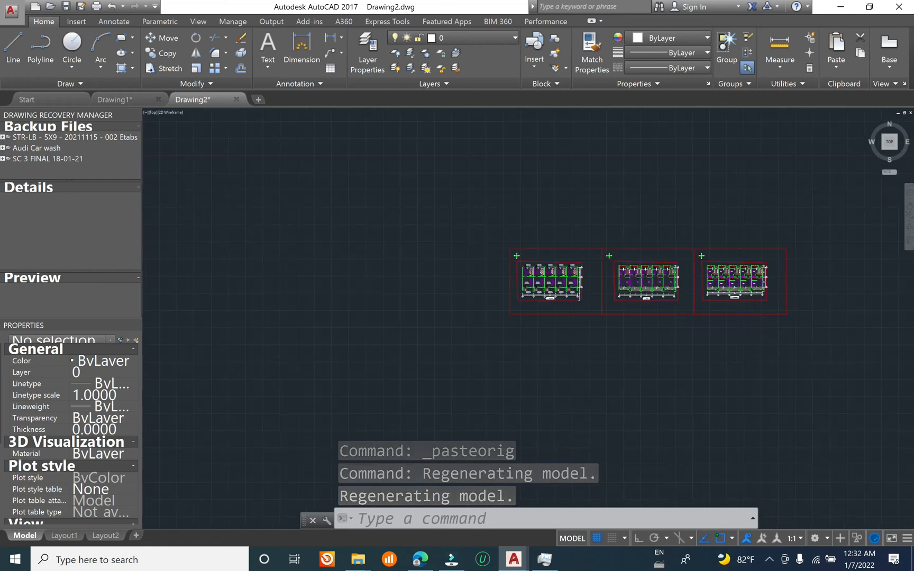
Step: Erase the three architectural plans that were pasted into Drawing2
{"action": "scroll", "coordinate": [568, 307], "scroll_direction": "down", "scroll_amount": 4}
{"action": "mouse_move", "coordinate": [473, 240]}
{"action": "left_mouse_down"}
{"action": "mouse_move", "coordinate": [724, 397]}
{"action": "mouse_move", "coordinate": [764, 398]}
{"action": "left_mouse_up"}
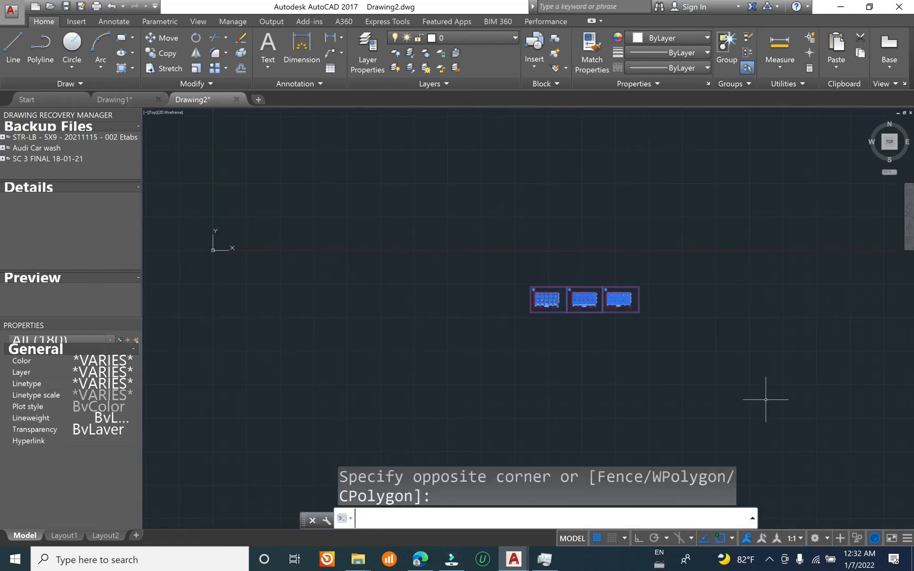
{"action": "type", "text": "e"}
{"action": "key", "text": "Return"}
Step: Copy the ground floor slab outline and the traced first floor plan from Drawing1 to the clipboard
{"action": "left_click", "coordinate": [117, 99]}
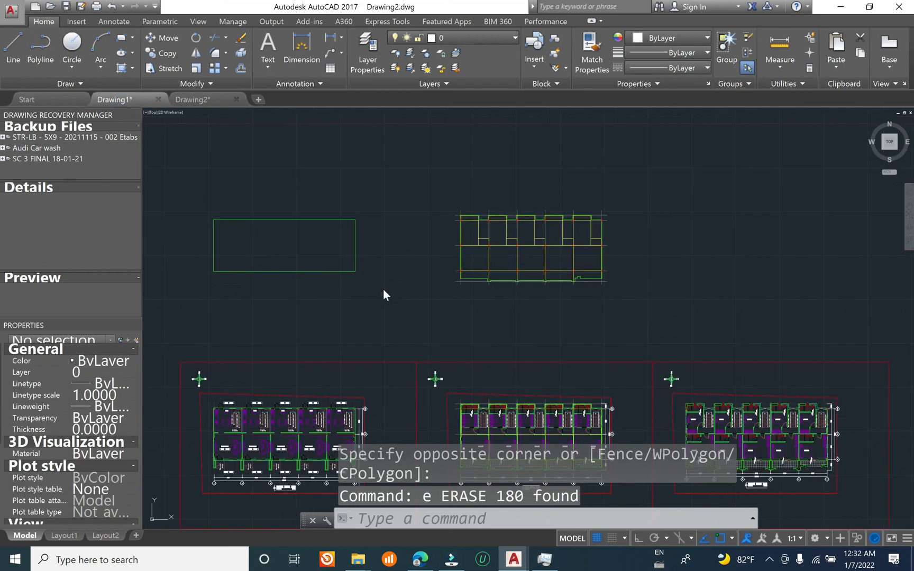
{"action": "left_click", "coordinate": [627, 189]}
{"action": "key", "text": "Escape"}
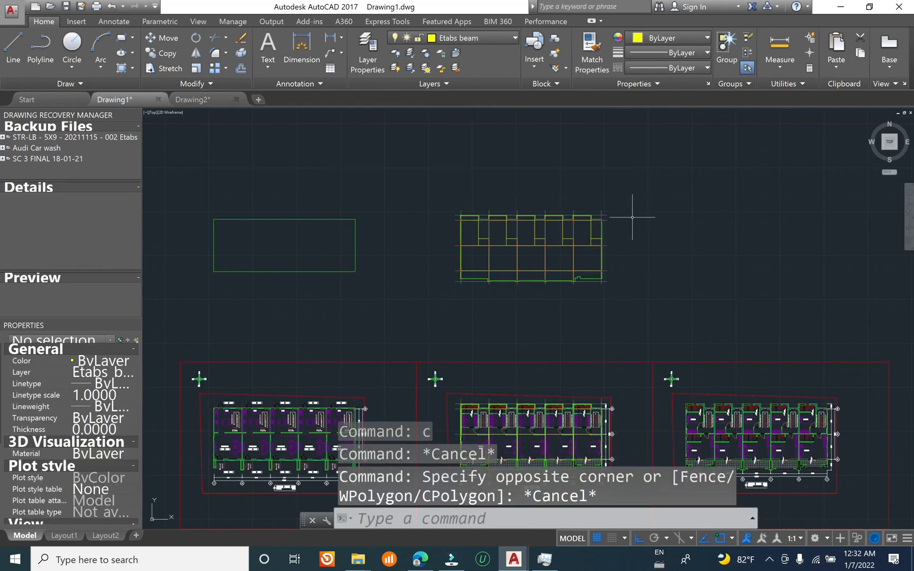
{"action": "left_click", "coordinate": [648, 163]}
{"action": "left_click", "coordinate": [197, 280]}
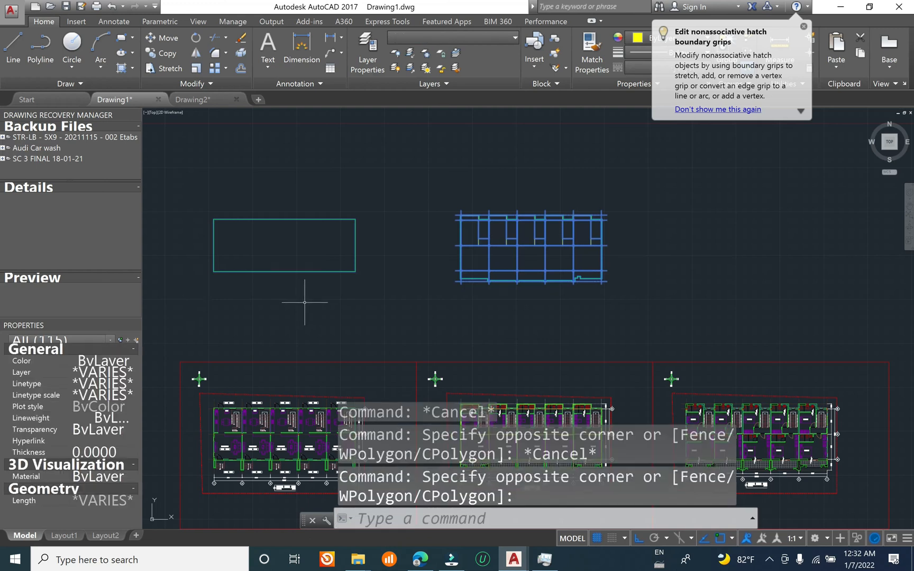
{"action": "key", "text": "ctrl+c"}
Step: Paste the copied slab outline and first floor plan into Drawing2 near the origin
{"action": "left_click", "coordinate": [190, 99]}
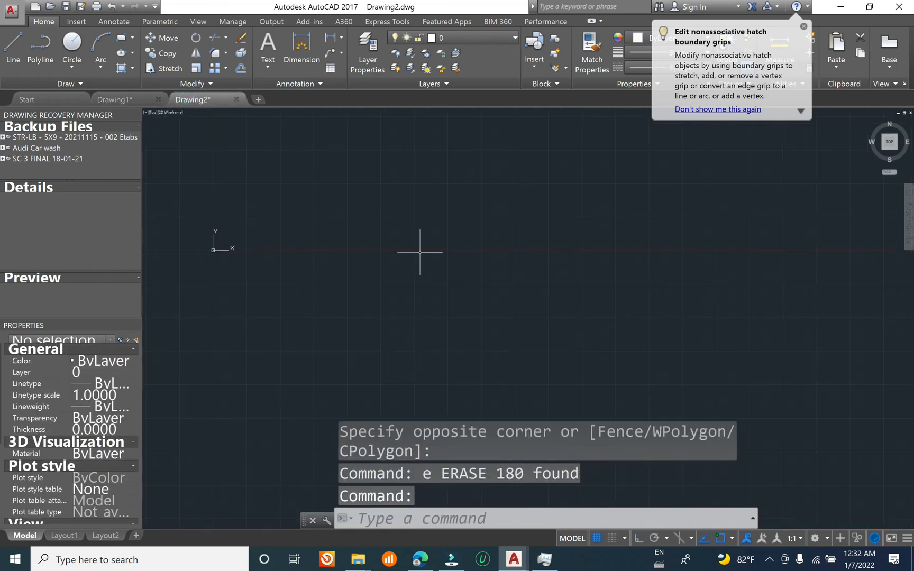
{"action": "middle_click_drag", "start_coordinate": [222, 223], "coordinate": [244, 225]}
{"action": "key", "text": "ctrl+v"}
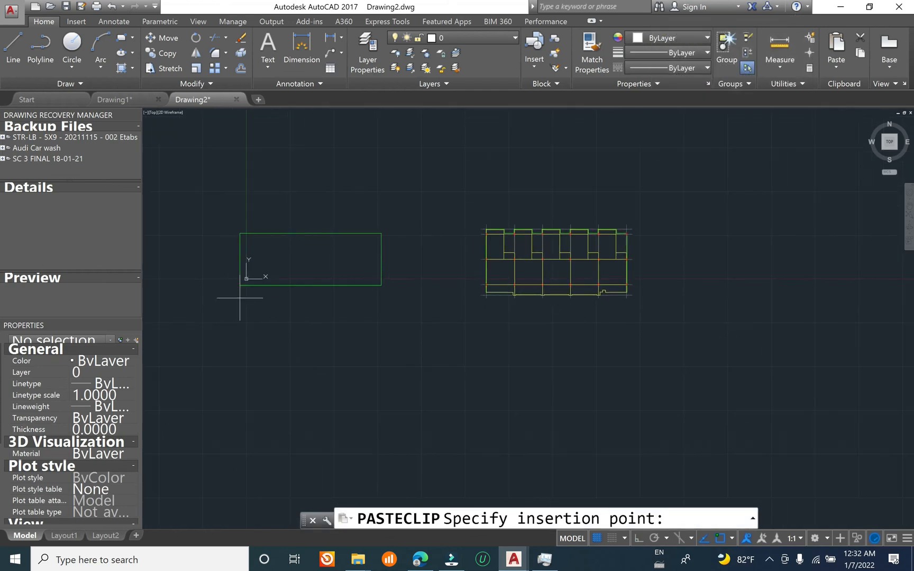
{"action": "left_click", "coordinate": [258, 264]}
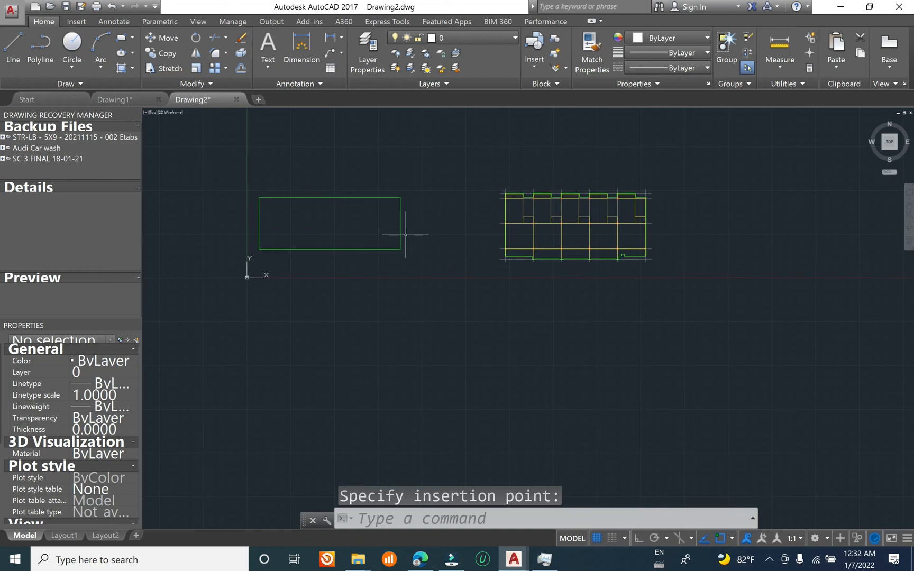
{"action": "scroll", "coordinate": [319, 205], "scroll_direction": "up", "scroll_amount": 2}
{"action": "middle_click_drag", "start_coordinate": [481, 234], "coordinate": [423, 256]}
{"action": "key", "text": "Escape"}
{"action": "key", "text": "Escape"}
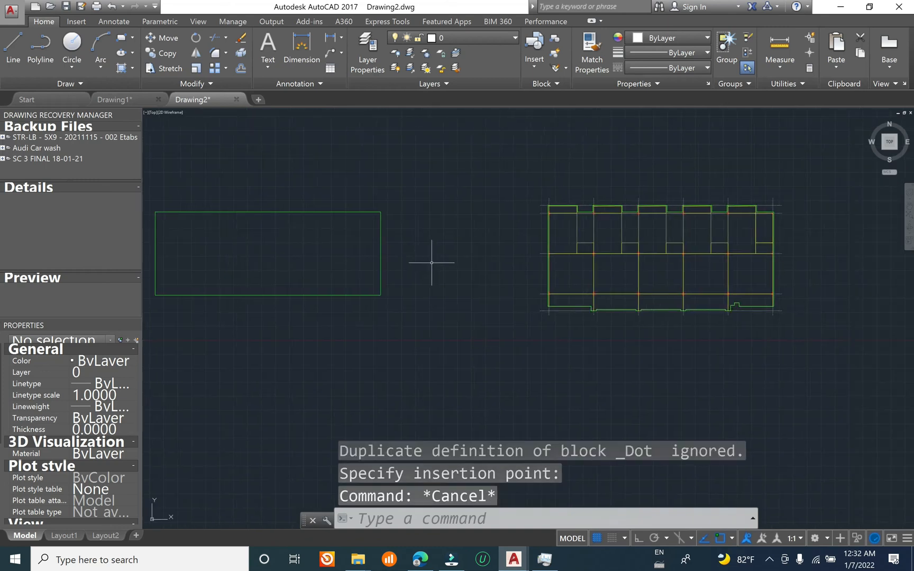
Step: Move the ground floor slab outline horizontally with Ortho on, aligning its right edge with the first floor slab's right edge
{"action": "type", "text": "m"}
{"action": "key", "text": "Return"}
{"action": "left_click", "coordinate": [422, 245]}
{"action": "left_click", "coordinate": [374, 302]}
{"action": "key", "text": "Return"}
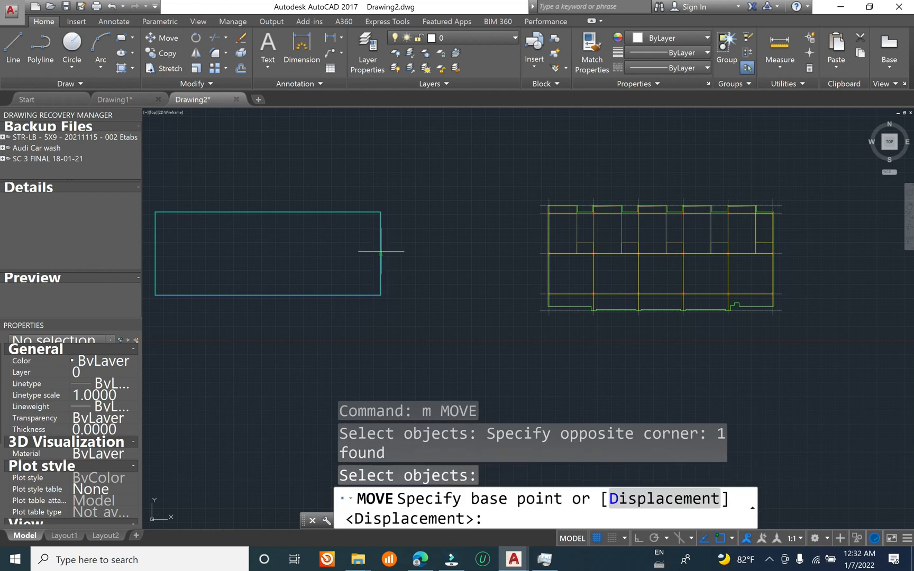
{"action": "left_click", "coordinate": [381, 252]}
{"action": "scroll", "coordinate": [771, 245], "scroll_direction": "up", "scroll_amount": 2}
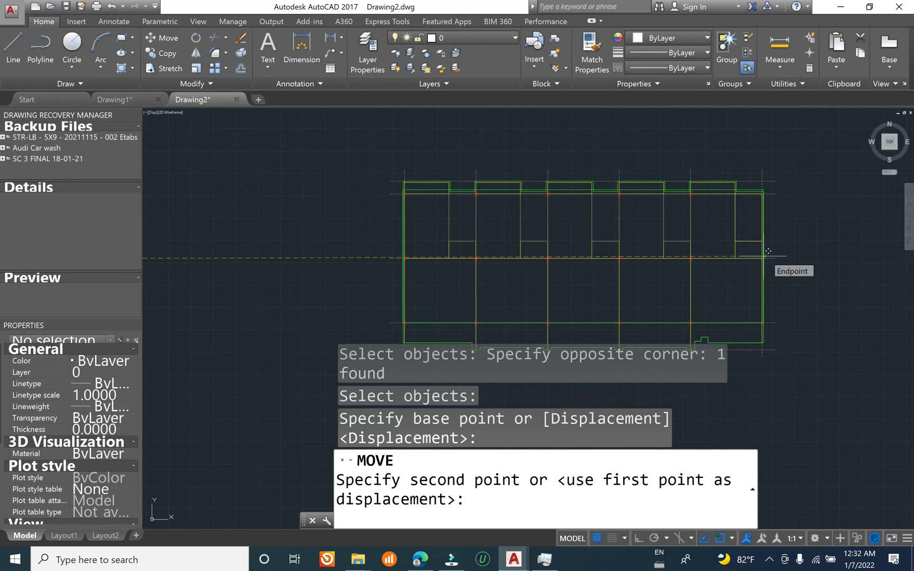
{"action": "scroll", "coordinate": [768, 251], "scroll_direction": "up", "scroll_amount": 4}
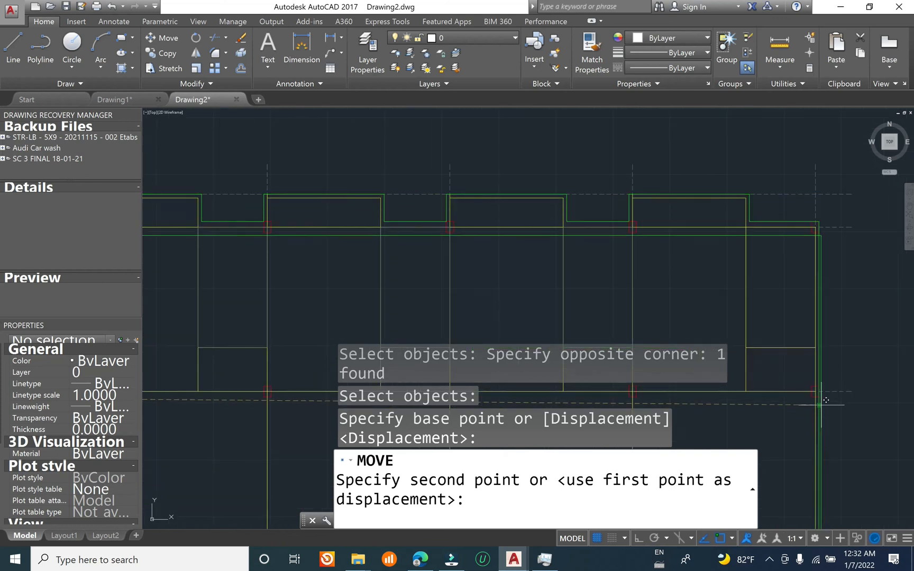
{"action": "scroll", "coordinate": [826, 394], "scroll_direction": "down", "scroll_amount": 5}
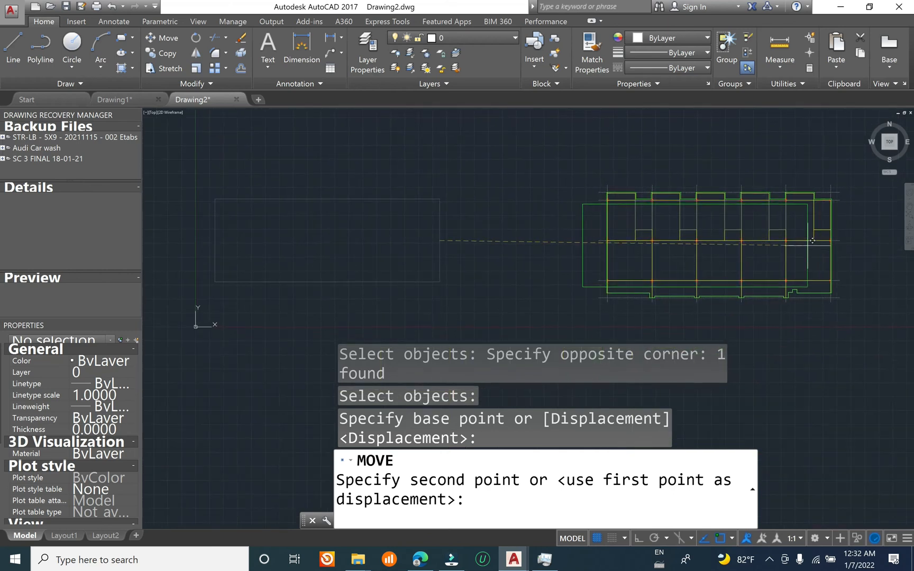
{"action": "key", "text": "F8"}
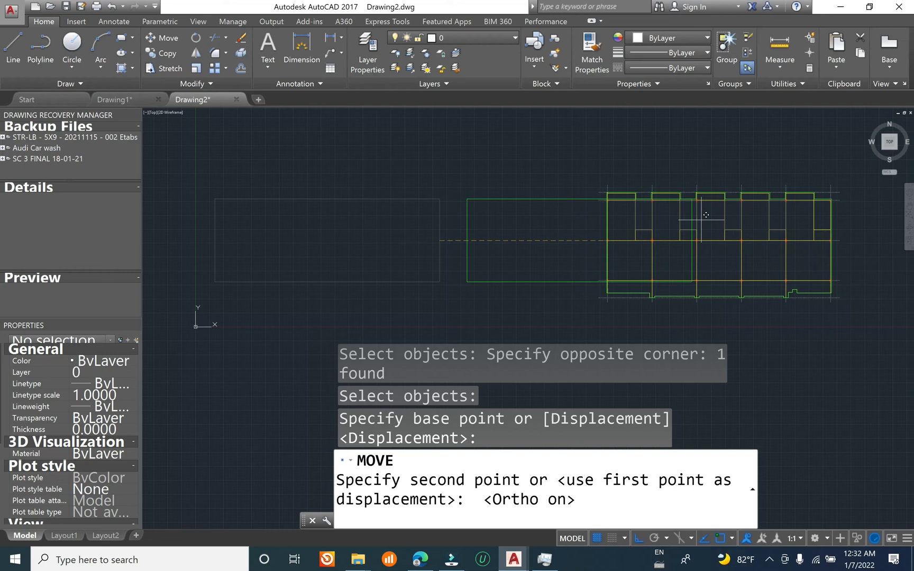
{"action": "scroll", "coordinate": [750, 244], "scroll_direction": "up", "scroll_amount": 8}
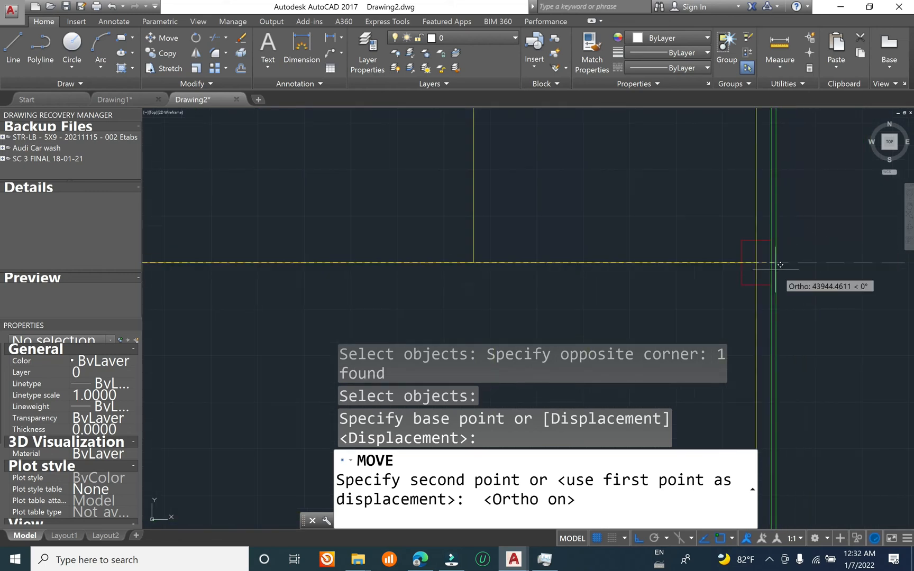
{"action": "left_click", "coordinate": [775, 232]}
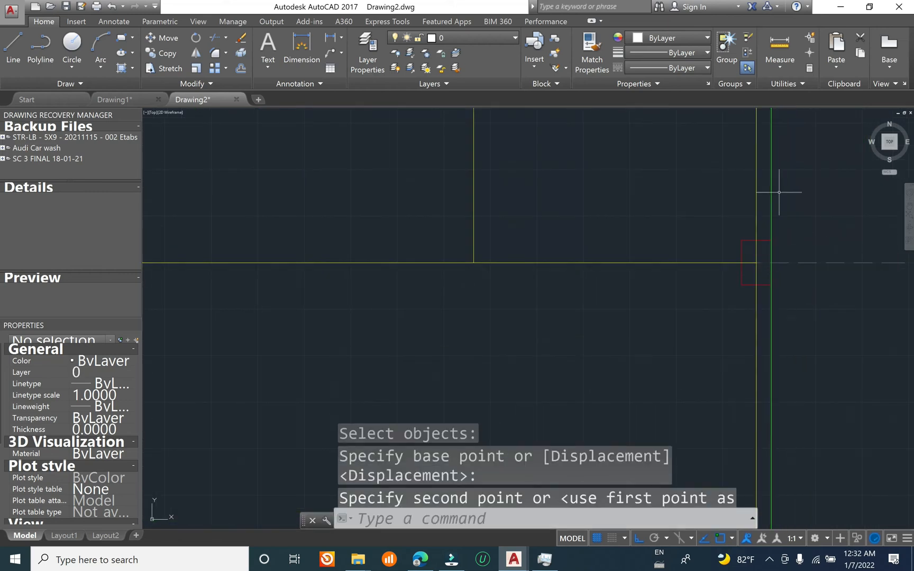
Step: Examine how the overlaid ground and first floor slab outlines line up along their lower left edges
{"action": "scroll", "coordinate": [772, 192], "scroll_direction": "down", "scroll_amount": 5}
{"action": "middle_click_drag", "start_coordinate": [494, 332], "coordinate": [575, 321]}
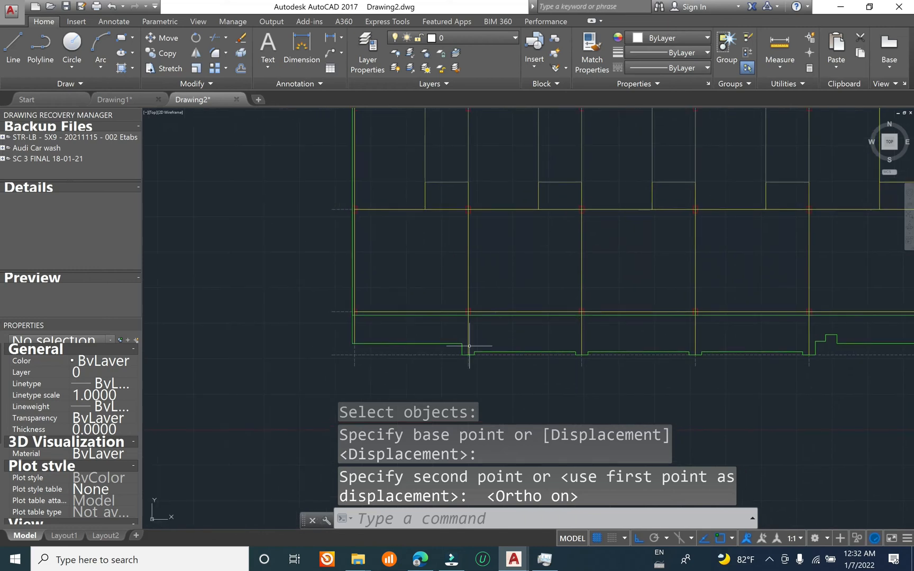
{"action": "left_click", "coordinate": [415, 314]}
{"action": "scroll", "coordinate": [373, 326], "scroll_direction": "up", "scroll_amount": 3}
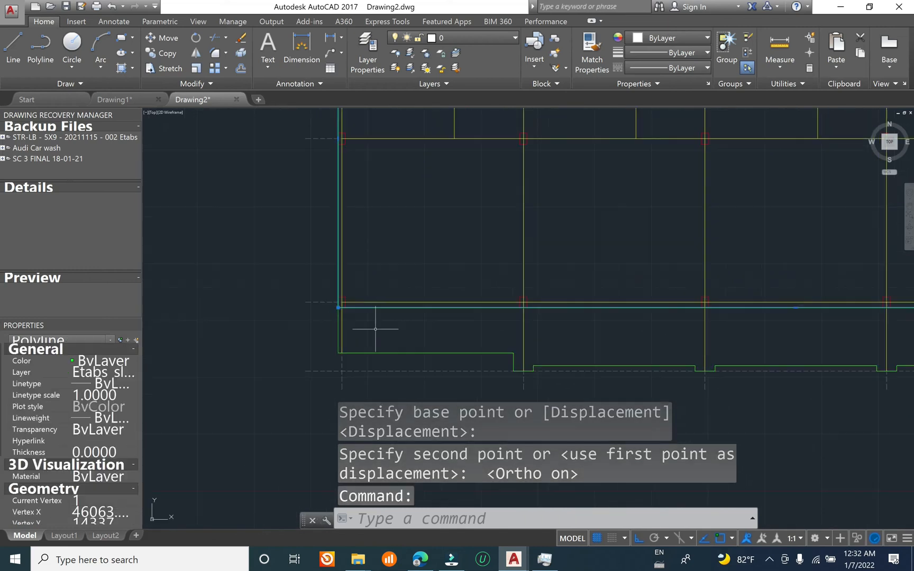
{"action": "key", "text": "Escape"}
{"action": "key", "text": "Escape"}
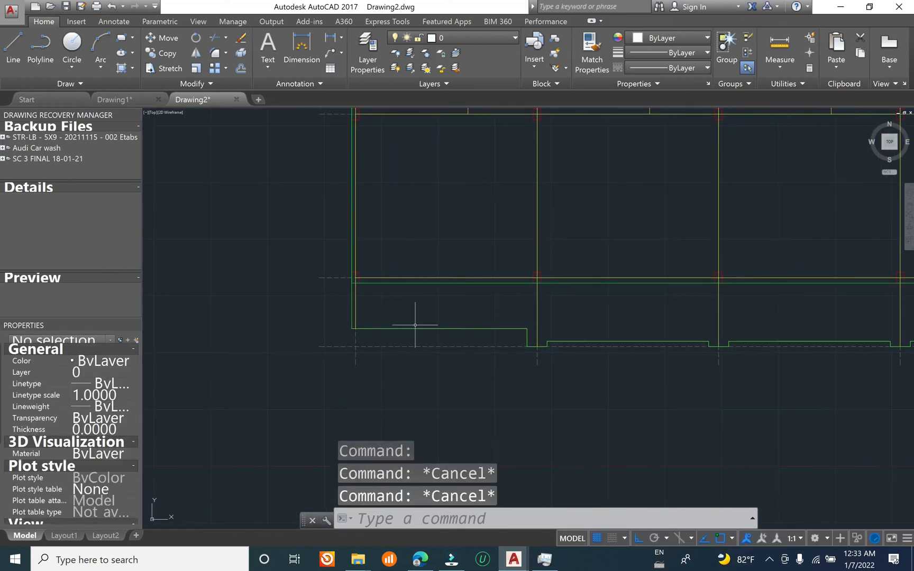
{"action": "left_click", "coordinate": [429, 318]}
{"action": "left_click", "coordinate": [399, 339]}
{"action": "scroll", "coordinate": [421, 304], "scroll_direction": "down", "scroll_amount": 5}
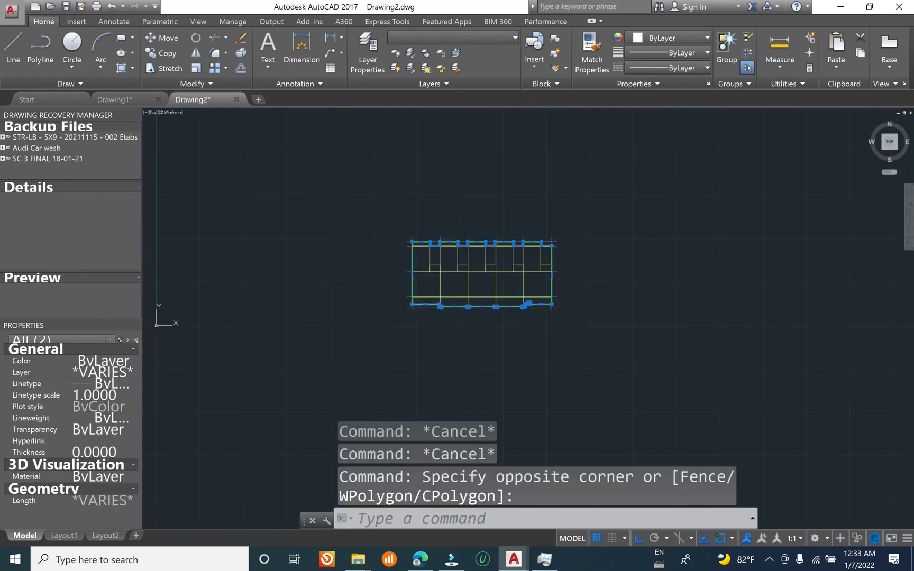
{"action": "key", "text": "Escape"}
{"action": "key", "text": "Escape"}
{"action": "middle_click_drag", "start_coordinate": [355, 292], "coordinate": [421, 259]}
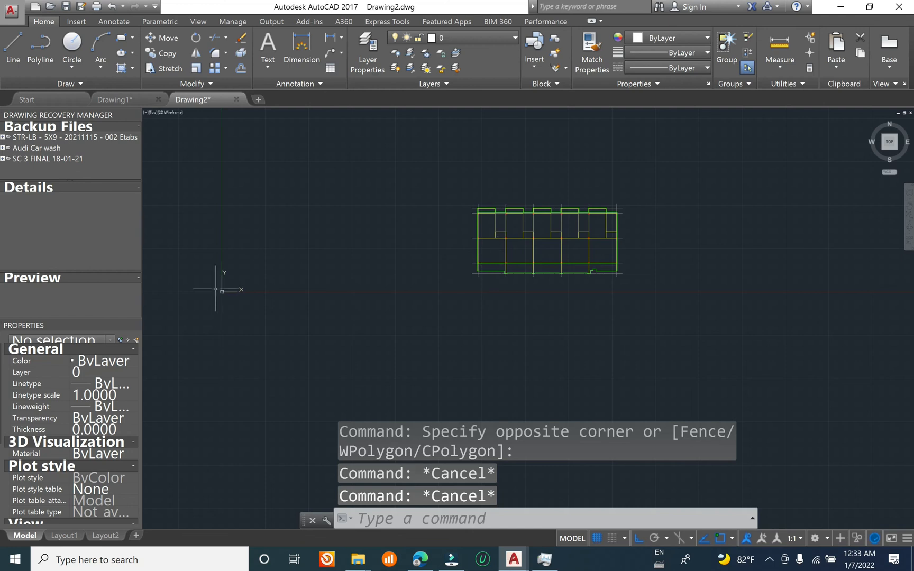
Step: Move both overlaid floor plans from the grid intersection at the lower-left column to the origin 0,0
{"action": "key", "text": "Escape"}
{"action": "type", "text": "m"}
{"action": "key", "text": "Return"}
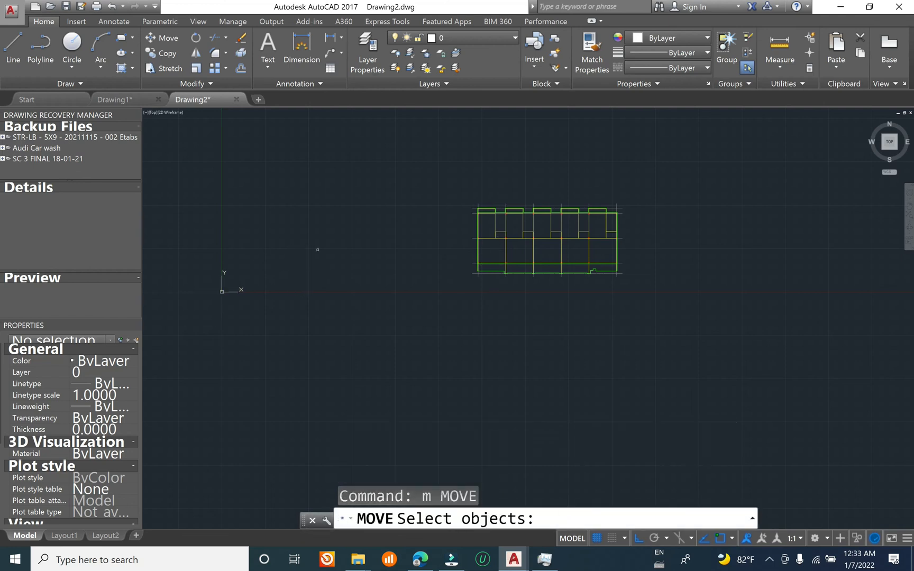
{"action": "left_click", "coordinate": [496, 167]}
{"action": "left_click", "coordinate": [722, 375]}
{"action": "left_click", "coordinate": [402, 167]}
{"action": "left_click", "coordinate": [635, 312]}
{"action": "key", "text": "Return"}
{"action": "scroll", "coordinate": [508, 279], "scroll_direction": "up", "scroll_amount": 8}
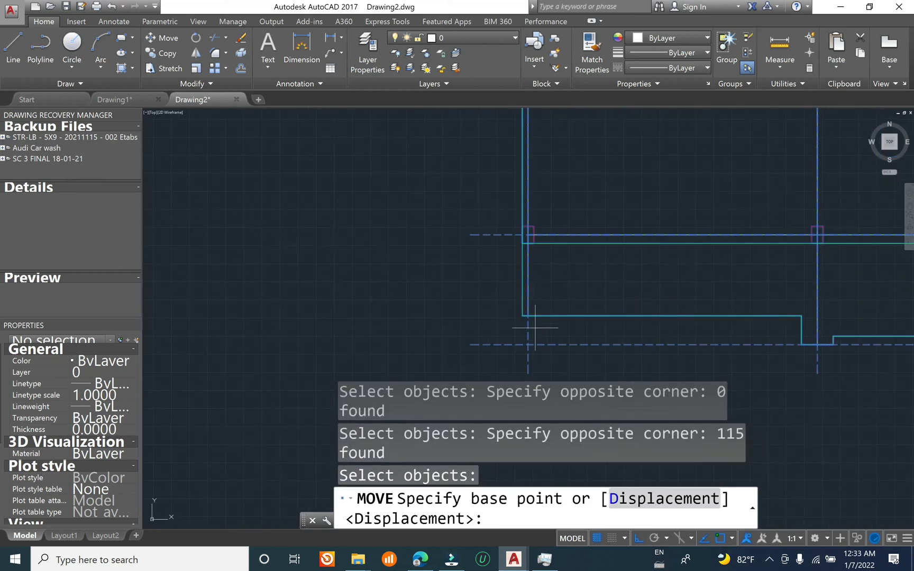
{"action": "scroll", "coordinate": [534, 256], "scroll_direction": "up", "scroll_amount": 2}
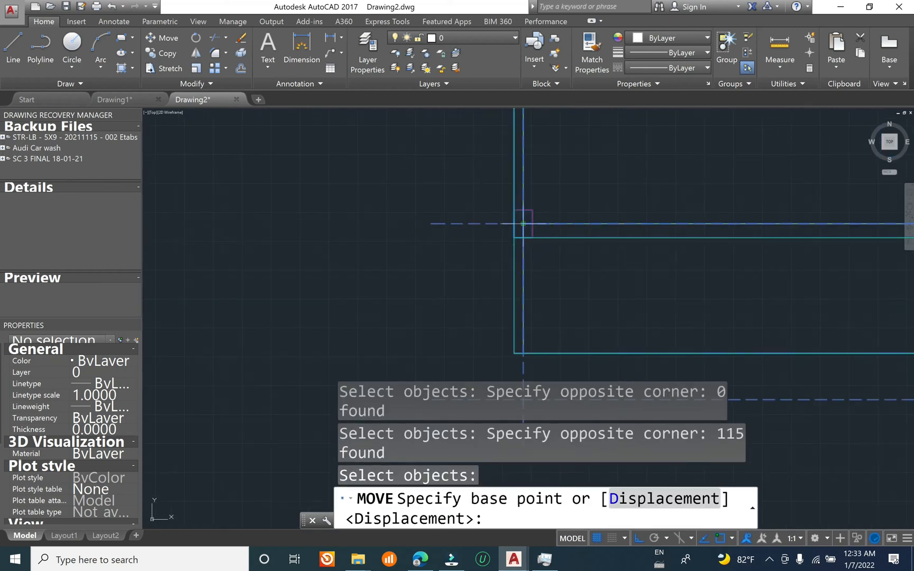
{"action": "left_click", "coordinate": [523, 224]}
{"action": "scroll", "coordinate": [443, 245], "scroll_direction": "down", "scroll_amount": 5}
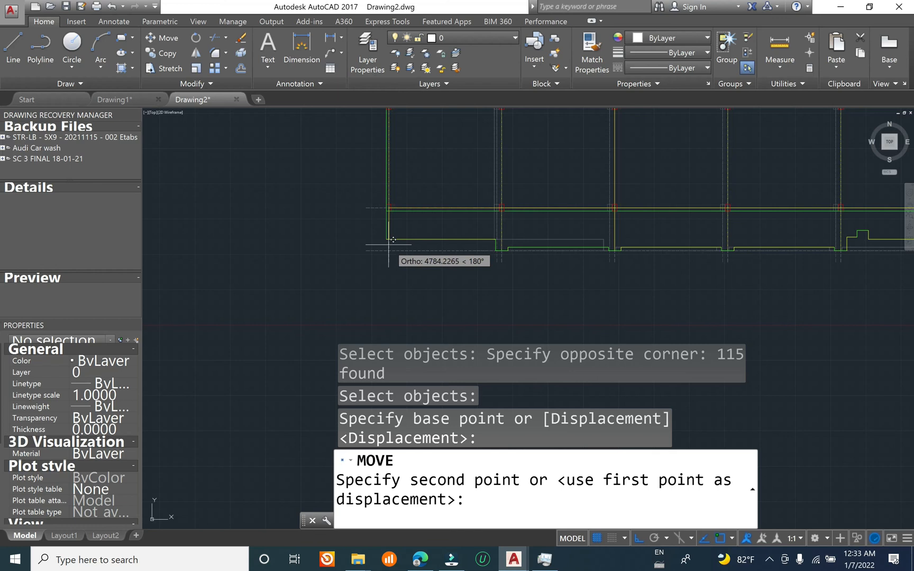
{"action": "type", "text": "0,0"}
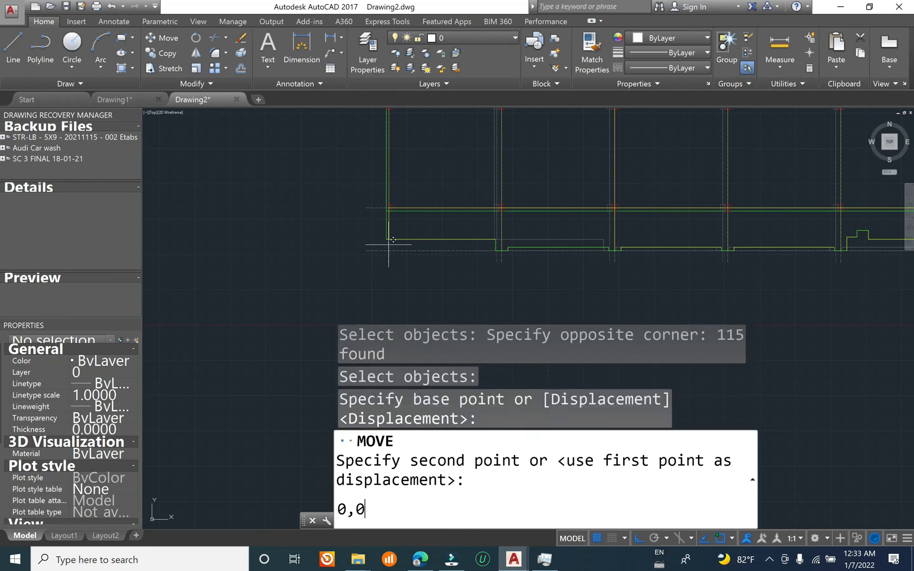
{"action": "key", "text": "Return"}
Step: Examine the overlaid plans at the origin, checking the lower-left column position and the slab, grid and beam lines
{"action": "scroll", "coordinate": [451, 257], "scroll_direction": "down", "scroll_amount": 6}
{"action": "scroll", "coordinate": [259, 261], "scroll_direction": "up", "scroll_amount": 6}
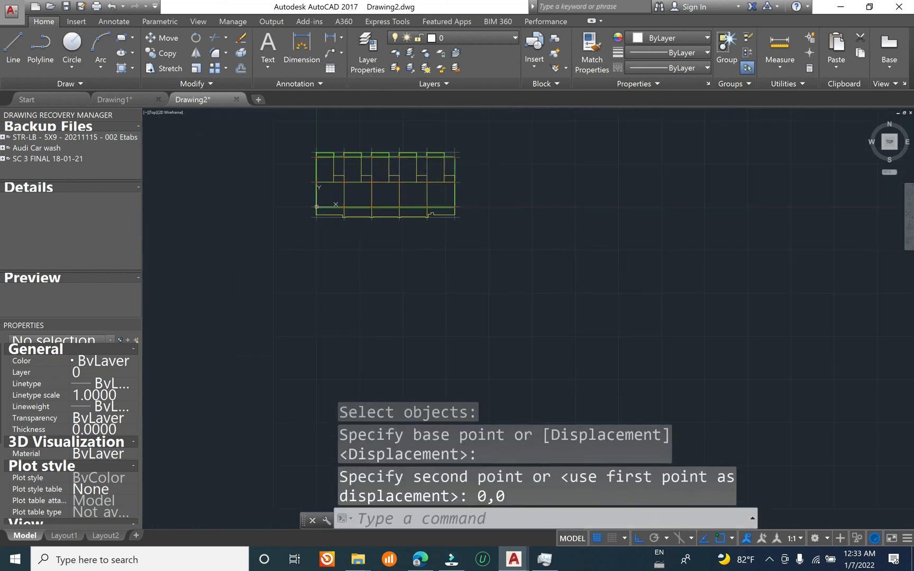
{"action": "mouse_move", "coordinate": [390, 334]}
{"action": "middle_mouse_down"}
{"action": "mouse_move", "coordinate": [289, 392]}
{"action": "mouse_move", "coordinate": [207, 371]}
{"action": "mouse_move", "coordinate": [456, 238]}
{"action": "mouse_move", "coordinate": [423, 319]}
{"action": "middle_mouse_up"}
{"action": "scroll", "coordinate": [424, 319], "scroll_direction": "down", "scroll_amount": 6}
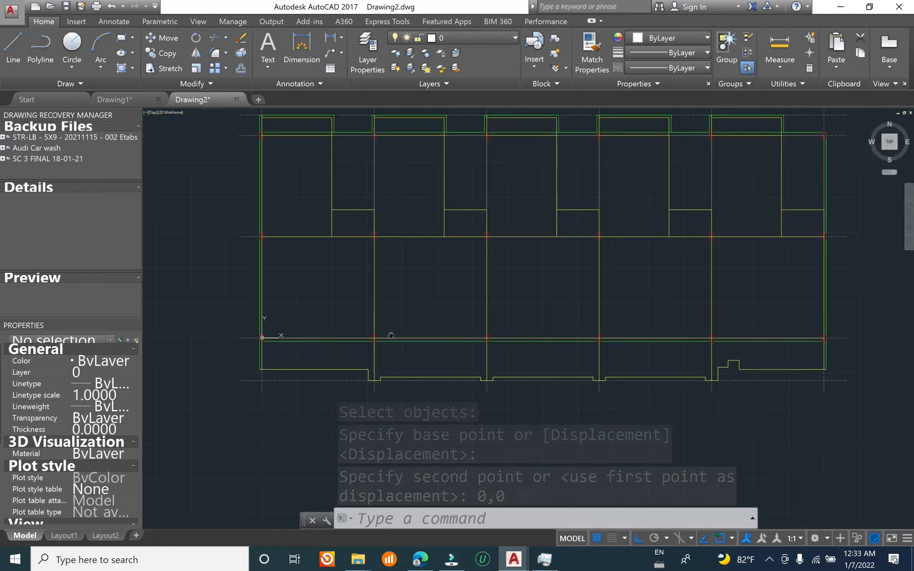
{"action": "scroll", "coordinate": [399, 265], "scroll_direction": "up", "scroll_amount": 7}
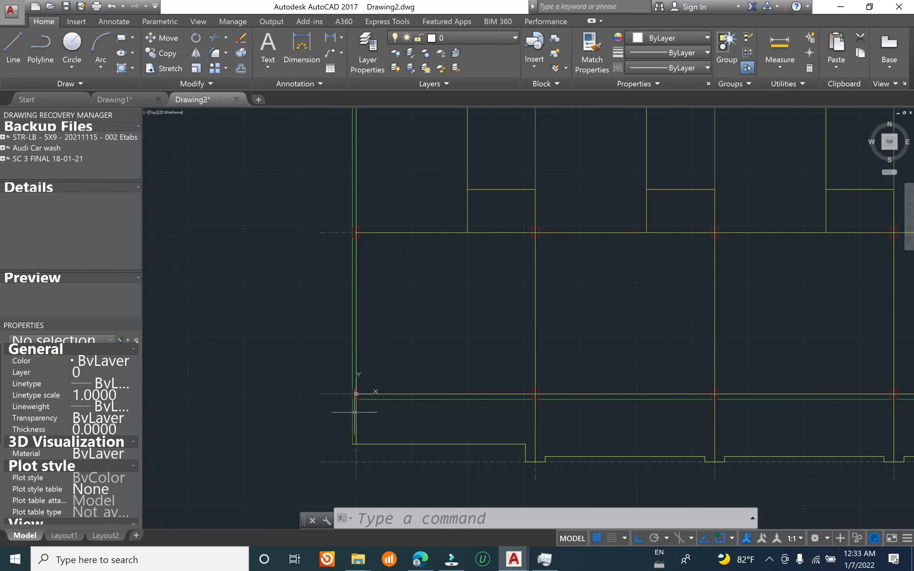
{"action": "middle_click_drag", "start_coordinate": [354, 412], "coordinate": [375, 309]}
{"action": "scroll", "coordinate": [374, 279], "scroll_direction": "up", "scroll_amount": 8}
{"action": "scroll", "coordinate": [387, 344], "scroll_direction": "down", "scroll_amount": 6}
{"action": "scroll", "coordinate": [408, 371], "scroll_direction": "up", "scroll_amount": 2}
{"action": "scroll", "coordinate": [376, 393], "scroll_direction": "down", "scroll_amount": 6}
{"action": "mouse_move", "coordinate": [431, 365]}
{"action": "middle_mouse_down"}
{"action": "mouse_move", "coordinate": [375, 345]}
{"action": "mouse_move", "coordinate": [246, 382]}
{"action": "middle_mouse_up"}
{"action": "middle_click_drag", "start_coordinate": [158, 326], "coordinate": [317, 321]}
{"action": "middle_click_drag", "start_coordinate": [282, 361], "coordinate": [387, 261]}
{"action": "scroll", "coordinate": [316, 328], "scroll_direction": "up", "scroll_amount": 5}
{"action": "scroll", "coordinate": [321, 325], "scroll_direction": "down", "scroll_amount": 5}
{"action": "middle_click_drag", "start_coordinate": [436, 283], "coordinate": [426, 294]}
{"action": "key", "text": "Escape"}
{"action": "key", "text": "Escape"}
{"action": "key", "text": "Escape"}
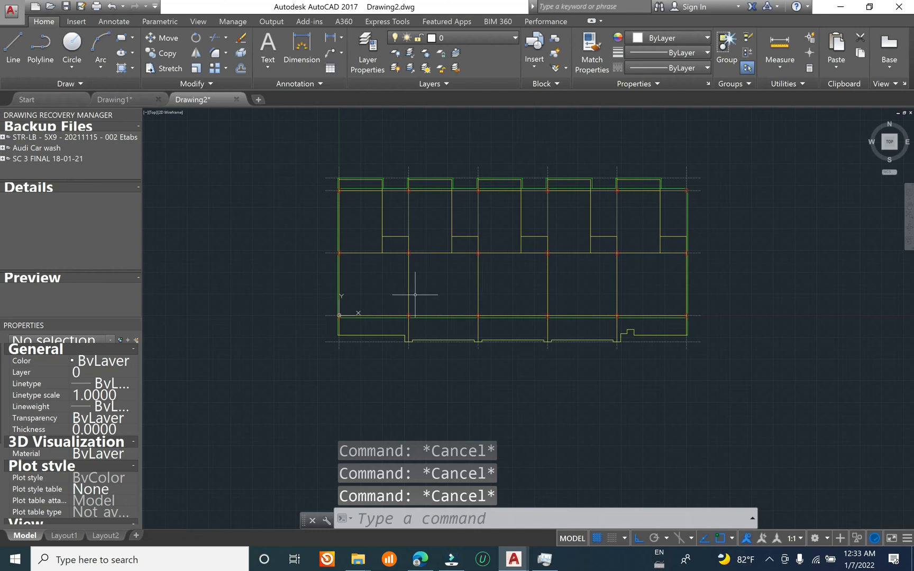
Step: Set the drawing's units for scaling inserted content to Millimeters
{"action": "type", "text": "un"}
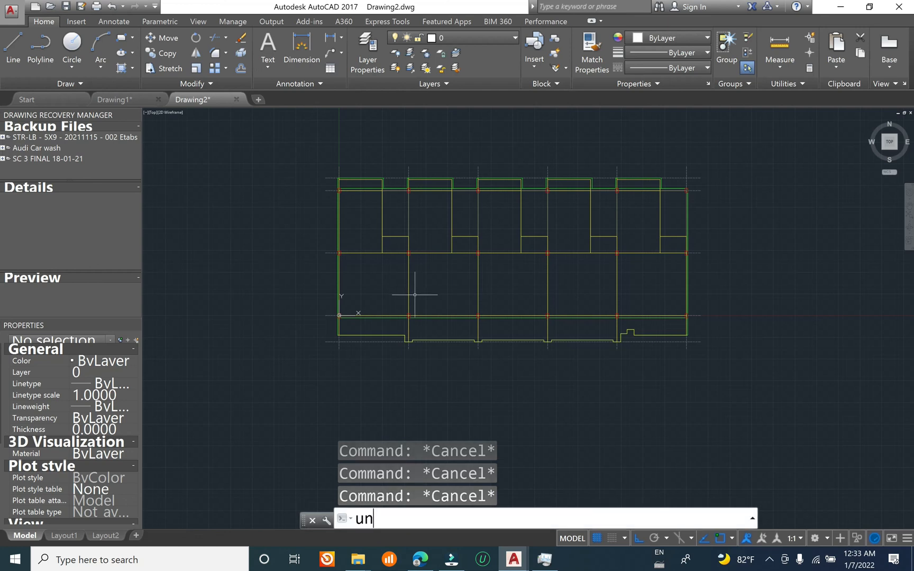
{"action": "key", "text": "Return"}
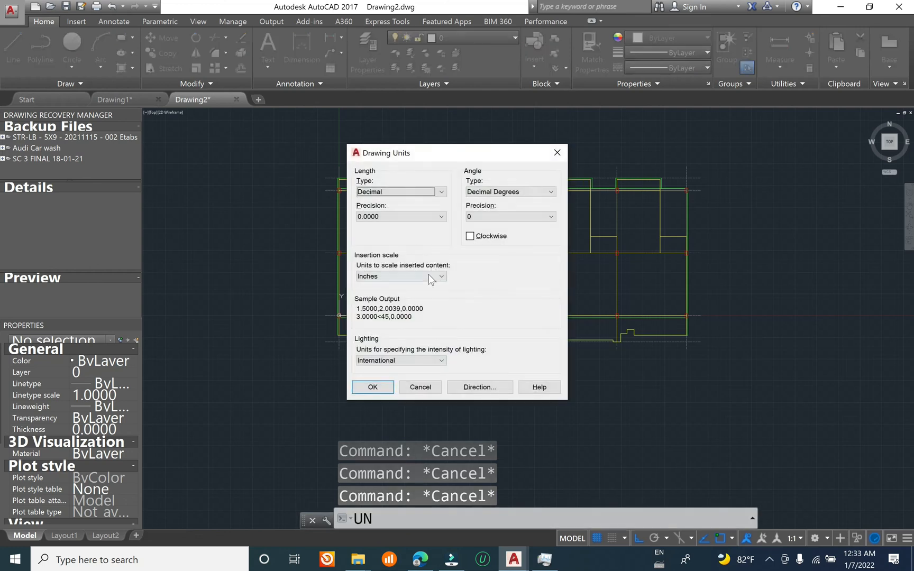
{"action": "left_click", "coordinate": [402, 275]}
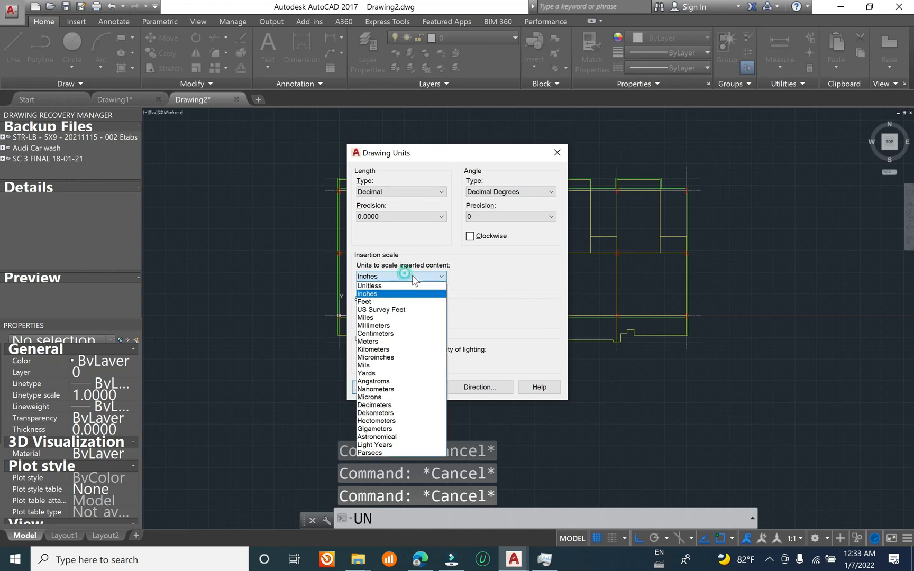
{"action": "left_click", "coordinate": [395, 325]}
{"action": "left_click", "coordinate": [373, 386]}
{"action": "key", "text": "Escape"}
{"action": "key", "text": "Escape"}
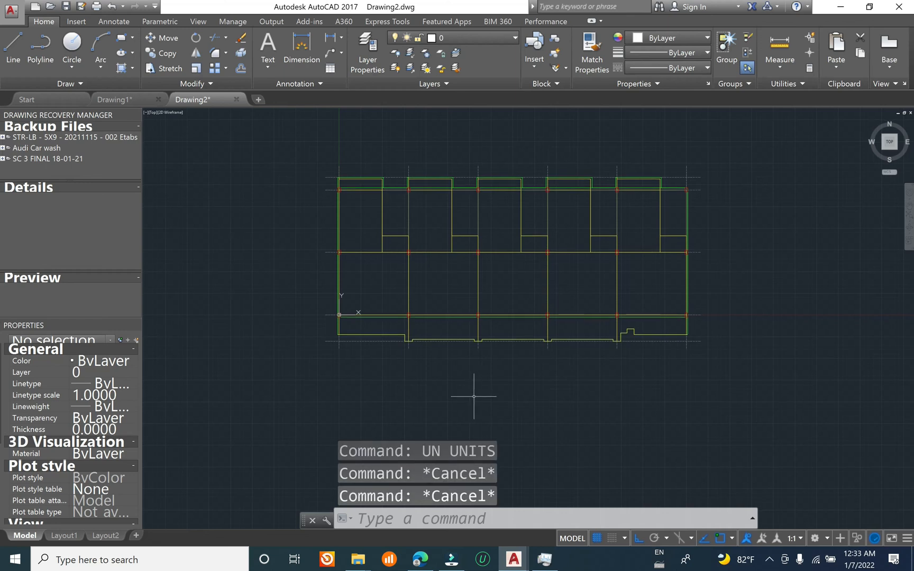
Step: Apply the User Preferences options with the insertion scale's source content and target drawing units in Millimeters
{"action": "type", "text": "op"}
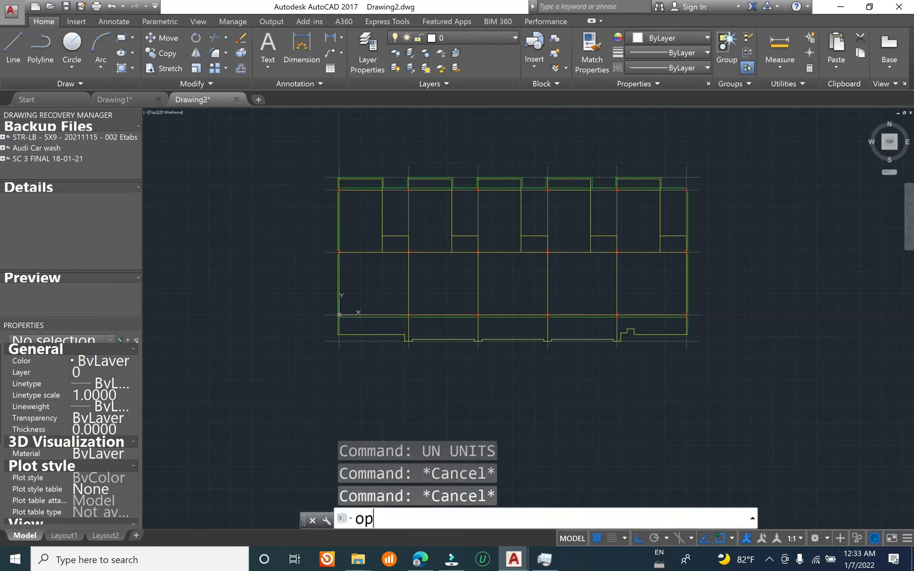
{"action": "key", "text": "Return"}
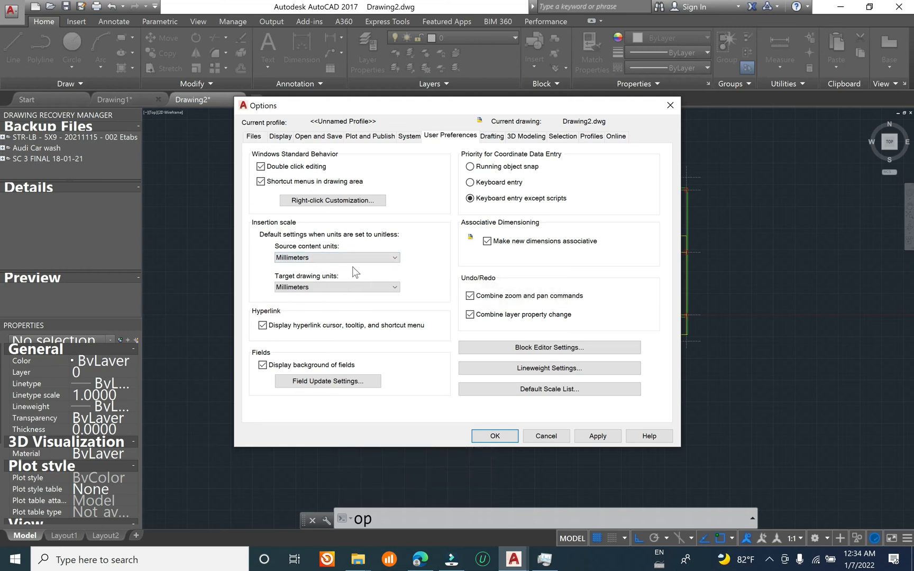
{"action": "left_click", "coordinate": [598, 435]}
{"action": "left_click", "coordinate": [495, 436]}
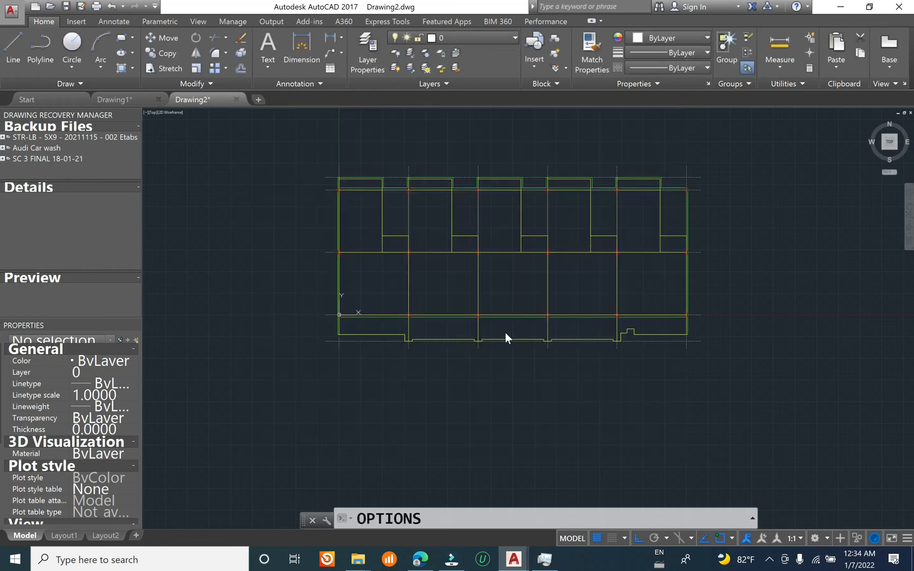
Step: Save the overlaid plans drawing as "Link house to etabs modeldwg" in the Etabs model dxf folder, in AutoCAD 2013 Drawing format
{"action": "scroll", "coordinate": [505, 336], "scroll_direction": "down", "scroll_amount": 5}
{"action": "scroll", "coordinate": [461, 315], "scroll_direction": "up", "scroll_amount": 4}
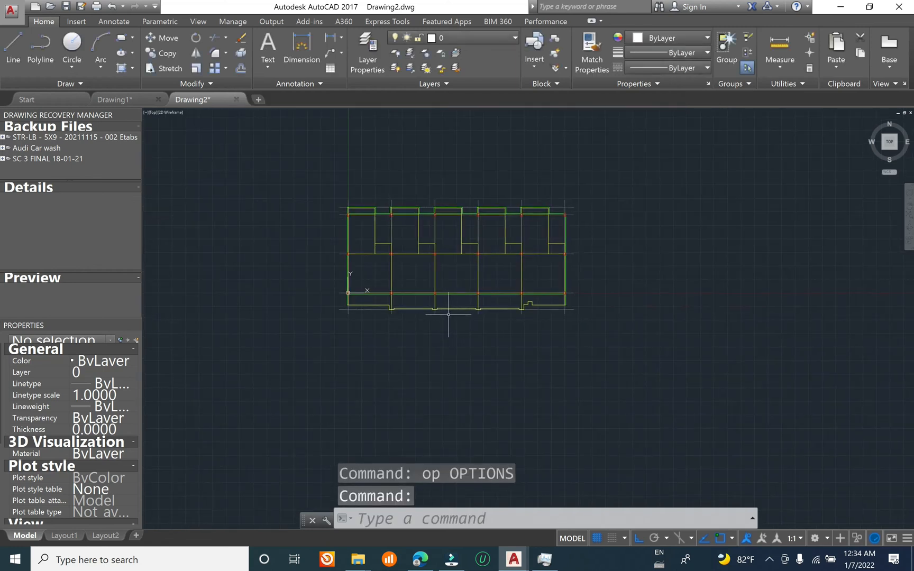
{"action": "left_click", "coordinate": [81, 6]}
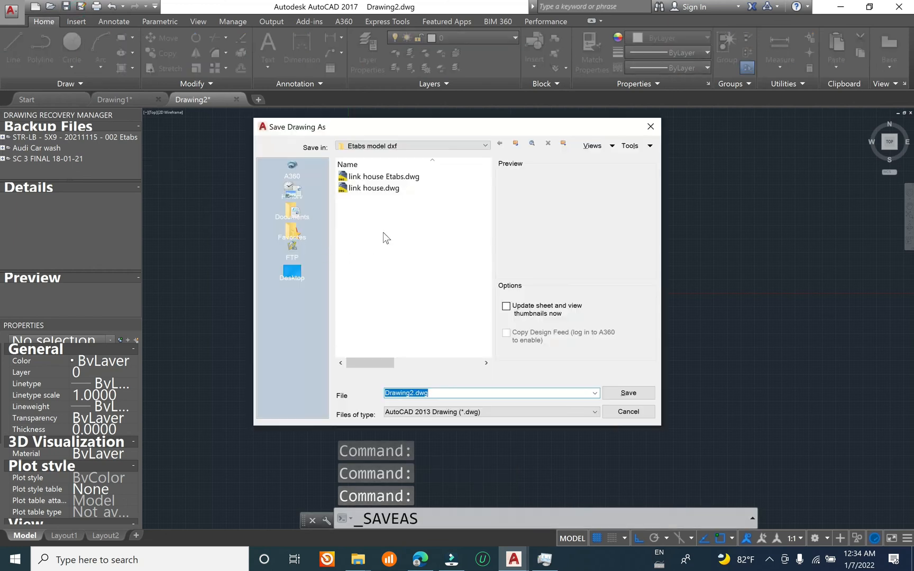
{"action": "left_click", "coordinate": [416, 393]}
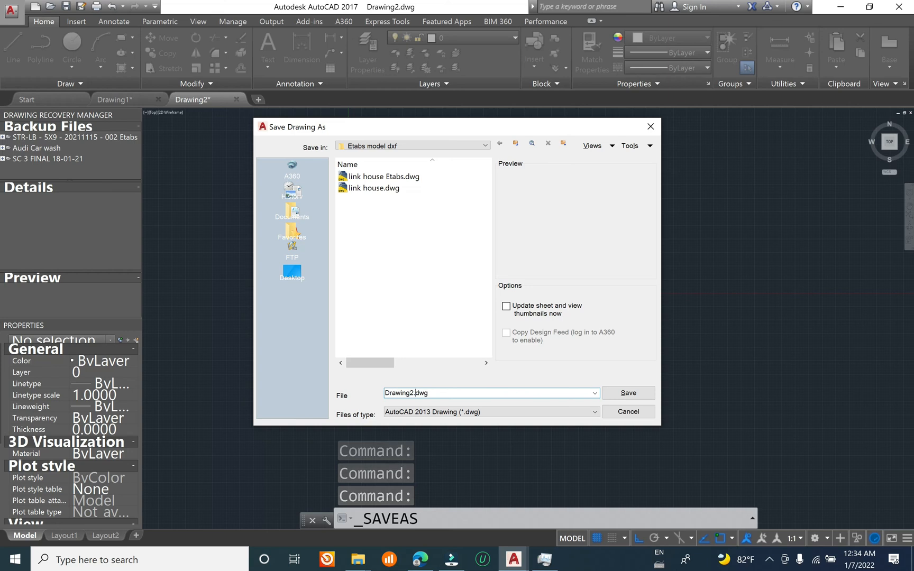
{"action": "left_click_drag", "start_coordinate": [415, 393], "coordinate": [343, 402]}
{"action": "type", "text": "Li"}
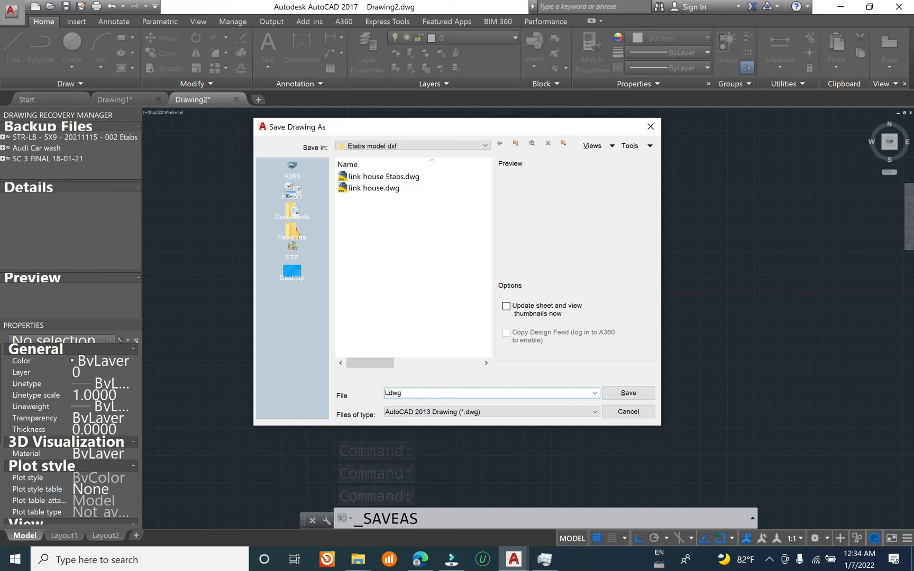
{"action": "type", "text": "nk house to etabs model"}
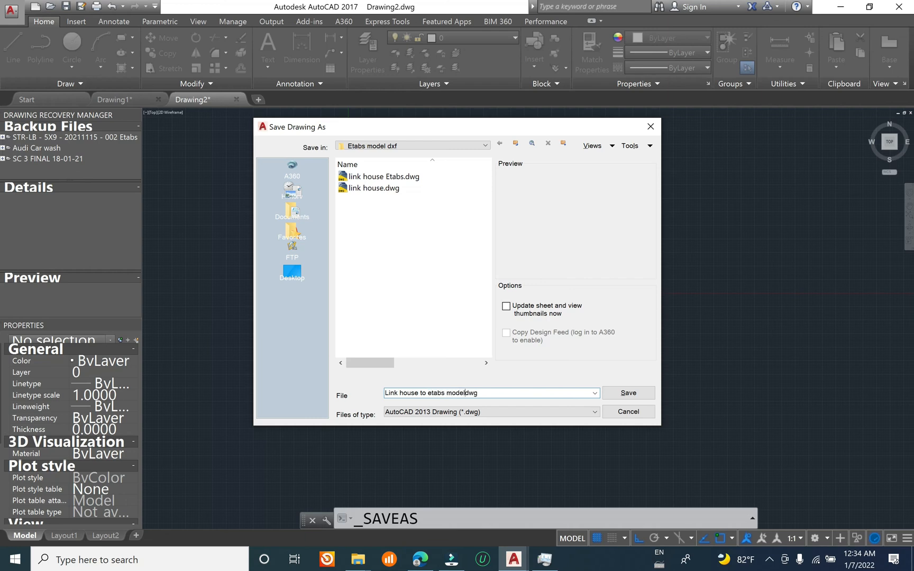
{"action": "key", "text": "Return"}
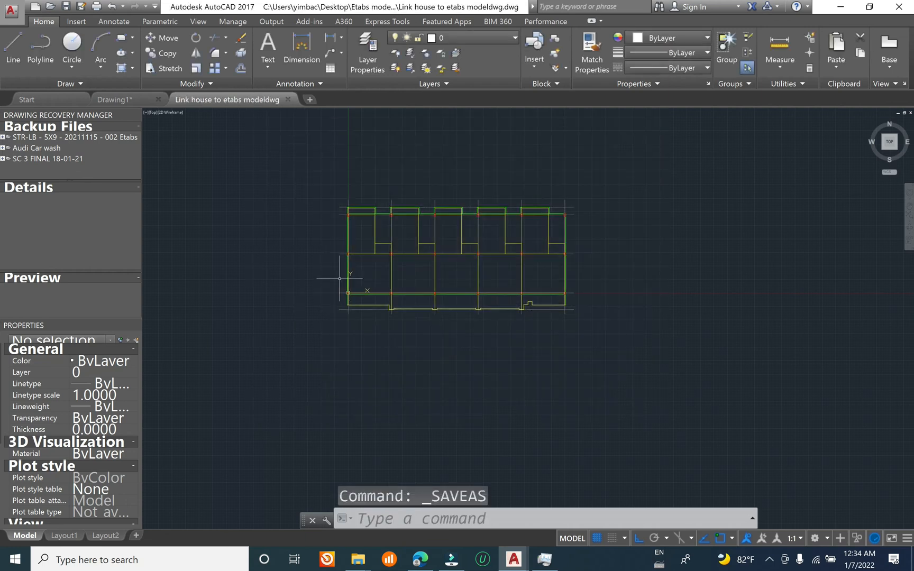
Step: Save the drawing as an AutoCAD 2010/LT2010 DXF named "link house Etabs for modeling 2022" in the Etabs model dxf folder
{"action": "left_click", "coordinate": [81, 7]}
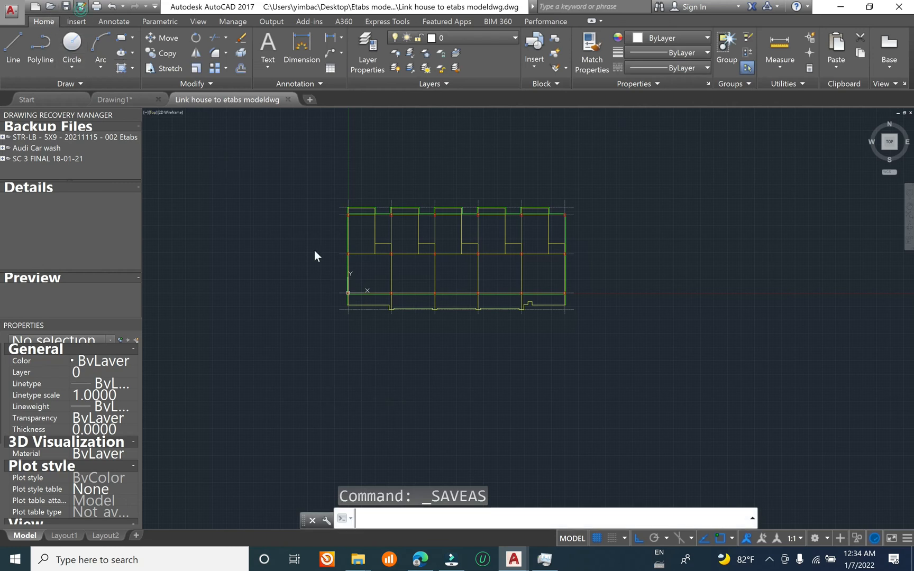
{"action": "left_click", "coordinate": [483, 411]}
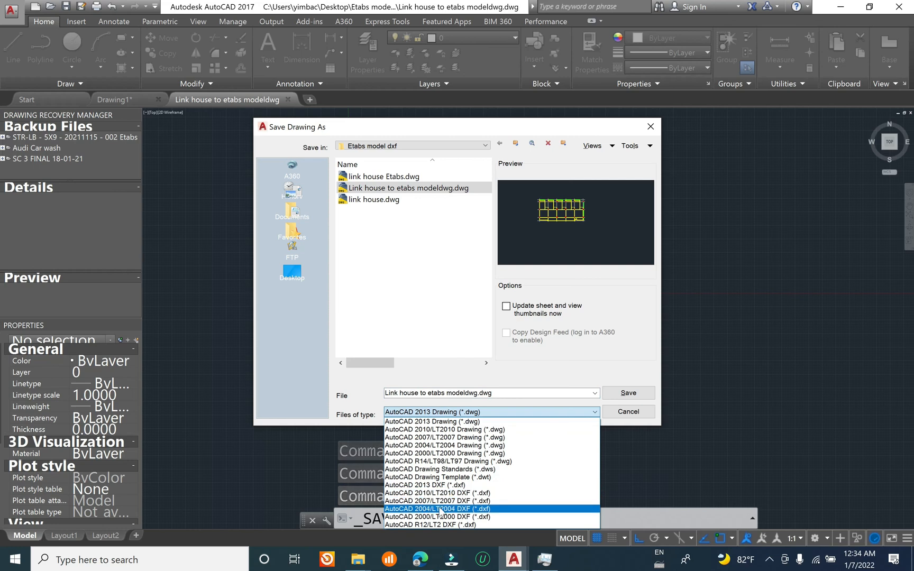
{"action": "left_click", "coordinate": [475, 492]}
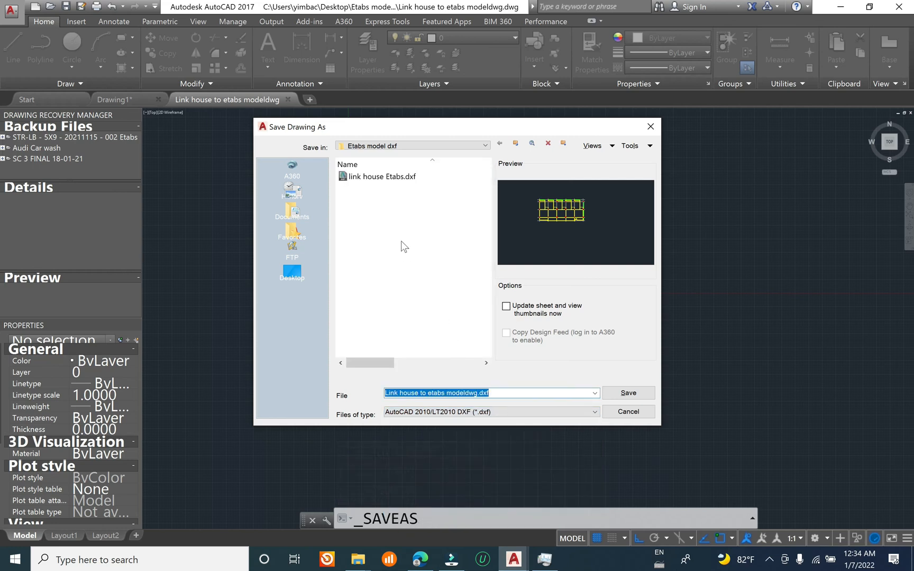
{"action": "left_click", "coordinate": [371, 177]}
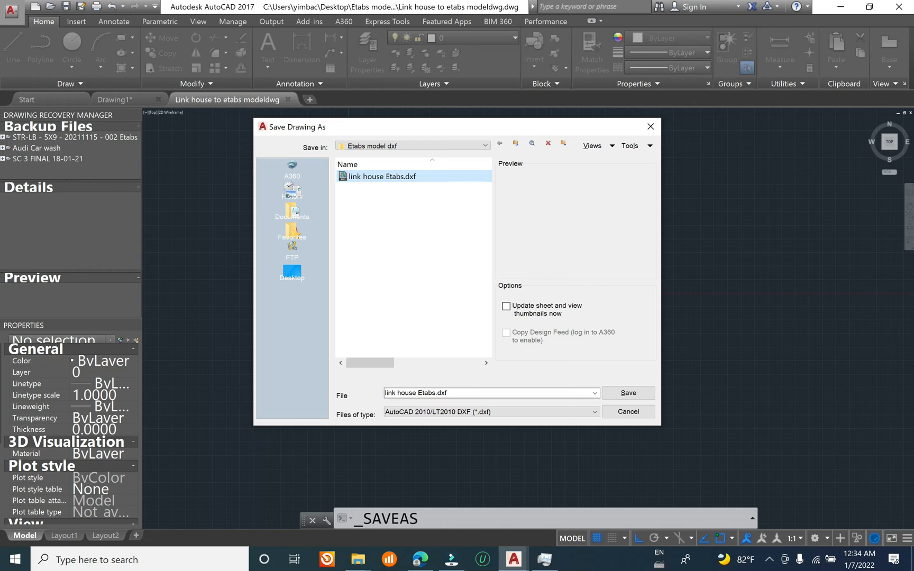
{"action": "left_click", "coordinate": [529, 412]}
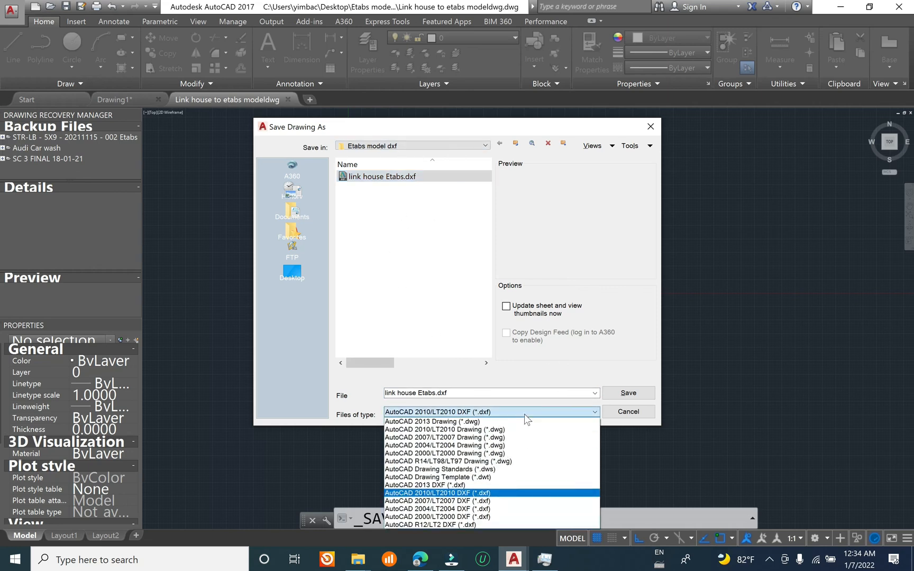
{"action": "left_click", "coordinate": [444, 349]}
{"action": "left_click", "coordinate": [432, 394]}
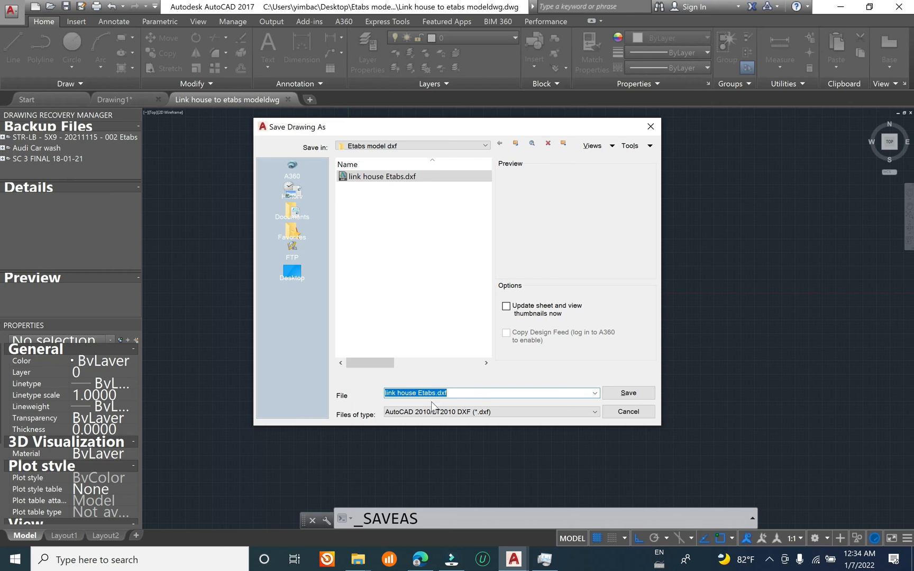
{"action": "left_click", "coordinate": [432, 393]}
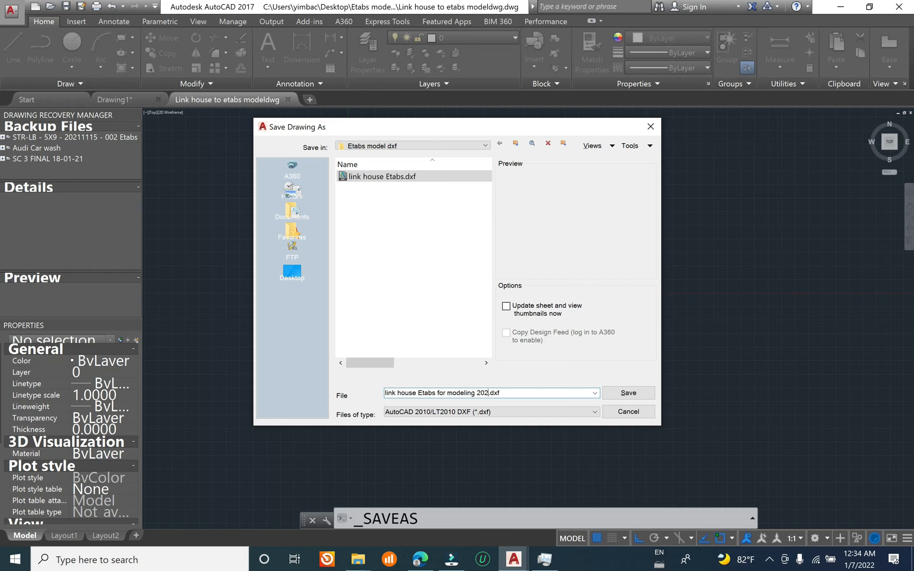
{"action": "left_click", "coordinate": [628, 392]}
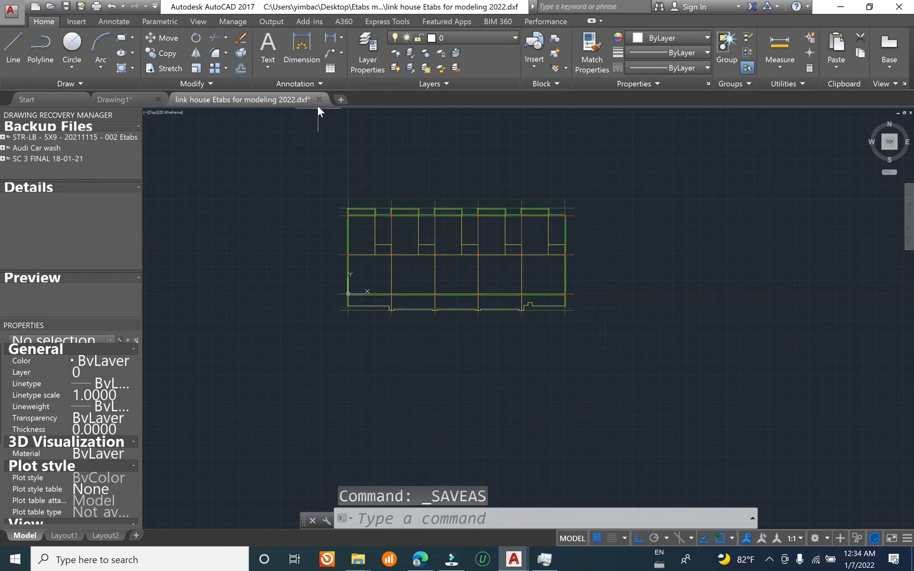
Step: Close the exported DXF drawing without saving further changes
{"action": "left_click", "coordinate": [319, 99]}
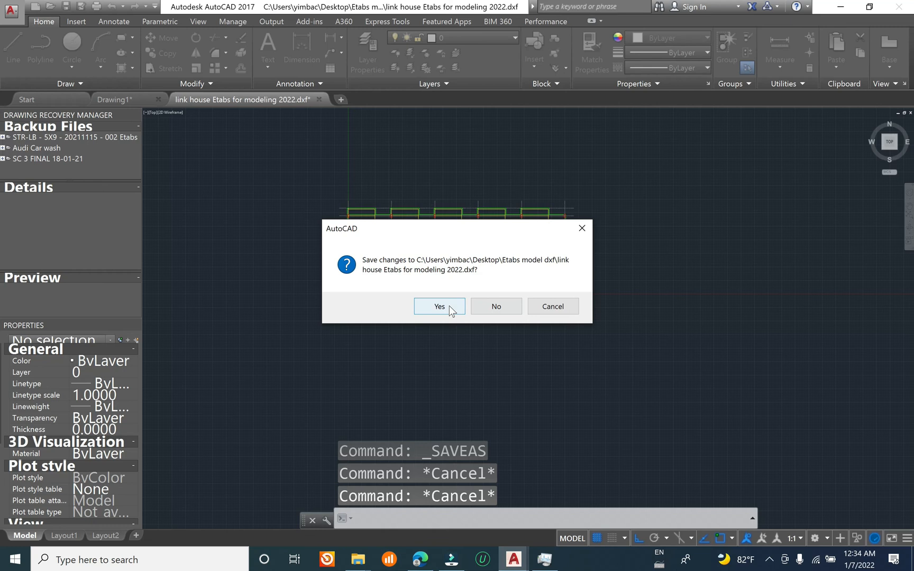
{"action": "left_click", "coordinate": [502, 305]}
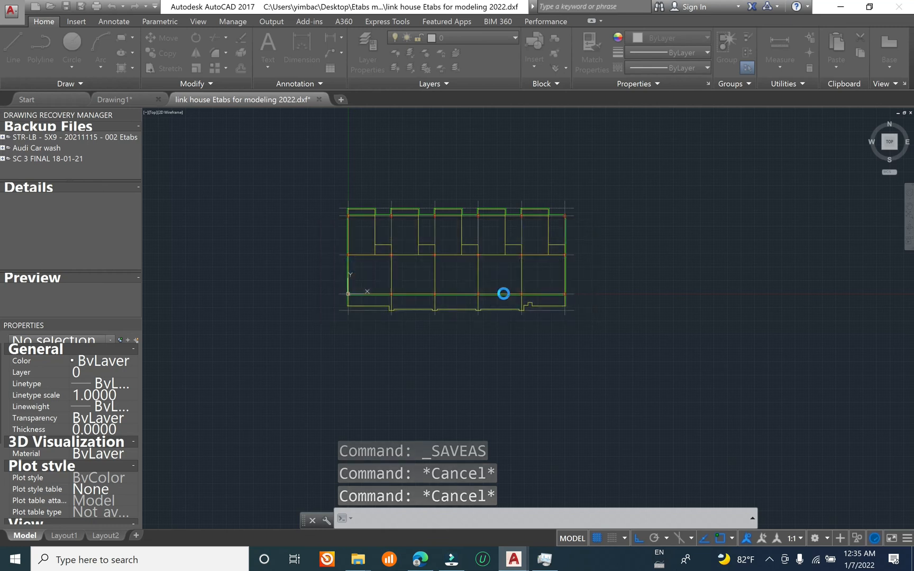
{"action": "left_click", "coordinate": [495, 310]}
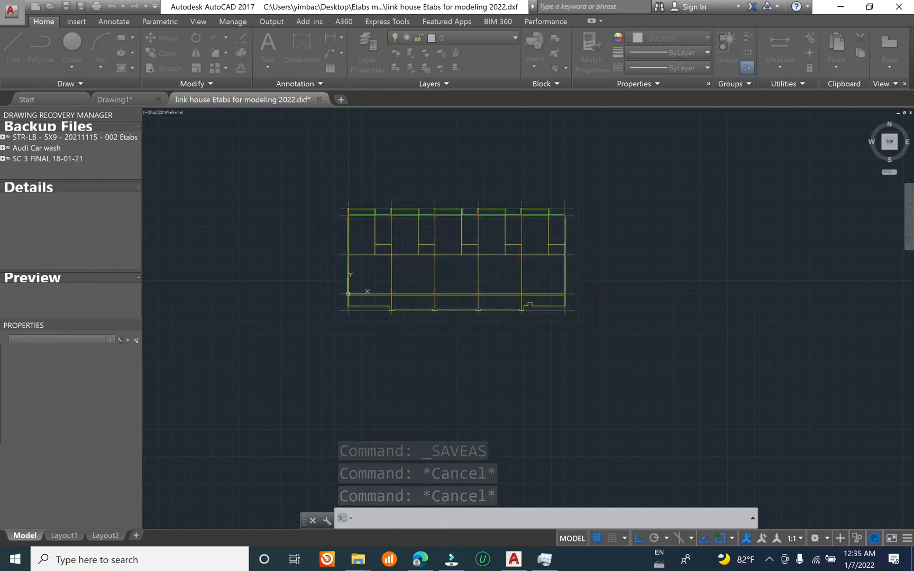
Step: Minimize AutoCAD to show the Windows desktop and refresh it twice
{"action": "left_click", "coordinate": [839, 6]}
{"action": "right_click", "coordinate": [647, 153]}
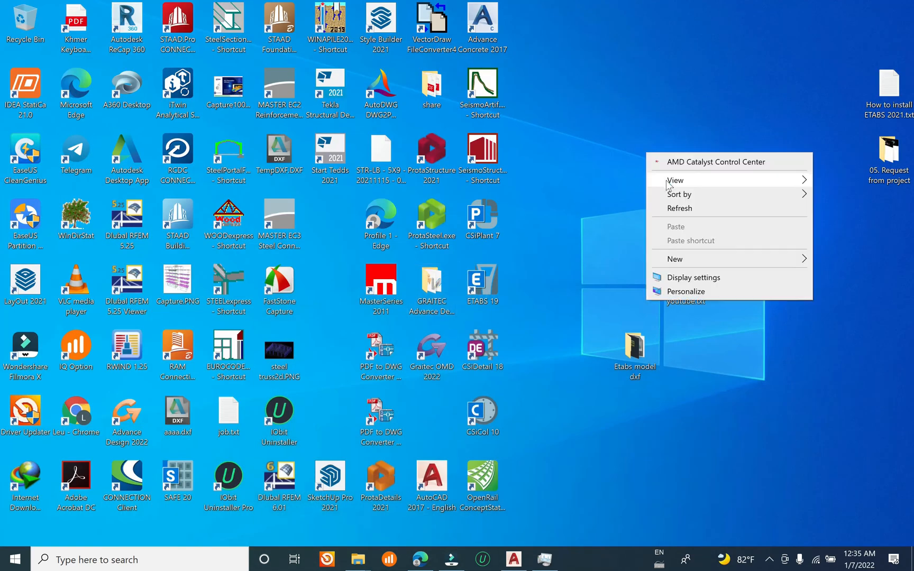
{"action": "left_click", "coordinate": [679, 208]}
{"action": "right_click", "coordinate": [622, 85]}
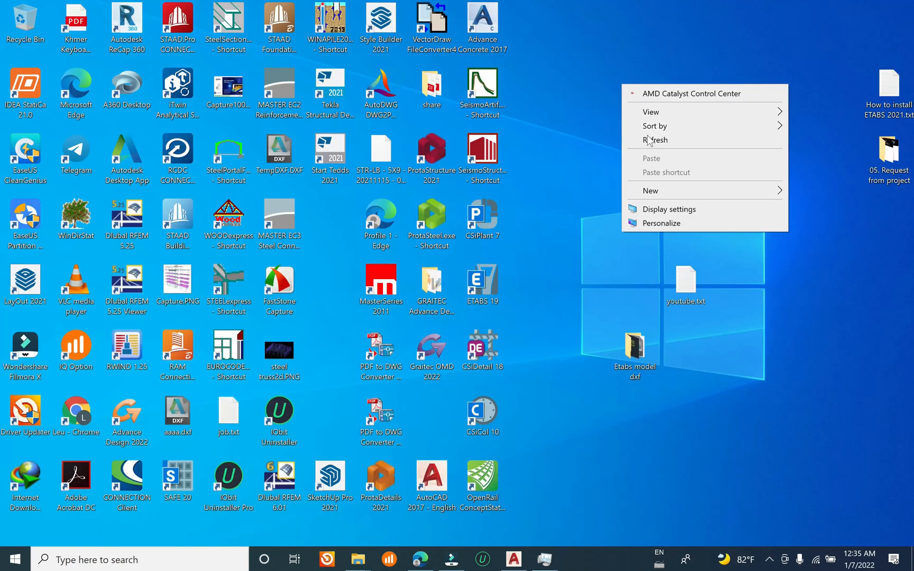
{"action": "left_click", "coordinate": [649, 140]}
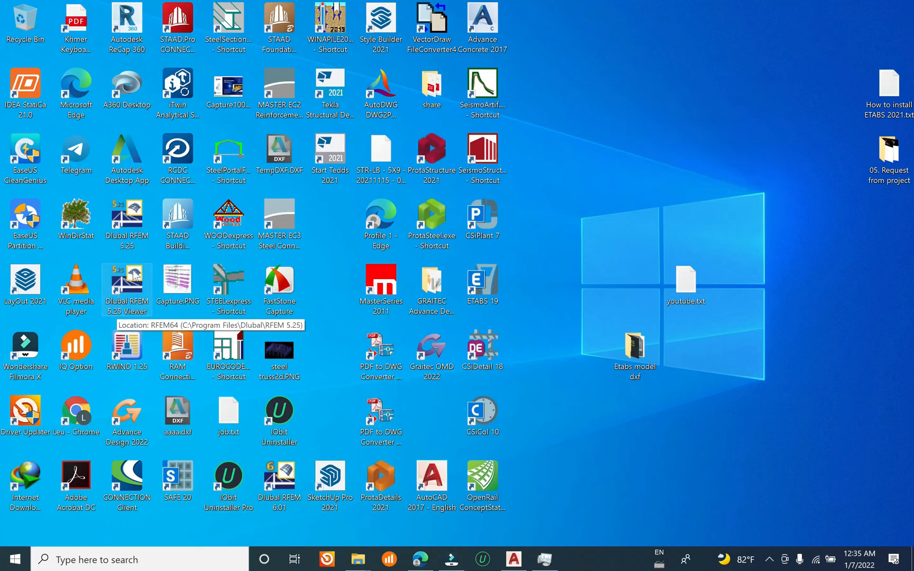
Step: Search Windows for "etabs" and launch ETABS 19
{"action": "left_click", "coordinate": [137, 566]}
{"action": "type", "text": "etabs"}
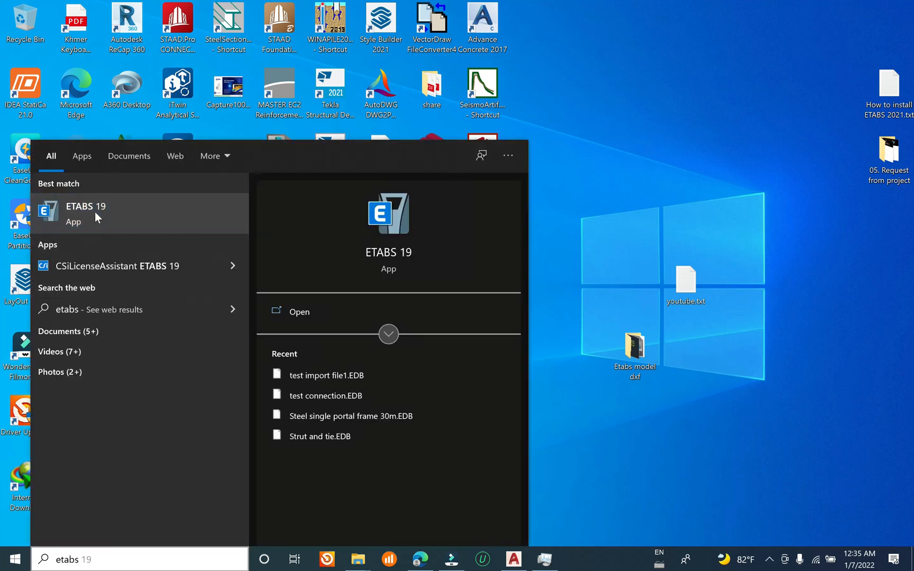
{"action": "right_click", "coordinate": [96, 214]}
{"action": "left_click", "coordinate": [120, 226]}
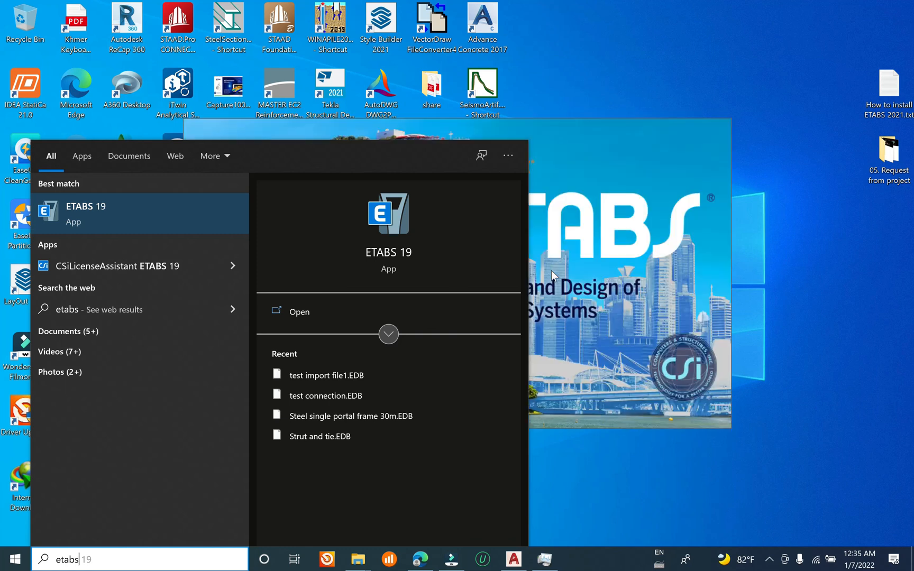
{"action": "left_click", "coordinate": [670, 31]}
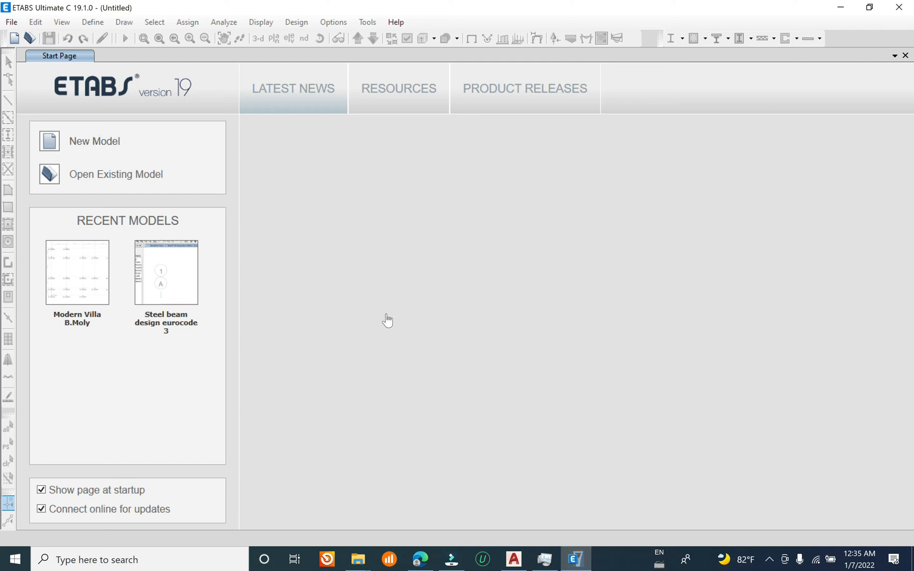
Step: Start a new ETABS model and choose to initialize it with built-in settings
{"action": "left_click", "coordinate": [106, 146]}
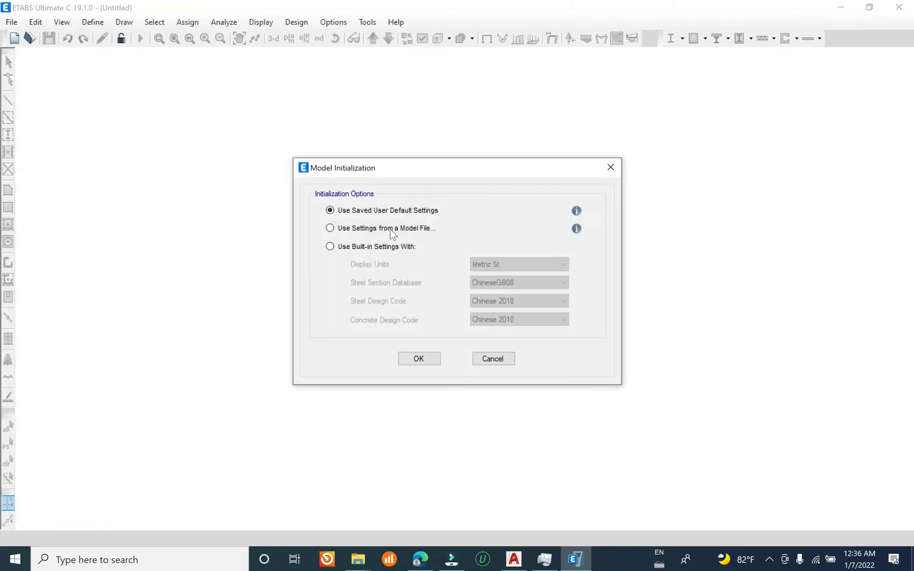
{"action": "left_click", "coordinate": [357, 234]}
{"action": "left_click", "coordinate": [375, 247]}
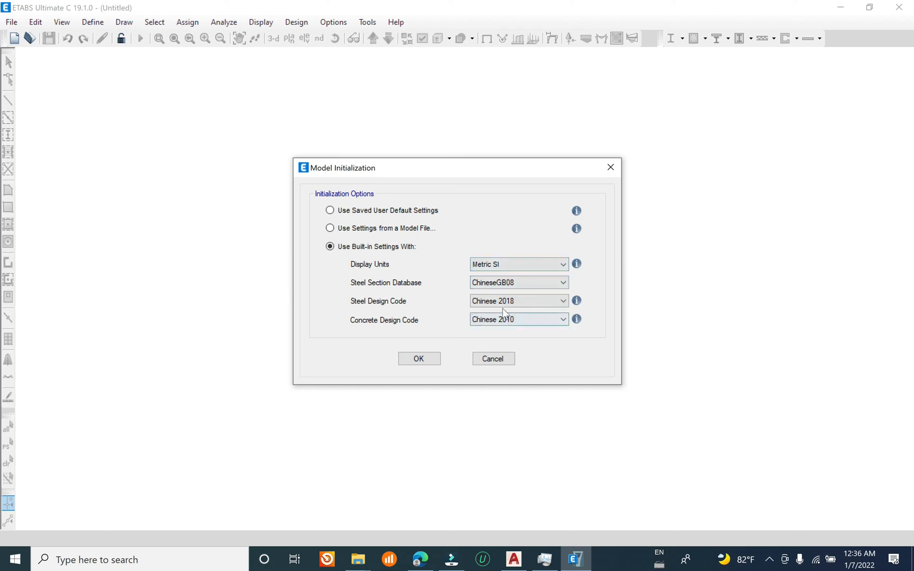
Step: Initialize the model with the Euro steel section database, Eurocode 3-2005 steel design and Eurocode 2-2004 concrete design codes
{"action": "left_click_drag", "start_coordinate": [529, 172], "coordinate": [582, 189]}
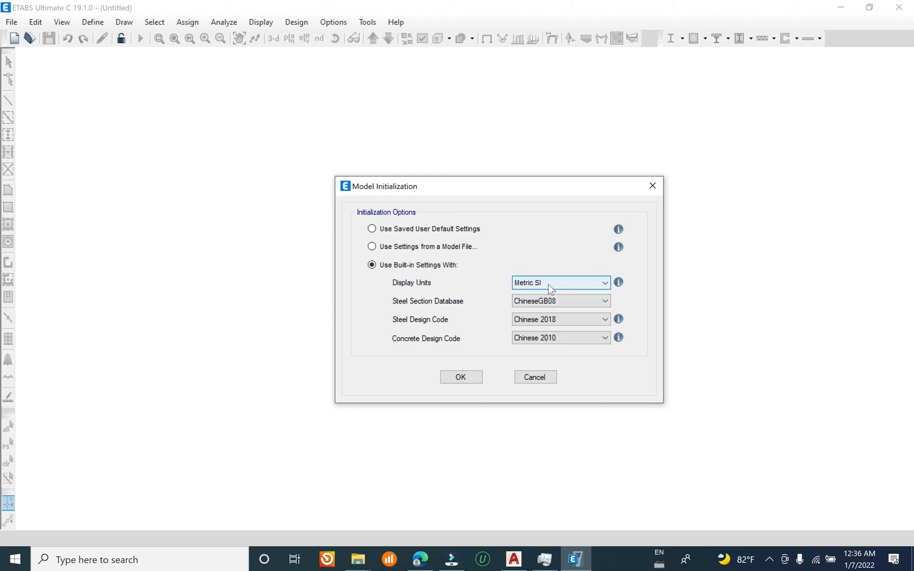
{"action": "left_click", "coordinate": [593, 300]}
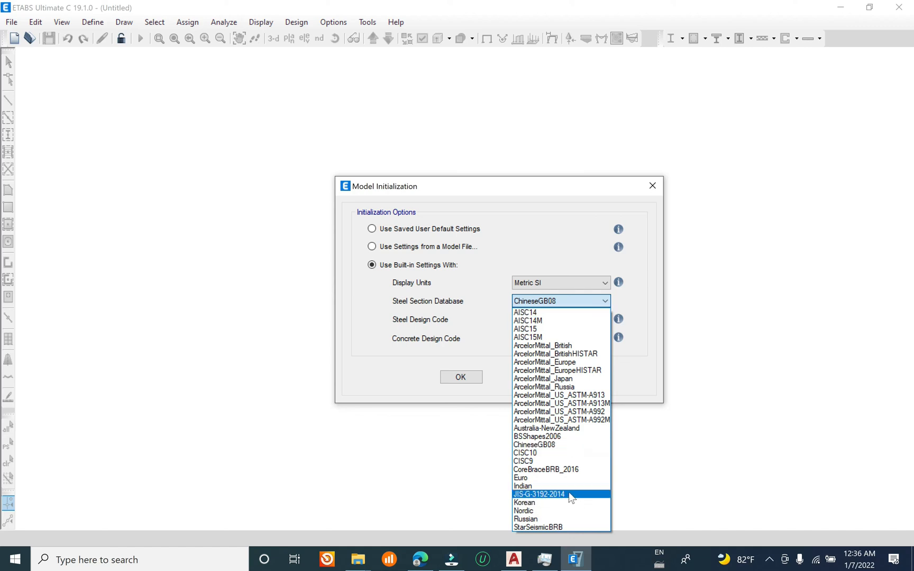
{"action": "left_click", "coordinate": [560, 478]}
{"action": "left_click", "coordinate": [582, 319]}
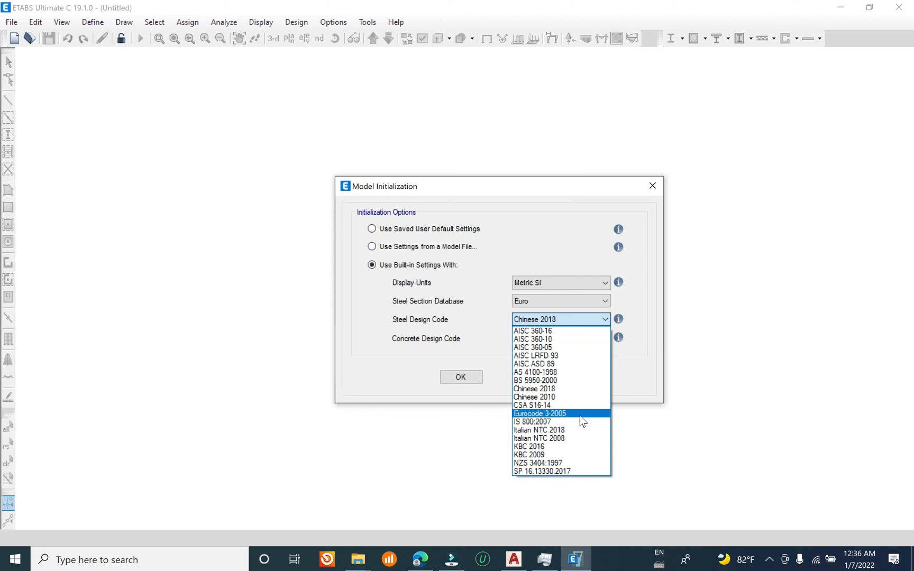
{"action": "left_click", "coordinate": [580, 414]}
{"action": "left_click", "coordinate": [582, 338]}
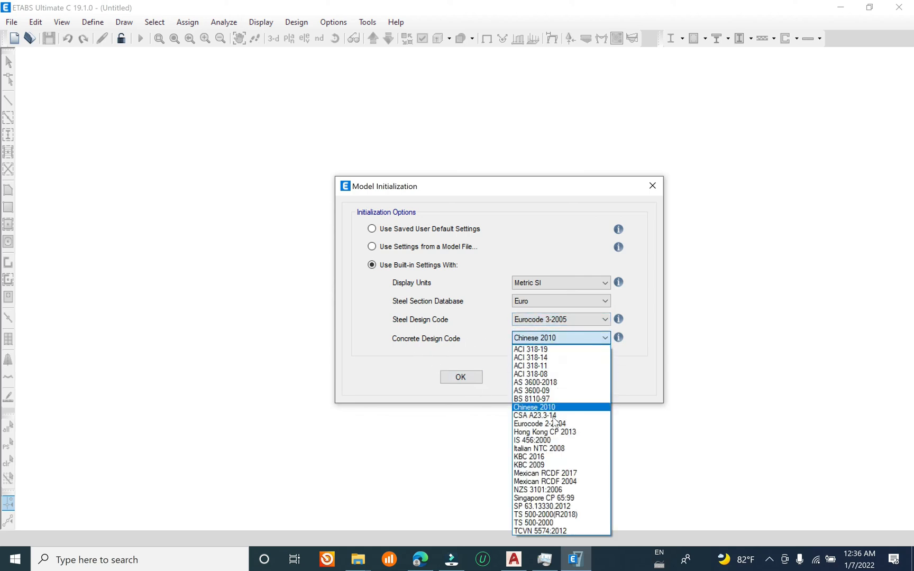
{"action": "left_click", "coordinate": [550, 424]}
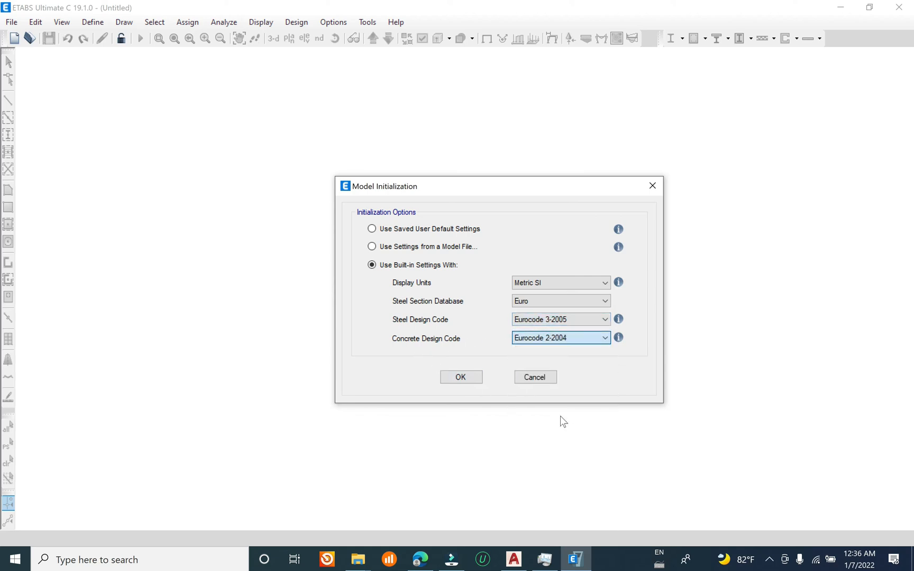
{"action": "left_click", "coordinate": [461, 376]}
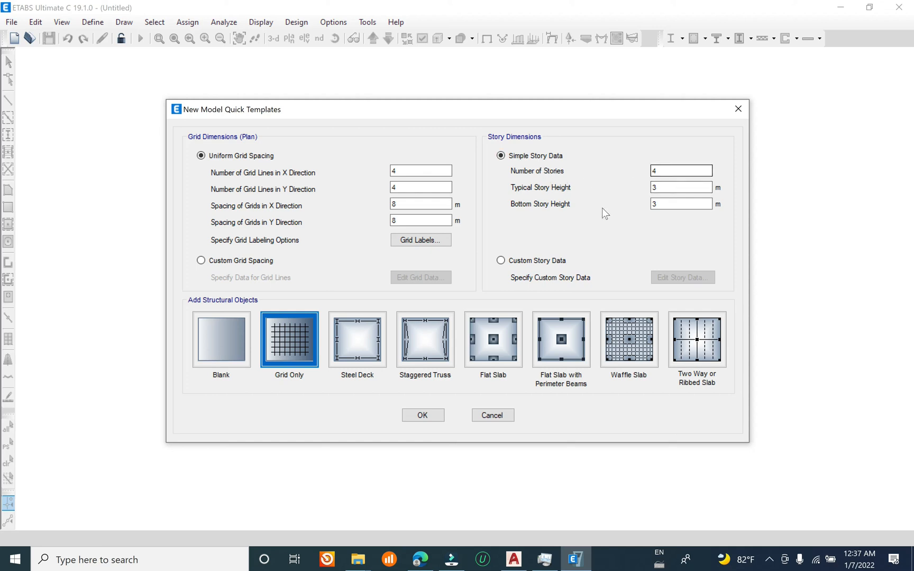
Step: Set the number of stories to 3 and open the custom story data for editing
{"action": "double_click", "coordinate": [671, 171]}
{"action": "type", "text": "3"}
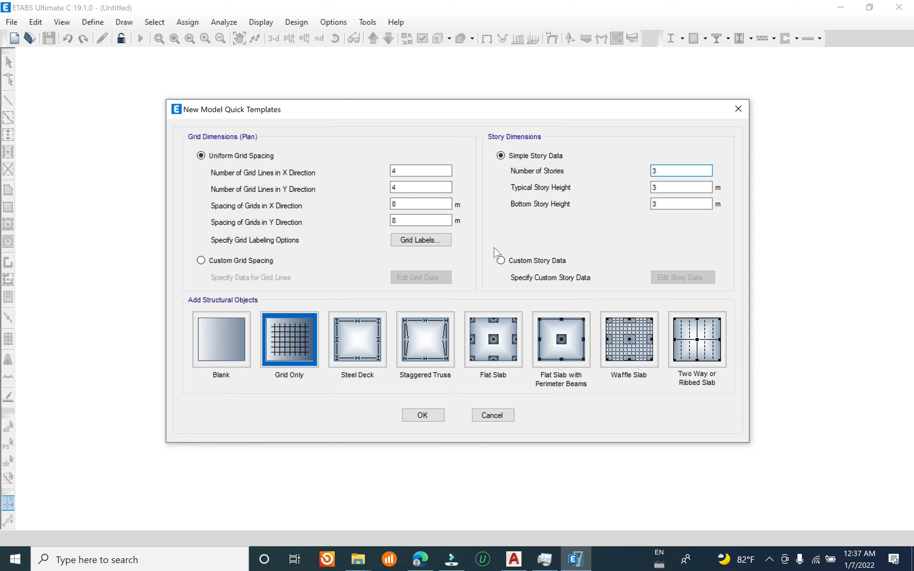
{"action": "left_click", "coordinate": [512, 261]}
{"action": "left_click", "coordinate": [659, 276]}
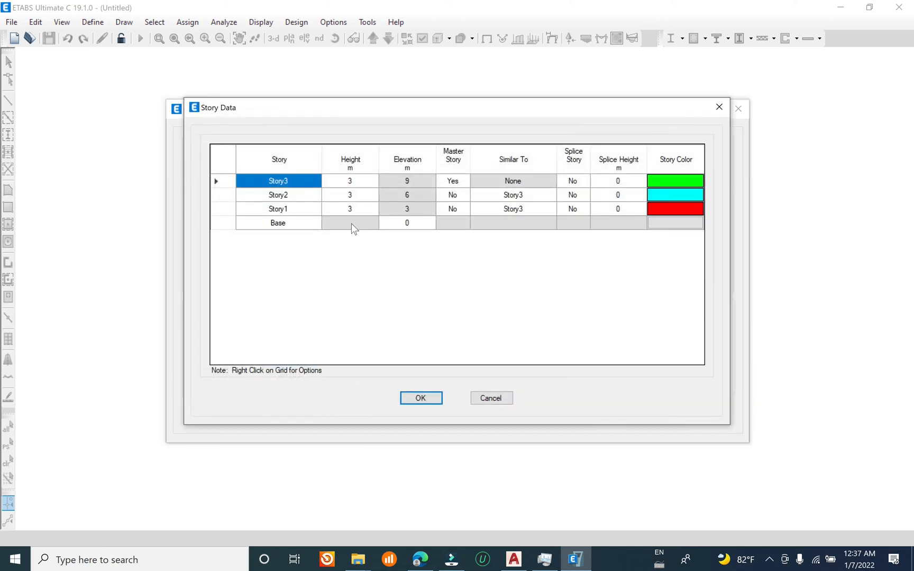
Step: Switch to AutoCAD to examine the floor plans for story information and return to the ETABS story data
{"action": "mouse_move", "coordinate": [517, 565]}
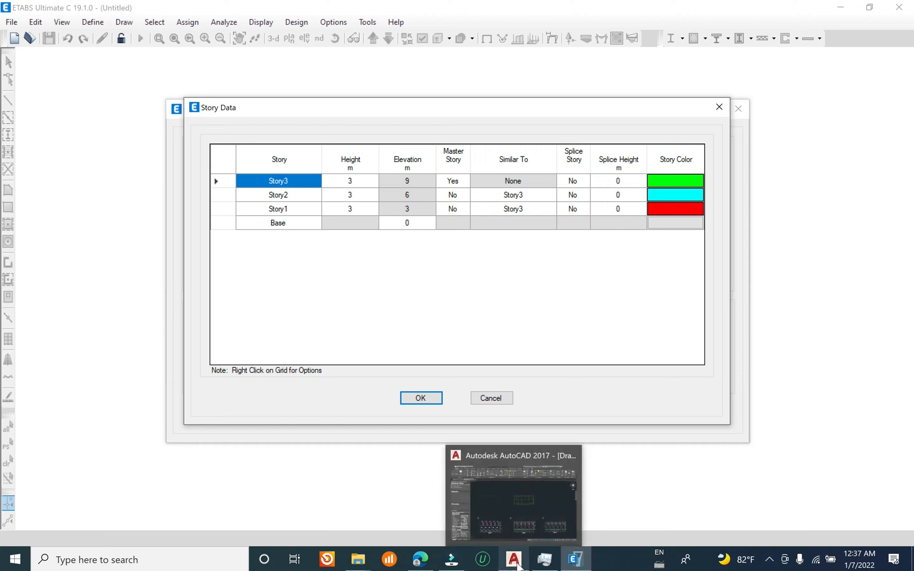
{"action": "left_click", "coordinate": [510, 530]}
{"action": "scroll", "coordinate": [499, 228], "scroll_direction": "down", "scroll_amount": 2}
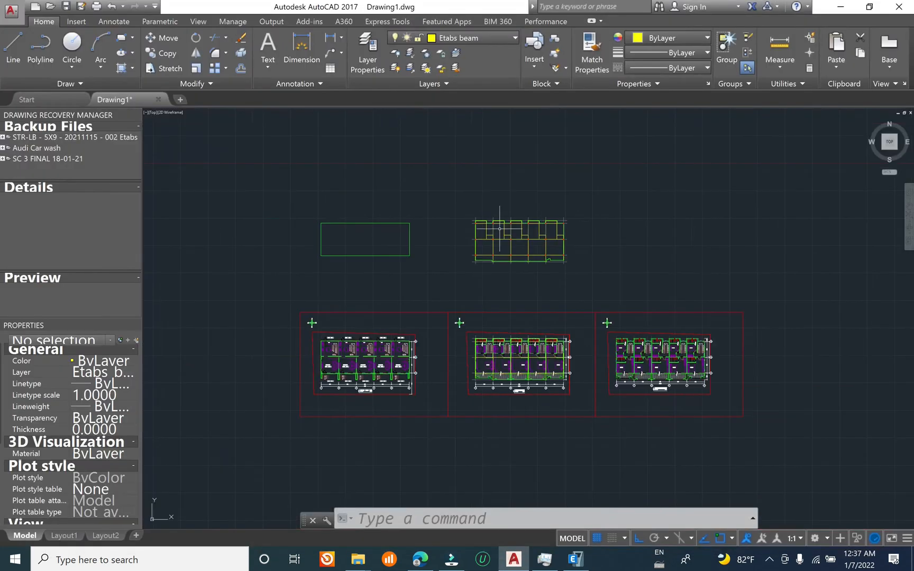
{"action": "middle_click_drag", "start_coordinate": [682, 381], "coordinate": [502, 222]}
{"action": "scroll", "coordinate": [524, 228], "scroll_direction": "down", "scroll_amount": 4}
{"action": "scroll", "coordinate": [433, 219], "scroll_direction": "up", "scroll_amount": 5}
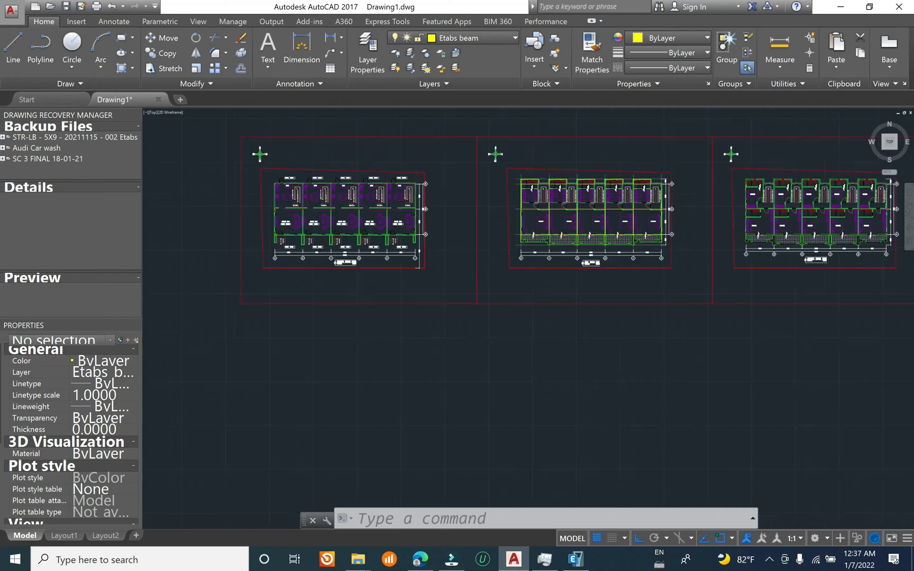
{"action": "scroll", "coordinate": [422, 276], "scroll_direction": "down", "scroll_amount": 2}
{"action": "middle_click_drag", "start_coordinate": [628, 290], "coordinate": [500, 327]}
{"action": "left_click", "coordinate": [839, 8]}
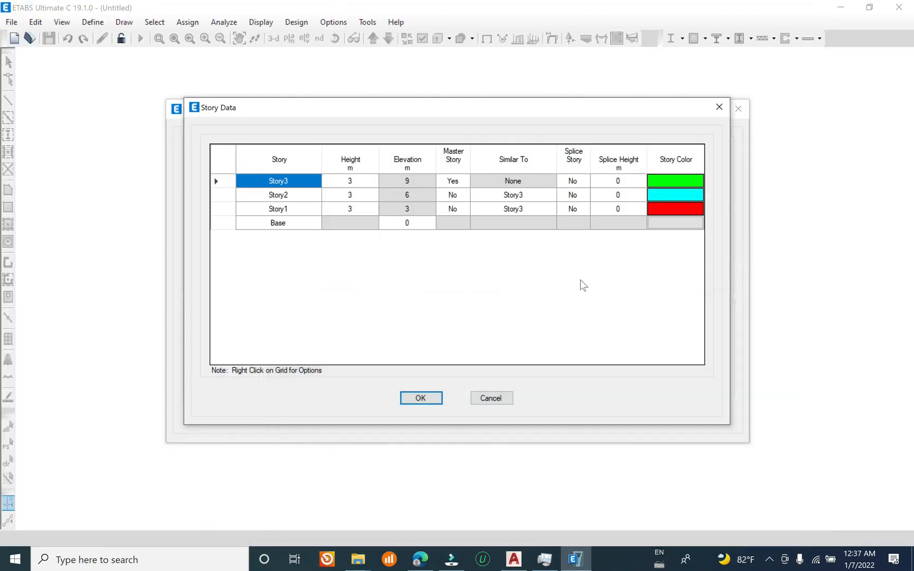
Step: Set the height of Story1 to 4 m and of Story2 to 3.2 m
{"action": "left_click", "coordinate": [354, 210]}
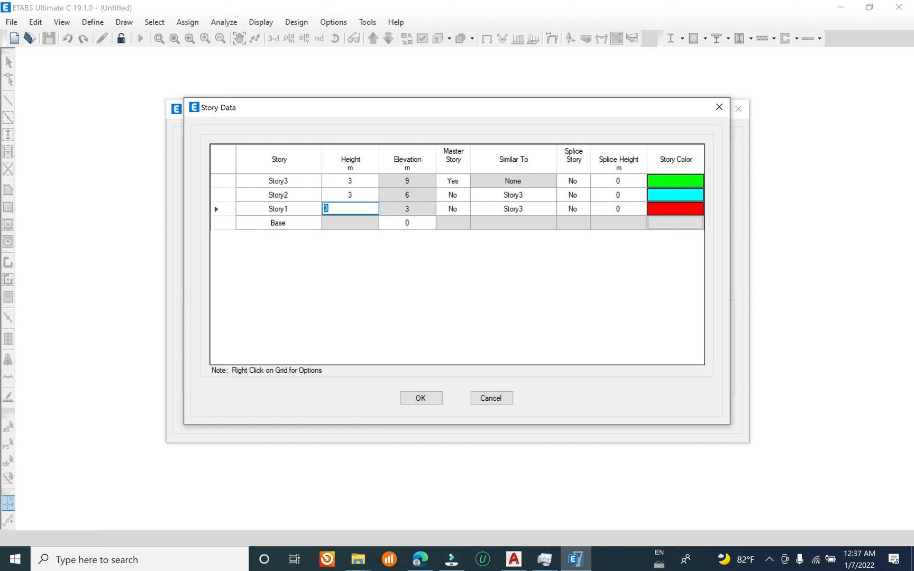
{"action": "type", "text": "4"}
{"action": "left_click", "coordinate": [358, 197]}
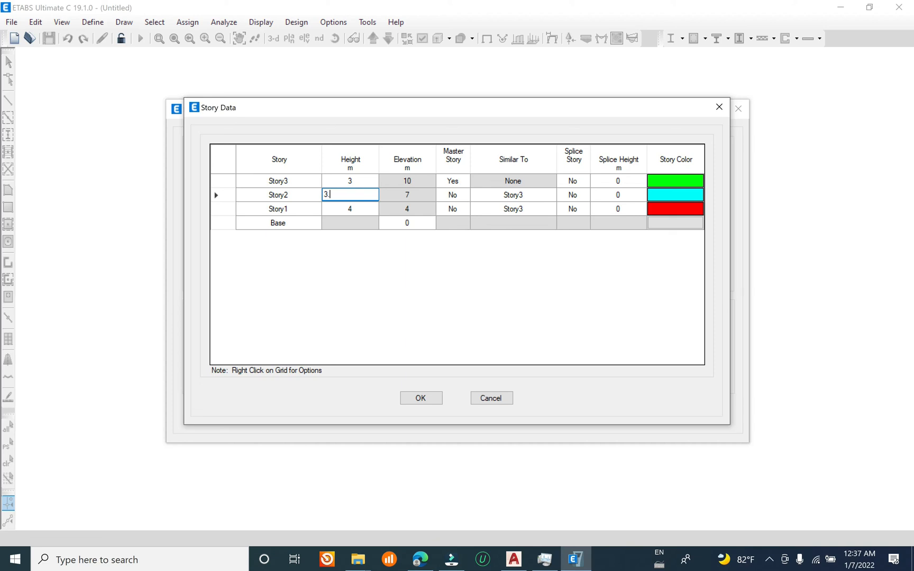
{"action": "type", "text": "3.32"}
{"action": "left_click", "coordinate": [356, 182]}
{"action": "left_click", "coordinate": [356, 194]}
{"action": "left_click", "coordinate": [354, 182]}
{"action": "left_click", "coordinate": [362, 195]}
Step: Set the height of Story3 to 3.2 m, check the story heights and accept the story data
{"action": "left_click", "coordinate": [361, 180]}
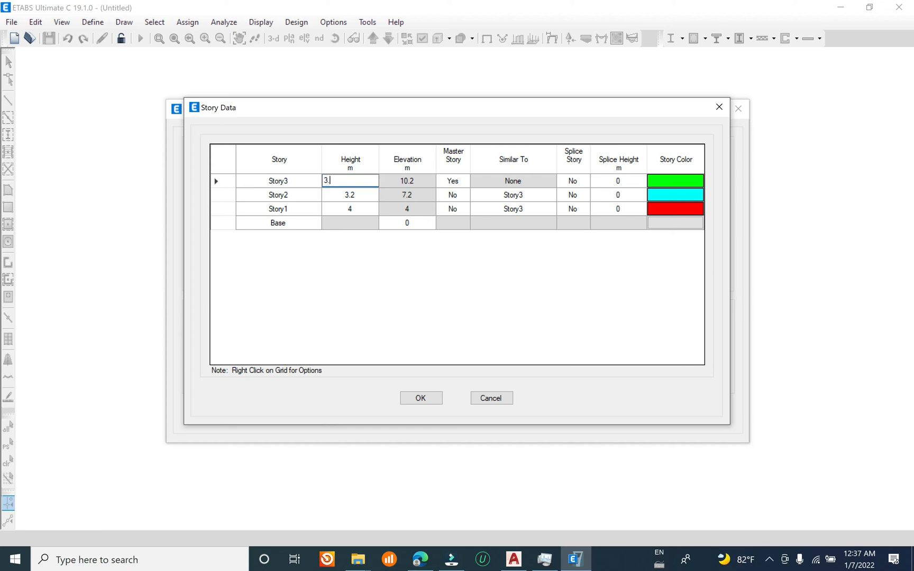
{"action": "type", "text": ".2"}
{"action": "left_click", "coordinate": [359, 197]}
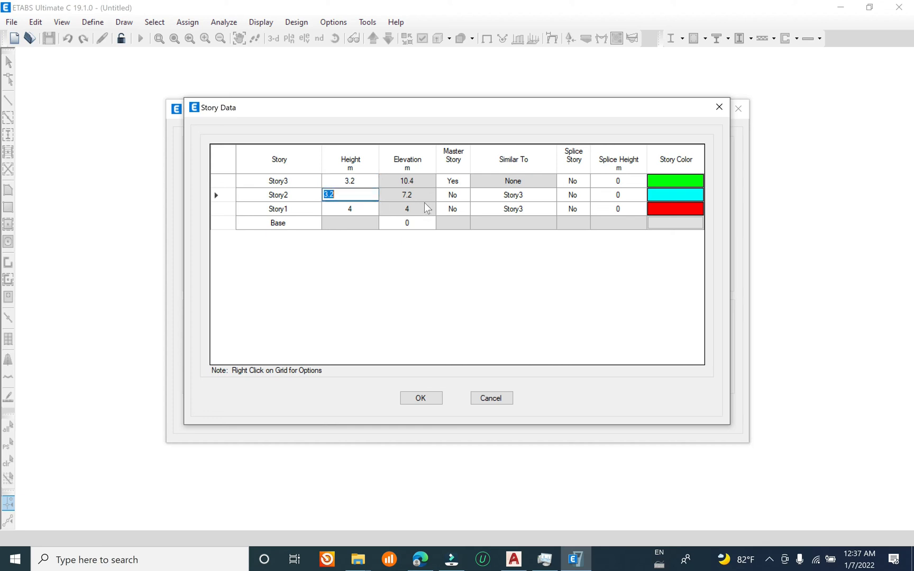
{"action": "left_click", "coordinate": [357, 210]}
{"action": "left_click", "coordinate": [361, 181]}
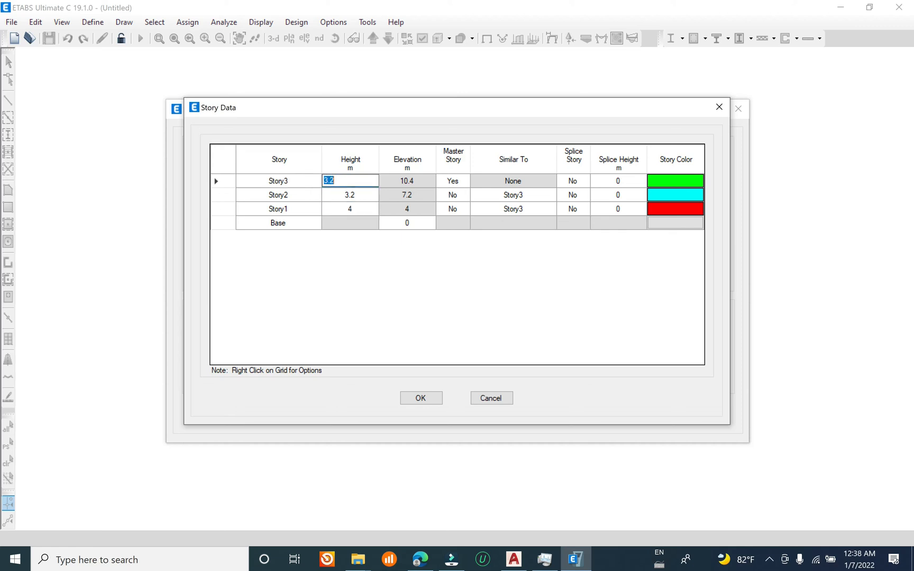
{"action": "left_click", "coordinate": [410, 398]}
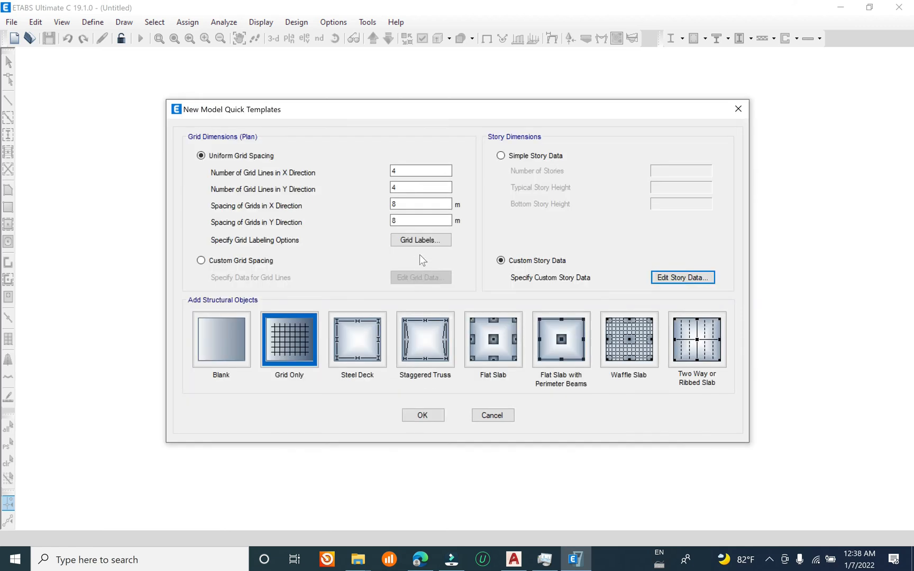
Step: Create the model from the Blank template with custom grid spacing
{"action": "left_click", "coordinate": [240, 261]}
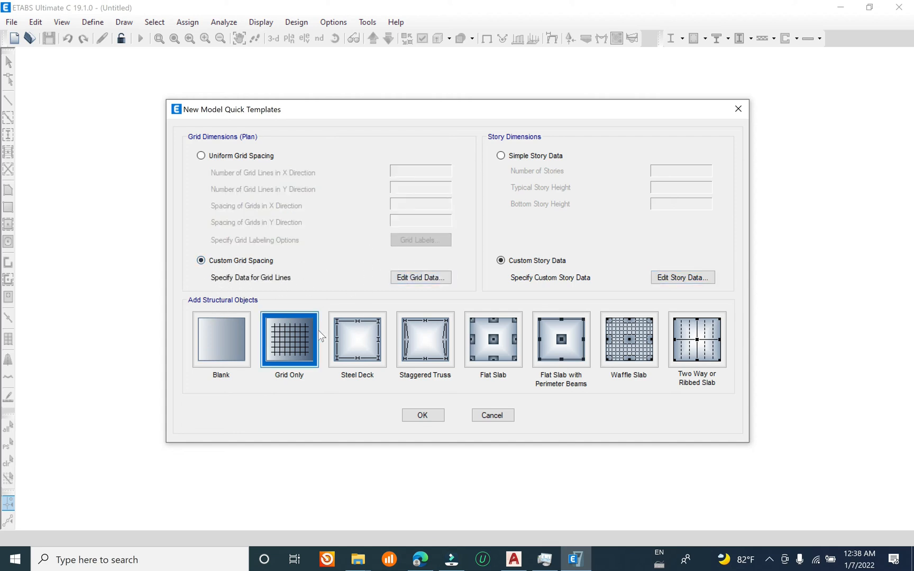
{"action": "left_click", "coordinate": [221, 341]}
{"action": "left_click", "coordinate": [421, 415]}
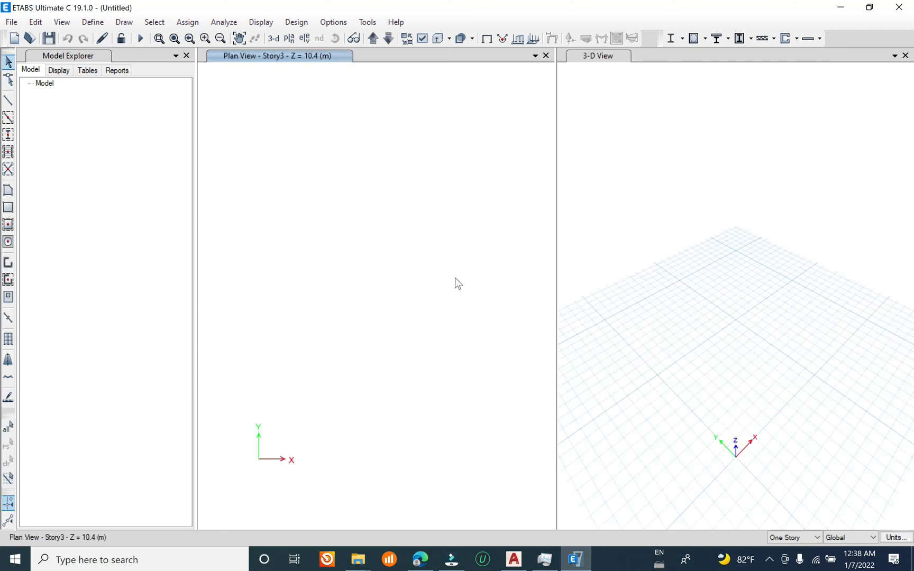
Step: Choose the architectural plan DXF in the desktop folder "Etabs model dxf" for import
{"action": "left_click", "coordinate": [12, 22]}
{"action": "mouse_move", "coordinate": [108, 130]}
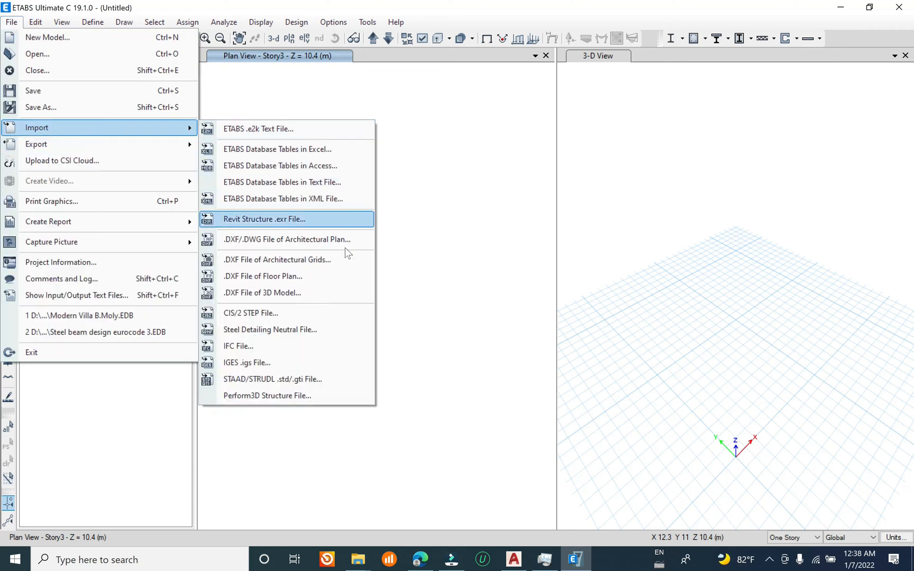
{"action": "left_click", "coordinate": [303, 247]}
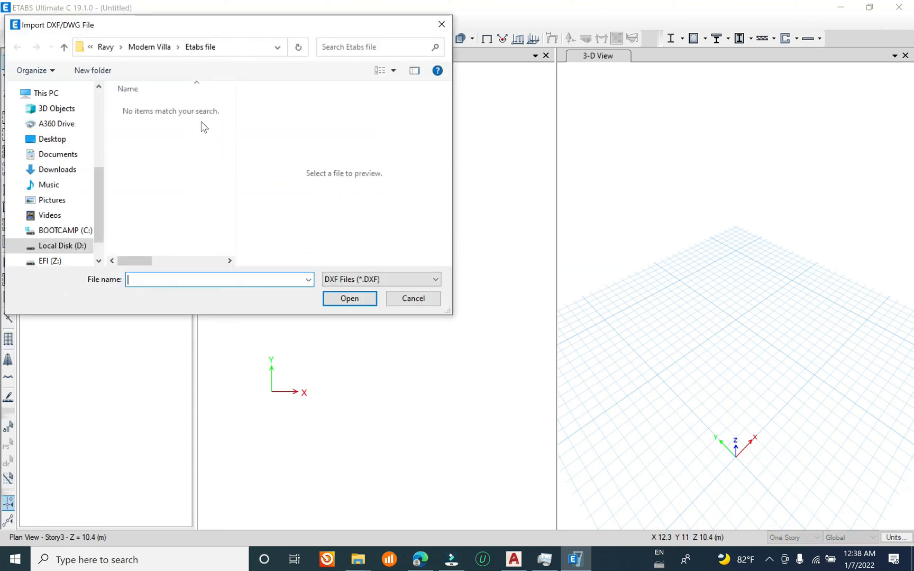
{"action": "left_click_drag", "start_coordinate": [96, 213], "coordinate": [103, 128]}
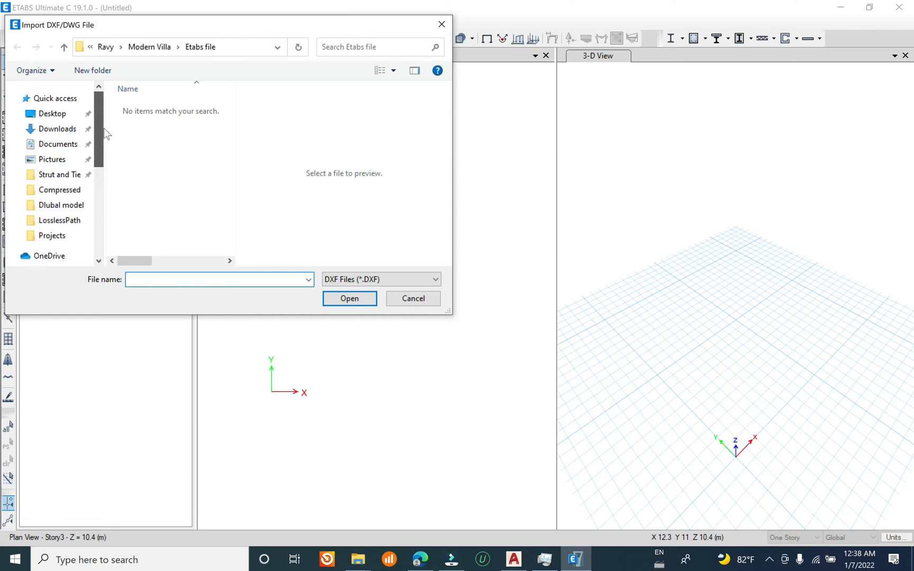
{"action": "left_click", "coordinate": [53, 114]}
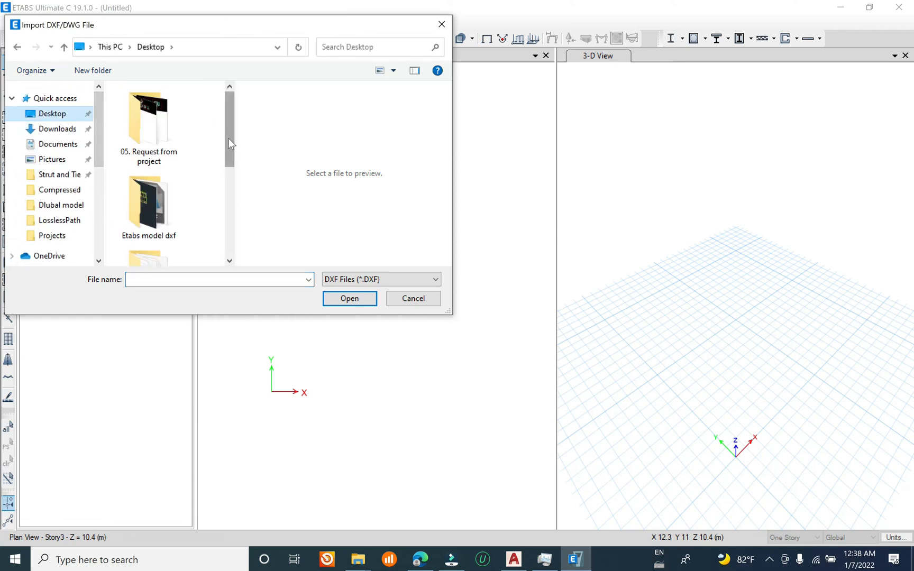
{"action": "double_click", "coordinate": [244, 26]}
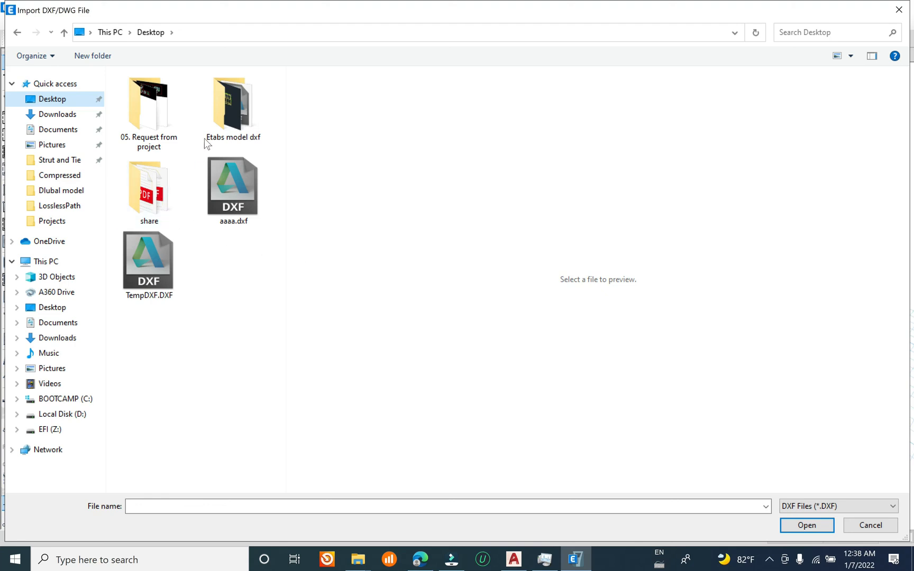
{"action": "double_click", "coordinate": [218, 118]}
{"action": "double_click", "coordinate": [245, 94]}
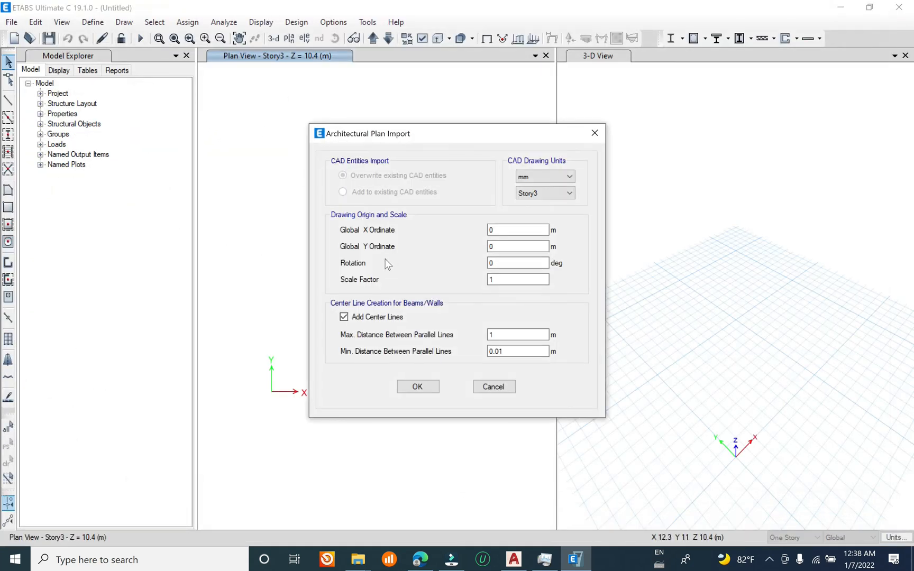
Step: Import the architectural plan onto Story3 with drawing units in mm and centre lines added
{"action": "left_click", "coordinate": [547, 176]}
{"action": "left_click", "coordinate": [547, 176]}
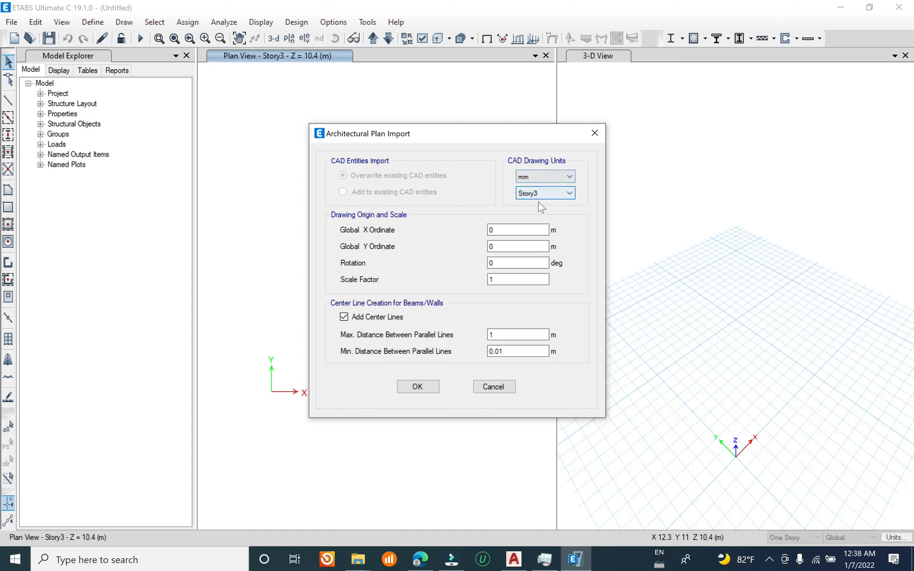
{"action": "left_click", "coordinate": [569, 195]}
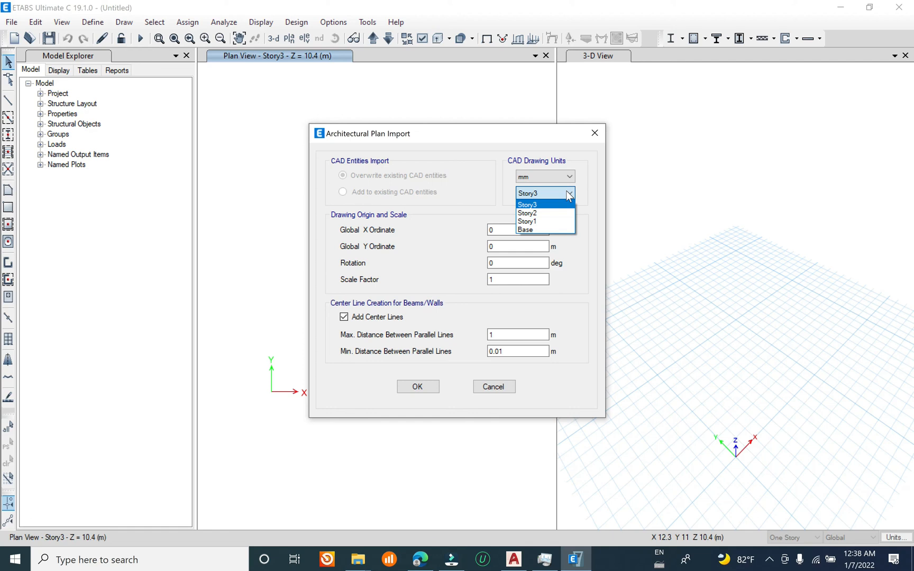
{"action": "left_click", "coordinate": [536, 206]}
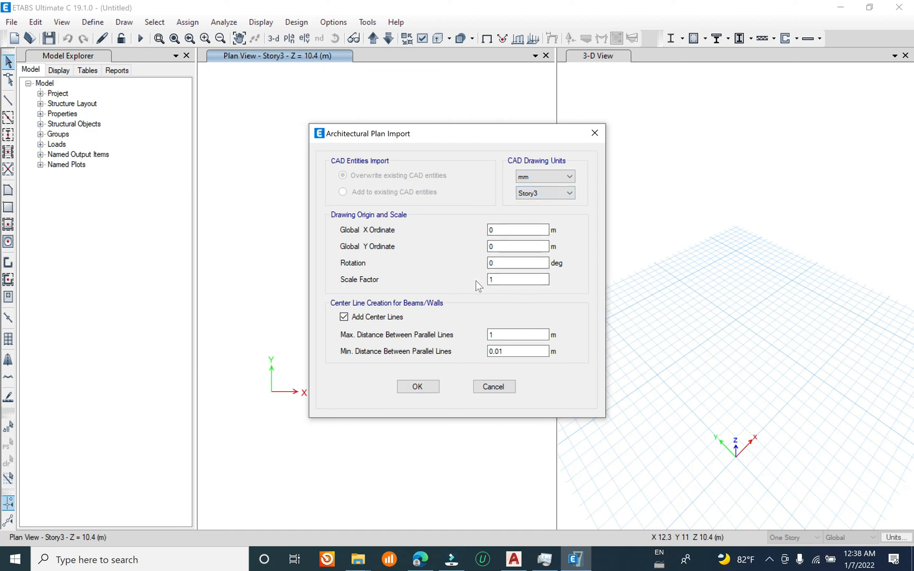
{"action": "left_click", "coordinate": [418, 386]}
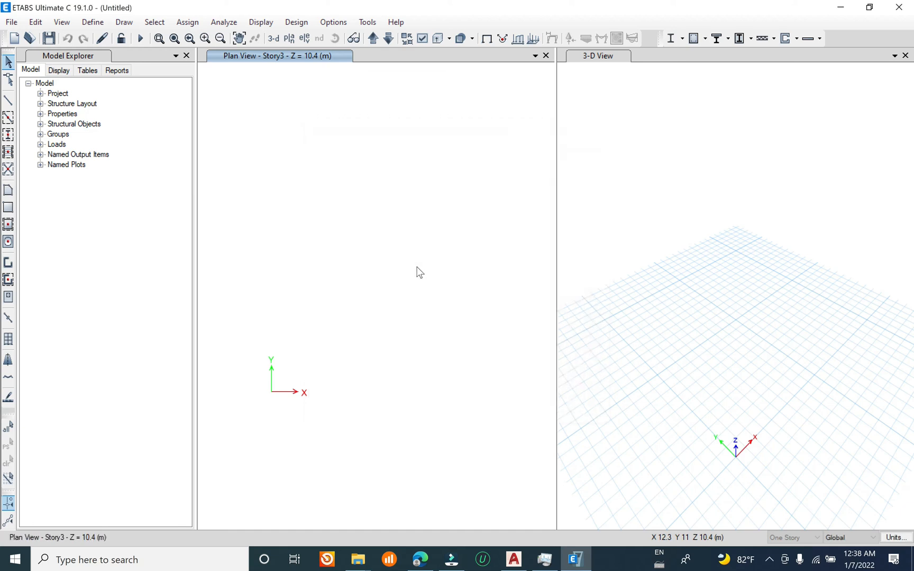
Step: Examine the imported architectural plan and its origin in the plan and 3-D views
{"action": "mouse_move", "coordinate": [407, 367]}
{"action": "middle_mouse_down"}
{"action": "mouse_move", "coordinate": [422, 275]}
{"action": "mouse_move", "coordinate": [415, 264]}
{"action": "middle_mouse_up"}
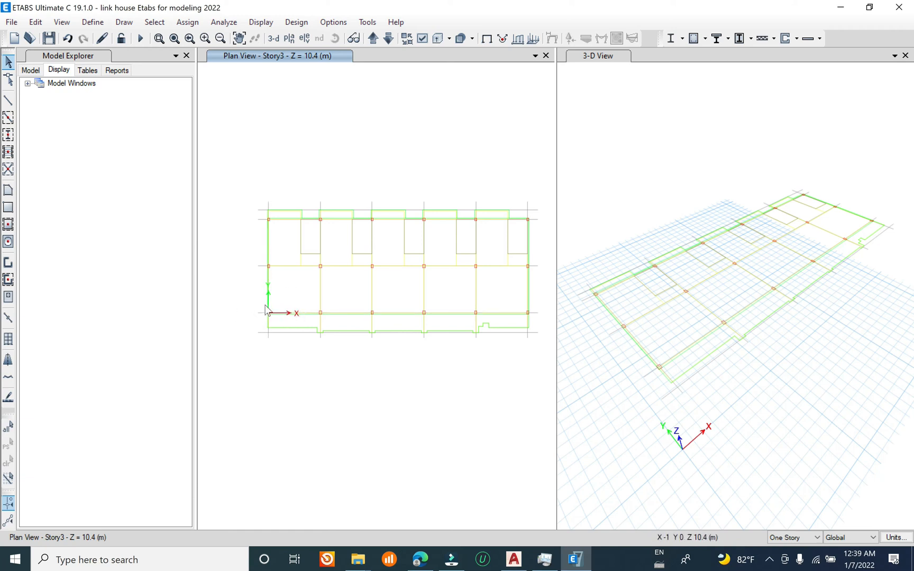
{"action": "scroll", "coordinate": [267, 311], "scroll_direction": "up", "scroll_amount": 4}
{"action": "scroll", "coordinate": [278, 320], "scroll_direction": "down", "scroll_amount": 6}
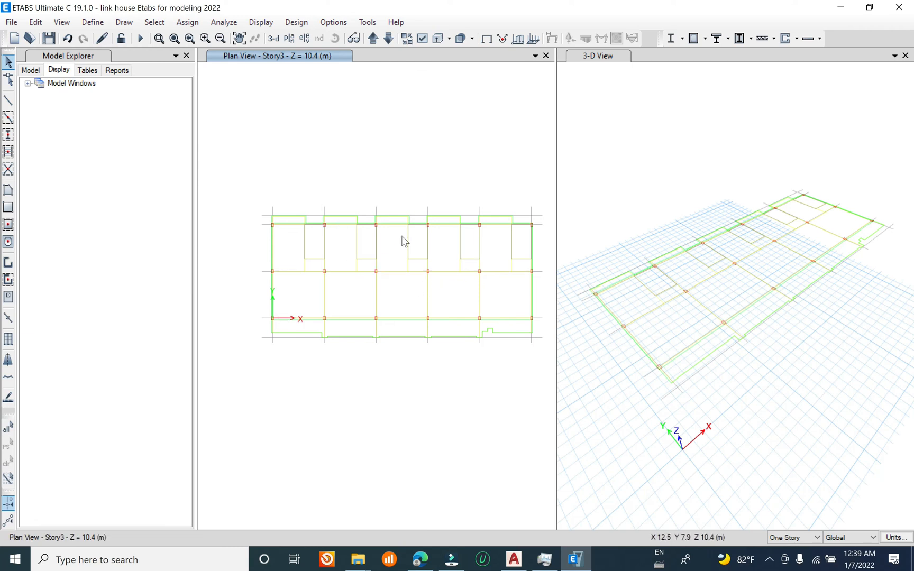
{"action": "left_click", "coordinate": [836, 361]}
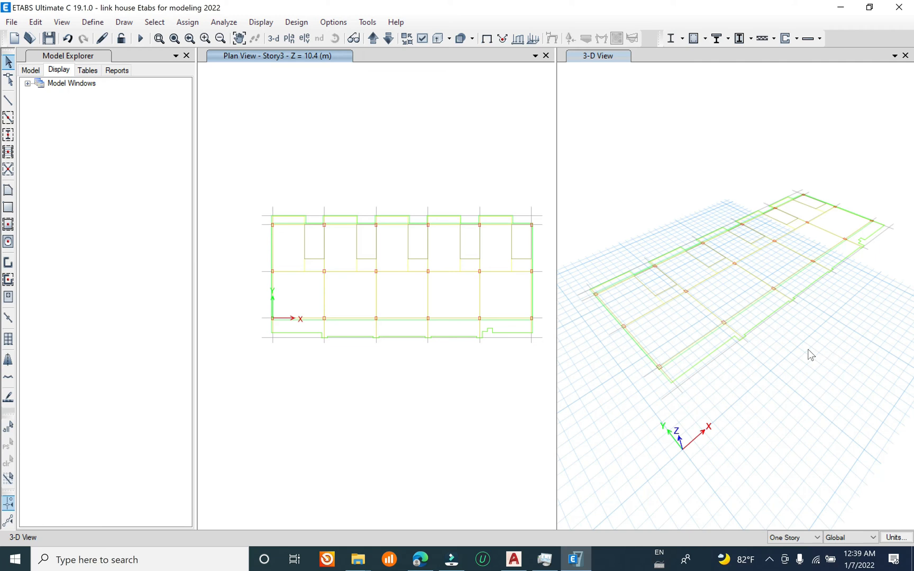
{"action": "middle_click_drag", "start_coordinate": [807, 349], "coordinate": [820, 320]}
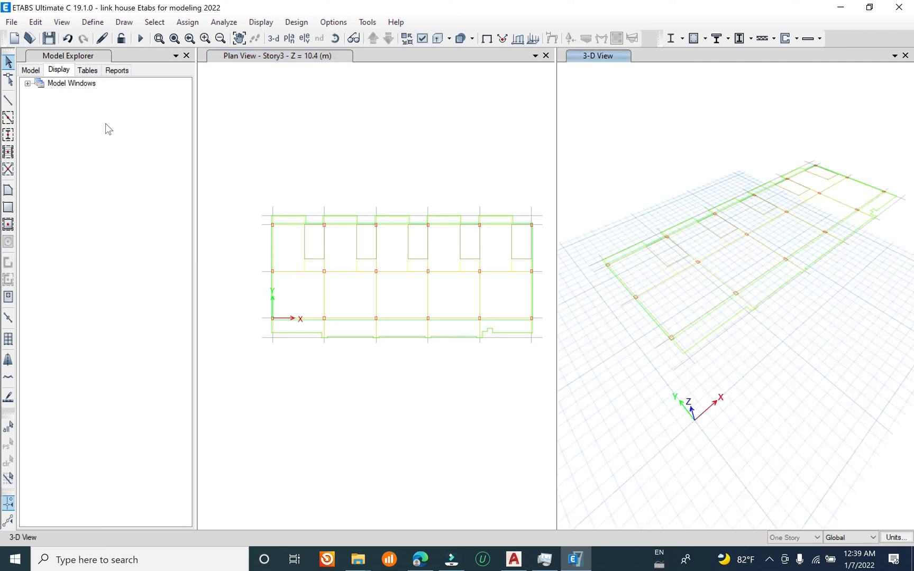
Step: List the architectural layers of the Story3 plan view under the model windows
{"action": "double_click", "coordinate": [42, 83]}
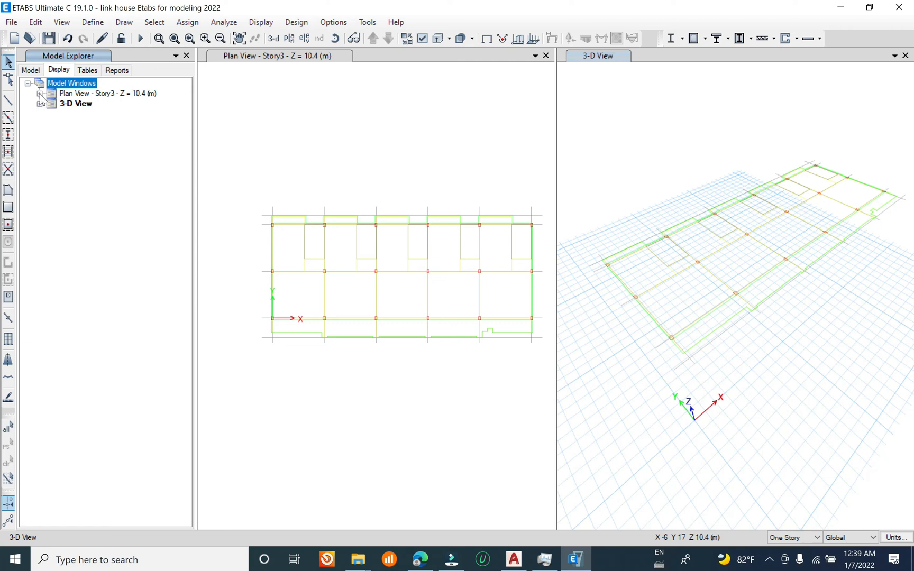
{"action": "left_click", "coordinate": [39, 95]}
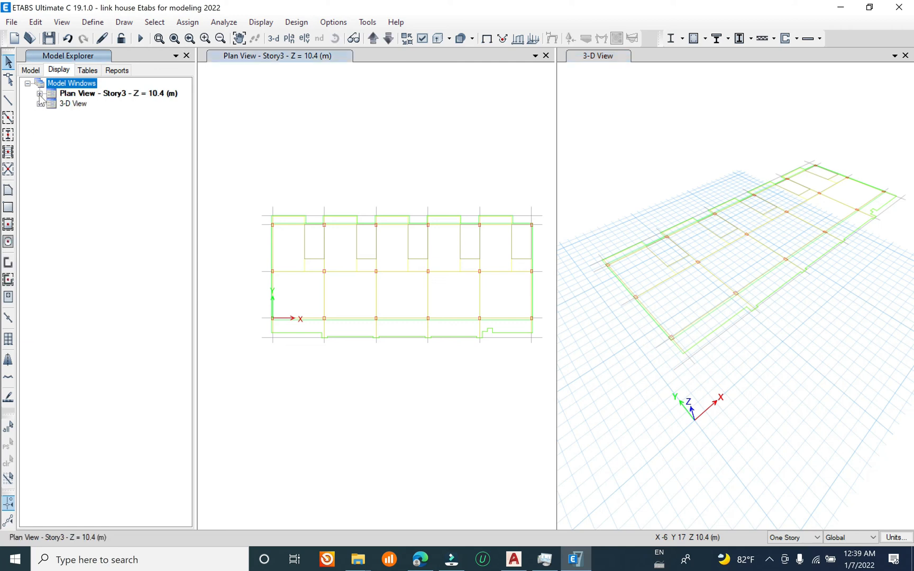
{"action": "left_click", "coordinate": [39, 94]}
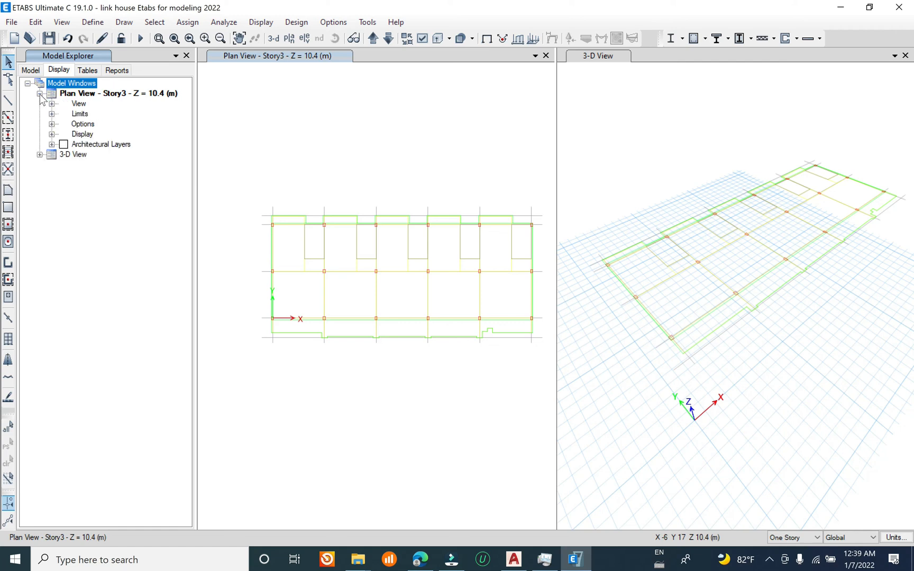
{"action": "left_click", "coordinate": [52, 145]}
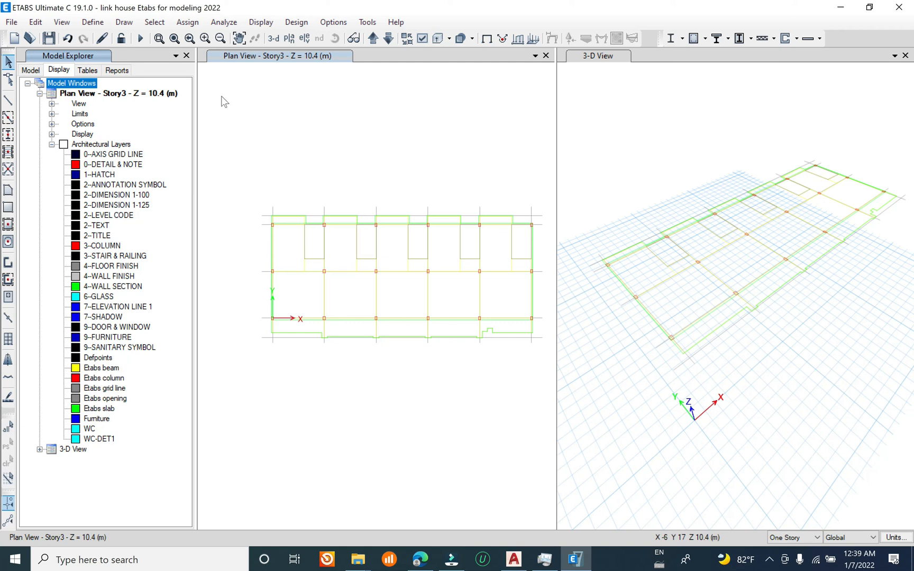
Step: Restrict the architectural plan's visible layers to Etabs beam, Etabs column, Etabs grid line, Etabs opening and Etabs slab
{"action": "left_click", "coordinate": [313, 35]}
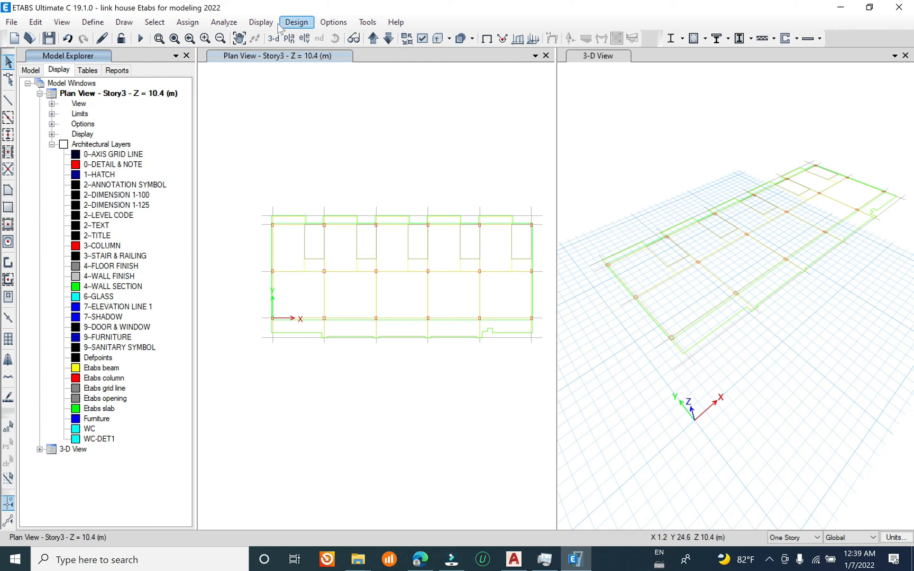
{"action": "left_click", "coordinate": [333, 22]}
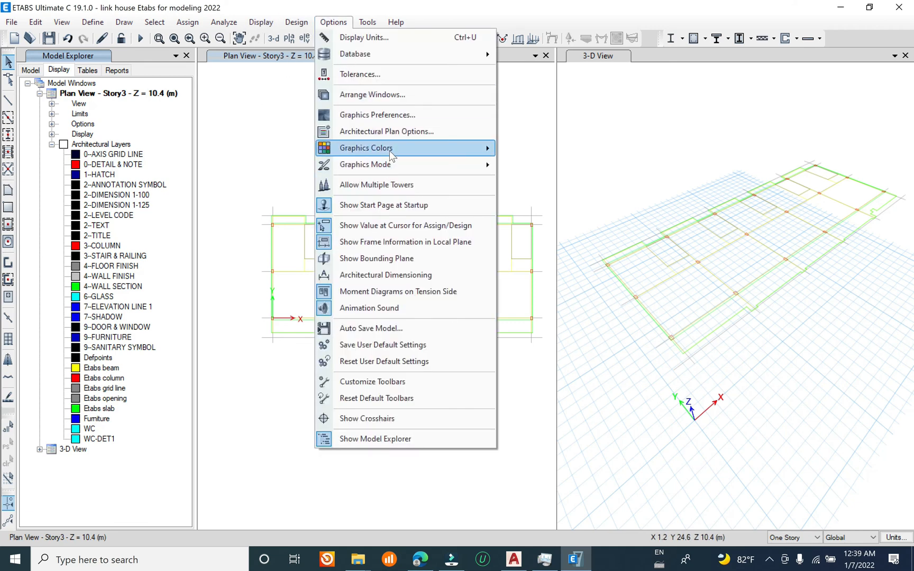
{"action": "left_click", "coordinate": [390, 132]}
{"action": "left_click", "coordinate": [602, 227]}
{"action": "left_click_drag", "start_coordinate": [545, 229], "coordinate": [545, 308]}
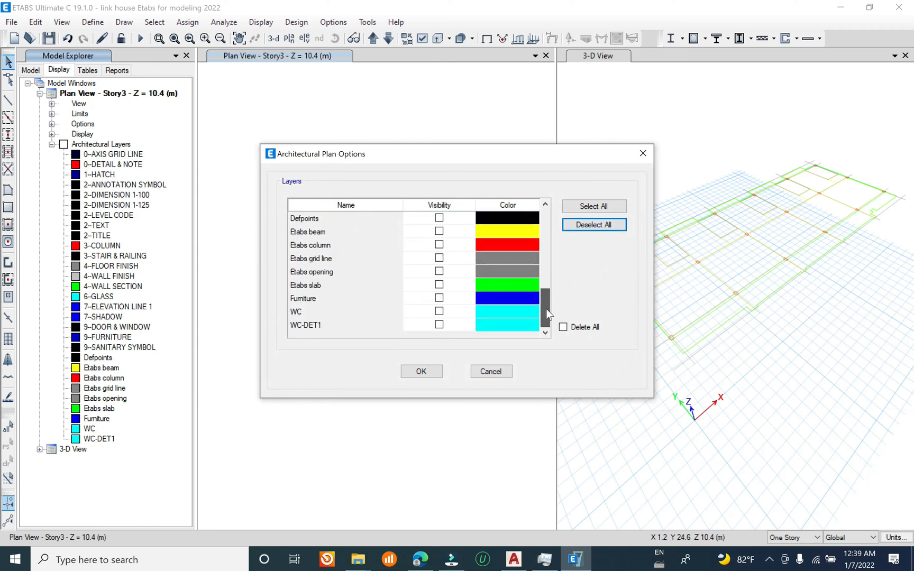
{"action": "left_click", "coordinate": [438, 231]}
{"action": "left_click", "coordinate": [439, 231]}
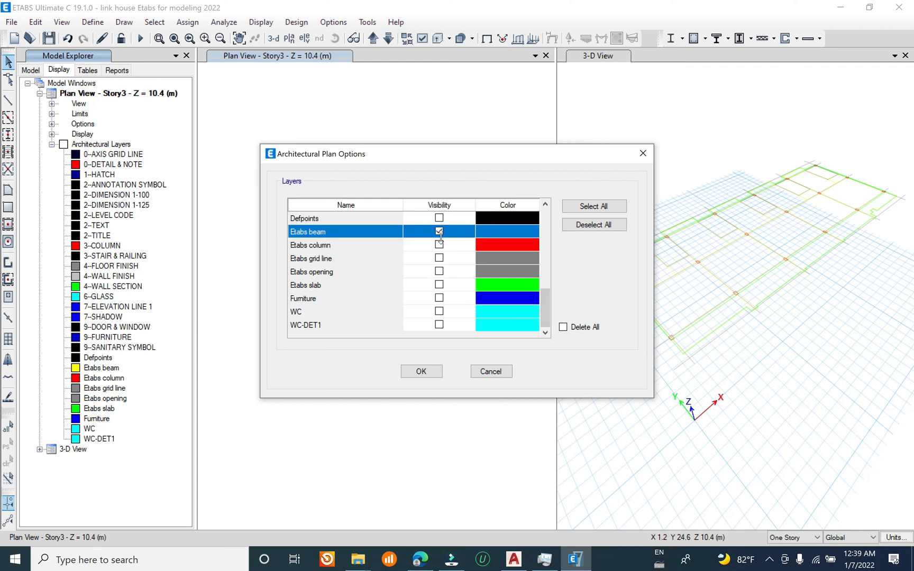
{"action": "left_click", "coordinate": [439, 245]}
{"action": "left_click", "coordinate": [439, 258]}
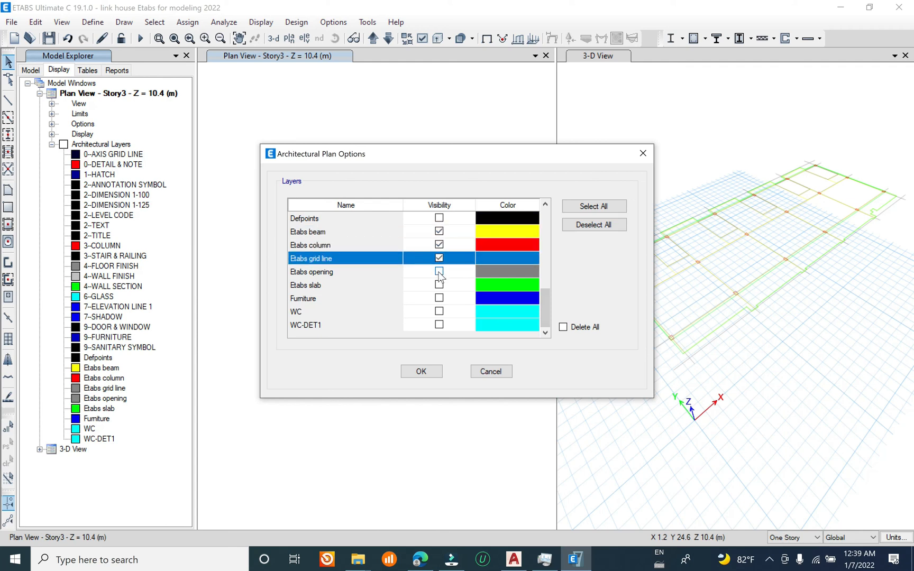
{"action": "left_click", "coordinate": [439, 270]}
{"action": "left_click", "coordinate": [439, 284]}
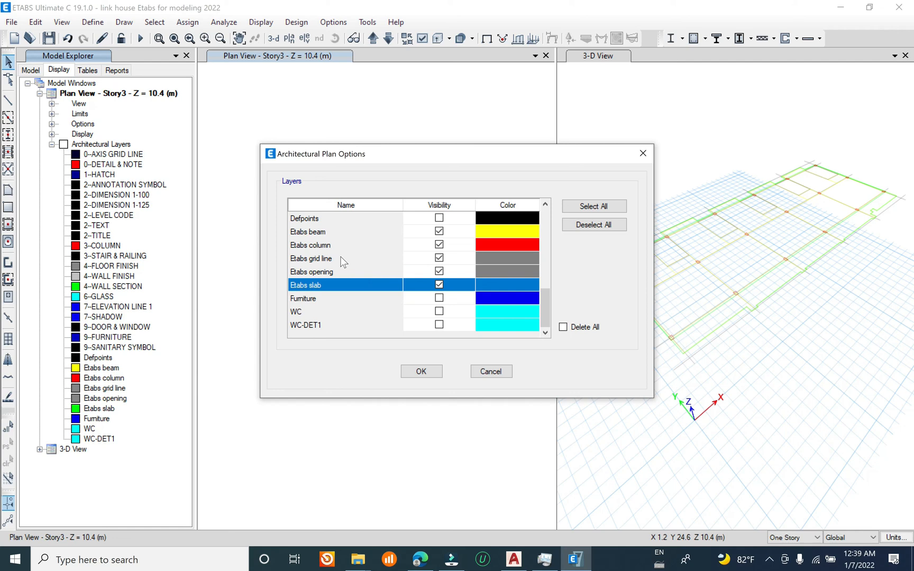
{"action": "left_click", "coordinate": [423, 370]}
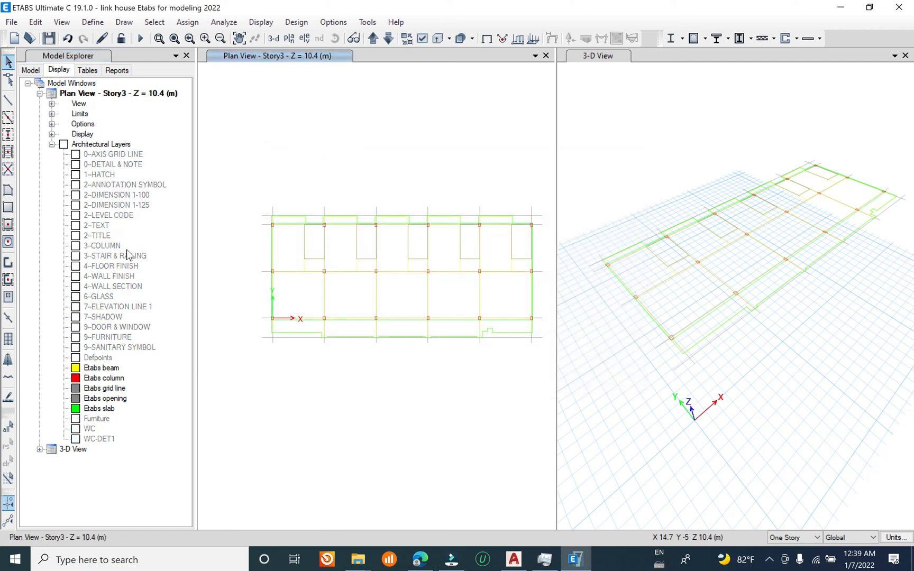
Step: Generate the model grid from the Etabs grid line architectural layer
{"action": "right_click", "coordinate": [107, 392]}
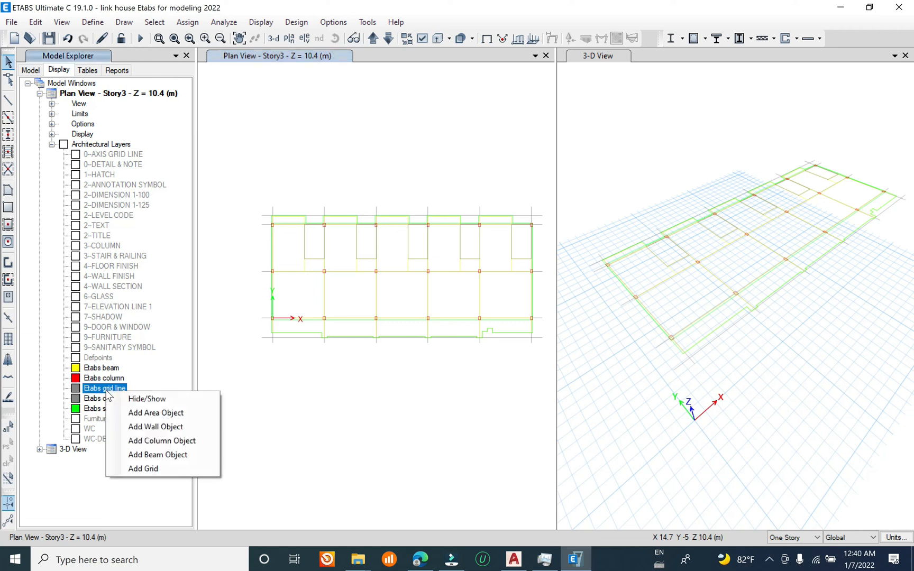
{"action": "left_click", "coordinate": [152, 469]}
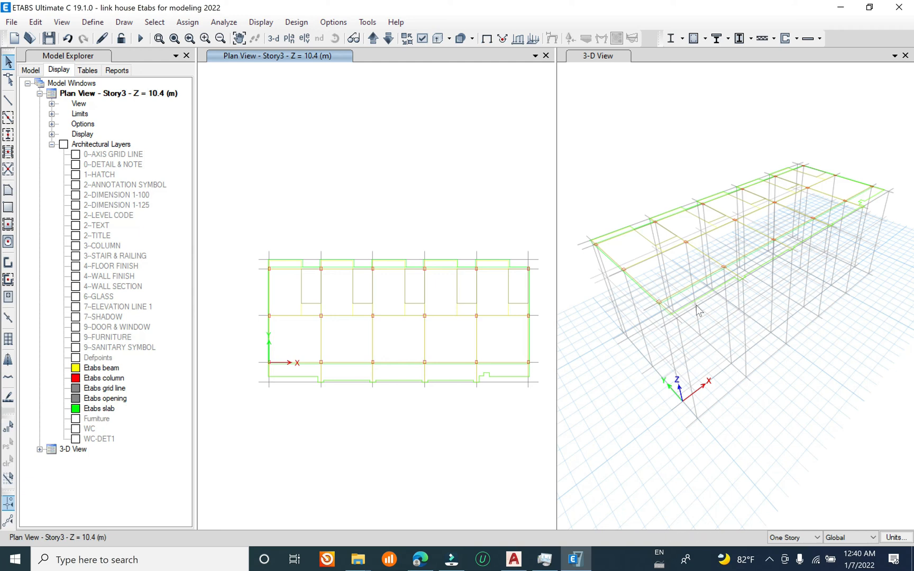
Step: Generate Story3 floor area objects from the Etabs slab layer using the Slab1 property
{"action": "left_click", "coordinate": [106, 410]}
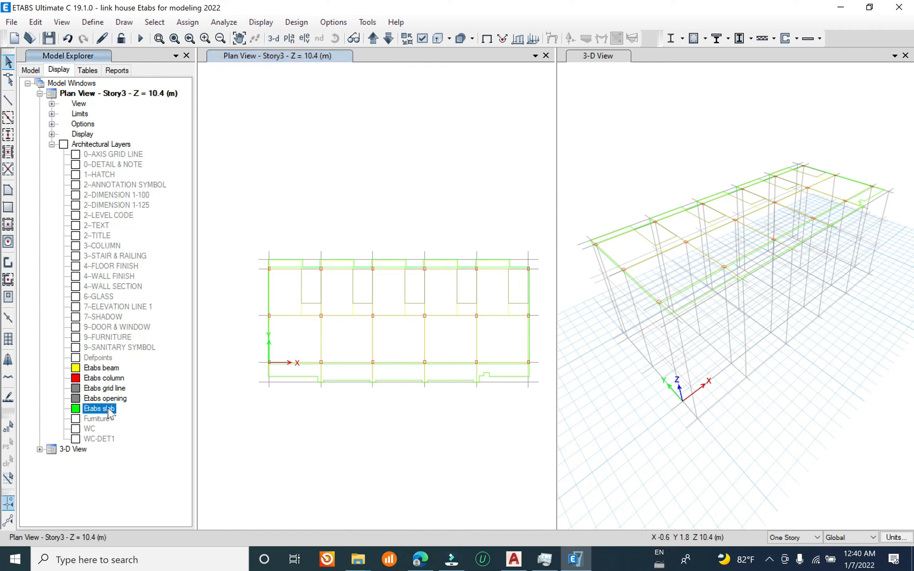
{"action": "left_click", "coordinate": [8, 208]}
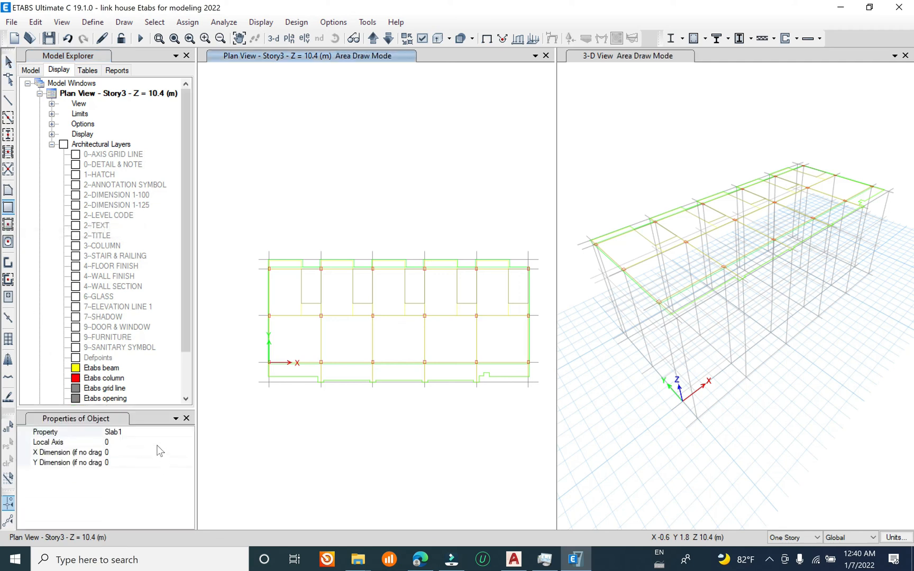
{"action": "left_click", "coordinate": [185, 432]}
{"action": "left_click", "coordinate": [189, 432]}
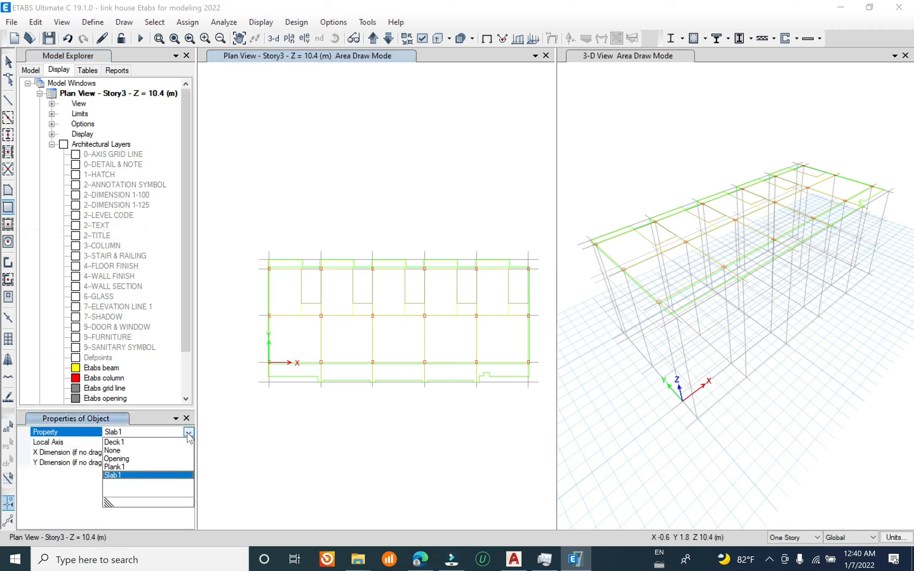
{"action": "left_click", "coordinate": [188, 433]}
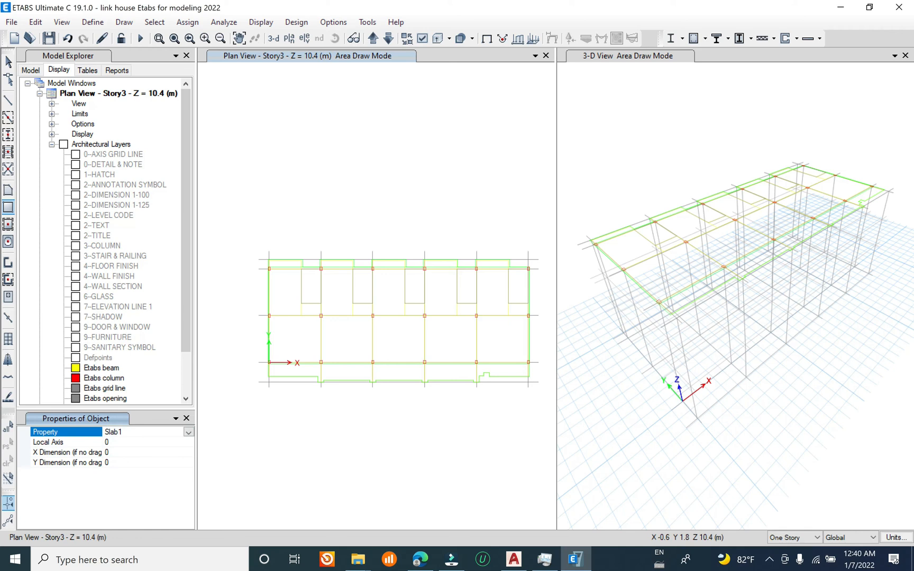
{"action": "left_click_drag", "start_coordinate": [182, 343], "coordinate": [182, 390]}
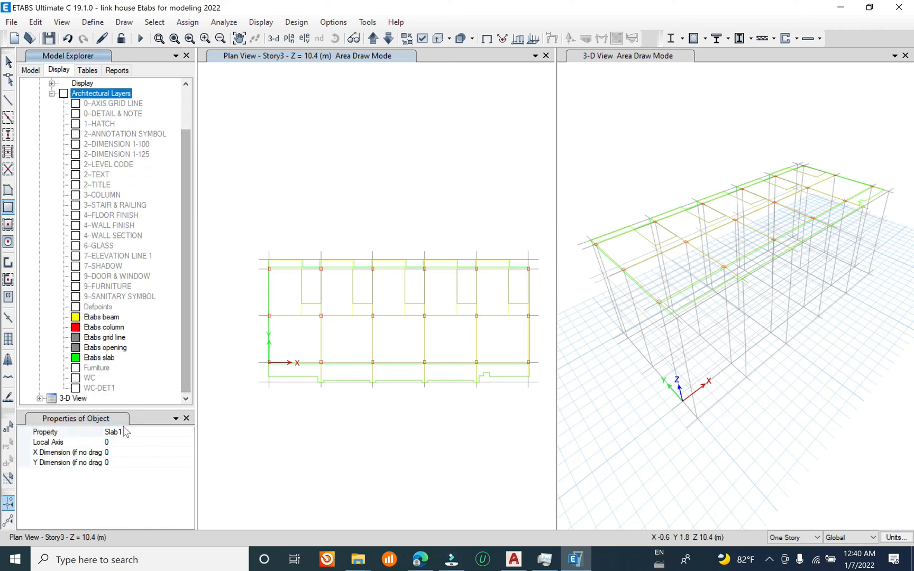
{"action": "right_click", "coordinate": [109, 361]}
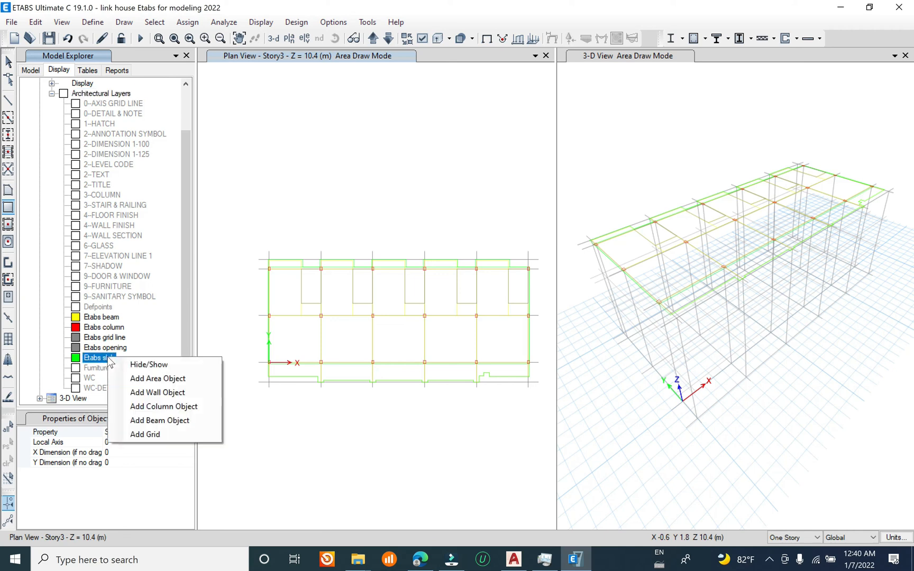
{"action": "left_click", "coordinate": [171, 384]}
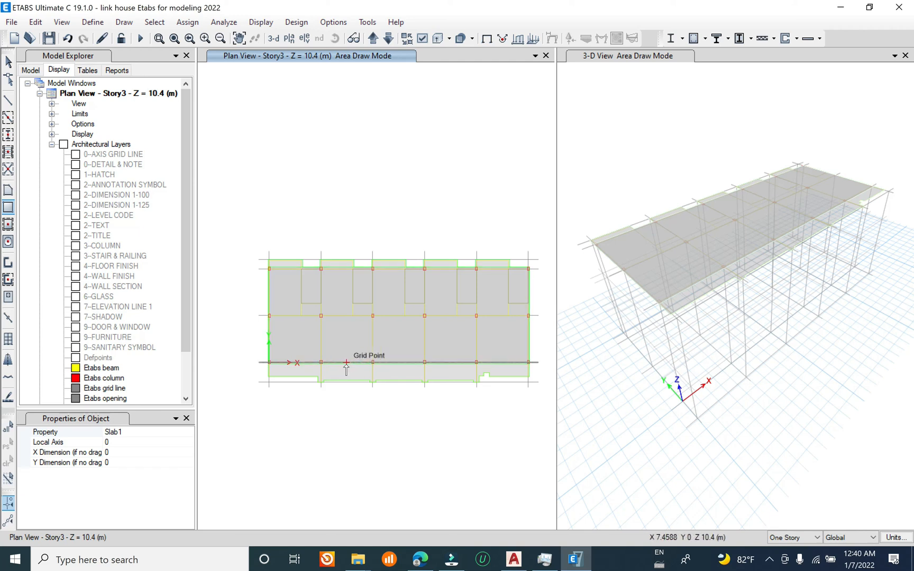
Step: Generate column objects from the Etabs column layer across all stories, with the frame drawing property set to ConcCol
{"action": "left_click_drag", "start_coordinate": [182, 318], "coordinate": [179, 350]}
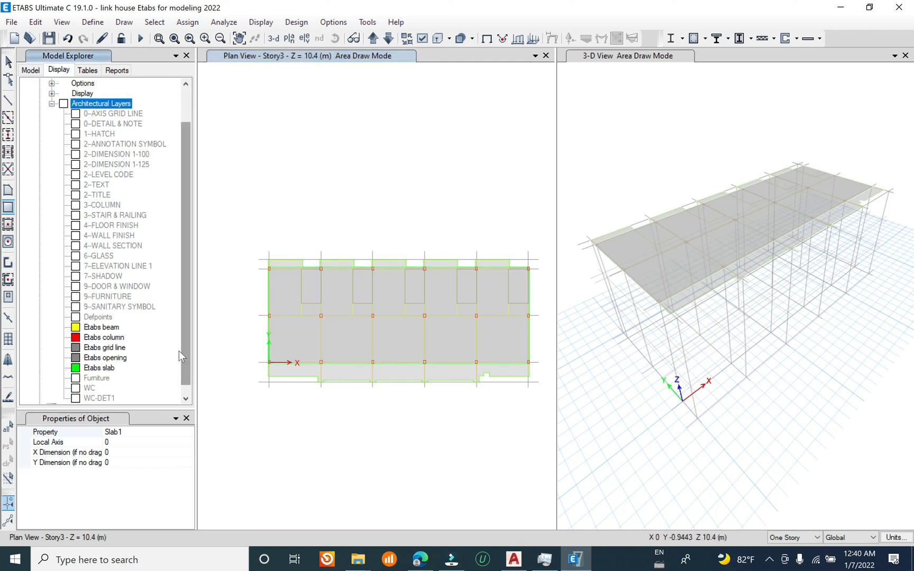
{"action": "left_click", "coordinate": [8, 100]}
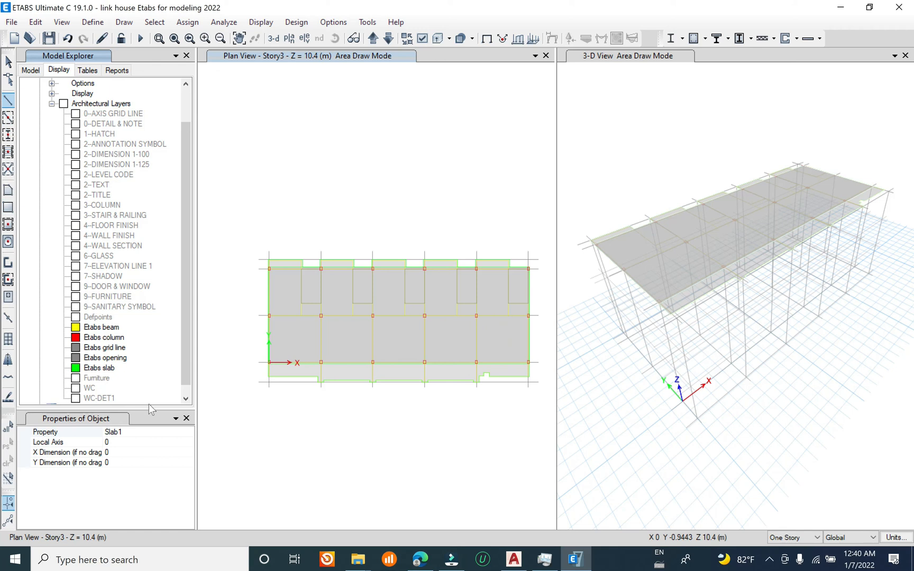
{"action": "left_click", "coordinate": [173, 433]}
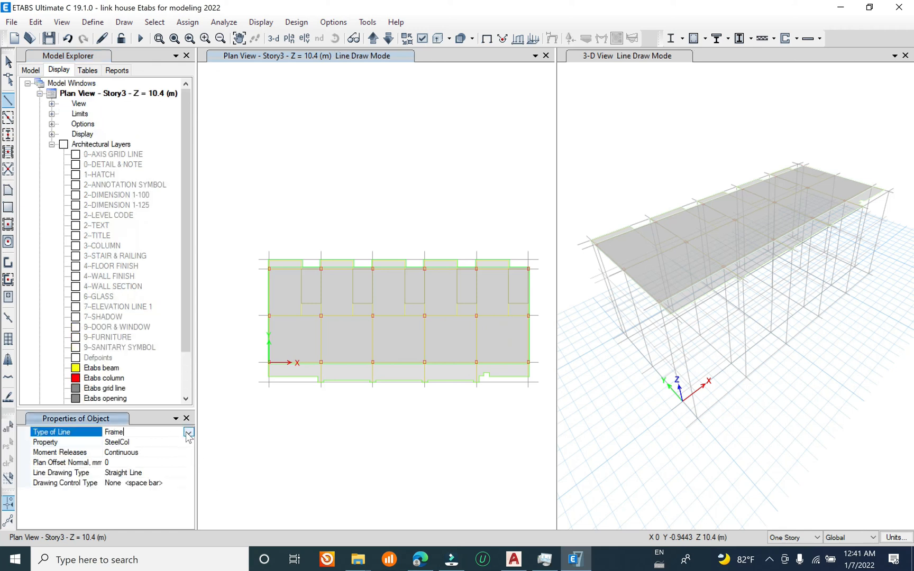
{"action": "left_click", "coordinate": [180, 442]}
{"action": "left_click", "coordinate": [186, 442]}
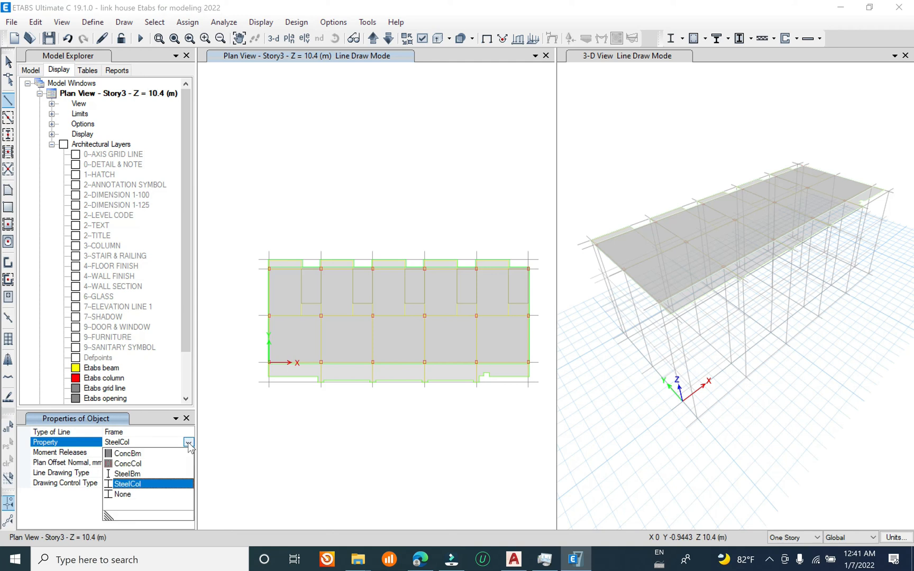
{"action": "left_click", "coordinate": [136, 464]}
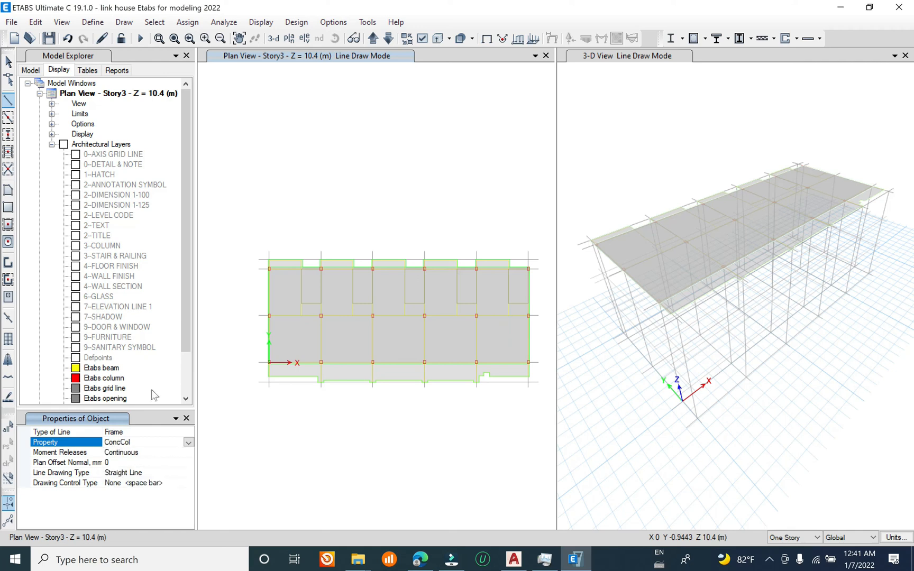
{"action": "right_click", "coordinate": [112, 381]}
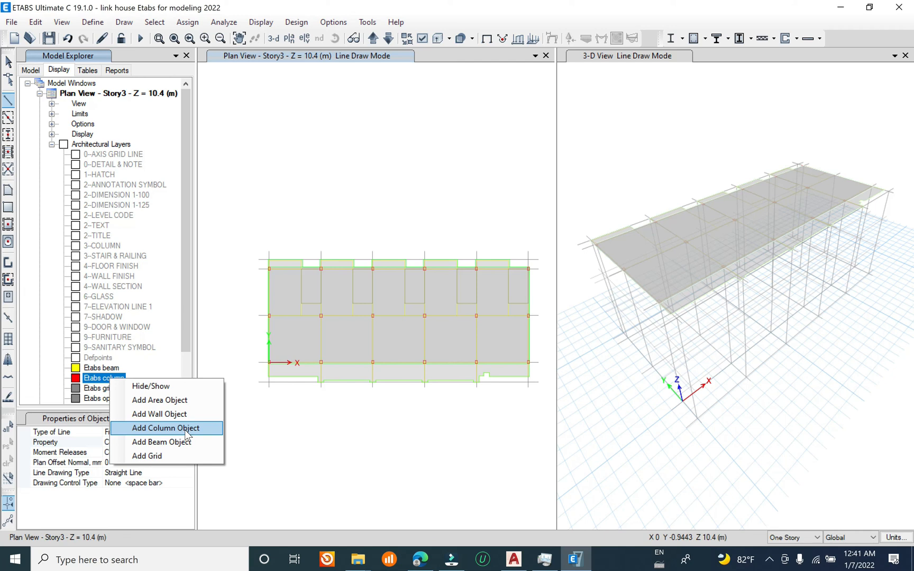
{"action": "left_click", "coordinate": [806, 537]}
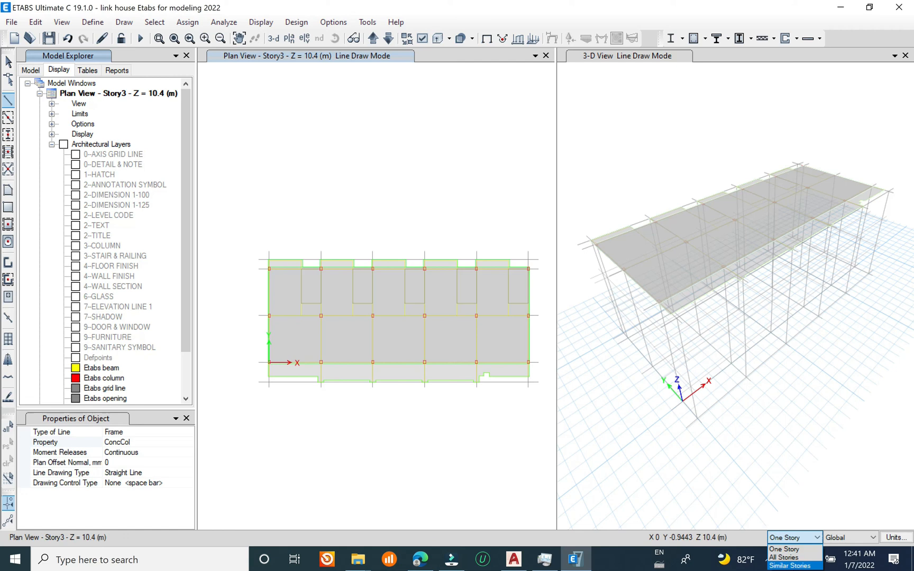
{"action": "left_click", "coordinate": [784, 557]}
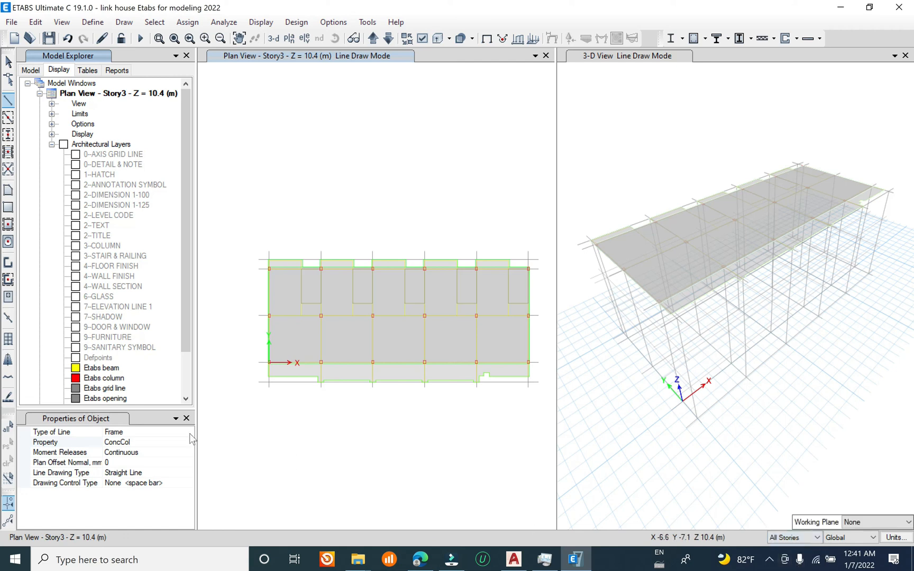
{"action": "left_click", "coordinate": [148, 432]}
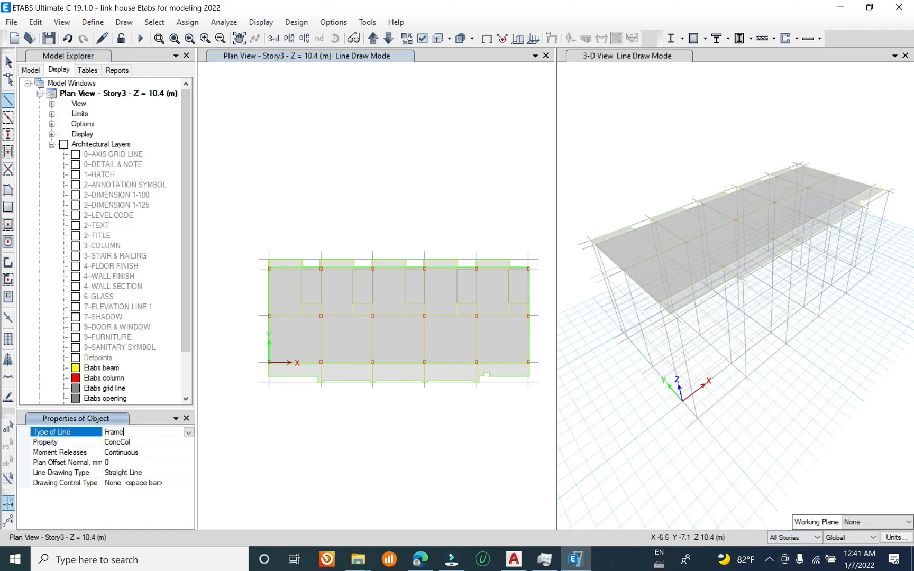
{"action": "right_click", "coordinate": [106, 380]}
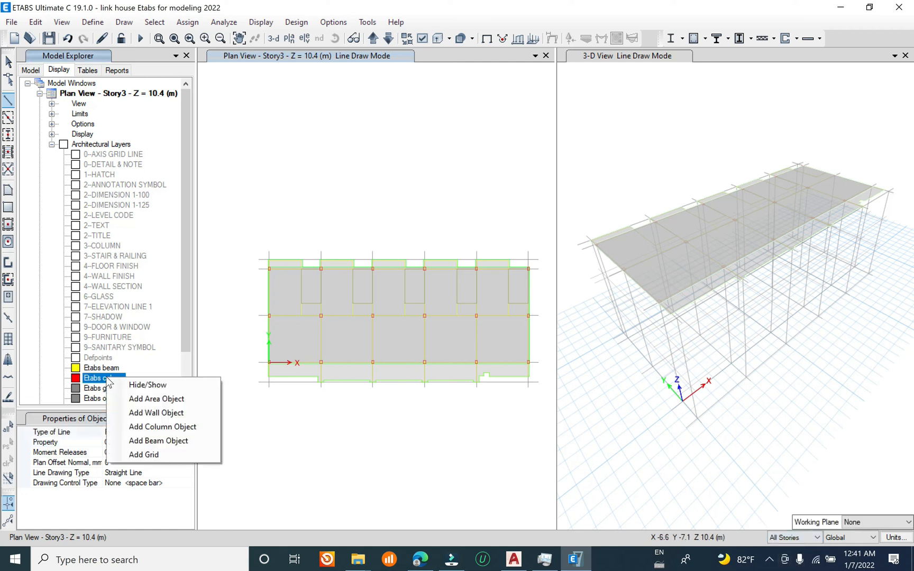
{"action": "left_click", "coordinate": [180, 427]}
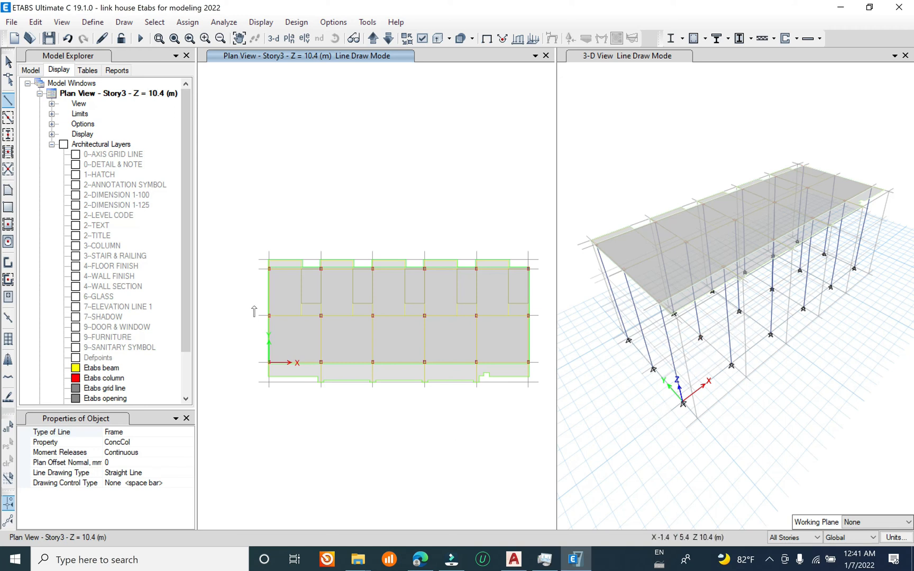
Step: Generate beam objects from the Etabs beam layer across all stories, with the frame drawing property set to ConcBm
{"action": "left_click_drag", "start_coordinate": [185, 318], "coordinate": [185, 358]}
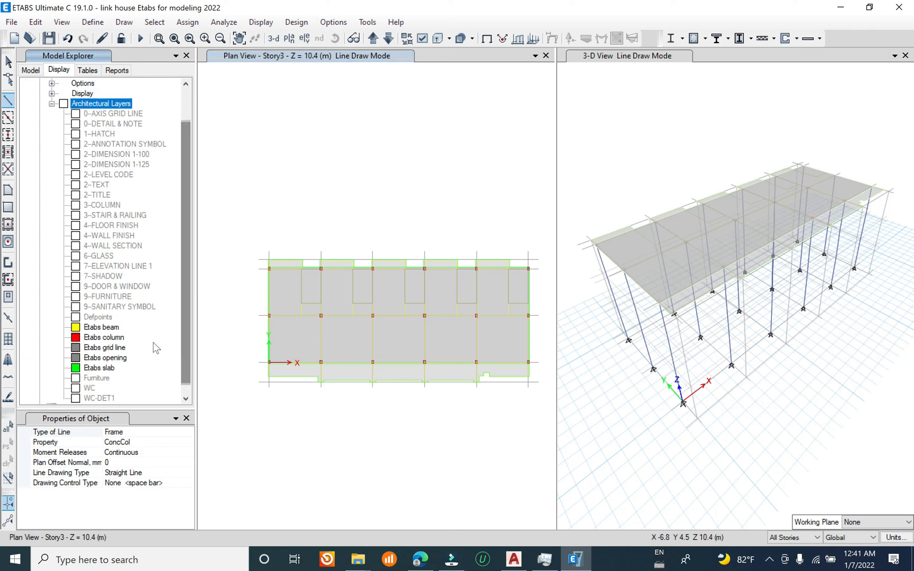
{"action": "left_click", "coordinate": [99, 328]}
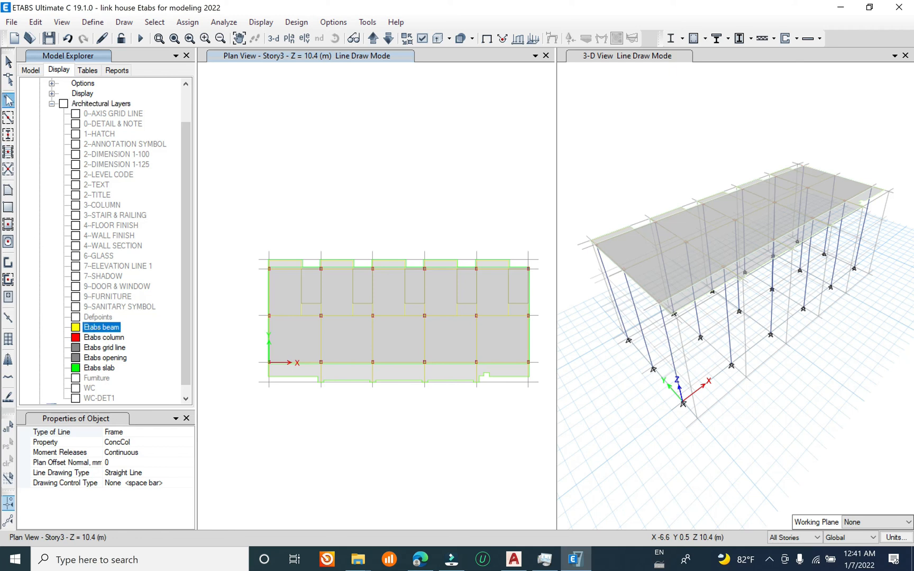
{"action": "left_click", "coordinate": [171, 442]}
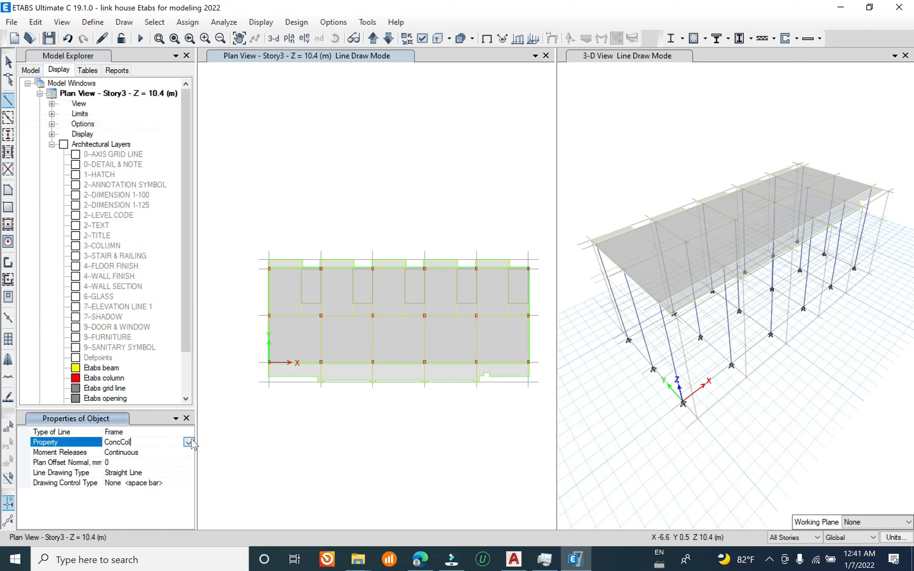
{"action": "left_click", "coordinate": [189, 442]}
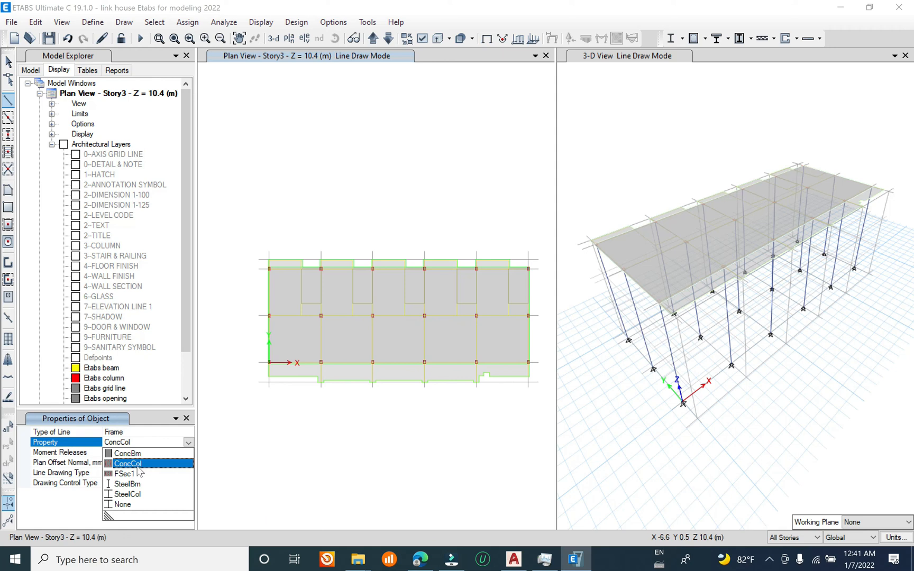
{"action": "left_click", "coordinate": [137, 454]}
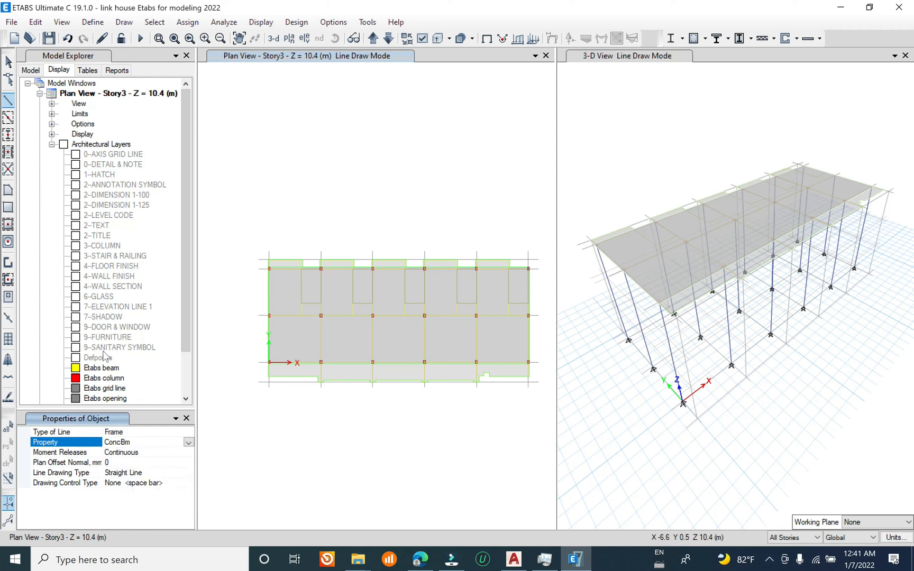
{"action": "right_click", "coordinate": [111, 369]}
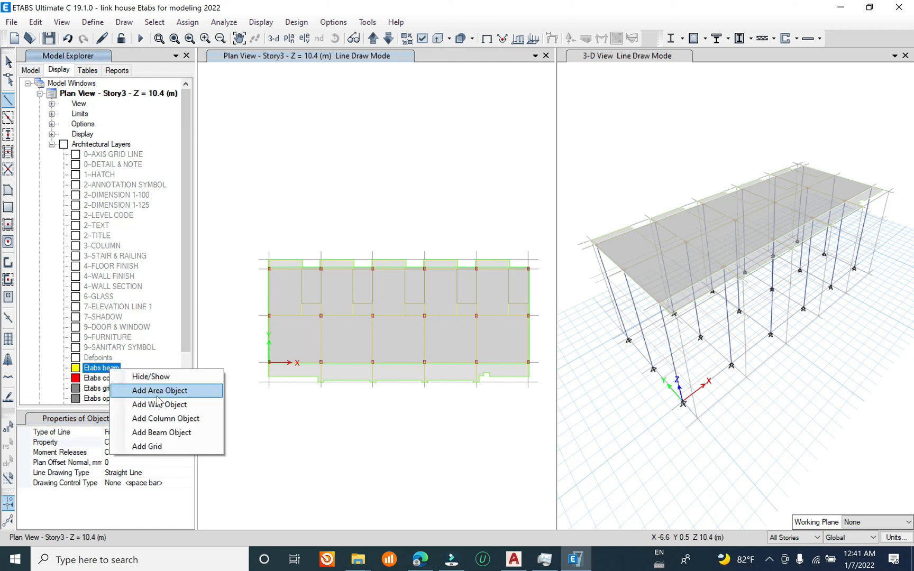
{"action": "left_click", "coordinate": [187, 433]}
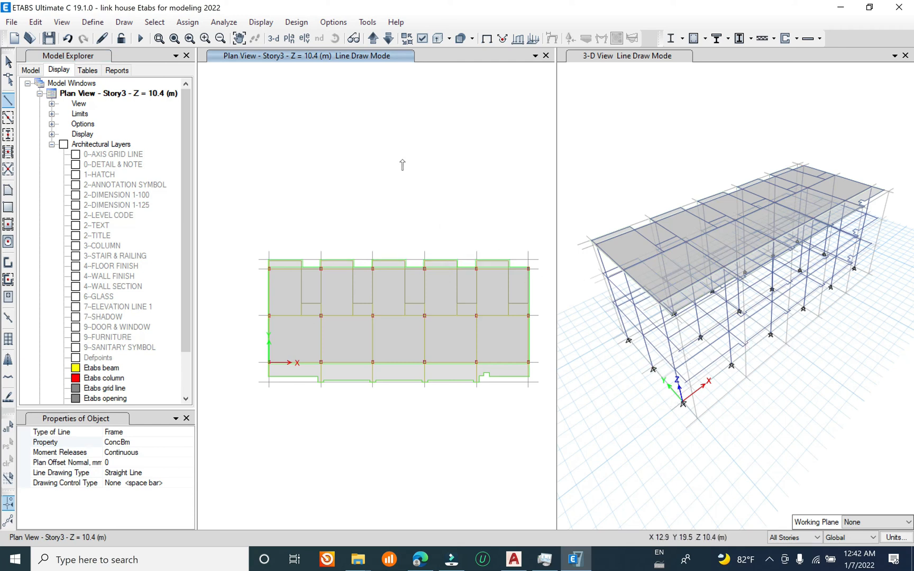
{"action": "left_click", "coordinate": [8, 63]}
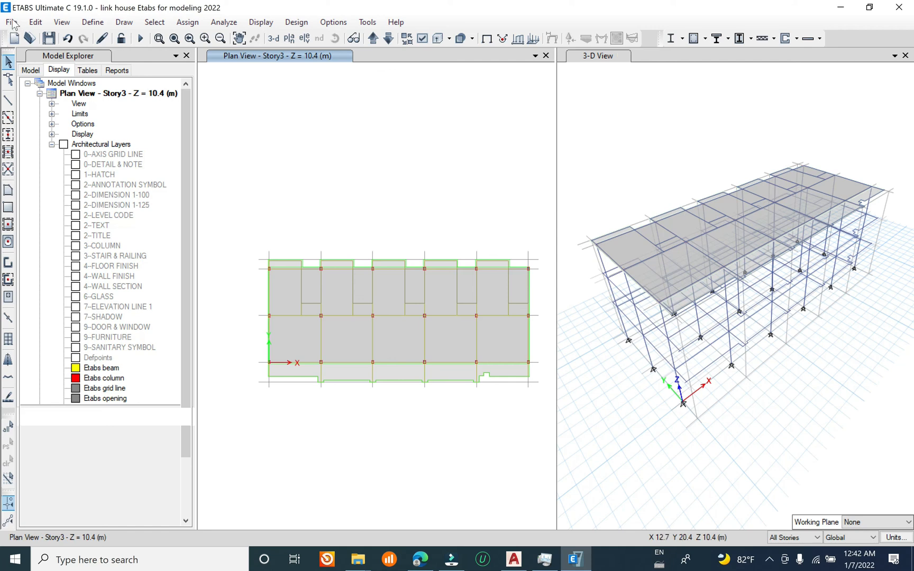
Step: Save the model as link house Etabs for modeling 2022.EDB in a new Documents folder named Etabs
{"action": "left_click", "coordinate": [11, 22]}
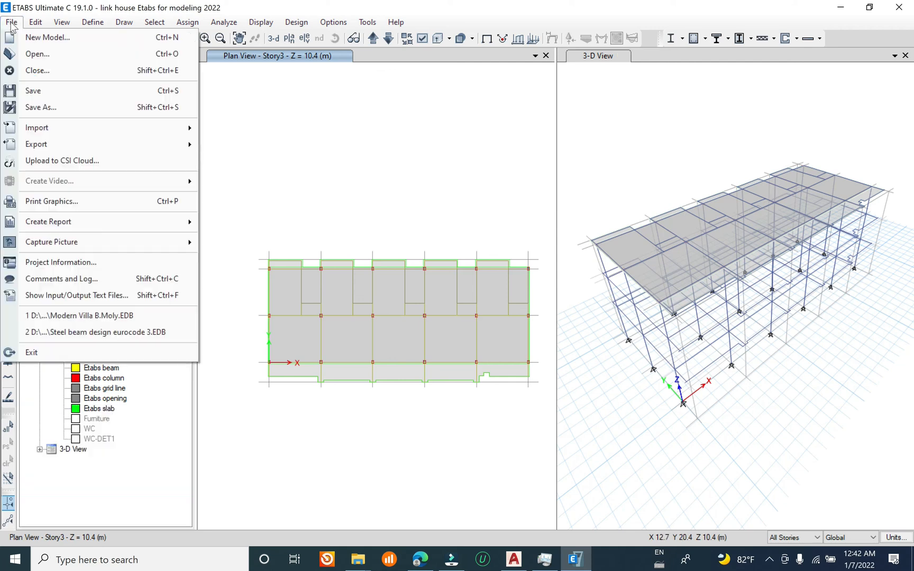
{"action": "left_click", "coordinate": [72, 100]}
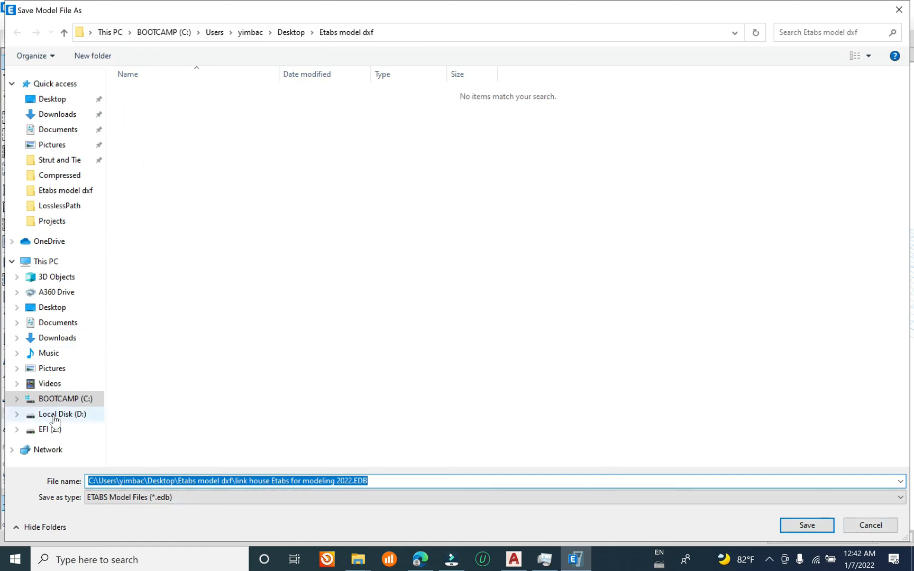
{"action": "left_click", "coordinate": [56, 326]}
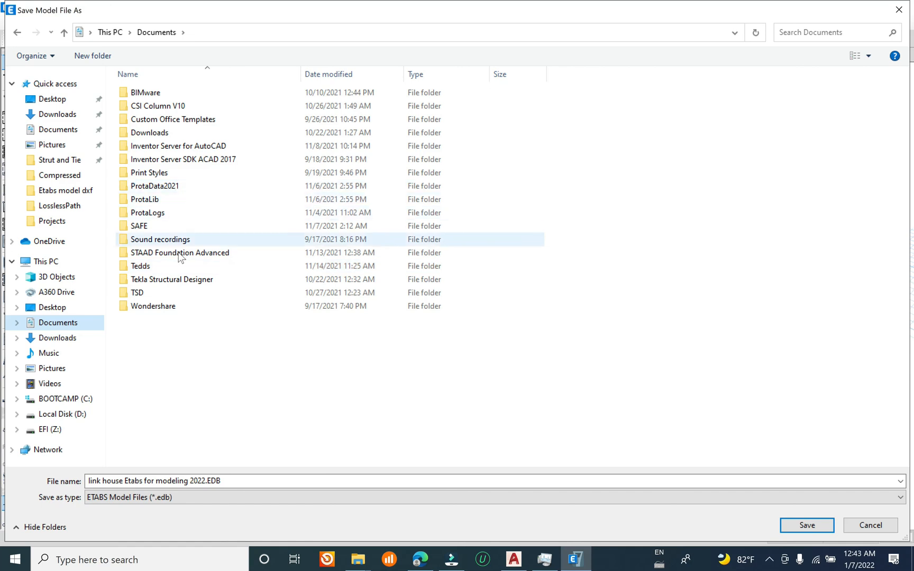
{"action": "right_click", "coordinate": [255, 403]}
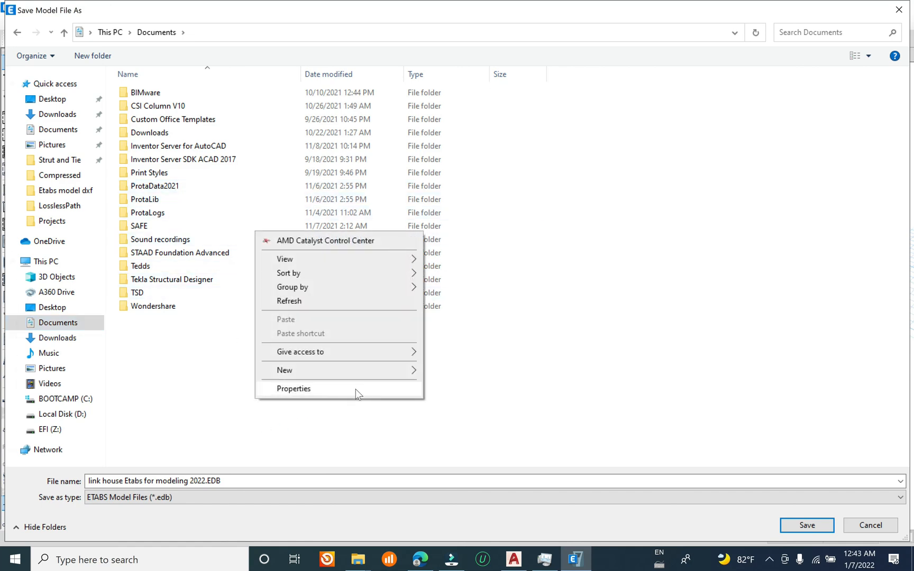
{"action": "mouse_move", "coordinate": [392, 371]}
{"action": "left_click", "coordinate": [450, 373]}
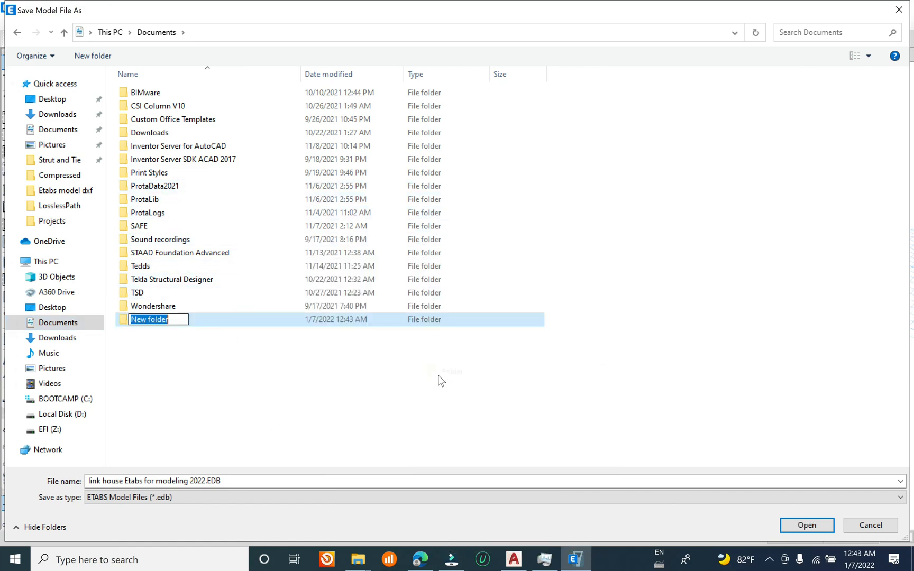
{"action": "type", "text": "Etabs"}
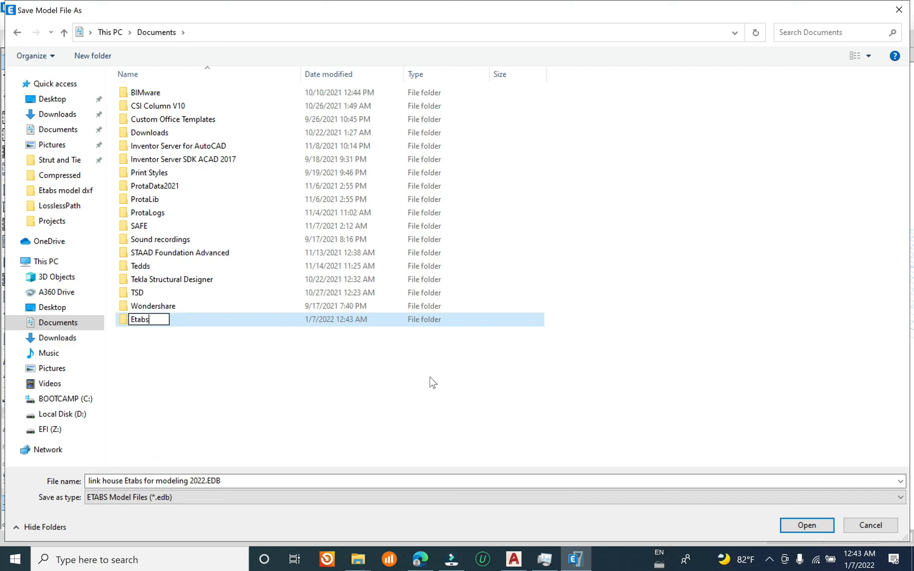
{"action": "key", "text": "Return"}
{"action": "key", "text": "Return"}
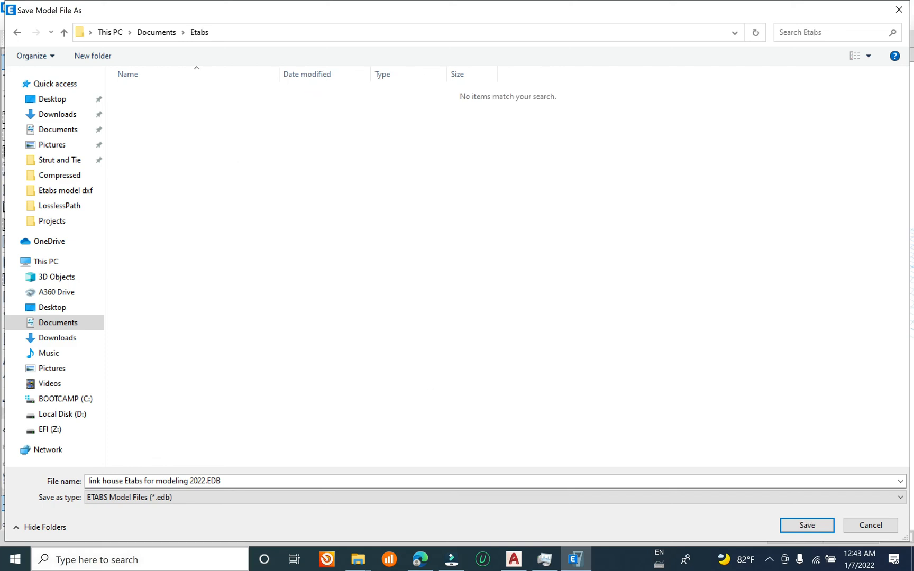
{"action": "left_click", "coordinate": [805, 525]}
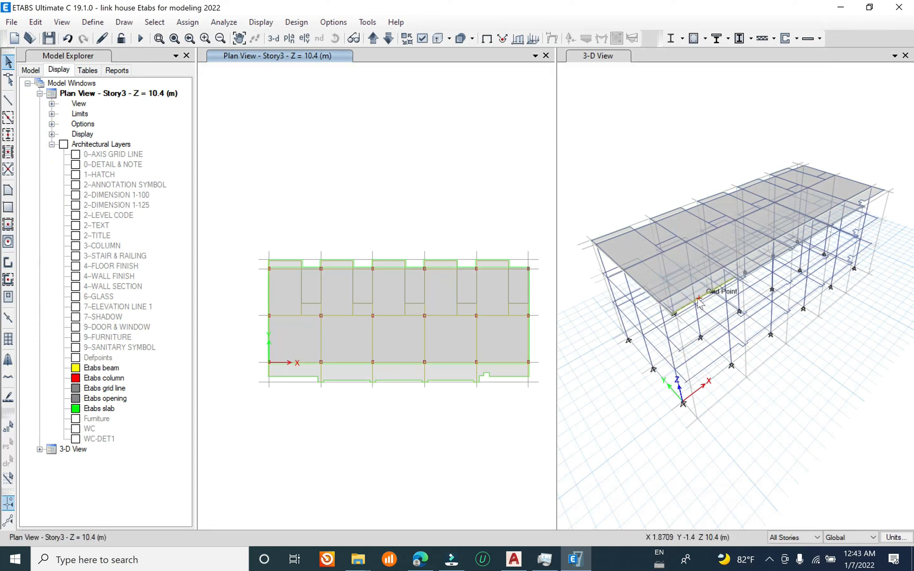
Step: Replicate the rectangular Story3 slab onto the Base story, deleting the original object
{"action": "scroll", "coordinate": [671, 289], "scroll_direction": "up", "scroll_amount": 5}
{"action": "scroll", "coordinate": [728, 308], "scroll_direction": "down", "scroll_amount": 4}
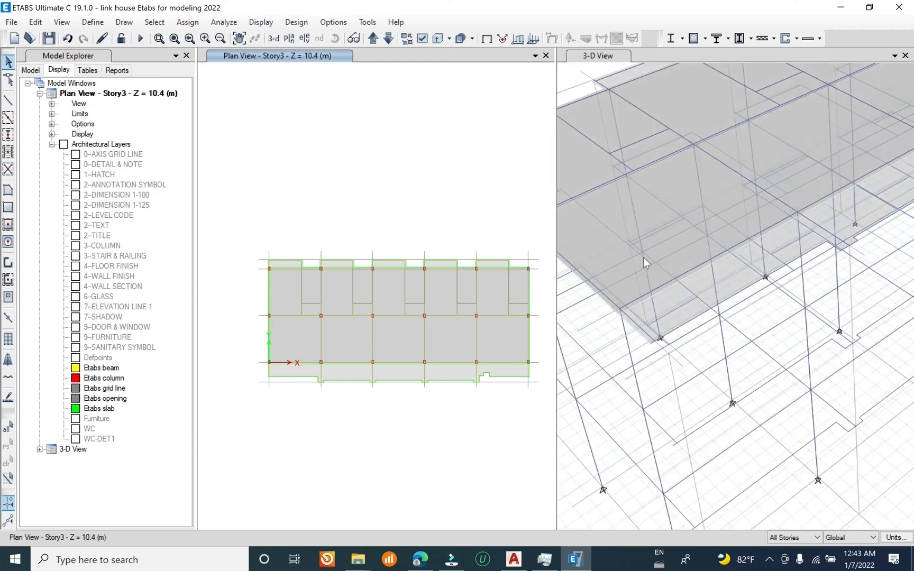
{"action": "middle_click_drag", "start_coordinate": [703, 257], "coordinate": [780, 274]}
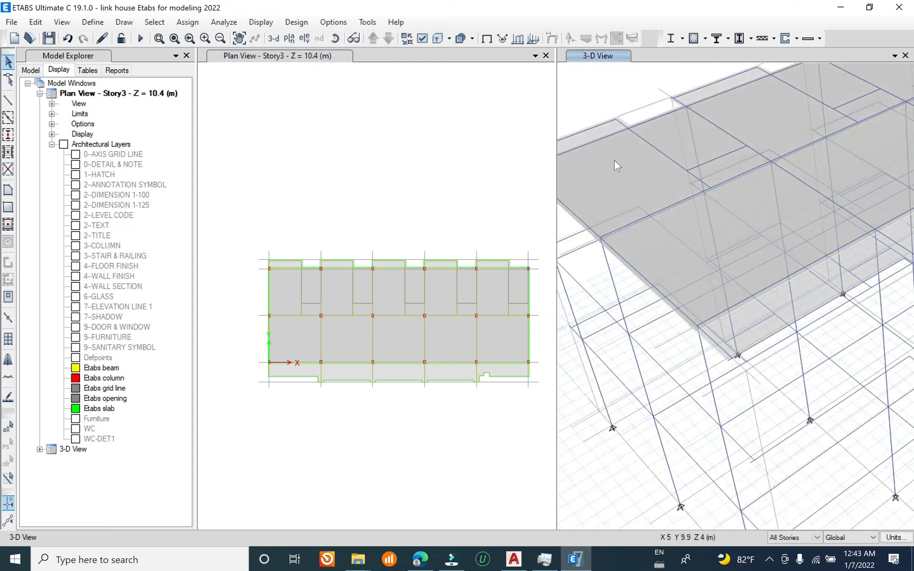
{"action": "scroll", "coordinate": [601, 164], "scroll_direction": "down", "scroll_amount": 5}
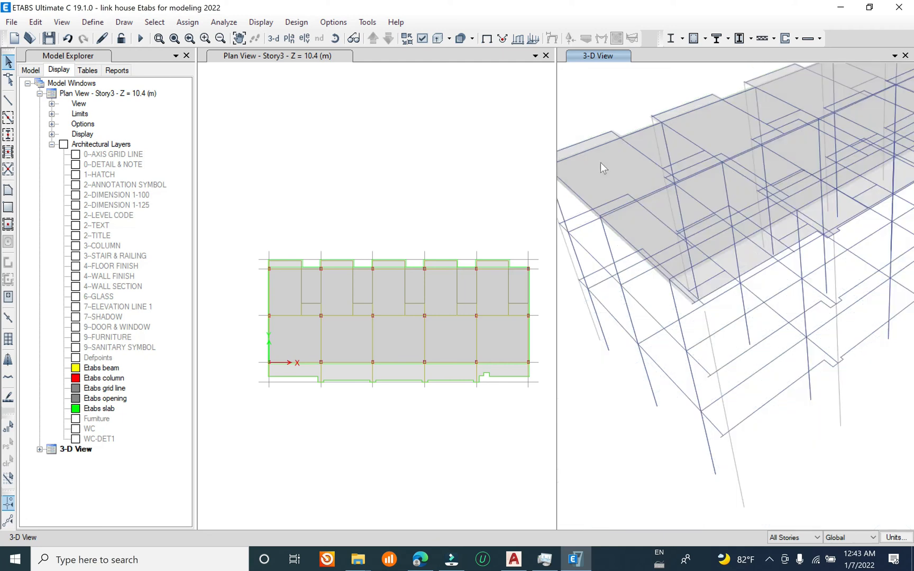
{"action": "scroll", "coordinate": [605, 171], "scroll_direction": "up", "scroll_amount": 5}
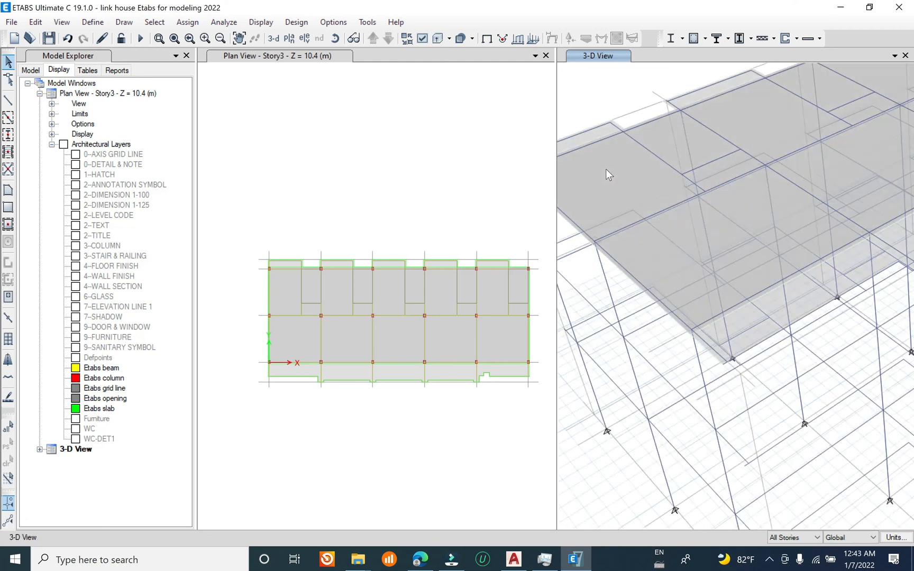
{"action": "left_click", "coordinate": [622, 192]}
{"action": "left_click", "coordinate": [36, 22]}
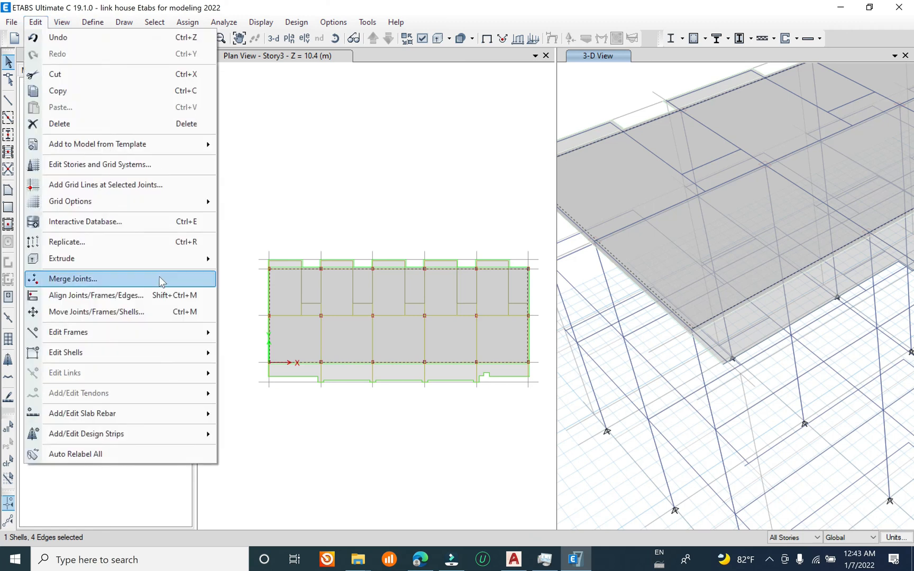
{"action": "left_click", "coordinate": [63, 245]}
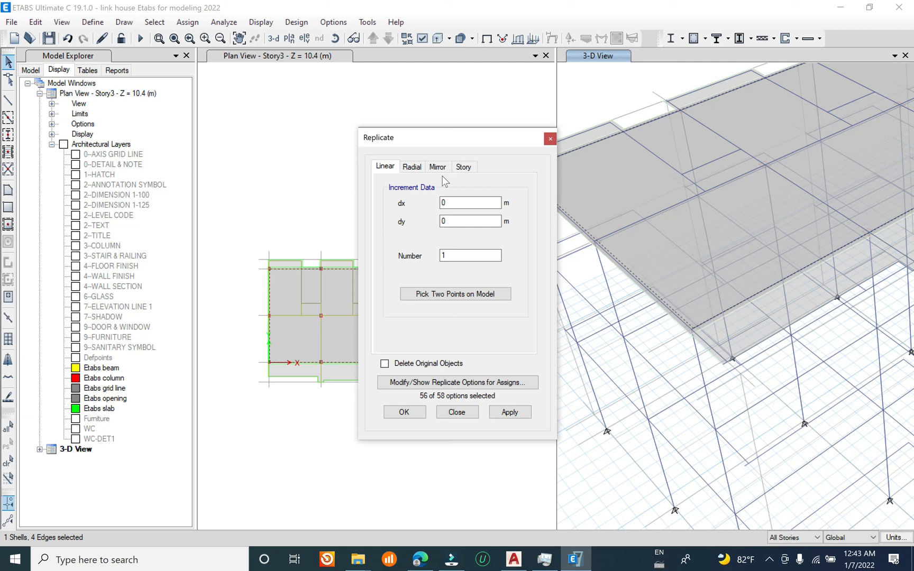
{"action": "left_click", "coordinate": [460, 168]}
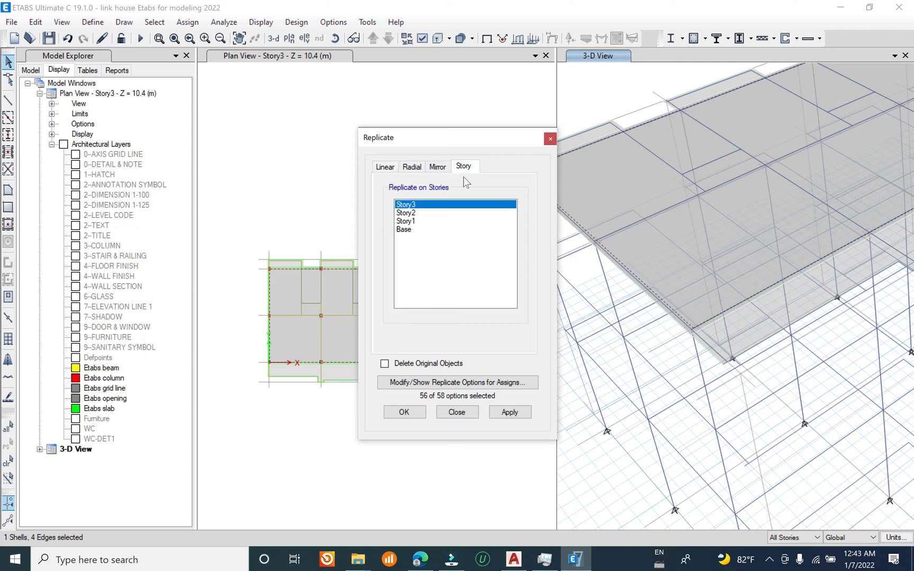
{"action": "left_click", "coordinate": [411, 231]}
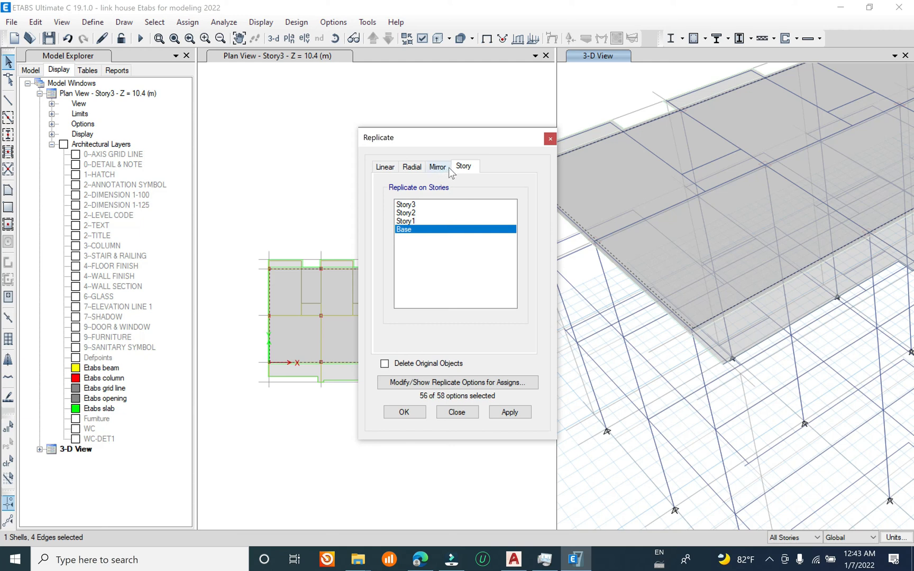
{"action": "left_click", "coordinate": [428, 363]}
{"action": "left_click", "coordinate": [506, 413]}
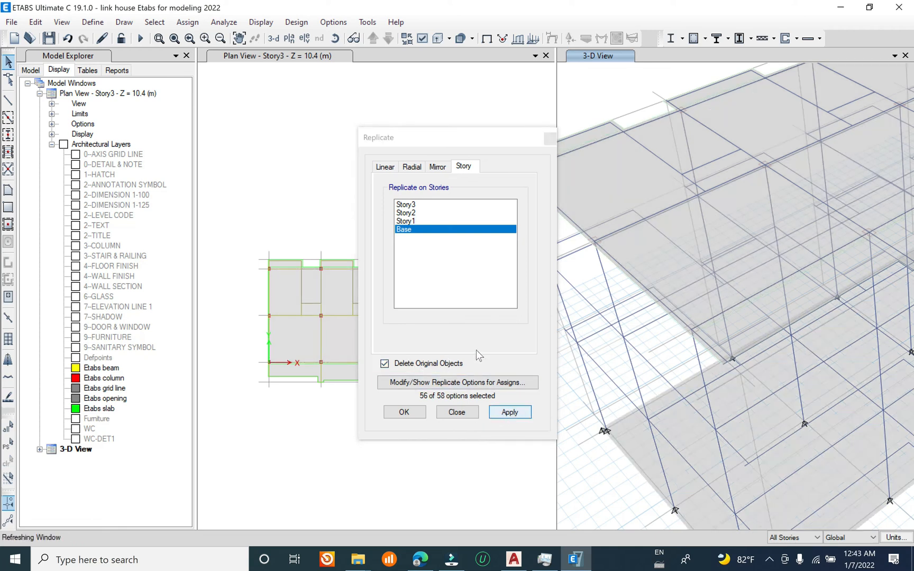
{"action": "left_click", "coordinate": [457, 412]}
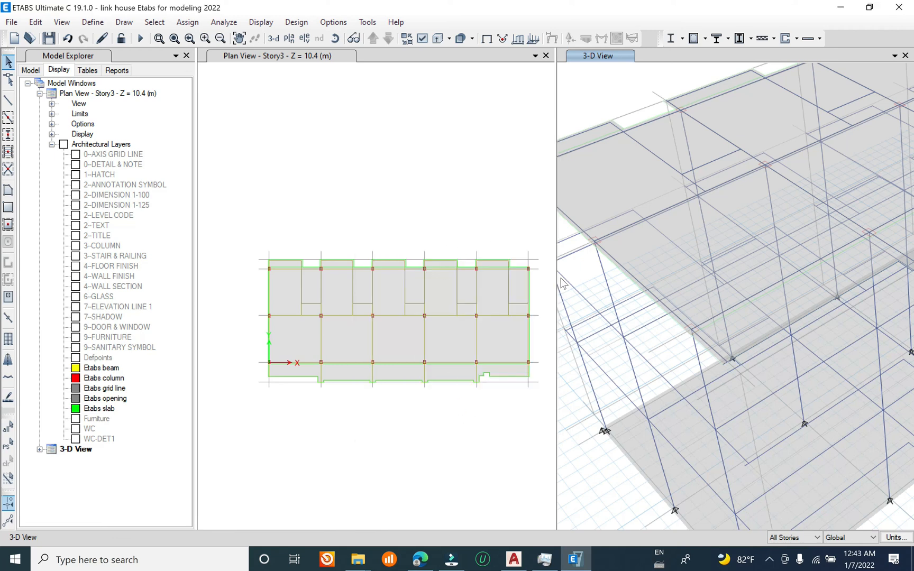
Step: Examine the base slab, column supports and upper floors of the model from several angles in 3D
{"action": "middle_click_drag", "start_coordinate": [651, 511], "coordinate": [651, 306]}
{"action": "middle_click_drag", "start_coordinate": [780, 415], "coordinate": [604, 357], "text": "shift"}
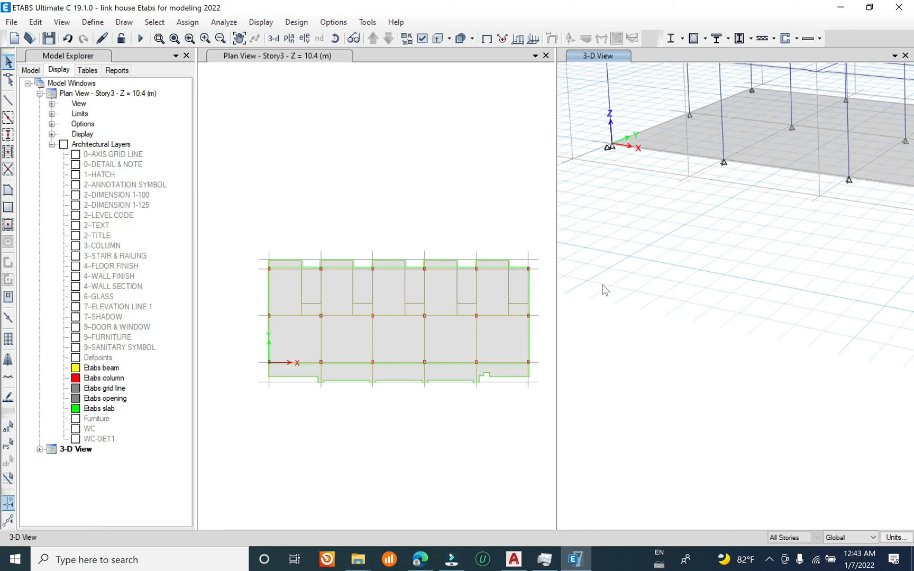
{"action": "scroll", "coordinate": [636, 341], "scroll_direction": "down", "scroll_amount": 4}
{"action": "middle_click_drag", "start_coordinate": [671, 311], "coordinate": [640, 253], "text": "shift"}
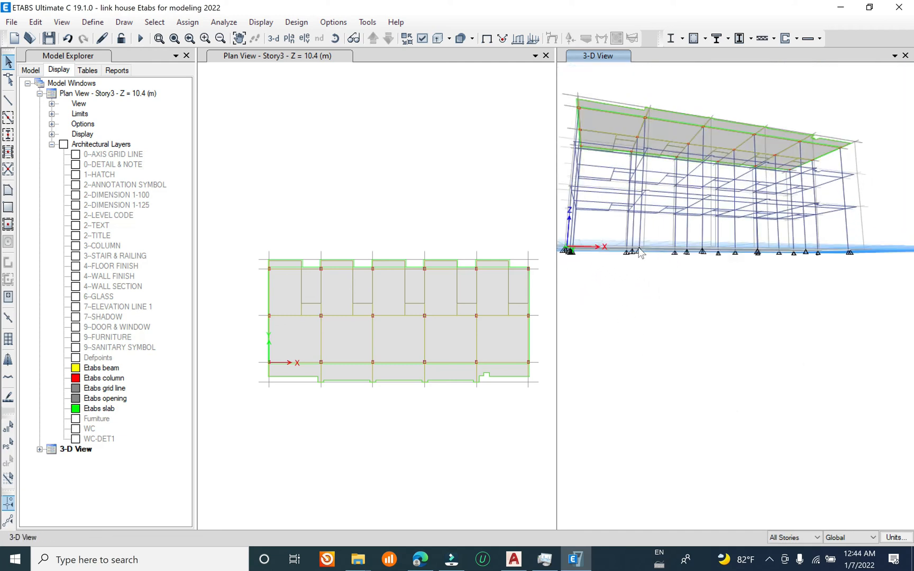
{"action": "scroll", "coordinate": [640, 252], "scroll_direction": "up", "scroll_amount": 3}
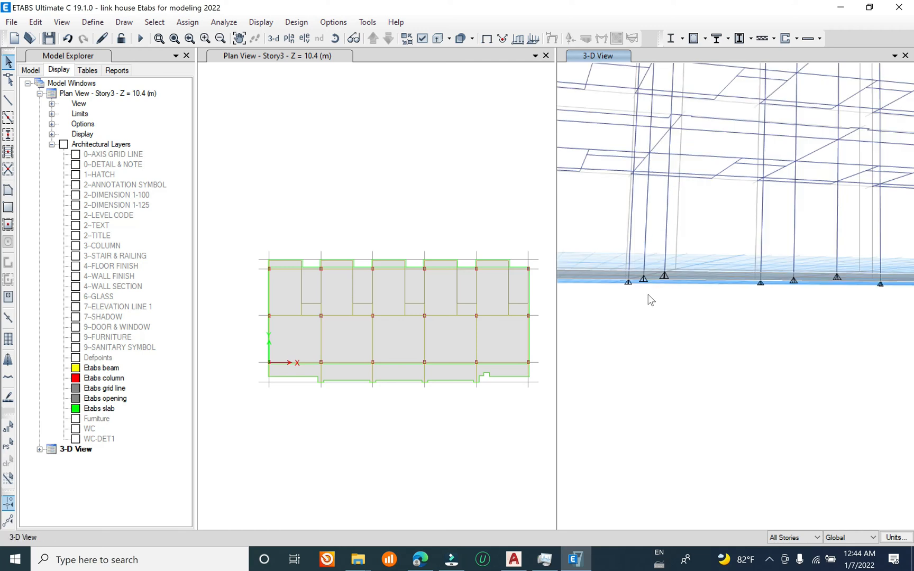
{"action": "scroll", "coordinate": [643, 299], "scroll_direction": "down", "scroll_amount": 3}
{"action": "middle_click_drag", "start_coordinate": [665, 320], "coordinate": [668, 395], "text": "shift"}
{"action": "middle_click_drag", "start_coordinate": [675, 288], "coordinate": [676, 338], "text": "shift"}
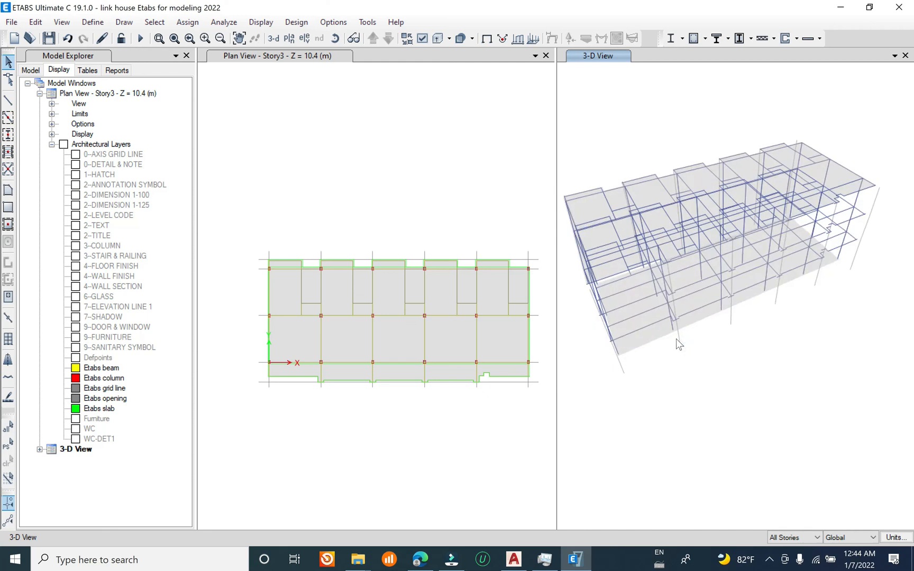
{"action": "middle_click_drag", "start_coordinate": [652, 243], "coordinate": [659, 183], "text": "shift"}
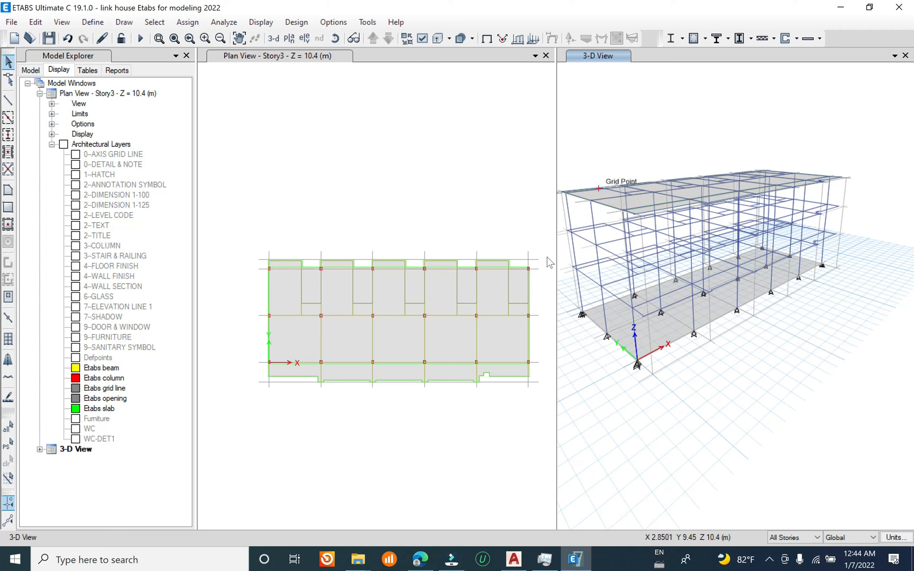
Step: Restrict plan view editing and selection to One Story
{"action": "left_click", "coordinate": [400, 338]}
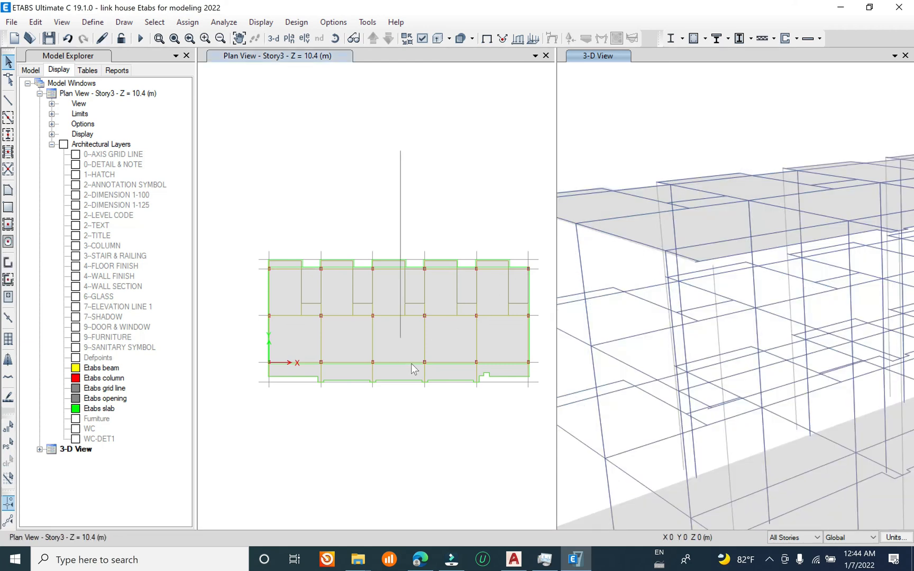
{"action": "left_click", "coordinate": [793, 537]}
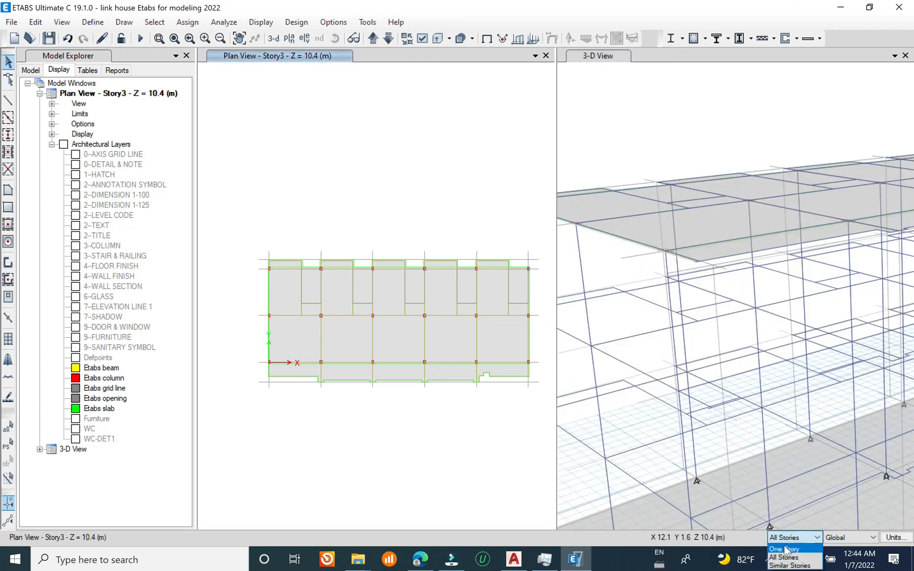
{"action": "left_click", "coordinate": [788, 551]}
Step: Try to replicate the Story3 slab onto Story2 and Story1 with Delete Original Objects enabled
{"action": "left_click", "coordinate": [400, 357]}
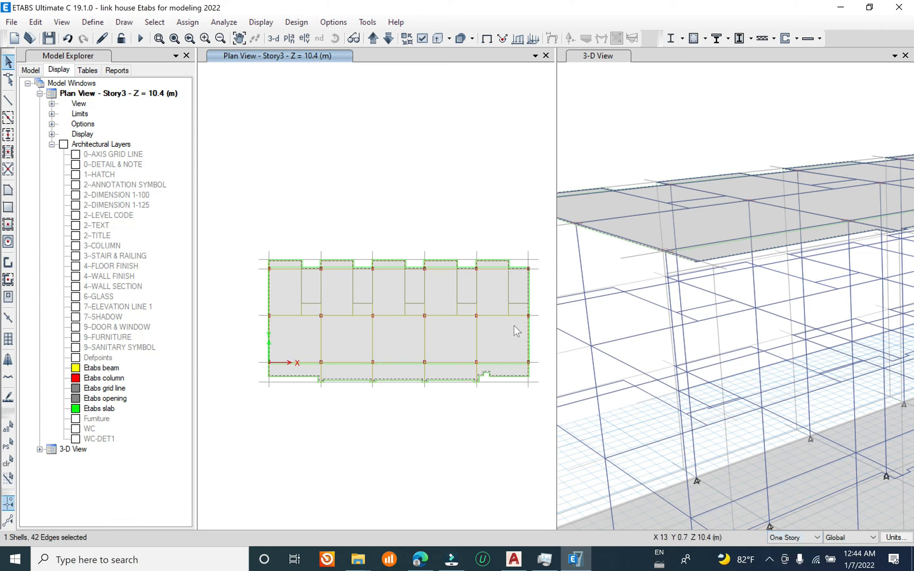
{"action": "scroll", "coordinate": [628, 222], "scroll_direction": "down", "scroll_amount": 5}
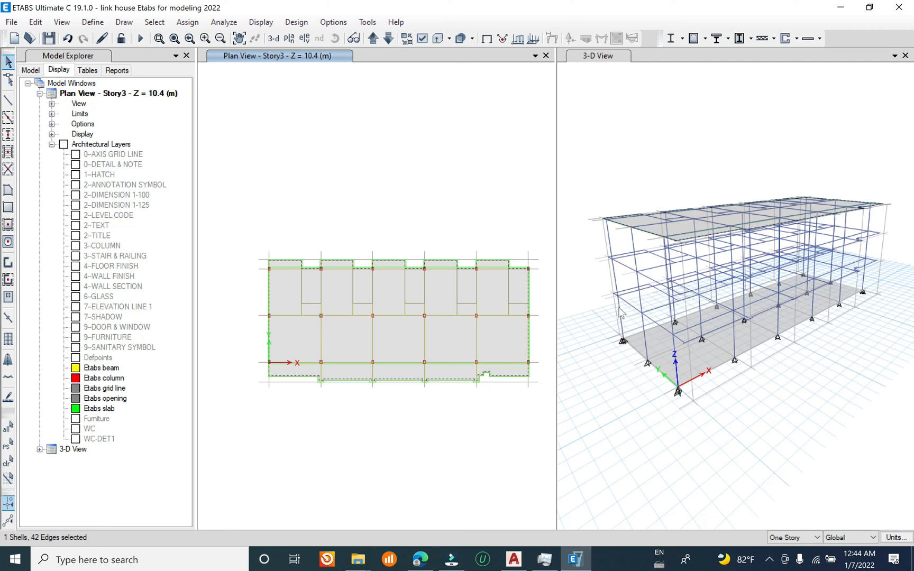
{"action": "left_click", "coordinate": [36, 22]}
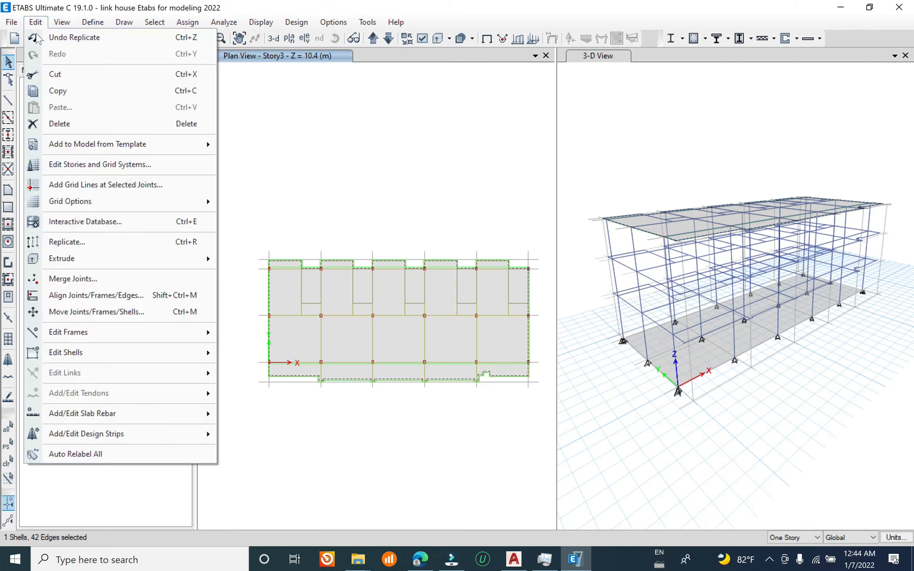
{"action": "left_click", "coordinate": [131, 242]}
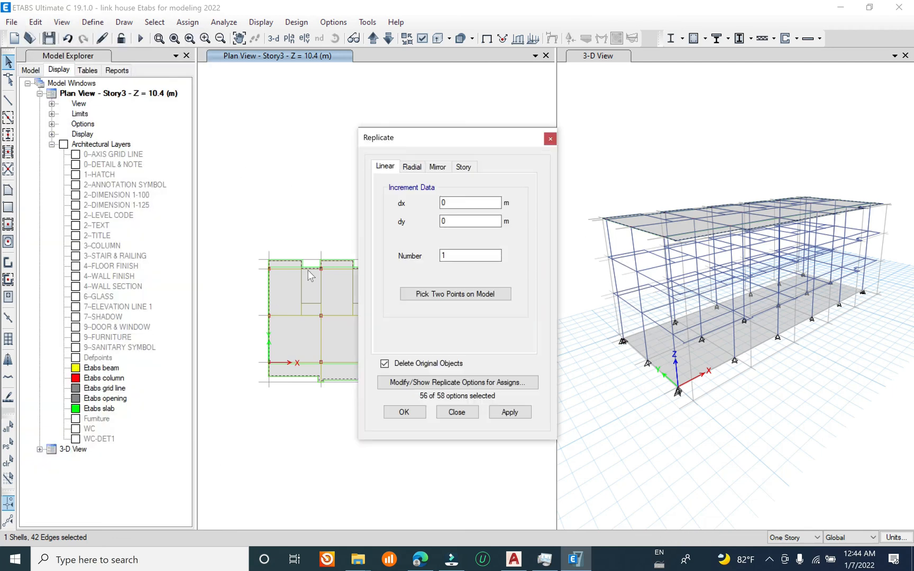
{"action": "left_click", "coordinate": [464, 167]}
{"action": "left_click", "coordinate": [420, 213]}
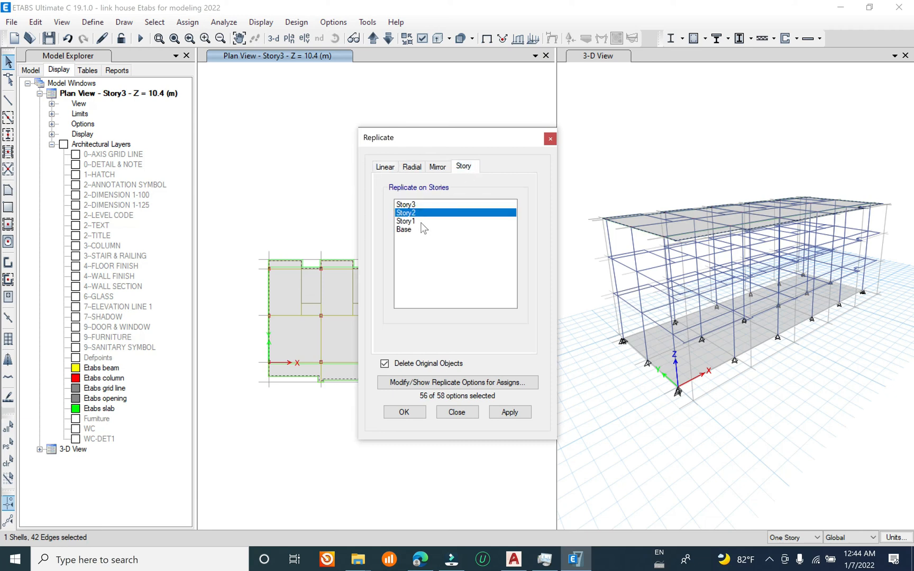
{"action": "left_click", "coordinate": [420, 221], "text": "shift"}
{"action": "left_click", "coordinate": [502, 417]}
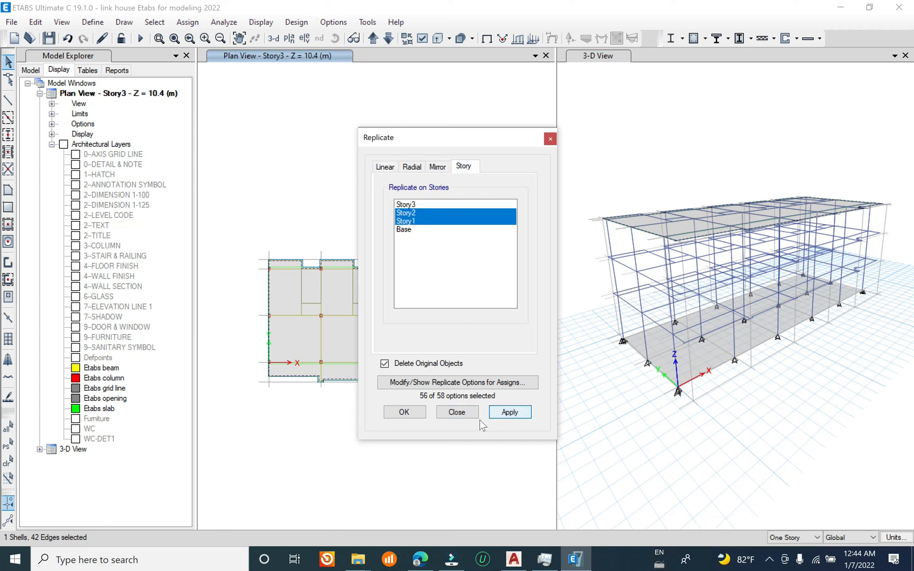
{"action": "left_click", "coordinate": [412, 410]}
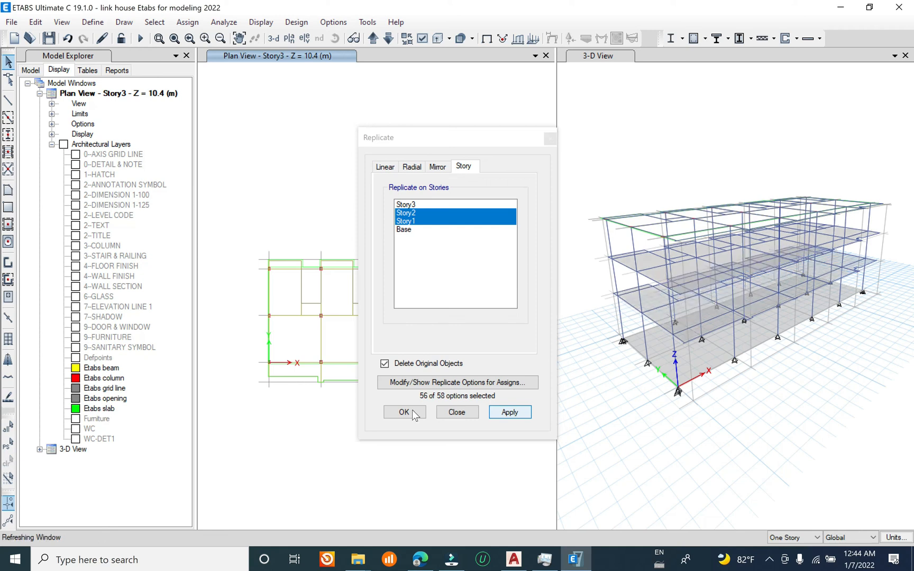
{"action": "left_click", "coordinate": [411, 410]}
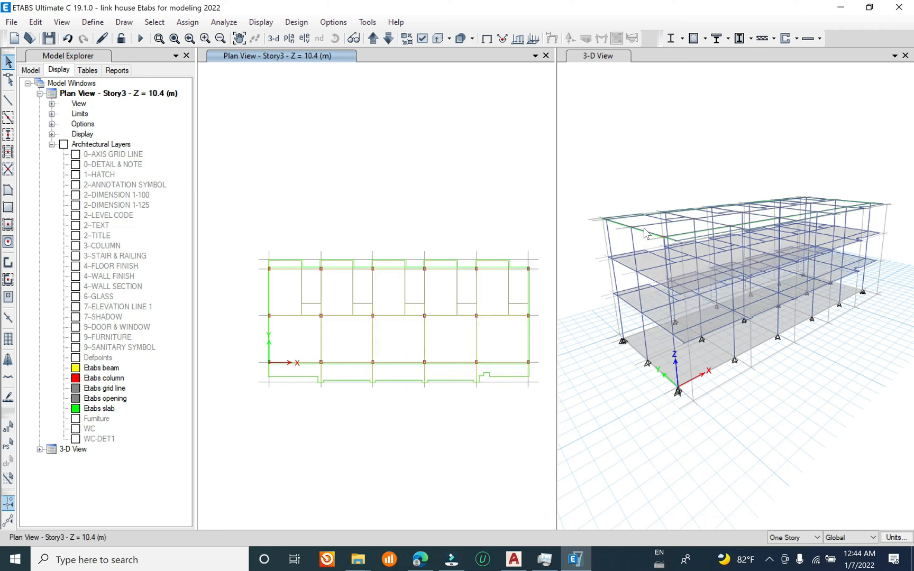
Step: Undo the slab replication that deleted the original Story3 slab
{"action": "scroll", "coordinate": [645, 233], "scroll_direction": "up", "scroll_amount": 3}
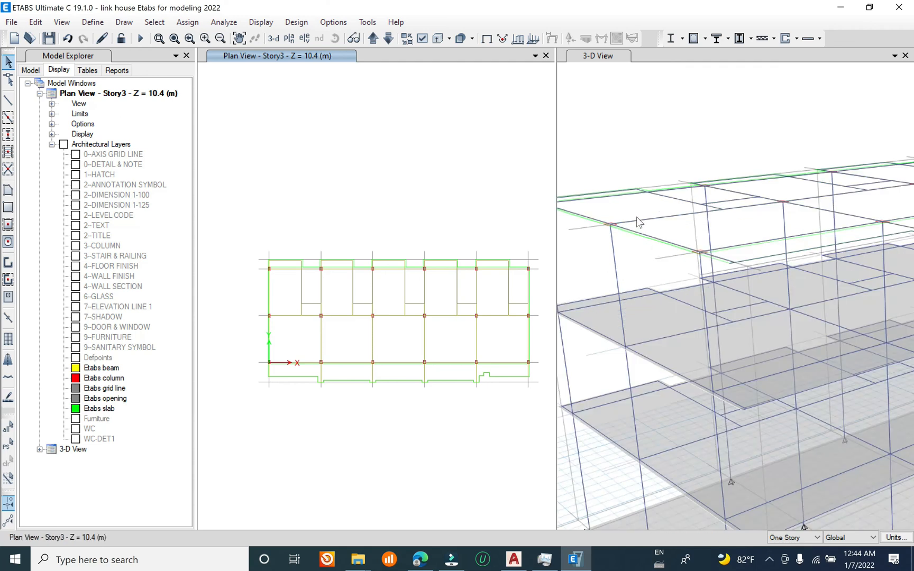
{"action": "scroll", "coordinate": [644, 221], "scroll_direction": "down", "scroll_amount": 3}
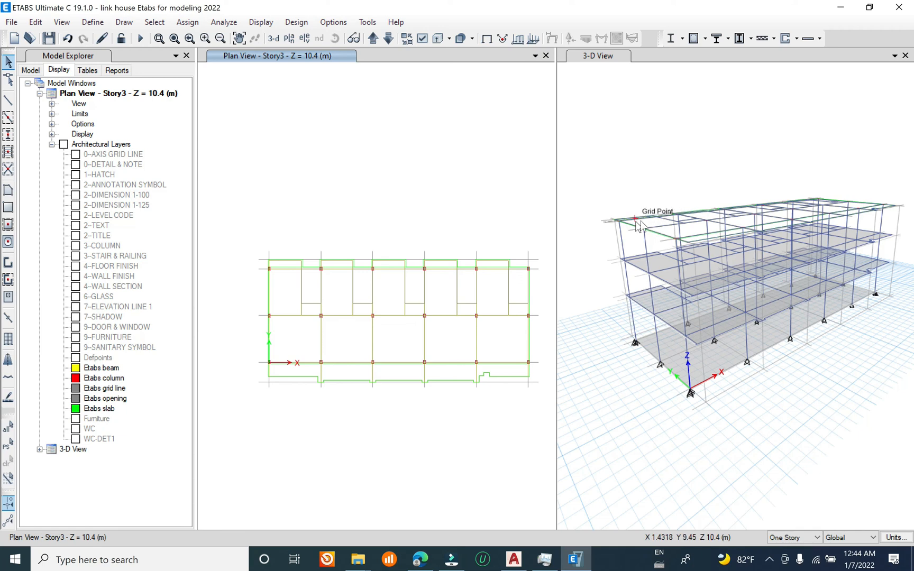
{"action": "left_click", "coordinate": [69, 40]}
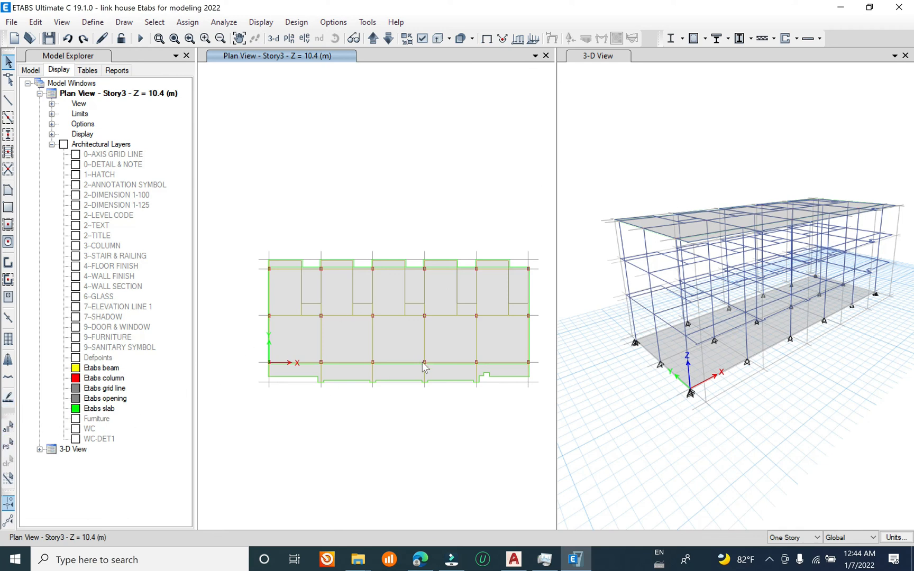
Step: Replicate the Story3 slab onto Story2 and Story1, keeping the original by turning off Delete Original Objects
{"action": "left_click", "coordinate": [398, 340]}
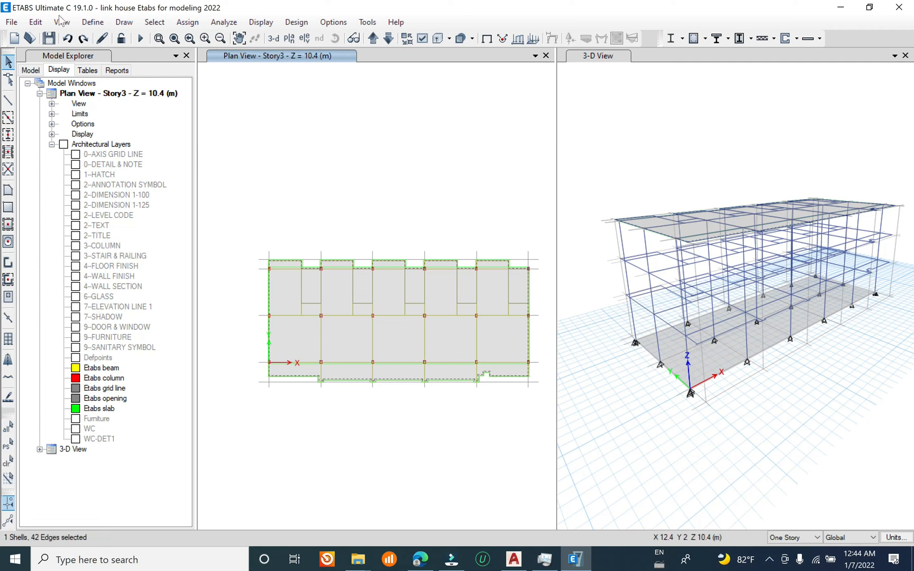
{"action": "left_click", "coordinate": [35, 21]}
{"action": "left_click", "coordinate": [116, 242]}
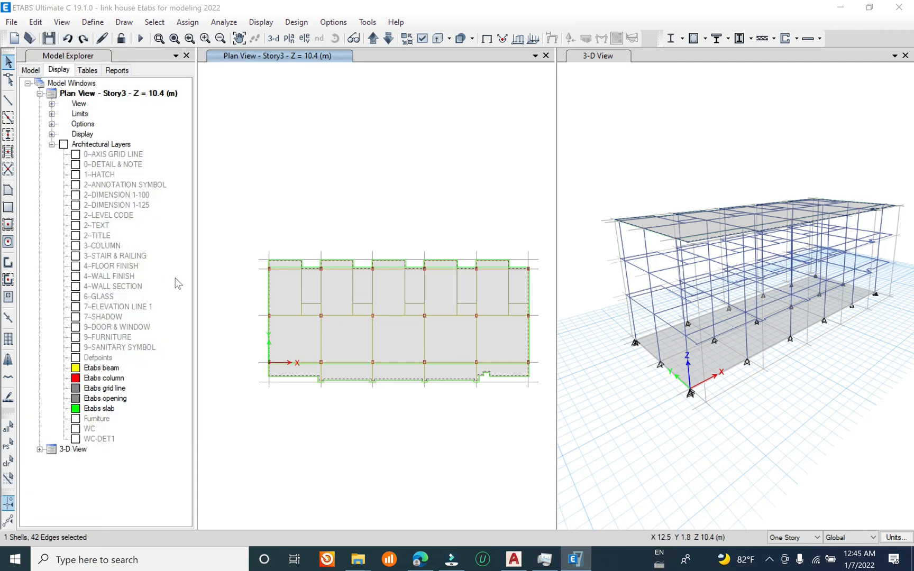
{"action": "left_click", "coordinate": [463, 167]}
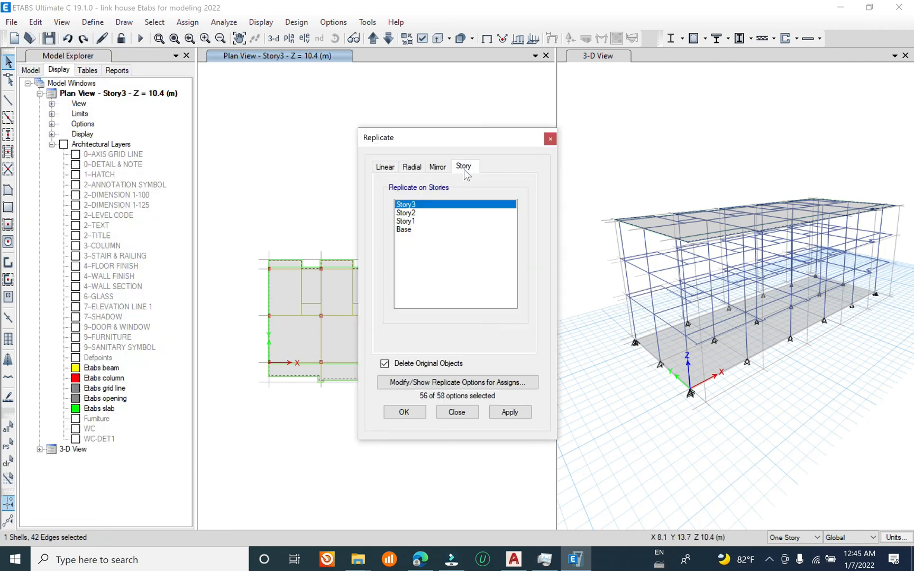
{"action": "left_click", "coordinate": [429, 214]}
{"action": "left_click", "coordinate": [426, 221], "text": "shift"}
{"action": "left_click", "coordinate": [384, 364]}
{"action": "left_click", "coordinate": [498, 411]}
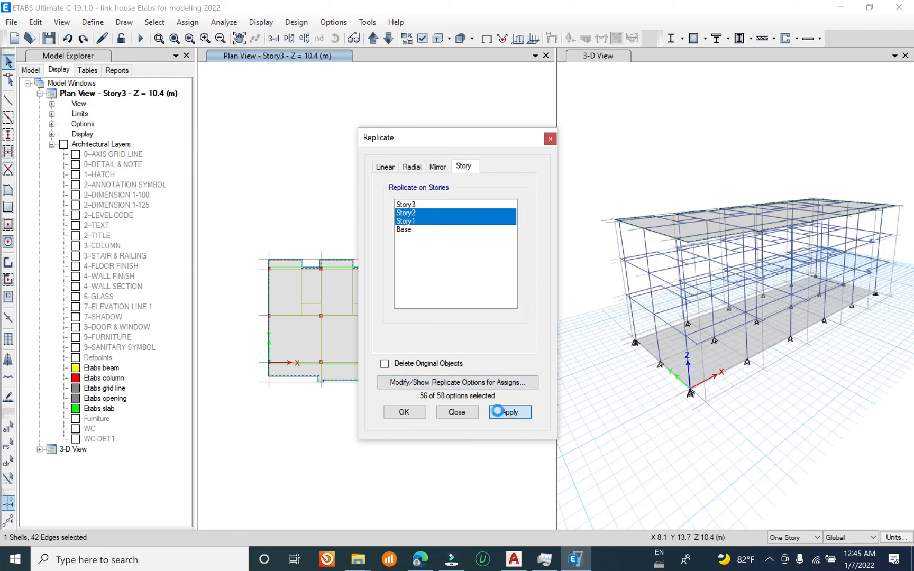
{"action": "left_click", "coordinate": [404, 412]}
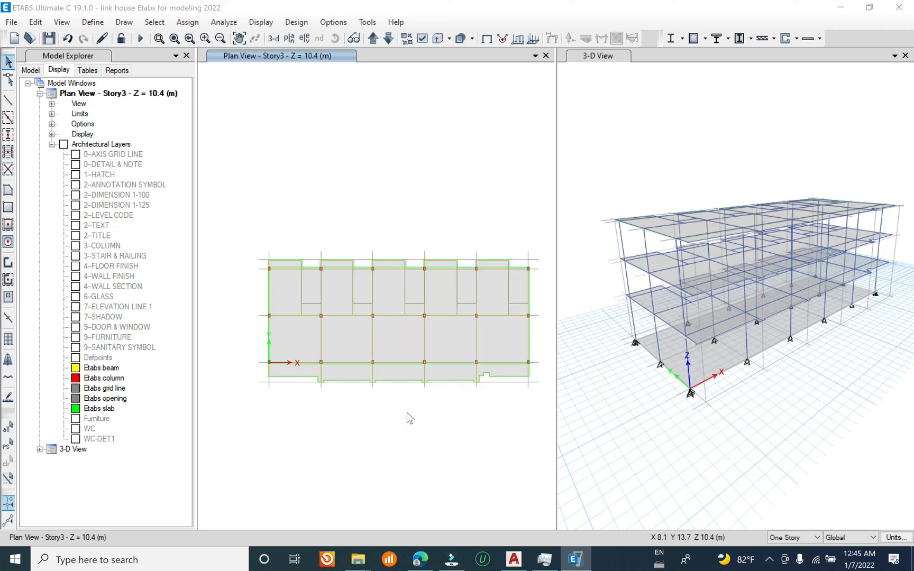
Step: Close the Story3 plan view so only the 3D view remains, and save the model
{"action": "left_click", "coordinate": [546, 55]}
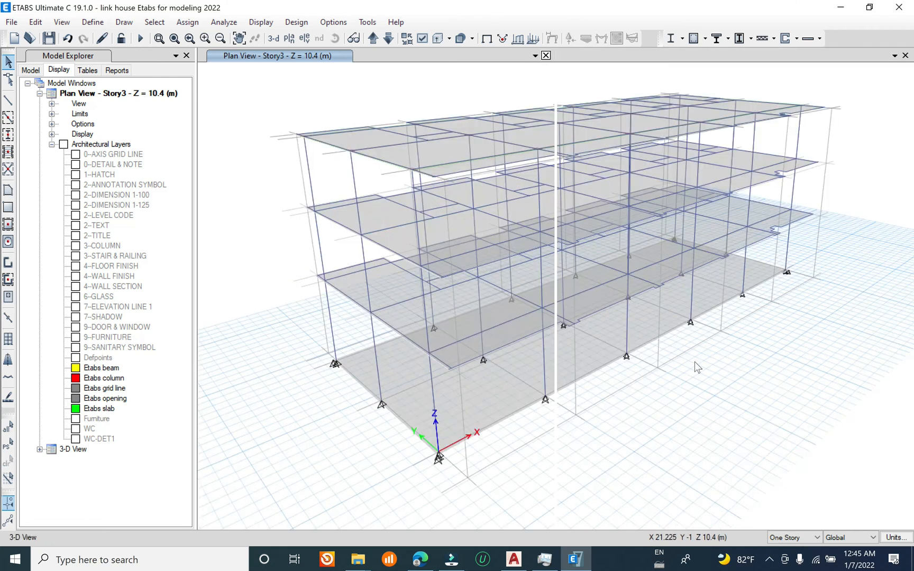
{"action": "scroll", "coordinate": [654, 408], "scroll_direction": "up", "scroll_amount": 3}
{"action": "middle_click_drag", "start_coordinate": [581, 388], "coordinate": [650, 318], "text": "shift"}
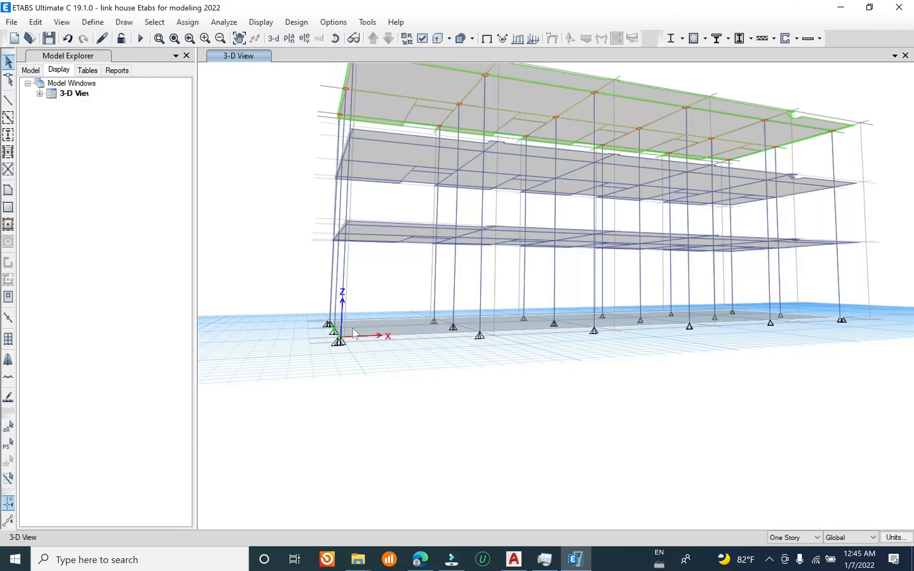
{"action": "left_click", "coordinate": [15, 24]}
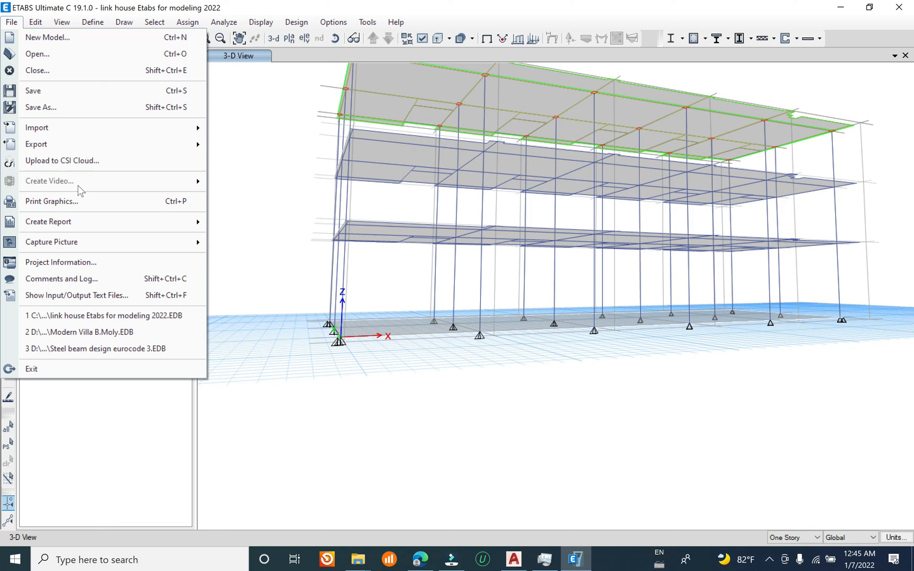
{"action": "left_click", "coordinate": [55, 89]}
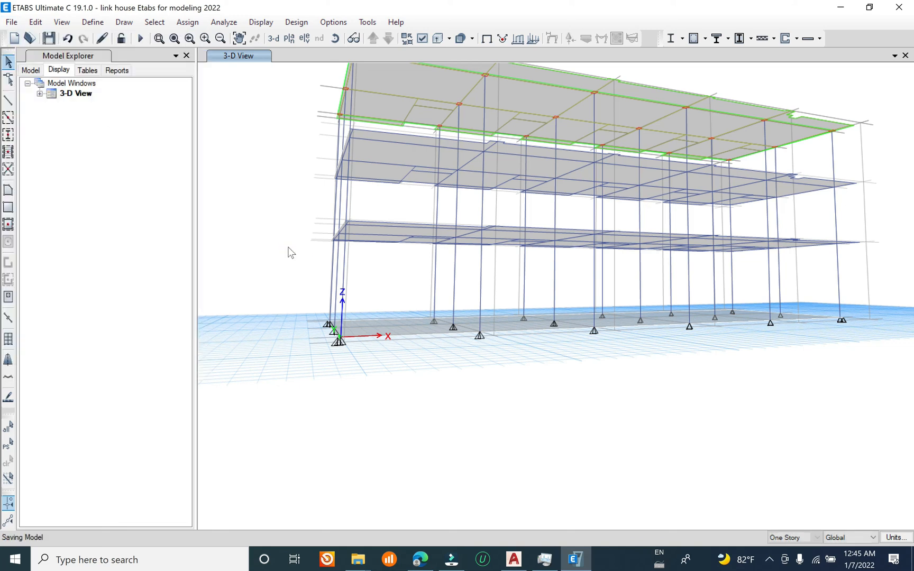
Step: Add one 3.2 m high story above Story3, replicated from Story3 and keeping the existing story heights
{"action": "right_click", "coordinate": [249, 181]}
{"action": "left_click", "coordinate": [272, 186]}
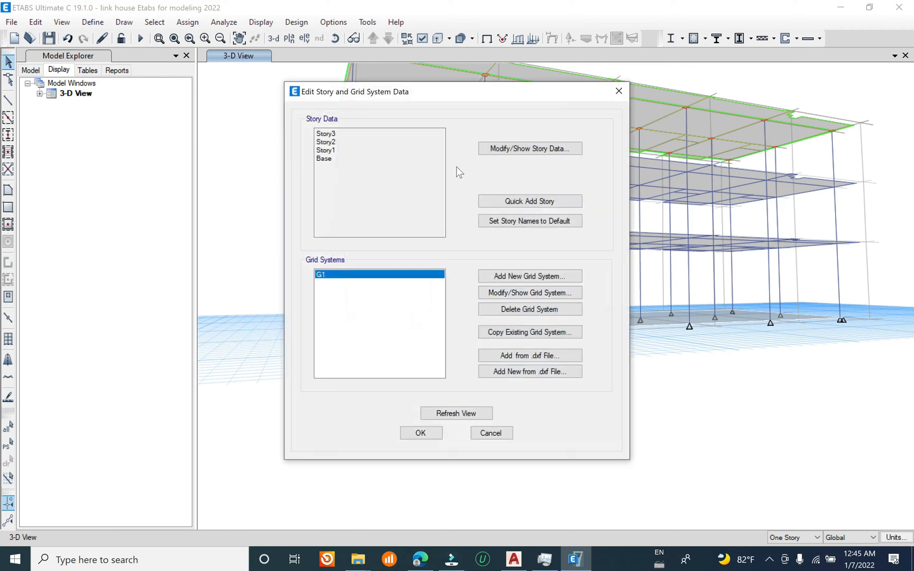
{"action": "left_click", "coordinate": [531, 148]}
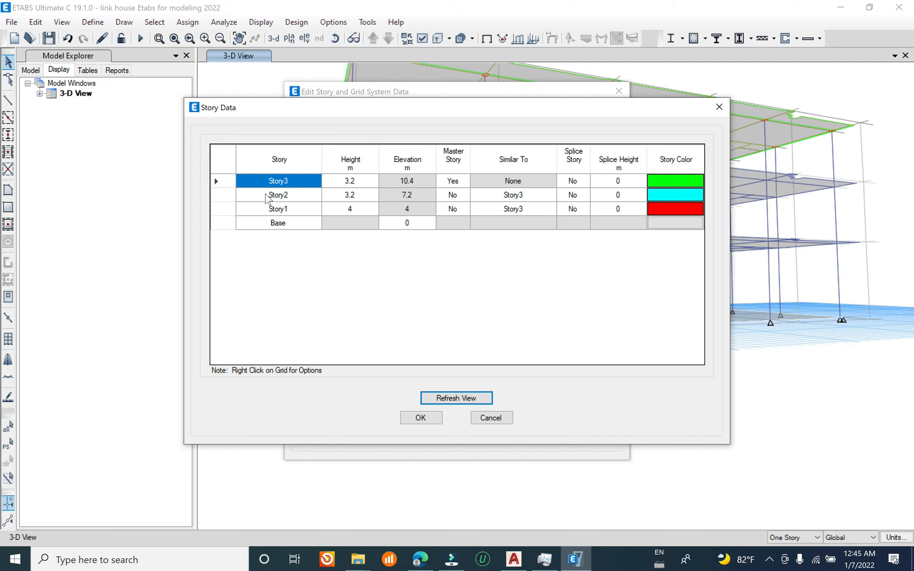
{"action": "right_click", "coordinate": [220, 181]}
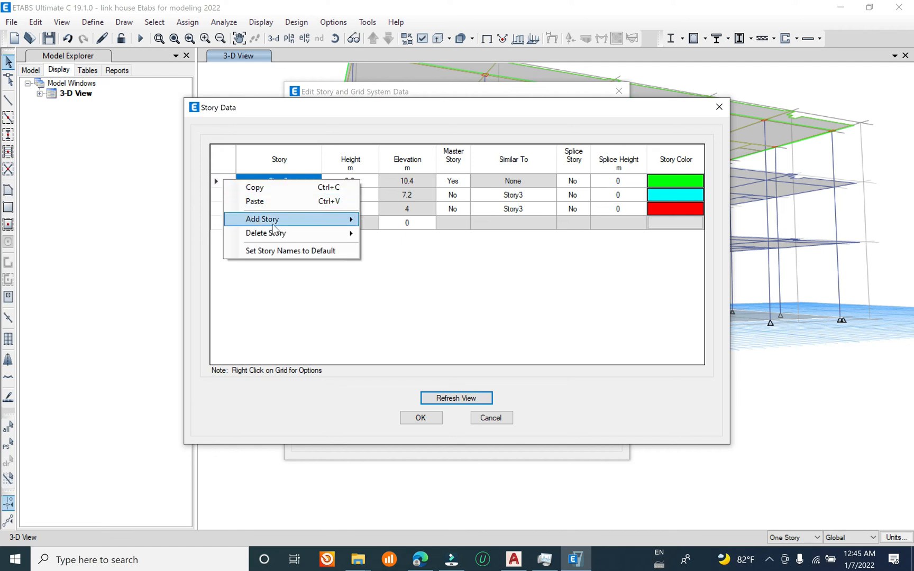
{"action": "mouse_move", "coordinate": [299, 228]}
{"action": "left_click", "coordinate": [440, 221]}
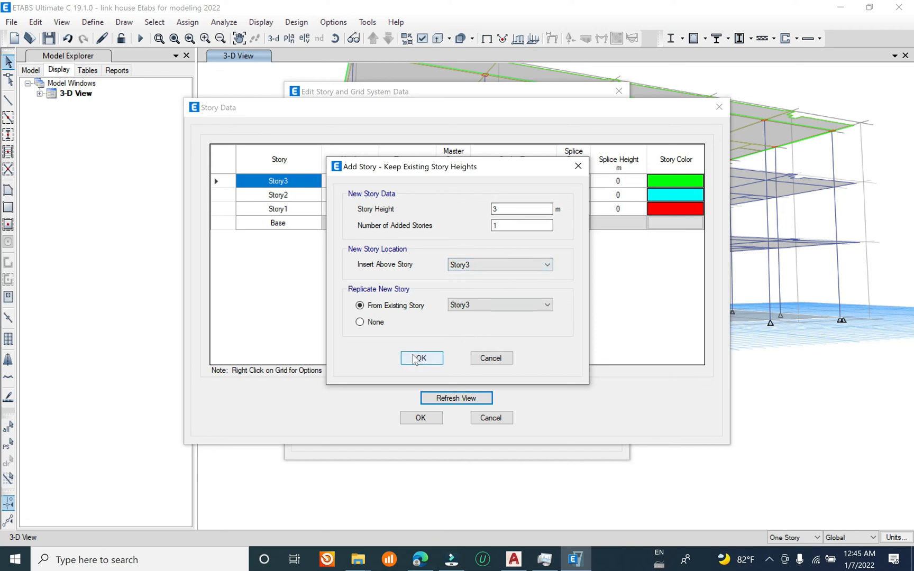
{"action": "left_click", "coordinate": [496, 209]}
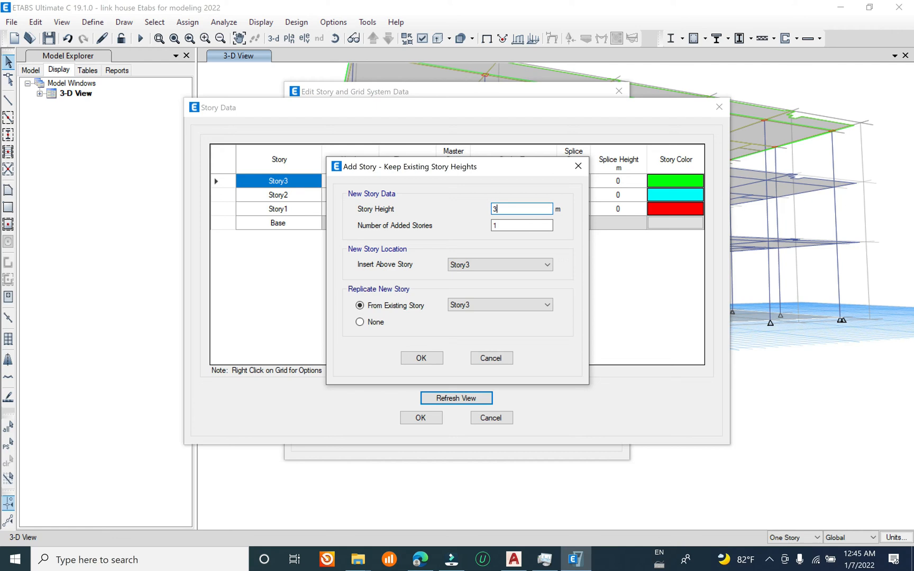
{"action": "type", "text": ".2"}
{"action": "left_click", "coordinate": [421, 358]}
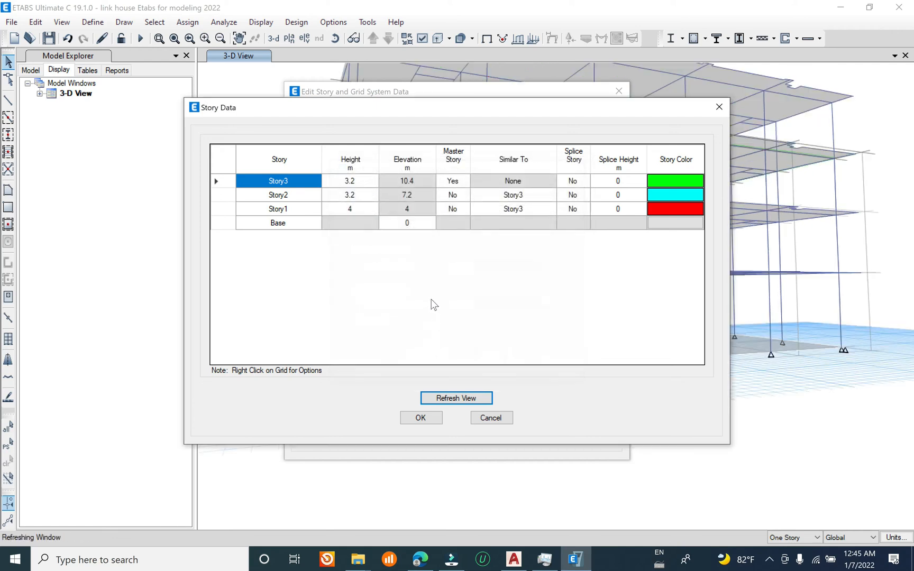
Step: Set the Story1 height to 1 m and apply the story data to the model
{"action": "left_click", "coordinate": [244, 225]}
{"action": "left_click", "coordinate": [360, 227]}
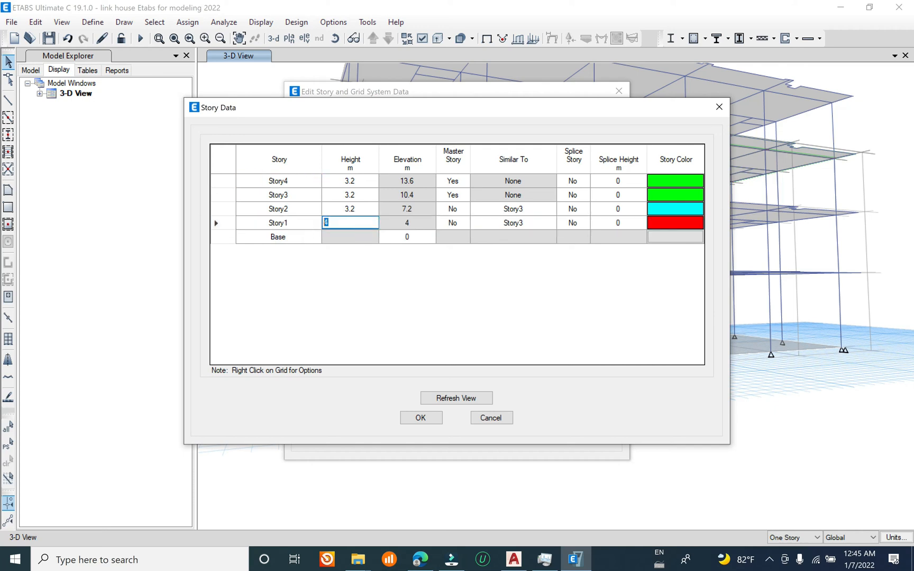
{"action": "left_click", "coordinate": [358, 211]}
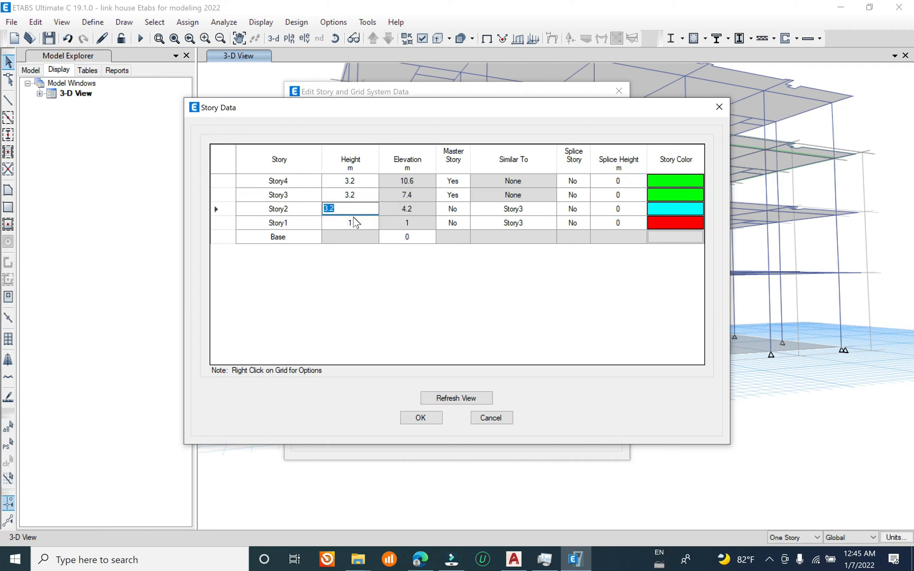
{"action": "left_click", "coordinate": [354, 222]}
{"action": "left_click", "coordinate": [445, 397]}
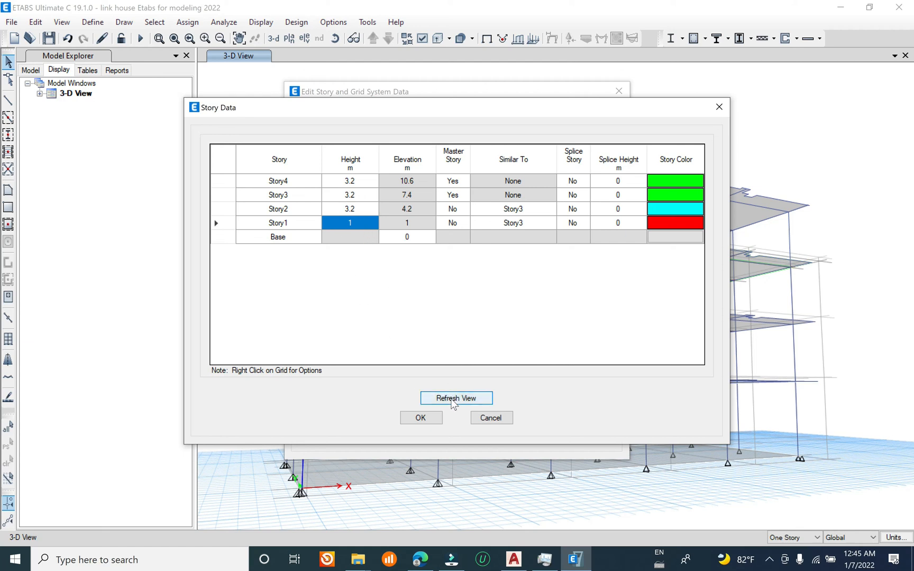
{"action": "left_click", "coordinate": [428, 421]}
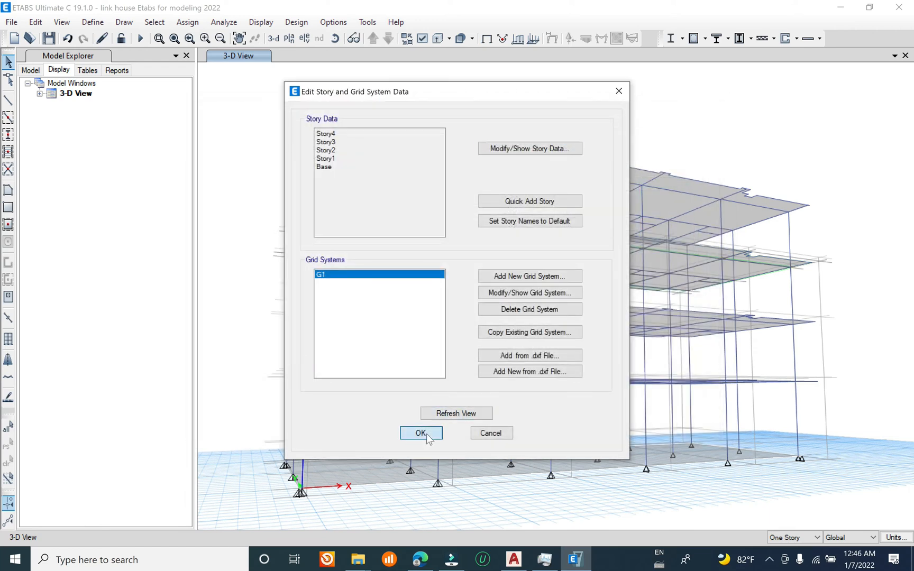
{"action": "left_click", "coordinate": [421, 433]}
Step: Delete the rectangular slab at the Base level, leaving the column supports
{"action": "middle_click_drag", "start_coordinate": [423, 434], "coordinate": [467, 324]}
{"action": "middle_click_drag", "start_coordinate": [493, 444], "coordinate": [522, 444], "text": "shift"}
{"action": "middle_click_drag", "start_coordinate": [455, 440], "coordinate": [416, 404], "text": "shift"}
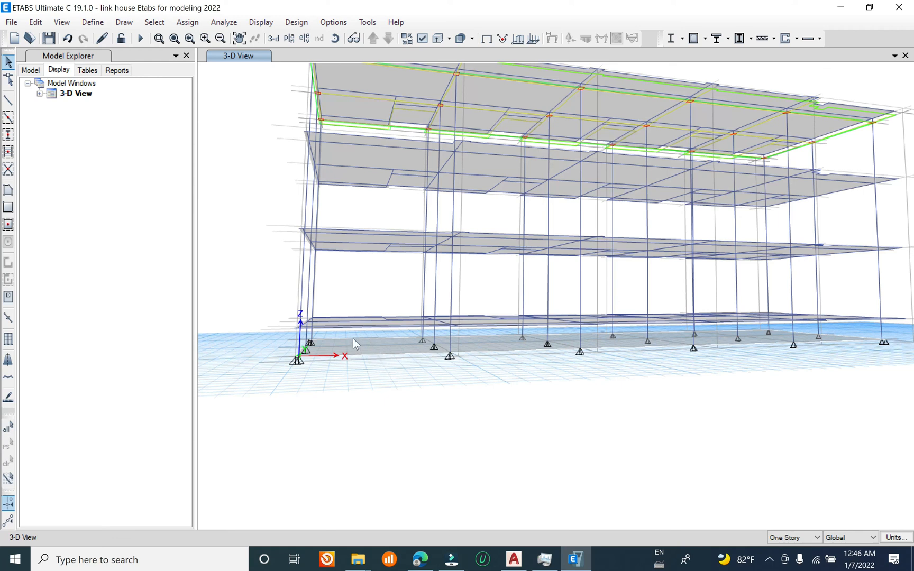
{"action": "left_click", "coordinate": [363, 354]}
{"action": "left_click", "coordinate": [36, 21]}
{"action": "left_click", "coordinate": [59, 123]}
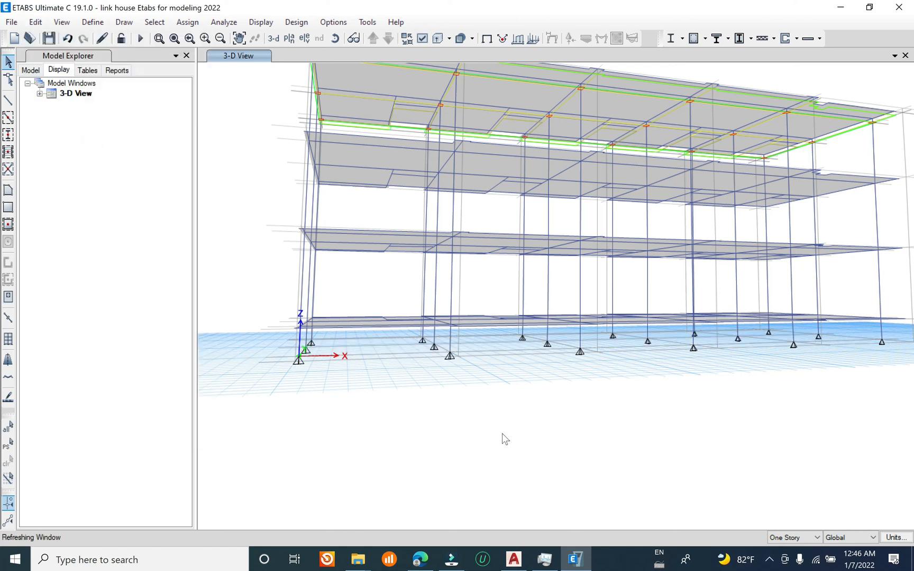
Step: Examine the four-story model from several angles and distances, including the slabs, columns and base supports
{"action": "scroll", "coordinate": [391, 381], "scroll_direction": "down", "scroll_amount": 2}
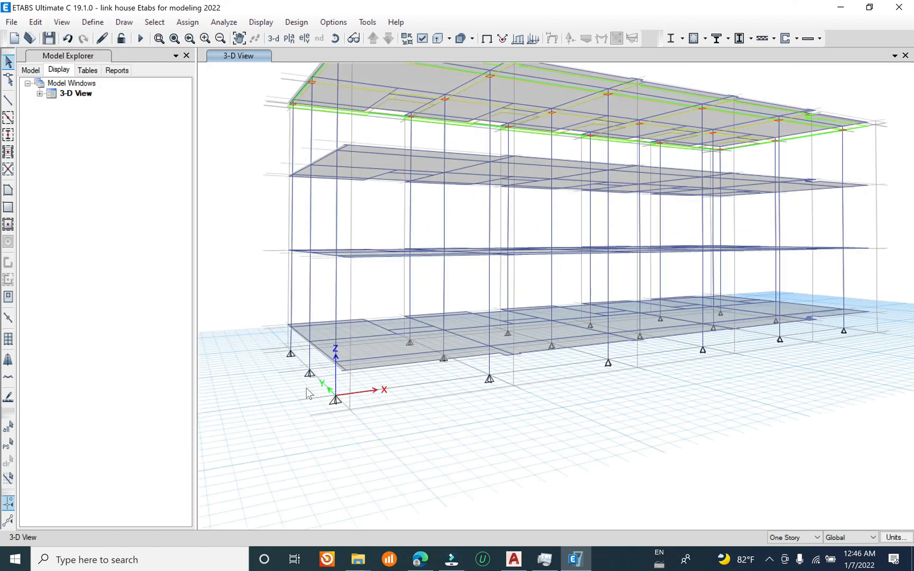
{"action": "scroll", "coordinate": [320, 371], "scroll_direction": "up", "scroll_amount": 5}
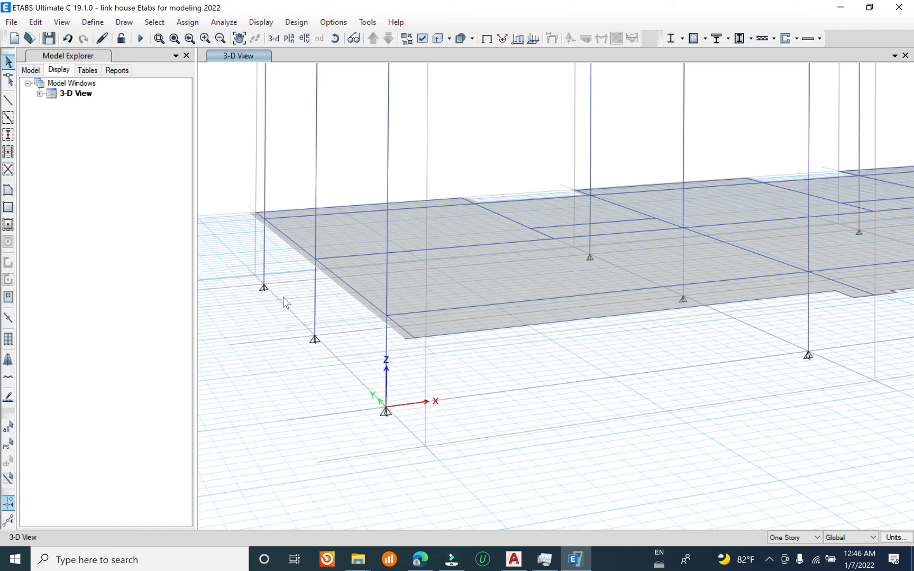
{"action": "scroll", "coordinate": [288, 312], "scroll_direction": "down", "scroll_amount": 2}
{"action": "scroll", "coordinate": [583, 427], "scroll_direction": "up", "scroll_amount": 3}
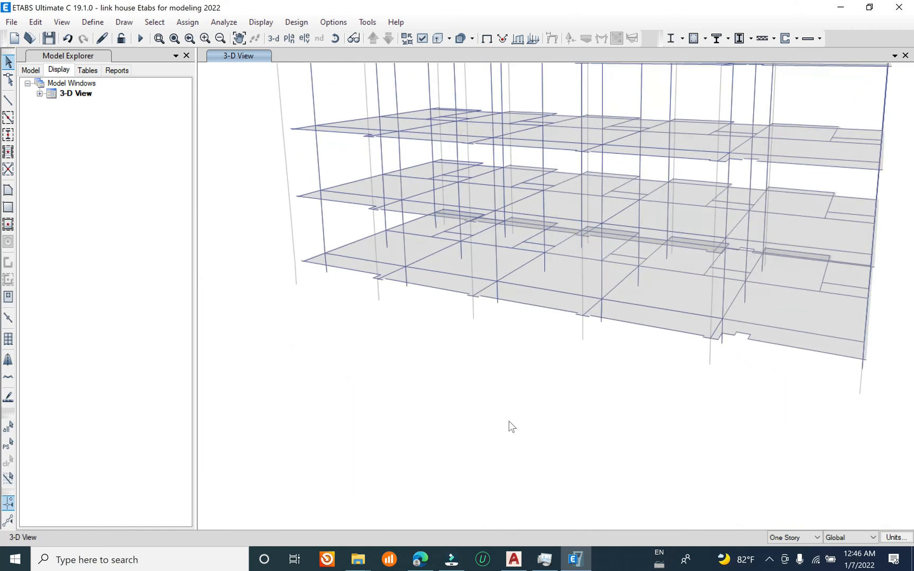
{"action": "scroll", "coordinate": [511, 427], "scroll_direction": "down", "scroll_amount": 2}
{"action": "scroll", "coordinate": [508, 412], "scroll_direction": "down", "scroll_amount": 3}
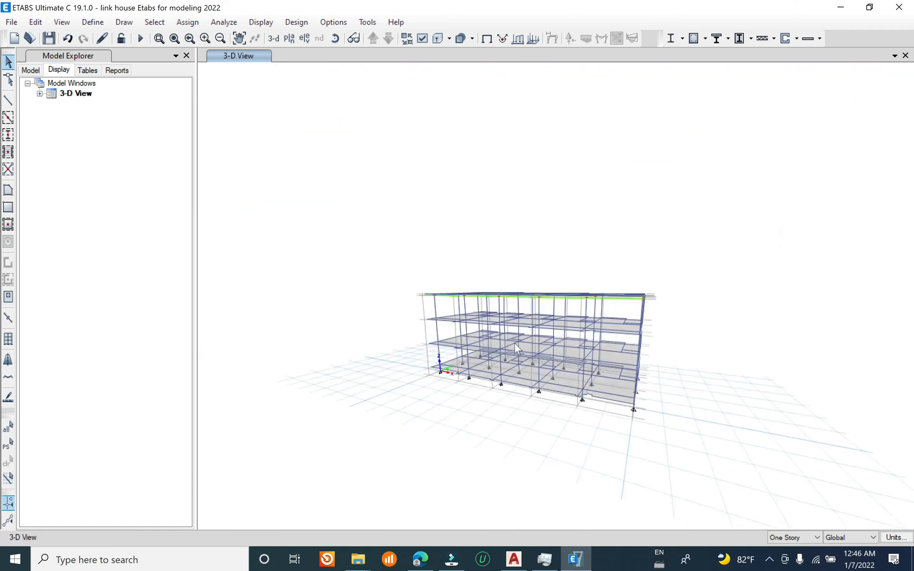
{"action": "scroll", "coordinate": [514, 343], "scroll_direction": "up", "scroll_amount": 5}
{"action": "scroll", "coordinate": [467, 277], "scroll_direction": "down", "scroll_amount": 3}
{"action": "scroll", "coordinate": [402, 244], "scroll_direction": "up", "scroll_amount": 1}
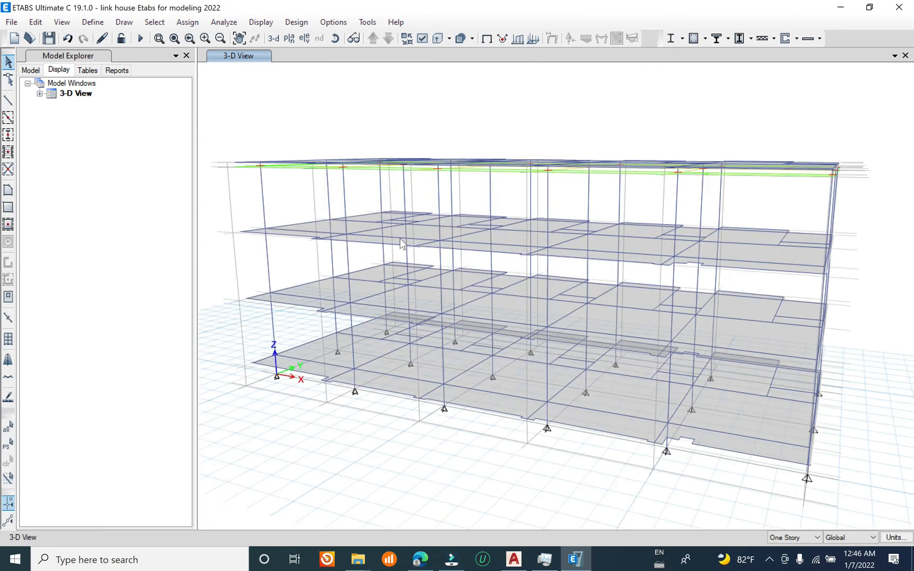
Step: Save the four-story model with the Base slab removed
{"action": "left_click", "coordinate": [12, 22]}
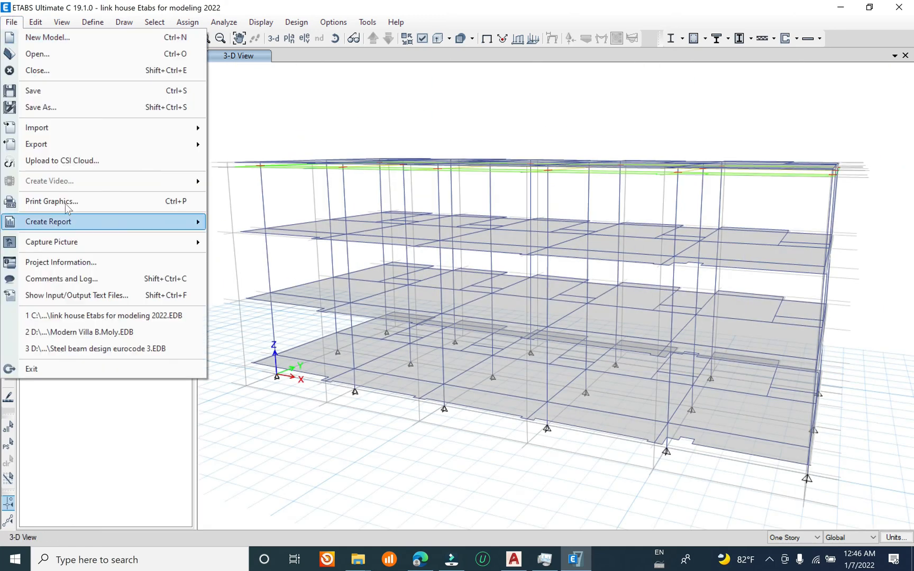
{"action": "left_click", "coordinate": [57, 94]}
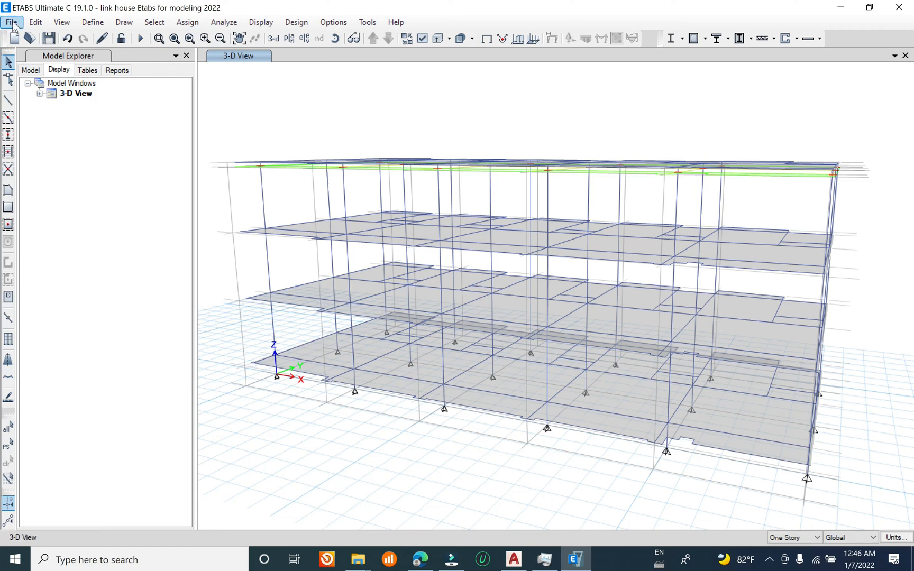
{"action": "left_click", "coordinate": [12, 23]}
{"action": "left_click", "coordinate": [55, 95]}
{"action": "left_click", "coordinate": [8, 21]}
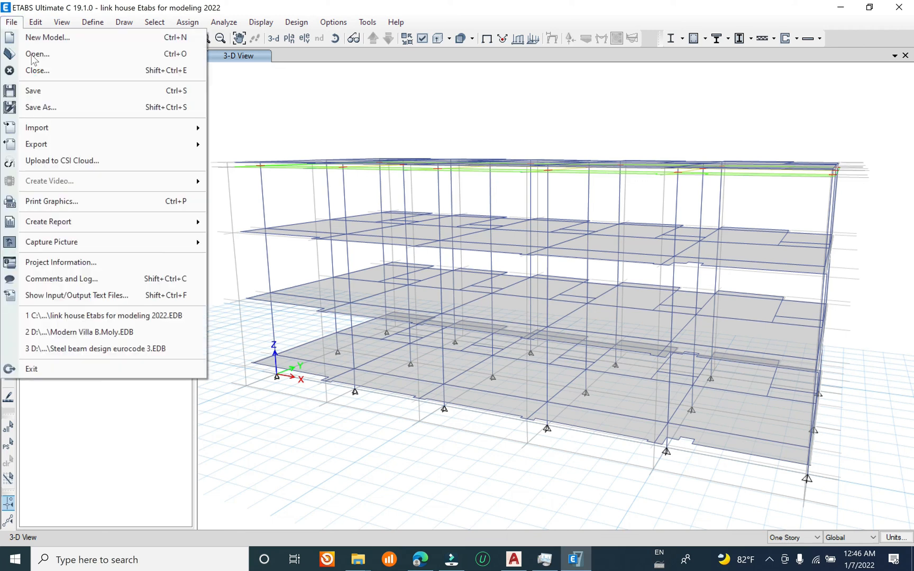
{"action": "left_click", "coordinate": [27, 91]}
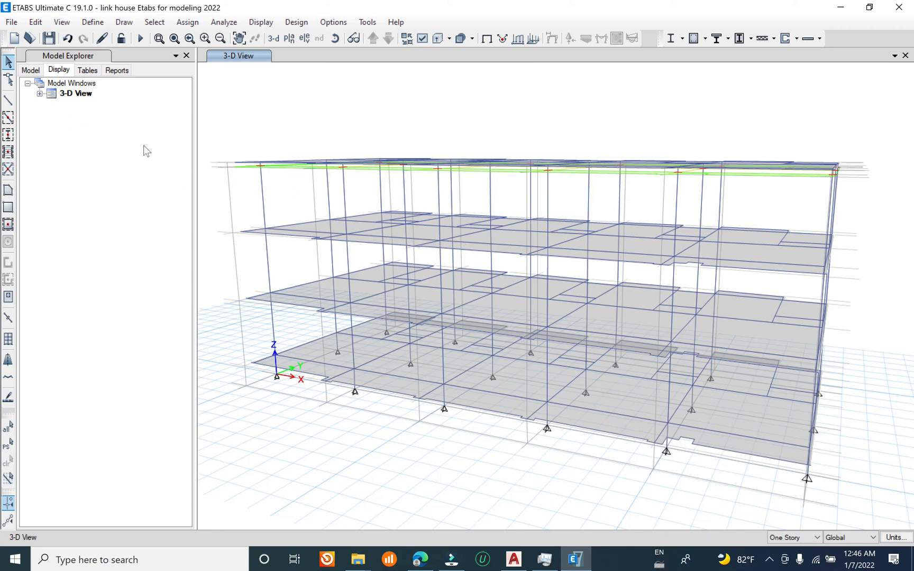
Step: Create area objects with the Opening property on the top story from the Etabs opening architectural layer
{"action": "left_click", "coordinate": [40, 94]}
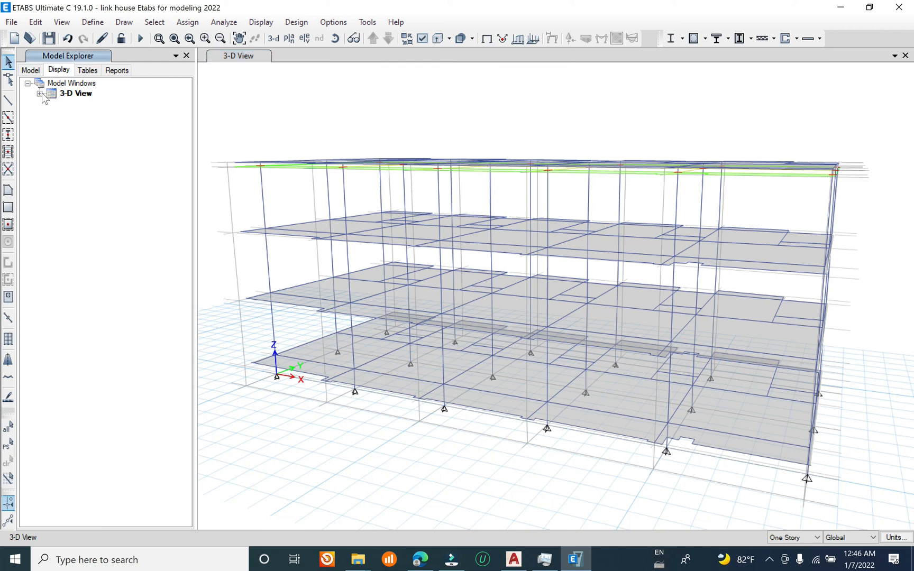
{"action": "left_click", "coordinate": [51, 145]}
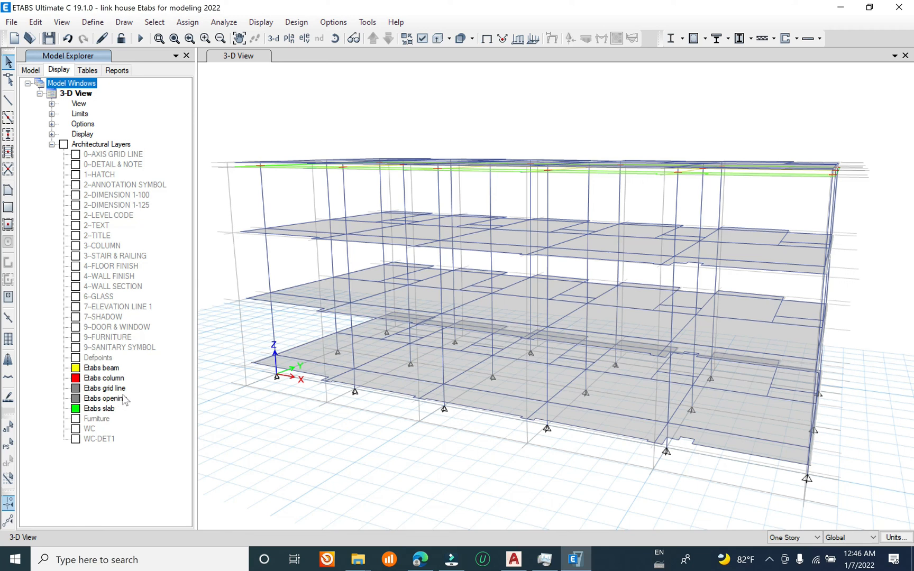
{"action": "left_click", "coordinate": [106, 399]}
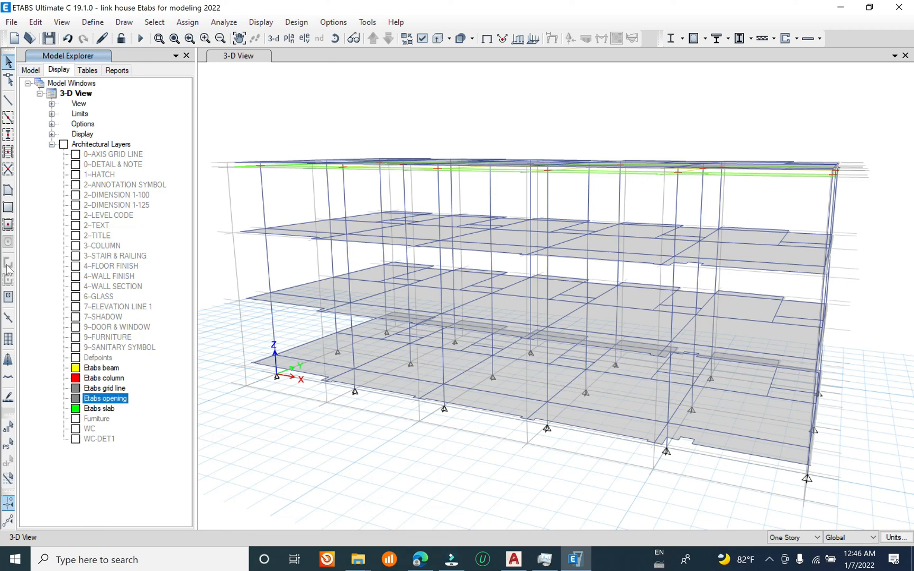
{"action": "left_click", "coordinate": [8, 207]}
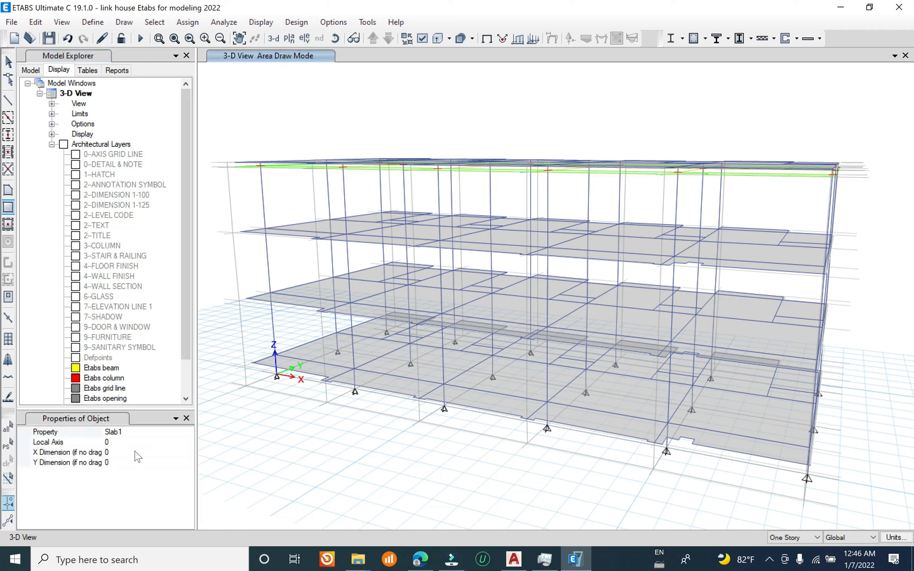
{"action": "left_click", "coordinate": [185, 437]}
{"action": "left_click", "coordinate": [188, 433]}
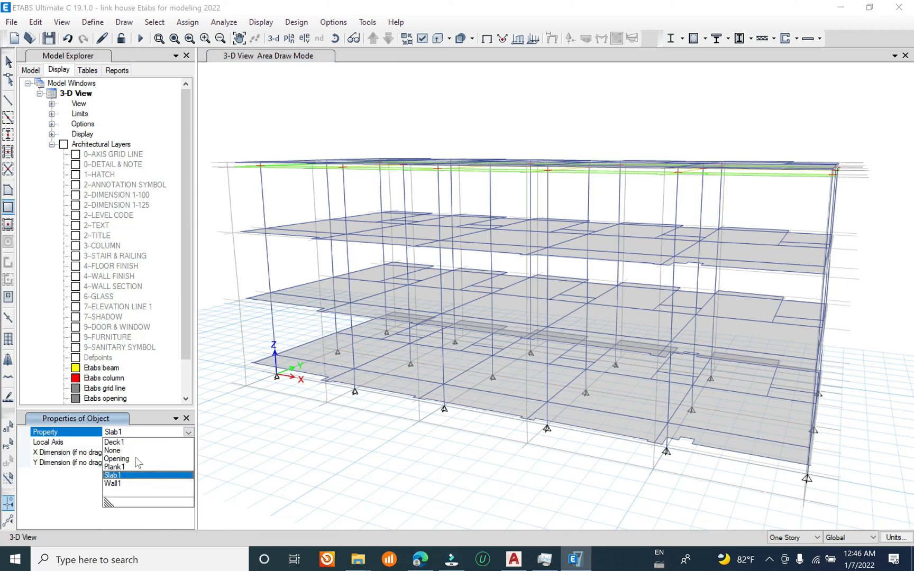
{"action": "left_click", "coordinate": [128, 459]}
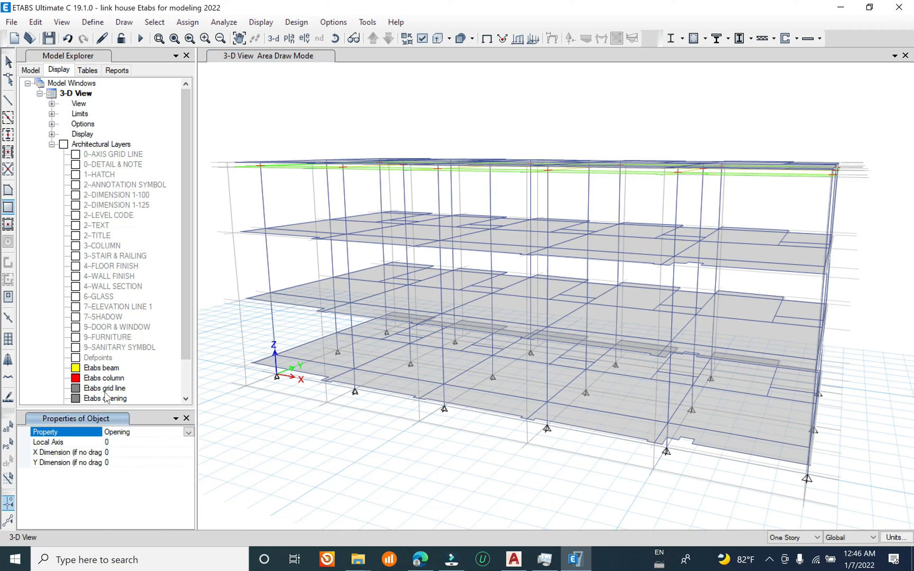
{"action": "right_click", "coordinate": [108, 400]}
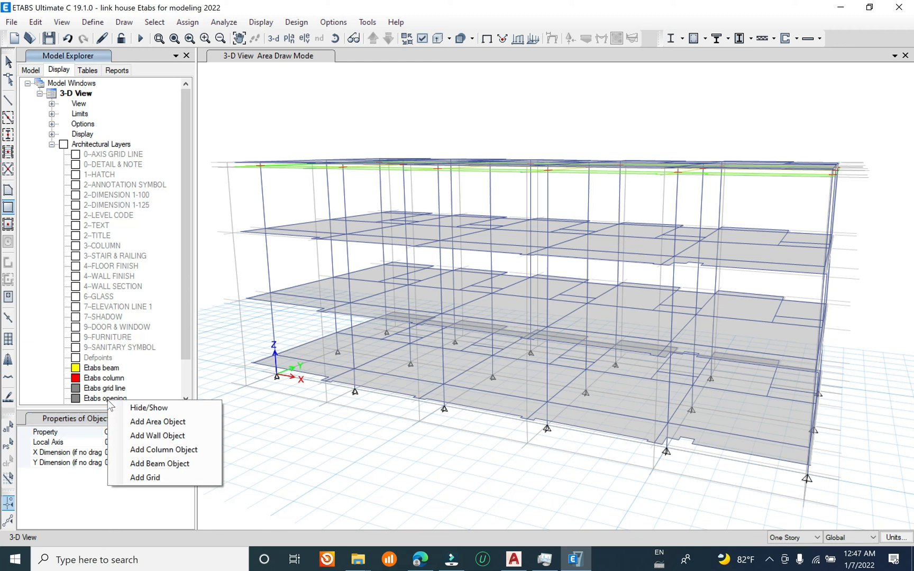
{"action": "left_click", "coordinate": [150, 423]}
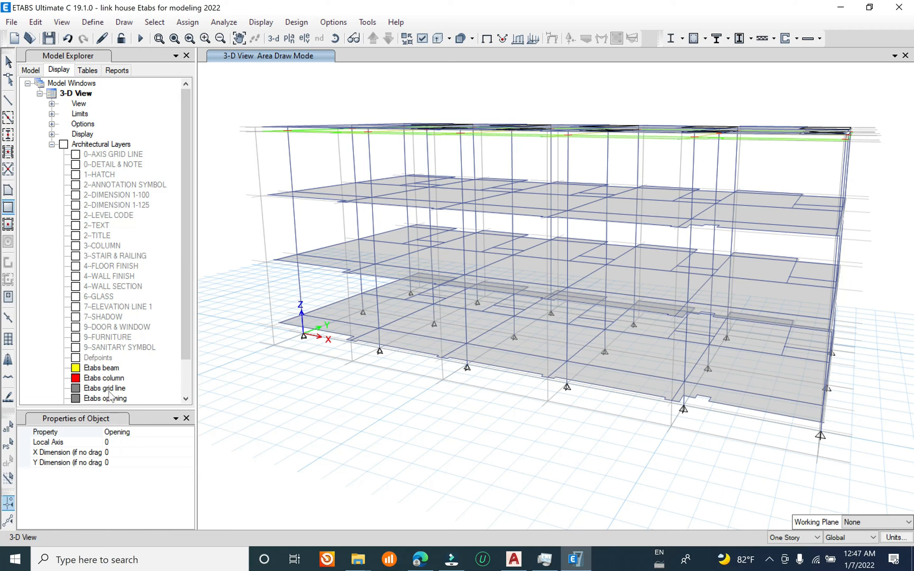
{"action": "key", "text": "Escape"}
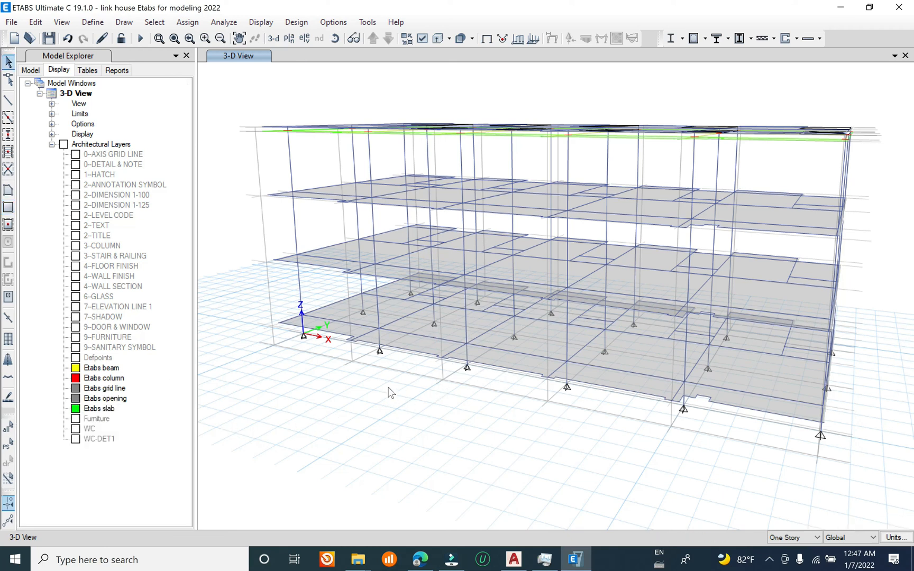
Step: Replicate the five top-story openings to Story3 and Story2, deleting the original objects
{"action": "middle_click_drag", "start_coordinate": [363, 363], "coordinate": [345, 273], "text": "shift"}
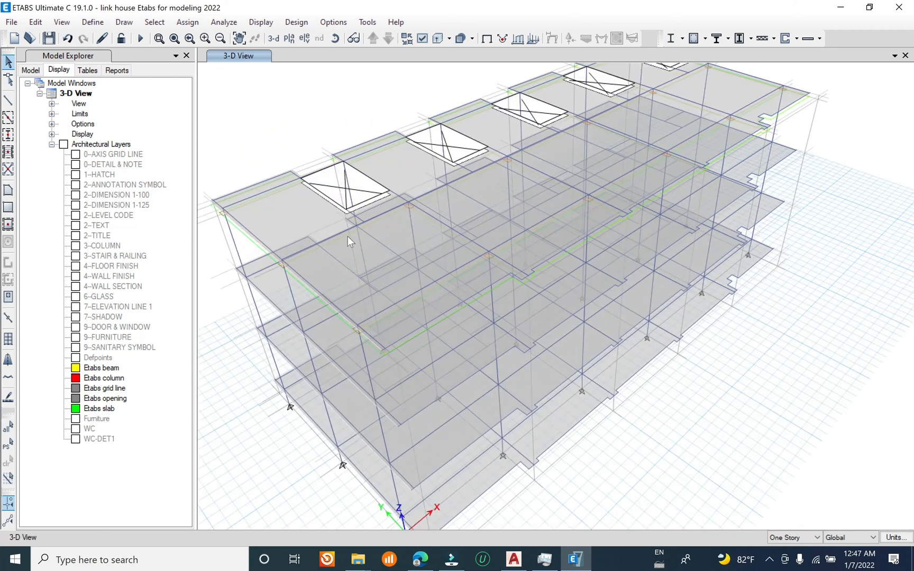
{"action": "middle_click_drag", "start_coordinate": [391, 182], "coordinate": [417, 211], "text": "shift"}
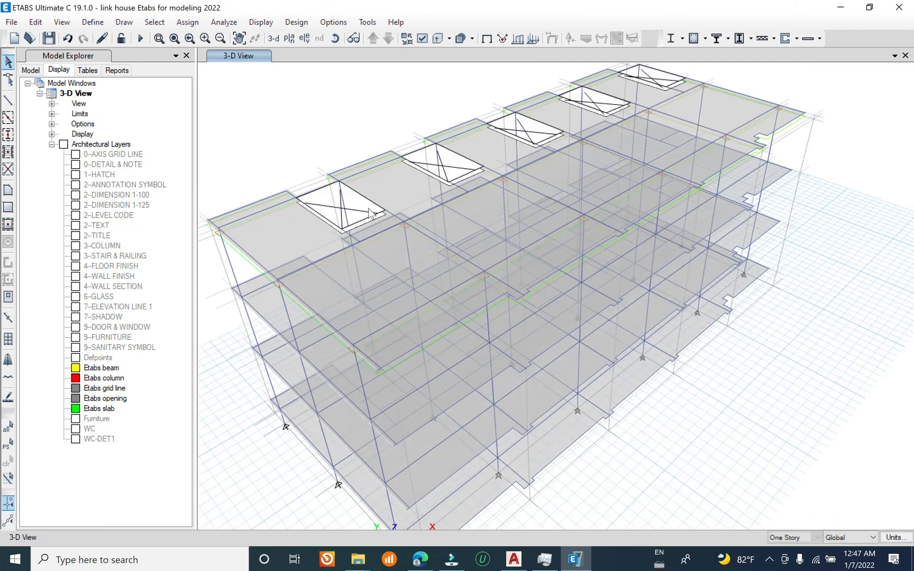
{"action": "left_click", "coordinate": [362, 214]}
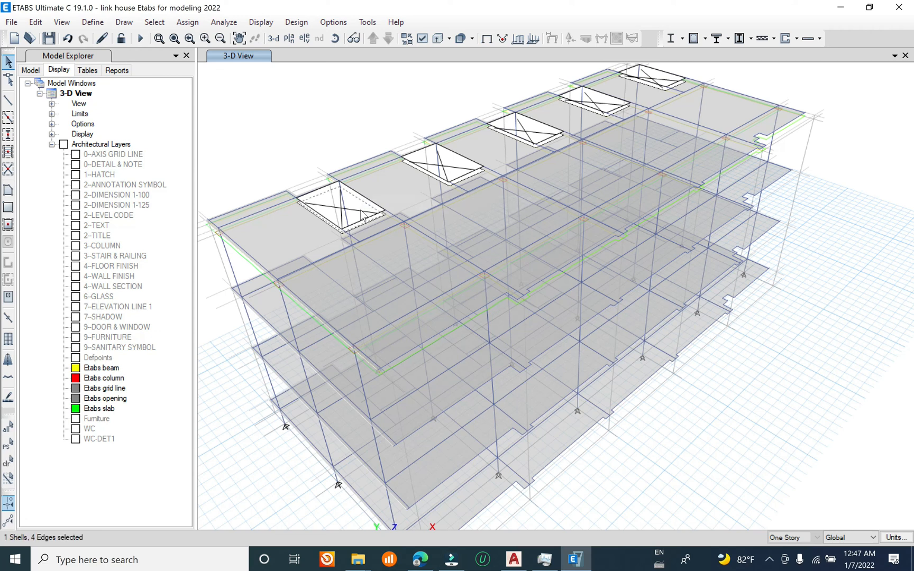
{"action": "left_click", "coordinate": [460, 172]}
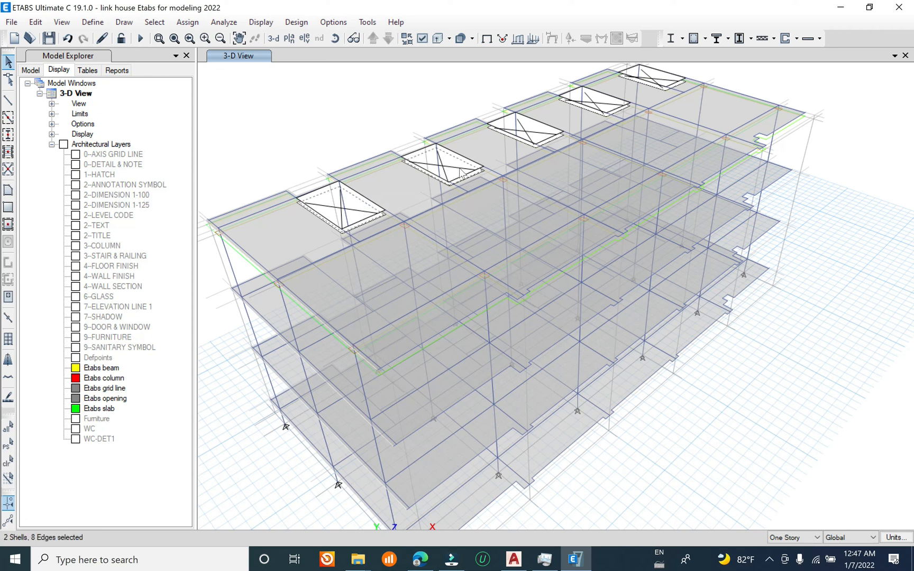
{"action": "left_click", "coordinate": [540, 134]}
{"action": "left_click", "coordinate": [661, 85]}
{"action": "left_click", "coordinate": [35, 22]}
{"action": "left_click", "coordinate": [79, 242]}
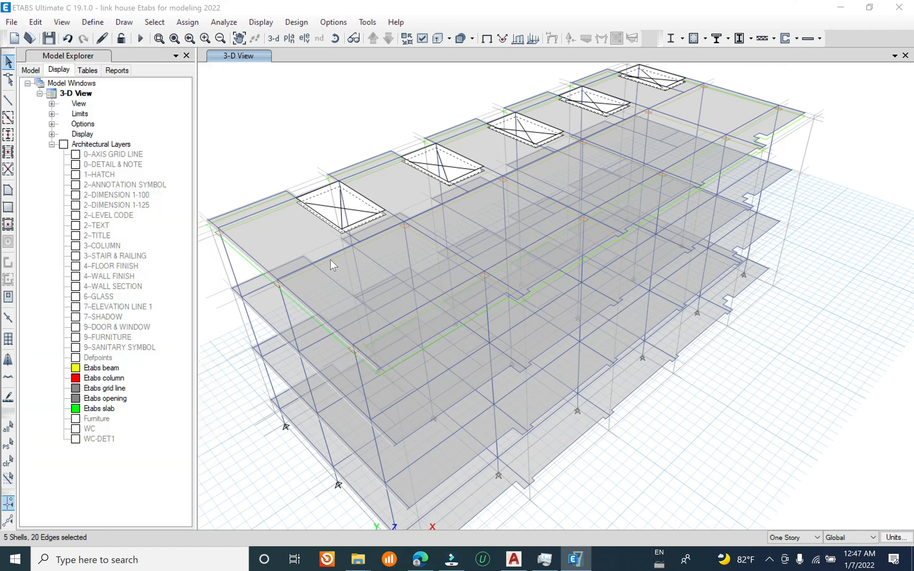
{"action": "left_click", "coordinate": [421, 363]}
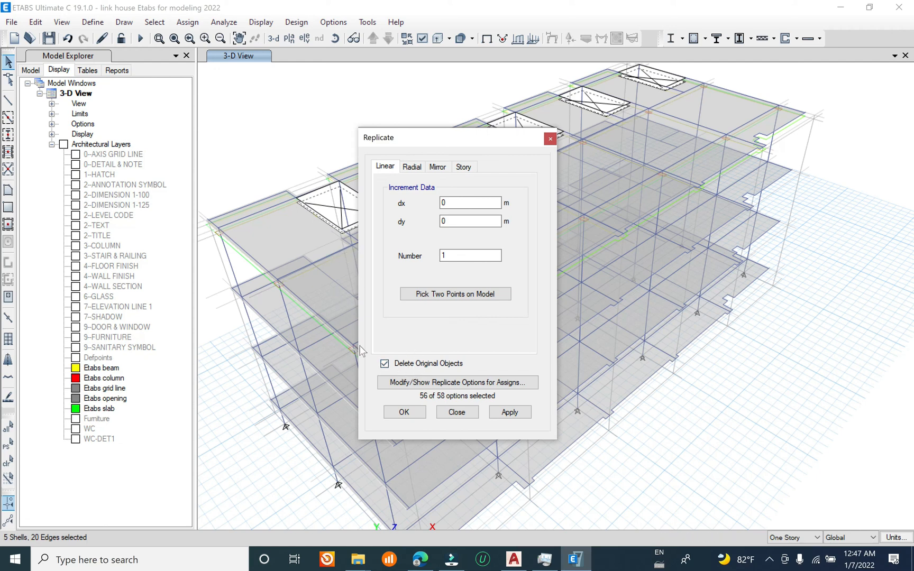
{"action": "left_click", "coordinate": [415, 365]}
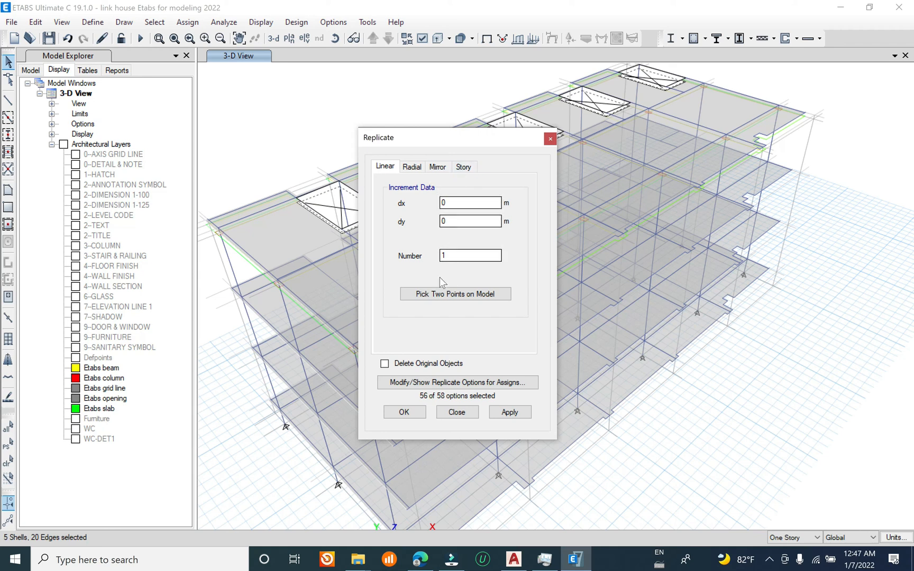
{"action": "left_click", "coordinate": [463, 167]}
{"action": "left_click", "coordinate": [407, 365]}
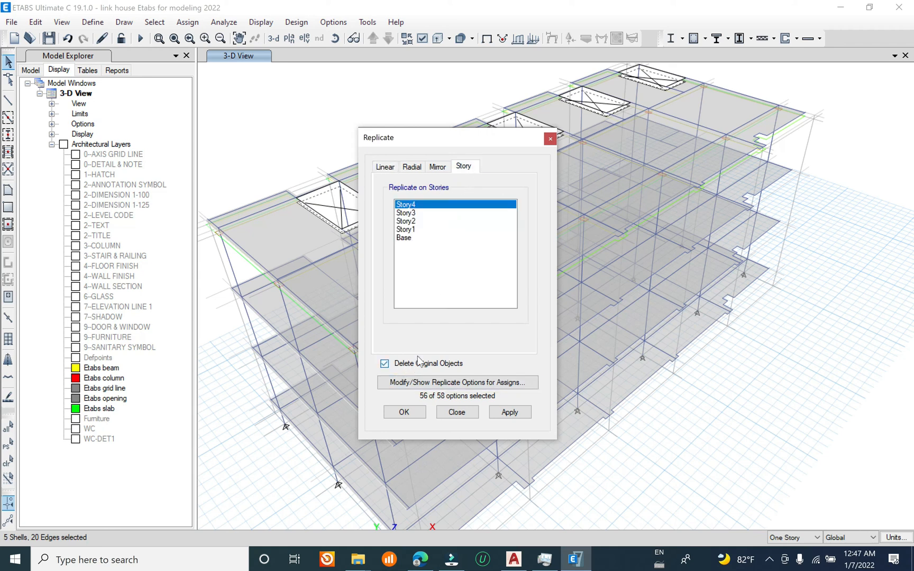
{"action": "left_click", "coordinate": [419, 213]}
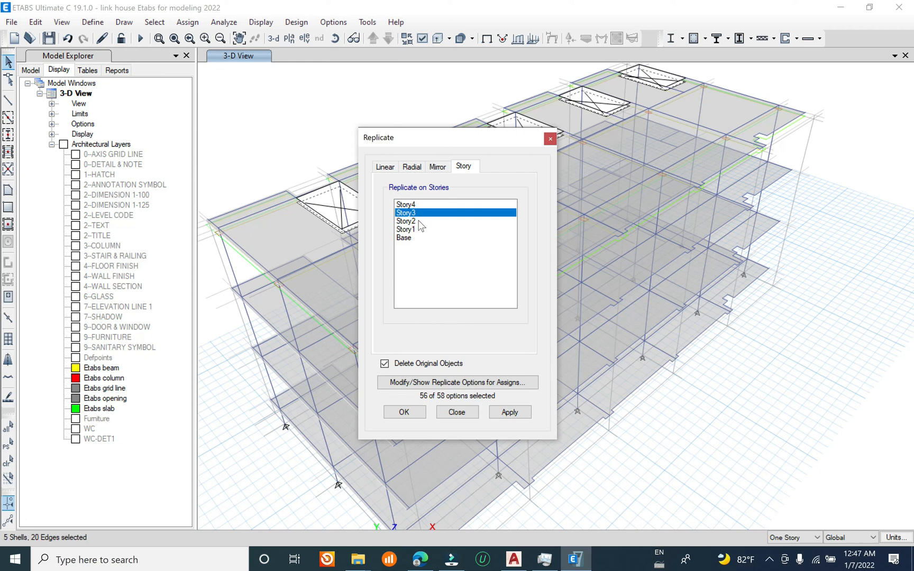
{"action": "left_click", "coordinate": [420, 221], "text": "ctrl"}
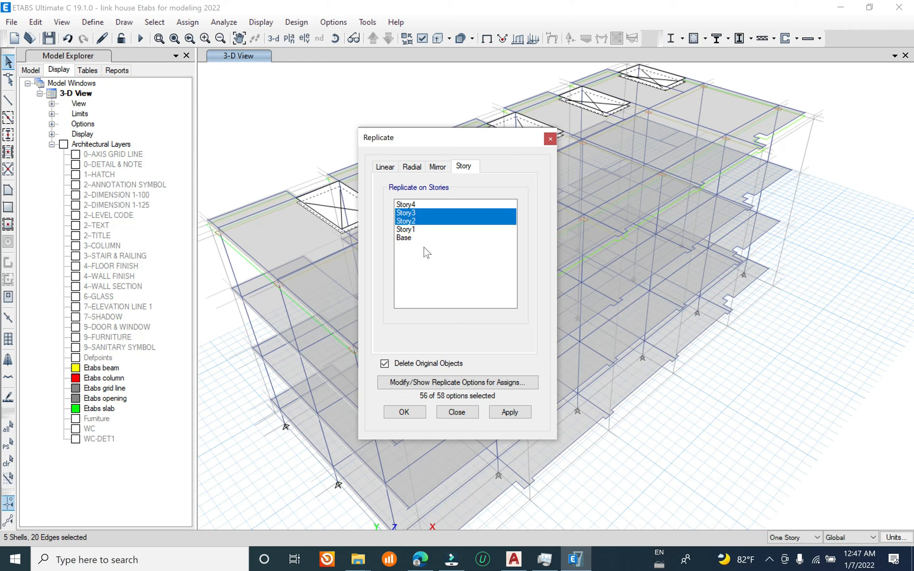
{"action": "left_click", "coordinate": [509, 412]}
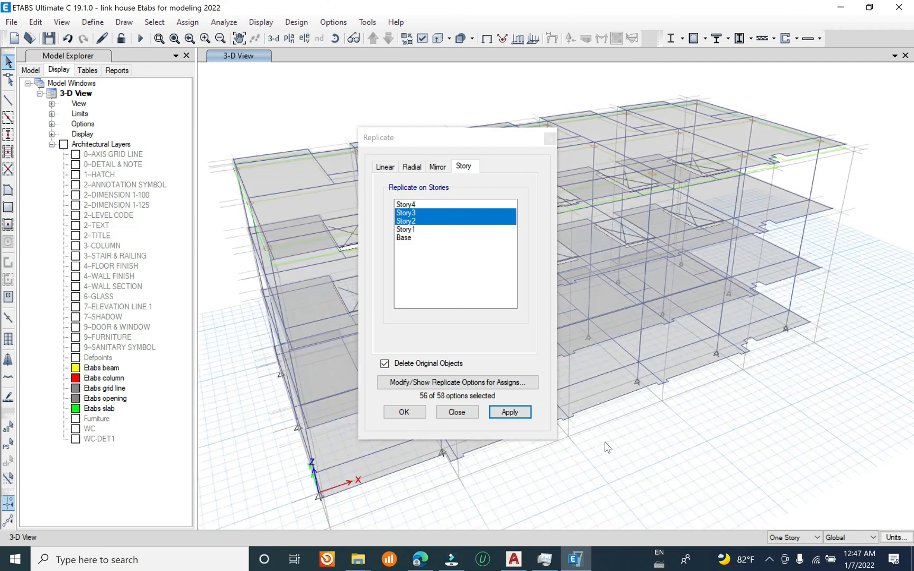
{"action": "mouse_move", "coordinate": [596, 378]}
{"action": "middle_mouse_down", "text": "shift"}
{"action": "mouse_move", "coordinate": [591, 362]}
{"action": "mouse_move", "coordinate": [590, 390]}
{"action": "middle_mouse_up", "text": "shift"}
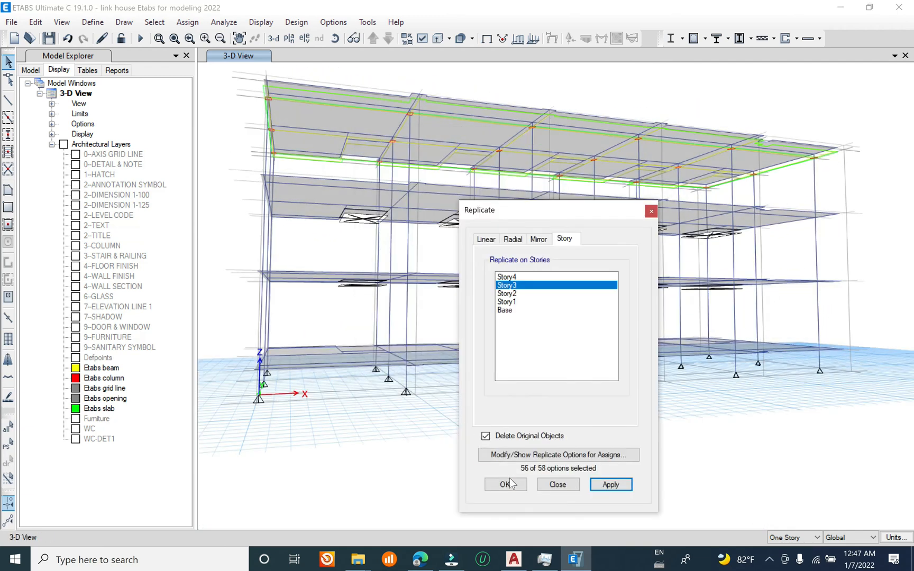
{"action": "left_click", "coordinate": [509, 484]}
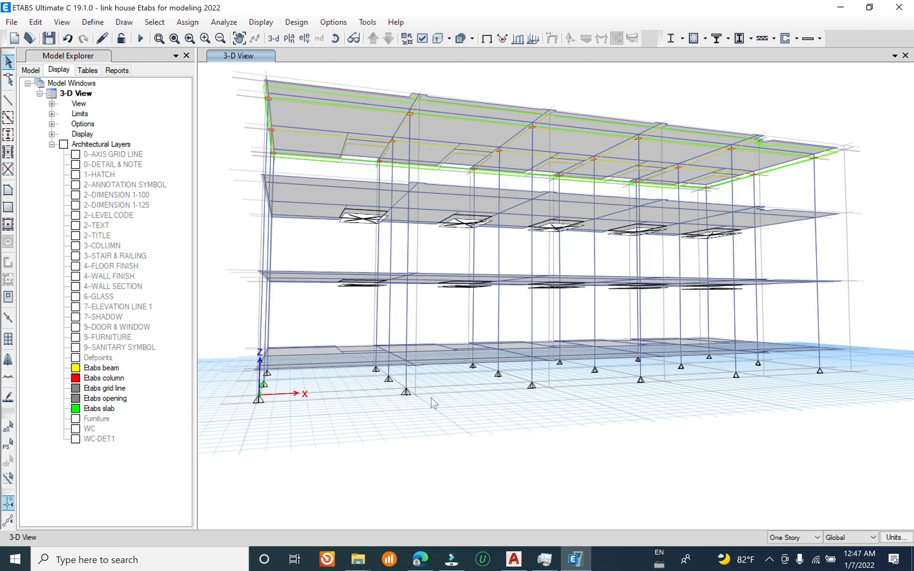
Step: Save the model with the openings placed on Story2 and Story3
{"action": "middle_click_drag", "start_coordinate": [370, 286], "coordinate": [392, 324], "text": "shift"}
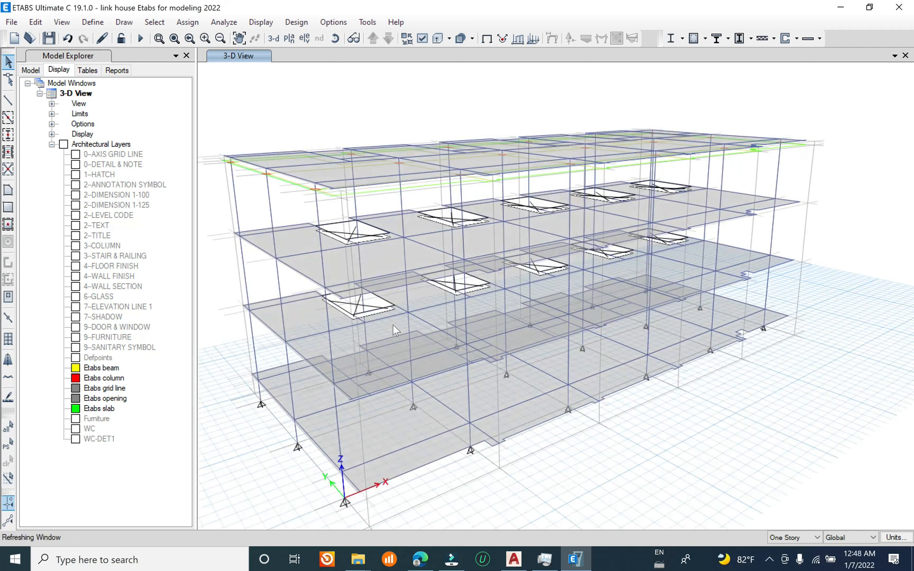
{"action": "left_click", "coordinate": [11, 22]}
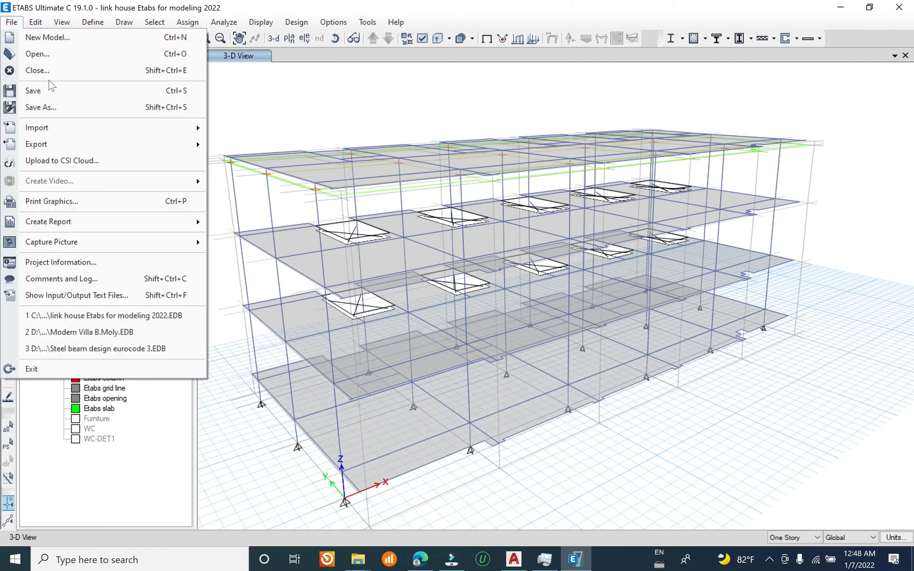
{"action": "left_click", "coordinate": [72, 92]}
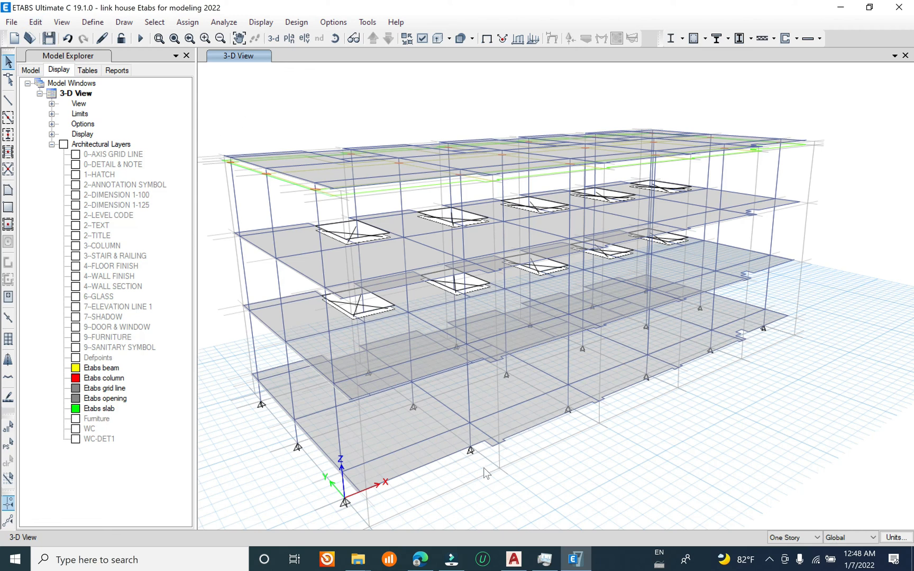
{"action": "left_click_drag", "start_coordinate": [484, 472], "coordinate": [500, 404]}
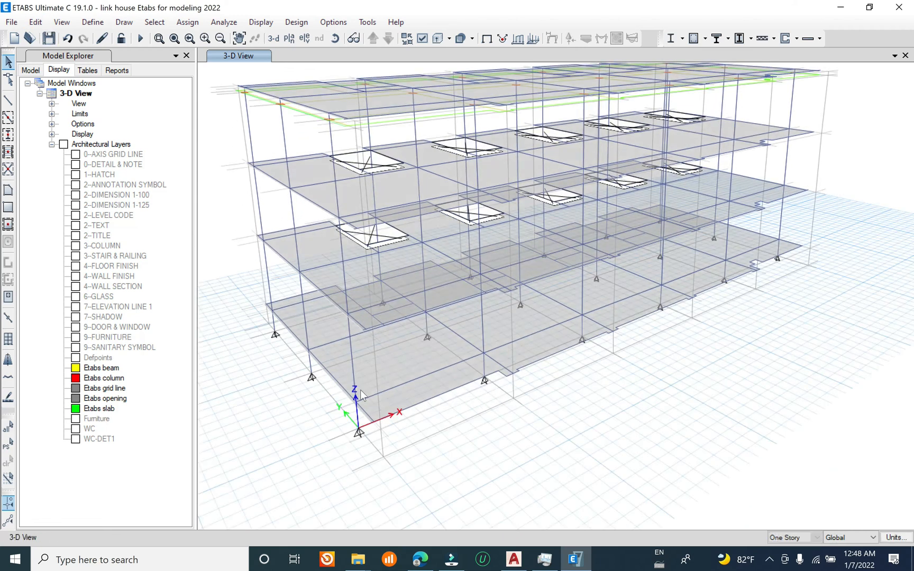
Step: Open the Story1 plan view from the 3-D view
{"action": "scroll", "coordinate": [362, 391], "scroll_direction": "up", "scroll_amount": 5}
{"action": "scroll", "coordinate": [365, 397], "scroll_direction": "down", "scroll_amount": 5}
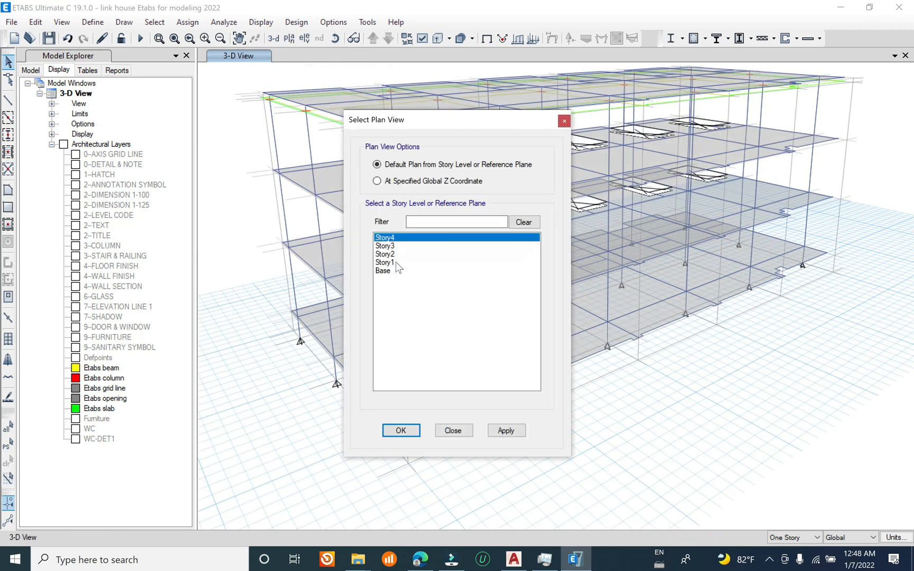
{"action": "left_click", "coordinate": [384, 262]}
{"action": "left_click", "coordinate": [505, 430]}
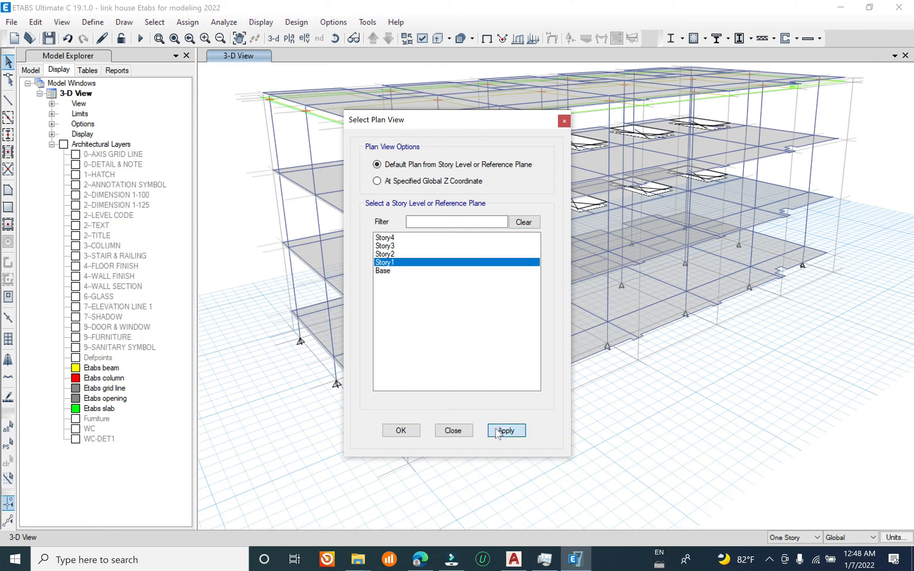
{"action": "left_click", "coordinate": [451, 430]}
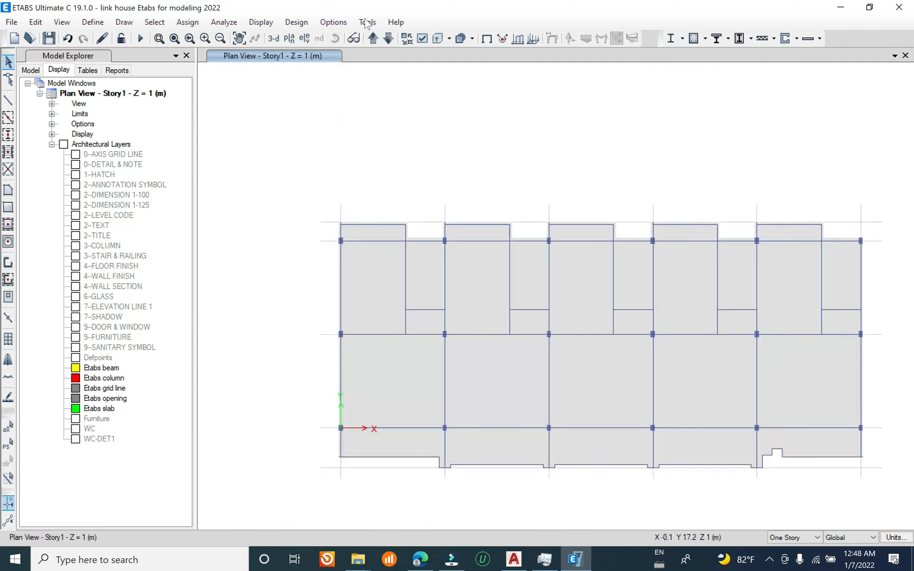
{"action": "left_click", "coordinate": [390, 40]}
{"action": "left_click", "coordinate": [372, 39]}
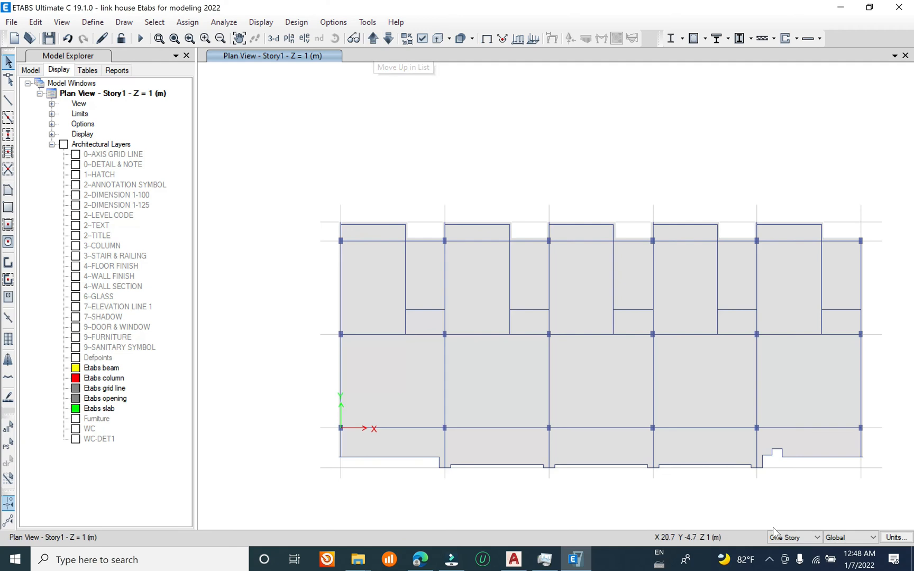
Step: Delete the Story1 slab along with the overhanging beams beyond the front and rear column rows
{"action": "middle_click_drag", "start_coordinate": [766, 496], "coordinate": [700, 392]}
{"action": "left_click_drag", "start_coordinate": [823, 425], "coordinate": [283, 379]}
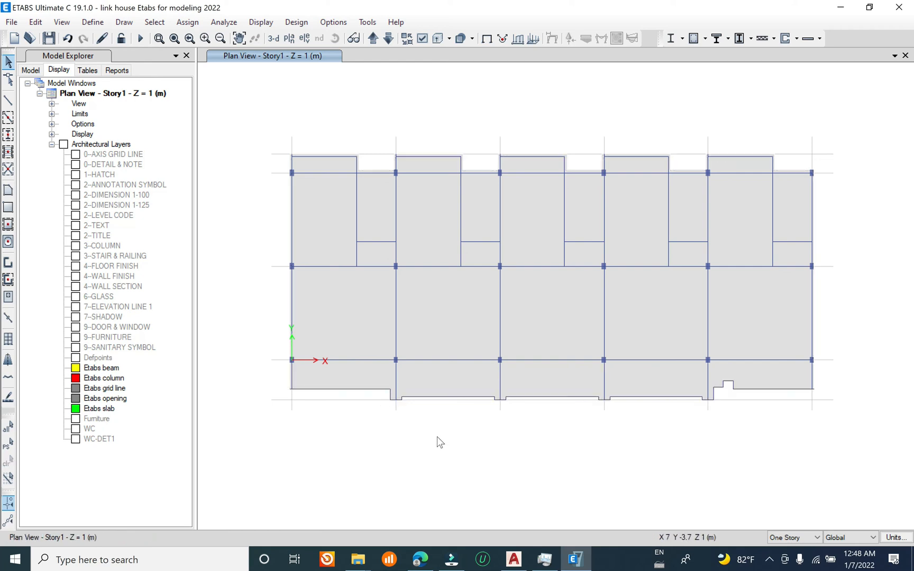
{"action": "left_click_drag", "start_coordinate": [830, 460], "coordinate": [283, 393]}
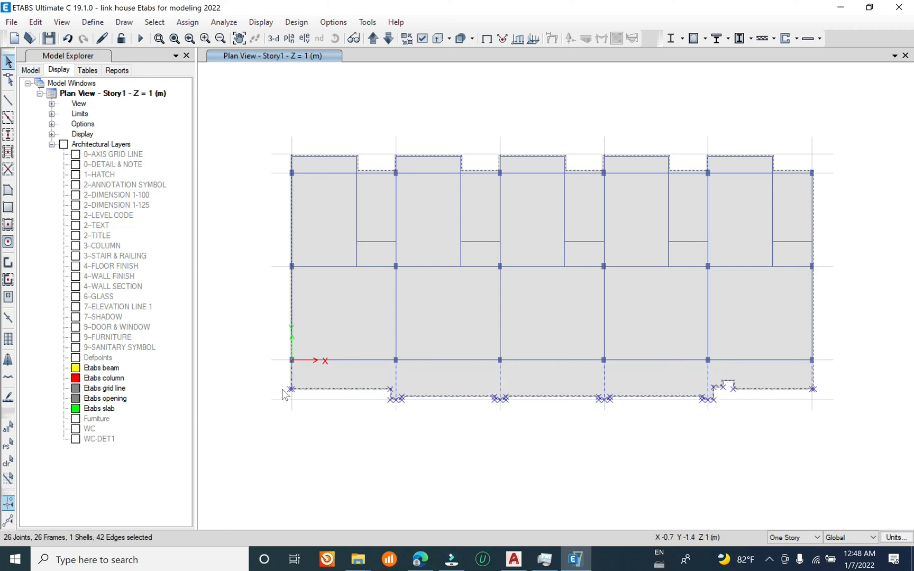
{"action": "left_click_drag", "start_coordinate": [844, 154], "coordinate": [208, 69]}
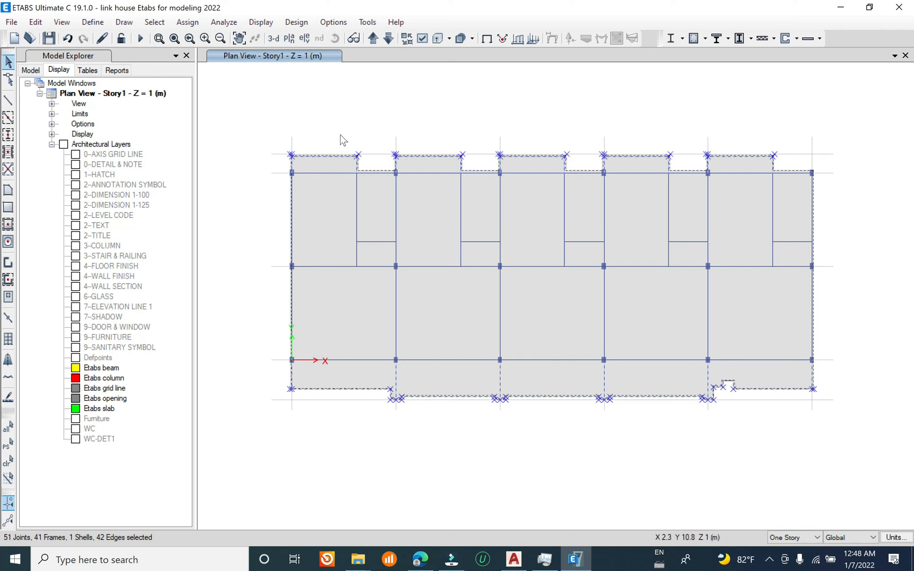
{"action": "left_click", "coordinate": [43, 24]}
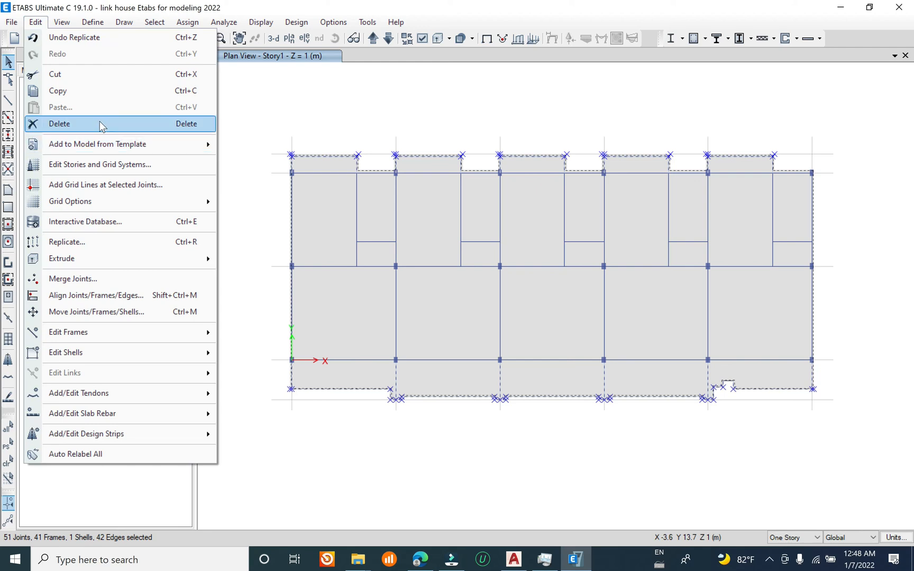
{"action": "left_click", "coordinate": [100, 123]}
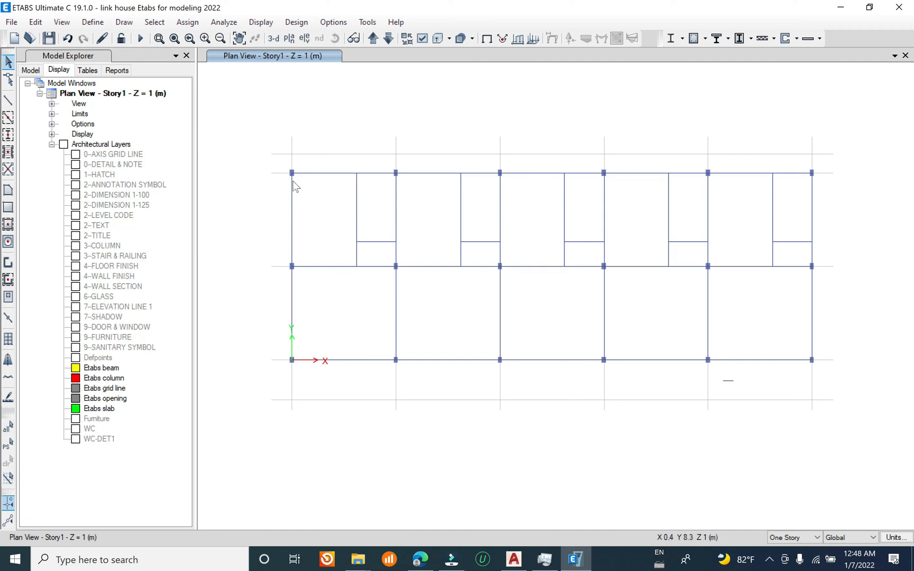
Step: Draw a rectangular Slab1 floor on Story1, about 24.9 m long, between the diagonally opposite outer corner columns
{"action": "left_click", "coordinate": [8, 207]}
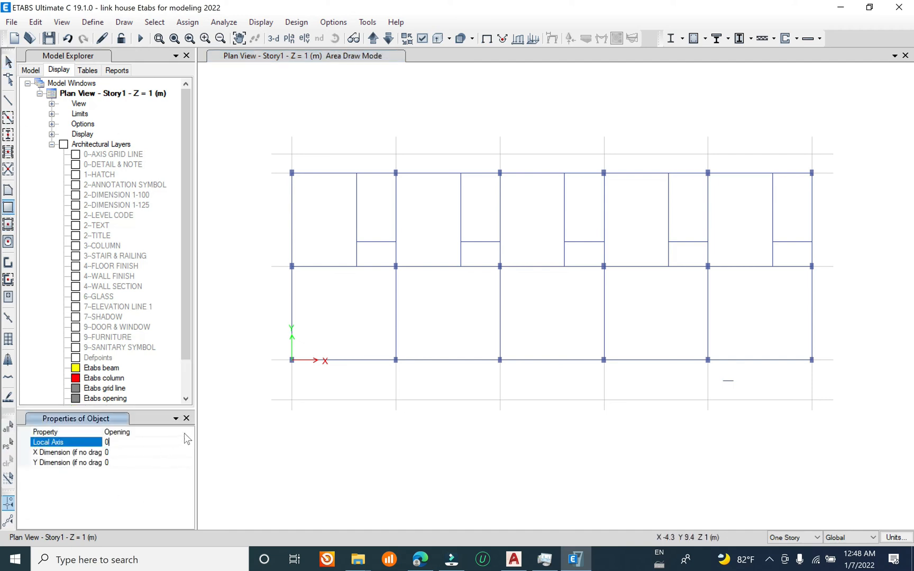
{"action": "left_click", "coordinate": [184, 433]}
{"action": "left_click", "coordinate": [188, 432]}
{"action": "left_click", "coordinate": [127, 476]}
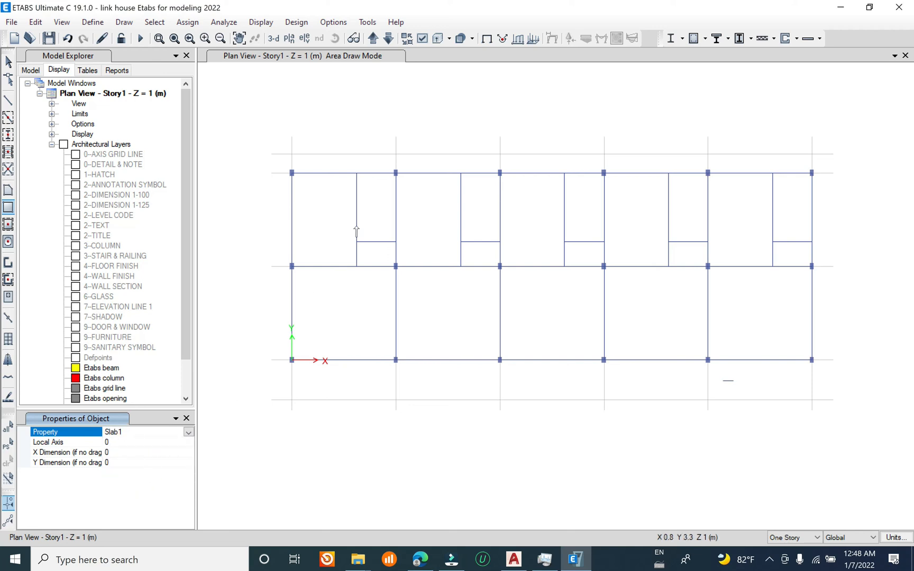
{"action": "left_click", "coordinate": [291, 173]}
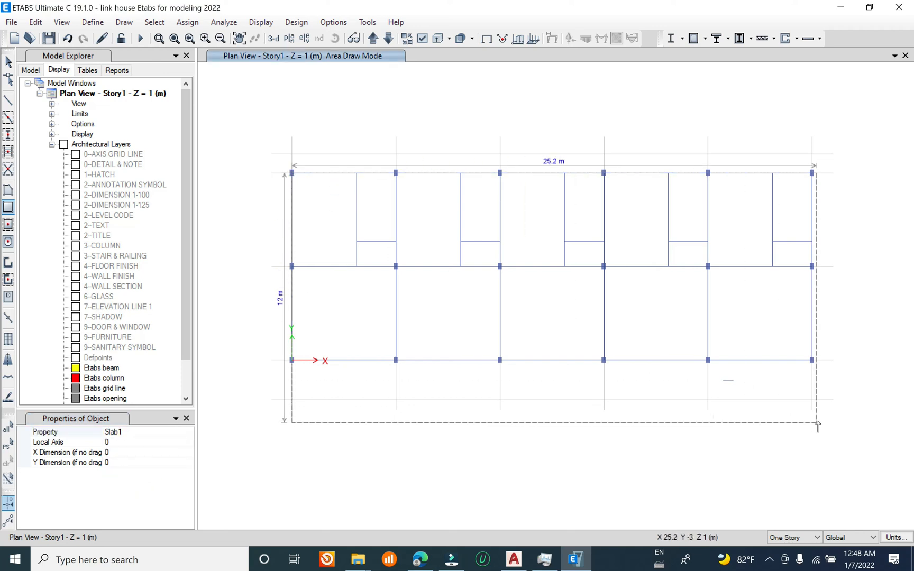
{"action": "left_click", "coordinate": [812, 360]}
{"action": "key", "text": "Escape"}
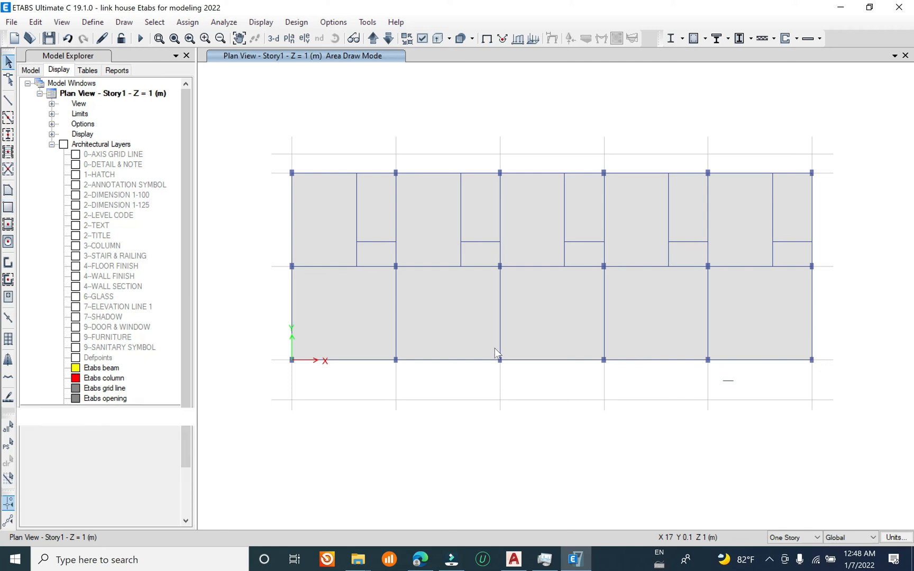
Step: Return to the 3-D view and save the model with the redrawn Story1 slab
{"action": "left_click", "coordinate": [273, 38]}
{"action": "middle_click_drag", "start_coordinate": [648, 445], "coordinate": [555, 369]}
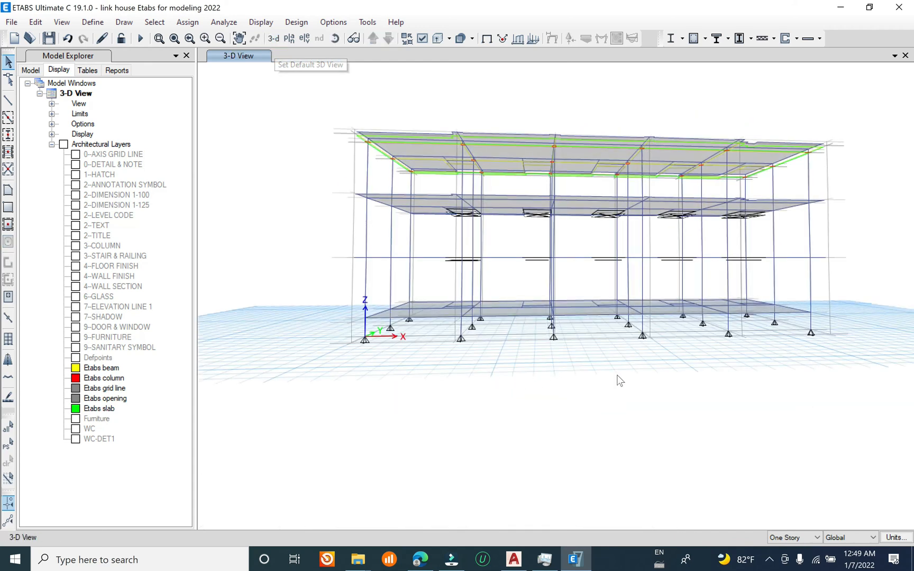
{"action": "left_click", "coordinate": [11, 22]}
{"action": "left_click", "coordinate": [53, 91]}
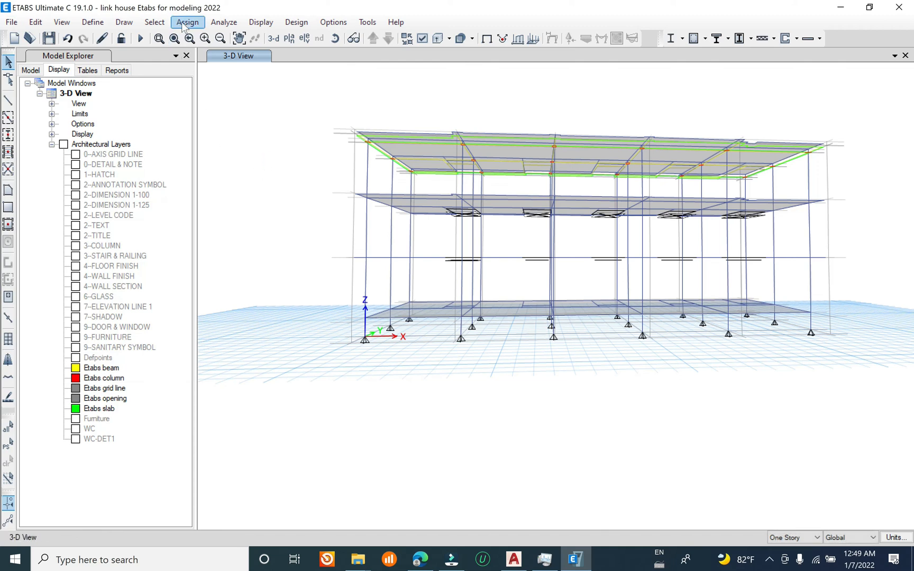
Step: Run Check Model with all checks selected together, toggling the Joint Story Assignment option
{"action": "left_click", "coordinate": [225, 23]}
{"action": "left_click", "coordinate": [267, 38]}
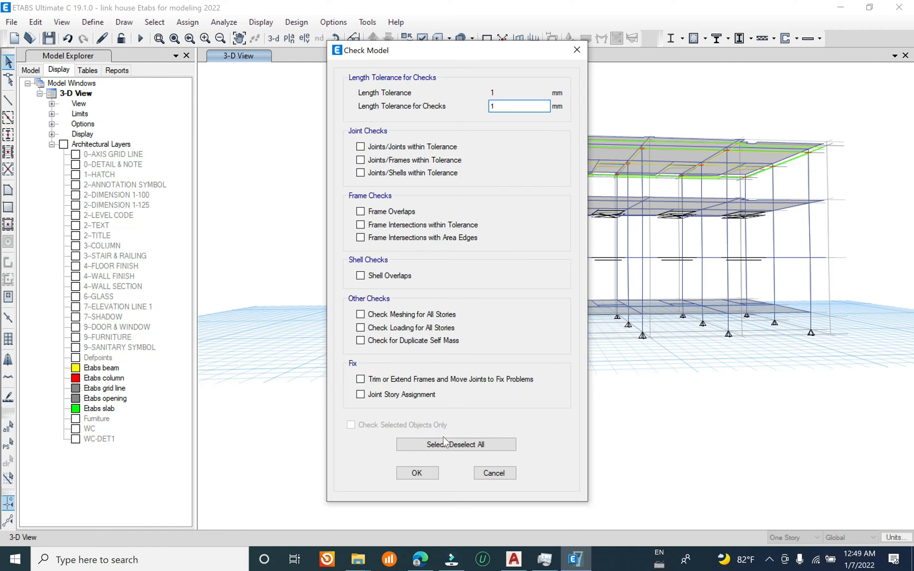
{"action": "left_click", "coordinate": [447, 446]}
{"action": "left_click", "coordinate": [407, 396]}
{"action": "left_click", "coordinate": [417, 472]}
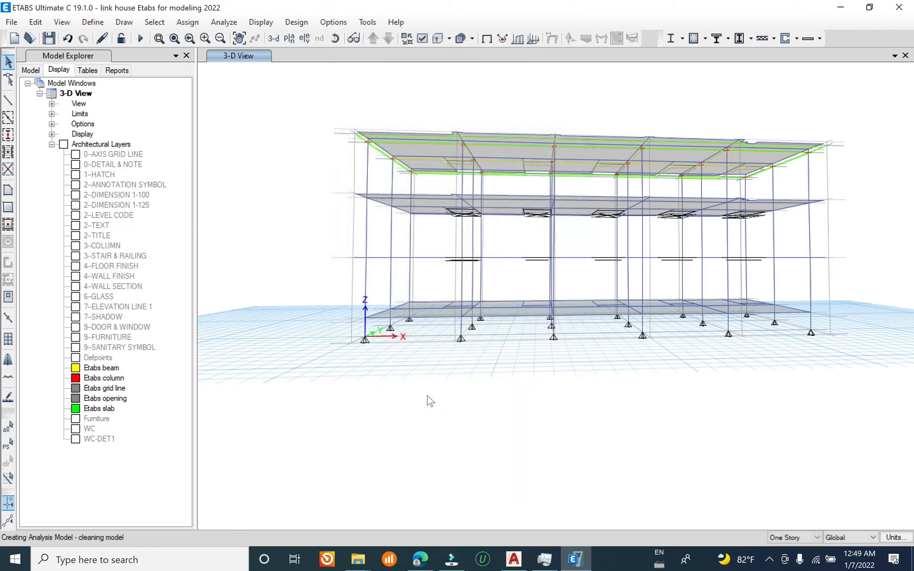
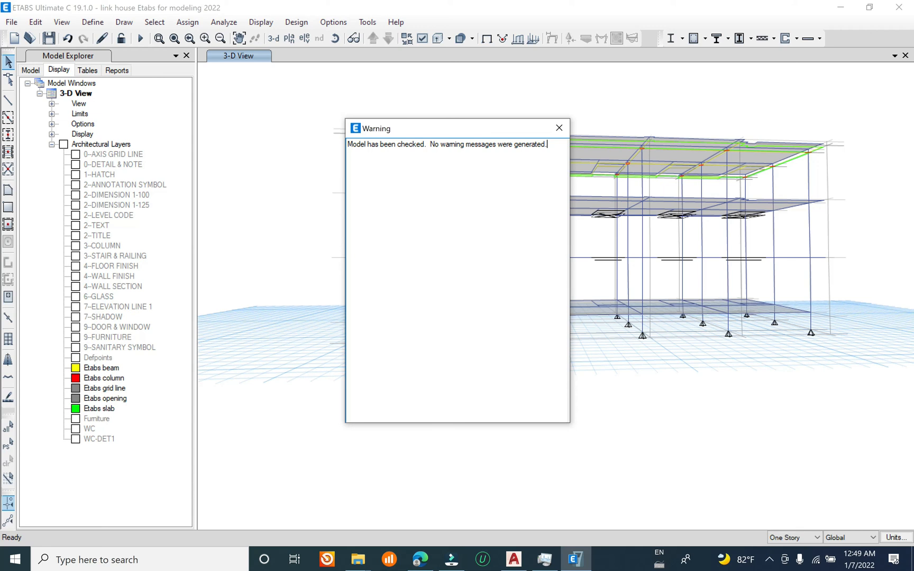
Step: Close the model check report, view the building from an angled 3-D viewpoint and save the model
{"action": "left_click", "coordinate": [558, 129]}
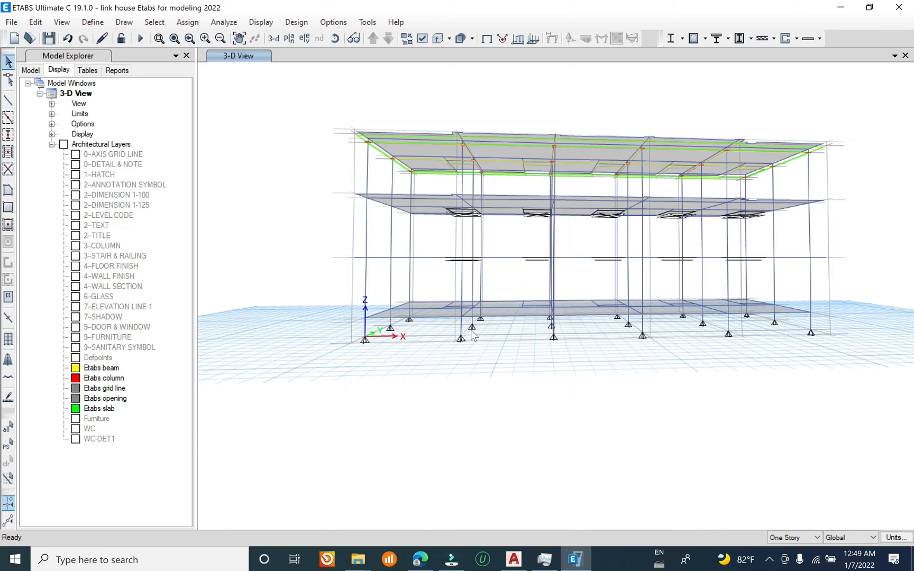
{"action": "middle_click_drag", "start_coordinate": [373, 286], "coordinate": [510, 375], "text": "shift"}
{"action": "middle_click_drag", "start_coordinate": [542, 440], "coordinate": [577, 404], "text": "shift"}
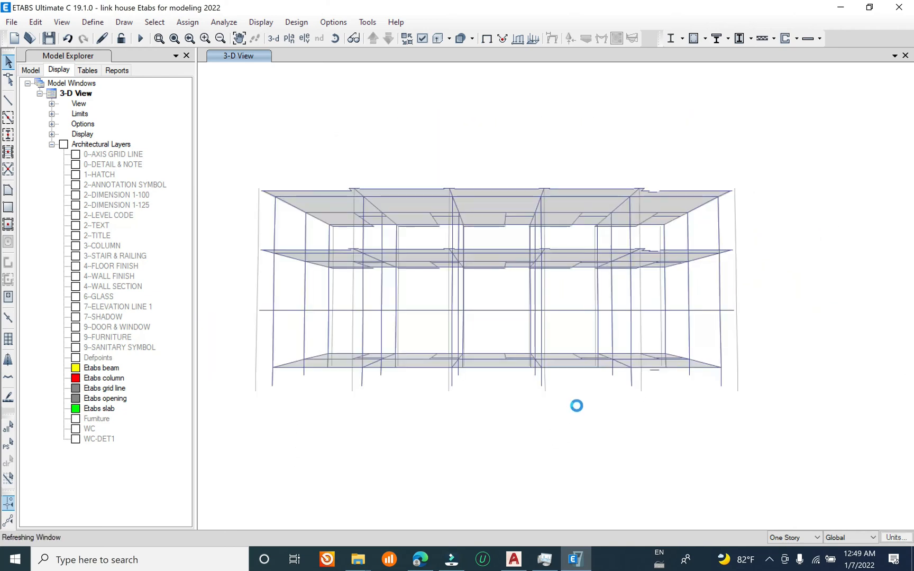
{"action": "middle_click_drag", "start_coordinate": [655, 451], "coordinate": [650, 469], "text": "shift"}
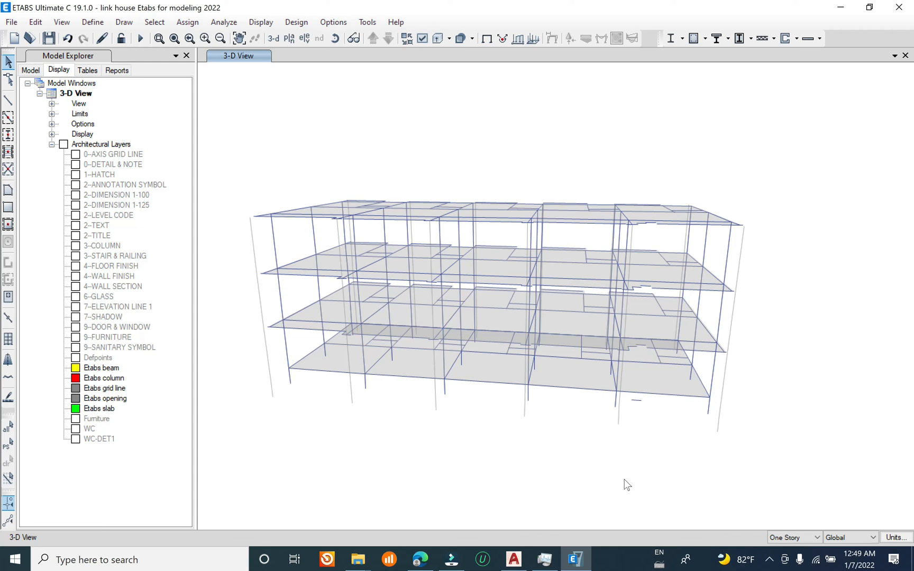
{"action": "left_click", "coordinate": [12, 21]}
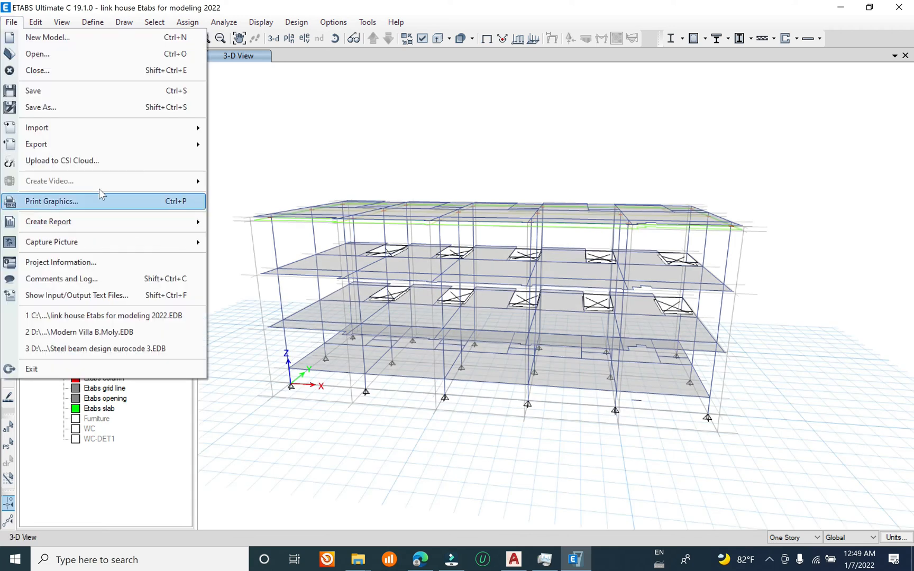
{"action": "left_click", "coordinate": [74, 90]}
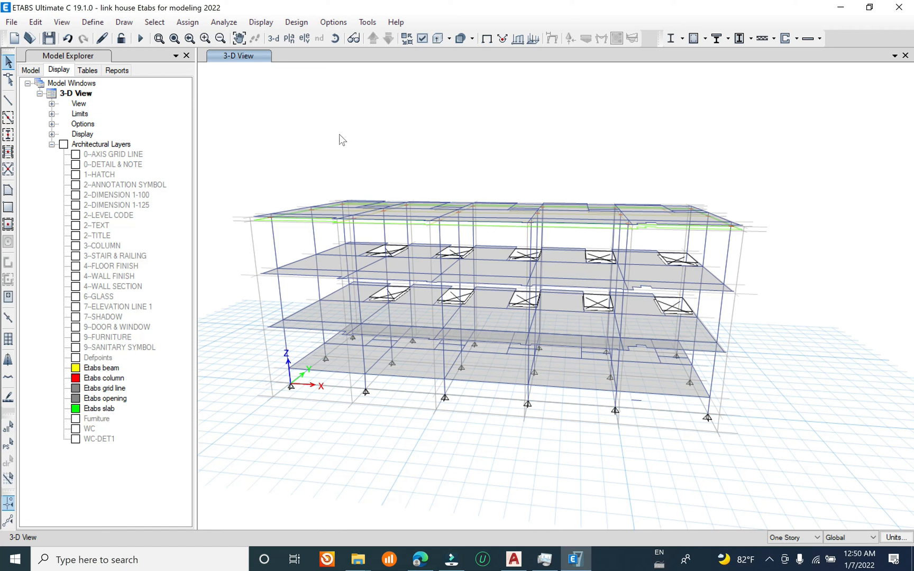
Step: Edit the slab section property Slab1 and set its thickness to 120 mm
{"action": "left_click", "coordinate": [89, 22]}
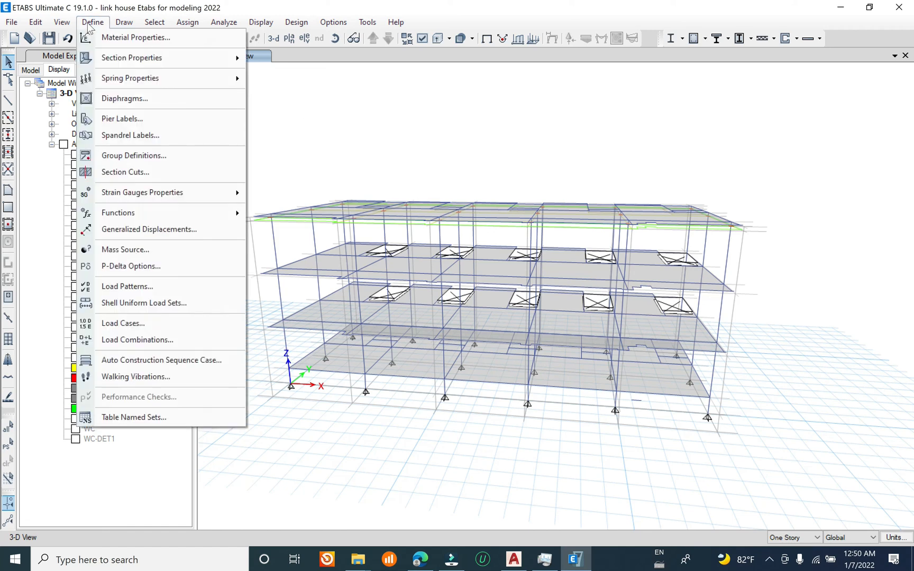
{"action": "mouse_move", "coordinate": [193, 57]}
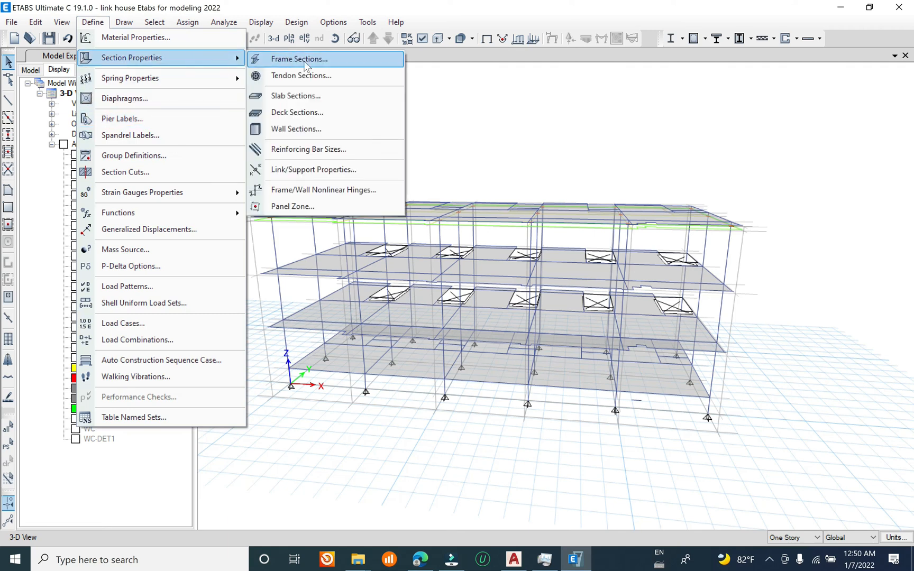
{"action": "left_click", "coordinate": [318, 96]}
{"action": "left_click", "coordinate": [416, 238]}
{"action": "left_click", "coordinate": [530, 268]}
{"action": "key", "text": "Tab"}
{"action": "key", "text": "Tab"}
{"action": "type", "text": "120"}
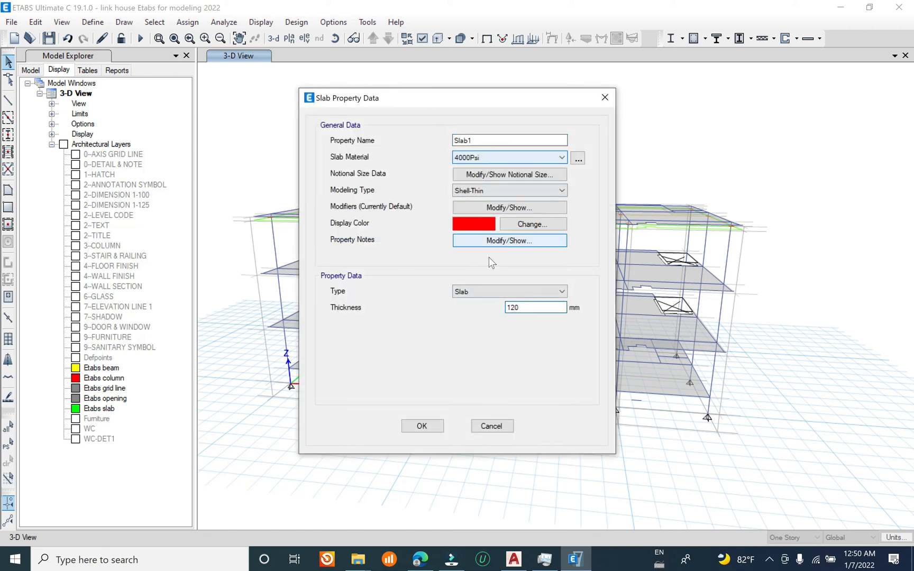
Step: From the slab property's material settings, add a new Europe-region concrete material C30/37 with its default properties
{"action": "left_click", "coordinate": [577, 158]}
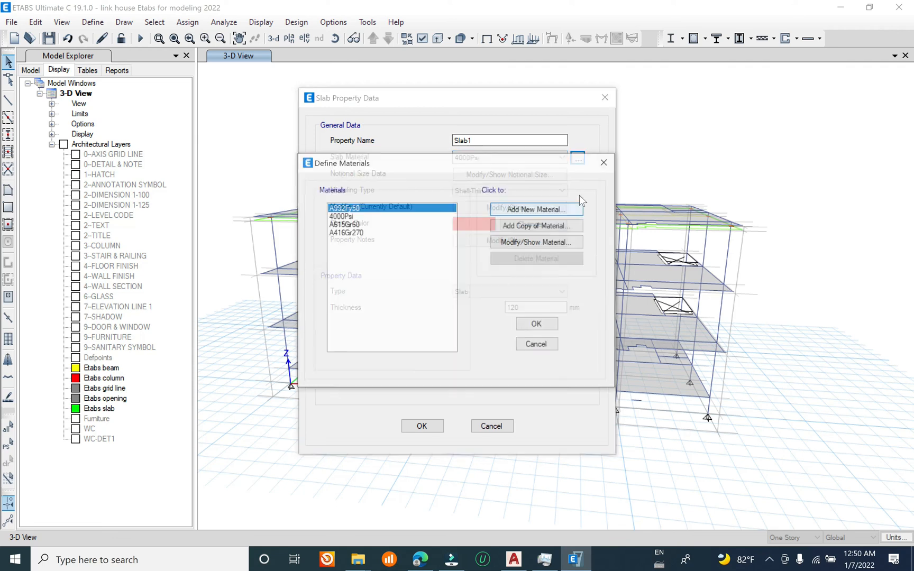
{"action": "left_click", "coordinate": [550, 209]}
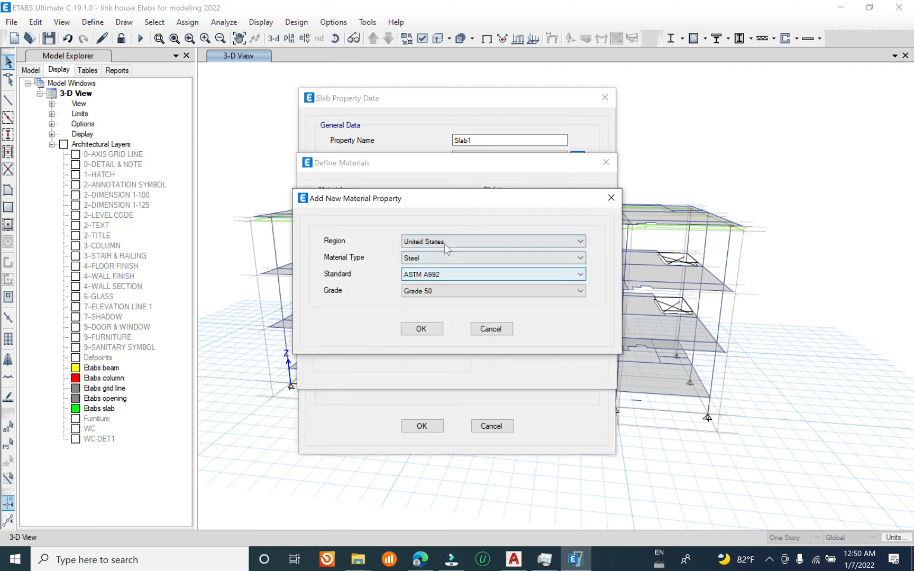
{"action": "left_click", "coordinate": [484, 242]}
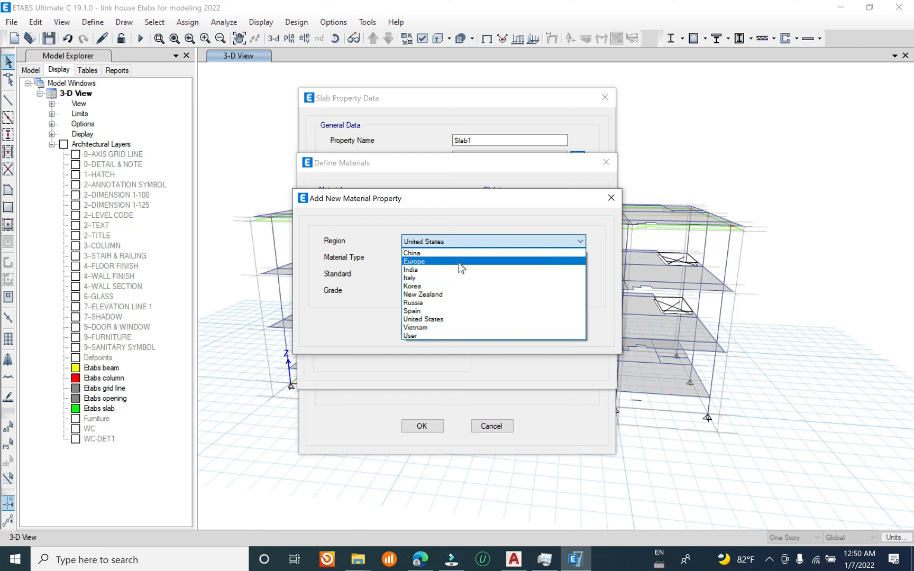
{"action": "left_click", "coordinate": [457, 261]}
{"action": "left_click", "coordinate": [465, 257]}
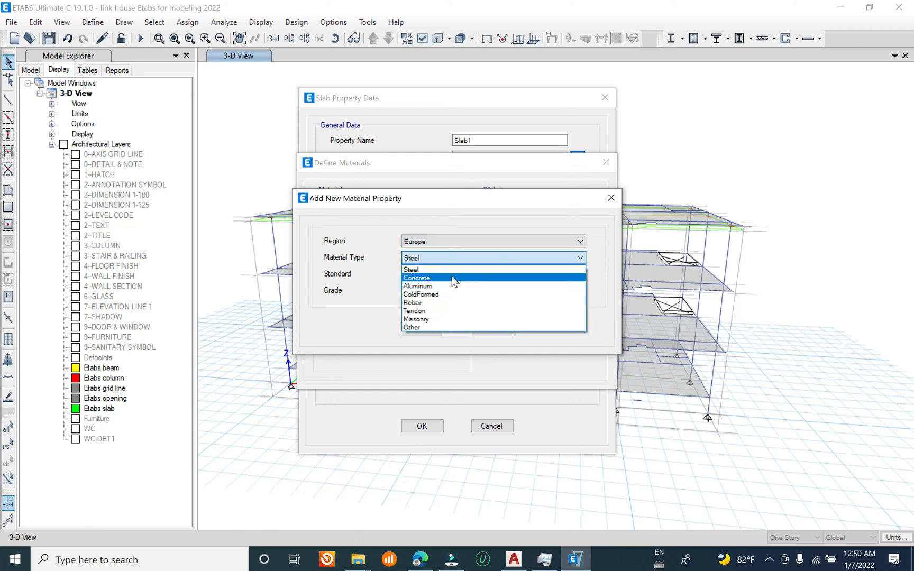
{"action": "left_click", "coordinate": [450, 278]}
{"action": "left_click", "coordinate": [424, 331]}
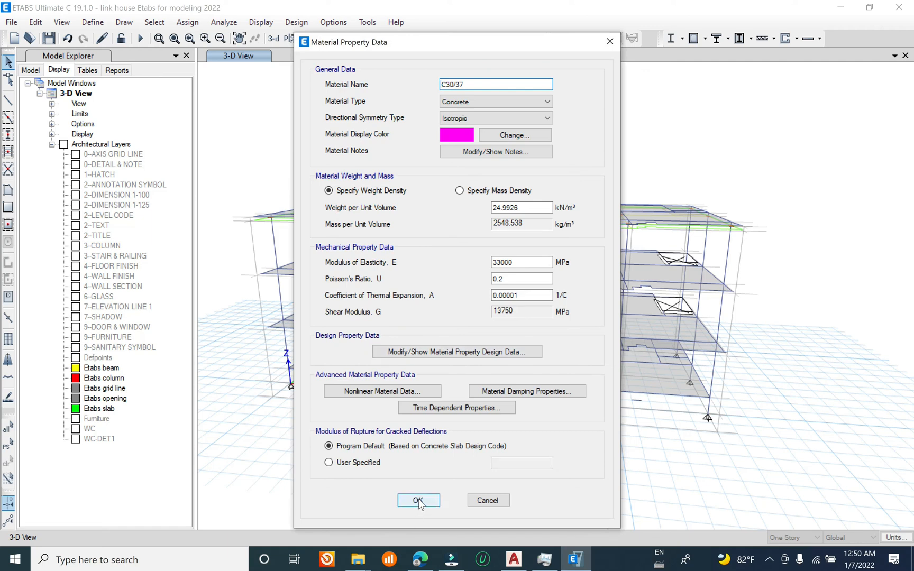
{"action": "left_click", "coordinate": [419, 500]}
{"action": "left_click", "coordinate": [539, 328]}
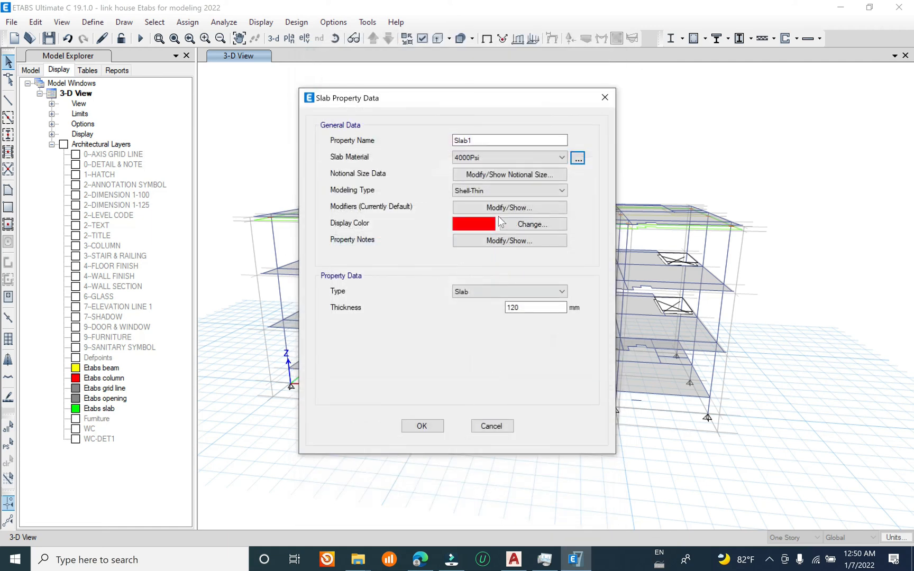
Step: Assign C30/37 as Slab1's material, keep the Shell-Thin modeling type and accept the slab properties
{"action": "left_click", "coordinate": [502, 157]}
{"action": "left_click", "coordinate": [500, 189]}
{"action": "left_click", "coordinate": [423, 426]}
{"action": "left_click", "coordinate": [531, 320]}
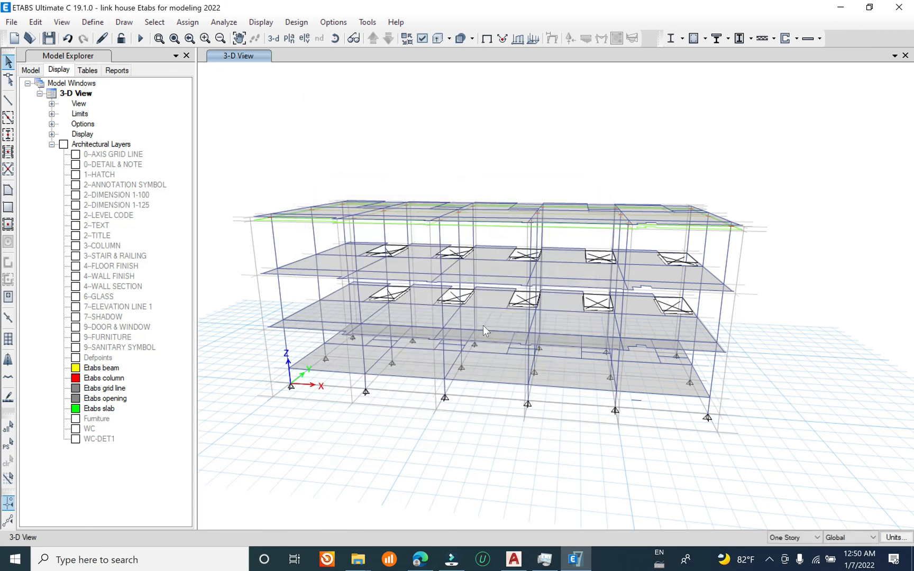
Step: Inspect the section property assigned to the Story4 slab and the available alternatives, leaving Slab1 assigned
{"action": "middle_click_drag", "start_coordinate": [442, 425], "coordinate": [338, 234], "text": "shift"}
{"action": "left_click", "coordinate": [337, 238]}
{"action": "right_click", "coordinate": [336, 238]}
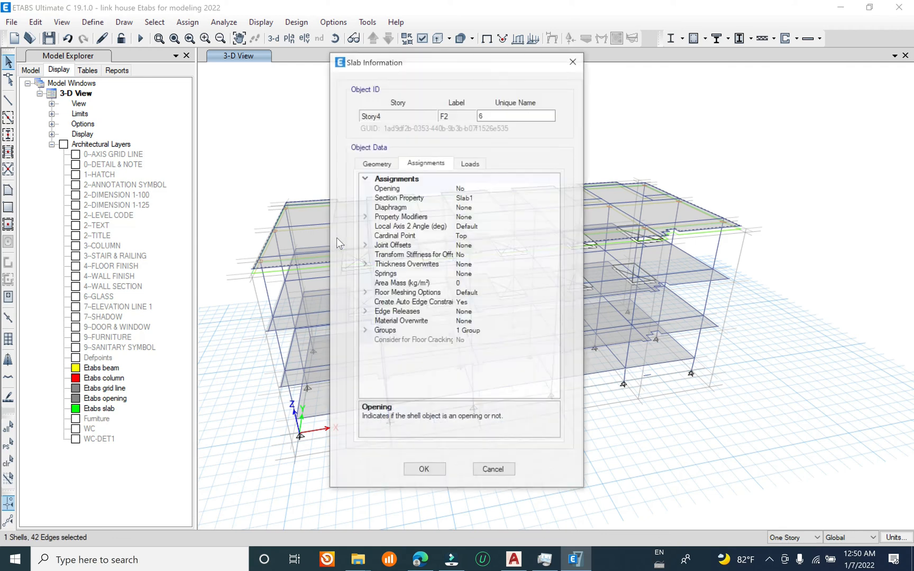
{"action": "left_click", "coordinate": [481, 200]}
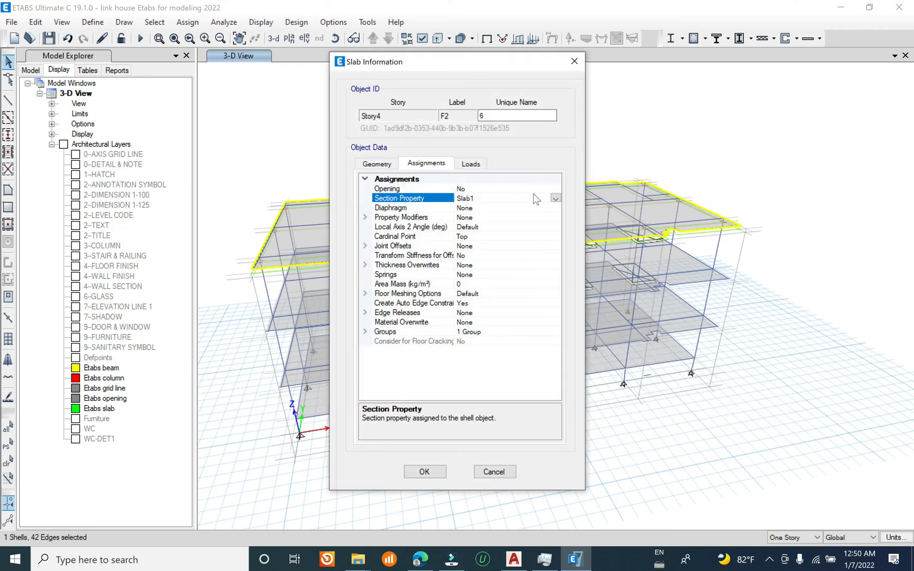
{"action": "left_click", "coordinate": [555, 198]}
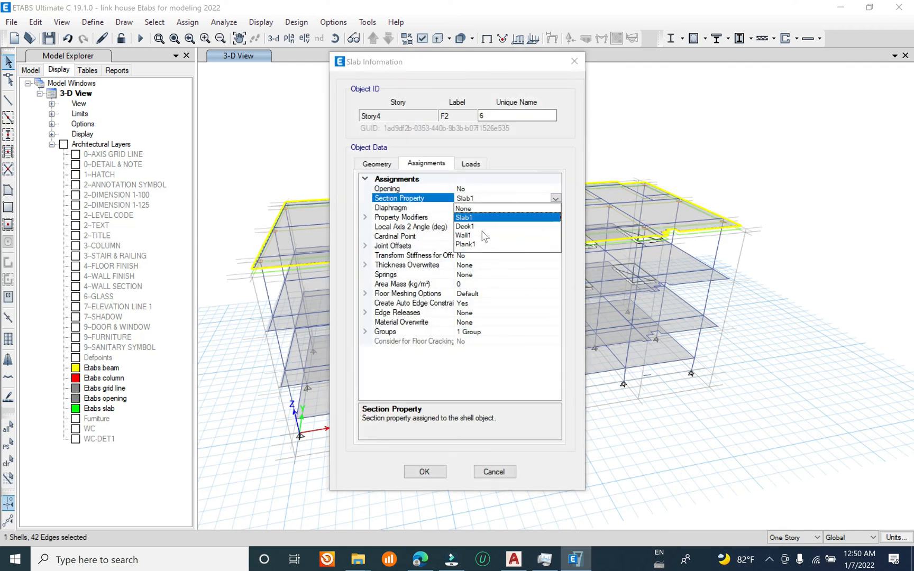
{"action": "left_click", "coordinate": [476, 217]}
{"action": "key", "text": "Escape"}
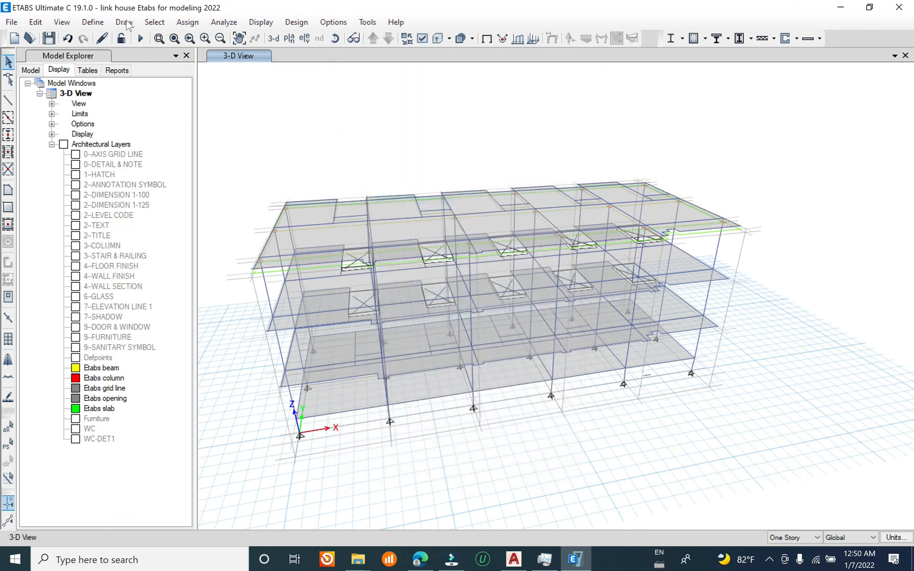
Step: Rename the slab section property Slab1 to Slab12cm
{"action": "left_click", "coordinate": [92, 22]}
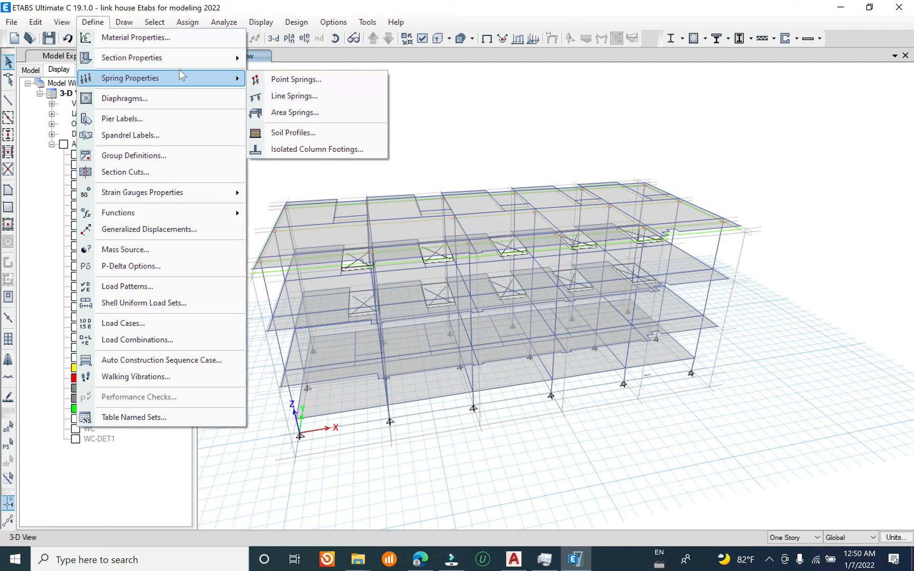
{"action": "mouse_move", "coordinate": [198, 64]}
{"action": "left_click", "coordinate": [317, 97]}
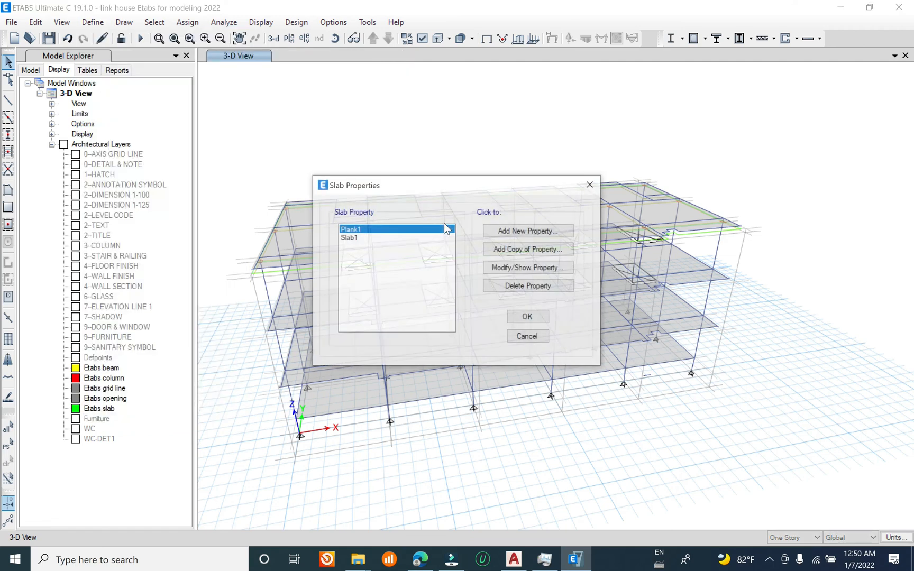
{"action": "double_click", "coordinate": [376, 239]}
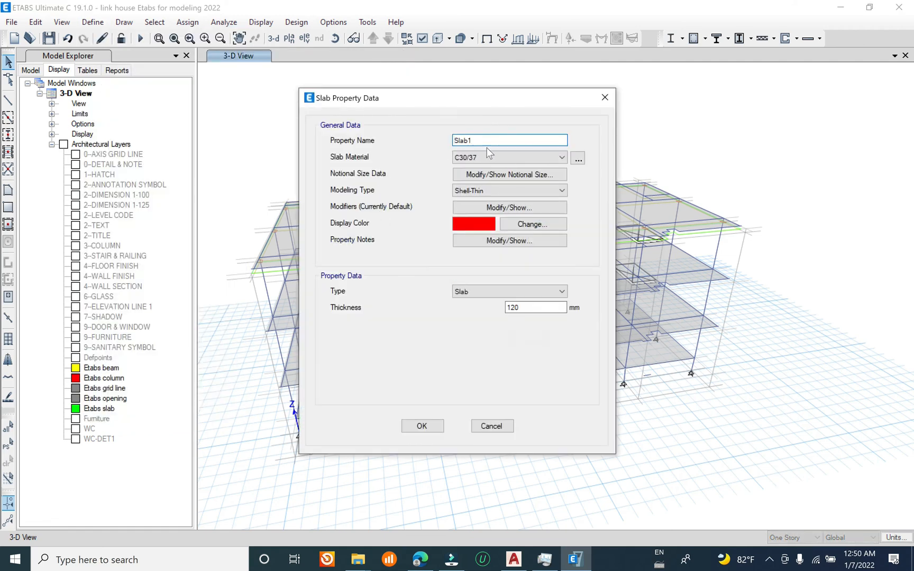
{"action": "type", "text": "2cm"}
{"action": "left_click", "coordinate": [434, 426]}
{"action": "left_click", "coordinate": [526, 316]}
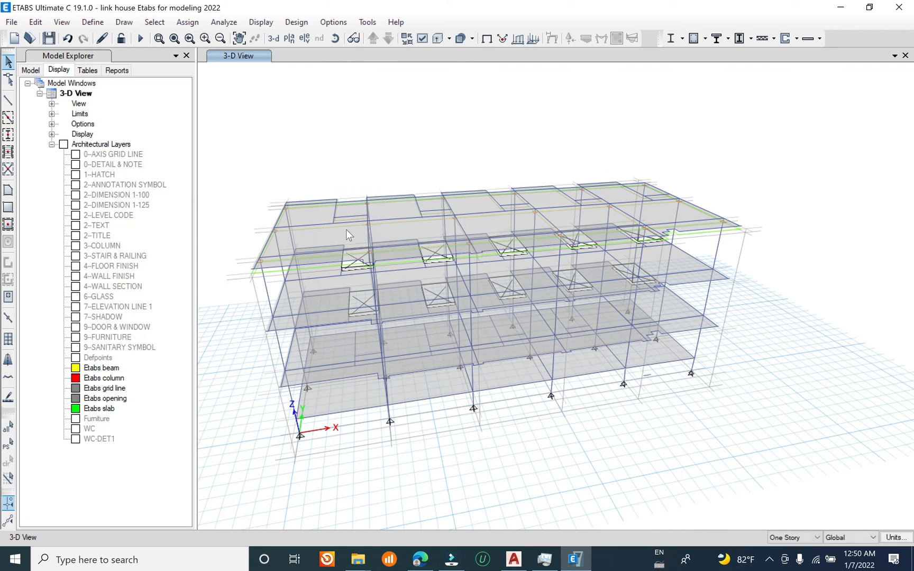
Step: Check the section property assigned to the Story4 slab, then save the model
{"action": "left_click", "coordinate": [347, 235]}
{"action": "right_click", "coordinate": [347, 235]}
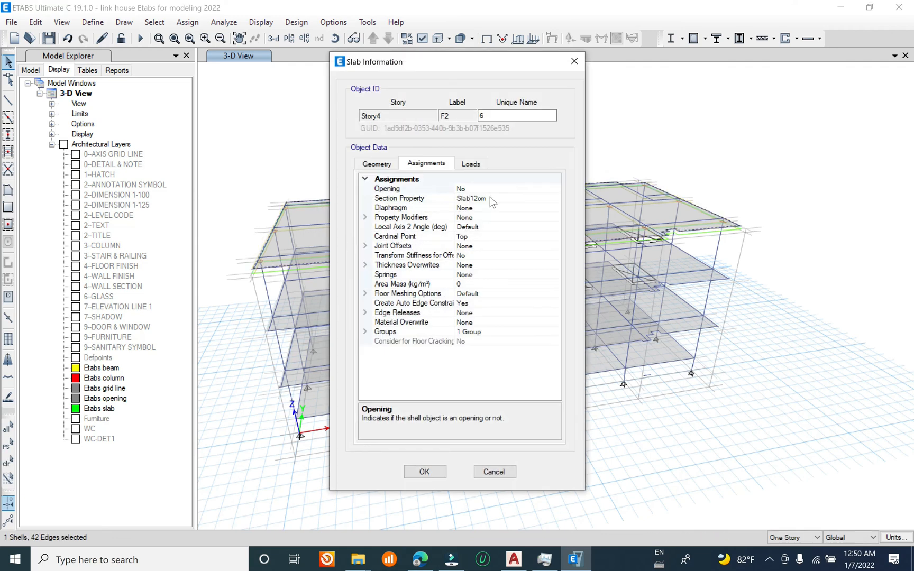
{"action": "key", "text": "Escape"}
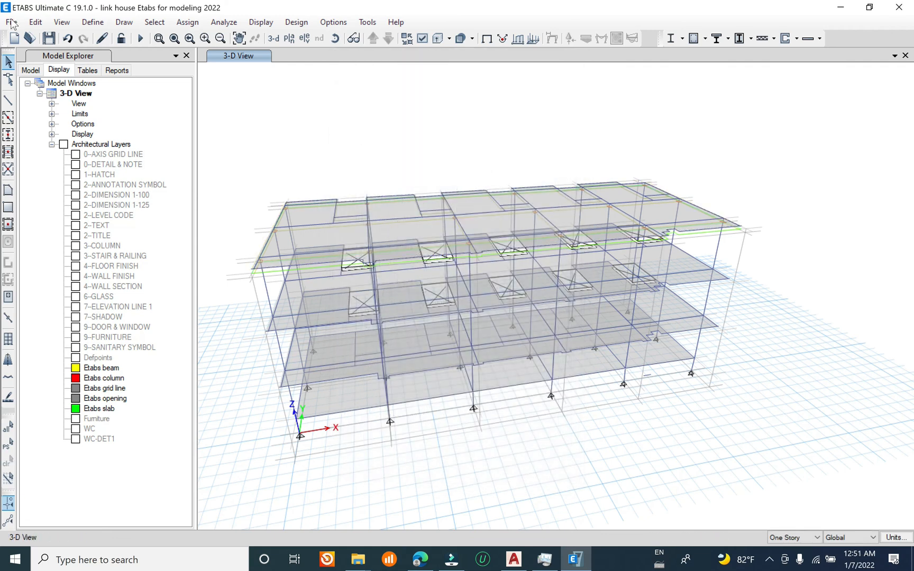
{"action": "left_click", "coordinate": [11, 22]}
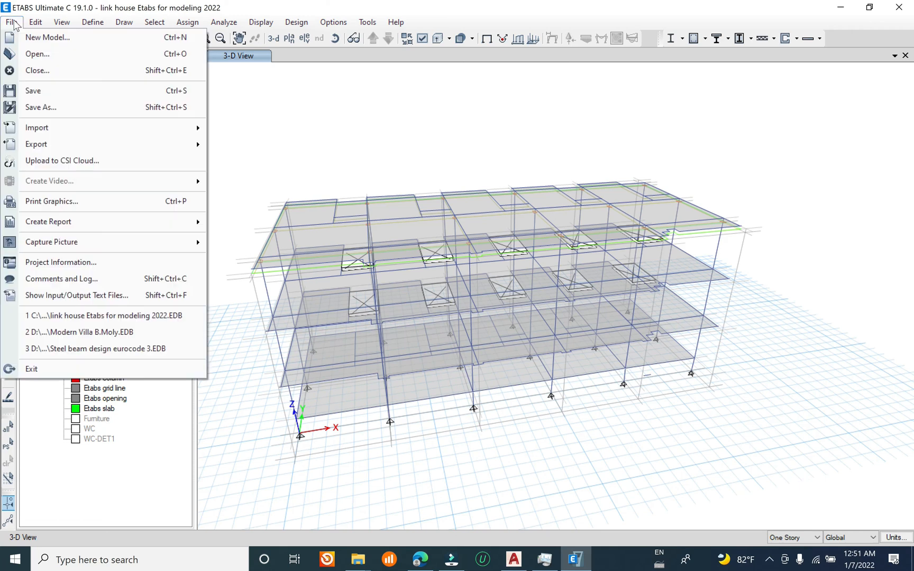
{"action": "left_click", "coordinate": [85, 95]}
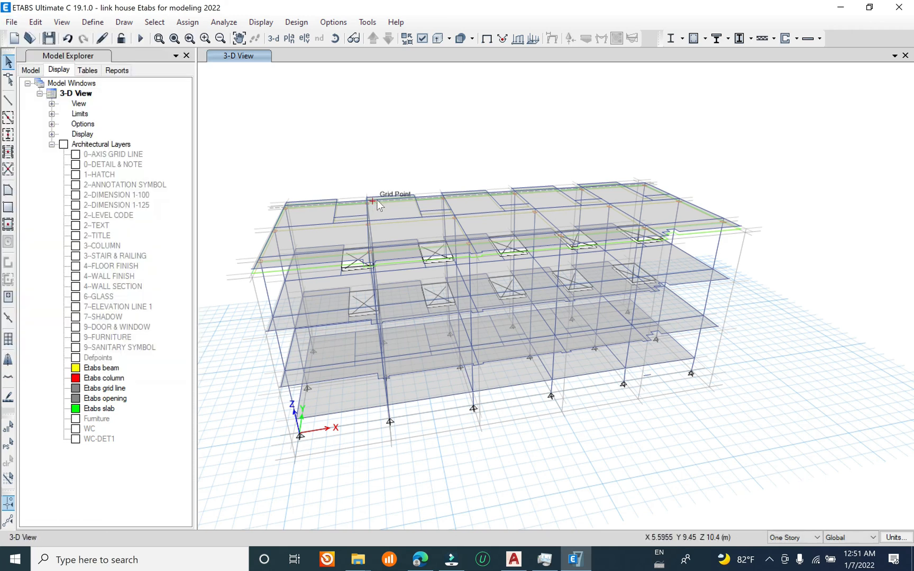
Step: Add a concrete rectangular frame section named C20x30 with material C30/37
{"action": "left_click", "coordinate": [90, 22]}
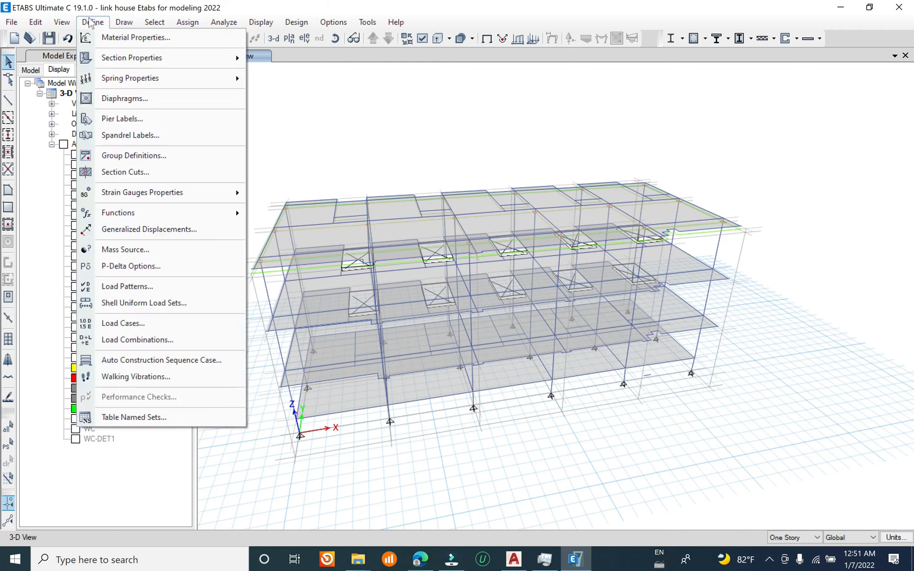
{"action": "mouse_move", "coordinate": [211, 59]}
{"action": "left_click", "coordinate": [280, 60]}
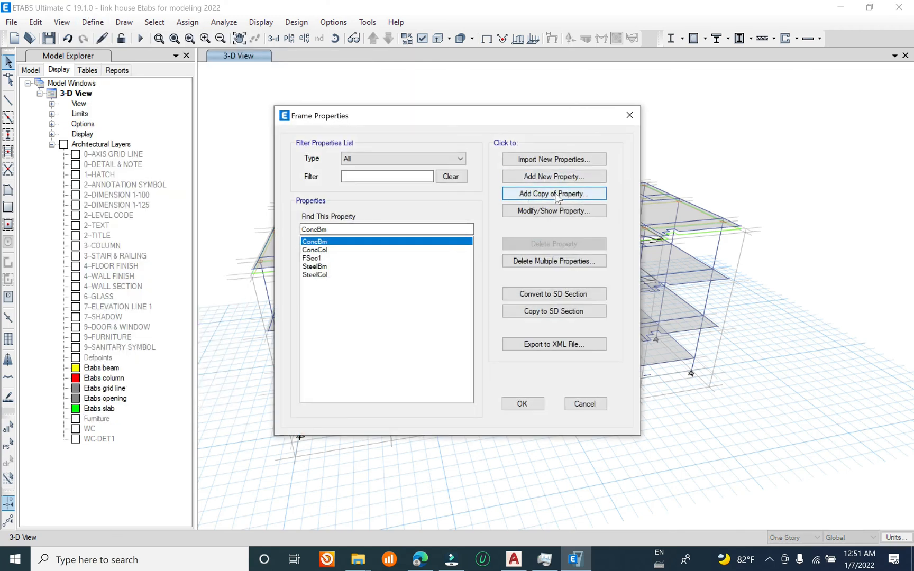
{"action": "left_click", "coordinate": [554, 176]}
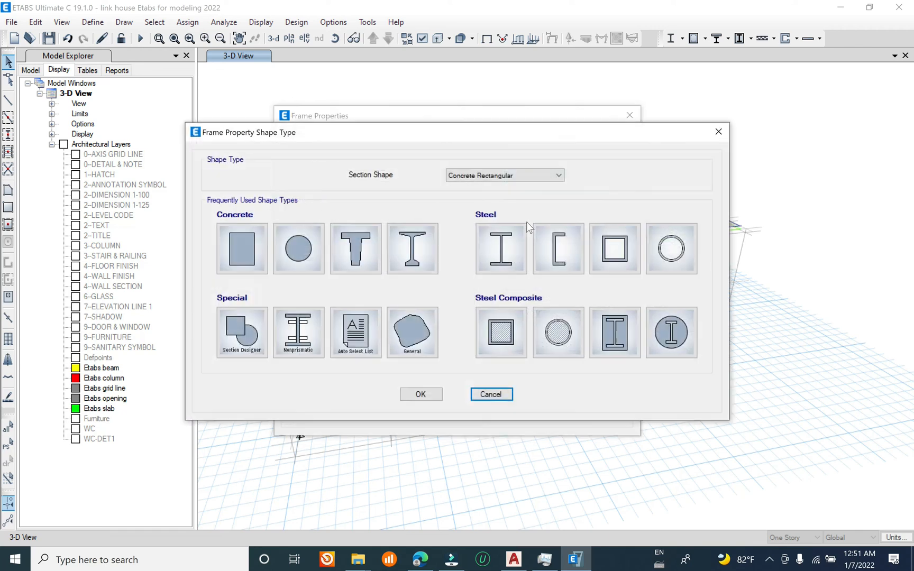
{"action": "left_click", "coordinate": [238, 248]}
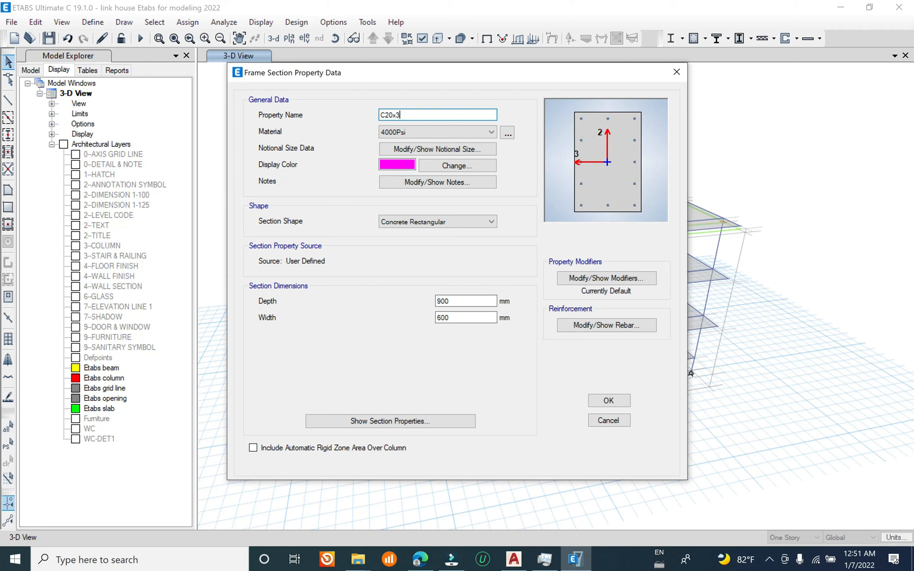
{"action": "left_click", "coordinate": [422, 133]}
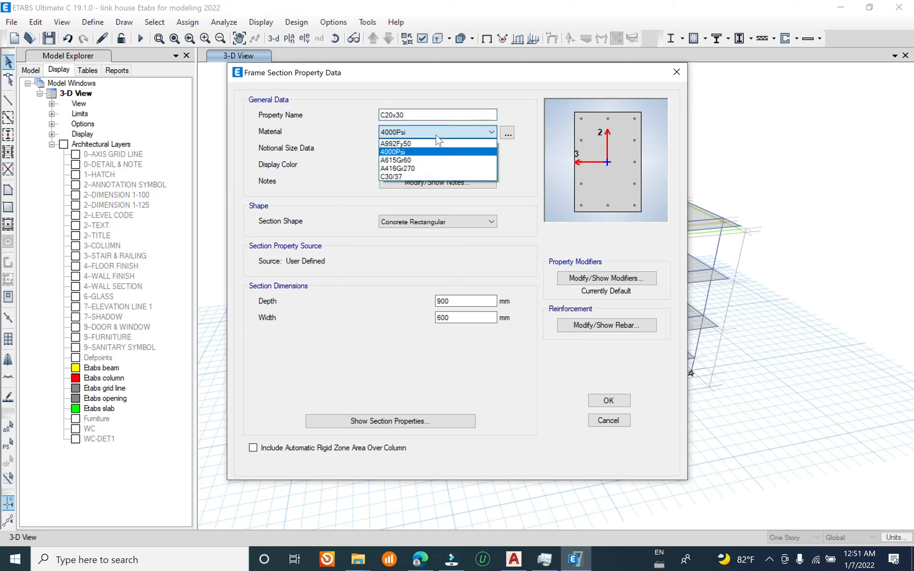
{"action": "left_click", "coordinate": [410, 176]}
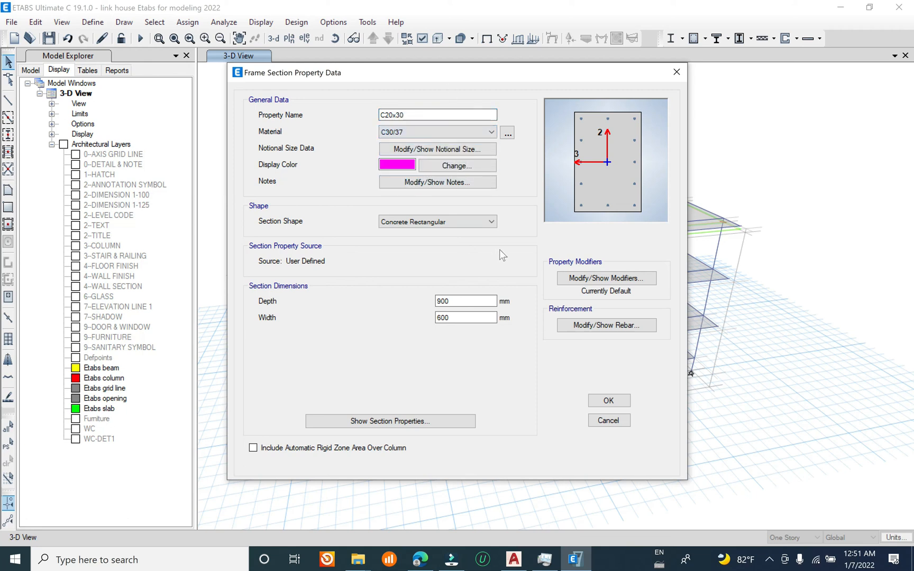
Step: Set the C20x30 section's depth to match its name and its width to 200 mm, and review its stiffness modifiers
{"action": "double_click", "coordinate": [445, 301]}
{"action": "key", "text": "Tab"}
{"action": "type", "text": "200"}
{"action": "left_click", "coordinate": [464, 301]}
{"action": "left_click", "coordinate": [610, 278]}
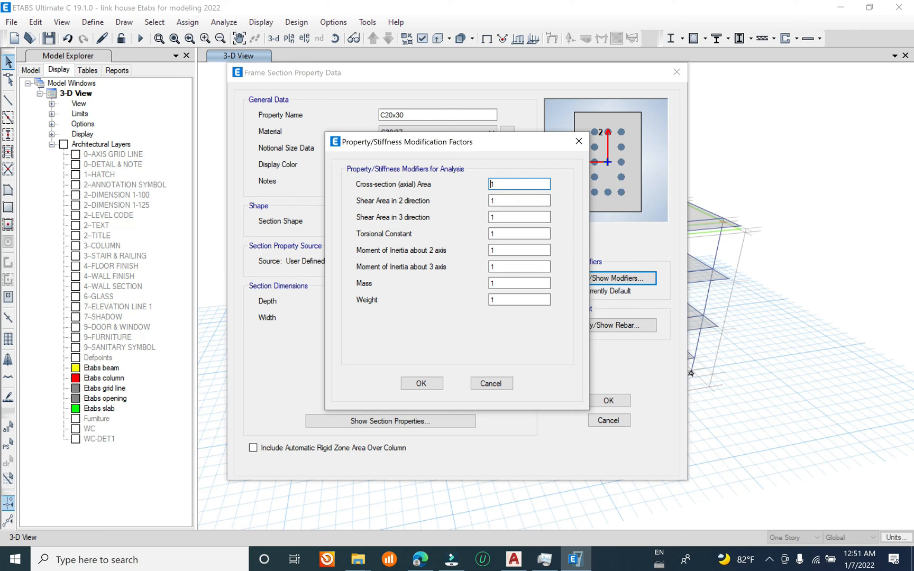
{"action": "left_click", "coordinate": [578, 141]}
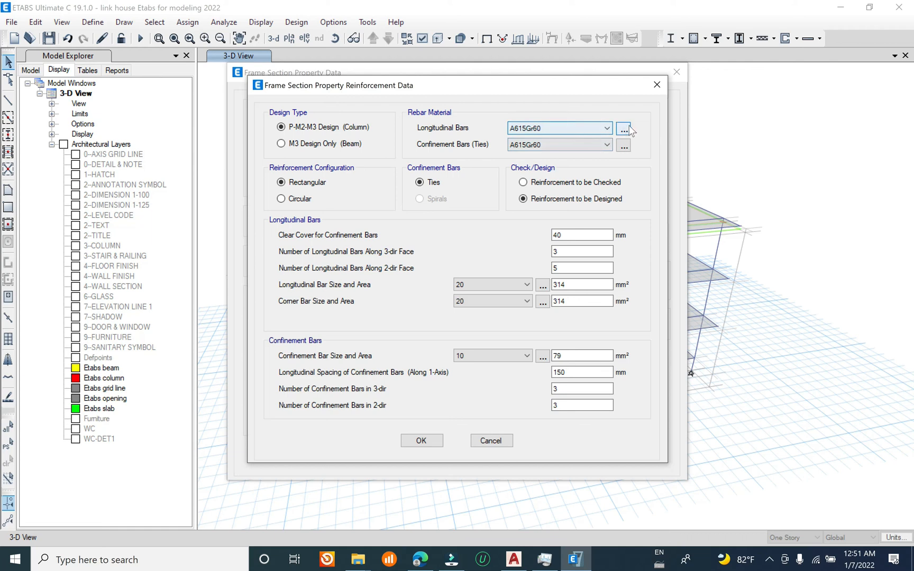
{"action": "left_click", "coordinate": [624, 128]}
{"action": "left_click", "coordinate": [560, 212]}
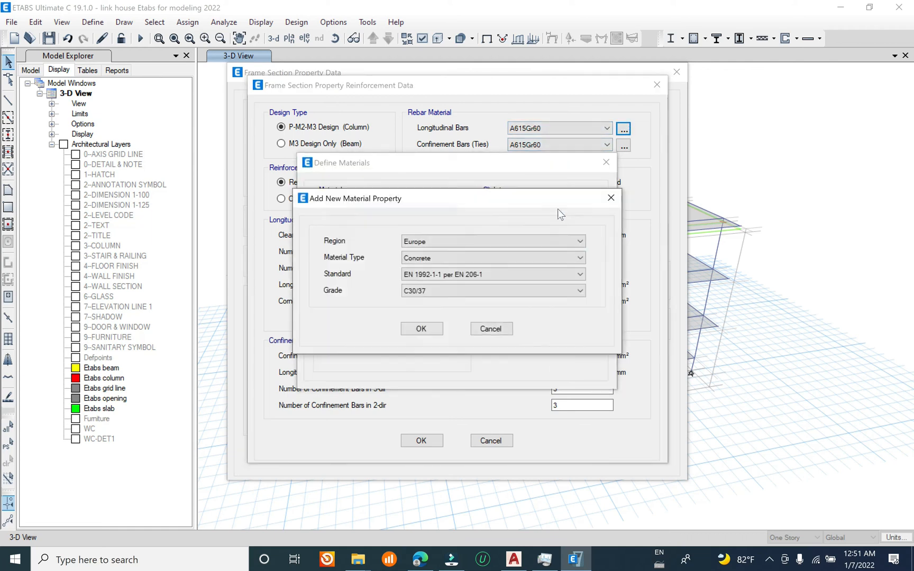
{"action": "left_click", "coordinate": [474, 241]}
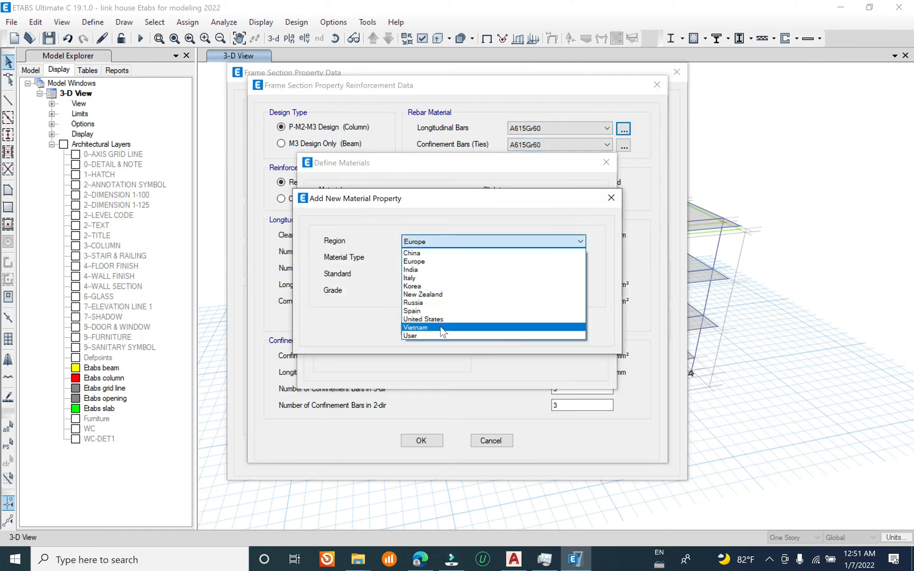
{"action": "left_click", "coordinate": [459, 253]}
{"action": "left_click", "coordinate": [454, 257]}
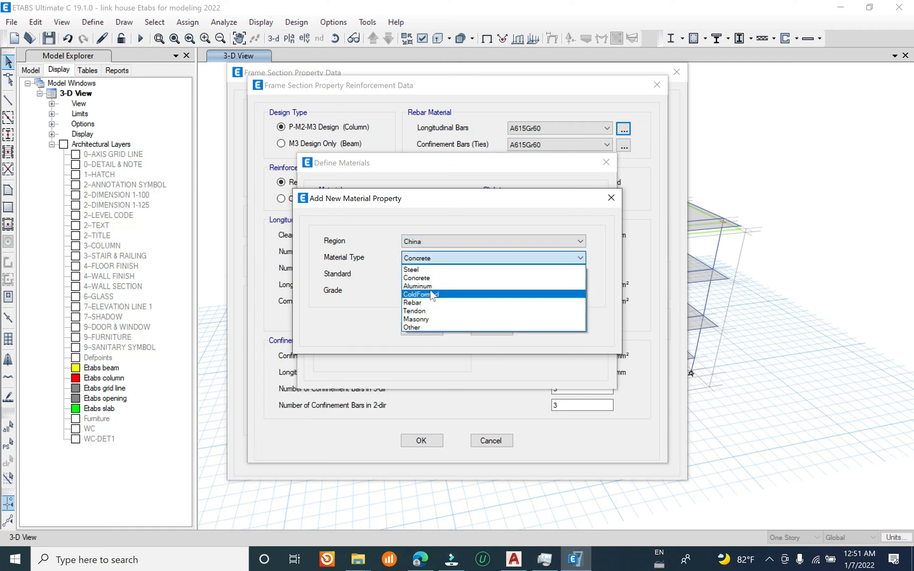
{"action": "left_click", "coordinate": [429, 302]}
{"action": "left_click", "coordinate": [443, 272]}
{"action": "left_click", "coordinate": [446, 273]}
{"action": "left_click", "coordinate": [448, 293]}
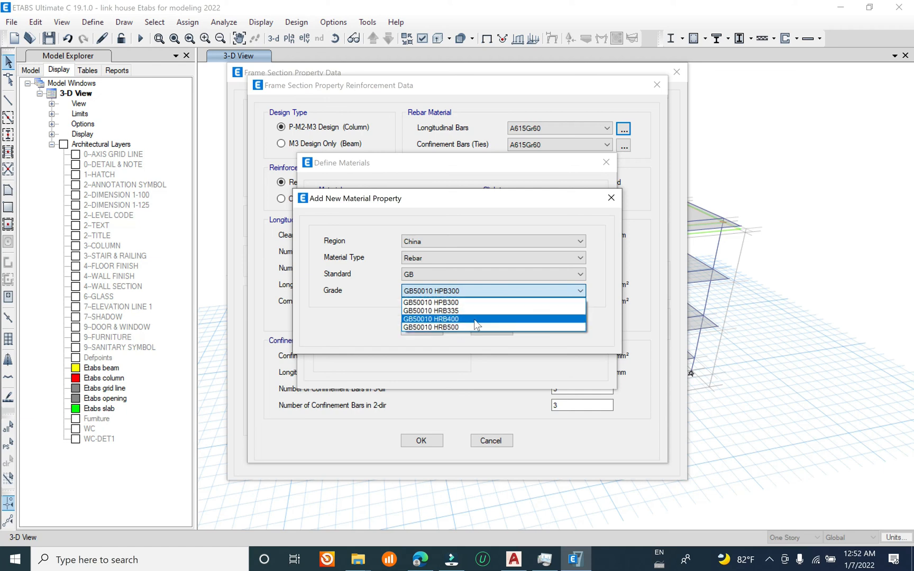
{"action": "left_click", "coordinate": [431, 217]}
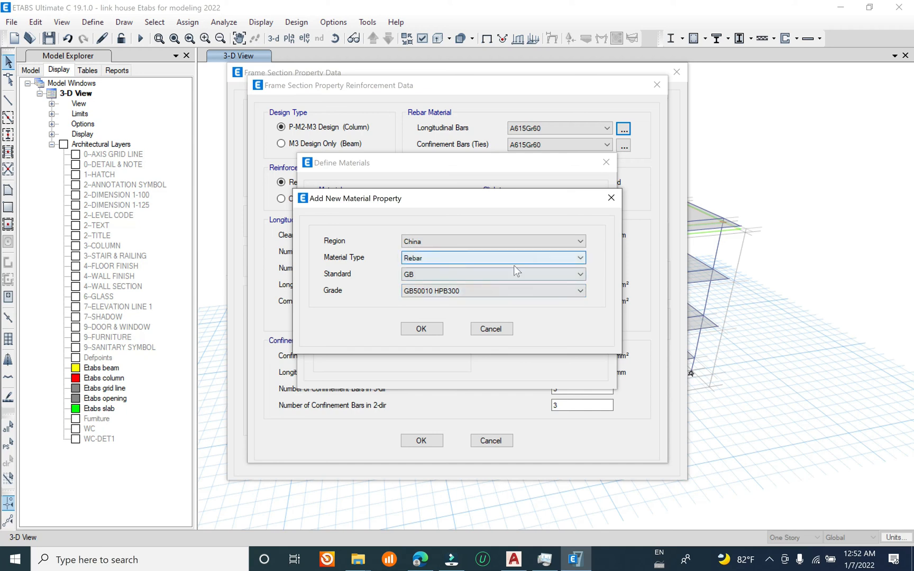
{"action": "left_click", "coordinate": [611, 198]}
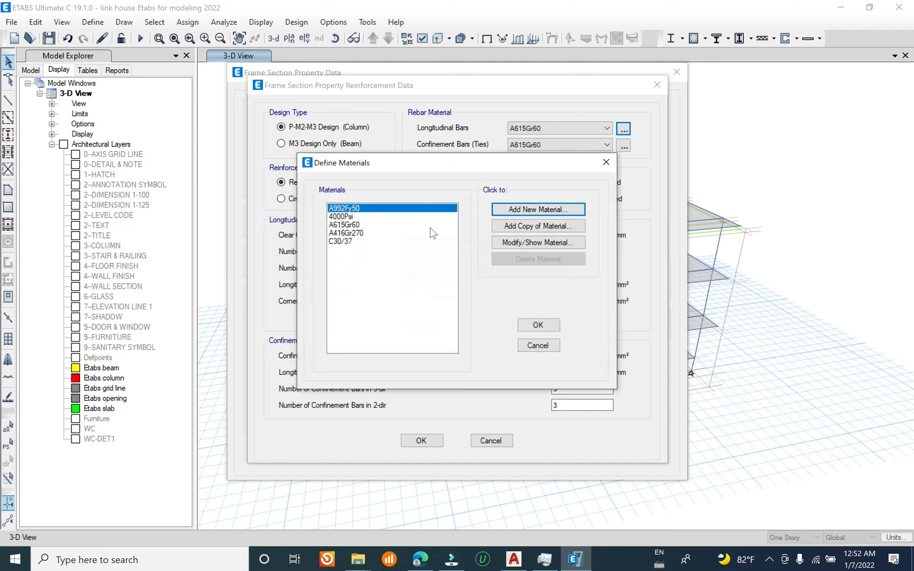
Step: Add a new rebar material from the Vietnam region, standard TCVN 5574:2012, with grade CB400-V
{"action": "left_click", "coordinate": [538, 210]}
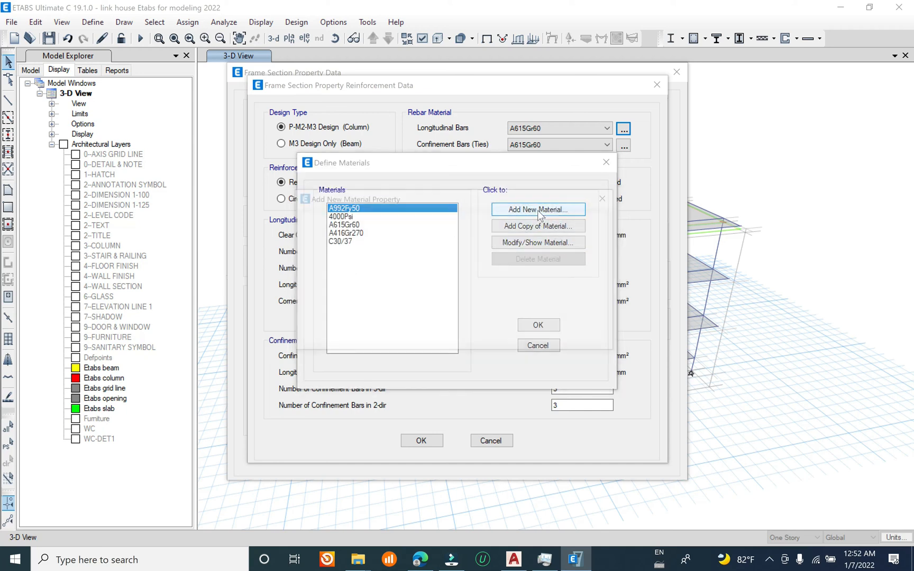
{"action": "left_click", "coordinate": [485, 241]}
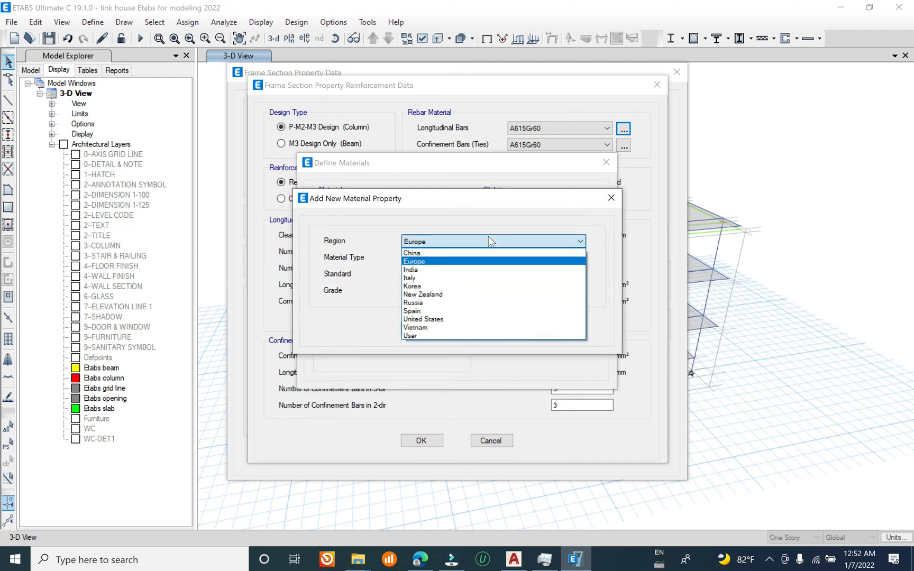
{"action": "left_click", "coordinate": [445, 327]}
{"action": "left_click", "coordinate": [471, 278]}
{"action": "left_click", "coordinate": [474, 278]}
{"action": "left_click", "coordinate": [464, 292]}
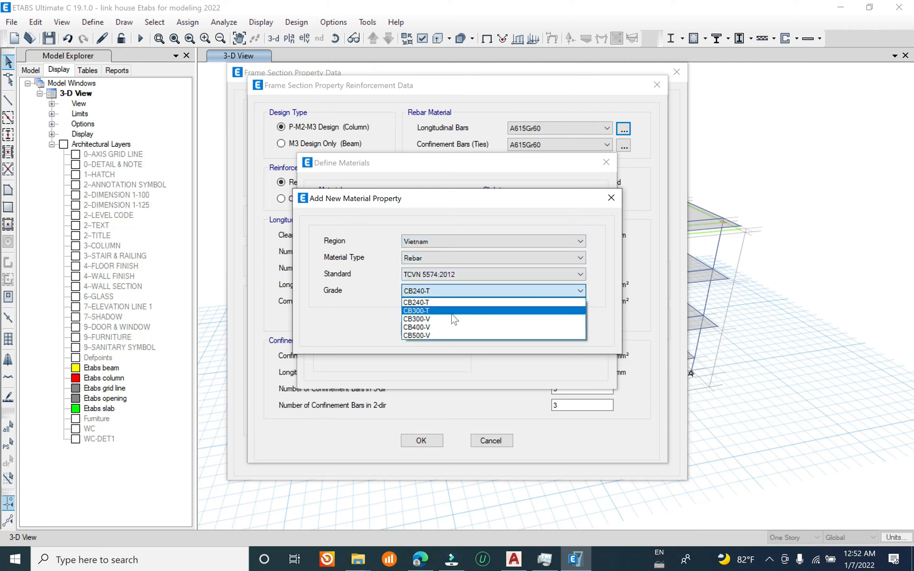
{"action": "left_click", "coordinate": [441, 329]}
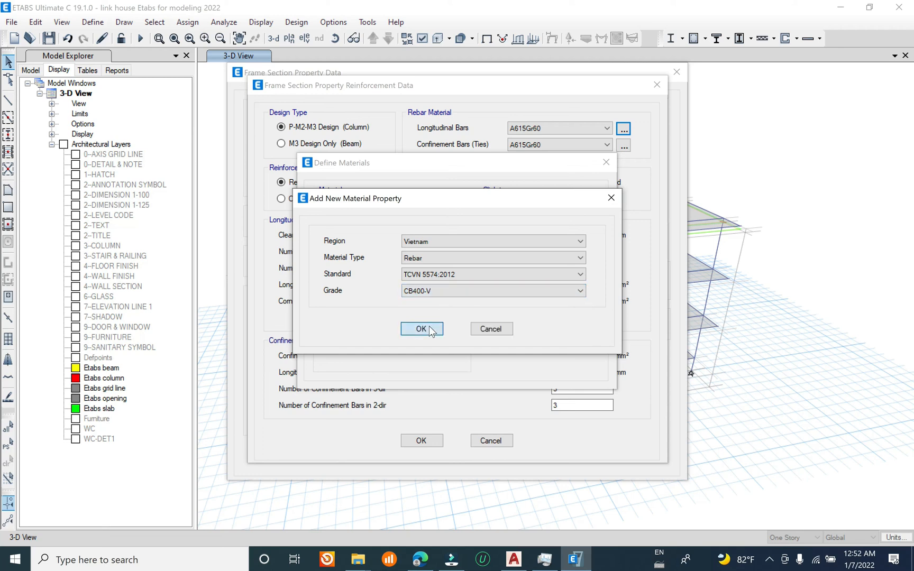
{"action": "left_click", "coordinate": [423, 329]}
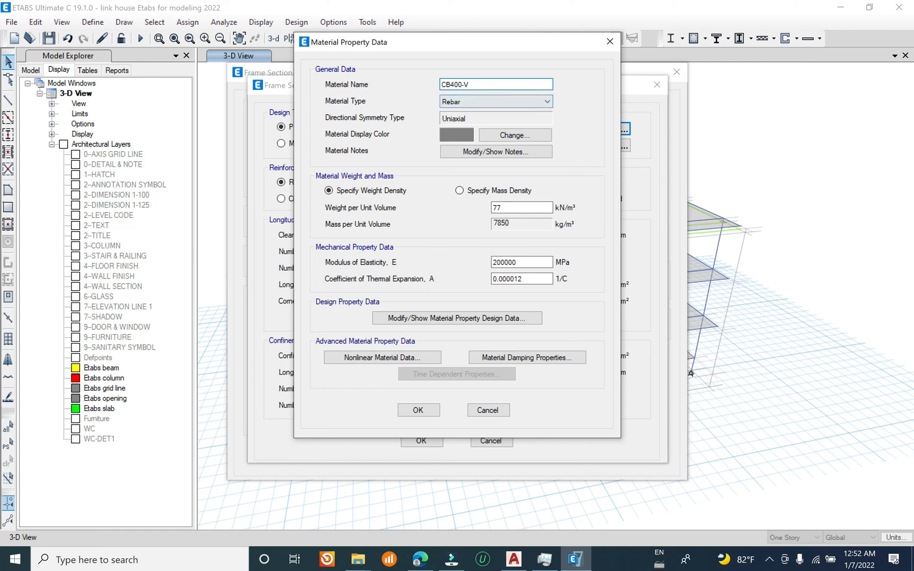
Step: Name the CB400-V material Main rebar, review its design strengths, and accept it
{"action": "type", "text": "Main rebar"}
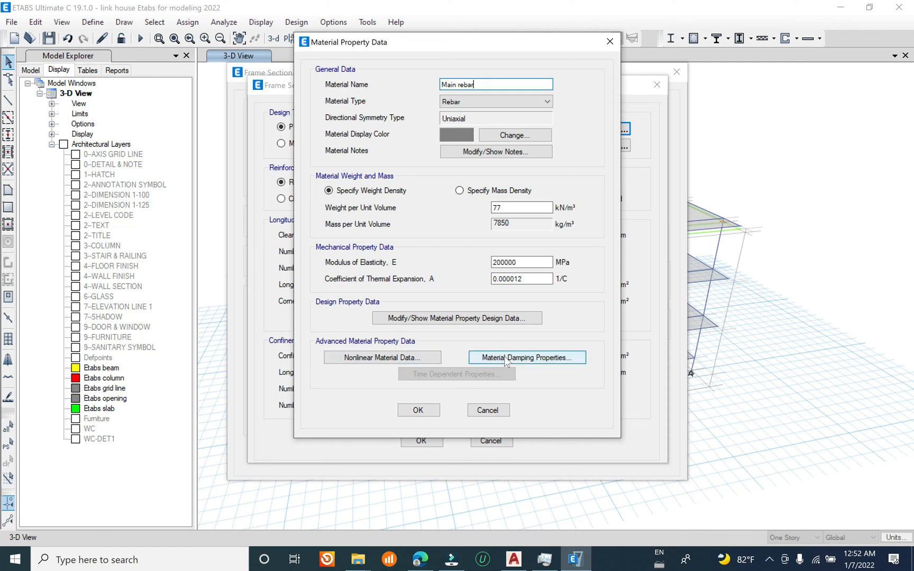
{"action": "left_click", "coordinate": [494, 318]}
{"action": "key", "text": "Tab"}
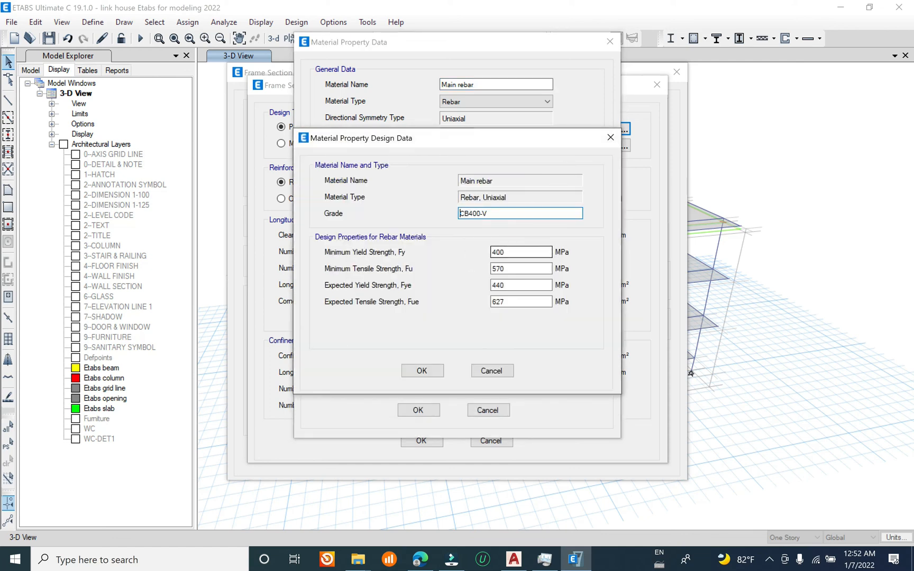
{"action": "left_click", "coordinate": [611, 138]}
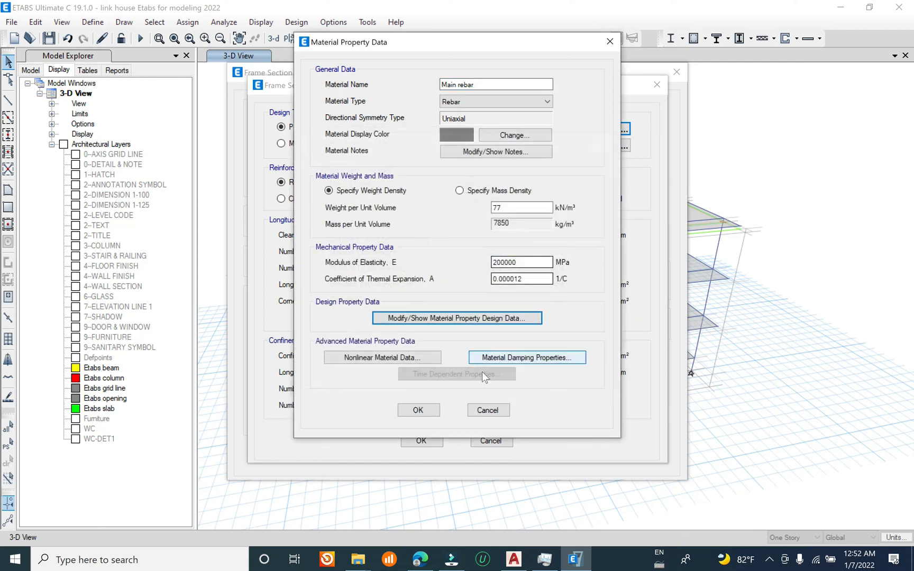
{"action": "left_click", "coordinate": [418, 410]}
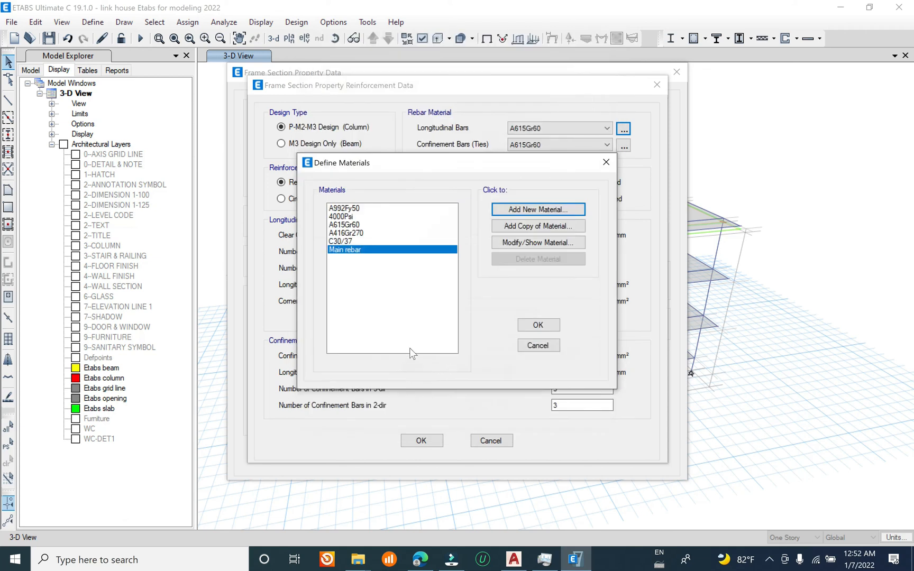
Step: Add a second Vietnam TCVN 5574:2012 rebar material with grade CB240-T
{"action": "left_click", "coordinate": [541, 213]}
{"action": "left_click", "coordinate": [454, 274]}
{"action": "left_click", "coordinate": [457, 285]}
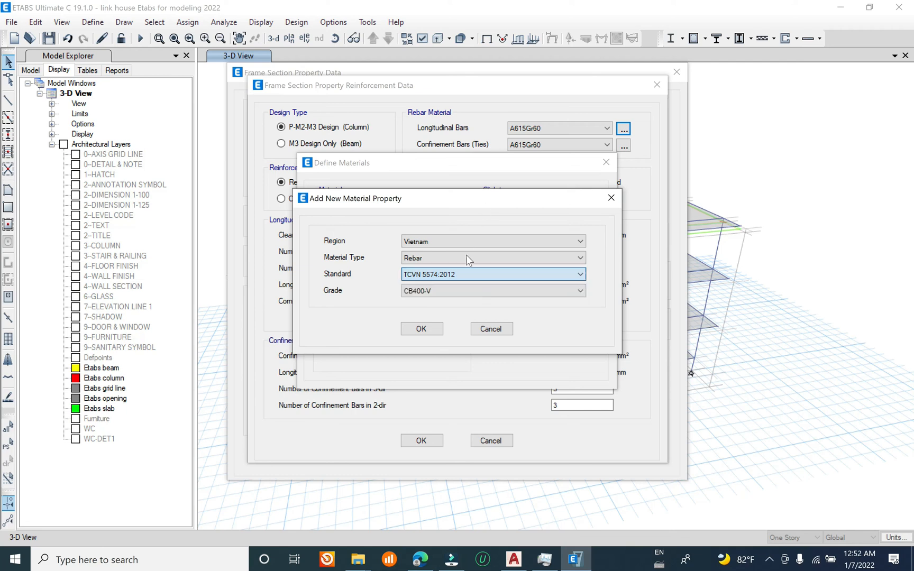
{"action": "left_click", "coordinate": [452, 289]}
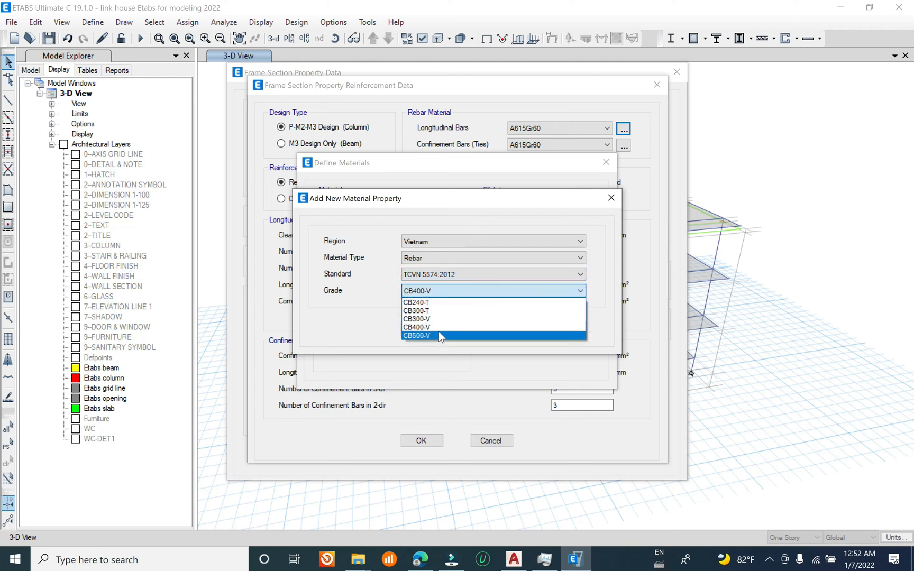
{"action": "left_click", "coordinate": [431, 303]}
{"action": "left_click", "coordinate": [422, 329]}
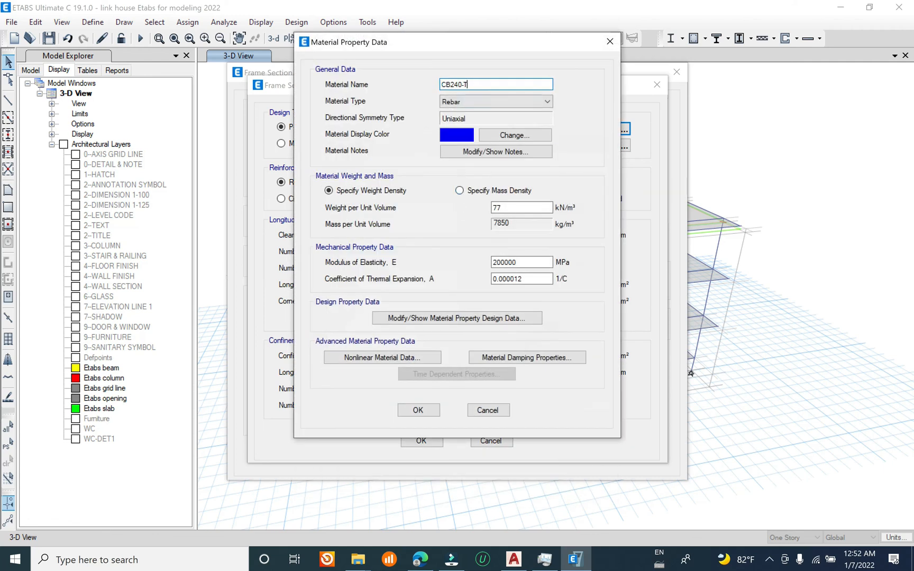
Step: Name the CB240-T material Shear rebar, review its design strengths, and return to the section's reinforcement data
{"action": "type", "text": "Shear rebar"}
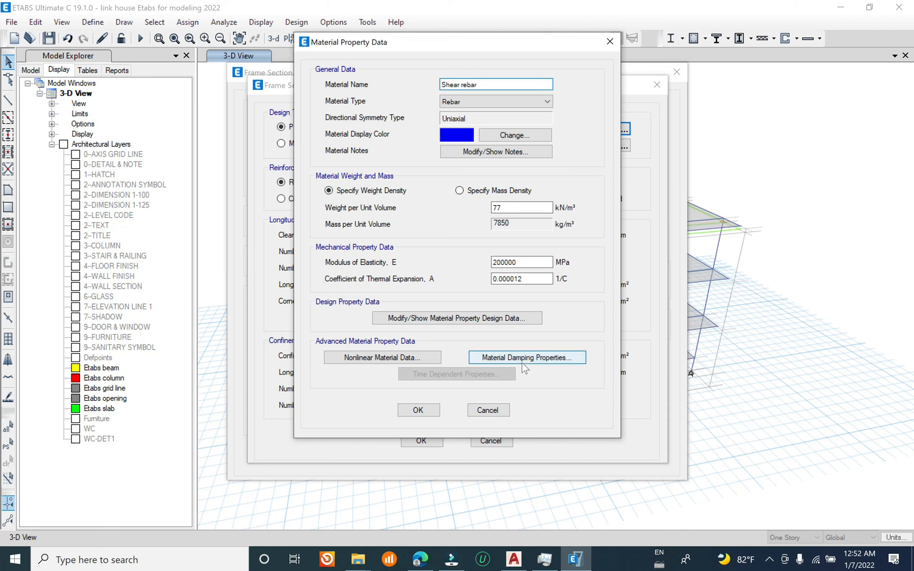
{"action": "left_click", "coordinate": [490, 319]}
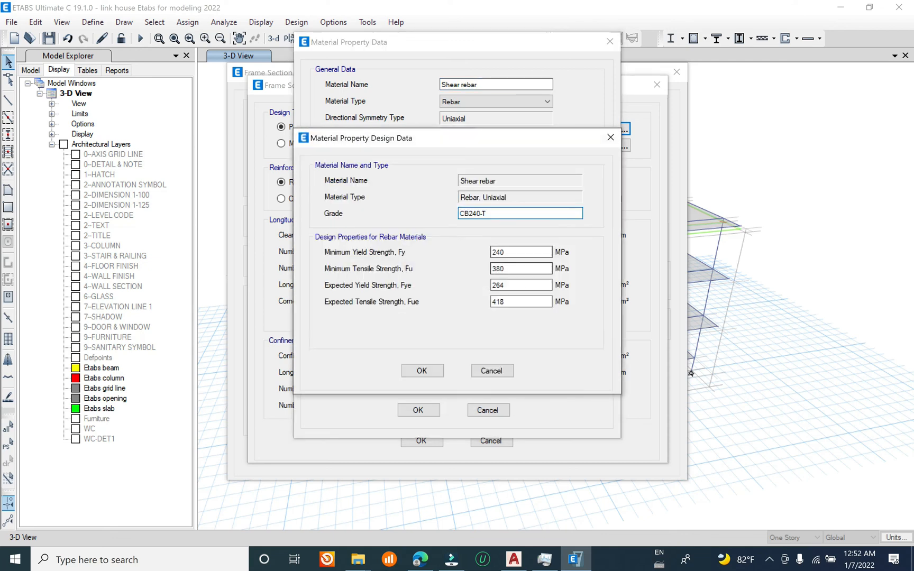
{"action": "left_click", "coordinate": [421, 370]}
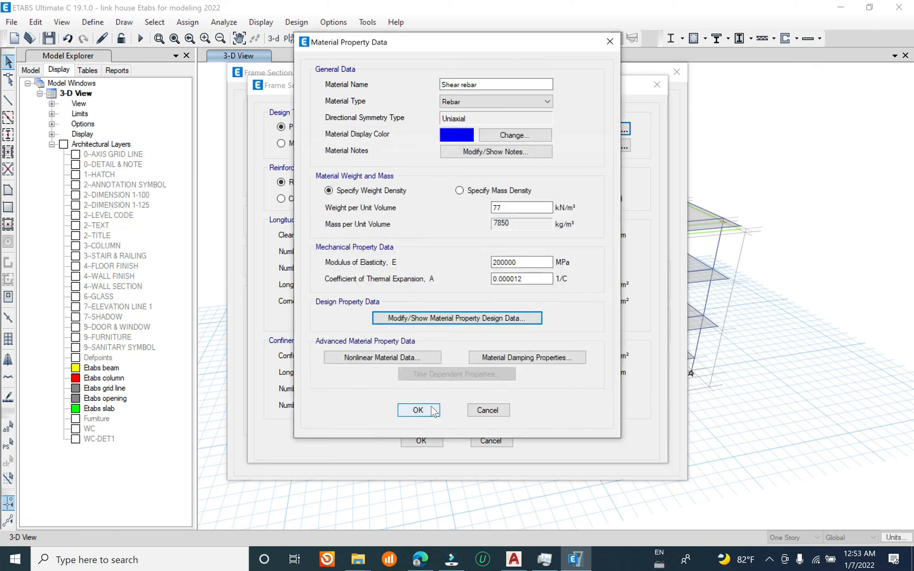
{"action": "left_click", "coordinate": [418, 409]}
{"action": "left_click", "coordinate": [538, 345]}
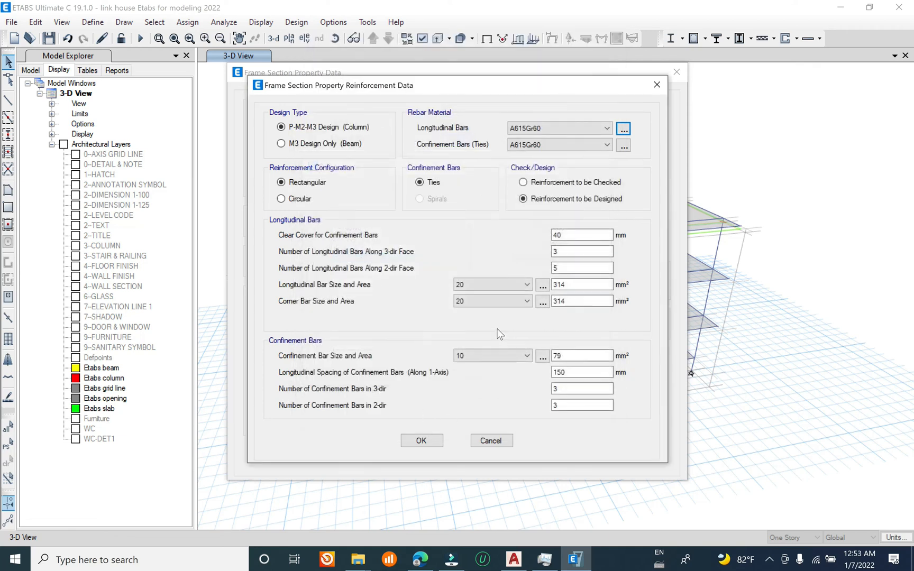
Step: Assign Main rebar to the longitudinal bars and Shear rebar to the ties, with the reinforcement to be checked
{"action": "left_click", "coordinate": [557, 128]}
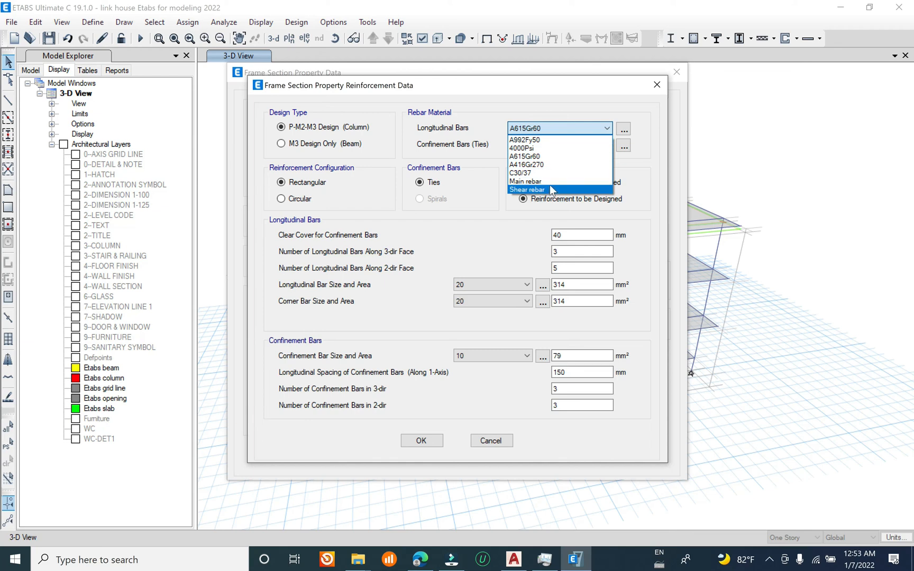
{"action": "left_click", "coordinate": [559, 185]}
{"action": "left_click", "coordinate": [560, 145]}
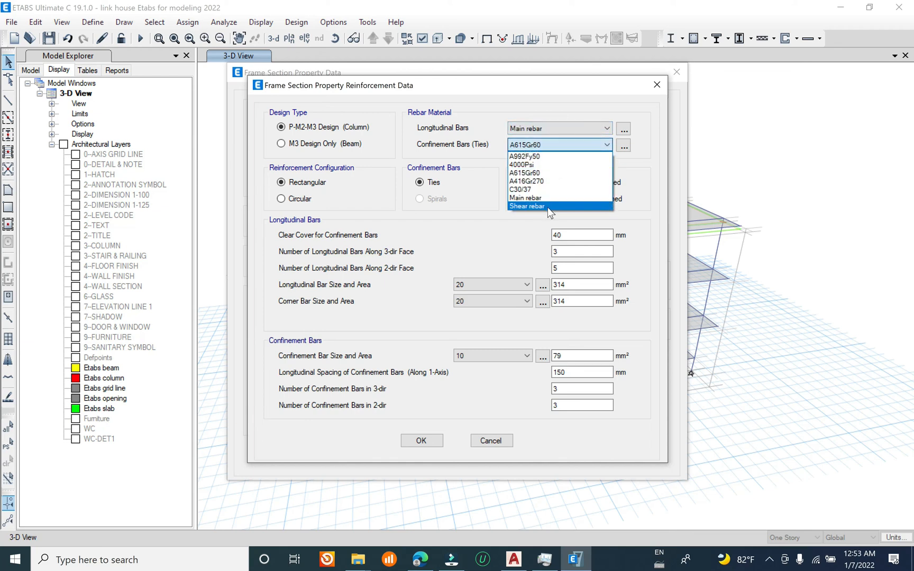
{"action": "left_click", "coordinate": [529, 206]}
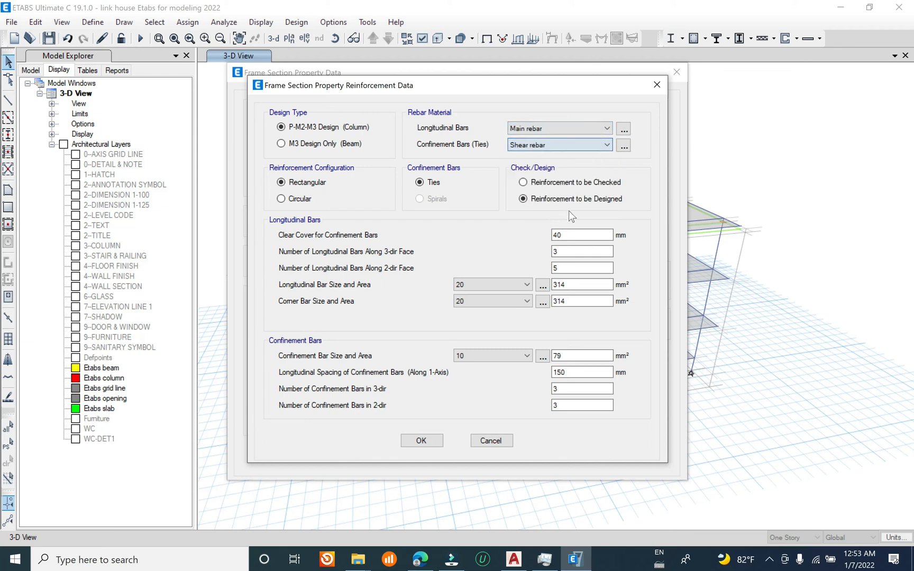
{"action": "left_click", "coordinate": [542, 181]}
Step: Set the column's longitudinal and corner bars to size 16 and its confinement bars to size 6
{"action": "left_click_drag", "start_coordinate": [532, 90], "coordinate": [290, 125]}
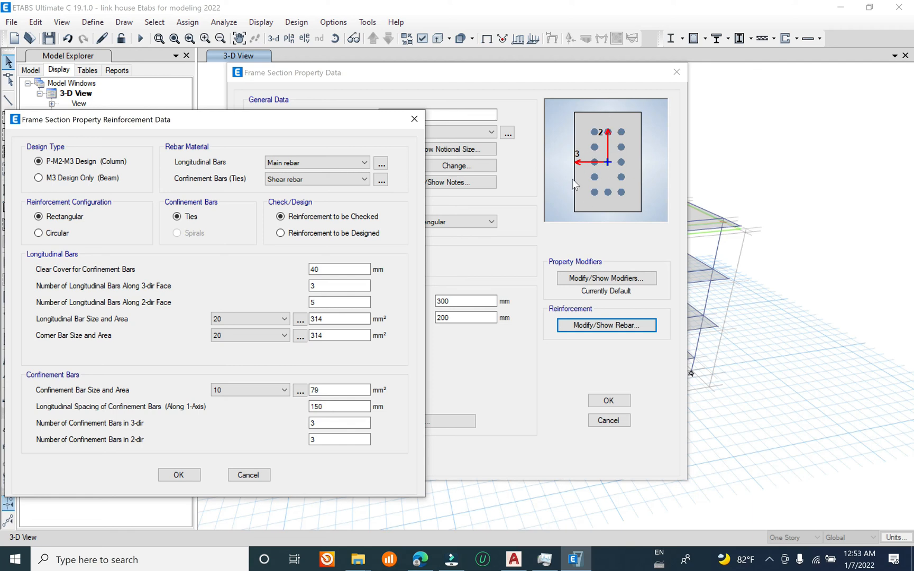
{"action": "left_click_drag", "start_coordinate": [345, 124], "coordinate": [360, 119]}
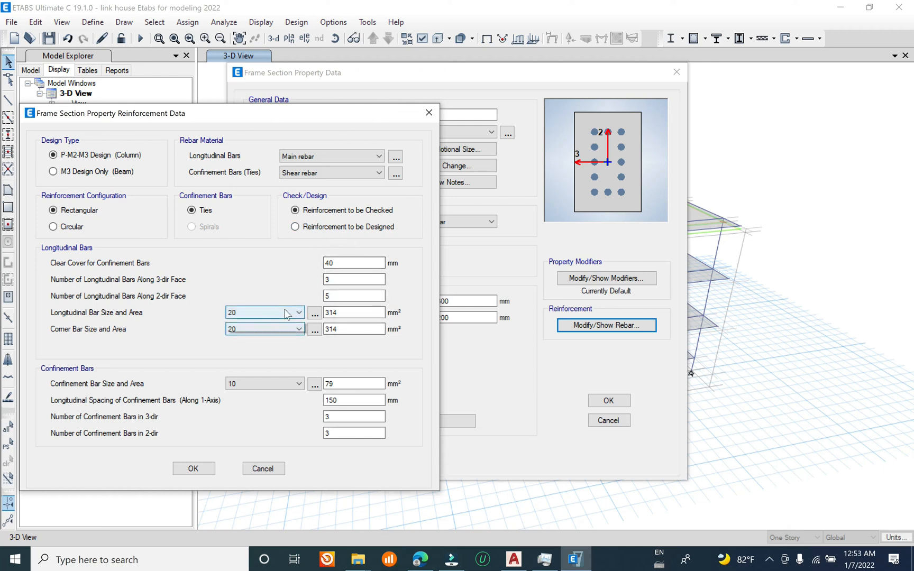
{"action": "left_click", "coordinate": [259, 313]}
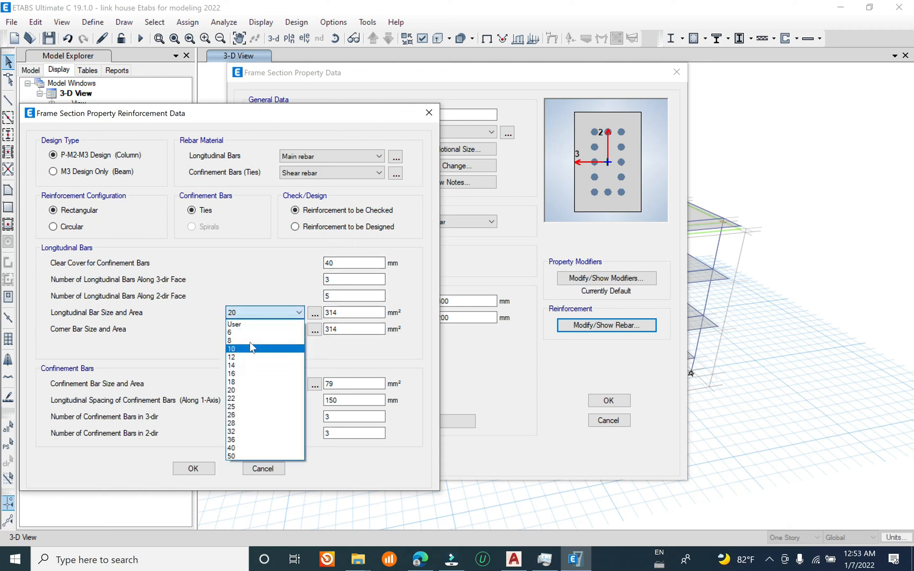
{"action": "left_click", "coordinate": [253, 373]}
{"action": "left_click", "coordinate": [286, 328]}
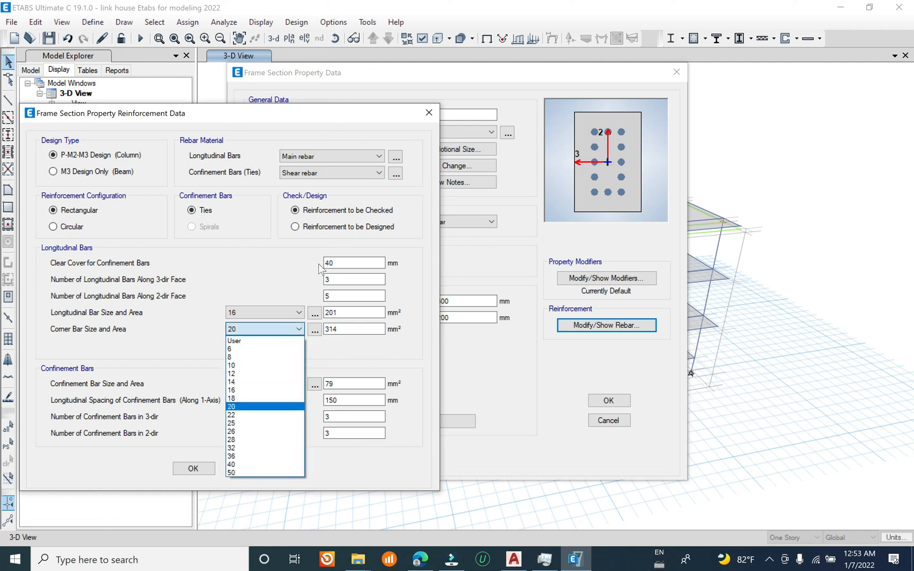
{"action": "left_click", "coordinate": [243, 389]}
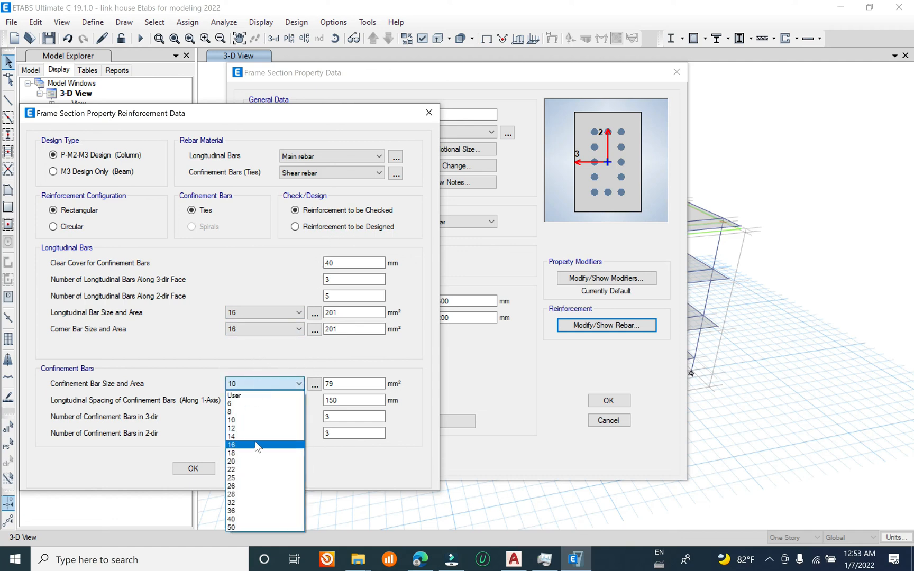
{"action": "left_click", "coordinate": [242, 404]}
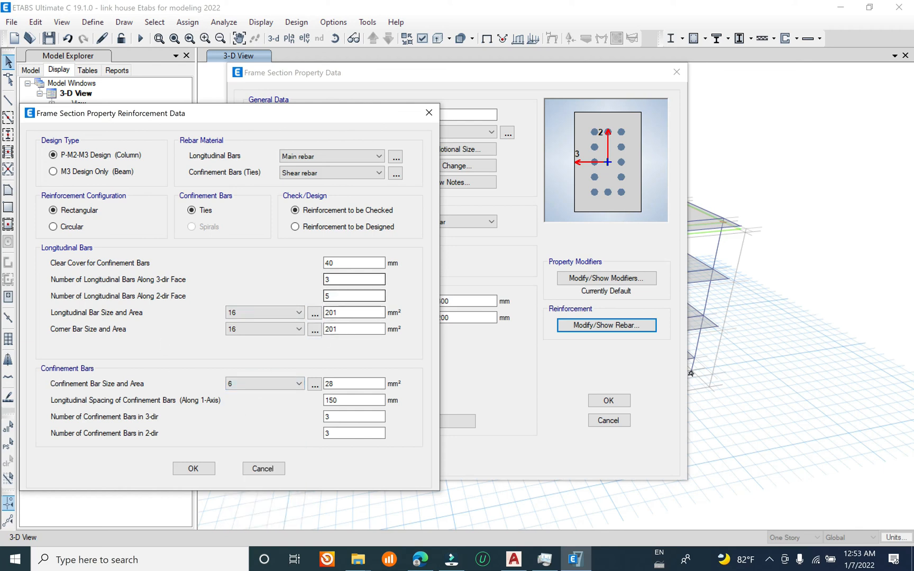
Step: Set 3 longitudinal bars along the 2-dir face, choose reinforcement to be designed, and accept the C20x30 section
{"action": "double_click", "coordinate": [330, 296]}
{"action": "type", "text": "3"}
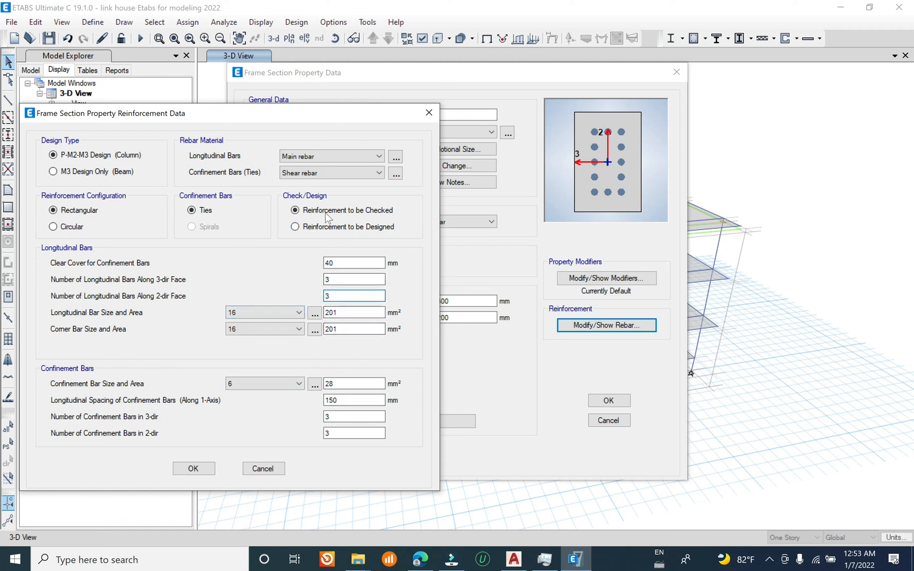
{"action": "left_click", "coordinate": [329, 229]}
{"action": "left_click", "coordinate": [194, 468]}
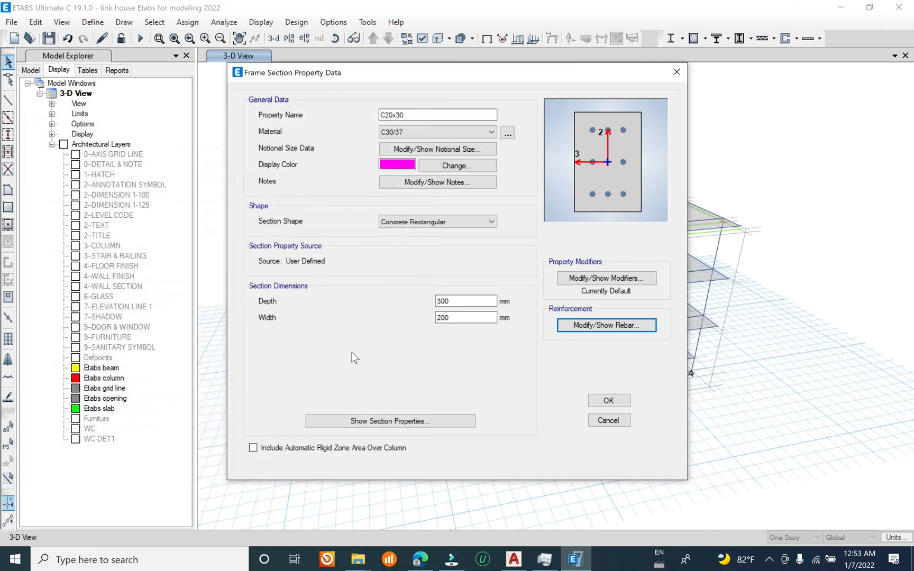
{"action": "left_click", "coordinate": [595, 399]}
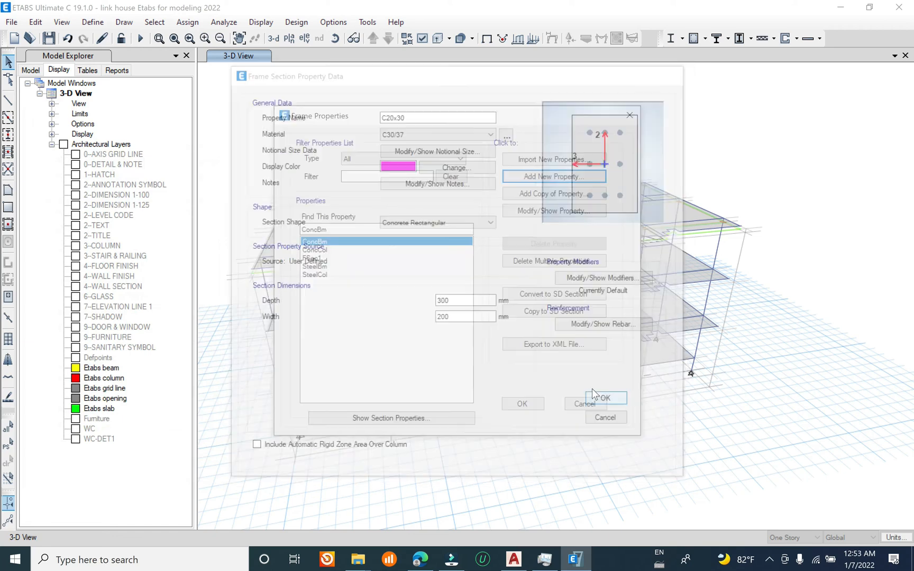
Step: Accept the frame properties list and select all columns in the model by object type
{"action": "left_click", "coordinate": [520, 403]}
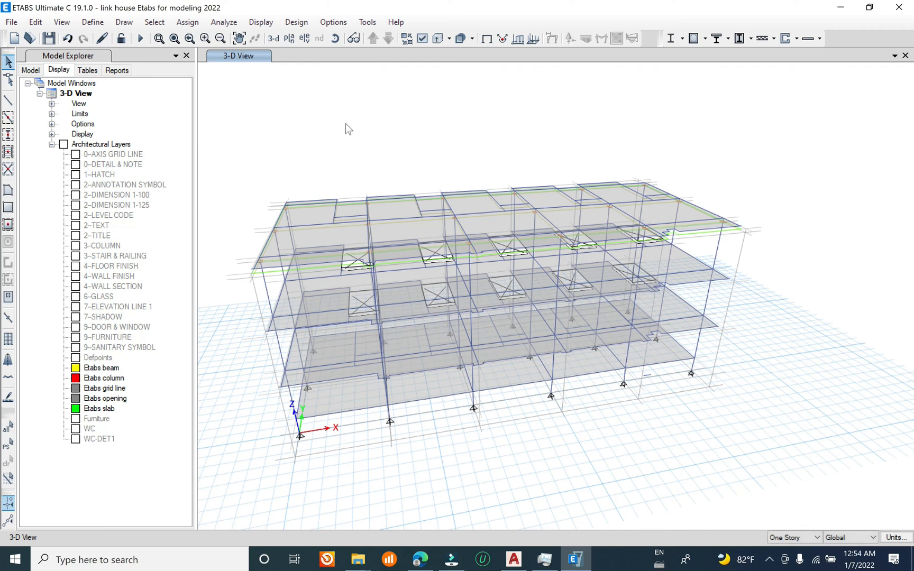
{"action": "left_click", "coordinate": [154, 21]}
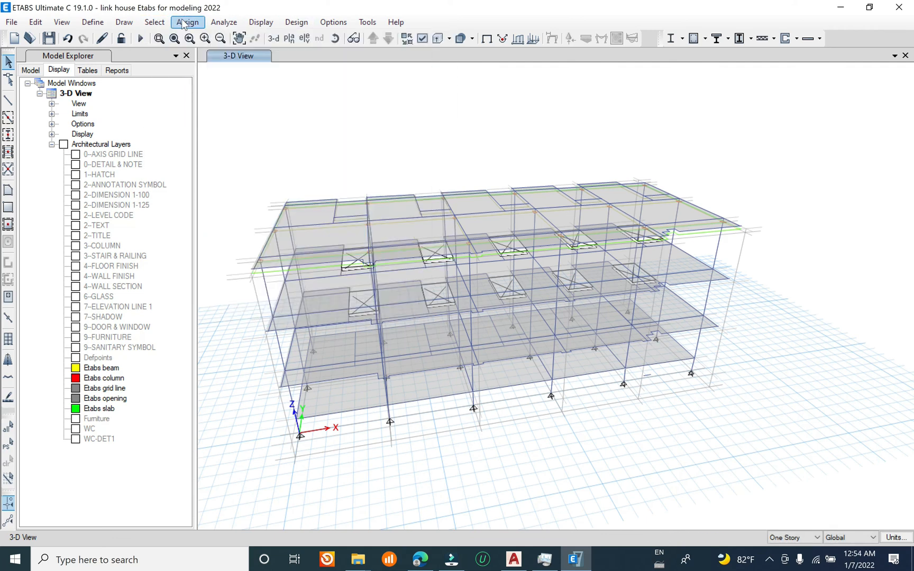
{"action": "mouse_move", "coordinate": [254, 38]}
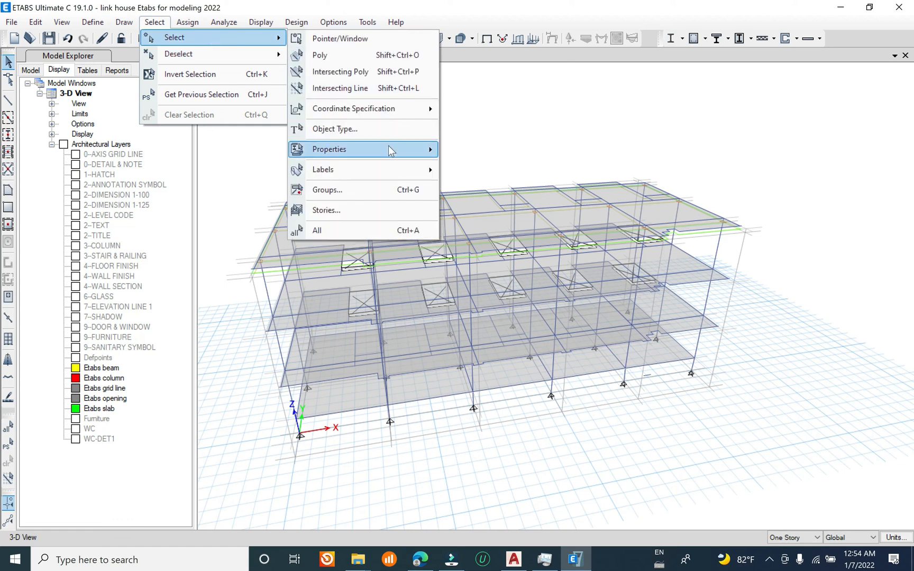
{"action": "left_click", "coordinate": [388, 132]}
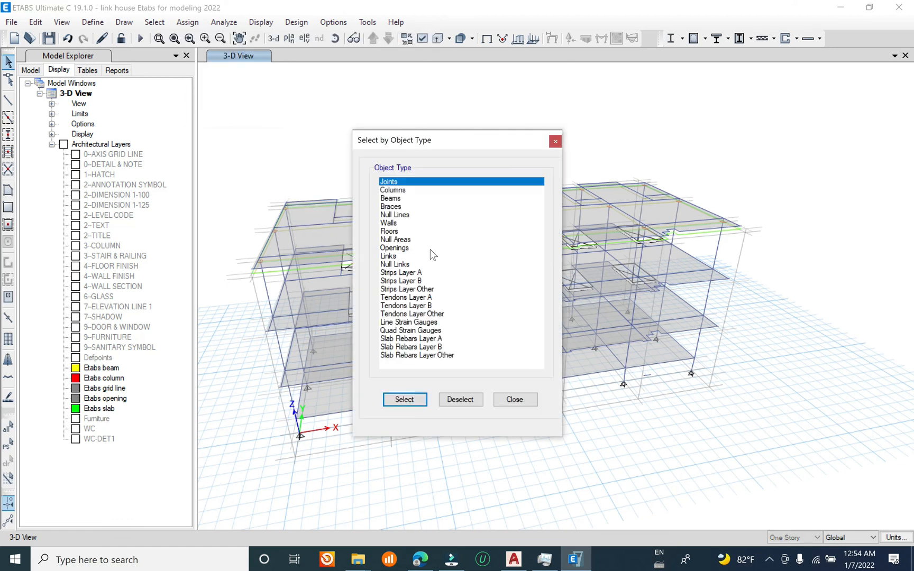
{"action": "left_click", "coordinate": [401, 191]}
{"action": "left_click", "coordinate": [406, 400]}
{"action": "left_click", "coordinate": [556, 141]}
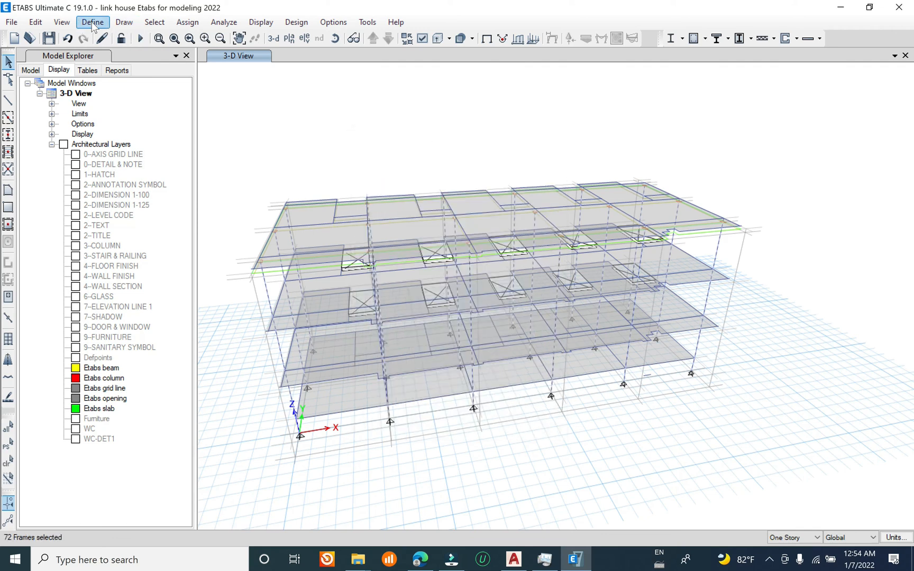
Step: Assign the C20x30 frame section to the selected columns and save the model
{"action": "left_click", "coordinate": [188, 21]}
{"action": "mouse_move", "coordinate": [207, 54]}
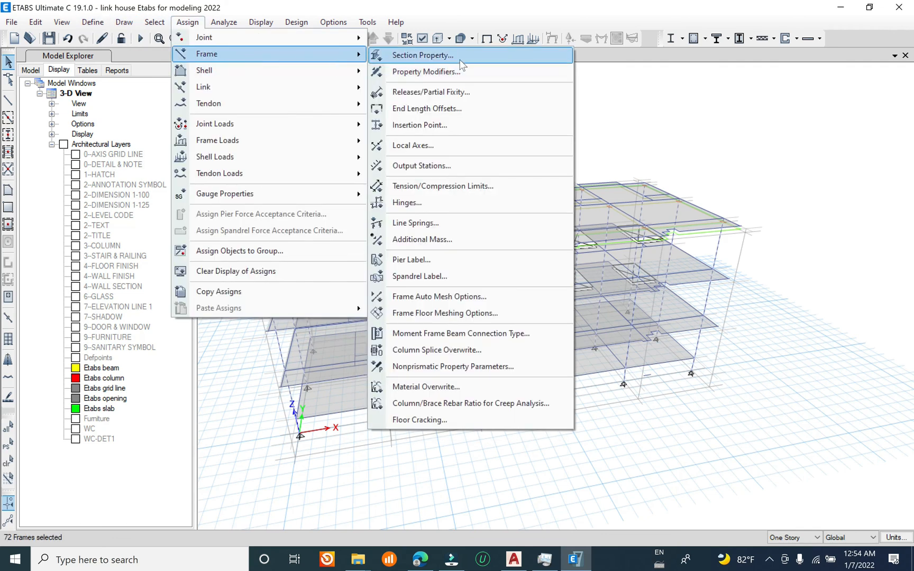
{"action": "left_click", "coordinate": [424, 54]}
{"action": "left_click", "coordinate": [509, 430]}
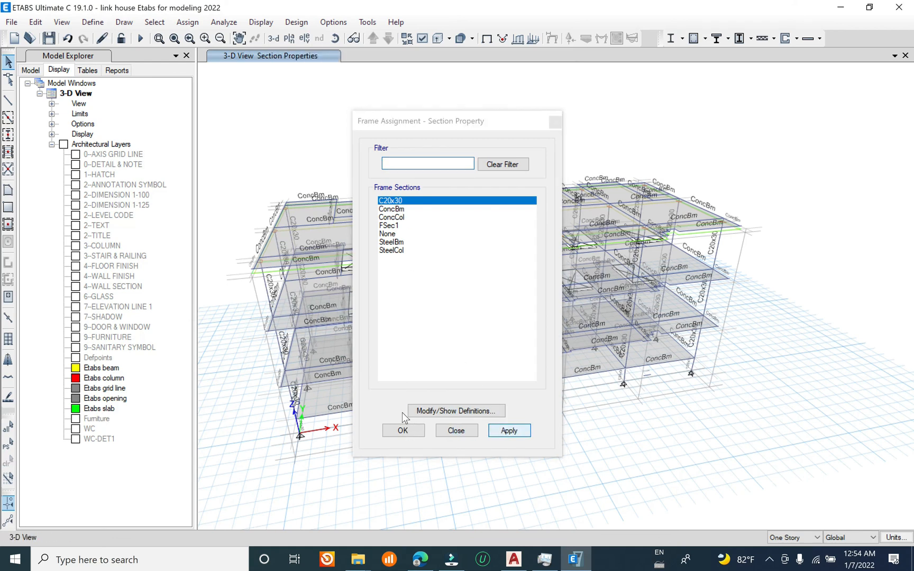
{"action": "left_click", "coordinate": [418, 430]}
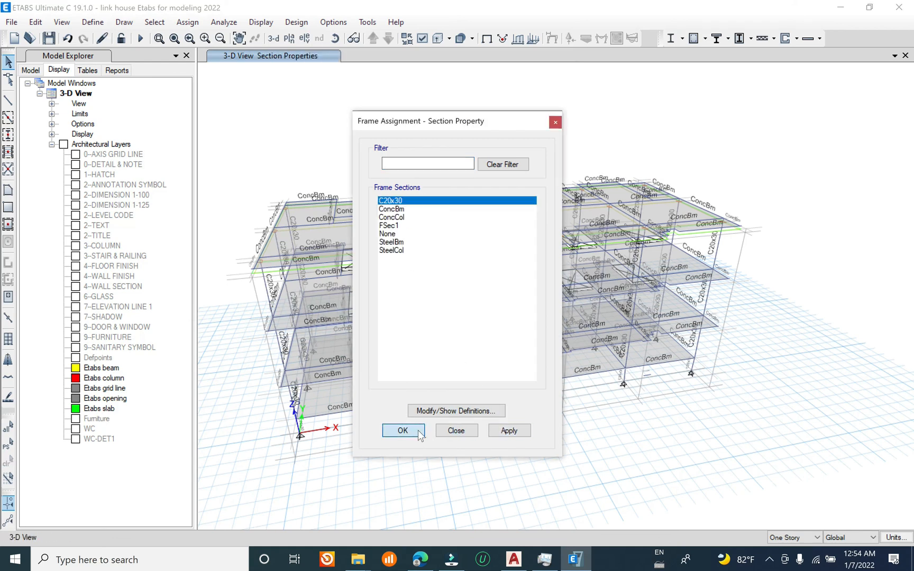
{"action": "left_click", "coordinate": [11, 22]}
{"action": "left_click", "coordinate": [46, 100]}
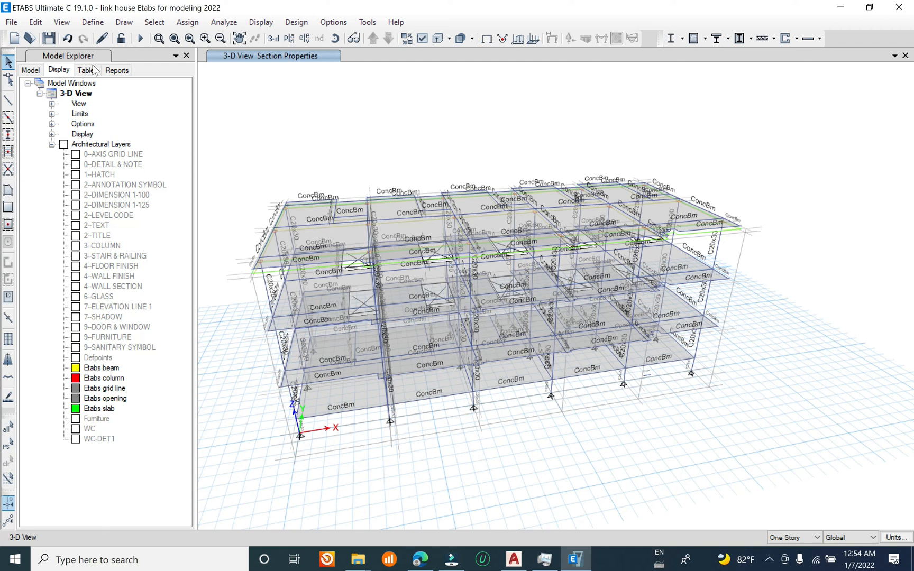
Step: Add a new concrete rectangular frame section named B20x40 with C30/37 material
{"action": "left_click", "coordinate": [92, 22]}
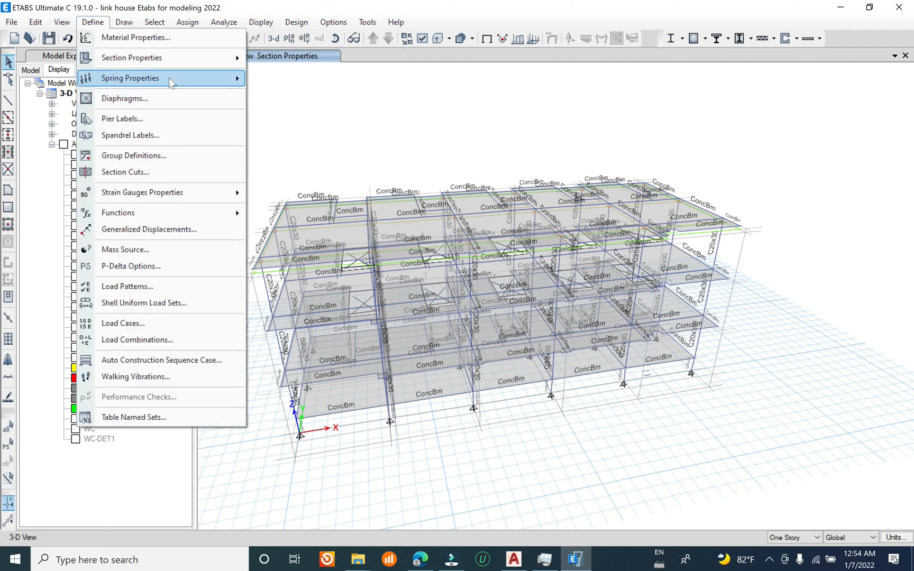
{"action": "mouse_move", "coordinate": [198, 59]}
{"action": "left_click", "coordinate": [305, 60]}
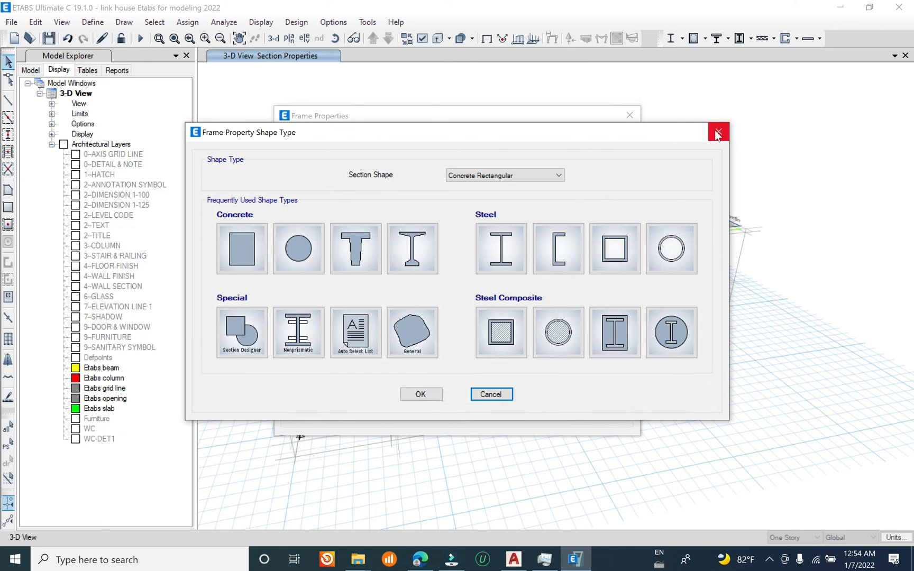
{"action": "left_click", "coordinate": [718, 132]}
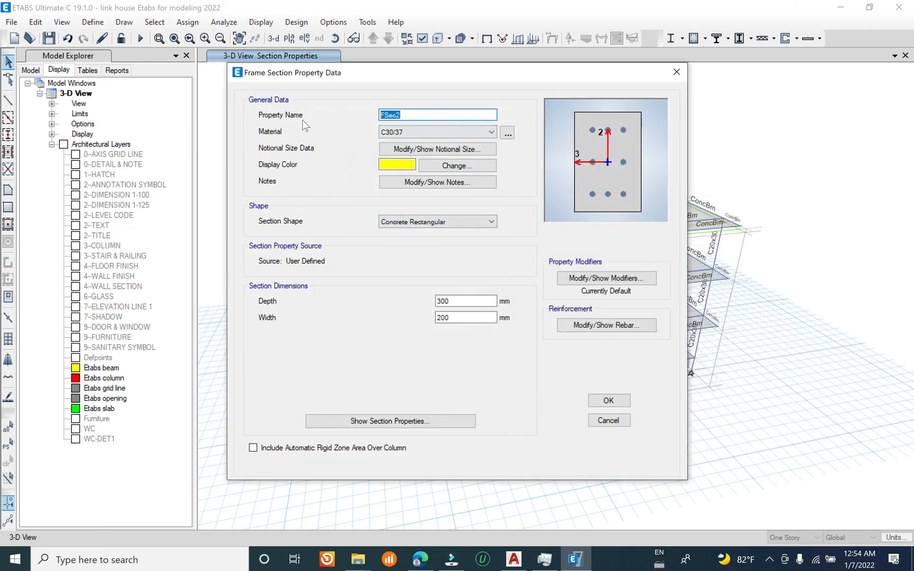
{"action": "type", "text": "Be"}
{"action": "left_click", "coordinate": [490, 132]}
{"action": "left_click", "coordinate": [476, 179]}
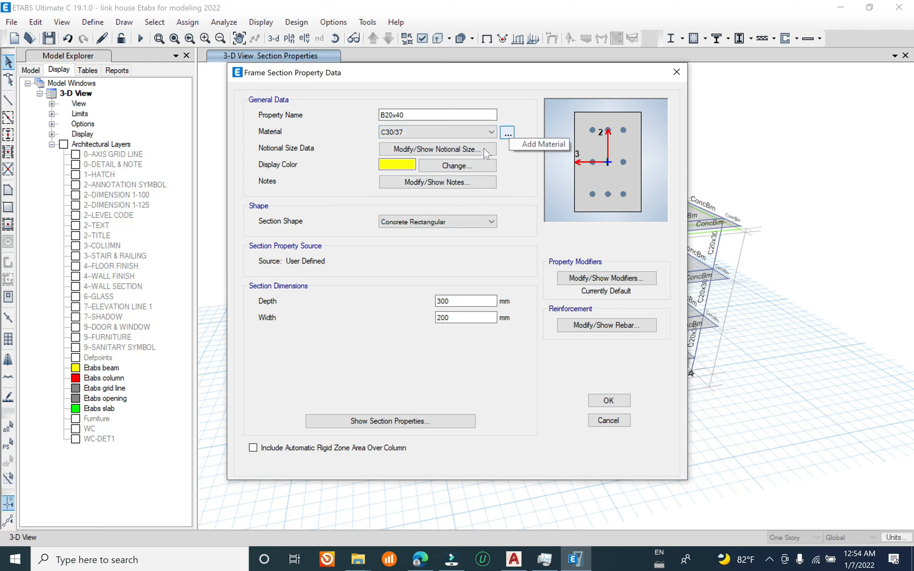
Step: Set the B20x40 section's depth to 400 mm
{"action": "key", "text": "Tab"}
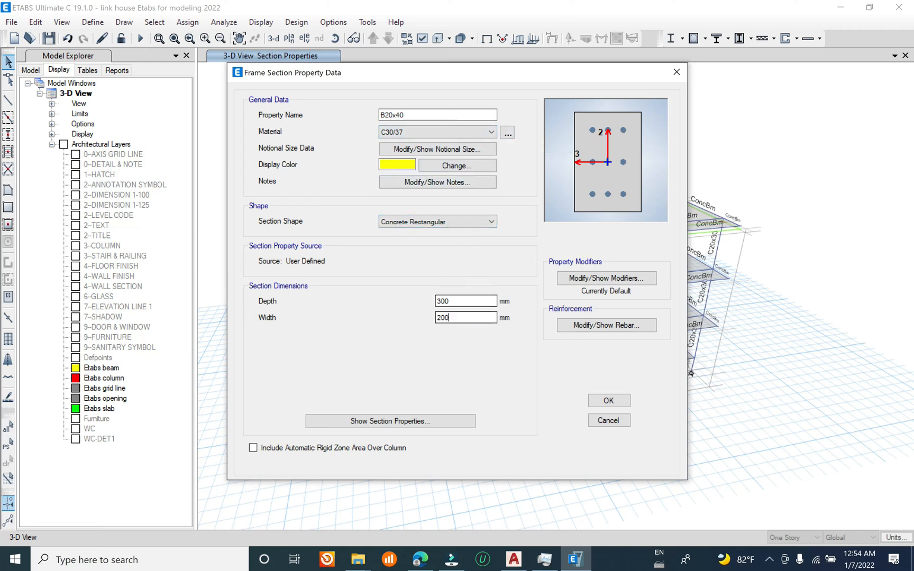
{"action": "key", "text": "shift+Tab"}
{"action": "type", "text": "400"}
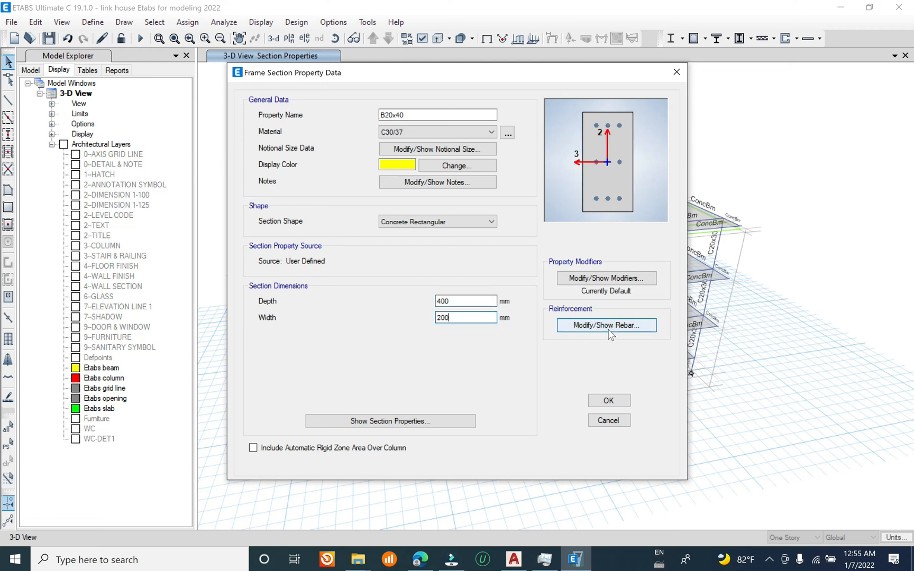
Step: Set the section's reinforcement design type to M3 Design Only (Beam) and accept the B20x40 section
{"action": "left_click", "coordinate": [606, 325]}
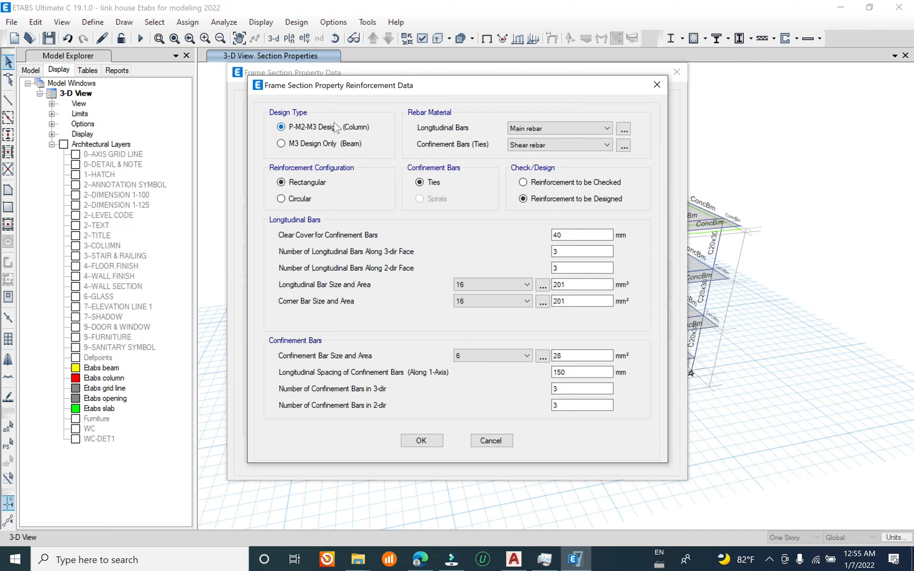
{"action": "left_click", "coordinate": [303, 146]}
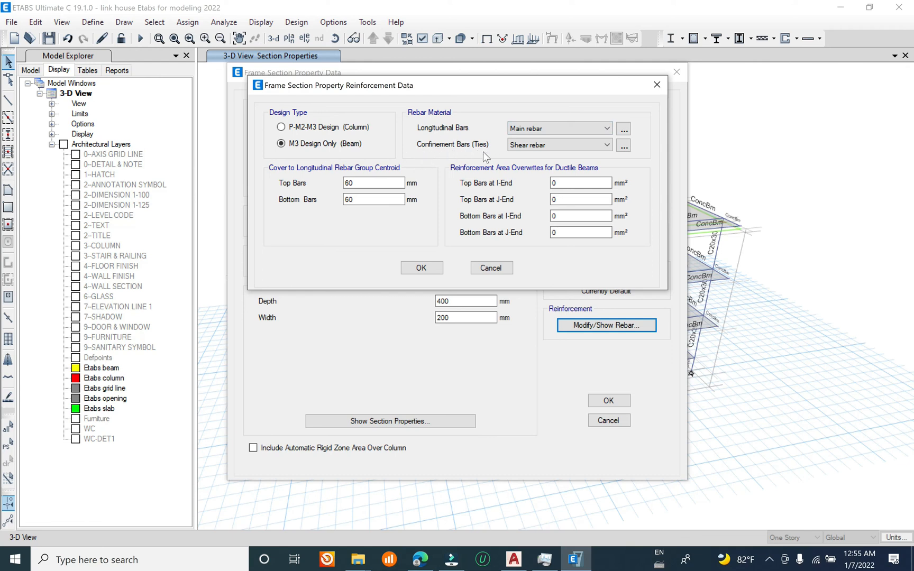
{"action": "double_click", "coordinate": [349, 182]}
{"action": "left_click", "coordinate": [421, 268]}
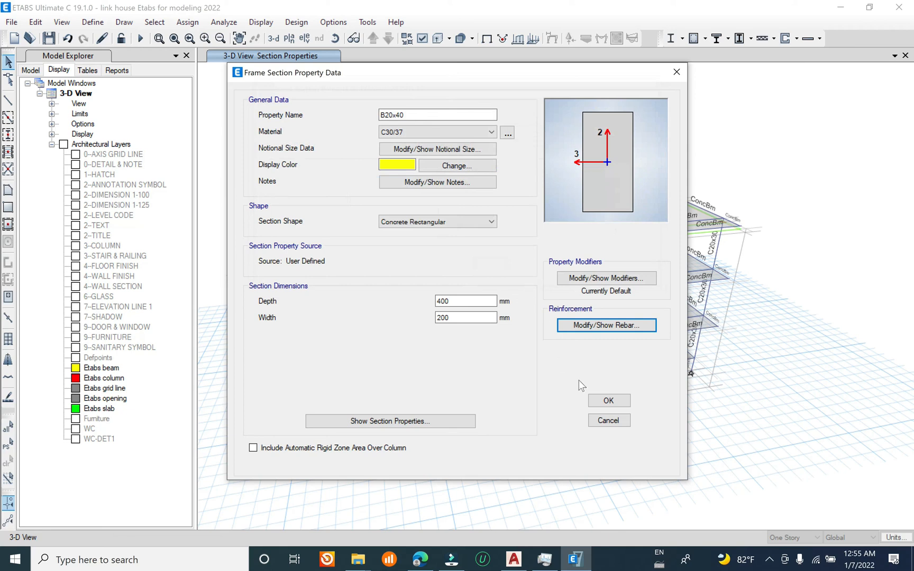
{"action": "left_click", "coordinate": [608, 401]}
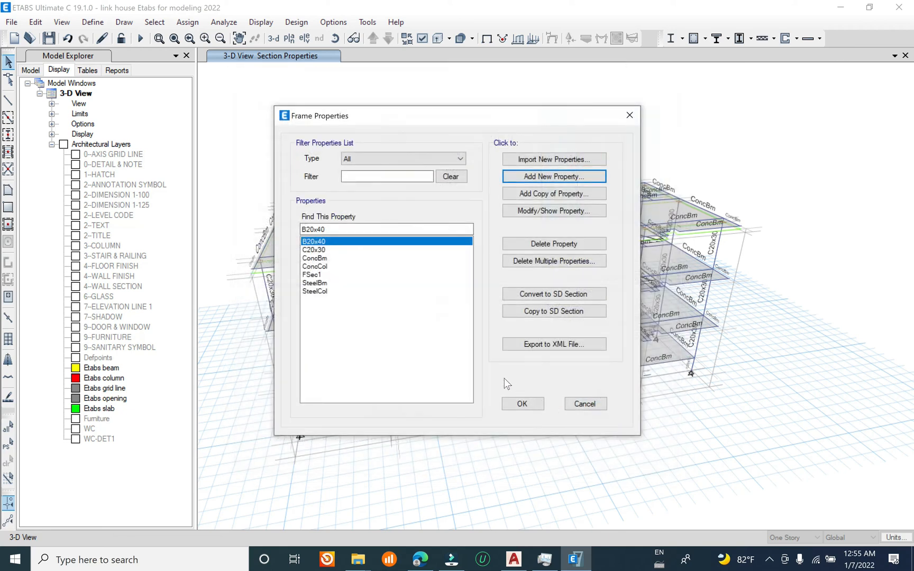
{"action": "left_click", "coordinate": [523, 403]}
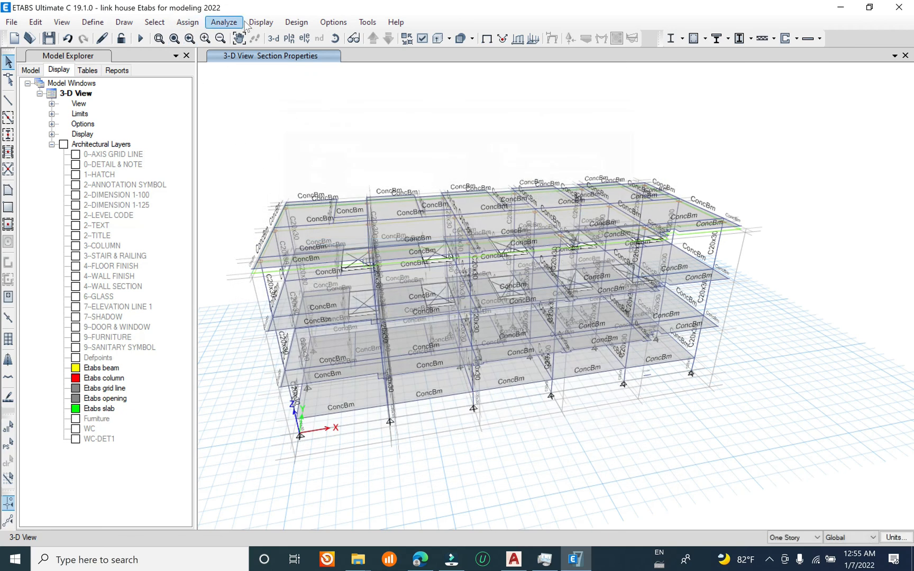
Step: Select all beams in the model by object type
{"action": "left_click", "coordinate": [155, 22]}
{"action": "mouse_move", "coordinate": [183, 41]}
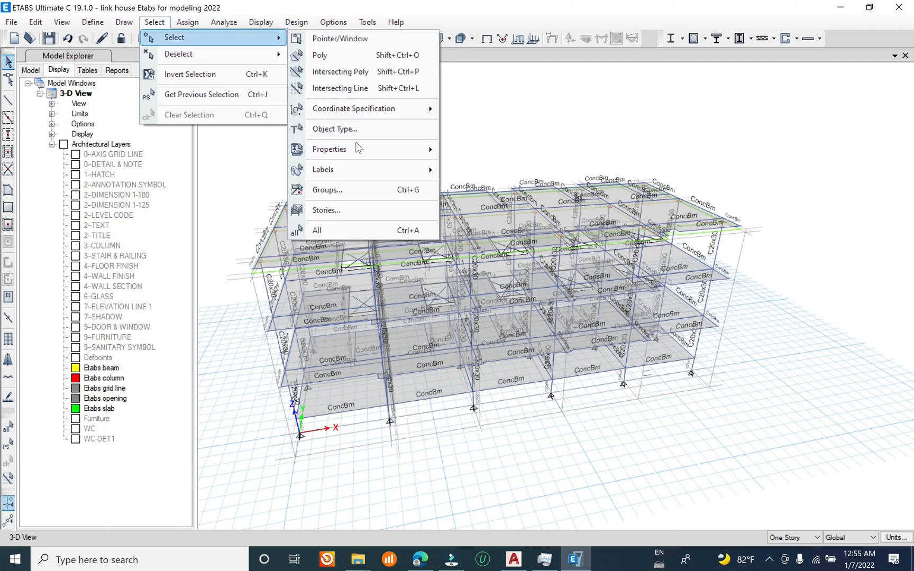
{"action": "left_click", "coordinate": [364, 130]}
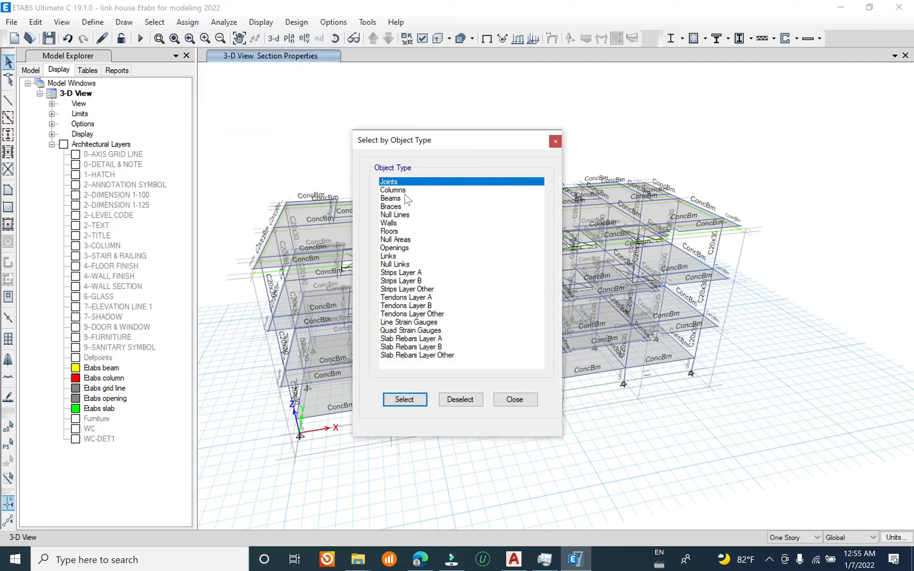
{"action": "left_click", "coordinate": [406, 200]}
{"action": "left_click", "coordinate": [418, 400]}
{"action": "left_click", "coordinate": [514, 399]}
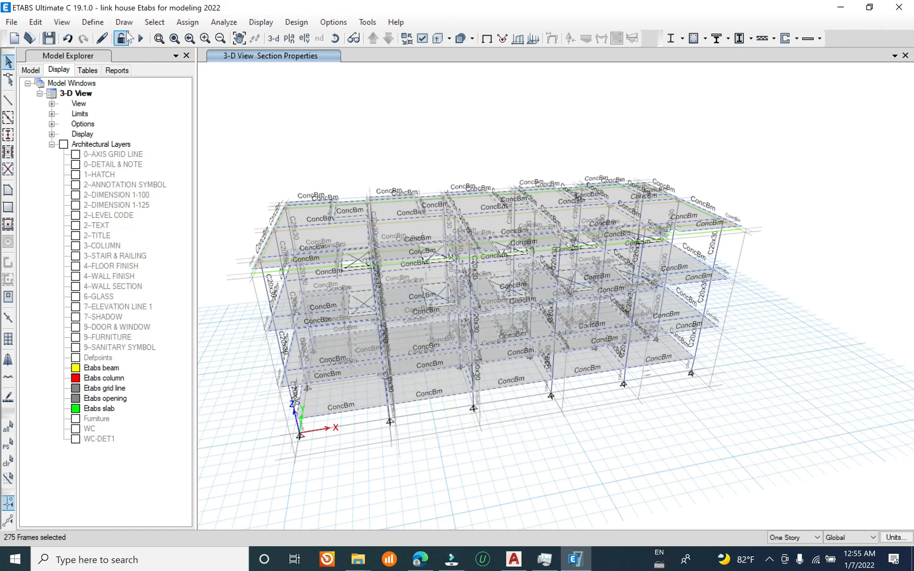
Step: Assign the B20x40 frame section to the selected beams
{"action": "left_click", "coordinate": [188, 24]}
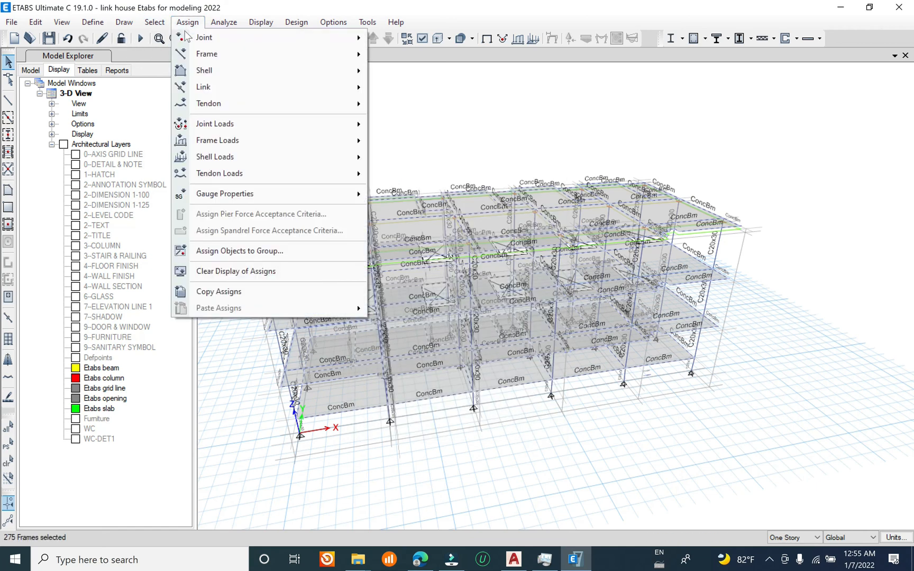
{"action": "left_click", "coordinate": [444, 56]}
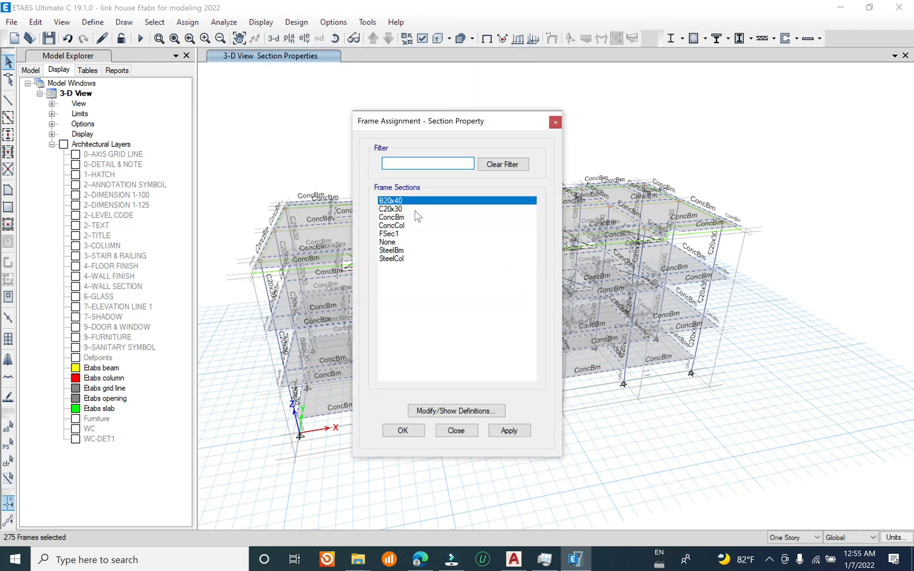
{"action": "left_click", "coordinate": [509, 430]}
{"action": "left_click", "coordinate": [407, 431]}
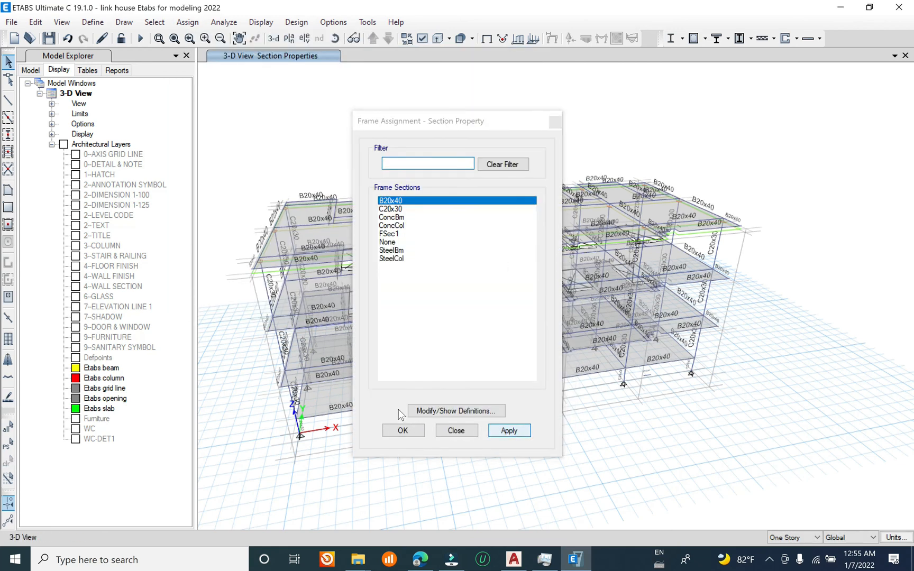
{"action": "left_click", "coordinate": [404, 432]}
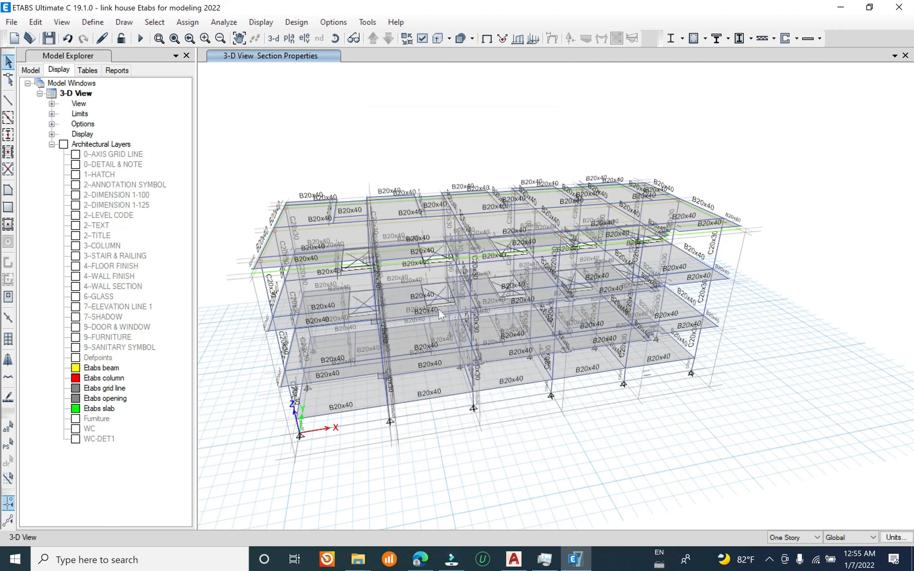
Step: Save the model with the assigned column and beam sections
{"action": "middle_click_drag", "start_coordinate": [405, 169], "coordinate": [430, 147]}
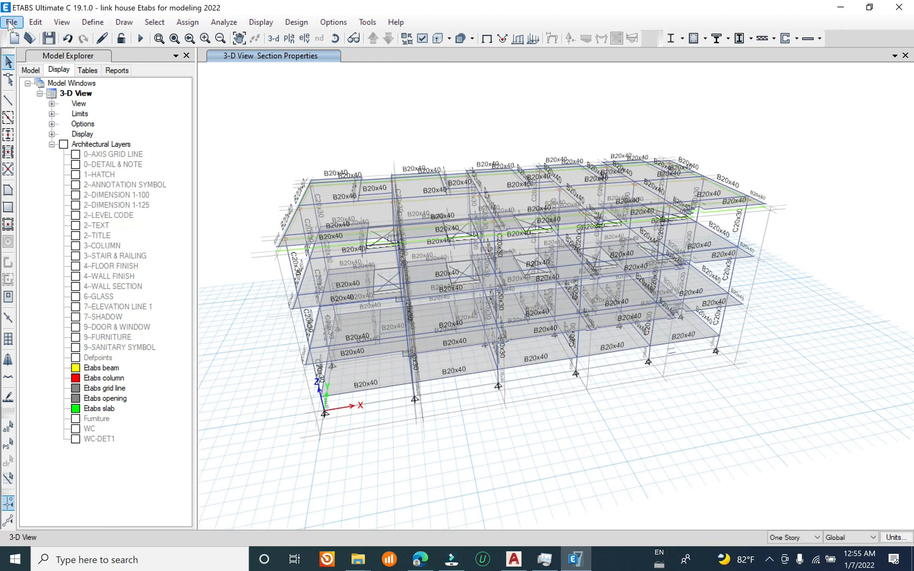
{"action": "left_click", "coordinate": [10, 23]}
{"action": "left_click", "coordinate": [41, 91]}
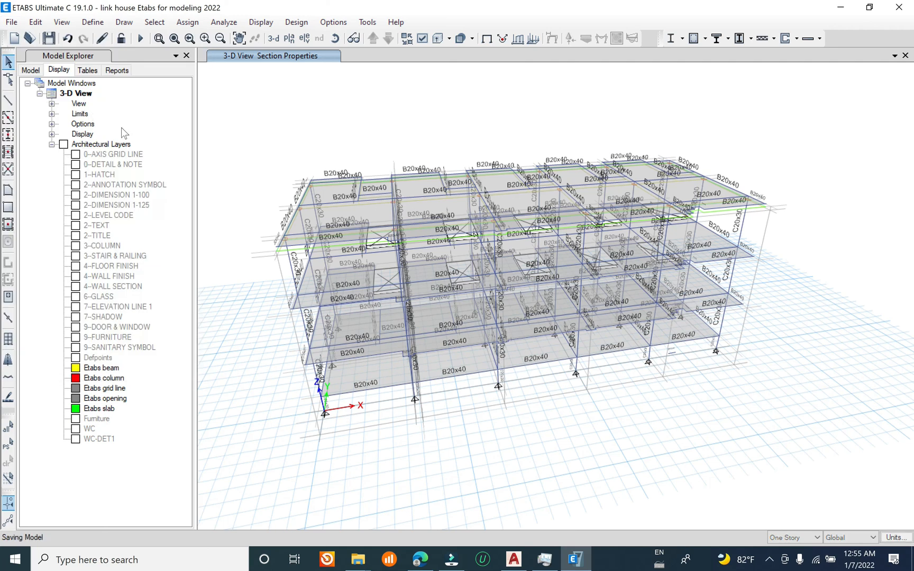
{"action": "left_click", "coordinate": [10, 22]}
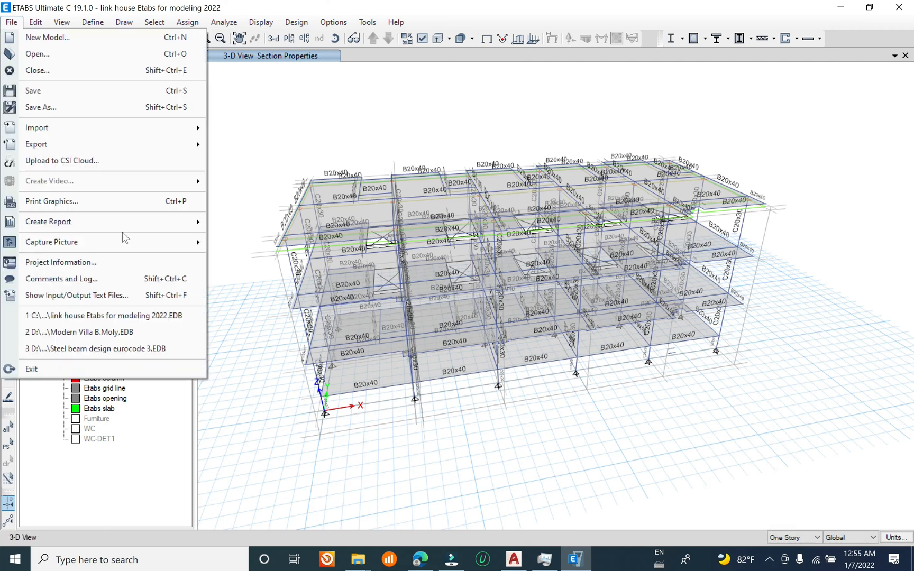
{"action": "left_click", "coordinate": [33, 91]}
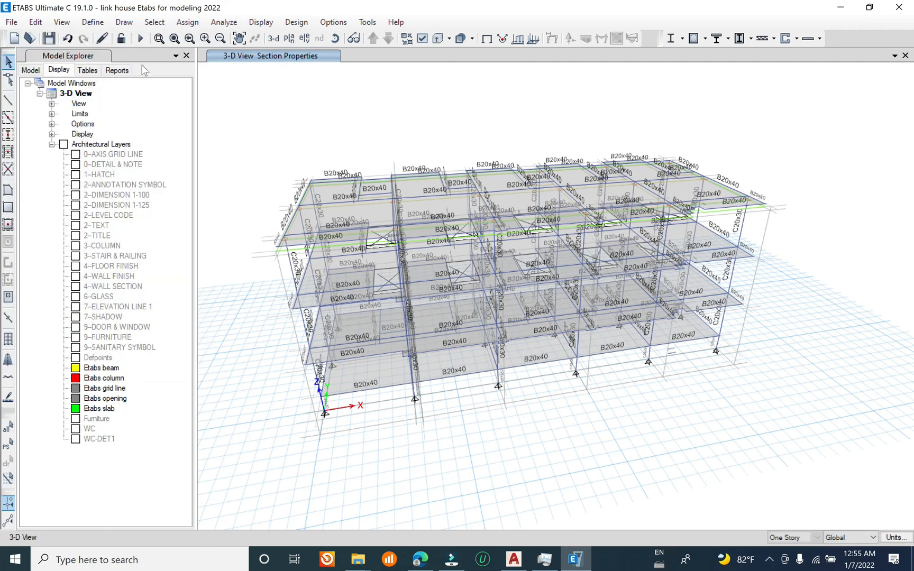
{"action": "left_click", "coordinate": [11, 22]}
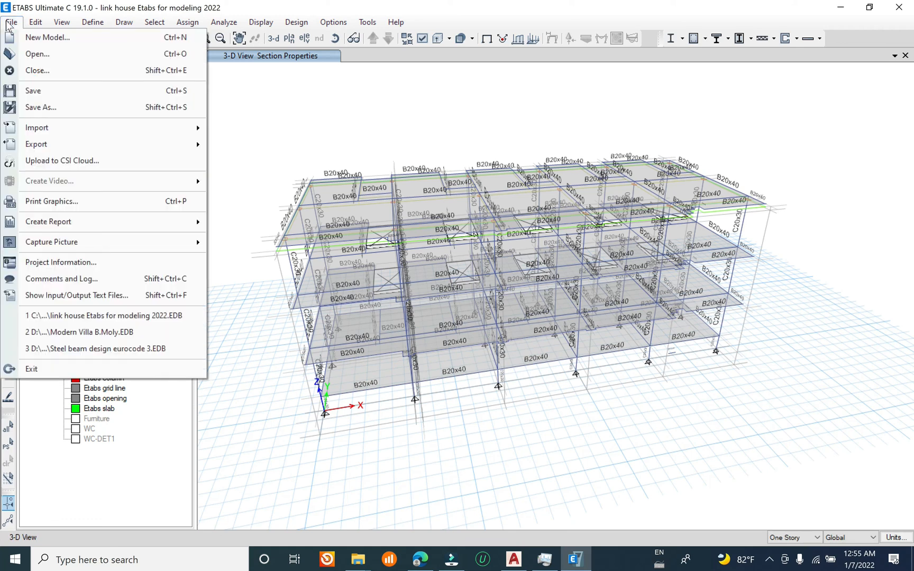
{"action": "left_click", "coordinate": [61, 96]}
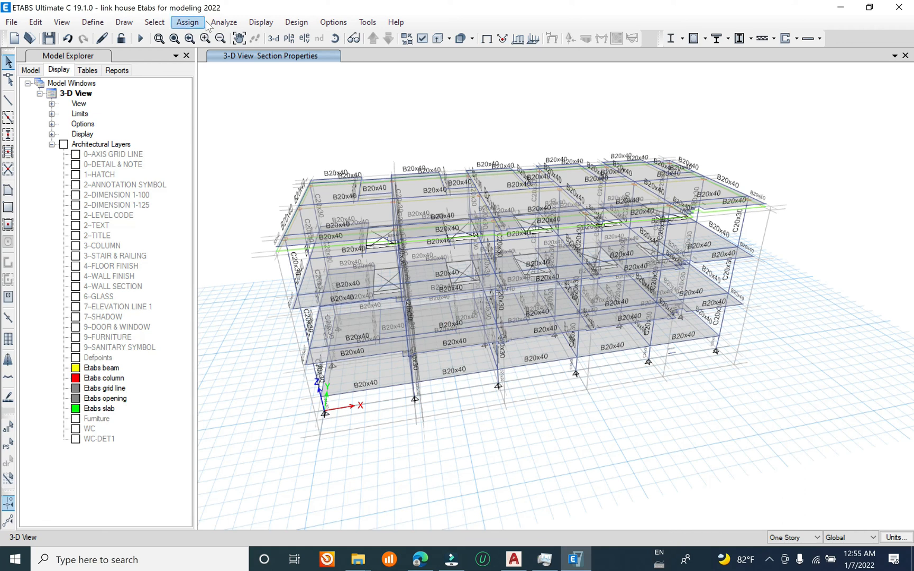
Step: Select all floors in the model by object type
{"action": "left_click", "coordinate": [154, 21]}
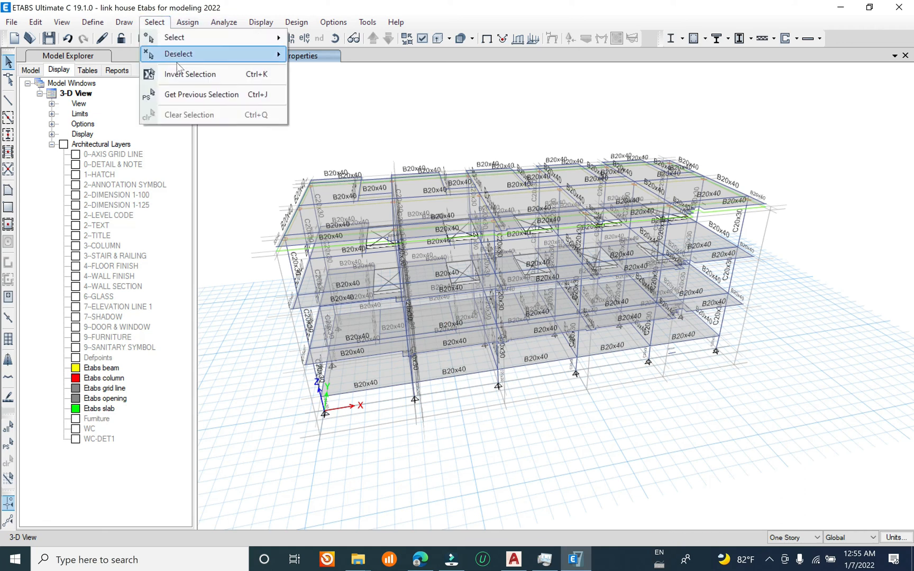
{"action": "left_click", "coordinate": [213, 41]}
{"action": "left_click", "coordinate": [379, 133]}
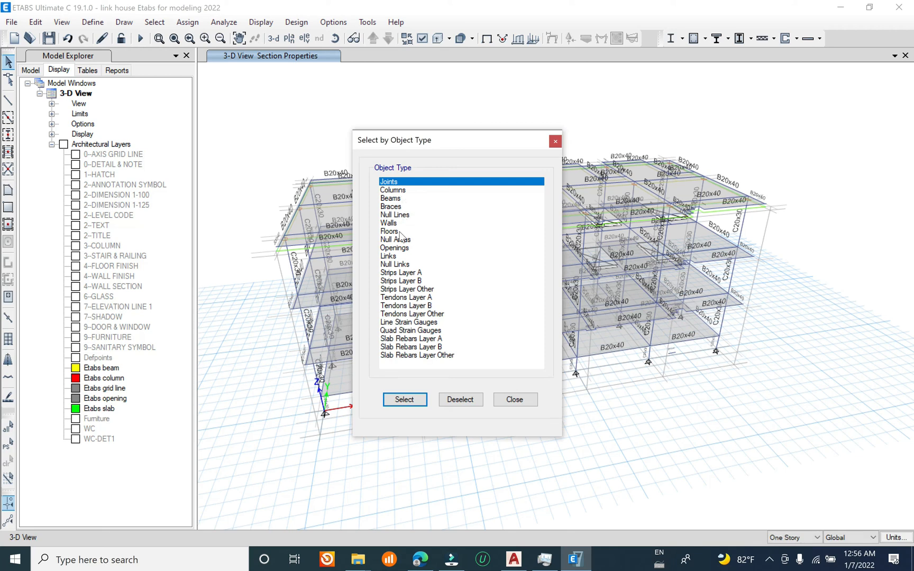
{"action": "left_click", "coordinate": [400, 231]}
{"action": "left_click", "coordinate": [404, 399]}
{"action": "left_click_drag", "start_coordinate": [454, 141], "coordinate": [765, 407]}
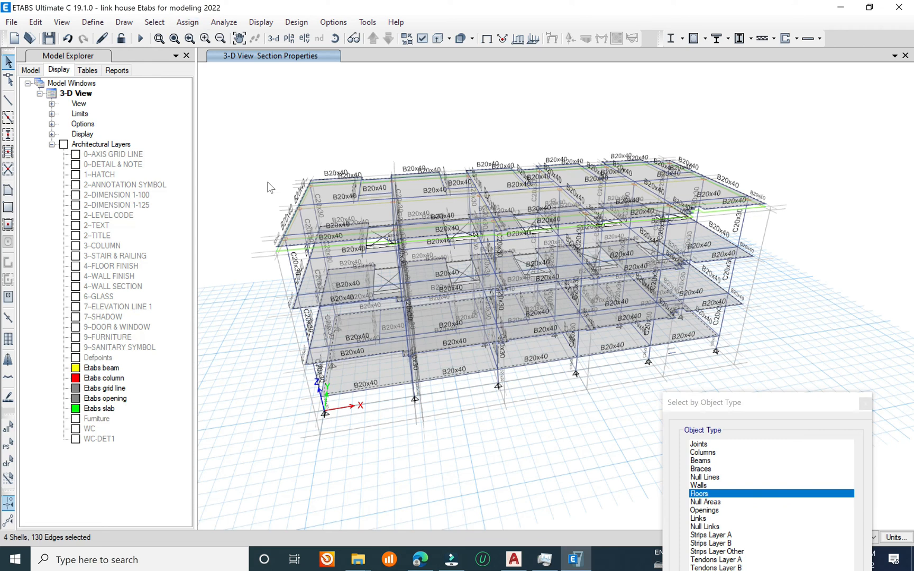
Step: Assign a uniform gravity shell load of 22*0.05 (1.1 kN/m²) under the Dead load pattern to the selected floors
{"action": "left_click", "coordinate": [187, 22]}
{"action": "mouse_move", "coordinate": [287, 157]}
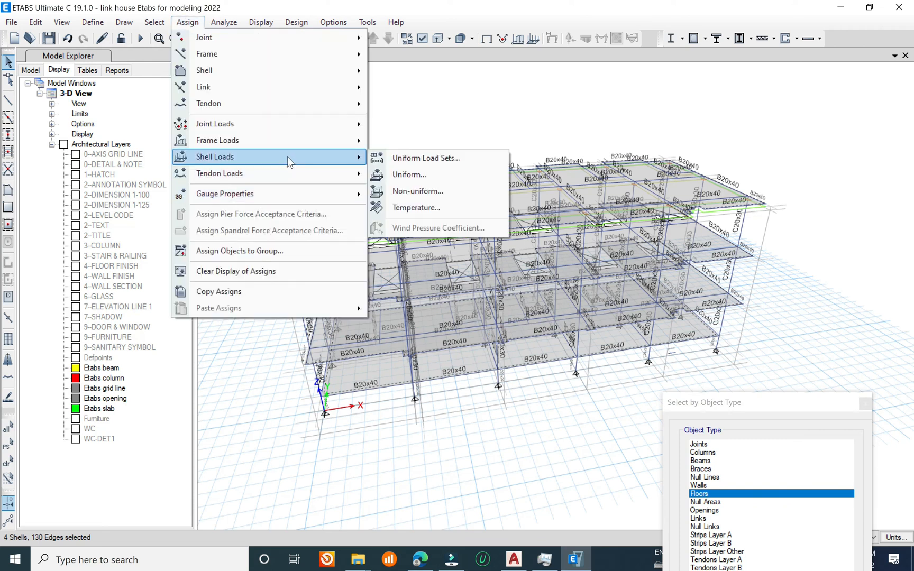
{"action": "left_click", "coordinate": [408, 174]}
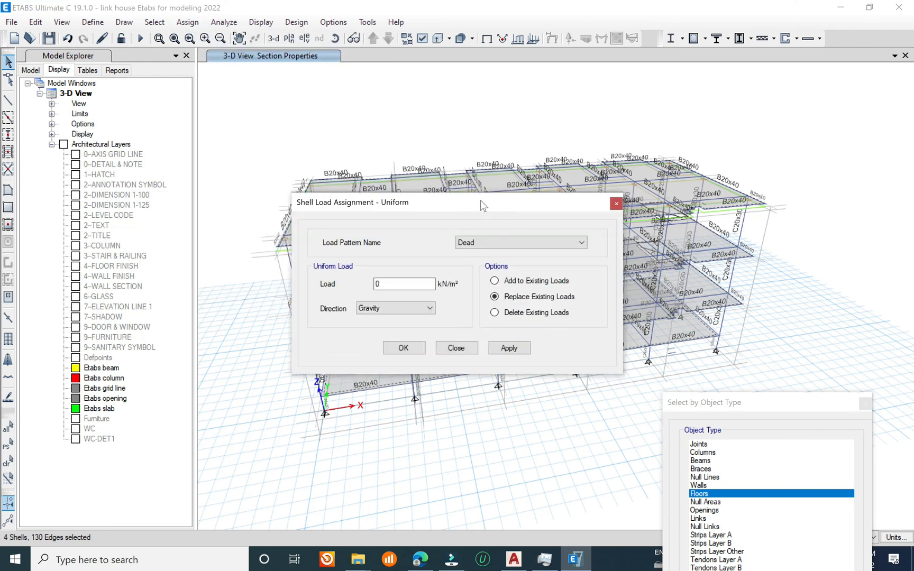
{"action": "left_click_drag", "start_coordinate": [480, 199], "coordinate": [276, 127]}
{"action": "double_click", "coordinate": [173, 211]}
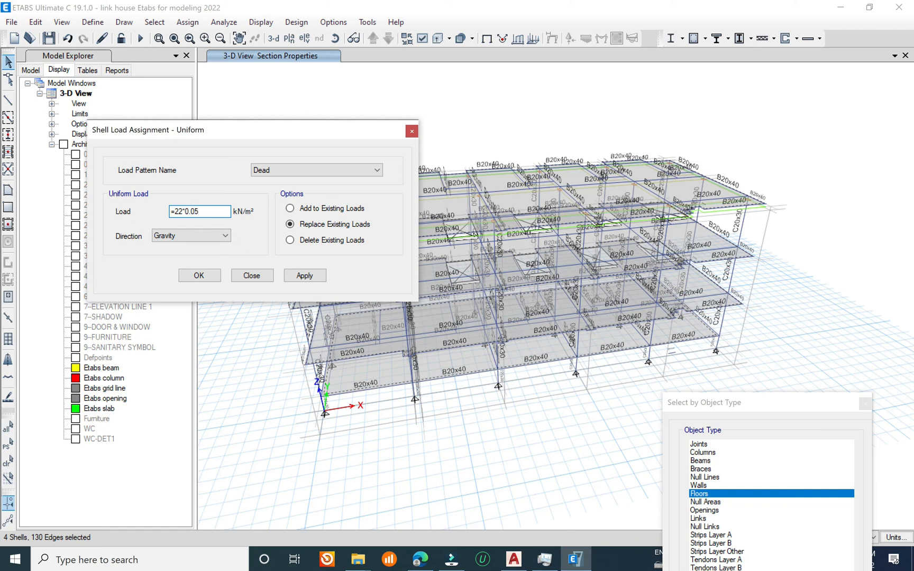
{"action": "key", "text": "ctrl+a"}
{"action": "left_click", "coordinate": [200, 212]}
{"action": "key", "text": "Return"}
{"action": "left_click", "coordinate": [314, 285]}
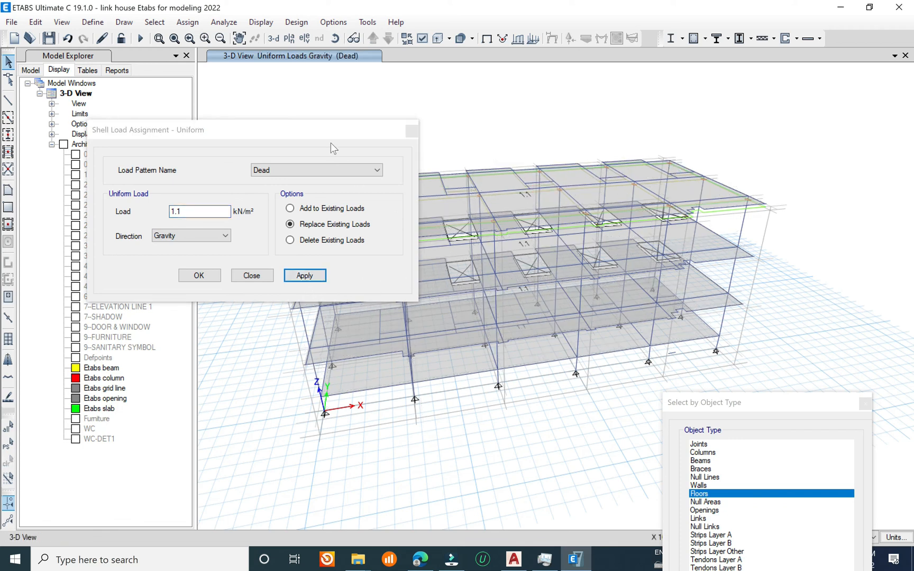
Step: Reselect the floors and assign them a uniform gravity shell load of 1.5 kN/m² under the Live load pattern
{"action": "left_click_drag", "start_coordinate": [315, 137], "coordinate": [272, 106]}
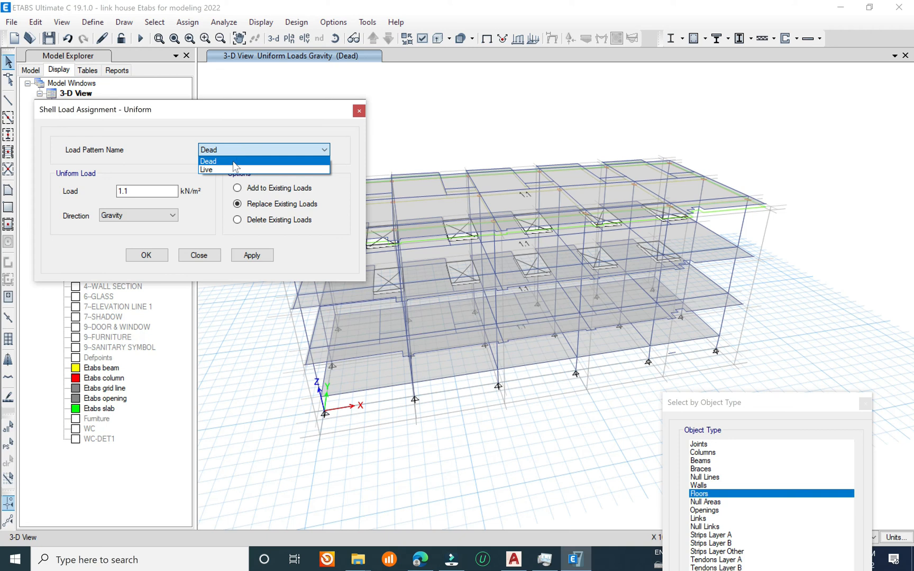
{"action": "left_click", "coordinate": [233, 162]}
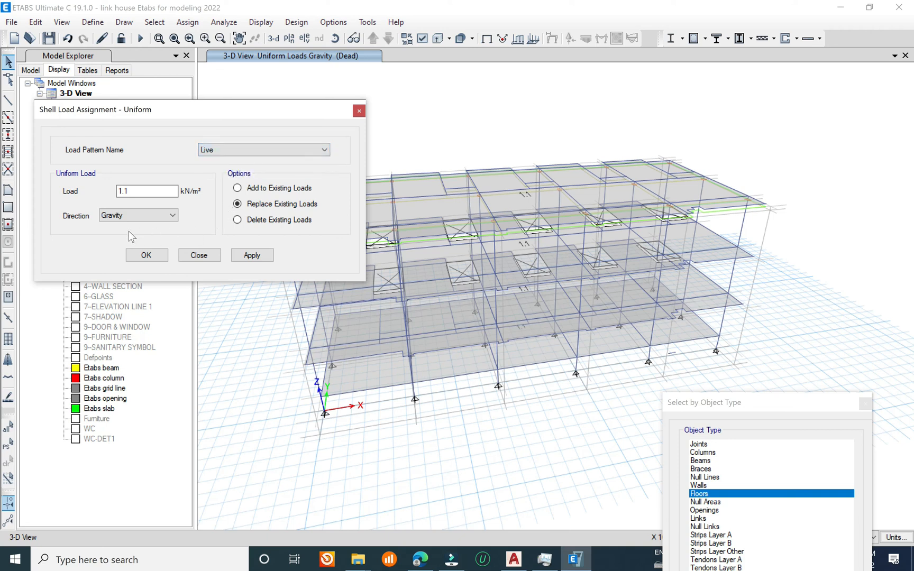
{"action": "left_click", "coordinate": [8, 443]}
{"action": "left_click_drag", "start_coordinate": [139, 193], "coordinate": [48, 202]}
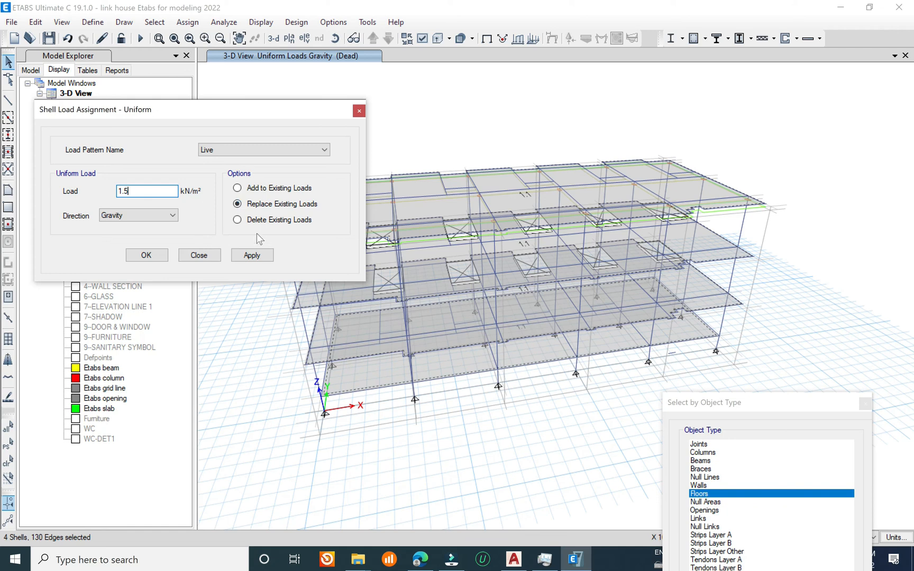
{"action": "left_click", "coordinate": [249, 255]}
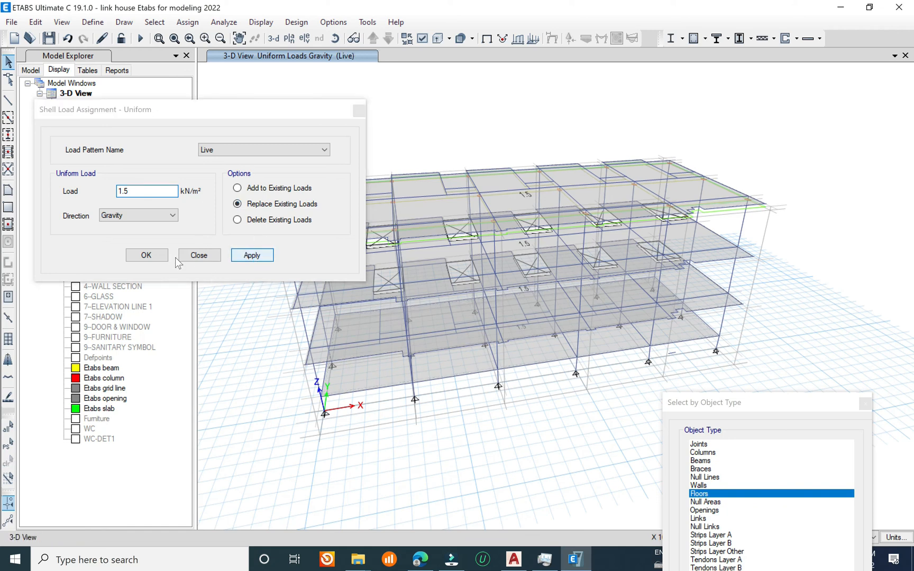
{"action": "left_click", "coordinate": [147, 255]}
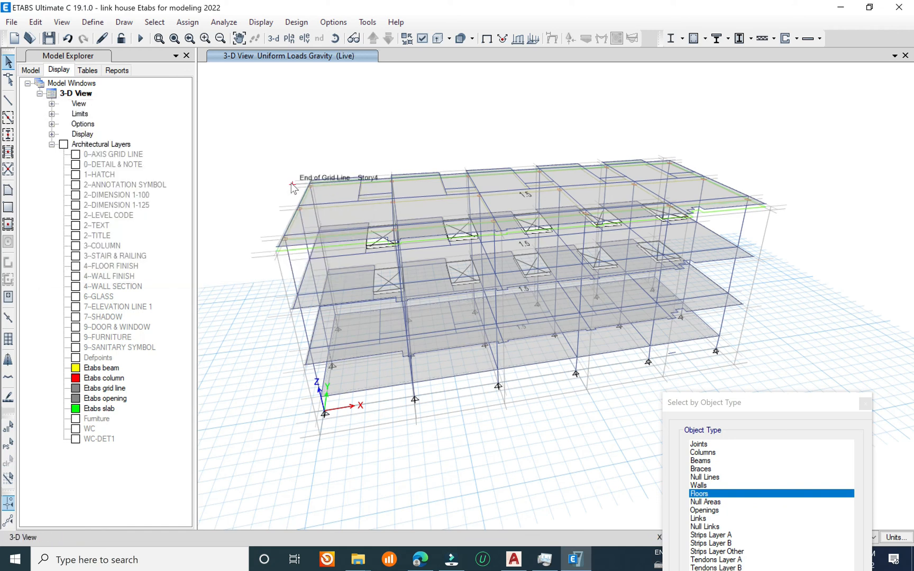
Step: Clear the selection and save the model with the assigned floor loads
{"action": "middle_click_drag", "start_coordinate": [422, 247], "coordinate": [441, 240]}
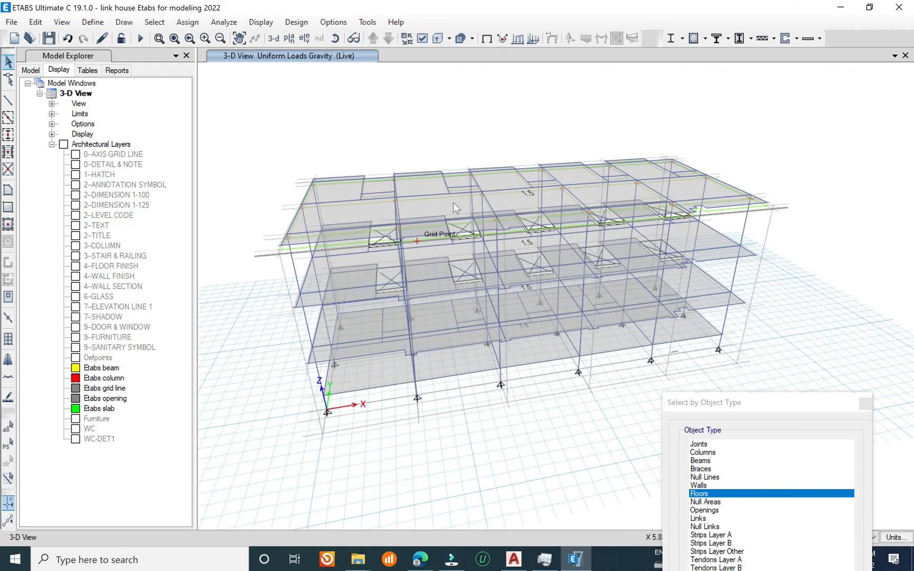
{"action": "left_click", "coordinate": [452, 202]}
{"action": "key", "text": "ctrl+q"}
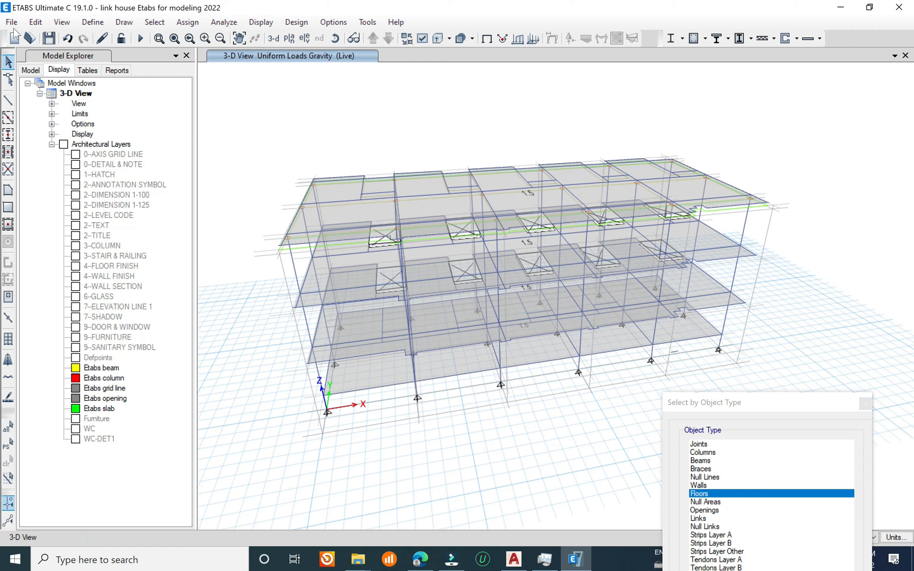
{"action": "left_click", "coordinate": [11, 22]}
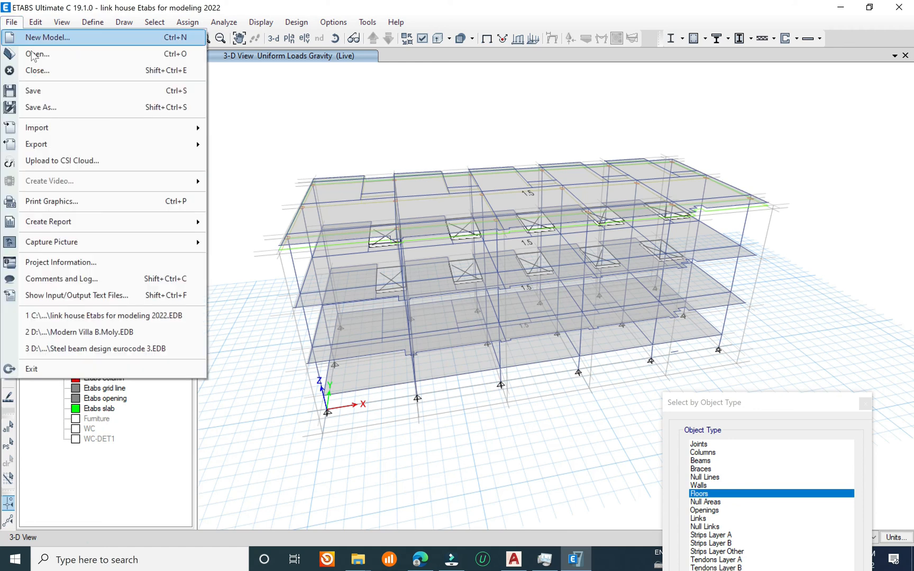
{"action": "left_click", "coordinate": [49, 93]}
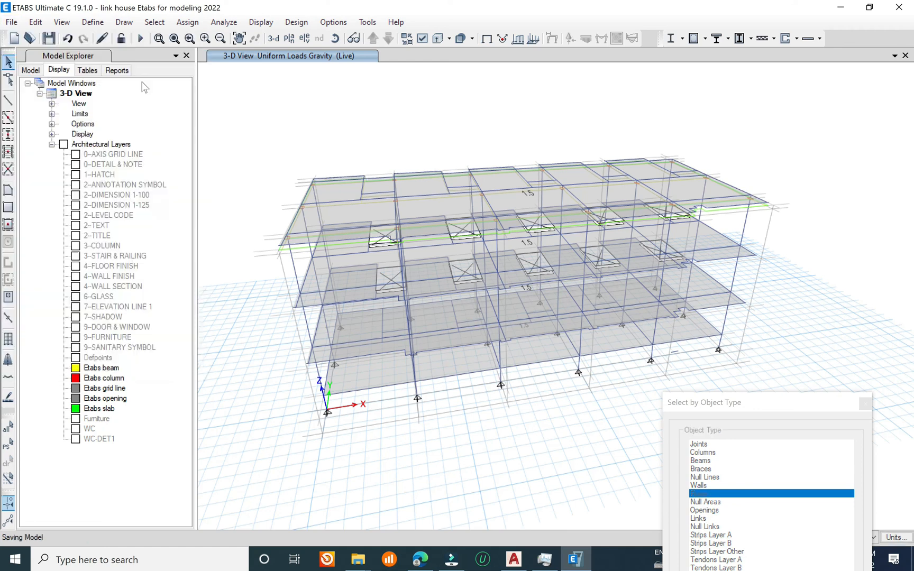
Step: Display the plan view of Story4
{"action": "left_click", "coordinate": [289, 40]}
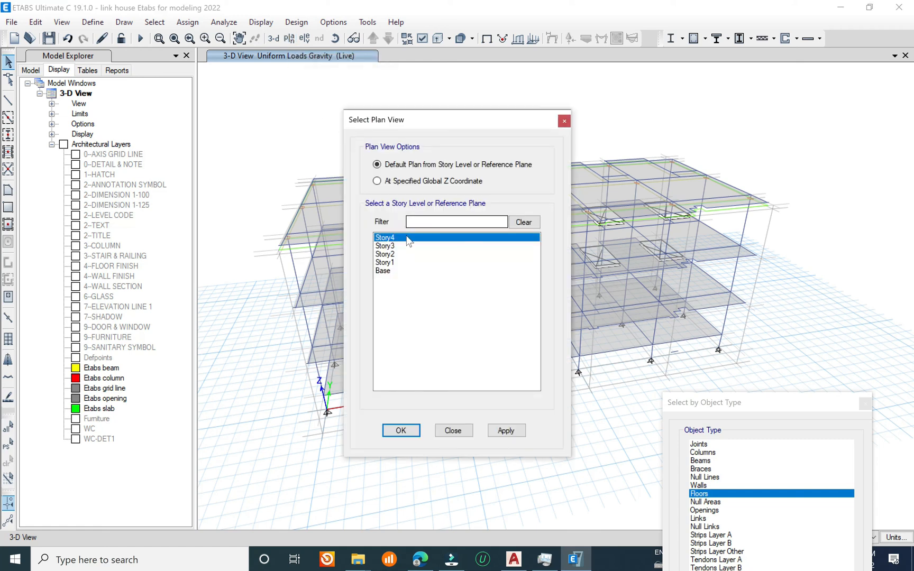
{"action": "left_click", "coordinate": [506, 431]}
{"action": "left_click", "coordinate": [448, 429]}
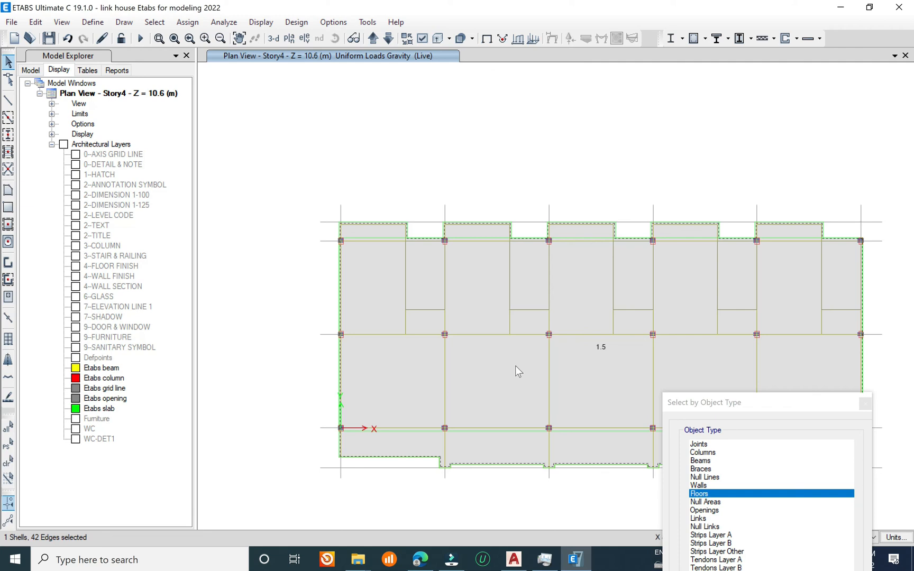
Step: Review the Story4 slab's assignments and set its uniform live load to 1 kN/m²
{"action": "right_click", "coordinate": [518, 371]}
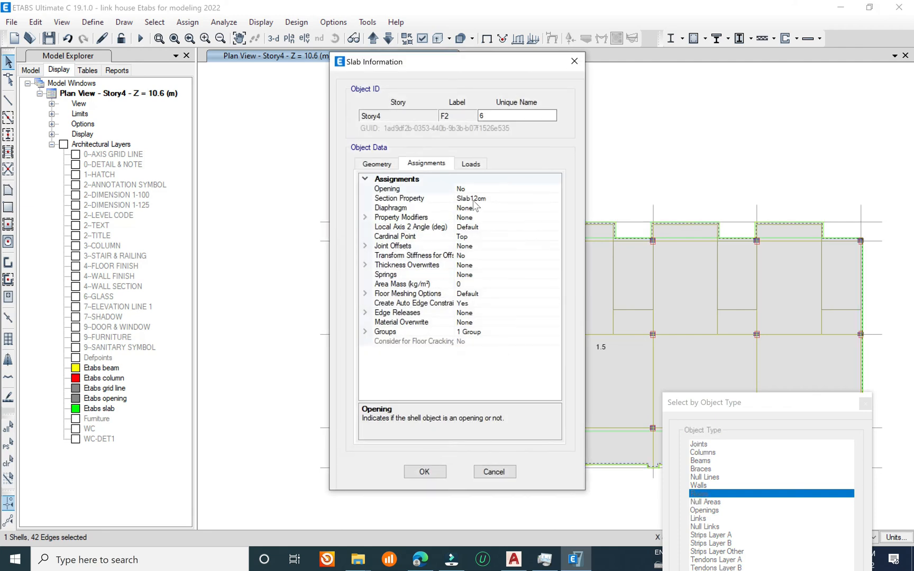
{"action": "left_click", "coordinate": [528, 200]}
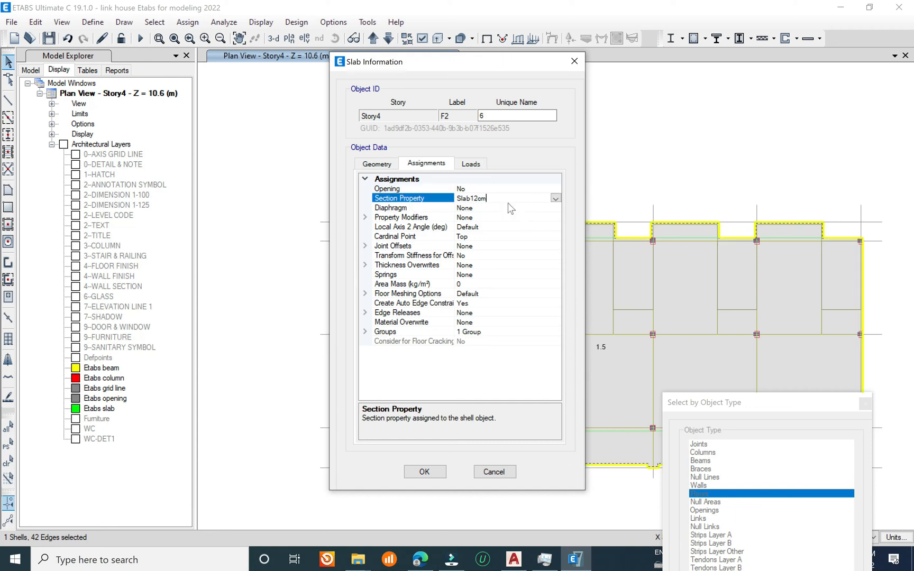
{"action": "left_click", "coordinate": [505, 217]}
{"action": "left_click", "coordinate": [472, 208]}
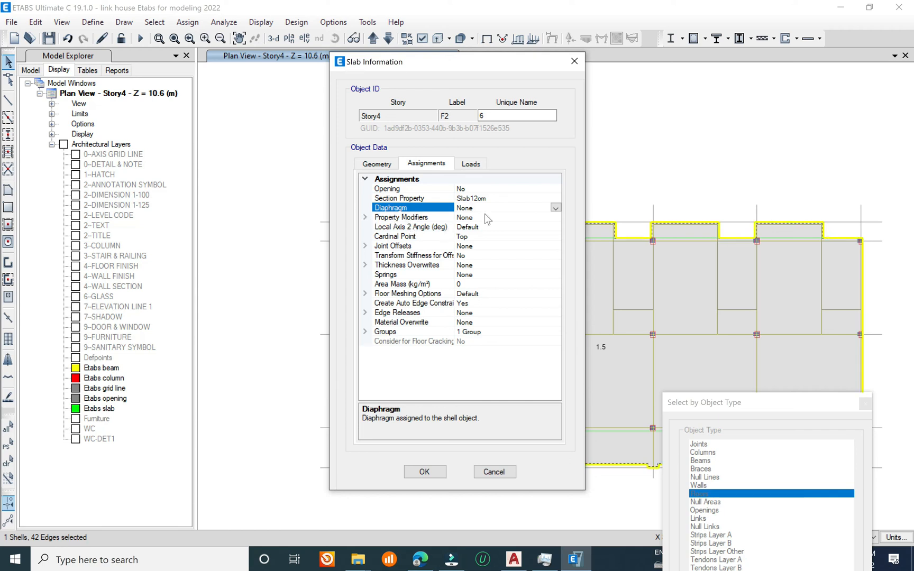
{"action": "key", "text": "Down"}
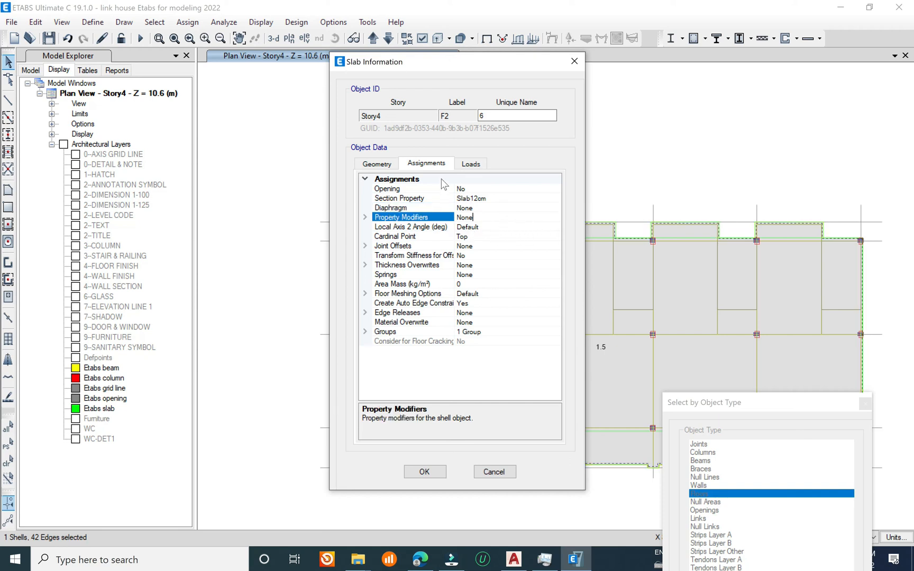
{"action": "left_click", "coordinate": [470, 164]}
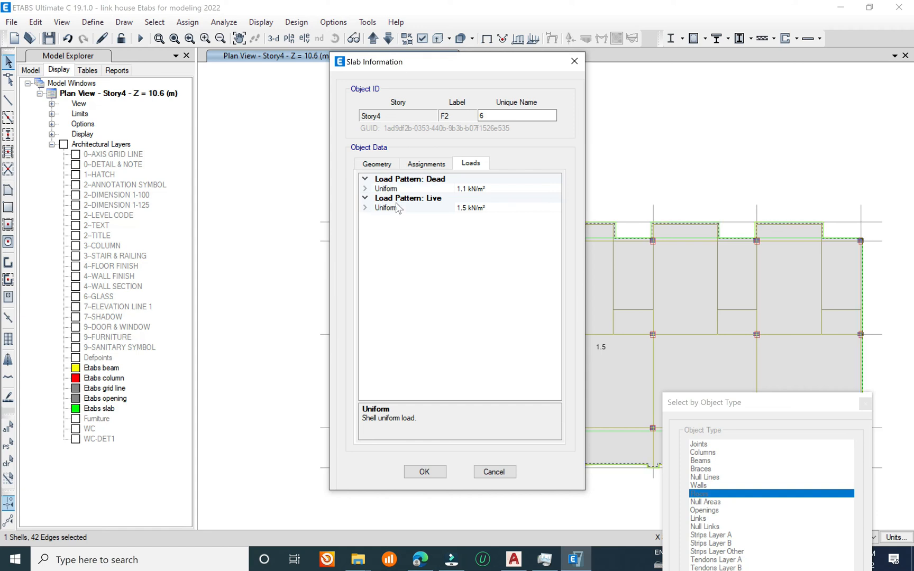
{"action": "left_click", "coordinate": [366, 208]}
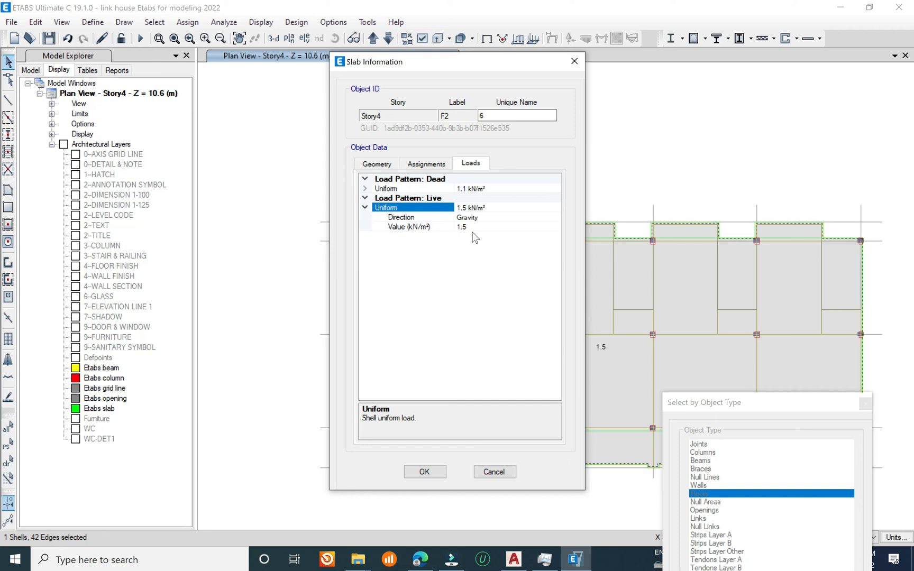
{"action": "left_click", "coordinate": [464, 228]}
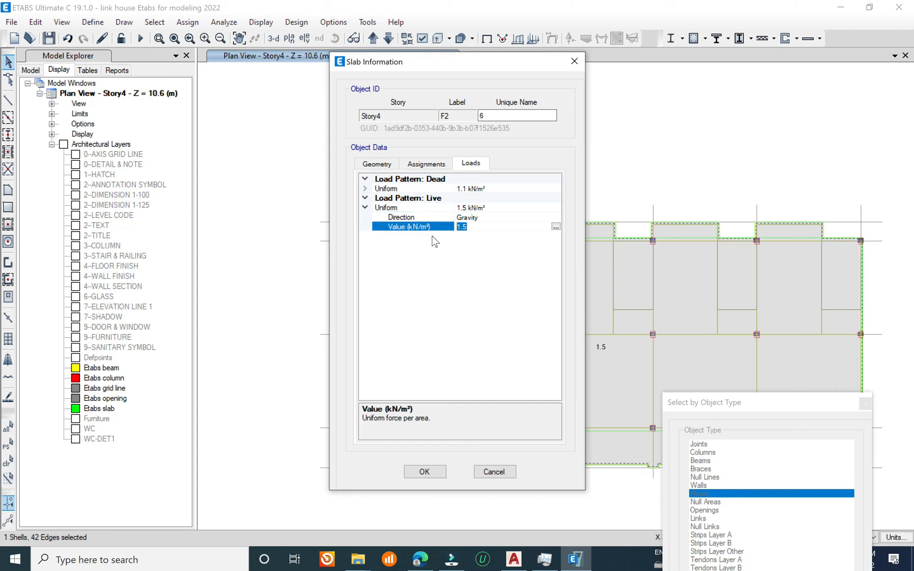
{"action": "type", "text": "1"}
{"action": "left_click", "coordinate": [431, 471]}
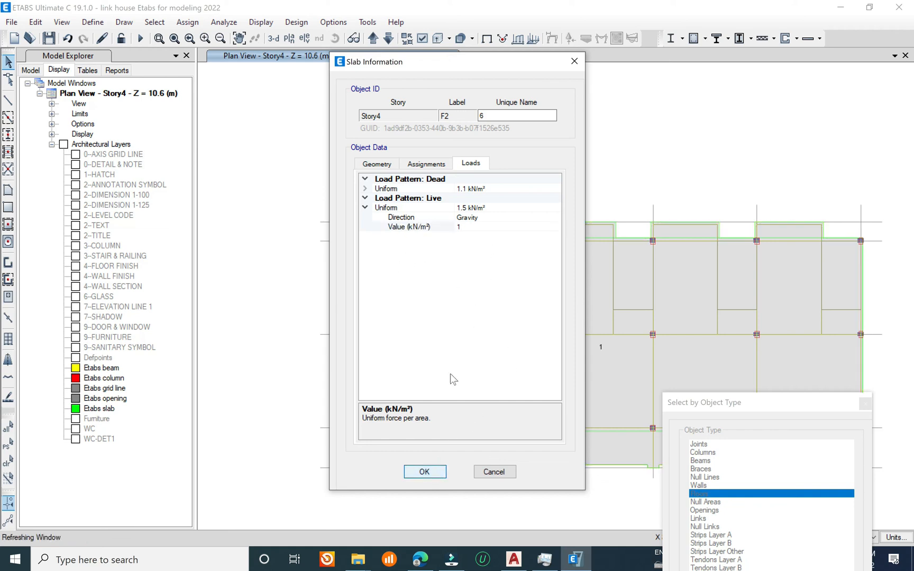
Step: Recheck the dead and live loads on the Story4 slab, leaving its information unedited
{"action": "middle_click_drag", "start_coordinate": [493, 265], "coordinate": [474, 154]}
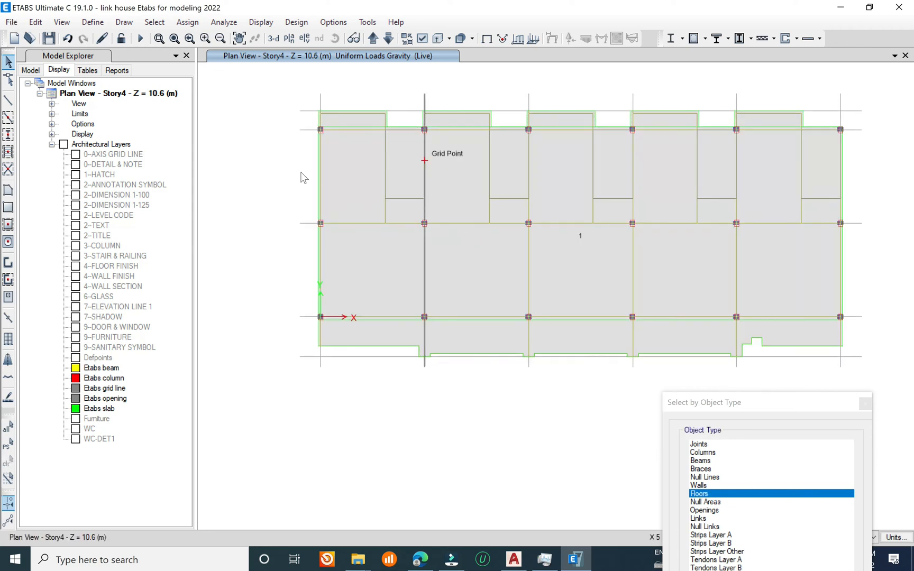
{"action": "left_click", "coordinate": [462, 267]}
{"action": "right_click", "coordinate": [463, 268]}
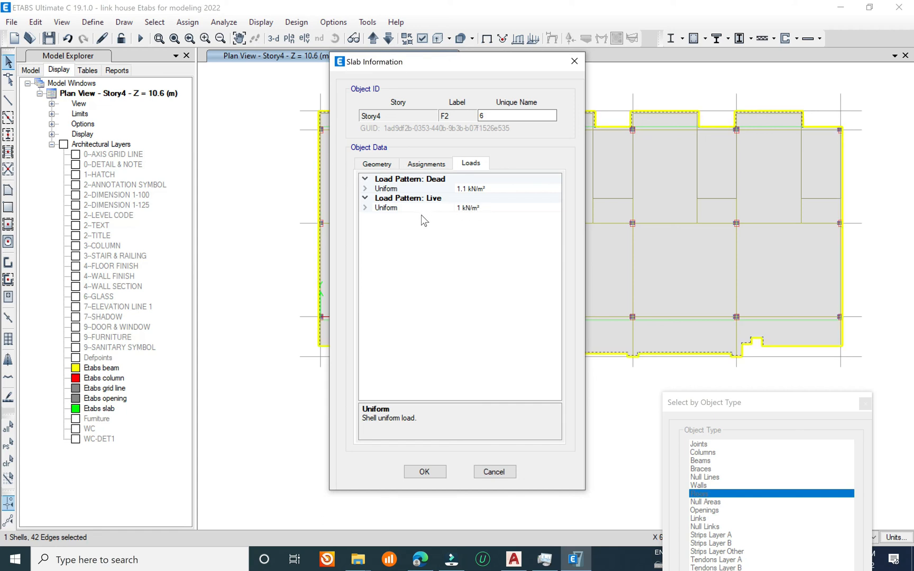
{"action": "key", "text": "Escape"}
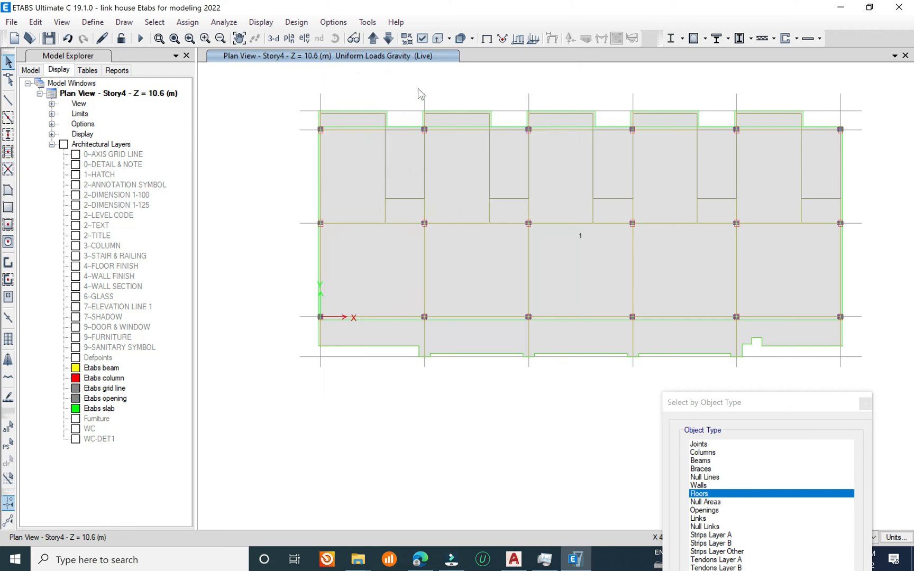
Step: Inspect the uniform live load on the Story3 slab in plan, and return to the 3-D view
{"action": "left_click", "coordinate": [388, 38]}
{"action": "left_click", "coordinate": [480, 259]}
{"action": "right_click", "coordinate": [482, 264]}
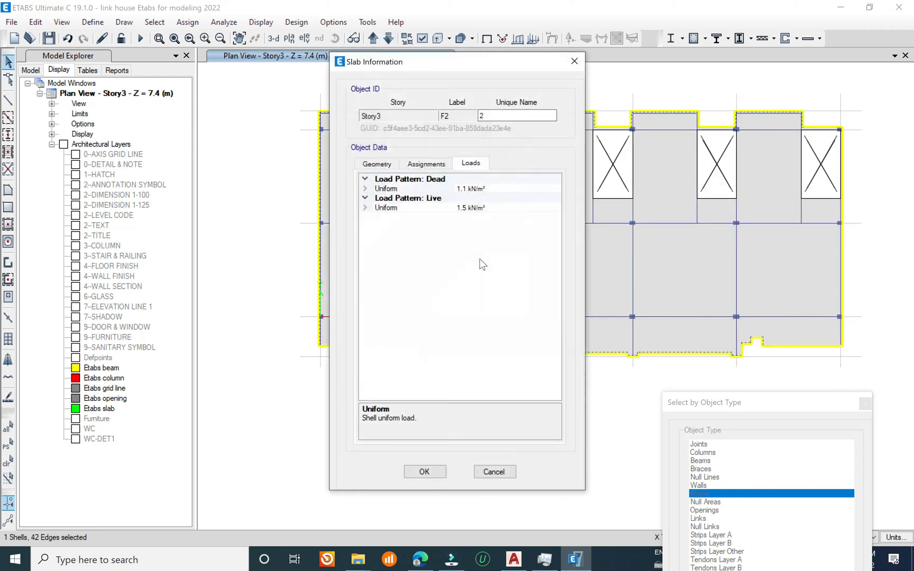
{"action": "left_click", "coordinate": [397, 207]}
{"action": "left_click", "coordinate": [367, 208]}
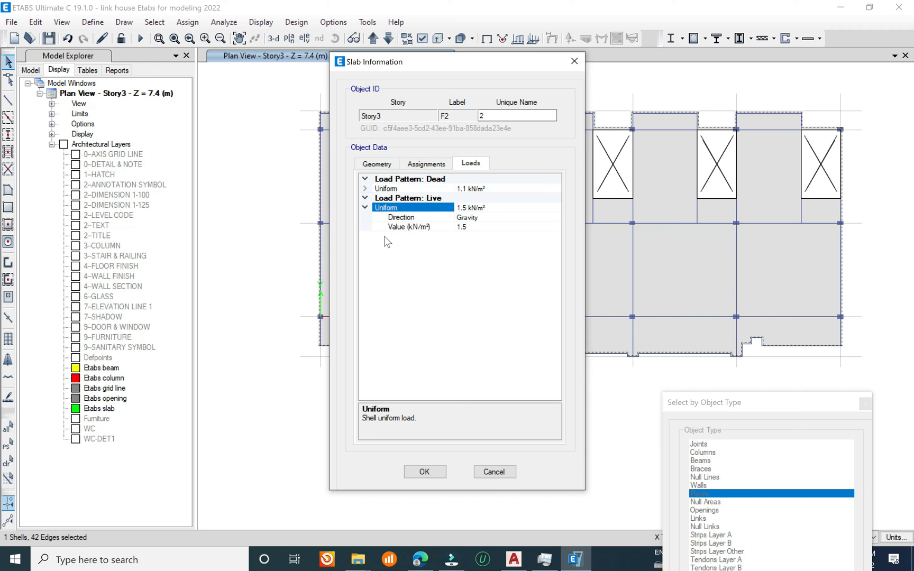
{"action": "left_click", "coordinate": [476, 226]}
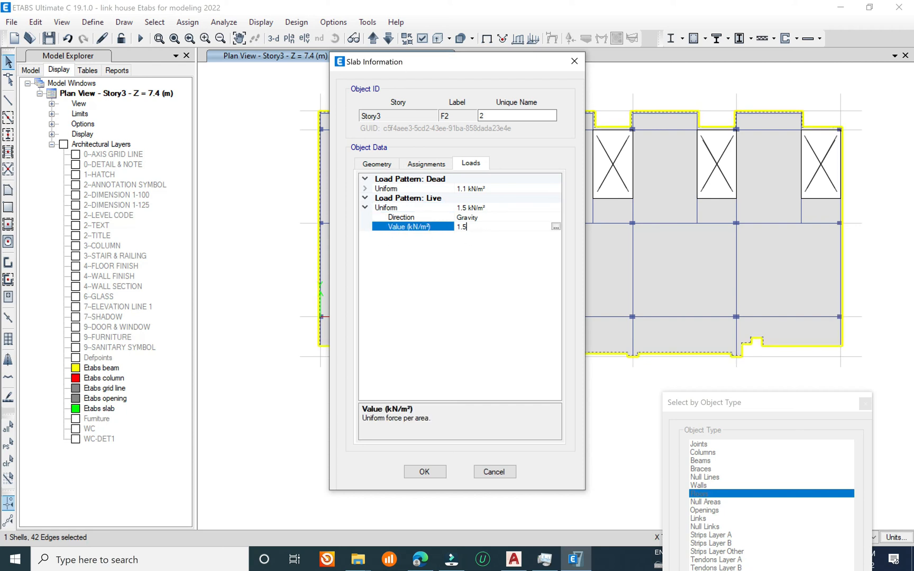
{"action": "left_click", "coordinate": [575, 62]}
{"action": "left_click", "coordinate": [559, 258]}
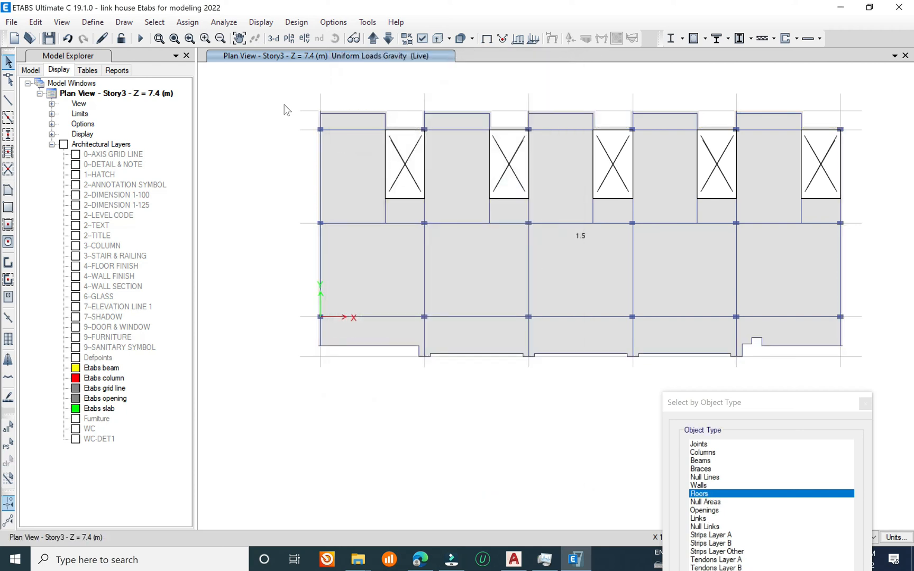
{"action": "left_click", "coordinate": [274, 38]}
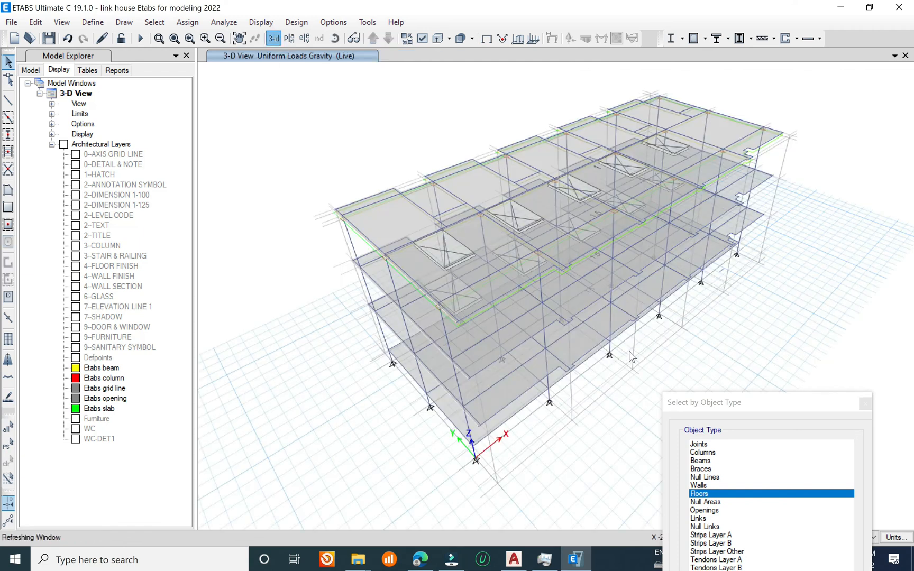
{"action": "middle_click_drag", "start_coordinate": [542, 322], "coordinate": [562, 335], "text": "shift"}
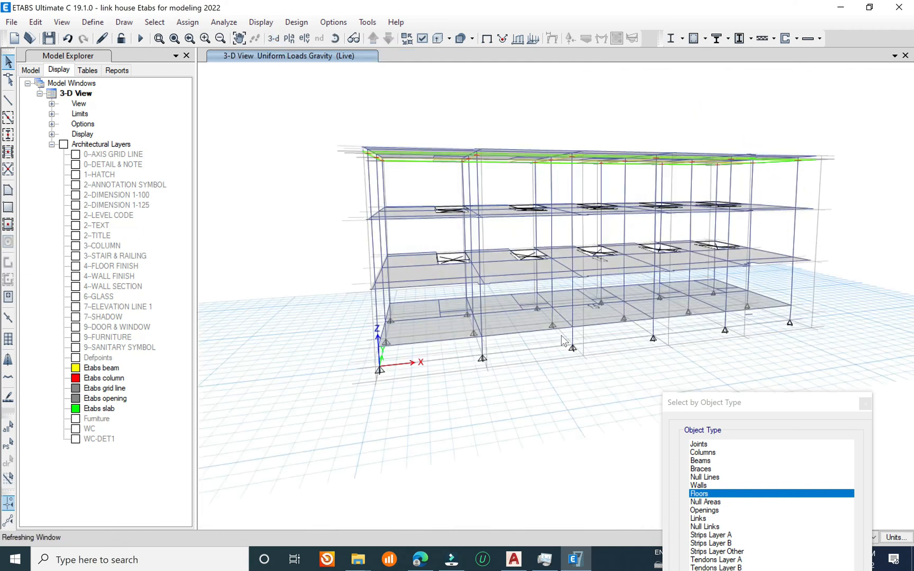
Step: Save the model and clear the displayed live-load assignments from the 3-D view
{"action": "middle_click_drag", "start_coordinate": [556, 393], "coordinate": [555, 378], "text": "shift"}
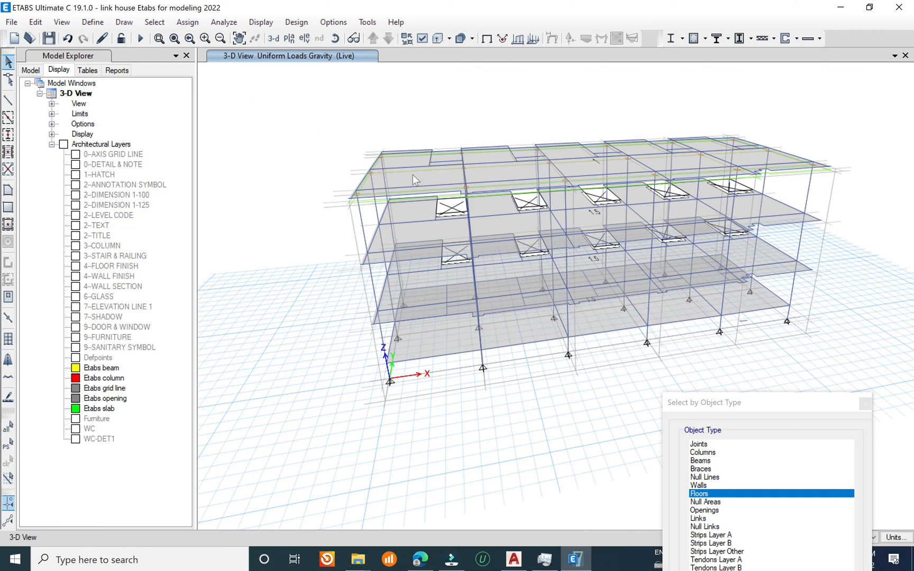
{"action": "middle_click_drag", "start_coordinate": [573, 408], "coordinate": [549, 359], "text": "shift"}
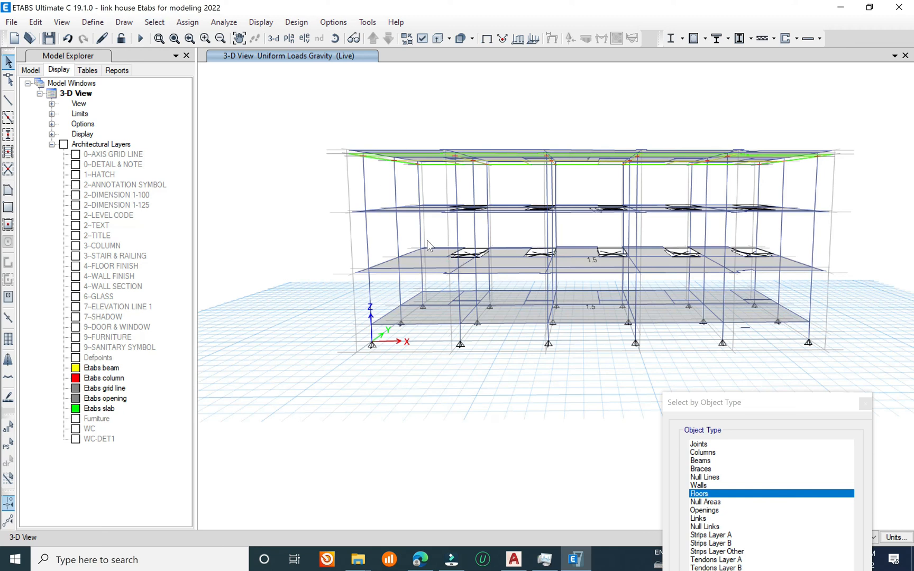
{"action": "scroll", "coordinate": [427, 240], "scroll_direction": "up", "scroll_amount": 4}
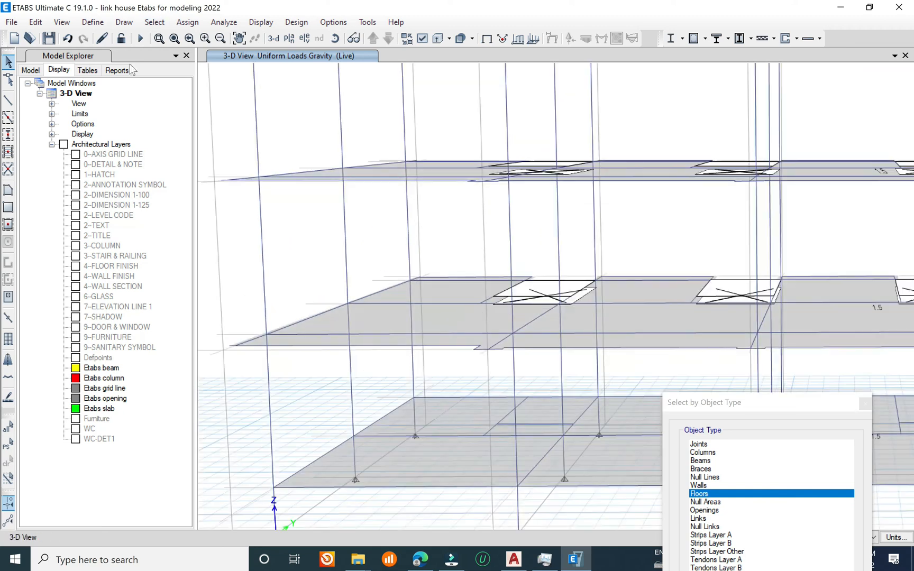
{"action": "left_click", "coordinate": [11, 22]}
{"action": "left_click", "coordinate": [36, 92]}
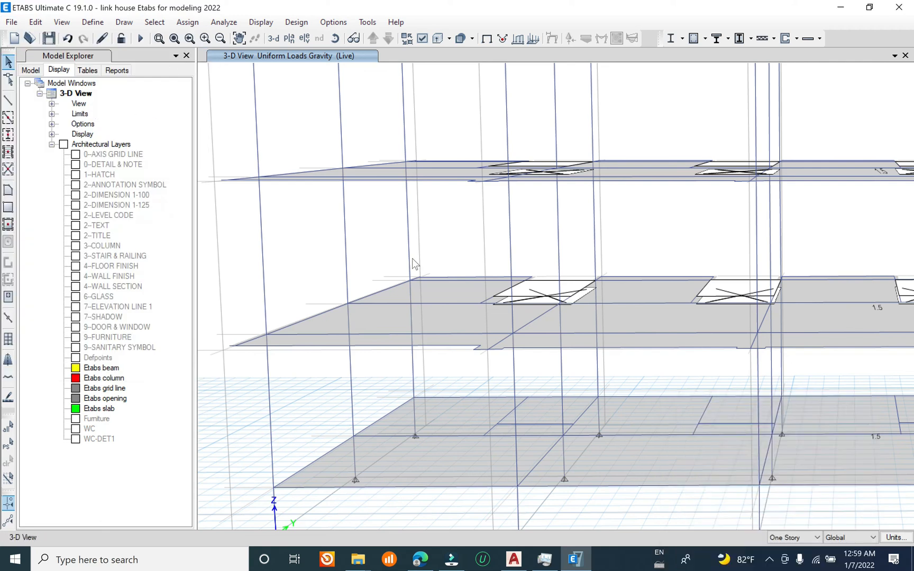
{"action": "left_click", "coordinate": [193, 23]}
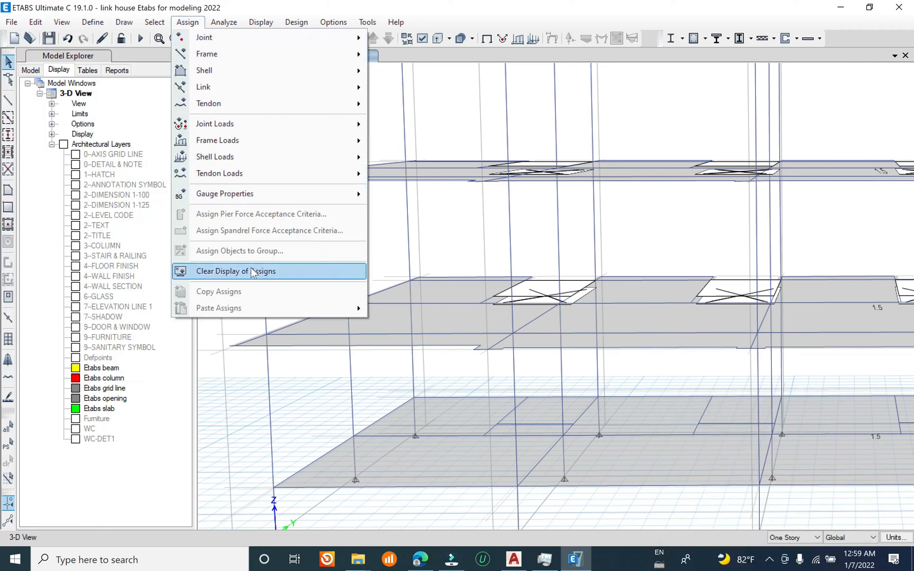
{"action": "left_click", "coordinate": [280, 267]}
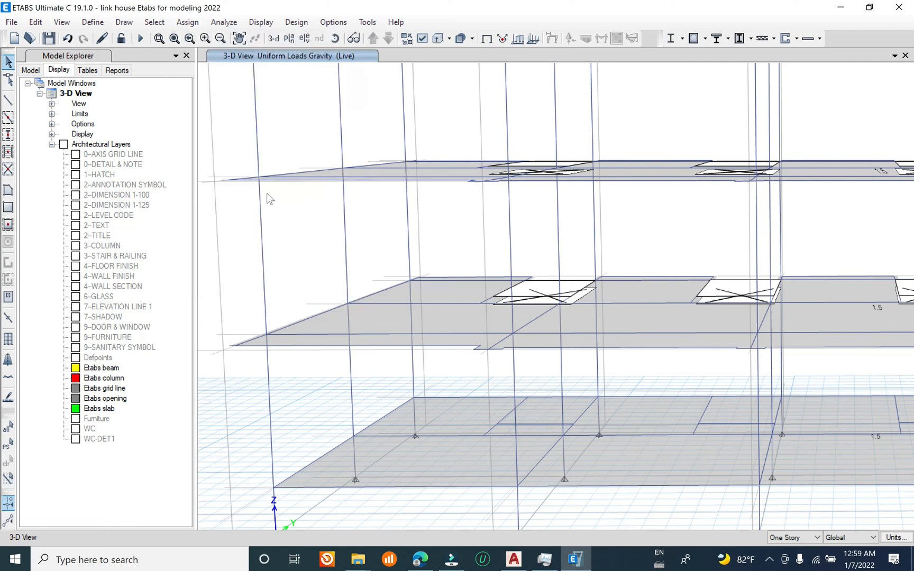
Step: Set the Slab12cm section's stiffness modifiers for bending m11 and m22 to 0.35 and accept the slab property changes
{"action": "left_click", "coordinate": [154, 22]}
{"action": "mouse_move", "coordinate": [101, 24]}
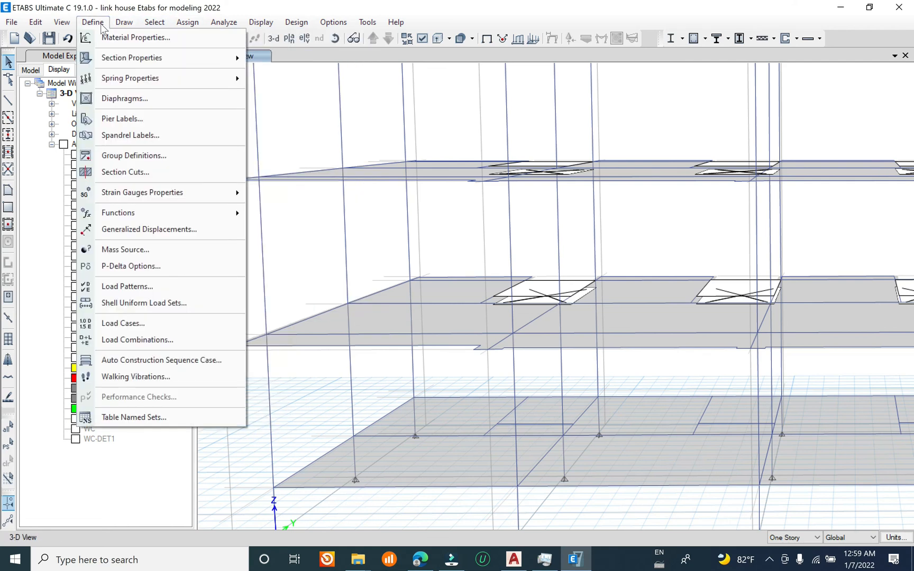
{"action": "mouse_move", "coordinate": [123, 62]}
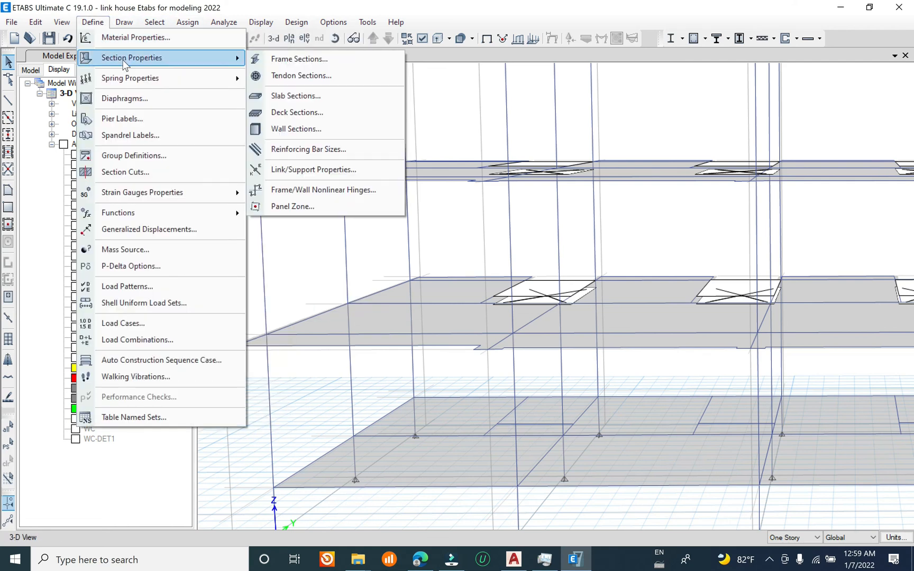
{"action": "left_click", "coordinate": [314, 94]}
{"action": "left_click", "coordinate": [371, 238]}
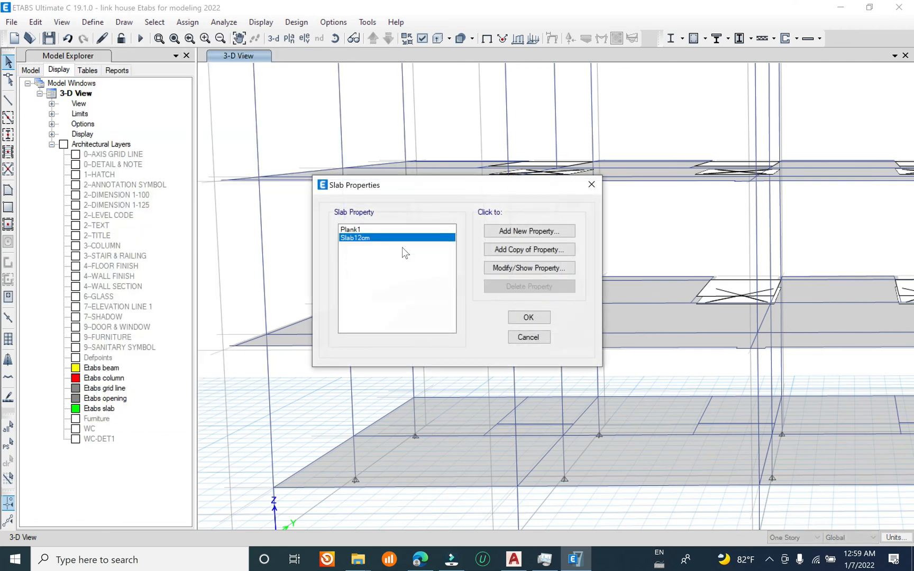
{"action": "left_click", "coordinate": [526, 268]}
{"action": "left_click", "coordinate": [507, 207]}
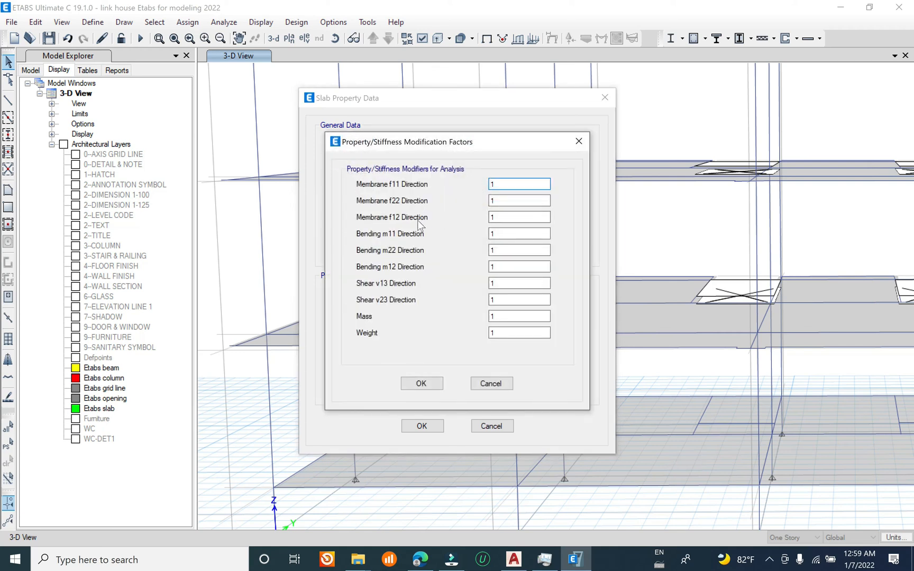
{"action": "double_click", "coordinate": [492, 234]}
{"action": "type", "text": "."}
{"action": "type", "text": "."}
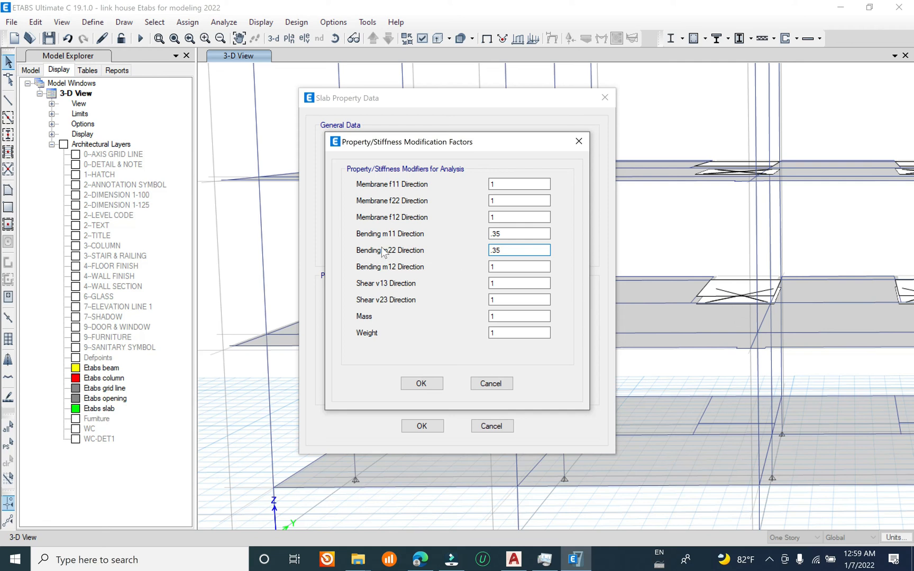
{"action": "left_click", "coordinate": [435, 380]}
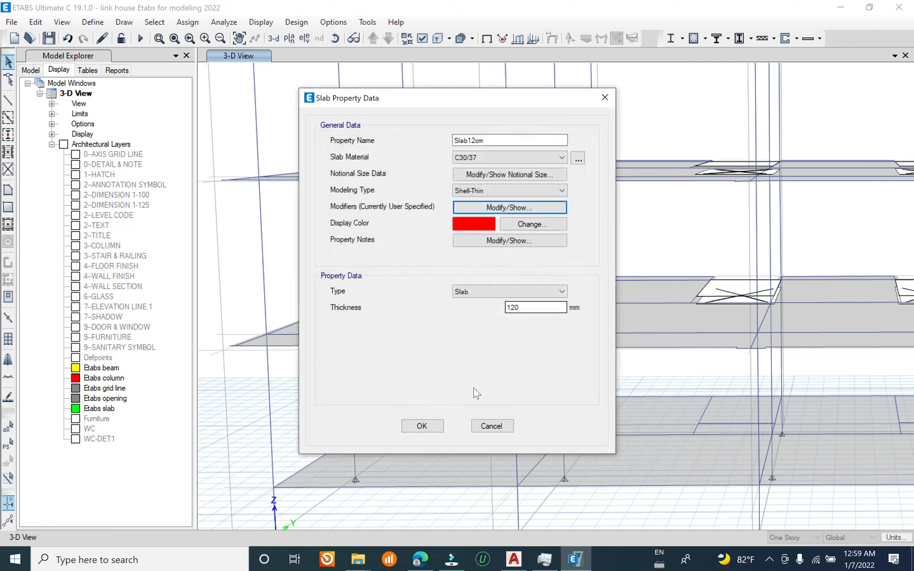
{"action": "left_click", "coordinate": [421, 426]}
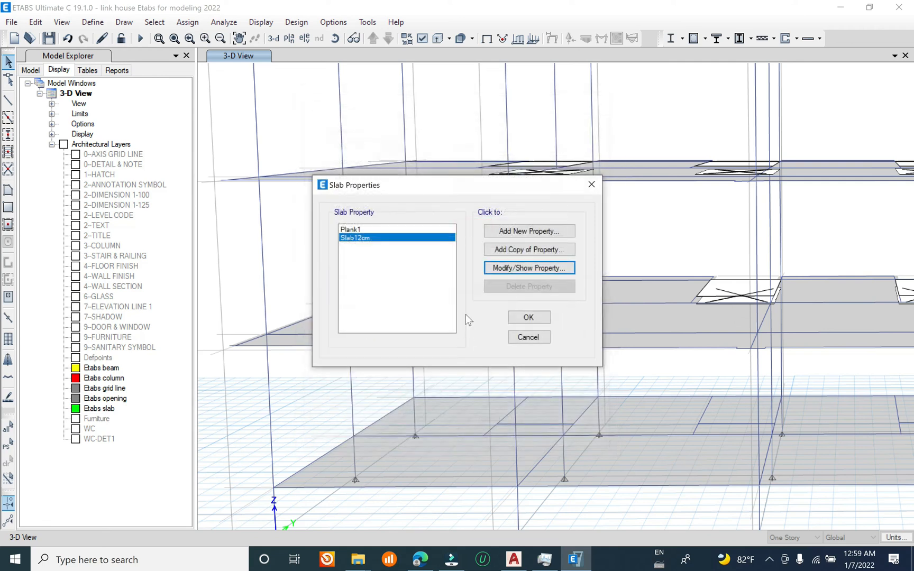
{"action": "left_click", "coordinate": [528, 318]}
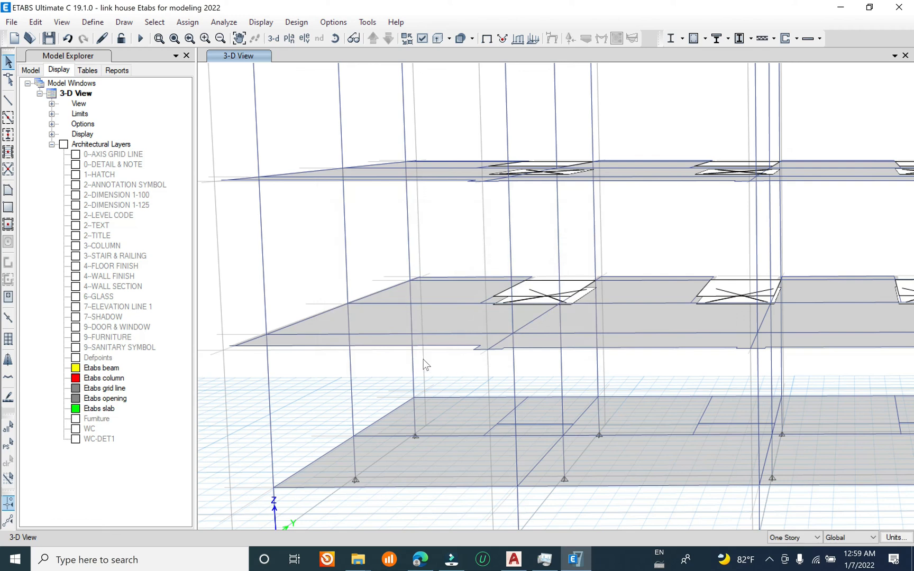
Step: Save the model with the modified slab property
{"action": "scroll", "coordinate": [412, 360], "scroll_direction": "down", "scroll_amount": 5}
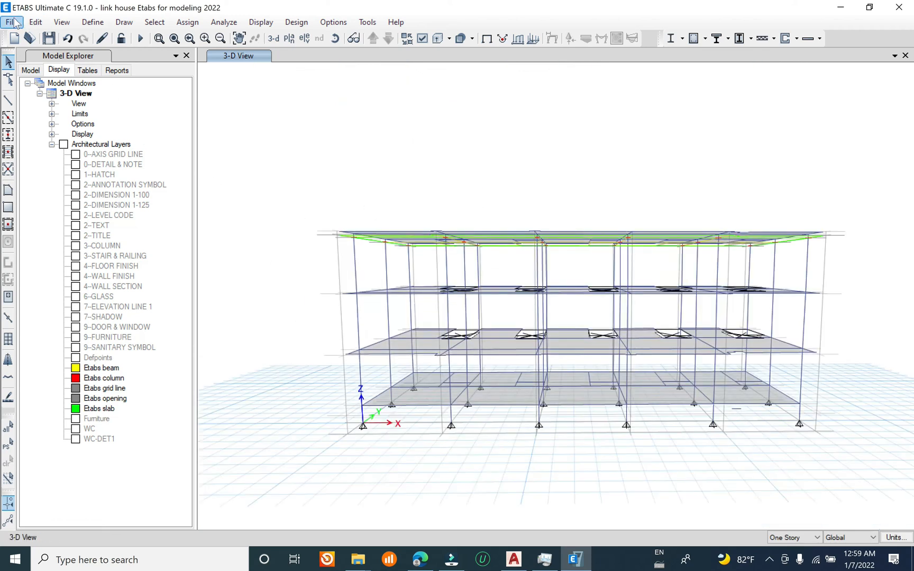
{"action": "left_click", "coordinate": [14, 22]}
{"action": "left_click", "coordinate": [40, 88]}
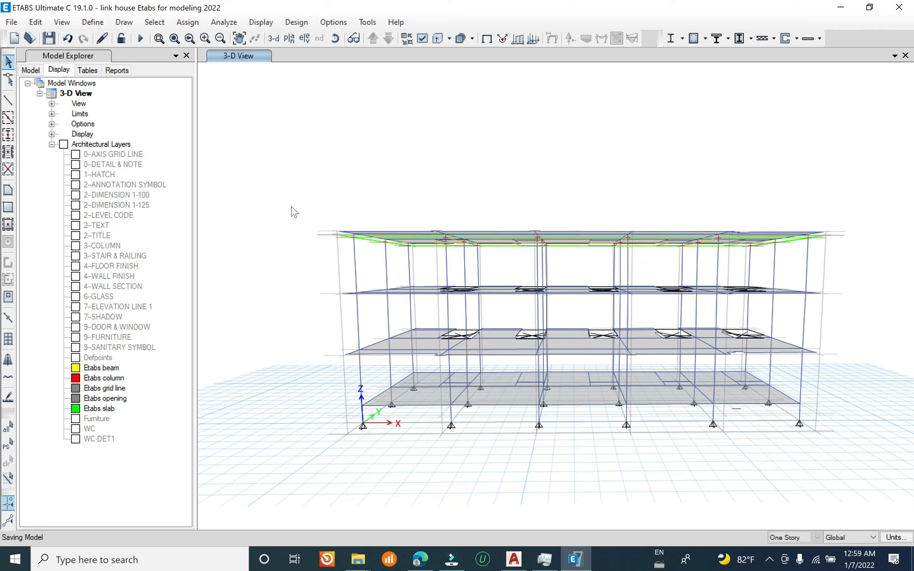
{"action": "left_click", "coordinate": [12, 23]}
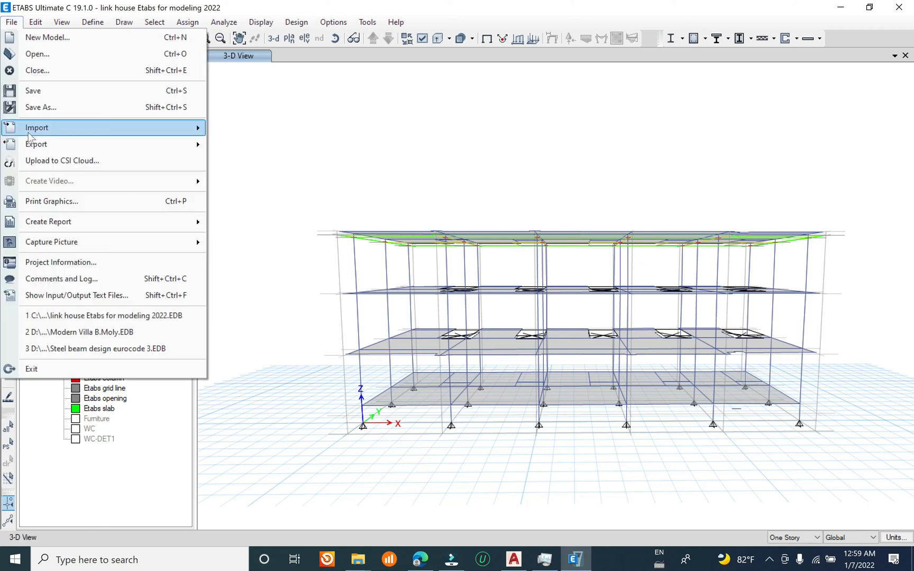
{"action": "left_click", "coordinate": [33, 91]}
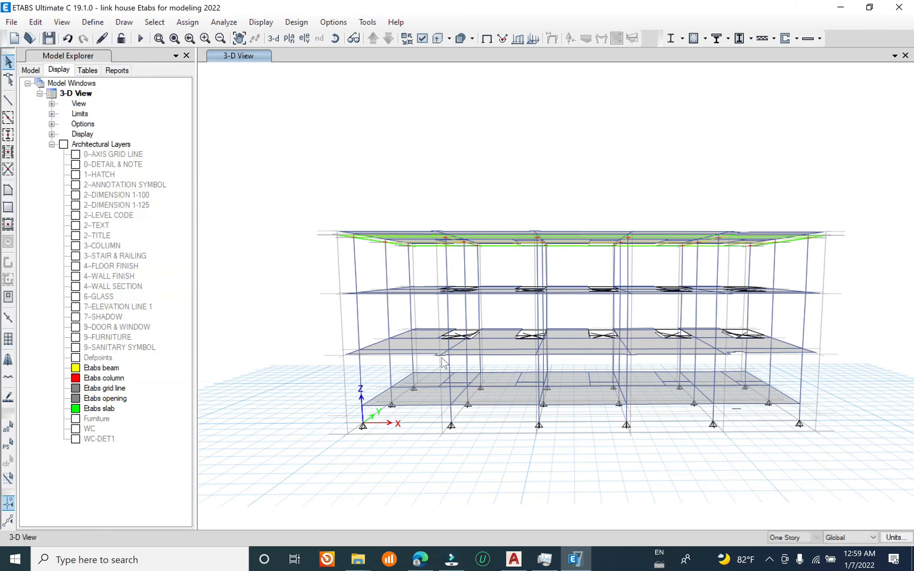
Step: Open the story data and assign Story2 and Story1 as similar to the master story Story3
{"action": "middle_click_drag", "start_coordinate": [493, 454], "coordinate": [474, 401], "text": "shift"}
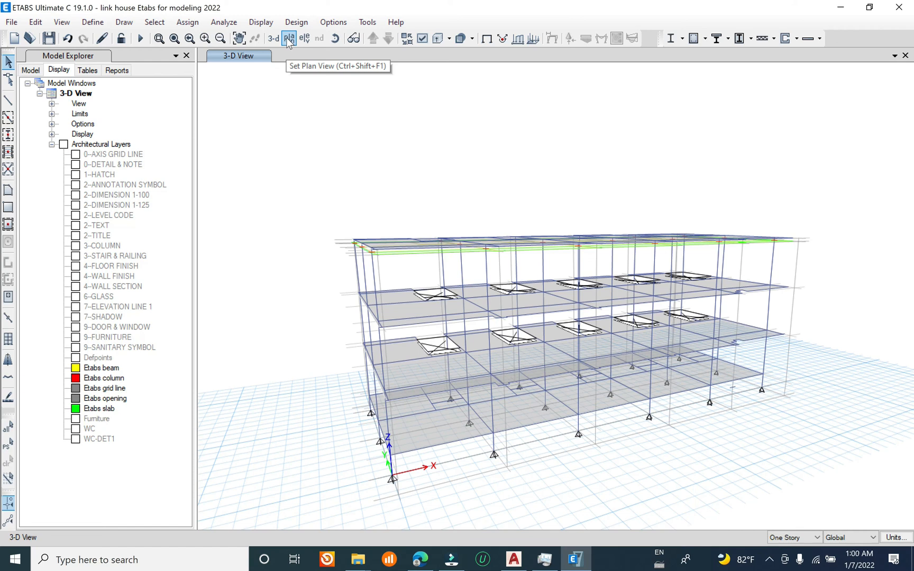
{"action": "right_click", "coordinate": [297, 84]}
{"action": "left_click", "coordinate": [328, 93]}
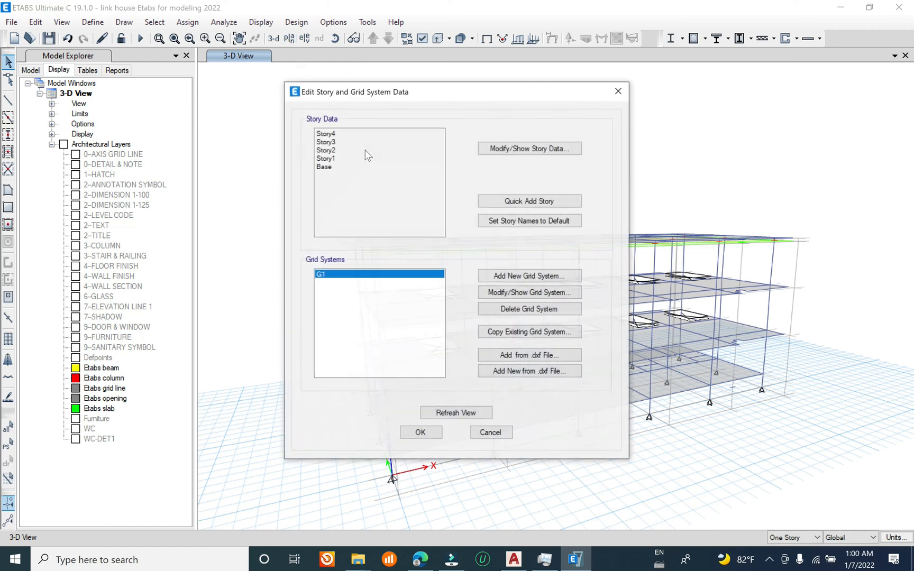
{"action": "left_click", "coordinate": [539, 149]}
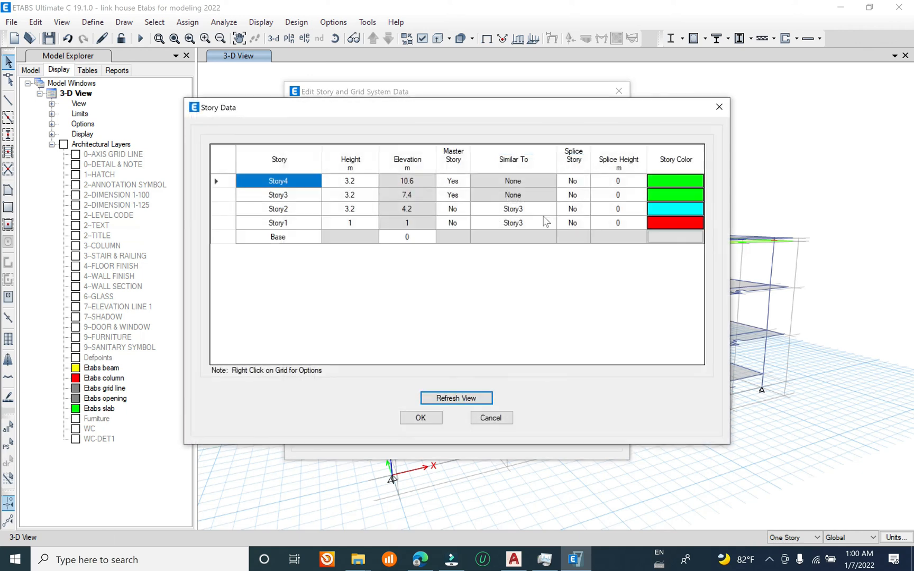
{"action": "left_click", "coordinate": [458, 195]}
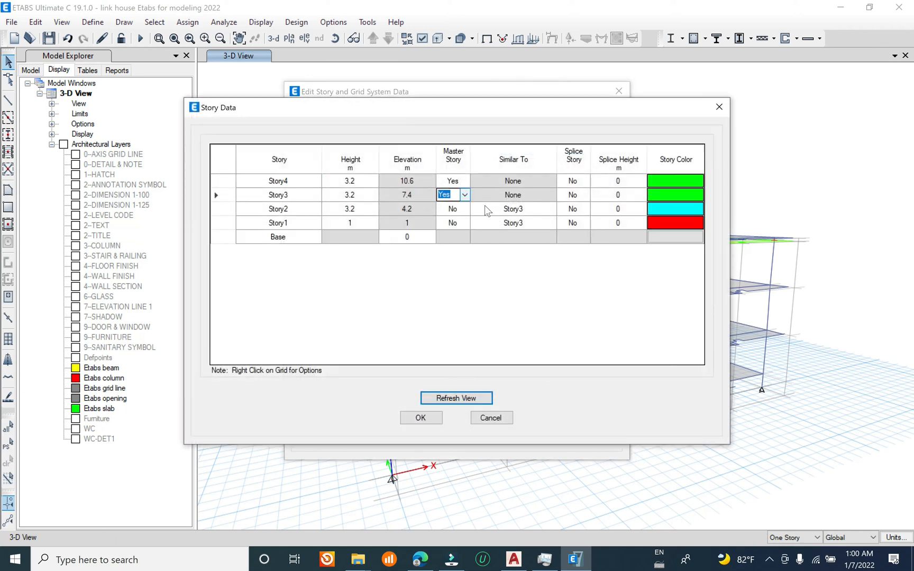
{"action": "left_click", "coordinate": [485, 209]}
{"action": "left_click", "coordinate": [485, 208]}
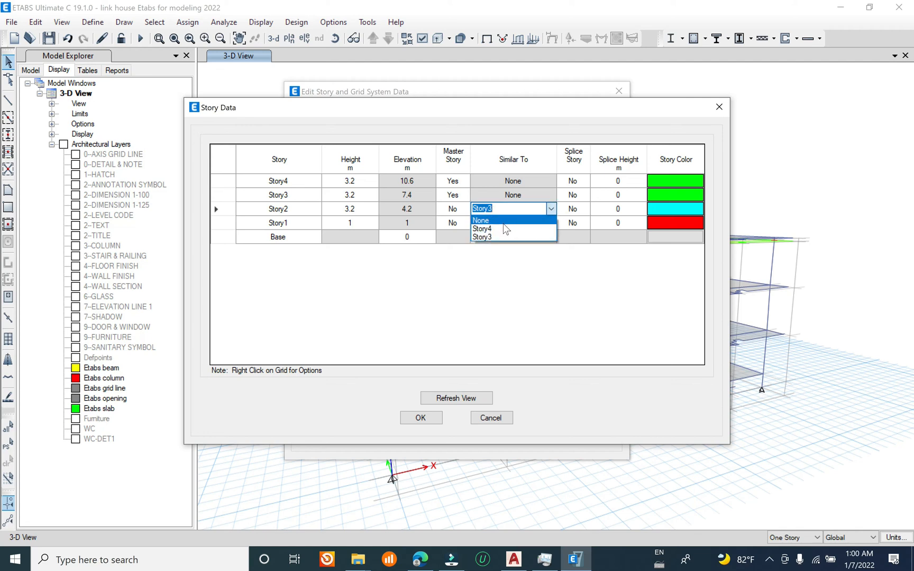
{"action": "left_click", "coordinate": [509, 236]}
{"action": "left_click", "coordinate": [551, 224]}
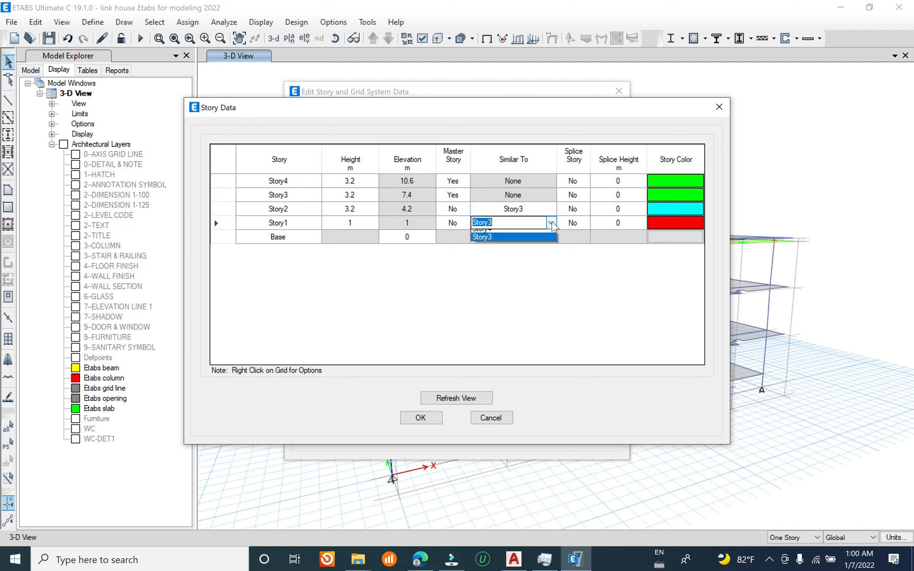
{"action": "left_click", "coordinate": [516, 249]}
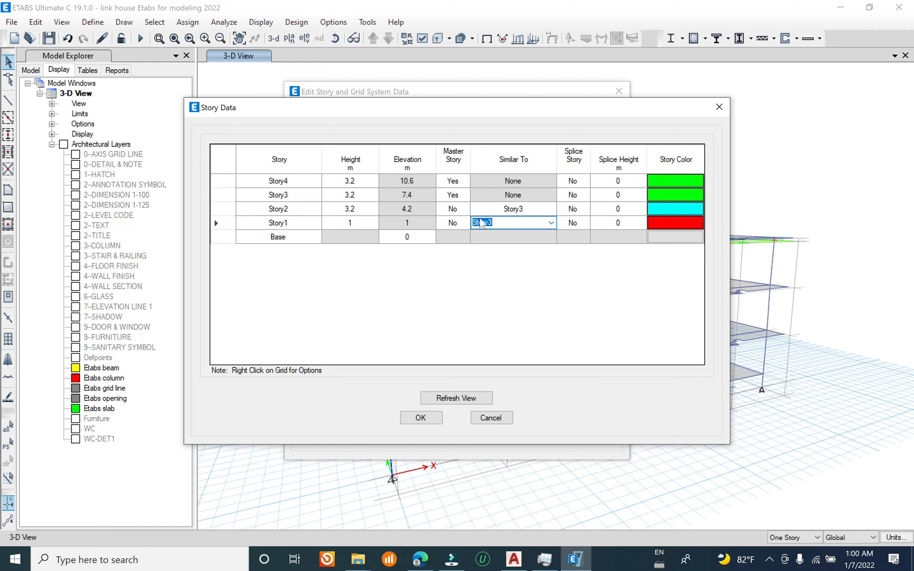
Step: Set Story4's master story option to No, refresh the view and accept the story data
{"action": "left_click", "coordinate": [462, 181]}
{"action": "left_click", "coordinate": [466, 183]}
{"action": "left_click", "coordinate": [461, 201]}
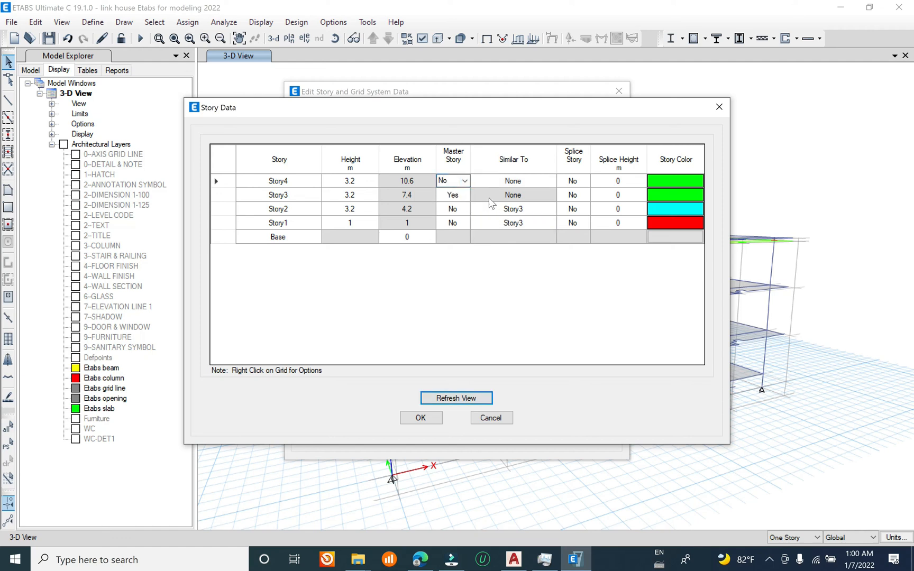
{"action": "left_click", "coordinate": [465, 398]}
{"action": "left_click", "coordinate": [421, 417]}
{"action": "left_click", "coordinate": [466, 414]}
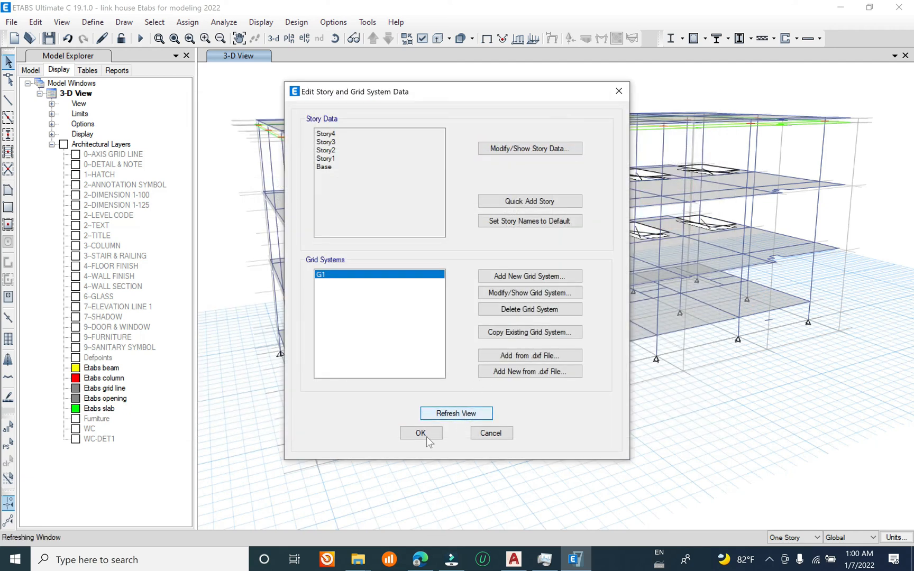
{"action": "left_click", "coordinate": [426, 433]}
Step: Switch the story scope to Similar Stories and save the model
{"action": "left_click", "coordinate": [794, 537]}
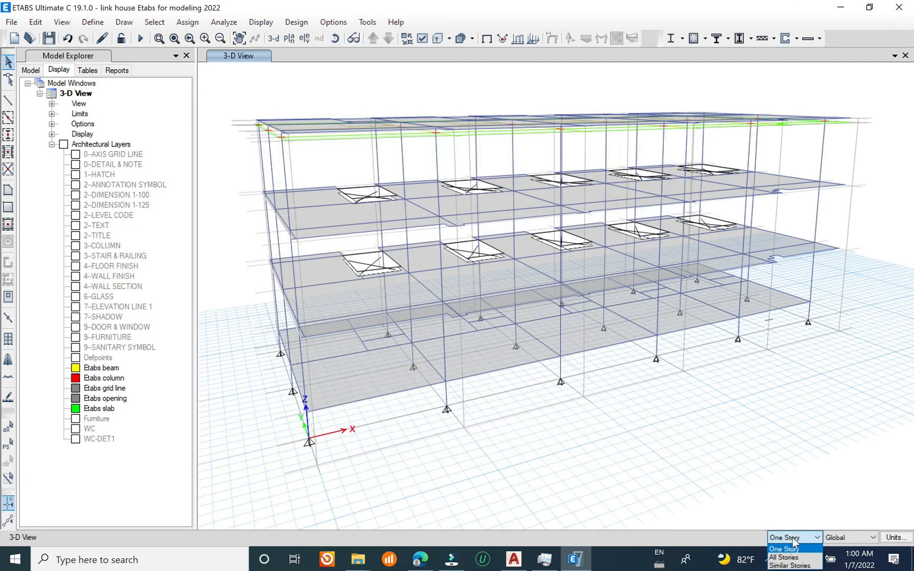
{"action": "left_click", "coordinate": [789, 565]}
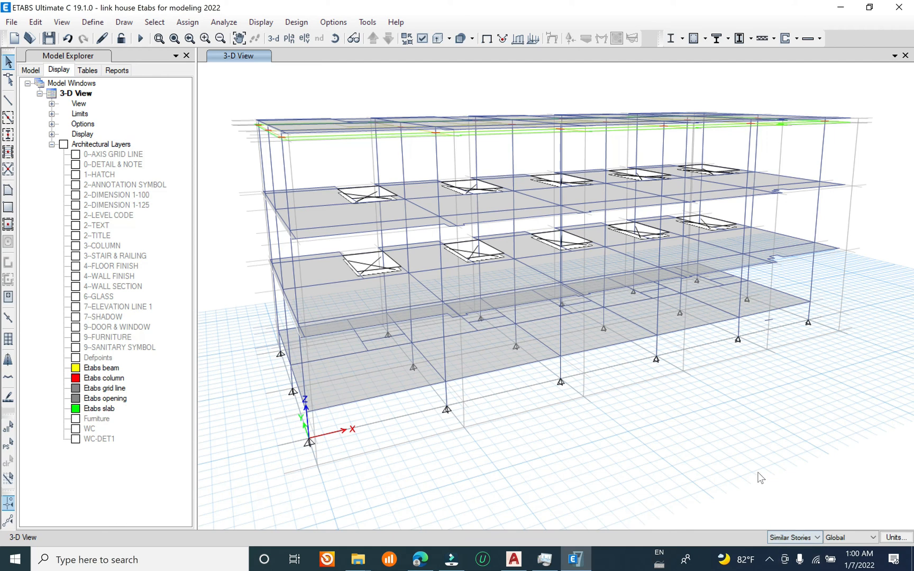
{"action": "left_click", "coordinate": [11, 22]}
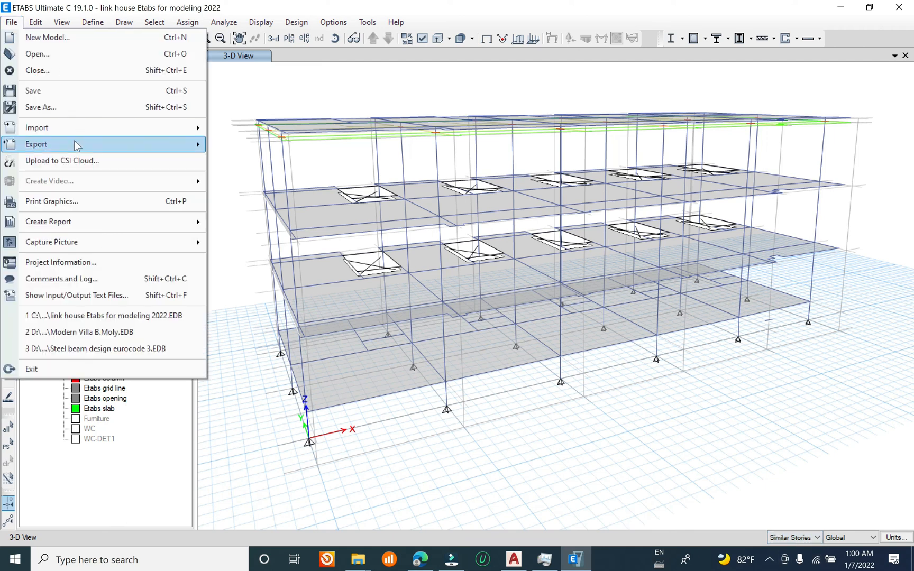
{"action": "left_click", "coordinate": [57, 92]}
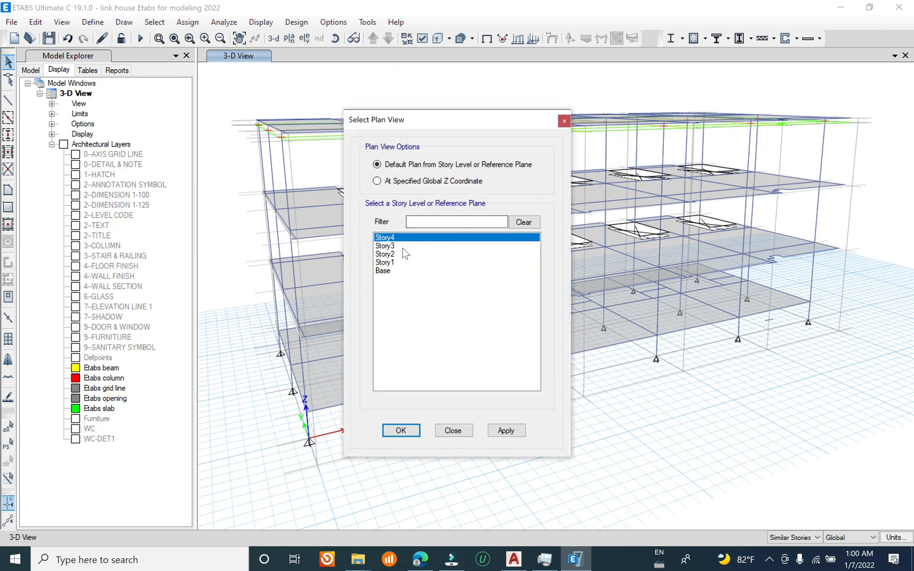
Step: Display the plan view of Story3
{"action": "left_click", "coordinate": [401, 246]}
{"action": "left_click", "coordinate": [492, 431]}
{"action": "left_click", "coordinate": [452, 431]}
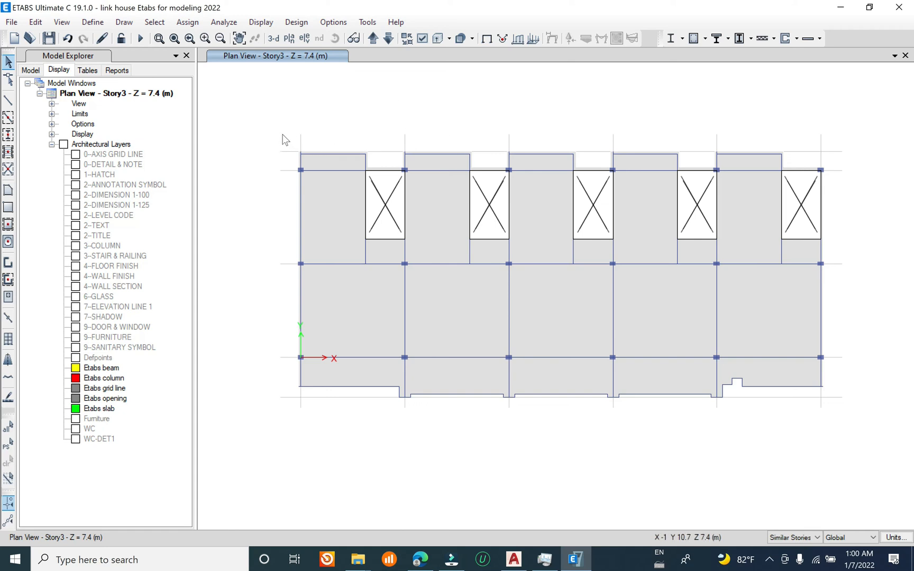
{"action": "left_click", "coordinate": [300, 162]}
{"action": "left_click", "coordinate": [352, 160]}
{"action": "left_click", "coordinate": [363, 162]}
{"action": "key", "text": "ctrl+q"}
Step: Window-select the frames along all four outer sides of the Story3 plan, with Similar Stories active
{"action": "left_click_drag", "start_coordinate": [264, 114], "coordinate": [351, 176]}
{"action": "left_click_drag", "start_coordinate": [268, 113], "coordinate": [337, 439]}
{"action": "left_click_drag", "start_coordinate": [269, 371], "coordinate": [840, 454]}
{"action": "left_click_drag", "start_coordinate": [806, 131], "coordinate": [884, 453]}
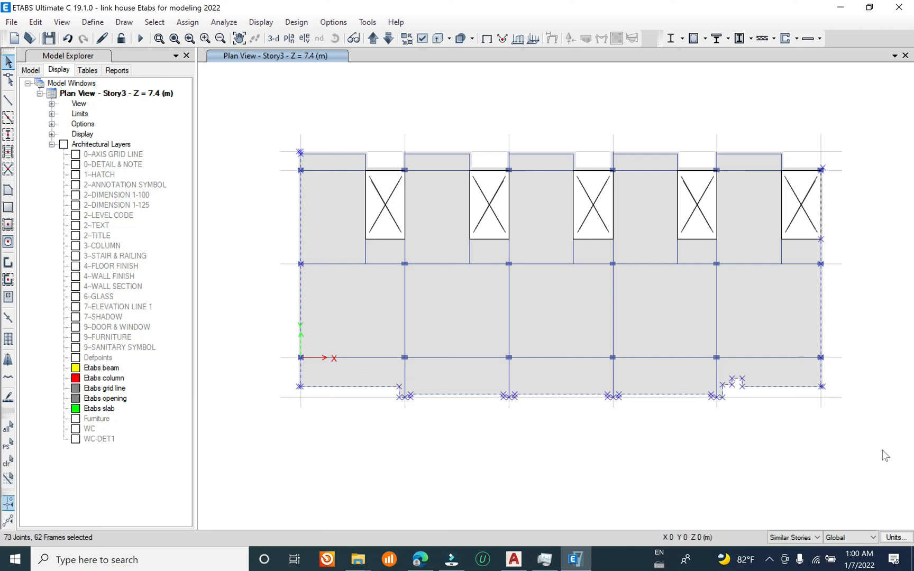
{"action": "left_click_drag", "start_coordinate": [240, 135], "coordinate": [854, 156]}
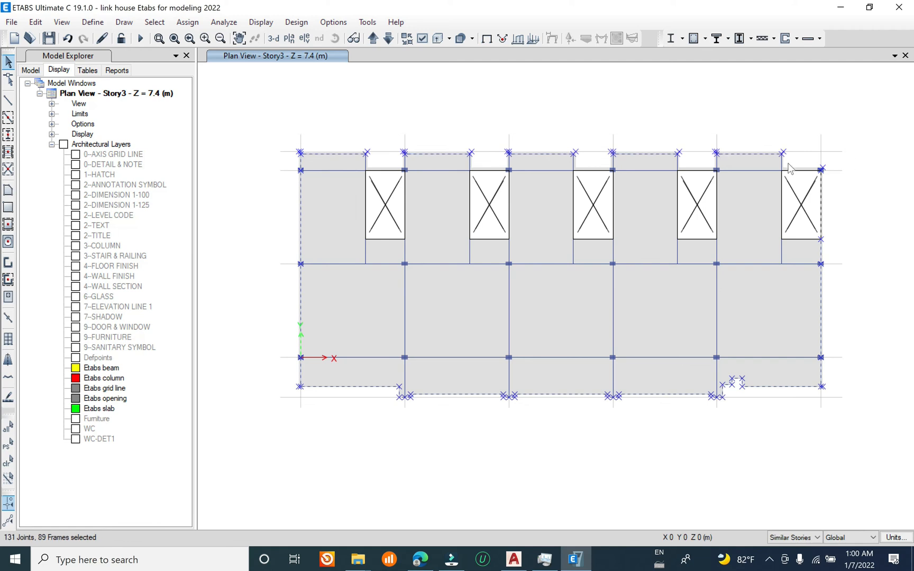
Step: Add the short transverse beams at the recesses along the upper edge of the Story3 plan to the perimeter selection
{"action": "scroll", "coordinate": [380, 154], "scroll_direction": "up", "scroll_amount": 5}
{"action": "left_click", "coordinate": [265, 219]}
{"action": "scroll", "coordinate": [316, 239], "scroll_direction": "down", "scroll_amount": 3}
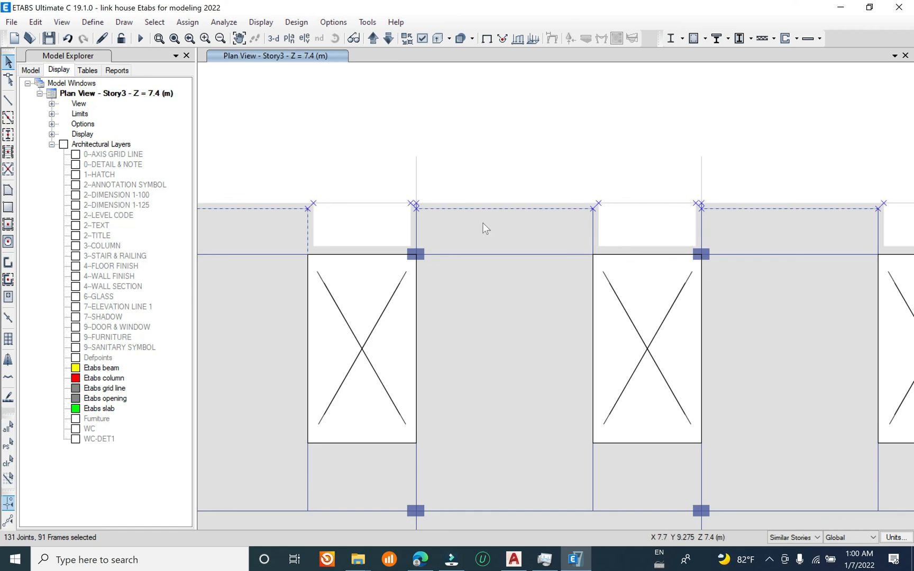
{"action": "scroll", "coordinate": [445, 185], "scroll_direction": "down", "scroll_amount": 3}
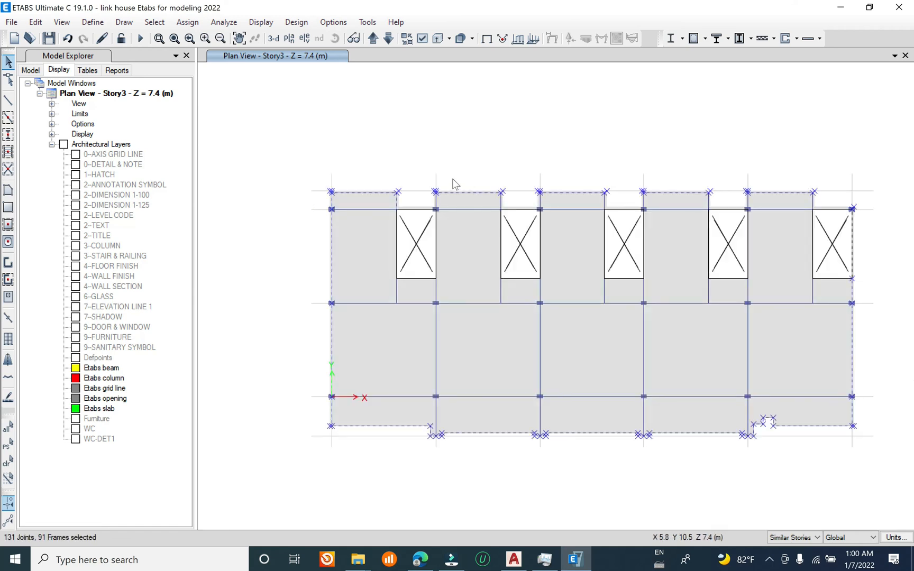
{"action": "scroll", "coordinate": [486, 183], "scroll_direction": "up", "scroll_amount": 3}
{"action": "left_click_drag", "start_coordinate": [493, 179], "coordinate": [540, 260]}
{"action": "scroll", "coordinate": [474, 235], "scroll_direction": "down", "scroll_amount": 3}
{"action": "left_click_drag", "start_coordinate": [494, 184], "coordinate": [537, 233]}
{"action": "left_click_drag", "start_coordinate": [604, 176], "coordinate": [654, 237]}
{"action": "left_click_drag", "start_coordinate": [718, 176], "coordinate": [744, 229]}
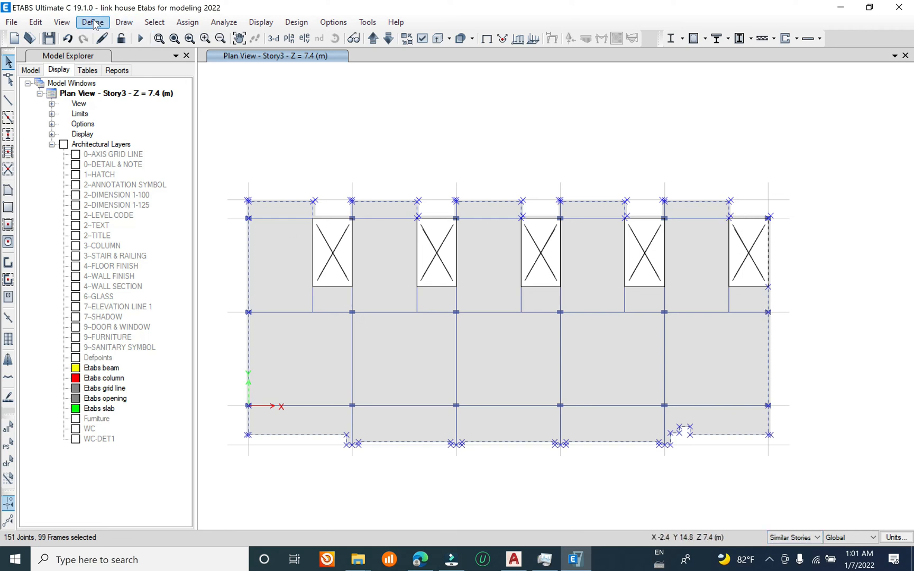
Step: Assign the selected perimeter frames a uniform Dead load of 0.2*16*(3.2-0.4) = 8.96 kN/m in the Gravity direction, replacing existing loads
{"action": "left_click", "coordinate": [180, 24]}
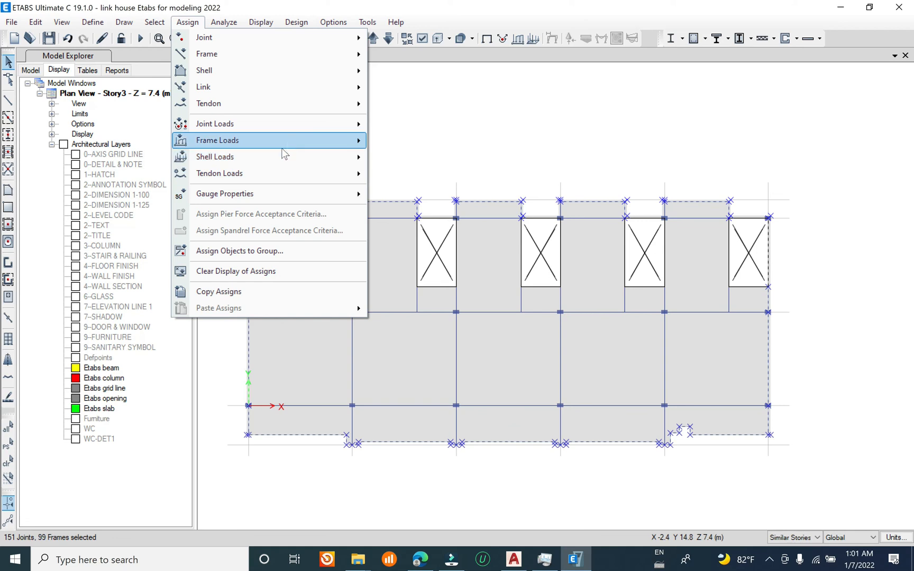
{"action": "mouse_move", "coordinate": [289, 141]}
{"action": "left_click", "coordinate": [389, 158]}
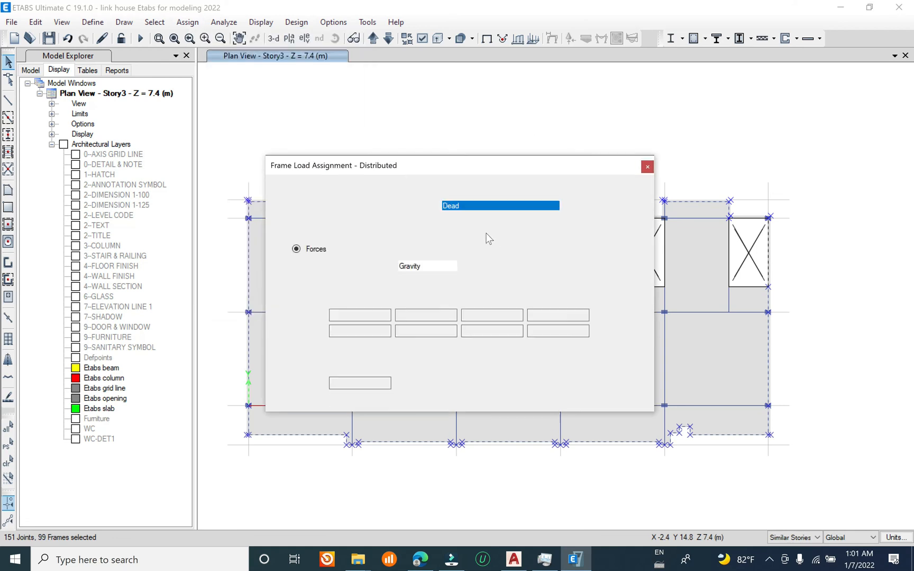
{"action": "left_click", "coordinate": [487, 206]}
{"action": "left_click", "coordinate": [487, 206]}
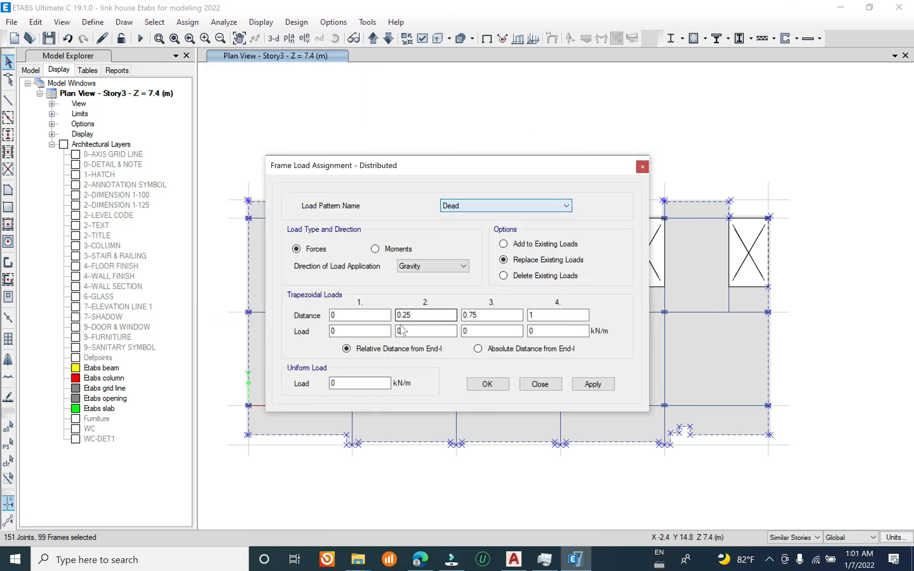
{"action": "left_click", "coordinate": [352, 382]}
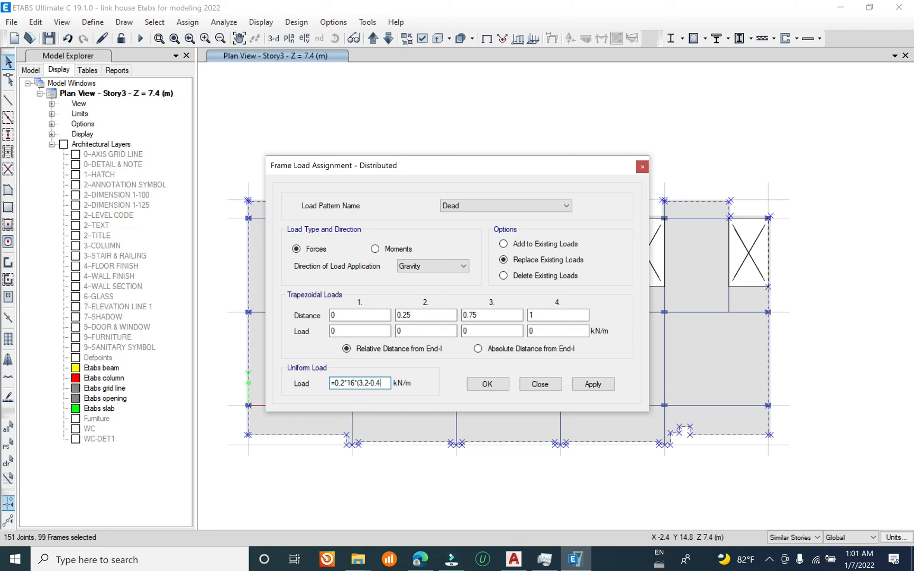
{"action": "key", "text": "Return"}
{"action": "double_click", "coordinate": [331, 383]}
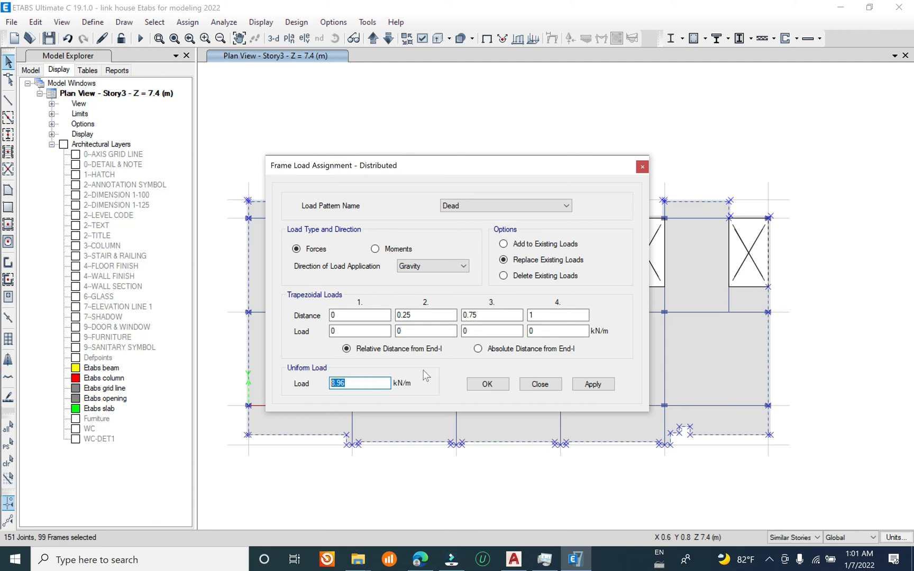
{"action": "left_click", "coordinate": [593, 384]}
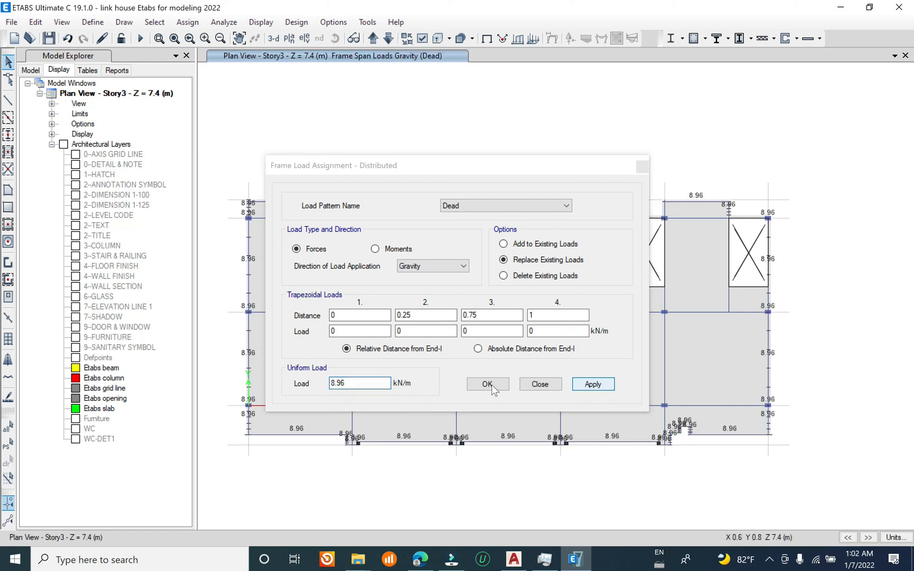
{"action": "left_click", "coordinate": [487, 383]}
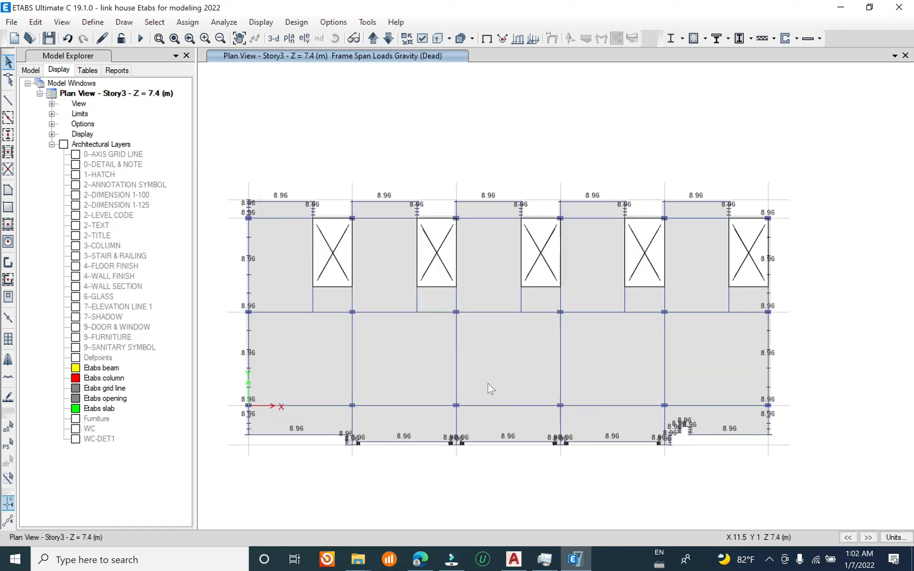
Step: Assign the 8.96 kN/m uniform Dead load to the frames along the four interior transverse grid lines
{"action": "middle_click_drag", "start_coordinate": [389, 346], "coordinate": [410, 307]}
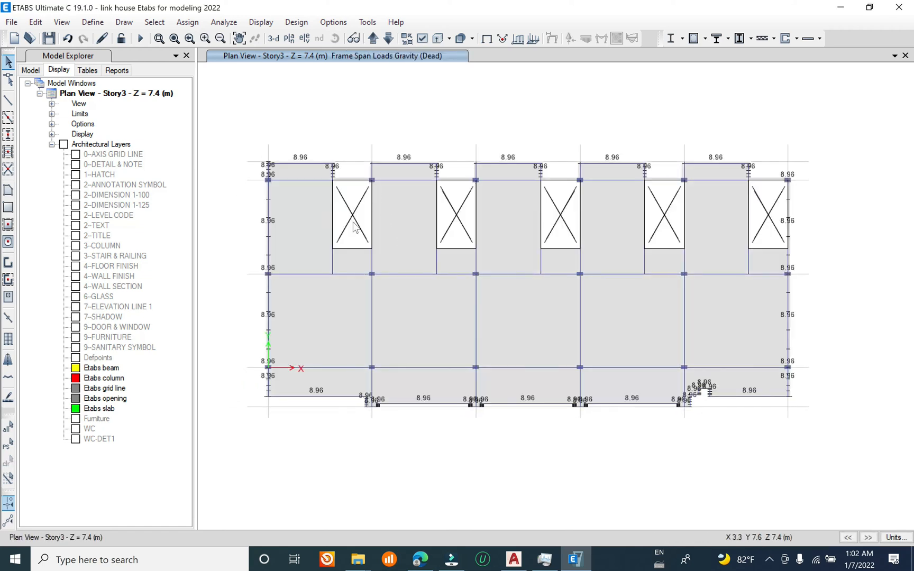
{"action": "left_click_drag", "start_coordinate": [362, 148], "coordinate": [380, 421]}
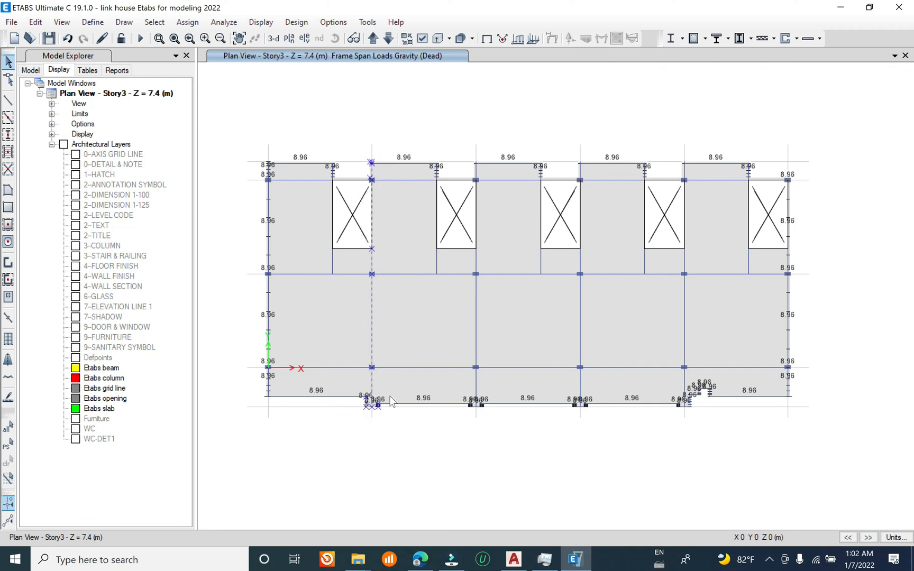
{"action": "left_click_drag", "start_coordinate": [468, 138], "coordinate": [497, 415]}
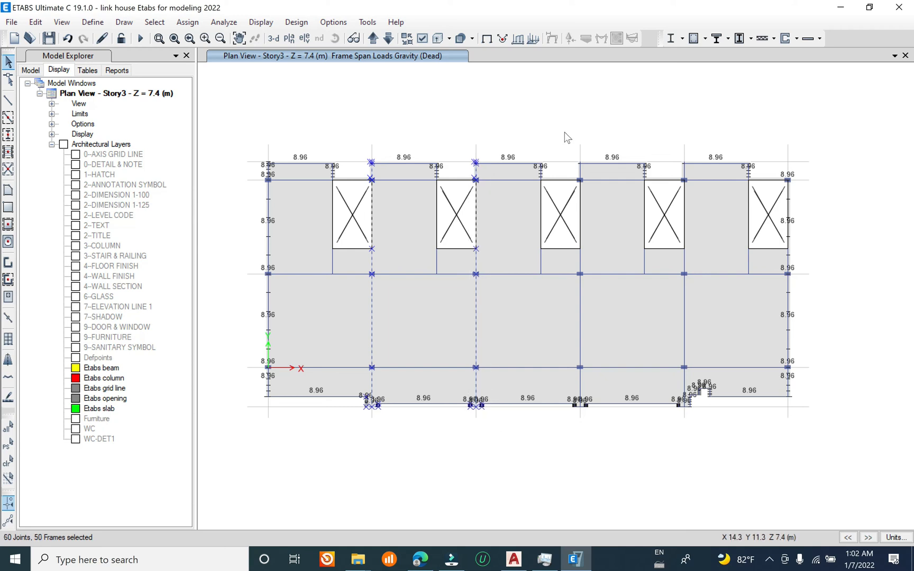
{"action": "left_click_drag", "start_coordinate": [568, 142], "coordinate": [592, 438]}
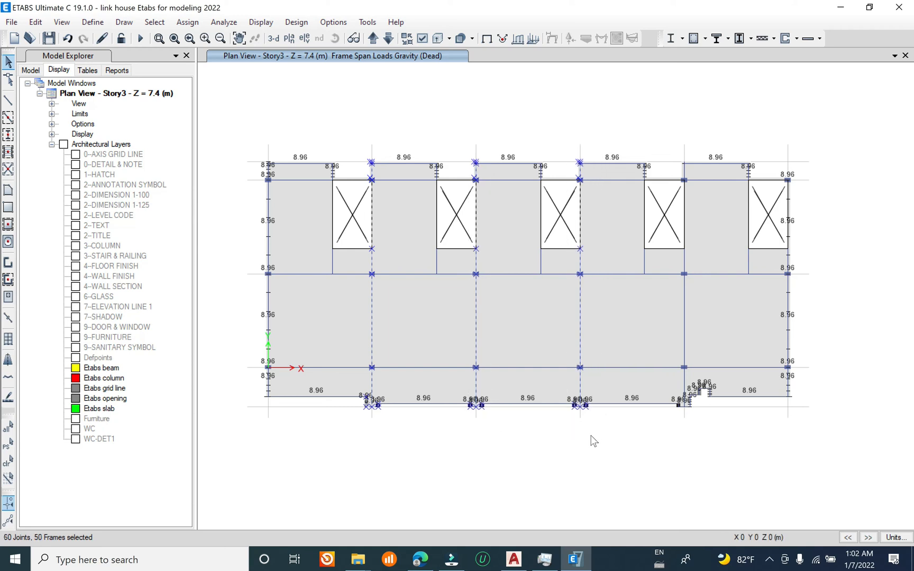
{"action": "left_click_drag", "start_coordinate": [675, 151], "coordinate": [694, 426]}
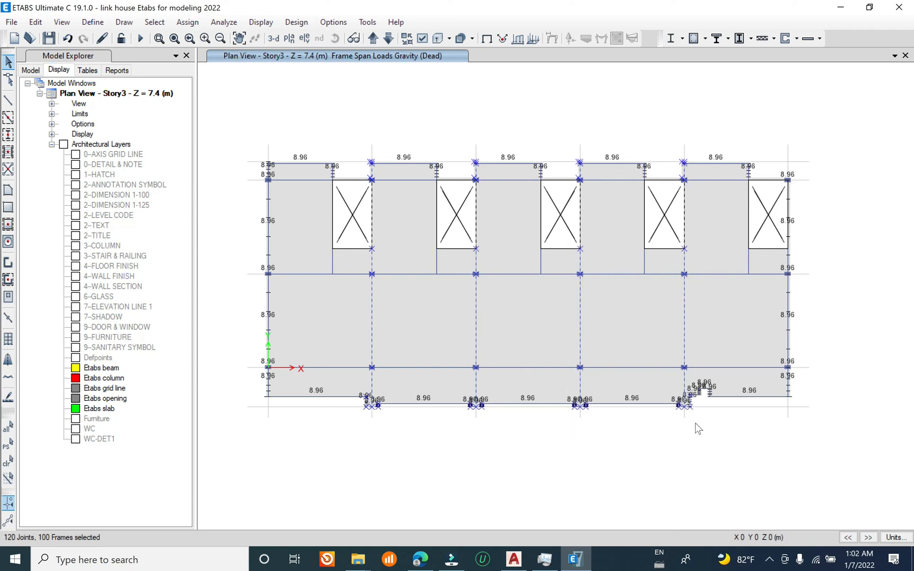
{"action": "left_click", "coordinate": [187, 22]}
{"action": "mouse_move", "coordinate": [285, 140]}
{"action": "left_click", "coordinate": [409, 157]}
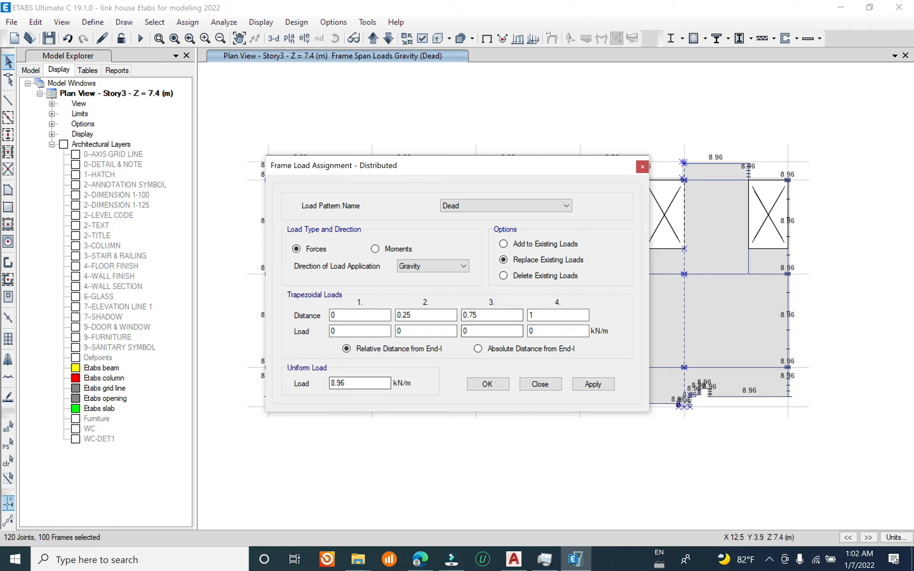
{"action": "left_click", "coordinate": [593, 384]}
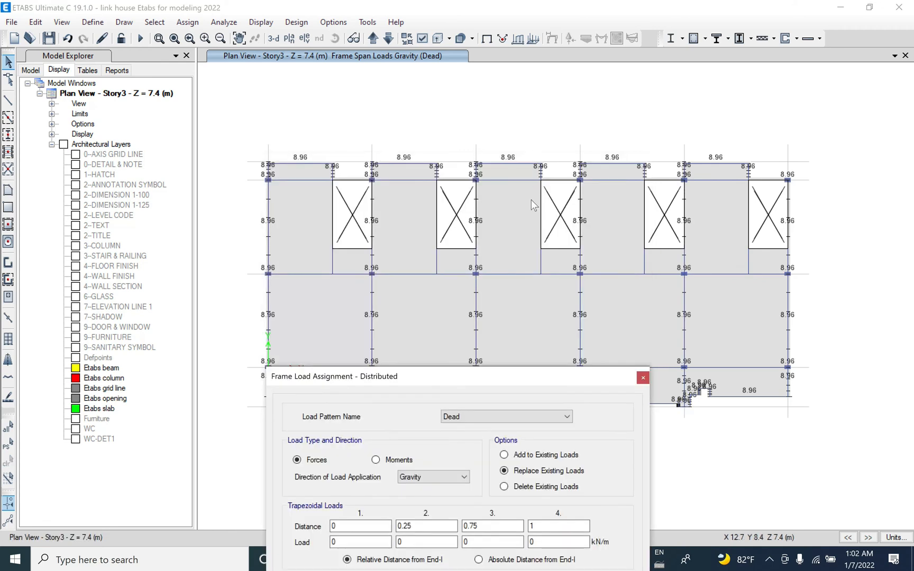
Step: Try to window-select the frames along the interior longitudinal grid lines of the Story3 plan
{"action": "left_click_drag", "start_coordinate": [245, 261], "coordinate": [792, 295]}
{"action": "middle_click_drag", "start_coordinate": [631, 278], "coordinate": [576, 189]}
{"action": "left_click_drag", "start_coordinate": [225, 264], "coordinate": [804, 298]}
{"action": "middle_click_drag", "start_coordinate": [395, 141], "coordinate": [391, 189]}
{"action": "left_click_drag", "start_coordinate": [292, 110], "coordinate": [320, 244]}
{"action": "left_click", "coordinate": [333, 108]}
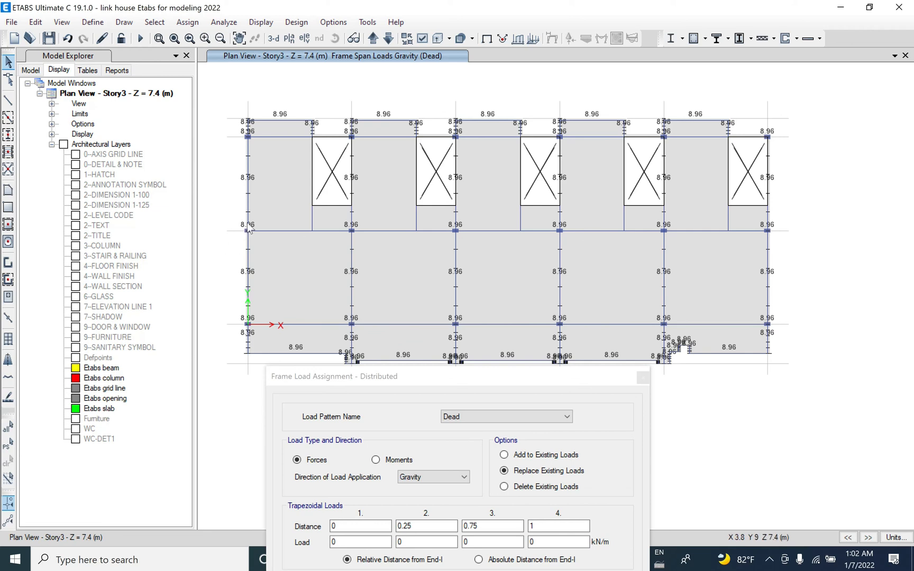
{"action": "left_click_drag", "start_coordinate": [224, 206], "coordinate": [807, 265]}
{"action": "left_click_drag", "start_coordinate": [680, 324], "coordinate": [798, 342]}
{"action": "left_click_drag", "start_coordinate": [224, 210], "coordinate": [270, 234]}
Step: Clear the load display and assign a 4.48 kN/m uniform Dead load to both interior longitudinal beam lines and the beams beside the openings
{"action": "left_click", "coordinate": [187, 21]}
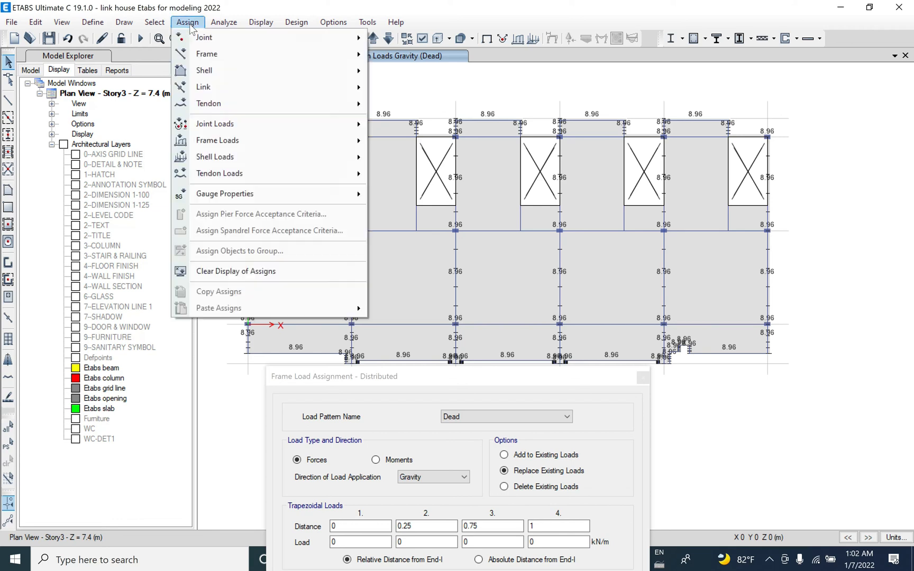
{"action": "left_click", "coordinate": [225, 273]}
{"action": "left_click_drag", "start_coordinate": [228, 297], "coordinate": [804, 339]}
{"action": "left_click_drag", "start_coordinate": [220, 207], "coordinate": [799, 257]}
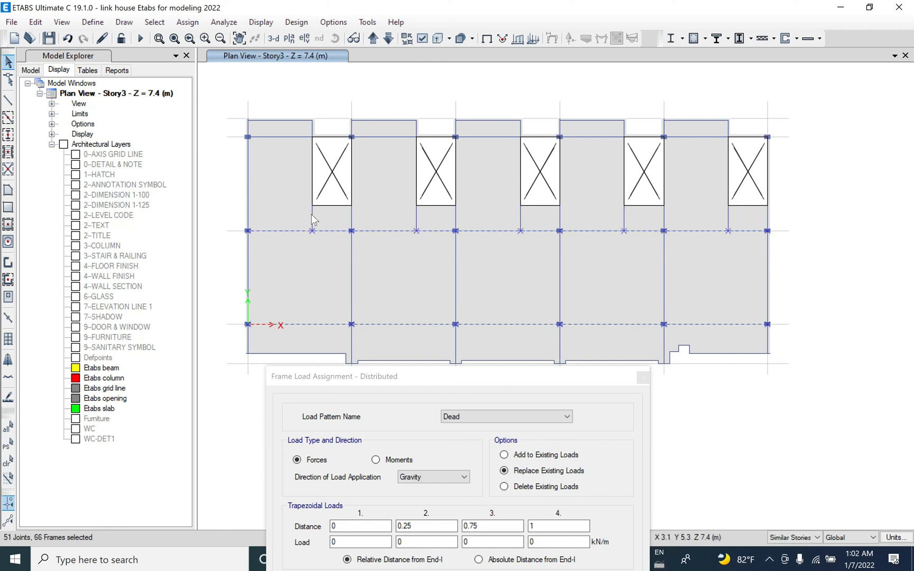
{"action": "left_click", "coordinate": [417, 221]}
{"action": "left_click", "coordinate": [521, 221]}
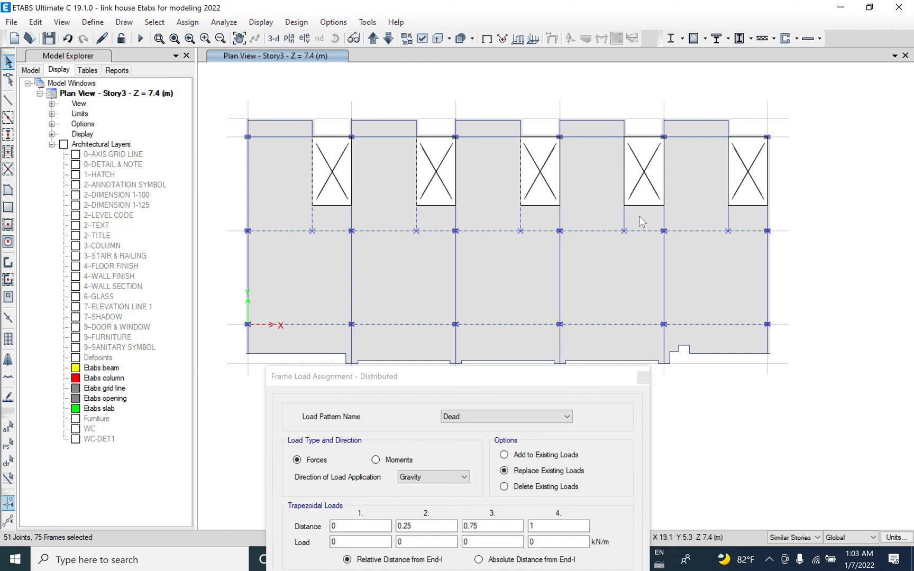
{"action": "left_click", "coordinate": [625, 218]}
{"action": "left_click", "coordinate": [729, 219]}
{"action": "left_click_drag", "start_coordinate": [495, 383], "coordinate": [521, 116]}
{"action": "left_click", "coordinate": [385, 328]}
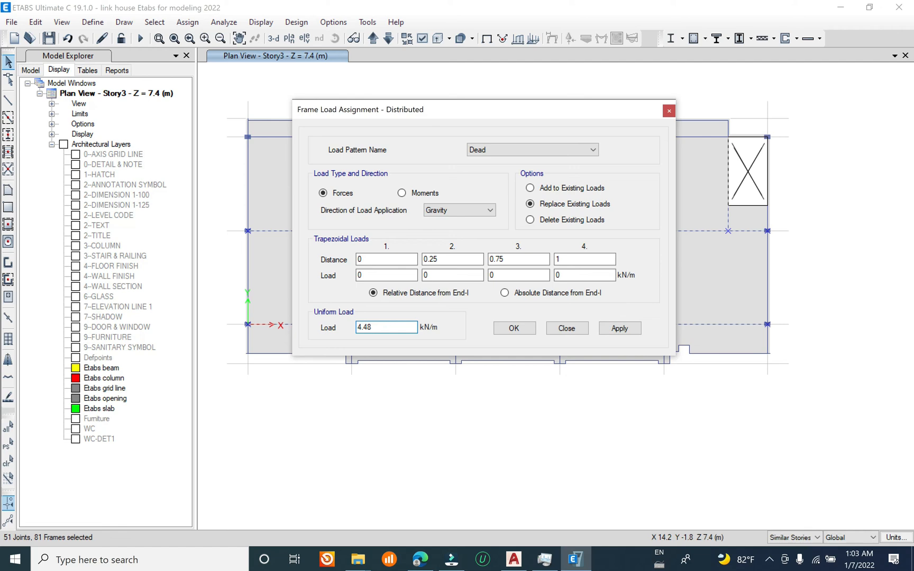
{"action": "left_click", "coordinate": [619, 328]}
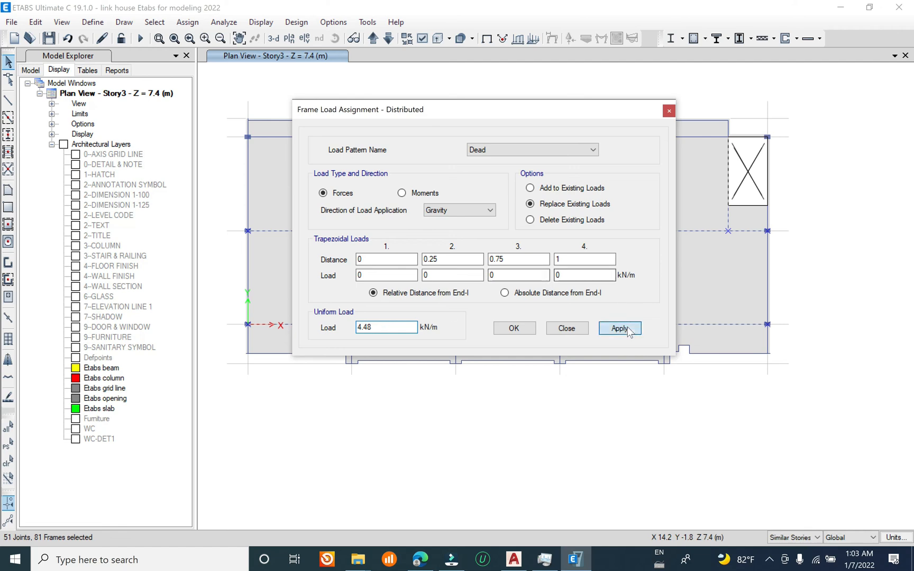
{"action": "left_click", "coordinate": [514, 328]}
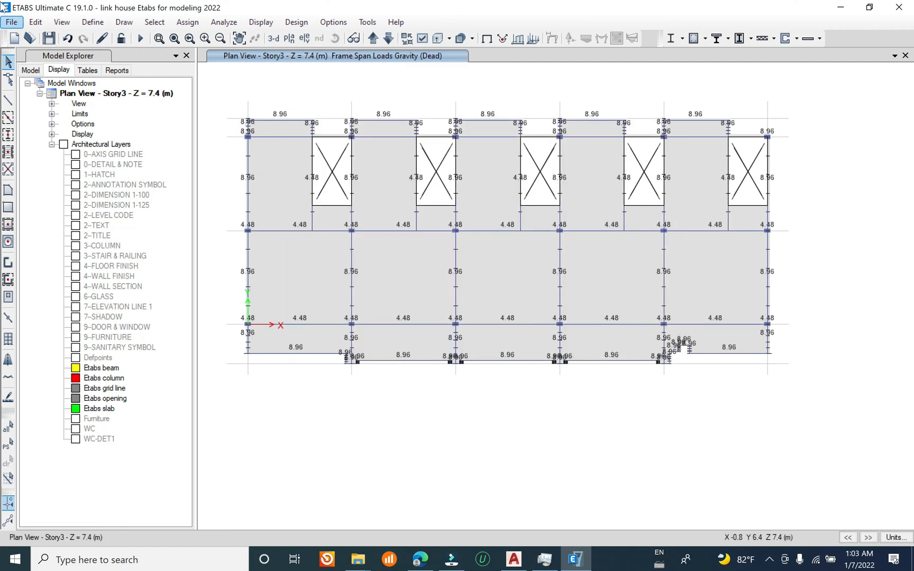
Step: Save the model and inspect the assigned frame loads in the default 3-D view
{"action": "left_click", "coordinate": [12, 22]}
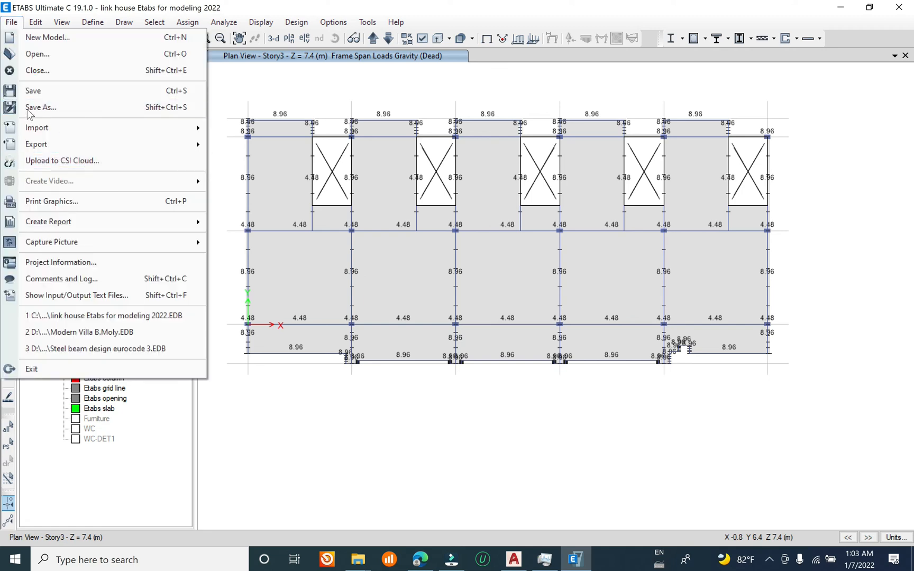
{"action": "left_click", "coordinate": [33, 91]}
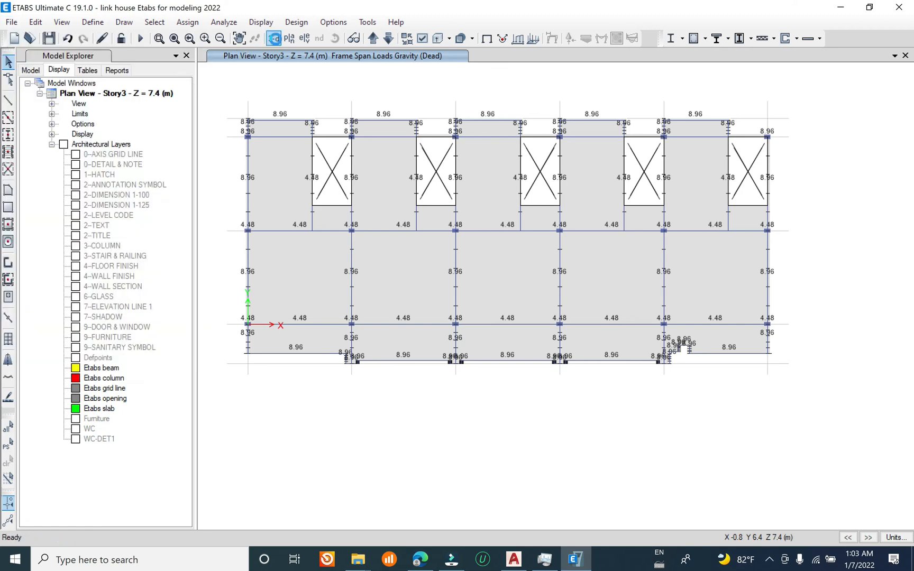
{"action": "left_click", "coordinate": [274, 38]}
{"action": "middle_click_drag", "start_coordinate": [442, 251], "coordinate": [600, 310], "text": "shift"}
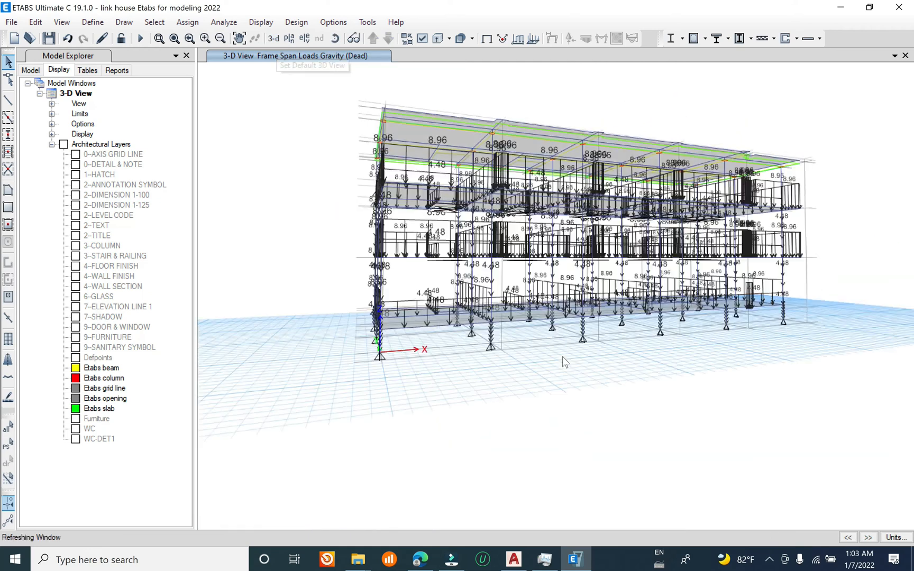
{"action": "middle_click_drag", "start_coordinate": [562, 354], "coordinate": [654, 375], "text": "shift"}
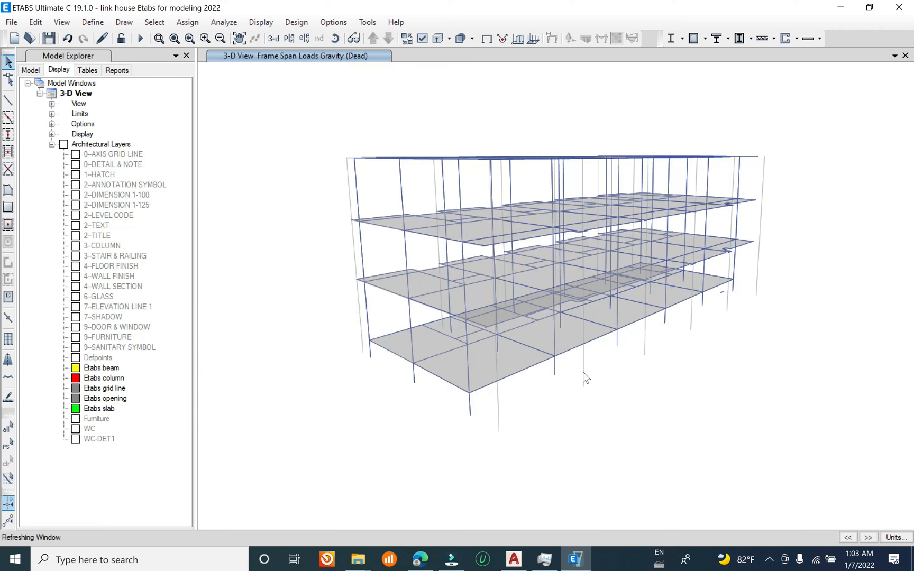
{"action": "left_click", "coordinate": [11, 21]}
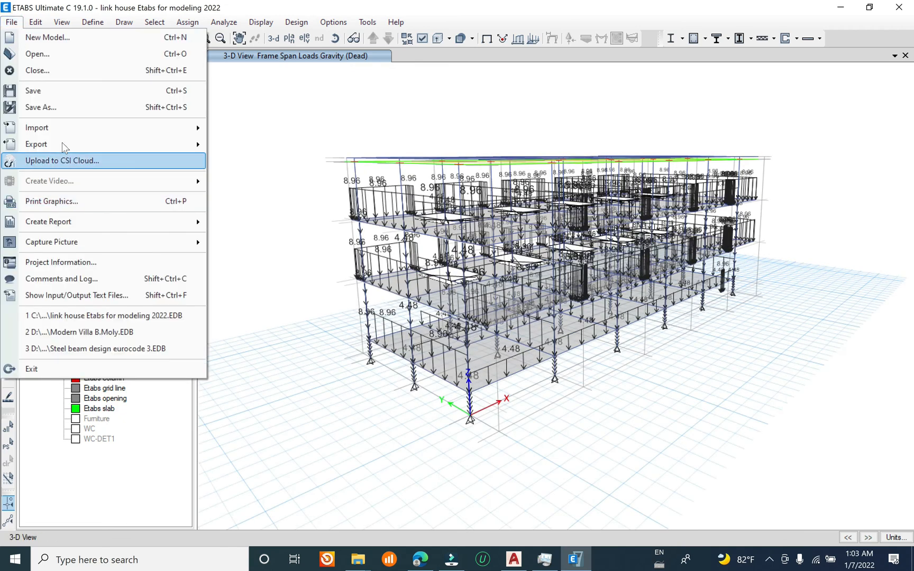
{"action": "left_click", "coordinate": [59, 91]}
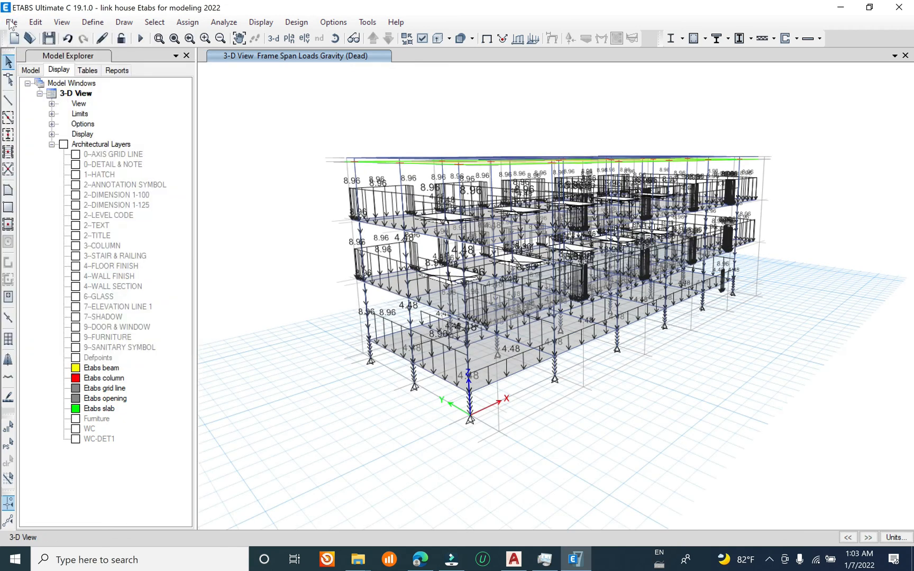
{"action": "left_click", "coordinate": [11, 22]}
{"action": "left_click", "coordinate": [46, 91]}
Step: Hide beams, braces, null frames, floors and openings in the 3-D view, keeping the columns displayed
{"action": "left_click", "coordinate": [407, 38]}
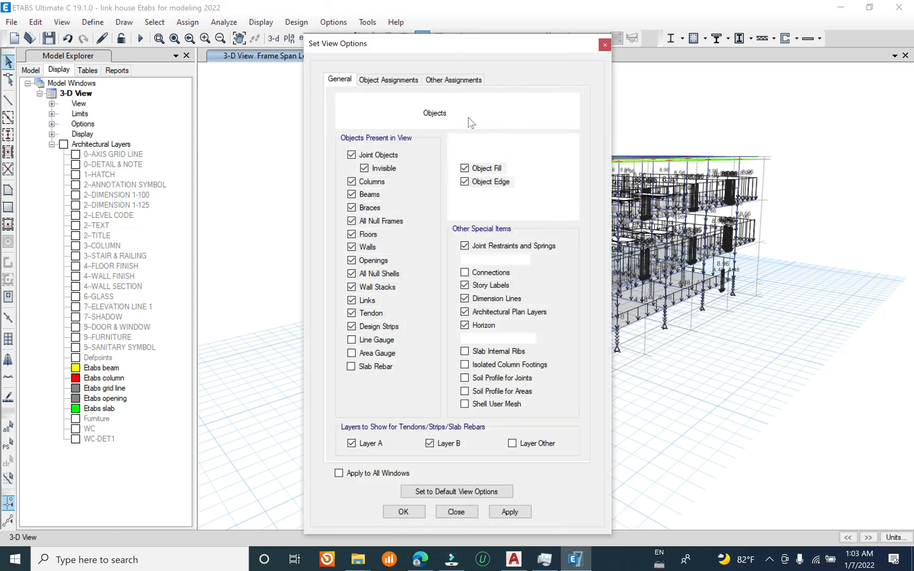
{"action": "left_click", "coordinate": [375, 195]}
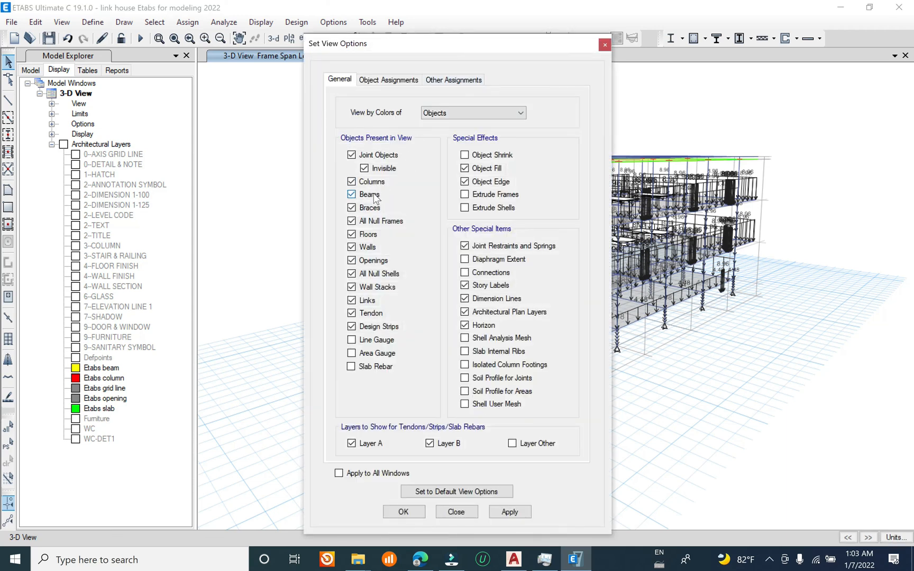
{"action": "left_click", "coordinate": [375, 210]}
{"action": "left_click", "coordinate": [377, 221]}
{"action": "left_click", "coordinate": [377, 234]}
{"action": "left_click", "coordinate": [375, 261]}
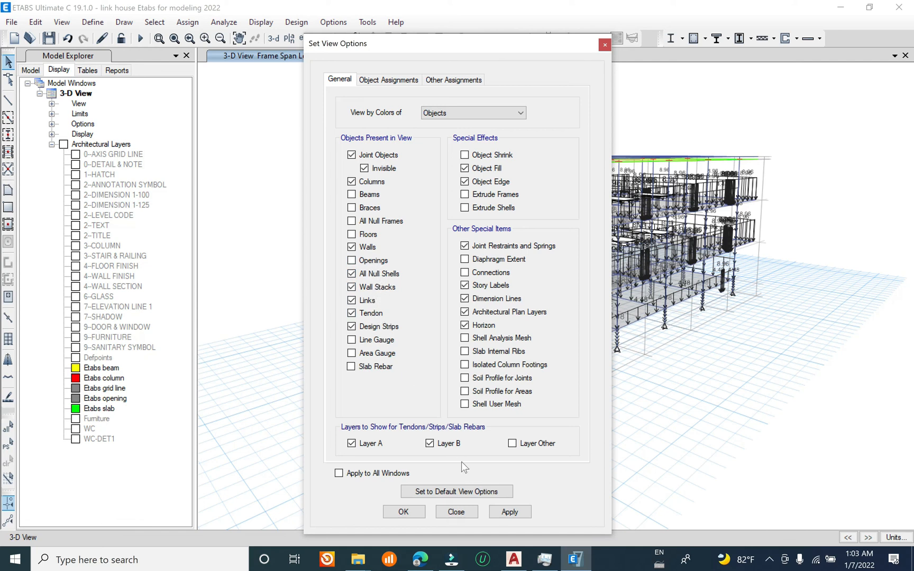
{"action": "left_click", "coordinate": [507, 513]}
{"action": "left_click", "coordinate": [456, 511]}
Step: Select all columns by object type and delete their existing distributed Dead loads
{"action": "mouse_move", "coordinate": [584, 381]}
{"action": "middle_mouse_down", "text": "shift"}
{"action": "mouse_move", "coordinate": [536, 373]}
{"action": "mouse_move", "coordinate": [551, 333]}
{"action": "mouse_move", "coordinate": [534, 338]}
{"action": "middle_mouse_up", "text": "shift"}
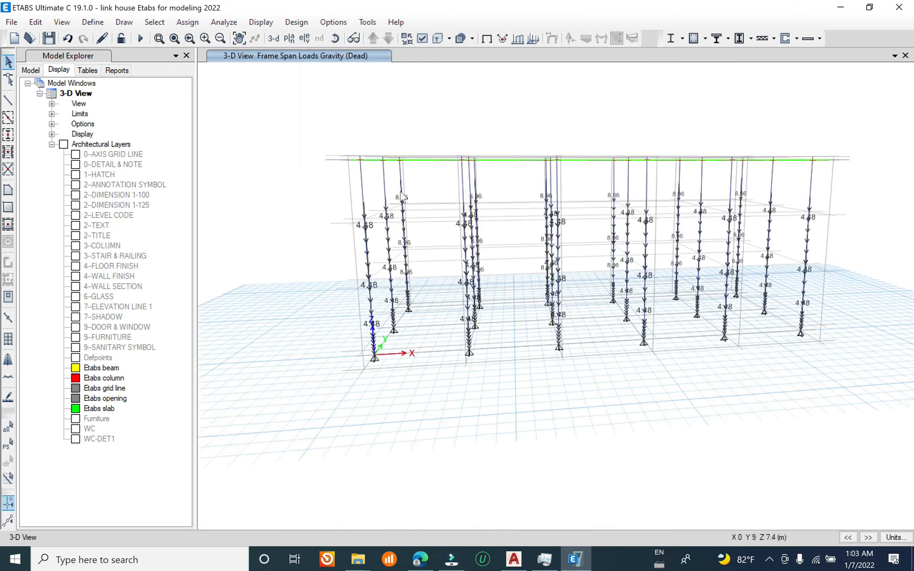
{"action": "left_click", "coordinate": [153, 22]}
{"action": "mouse_move", "coordinate": [211, 38]}
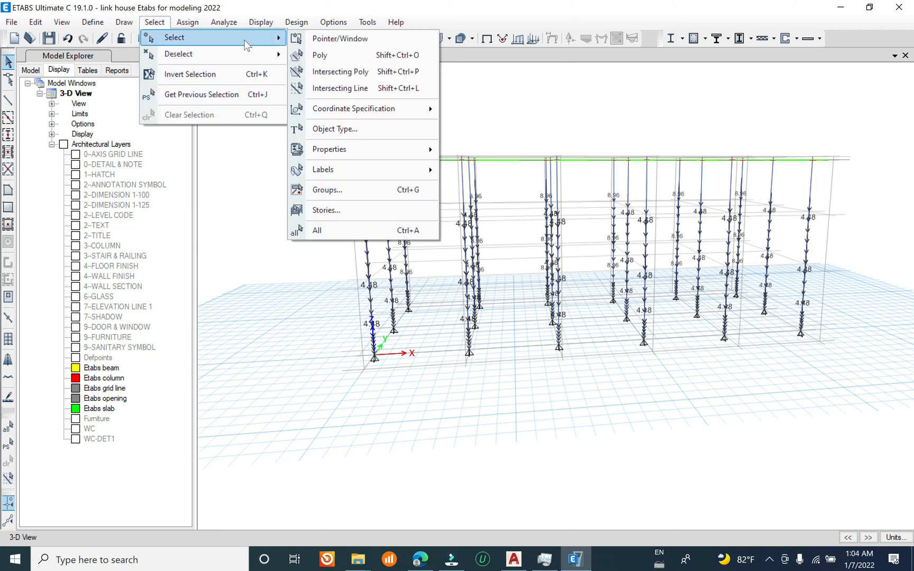
{"action": "left_click", "coordinate": [384, 131]}
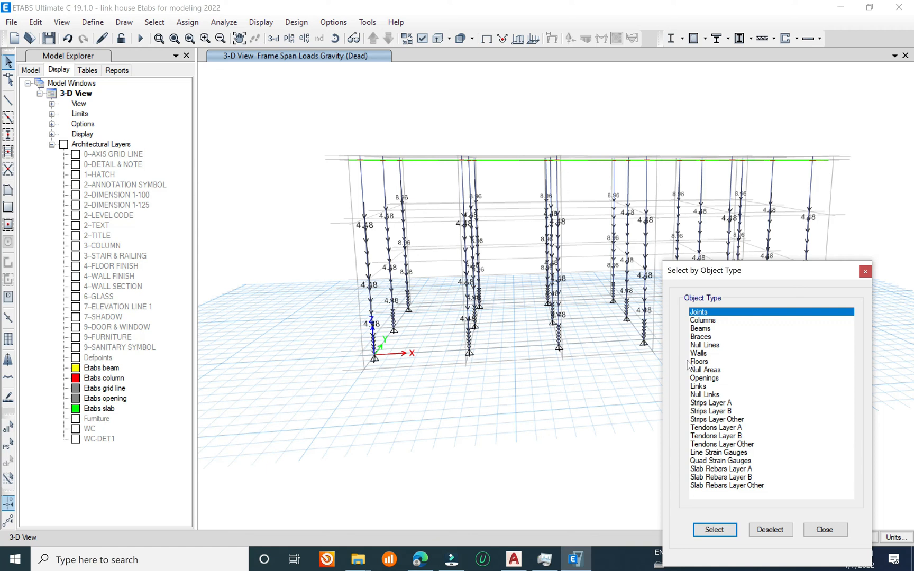
{"action": "left_click_drag", "start_coordinate": [706, 321], "coordinate": [708, 329]}
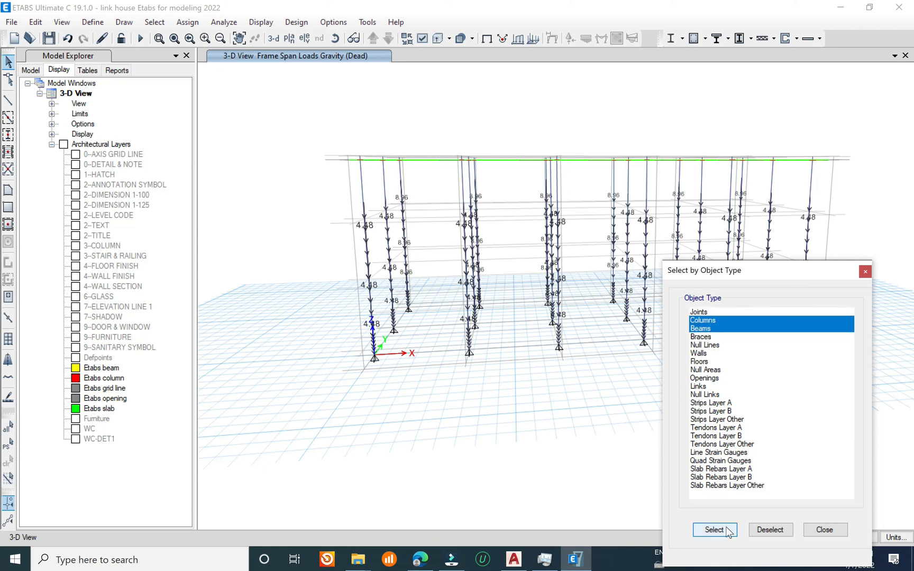
{"action": "left_click", "coordinate": [708, 320]}
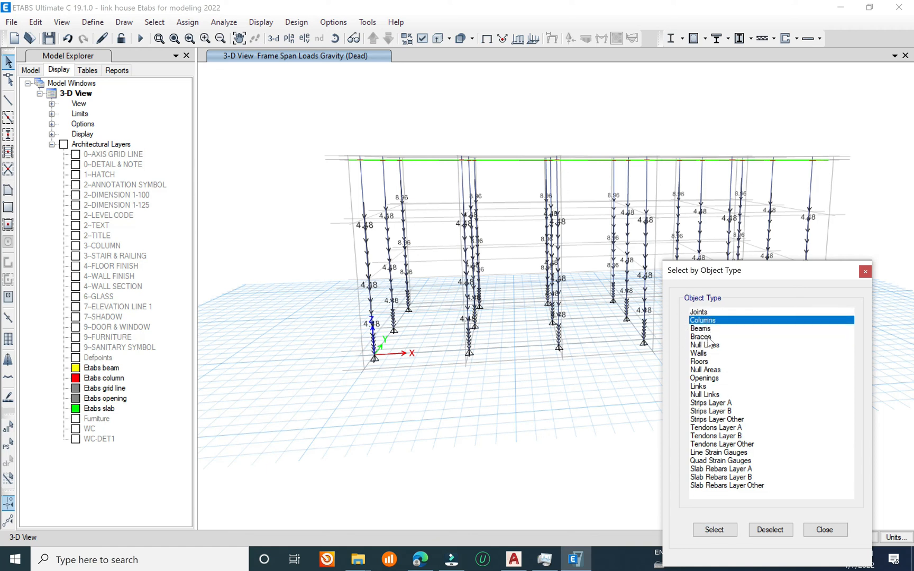
{"action": "left_click", "coordinate": [714, 528]}
{"action": "left_click", "coordinate": [865, 271]}
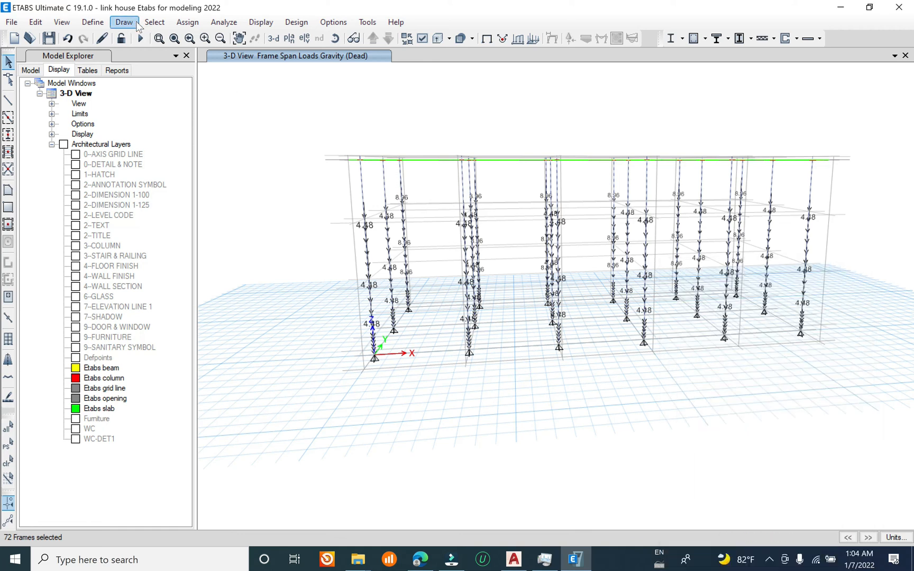
{"action": "left_click", "coordinate": [187, 22]}
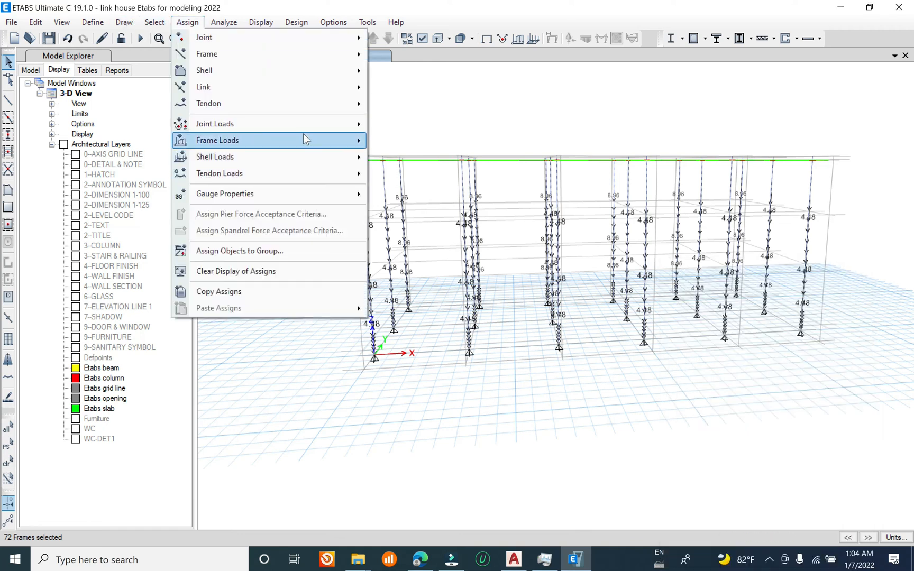
{"action": "mouse_move", "coordinate": [305, 140]}
{"action": "left_click", "coordinate": [423, 158]}
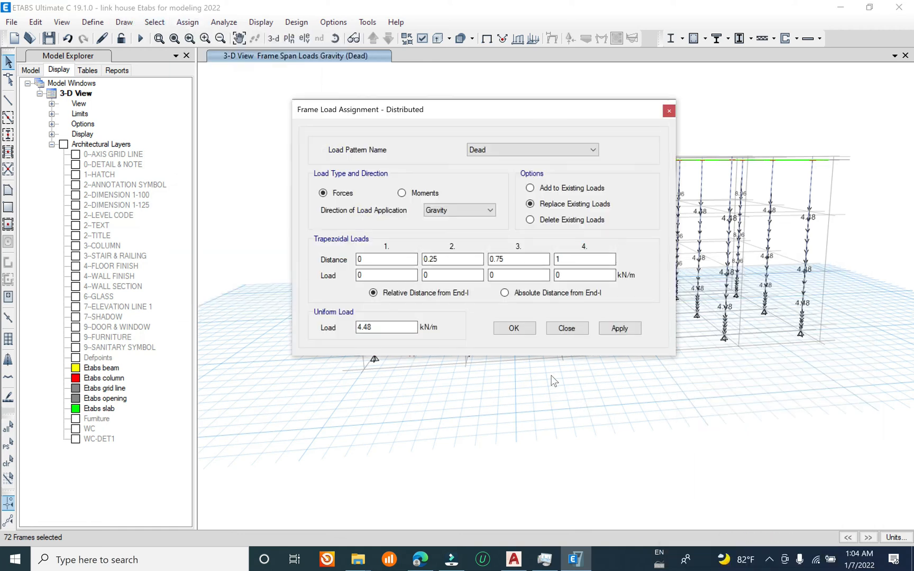
{"action": "left_click", "coordinate": [569, 222]}
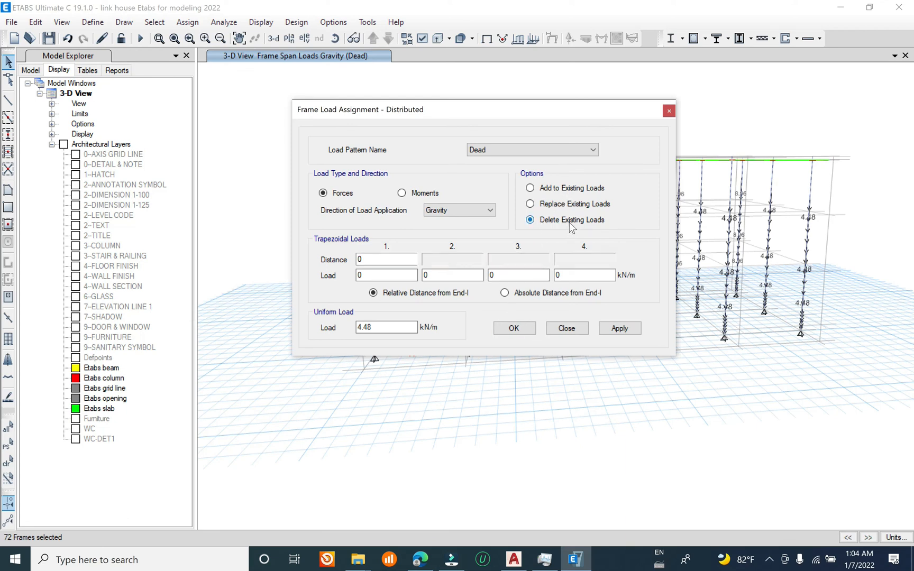
{"action": "left_click", "coordinate": [620, 329]}
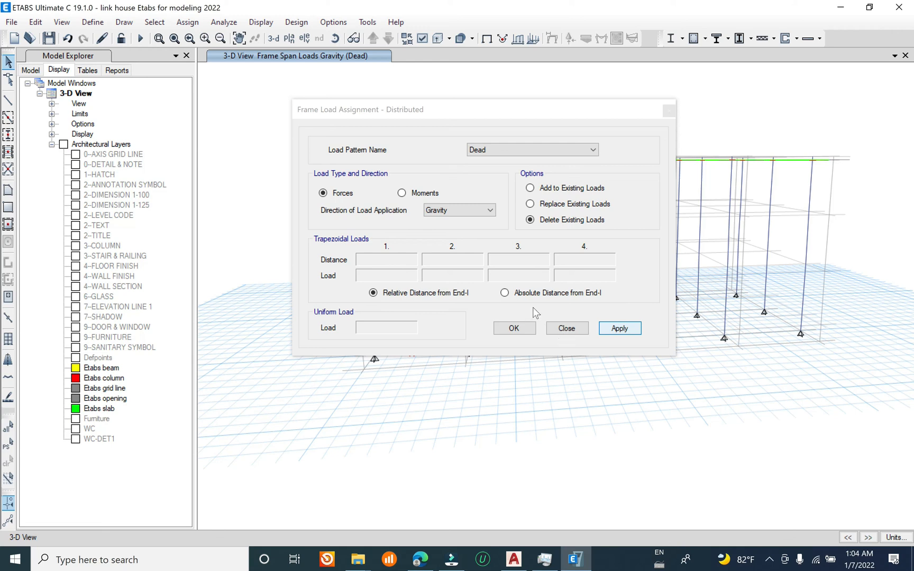
{"action": "left_click", "coordinate": [532, 328]}
Step: Save the model with the column loads removed
{"action": "left_click", "coordinate": [12, 22]}
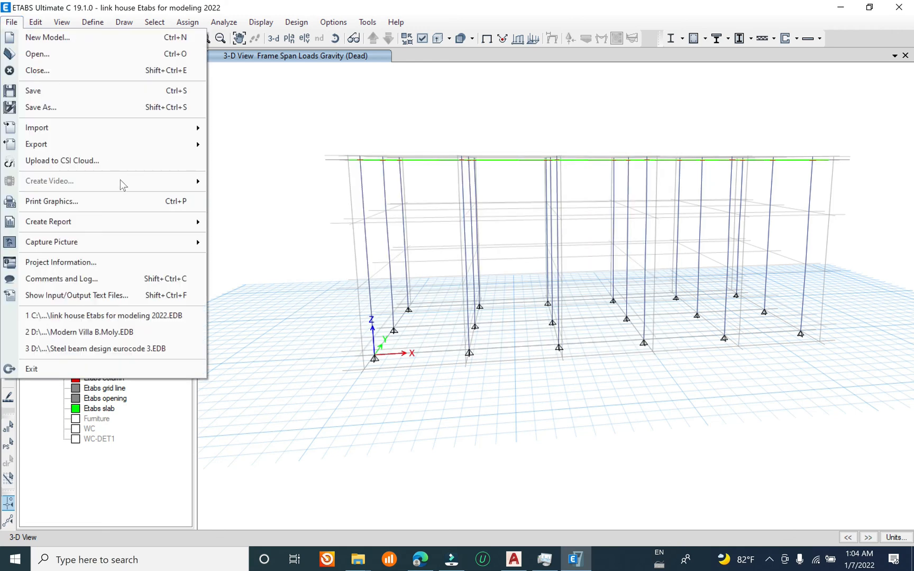
{"action": "left_click", "coordinate": [87, 92]}
{"action": "left_click", "coordinate": [11, 21]}
{"action": "left_click", "coordinate": [67, 93]}
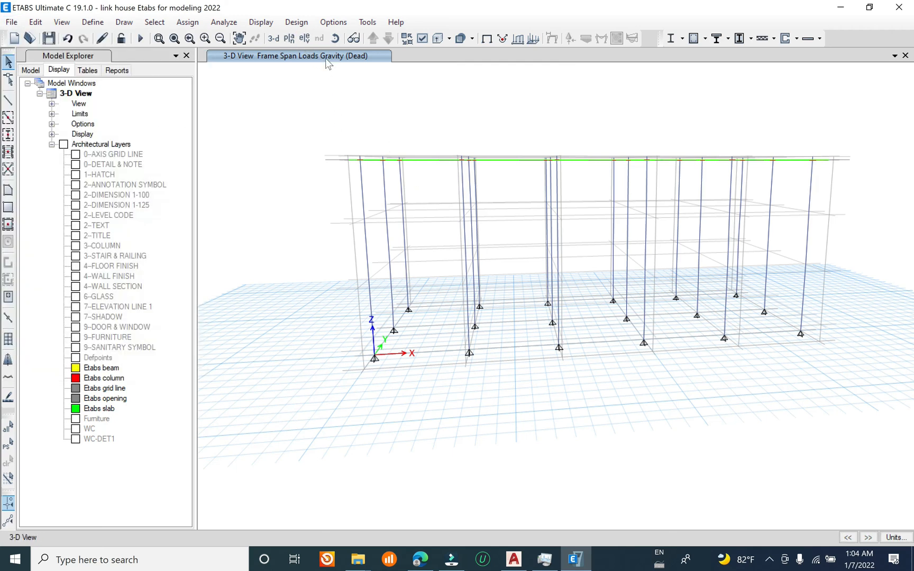
Step: Show all objects and restore beams, null frames, floors and openings in the 3-D view
{"action": "right_click", "coordinate": [352, 84]}
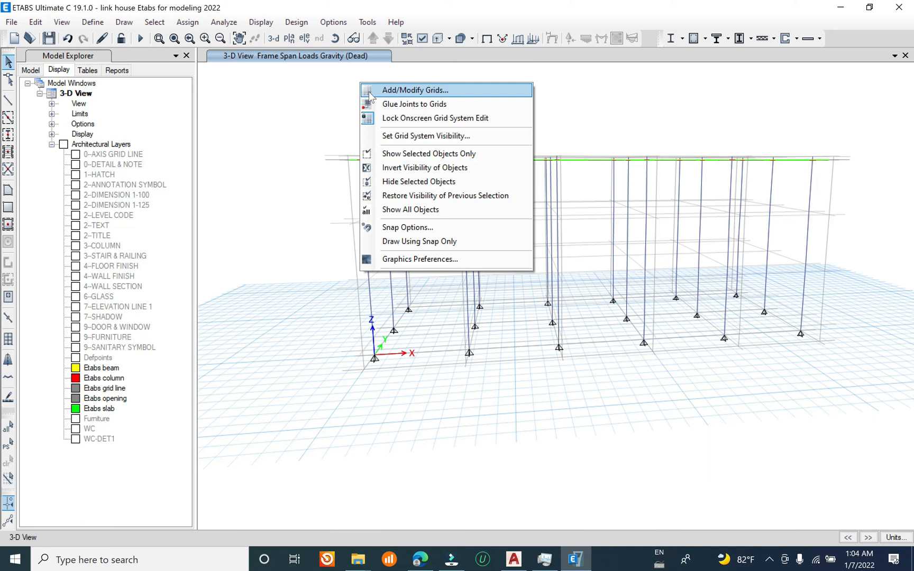
{"action": "left_click", "coordinate": [449, 208]}
{"action": "left_click", "coordinate": [423, 40]}
{"action": "left_click", "coordinate": [371, 211]}
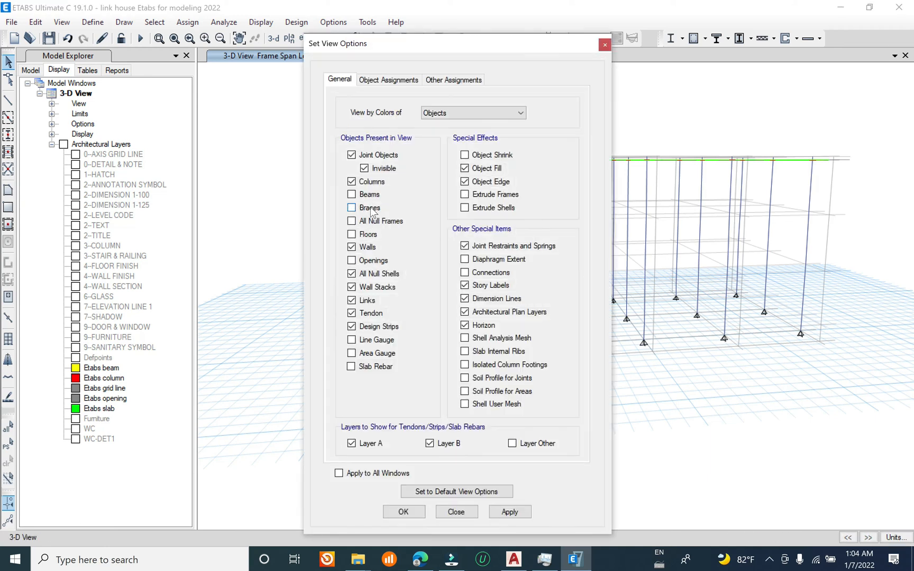
{"action": "left_click", "coordinate": [370, 195]}
{"action": "left_click", "coordinate": [370, 235]}
{"action": "left_click", "coordinate": [373, 261]}
{"action": "left_click", "coordinate": [500, 512]}
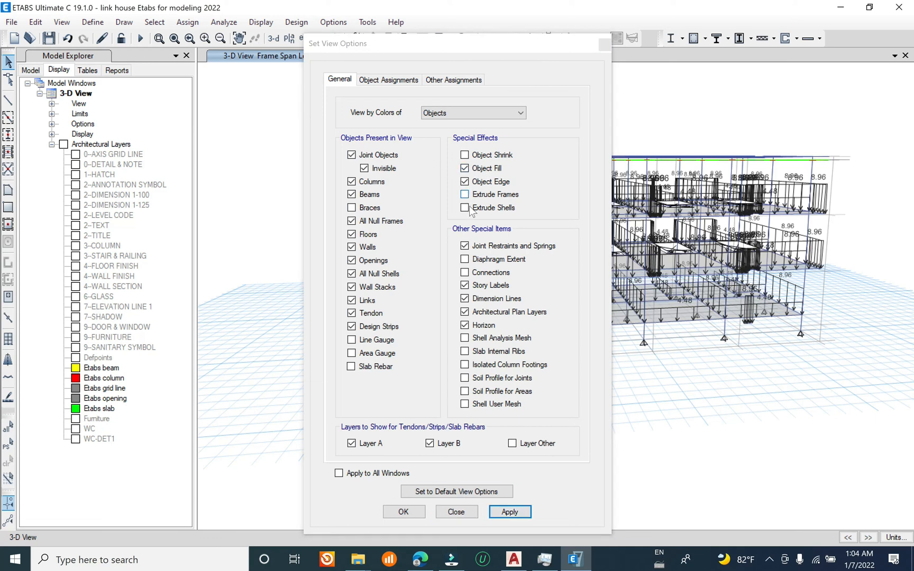
Step: Clear the load display and inspect the whole building in 3-D with extruded frames and shells
{"action": "left_click", "coordinate": [464, 194]}
{"action": "left_click", "coordinate": [464, 207]}
{"action": "left_click", "coordinate": [509, 512]}
{"action": "left_click", "coordinate": [187, 22]}
{"action": "left_click", "coordinate": [247, 270]}
{"action": "left_click", "coordinate": [464, 194]}
{"action": "left_click", "coordinate": [464, 207]}
{"action": "left_click", "coordinate": [509, 512]}
{"action": "left_click_drag", "start_coordinate": [448, 41], "coordinate": [63, 38]}
{"action": "middle_click_drag", "start_coordinate": [434, 373], "coordinate": [491, 402], "text": "shift"}
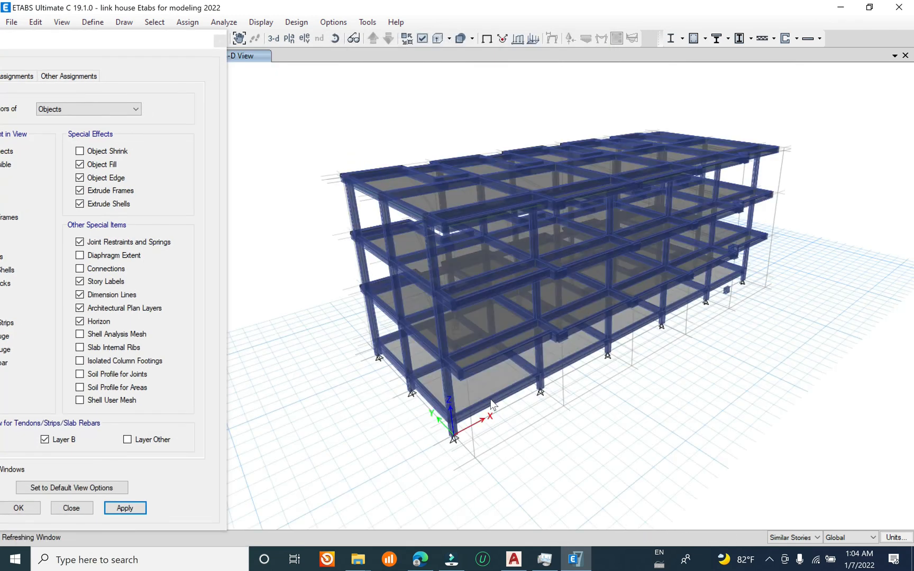
{"action": "middle_click_drag", "start_coordinate": [565, 368], "coordinate": [637, 365], "text": "shift"}
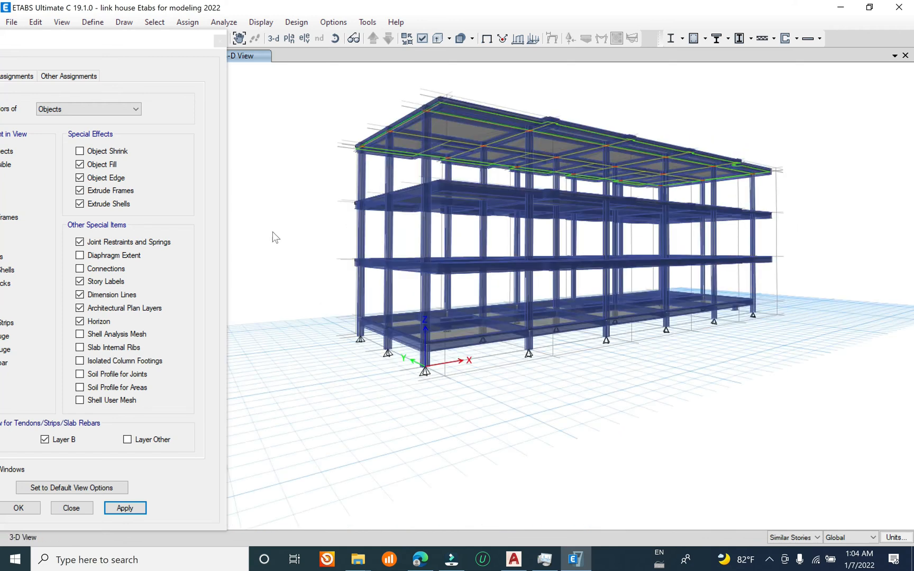
Step: Save the model and turn off the extruded display of frames and shells
{"action": "left_click", "coordinate": [11, 21]}
{"action": "left_click", "coordinate": [55, 95]}
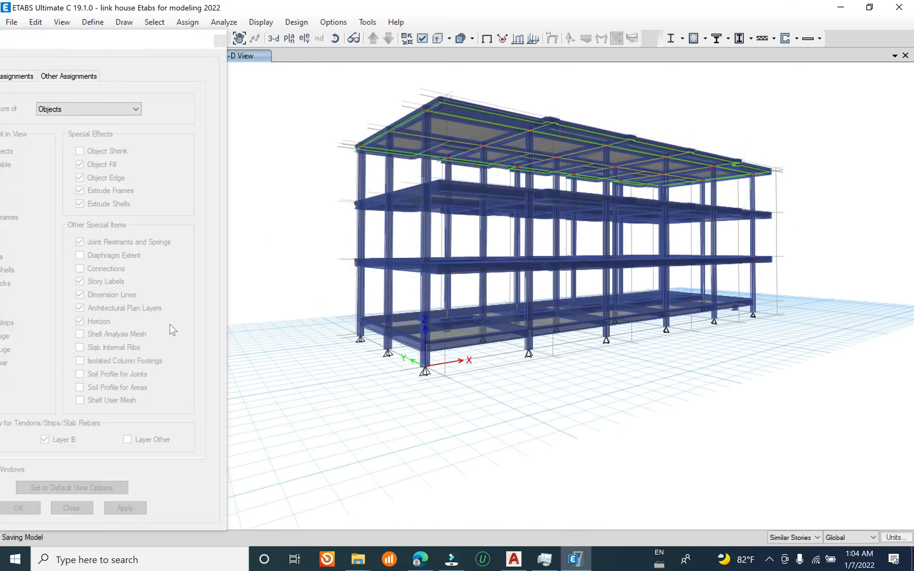
{"action": "left_click", "coordinate": [80, 190]}
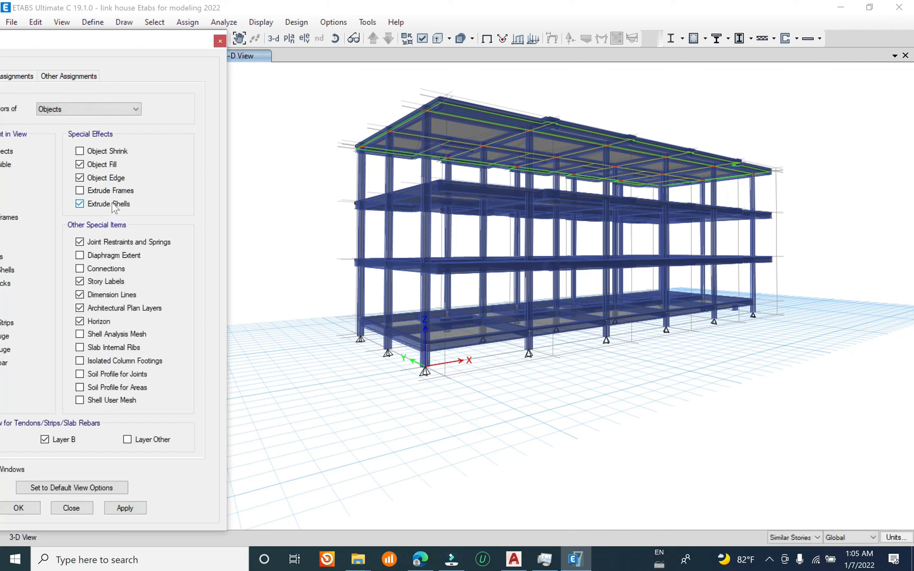
{"action": "left_click_drag", "start_coordinate": [155, 43], "coordinate": [310, 15]}
{"action": "left_click", "coordinate": [281, 478]}
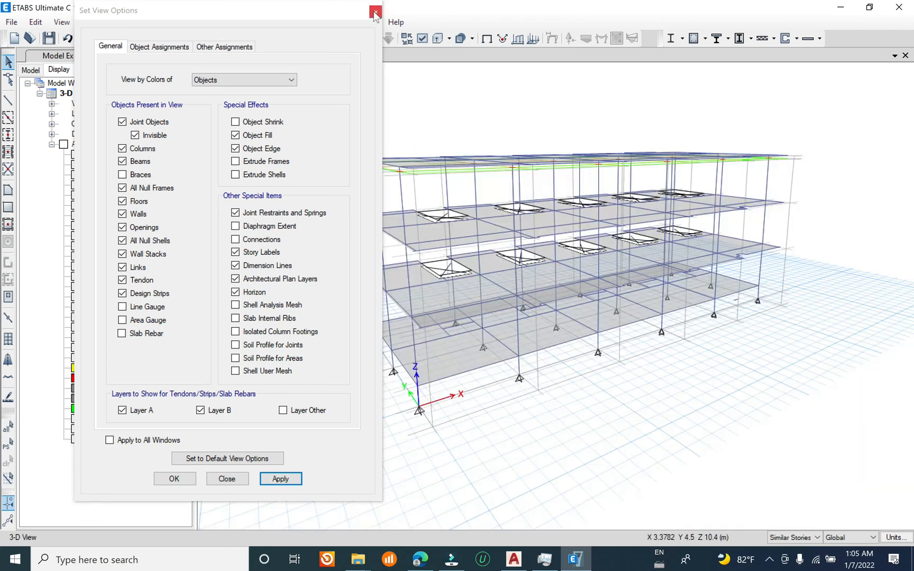
{"action": "left_click", "coordinate": [374, 12]}
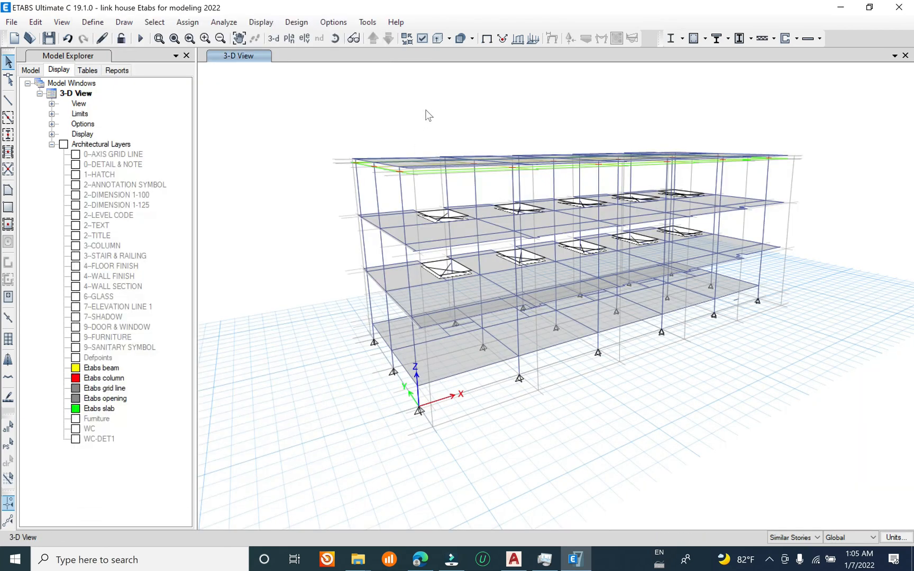
Step: Display the Dead span loads applied directly to the frames and inspect them in the 3-D view
{"action": "left_click", "coordinate": [502, 39]}
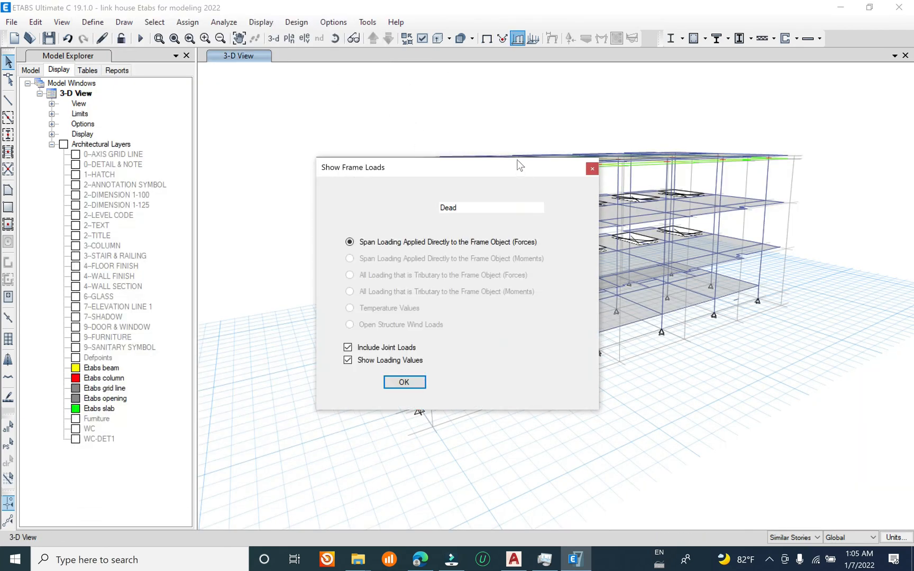
{"action": "left_click", "coordinate": [526, 382]}
{"action": "left_click_drag", "start_coordinate": [512, 166], "coordinate": [197, 72]}
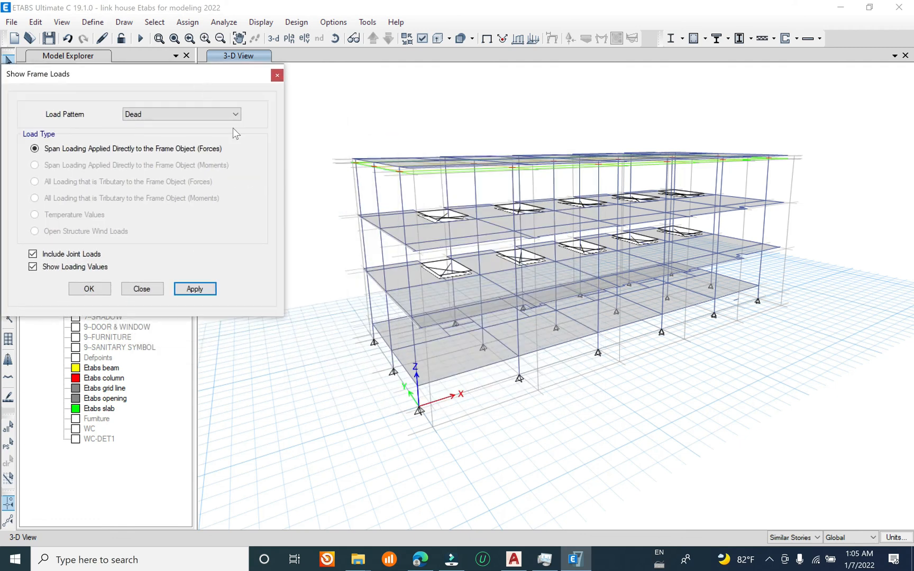
{"action": "left_click", "coordinate": [188, 22]}
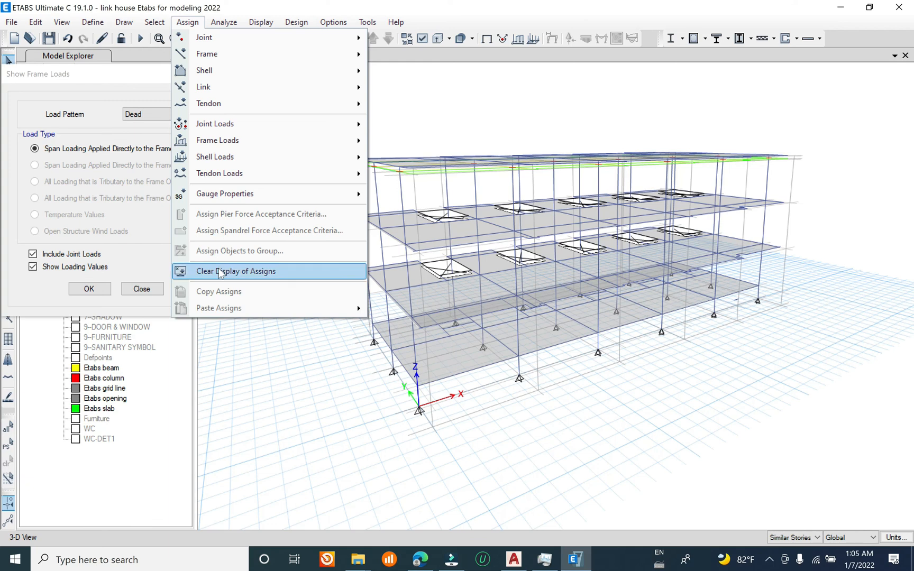
{"action": "left_click", "coordinate": [221, 270]}
{"action": "left_click", "coordinate": [197, 289]}
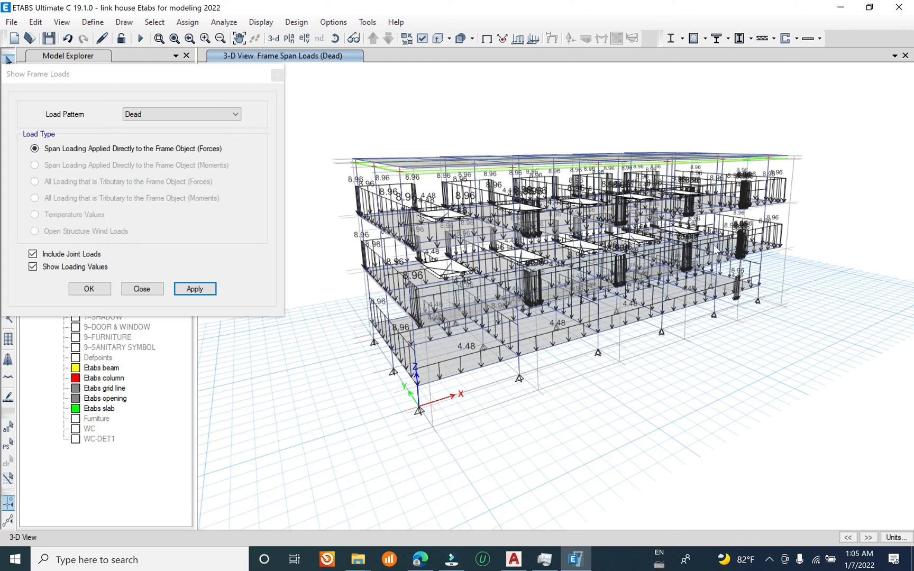
{"action": "middle_click_drag", "start_coordinate": [709, 352], "coordinate": [703, 375], "text": "shift"}
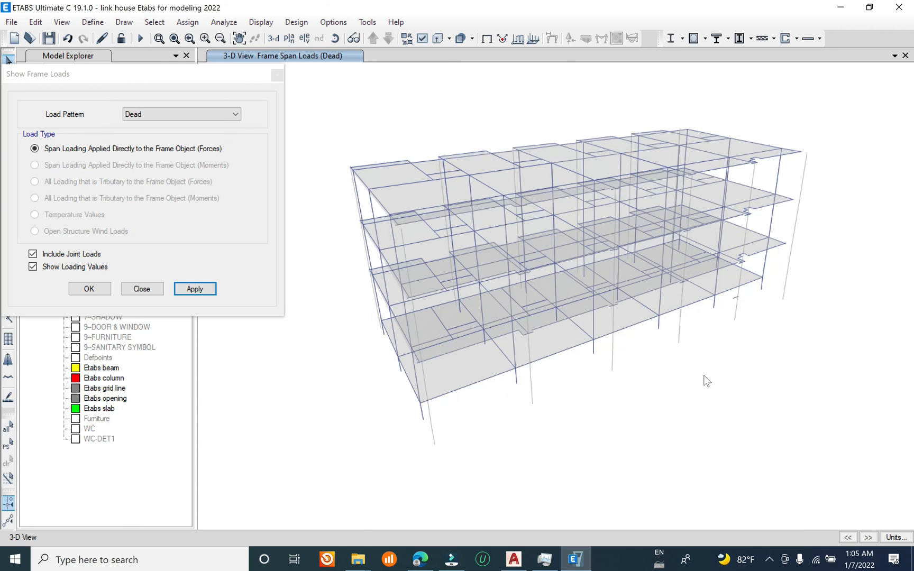
{"action": "left_click", "coordinate": [142, 289]}
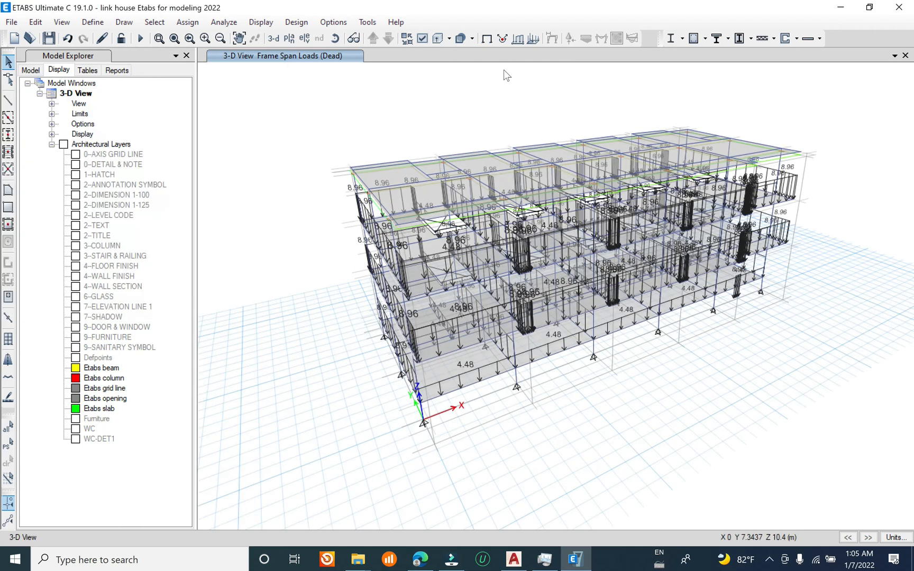
Step: Display the uniform shell loads for the Dead and Live patterns and inspect the floor load values in 3-D
{"action": "left_click", "coordinate": [466, 187]}
{"action": "left_click", "coordinate": [508, 149]}
{"action": "left_click_drag", "start_coordinate": [509, 153], "coordinate": [357, 101]}
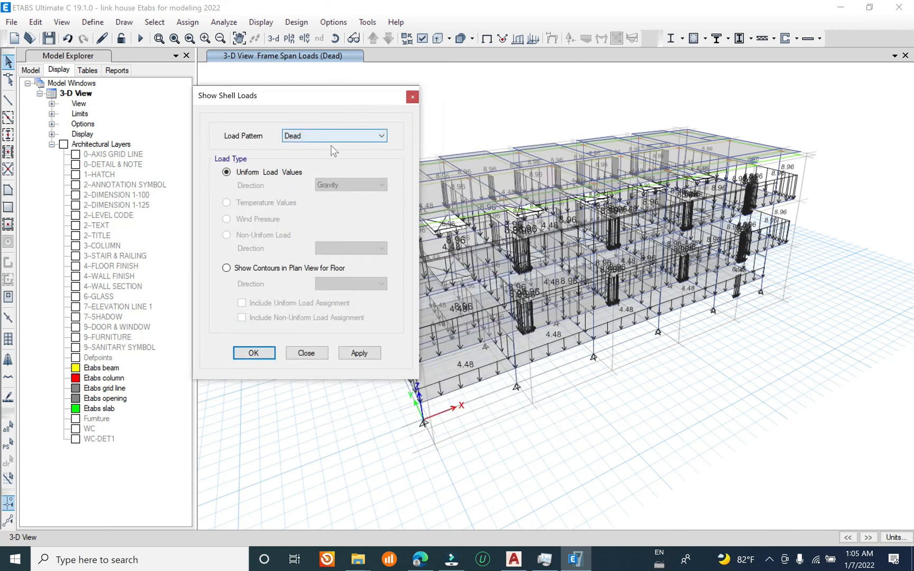
{"action": "left_click", "coordinate": [359, 353]}
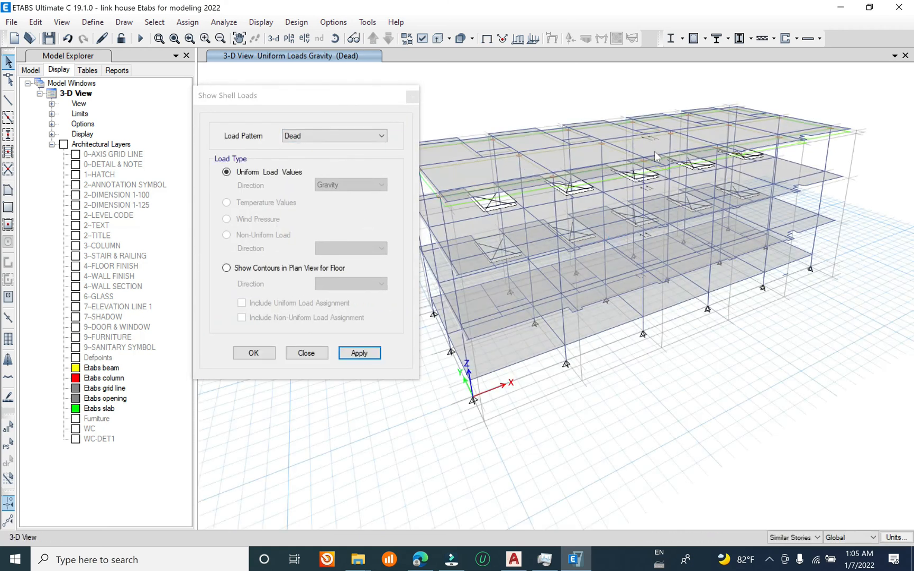
{"action": "left_click", "coordinate": [322, 138]}
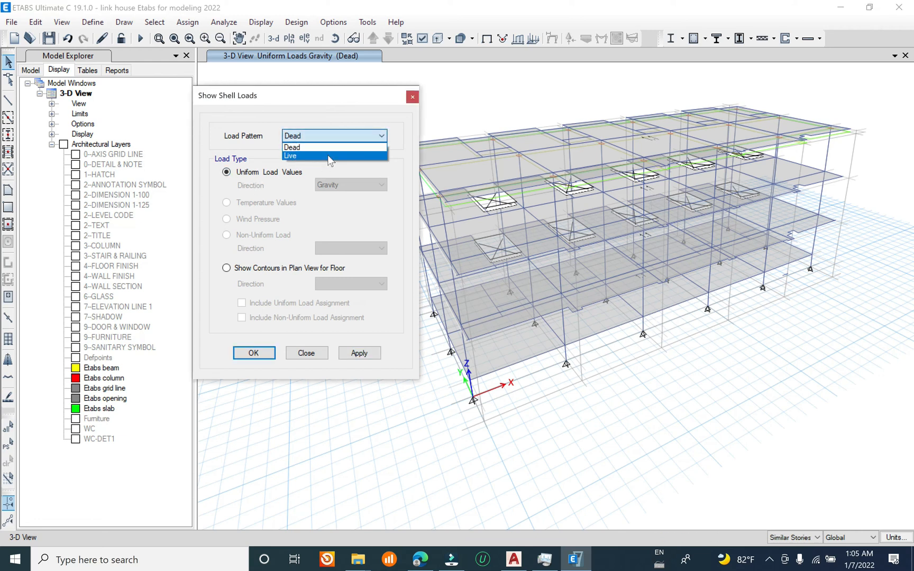
{"action": "left_click", "coordinate": [323, 156]}
{"action": "left_click", "coordinate": [359, 352]}
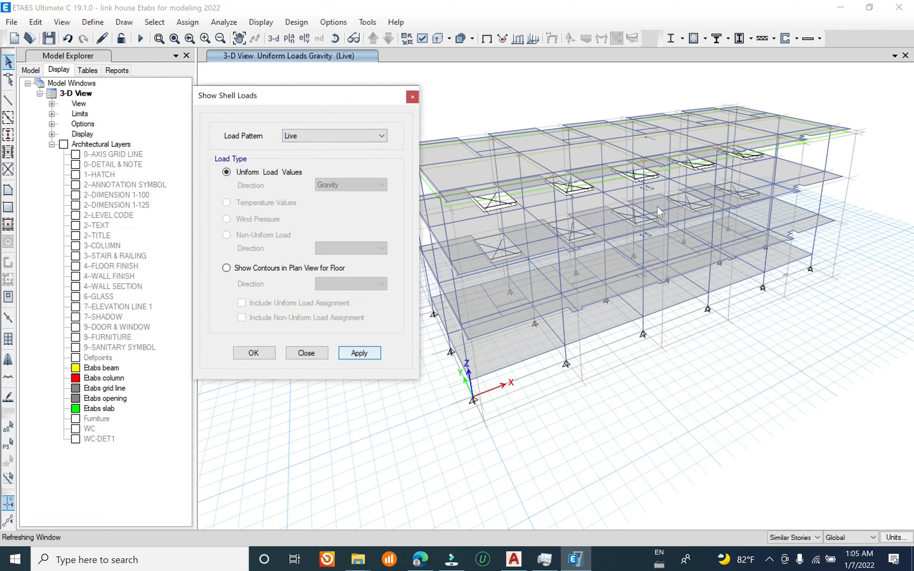
{"action": "middle_click_drag", "start_coordinate": [695, 268], "coordinate": [677, 277], "text": "shift"}
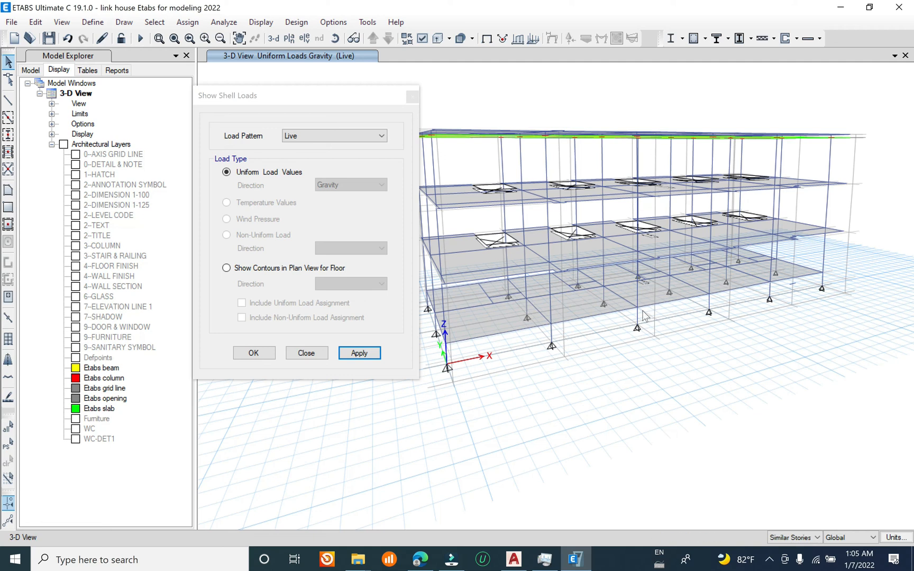
{"action": "mouse_move", "coordinate": [669, 230]}
{"action": "middle_mouse_down", "text": "shift"}
{"action": "mouse_move", "coordinate": [683, 175]}
{"action": "mouse_move", "coordinate": [676, 257]}
{"action": "mouse_move", "coordinate": [663, 224]}
{"action": "middle_mouse_up", "text": "shift"}
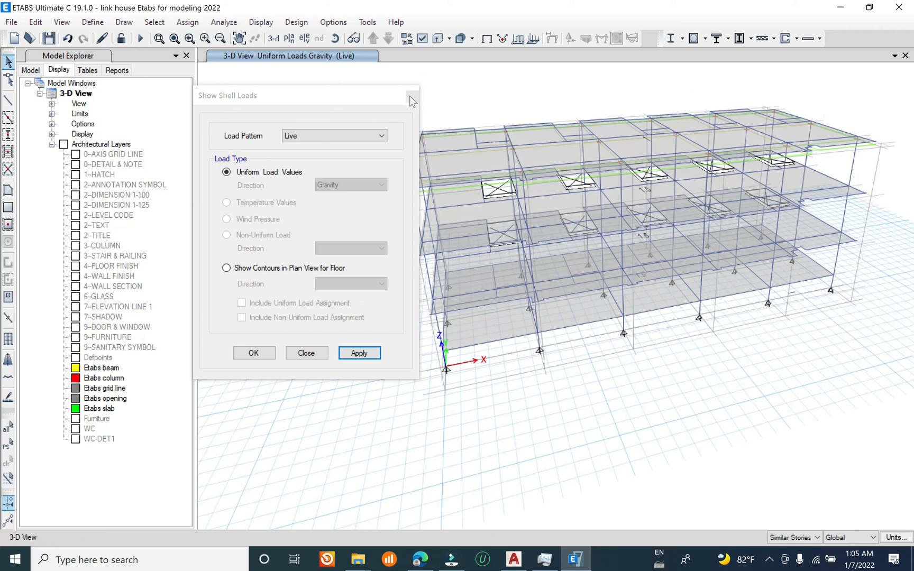
{"action": "left_click", "coordinate": [412, 99]}
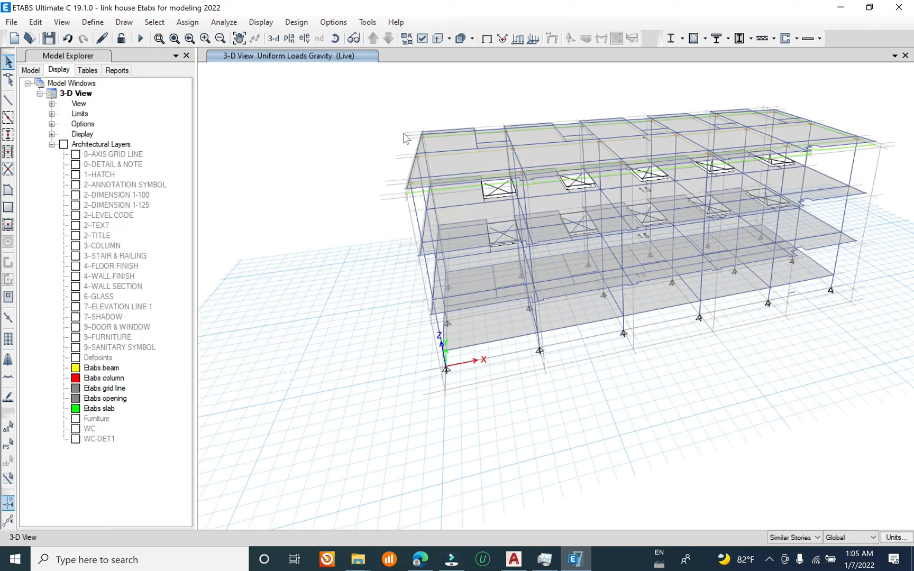
Step: Save the model after reviewing the floor loads
{"action": "left_click", "coordinate": [11, 22]}
{"action": "left_click", "coordinate": [31, 89]}
{"action": "middle_click_drag", "start_coordinate": [572, 395], "coordinate": [574, 362], "text": "shift"}
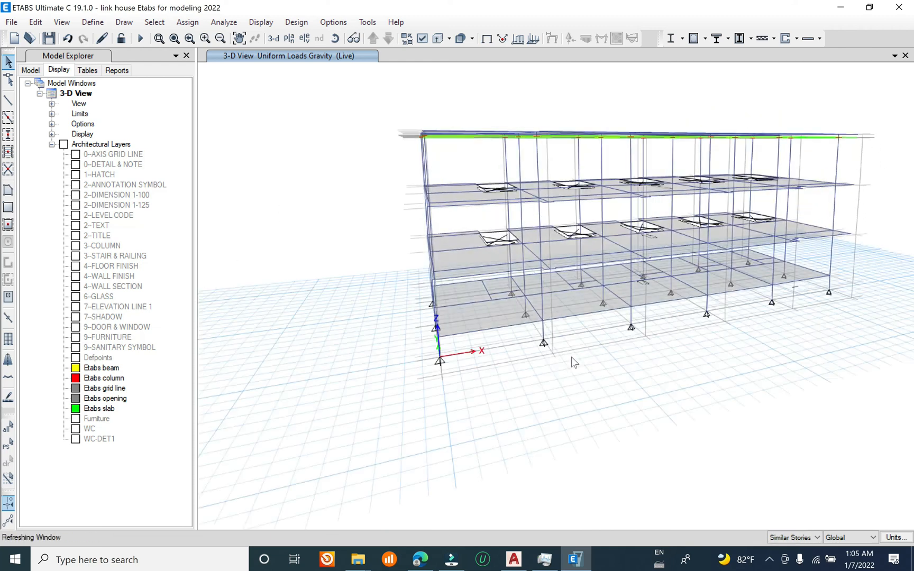
{"action": "scroll", "coordinate": [545, 305], "scroll_direction": "up", "scroll_amount": 5}
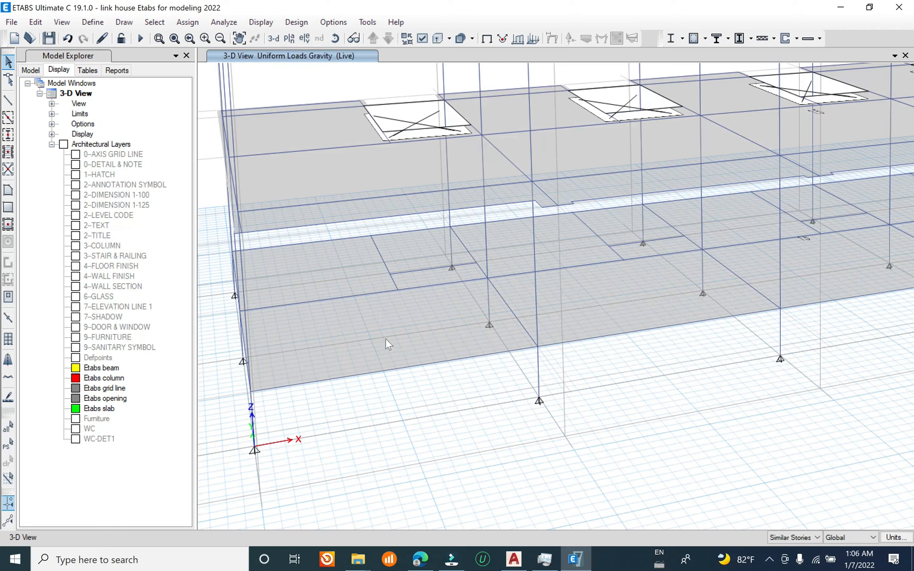
{"action": "scroll", "coordinate": [386, 338], "scroll_direction": "down", "scroll_amount": 5}
{"action": "middle_click_drag", "start_coordinate": [511, 381], "coordinate": [483, 416]}
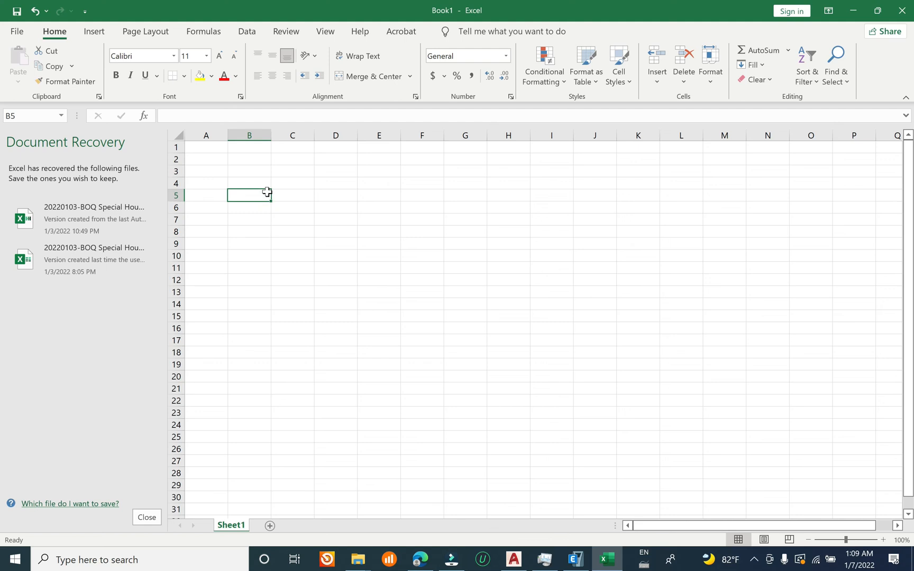
Step: In a blank Excel workbook, enter the label "IS unit" in B5 and "Ks=" in C6
{"action": "type", "text": "IS unit"}
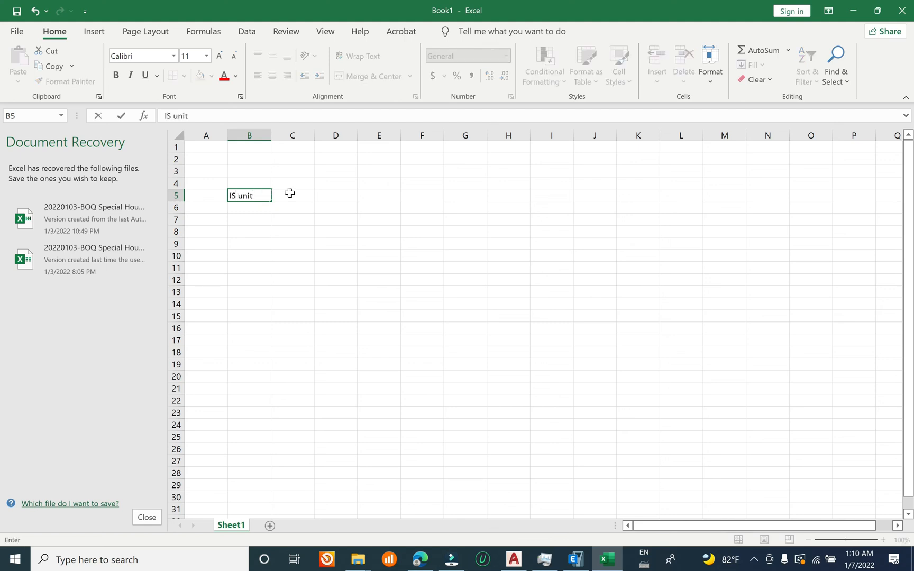
{"action": "left_click", "coordinate": [292, 206]}
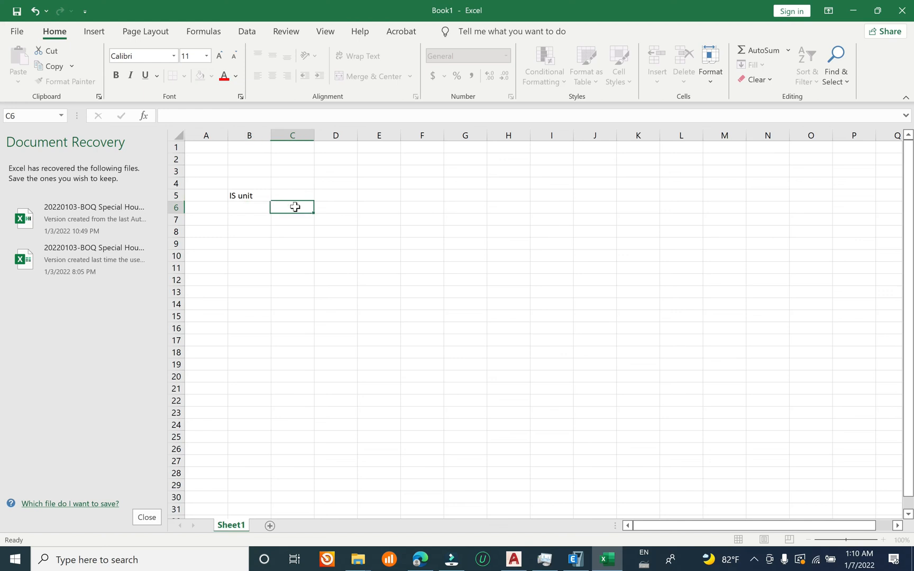
{"action": "type", "text": "Ks="}
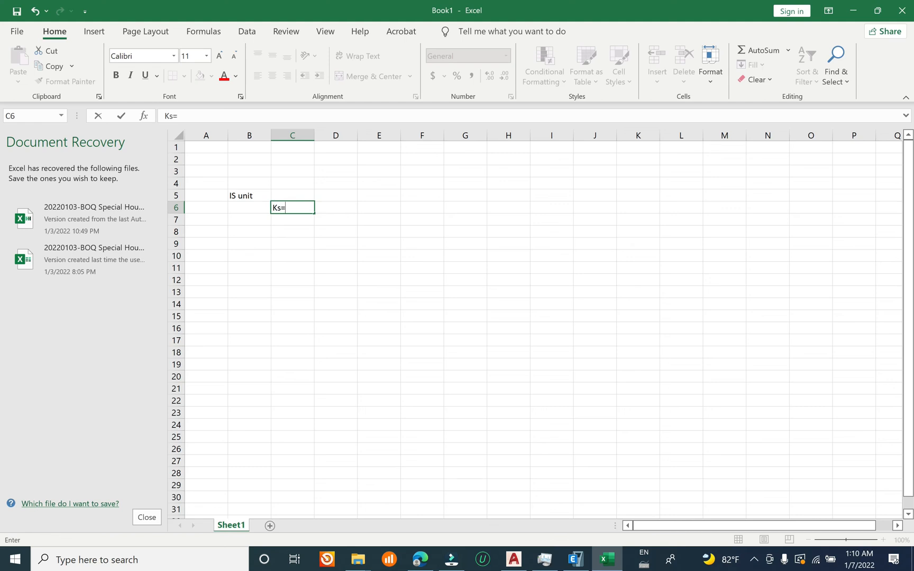
Step: Calculate the soil subgrade modulus in D6 with the formula =40*2.5*100
{"action": "left_click", "coordinate": [337, 209]}
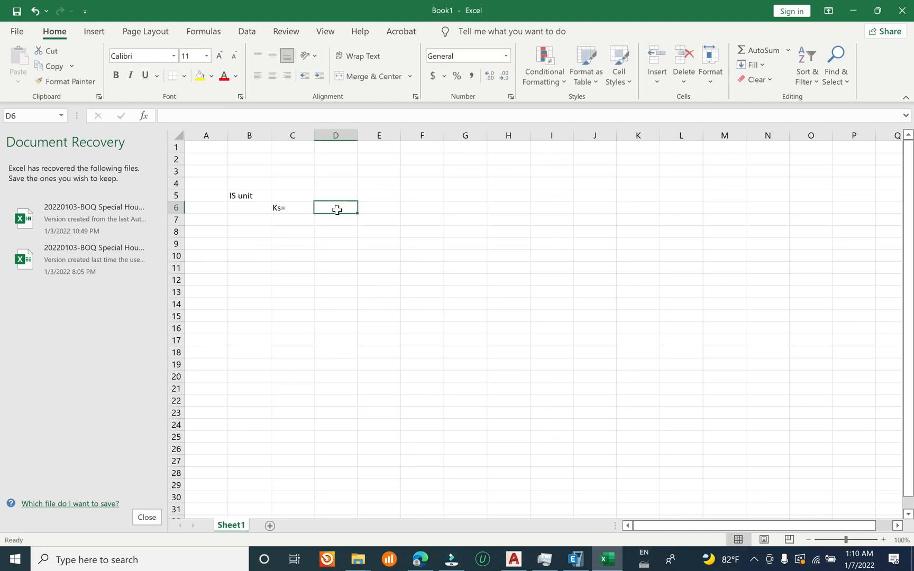
{"action": "type", "text": "40*2.5*100"}
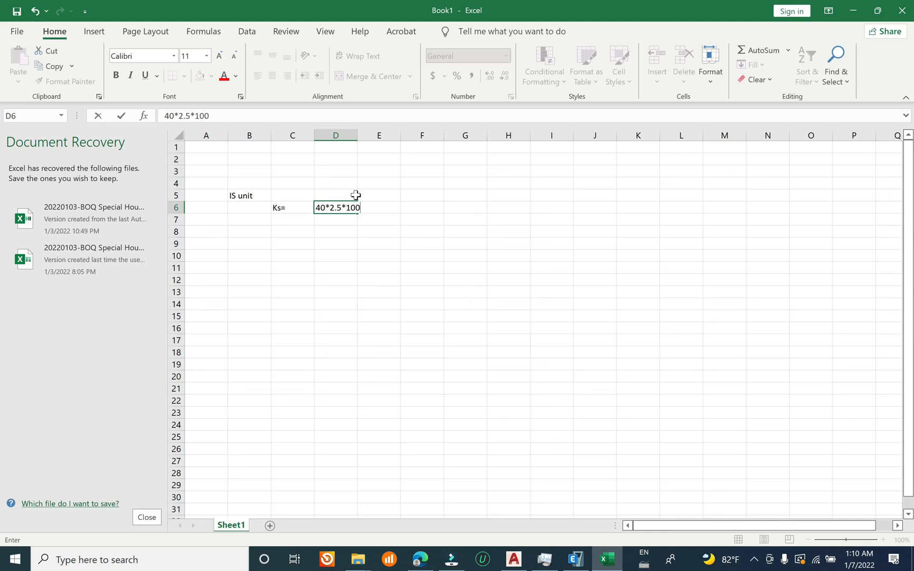
{"action": "left_click", "coordinate": [314, 205]}
{"action": "type", "text": "="}
{"action": "key", "text": "Return"}
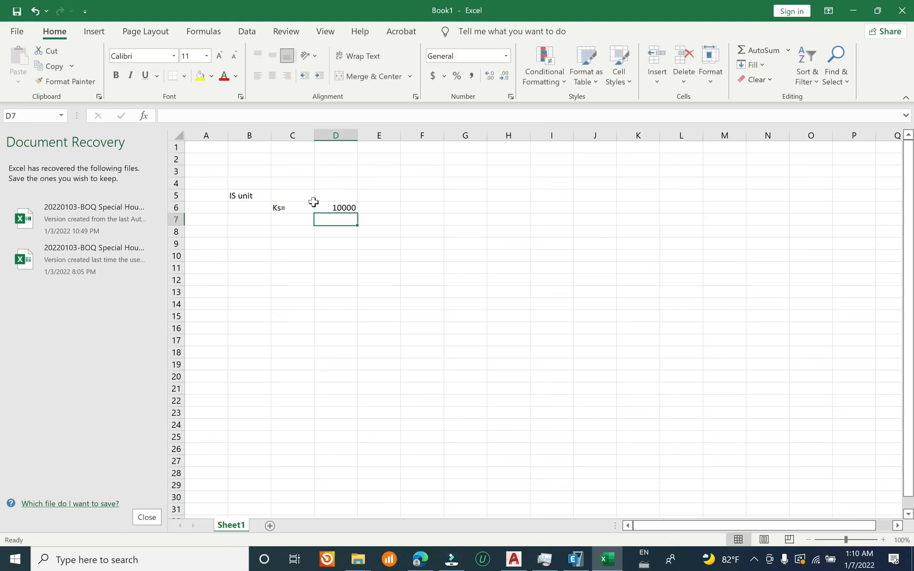
Step: Copy the Ks result from D6 into F6 as a plain value without the formula
{"action": "left_click", "coordinate": [342, 207]}
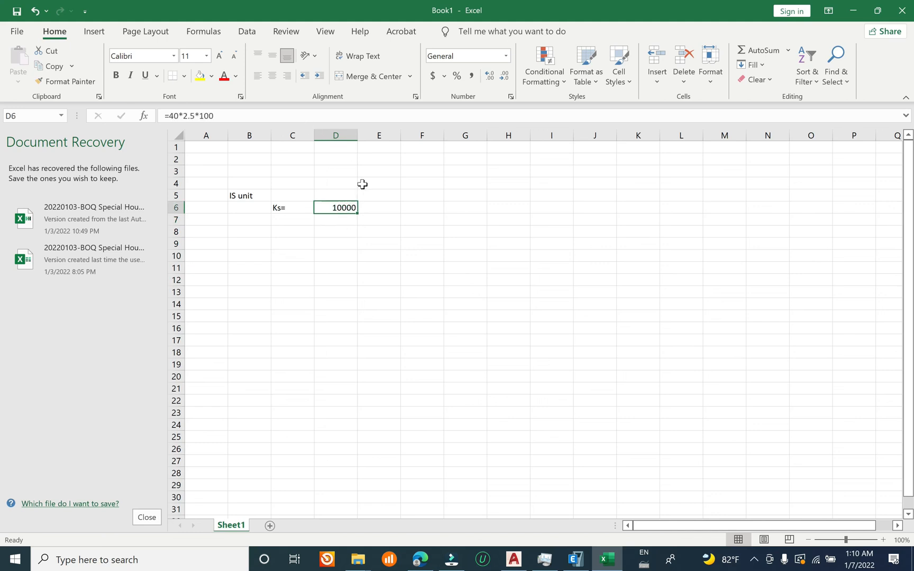
{"action": "key", "text": "ctrl+c"}
{"action": "left_click", "coordinate": [430, 207]}
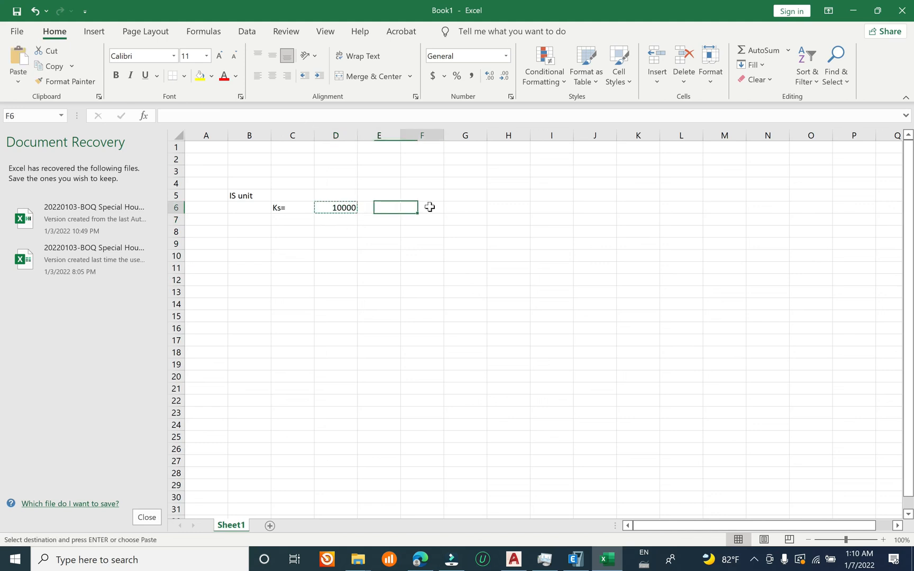
{"action": "right_click", "coordinate": [430, 207]}
{"action": "left_click", "coordinate": [481, 277]}
{"action": "key", "text": "Escape"}
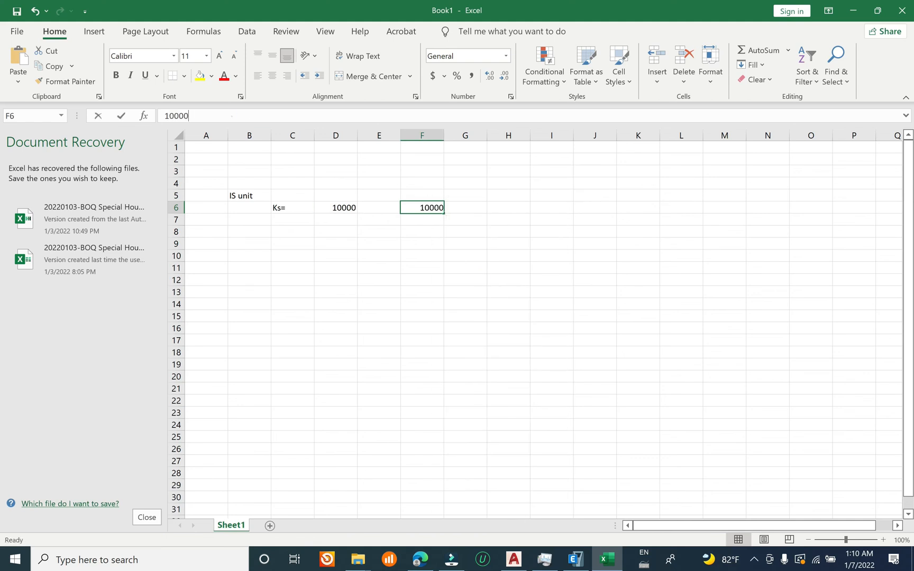
{"action": "double_click", "coordinate": [176, 116]}
Step: Switch back to ETABS and save the model
{"action": "left_click", "coordinate": [578, 560]}
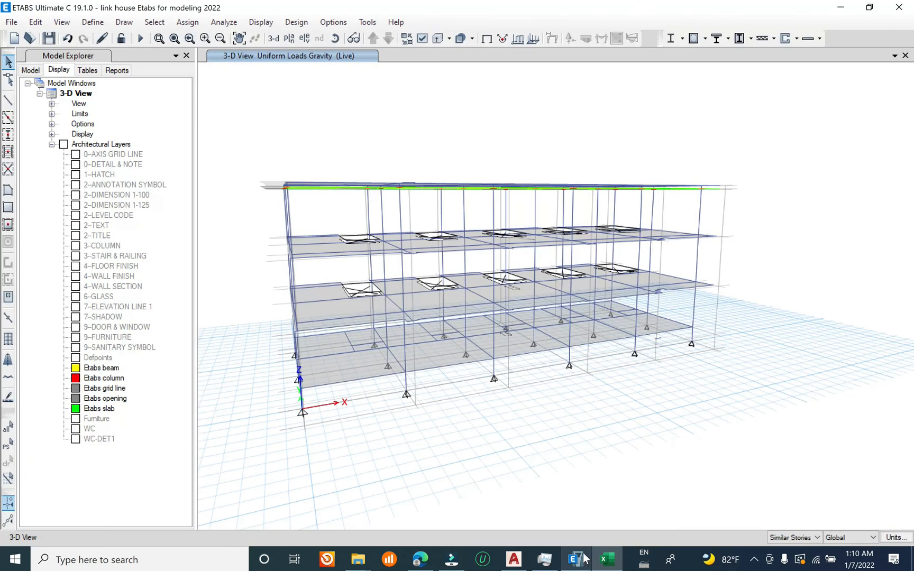
{"action": "left_click", "coordinate": [11, 23]}
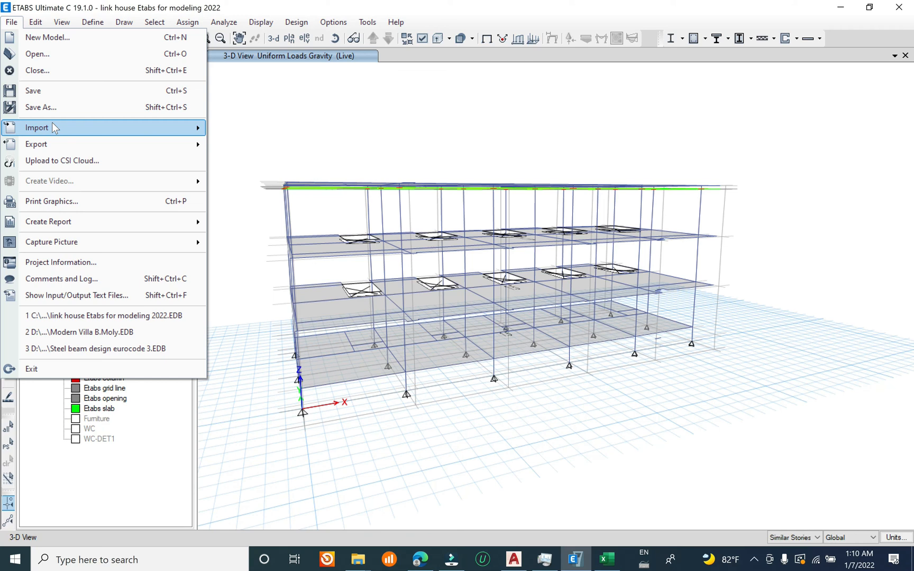
{"action": "left_click", "coordinate": [37, 90]}
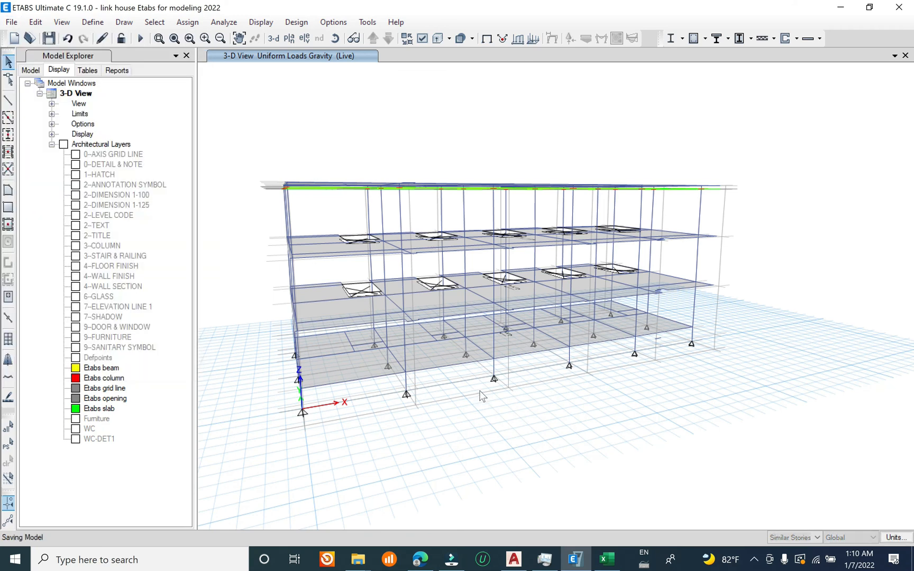
Step: Select the lowest floor slab and start a new area spring property named "Soil spring" for it
{"action": "left_click", "coordinate": [359, 372]}
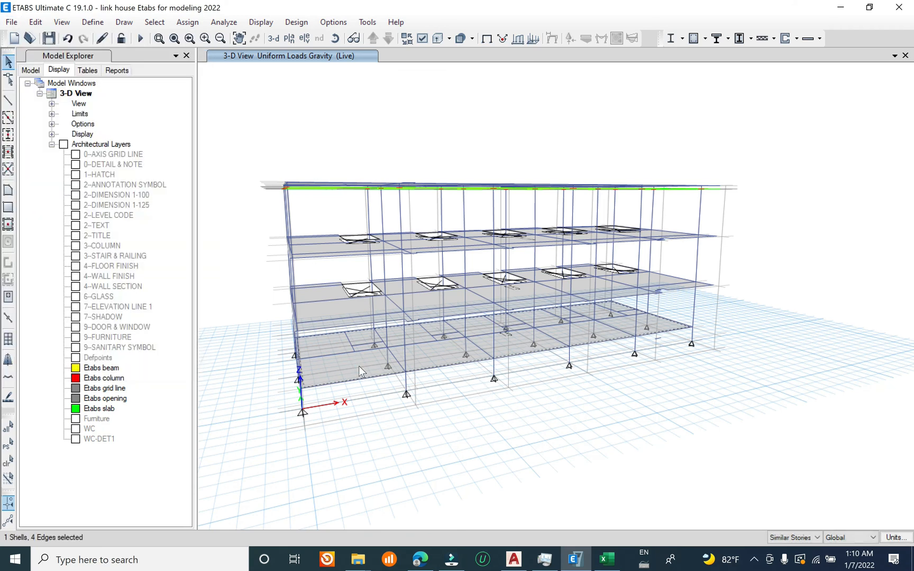
{"action": "left_click", "coordinate": [187, 22]}
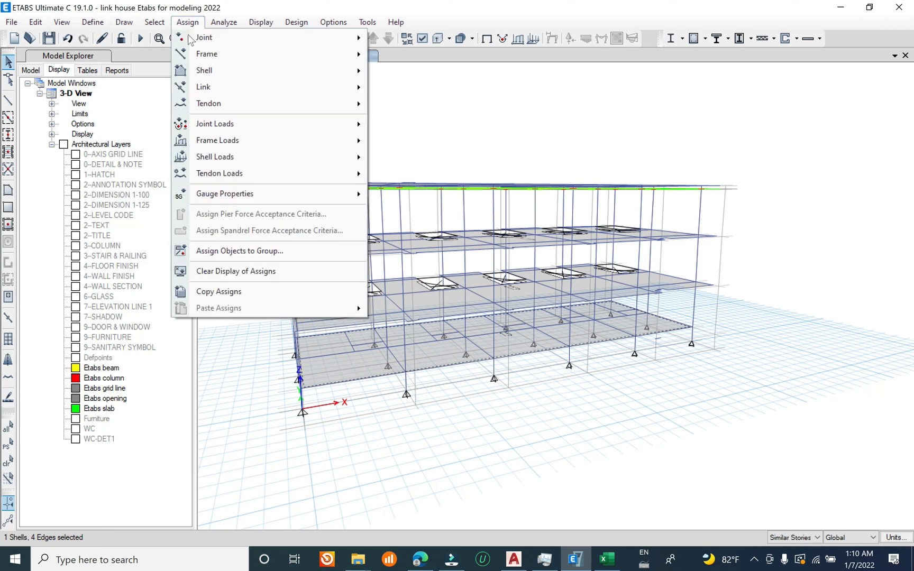
{"action": "mouse_move", "coordinate": [272, 69]}
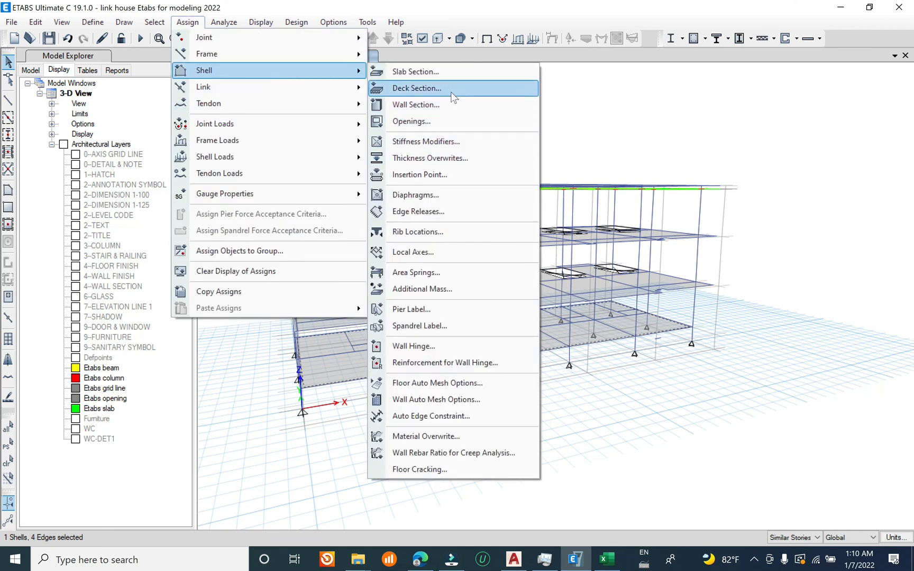
{"action": "left_click", "coordinate": [440, 272]}
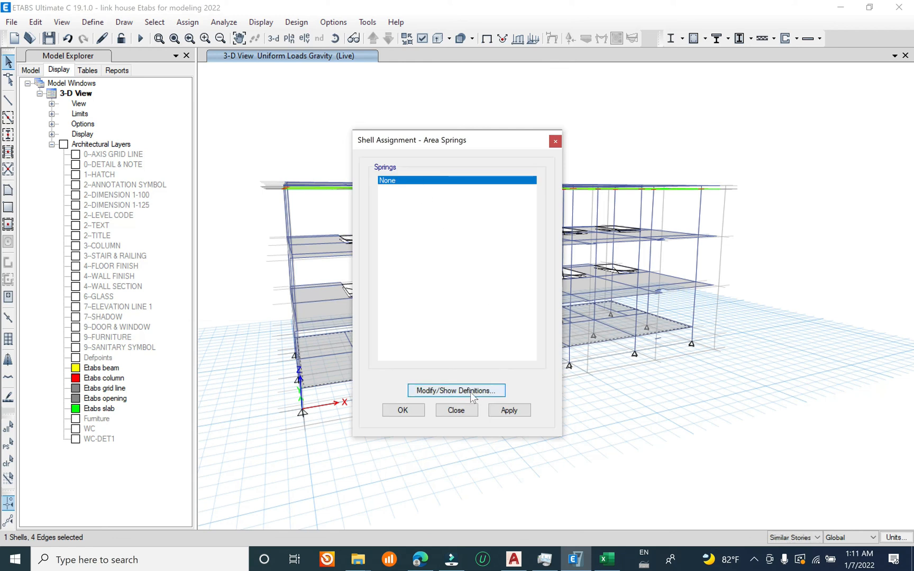
{"action": "left_click", "coordinate": [471, 392]}
{"action": "left_click", "coordinate": [487, 236]}
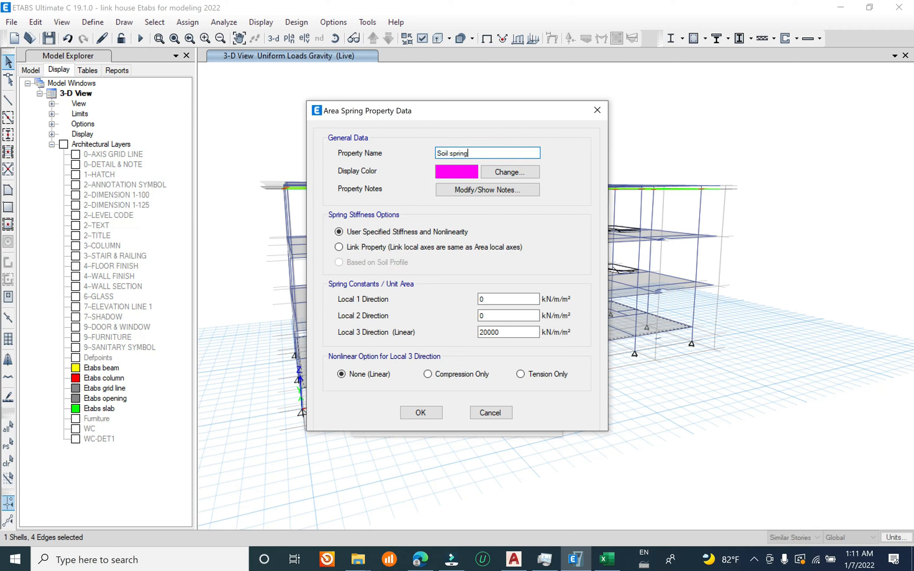
Step: Set the spring's Local 3 stiffness to 10000 kN/m/m² as Compression Only and accept the property definition
{"action": "left_click_drag", "start_coordinate": [502, 333], "coordinate": [383, 329]}
{"action": "type", "text": "10000"}
{"action": "left_click", "coordinate": [472, 376]}
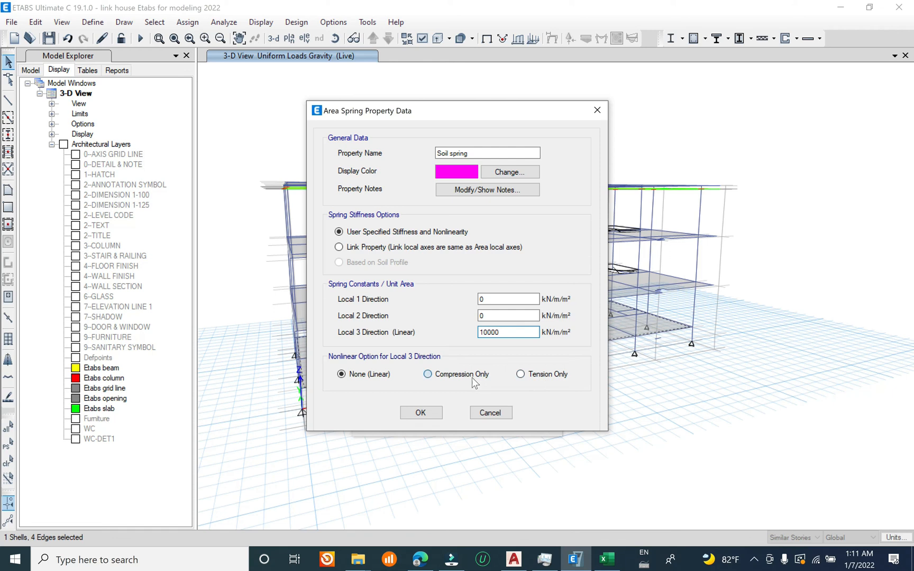
{"action": "left_click", "coordinate": [437, 412]}
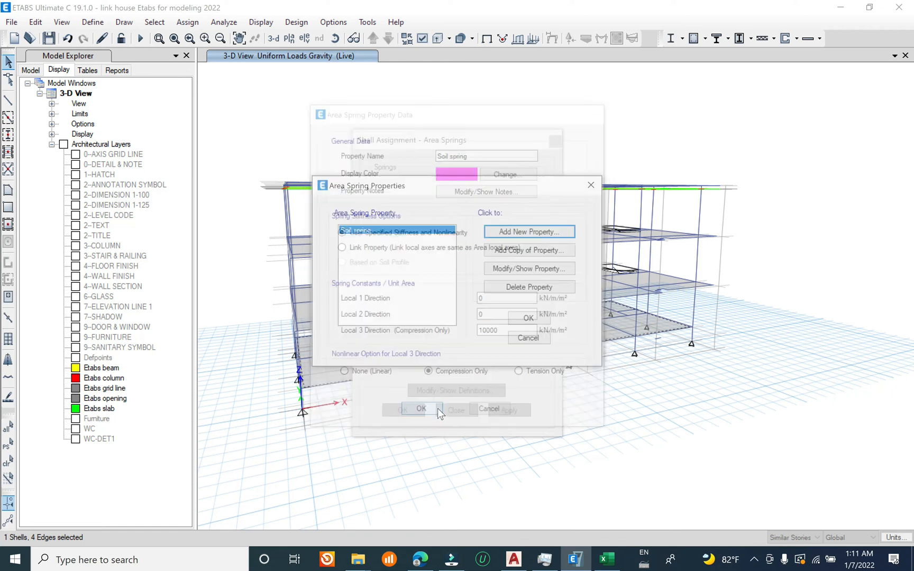
{"action": "left_click", "coordinate": [522, 318]}
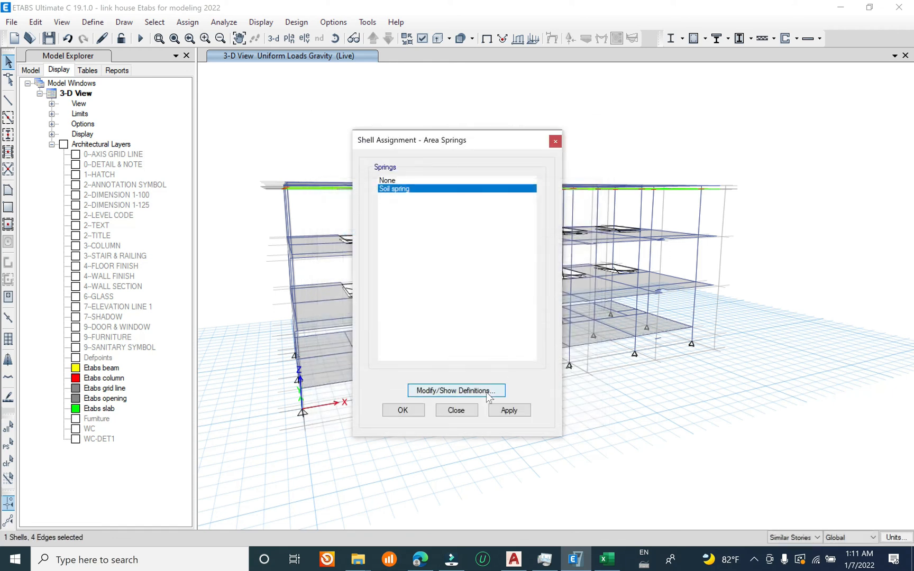
Step: Assign the Soil spring property to the selected lowest slab and save the model
{"action": "left_click", "coordinate": [417, 410]}
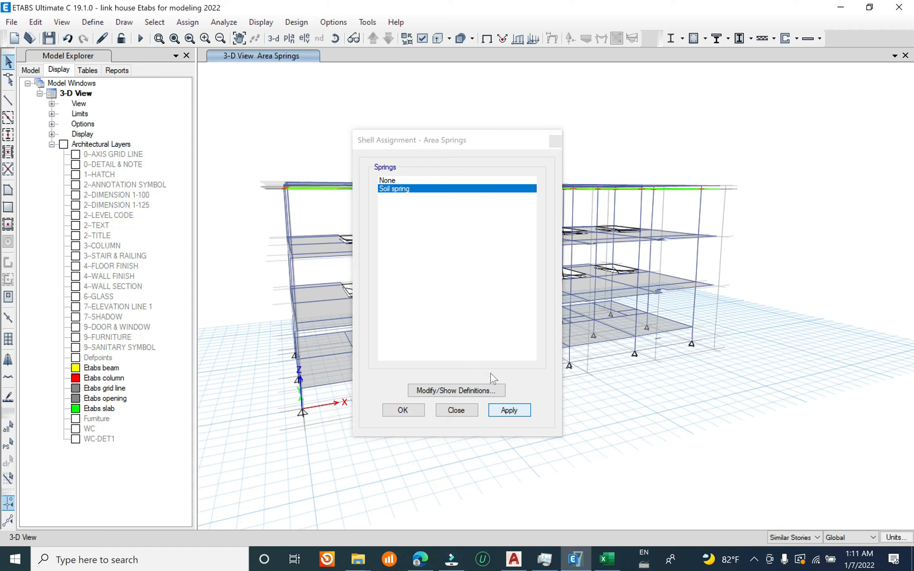
{"action": "left_click", "coordinate": [417, 411]}
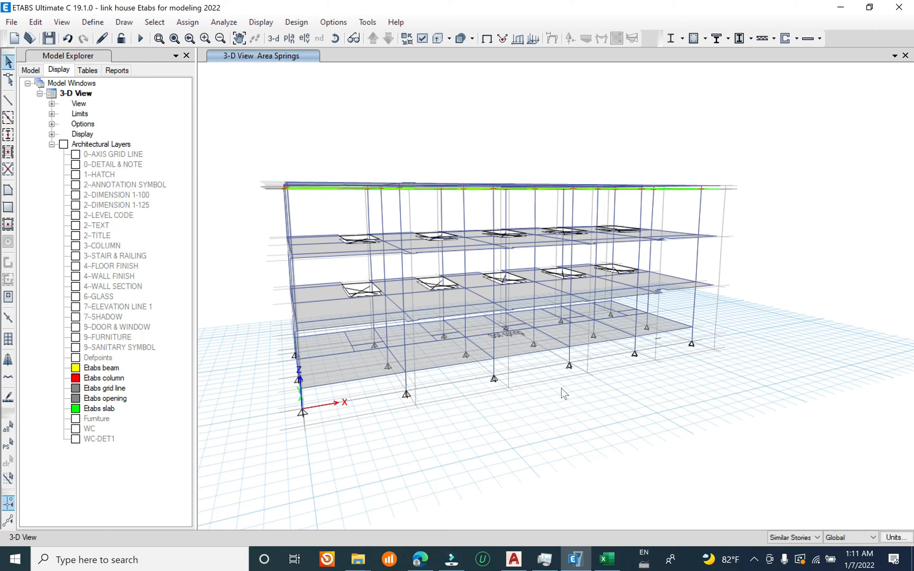
{"action": "left_click", "coordinate": [11, 22]}
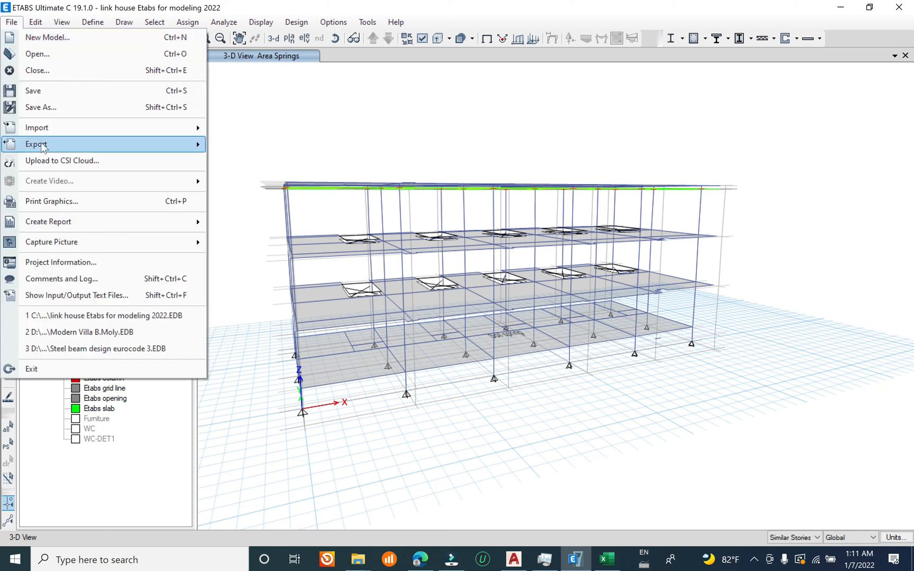
{"action": "left_click", "coordinate": [34, 91]}
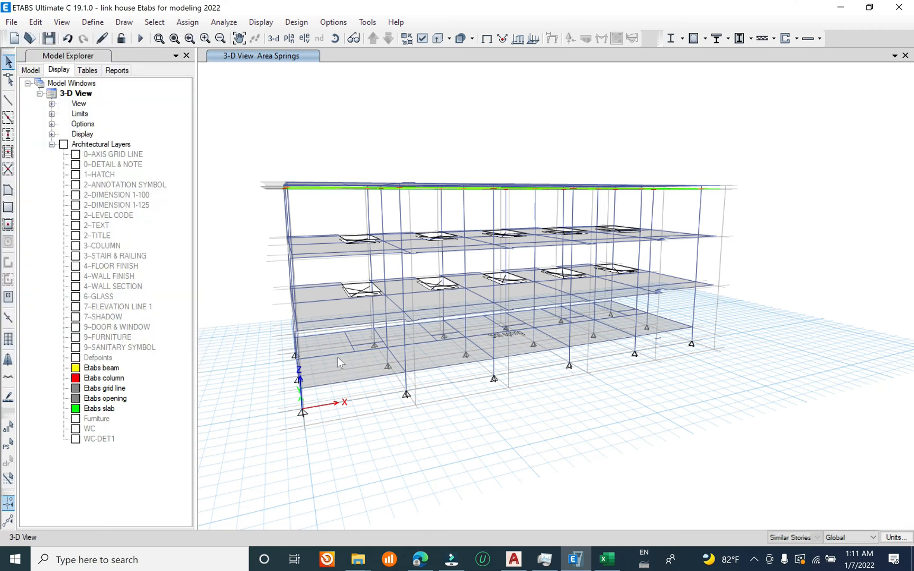
{"action": "mouse_move", "coordinate": [359, 362]}
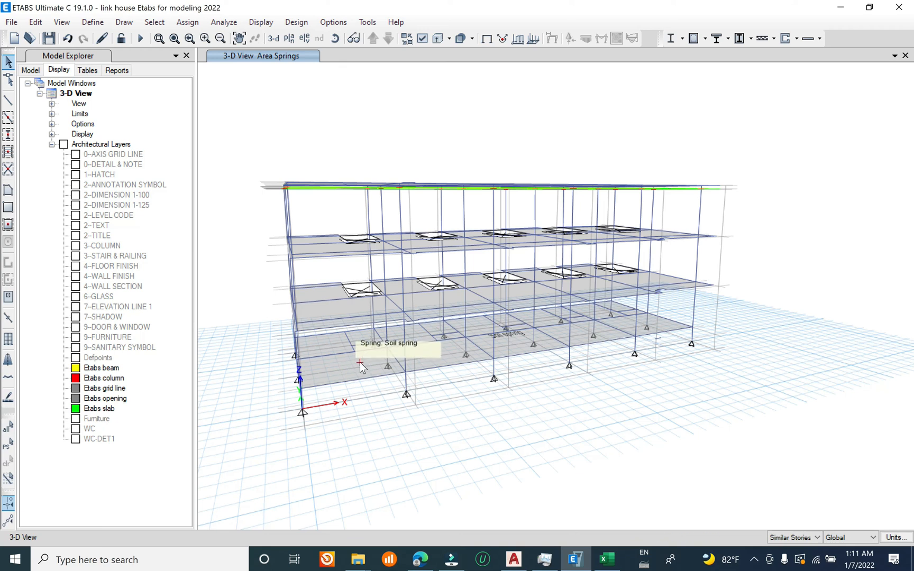
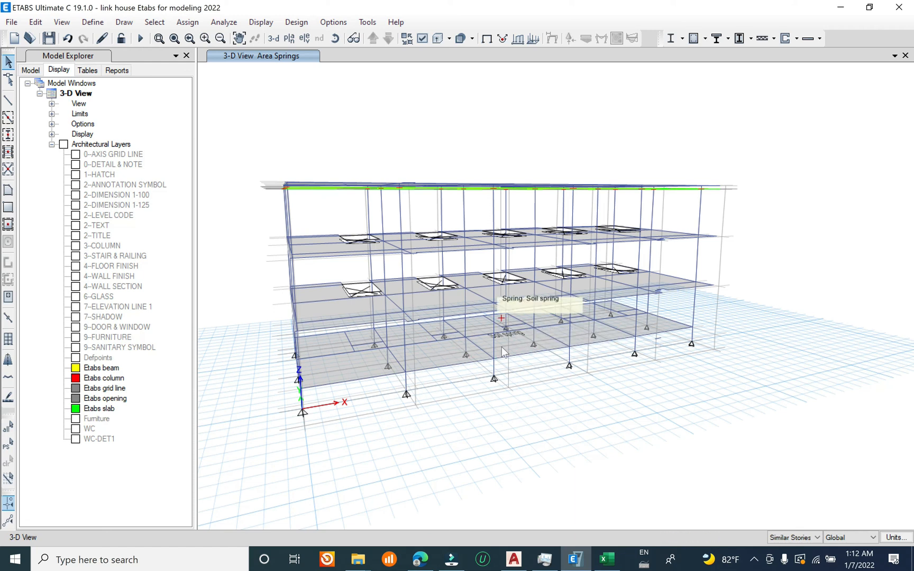
Step: Save the link house model before analysing it
{"action": "left_click", "coordinate": [11, 22]}
{"action": "left_click", "coordinate": [41, 90]}
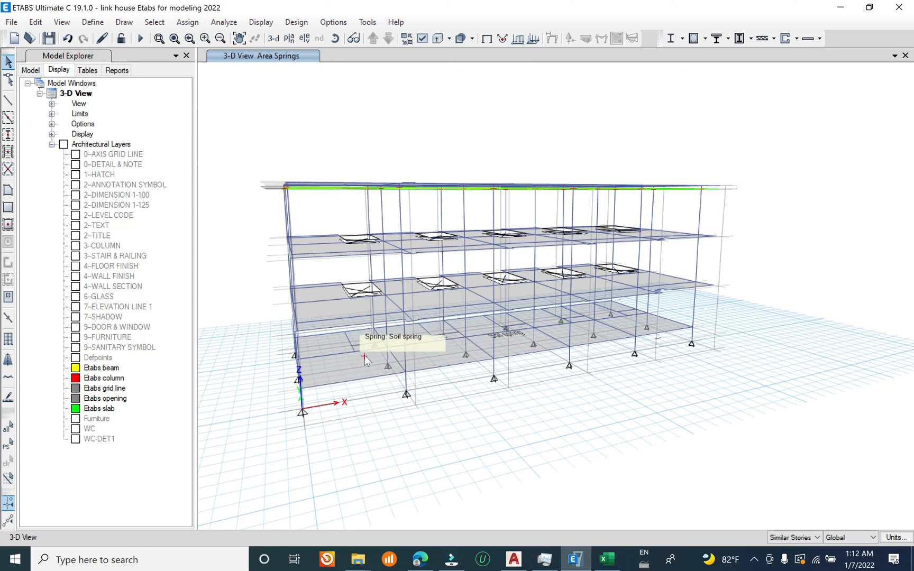
{"action": "middle_click_drag", "start_coordinate": [365, 371], "coordinate": [368, 368]}
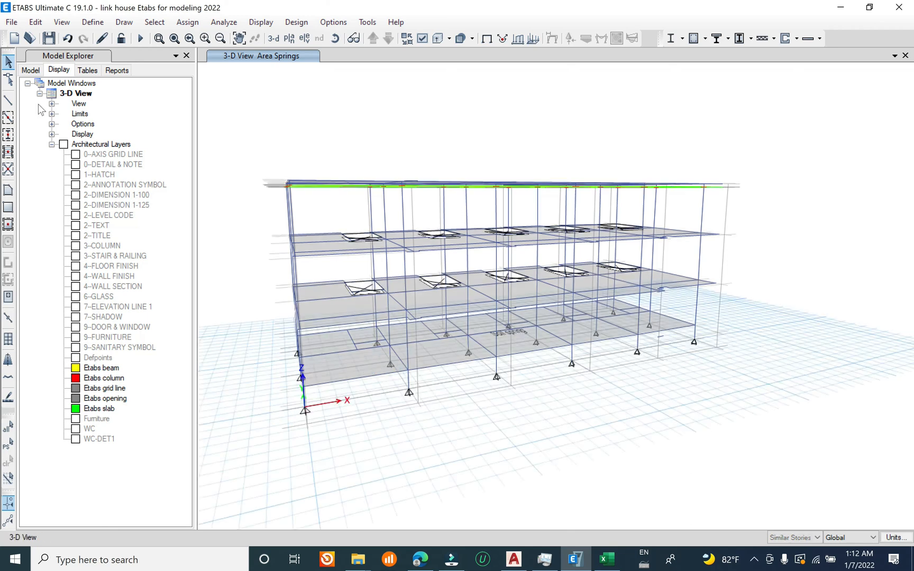
{"action": "left_click", "coordinate": [12, 22]}
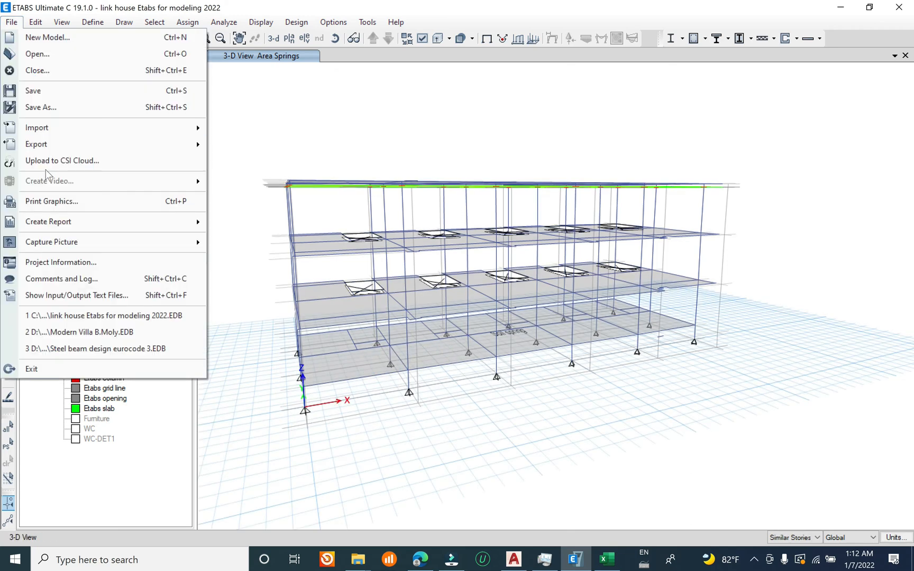
{"action": "left_click", "coordinate": [47, 91]}
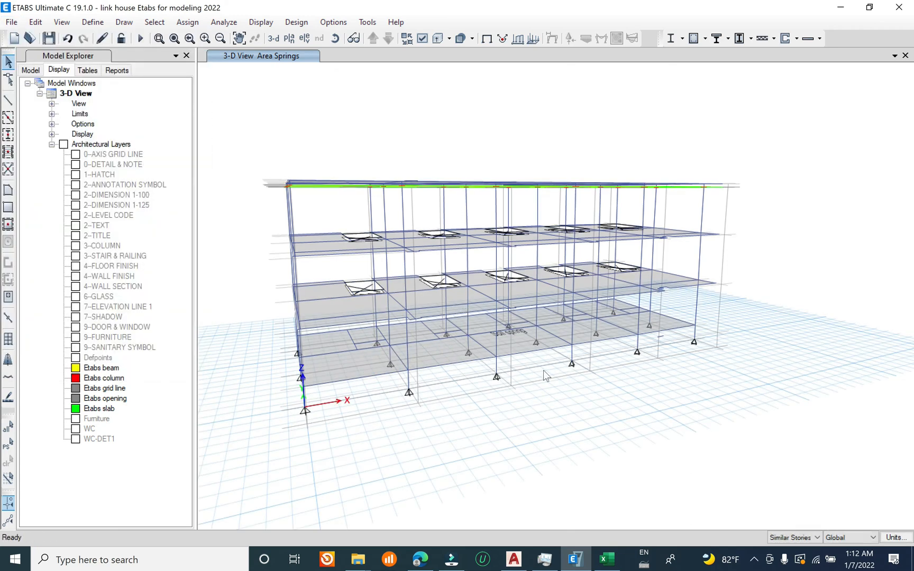
Step: Save the model once more and run the analysis
{"action": "middle_click_drag", "start_coordinate": [555, 401], "coordinate": [608, 392], "text": "shift"}
{"action": "middle_click_drag", "start_coordinate": [571, 463], "coordinate": [608, 408], "text": "shift"}
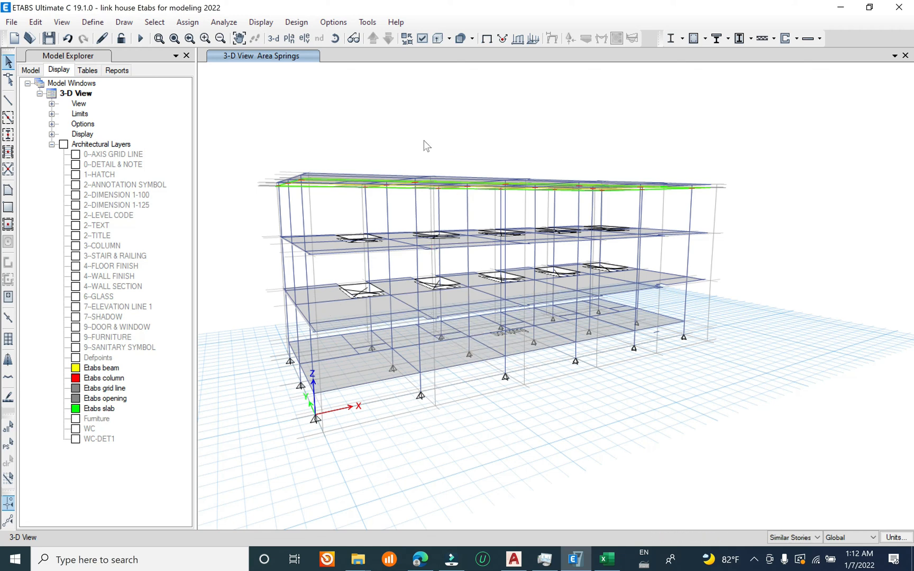
{"action": "left_click", "coordinate": [11, 21]}
{"action": "left_click", "coordinate": [55, 88]}
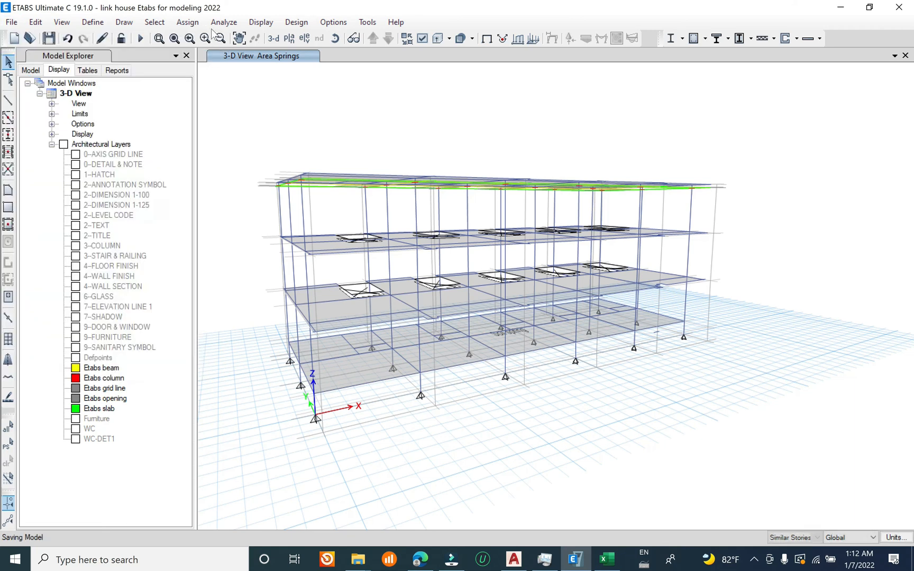
{"action": "left_click", "coordinate": [141, 39]}
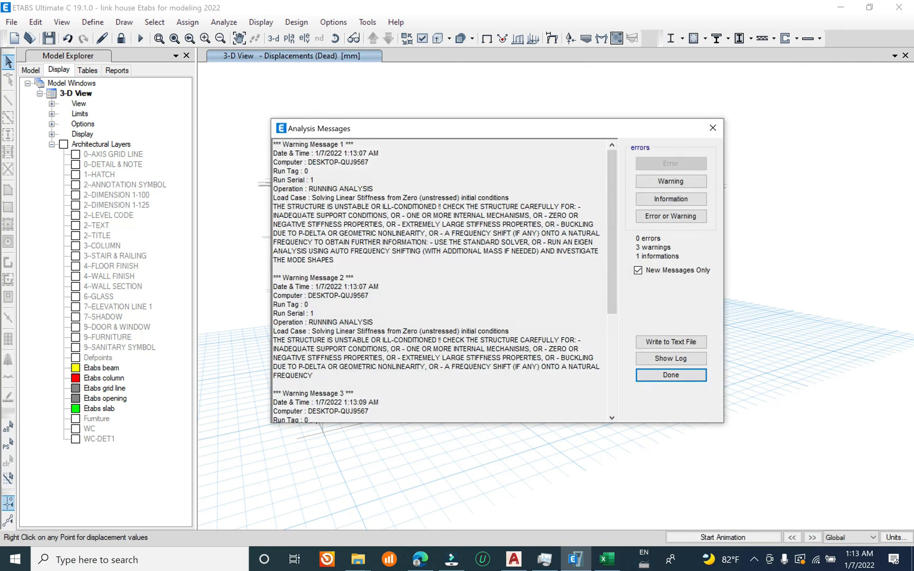
Step: Review the warning and informational messages from the analysis run and close the message window
{"action": "left_click_drag", "start_coordinate": [609, 235], "coordinate": [607, 374]}
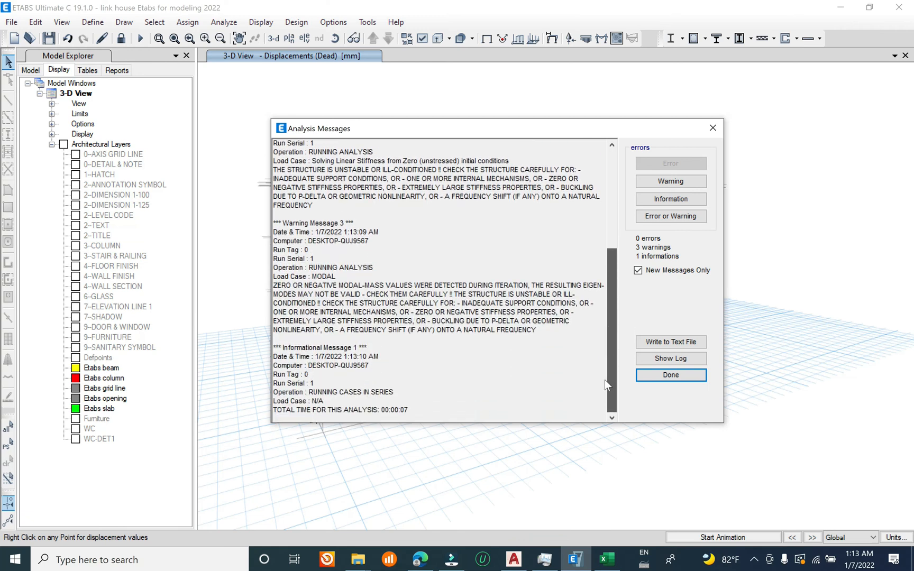
{"action": "left_click", "coordinate": [680, 215]}
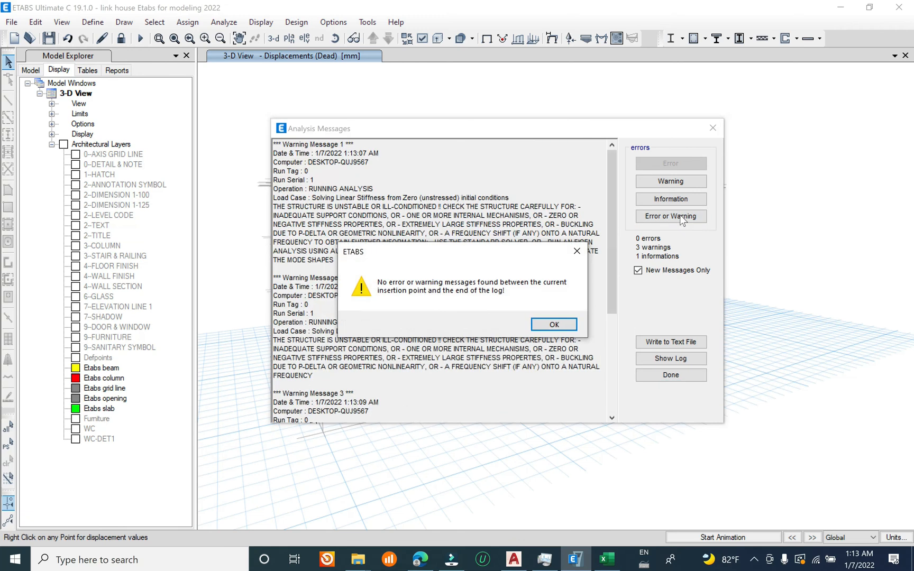
{"action": "left_click", "coordinate": [554, 324]}
{"action": "left_click", "coordinate": [671, 199]}
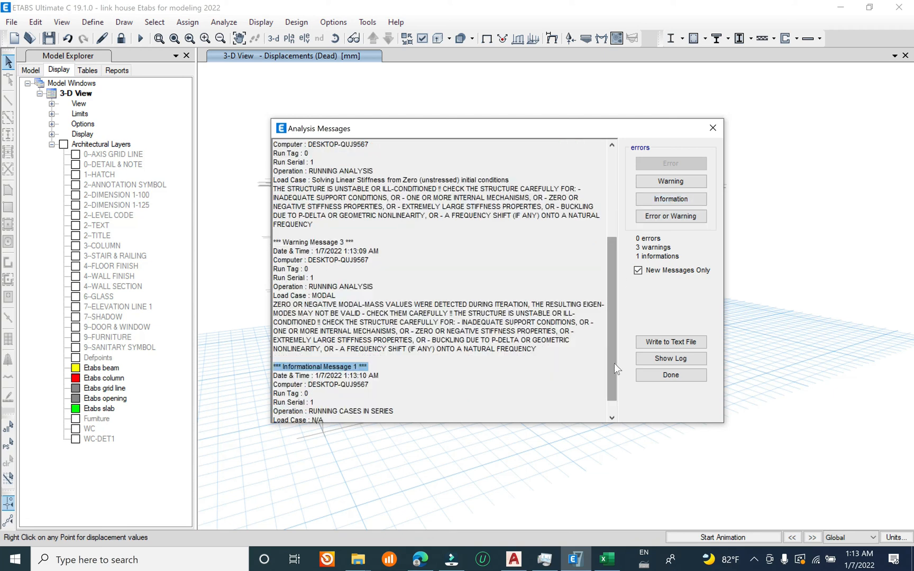
{"action": "left_click_drag", "start_coordinate": [614, 363], "coordinate": [614, 401]}
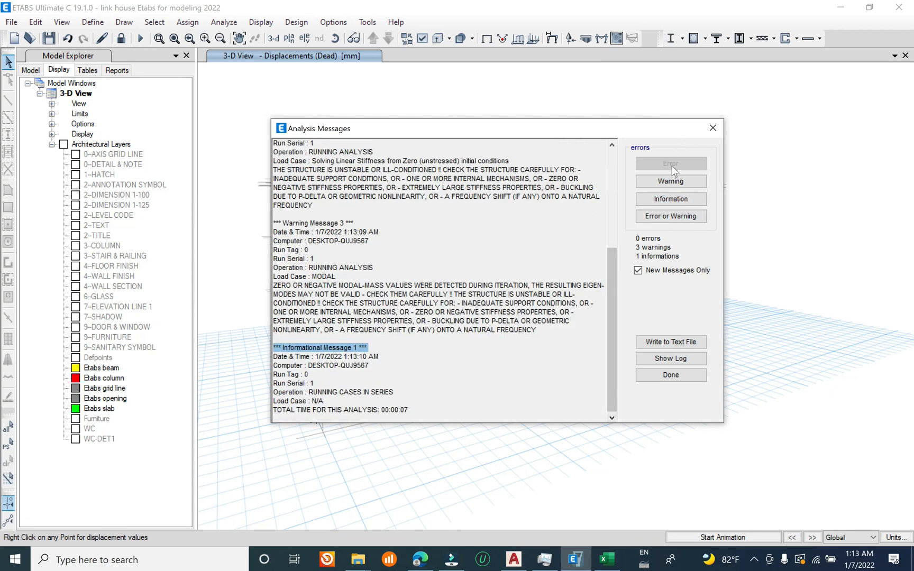
{"action": "left_click", "coordinate": [670, 181]}
{"action": "left_click", "coordinate": [557, 325]}
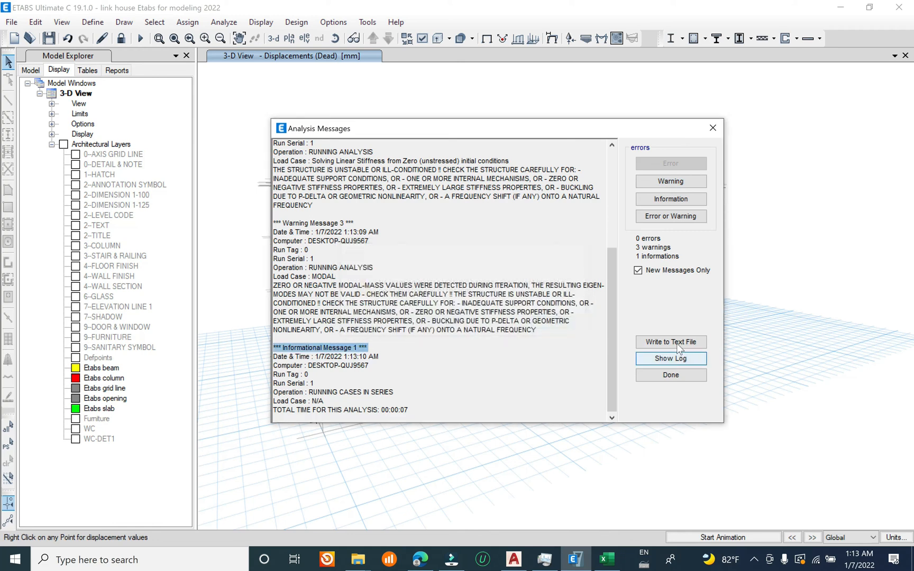
{"action": "left_click", "coordinate": [670, 375]}
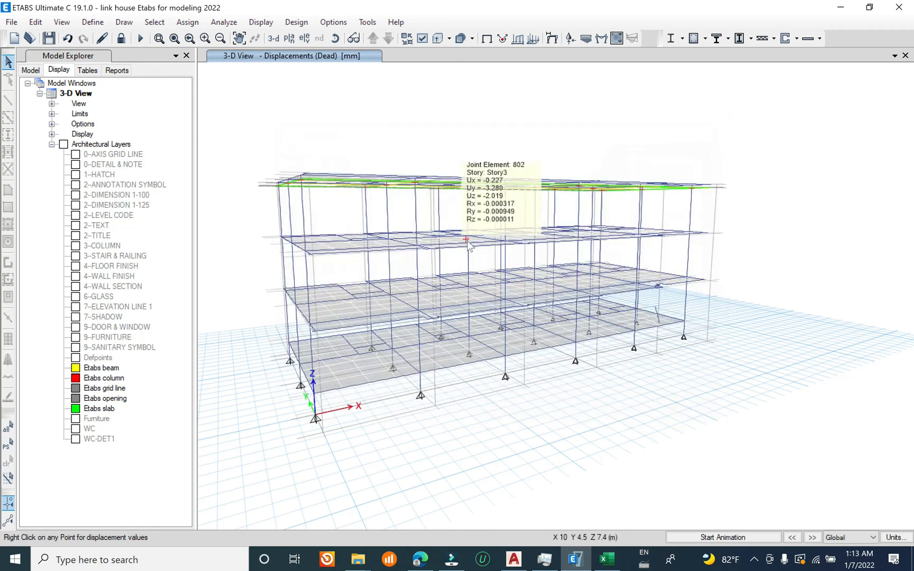
Step: Animate the dead load displacements in the 3-D view and stop the animation
{"action": "middle_click_drag", "start_coordinate": [412, 342], "coordinate": [364, 305], "text": "shift"}
{"action": "left_click", "coordinate": [744, 538]}
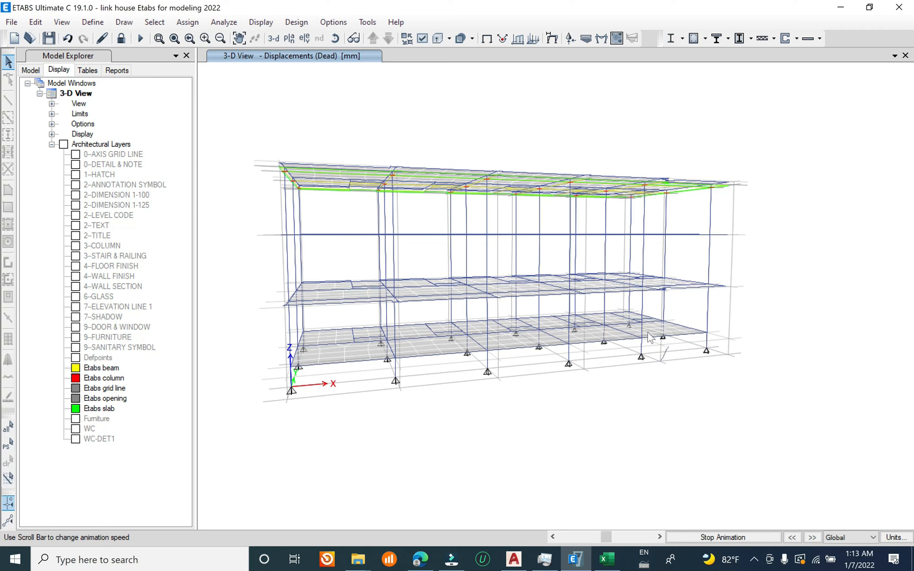
{"action": "left_click", "coordinate": [722, 537]}
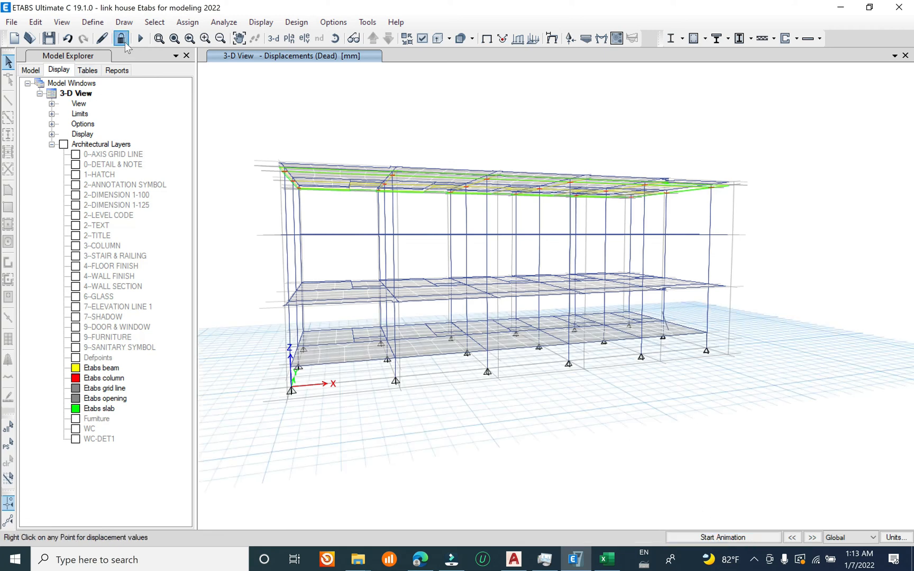
Step: Unlock the model and delete the stray short line element beside the ground-floor slab
{"action": "left_click", "coordinate": [123, 40]}
{"action": "left_click", "coordinate": [477, 328]}
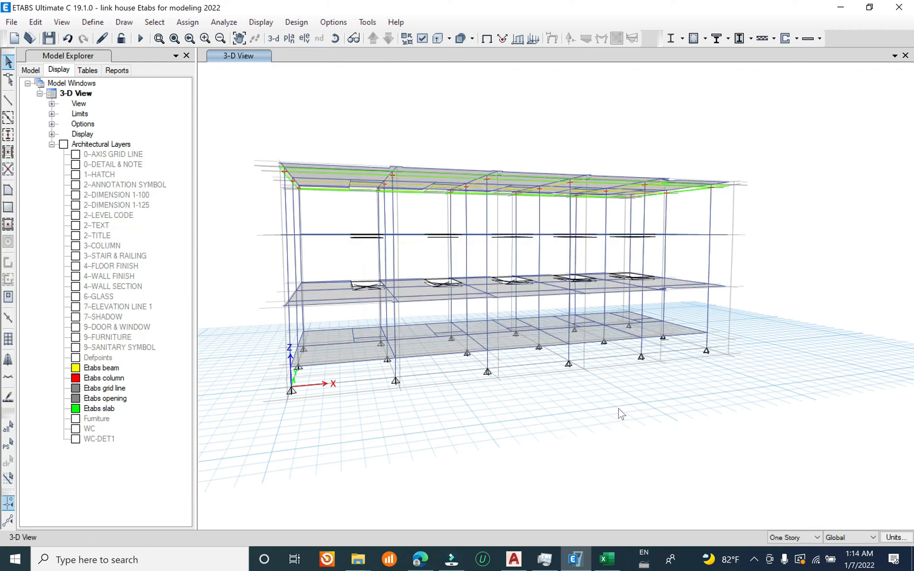
{"action": "middle_click_drag", "start_coordinate": [552, 420], "coordinate": [709, 391], "text": "shift"}
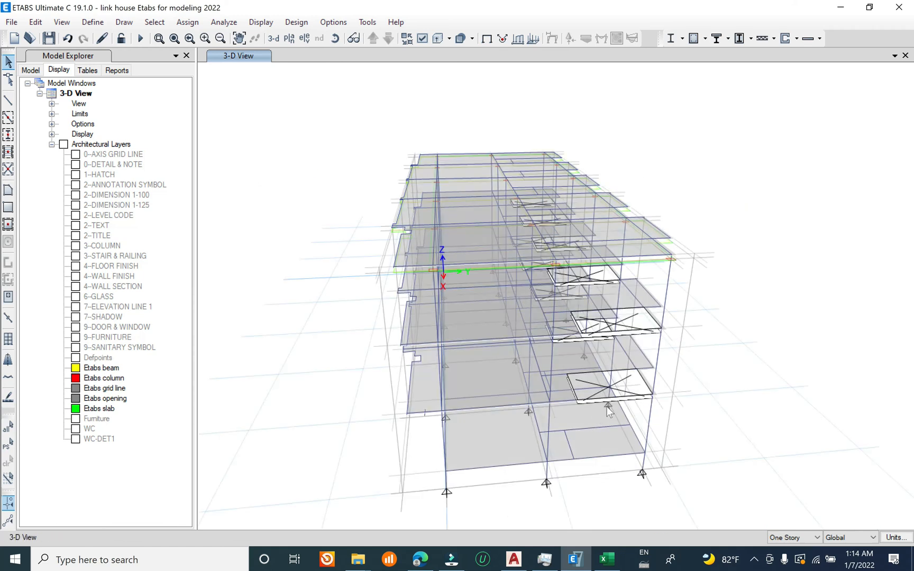
{"action": "scroll", "coordinate": [607, 407], "scroll_direction": "up", "scroll_amount": 6}
{"action": "left_click", "coordinate": [468, 335]}
{"action": "key", "text": "Delete"}
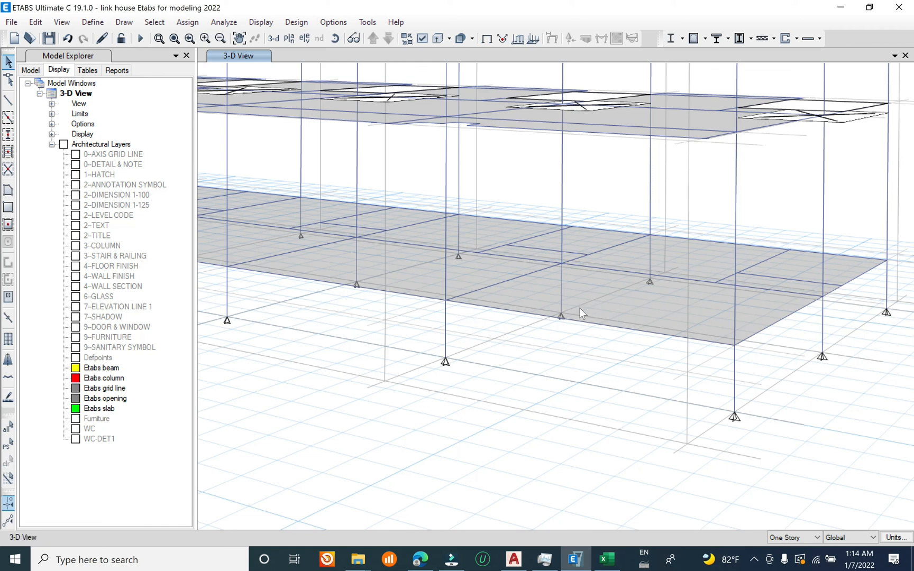
Step: Save the model and run the model check with the joint, frame, shell, meshing and loading checks enabled
{"action": "left_click", "coordinate": [11, 22]}
{"action": "left_click", "coordinate": [97, 90]}
{"action": "left_click", "coordinate": [223, 21]}
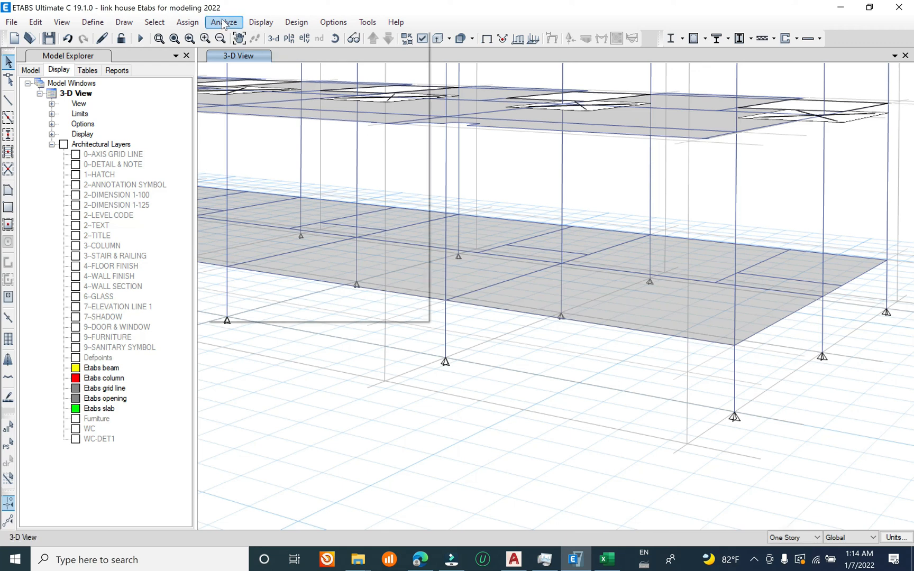
{"action": "left_click", "coordinate": [373, 37]}
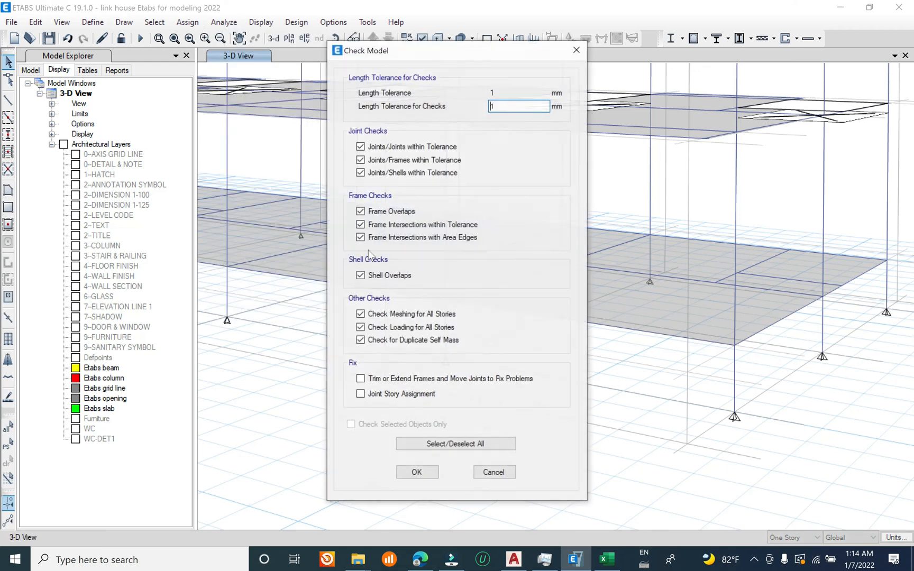
{"action": "left_click", "coordinate": [431, 439]}
{"action": "left_click", "coordinate": [431, 441]}
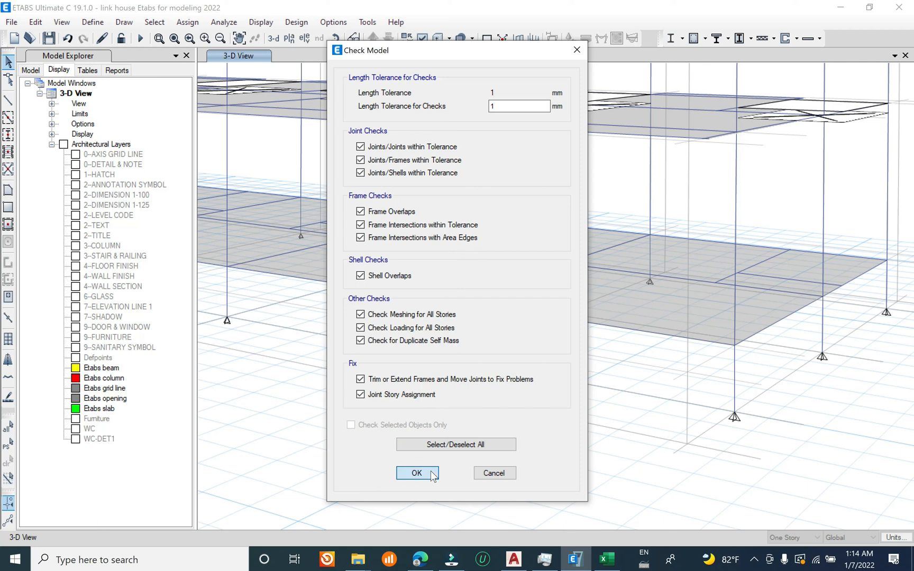
{"action": "left_click", "coordinate": [417, 472]}
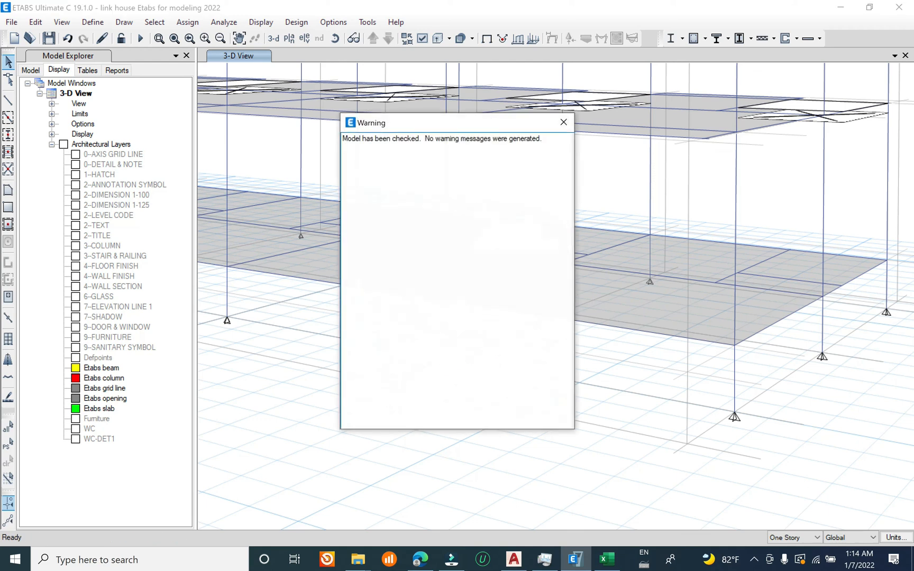
{"action": "left_click", "coordinate": [562, 122]}
Step: Save the checked model and rerun the analysis
{"action": "left_click", "coordinate": [11, 21]}
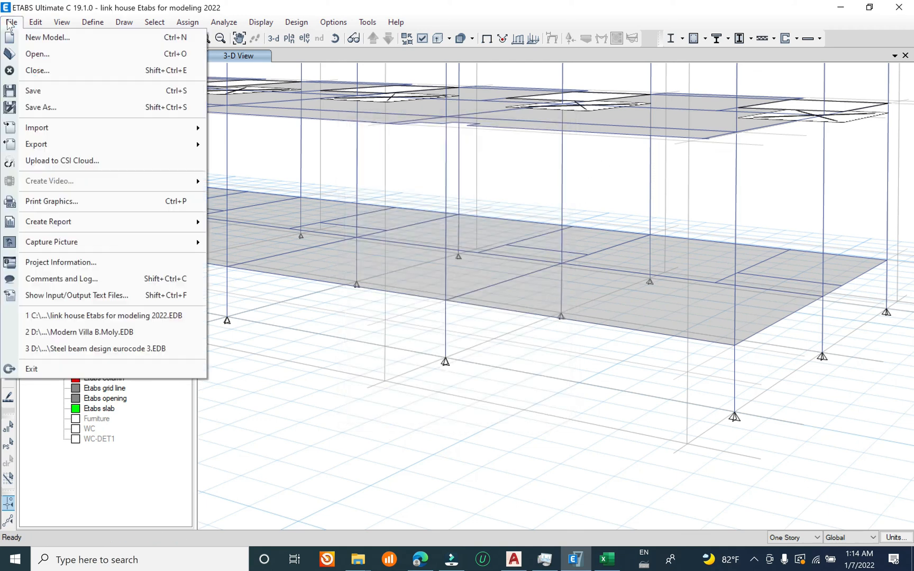
{"action": "left_click", "coordinate": [34, 91]}
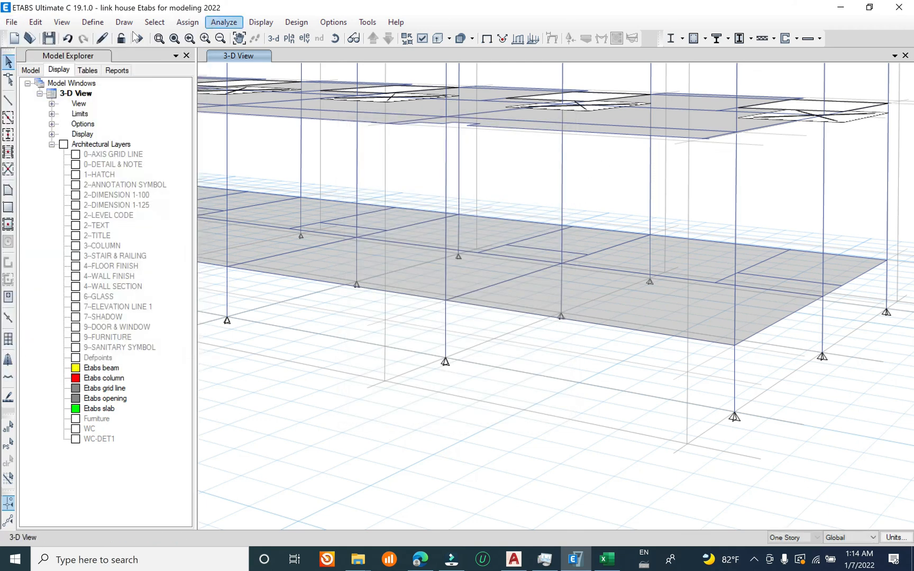
{"action": "scroll", "coordinate": [540, 332], "scroll_direction": "down", "scroll_amount": 3}
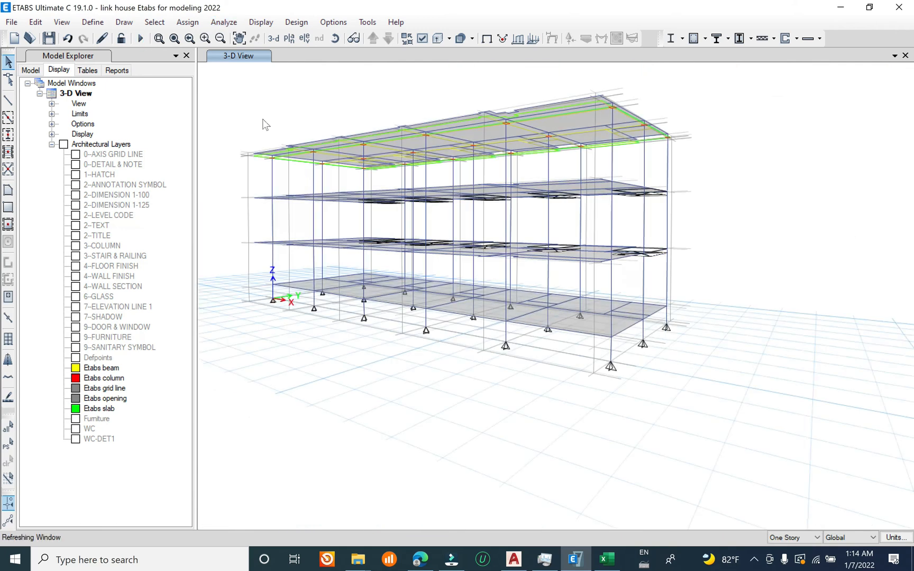
{"action": "left_click", "coordinate": [140, 38]}
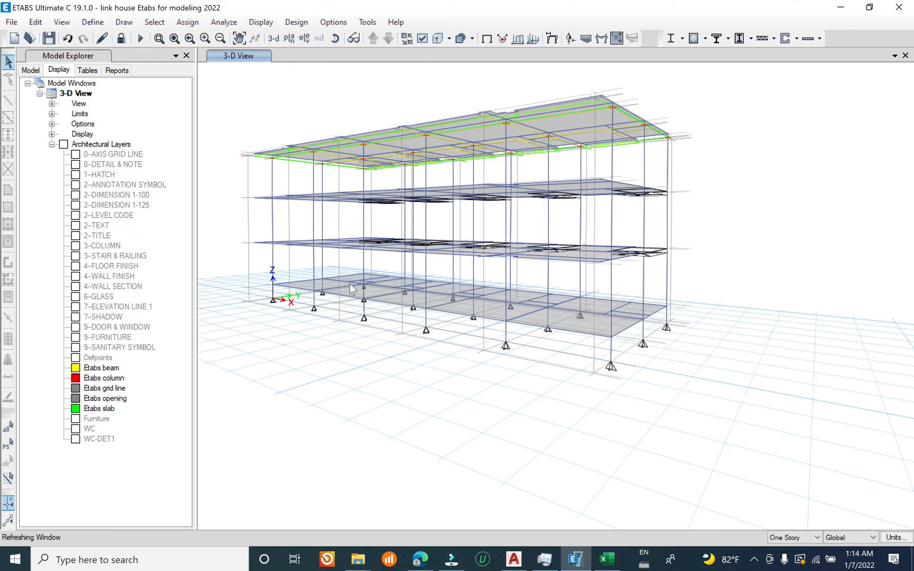
Step: Play and stop the dead load displacement animation to inspect how the slabs and frames deform
{"action": "middle_click_drag", "start_coordinate": [441, 358], "coordinate": [565, 367], "text": "shift"}
{"action": "left_click", "coordinate": [715, 538]}
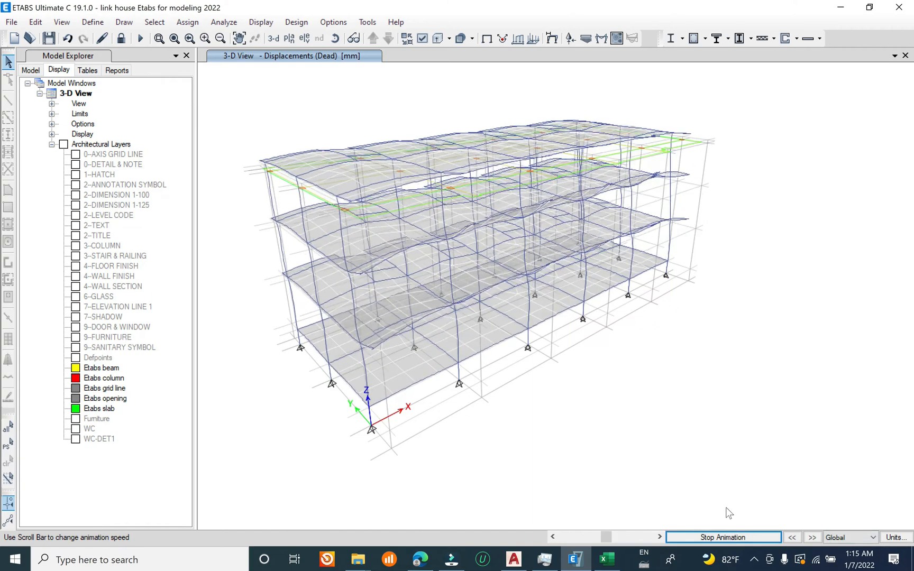
{"action": "left_click", "coordinate": [723, 537]}
{"action": "mouse_move", "coordinate": [332, 212]}
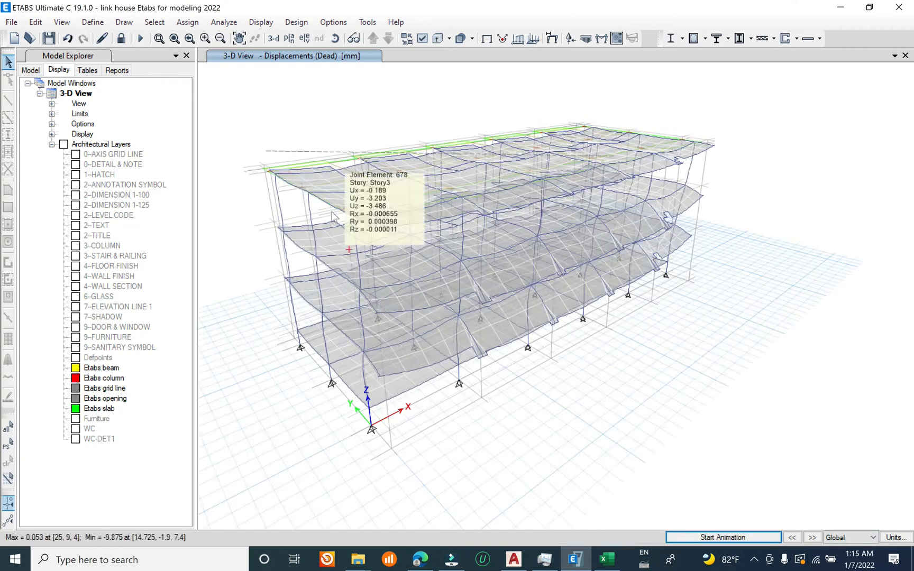
Step: Unlock the analysed model for further editing
{"action": "left_click", "coordinate": [121, 39]}
{"action": "left_click", "coordinate": [527, 327]}
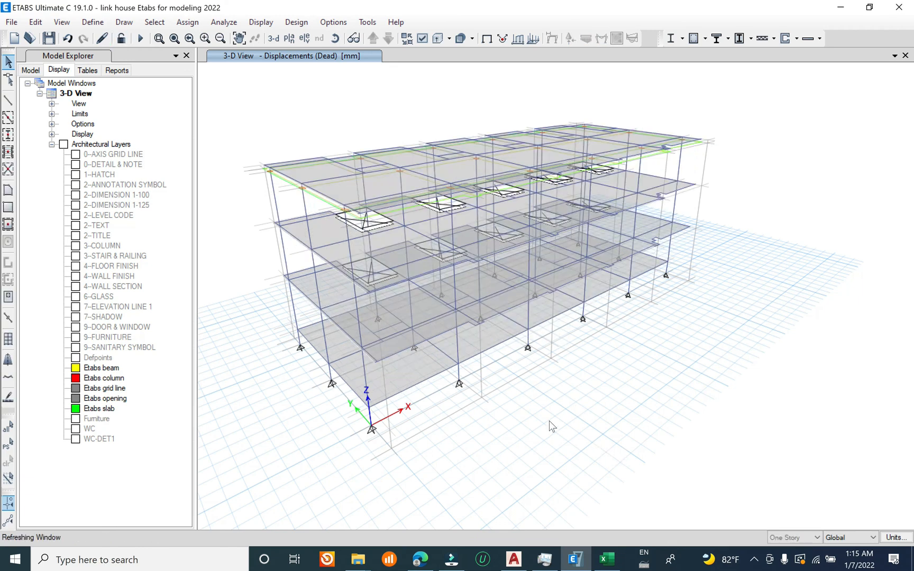
{"action": "middle_click_drag", "start_coordinate": [441, 400], "coordinate": [511, 447], "text": "shift"}
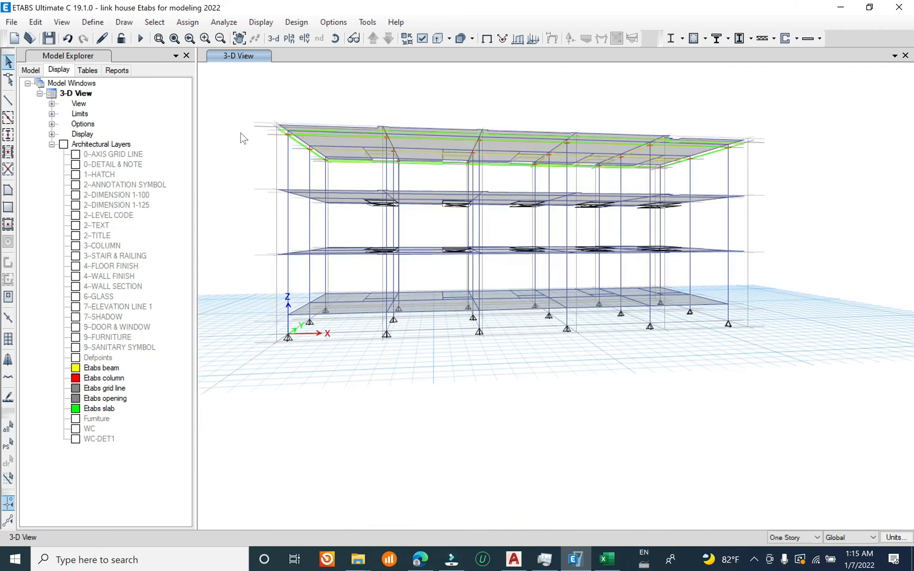
{"action": "left_click_drag", "start_coordinate": [224, 81], "coordinate": [238, 112]}
Step: Select all floor objects in the model by object type
{"action": "left_click", "coordinate": [159, 25]}
{"action": "mouse_move", "coordinate": [178, 39]}
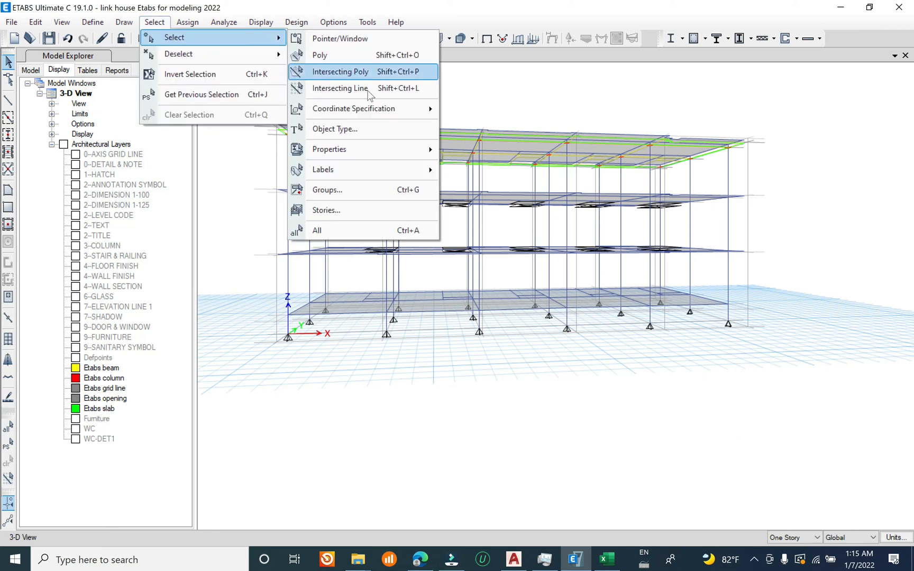
{"action": "left_click", "coordinate": [356, 131]}
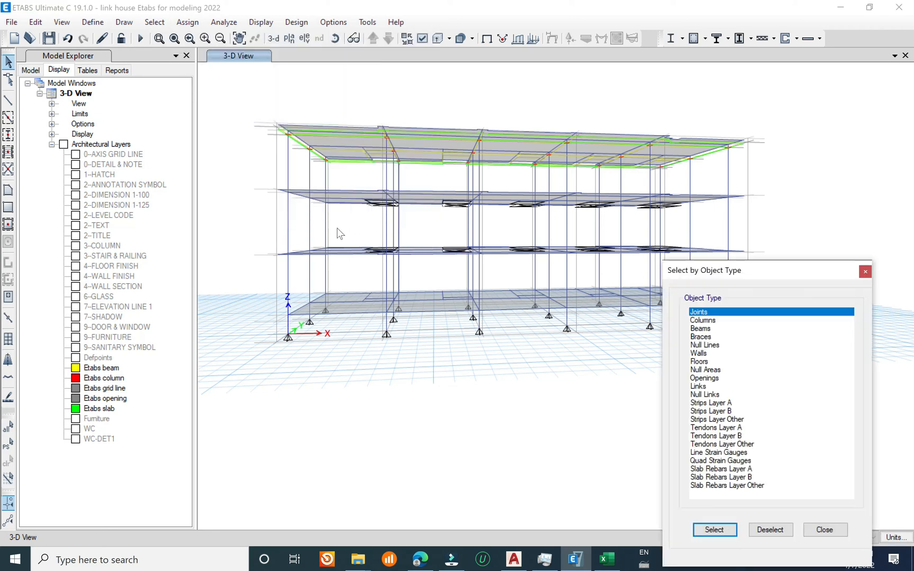
{"action": "left_click", "coordinate": [709, 362]}
{"action": "left_click", "coordinate": [716, 529]}
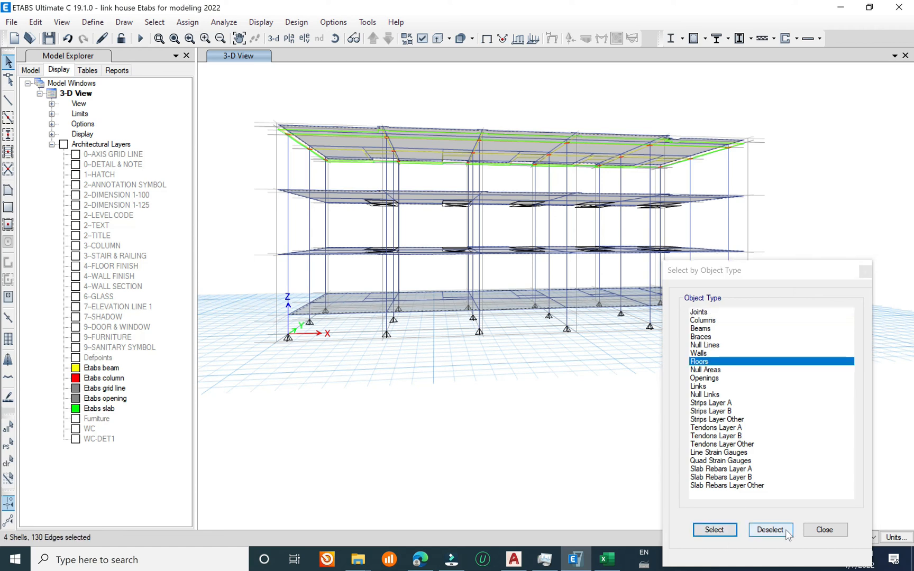
{"action": "left_click", "coordinate": [824, 530]}
Step: Assign auto cookie cut meshing to the selected floors, including mesh at visible grids and a maximum element size of 500 mm
{"action": "left_click", "coordinate": [187, 22]}
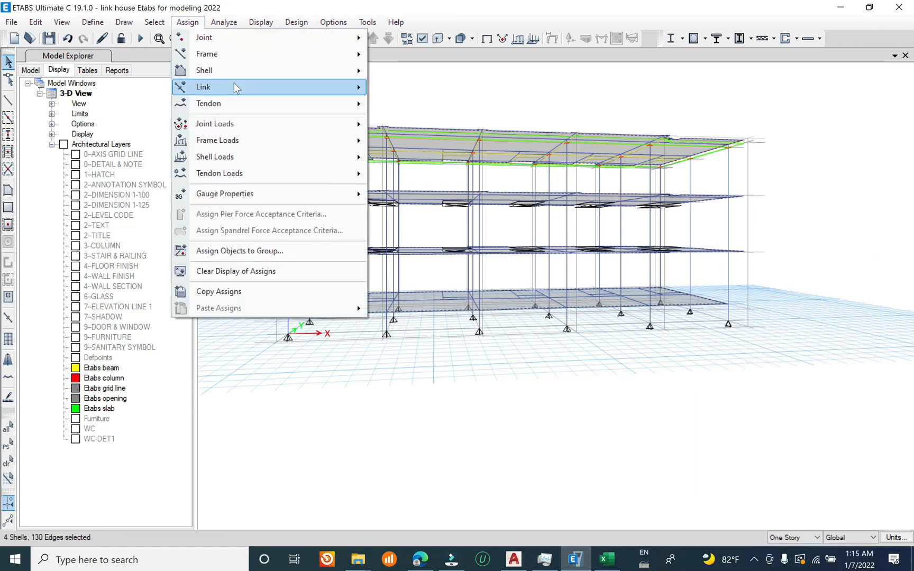
{"action": "mouse_move", "coordinate": [243, 69]}
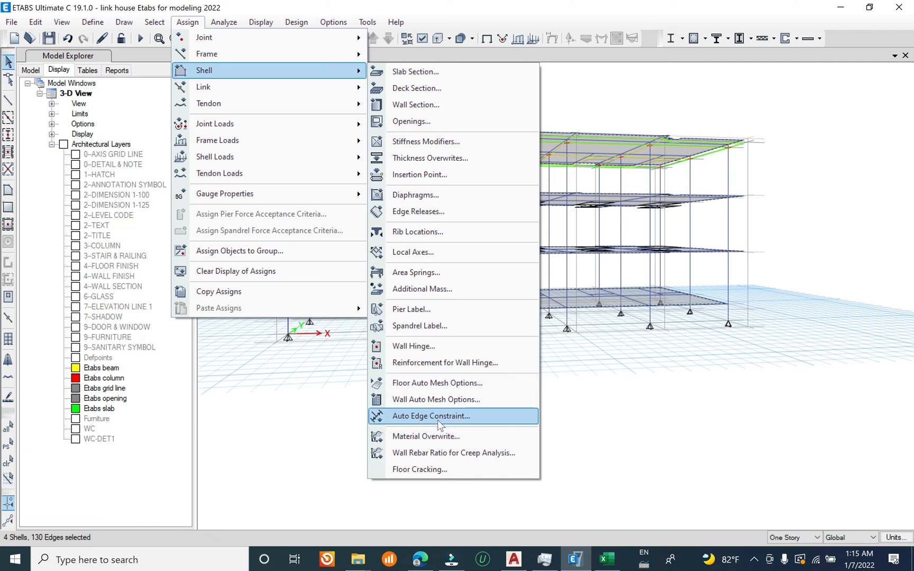
{"action": "left_click", "coordinate": [467, 383]}
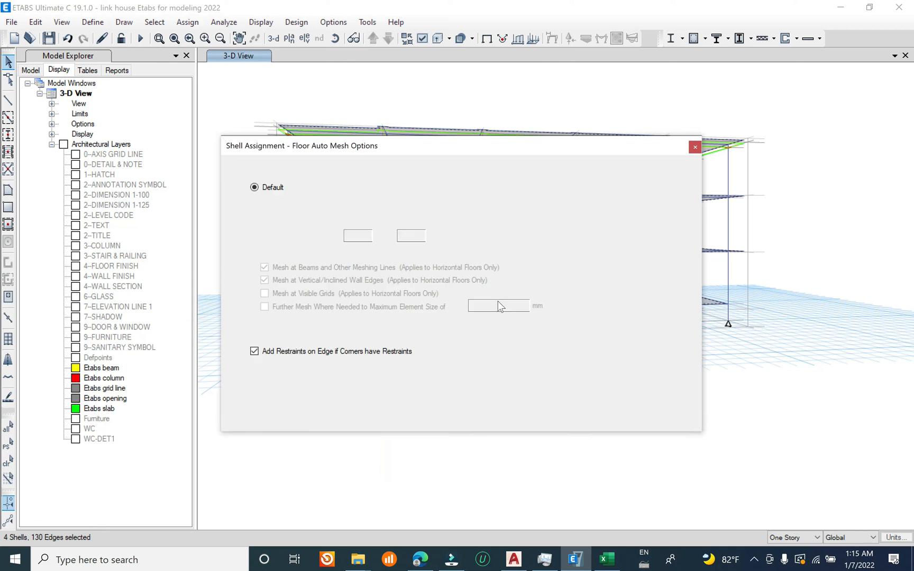
{"action": "left_click", "coordinate": [326, 252]}
{"action": "left_click", "coordinate": [317, 293]}
{"action": "left_click", "coordinate": [313, 307]}
{"action": "key", "text": "Tab"}
{"action": "type", "text": "500"}
{"action": "left_click", "coordinate": [507, 406]}
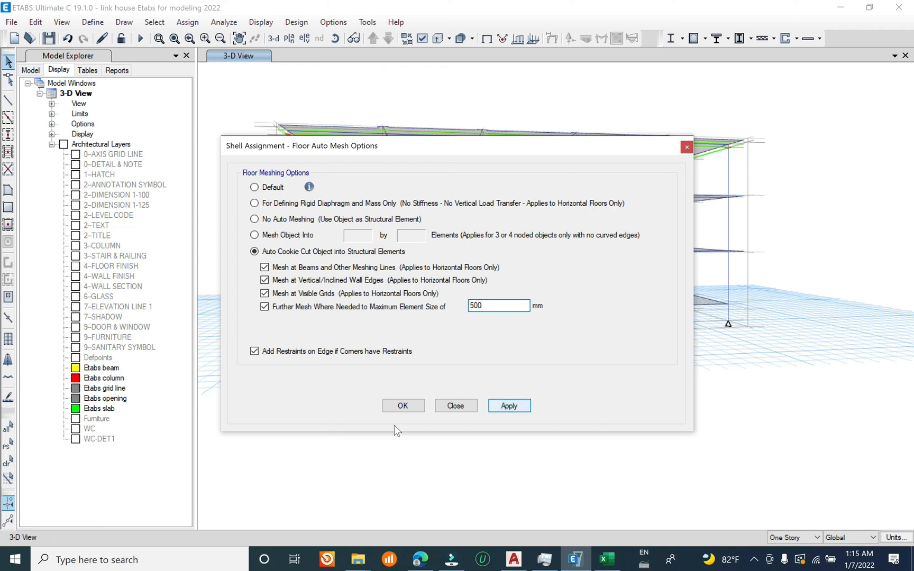
{"action": "left_click", "coordinate": [403, 405]}
Step: Select the whole model and create auto edge constraints around walls and floors for the full structure
{"action": "left_click_drag", "start_coordinate": [250, 97], "coordinate": [820, 392]}
{"action": "left_click", "coordinate": [187, 21]}
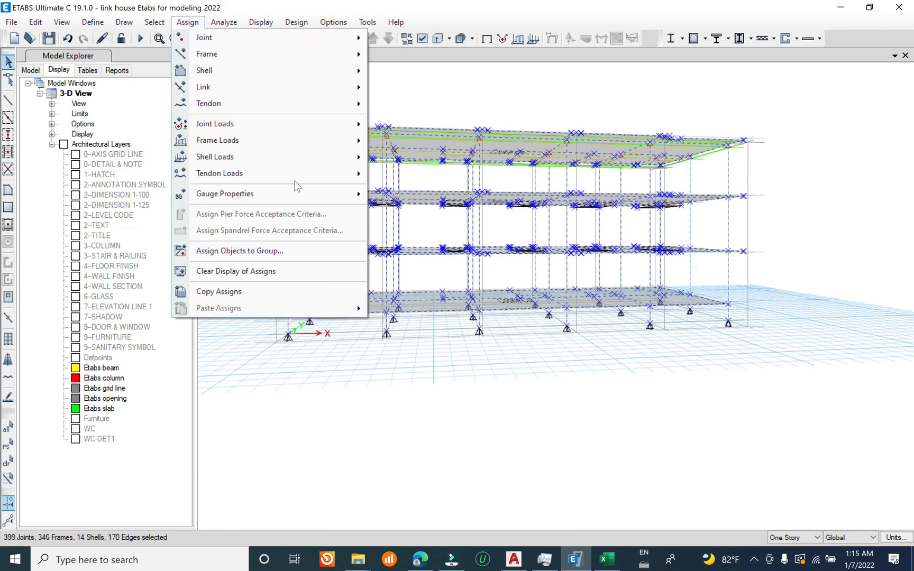
{"action": "mouse_move", "coordinate": [291, 70]}
{"action": "left_click", "coordinate": [465, 426]}
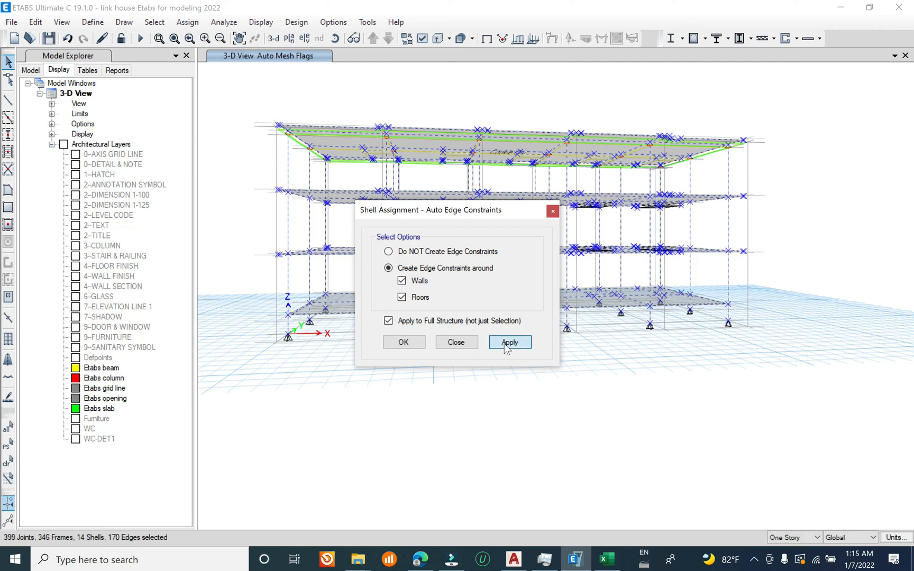
{"action": "left_click", "coordinate": [508, 343]}
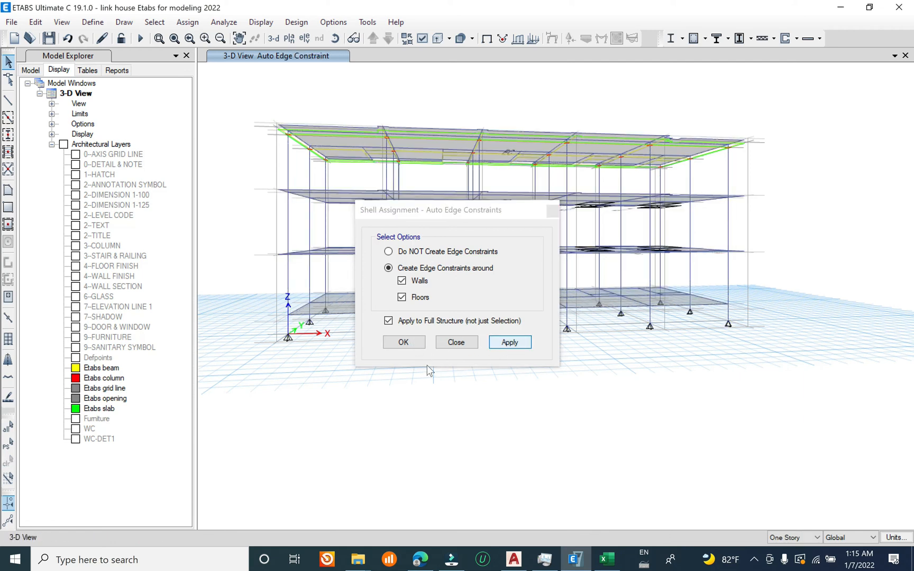
{"action": "left_click", "coordinate": [415, 346]}
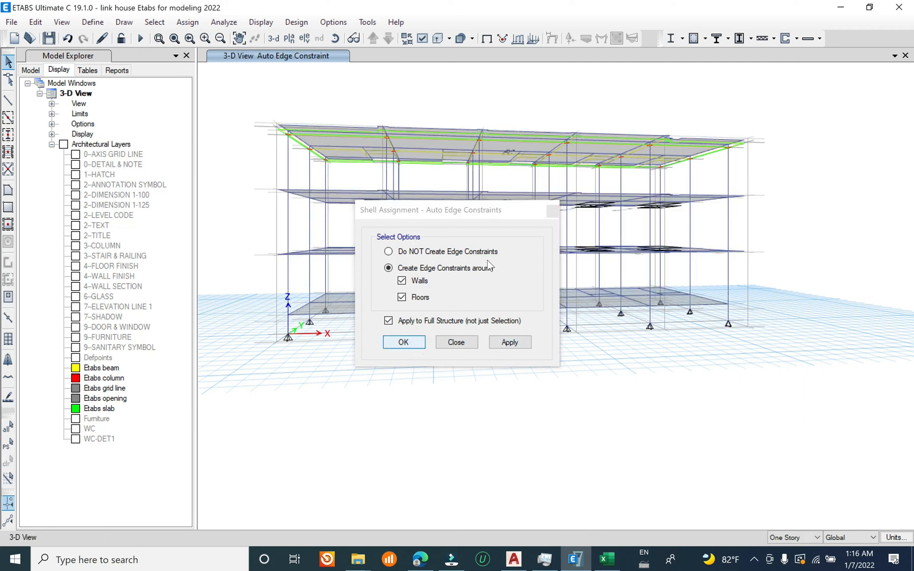
{"action": "left_click_drag", "start_coordinate": [253, 99], "coordinate": [835, 401]}
{"action": "left_click", "coordinate": [194, 27]}
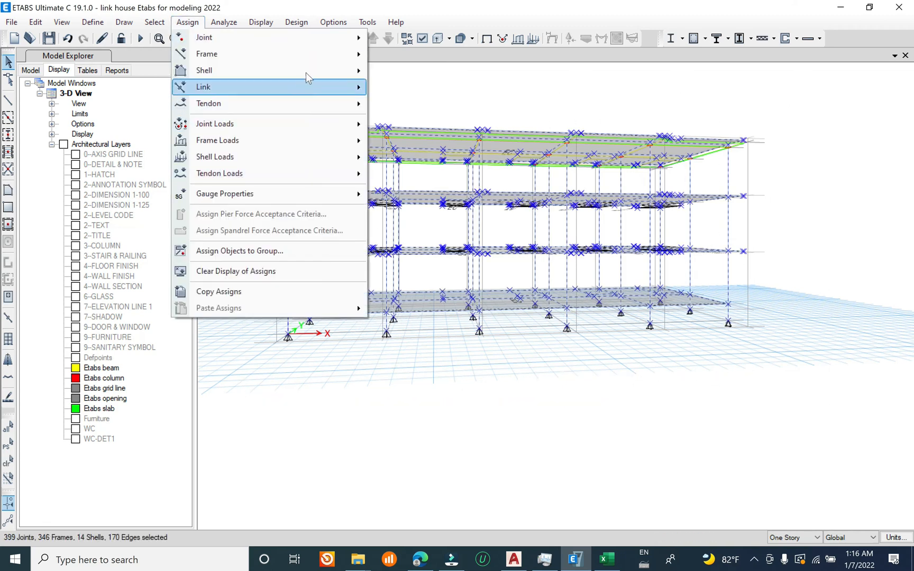
{"action": "mouse_move", "coordinate": [330, 58]}
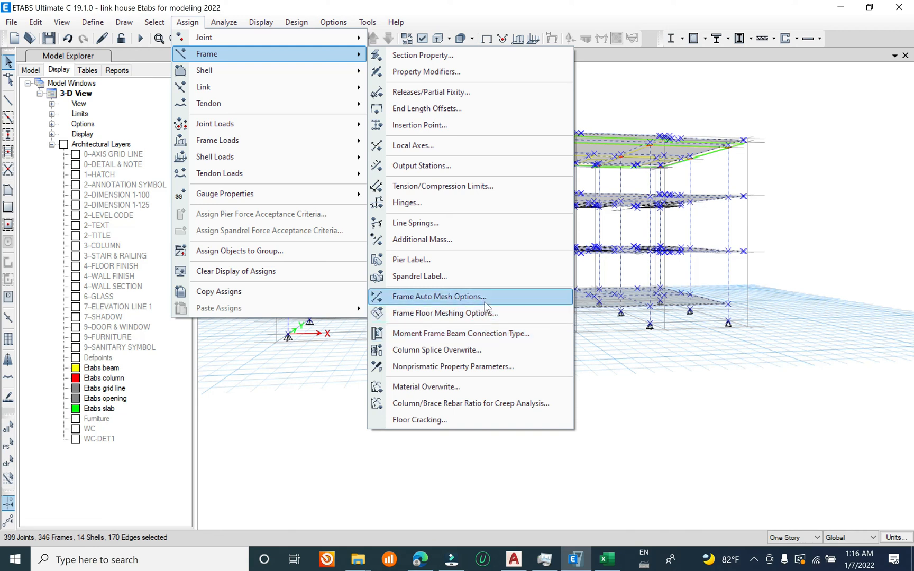
{"action": "key", "text": "Escape"}
{"action": "key", "text": "Escape"}
{"action": "key", "text": "Escape"}
{"action": "key", "text": "Escape"}
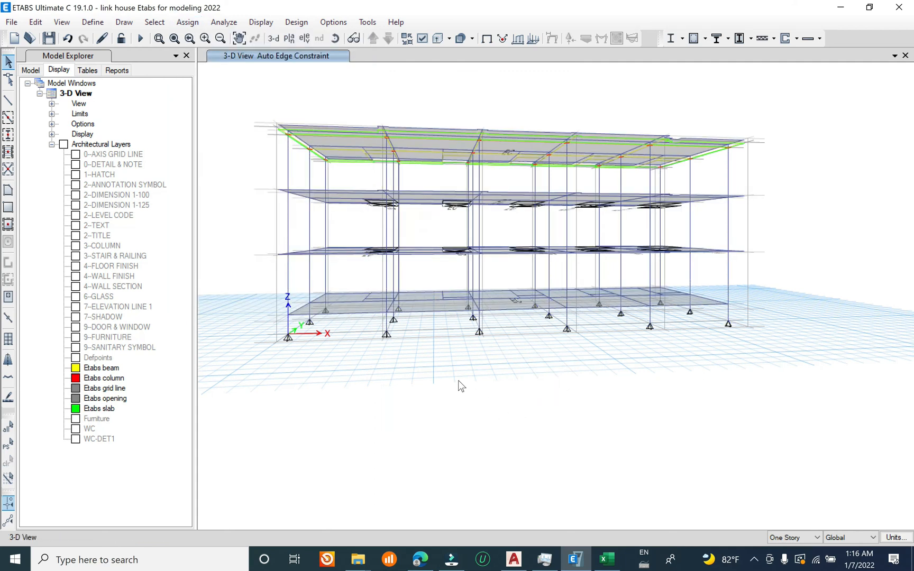
Step: Save the model with the floor mesh and edge constraint assignments
{"action": "middle_click_drag", "start_coordinate": [443, 362], "coordinate": [437, 341], "text": "shift"}
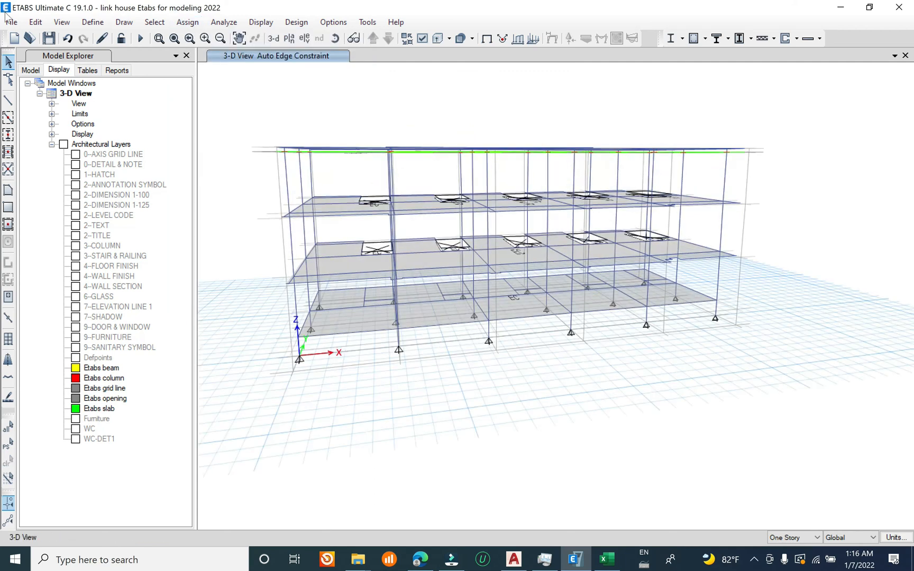
{"action": "left_click", "coordinate": [10, 22]}
{"action": "left_click", "coordinate": [32, 90]}
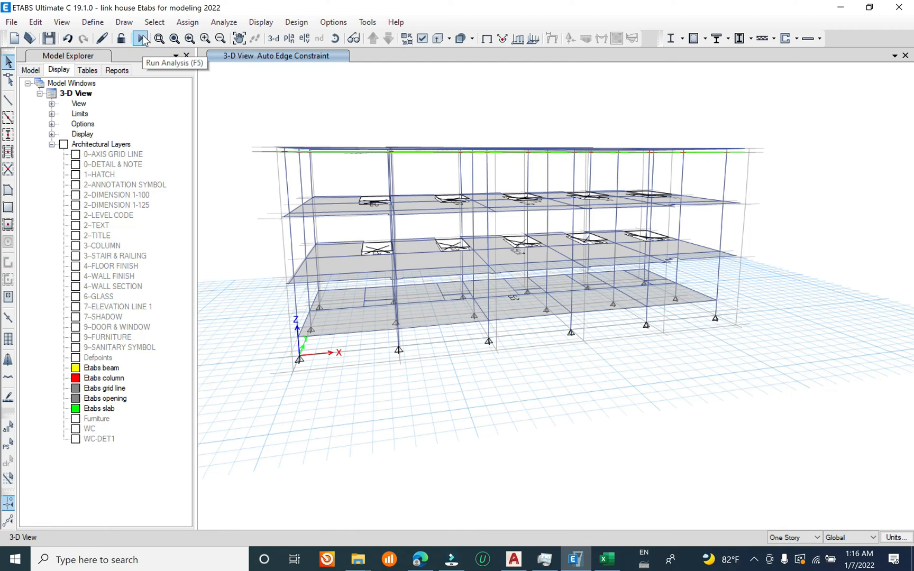
Step: Review the defined load cases and their types without changing them
{"action": "left_click", "coordinate": [93, 22]}
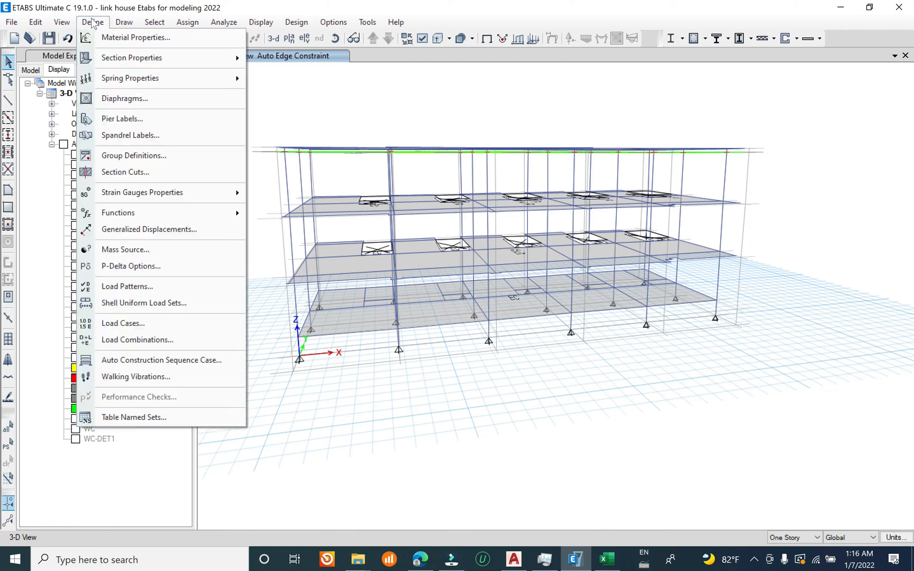
{"action": "left_click", "coordinate": [185, 322]}
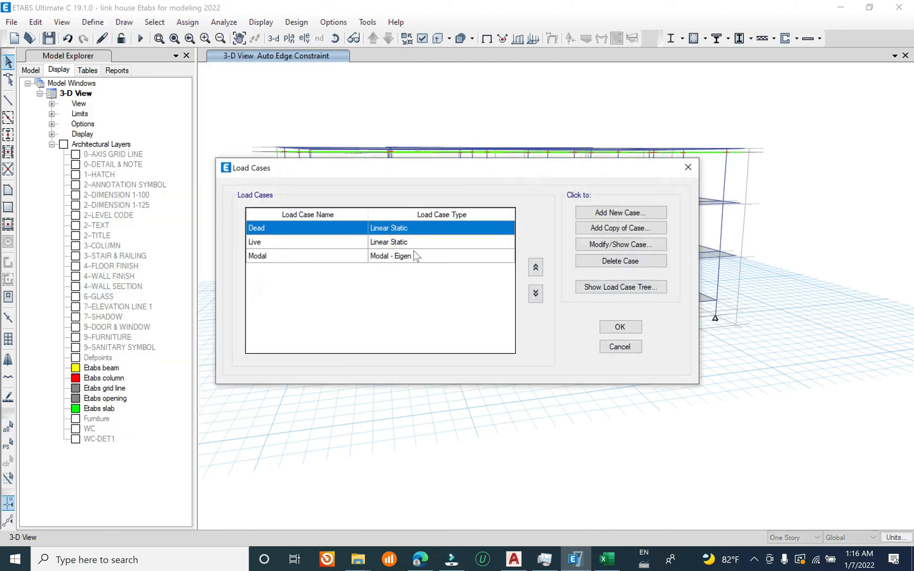
{"action": "left_click", "coordinate": [299, 248]}
{"action": "left_click", "coordinate": [288, 256]}
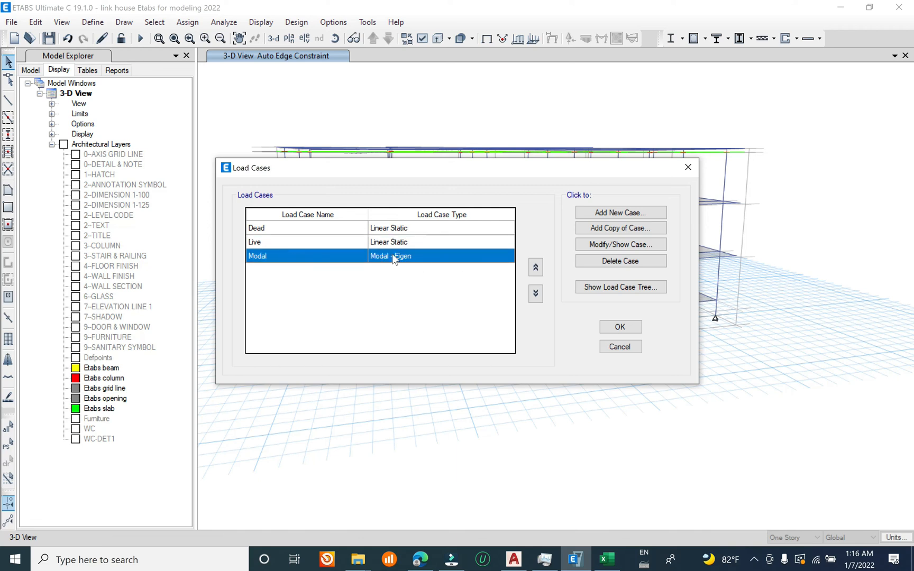
{"action": "left_click", "coordinate": [687, 167]}
Step: Add the default load combinations for concrete frame design, converted to editable user combinations
{"action": "left_click", "coordinate": [93, 21]}
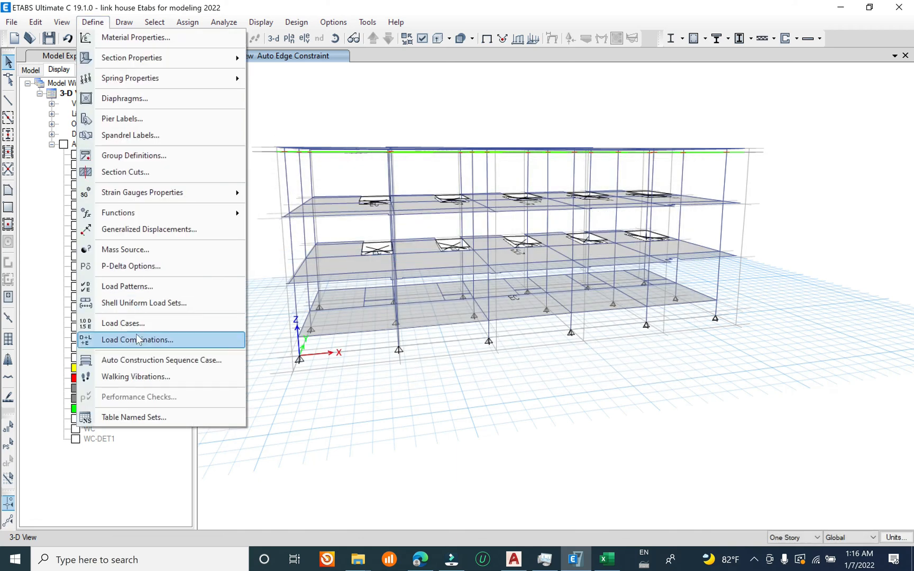
{"action": "left_click", "coordinate": [139, 339]}
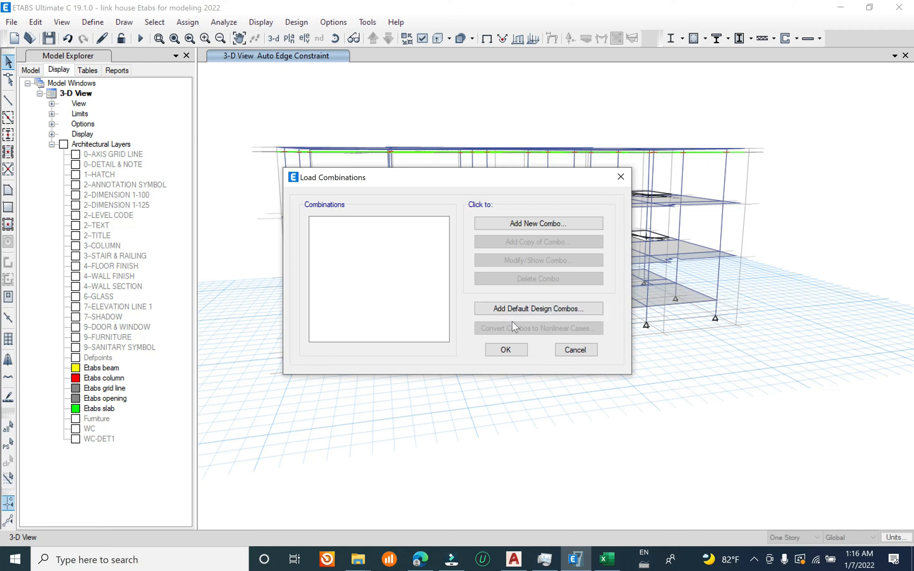
{"action": "left_click", "coordinate": [529, 308]}
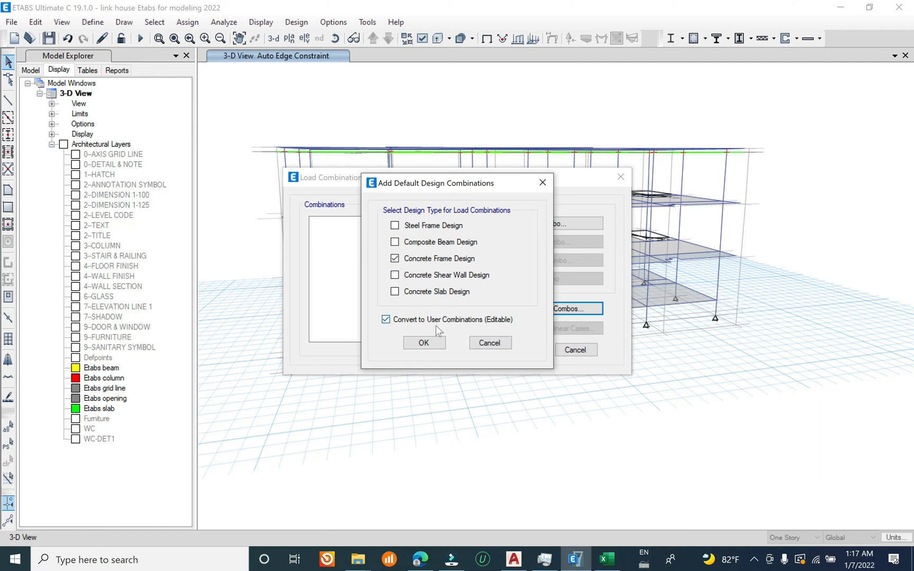
{"action": "left_click", "coordinate": [423, 342]}
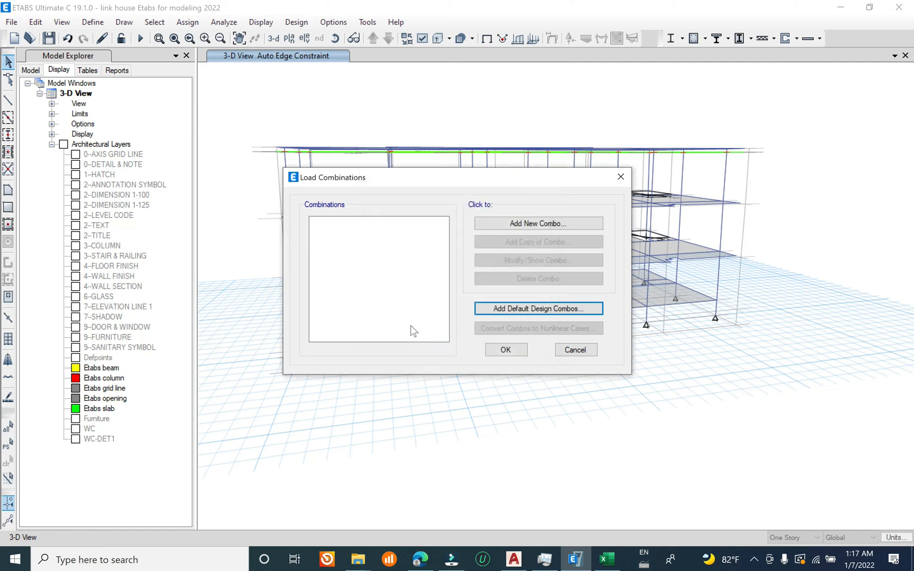
{"action": "left_click", "coordinate": [519, 311]}
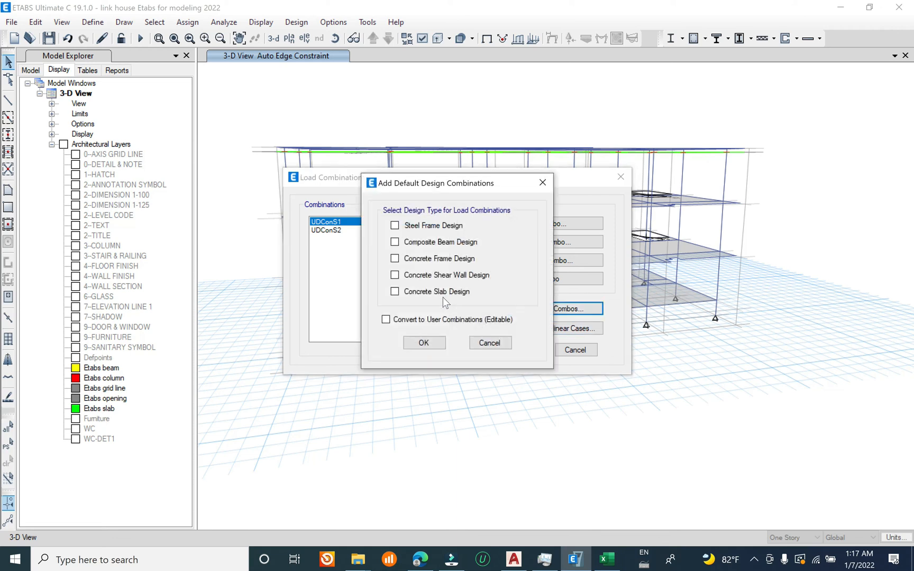
{"action": "left_click", "coordinate": [486, 347]}
Step: Rename the UDConS1 combination as SLS, add the Live load case to it and set the Dead scale factor to 1
{"action": "left_click", "coordinate": [535, 260]}
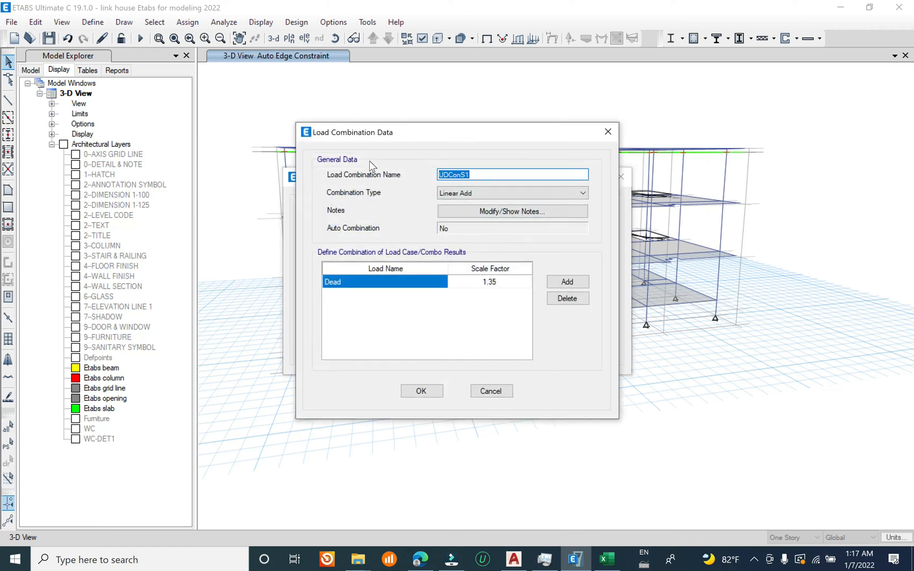
{"action": "type", "text": "SLS"}
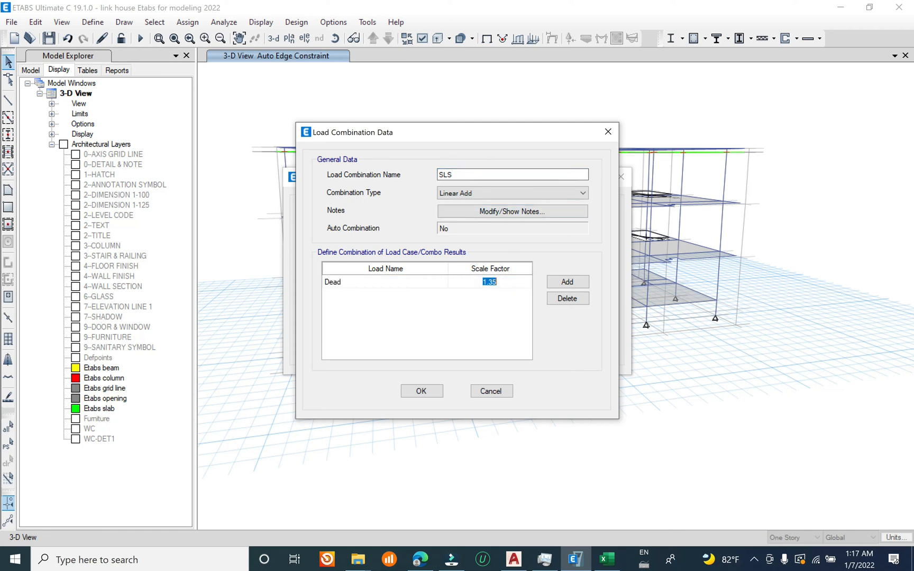
{"action": "left_click", "coordinate": [567, 282]}
{"action": "left_click", "coordinate": [419, 294]}
{"action": "left_click", "coordinate": [372, 322]}
{"action": "left_click", "coordinate": [509, 282]}
{"action": "type", "text": "1"}
{"action": "left_click", "coordinate": [421, 391]}
Step: Rename the UDConS2 combination as ULS and accept the load combination definitions
{"action": "left_click", "coordinate": [367, 229]}
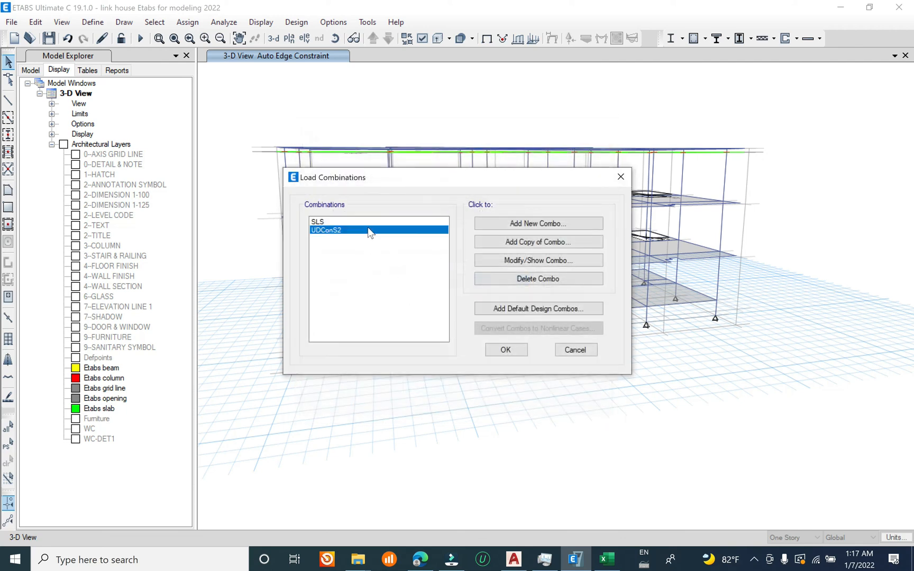
{"action": "left_click", "coordinate": [510, 261]}
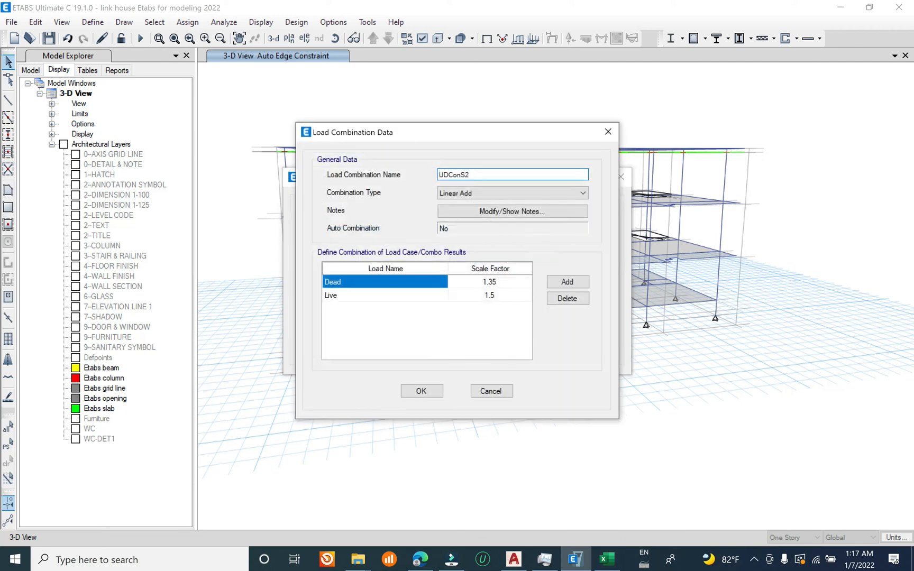
{"action": "type", "text": "ULS"}
{"action": "left_click", "coordinate": [415, 390]}
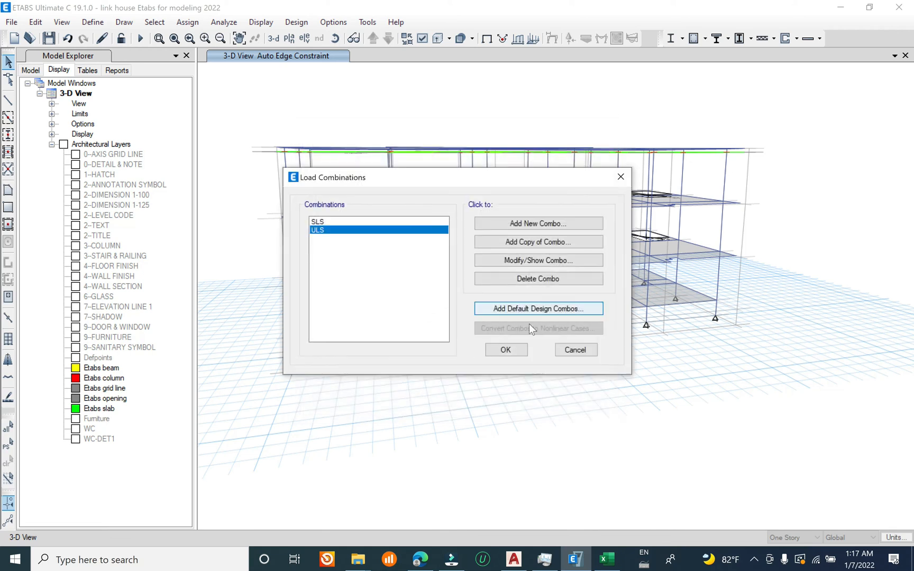
{"action": "left_click", "coordinate": [517, 352]}
Step: Save the model with the SLS and ULS load combinations
{"action": "left_click", "coordinate": [12, 22]}
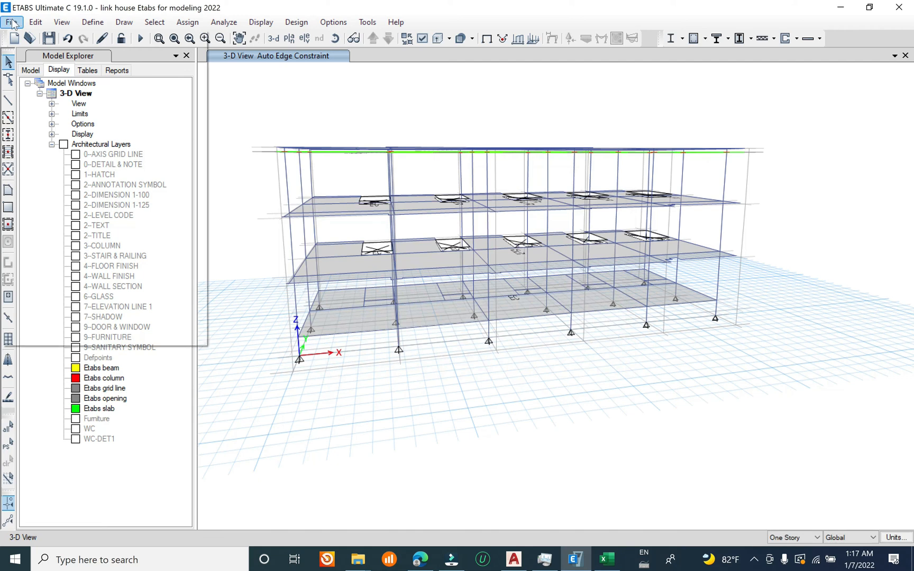
{"action": "left_click", "coordinate": [69, 90]}
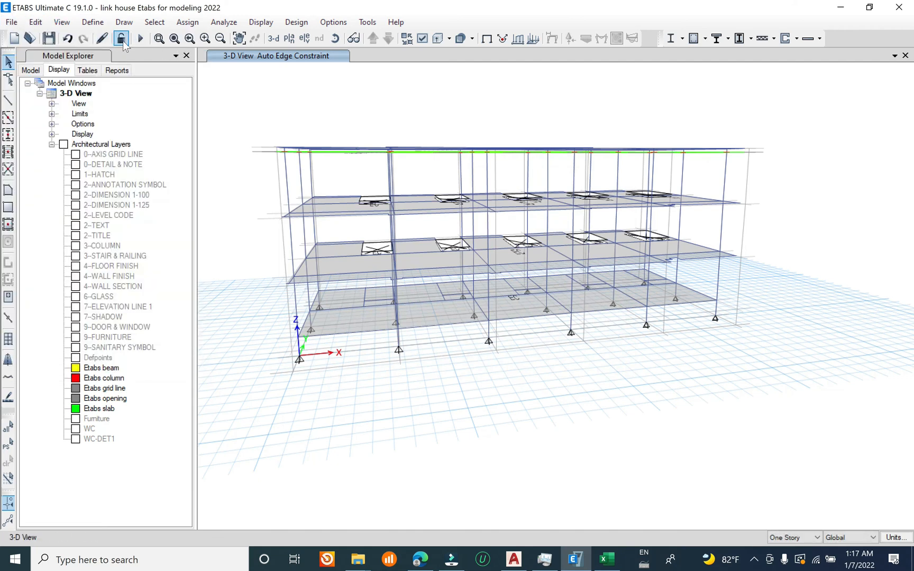
{"action": "left_click", "coordinate": [11, 22]}
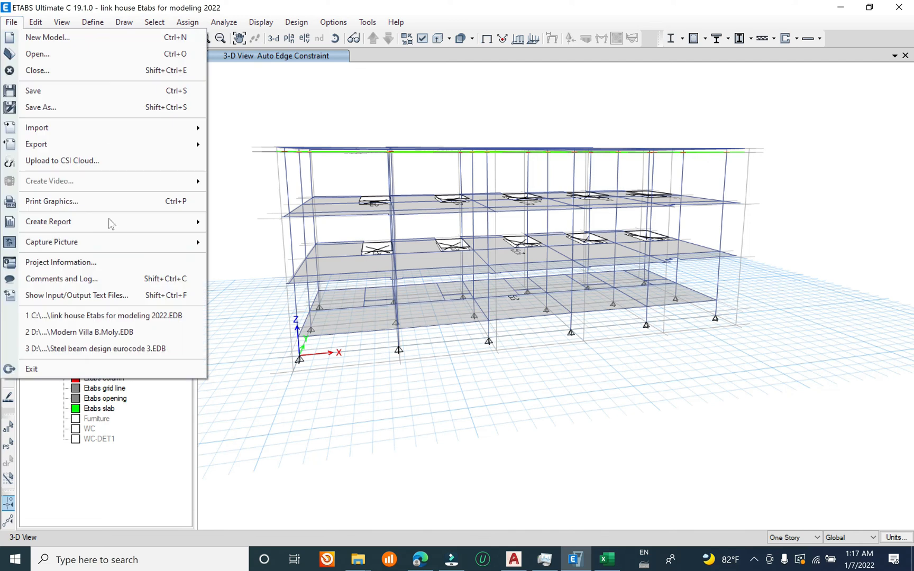
{"action": "left_click", "coordinate": [46, 91]}
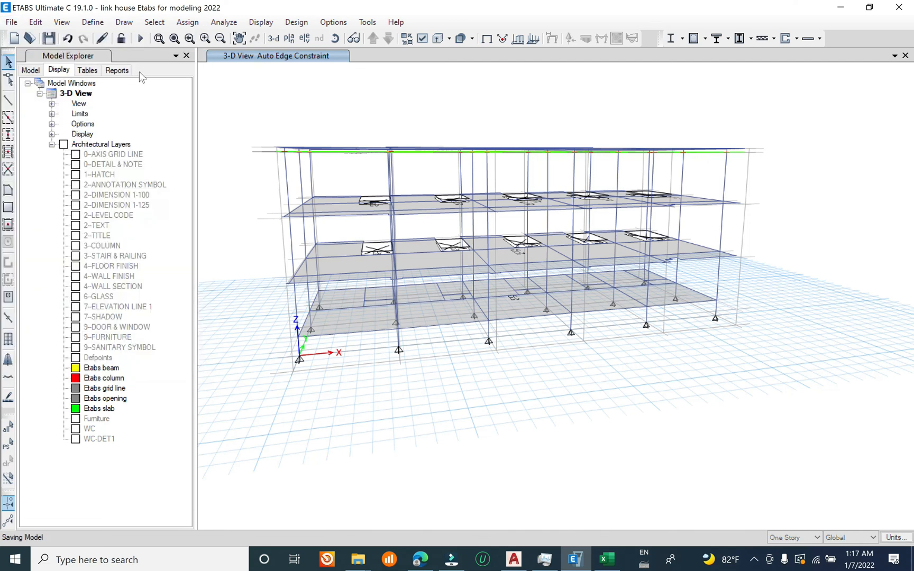
Step: Run the analysis and animate the dead load displacements to check how the meshed structure deforms
{"action": "left_click", "coordinate": [140, 40]}
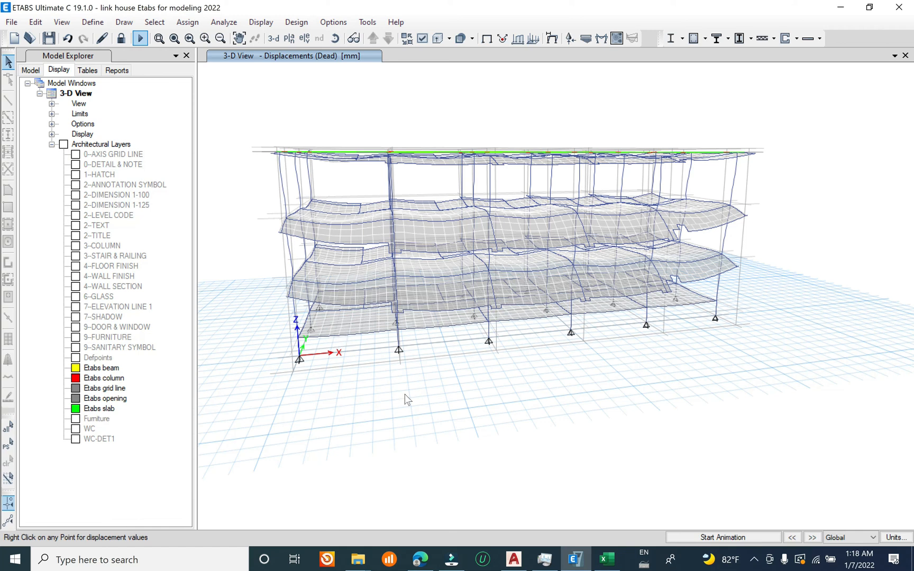
{"action": "left_click", "coordinate": [707, 538]}
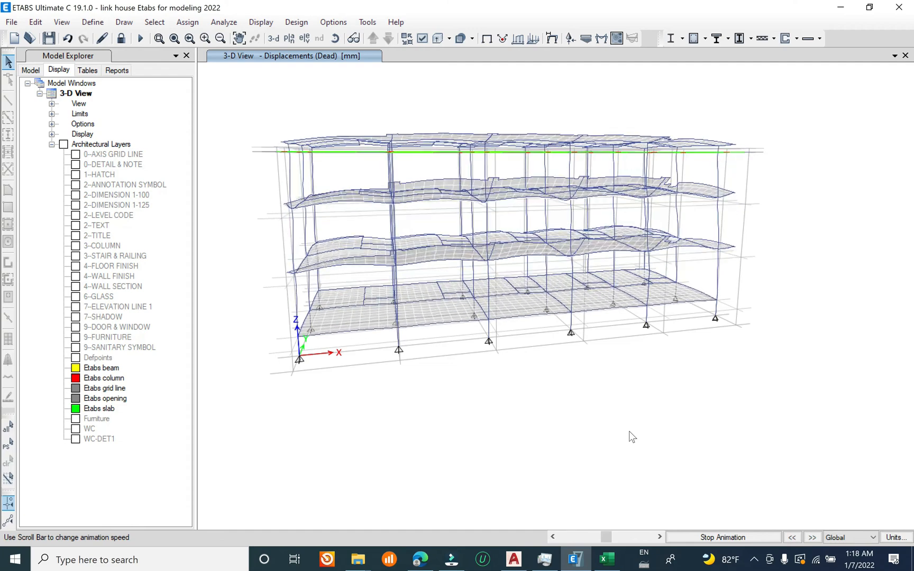
{"action": "left_click", "coordinate": [722, 538]}
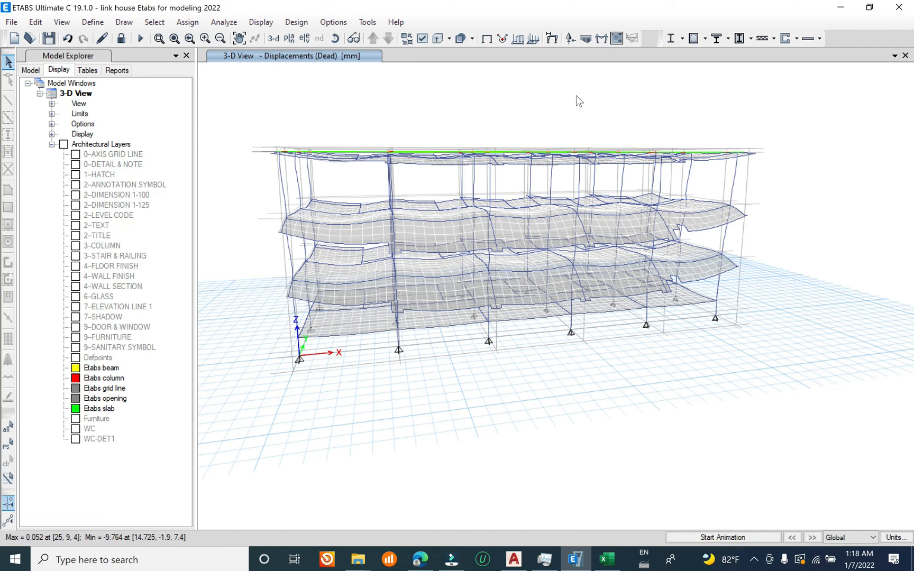
Step: Display the plan view of Story3
{"action": "left_click", "coordinate": [289, 39]}
{"action": "left_click", "coordinate": [402, 246]}
{"action": "left_click", "coordinate": [506, 431]}
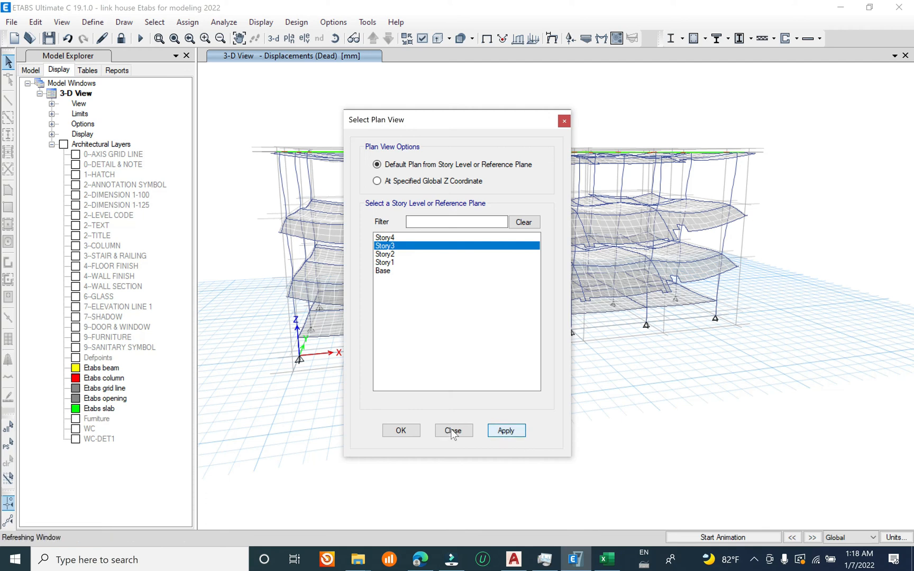
{"action": "left_click", "coordinate": [452, 432]}
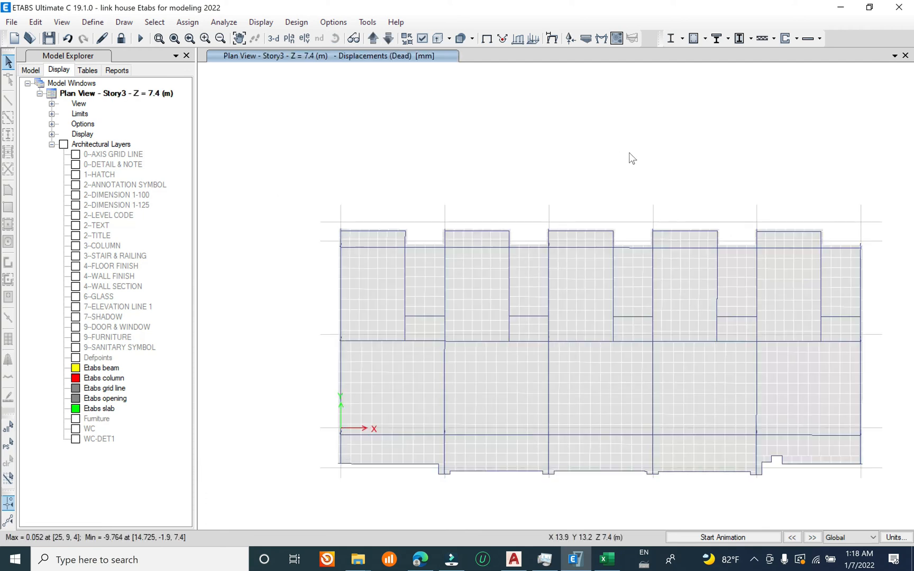
Step: Display the filled Moment 3-3 diagram of the frames on the Story3 plan for the ULS combination
{"action": "left_click", "coordinate": [552, 38]}
{"action": "left_click", "coordinate": [458, 157]}
{"action": "left_click", "coordinate": [430, 172]}
{"action": "left_click", "coordinate": [400, 193]}
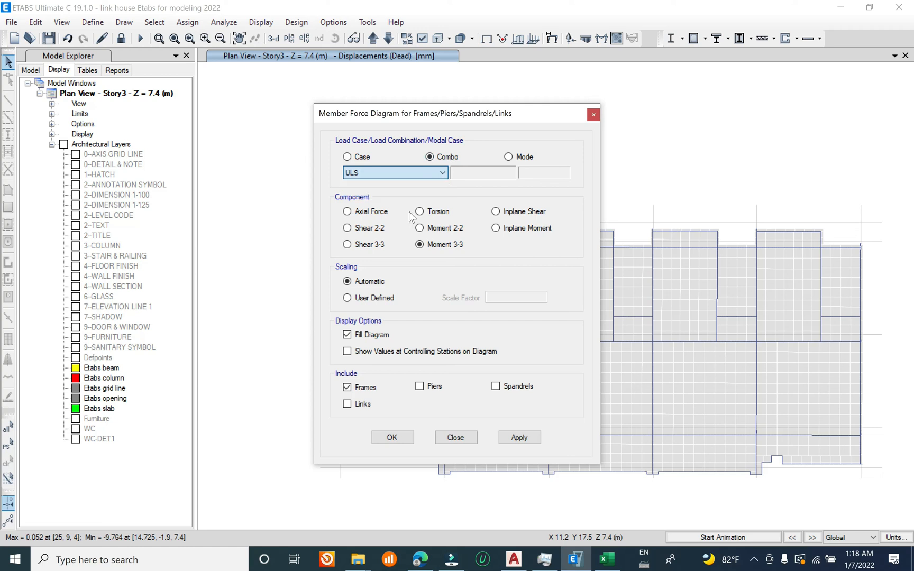
{"action": "left_click", "coordinate": [516, 227]}
{"action": "left_click", "coordinate": [519, 437]}
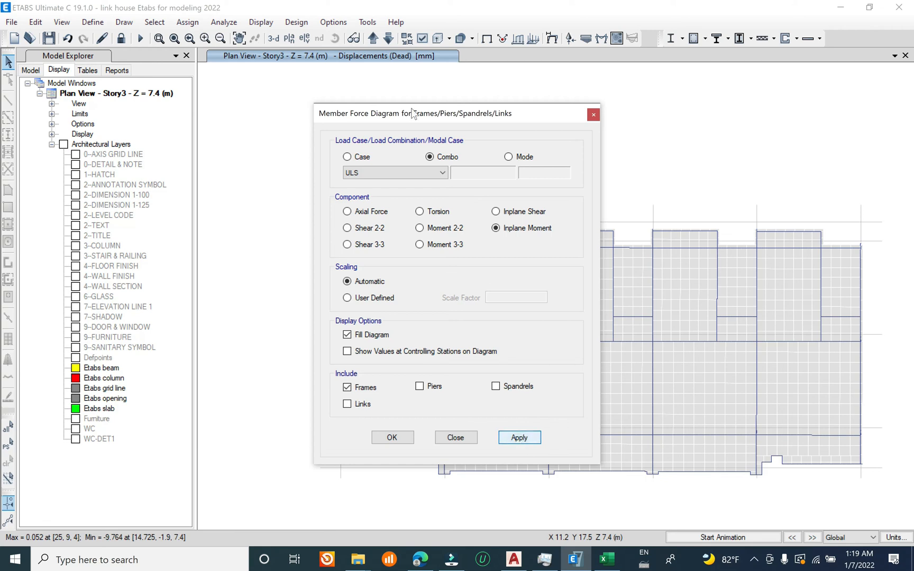
{"action": "left_click_drag", "start_coordinate": [453, 120], "coordinate": [199, 37]}
{"action": "left_click", "coordinate": [204, 172]}
{"action": "left_click", "coordinate": [263, 363]}
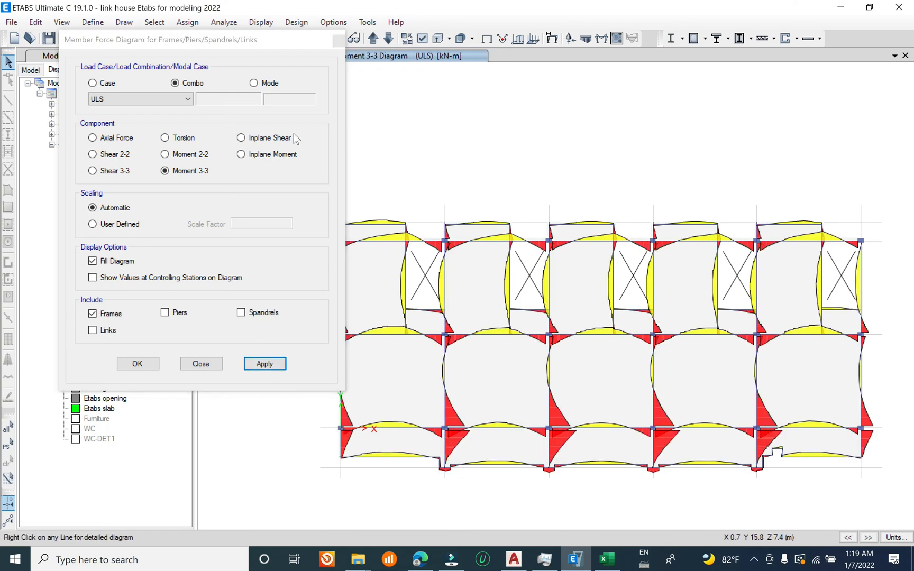
Step: Show values at controlling stations on the moment diagram and inspect the detailed shear, moment and deflection diagrams of beam B40
{"action": "left_click", "coordinate": [150, 277]}
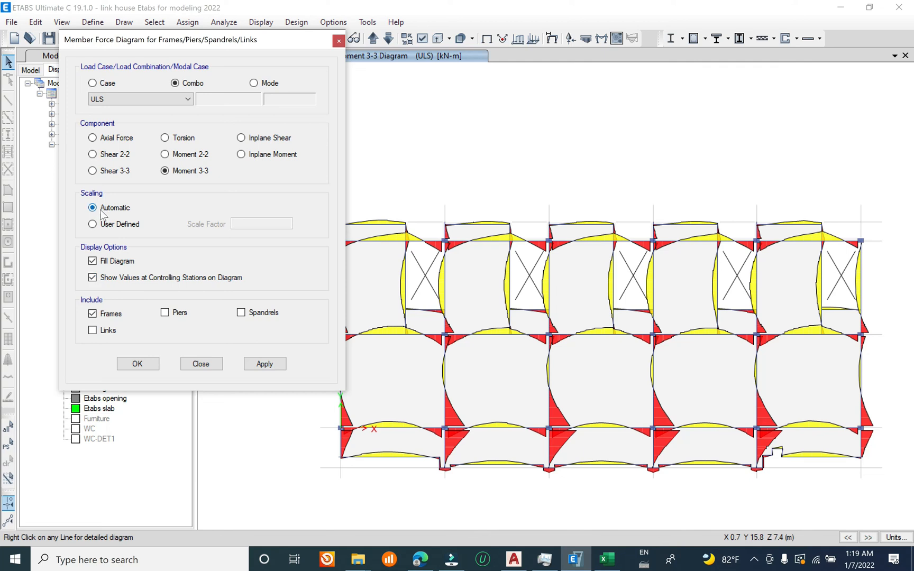
{"action": "left_click", "coordinate": [266, 365]}
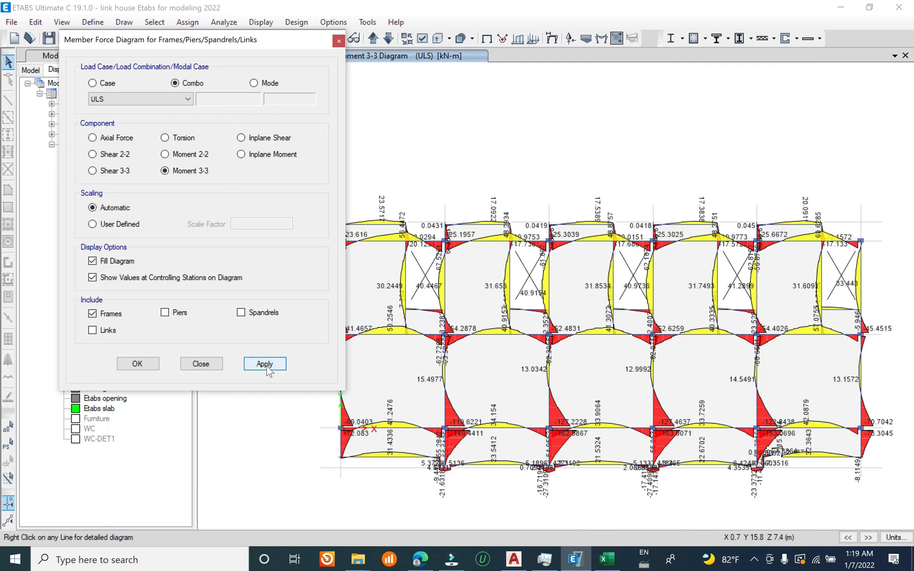
{"action": "left_click_drag", "start_coordinate": [308, 43], "coordinate": [175, 3]}
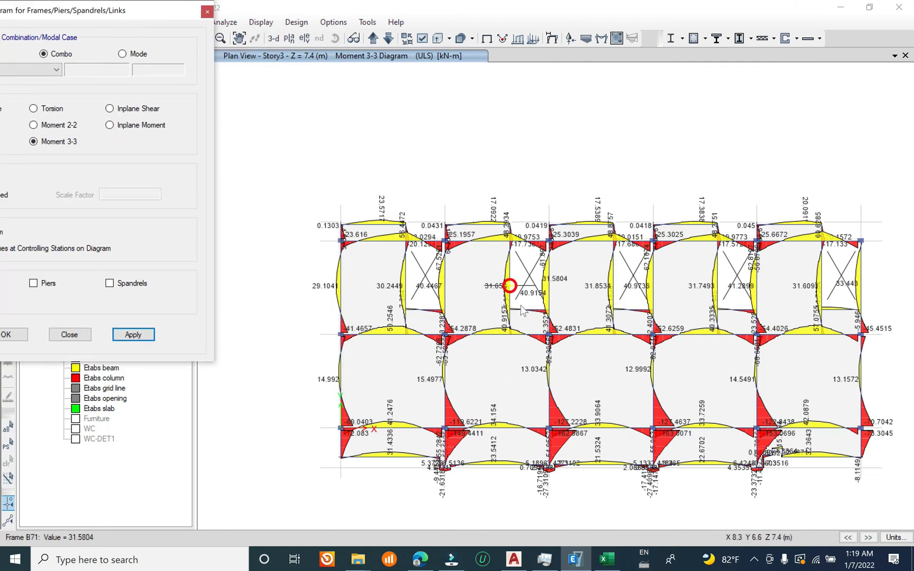
{"action": "middle_click_drag", "start_coordinate": [569, 394], "coordinate": [559, 331]}
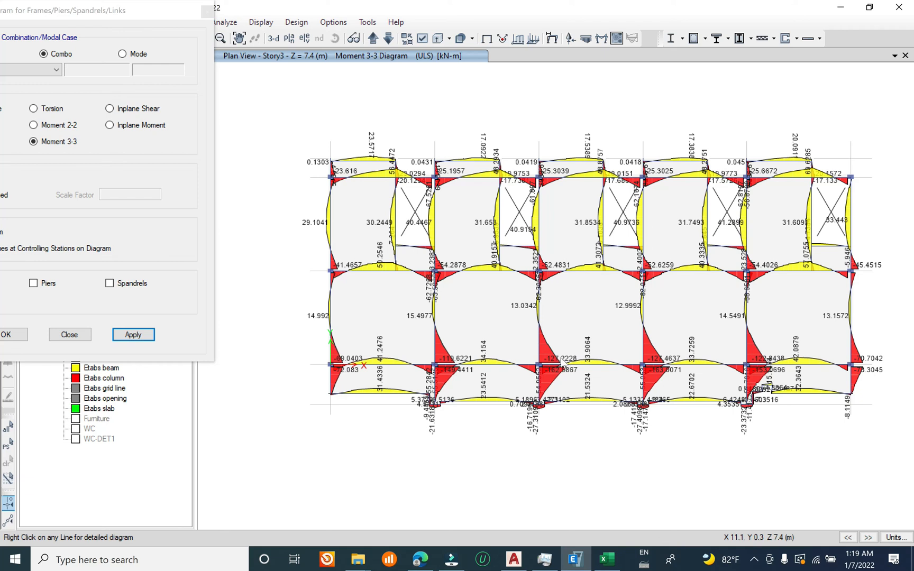
{"action": "right_click", "coordinate": [486, 342]}
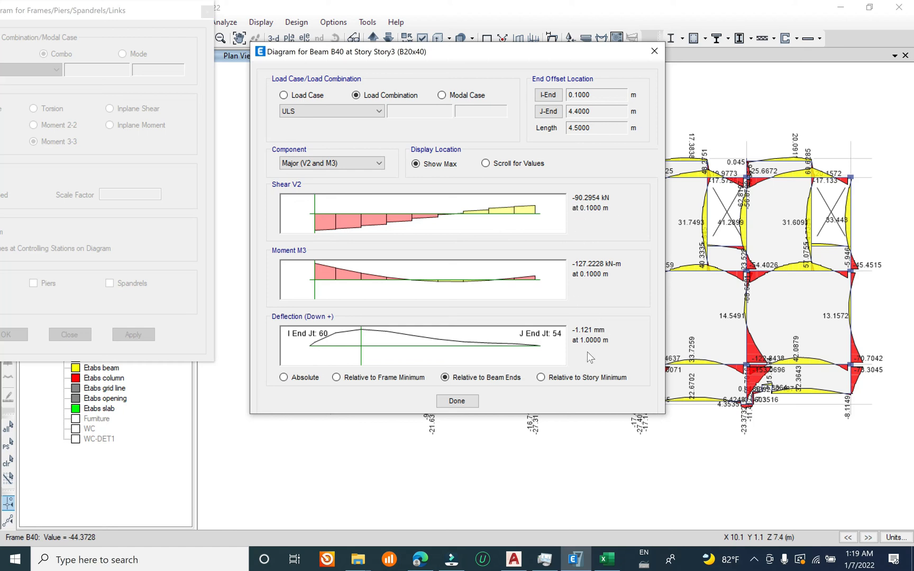
{"action": "left_click", "coordinate": [471, 403]}
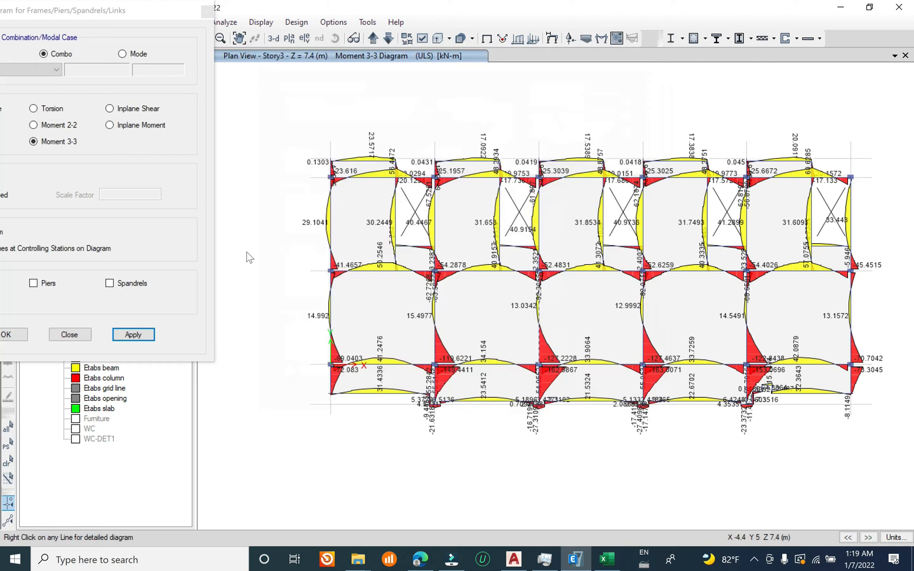
Step: Display the ULS Shear 3-3 diagram of the Story3 frames, followed by the Shear 2-2 diagram
{"action": "left_click_drag", "start_coordinate": [106, 10], "coordinate": [220, 24]}
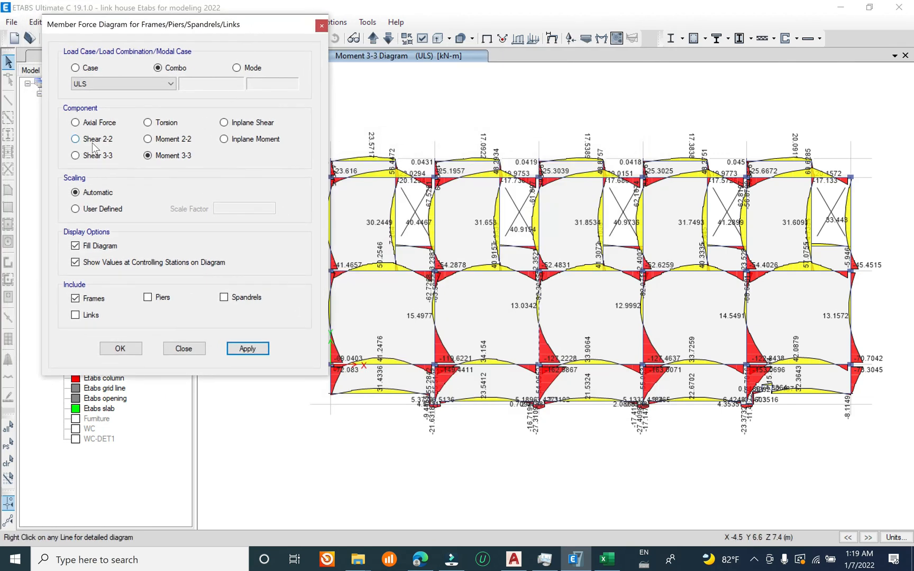
{"action": "left_click", "coordinate": [100, 158]}
{"action": "left_click", "coordinate": [248, 350]}
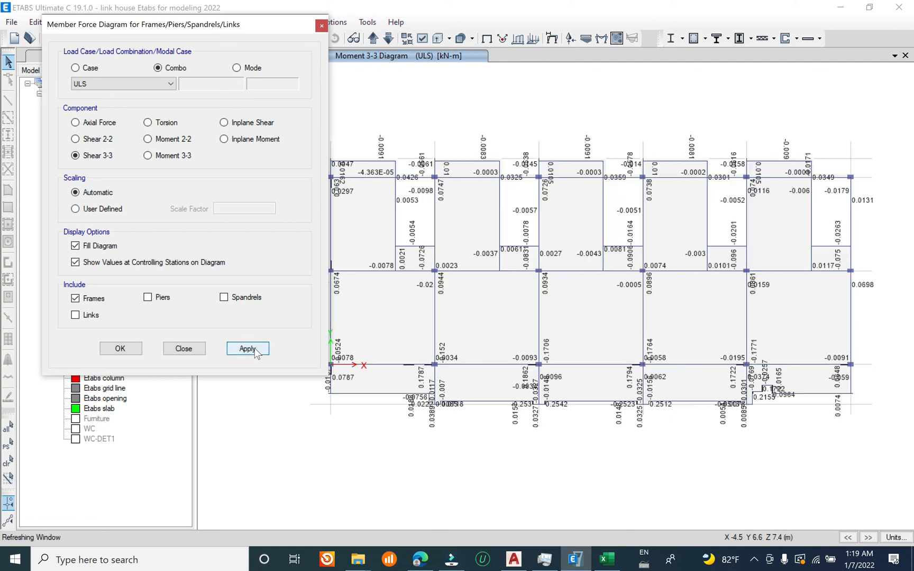
{"action": "left_click", "coordinate": [101, 141]}
{"action": "left_click", "coordinate": [249, 349]}
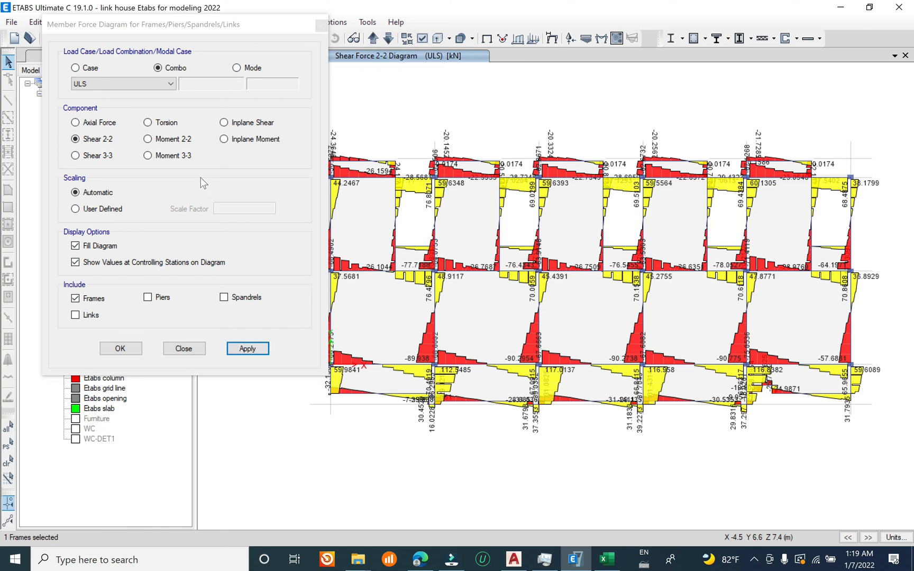
Step: Display the ULS Moment 2-2 and Torsion diagrams of the Story3 frames and close the force diagram settings
{"action": "left_click", "coordinate": [175, 139]}
{"action": "left_click", "coordinate": [243, 349]}
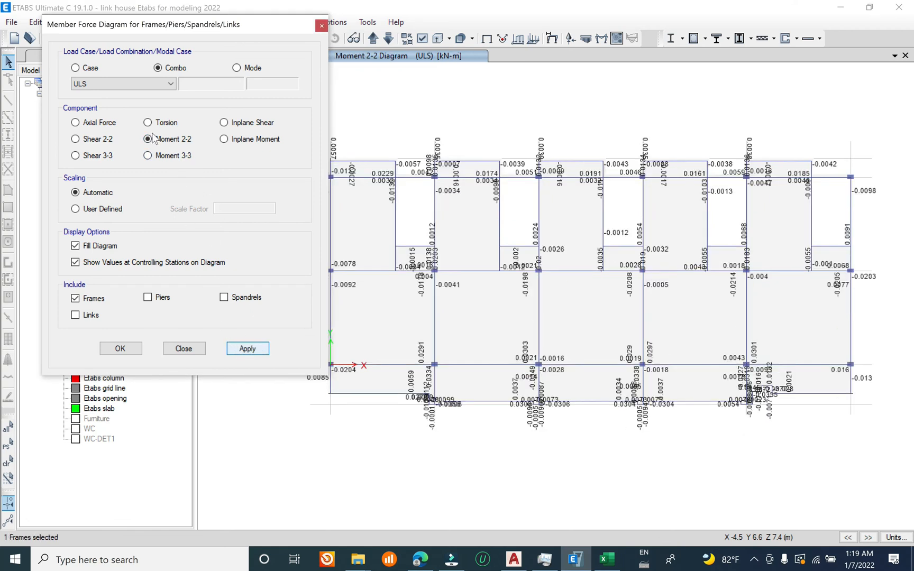
{"action": "left_click", "coordinate": [259, 353]}
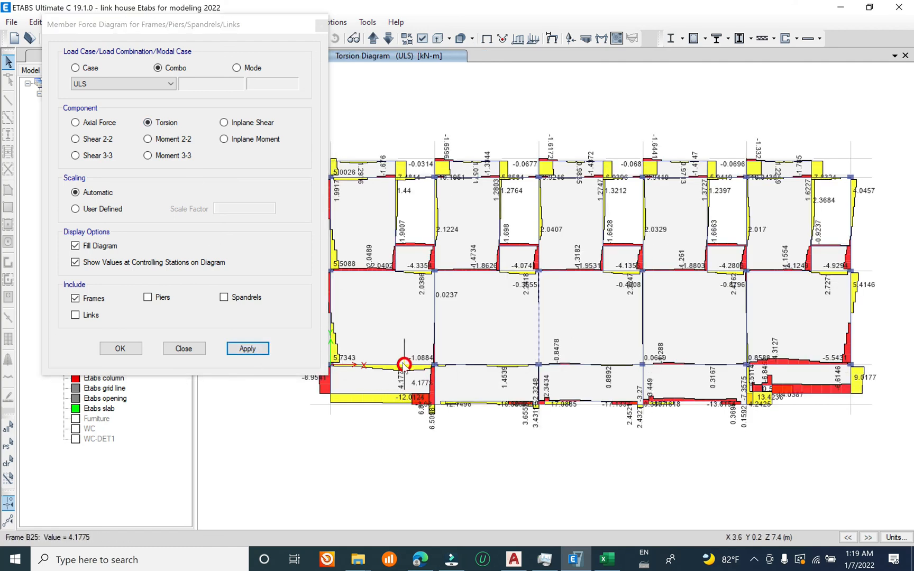
{"action": "left_click", "coordinate": [322, 25]}
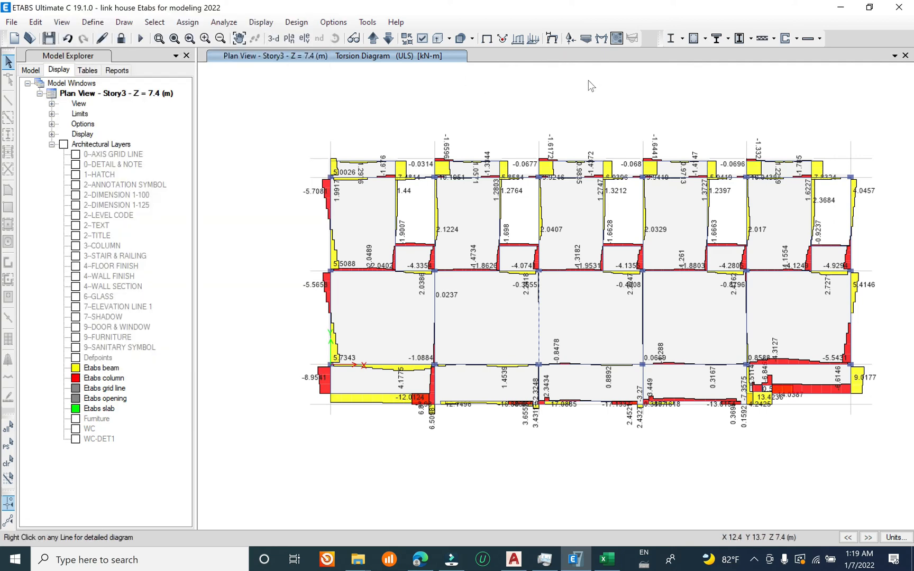
Step: Display the ULS axial force diagram of all frames in the 3-D view and examine the forces at the column bases
{"action": "left_click", "coordinate": [275, 39]}
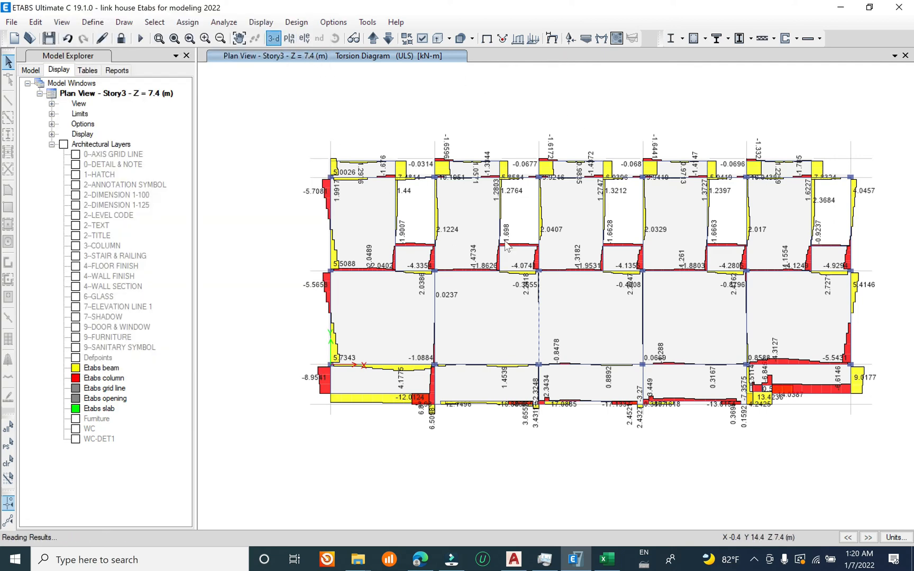
{"action": "left_click", "coordinate": [601, 38]}
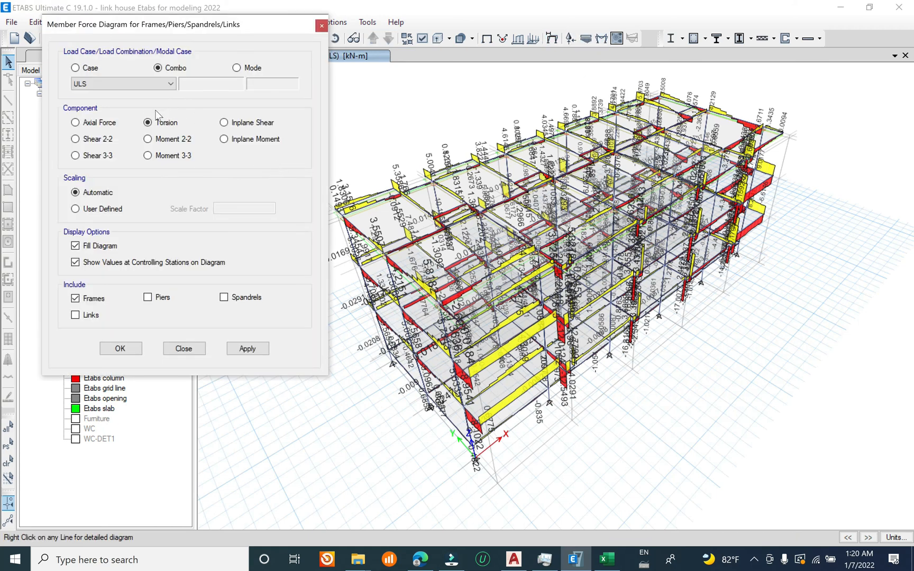
{"action": "left_click", "coordinate": [75, 122]}
{"action": "left_click", "coordinate": [247, 349]}
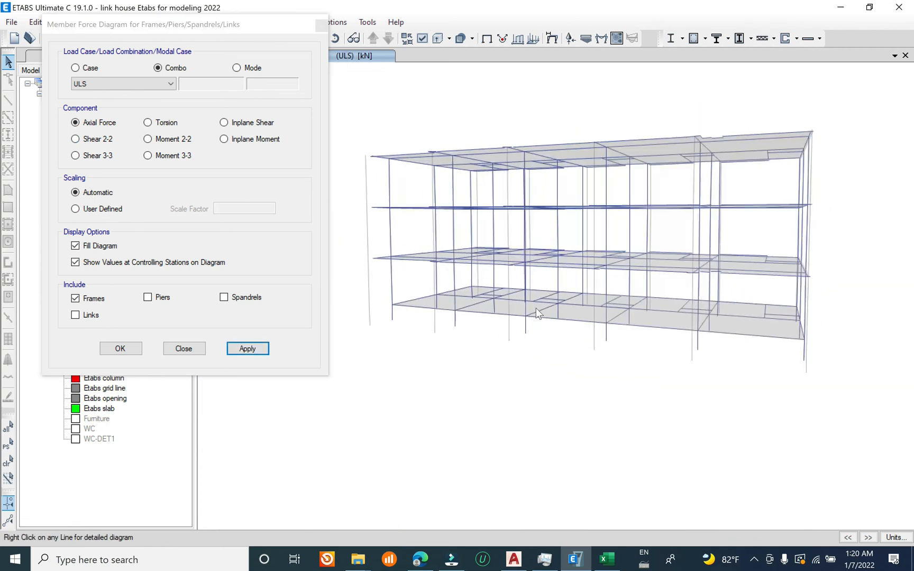
{"action": "scroll", "coordinate": [555, 309], "scroll_direction": "up", "scroll_amount": 5}
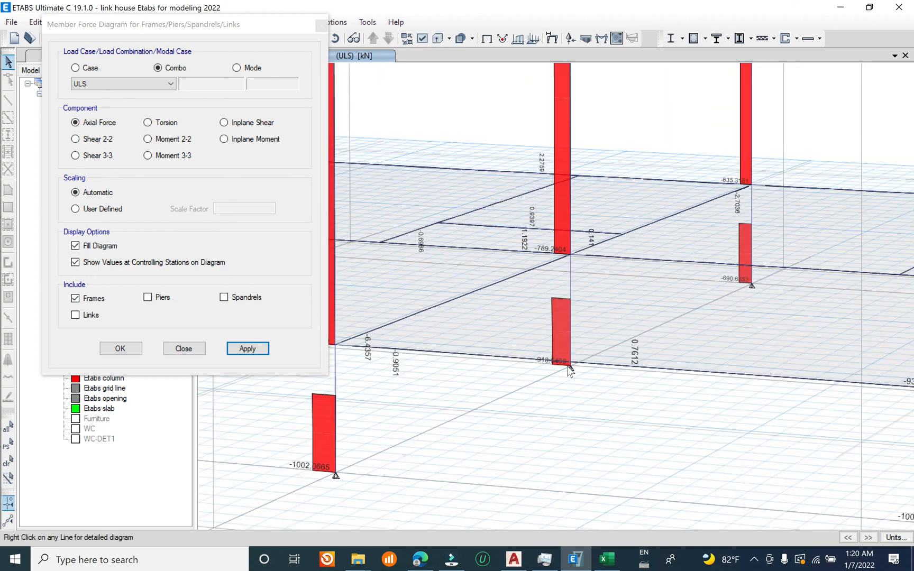
{"action": "scroll", "coordinate": [564, 349], "scroll_direction": "up", "scroll_amount": 3}
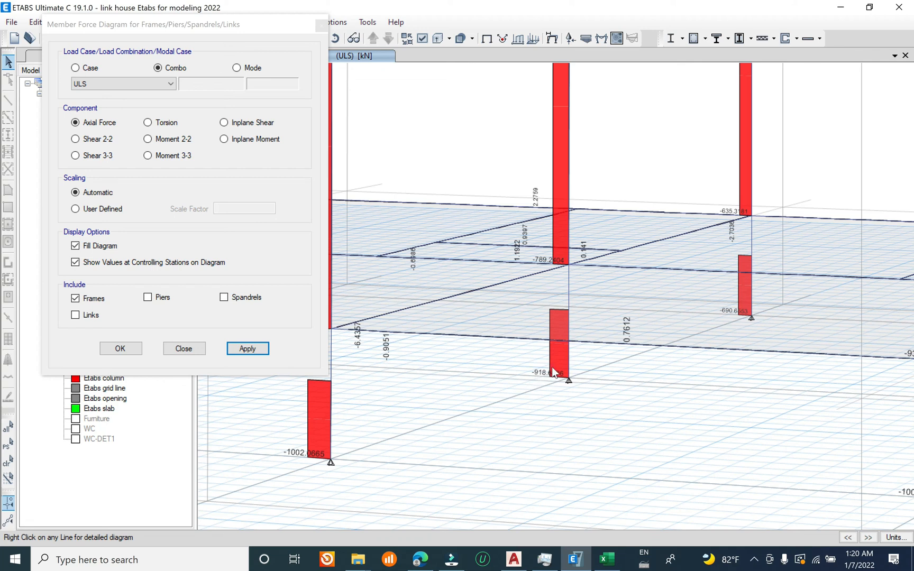
Step: Inspect the detailed axial force and torsion diagram of column C9 at Story1 and close the force diagram settings
{"action": "left_click", "coordinate": [568, 363]}
{"action": "right_click", "coordinate": [568, 362]}
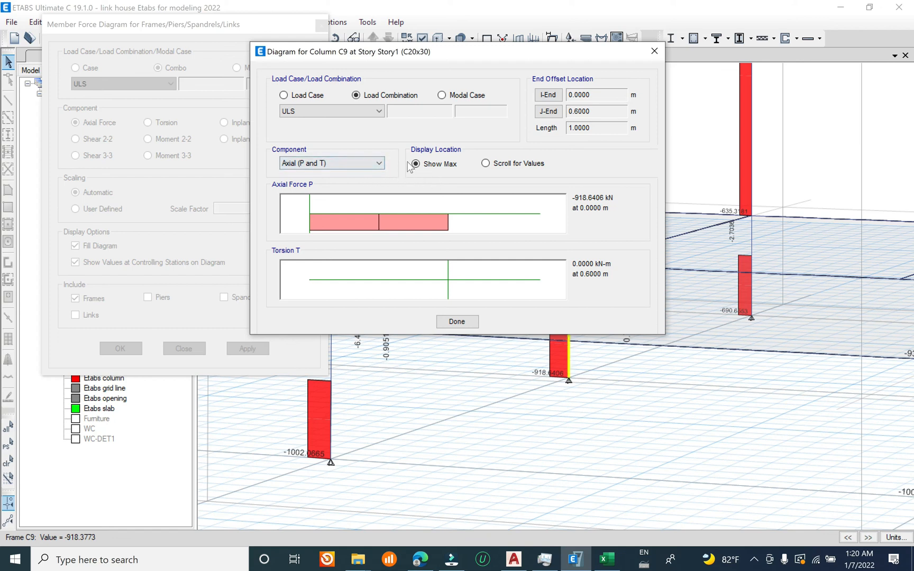
{"action": "left_click", "coordinate": [654, 50]}
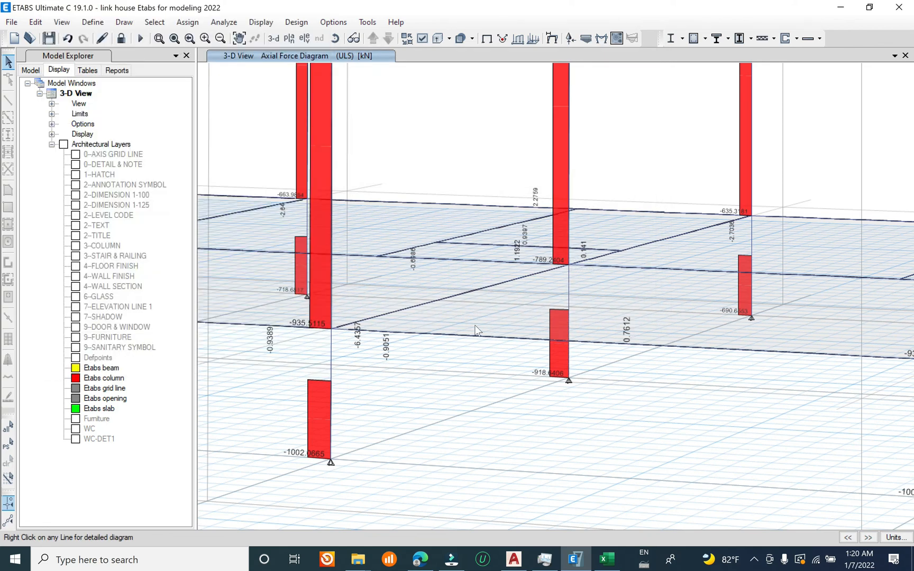
{"action": "scroll", "coordinate": [473, 324], "scroll_direction": "down", "scroll_amount": 9}
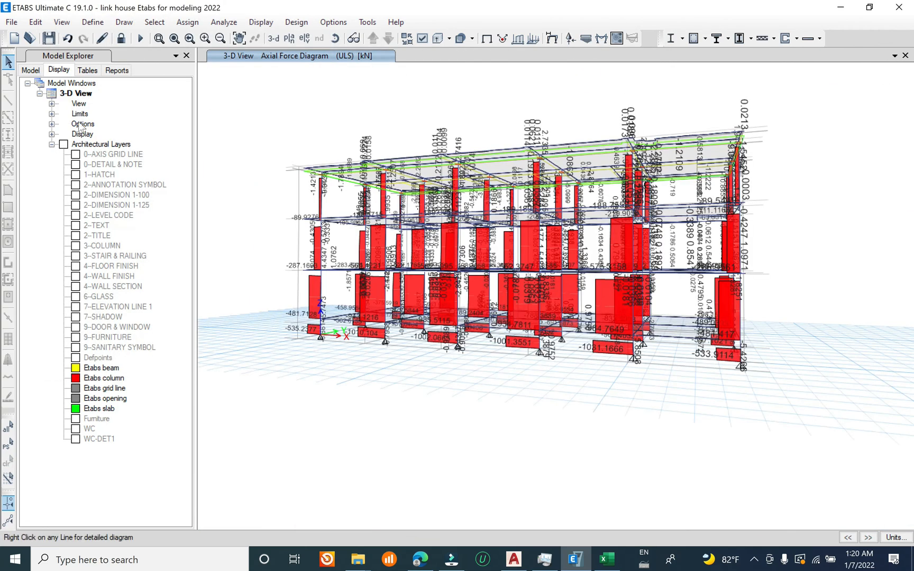
Step: Save the model and display the Base plan view with the column grid filling a widened drawing area
{"action": "left_click", "coordinate": [12, 22]}
{"action": "left_click", "coordinate": [59, 91]}
{"action": "left_click", "coordinate": [290, 40]}
{"action": "left_click", "coordinate": [390, 270]}
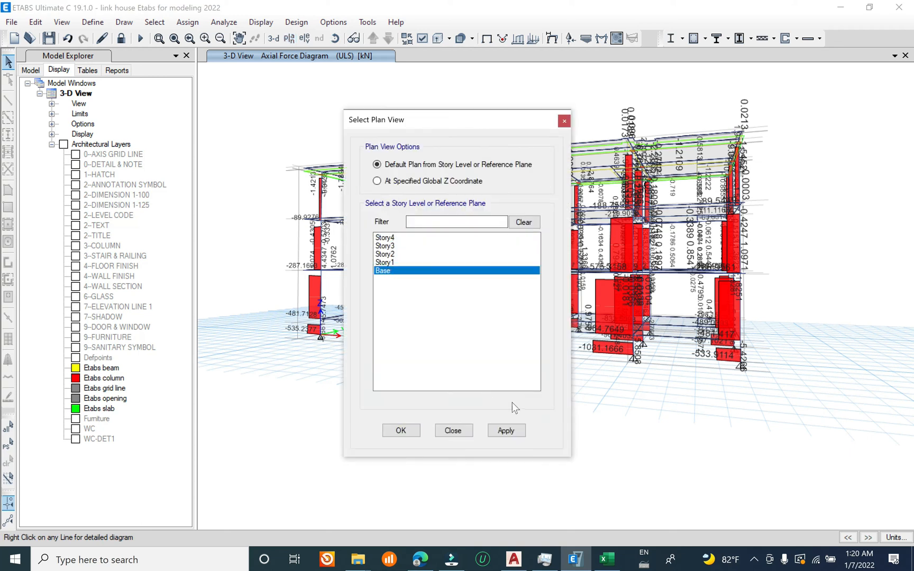
{"action": "left_click", "coordinate": [506, 430]}
{"action": "left_click", "coordinate": [452, 430]}
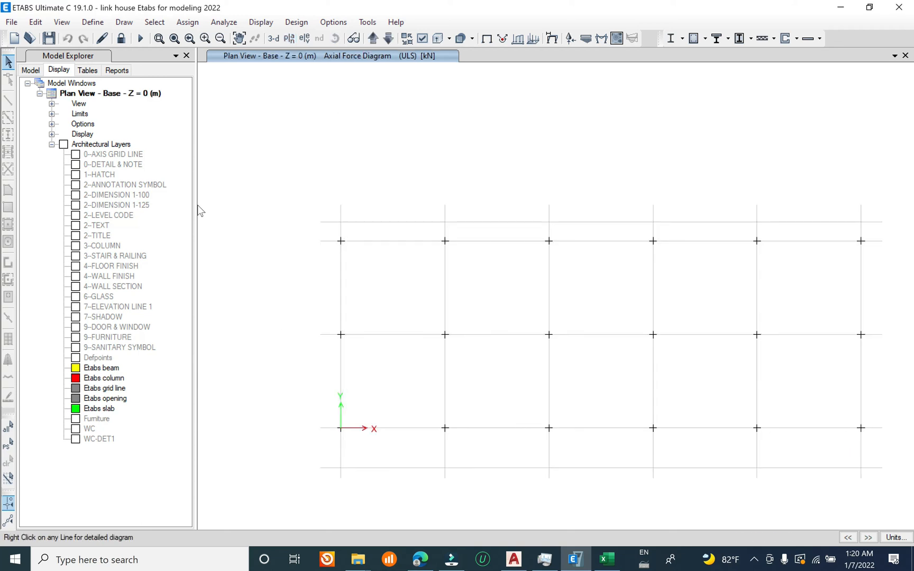
{"action": "left_click_drag", "start_coordinate": [197, 206], "coordinate": [90, 206]}
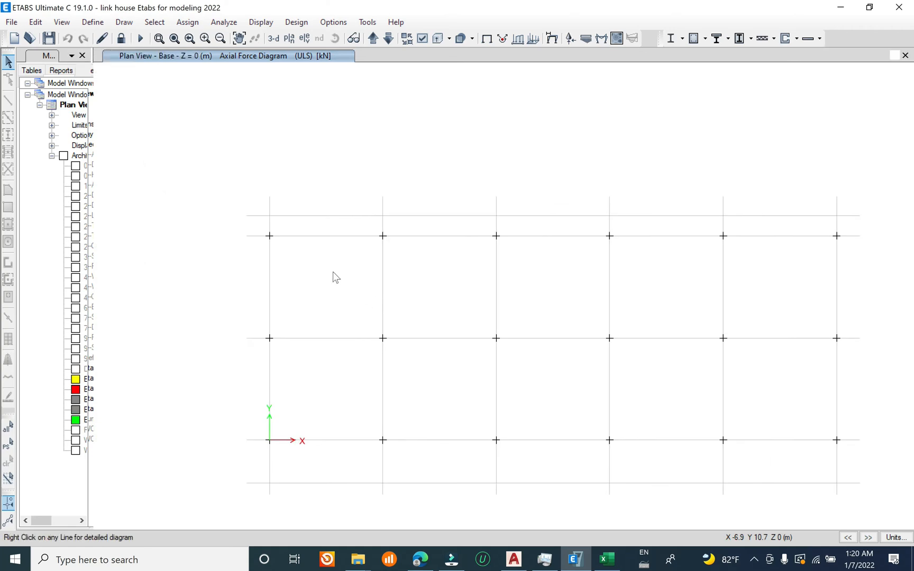
{"action": "middle_click_drag", "start_coordinate": [347, 285], "coordinate": [289, 206]}
{"action": "left_click", "coordinate": [159, 38]}
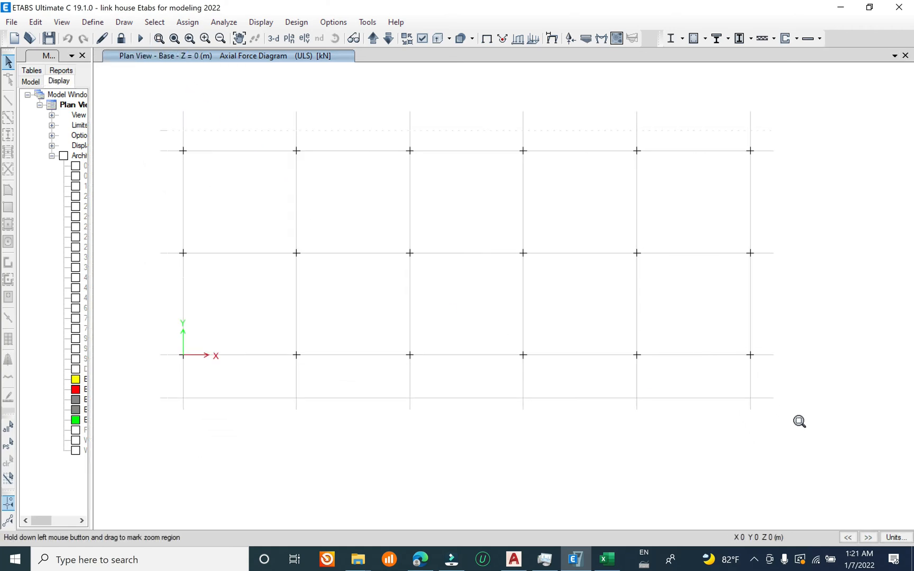
{"action": "left_click_drag", "start_coordinate": [167, 130], "coordinate": [767, 411]}
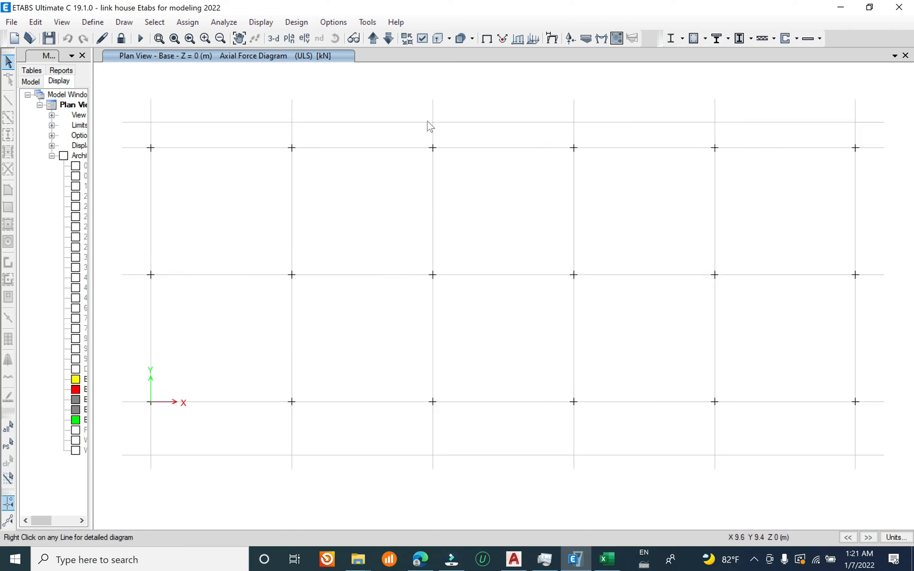
Step: Display the base reactions for the SLS combination as tabulated Fz values and save the model
{"action": "left_click", "coordinate": [571, 39]}
{"action": "left_click", "coordinate": [431, 226]}
{"action": "left_click", "coordinate": [398, 245]}
{"action": "left_click", "coordinate": [398, 230]}
{"action": "left_click", "coordinate": [397, 239]}
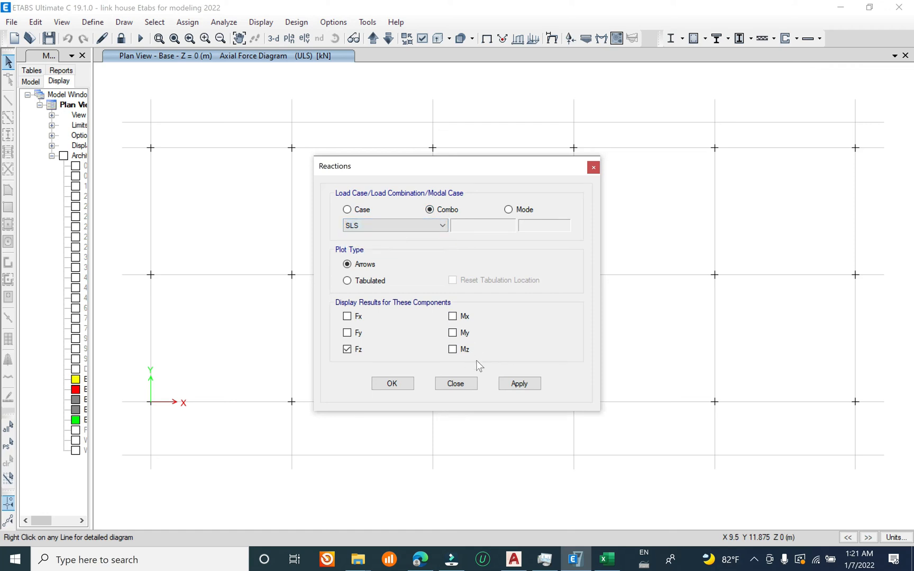
{"action": "left_click", "coordinate": [369, 281]}
{"action": "left_click", "coordinate": [500, 388]}
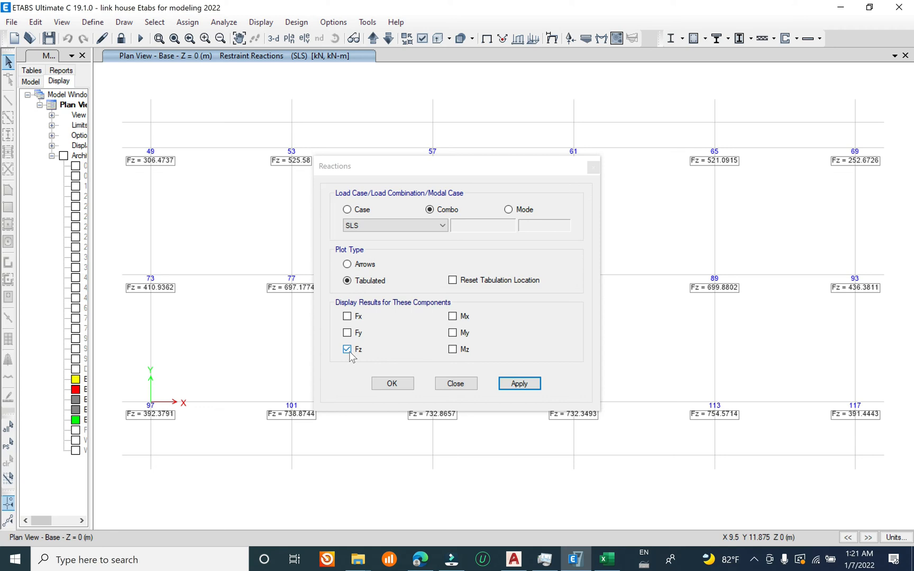
{"action": "left_click", "coordinate": [455, 384]}
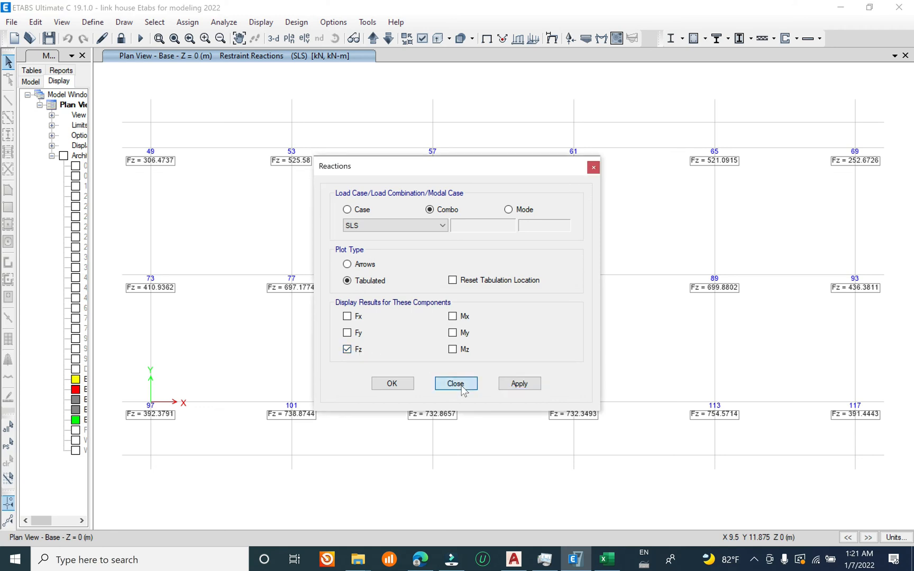
{"action": "left_click", "coordinate": [11, 22]}
{"action": "left_click", "coordinate": [37, 90]}
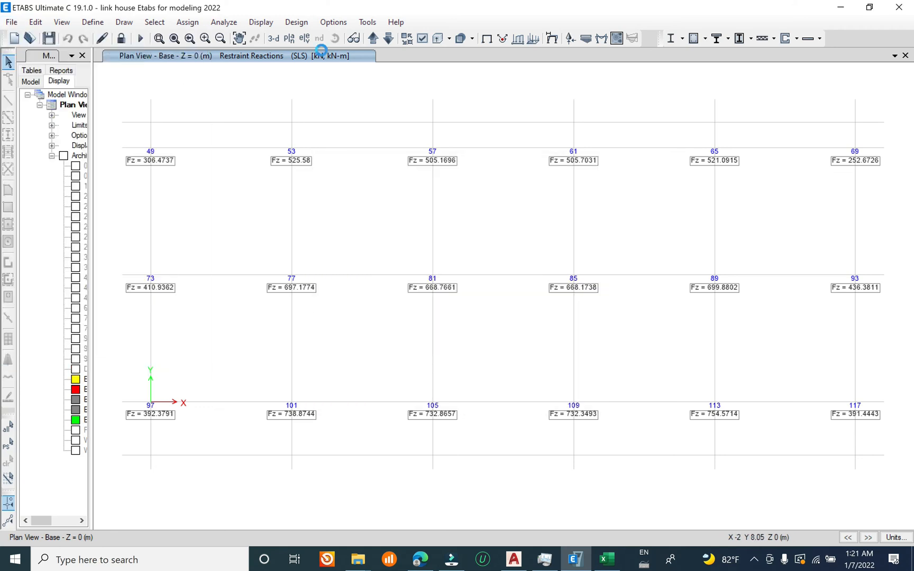
Step: Set the minimum graphic font size to 6 points in the graphics preferences
{"action": "left_click", "coordinate": [343, 23]}
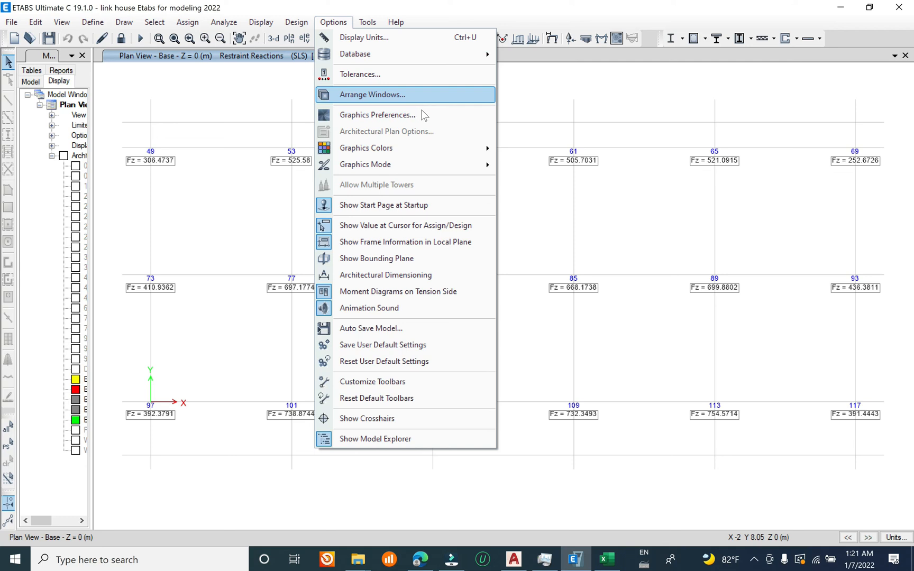
{"action": "left_click", "coordinate": [418, 120]}
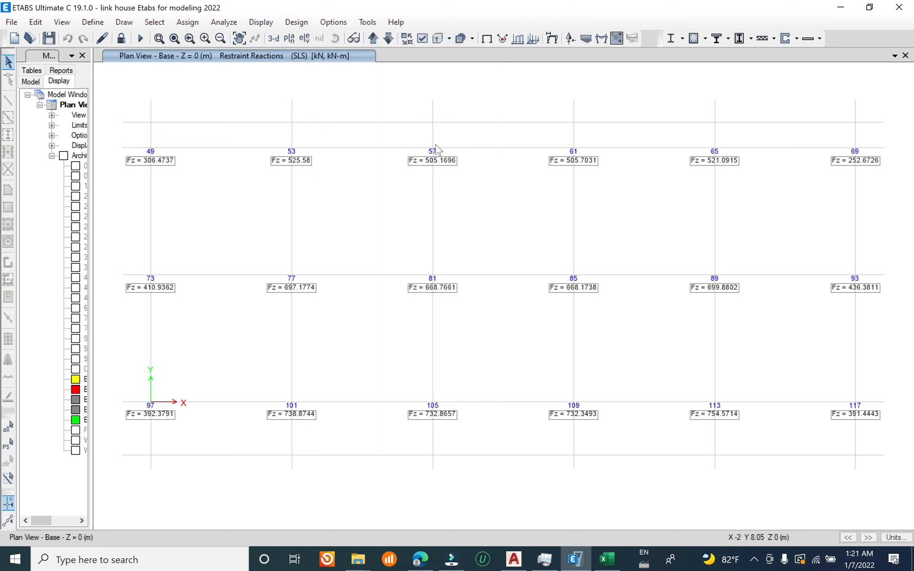
{"action": "double_click", "coordinate": [486, 206]}
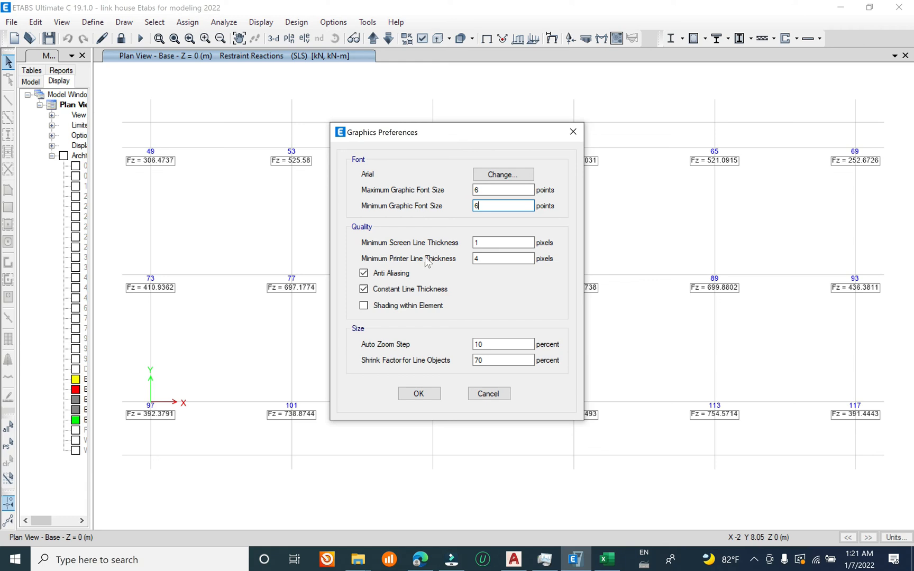
{"action": "left_click", "coordinate": [415, 394]}
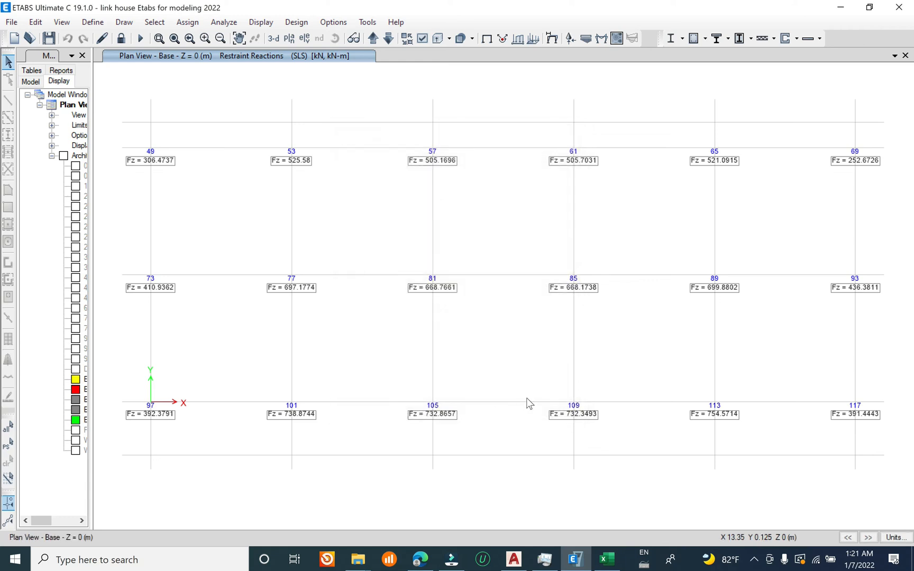
Step: Set the maximum graphic font size to 10 points to enlarge the reaction labels in the Base plan view
{"action": "left_click", "coordinate": [333, 22]}
{"action": "left_click", "coordinate": [400, 117]}
{"action": "left_click", "coordinate": [477, 189]}
{"action": "left_click_drag", "start_coordinate": [480, 190], "coordinate": [396, 190]}
{"action": "type", "text": "10"}
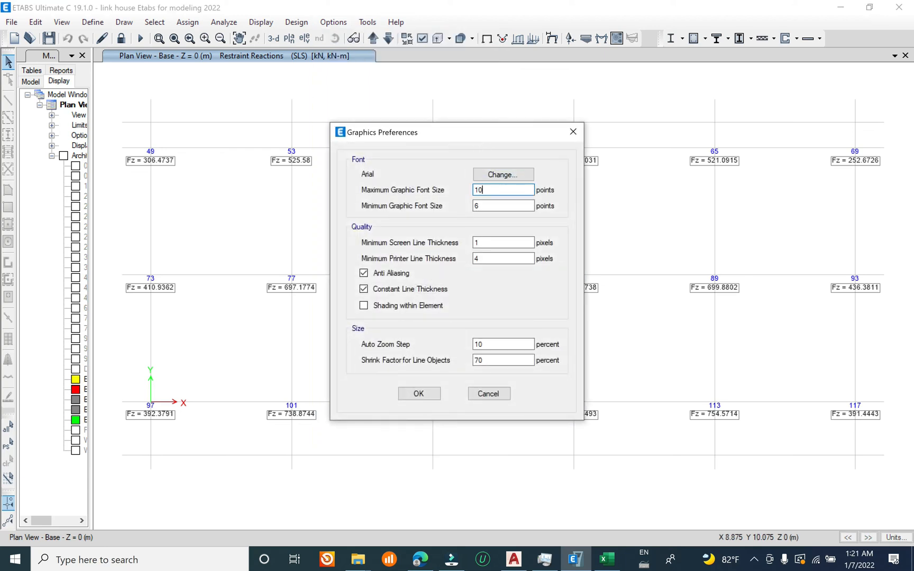
{"action": "left_click", "coordinate": [434, 392]}
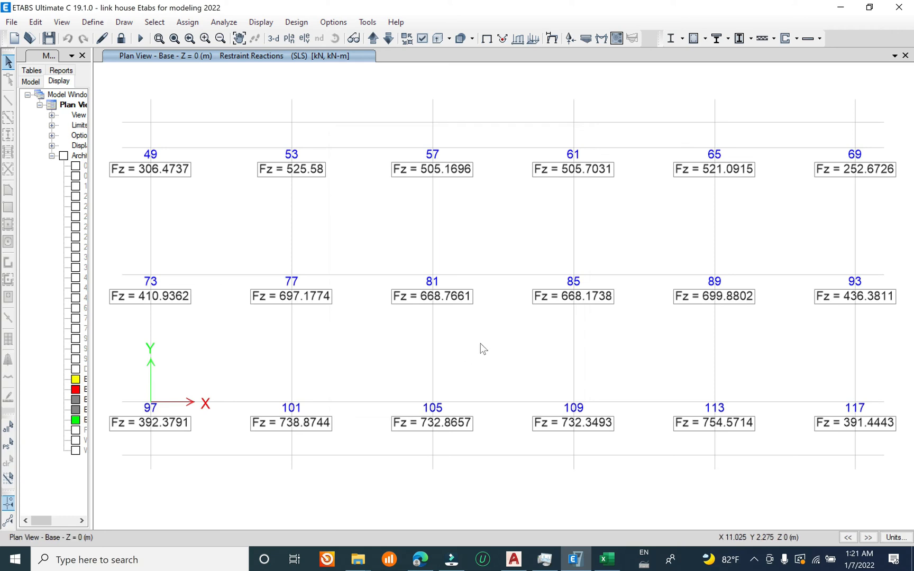
Step: Save the model
{"action": "left_click", "coordinate": [11, 22]}
{"action": "left_click", "coordinate": [30, 90]}
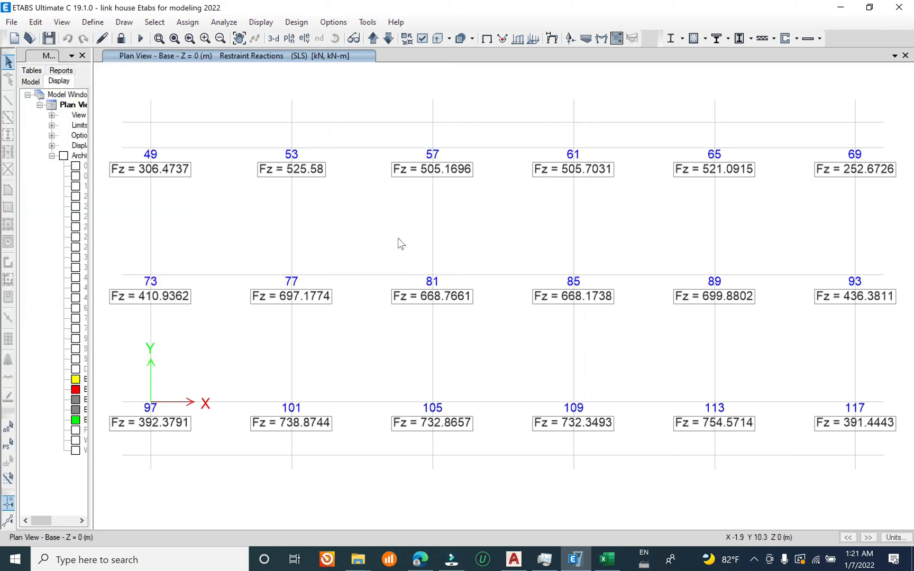
{"action": "left_click", "coordinate": [9, 25]}
{"action": "left_click", "coordinate": [42, 89]}
{"action": "left_click", "coordinate": [9, 25]}
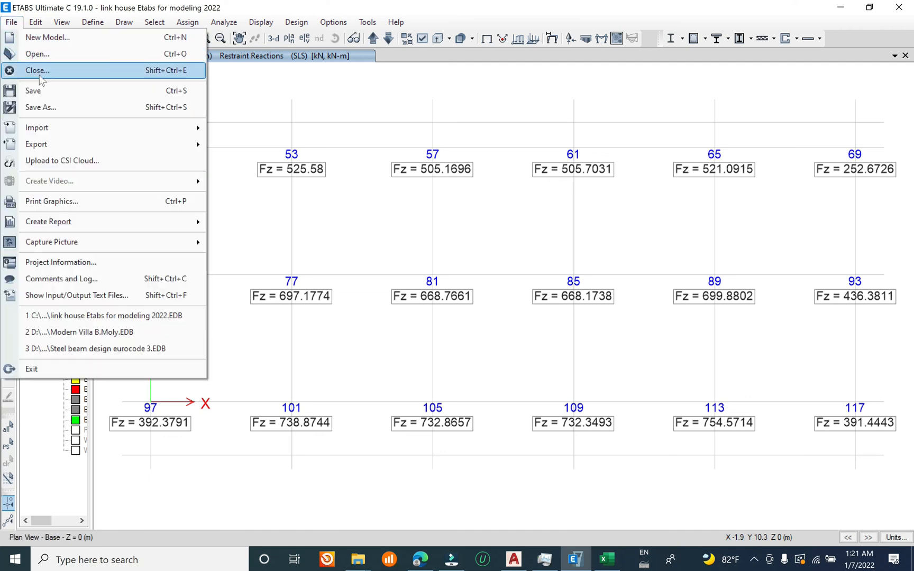
{"action": "left_click", "coordinate": [37, 90]}
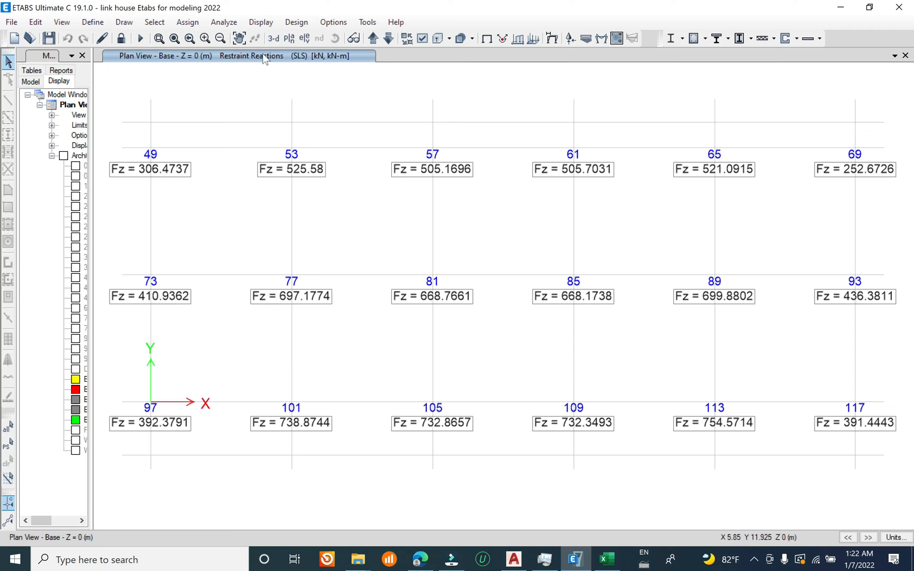
Step: Choose the Joint Design Reactions table from the joint output analysis results for display
{"action": "left_click", "coordinate": [260, 23]}
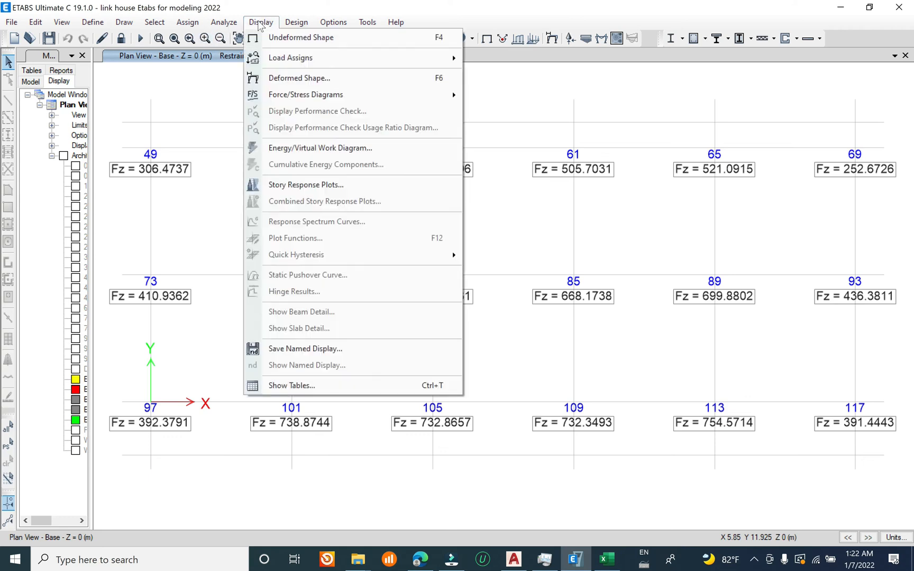
{"action": "left_click", "coordinate": [316, 384]}
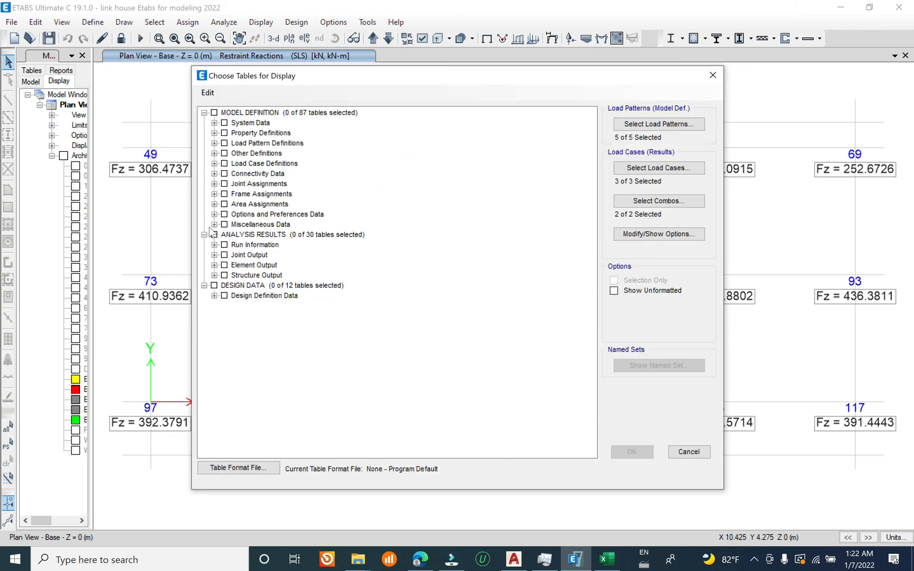
{"action": "left_click", "coordinate": [215, 256]}
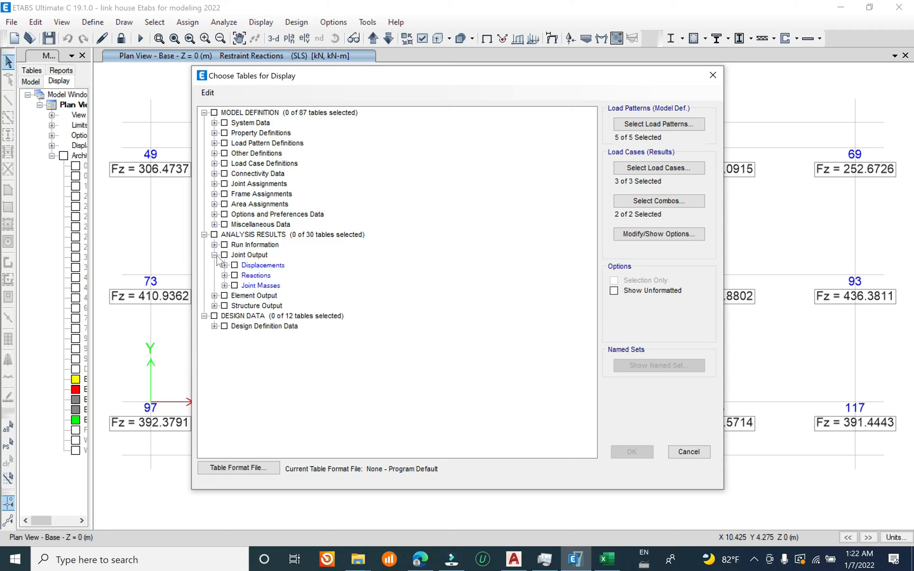
{"action": "left_click", "coordinate": [224, 275]}
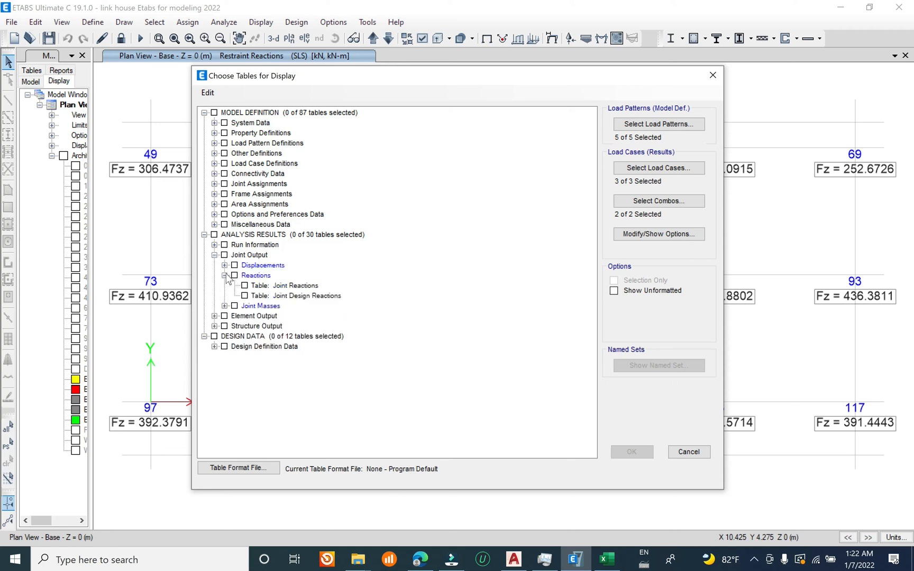
{"action": "left_click", "coordinate": [244, 296]}
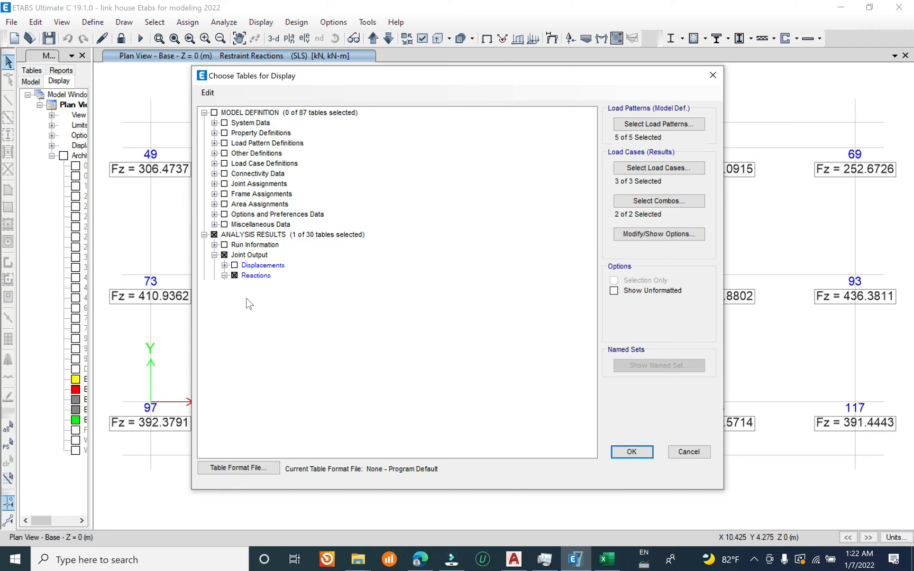
Step: Limit the load cases for the result tables to Dead and Live
{"action": "left_click", "coordinate": [657, 168]}
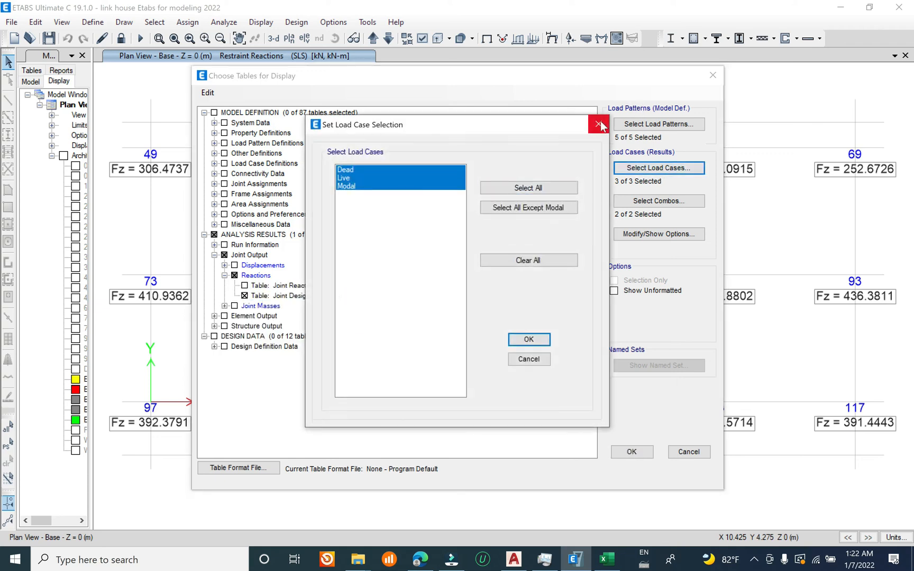
{"action": "left_click", "coordinate": [357, 177]}
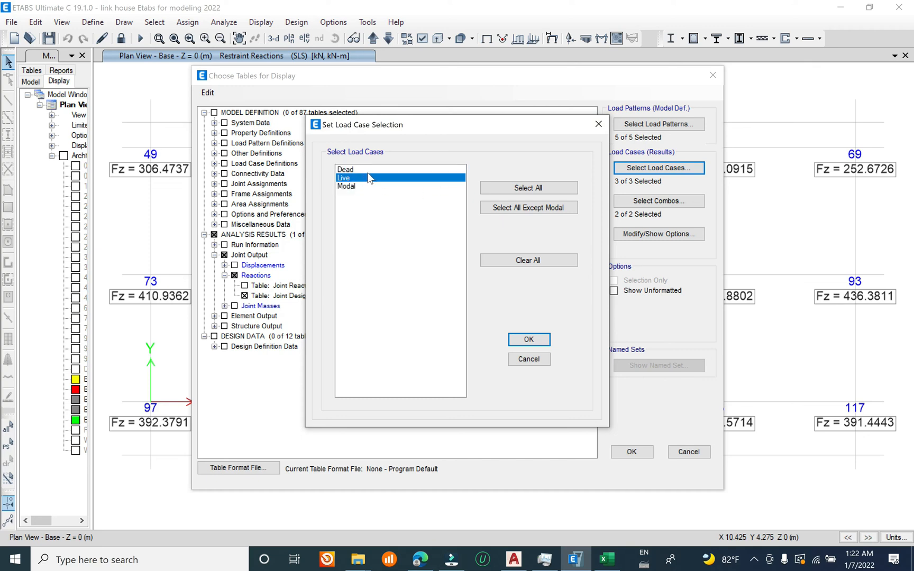
{"action": "left_click", "coordinate": [368, 170], "text": "ctrl"}
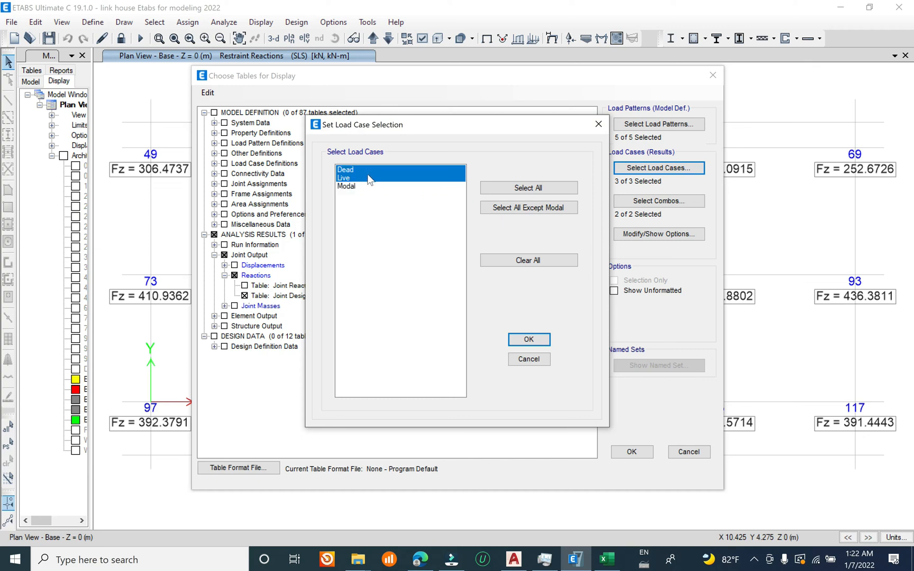
{"action": "left_click", "coordinate": [529, 339]}
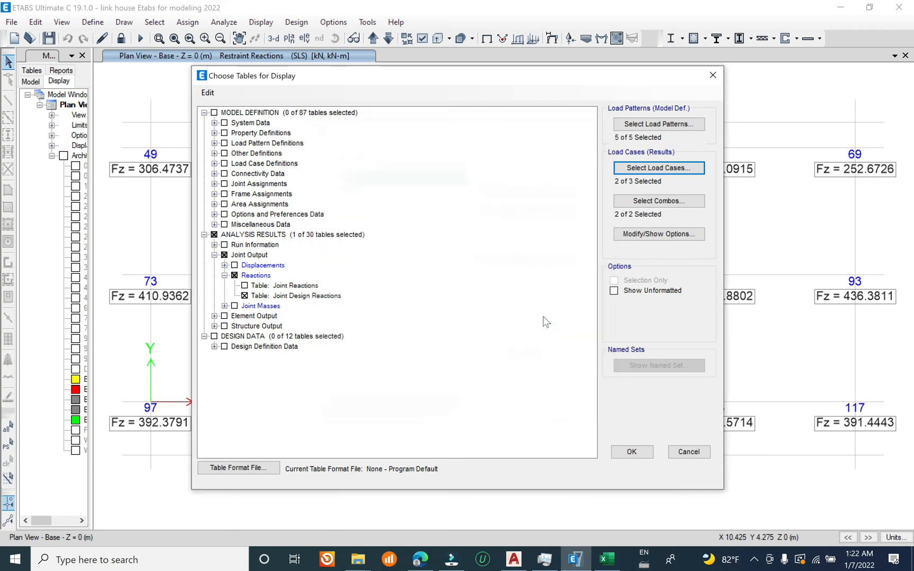
Step: Limit the combinations to SLS and display the Joint Design Reactions table
{"action": "left_click", "coordinate": [658, 200]}
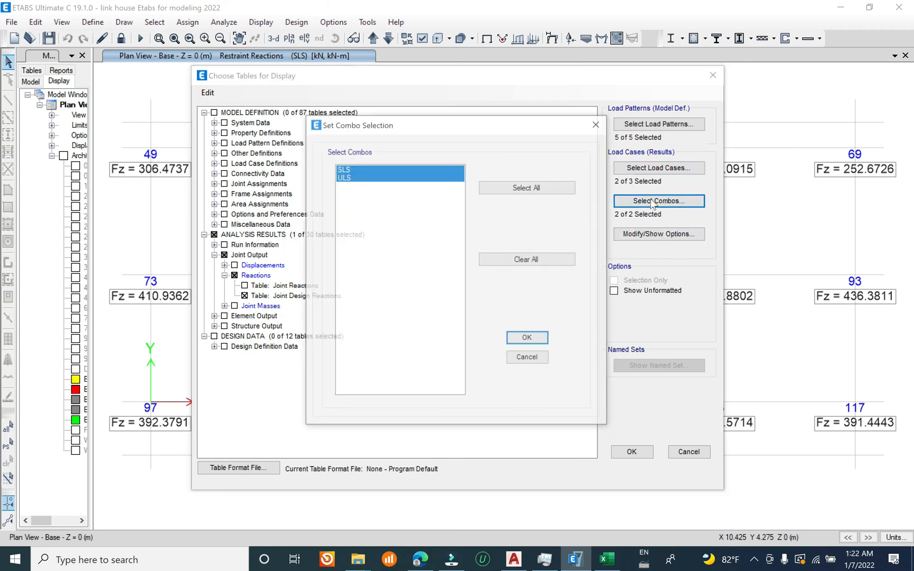
{"action": "left_click", "coordinate": [353, 178]}
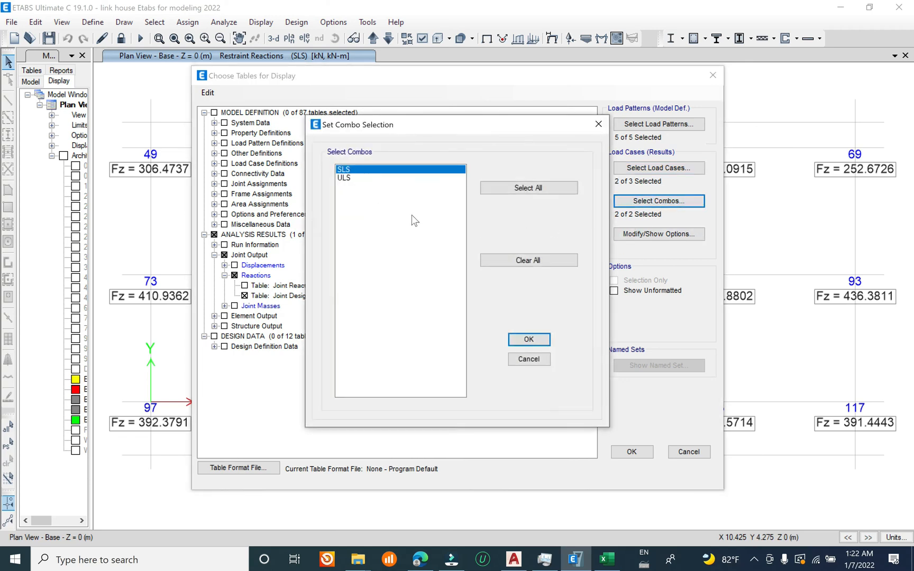
{"action": "left_click", "coordinate": [529, 344]}
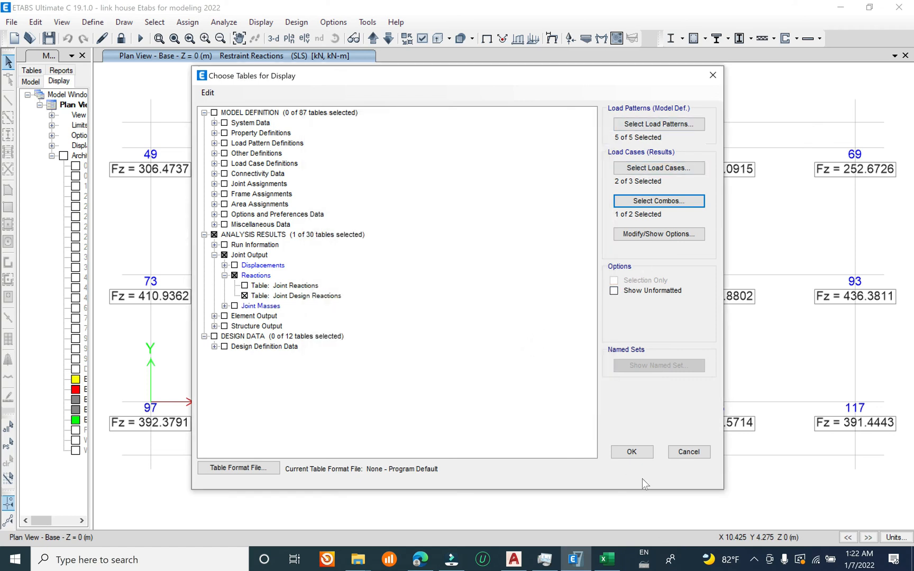
{"action": "left_click", "coordinate": [631, 451]}
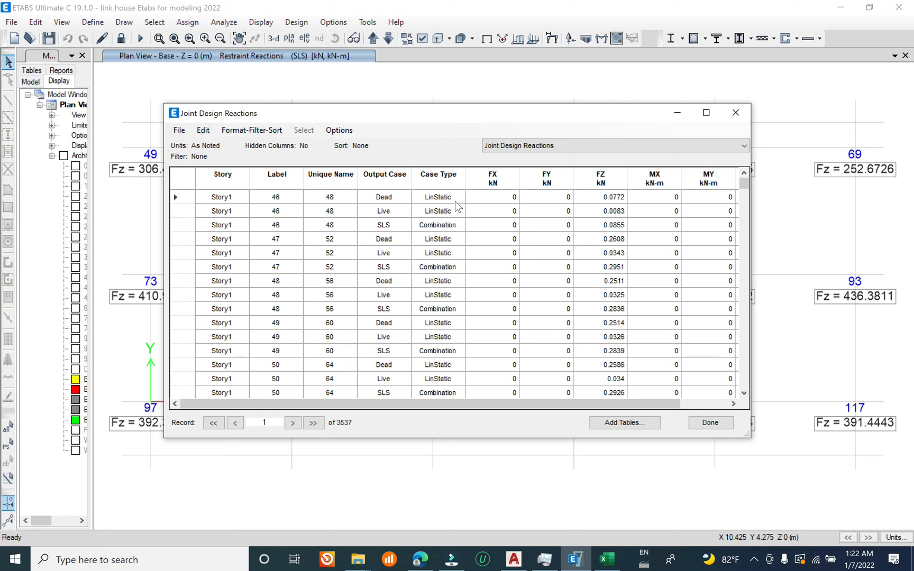
Step: Filter the Joint Design Reactions table to the Combination case type and the Base story
{"action": "left_click", "coordinate": [441, 180]}
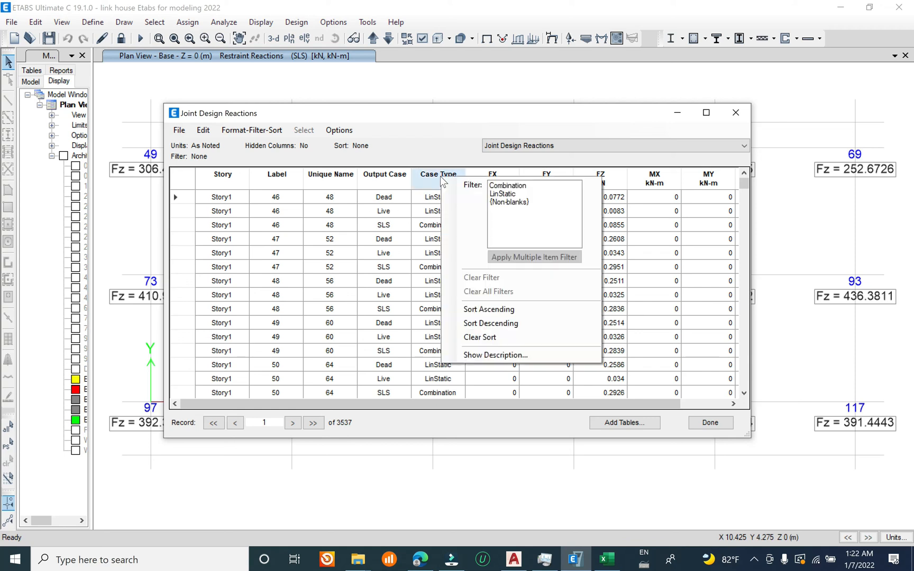
{"action": "left_click", "coordinate": [521, 186]}
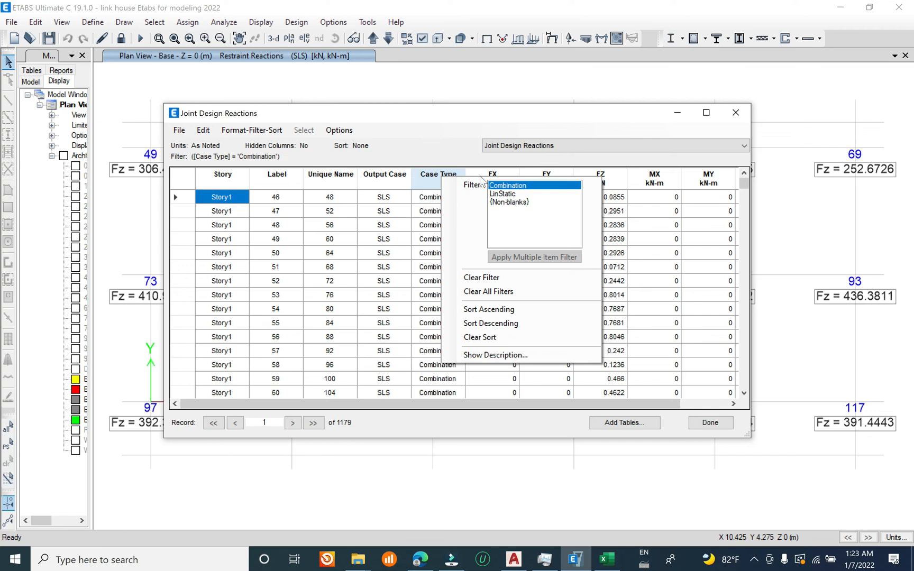
{"action": "left_click_drag", "start_coordinate": [452, 118], "coordinate": [455, 117]}
{"action": "scroll", "coordinate": [435, 278], "scroll_direction": "down", "scroll_amount": 20}
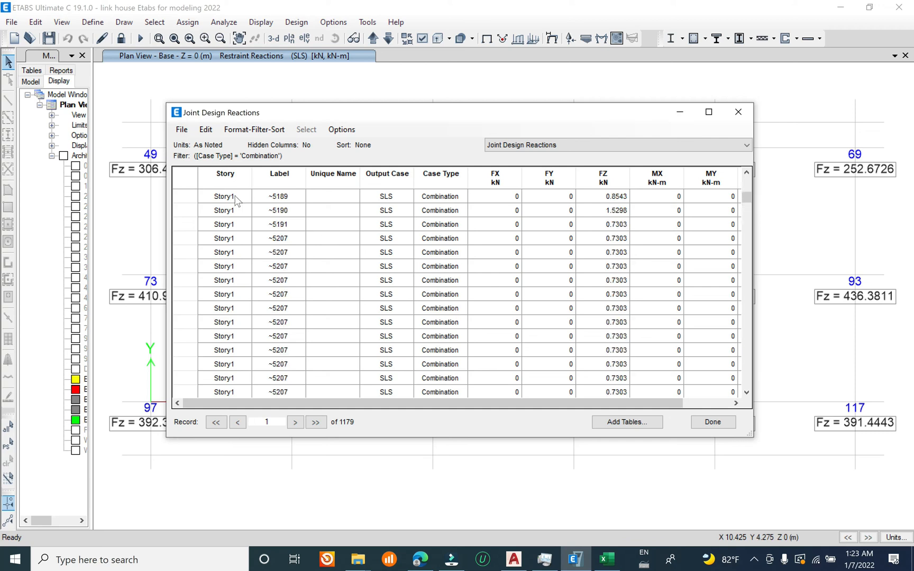
{"action": "left_click", "coordinate": [237, 179]}
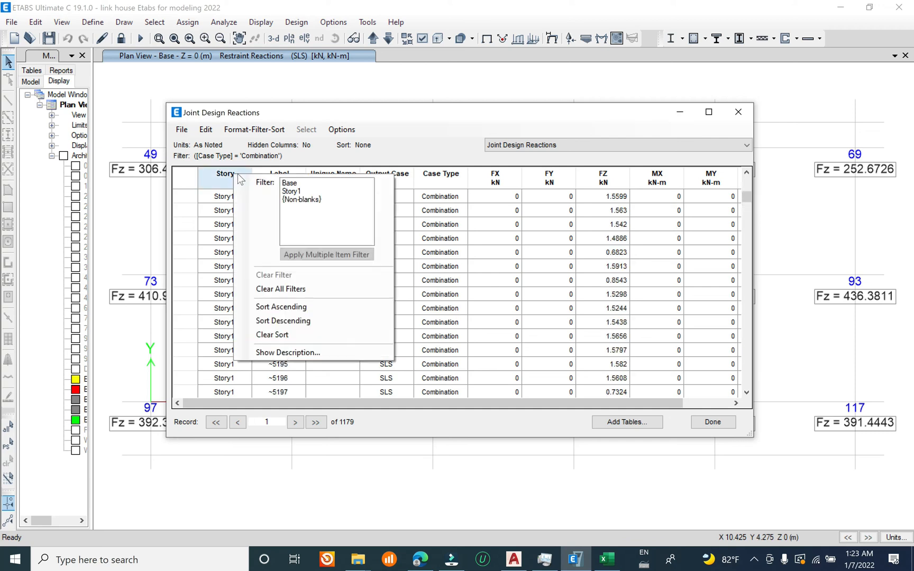
{"action": "left_click", "coordinate": [291, 183]}
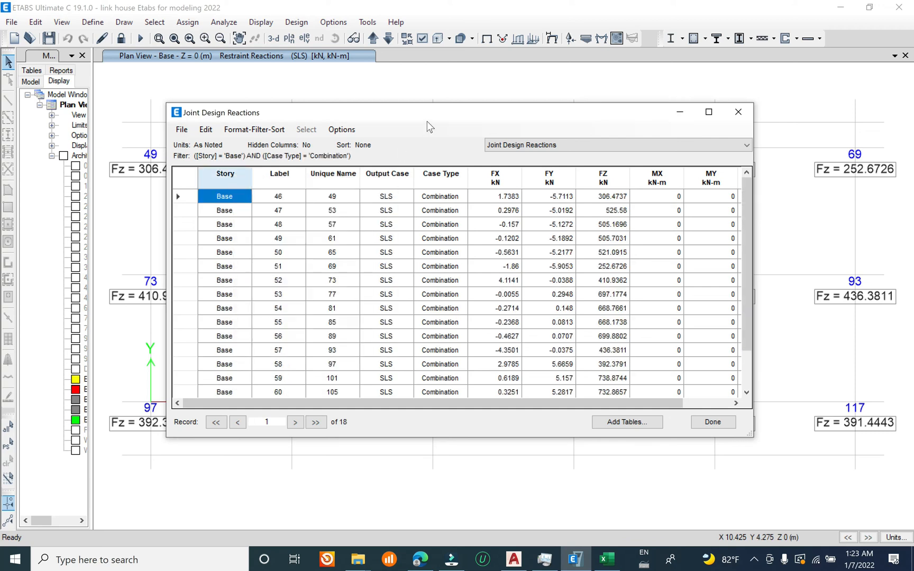
Step: Compare the tabulated FZ reactions of base joints 49, 53, 57 and 77 with the reaction labels in the plan view
{"action": "left_click_drag", "start_coordinate": [465, 113], "coordinate": [504, 229]}
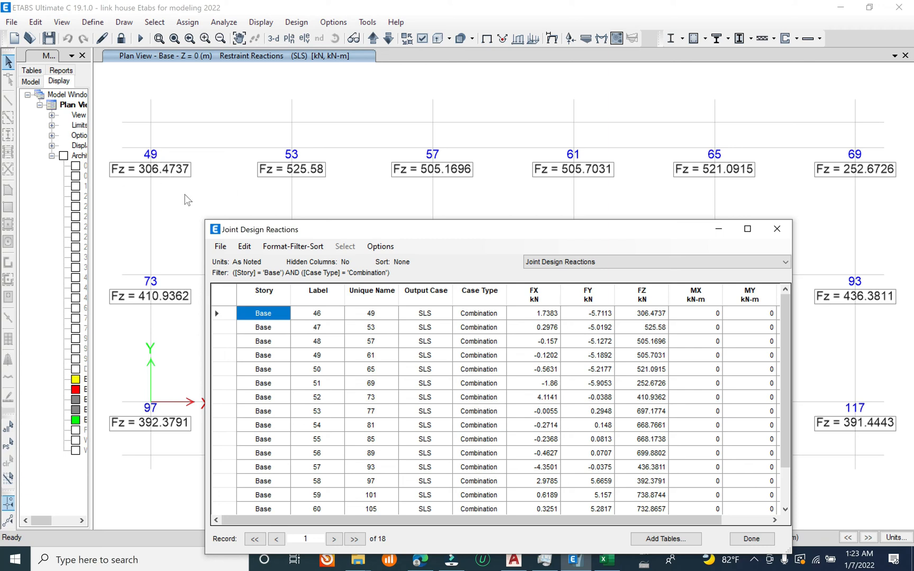
{"action": "left_click", "coordinate": [373, 316]}
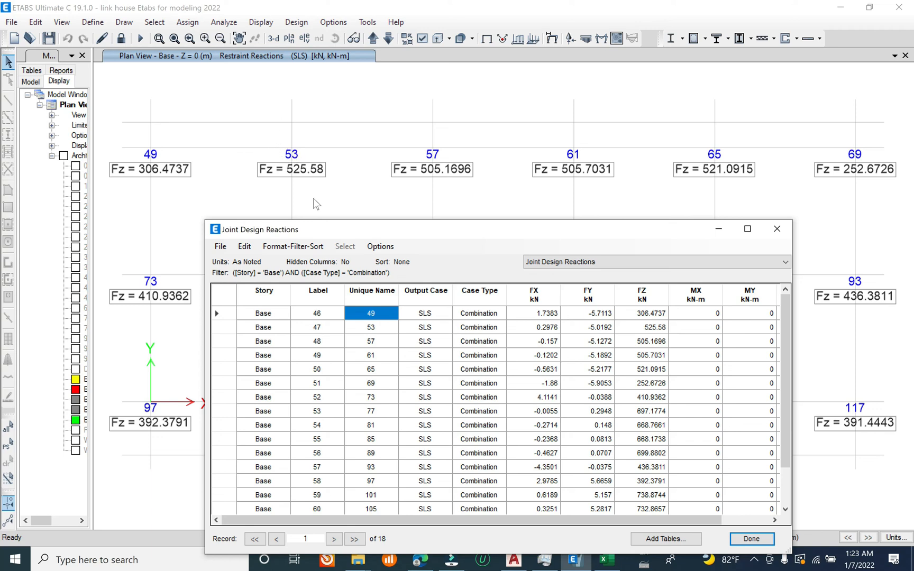
{"action": "left_click_drag", "start_coordinate": [284, 412], "coordinate": [641, 418]}
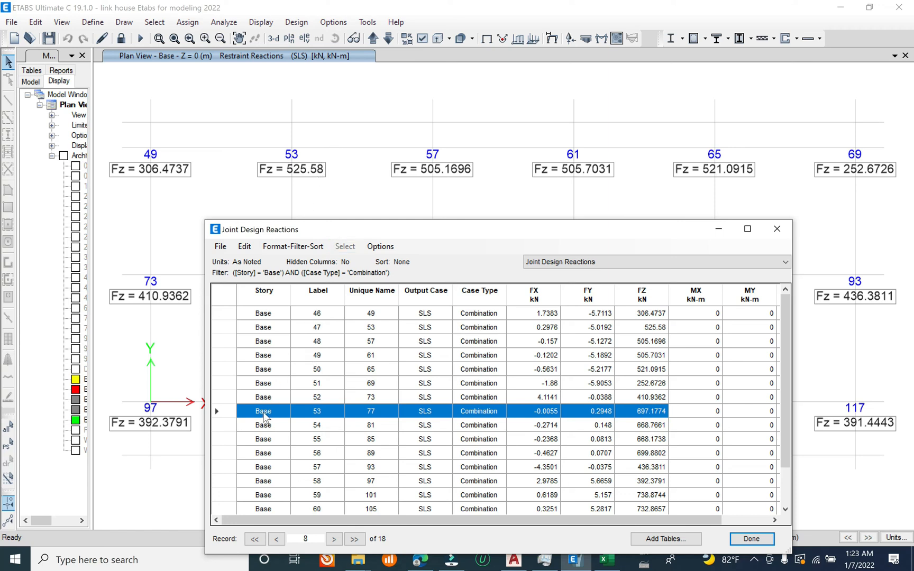
{"action": "left_click_drag", "start_coordinate": [310, 235], "coordinate": [231, 210]}
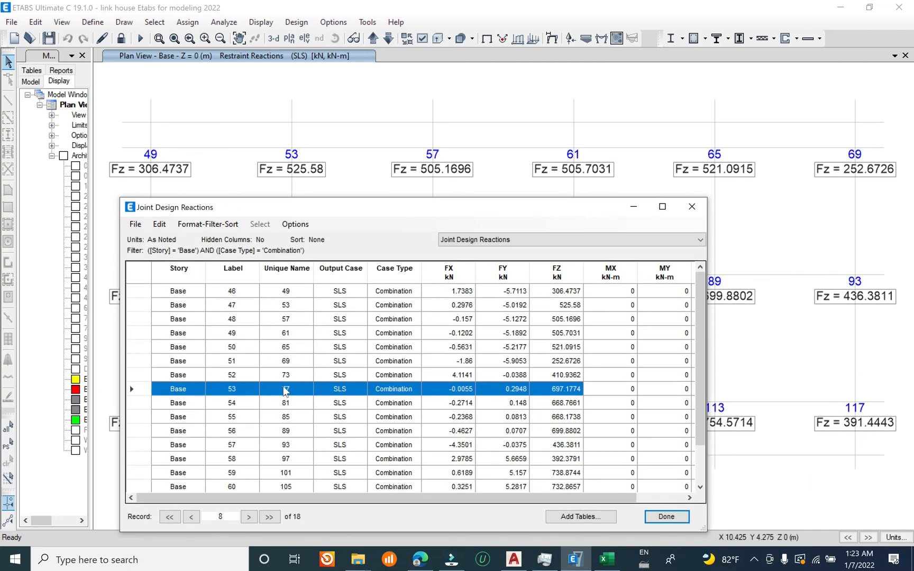
{"action": "left_click", "coordinate": [292, 309]}
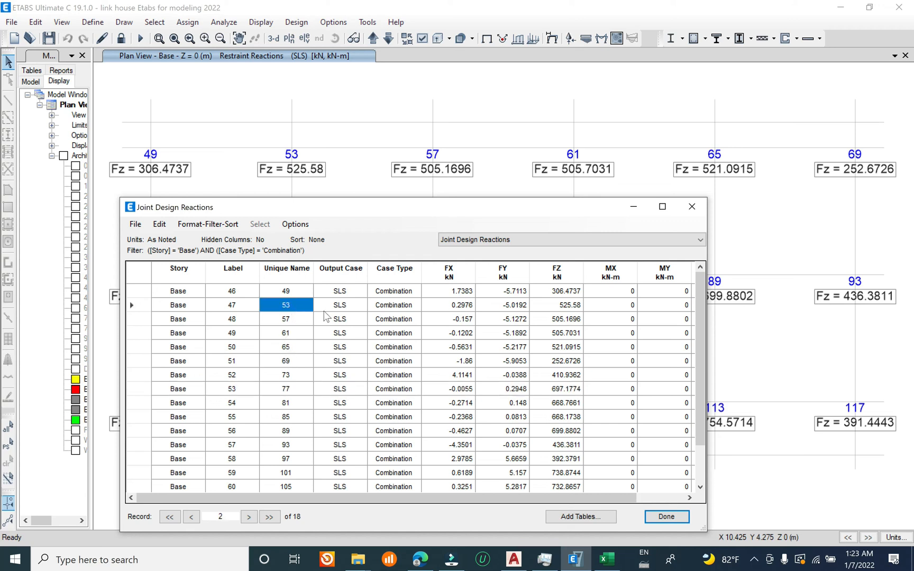
{"action": "left_click", "coordinate": [558, 306]}
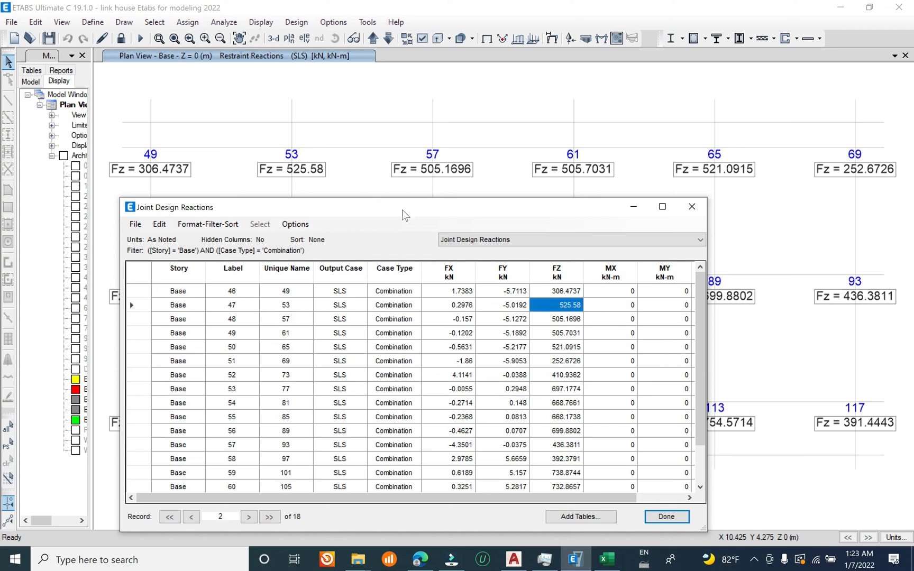
{"action": "left_click", "coordinate": [300, 318]}
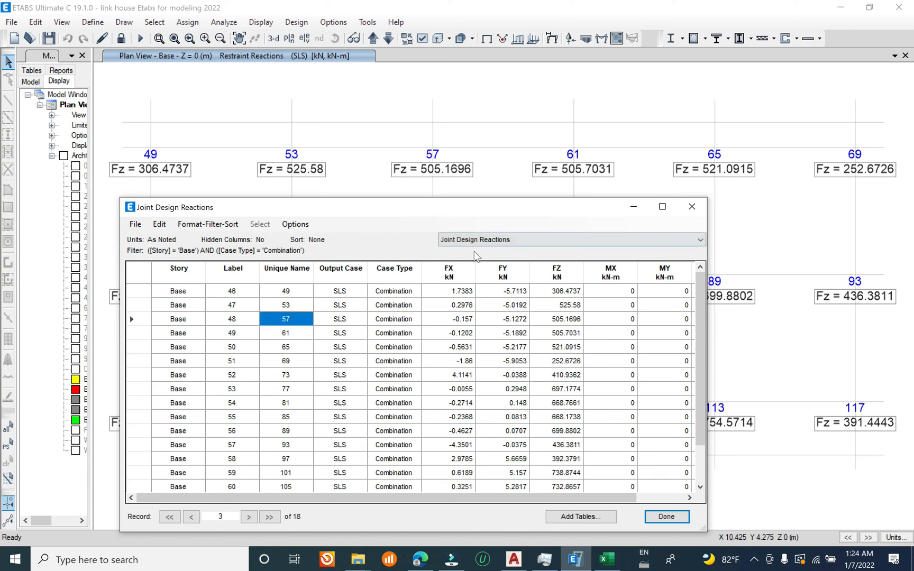
{"action": "left_click", "coordinate": [554, 319]}
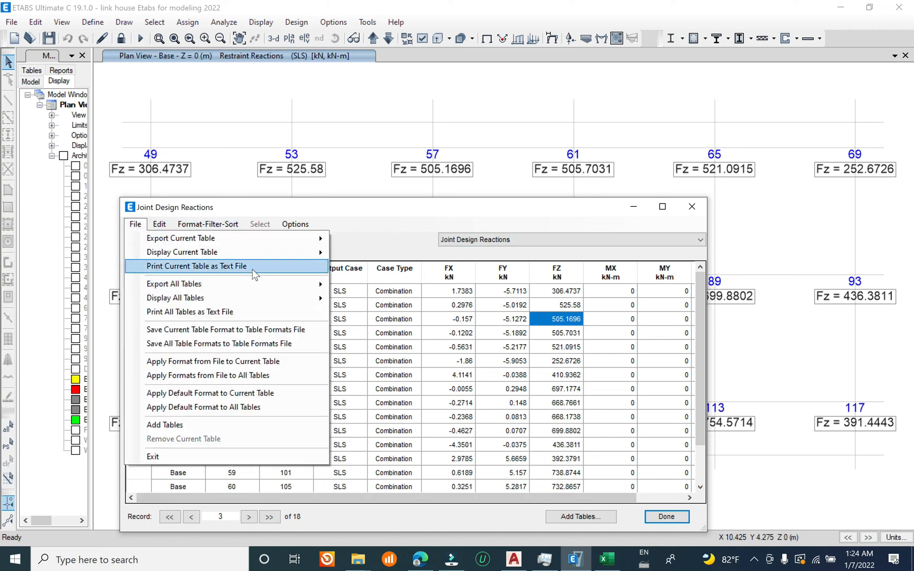
Step: Export the current Joint Design Reactions table to Excel and maximize the workbook window
{"action": "mouse_move", "coordinate": [312, 239]}
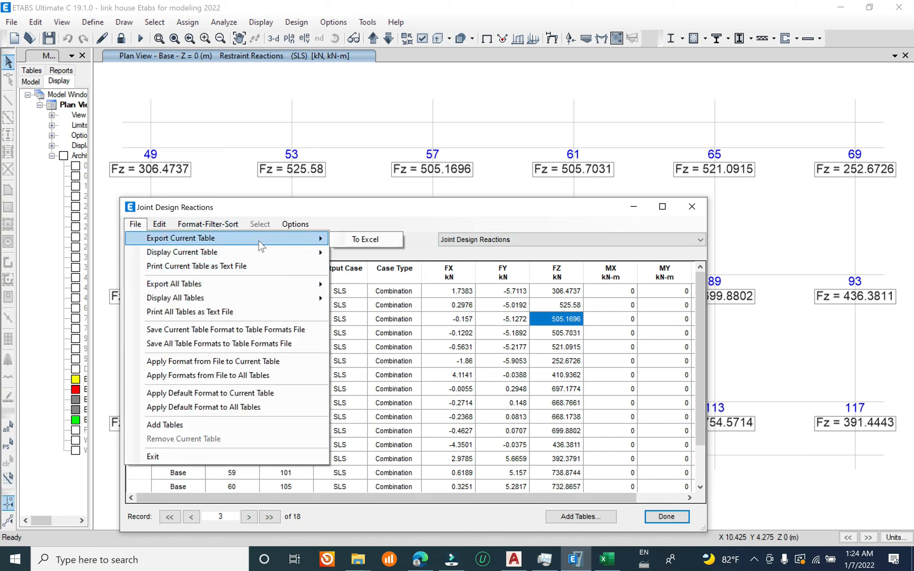
{"action": "left_click", "coordinate": [365, 239]}
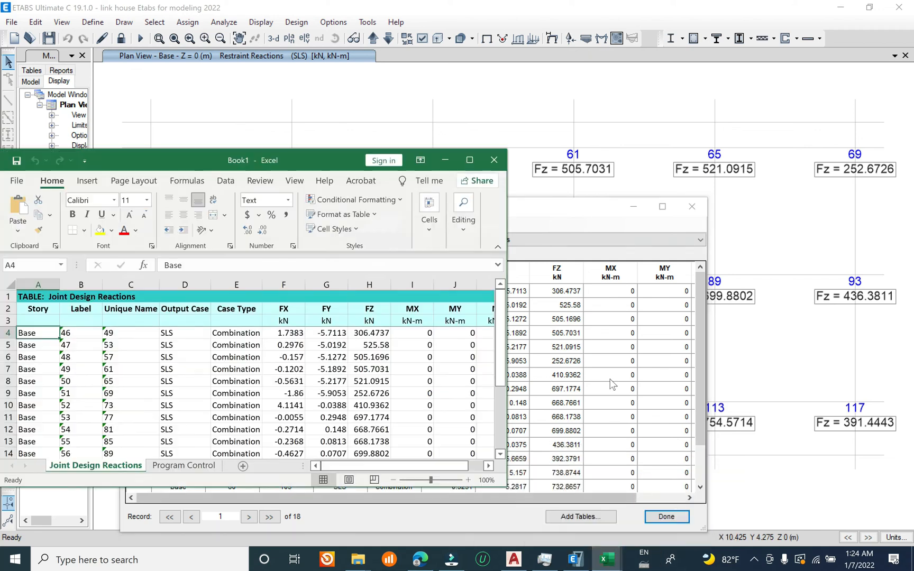
{"action": "left_click", "coordinate": [477, 158]}
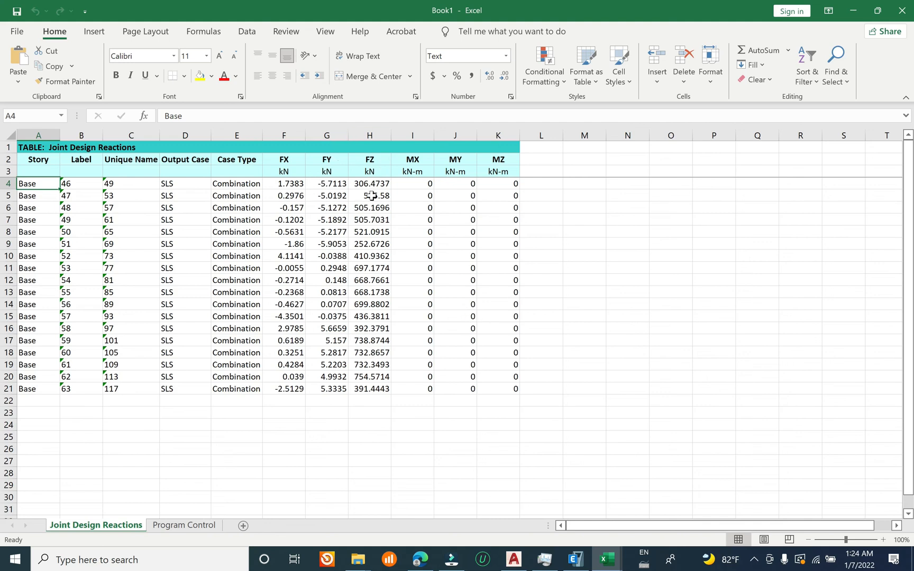
Step: Sum the FZ reactions H4:H21 in cell H22 and label the result "Total Fz" in G22
{"action": "left_click", "coordinate": [371, 402]}
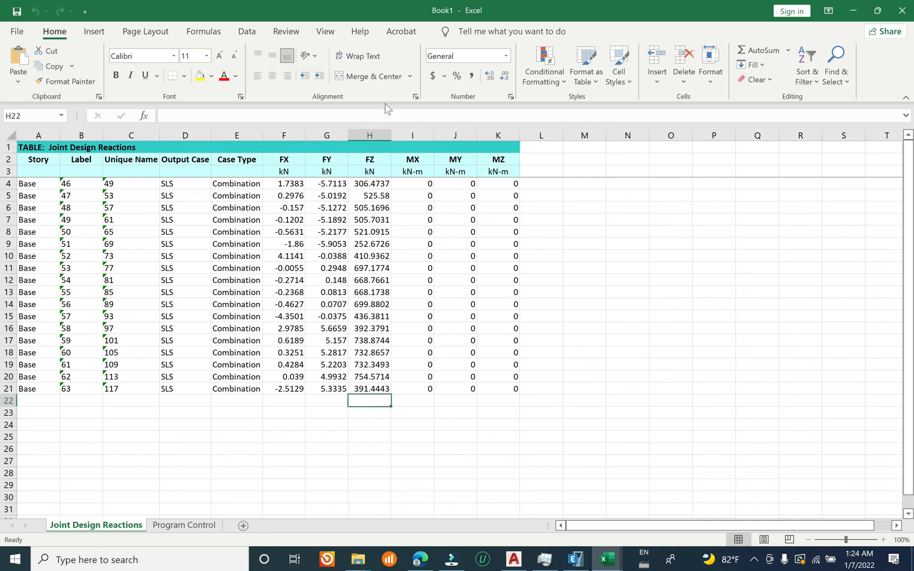
{"action": "left_click", "coordinate": [760, 51]}
{"action": "key", "text": "Return"}
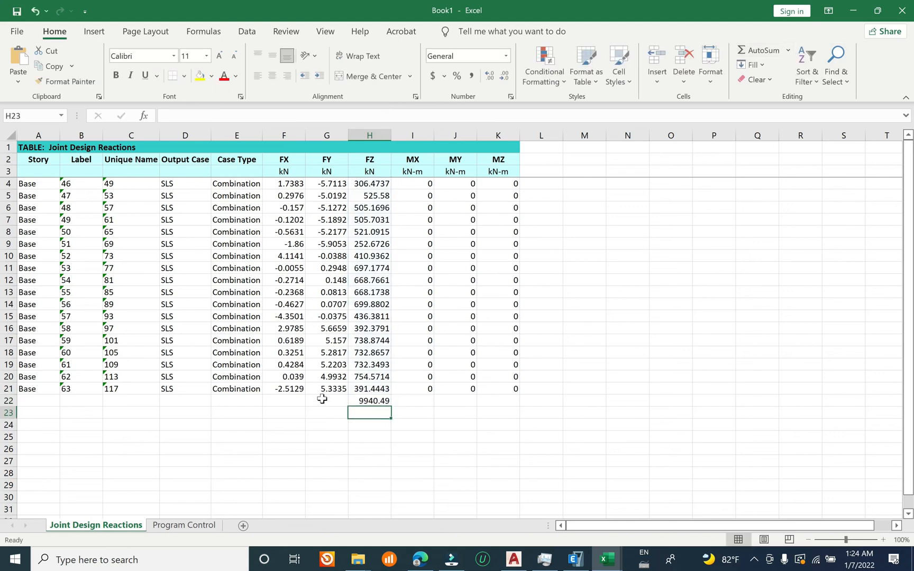
{"action": "left_click", "coordinate": [322, 401]}
{"action": "type", "text": "Total Fz"}
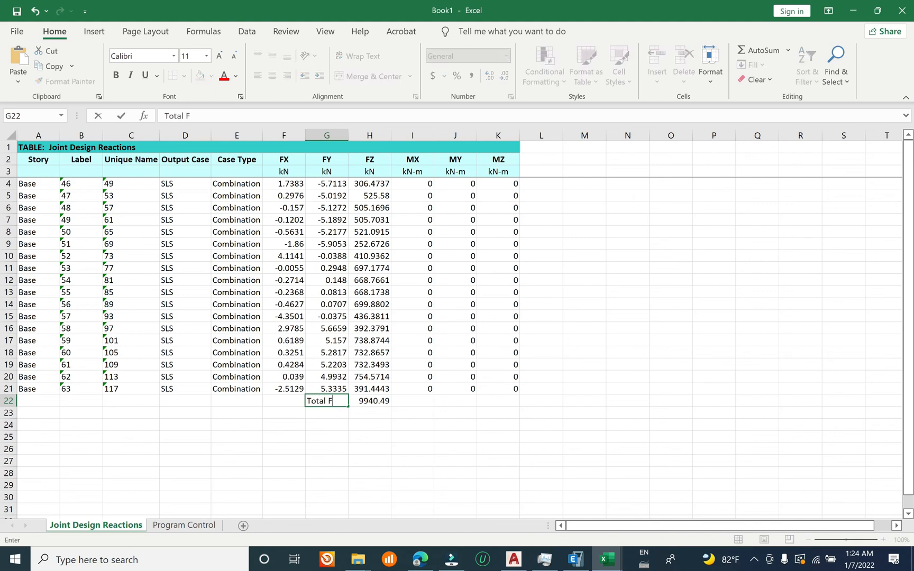
{"action": "left_click", "coordinate": [379, 404]}
{"action": "left_click", "coordinate": [397, 400]}
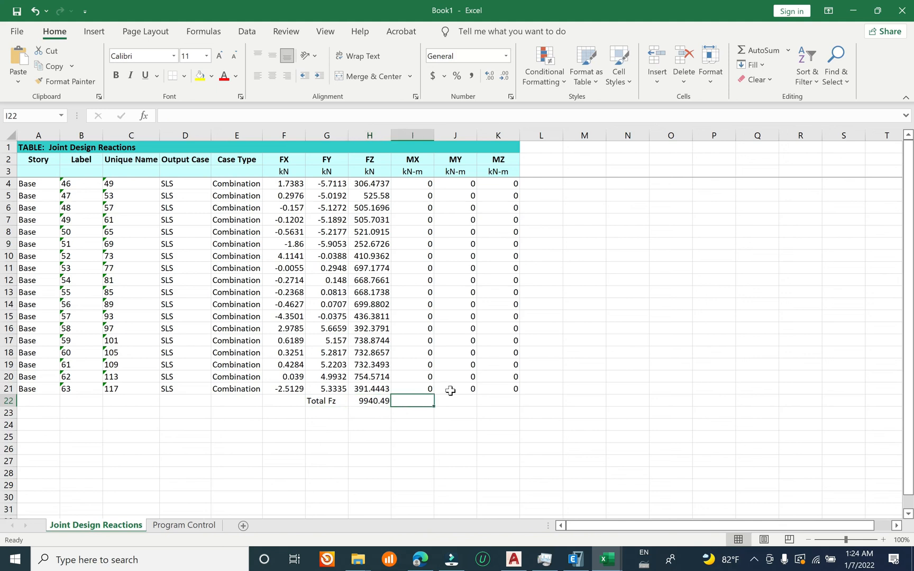
Step: Apply the custom number format 0 "kN" to the Fz total in H22 and extend it to one decimal place
{"action": "left_click", "coordinate": [380, 400]}
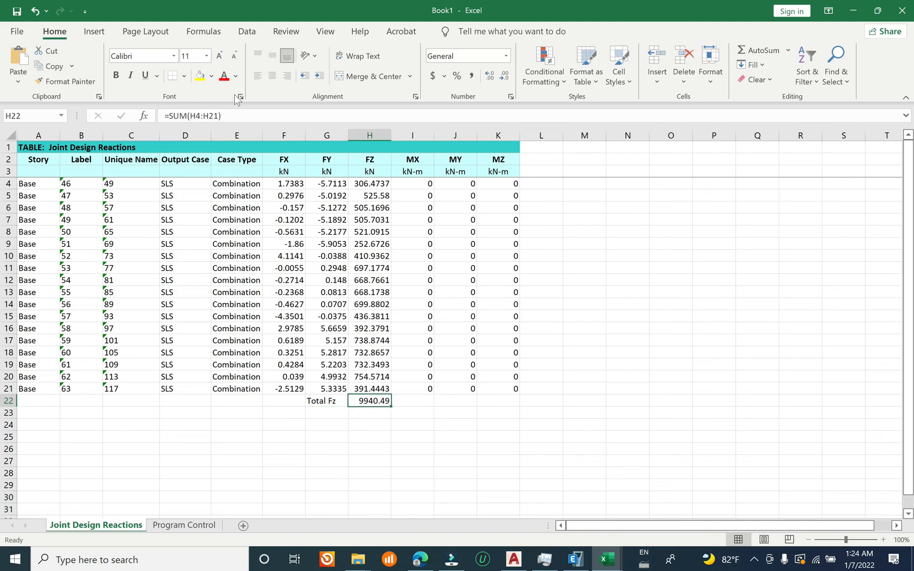
{"action": "left_click", "coordinate": [506, 56]}
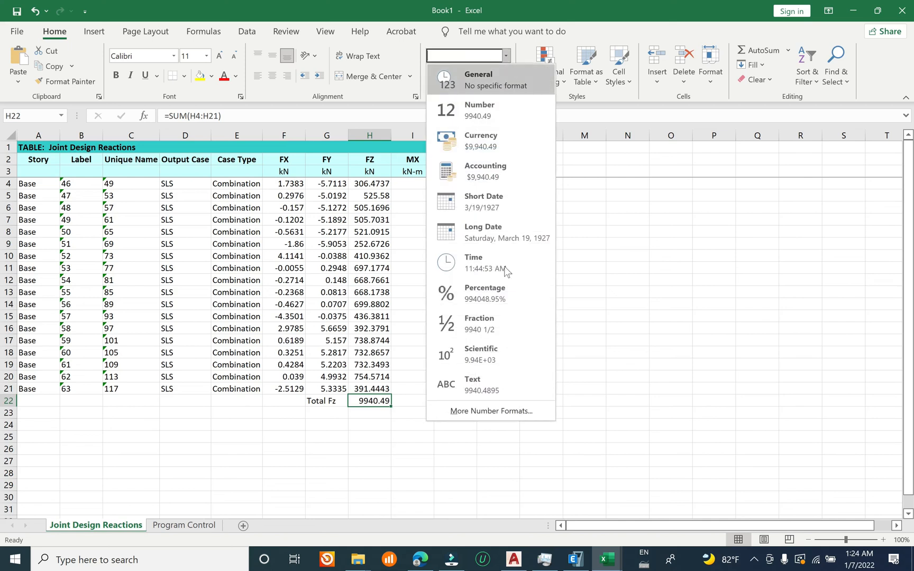
{"action": "scroll", "coordinate": [522, 442], "scroll_direction": "down", "scroll_amount": 2}
{"action": "left_click", "coordinate": [511, 414]}
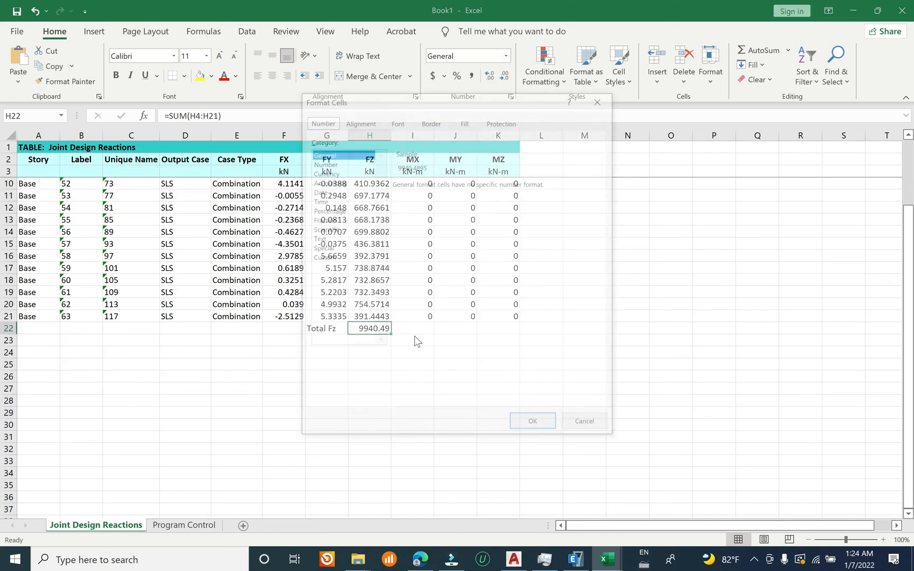
{"action": "left_click", "coordinate": [333, 258]}
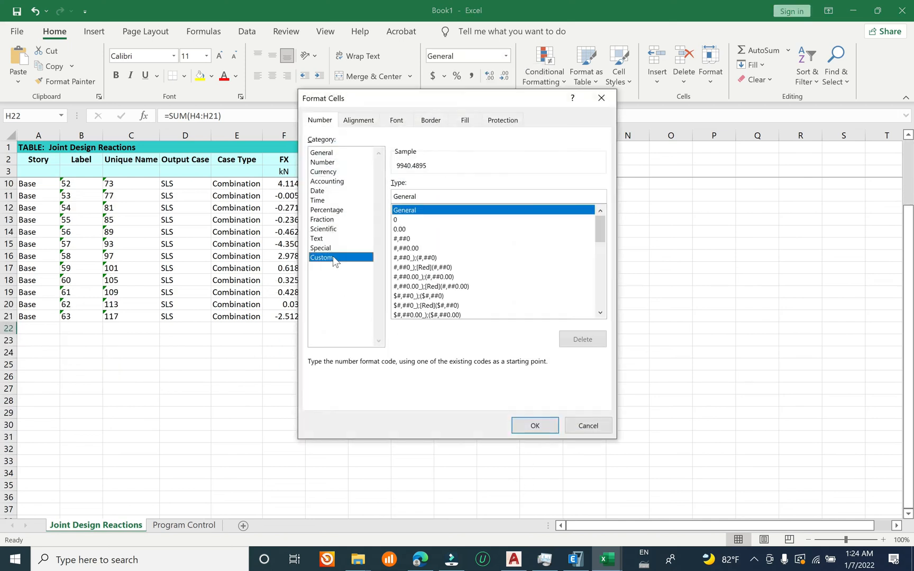
{"action": "left_click", "coordinate": [407, 220]}
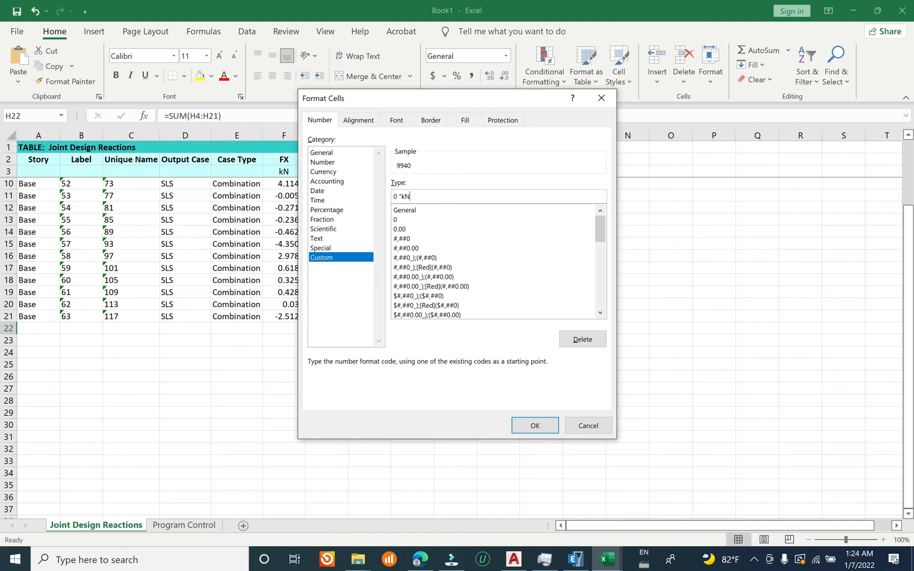
{"action": "left_click", "coordinate": [547, 429]}
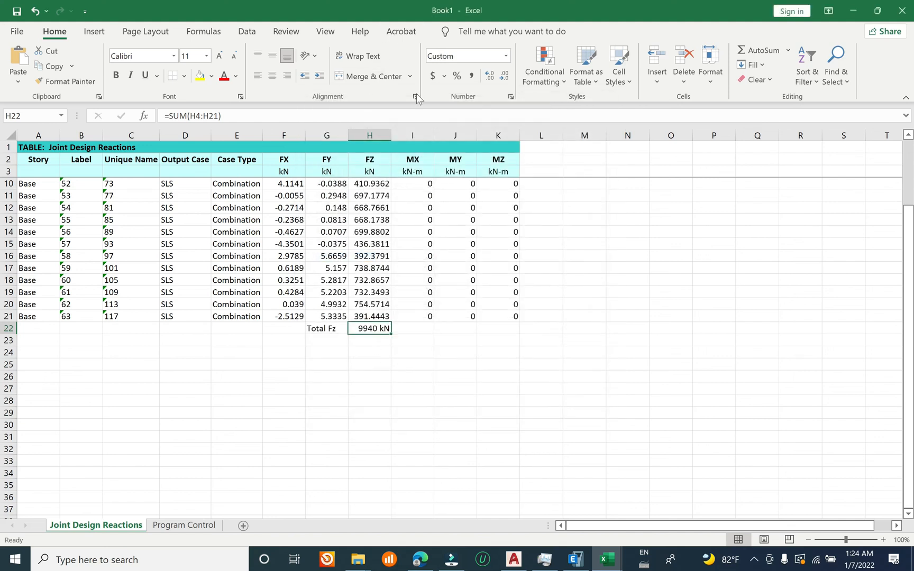
{"action": "left_click", "coordinate": [489, 77]}
{"action": "left_click", "coordinate": [497, 364]}
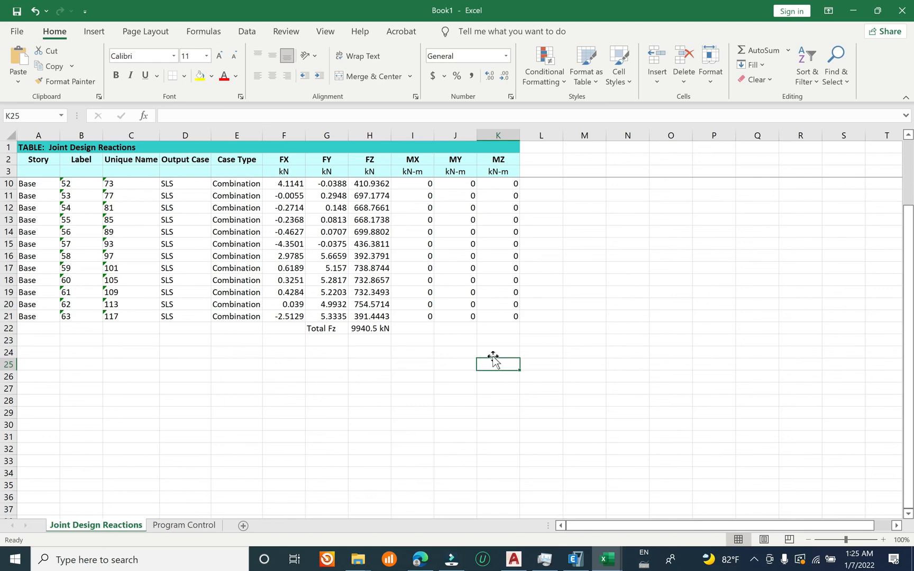
{"action": "left_click", "coordinate": [853, 11]}
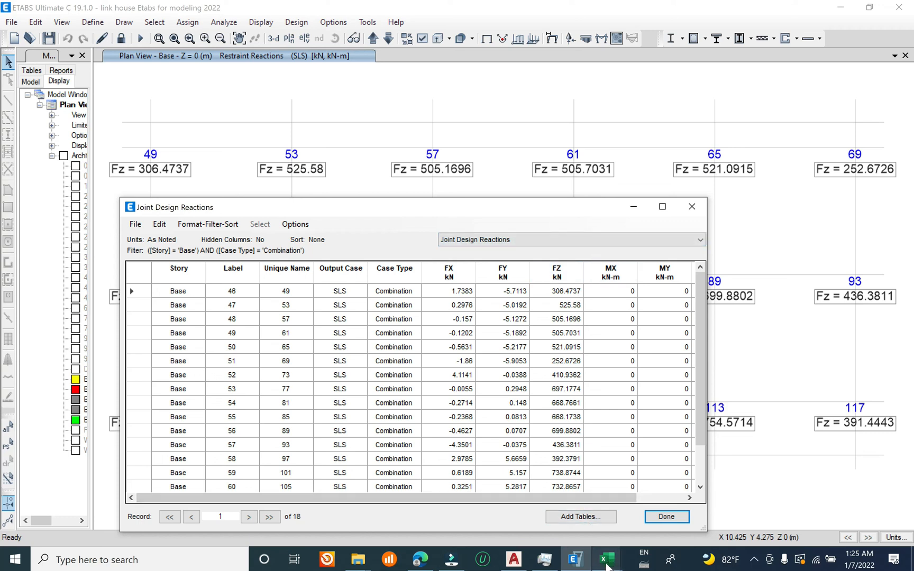
{"action": "mouse_move", "coordinate": [607, 565]}
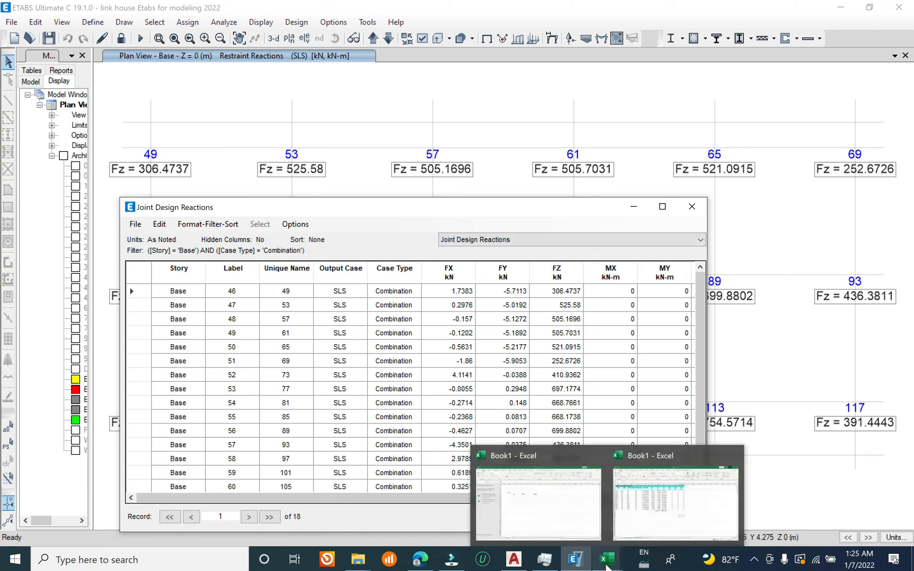
{"action": "left_click", "coordinate": [650, 525]}
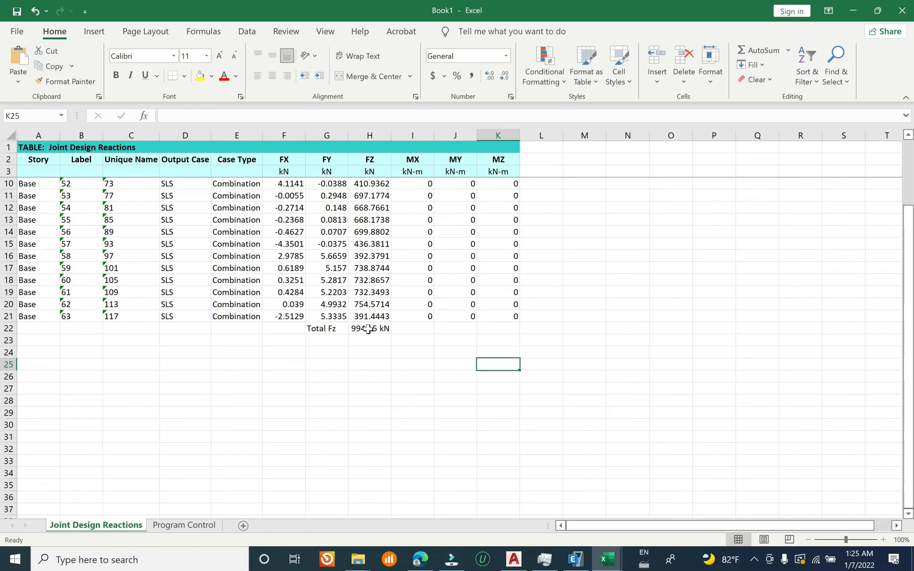
{"action": "left_click", "coordinate": [369, 329]}
Step: Switch to AutoCAD and select the rectangular slab outline drawn above the floor plans
{"action": "left_click", "coordinate": [513, 559]}
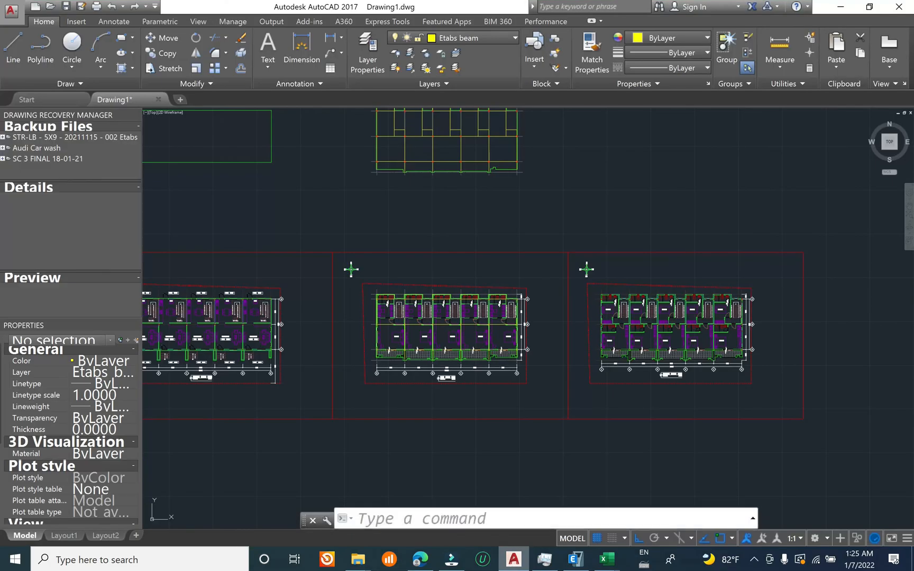
{"action": "middle_click_drag", "start_coordinate": [403, 204], "coordinate": [533, 309]}
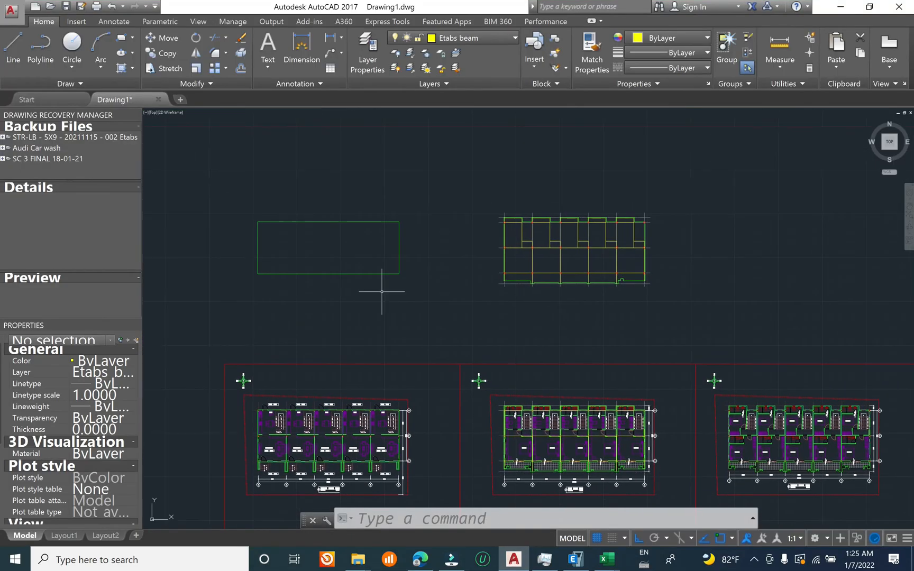
{"action": "middle_click_drag", "start_coordinate": [382, 292], "coordinate": [482, 212]}
{"action": "scroll", "coordinate": [358, 392], "scroll_direction": "up", "scroll_amount": 6}
{"action": "scroll", "coordinate": [371, 377], "scroll_direction": "down", "scroll_amount": 4}
{"action": "middle_click_drag", "start_coordinate": [453, 159], "coordinate": [343, 484]}
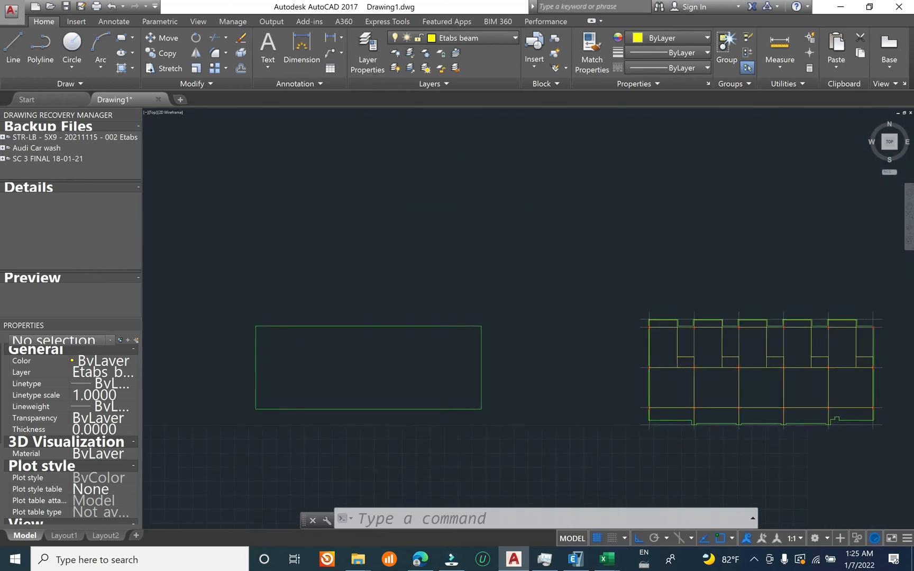
{"action": "middle_click_drag", "start_coordinate": [335, 397], "coordinate": [441, 319]}
{"action": "left_click", "coordinate": [580, 377]}
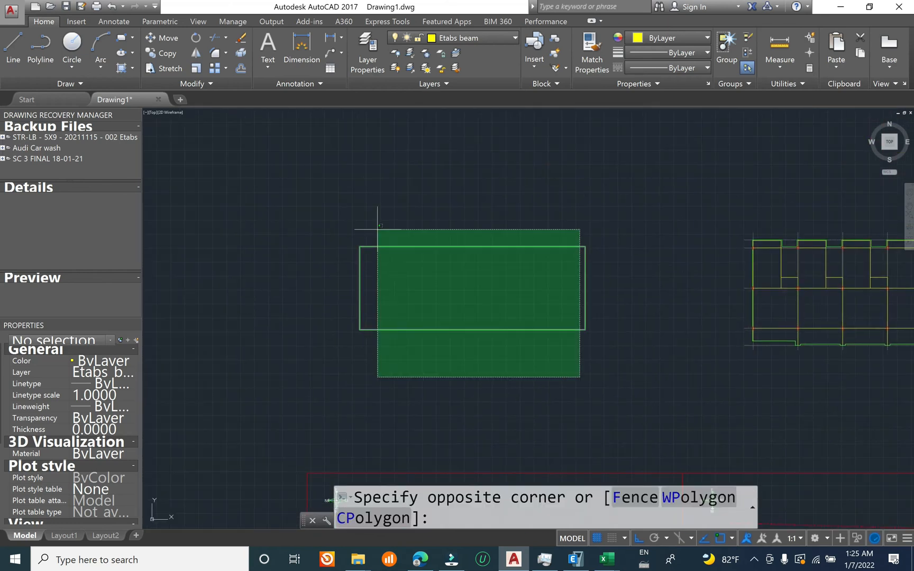
{"action": "left_click", "coordinate": [404, 284]}
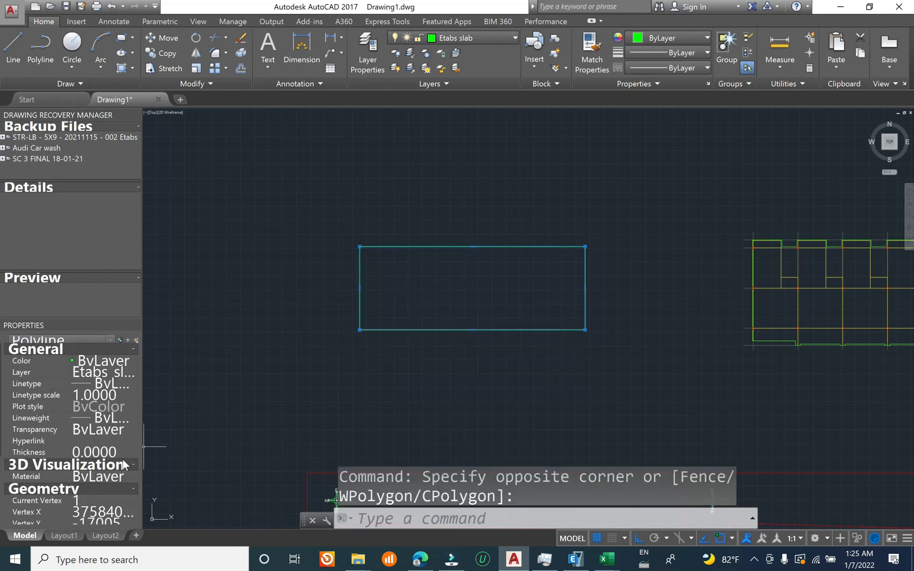
Step: Copy the full area value of the selected slab outline from its geometry properties using QuickCalc
{"action": "middle_click_drag", "start_coordinate": [438, 412], "coordinate": [478, 301]}
{"action": "scroll", "coordinate": [100, 506], "scroll_direction": "down", "scroll_amount": 3}
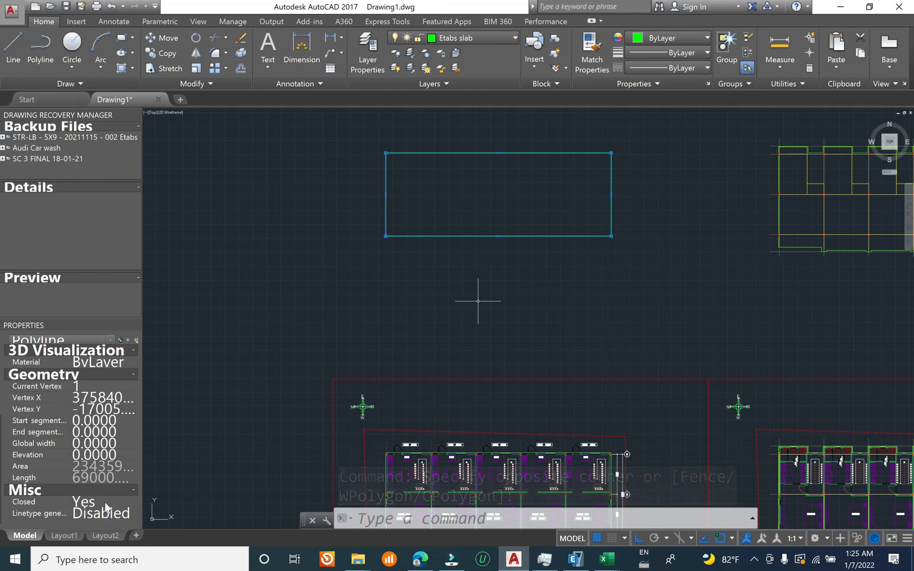
{"action": "left_click", "coordinate": [131, 466]}
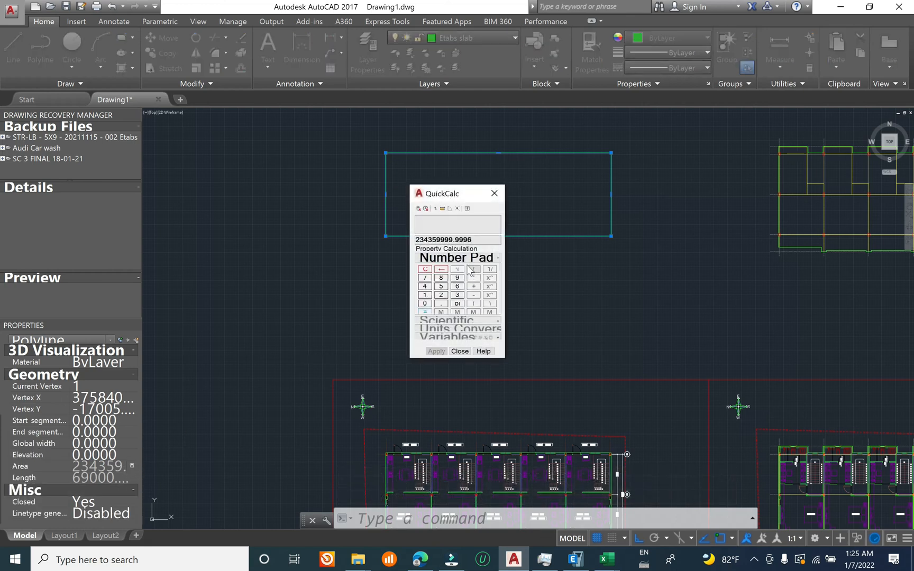
{"action": "double_click", "coordinate": [450, 239]}
{"action": "key", "text": "ctrl+c"}
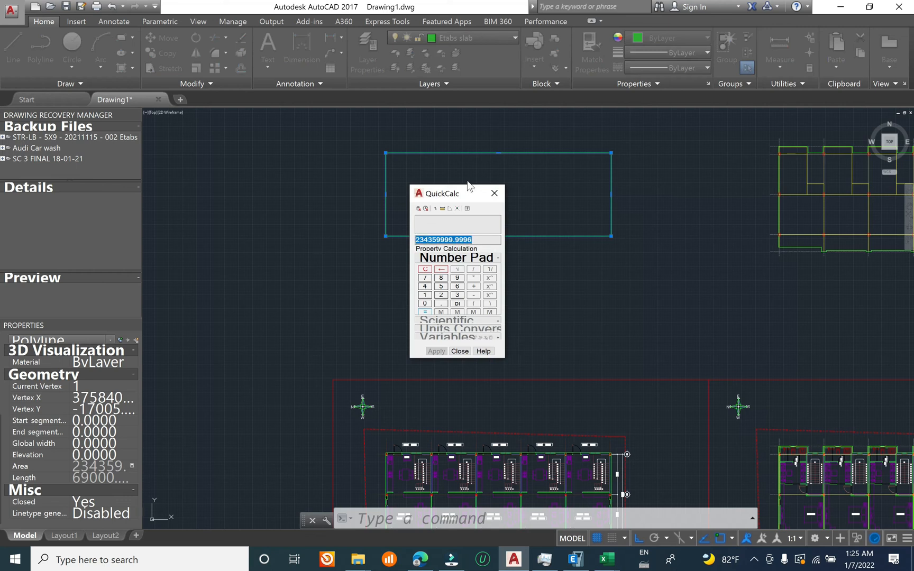
{"action": "left_click", "coordinate": [494, 194]}
Step: Switch to the reactions workbook in Excel and enter =234359999.9996/10^6 in cell L22
{"action": "left_click", "coordinate": [607, 559]}
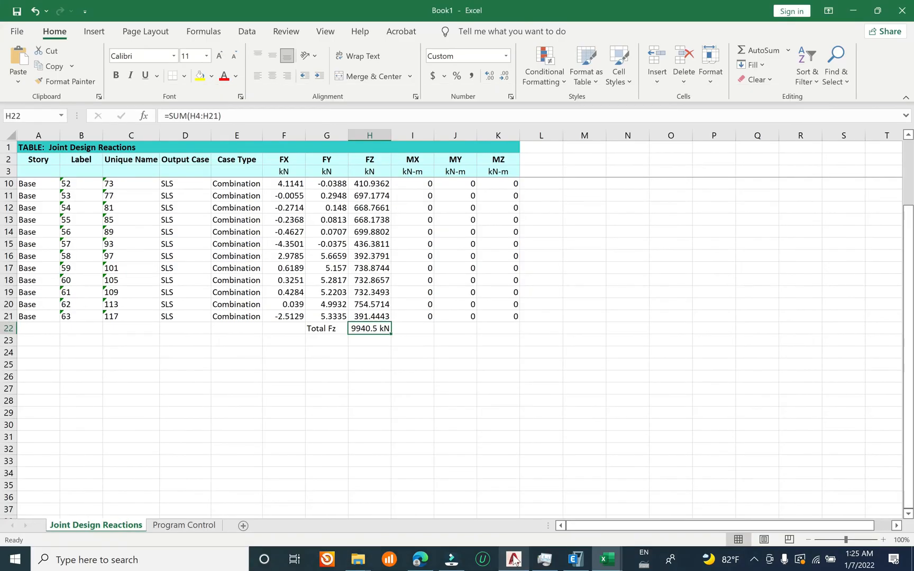
{"action": "left_click", "coordinate": [430, 329]}
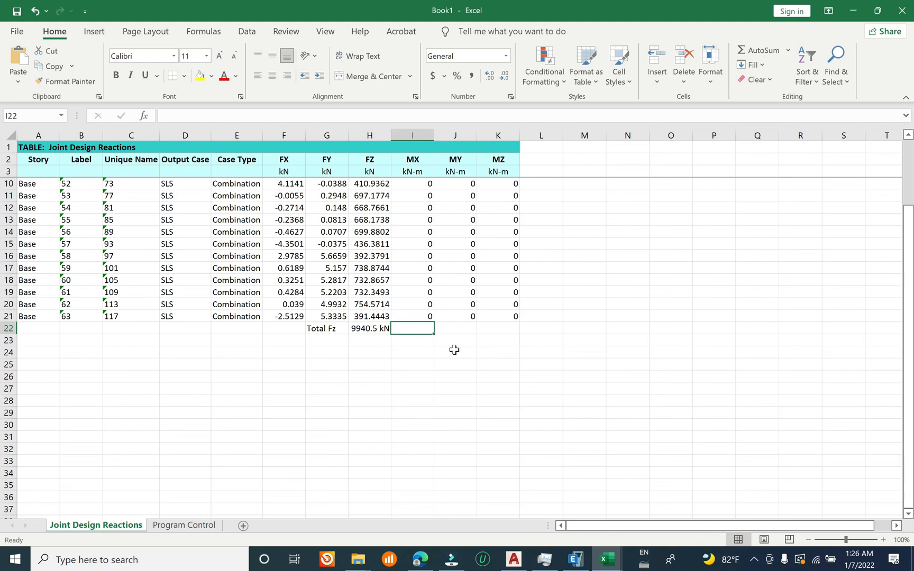
{"action": "left_click", "coordinate": [411, 342]}
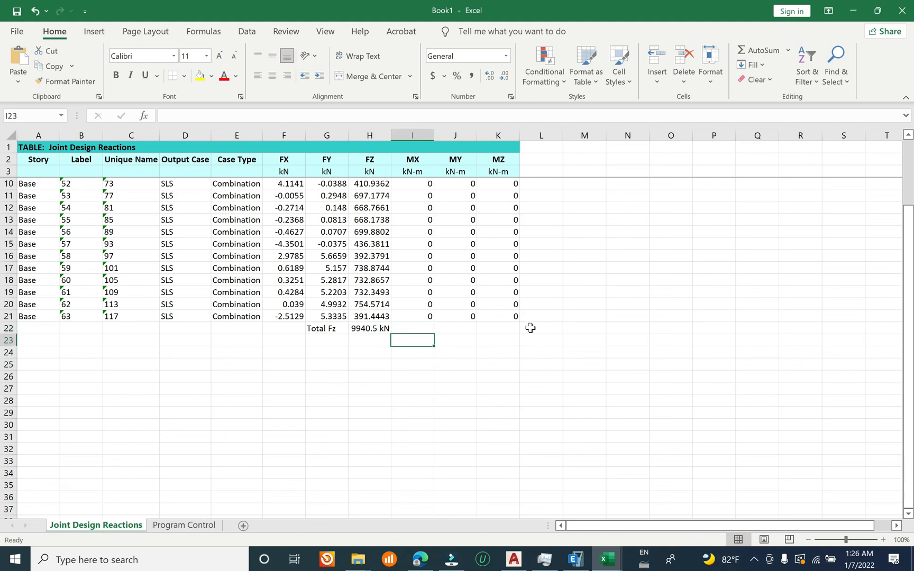
{"action": "left_click", "coordinate": [565, 338]}
{"action": "left_click", "coordinate": [552, 330]}
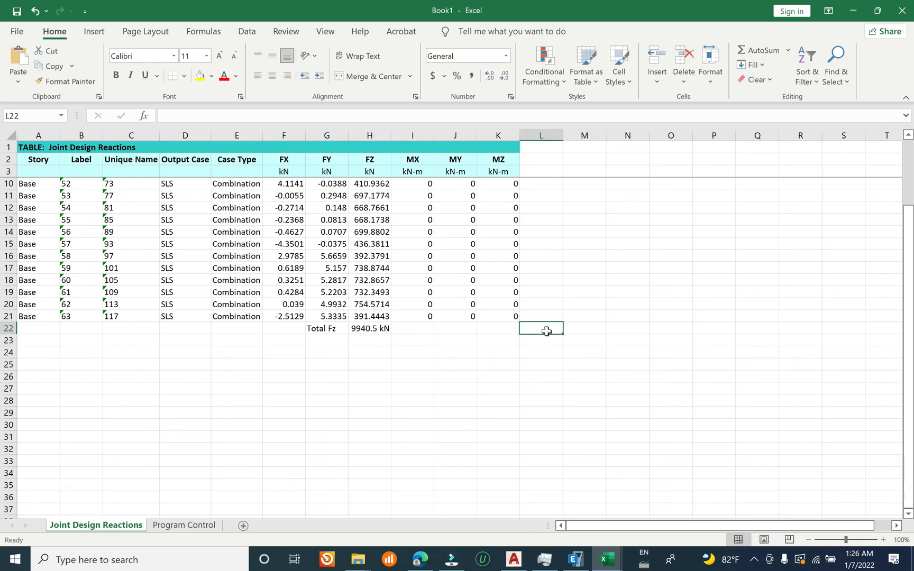
{"action": "type", "text": "="}
{"action": "key", "text": "ctrl+v"}
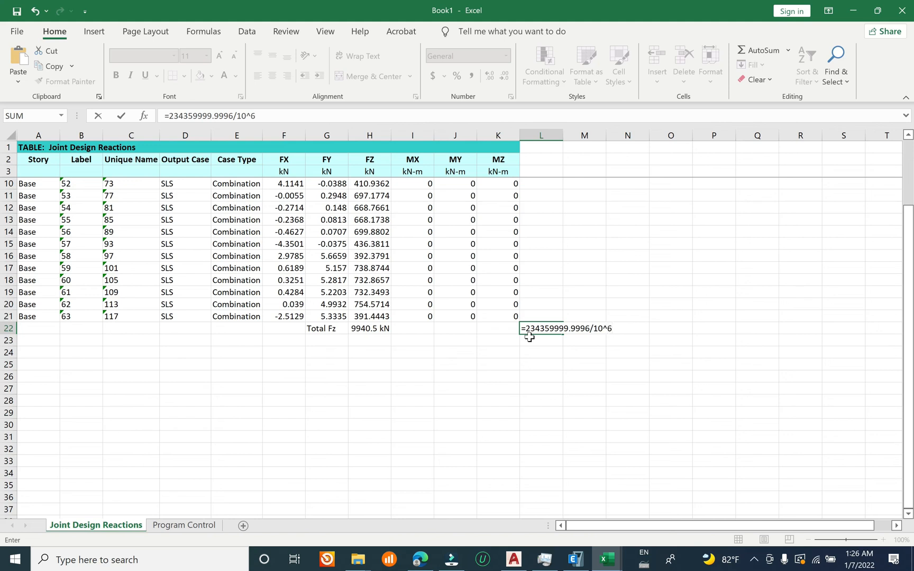
{"action": "key", "text": "Return"}
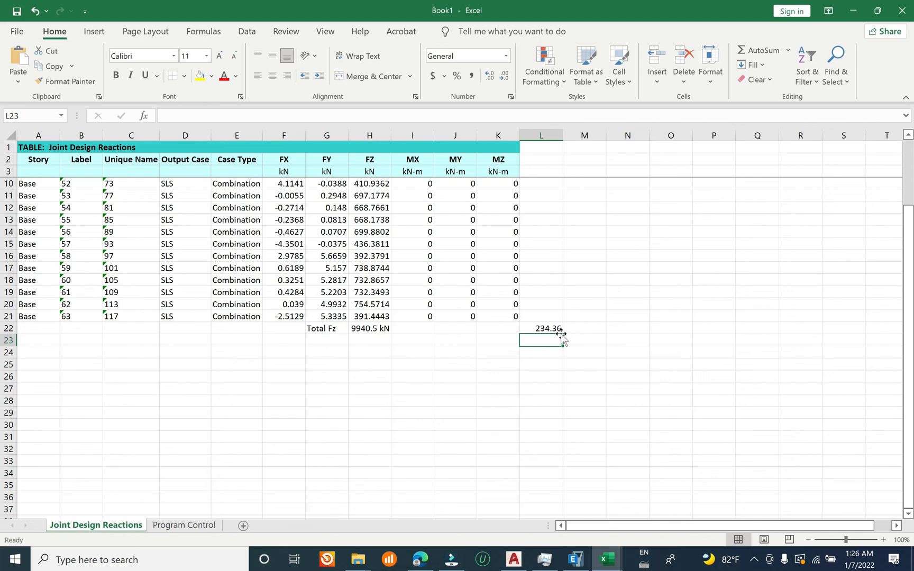
Step: Label the slab area value with "Area" in cell K22
{"action": "left_click", "coordinate": [509, 330]}
{"action": "type", "text": "A"}
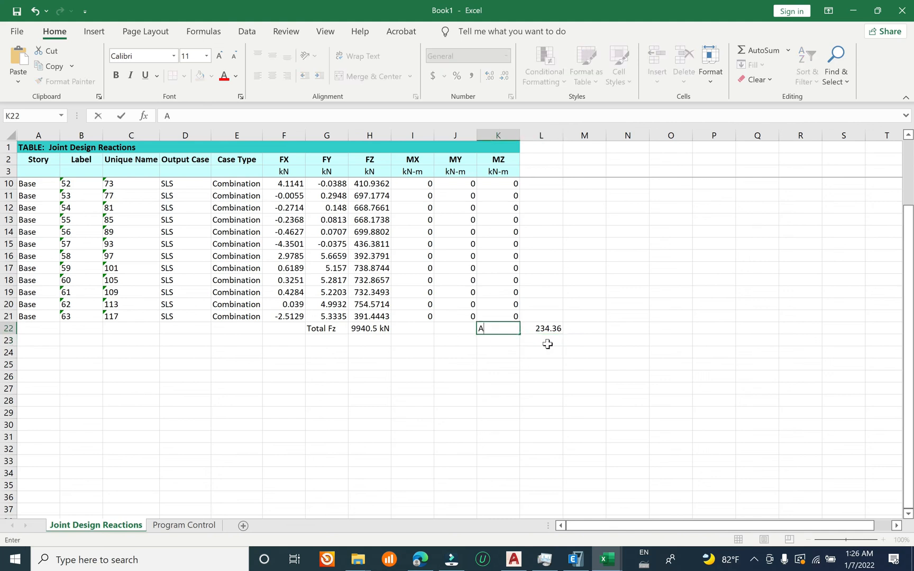
{"action": "type", "text": "rea"}
{"action": "left_click", "coordinate": [528, 349]}
Step: Move the Area label and its value to G23:H23, directly below the Total Fz row
{"action": "left_click_drag", "start_coordinate": [499, 331], "coordinate": [361, 330]}
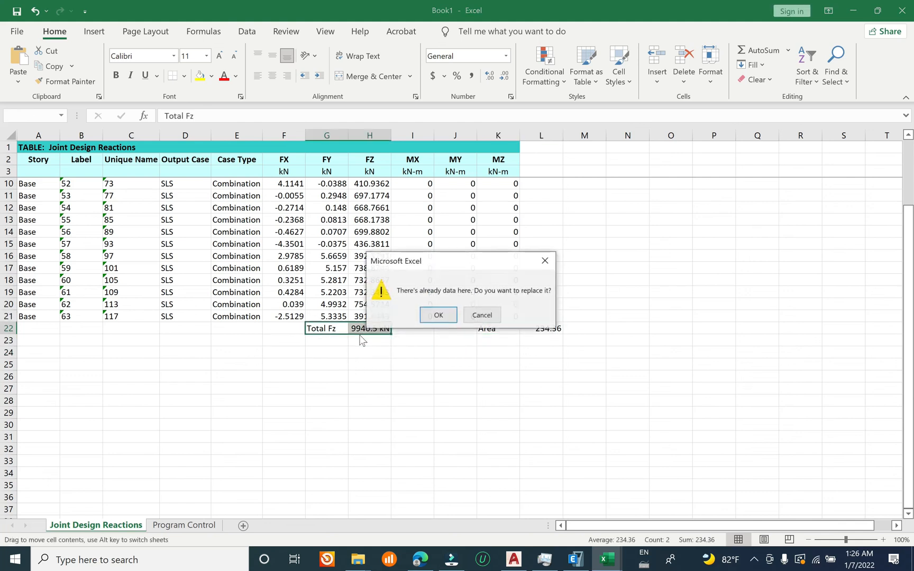
{"action": "left_click", "coordinate": [493, 315]}
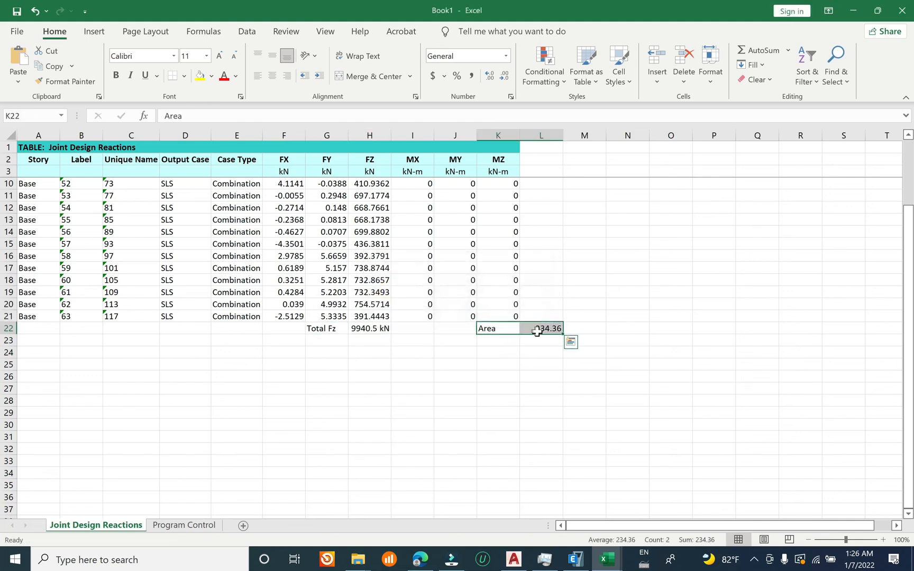
{"action": "left_click", "coordinate": [535, 329]}
{"action": "left_click_drag", "start_coordinate": [490, 328], "coordinate": [392, 337]}
{"action": "left_click", "coordinate": [421, 350]}
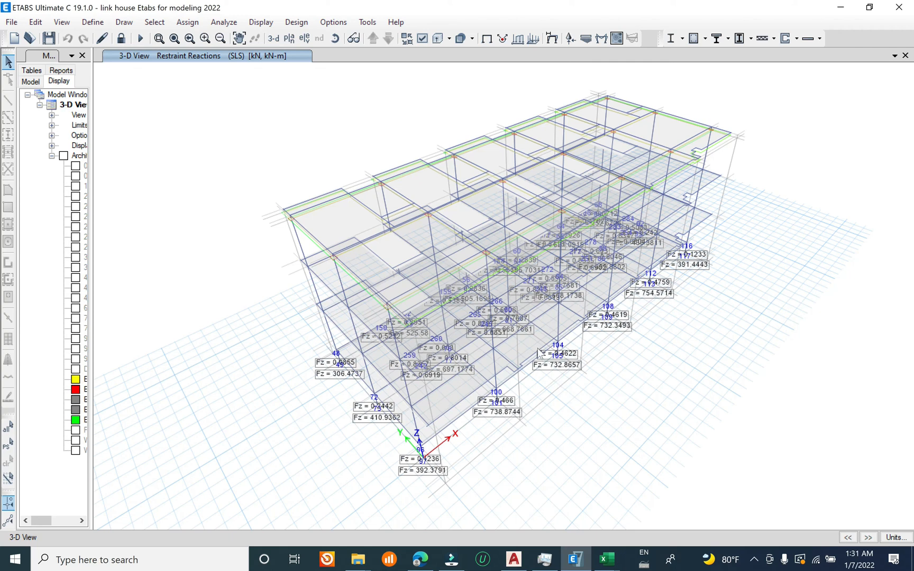
Step: Orbit the restraint reactions 3D view, switch to the reactions workbook in Excel and examine the Total Fz and Area cells
{"action": "middle_click_drag", "start_coordinate": [584, 396], "coordinate": [522, 354], "text": "shift"}
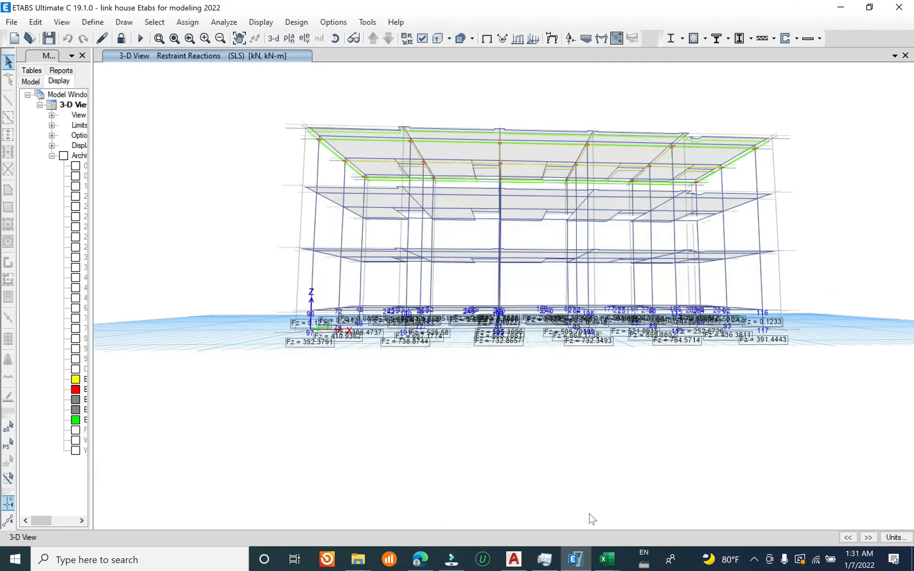
{"action": "mouse_move", "coordinate": [606, 559]}
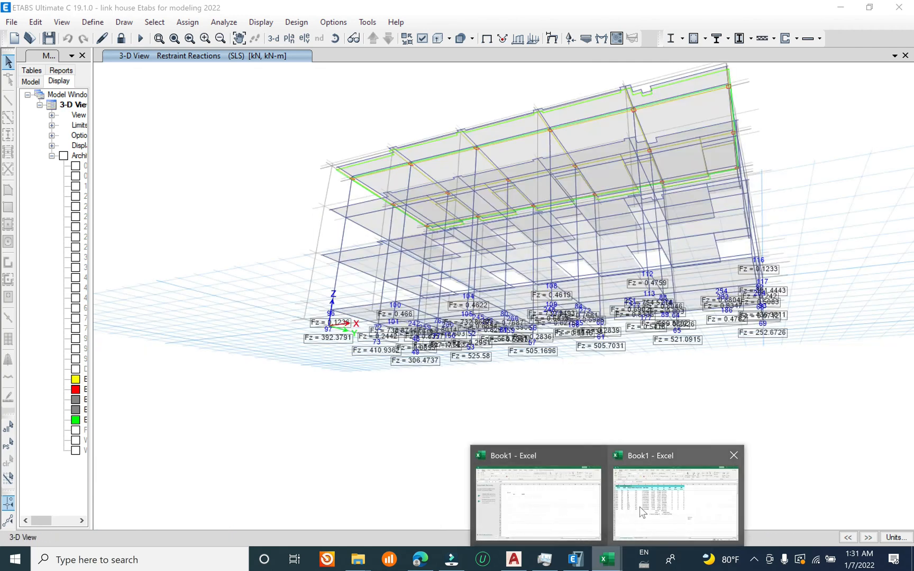
{"action": "left_click", "coordinate": [640, 507]}
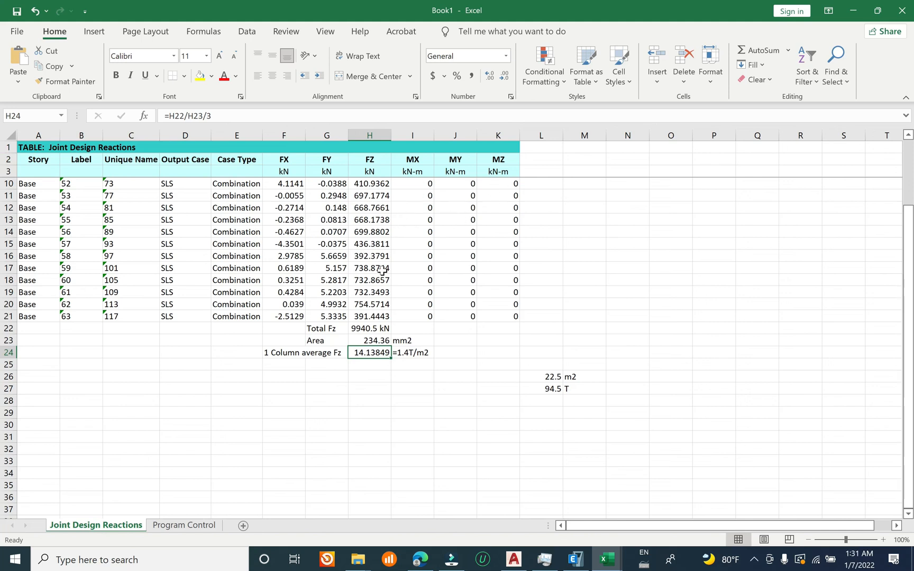
{"action": "left_click", "coordinate": [381, 328]}
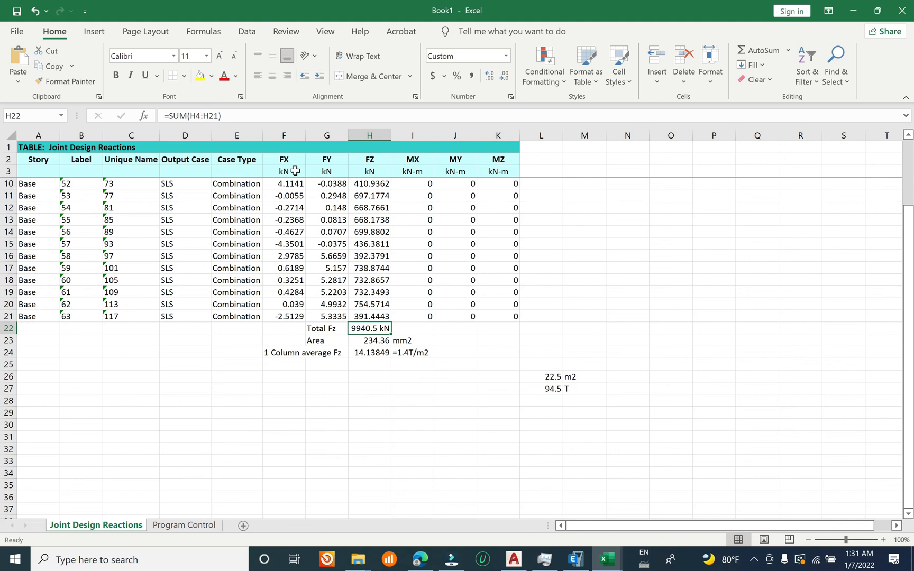
{"action": "left_click", "coordinate": [316, 344]}
{"action": "left_click", "coordinate": [352, 342]}
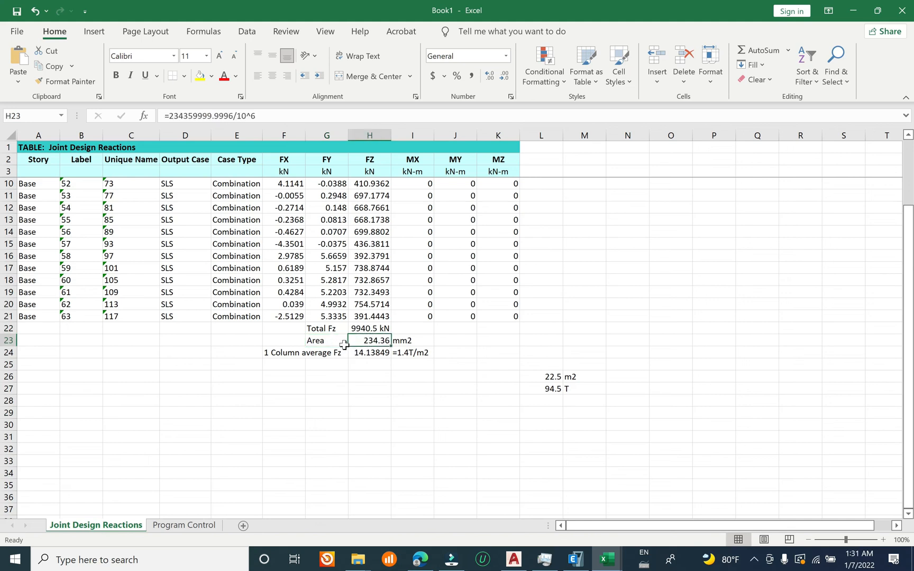
Step: Change the column average Fz formula in H24 to =H22/H23/4
{"action": "left_click", "coordinate": [369, 354]}
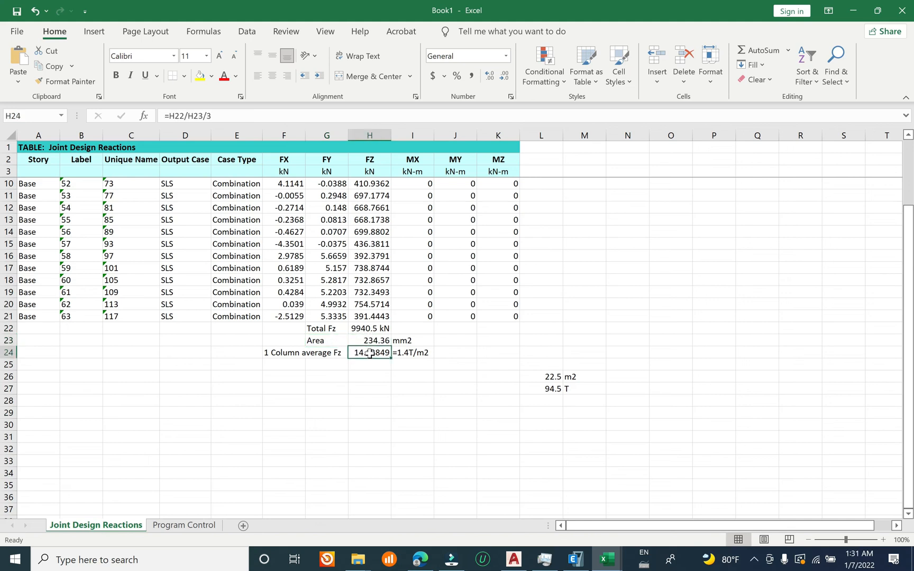
{"action": "key", "text": "F2"}
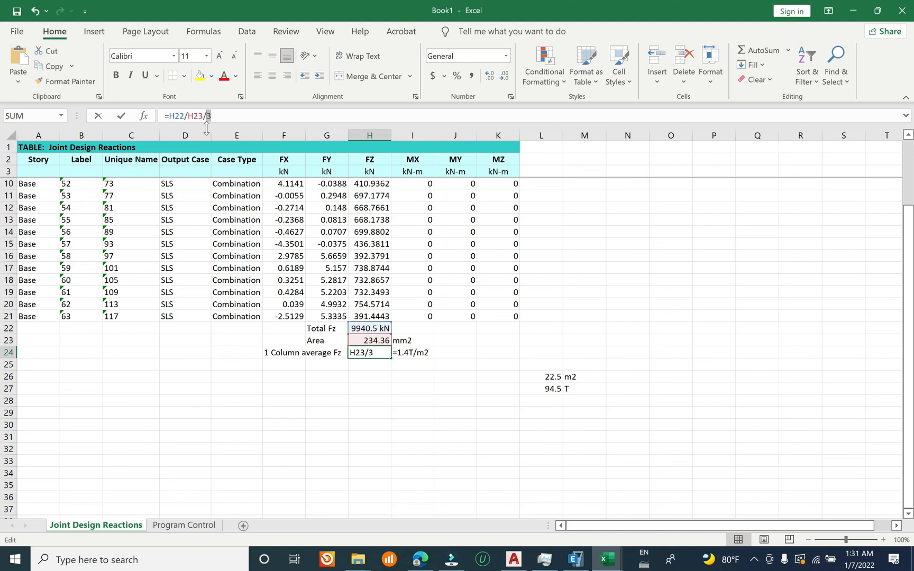
{"action": "type", "text": "4"}
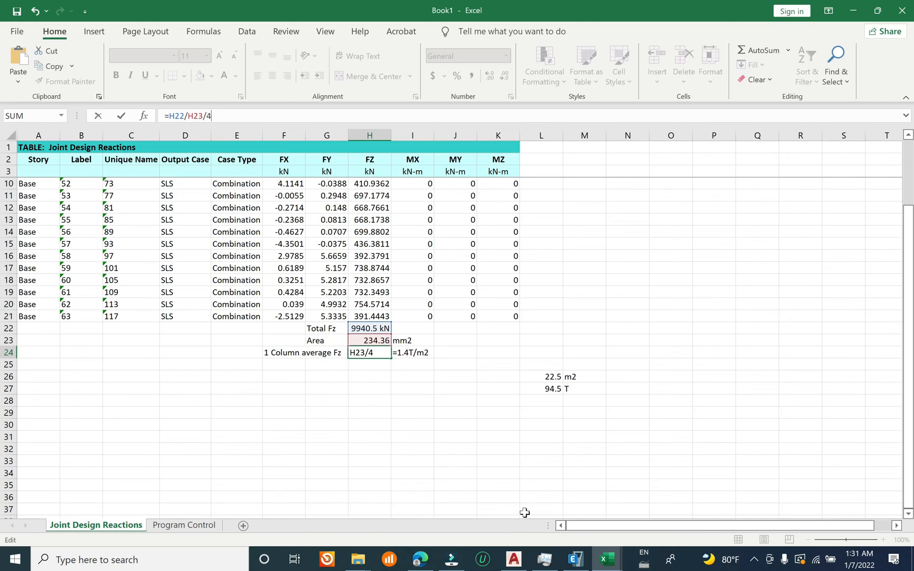
{"action": "mouse_move", "coordinate": [521, 564]}
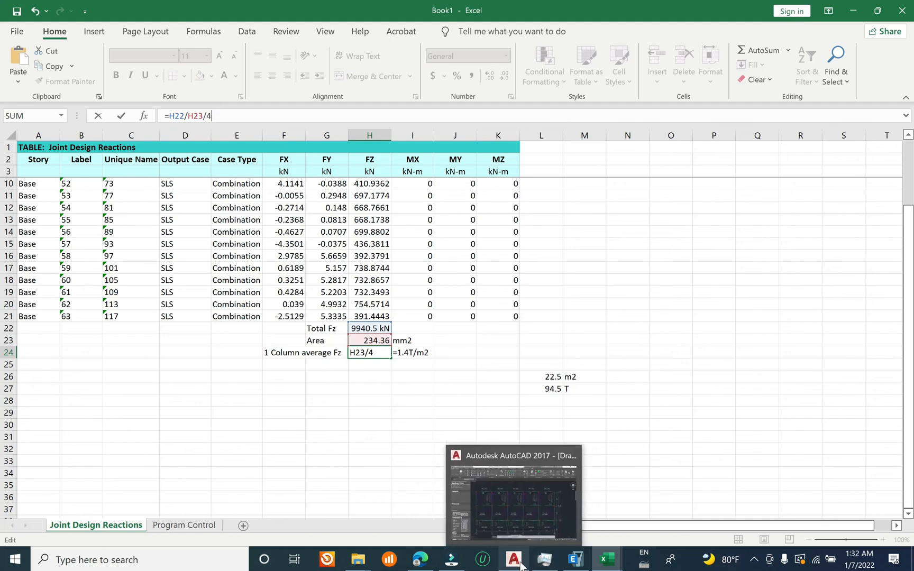
{"action": "left_click", "coordinate": [575, 558]}
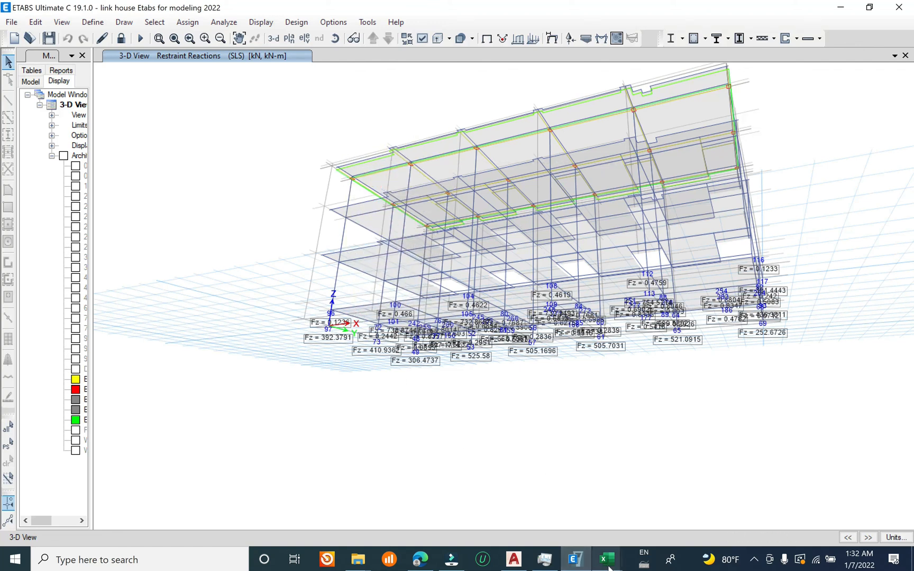
{"action": "left_click", "coordinate": [840, 6]}
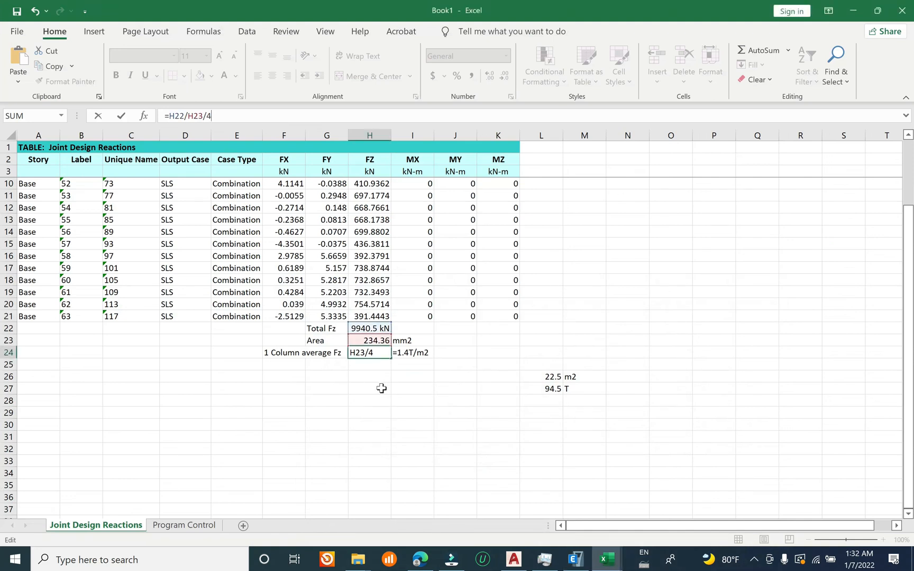
{"action": "key", "text": "Return"}
{"action": "left_click", "coordinate": [377, 354]}
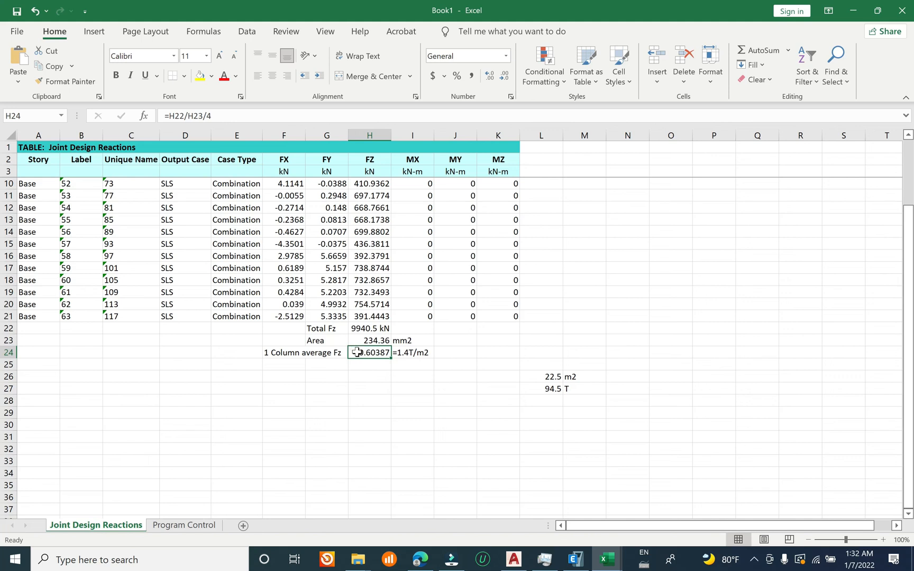
Step: Change the note beside the column average Fz in I24 to "=1T/m2"
{"action": "left_click", "coordinate": [410, 353]}
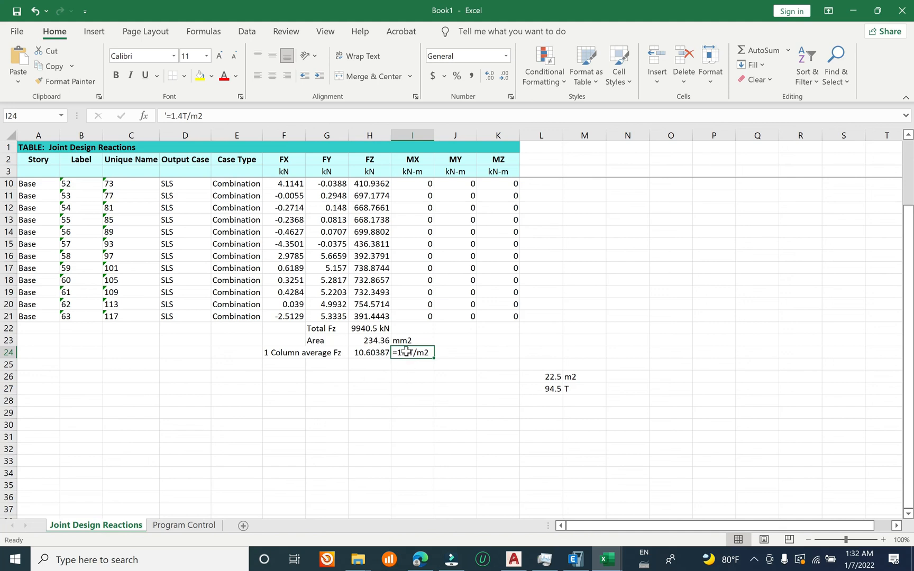
{"action": "double_click", "coordinate": [405, 353]}
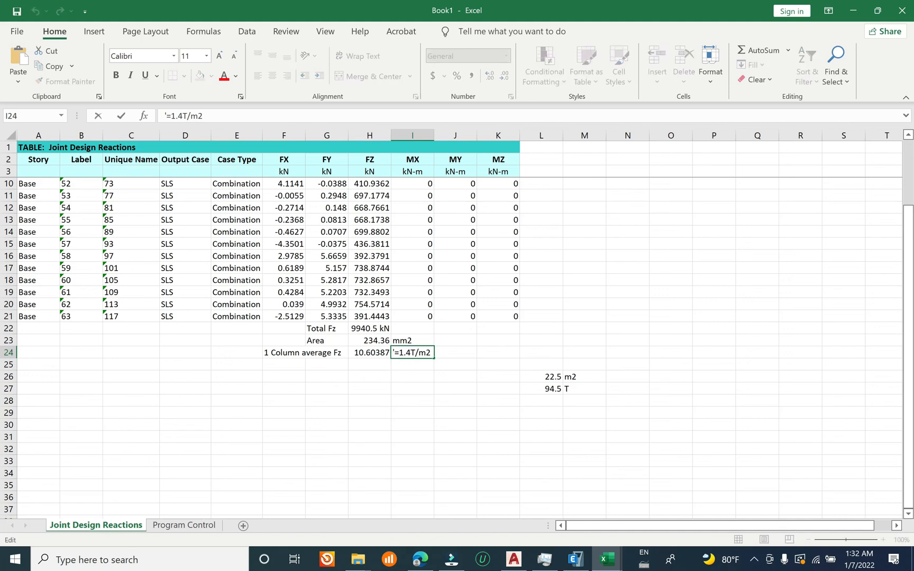
{"action": "key", "text": "BackSpace"}
{"action": "key", "text": "BackSpace"}
{"action": "key", "text": "Return"}
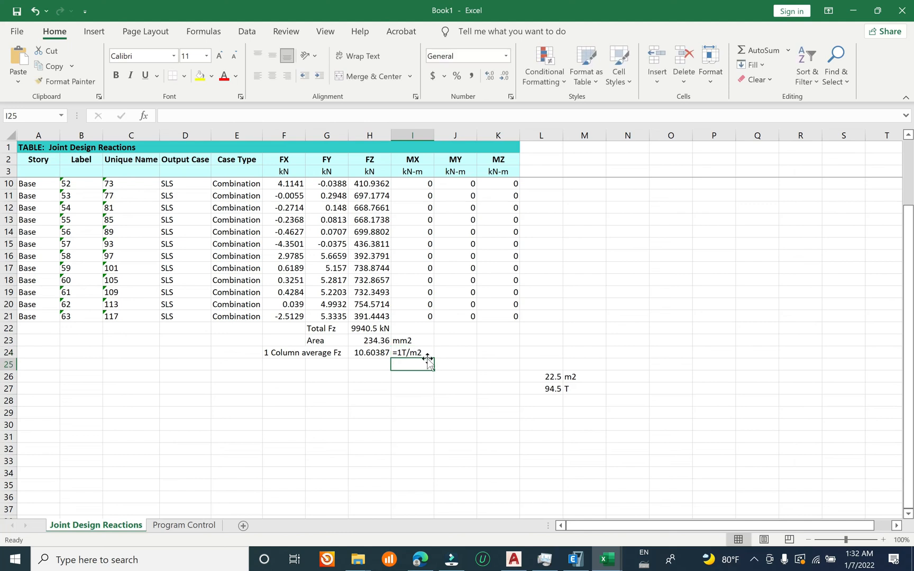
{"action": "left_click", "coordinate": [411, 353]}
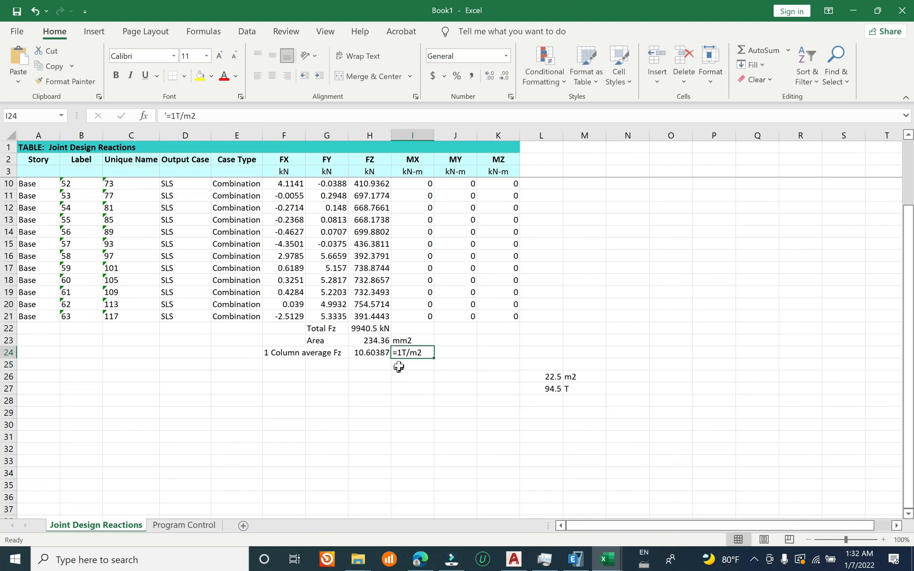
Step: Change the column load formula in L27 to =L26*1*3
{"action": "left_click", "coordinate": [545, 389]}
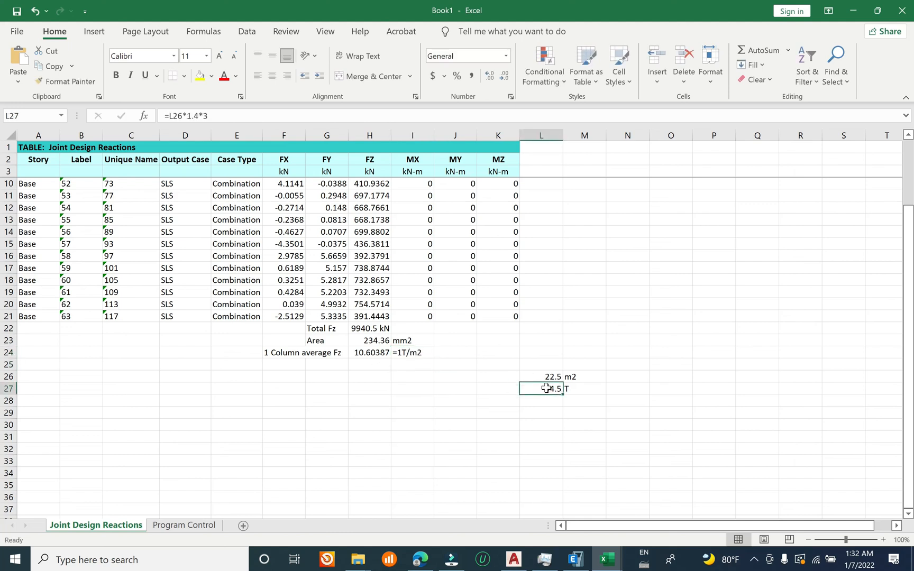
{"action": "double_click", "coordinate": [545, 389]}
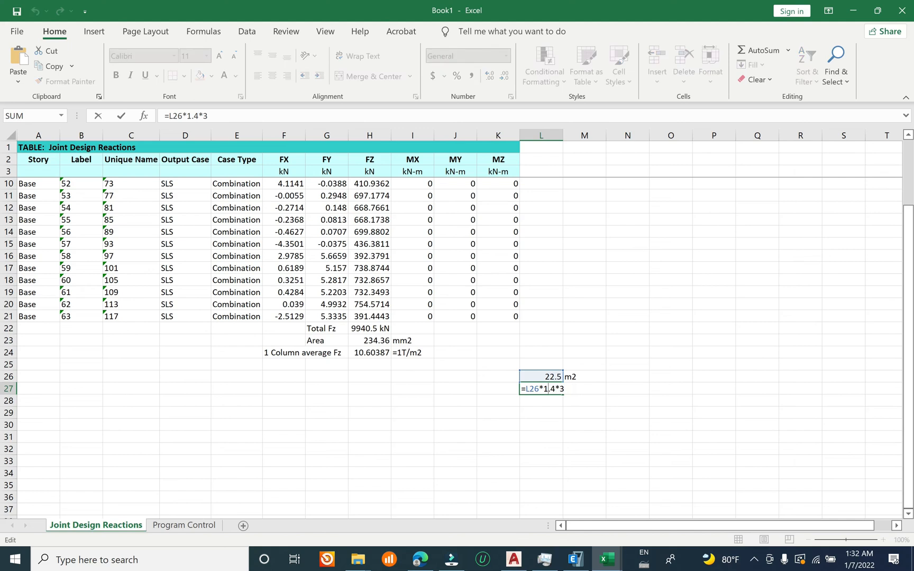
{"action": "key", "text": "BackSpace"}
{"action": "key", "text": "BackSpace"}
{"action": "key", "text": "Return"}
{"action": "left_click", "coordinate": [550, 390]}
{"action": "left_click", "coordinate": [547, 376]}
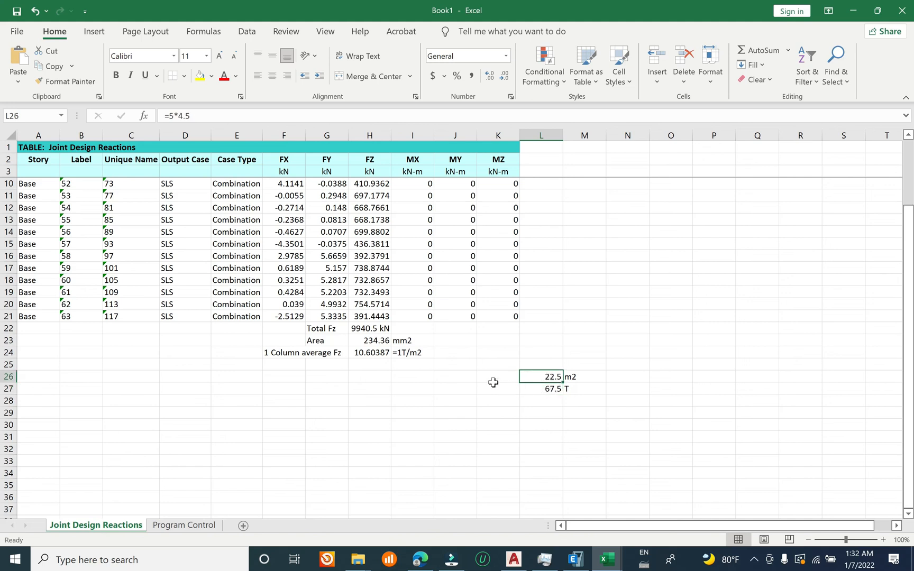
Step: Review the column average Fz against the Total Fz sum, the FZ values, the Area and the T/m2 note
{"action": "left_click", "coordinate": [374, 351]}
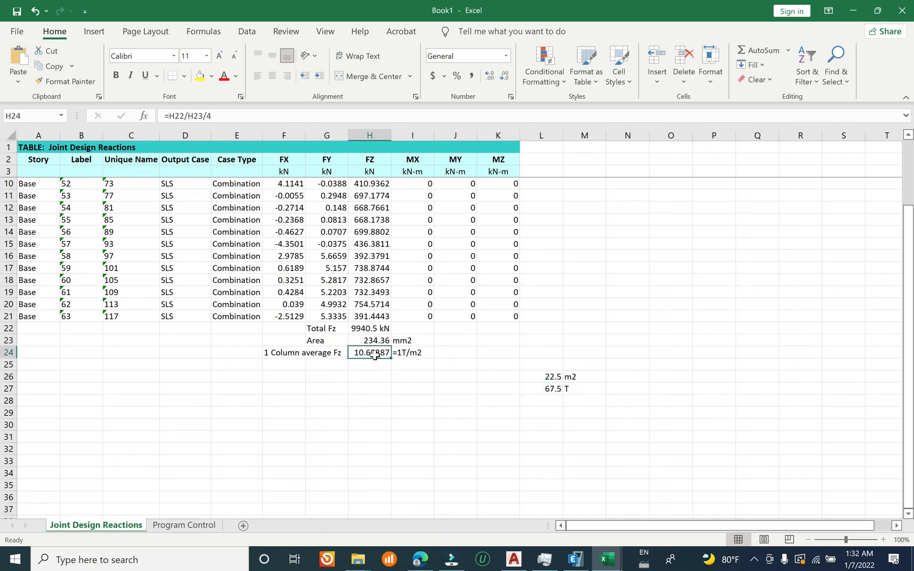
{"action": "left_click", "coordinate": [374, 326]}
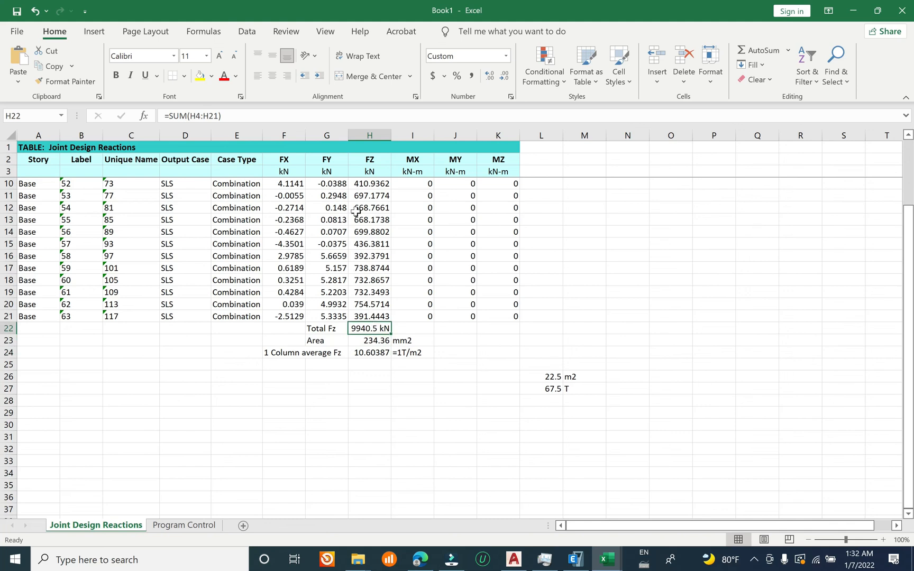
{"action": "left_click_drag", "start_coordinate": [374, 181], "coordinate": [379, 316]}
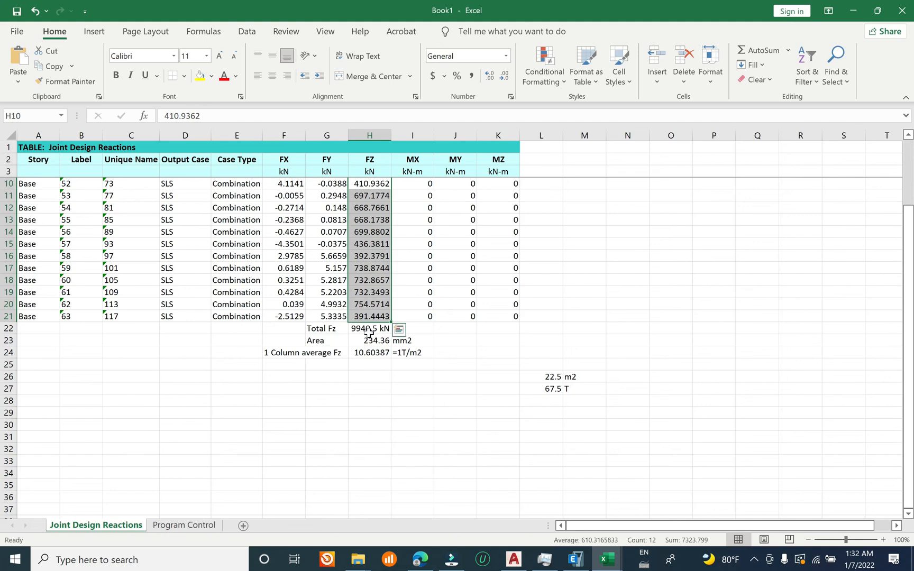
{"action": "left_click", "coordinate": [372, 329]}
{"action": "left_click", "coordinate": [371, 341]}
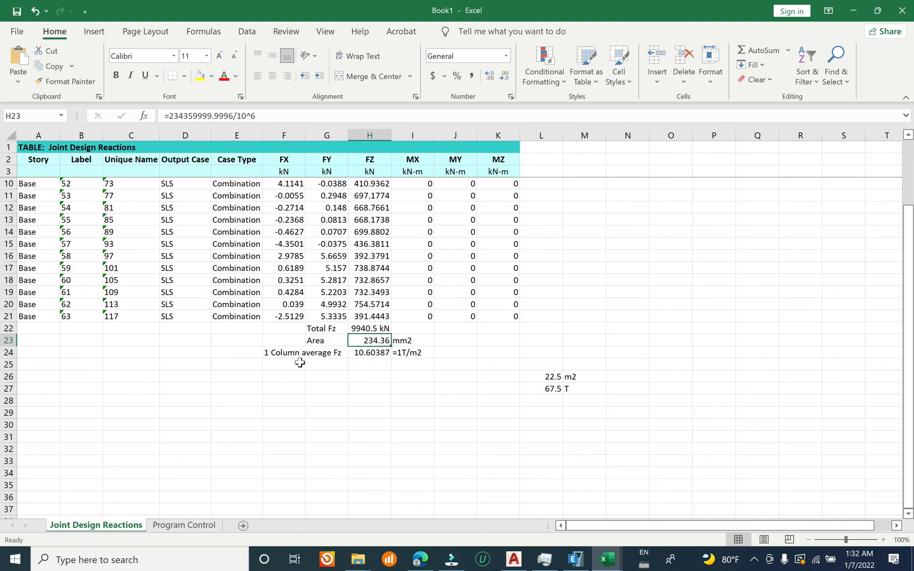
{"action": "left_click", "coordinate": [275, 354]}
{"action": "left_click", "coordinate": [373, 355]}
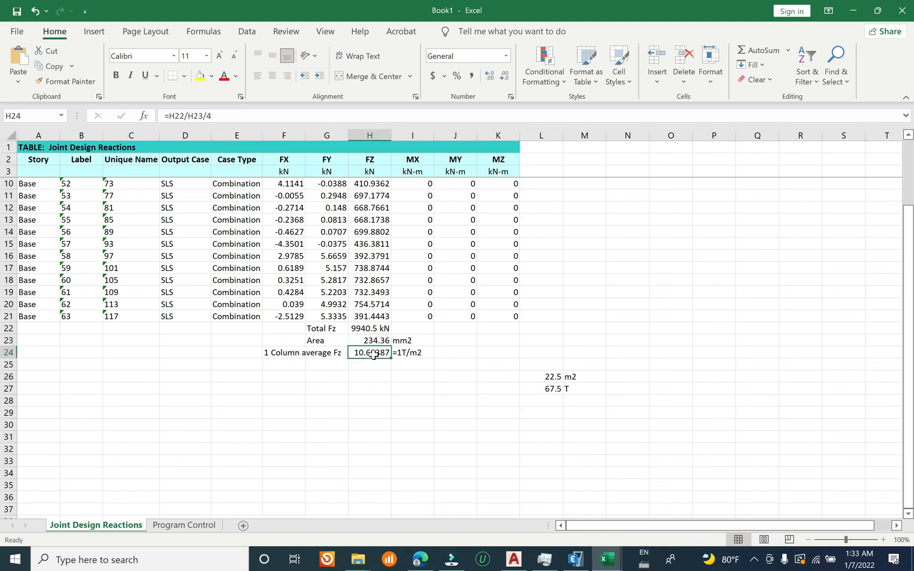
{"action": "left_click", "coordinate": [406, 356]}
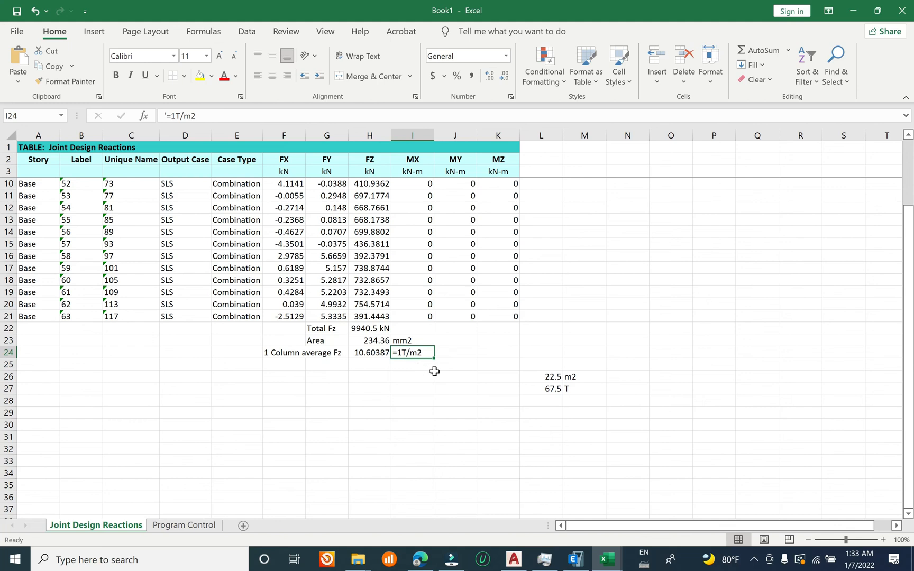
Step: Switch to the ground floor plan in AutoCAD and draw a rectangle around the column at grids B and 3
{"action": "left_click", "coordinate": [515, 560]}
{"action": "middle_click_drag", "start_coordinate": [386, 374], "coordinate": [393, 339]}
{"action": "middle_click_drag", "start_coordinate": [374, 475], "coordinate": [377, 475]}
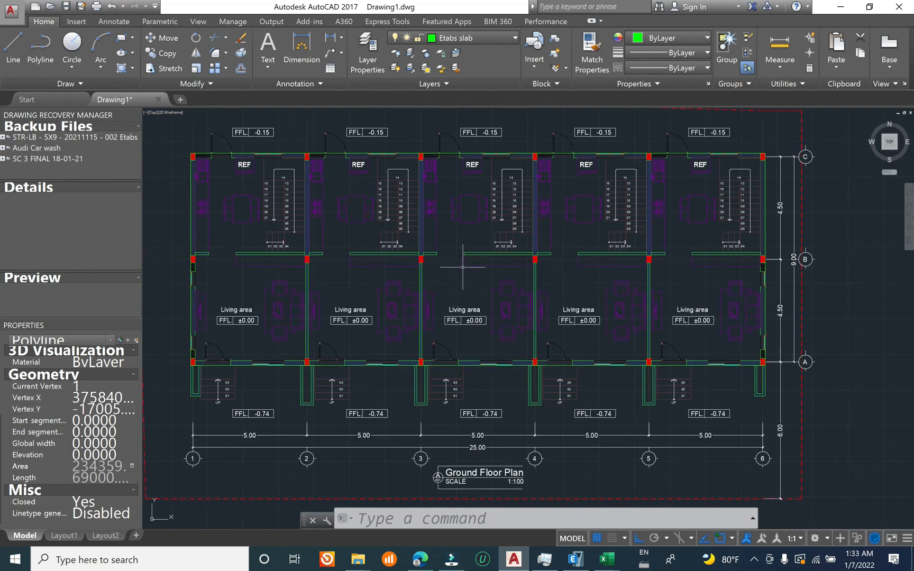
{"action": "type", "text": "rec"}
{"action": "key", "text": "Return"}
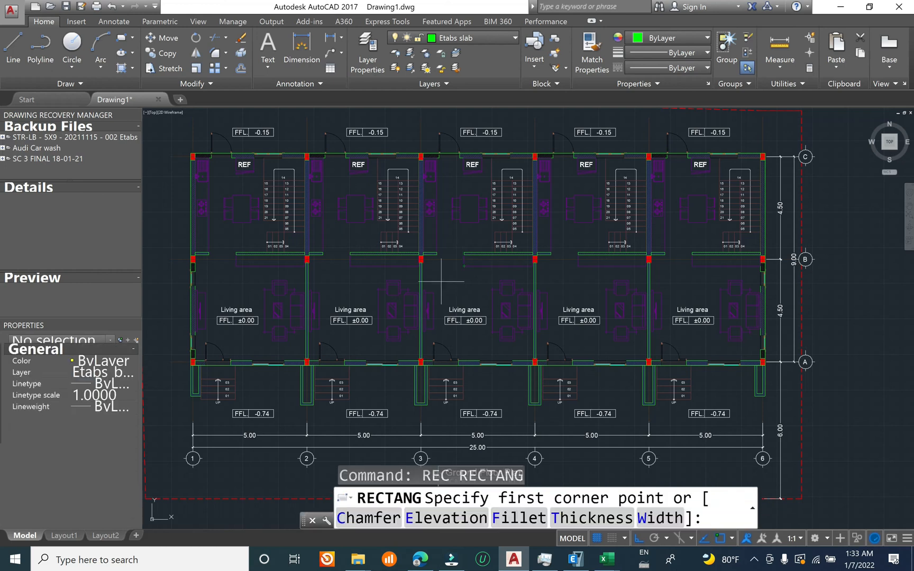
{"action": "left_click", "coordinate": [395, 236]}
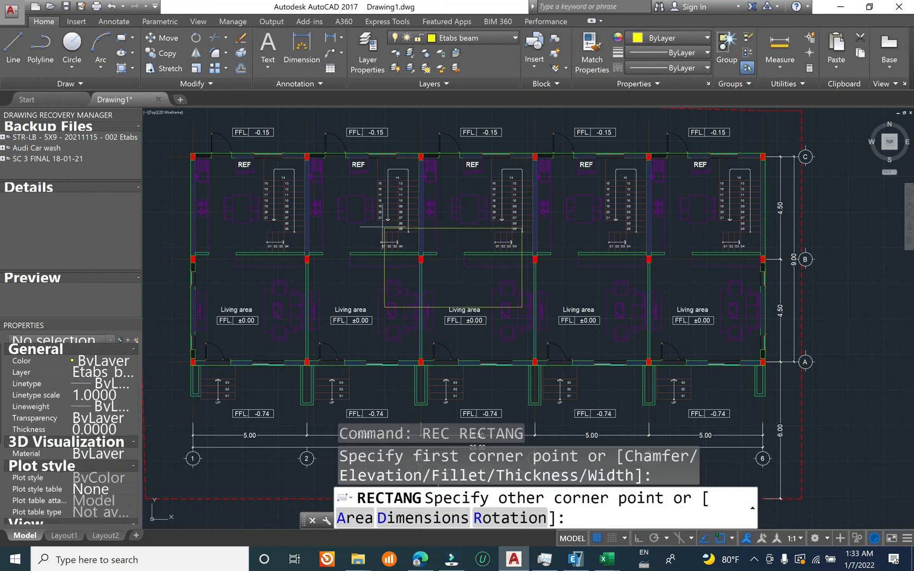
{"action": "left_click", "coordinate": [366, 199]}
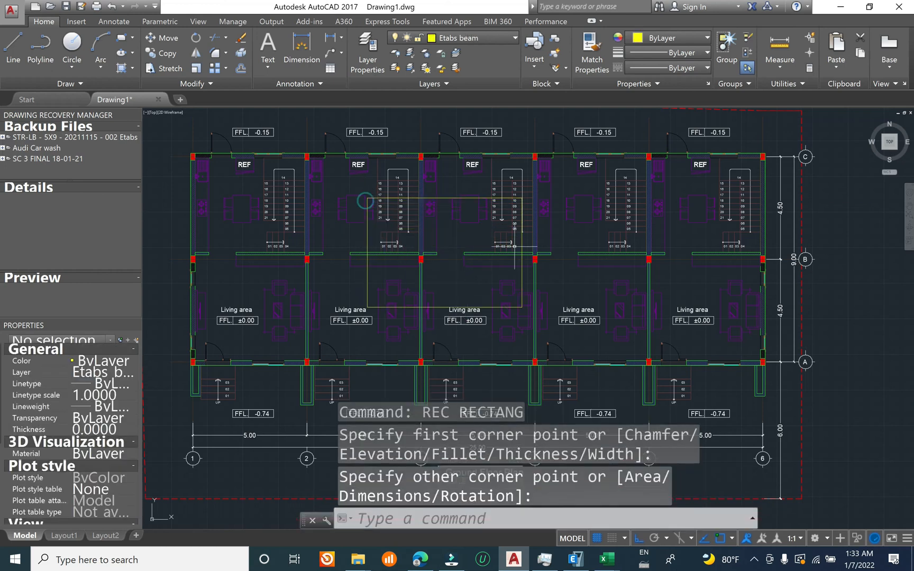
Step: Stretch the rectangle's right edge inward to about midway between grids 3 and 4, and switch to ETABS
{"action": "left_click", "coordinate": [520, 271]}
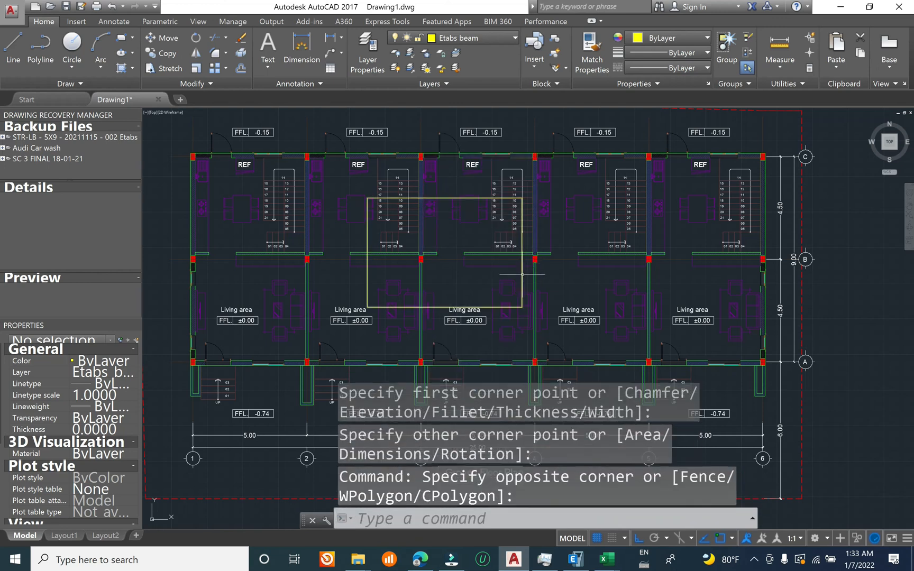
{"action": "left_click", "coordinate": [522, 274]}
{"action": "left_click", "coordinate": [522, 253]}
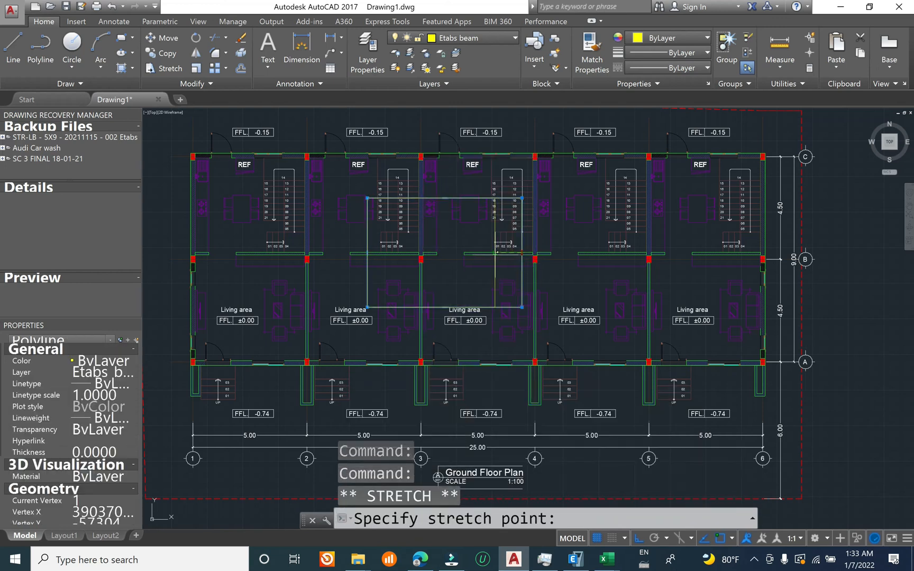
{"action": "left_click", "coordinate": [490, 252]}
{"action": "scroll", "coordinate": [403, 269], "scroll_direction": "up", "scroll_amount": 2}
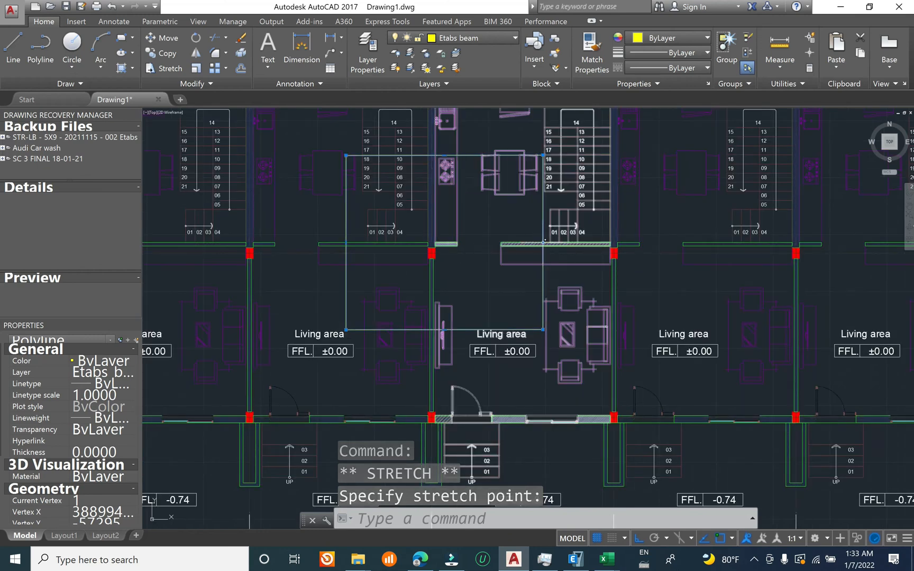
{"action": "left_click", "coordinate": [543, 242]}
{"action": "scroll", "coordinate": [538, 244], "scroll_direction": "up", "scroll_amount": 2}
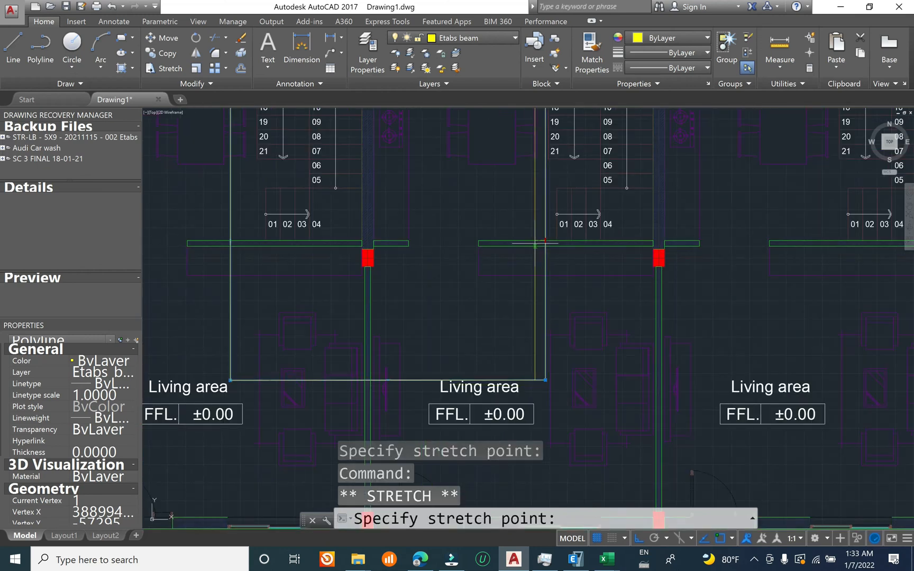
{"action": "left_click", "coordinate": [526, 242]}
{"action": "scroll", "coordinate": [525, 242], "scroll_direction": "down", "scroll_amount": 3}
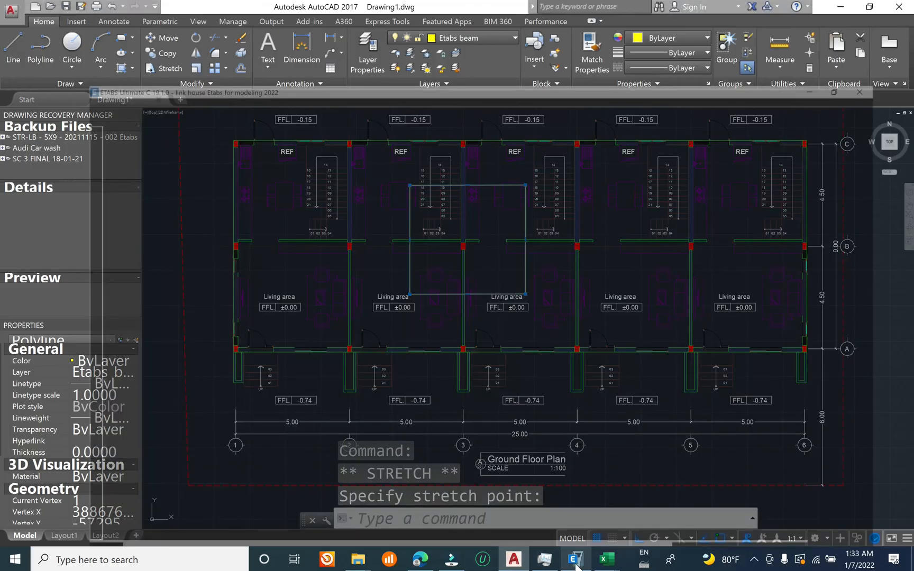
{"action": "left_click", "coordinate": [572, 562]}
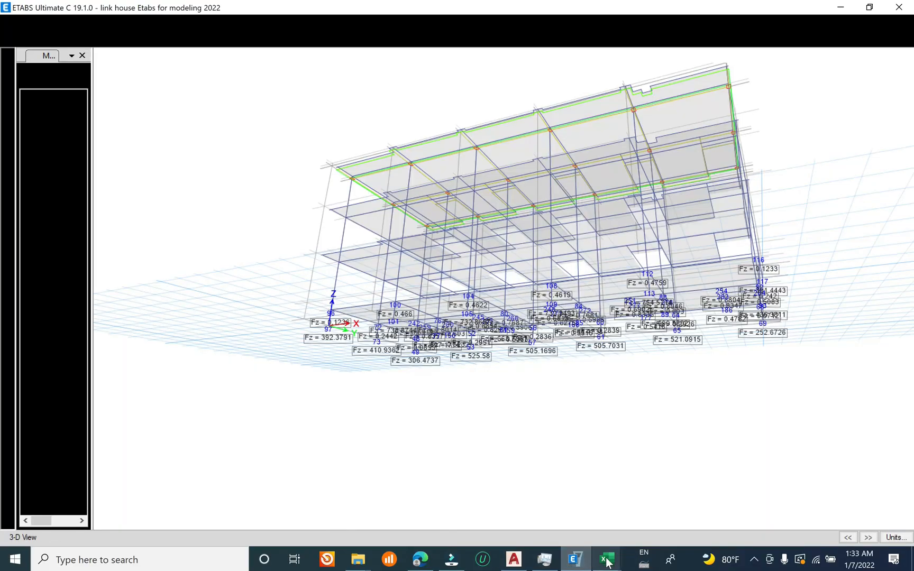
Step: Switch to the Joint Design Reactions workbook in Excel and review the tributary area and column load formulas in L26 and L27
{"action": "left_click", "coordinate": [606, 561]}
{"action": "left_click", "coordinate": [659, 512]}
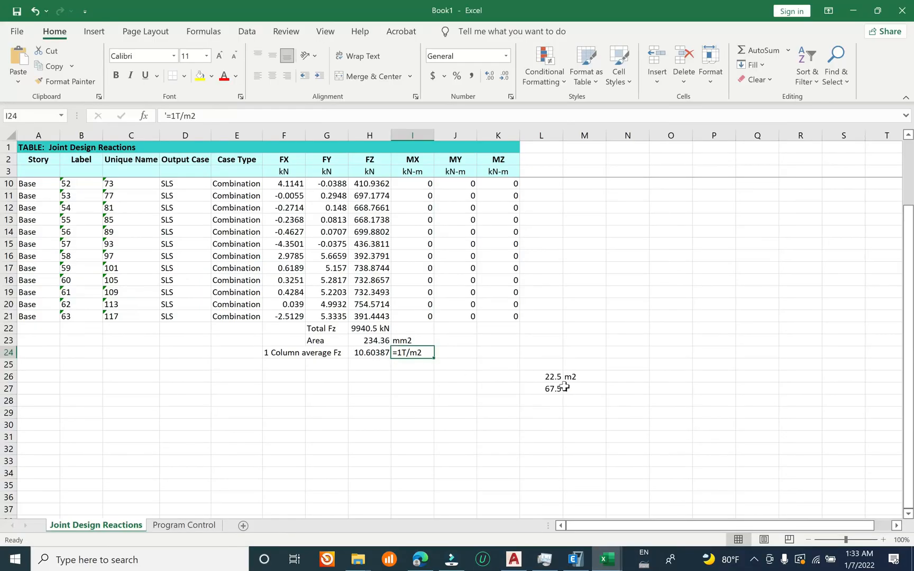
{"action": "left_click", "coordinate": [550, 377]}
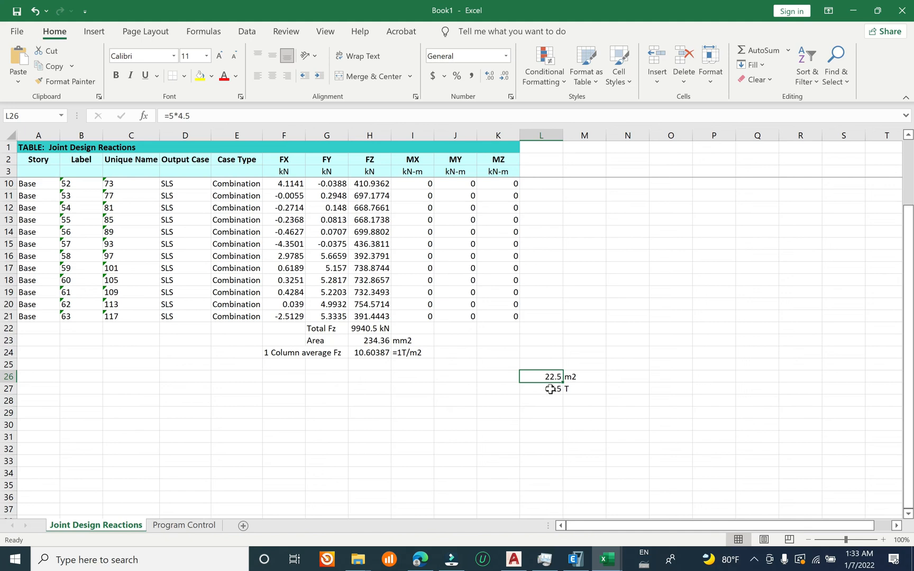
{"action": "left_click", "coordinate": [549, 389]}
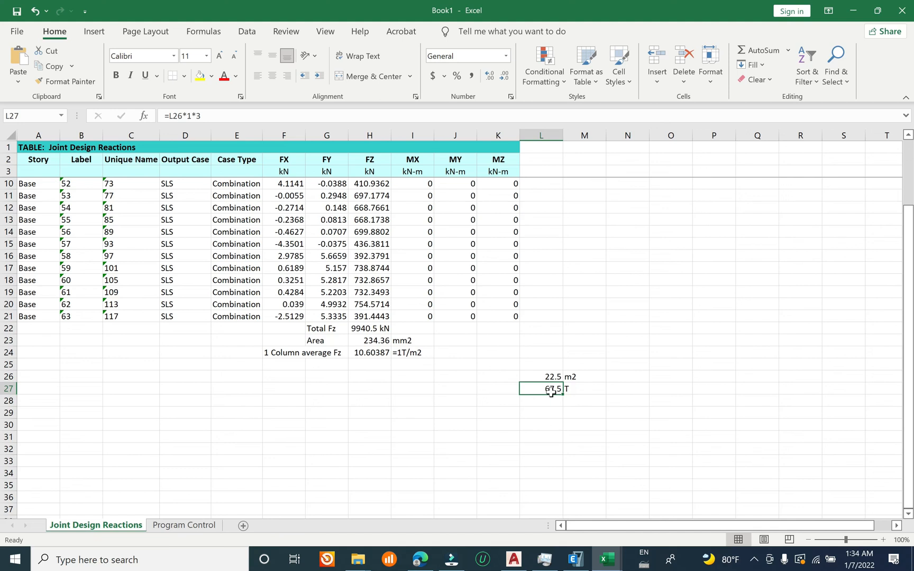
Step: Try a different floor multiplier in the column load formula in L27, and undo the change
{"action": "double_click", "coordinate": [549, 390]}
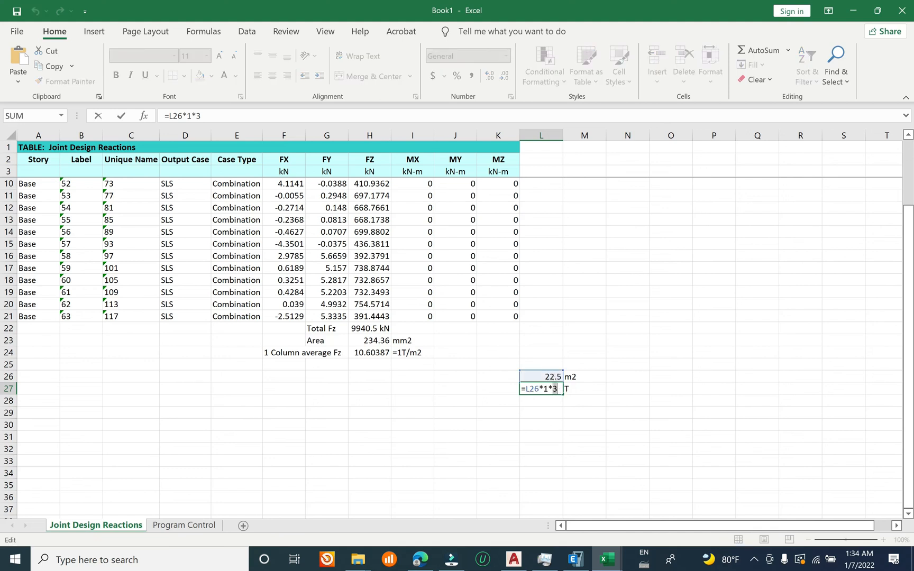
{"action": "key", "text": "Return"}
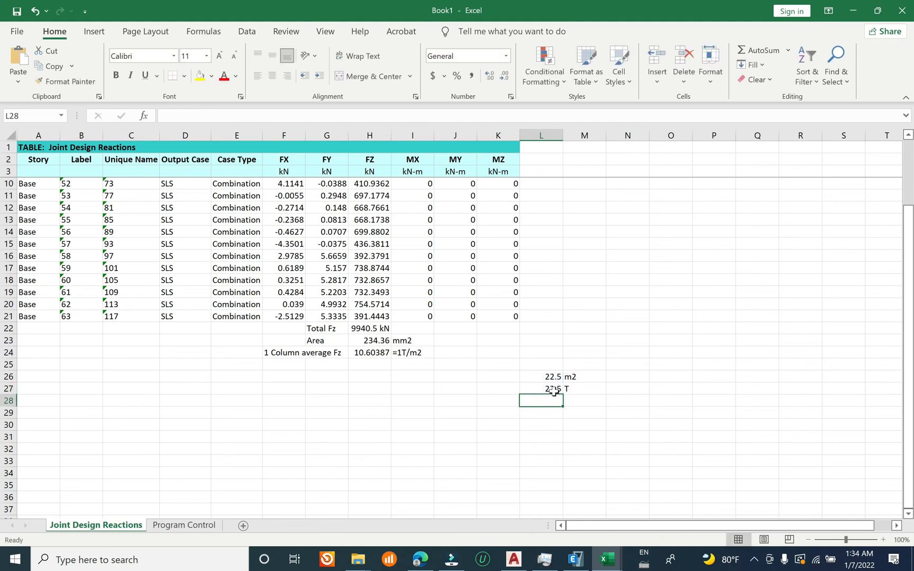
{"action": "key", "text": "ctrl+z"}
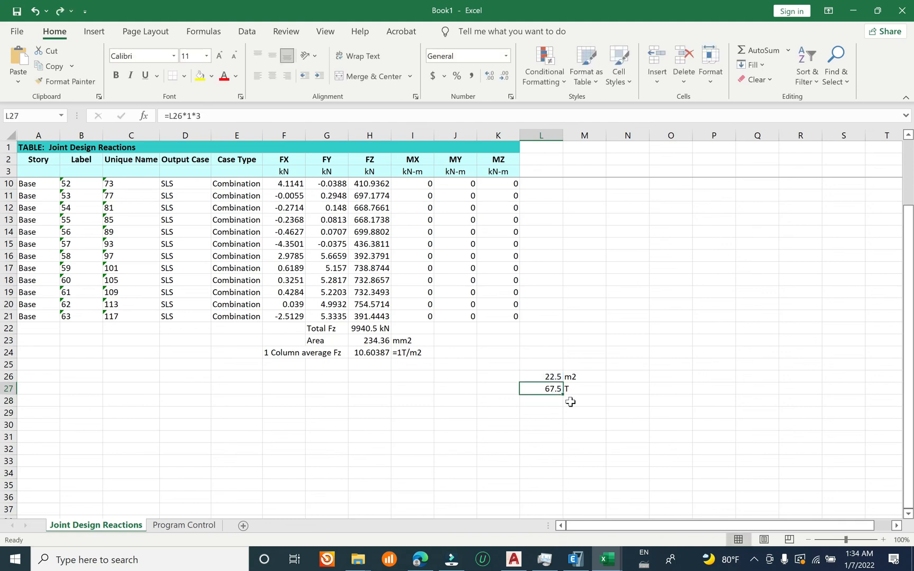
Step: Review the column load formula in L27 against the tributary area in L26, the Area and the column average Fz
{"action": "double_click", "coordinate": [554, 388]}
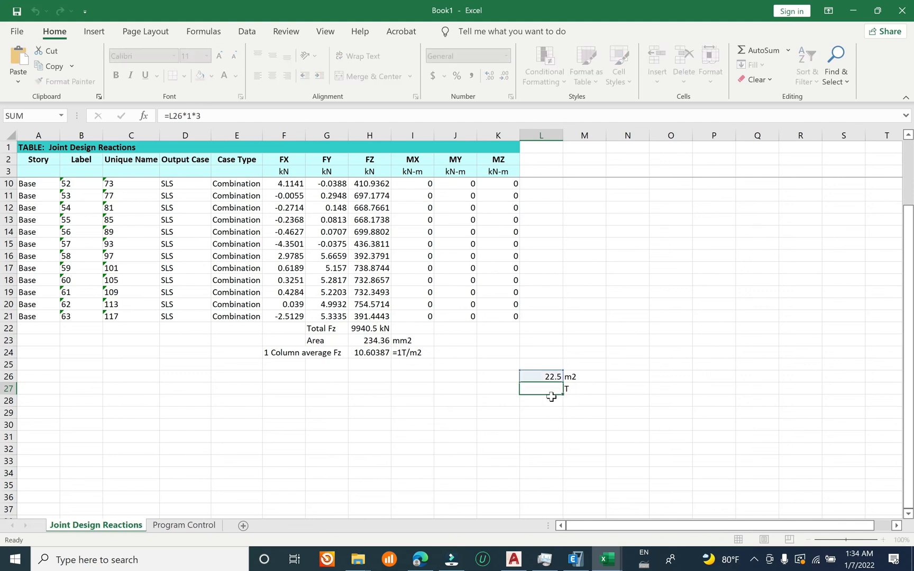
{"action": "key", "text": "Escape"}
{"action": "double_click", "coordinate": [552, 378]}
{"action": "key", "text": "Escape"}
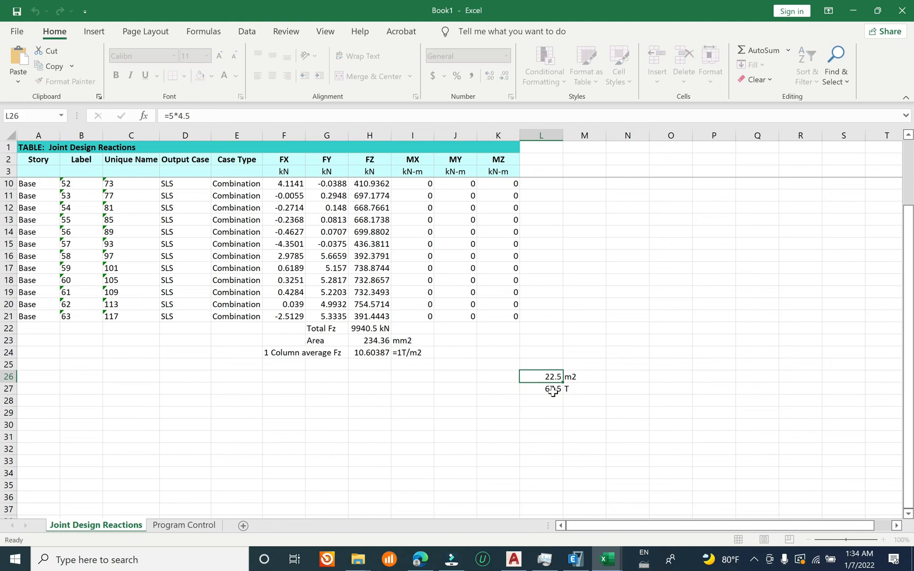
{"action": "left_click", "coordinate": [552, 389]}
{"action": "double_click", "coordinate": [552, 390]}
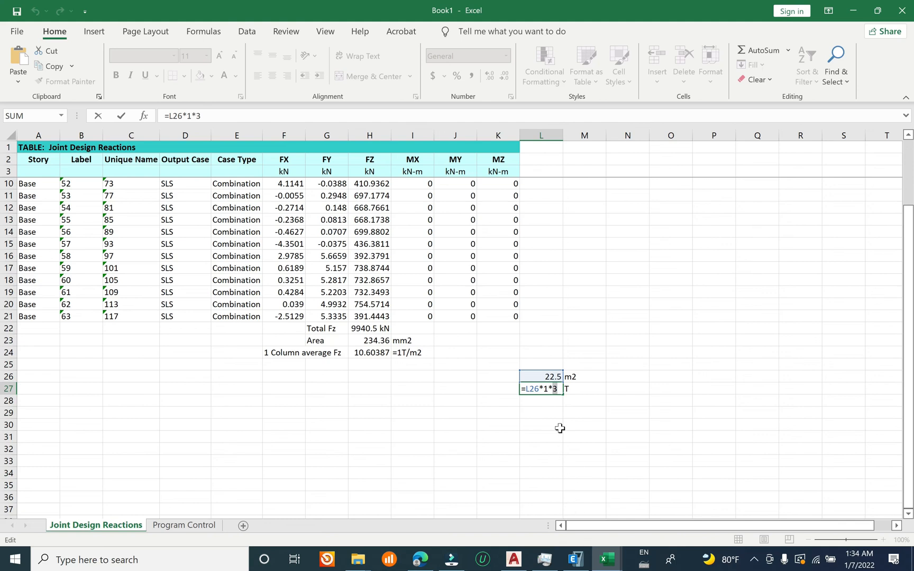
{"action": "key", "text": "ctrl+Return"}
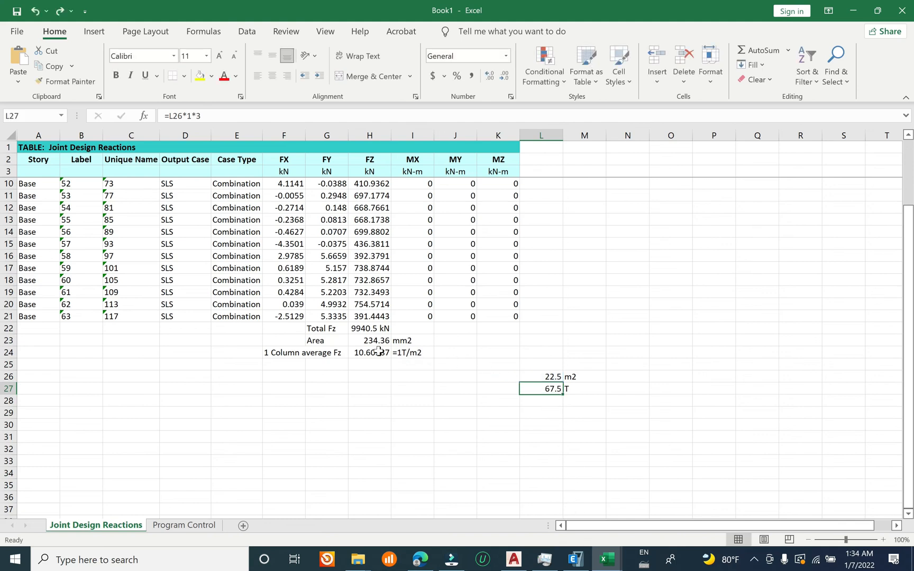
{"action": "left_click", "coordinate": [378, 341]}
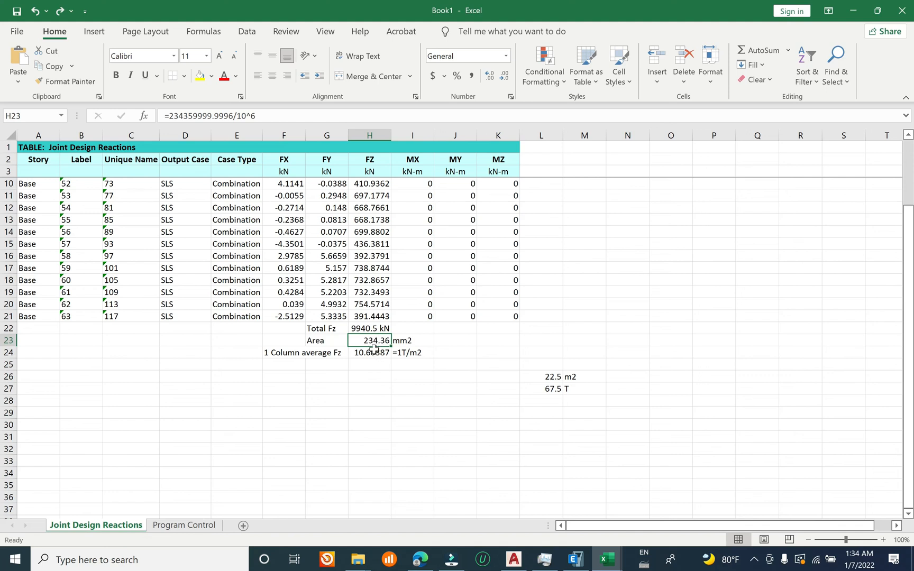
{"action": "left_click", "coordinate": [377, 353]}
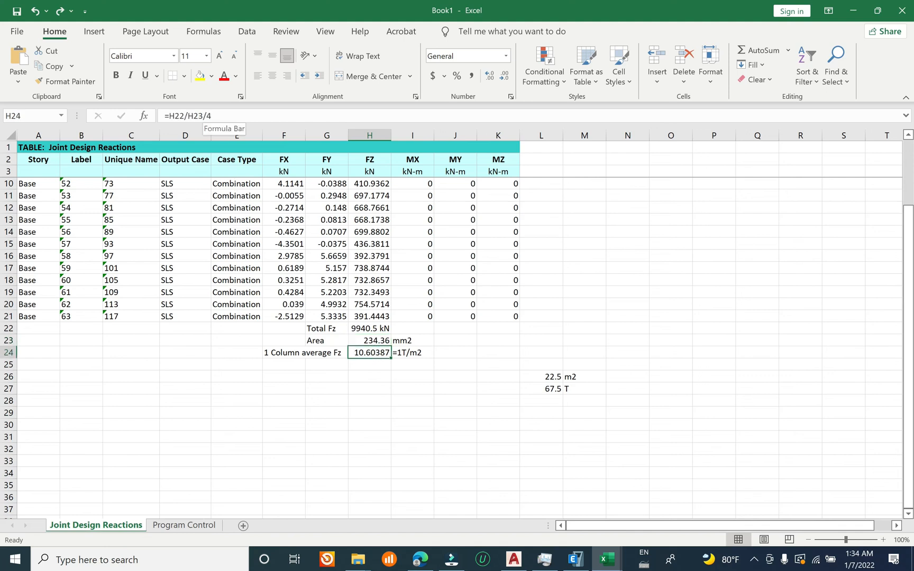
Step: Switch to ETABS, orbit the 3D model and plot the SLS combination's Fz base reactions as arrows
{"action": "left_click", "coordinate": [574, 559]}
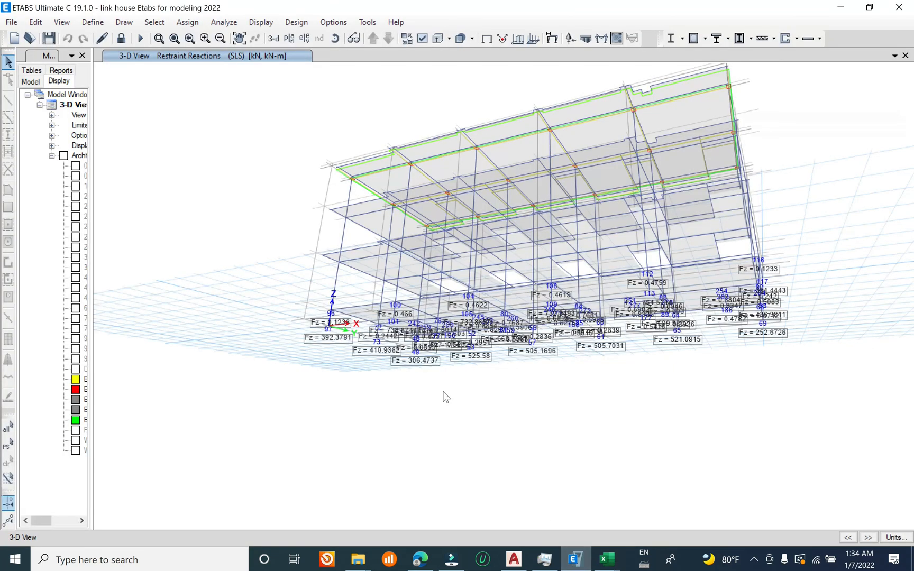
{"action": "middle_click_drag", "start_coordinate": [405, 413], "coordinate": [365, 318], "text": "shift"}
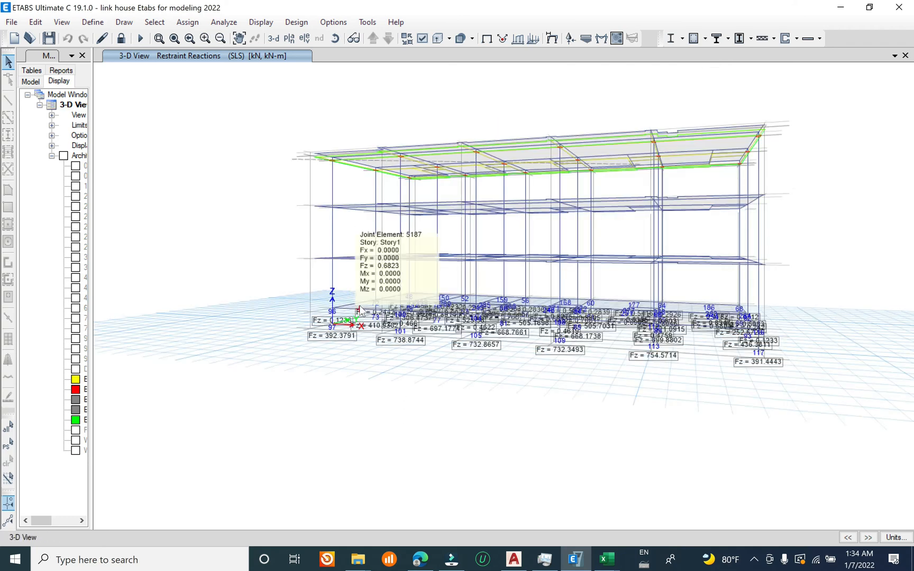
{"action": "left_click", "coordinate": [570, 39]}
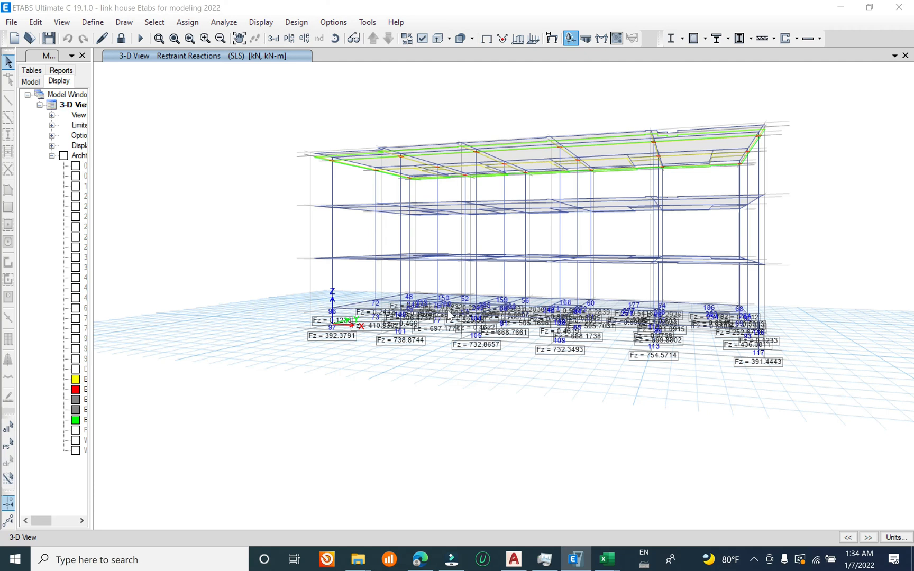
{"action": "left_click", "coordinate": [374, 264]}
{"action": "left_click", "coordinate": [516, 386]}
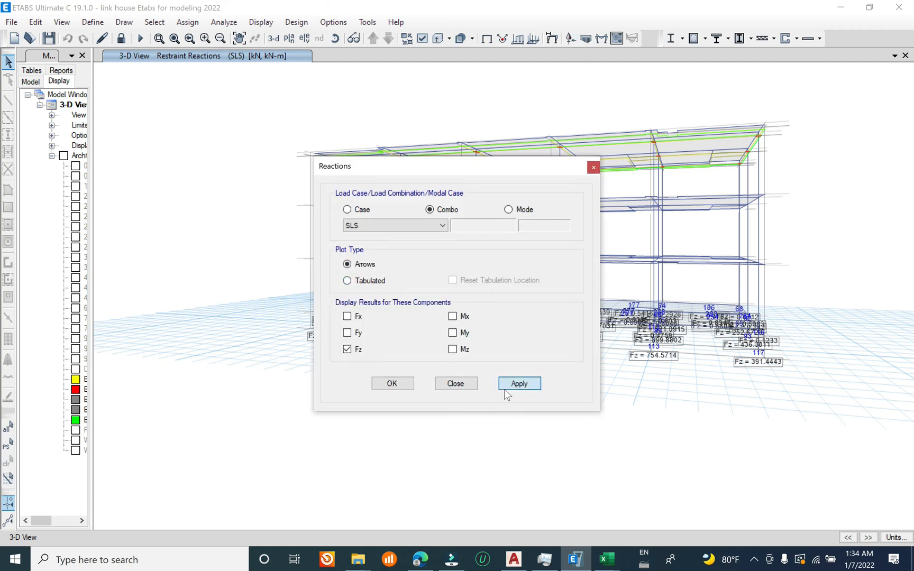
{"action": "left_click", "coordinate": [462, 386]}
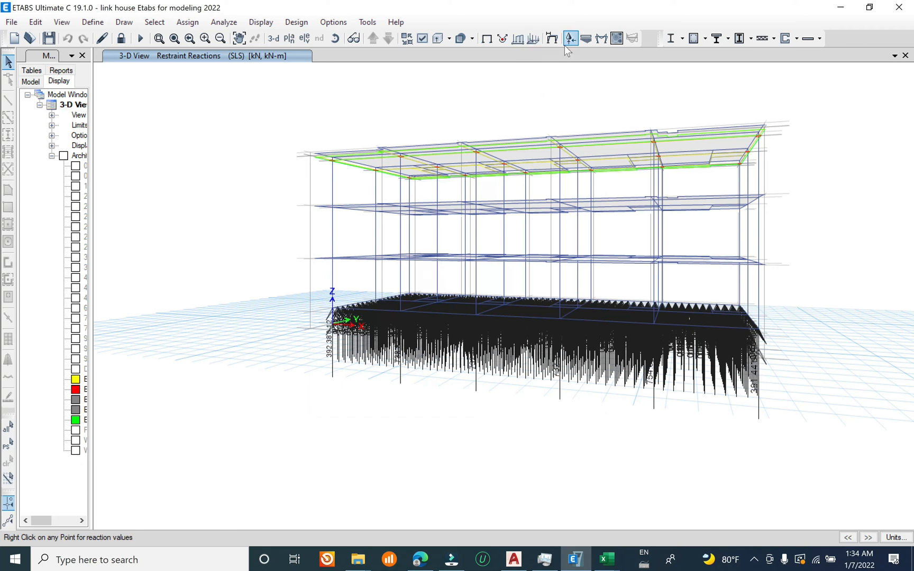
Step: Return the ETABS 3D view to the undeformed model without reactions
{"action": "left_click", "coordinate": [489, 38]}
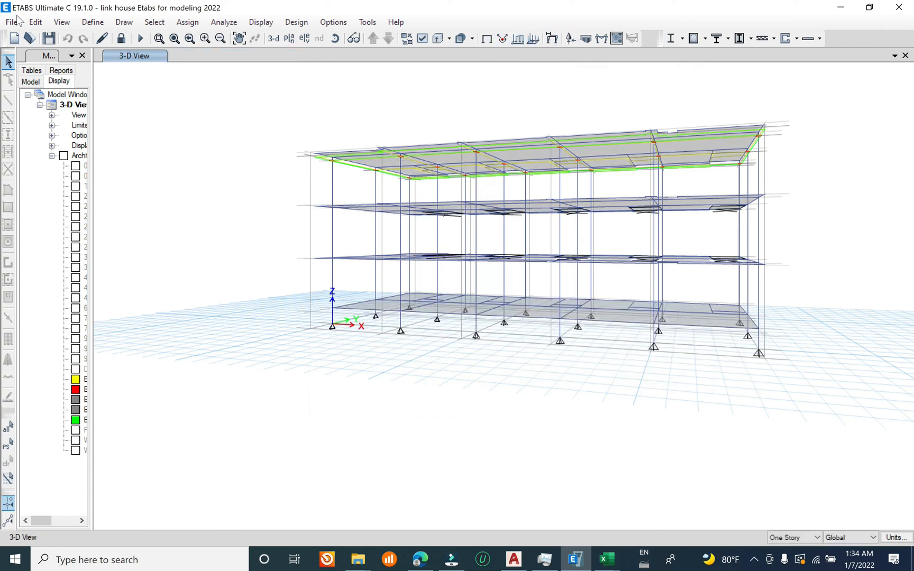
{"action": "left_click", "coordinate": [18, 21]}
{"action": "left_click", "coordinate": [73, 91]}
Step: Switch to the Excel reactions workbook and inspect the column average Fz formula in H24, including its division by 4
{"action": "mouse_move", "coordinate": [607, 559]}
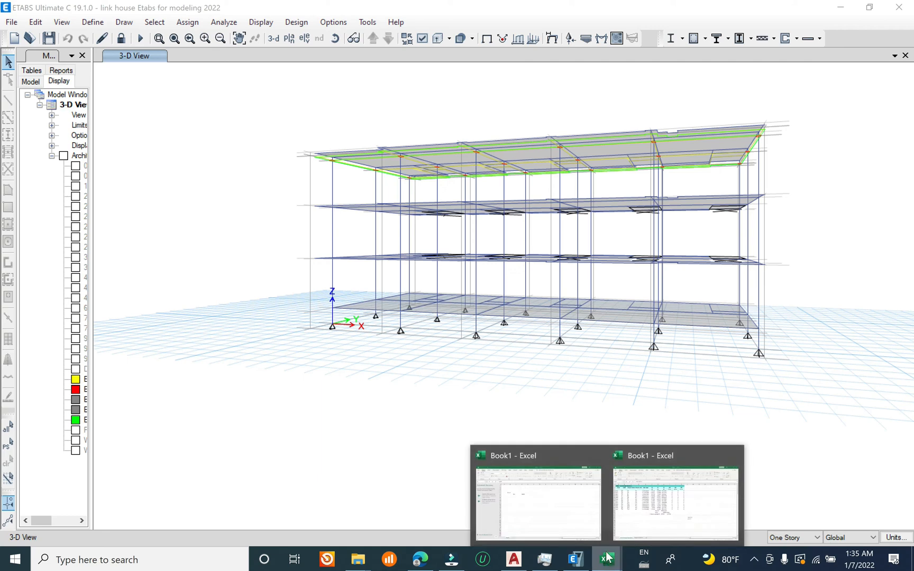
{"action": "left_click", "coordinate": [633, 507]}
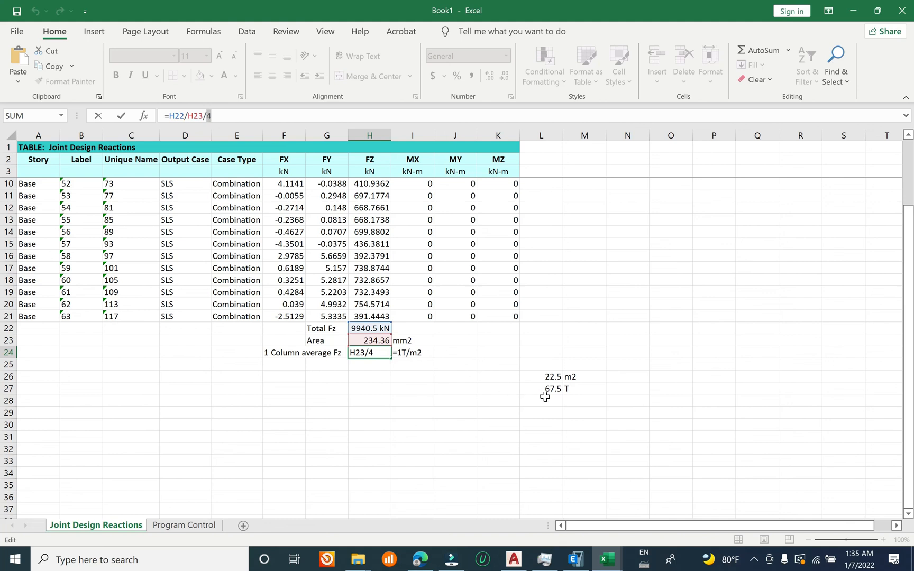
{"action": "left_click", "coordinate": [386, 352]}
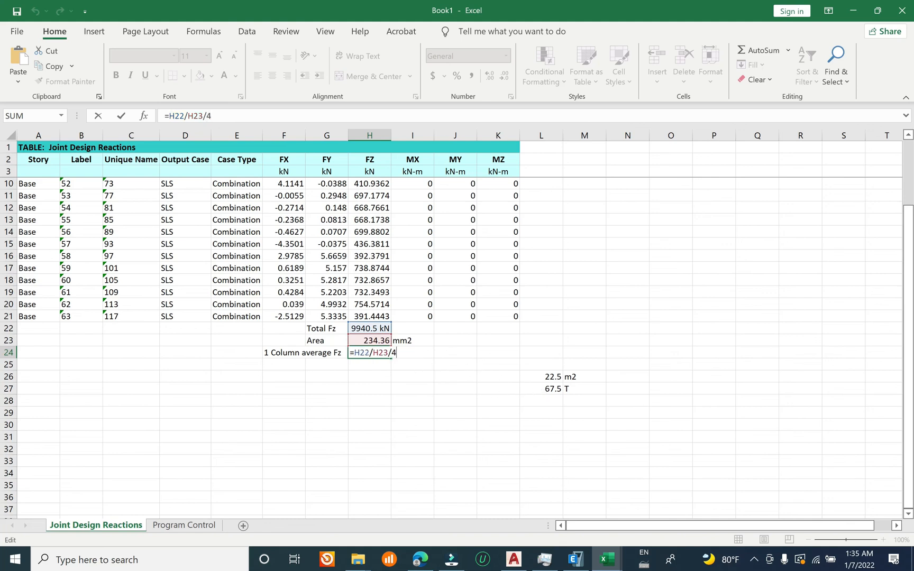
{"action": "key", "text": "ctrl+Return"}
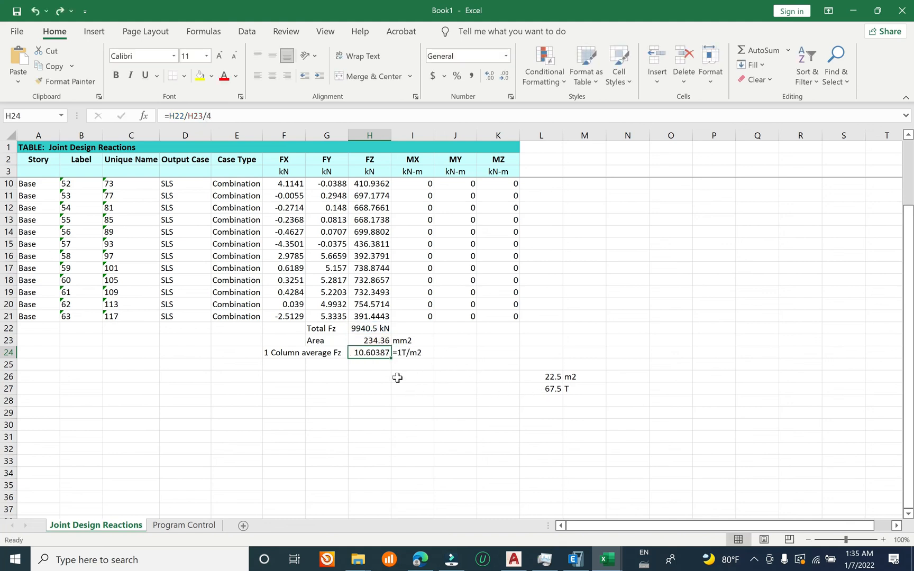
{"action": "left_click", "coordinate": [576, 560]}
{"action": "key", "text": "alt+Tab"}
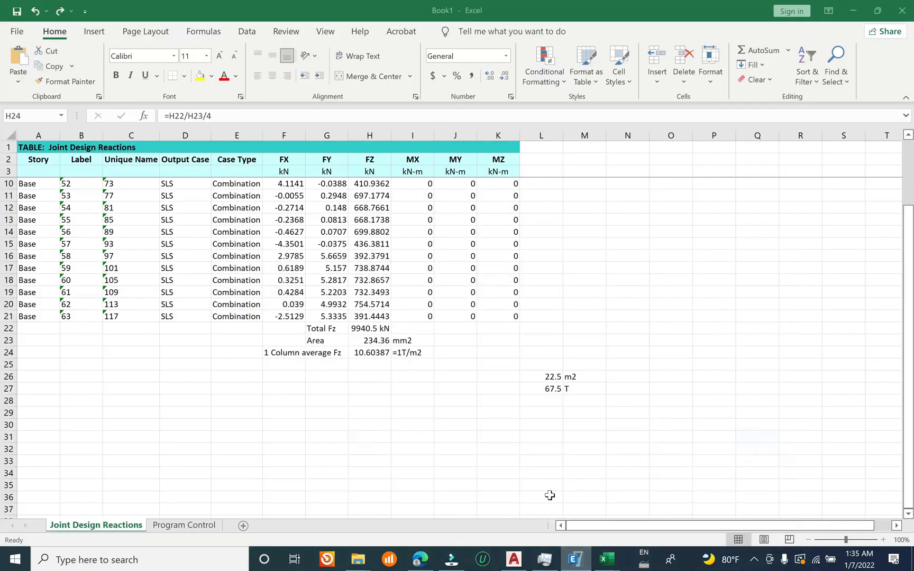
Step: Check the multipliers in the L27 load formula against the floor levels of the ETABS 3D model
{"action": "left_click", "coordinate": [549, 388]}
{"action": "double_click", "coordinate": [540, 388]}
{"action": "type", "text": "*1*3"}
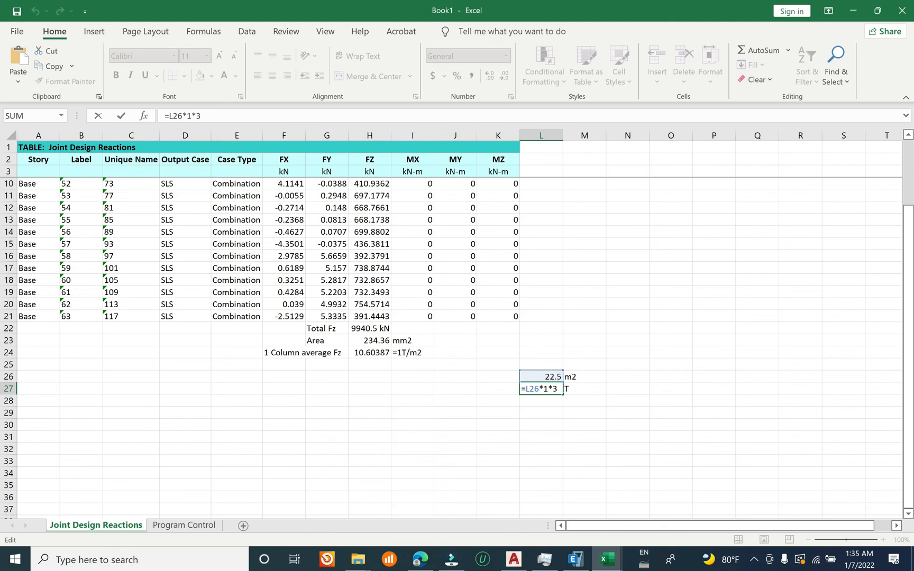
{"action": "left_click", "coordinate": [580, 557]}
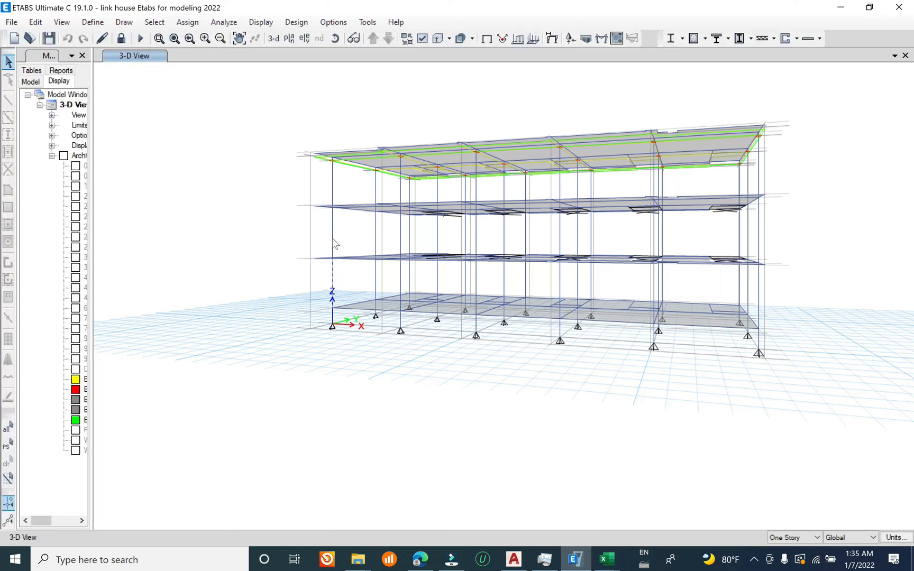
{"action": "left_click", "coordinate": [334, 199]}
{"action": "key", "text": "Delete"}
{"action": "mouse_move", "coordinate": [606, 559]}
{"action": "left_click", "coordinate": [604, 484]}
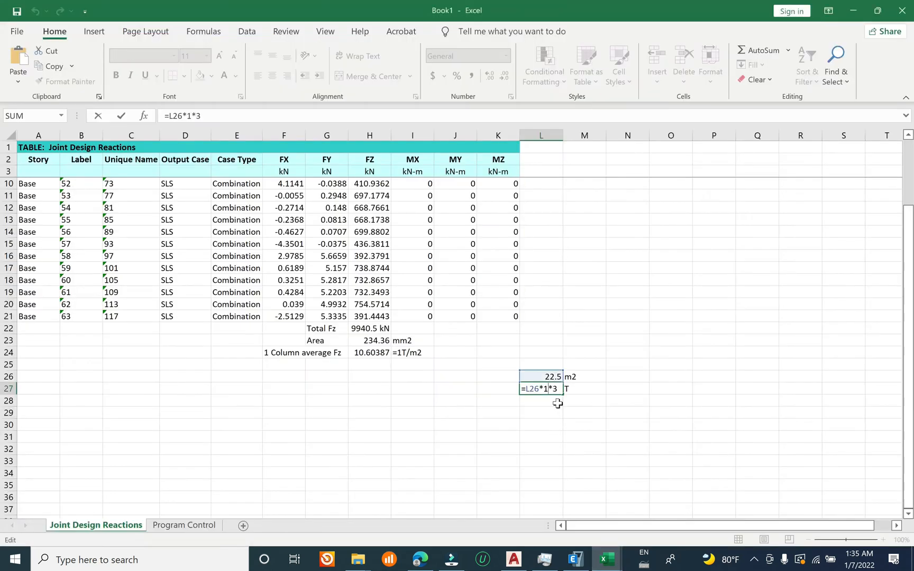
{"action": "key", "text": "Return"}
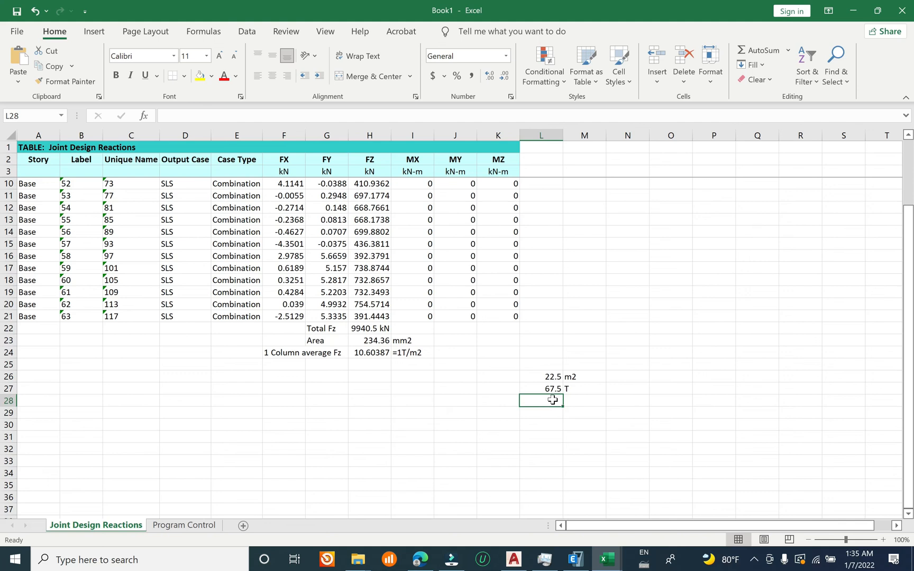
Step: Compute the column load in L28 from the tributary area and column average Fz with =L26*H24*3
{"action": "type", "text": "="}
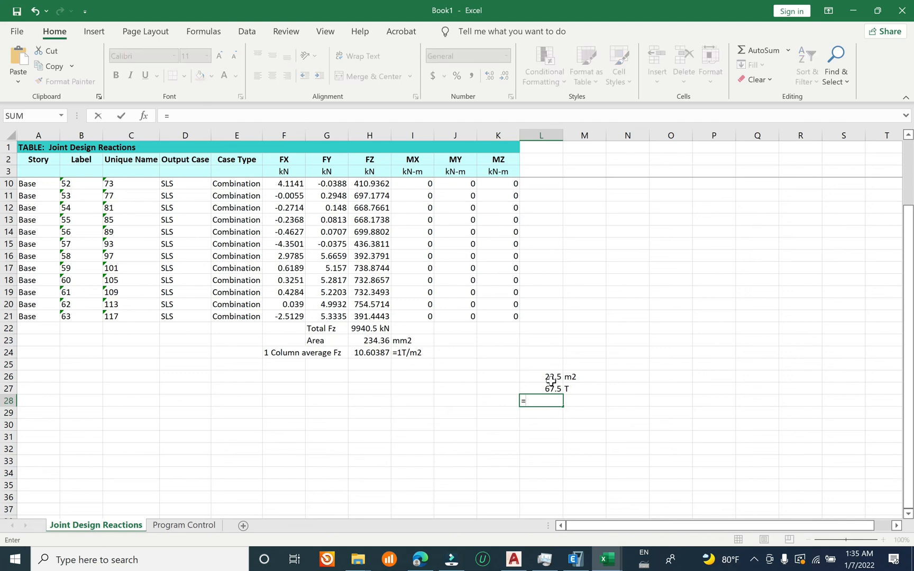
{"action": "left_click", "coordinate": [537, 377]}
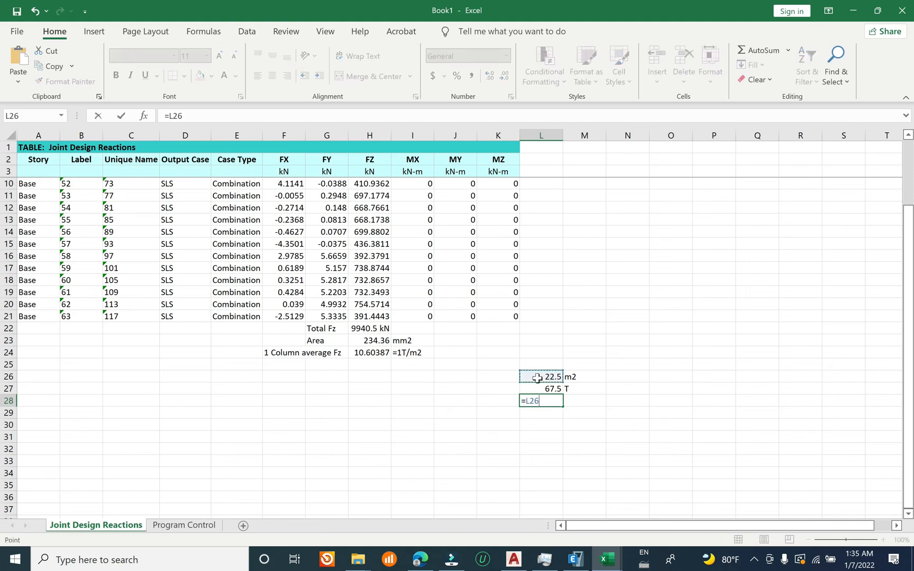
{"action": "type", "text": "8"}
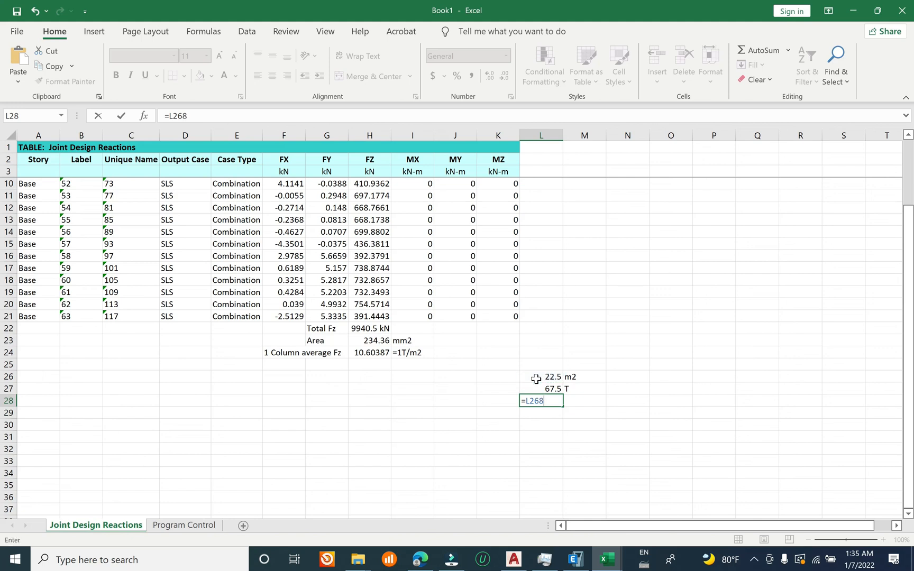
{"action": "key", "text": "BackSpace"}
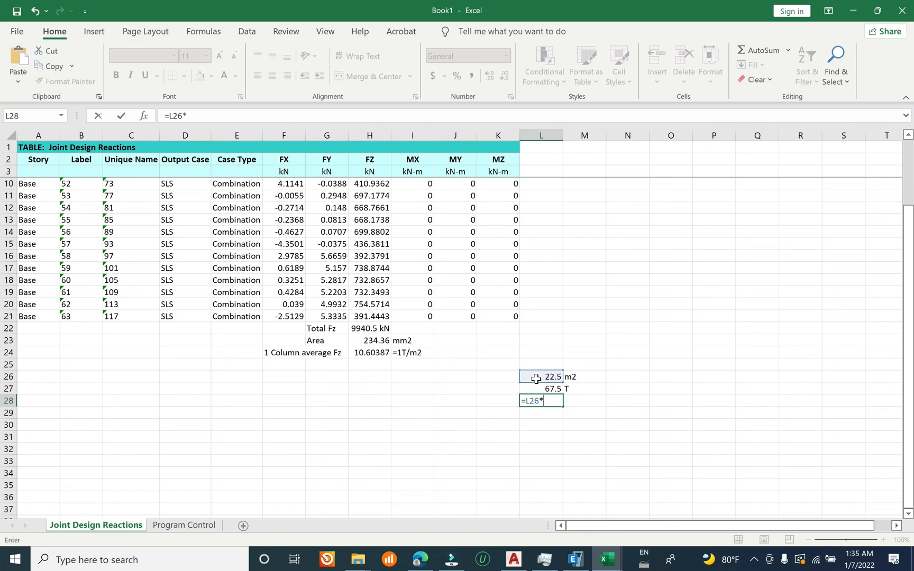
{"action": "type", "text": "*"}
{"action": "left_click", "coordinate": [372, 354]}
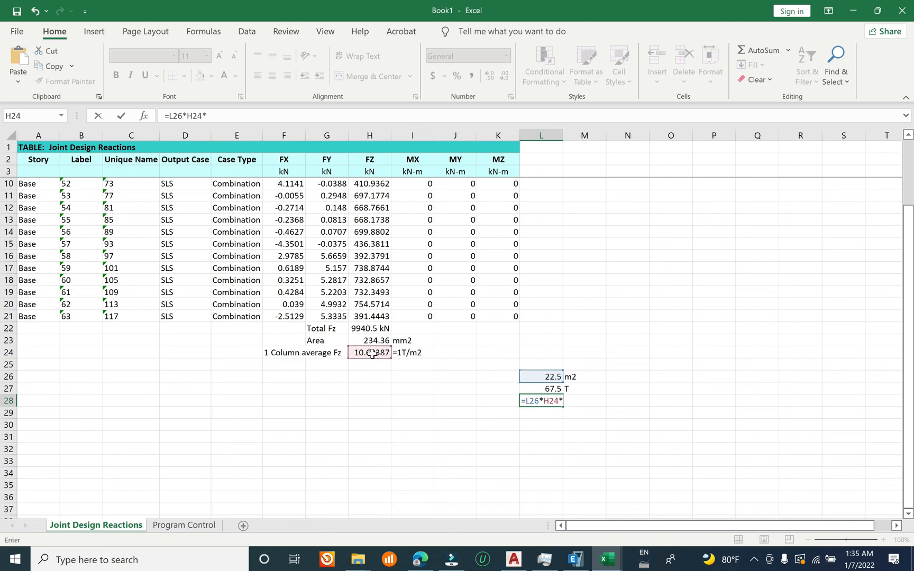
{"action": "type", "text": "*"}
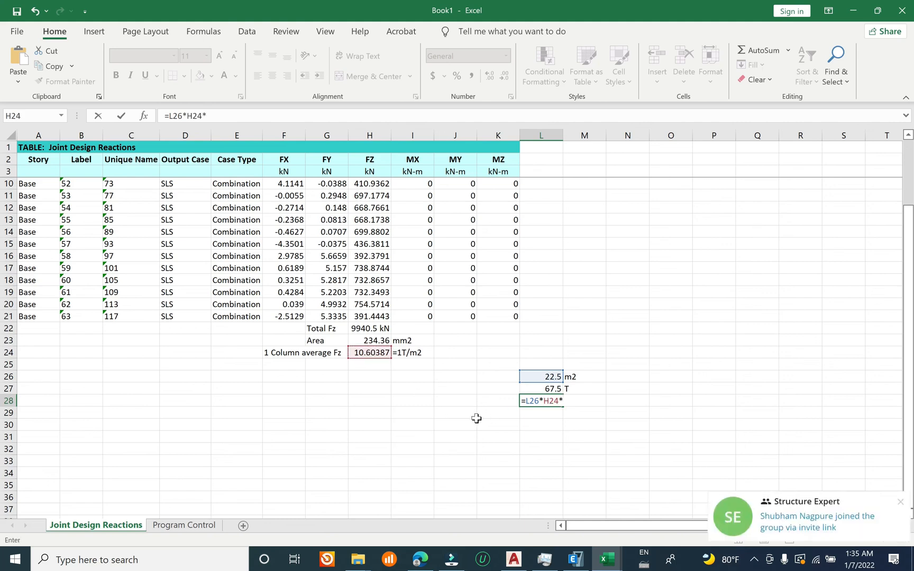
{"action": "type", "text": "3"}
{"action": "key", "text": "Return"}
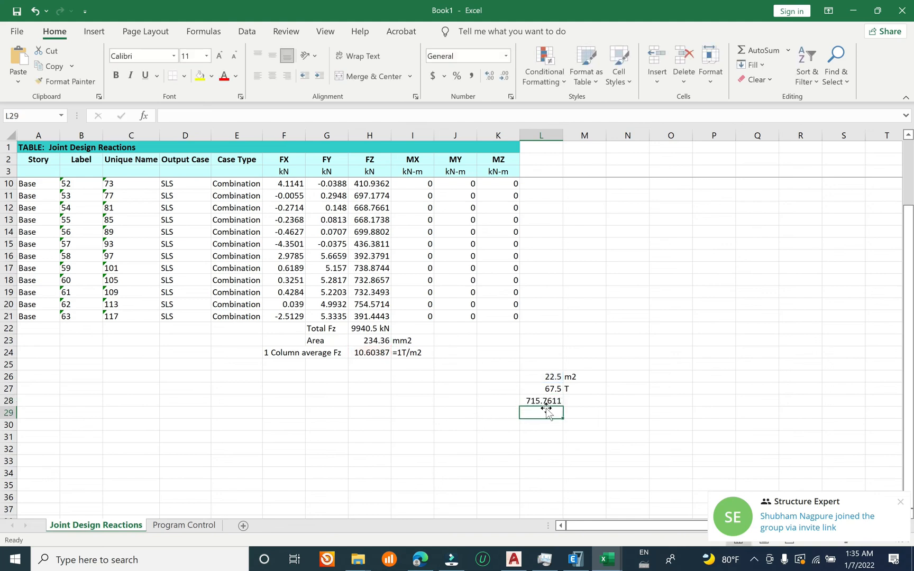
Step: Inspect the L28 column load formula, the unit note in I24 and the average Fz formula in H24
{"action": "left_click", "coordinate": [551, 401]}
{"action": "key", "text": "F2"}
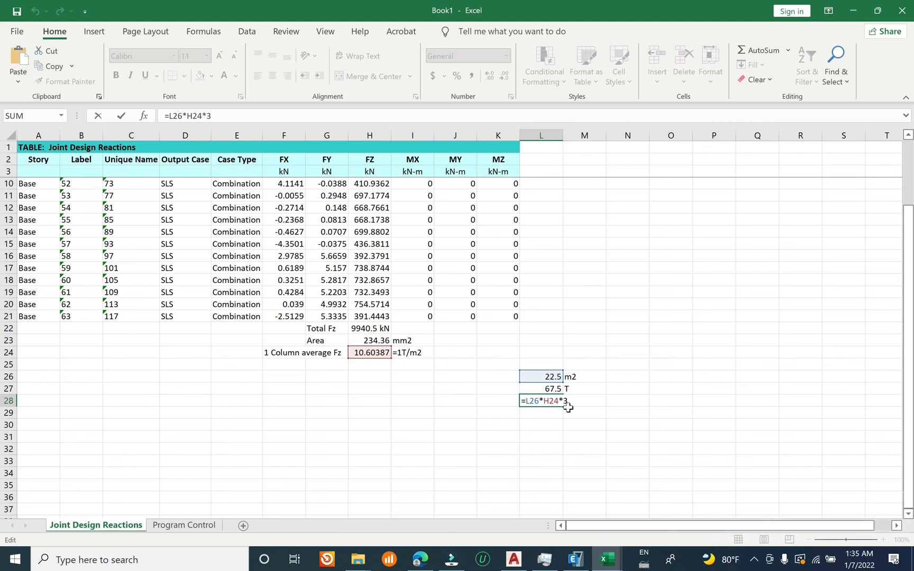
{"action": "key", "text": "Escape"}
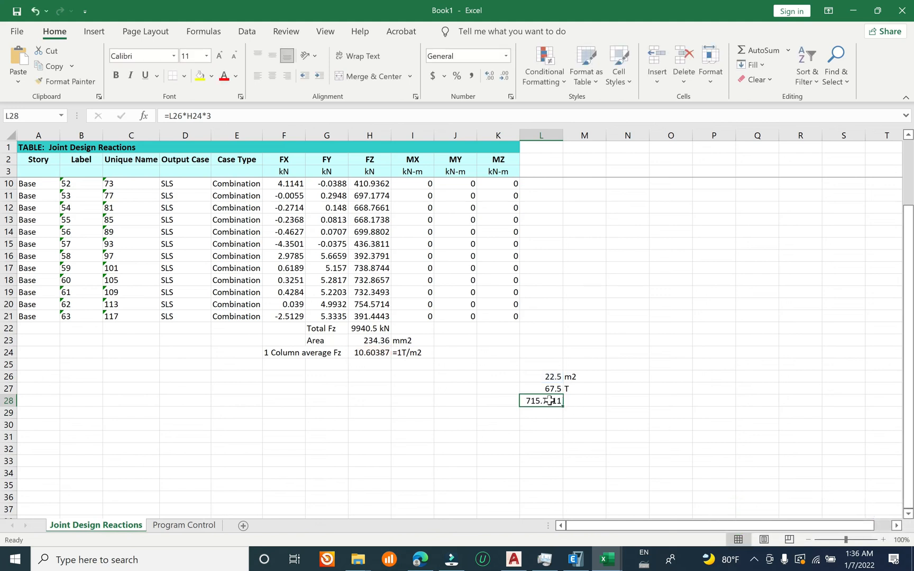
{"action": "double_click", "coordinate": [548, 400]}
{"action": "key", "text": "Escape"}
{"action": "double_click", "coordinate": [408, 352]}
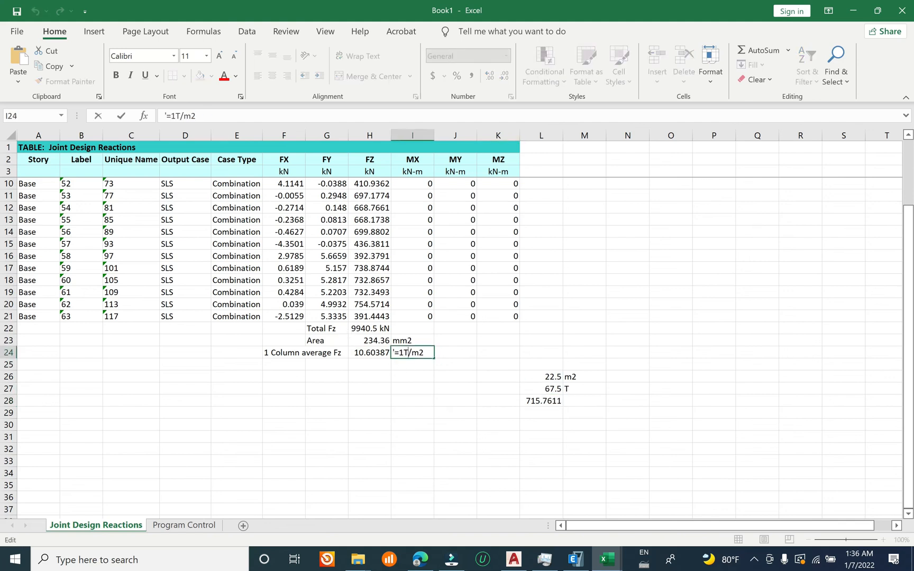
{"action": "key", "text": "Escape"}
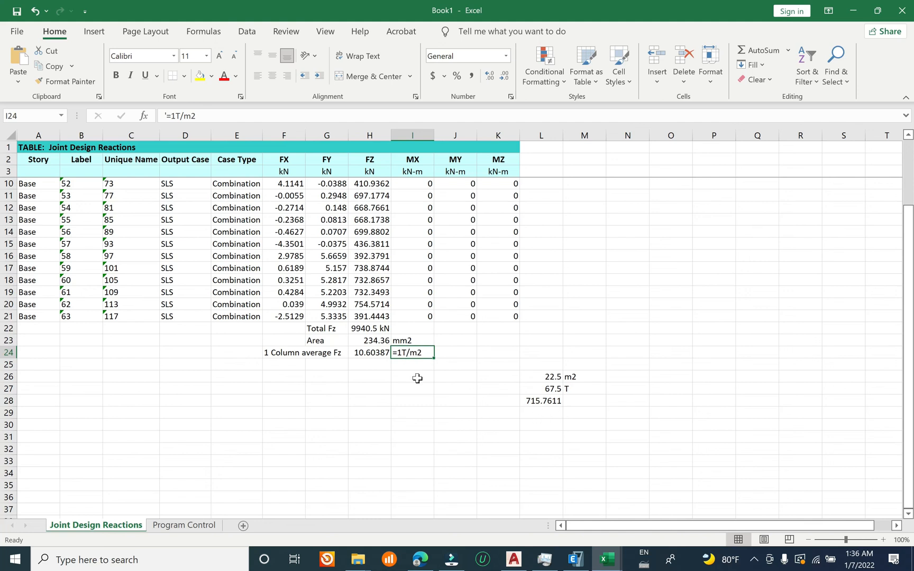
{"action": "left_click", "coordinate": [377, 355]}
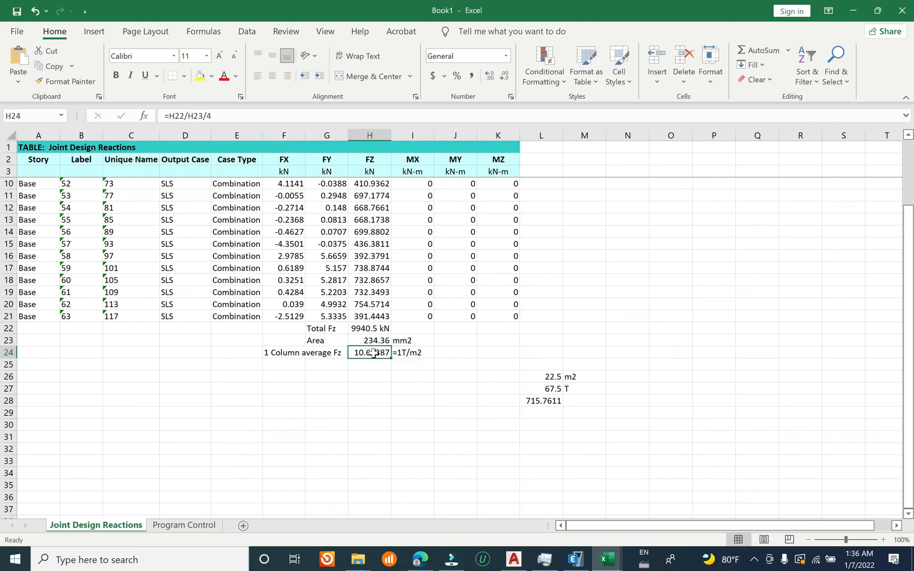
{"action": "left_click", "coordinate": [539, 403]}
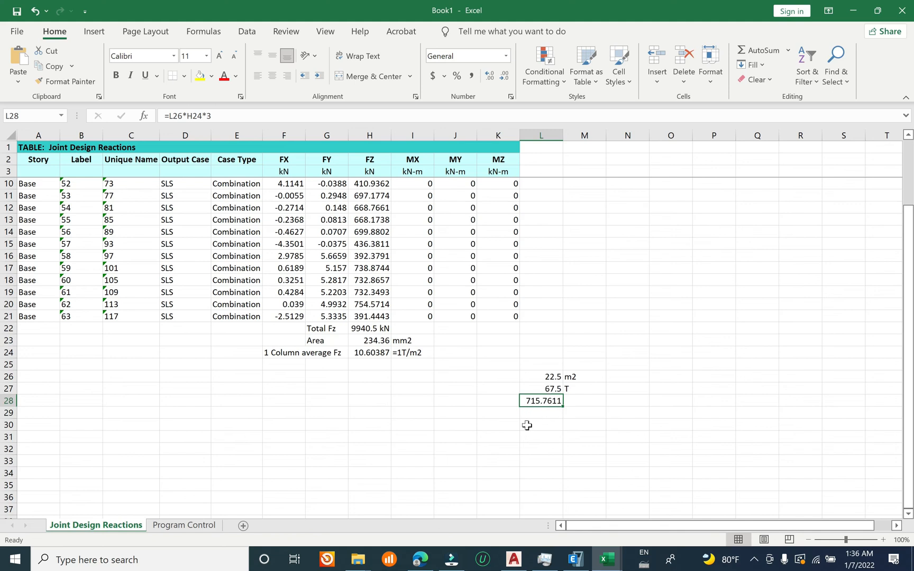
Step: Switch to ETABS and display the joint reactions for the SLS combination as tabulated Fz values
{"action": "left_click", "coordinate": [582, 567]}
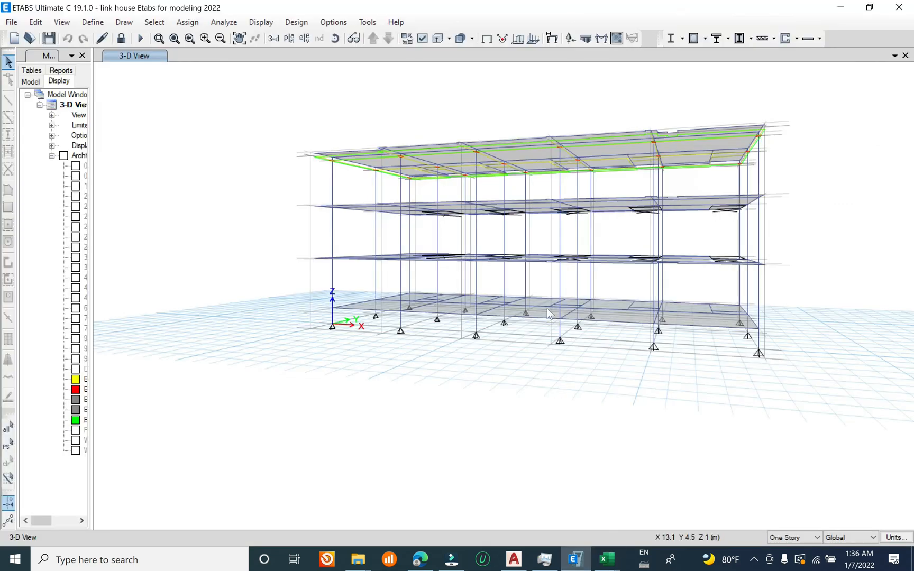
{"action": "left_click", "coordinate": [568, 40]}
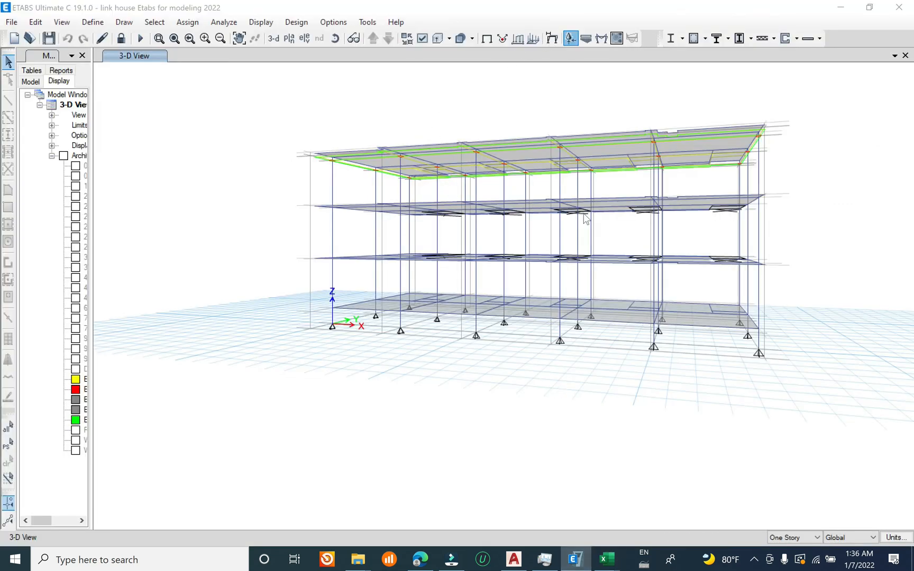
{"action": "left_click", "coordinate": [347, 280]}
{"action": "left_click", "coordinate": [518, 384]}
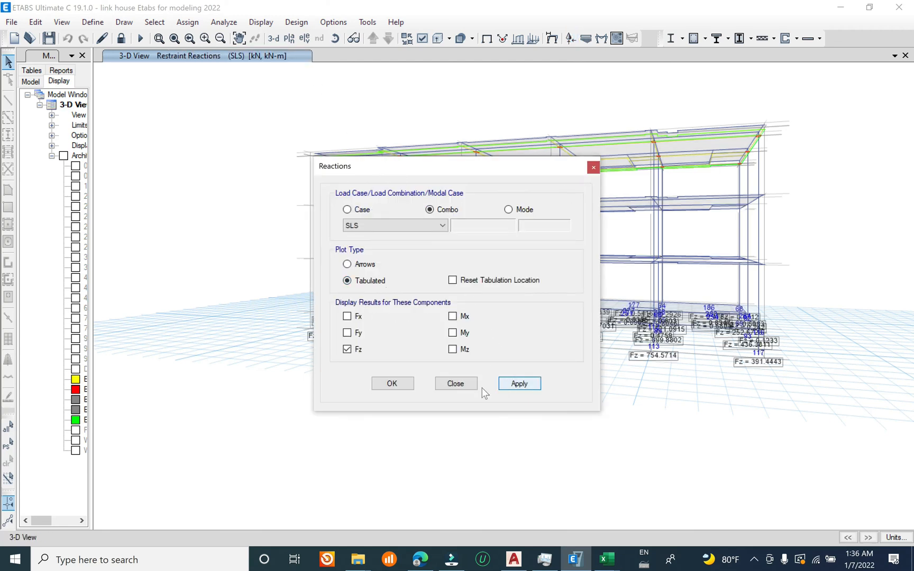
{"action": "left_click", "coordinate": [454, 383]}
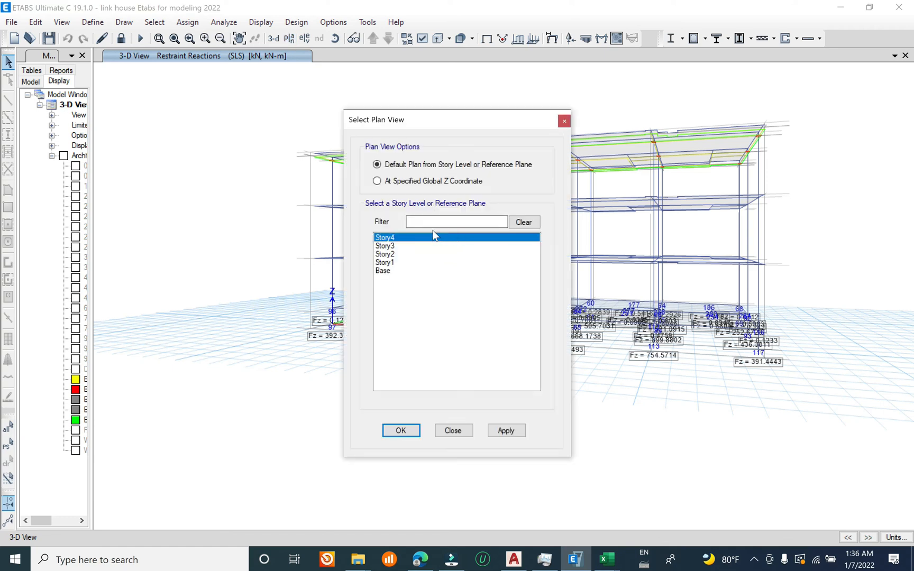
Step: Show the plan view at the Base level with its SLS Fz reactions
{"action": "left_click", "coordinate": [391, 262]}
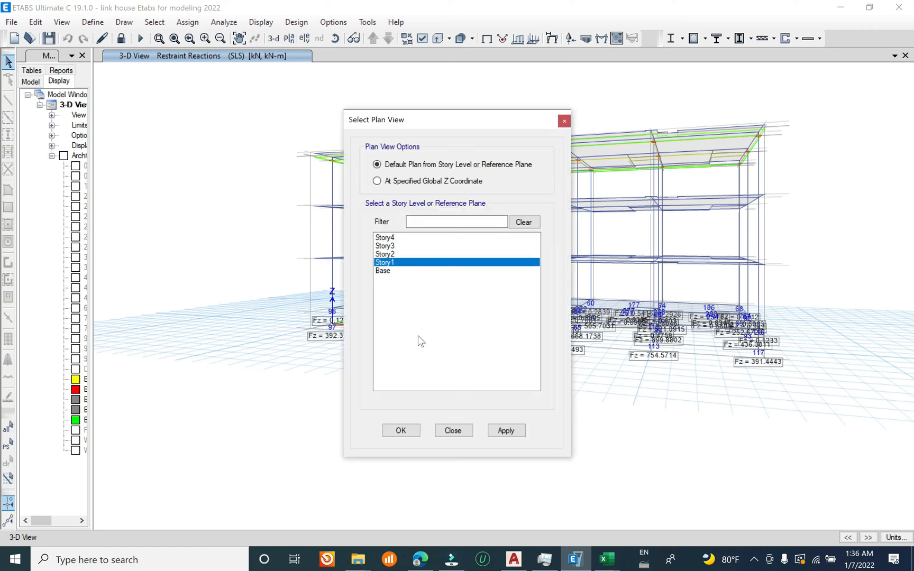
{"action": "left_click", "coordinate": [413, 271]}
{"action": "left_click", "coordinate": [505, 432]}
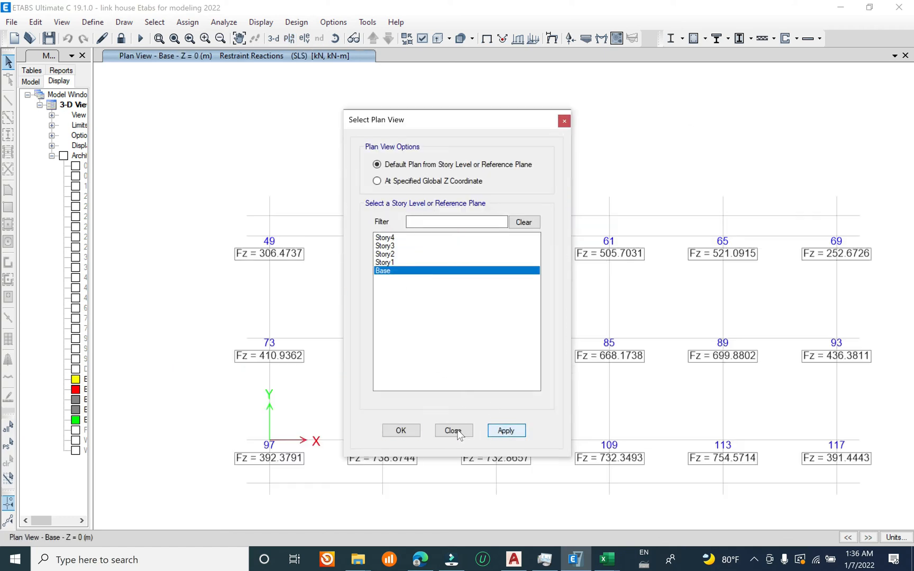
{"action": "left_click", "coordinate": [457, 430]}
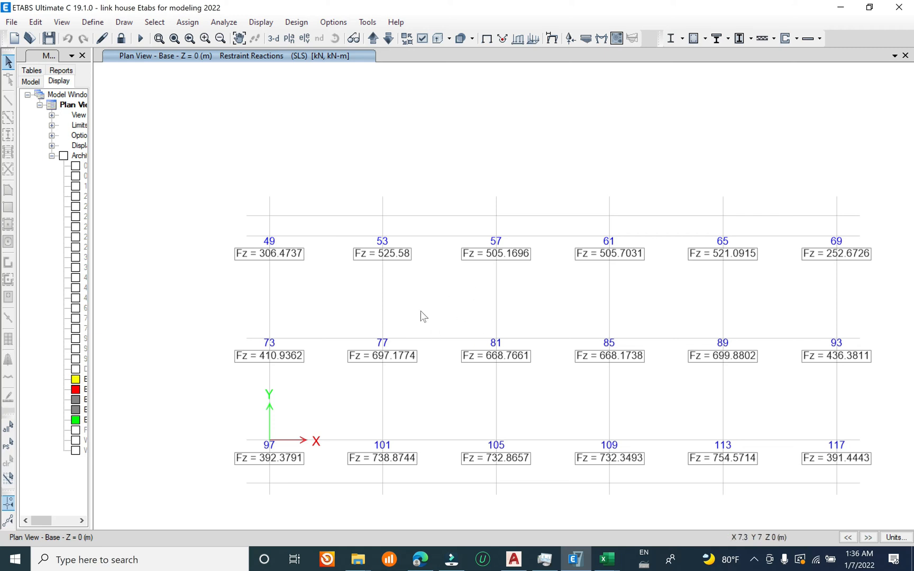
Step: Compare the computed column load in L28 of the Excel workbook with the Fz reactions on the ETABS base plan
{"action": "left_click", "coordinate": [604, 562]}
{"action": "left_click", "coordinate": [645, 520]}
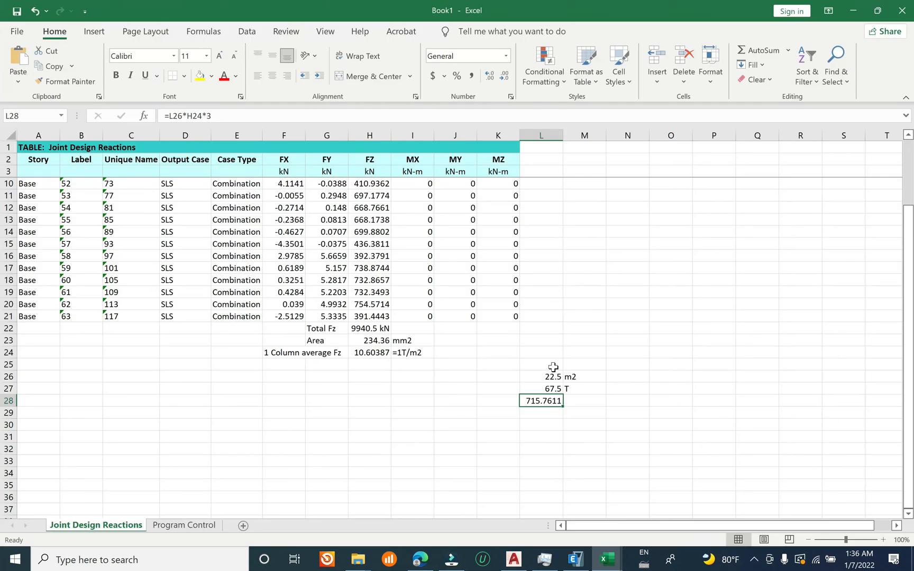
{"action": "left_click", "coordinate": [547, 414]}
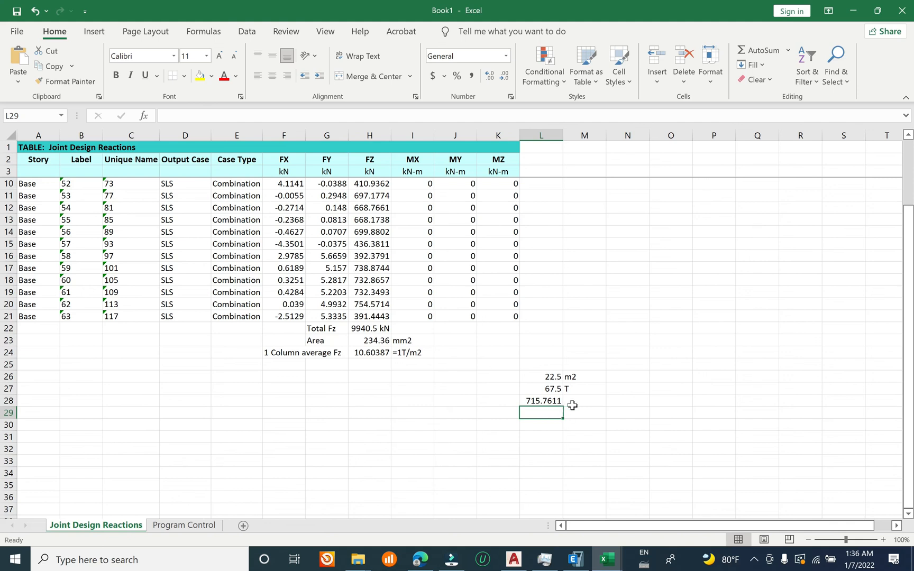
{"action": "left_click", "coordinate": [589, 400]}
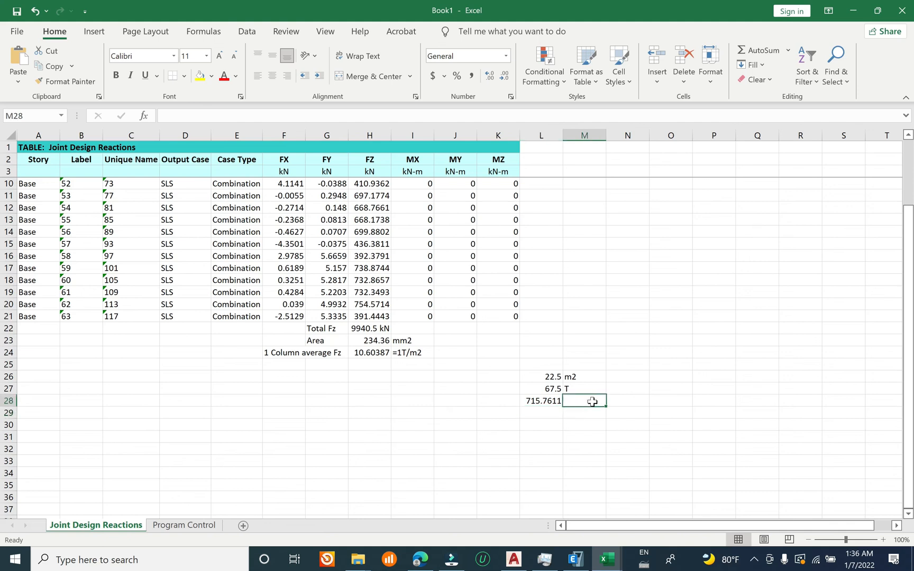
{"action": "left_click", "coordinate": [546, 412]}
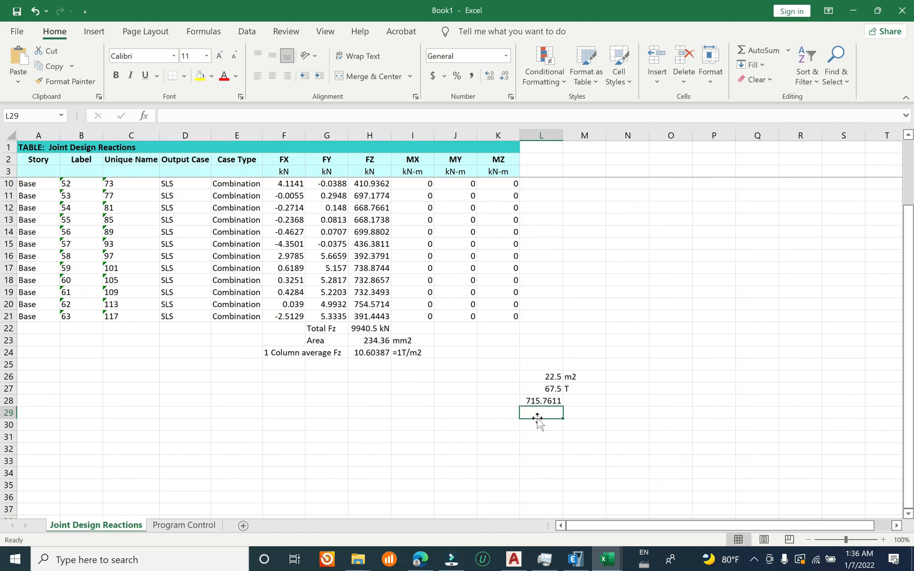
{"action": "left_click", "coordinate": [575, 561]}
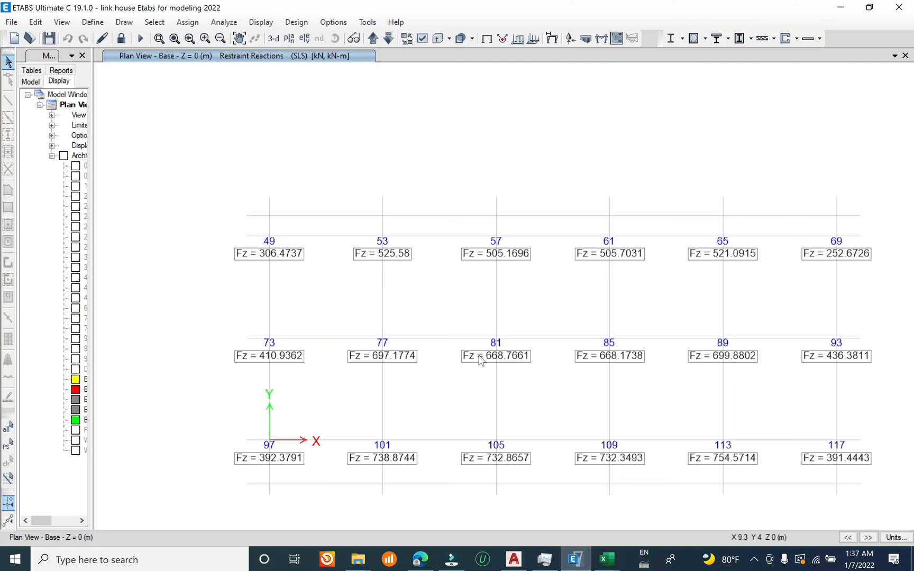
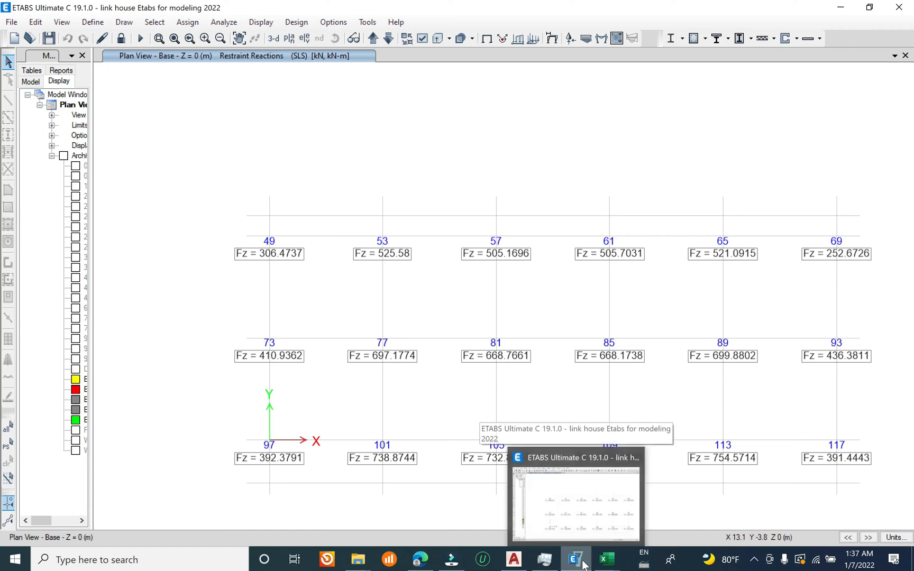
Step: Switch to the Excel workbook and enter the heading "Estimate for foundation reaction SLS" in H31
{"action": "left_click", "coordinate": [584, 565]}
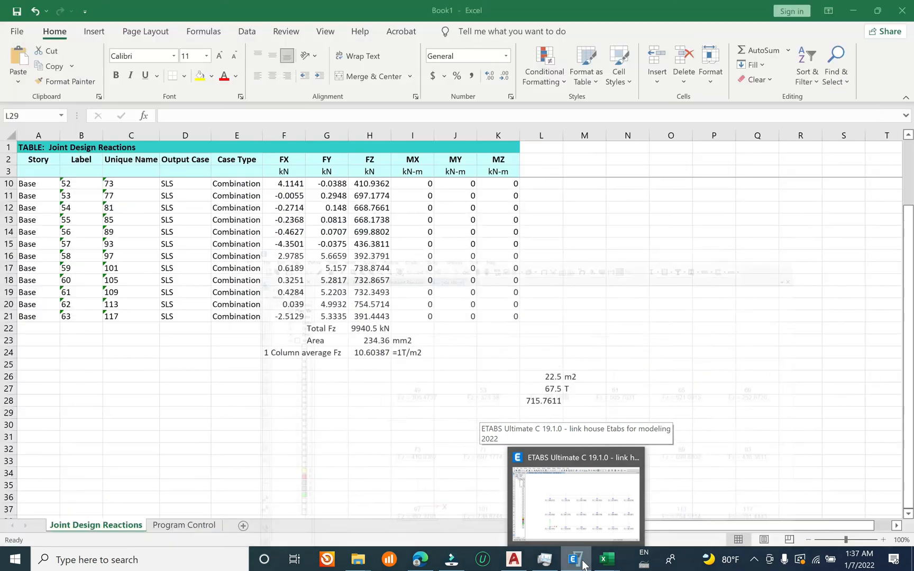
{"action": "left_click", "coordinate": [363, 369]}
{"action": "left_click", "coordinate": [363, 387]}
{"action": "left_click", "coordinate": [317, 448]}
{"action": "left_click", "coordinate": [362, 436]}
{"action": "type", "text": "Esti"}
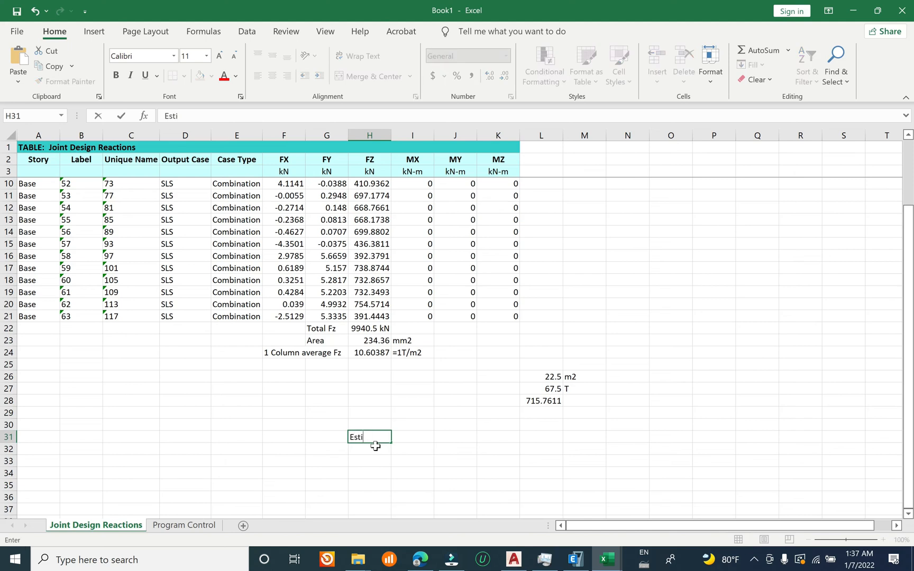
{"action": "type", "text": "mate for foundation re"}
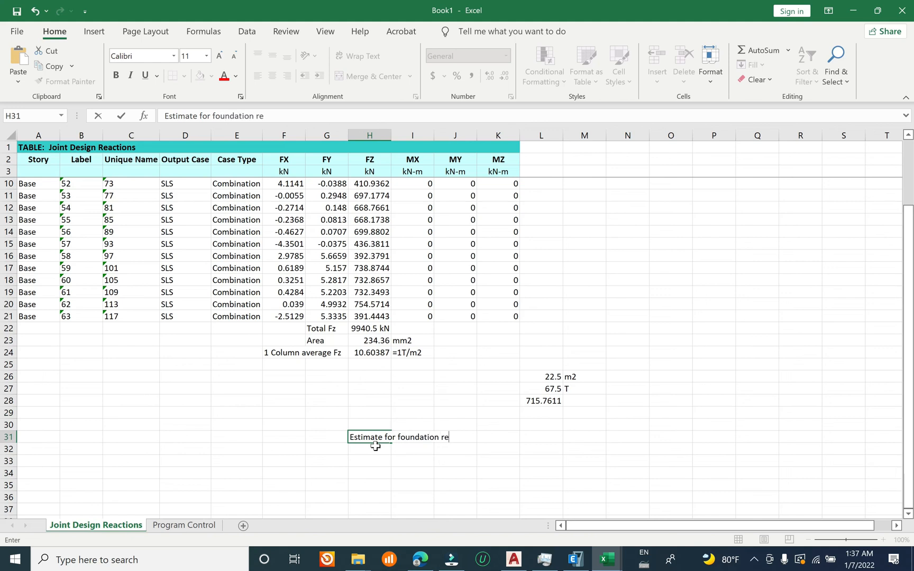
{"action": "type", "text": "action SLS"}
{"action": "key", "text": "Return"}
{"action": "key", "text": "Return"}
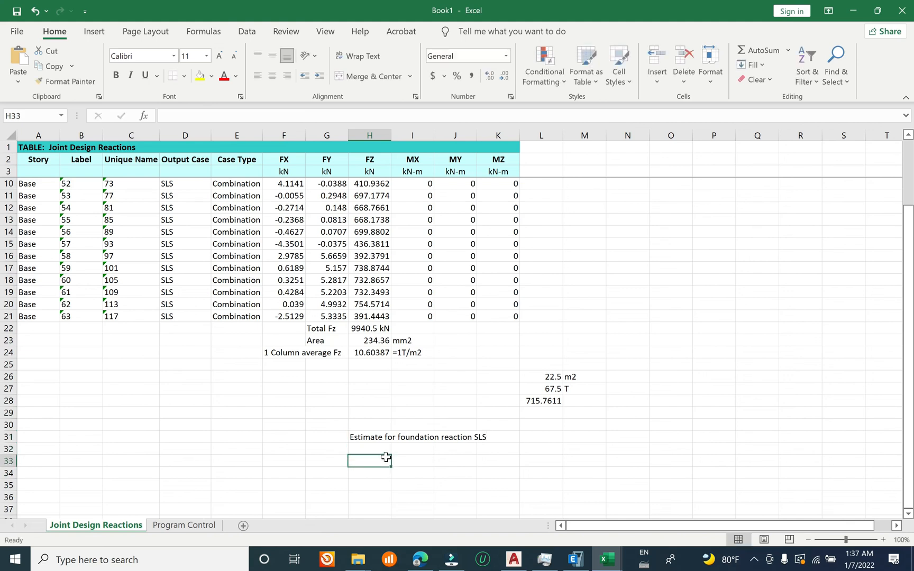
Step: Enter the rule-of-thumb text "Column area m2x(1T to 1.3T)*n storey" in H33
{"action": "type", "text": "Column area m2x"}
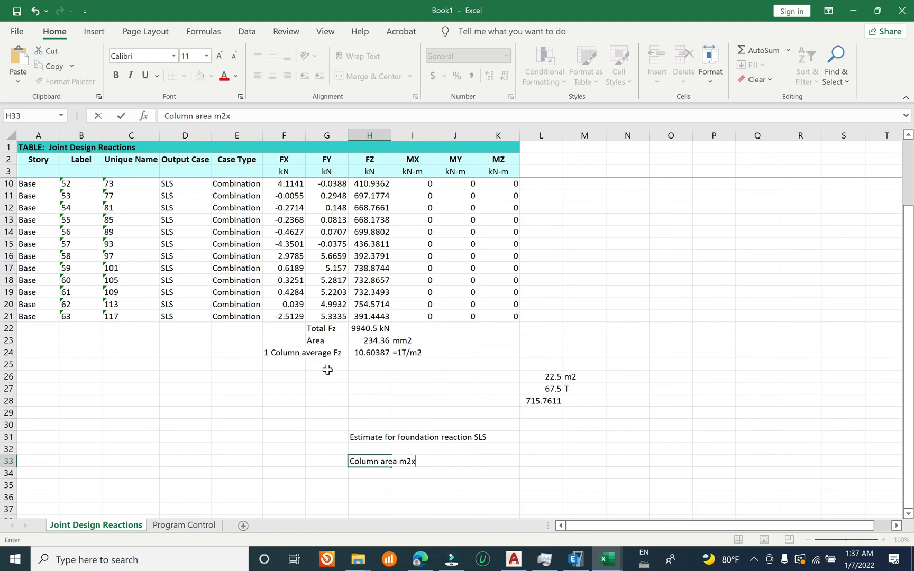
{"action": "type", "text": "1"}
{"action": "type", "text": "("}
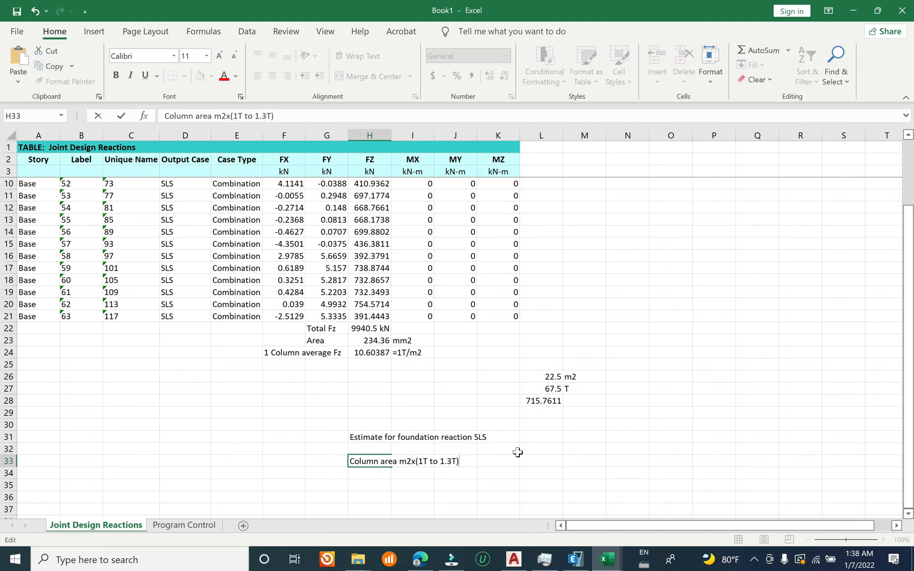
{"action": "key", "text": "Return"}
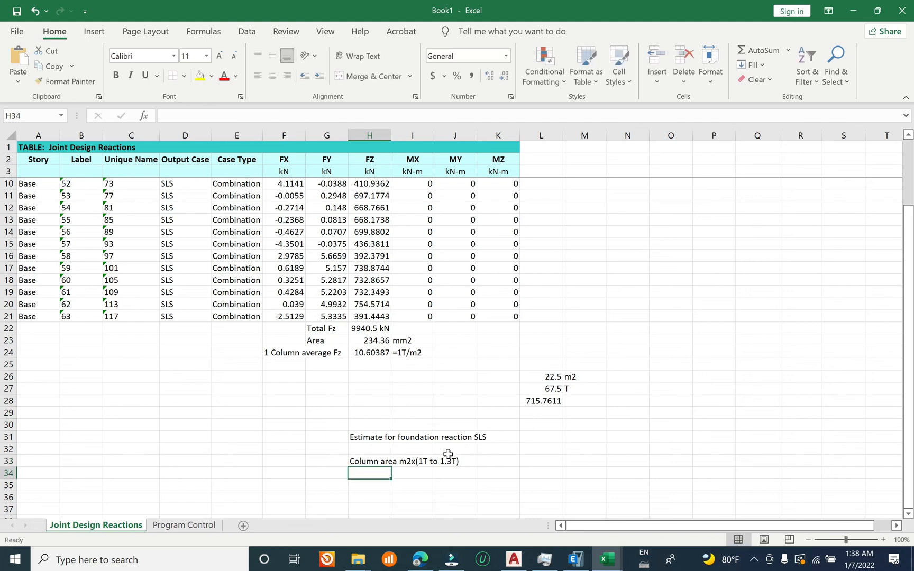
{"action": "double_click", "coordinate": [366, 460]}
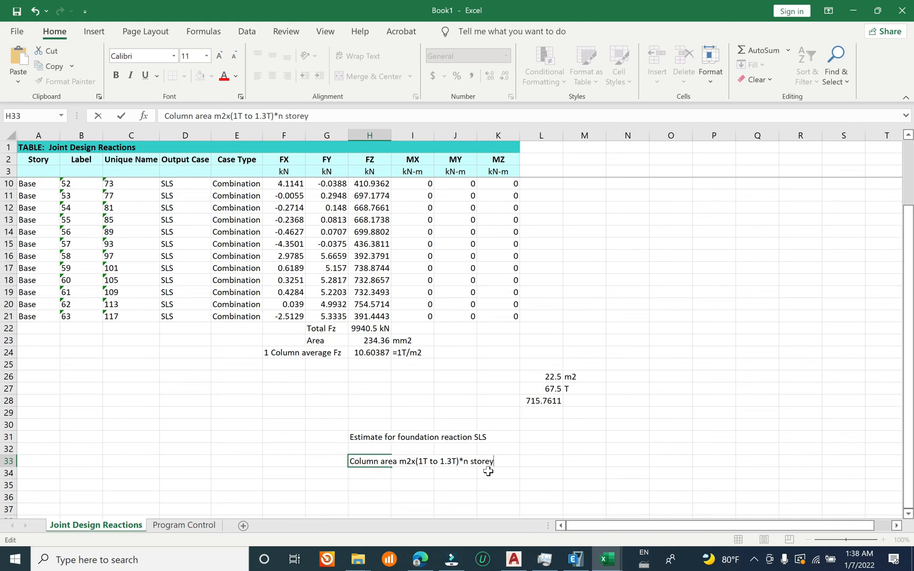
{"action": "type", "text": "y"}
{"action": "key", "text": "Return"}
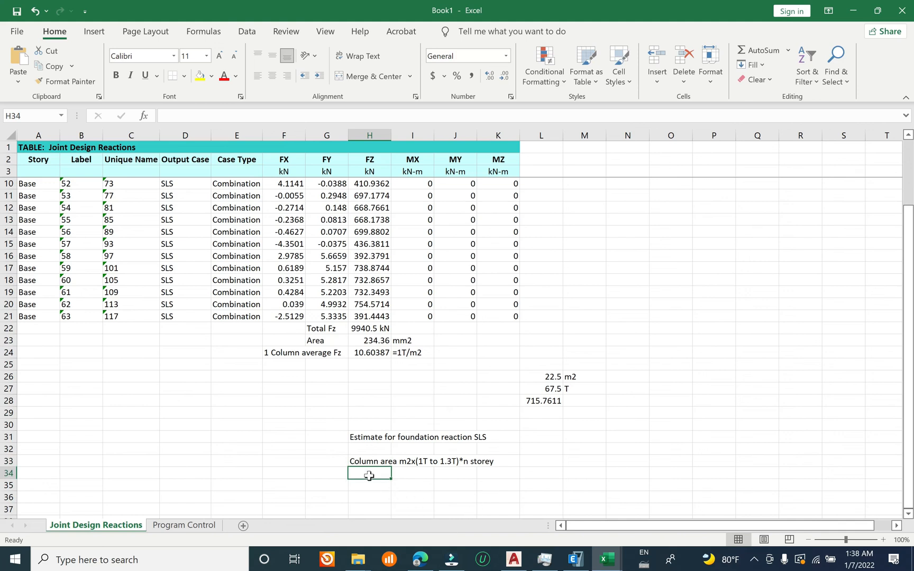
Step: Compare the column area formula in L26 with the tributary rectangle on the AutoCAD ground floor plan, and return to the estimate in Excel
{"action": "left_click", "coordinate": [535, 375]}
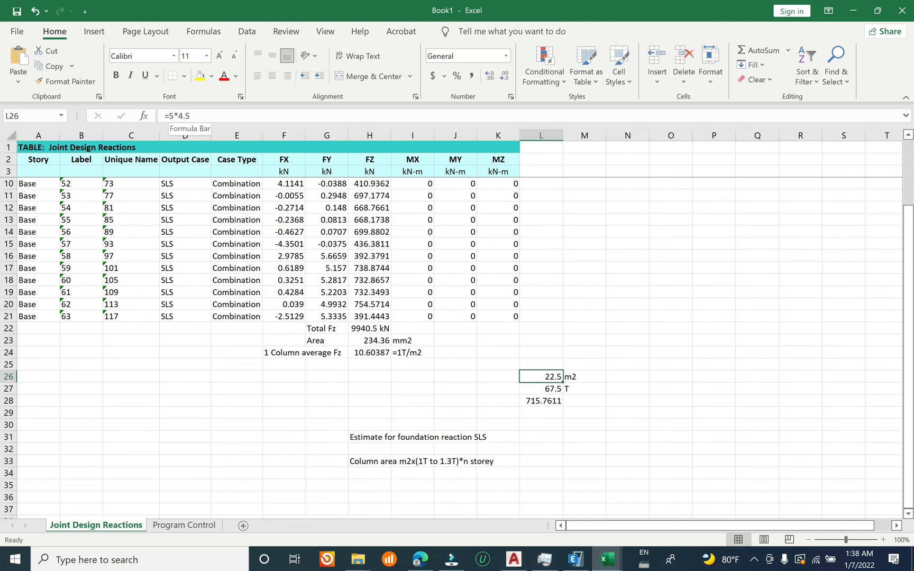
{"action": "left_click", "coordinate": [513, 559]}
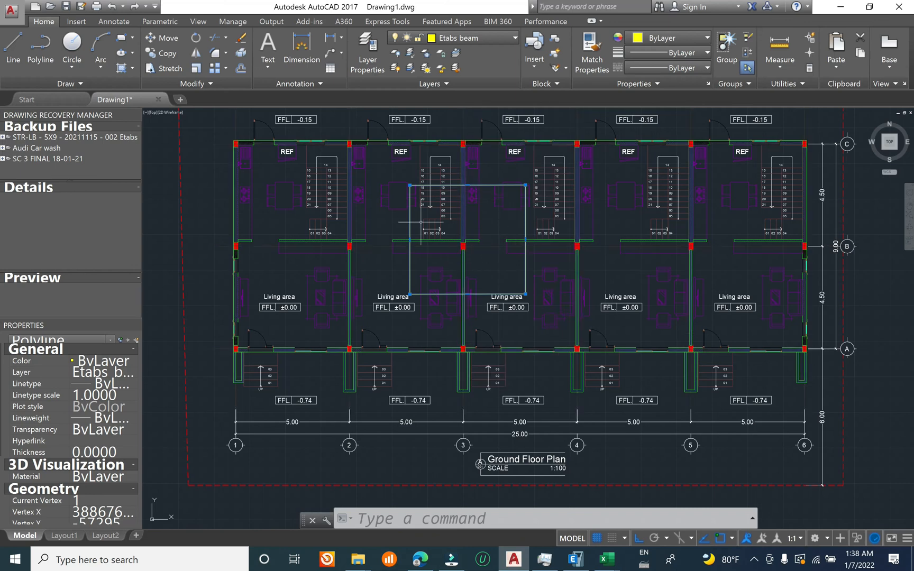
{"action": "mouse_move", "coordinate": [606, 559]}
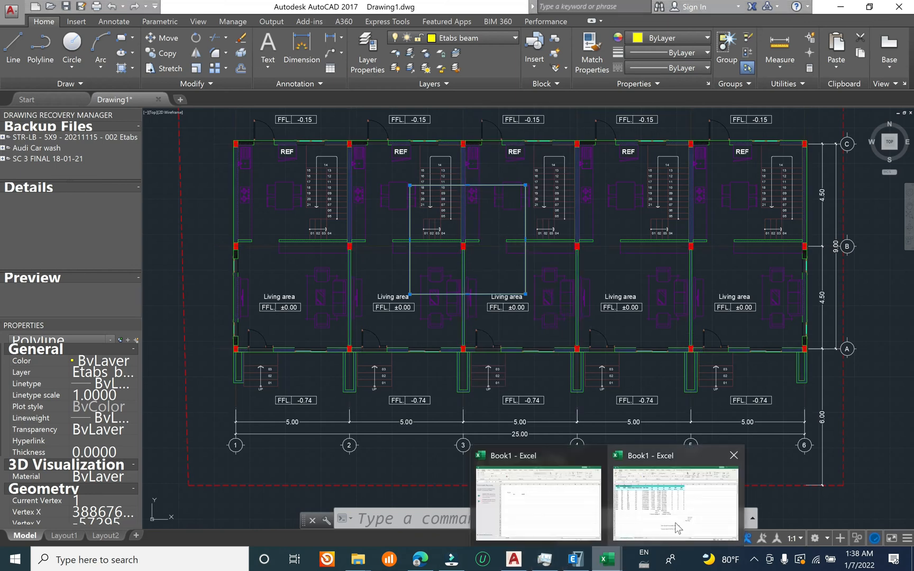
{"action": "left_click", "coordinate": [674, 521]}
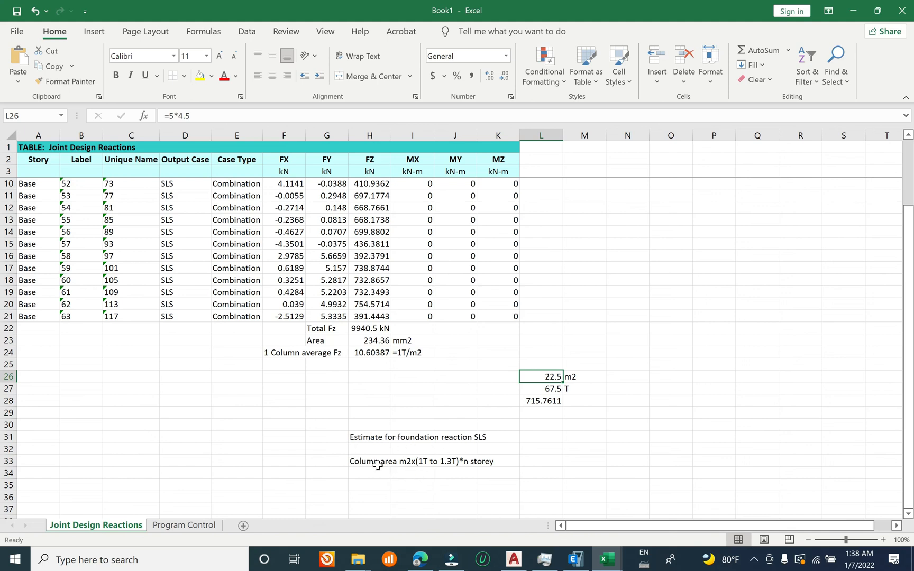
{"action": "left_click", "coordinate": [420, 461]}
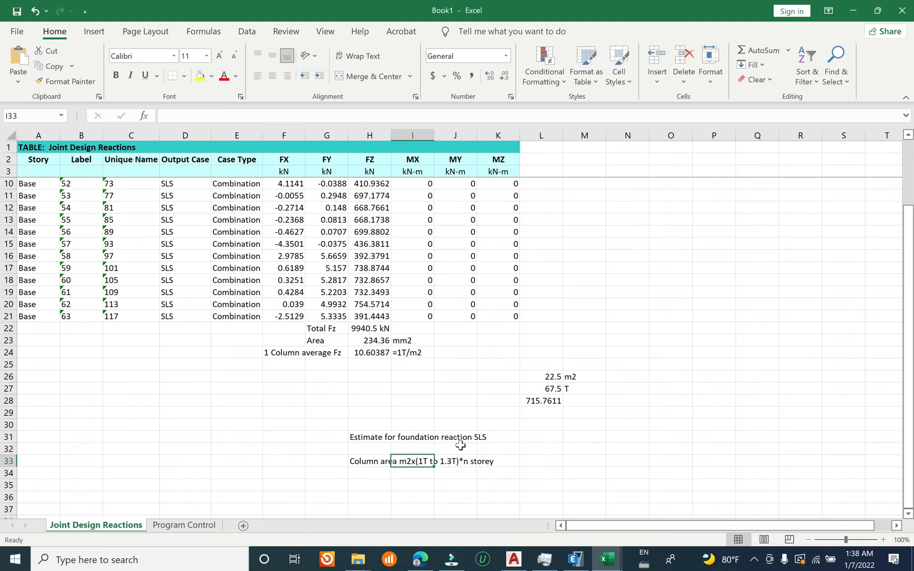
Step: Switch to ETABS, show the undeformed 3D model without reactions, and examine its storeys from the front
{"action": "left_click", "coordinate": [576, 559]}
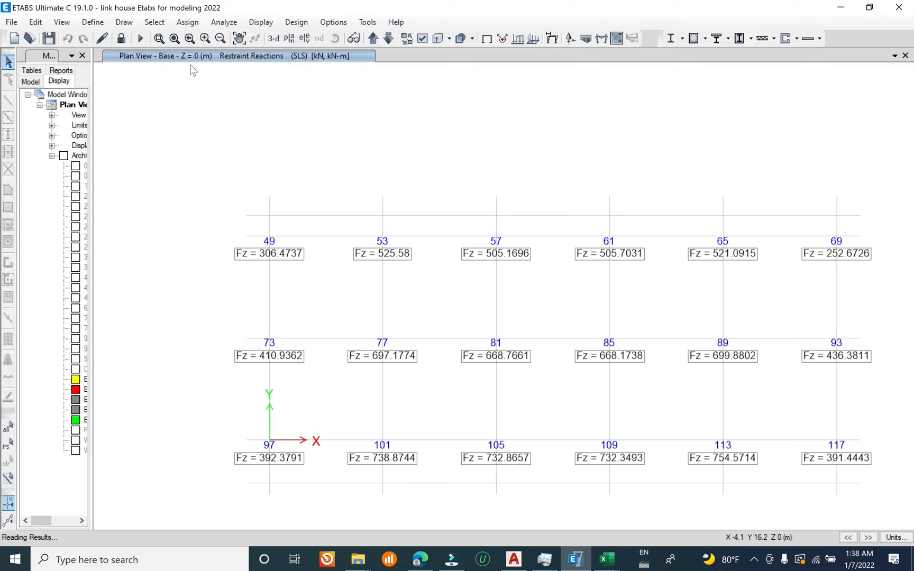
{"action": "left_click", "coordinate": [272, 39]}
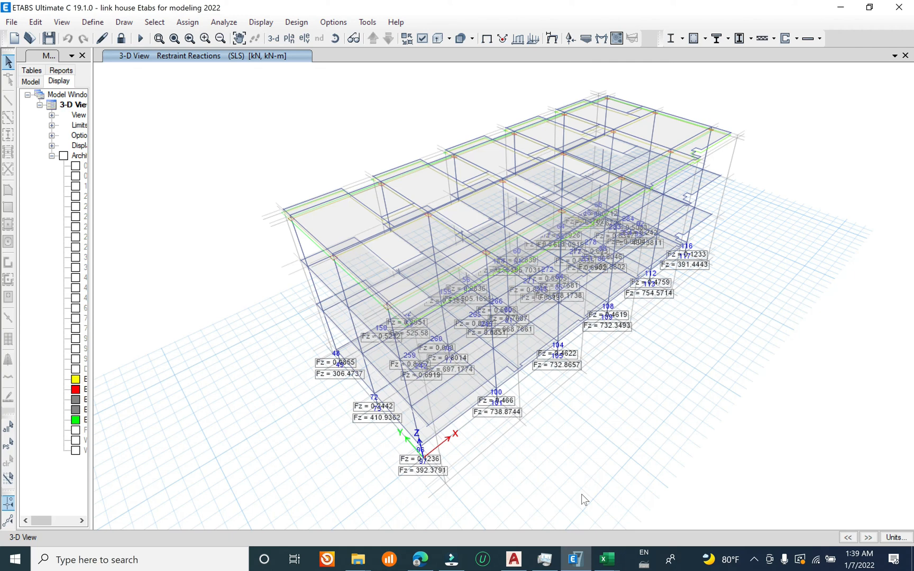
{"action": "middle_click_drag", "start_coordinate": [402, 358], "coordinate": [305, 273], "text": "shift"}
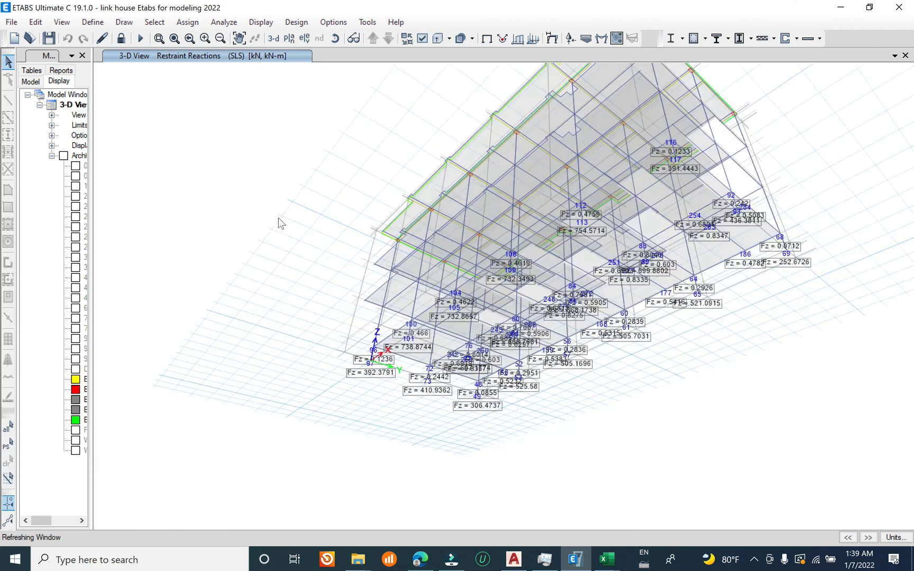
{"action": "middle_click_drag", "start_coordinate": [376, 46], "coordinate": [554, 44], "text": "shift"}
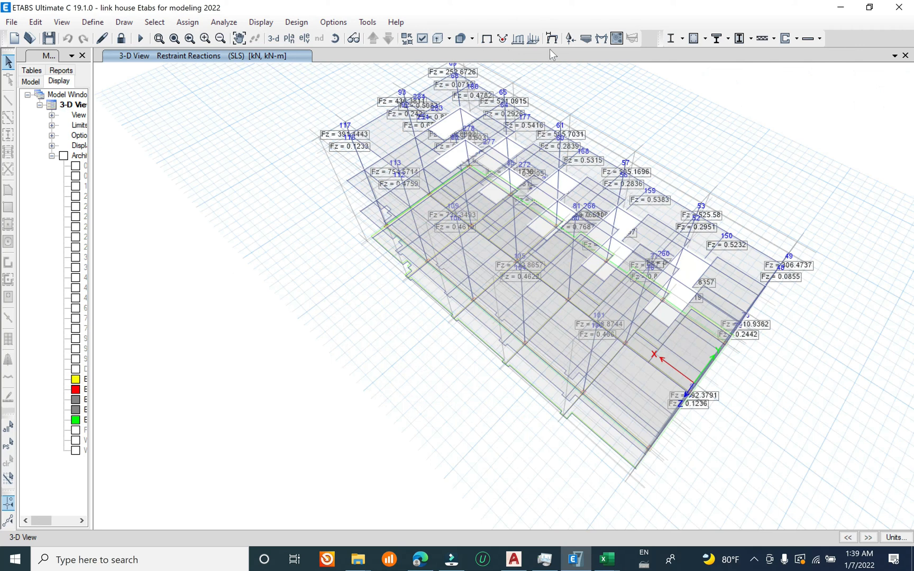
{"action": "left_click", "coordinate": [486, 38]}
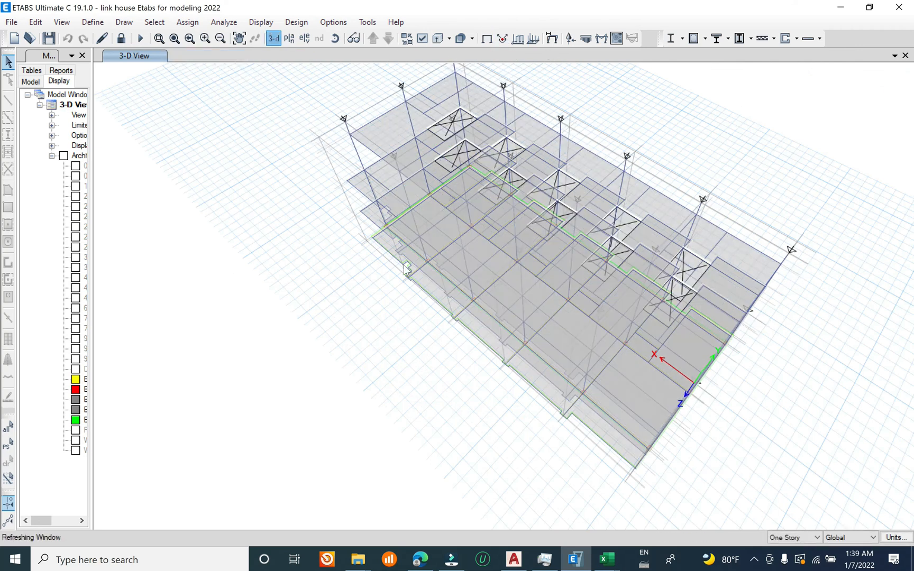
{"action": "middle_click_drag", "start_coordinate": [564, 449], "coordinate": [341, 288], "text": "shift"}
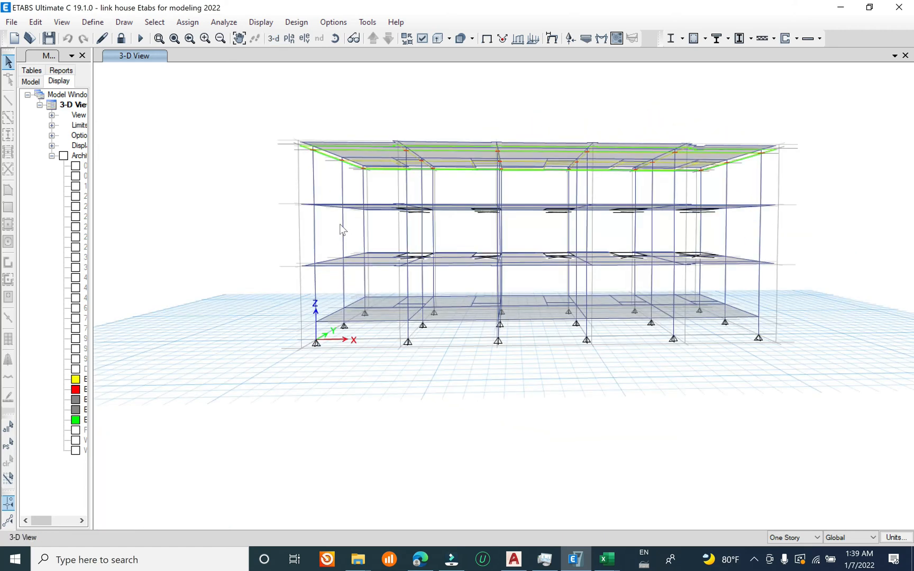
Step: Return to the Excel workbook and inspect the area, average Fz and storey factors in the L28 formula
{"action": "left_click", "coordinate": [606, 560]}
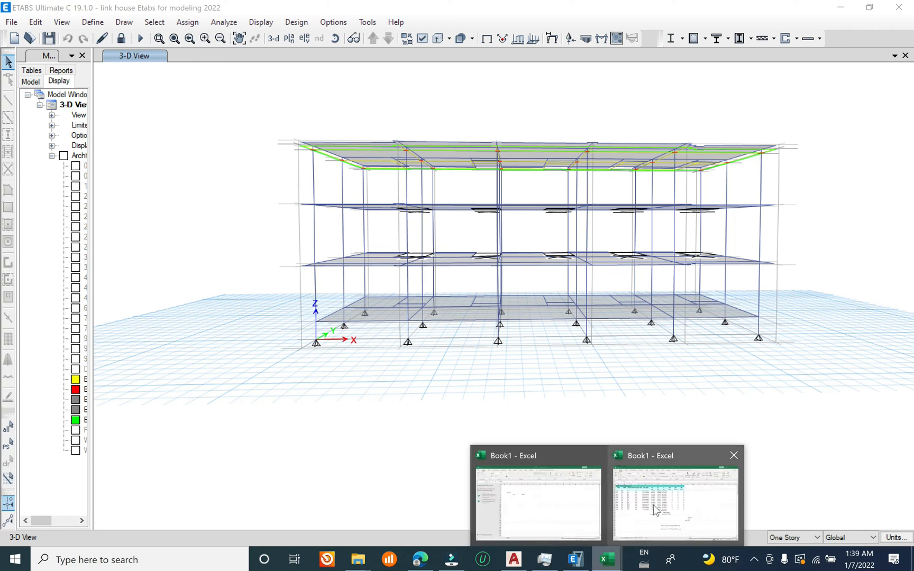
{"action": "left_click", "coordinate": [653, 505]}
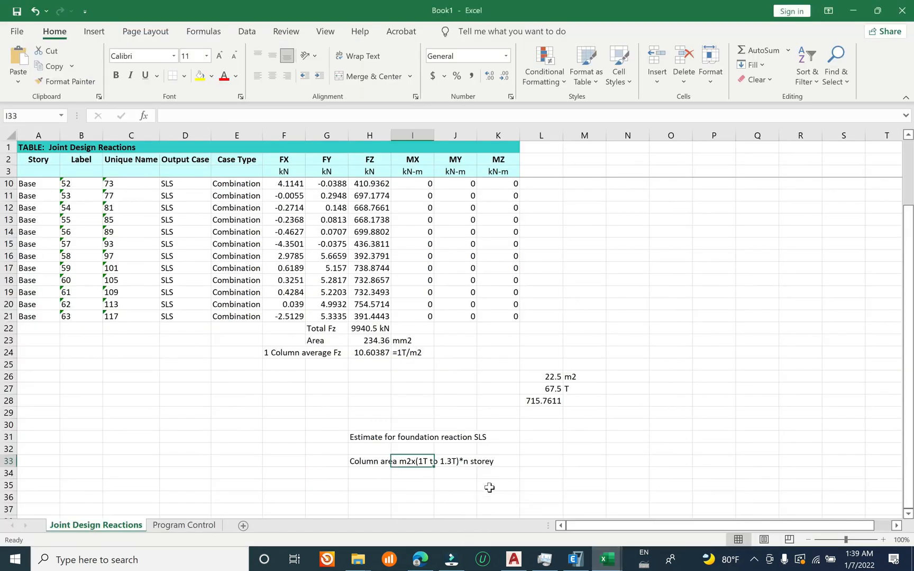
{"action": "left_click", "coordinate": [538, 401]}
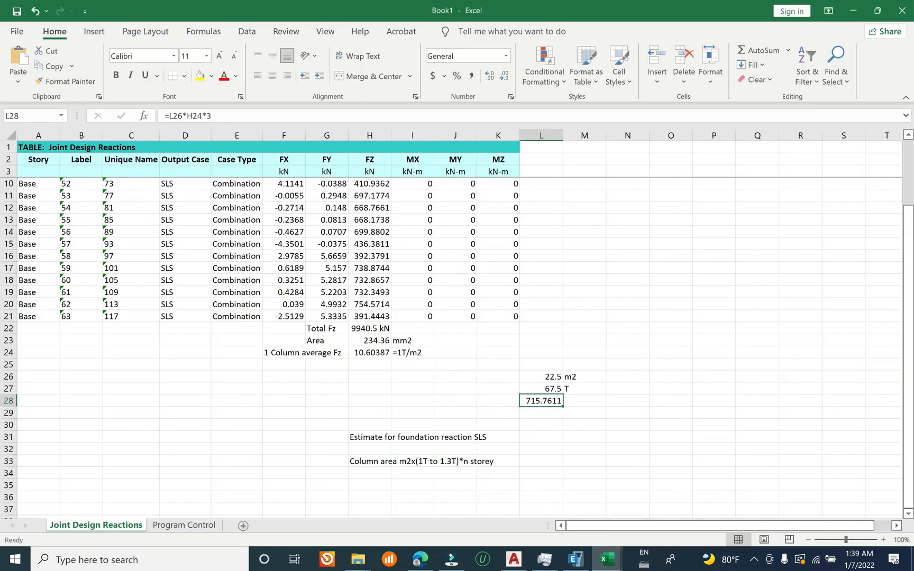
{"action": "double_click", "coordinate": [209, 116]}
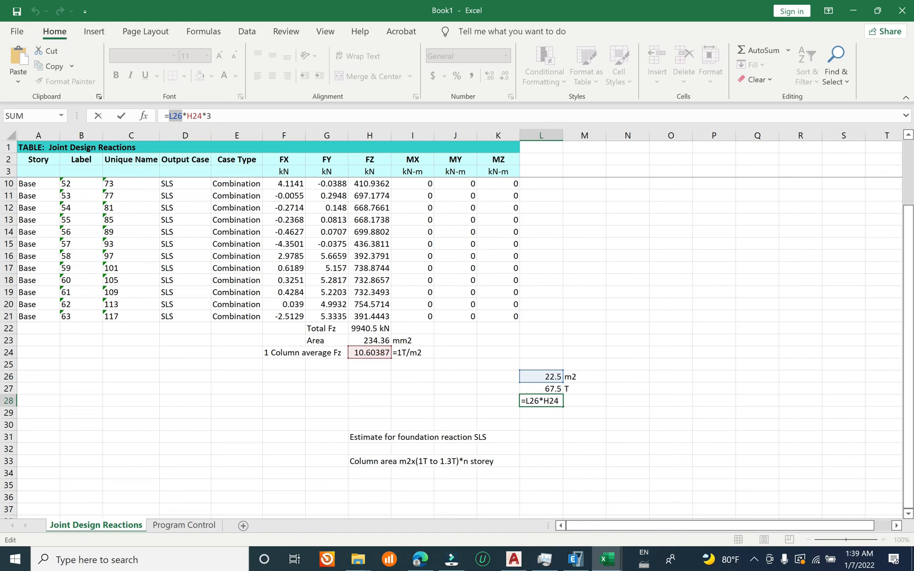
{"action": "left_click", "coordinate": [200, 115]}
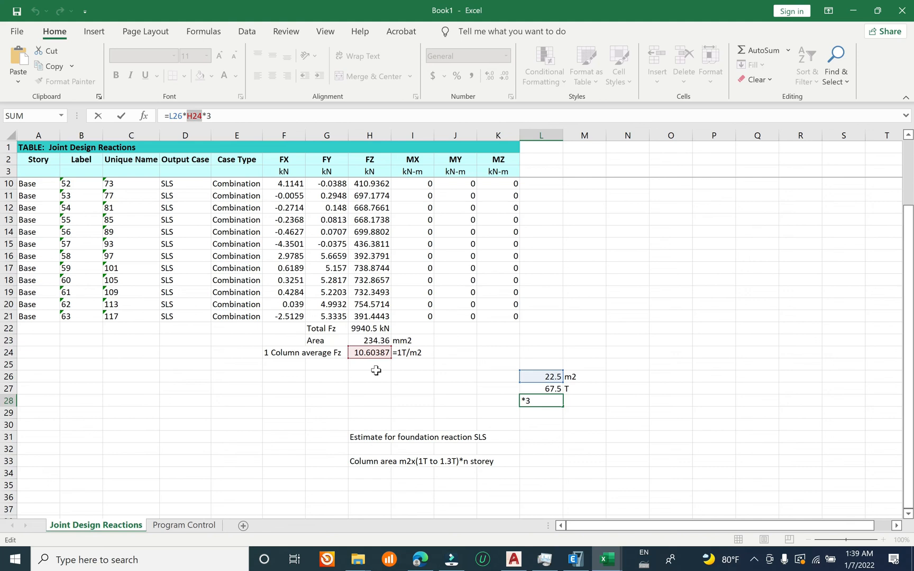
{"action": "key", "text": "Return"}
{"action": "left_click", "coordinate": [544, 399]}
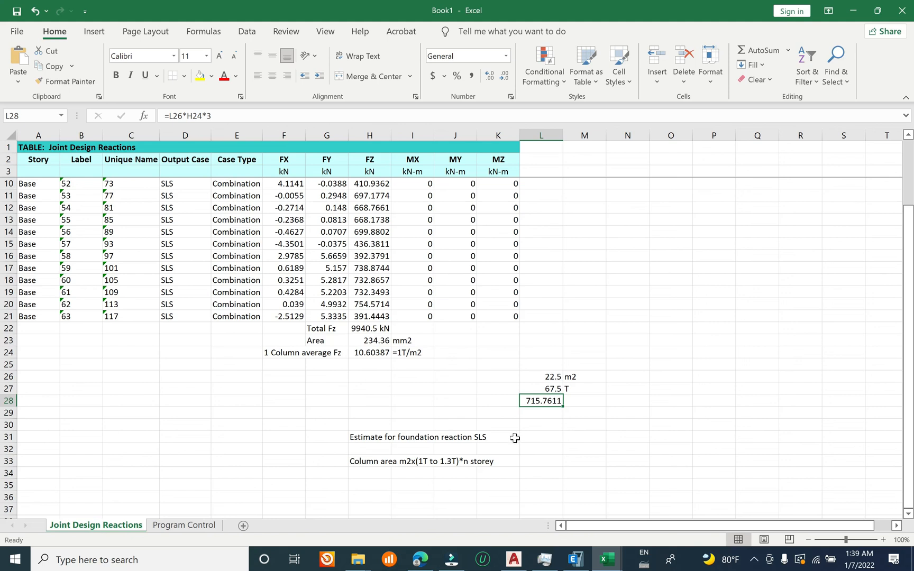
Step: Enter the tonne equivalent 71T in M28 beside the computed column load
{"action": "left_click", "coordinate": [570, 400]}
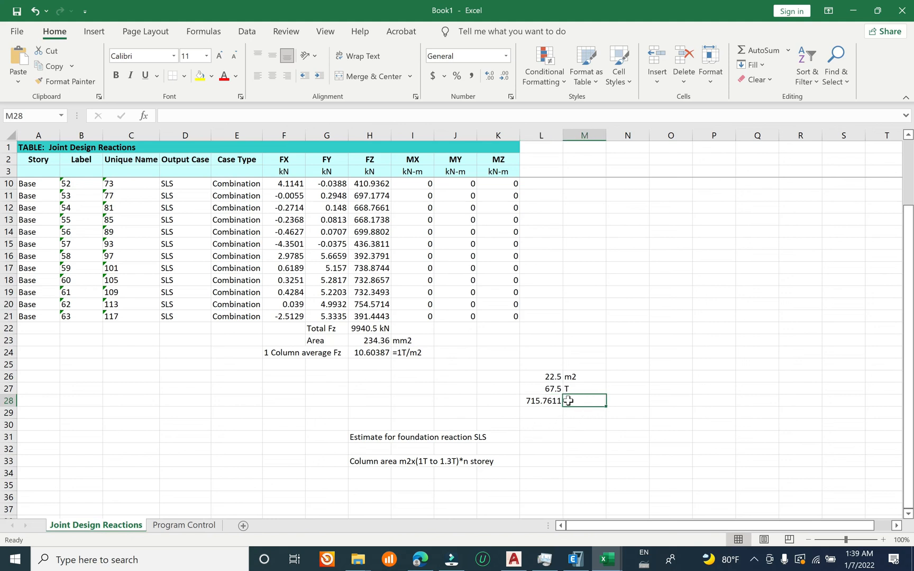
{"action": "type", "text": "71"}
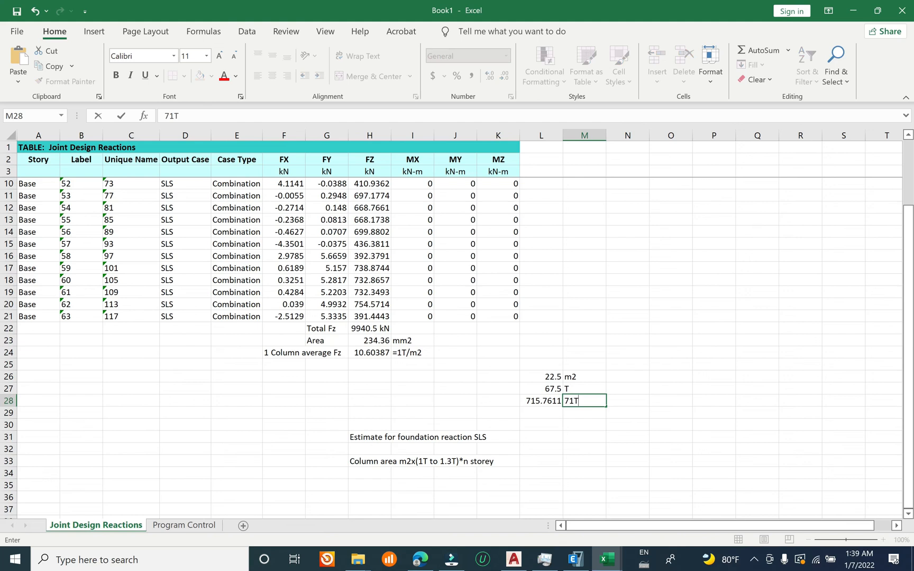
{"action": "type", "text": "T"}
{"action": "left_click", "coordinate": [612, 366]}
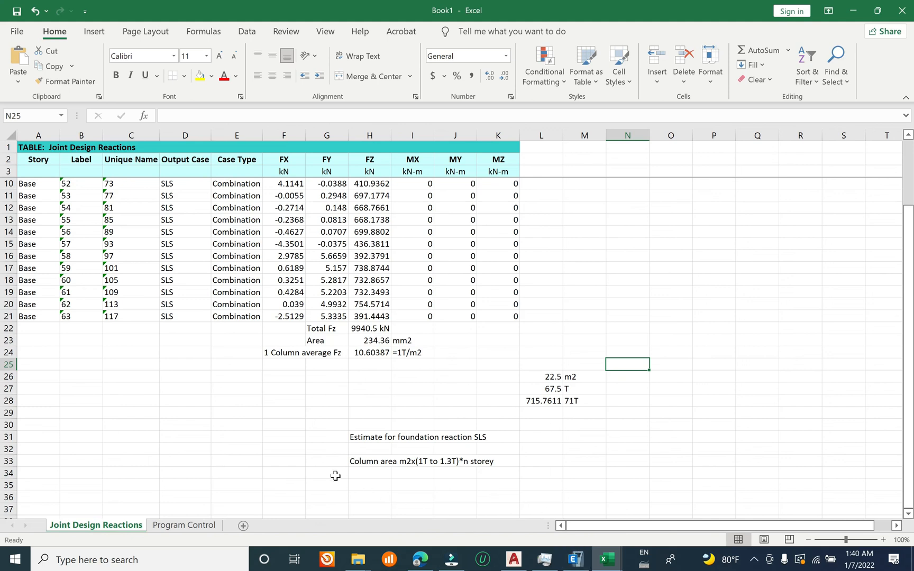
Step: Add the label "Foundation load SLS=" before the estimation rule in row 33 and place it in F33
{"action": "left_click", "coordinate": [321, 460]}
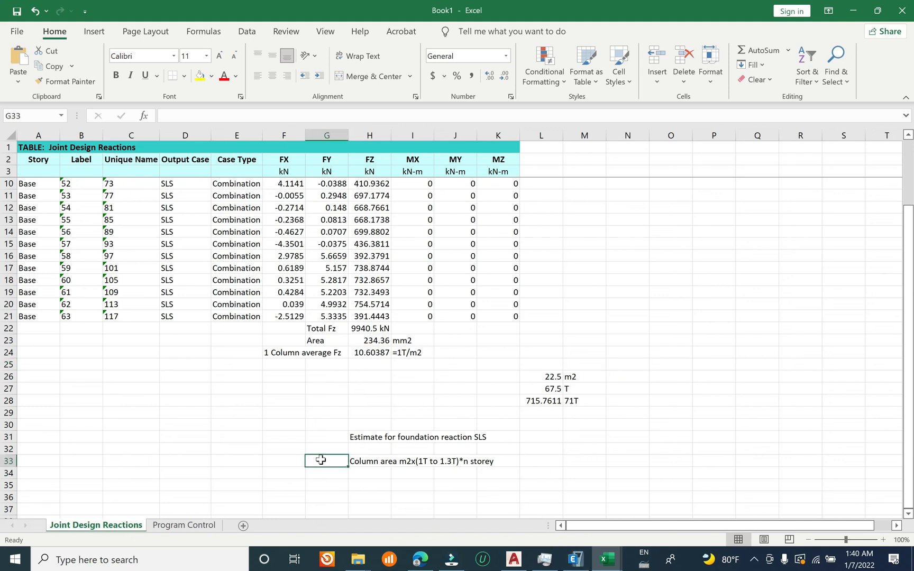
{"action": "type", "text": "Fou"}
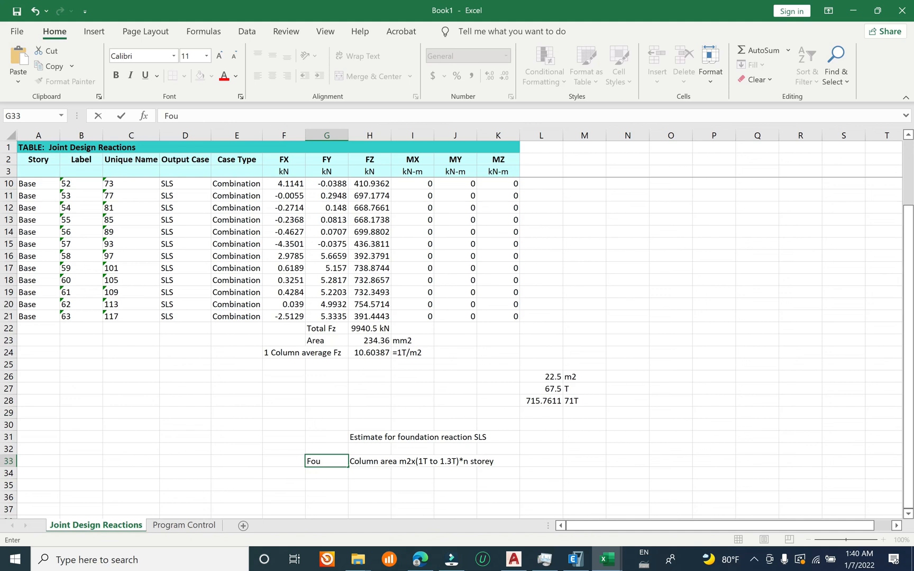
{"action": "type", "text": "ndation load SLS="}
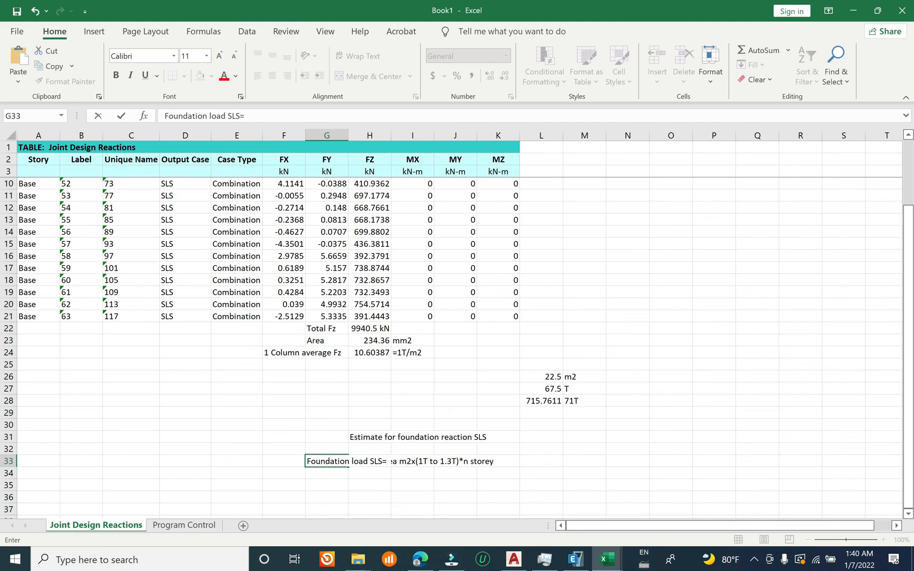
{"action": "left_click", "coordinate": [340, 475]}
{"action": "left_click", "coordinate": [333, 463]}
{"action": "left_click_drag", "start_coordinate": [325, 466], "coordinate": [280, 460]}
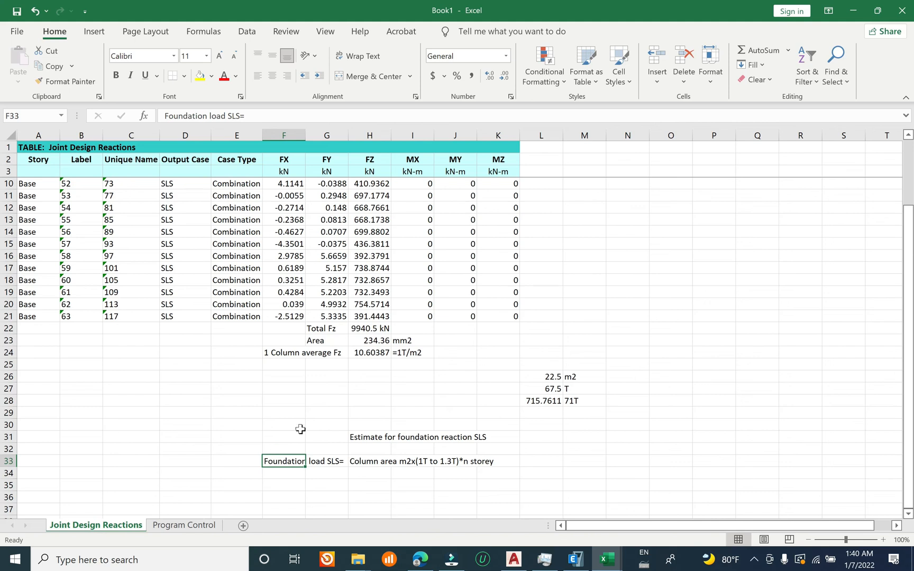
{"action": "left_click", "coordinate": [337, 422]}
{"action": "left_click", "coordinate": [515, 451]}
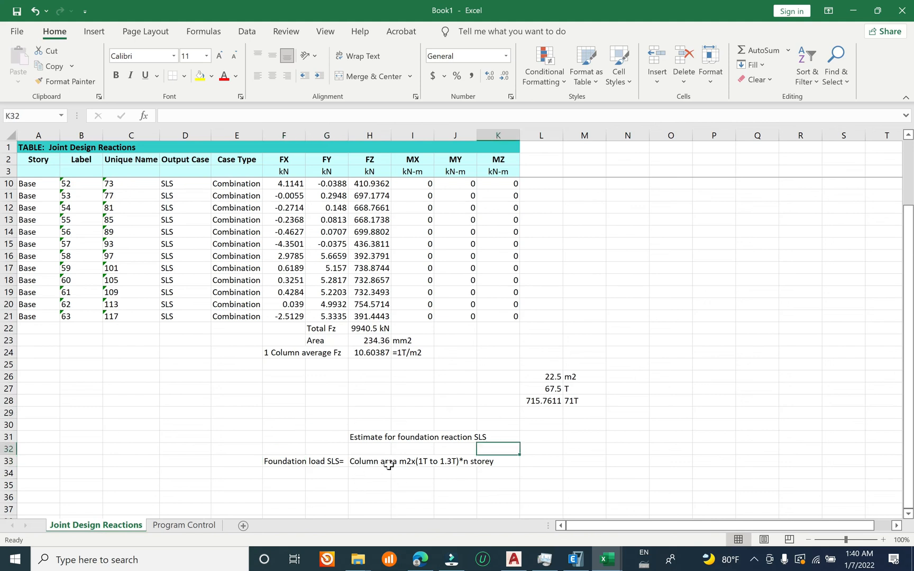
{"action": "left_click", "coordinate": [544, 375]}
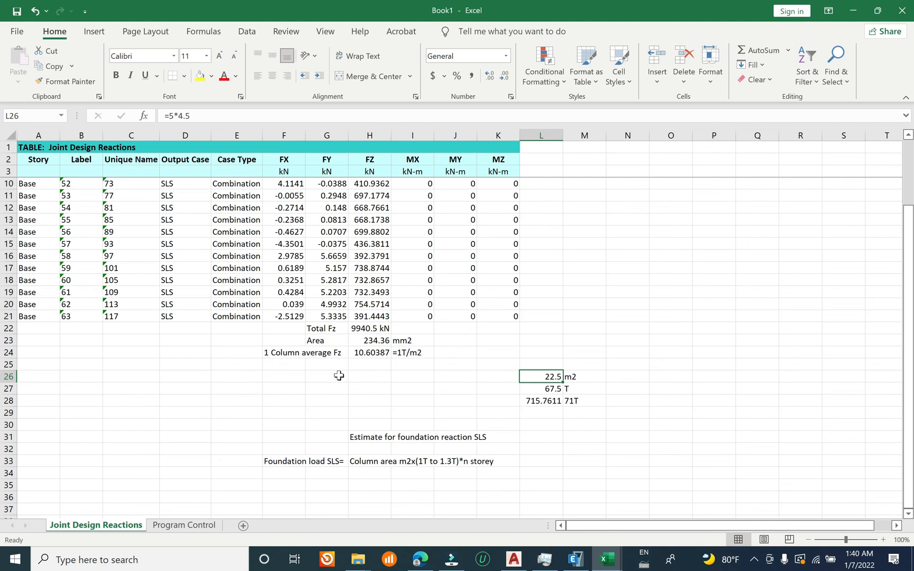
Step: Switch to ETABS and display the tabulated Fz reactions for the SLS combination on the model
{"action": "left_click", "coordinate": [363, 353]}
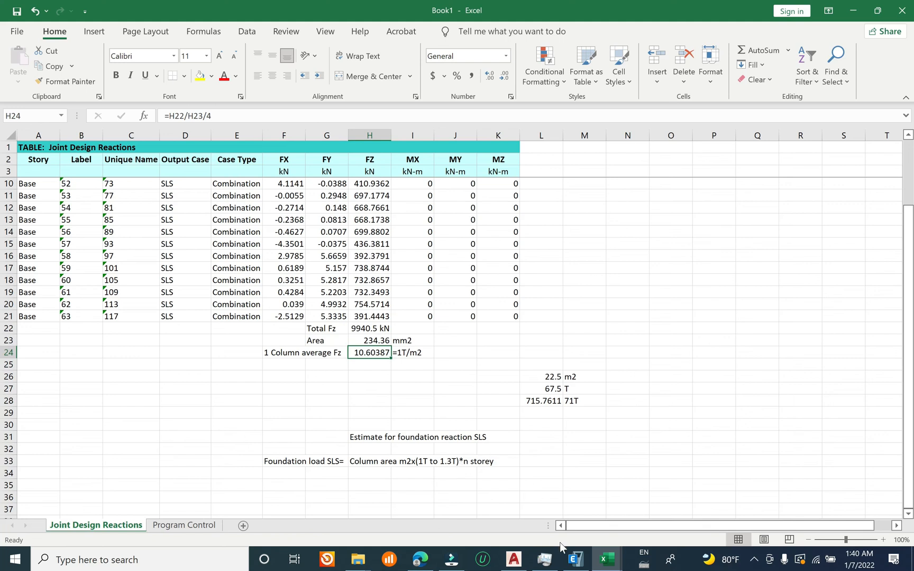
{"action": "left_click", "coordinate": [576, 560]}
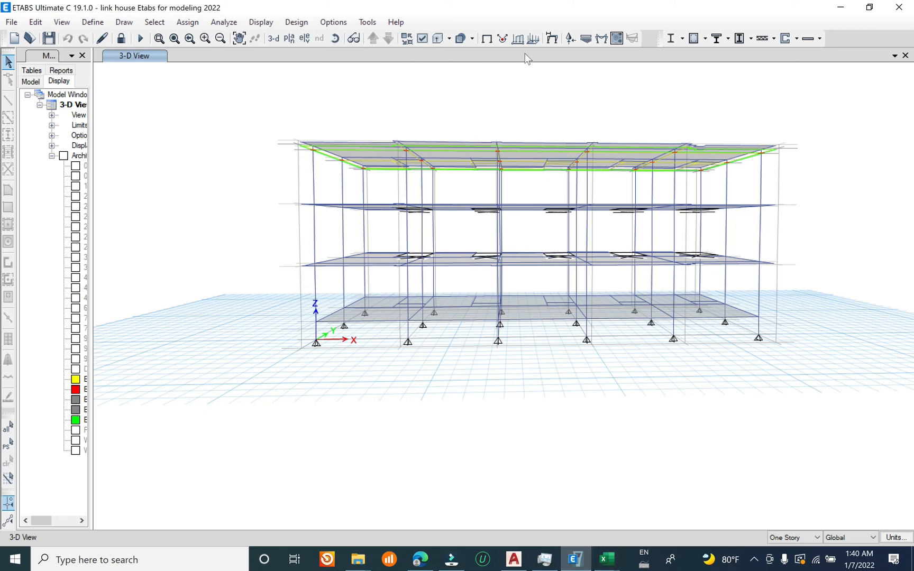
{"action": "left_click", "coordinate": [569, 38]}
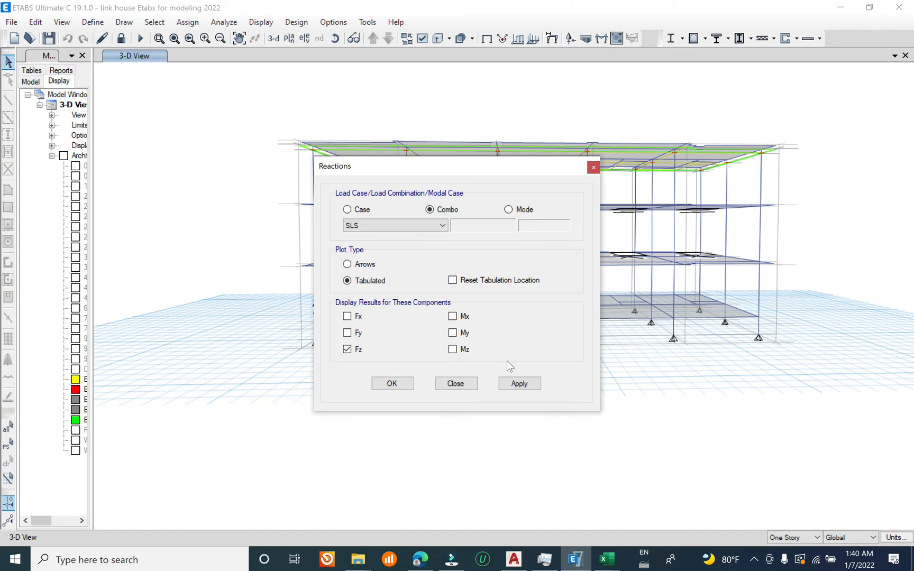
{"action": "left_click", "coordinate": [520, 383]}
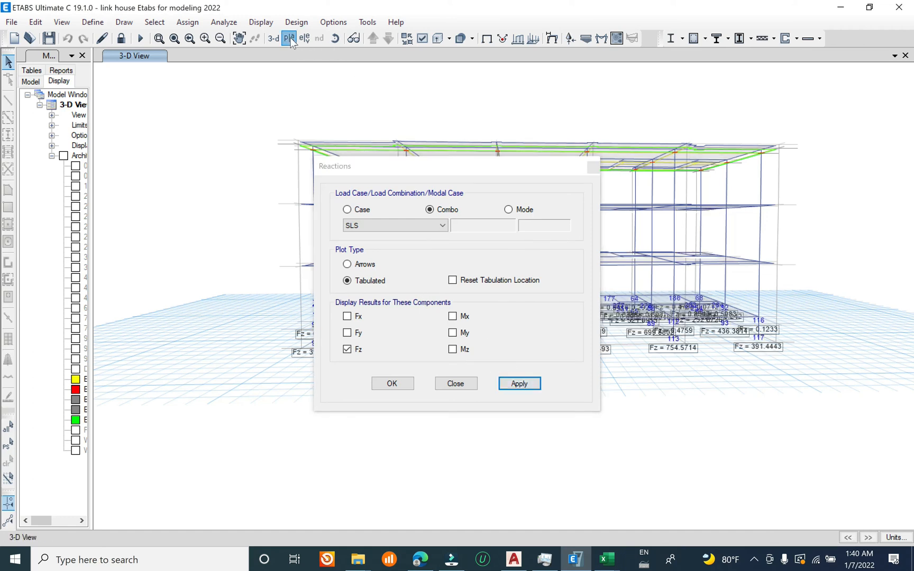
Step: Show the Base level in plan view with its SLS reactions and close the reactions settings
{"action": "left_click", "coordinate": [289, 38]}
{"action": "left_click", "coordinate": [396, 269]}
{"action": "left_click", "coordinate": [514, 430]}
{"action": "left_click", "coordinate": [457, 431]}
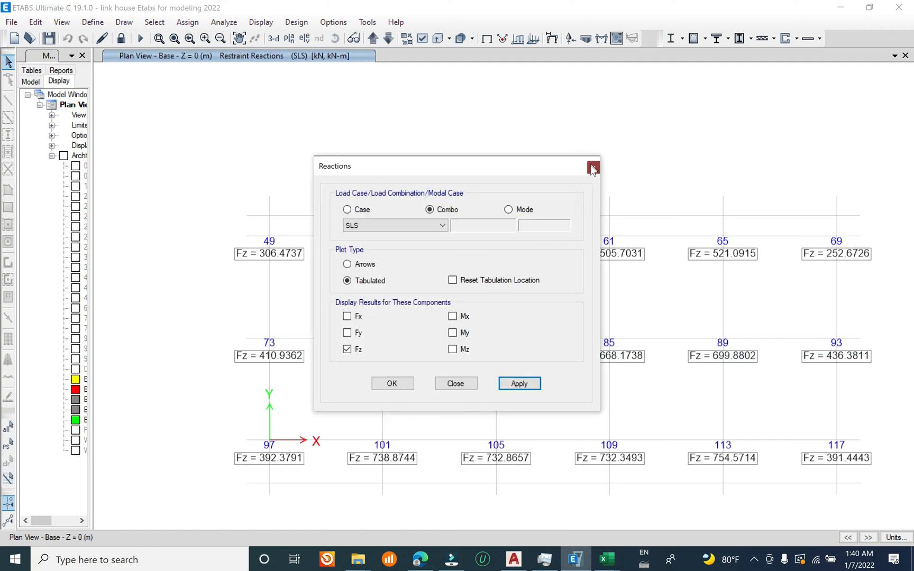
{"action": "left_click", "coordinate": [592, 169]}
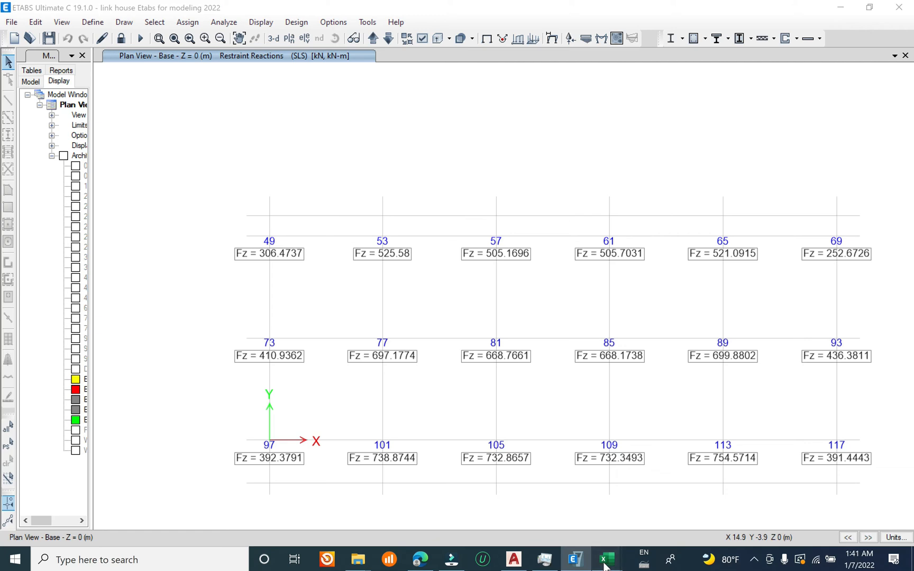
Step: Compare the column load in L28 of the Excel workbook with the Fz reactions on the ETABS base plan
{"action": "mouse_move", "coordinate": [608, 558]}
{"action": "left_click", "coordinate": [756, 497]}
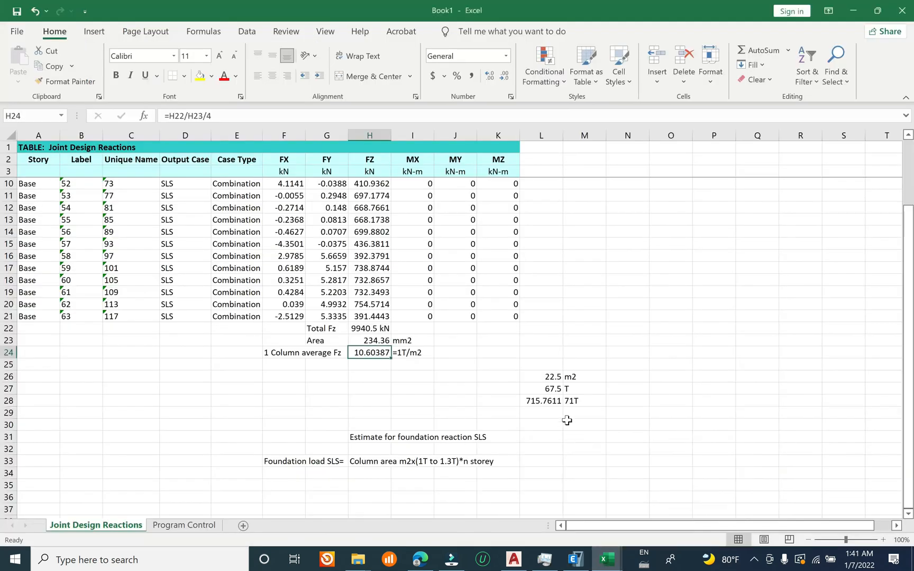
{"action": "left_click", "coordinate": [540, 401]}
{"action": "left_click", "coordinate": [852, 11]}
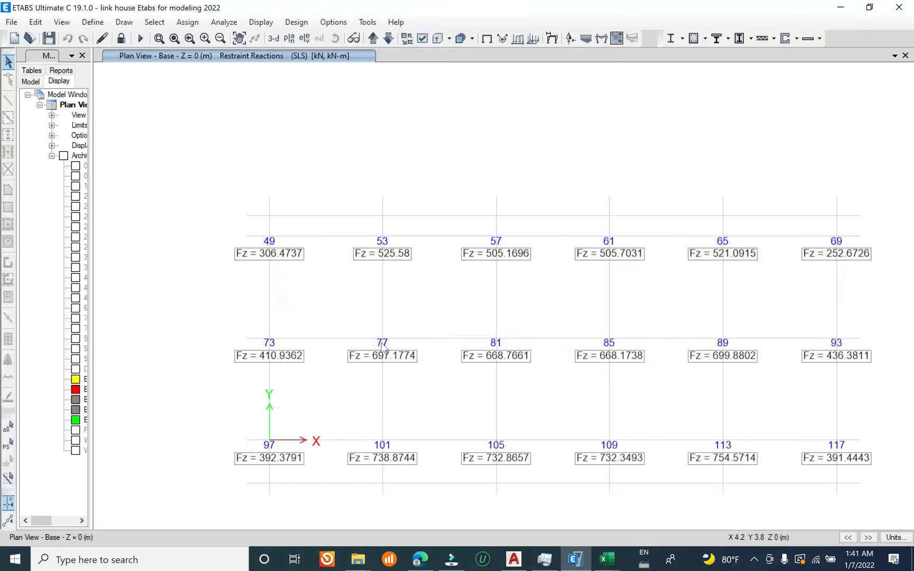
{"action": "left_click", "coordinate": [589, 564]}
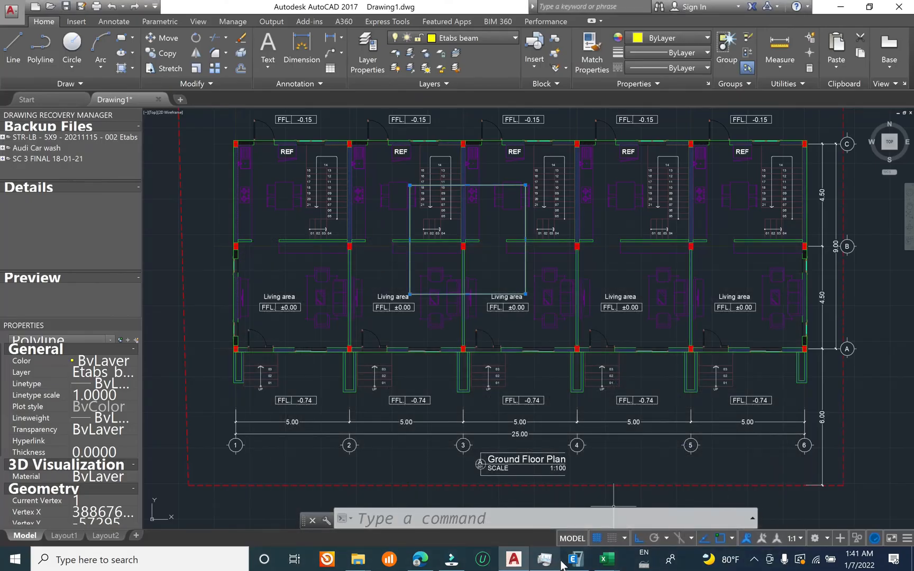
{"action": "left_click", "coordinate": [571, 561]}
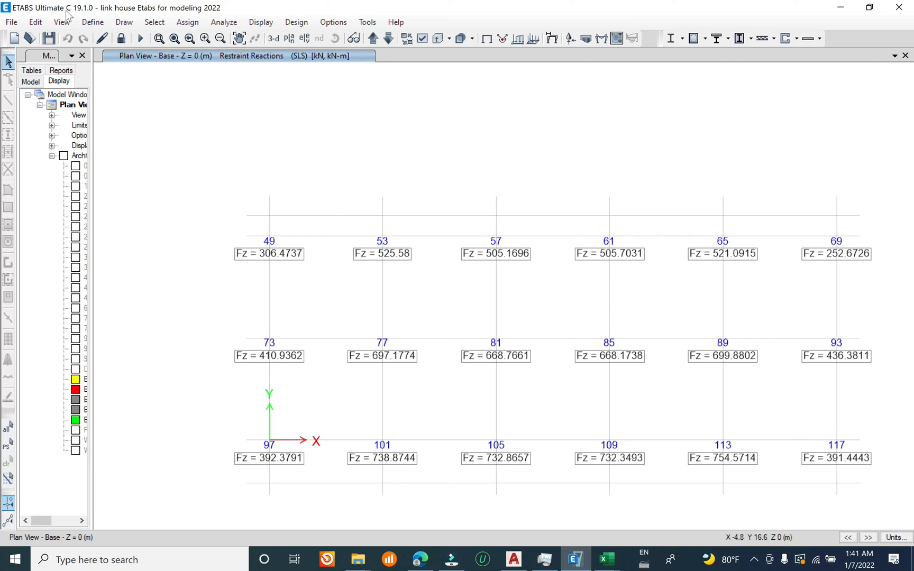
Step: Save the ETABS model and return to the 3D view
{"action": "left_click", "coordinate": [11, 22]}
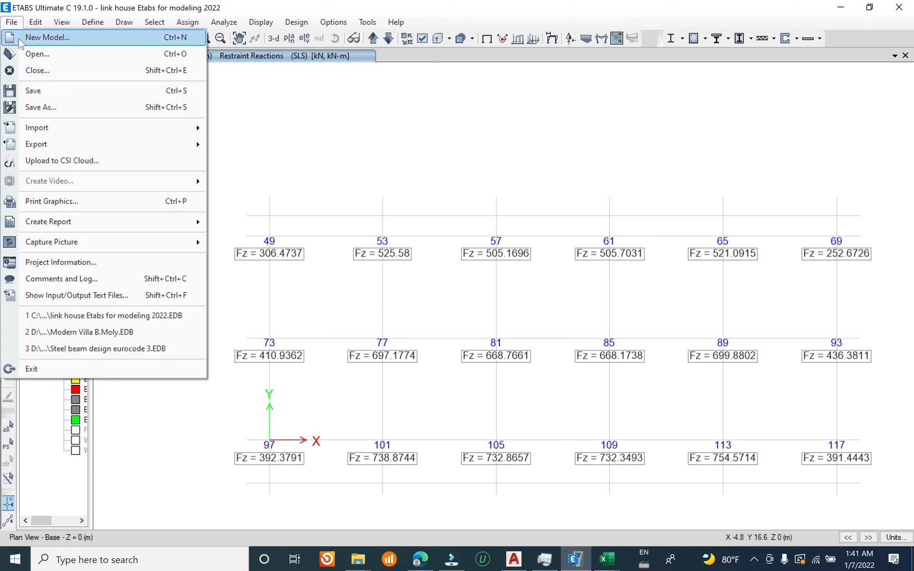
{"action": "left_click", "coordinate": [62, 94]}
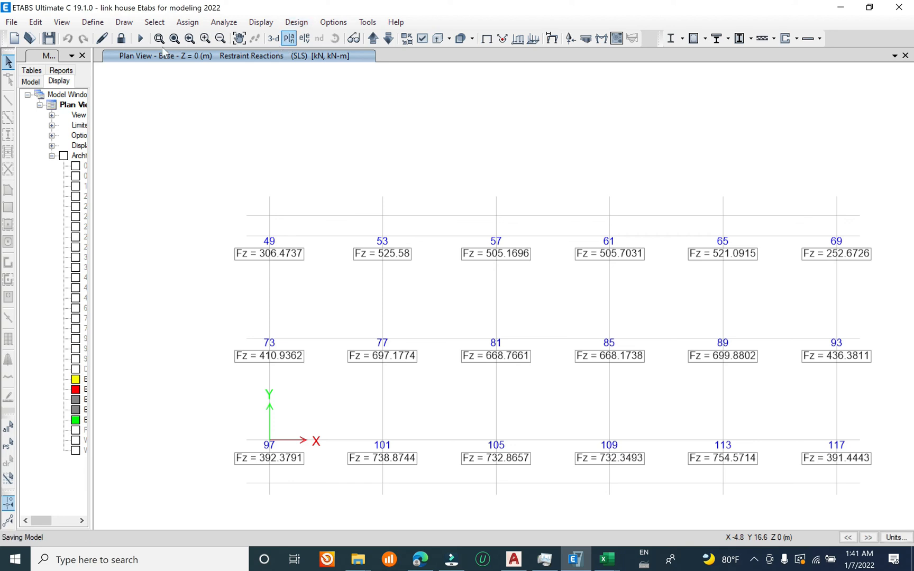
{"action": "left_click", "coordinate": [273, 38]}
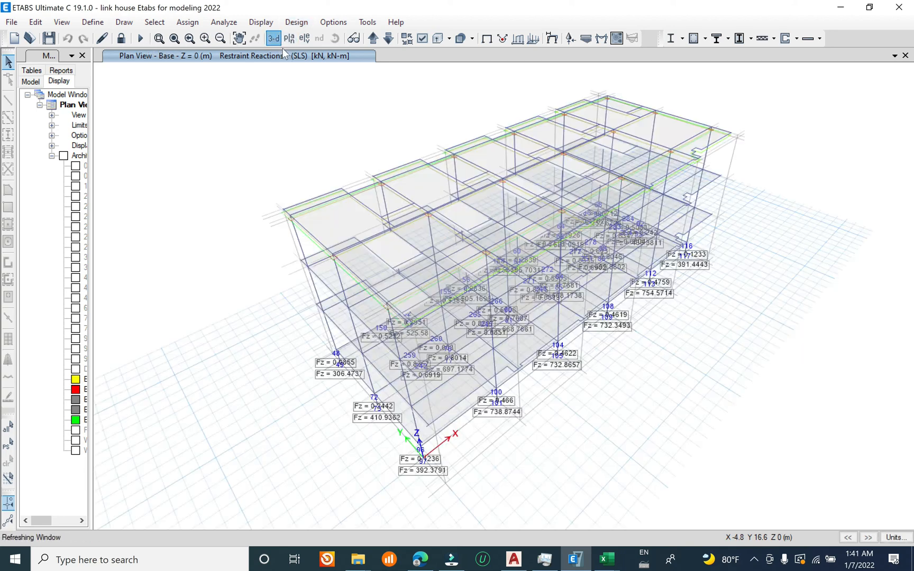
Step: Review the concrete frame design preferences, including the selected design code, and close them
{"action": "left_click", "coordinate": [296, 21]}
{"action": "mouse_move", "coordinate": [329, 55]}
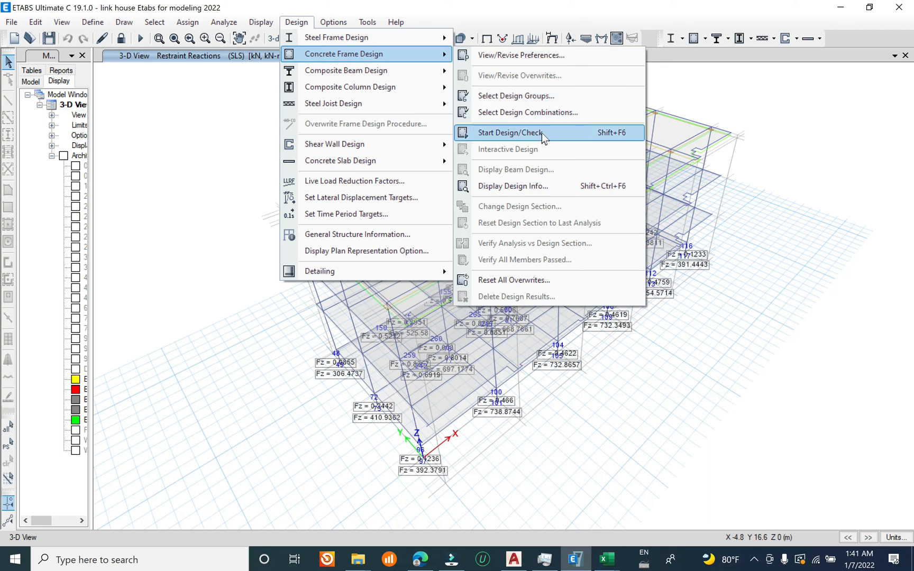
{"action": "left_click", "coordinate": [544, 55]}
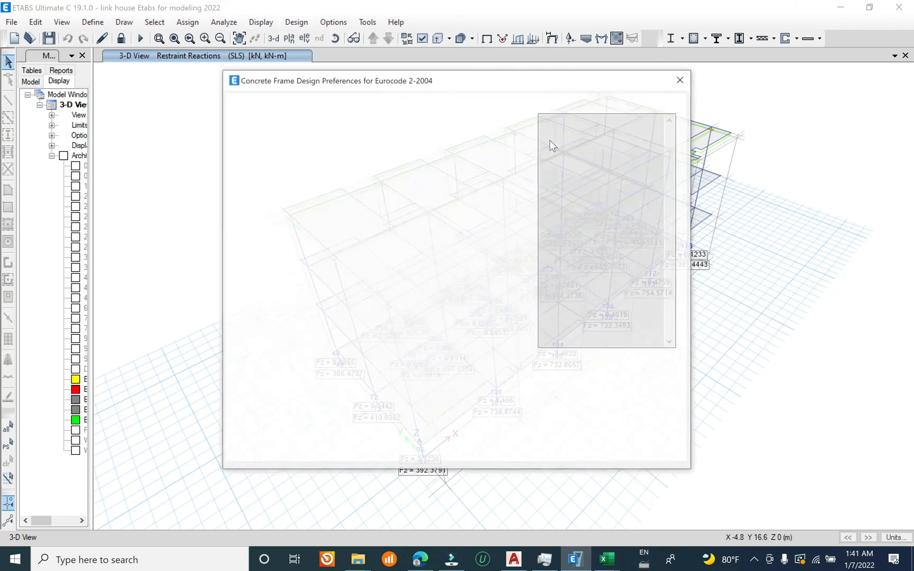
{"action": "left_click", "coordinate": [681, 81]}
Step: Run the concrete frame design check on the whole model
{"action": "left_click", "coordinate": [296, 22]}
{"action": "mouse_move", "coordinate": [339, 55]}
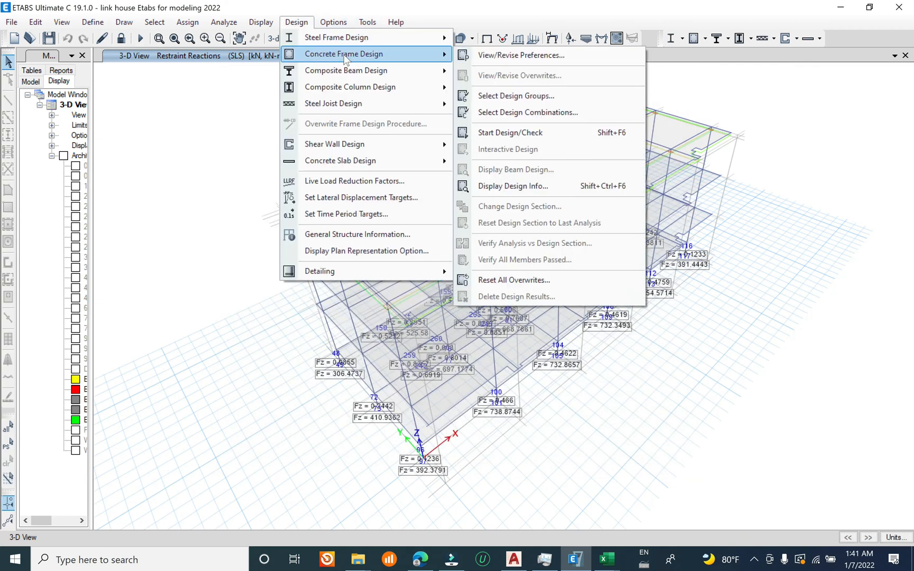
{"action": "left_click", "coordinate": [526, 133]}
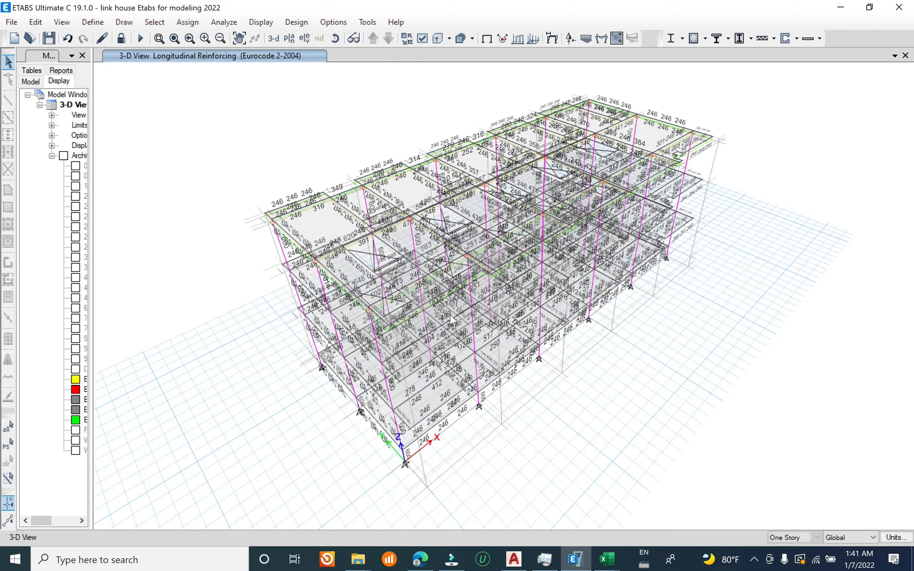
Step: Examine the longitudinal reinforcement areas of the beams and columns from the front and up close
{"action": "middle_click_drag", "start_coordinate": [450, 314], "coordinate": [500, 409], "text": "shift"}
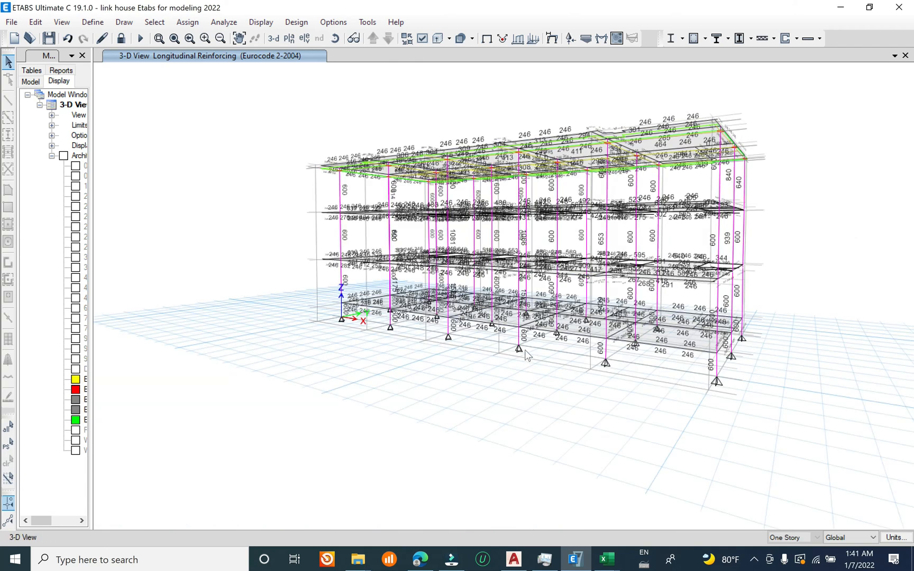
{"action": "middle_click_drag", "start_coordinate": [536, 352], "coordinate": [535, 339]}
{"action": "middle_click_drag", "start_coordinate": [363, 185], "coordinate": [499, 424]}
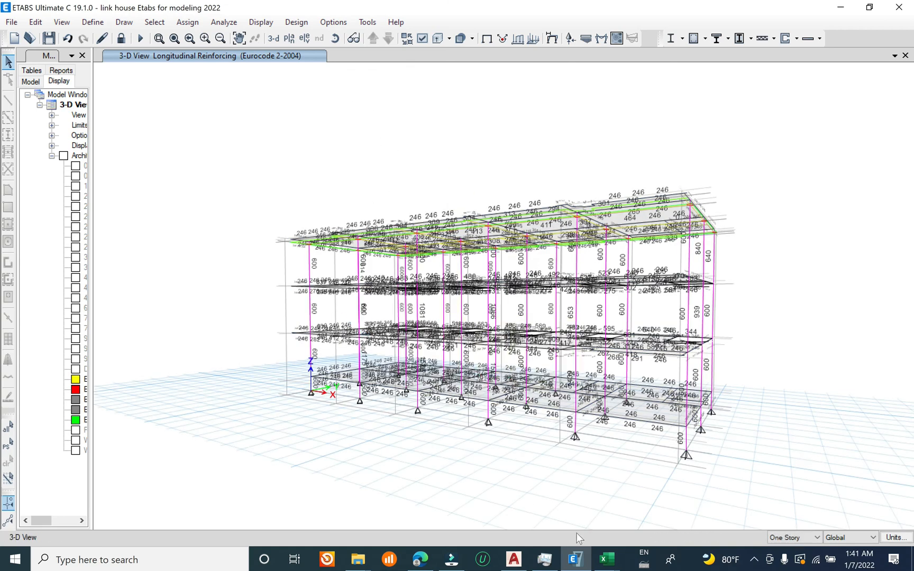
{"action": "mouse_move", "coordinate": [564, 452]}
{"action": "middle_mouse_down", "text": "shift"}
{"action": "mouse_move", "coordinate": [608, 458]}
{"action": "mouse_move", "coordinate": [569, 460]}
{"action": "middle_mouse_up", "text": "shift"}
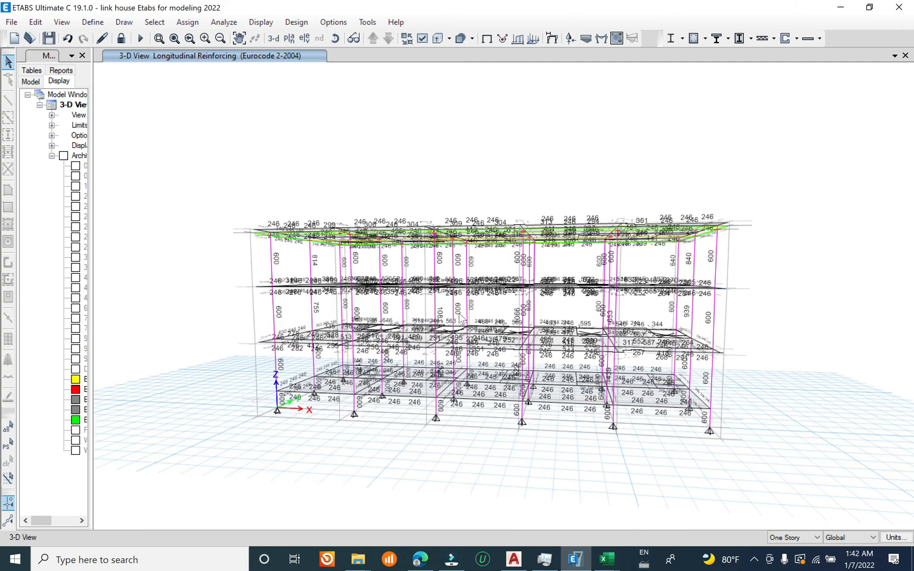
{"action": "scroll", "coordinate": [276, 368], "scroll_direction": "up", "scroll_amount": 5}
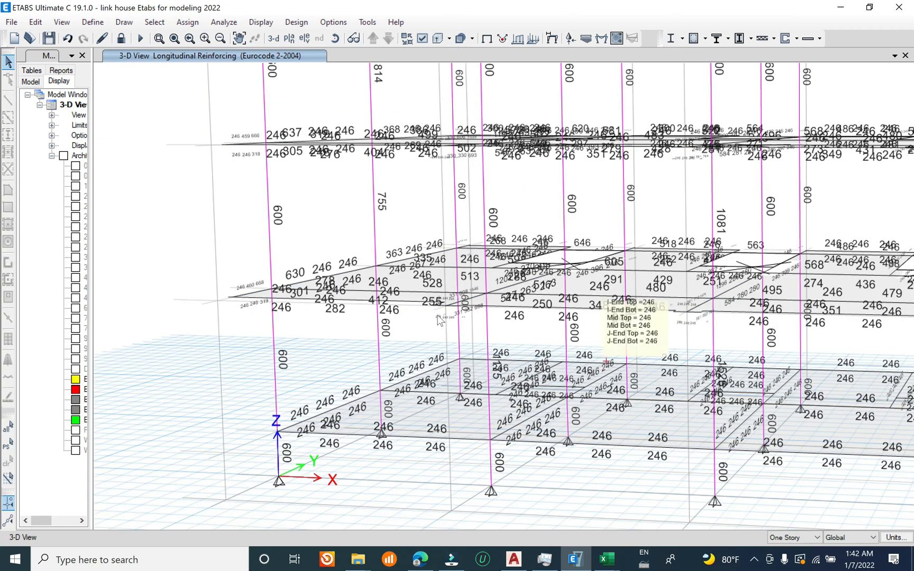
{"action": "scroll", "coordinate": [282, 212], "scroll_direction": "down", "scroll_amount": 5}
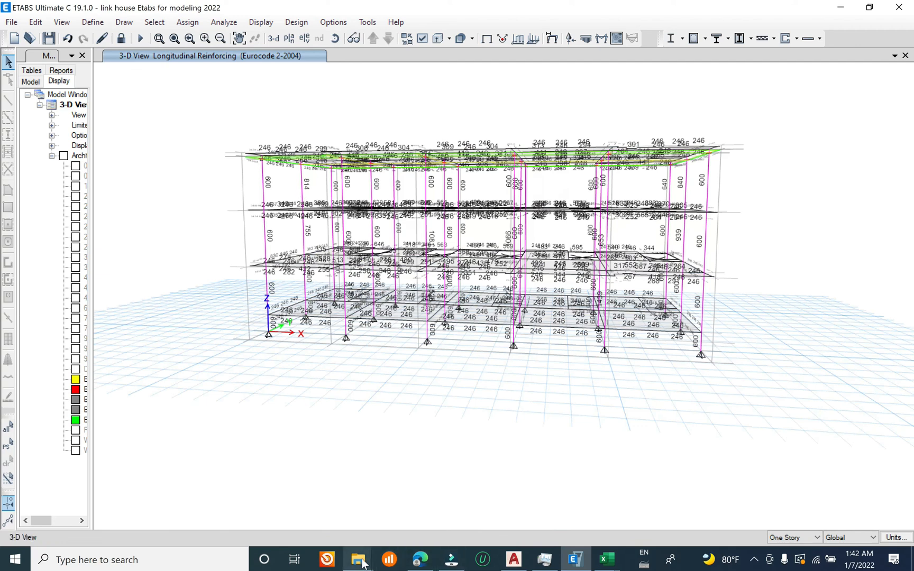
Step: Launch Rebar.exe from Local Disk (D:) and place the calculator over the ETABS model view
{"action": "mouse_move", "coordinate": [358, 559]}
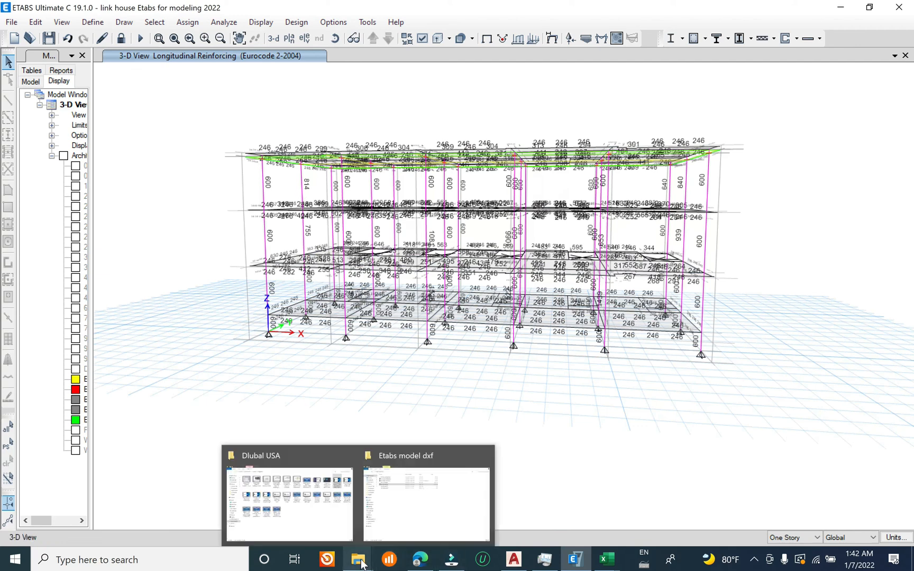
{"action": "left_click", "coordinate": [408, 504]}
{"action": "left_click", "coordinate": [61, 402]}
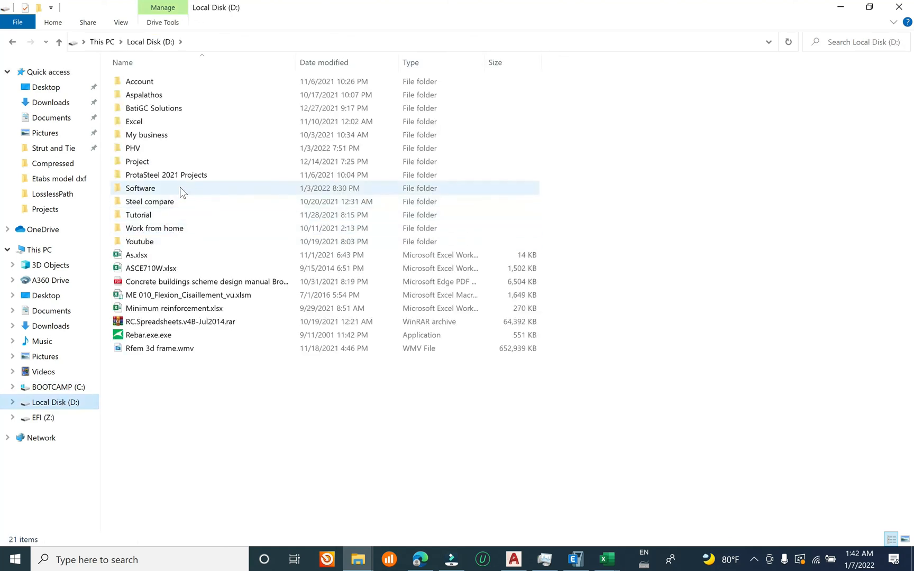
{"action": "double_click", "coordinate": [174, 160]}
{"action": "left_click", "coordinate": [12, 42]}
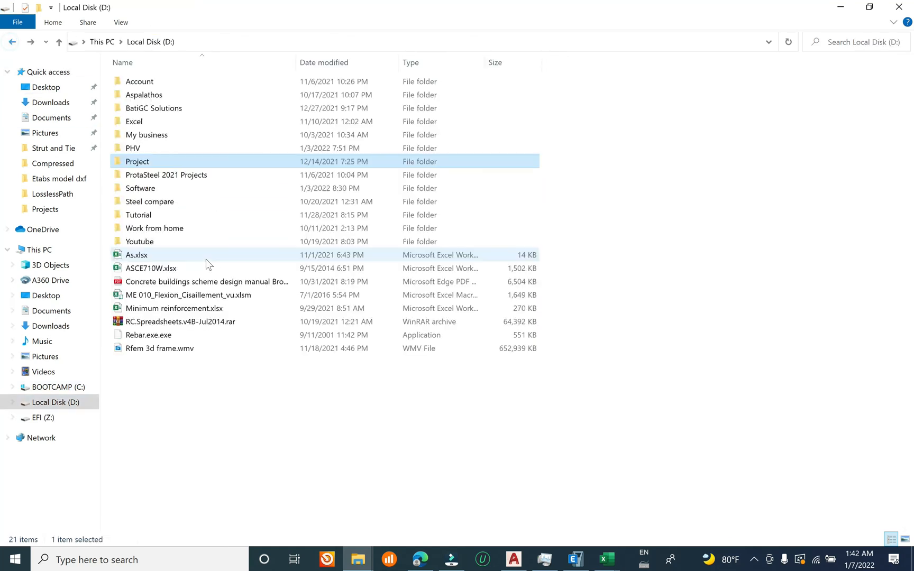
{"action": "double_click", "coordinate": [148, 335]}
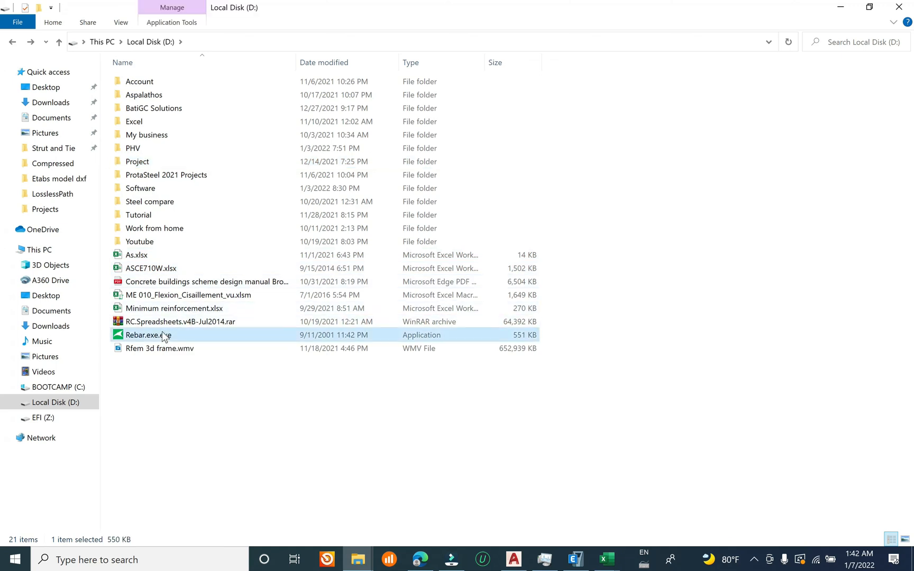
{"action": "left_click", "coordinate": [840, 6]}
{"action": "left_click_drag", "start_coordinate": [434, 219], "coordinate": [594, 300]}
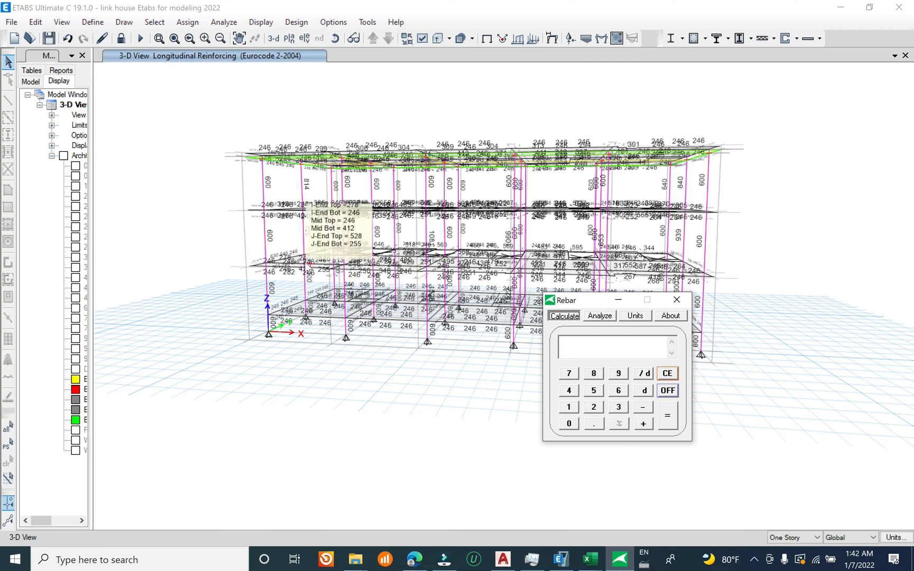
Step: Inspect the column reinforcement areas up close and check the Rebar calculator's bar area and diameter units
{"action": "mouse_move", "coordinate": [316, 267]}
{"action": "scroll", "coordinate": [316, 268], "scroll_direction": "up", "scroll_amount": 5}
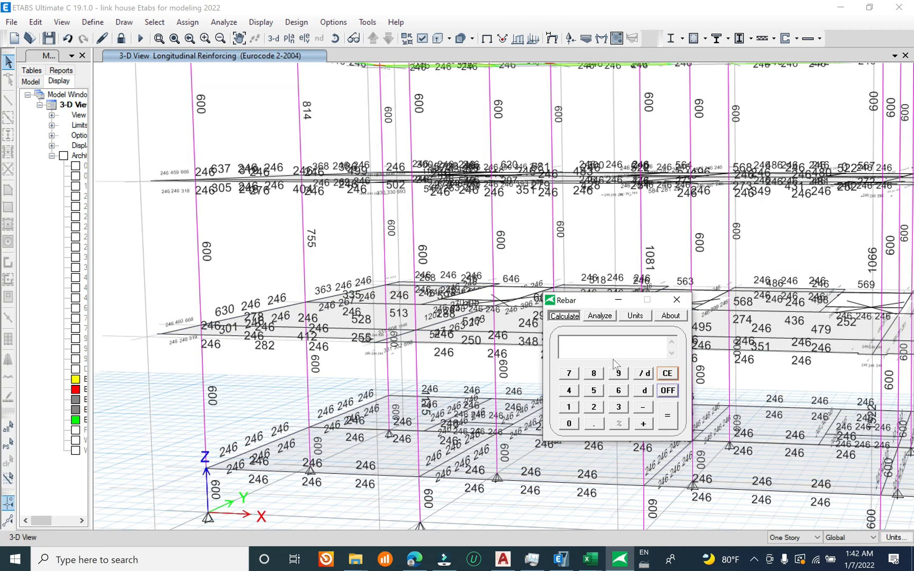
{"action": "left_click", "coordinate": [633, 316]}
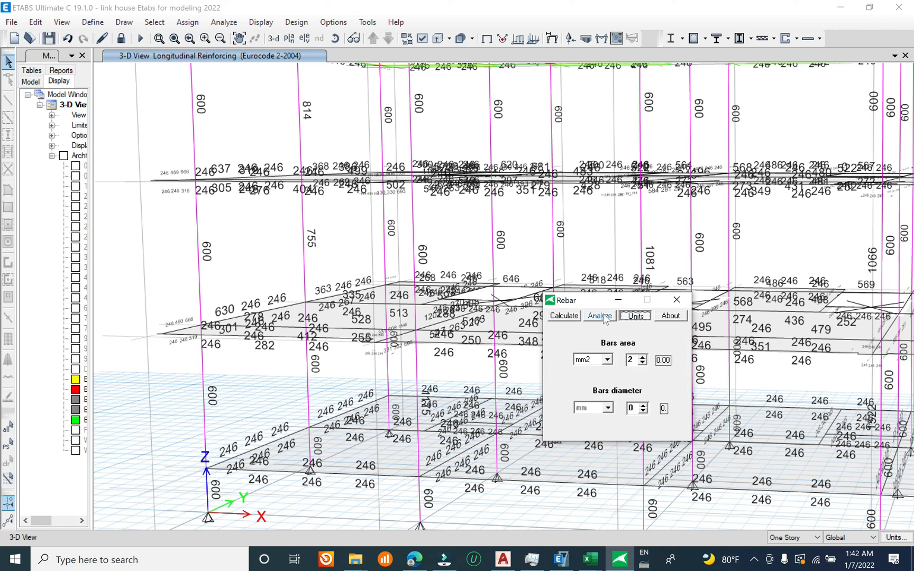
{"action": "left_click", "coordinate": [602, 315]}
{"action": "left_click", "coordinate": [623, 318]}
{"action": "left_click", "coordinate": [604, 318]}
Step: Calculate the number of 16 mm bars required for an 814 mm2 column steel area in the Rebar calculator
{"action": "left_click", "coordinate": [608, 342]}
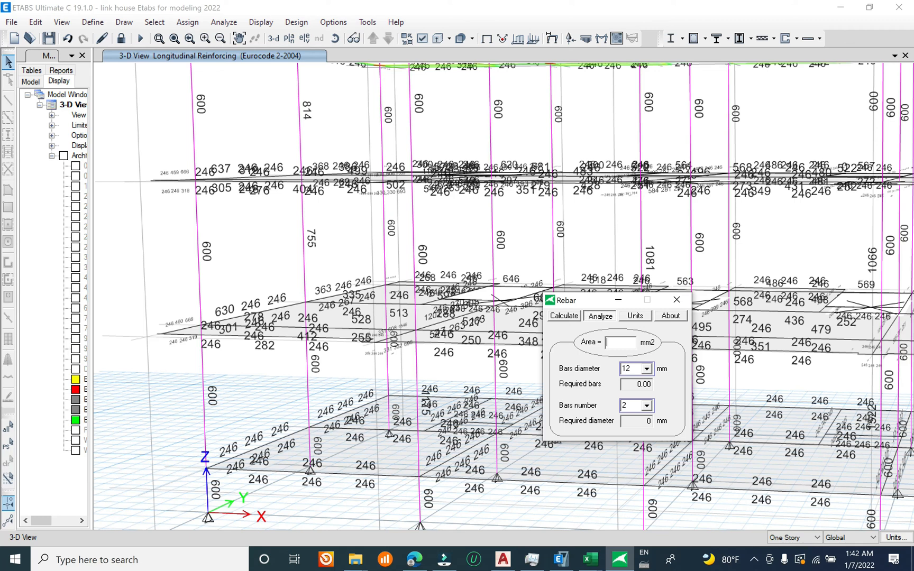
{"action": "type", "text": "814"}
{"action": "left_click", "coordinate": [646, 368]}
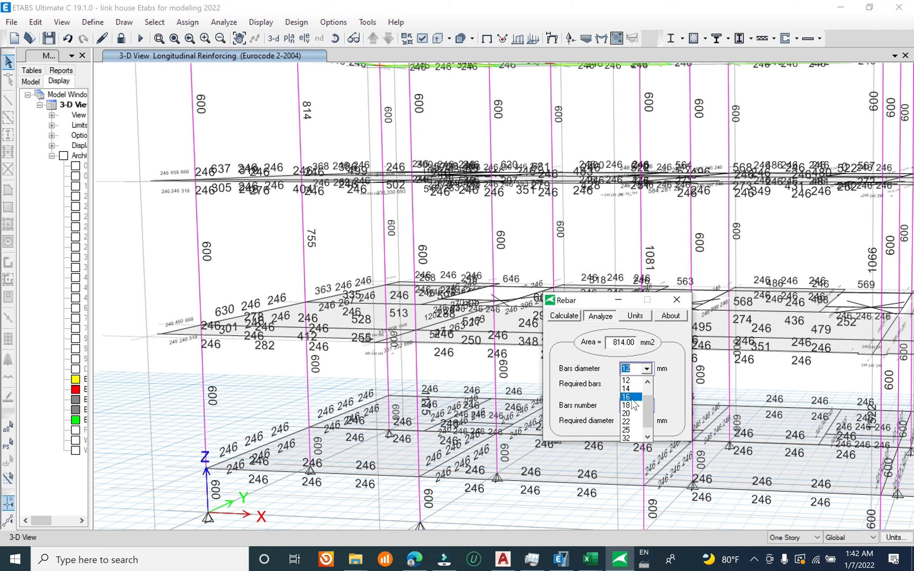
{"action": "left_click", "coordinate": [631, 397]}
{"action": "left_click_drag", "start_coordinate": [633, 384], "coordinate": [582, 388]}
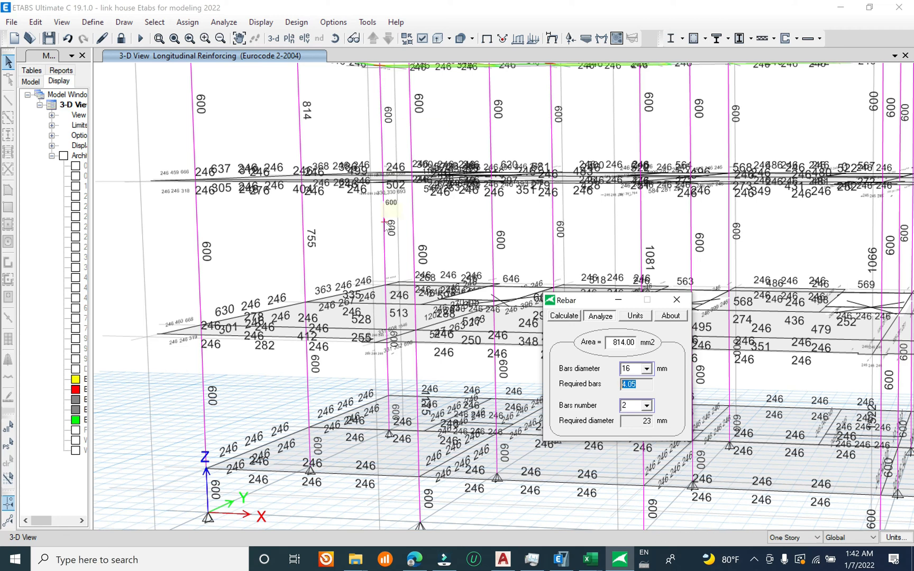
Step: Minimize the Rebar calculator and switch the longitudinal reinforcing display from 3D to the Story3 plan view
{"action": "scroll", "coordinate": [273, 326], "scroll_direction": "down", "scroll_amount": 5}
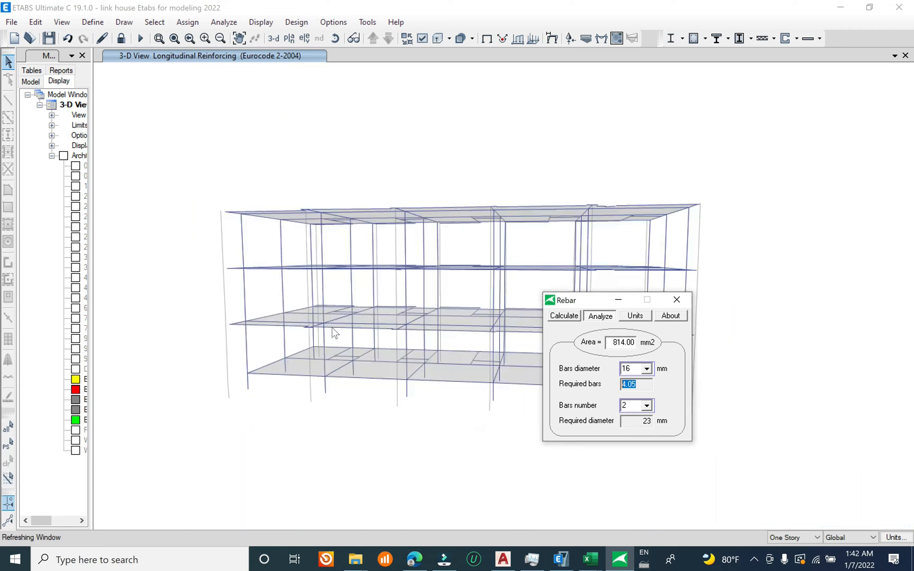
{"action": "left_click", "coordinate": [617, 300]}
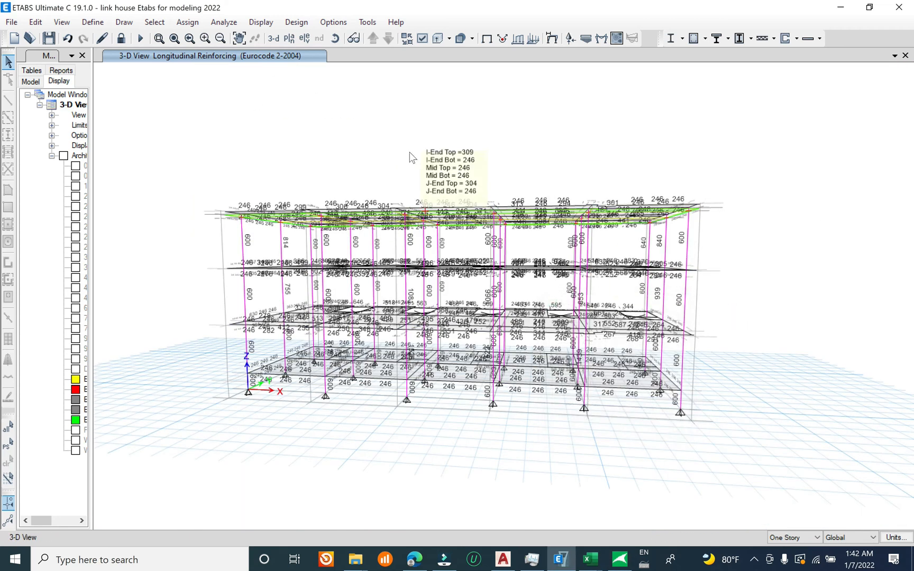
{"action": "left_click", "coordinate": [291, 41]}
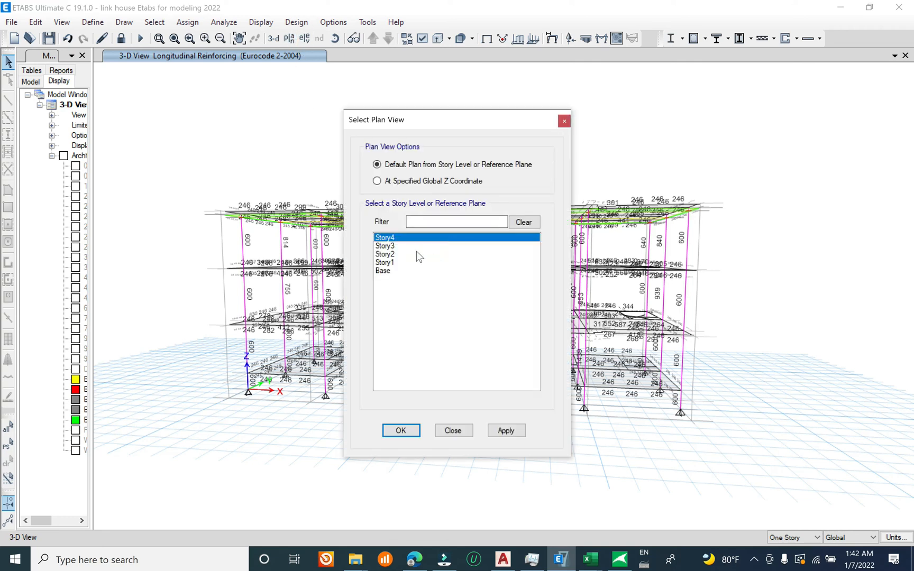
{"action": "left_click", "coordinate": [410, 256]}
{"action": "left_click", "coordinate": [412, 246]}
{"action": "left_click", "coordinate": [500, 430]}
{"action": "left_click", "coordinate": [452, 431]}
Step: Open the design information of Story3 beam B40 and review its moment, reinforcement, shear and torsion diagrams
{"action": "mouse_move", "coordinate": [582, 430]}
{"action": "middle_mouse_down"}
{"action": "mouse_move", "coordinate": [619, 422]}
{"action": "mouse_move", "coordinate": [483, 316]}
{"action": "middle_mouse_up"}
{"action": "left_click", "coordinate": [442, 313]}
{"action": "right_click", "coordinate": [443, 314]}
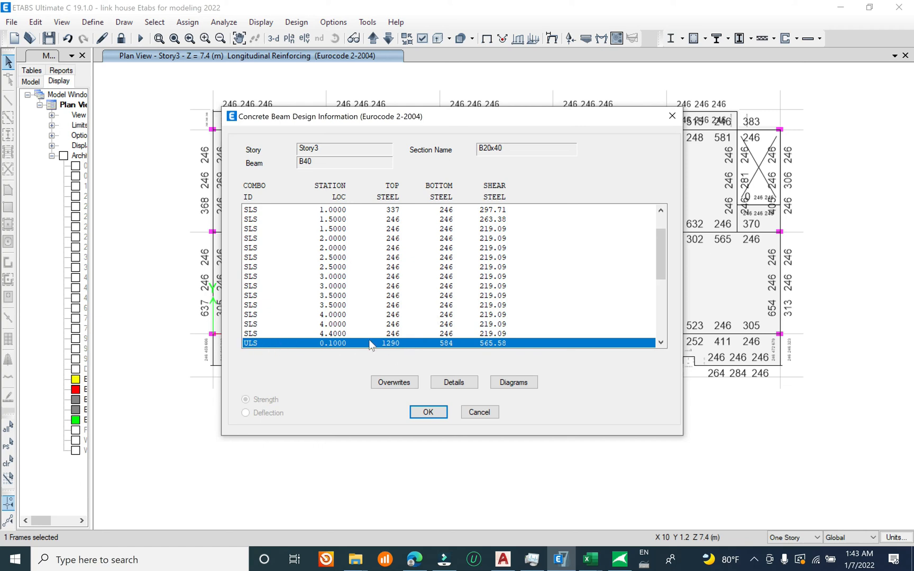
{"action": "left_click", "coordinate": [526, 388]}
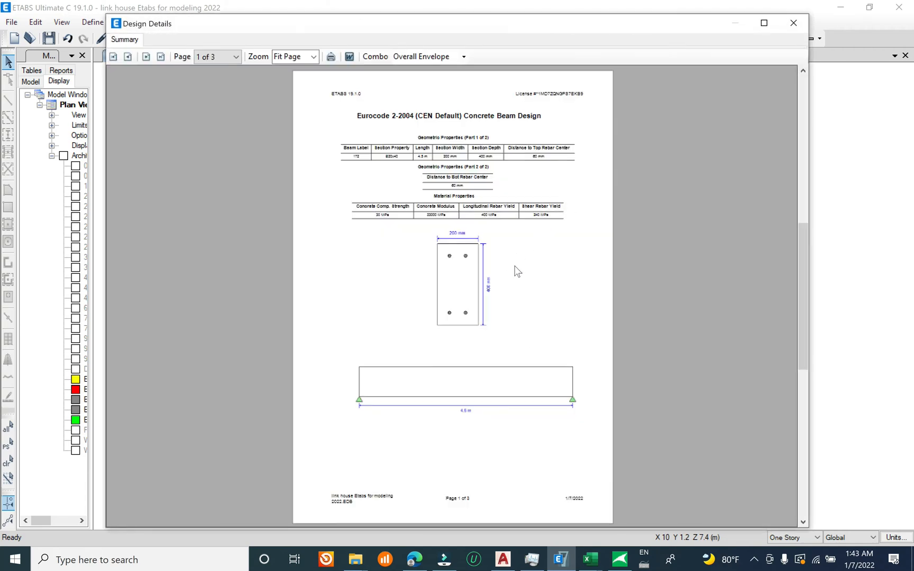
{"action": "scroll", "coordinate": [516, 271], "scroll_direction": "down", "scroll_amount": 1}
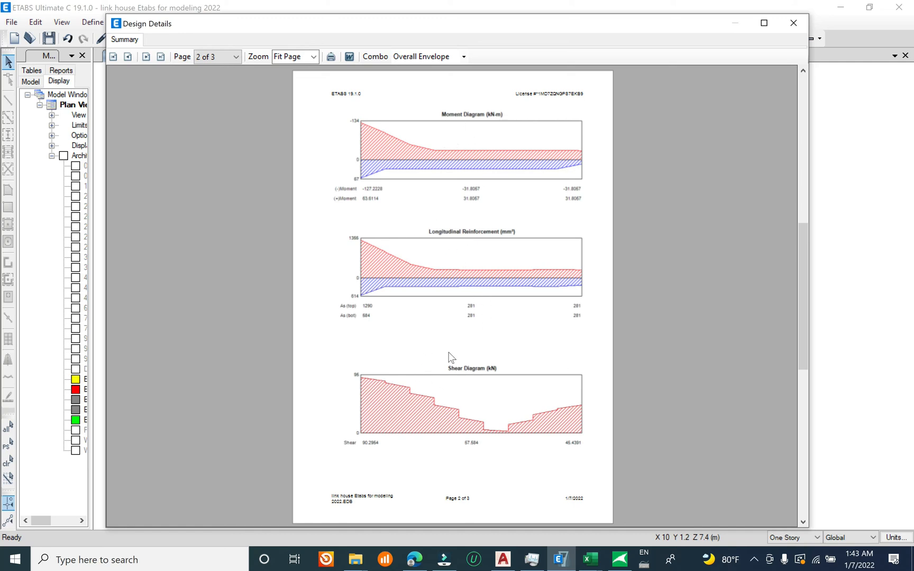
{"action": "scroll", "coordinate": [476, 364], "scroll_direction": "down", "scroll_amount": 1}
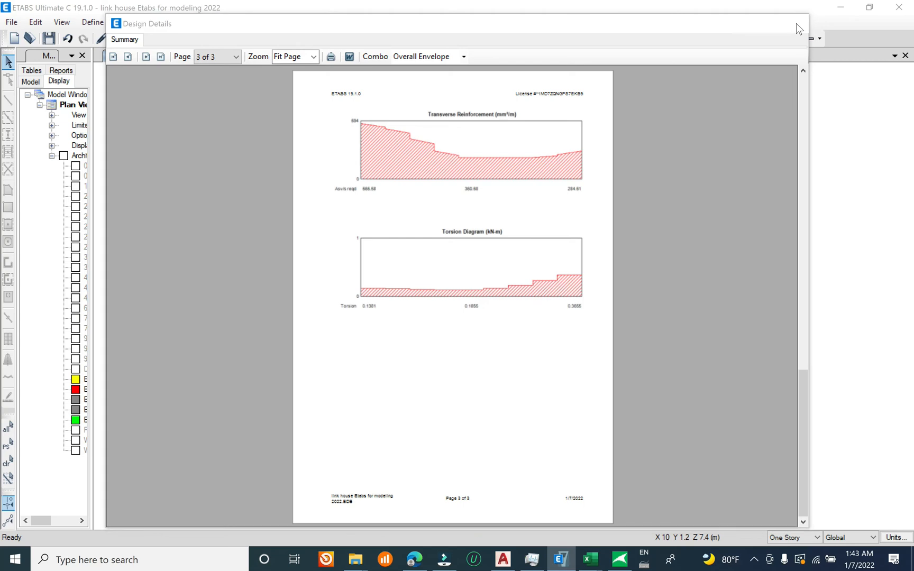
{"action": "left_click", "coordinate": [795, 24]}
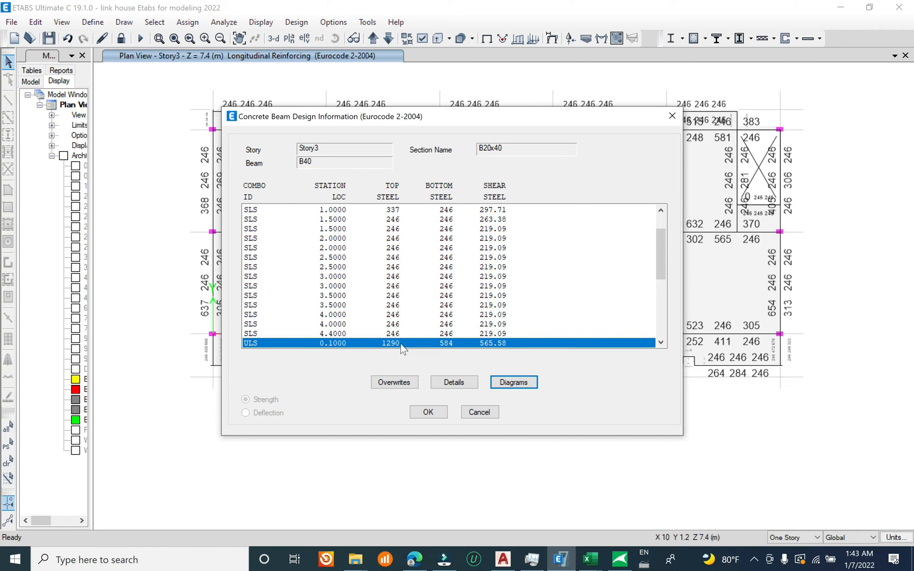
Step: Calculate the number of 20 mm bars required for the beam's 1290 mm2 top steel area in the Rebar calculator
{"action": "left_click", "coordinate": [620, 559]}
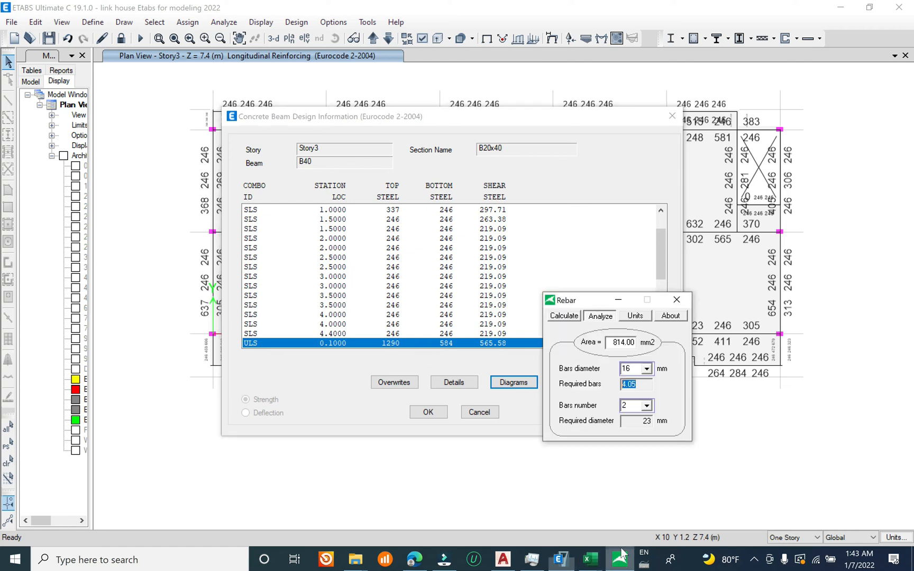
{"action": "type", "text": "814"}
{"action": "type", "text": "1290"}
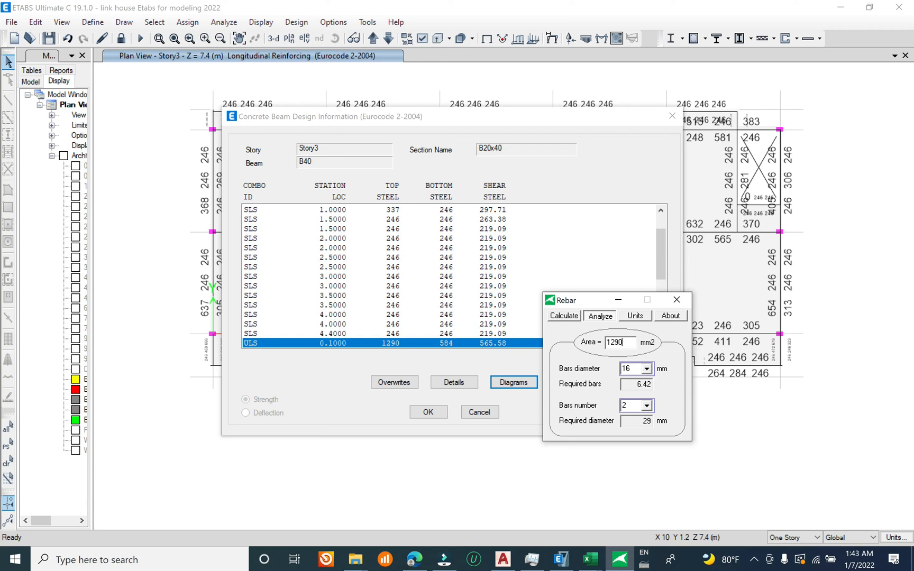
{"action": "key", "text": "Tab"}
{"action": "left_click", "coordinate": [646, 369]}
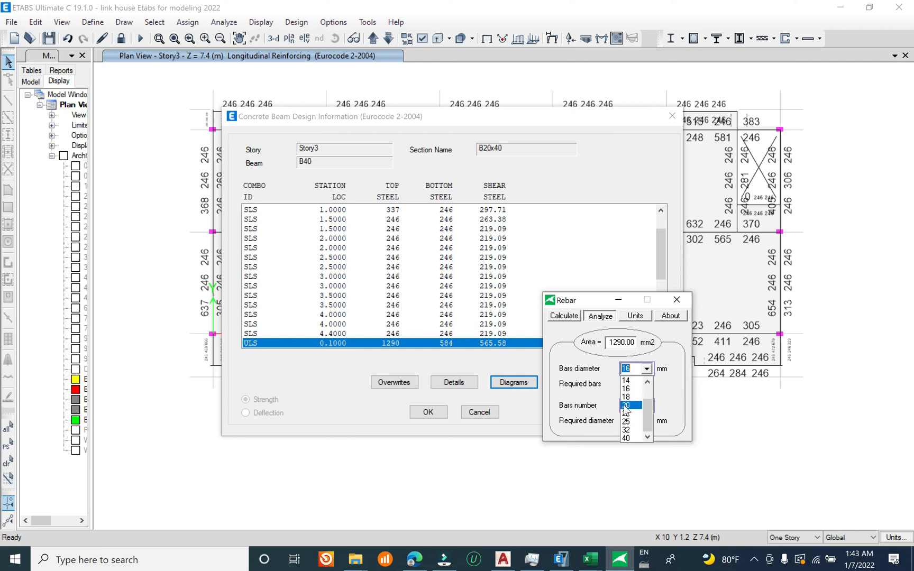
{"action": "left_click", "coordinate": [626, 406]}
{"action": "left_click", "coordinate": [639, 384]}
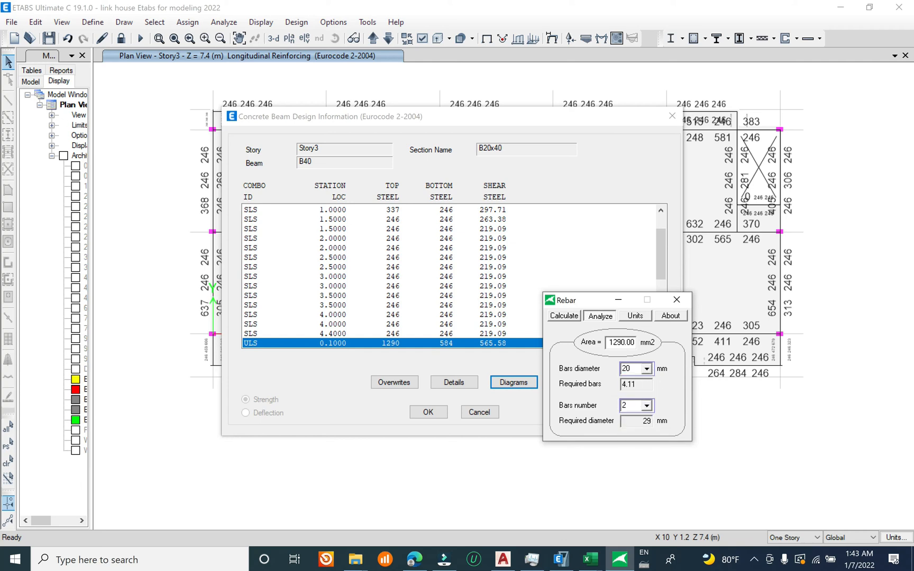
{"action": "left_click_drag", "start_coordinate": [637, 385], "coordinate": [621, 384]}
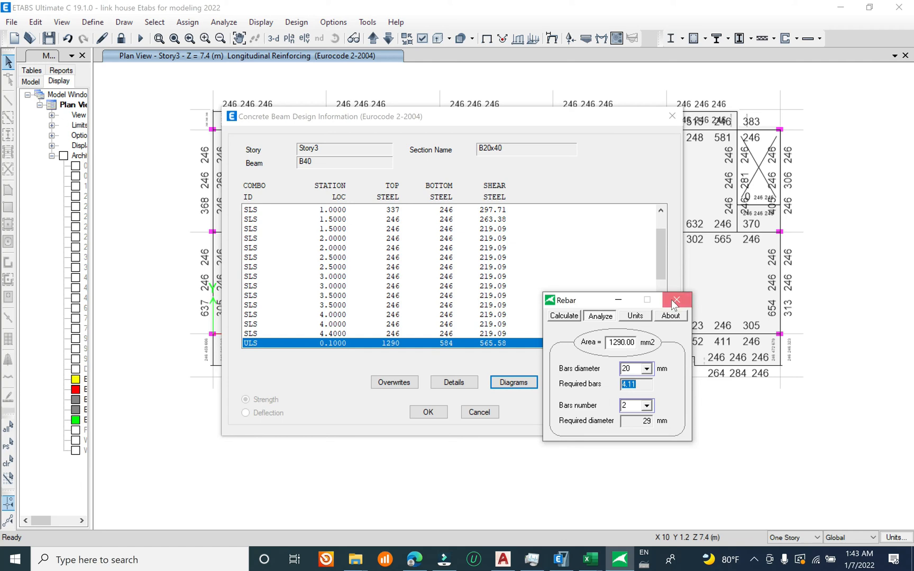
{"action": "left_click", "coordinate": [618, 300]}
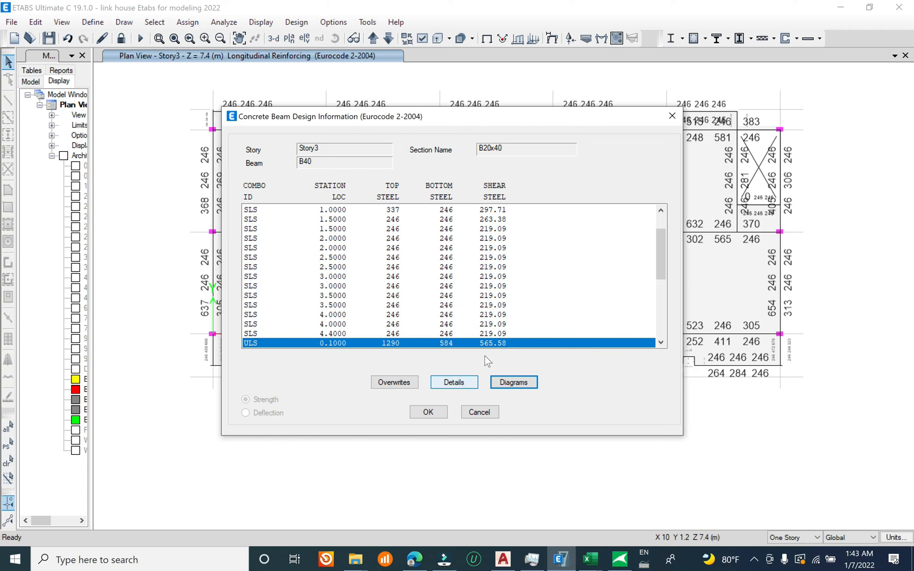
Step: Close the beam's design information and save the model
{"action": "left_click", "coordinate": [672, 116]}
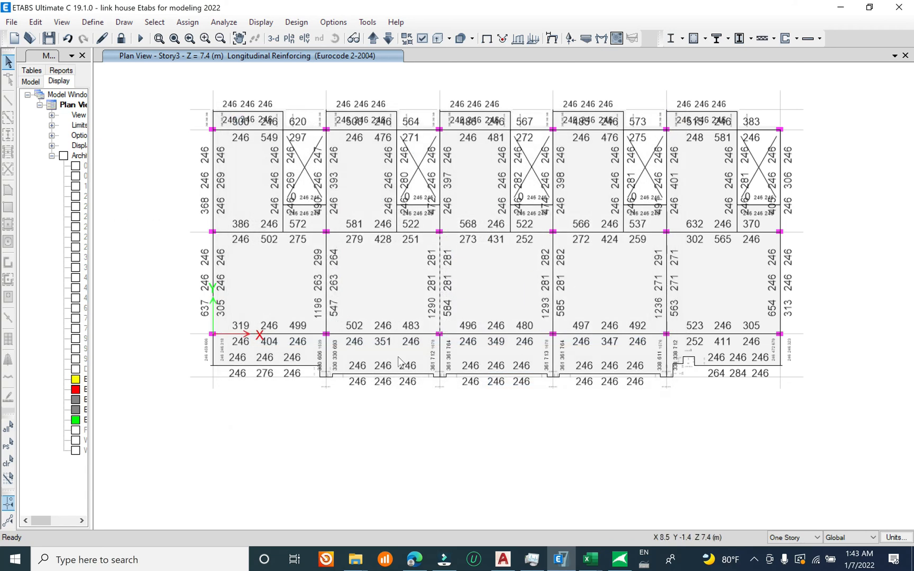
{"action": "middle_click", "coordinate": [308, 328]}
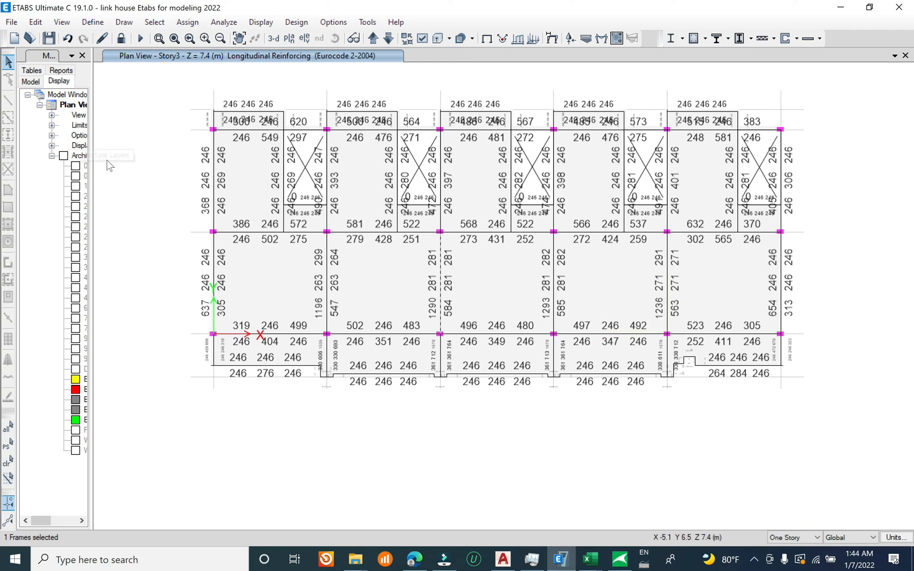
{"action": "left_click", "coordinate": [11, 22]}
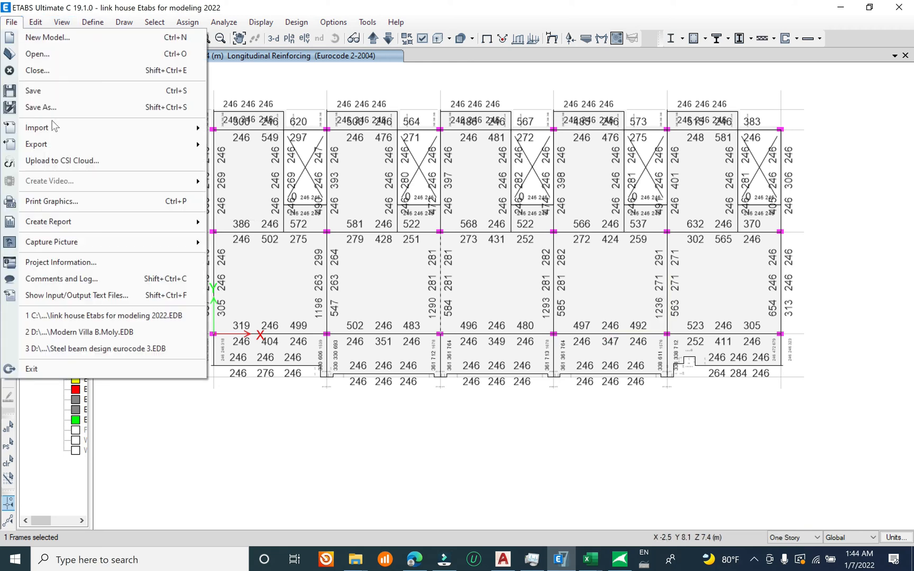
{"action": "left_click", "coordinate": [44, 91]}
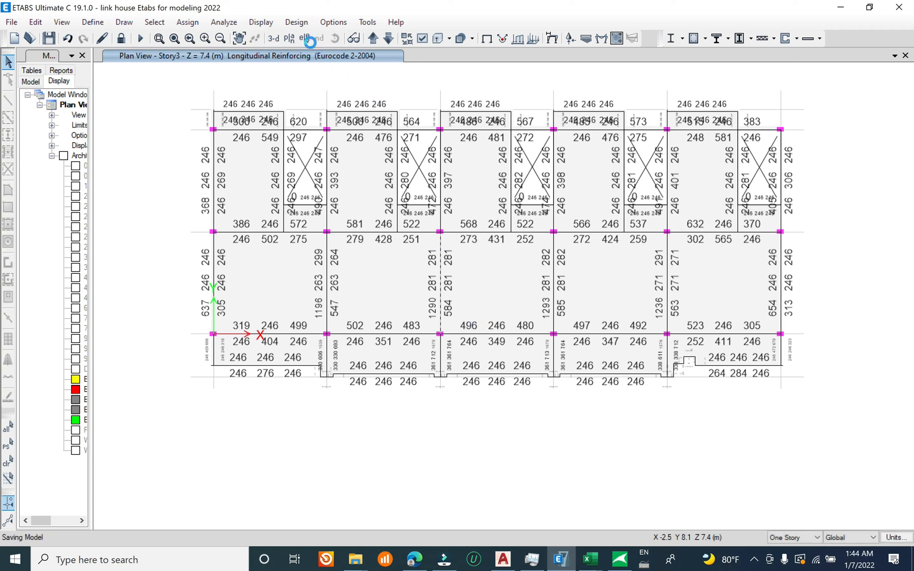
Step: Display the (1.3) Beam/Column Capacity Ratios on the plan and examine them in the 3D view
{"action": "left_click", "coordinate": [297, 23]}
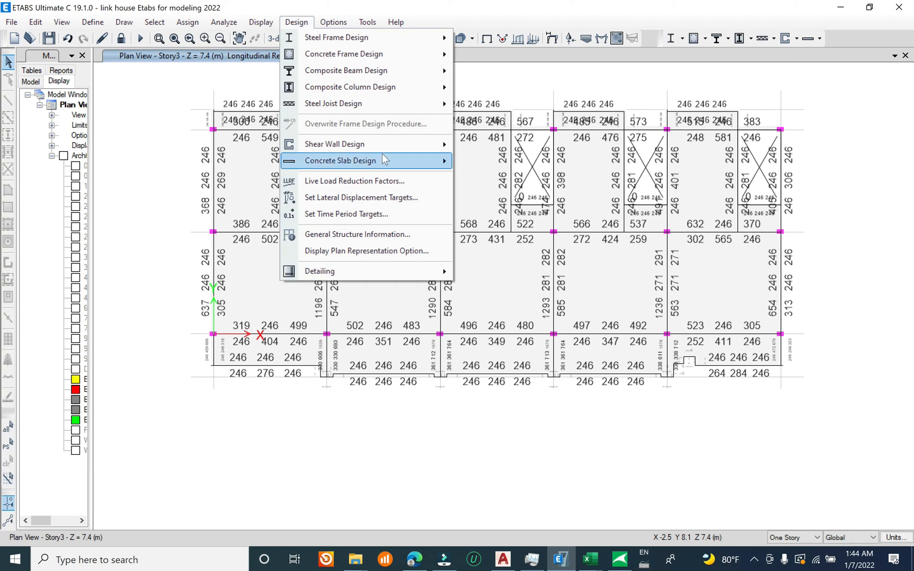
{"action": "mouse_move", "coordinate": [396, 72]}
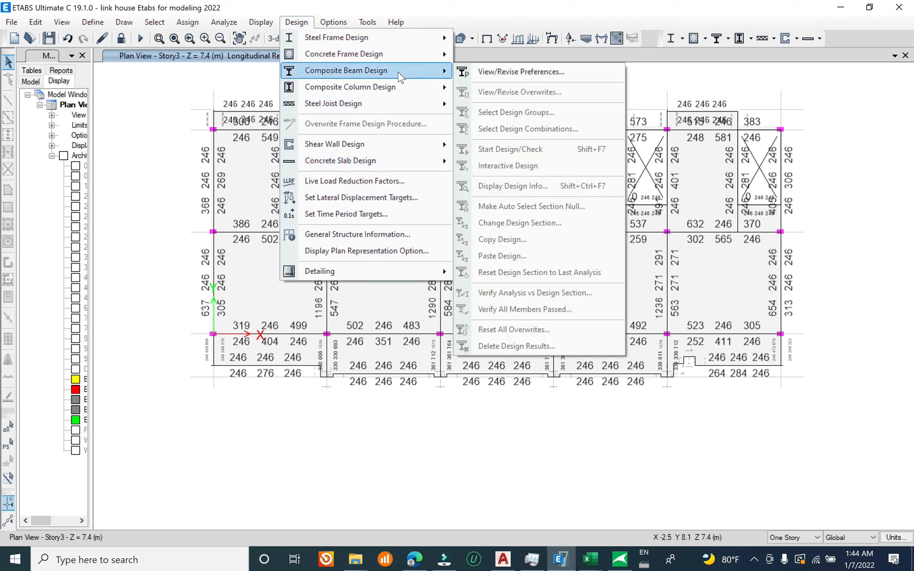
{"action": "mouse_move", "coordinate": [405, 55]}
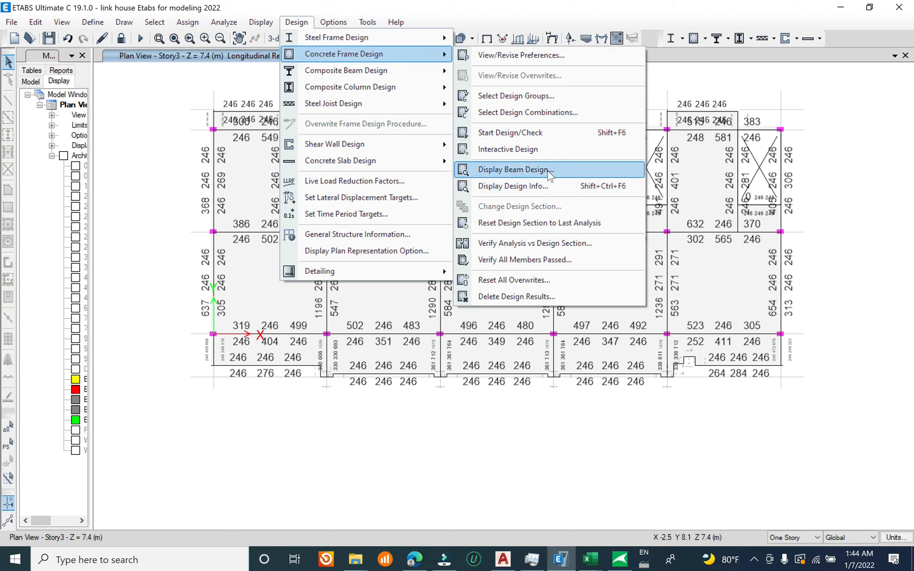
{"action": "left_click", "coordinate": [550, 186]}
{"action": "left_click", "coordinate": [479, 270]}
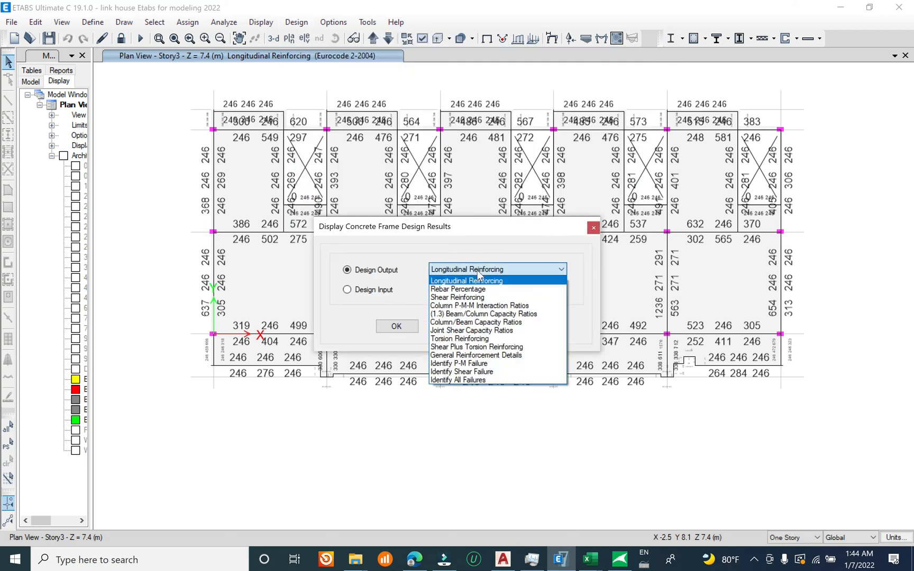
{"action": "left_click", "coordinate": [524, 315]}
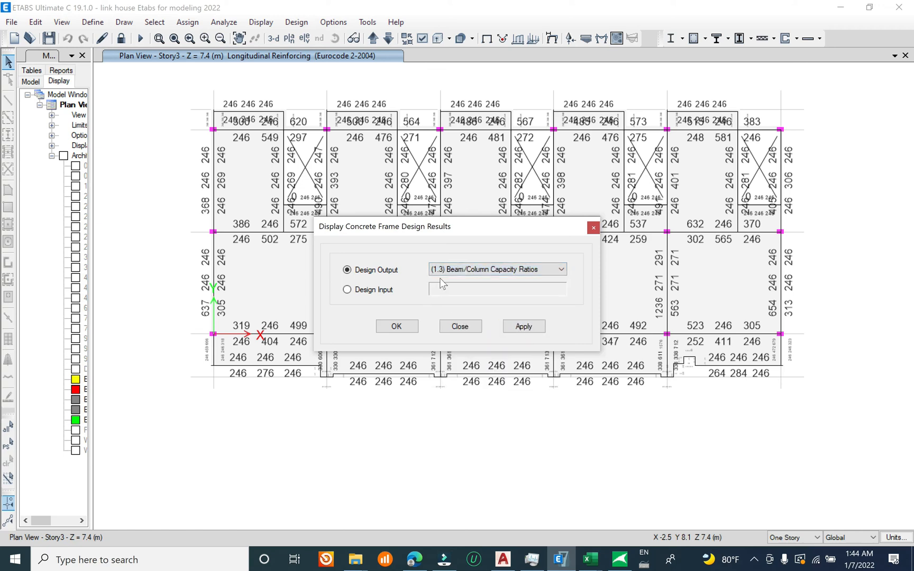
{"action": "left_click", "coordinate": [524, 327]}
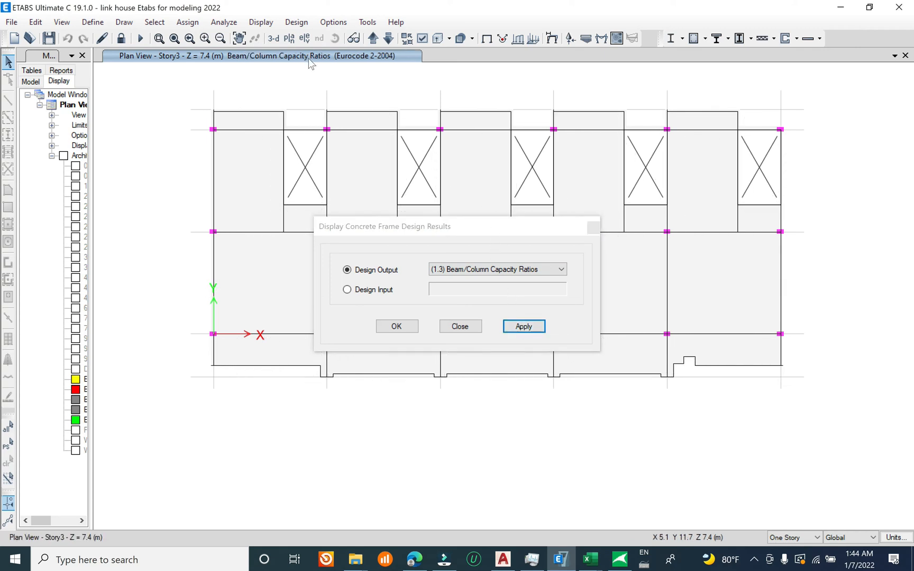
{"action": "left_click", "coordinate": [273, 38]}
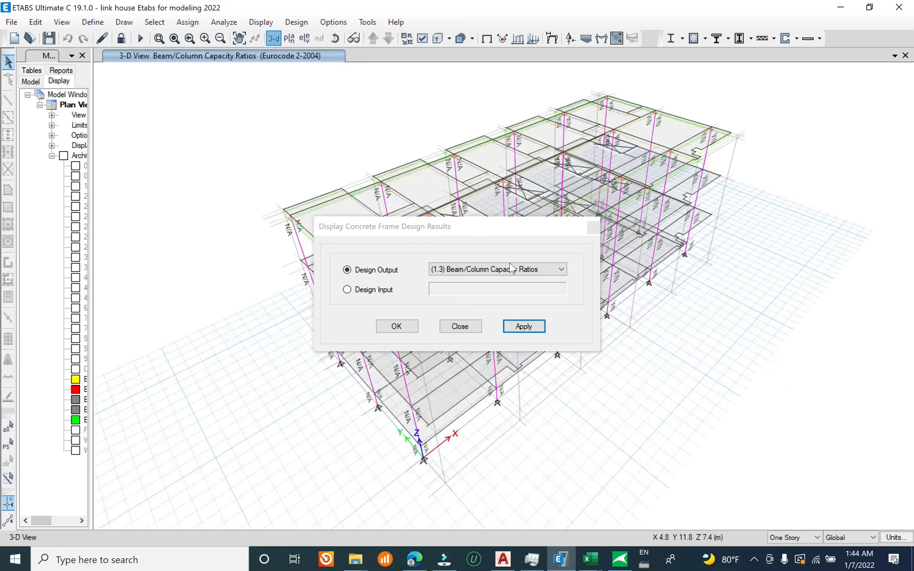
{"action": "middle_click_drag", "start_coordinate": [652, 395], "coordinate": [609, 320], "text": "shift"}
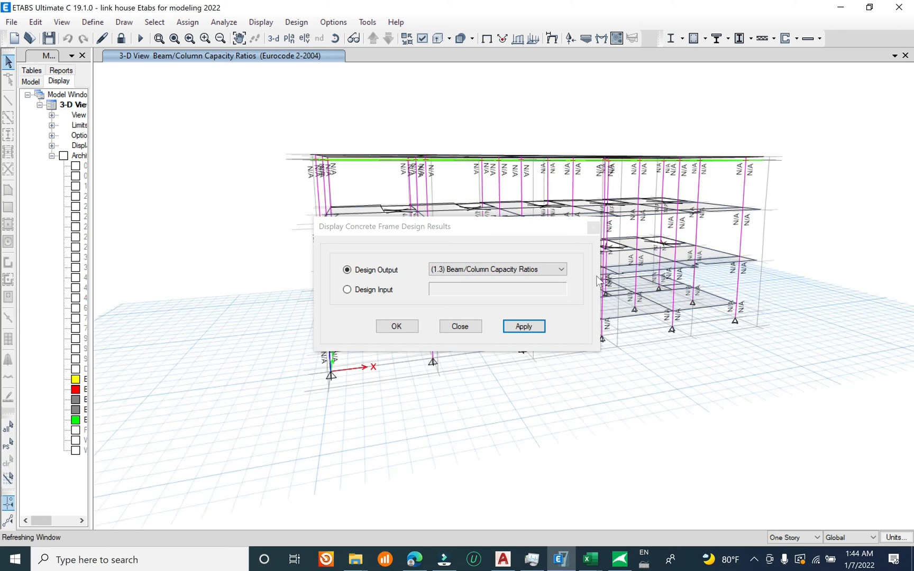
{"action": "left_click_drag", "start_coordinate": [523, 223], "coordinate": [308, 258]}
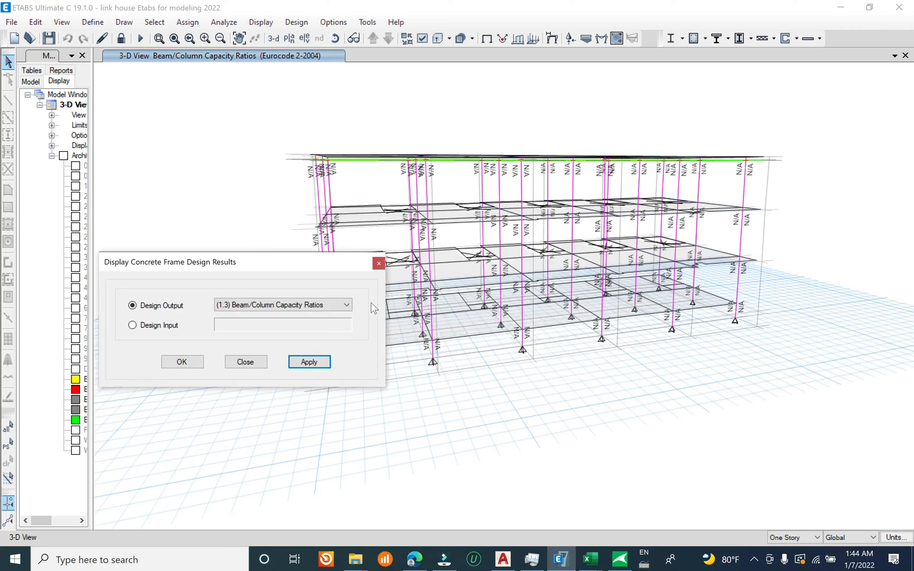
Step: Display the Design Sections design input on the 3D model's beams and columns
{"action": "left_click", "coordinate": [288, 305]}
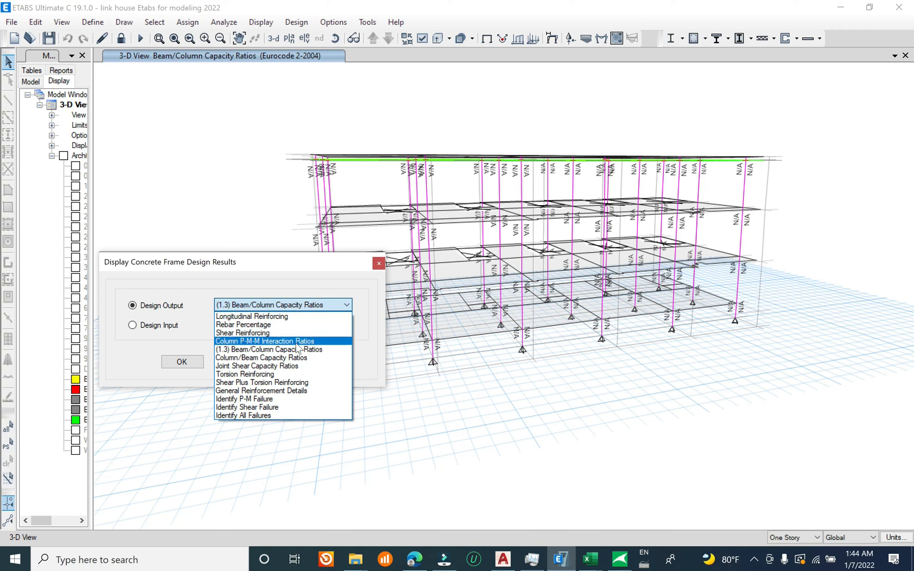
{"action": "left_click", "coordinate": [259, 341]}
{"action": "left_click", "coordinate": [169, 326]}
{"action": "left_click", "coordinate": [265, 325]}
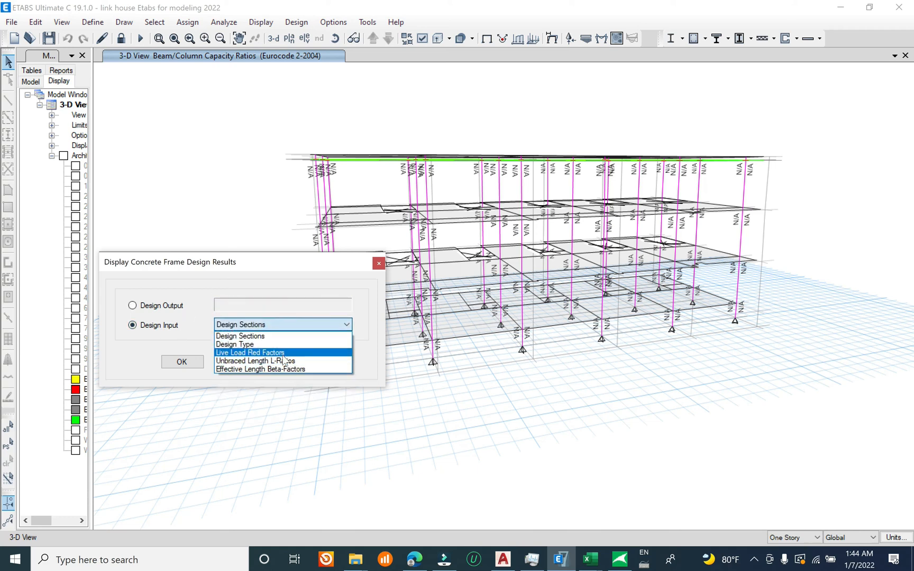
{"action": "left_click", "coordinate": [279, 337]}
{"action": "left_click", "coordinate": [307, 363]}
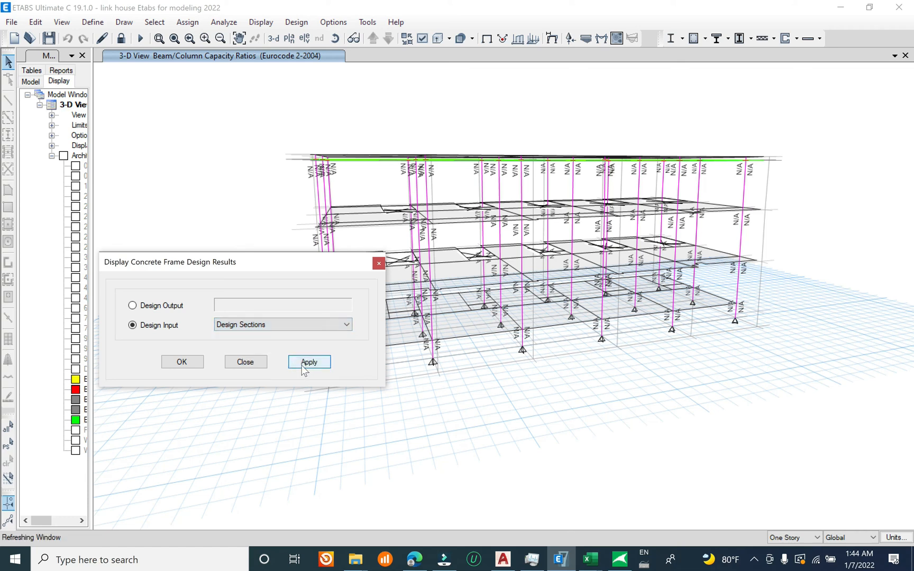
Step: Set the displayed design output back to Longitudinal Reinforcing in the 3D view and close the results dialog
{"action": "left_click", "coordinate": [179, 309]}
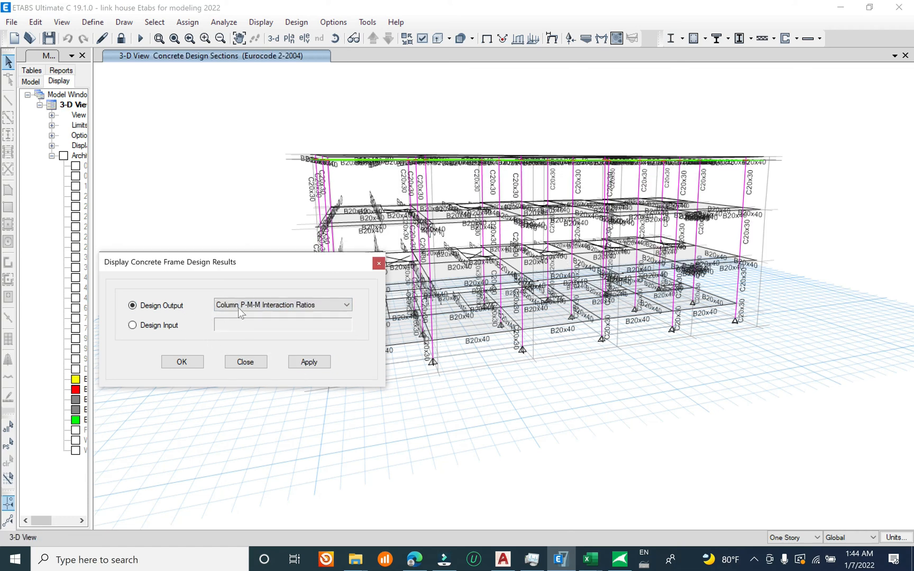
{"action": "left_click", "coordinate": [248, 305]}
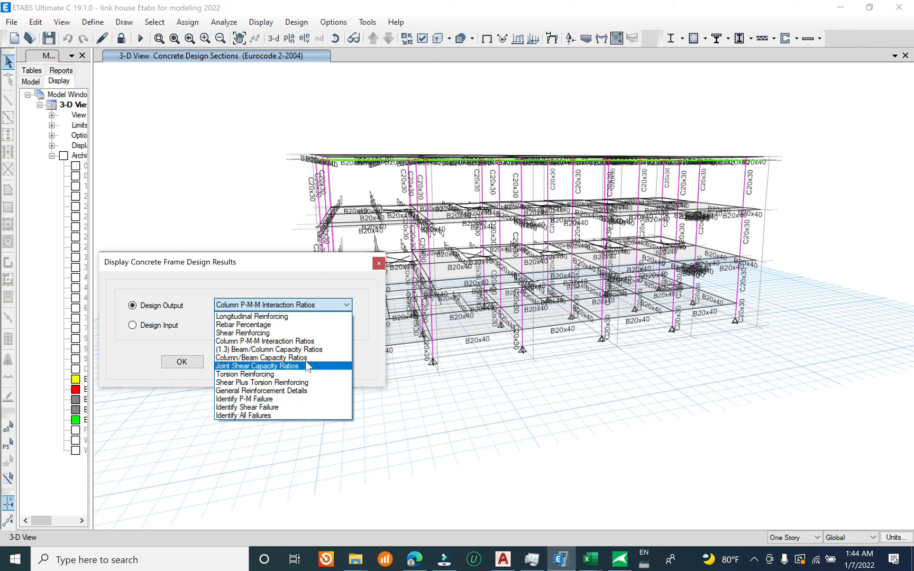
{"action": "left_click", "coordinate": [302, 317]}
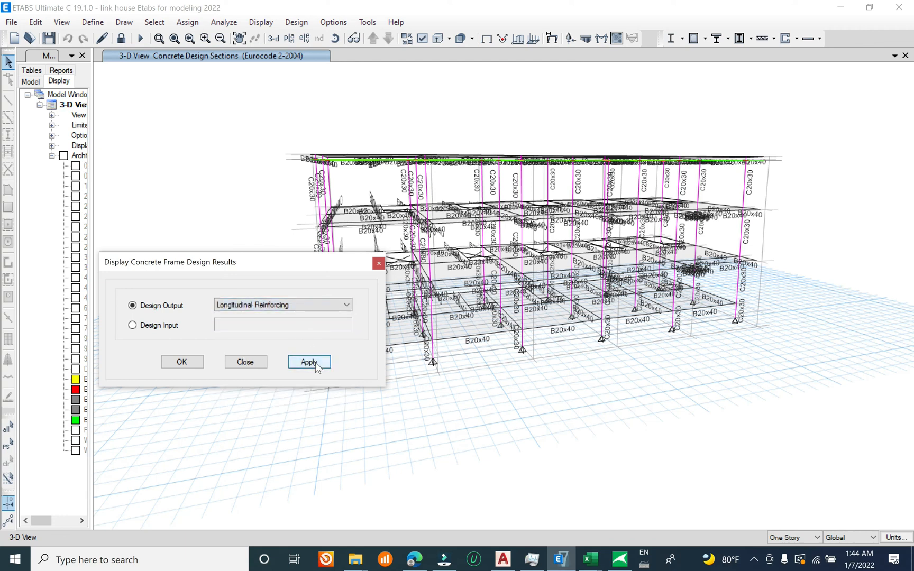
{"action": "left_click", "coordinate": [310, 362]}
{"action": "key", "text": "Escape"}
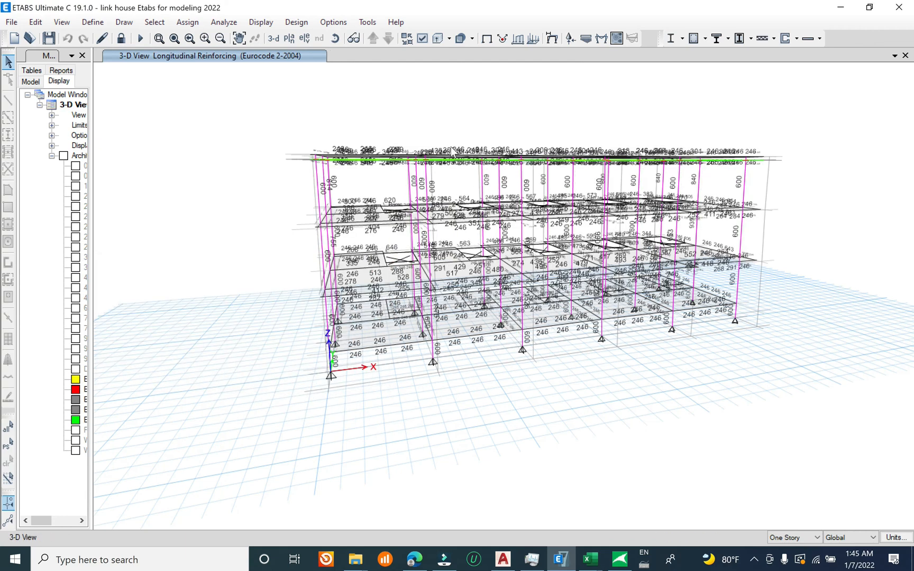
Step: Show the Story1 plan view with the longitudinal reinforcing areas
{"action": "left_click", "coordinate": [289, 38]}
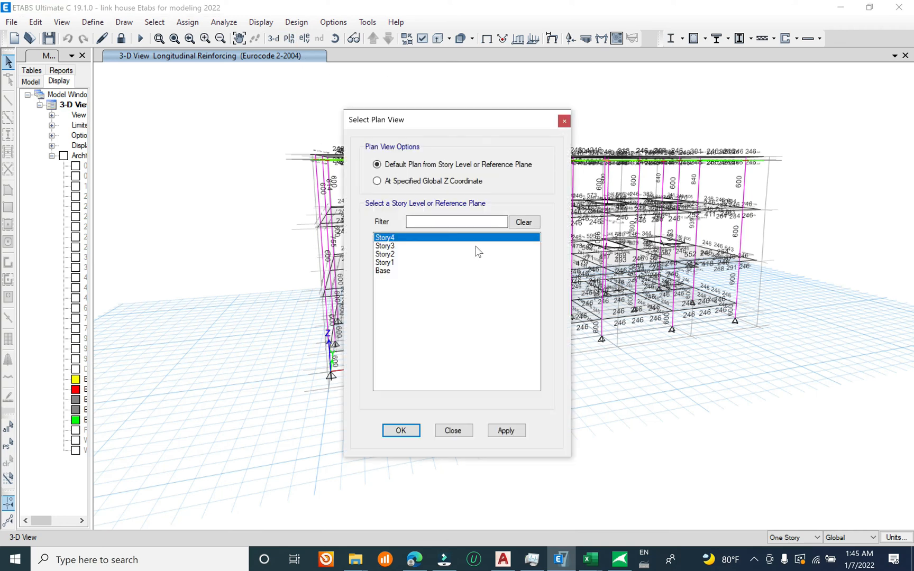
{"action": "left_click", "coordinate": [421, 255]}
{"action": "left_click", "coordinate": [406, 263]}
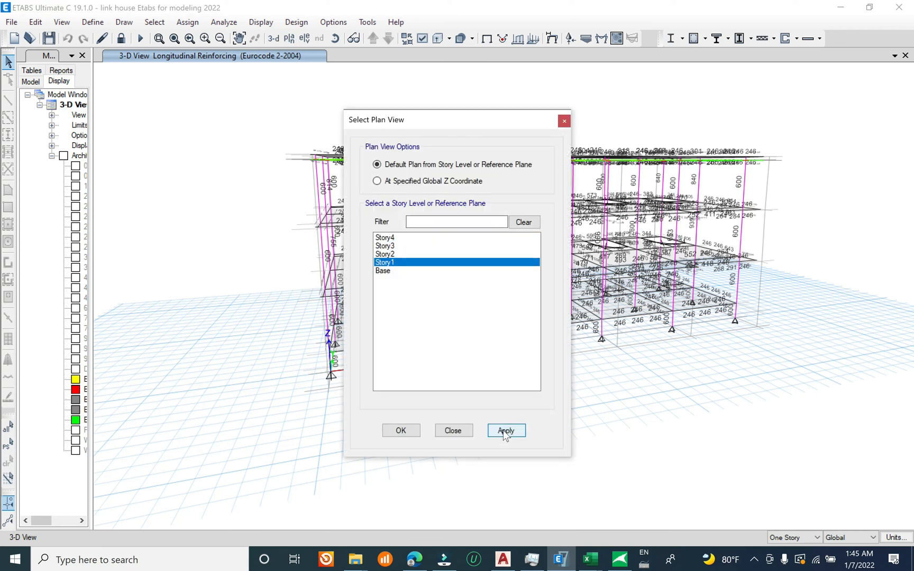
{"action": "left_click", "coordinate": [464, 429]}
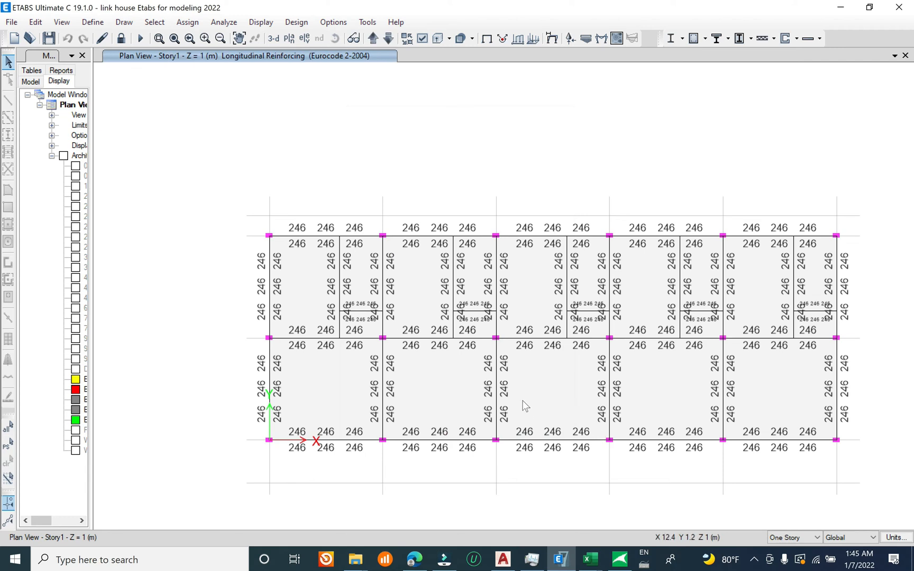
{"action": "middle_click_drag", "start_coordinate": [494, 346], "coordinate": [471, 266]}
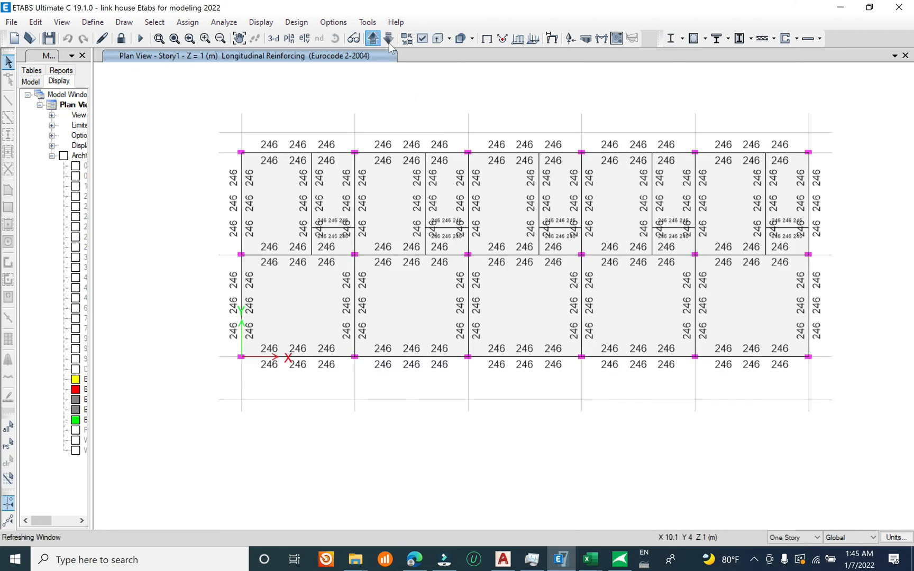
Step: Review the beam longitudinal reinforcing on the Story2 and Story3 plans and return to the Story1 plan
{"action": "left_click", "coordinate": [373, 39]}
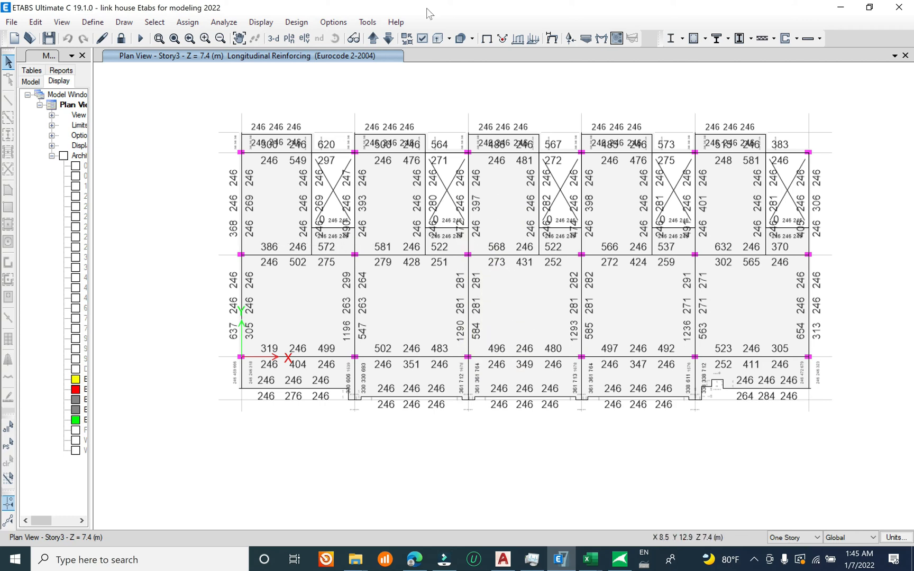
{"action": "left_click", "coordinate": [388, 38]}
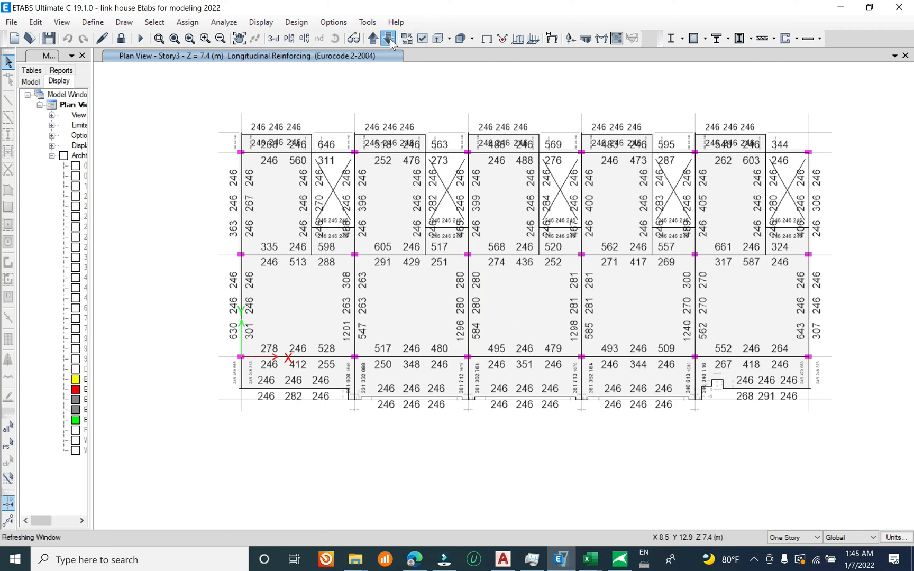
{"action": "left_click", "coordinate": [389, 38]}
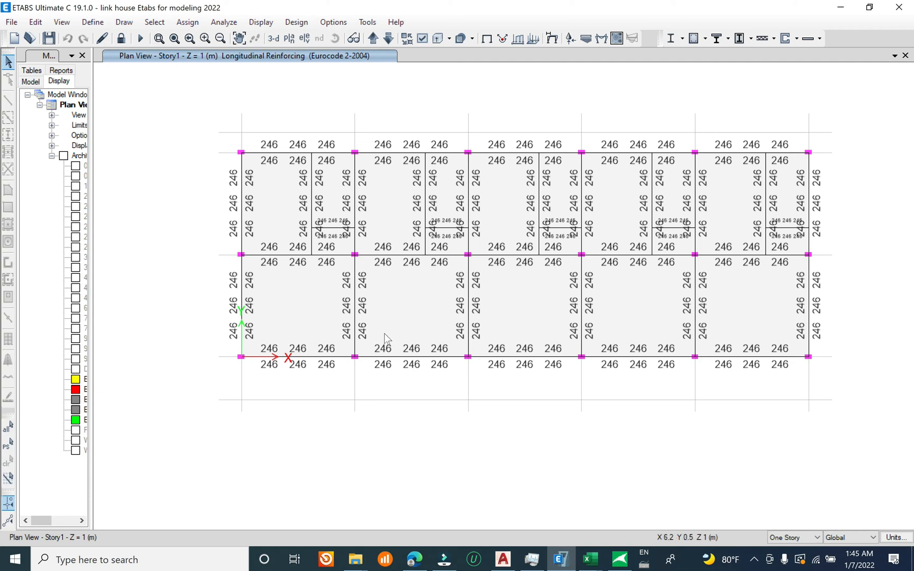
{"action": "middle_click_drag", "start_coordinate": [404, 311], "coordinate": [392, 337]}
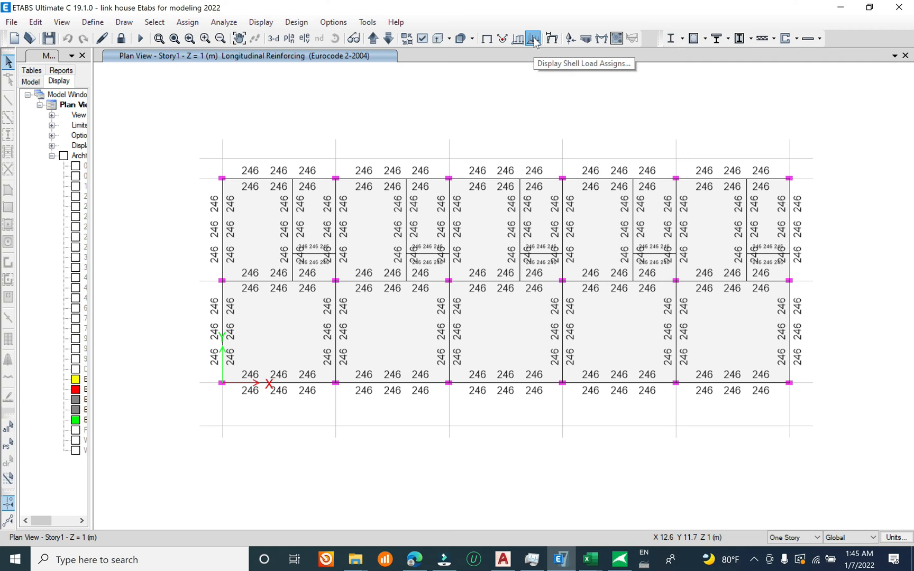
Step: Display the soil pressure contours for the SLS combination on the Story1 plan and examine them against the colour scale
{"action": "left_click", "coordinate": [587, 38]}
{"action": "left_click", "coordinate": [526, 414]}
{"action": "left_click_drag", "start_coordinate": [397, 148], "coordinate": [0, 159]}
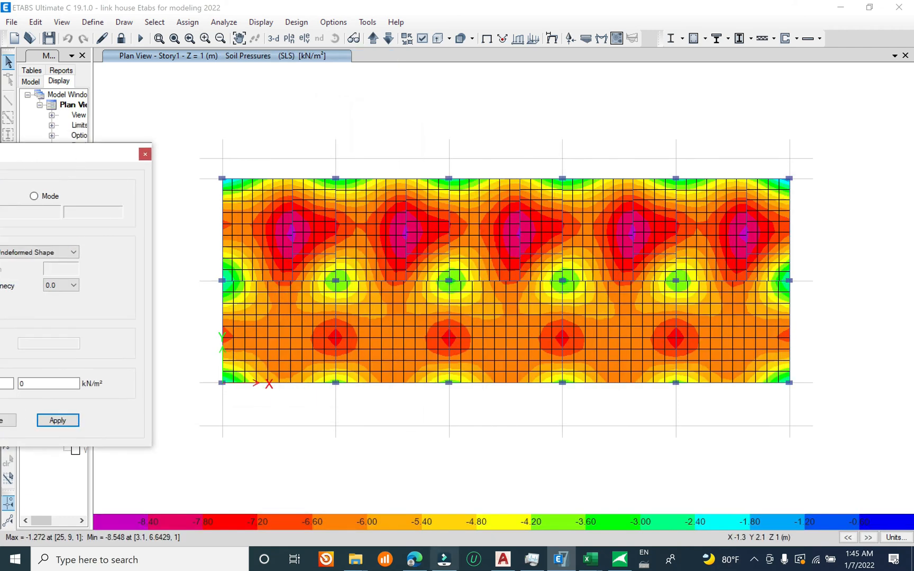
{"action": "left_click_drag", "start_coordinate": [95, 155], "coordinate": [202, 131]}
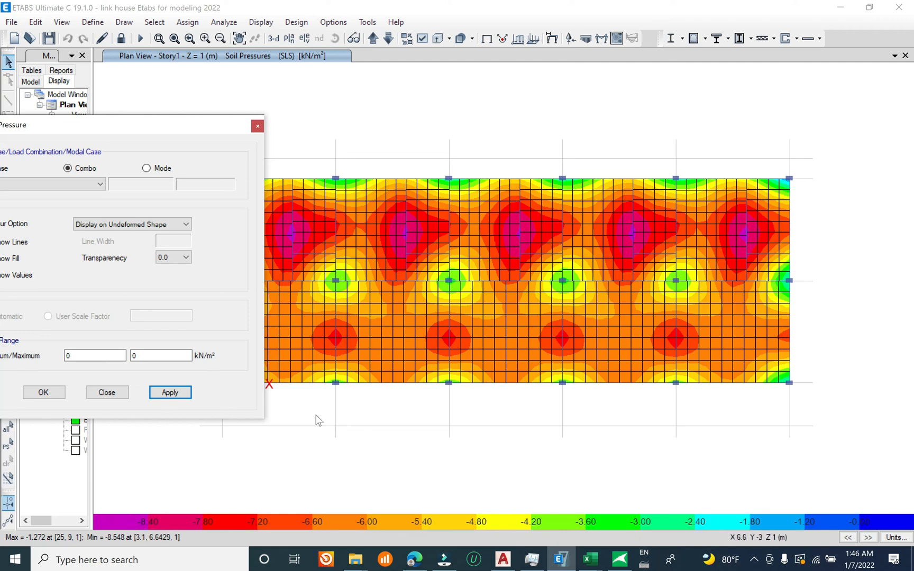
{"action": "left_click_drag", "start_coordinate": [126, 125], "coordinate": [177, 69]}
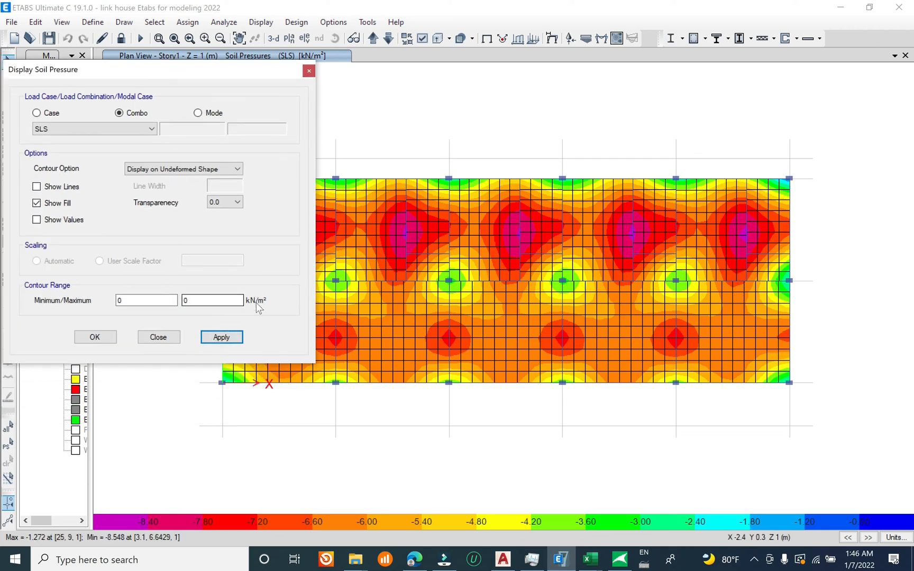
{"action": "left_click_drag", "start_coordinate": [208, 74], "coordinate": [85, 132]}
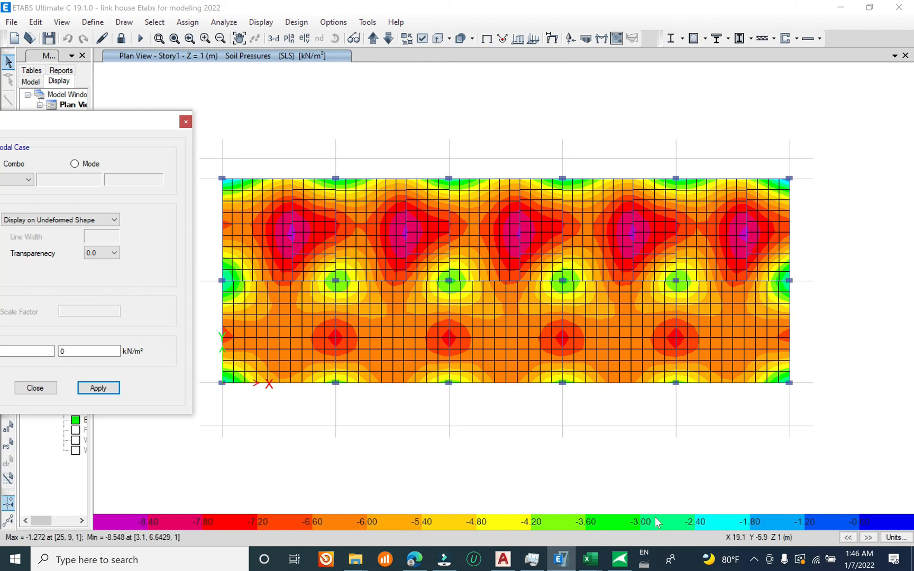
Step: Switch to the Excel workbook to check the Ks value, return to ETABS and close the soil pressure dialog
{"action": "left_click", "coordinate": [589, 559]}
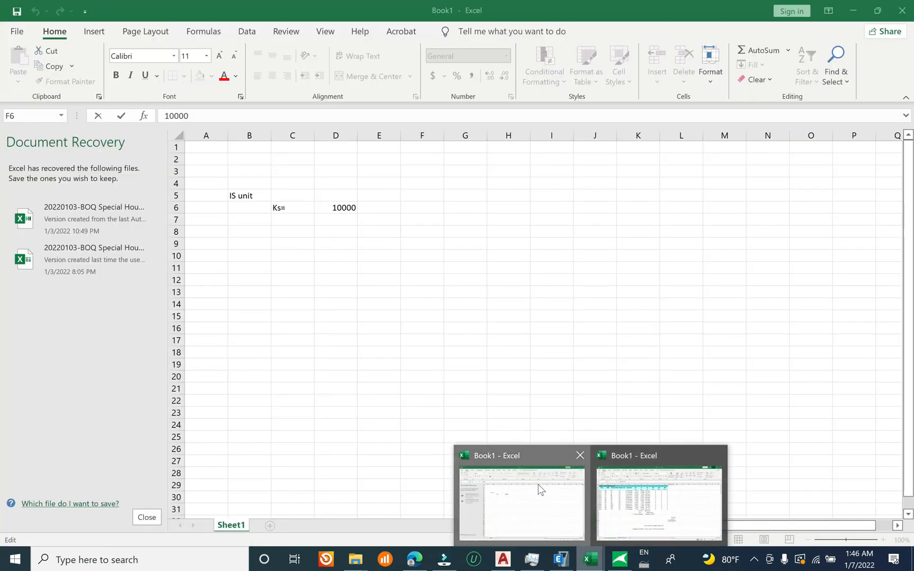
{"action": "left_click", "coordinate": [540, 490]}
{"action": "left_click", "coordinate": [327, 259]}
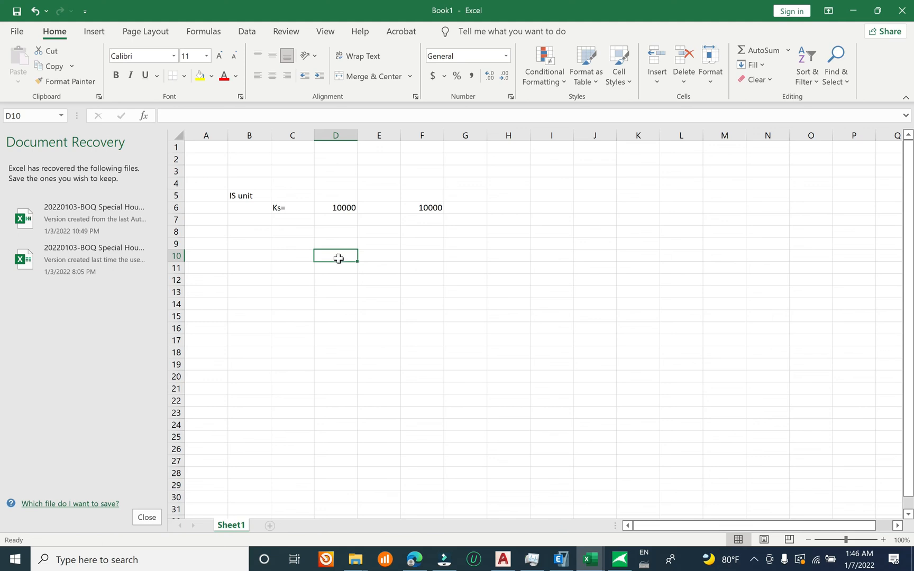
{"action": "left_click", "coordinate": [853, 10]}
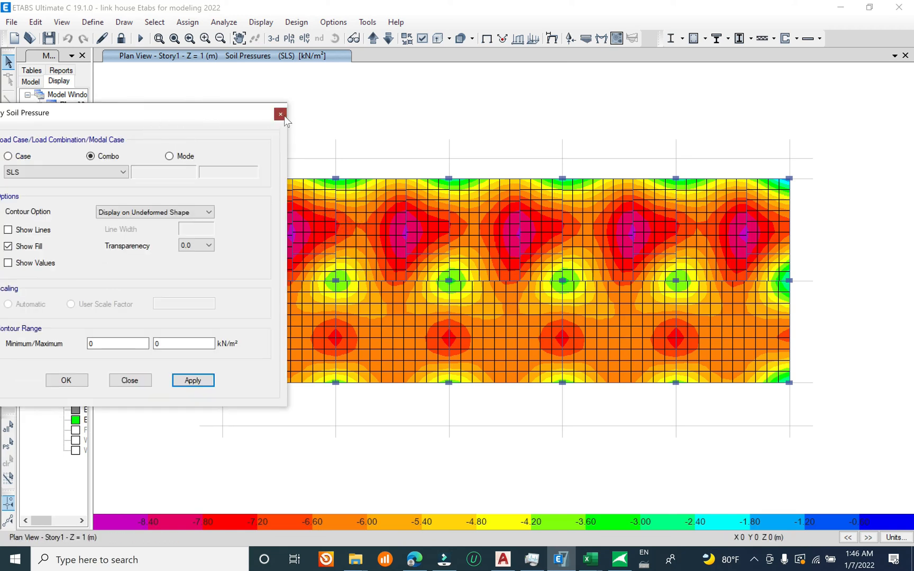
{"action": "left_click", "coordinate": [280, 115]}
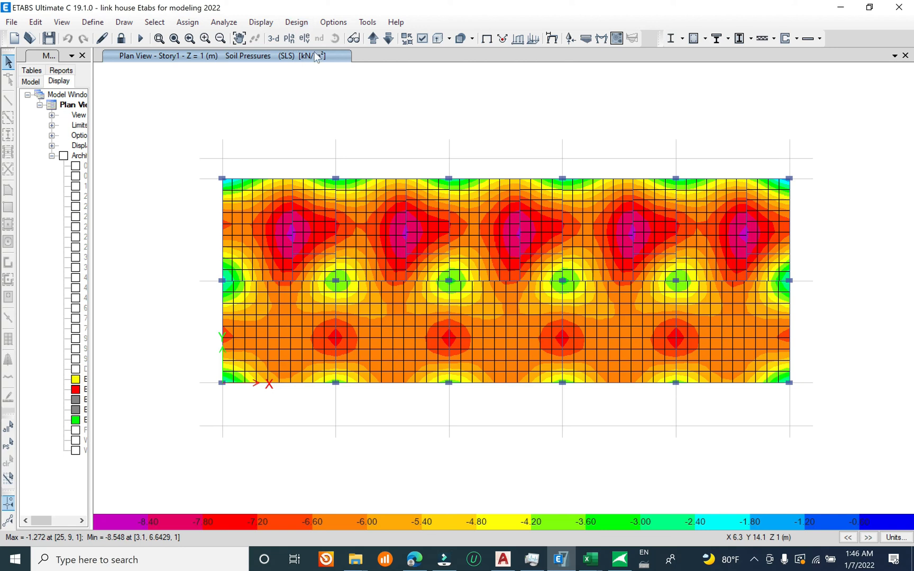
Step: Go up to the Story3 plan and examine the SLS soil pressures in the 3D view
{"action": "left_click", "coordinate": [374, 39]}
{"action": "left_click", "coordinate": [373, 39]}
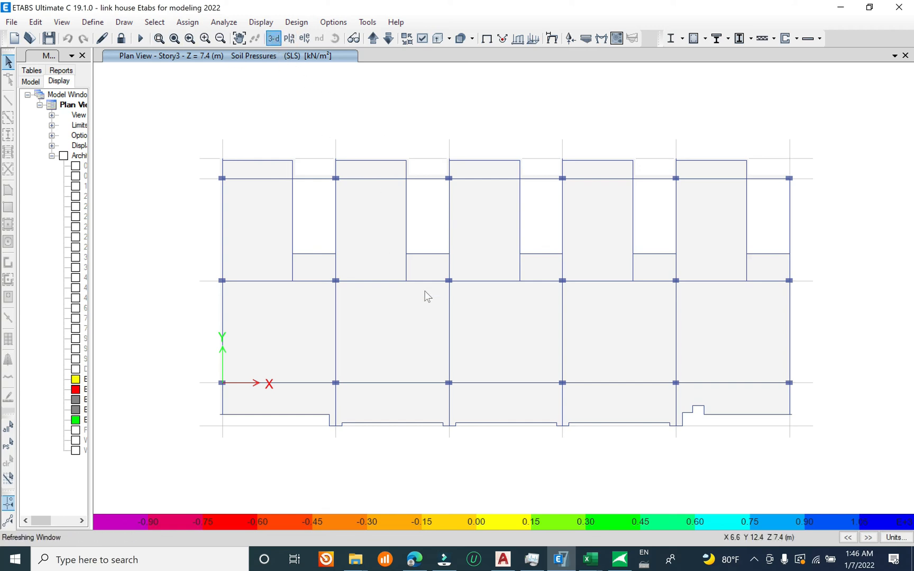
{"action": "right_click_drag", "start_coordinate": [508, 359], "coordinate": [498, 347], "text": "ctrl"}
Step: Display the Longitudinal Reinforcing concrete frame design output in the 3D view and save the model
{"action": "left_click", "coordinate": [298, 23]}
{"action": "left_click", "coordinate": [298, 23]}
{"action": "left_click", "coordinate": [298, 24]}
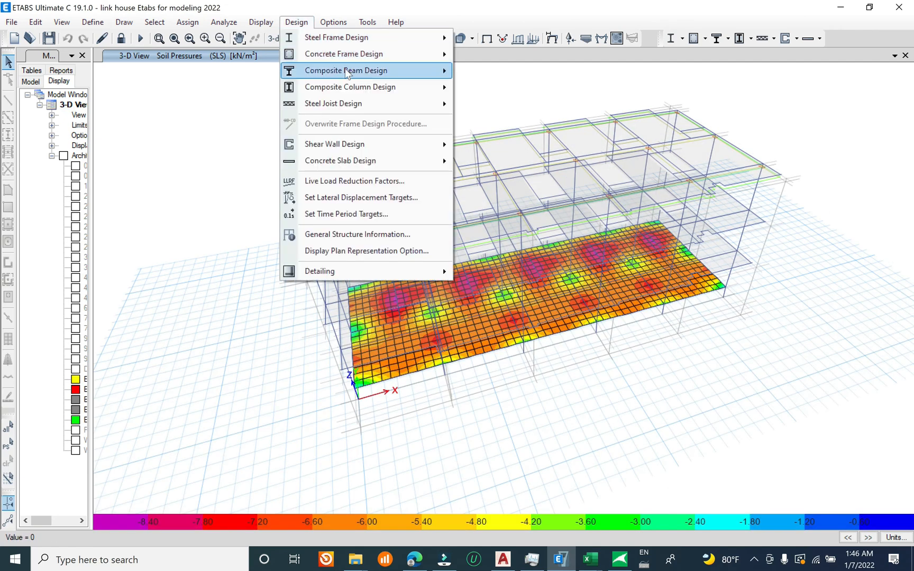
{"action": "mouse_move", "coordinate": [403, 54]}
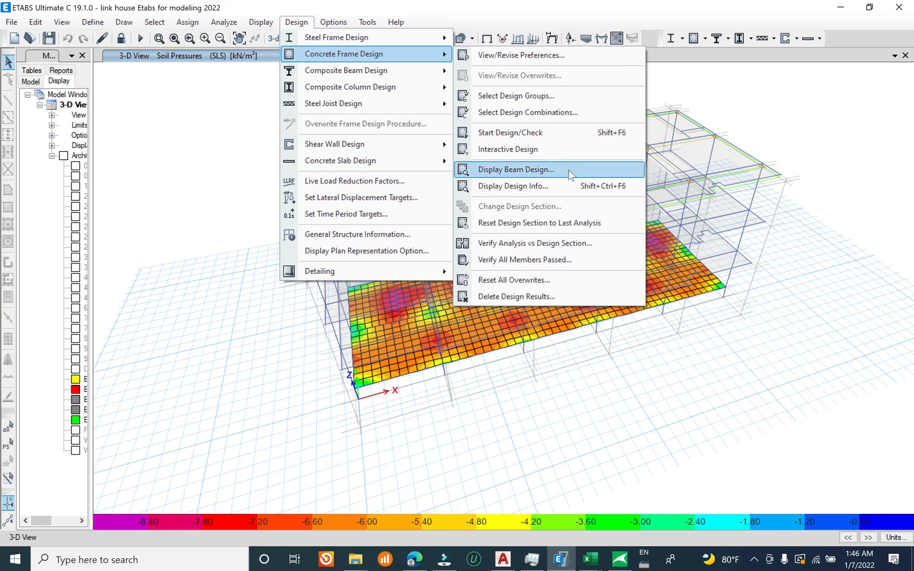
{"action": "left_click", "coordinate": [569, 186]}
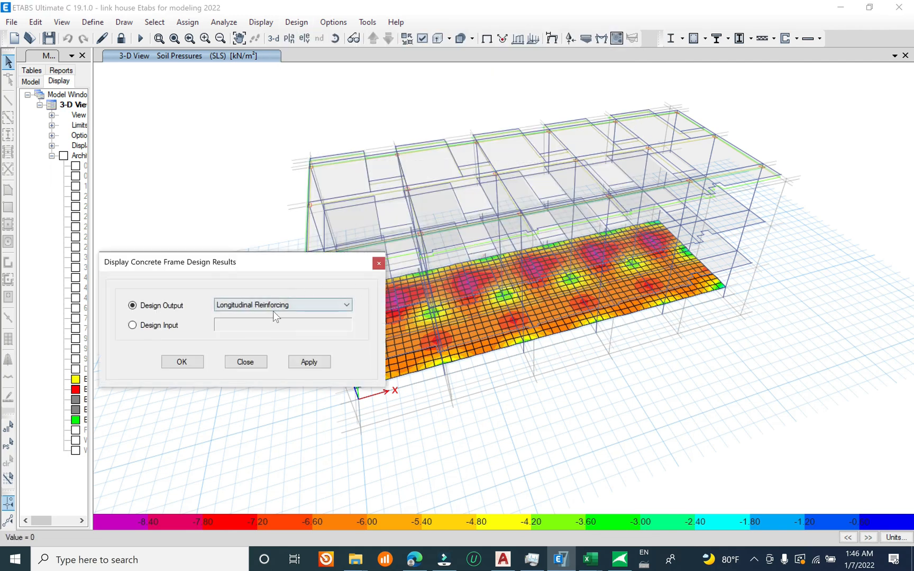
{"action": "left_click", "coordinate": [319, 364]}
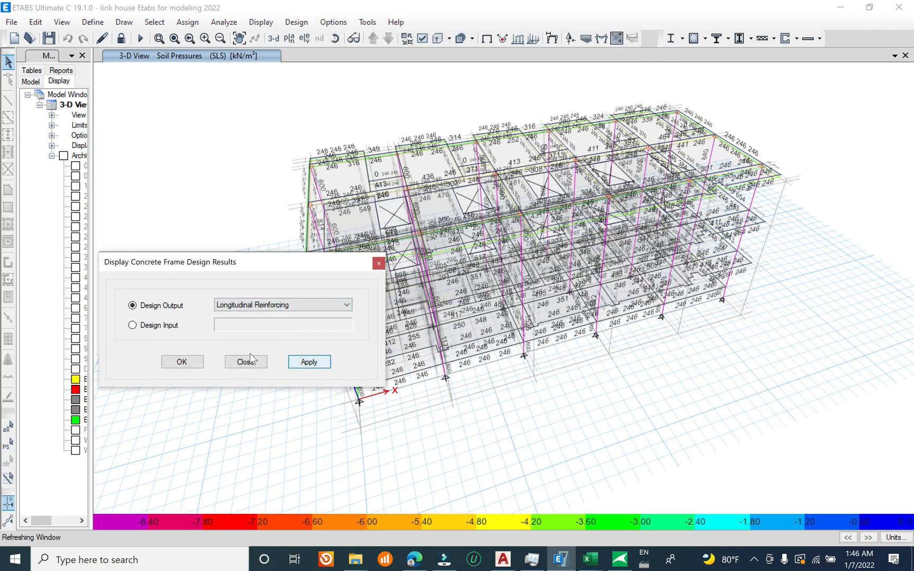
{"action": "left_click", "coordinate": [249, 361]}
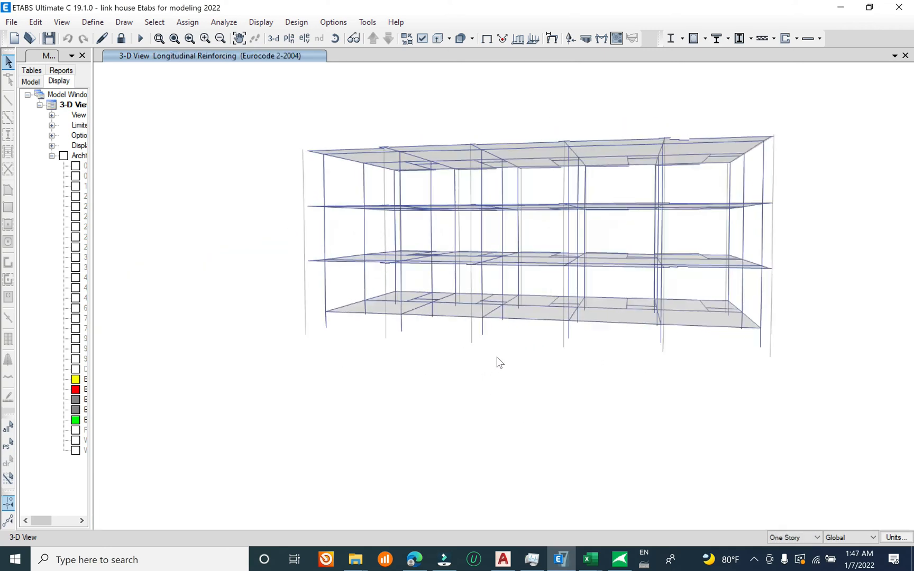
{"action": "left_click", "coordinate": [12, 22]}
{"action": "left_click", "coordinate": [79, 91]}
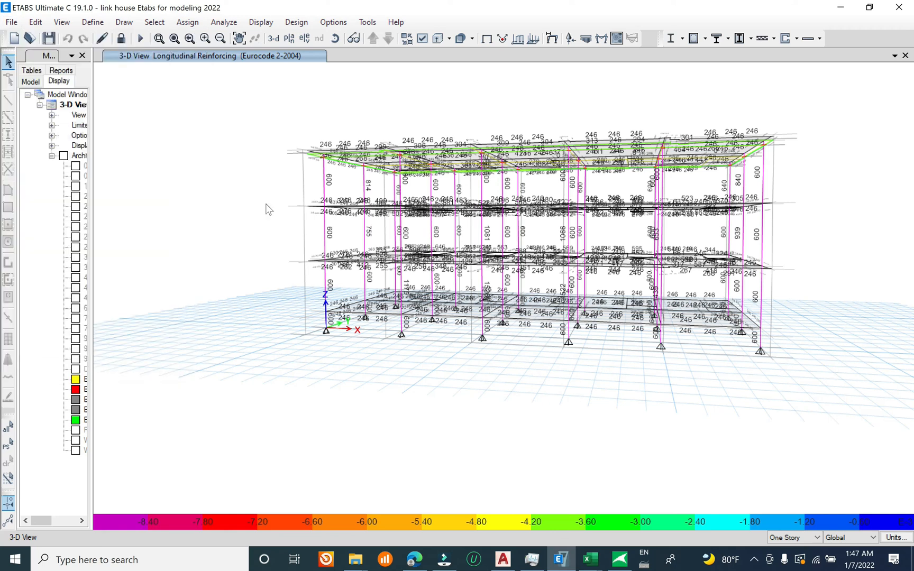
Step: Open the full design details of Story1 column C9 and examine its material properties, design forces, rebar area and axial compression ratio
{"action": "scroll", "coordinate": [505, 317], "scroll_direction": "up", "scroll_amount": 5}
{"action": "right_click", "coordinate": [492, 313]}
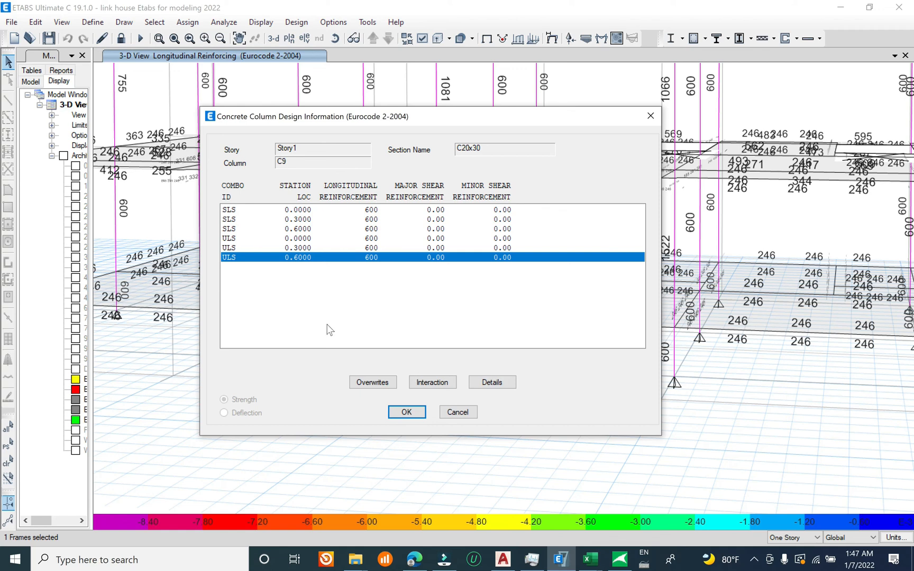
{"action": "left_click", "coordinate": [490, 384]}
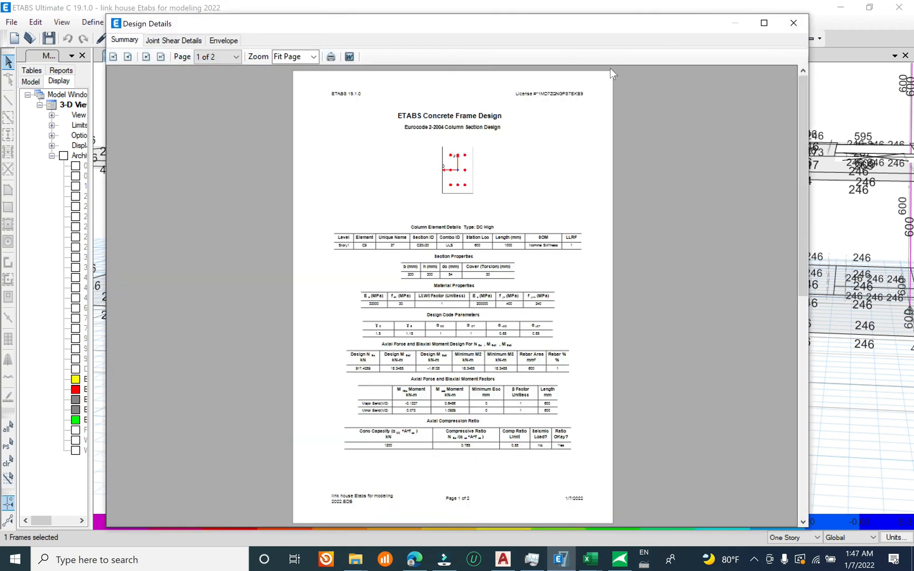
{"action": "left_click", "coordinate": [764, 22]}
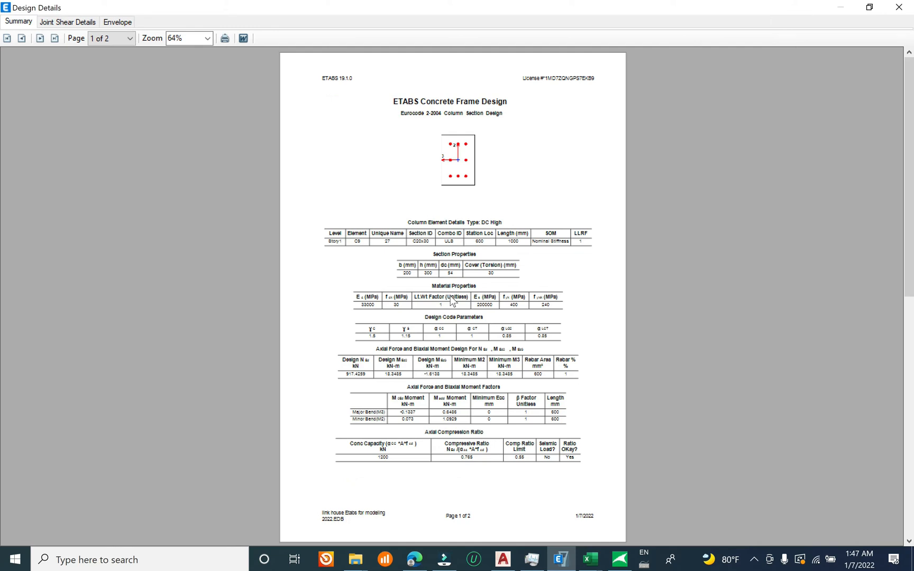
{"action": "scroll", "coordinate": [453, 301], "scroll_direction": "up", "scroll_amount": 5, "text": "ctrl"}
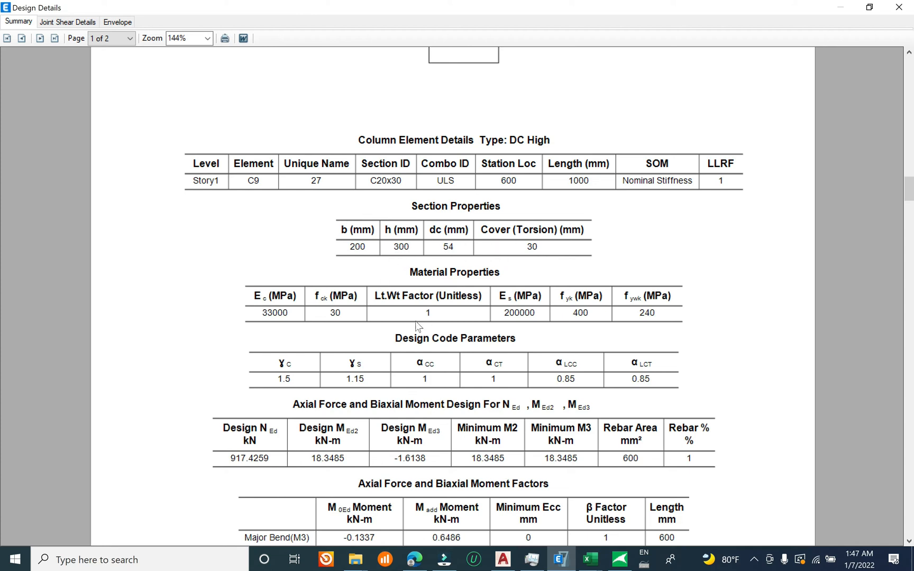
{"action": "scroll", "coordinate": [370, 318], "scroll_direction": "down", "scroll_amount": 3}
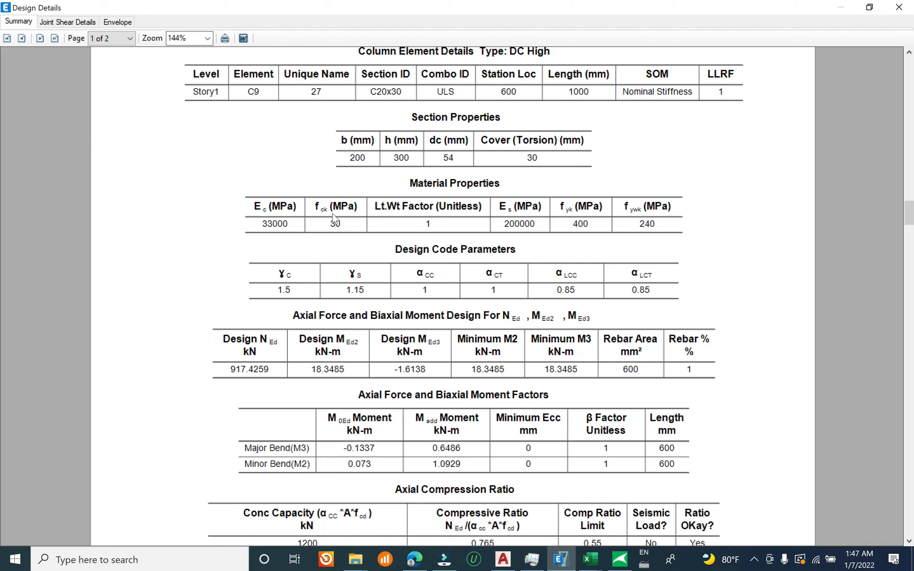
{"action": "scroll", "coordinate": [553, 228], "scroll_direction": "down", "scroll_amount": 1}
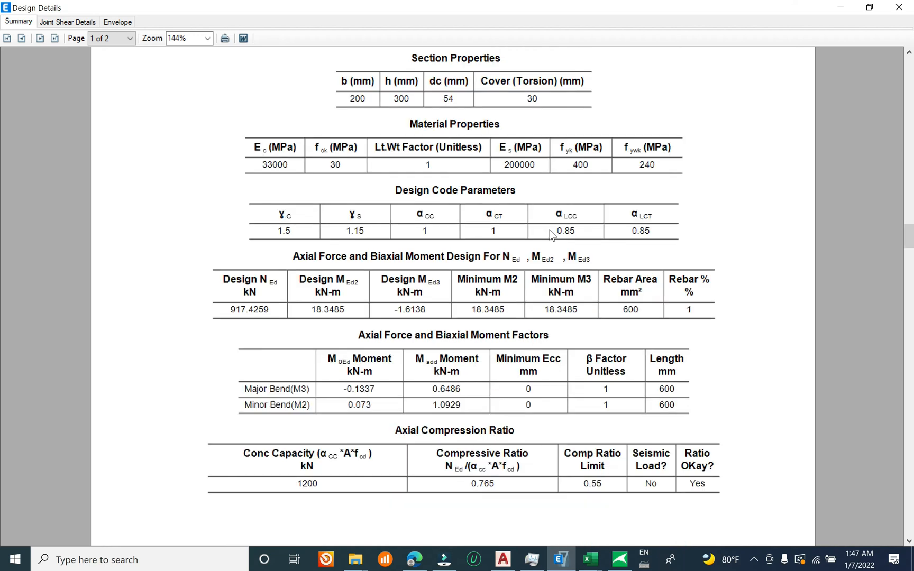
{"action": "scroll", "coordinate": [545, 259], "scroll_direction": "down", "scroll_amount": 1}
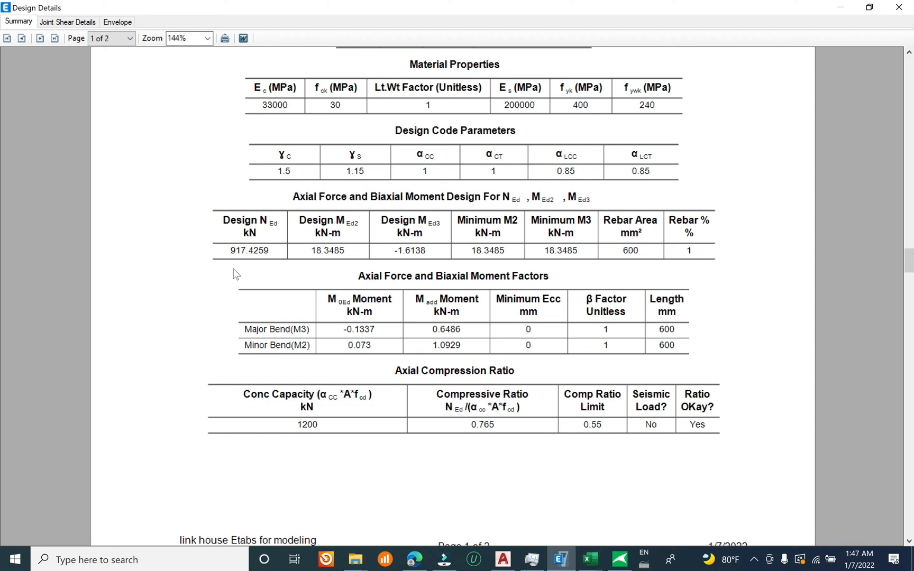
Step: Switch to the Ks workbook in Excel, place it beside the column report, and enter the design axial force 917.4259 in B11 and kN in C11
{"action": "left_click", "coordinate": [589, 559]}
{"action": "left_click", "coordinate": [563, 493]}
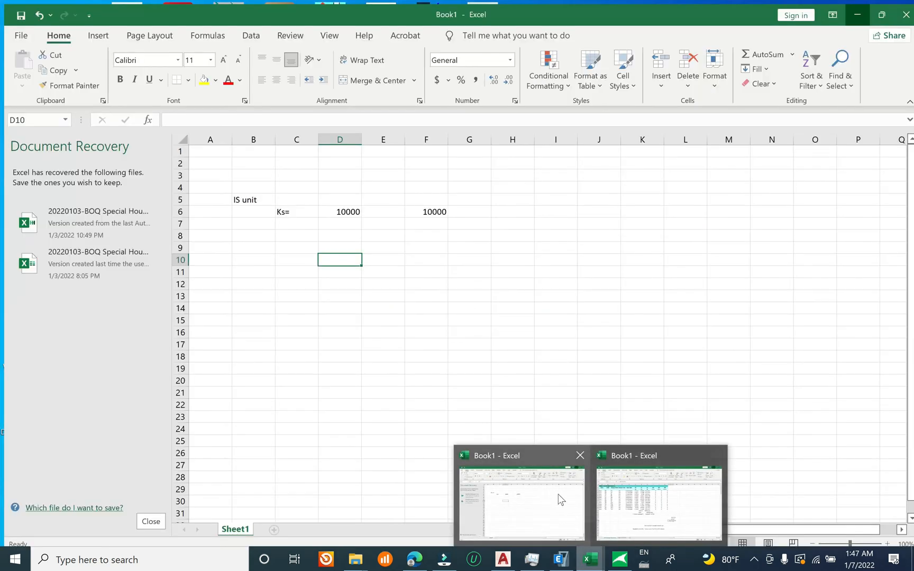
{"action": "double_click", "coordinate": [354, 6]}
{"action": "left_click", "coordinate": [663, 419]}
{"action": "scroll", "coordinate": [681, 374], "scroll_direction": "down", "scroll_amount": 4}
{"action": "scroll", "coordinate": [679, 373], "scroll_direction": "up", "scroll_amount": 2}
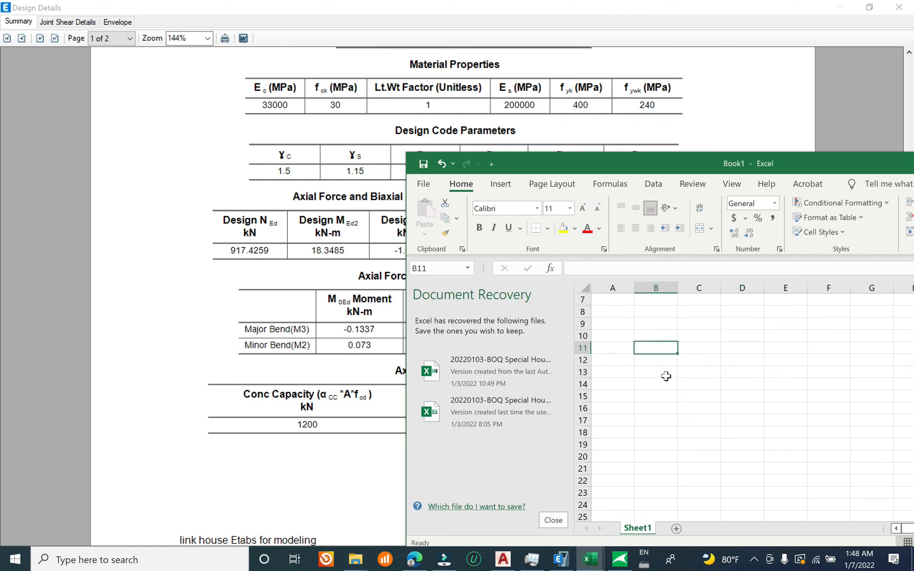
{"action": "type", "text": "917.4259"}
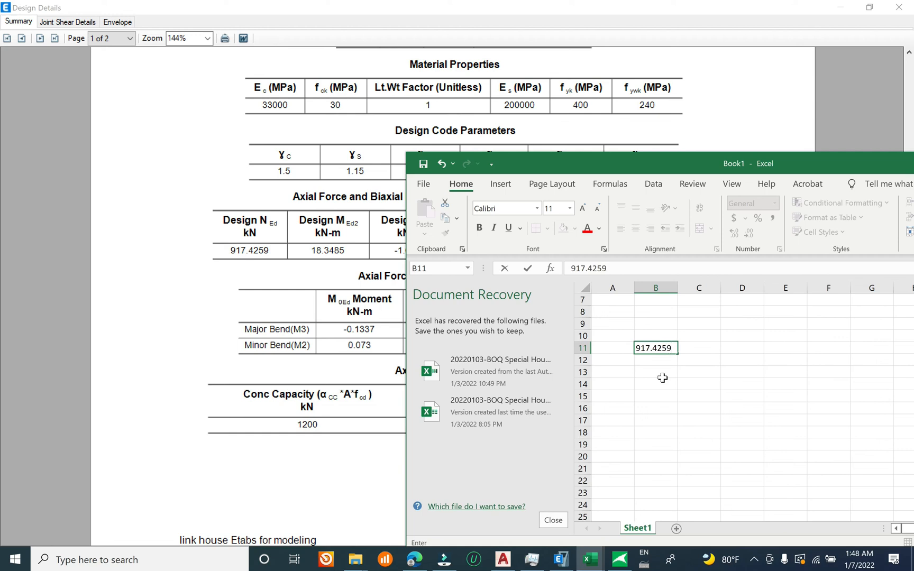
{"action": "key", "text": "Tab"}
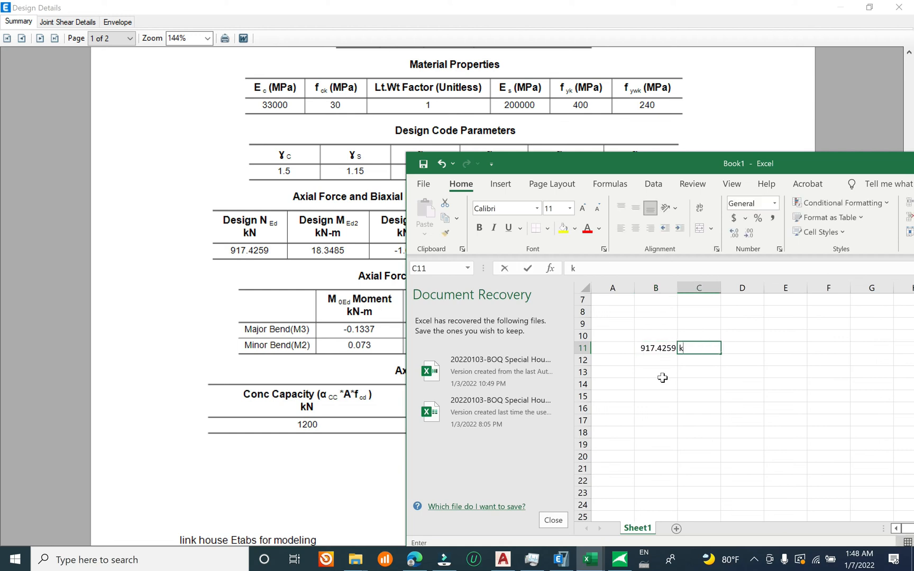
{"action": "type", "text": "kN"}
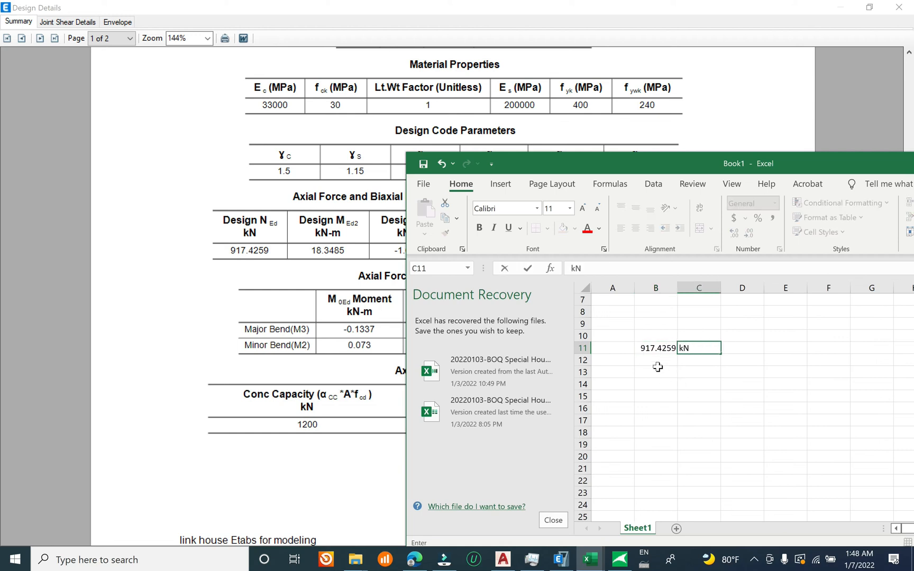
Step: Calculate the column's concrete capacity in cell B12 of the Excel sheet with =1*200*300*30/1.5, following the values in the design report
{"action": "left_click_drag", "start_coordinate": [658, 372], "coordinate": [656, 362]}
{"action": "left_click", "coordinate": [324, 255]}
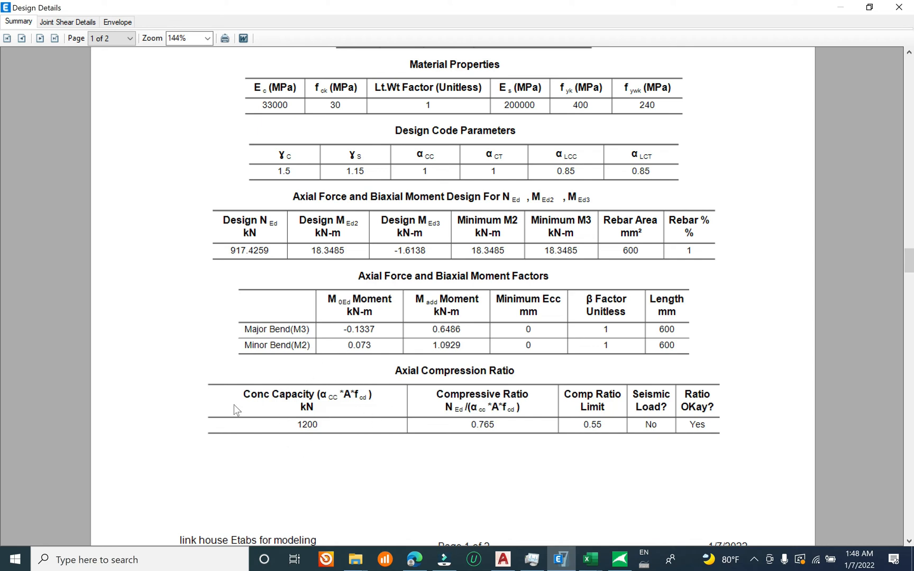
{"action": "left_click", "coordinate": [591, 560]}
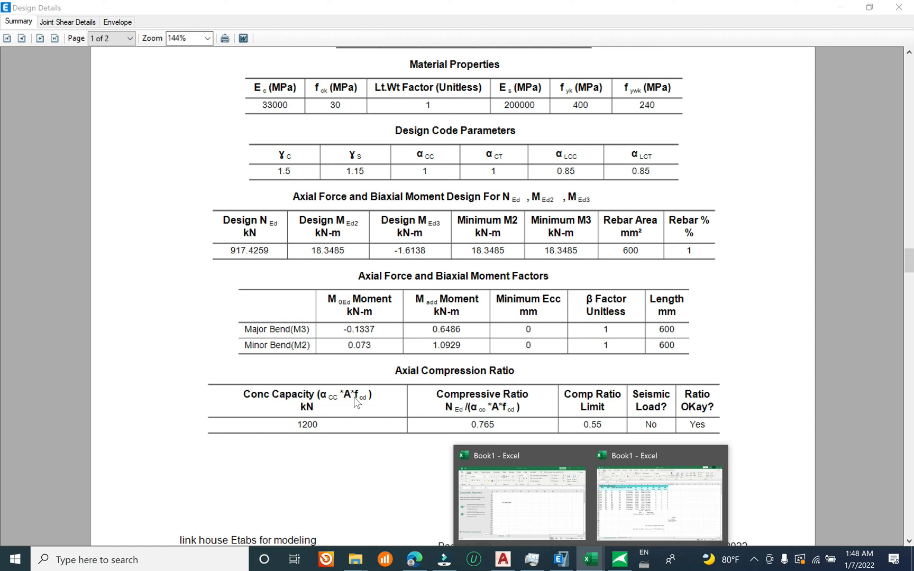
{"action": "left_click", "coordinate": [506, 493]}
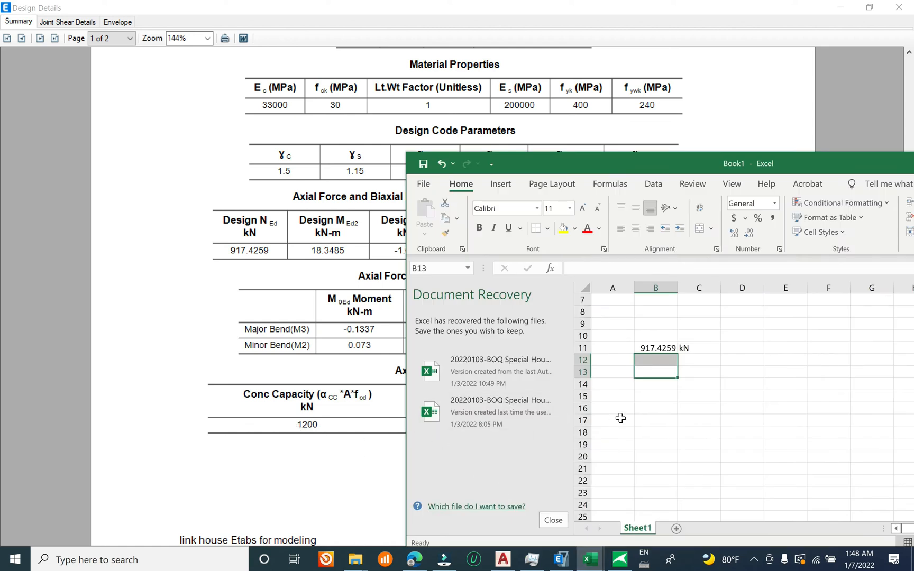
{"action": "left_click", "coordinate": [653, 384]}
{"action": "left_click", "coordinate": [657, 361]}
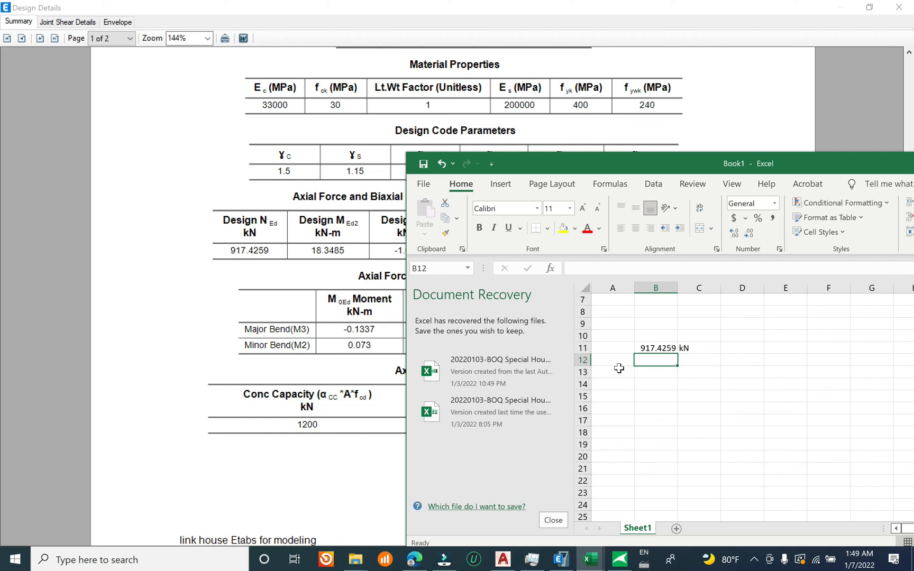
{"action": "type", "text": "=1"}
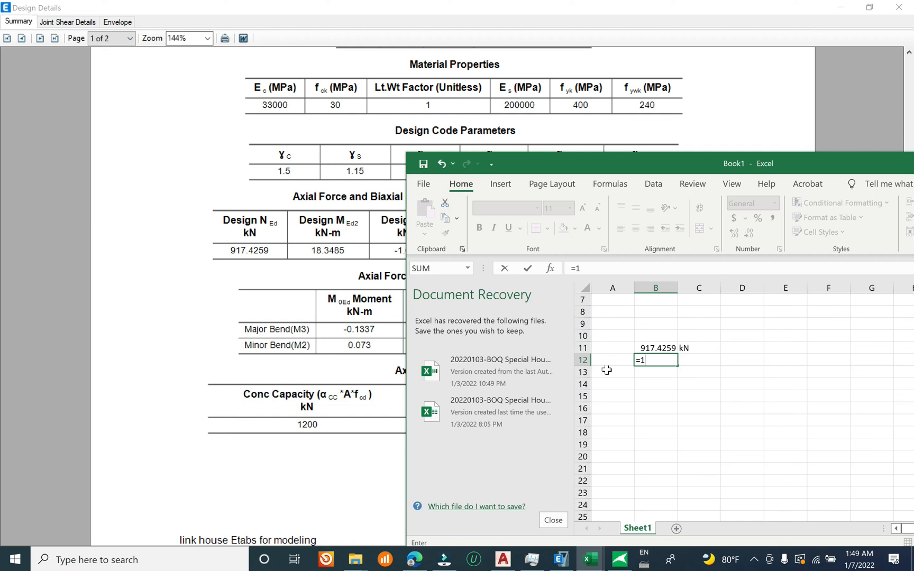
{"action": "type", "text": "200*300"}
{"action": "type", "text": "*30"}
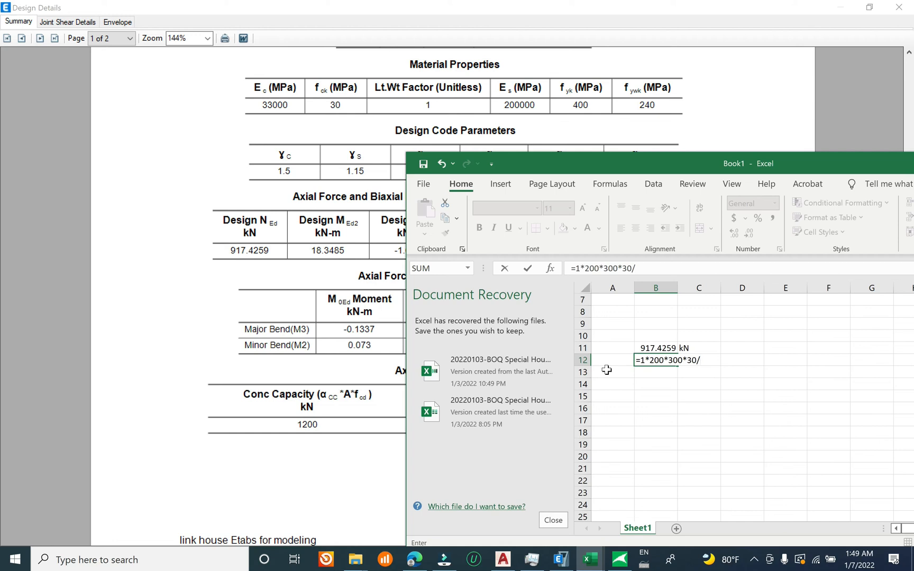
{"action": "type", "text": "/1.5"}
{"action": "key", "text": "Return"}
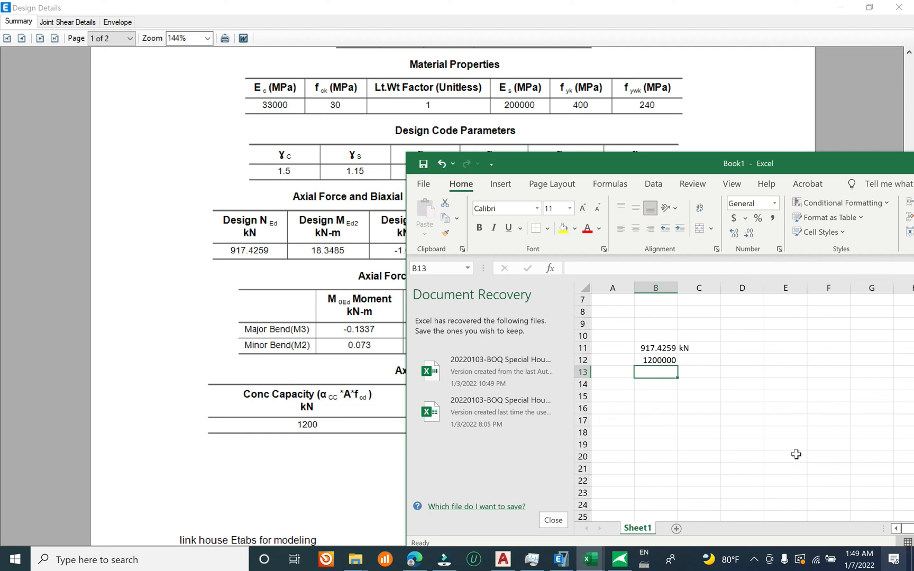
Step: Change the B12 formula to =(1*200*300*30/1.5)/1000 and enter kN in C12
{"action": "left_click", "coordinate": [662, 362]}
{"action": "double_click", "coordinate": [663, 361]}
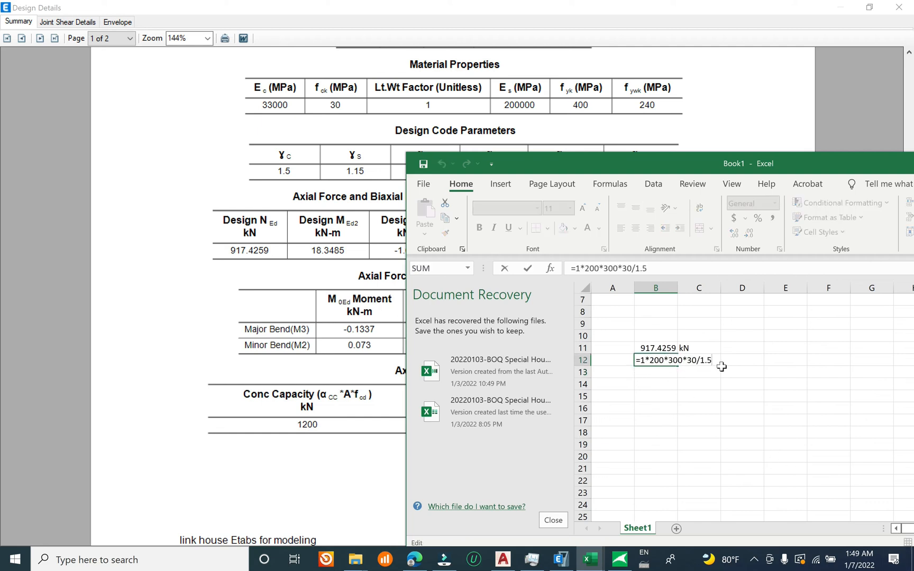
{"action": "type", "text": ")"}
{"action": "left_click", "coordinate": [640, 361]}
{"action": "type", "text": "("}
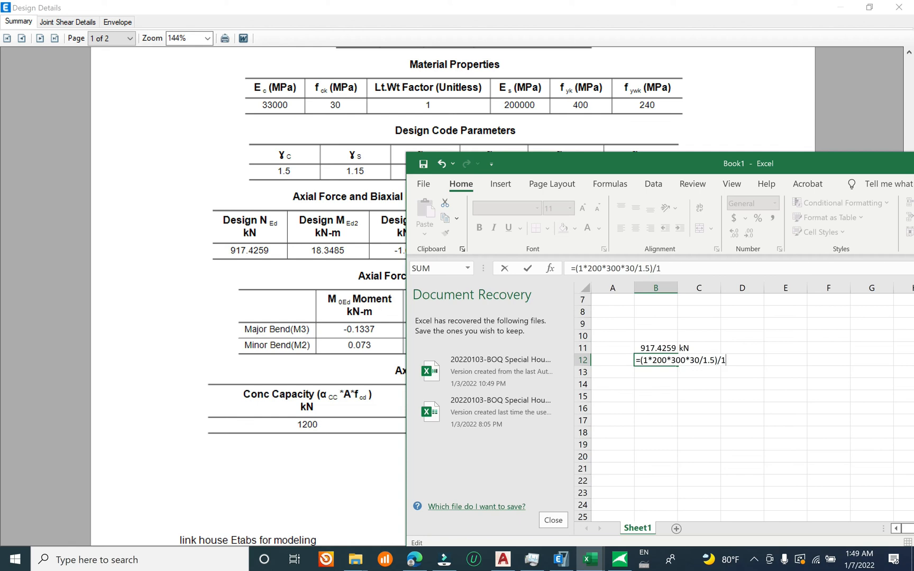
{"action": "key", "text": "Return"}
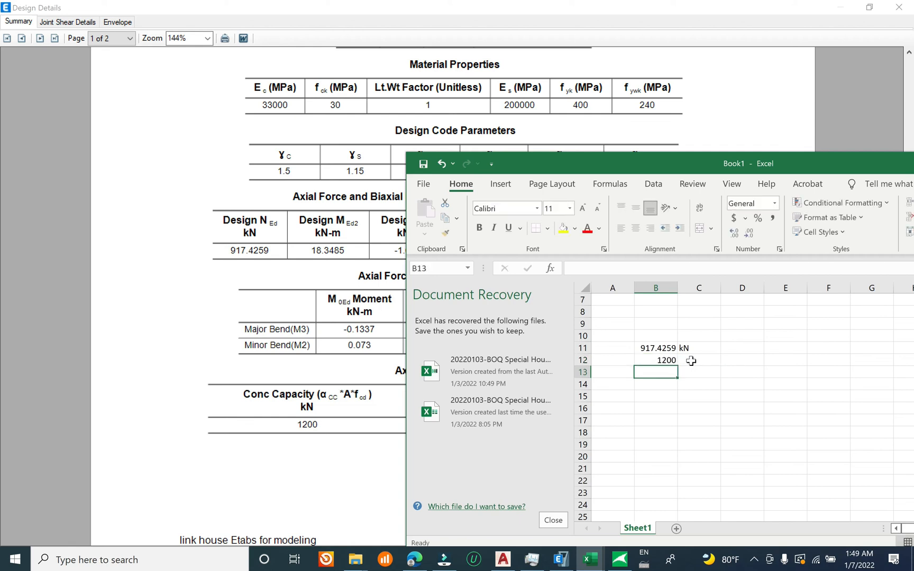
{"action": "left_click", "coordinate": [655, 361]}
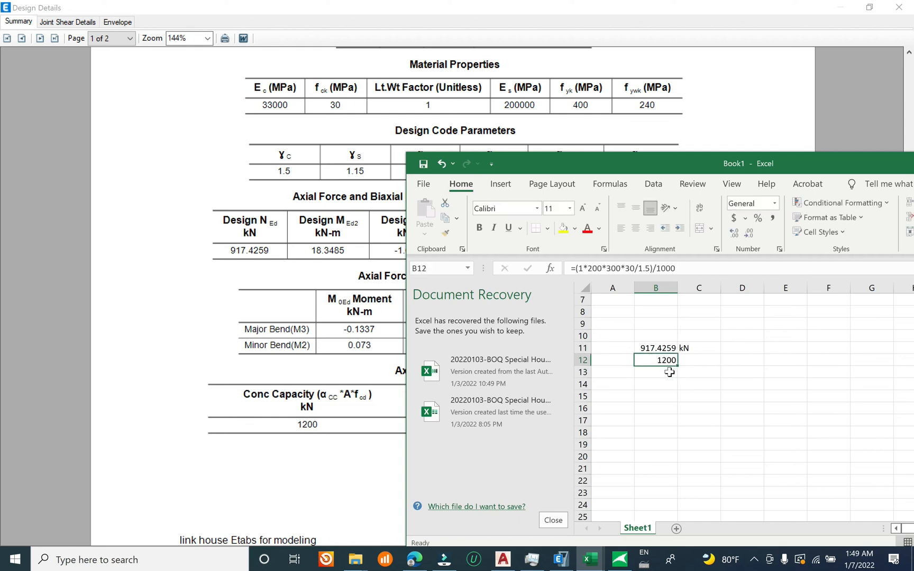
{"action": "left_click", "coordinate": [706, 359]}
{"action": "type", "text": "kN"}
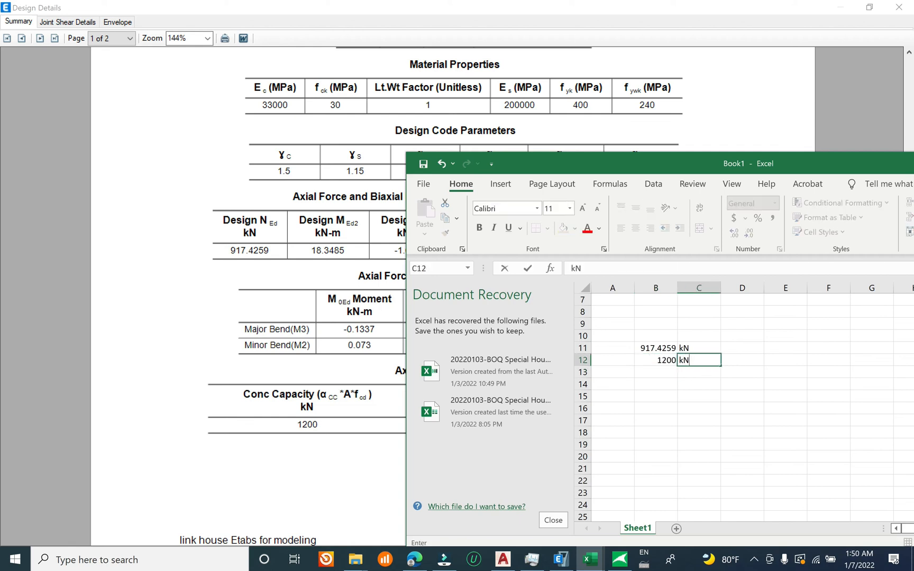
{"action": "left_click", "coordinate": [685, 358]}
Step: Inspect the 30/1.5 term of the B12 formula and compare the capacity with the Axial Compression Ratio table in the report
{"action": "left_click_drag", "start_coordinate": [655, 360], "coordinate": [687, 360]}
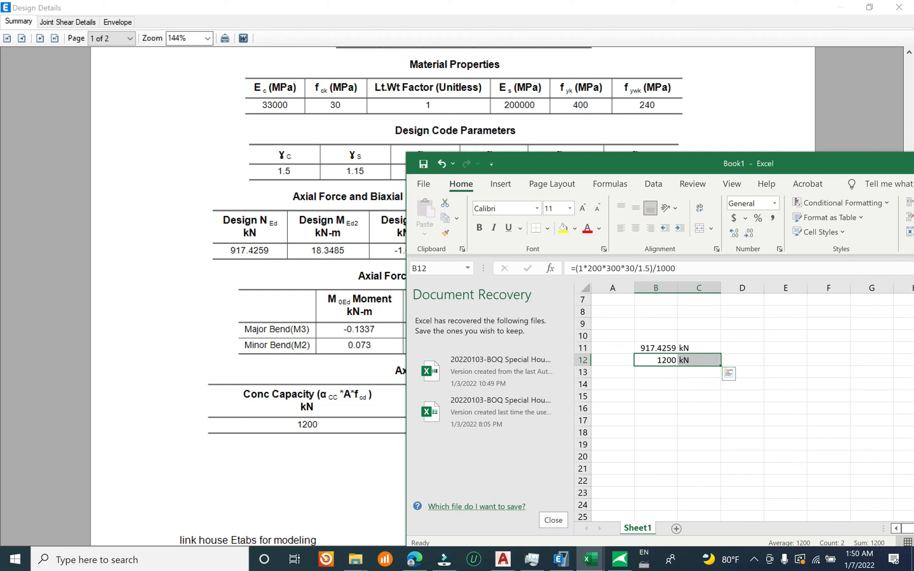
{"action": "left_click_drag", "start_coordinate": [624, 268], "coordinate": [651, 268]}
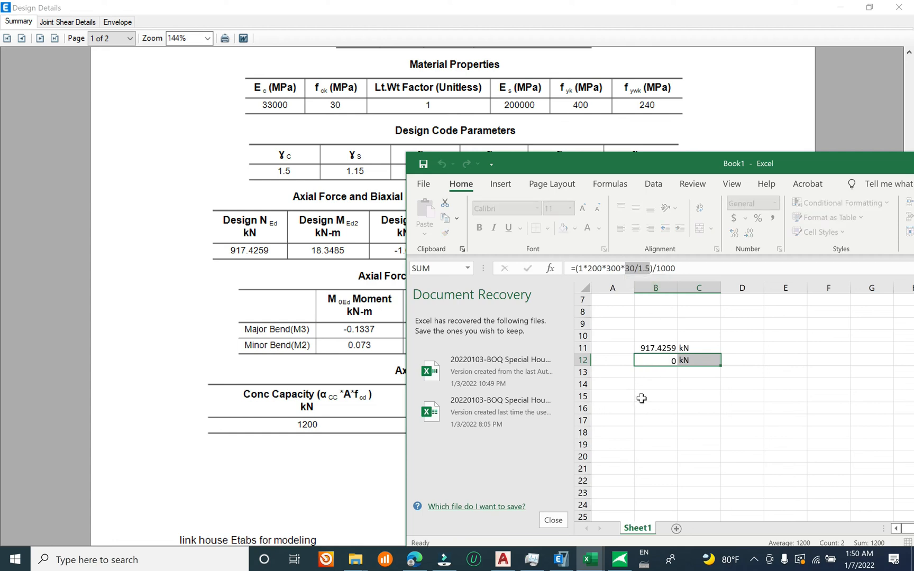
{"action": "key", "text": "Return"}
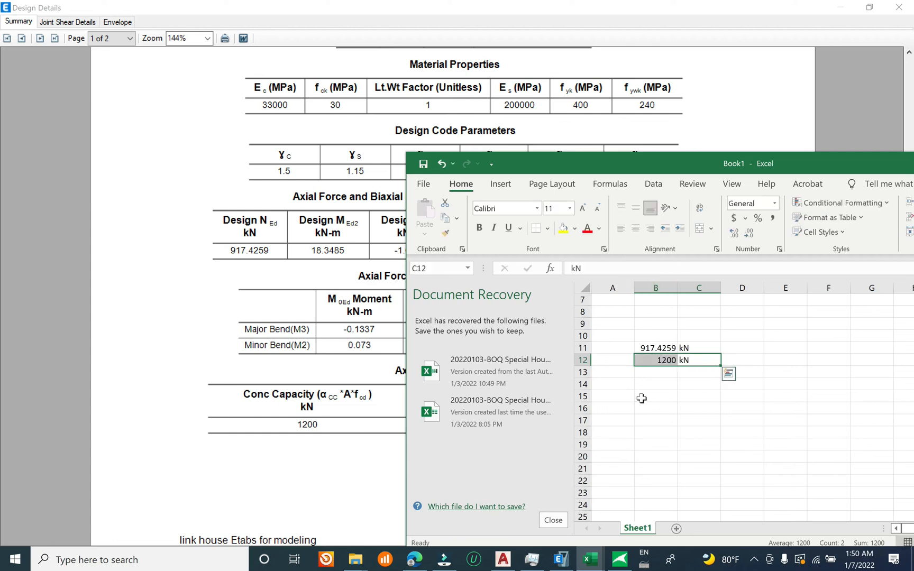
{"action": "left_click", "coordinate": [661, 362]}
{"action": "left_click", "coordinate": [326, 440]}
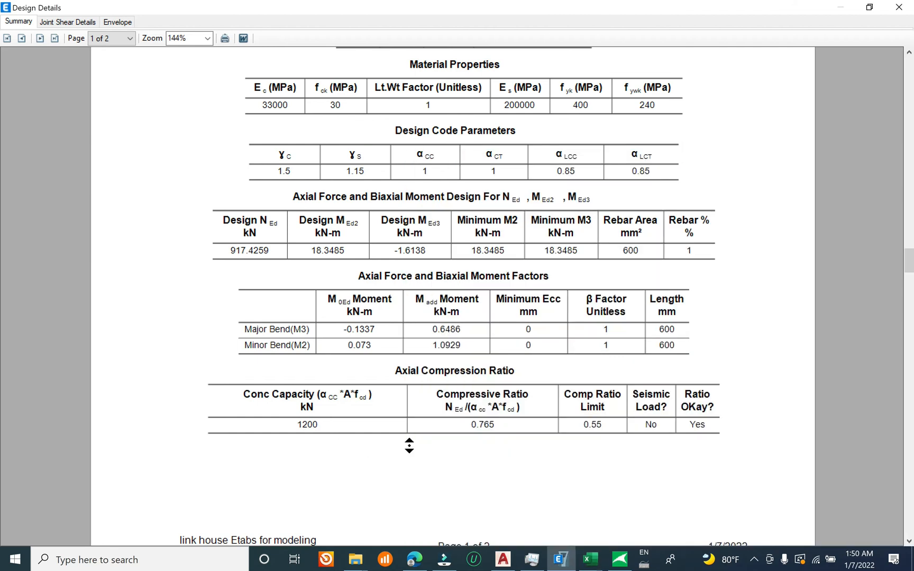
{"action": "scroll", "coordinate": [347, 434], "scroll_direction": "down", "scroll_amount": 1}
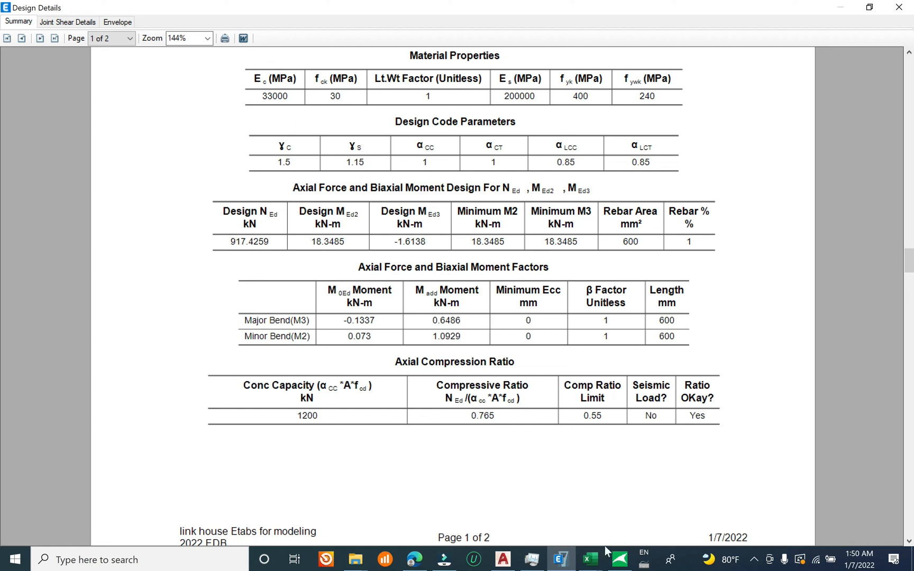
Step: Move the Excel workbook clear of the report's ratio table and calculate the compressive ratio in B13 with =B11/B12
{"action": "left_click", "coordinate": [590, 559]}
{"action": "left_click", "coordinate": [555, 503]}
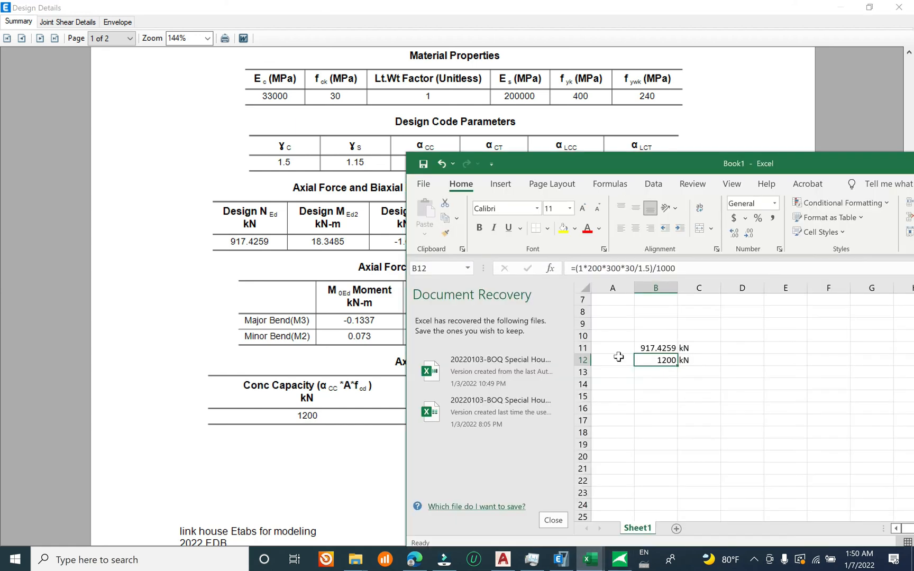
{"action": "left_click_drag", "start_coordinate": [684, 172], "coordinate": [777, 163]}
{"action": "left_click", "coordinate": [748, 364]}
{"action": "type", "text": "="}
{"action": "left_click", "coordinate": [752, 340]}
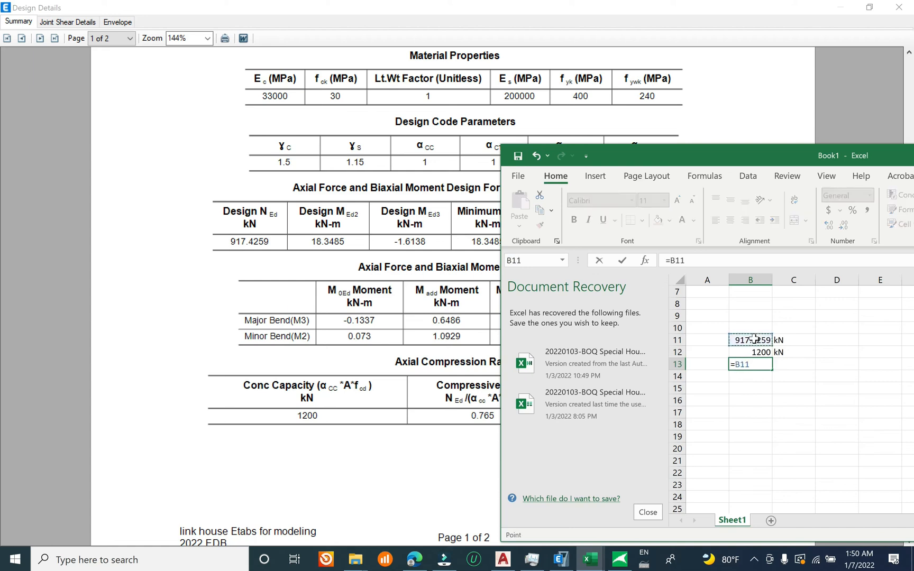
{"action": "type", "text": "/"}
{"action": "left_click", "coordinate": [760, 352]}
{"action": "key", "text": "Return"}
Step: Format the ratio in B13 to show three decimal places
{"action": "left_click", "coordinate": [747, 363]}
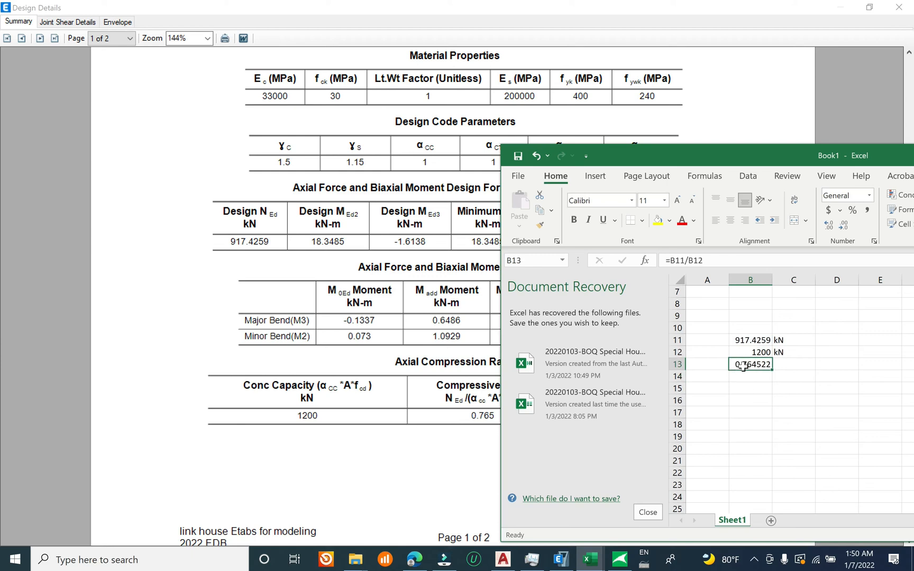
{"action": "left_click", "coordinate": [829, 226]}
{"action": "left_click", "coordinate": [842, 226]}
{"action": "left_click", "coordinate": [842, 226]}
{"action": "left_click", "coordinate": [842, 226]}
{"action": "left_click", "coordinate": [842, 226]}
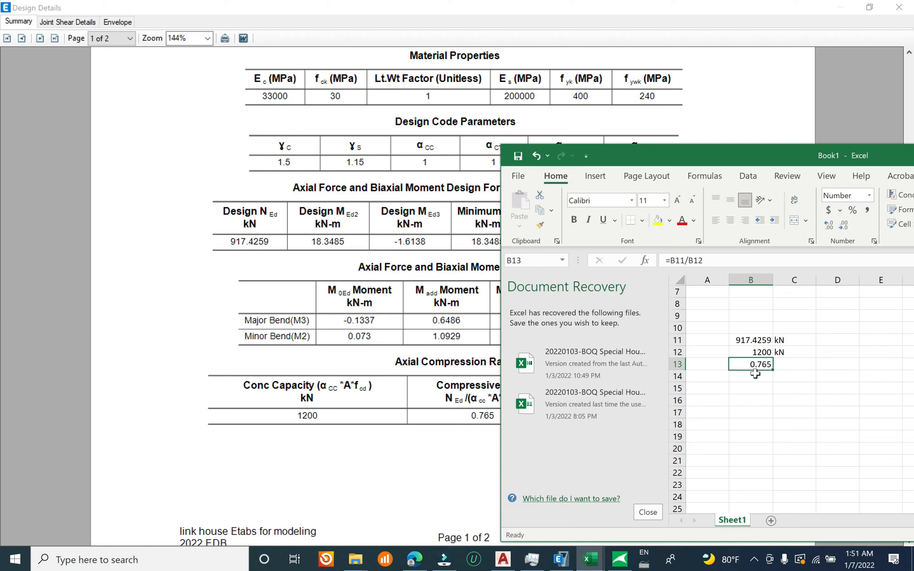
Step: Go back to the ETABS column C9 report, look through it, close the report and the column design information, and save the model
{"action": "left_click", "coordinate": [462, 422]}
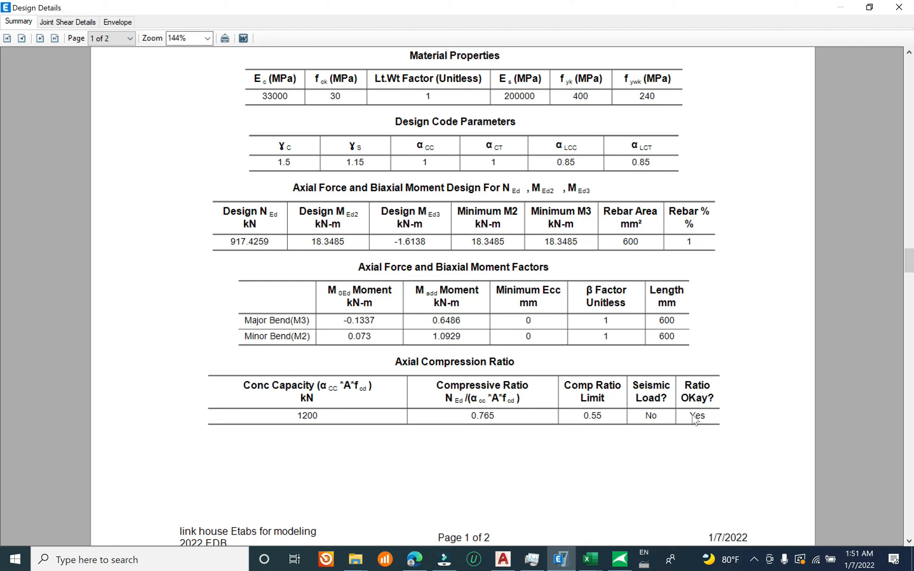
{"action": "scroll", "coordinate": [616, 351], "scroll_direction": "down", "scroll_amount": 5}
{"action": "scroll", "coordinate": [602, 399], "scroll_direction": "down", "scroll_amount": 3}
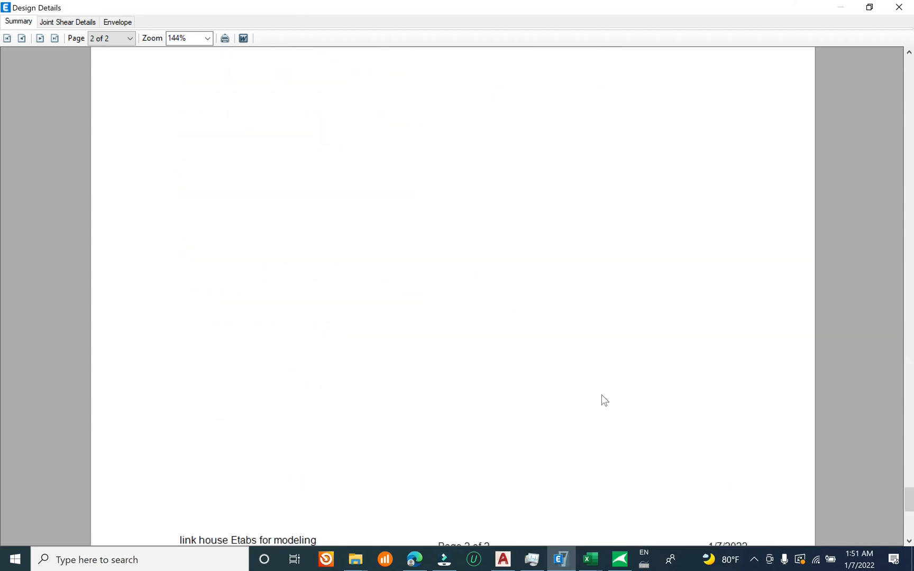
{"action": "scroll", "coordinate": [579, 409], "scroll_direction": "up", "scroll_amount": 8}
{"action": "scroll", "coordinate": [698, 243], "scroll_direction": "up", "scroll_amount": 4}
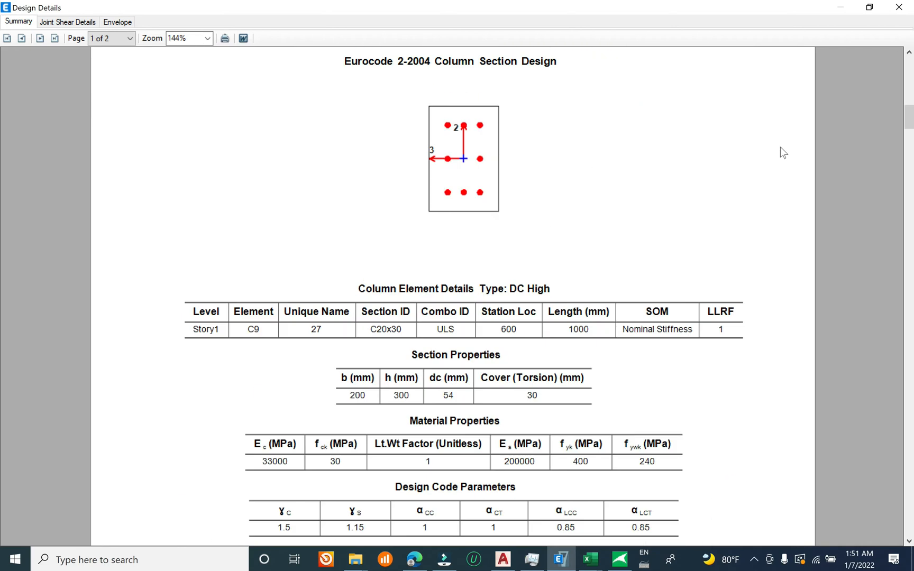
{"action": "scroll", "coordinate": [577, 248], "scroll_direction": "up", "scroll_amount": 2}
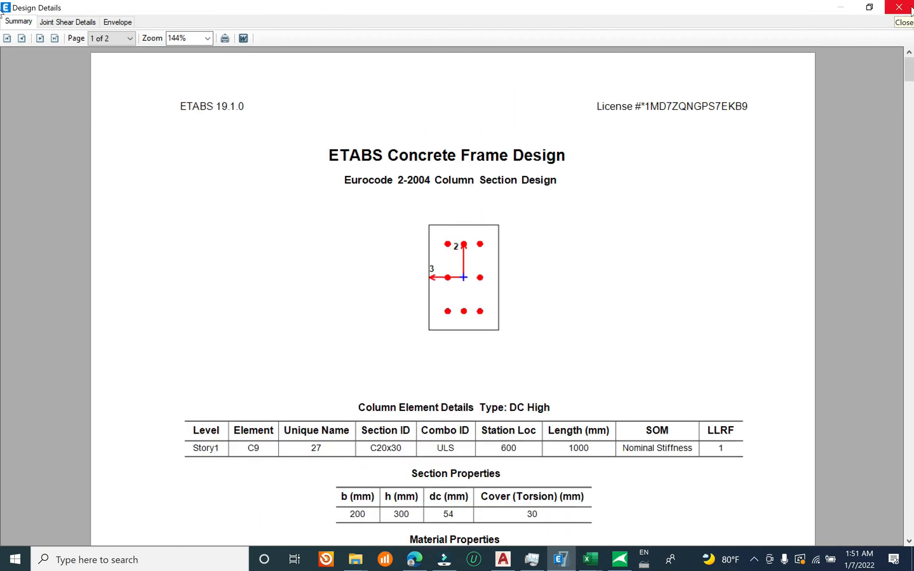
{"action": "left_click", "coordinate": [909, 10]}
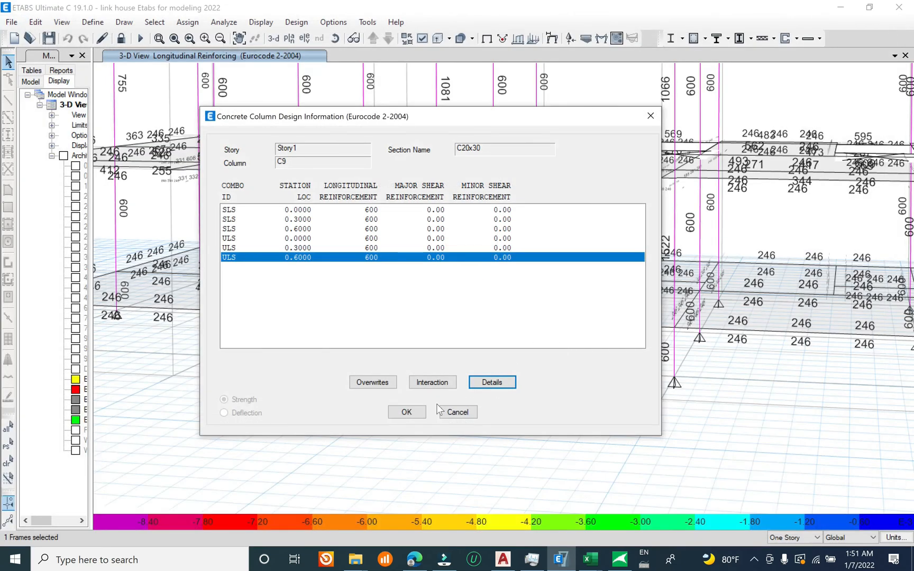
{"action": "left_click", "coordinate": [405, 413]}
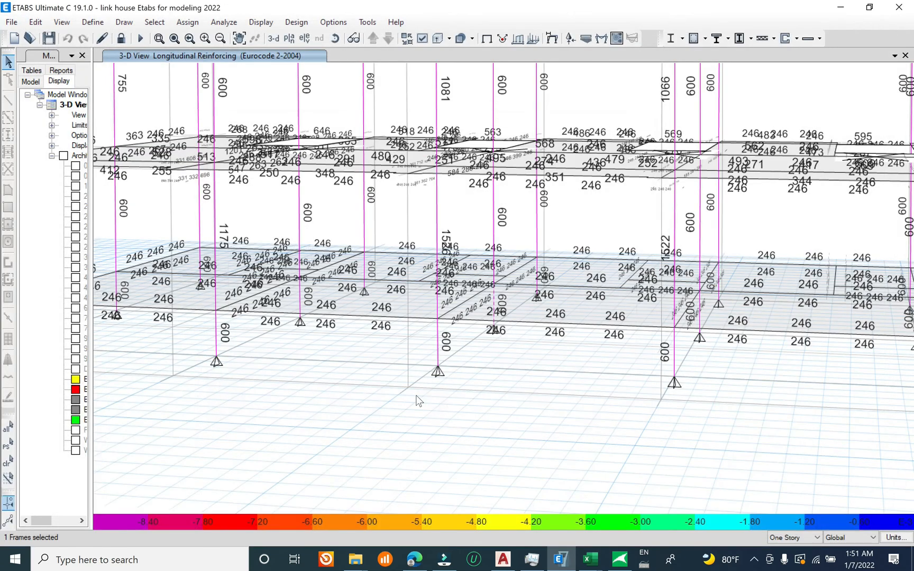
{"action": "left_click", "coordinate": [11, 22]}
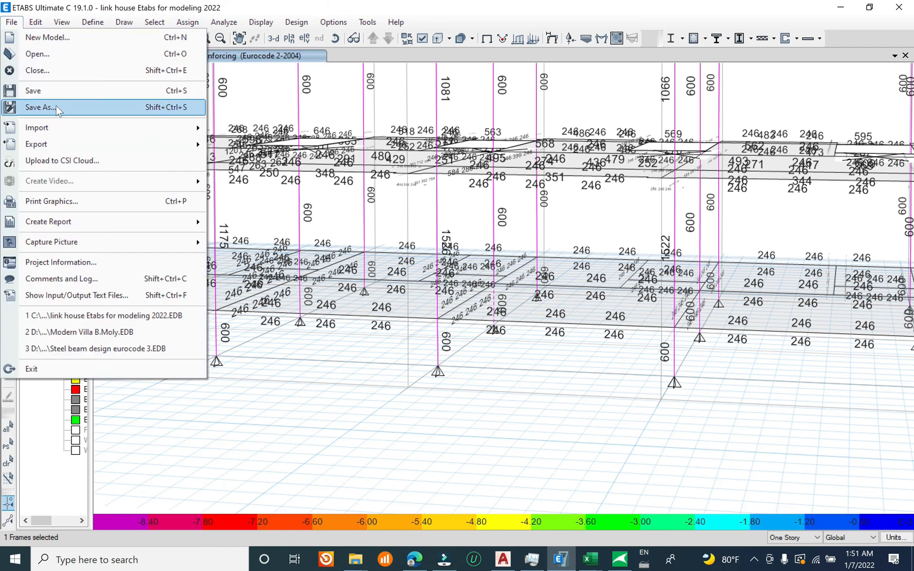
{"action": "left_click", "coordinate": [48, 91]}
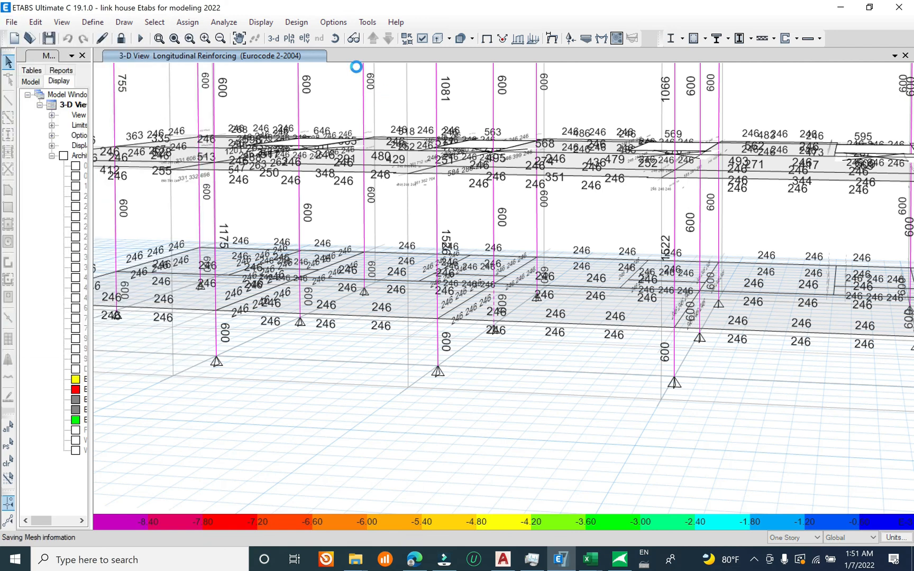
Step: Examine the Factors and Minimum Cover for Slabs settings in the Eurocode 2-2004 concrete slab design preferences, and close them without changes
{"action": "left_click", "coordinate": [297, 23]}
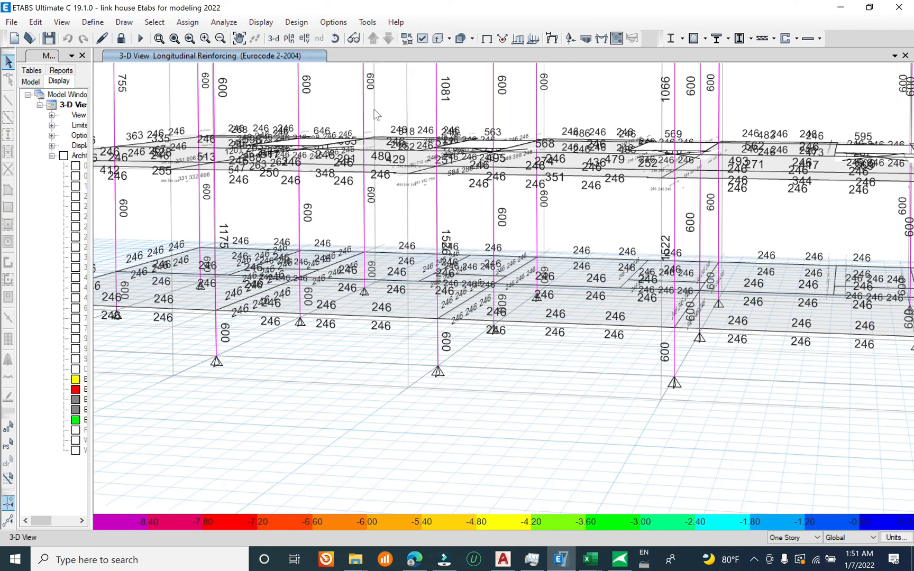
{"action": "left_click", "coordinate": [296, 22]}
{"action": "mouse_move", "coordinate": [369, 163]}
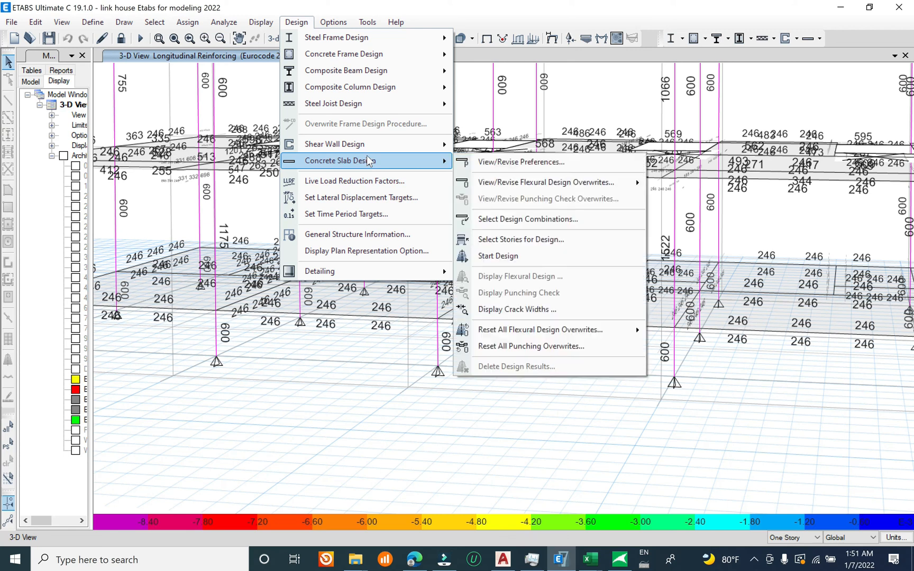
{"action": "left_click", "coordinate": [538, 162]}
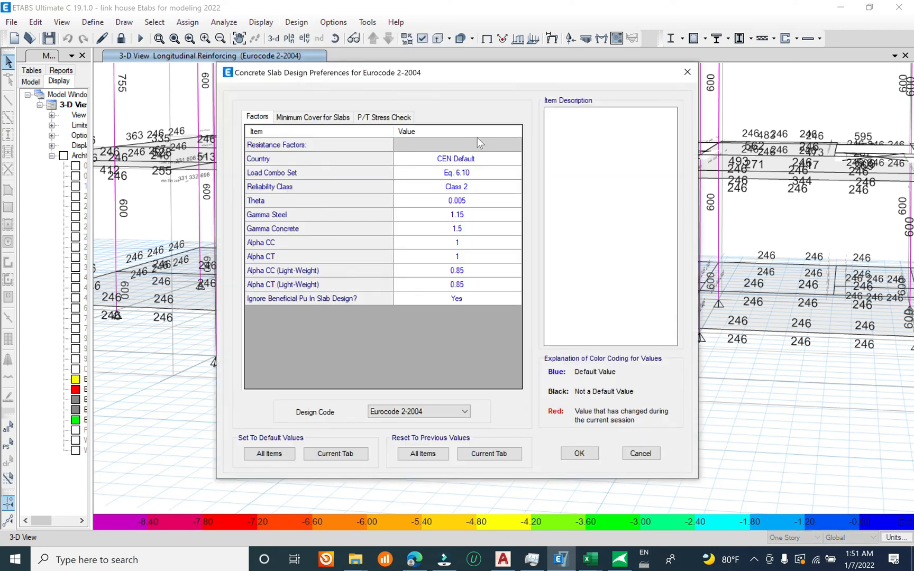
{"action": "left_click", "coordinate": [310, 119]}
{"action": "left_click", "coordinate": [258, 117]}
{"action": "left_click", "coordinate": [467, 143]}
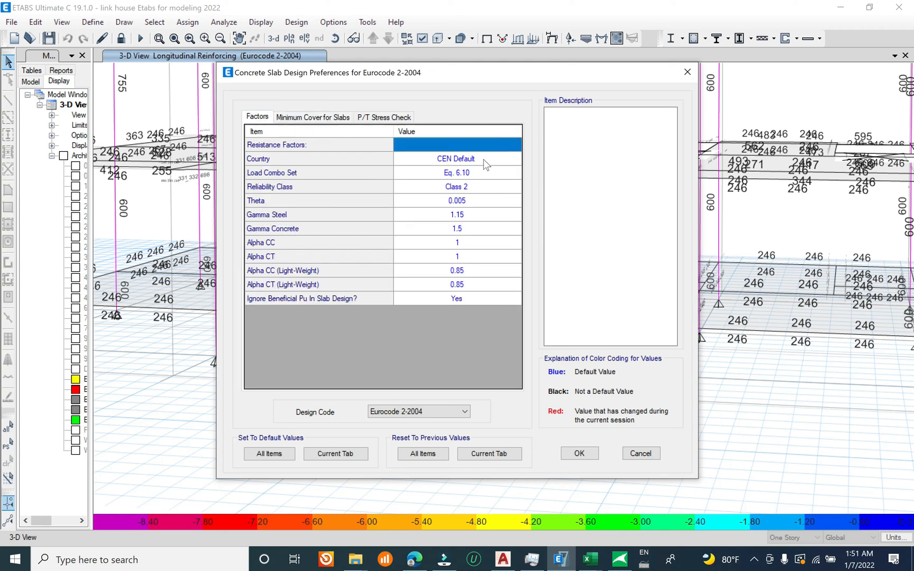
{"action": "left_click", "coordinate": [488, 158]}
{"action": "left_click", "coordinate": [495, 143]}
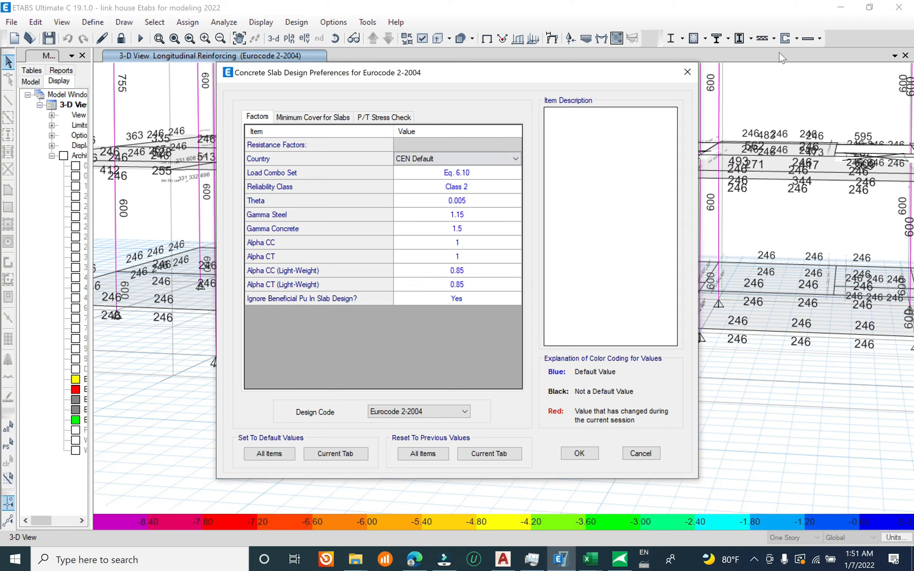
{"action": "left_click", "coordinate": [687, 72]}
Step: Review the load combinations chosen for the concrete slab design and close the dialog
{"action": "left_click", "coordinate": [309, 25]}
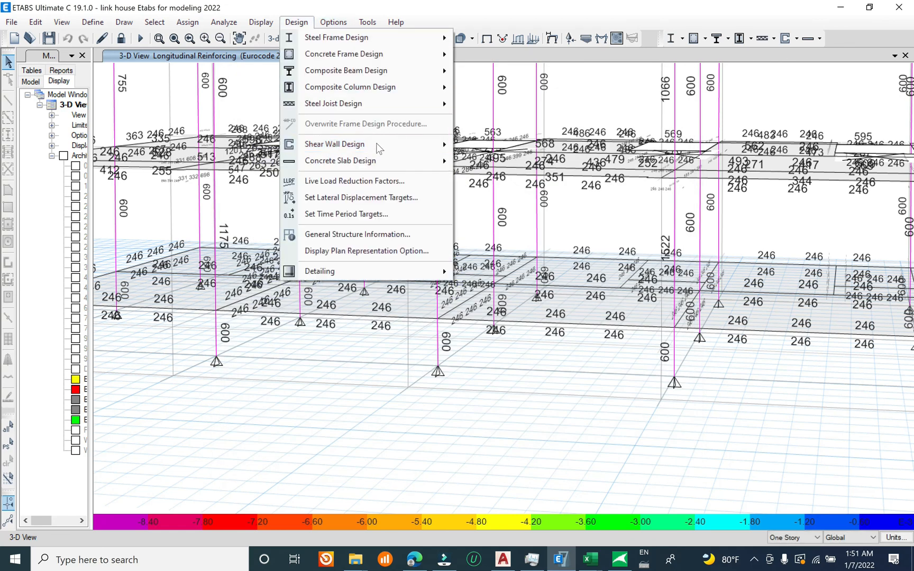
{"action": "mouse_move", "coordinate": [413, 160]}
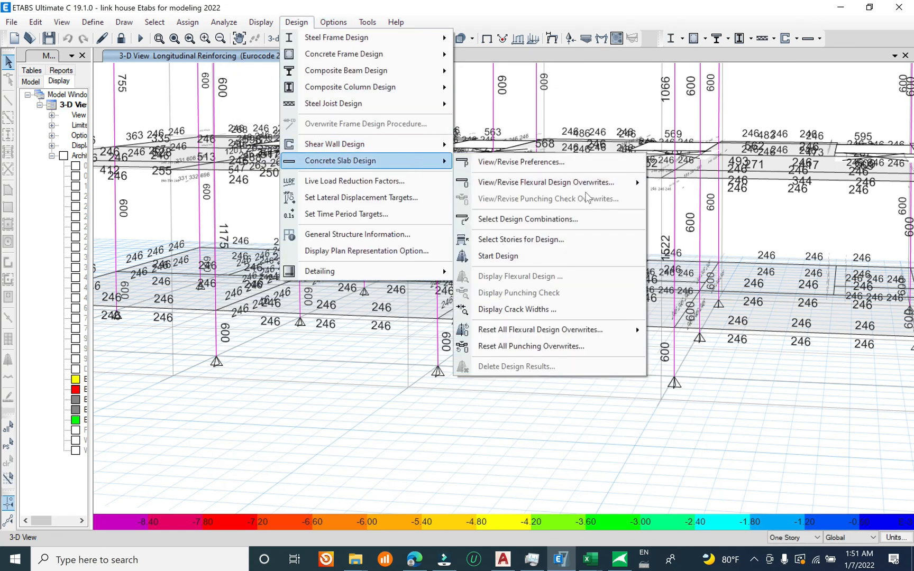
{"action": "left_click", "coordinate": [565, 219]}
{"action": "left_click", "coordinate": [311, 234]}
{"action": "left_click", "coordinate": [457, 266]}
{"action": "left_click", "coordinate": [644, 142]}
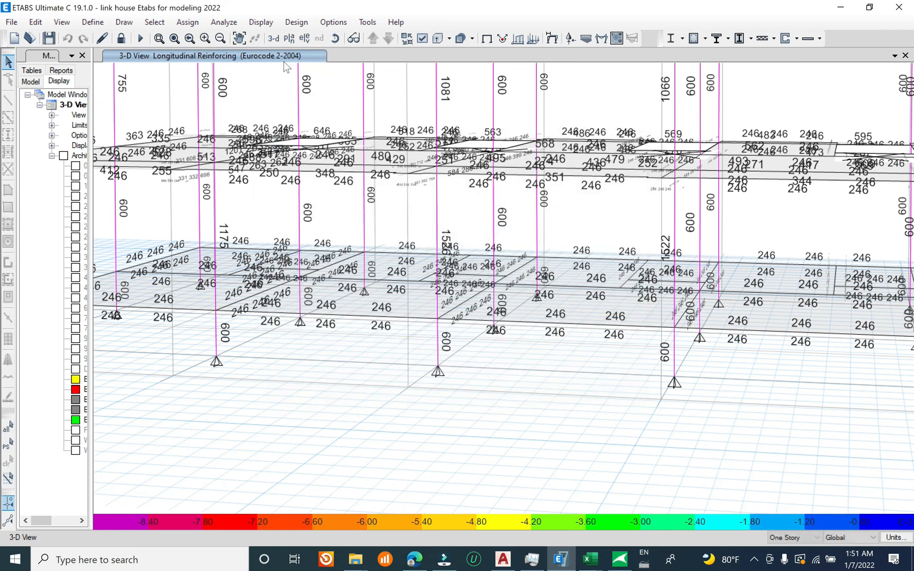
Step: Choose only Story3 as the story for concrete slab design and confirm the selection
{"action": "left_click", "coordinate": [297, 22]}
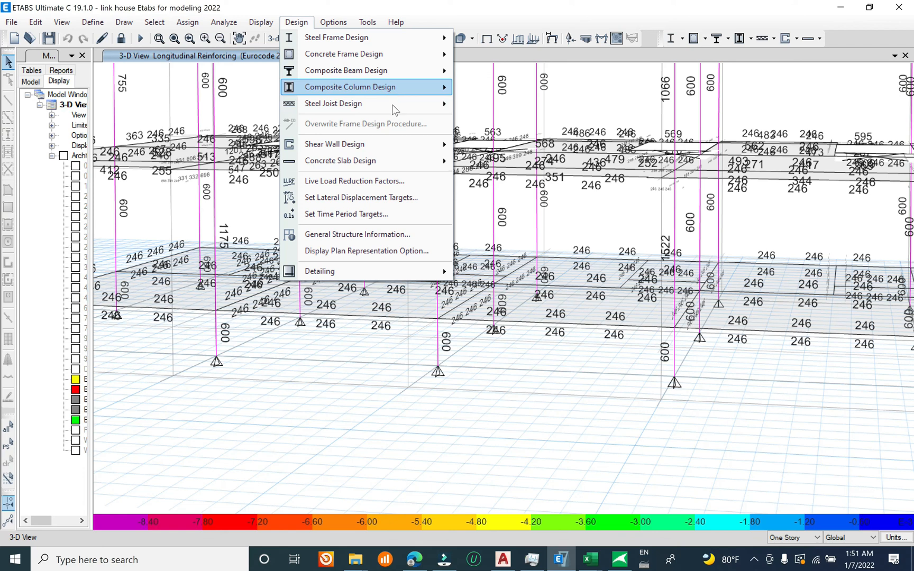
{"action": "mouse_move", "coordinate": [412, 164]}
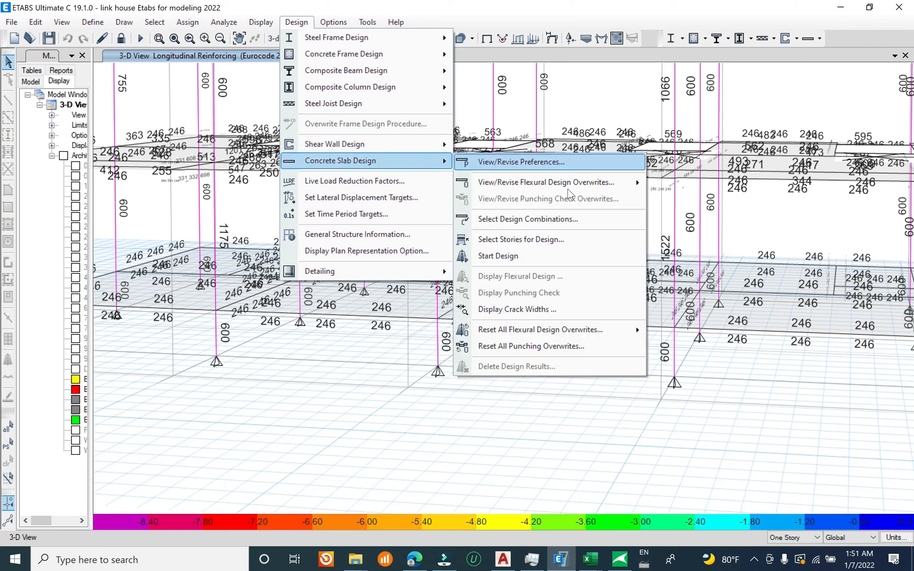
{"action": "left_click", "coordinate": [578, 240]}
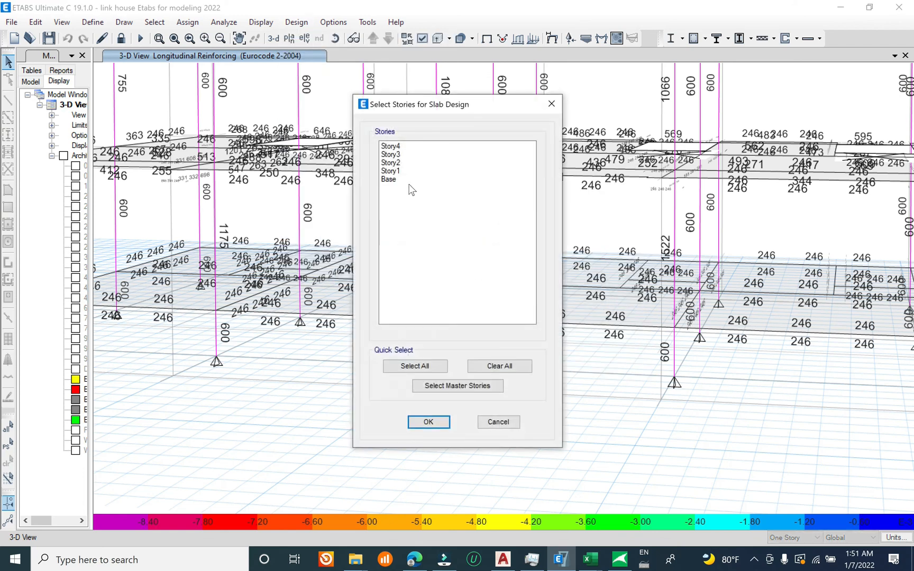
{"action": "left_click", "coordinate": [400, 162]}
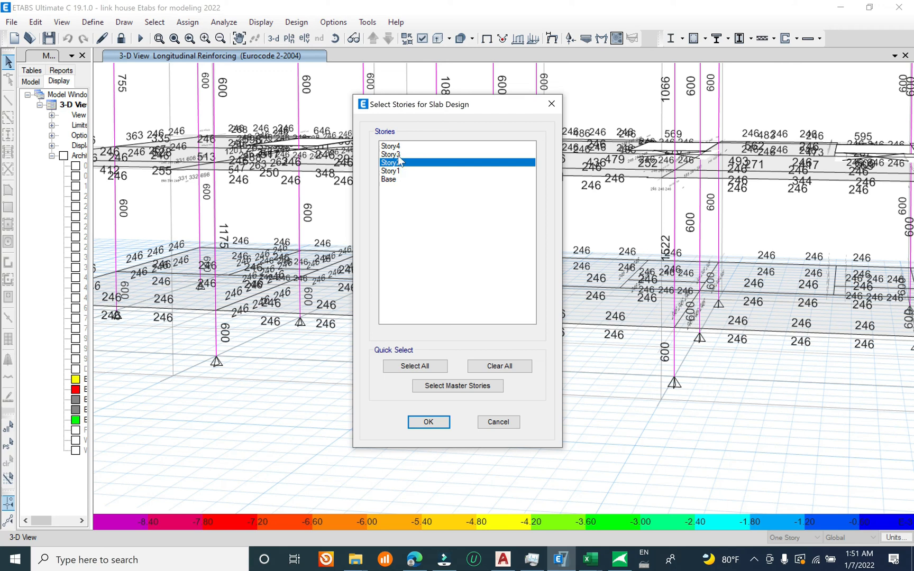
{"action": "left_click", "coordinate": [401, 155]}
{"action": "left_click_drag", "start_coordinate": [402, 171], "coordinate": [393, 134]}
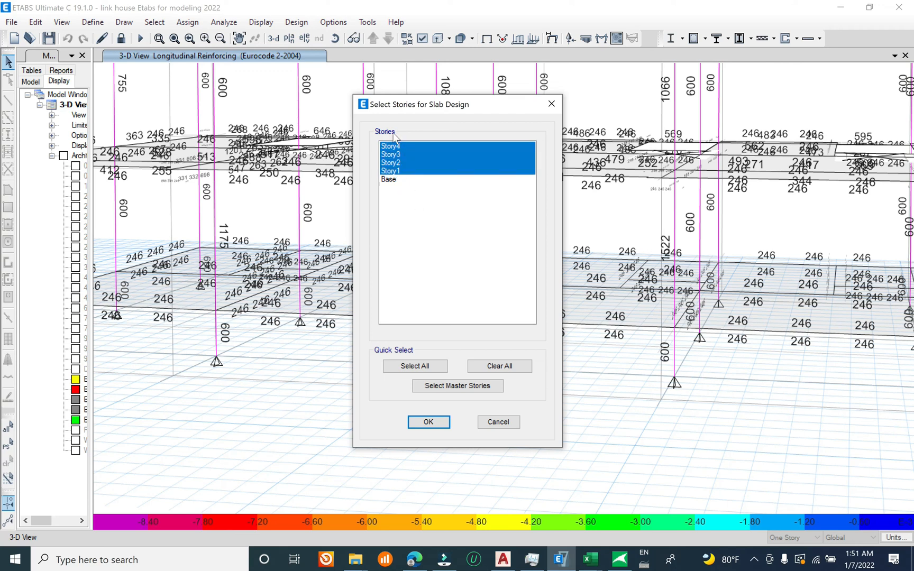
{"action": "left_click", "coordinate": [414, 366]}
{"action": "left_click", "coordinate": [401, 155]}
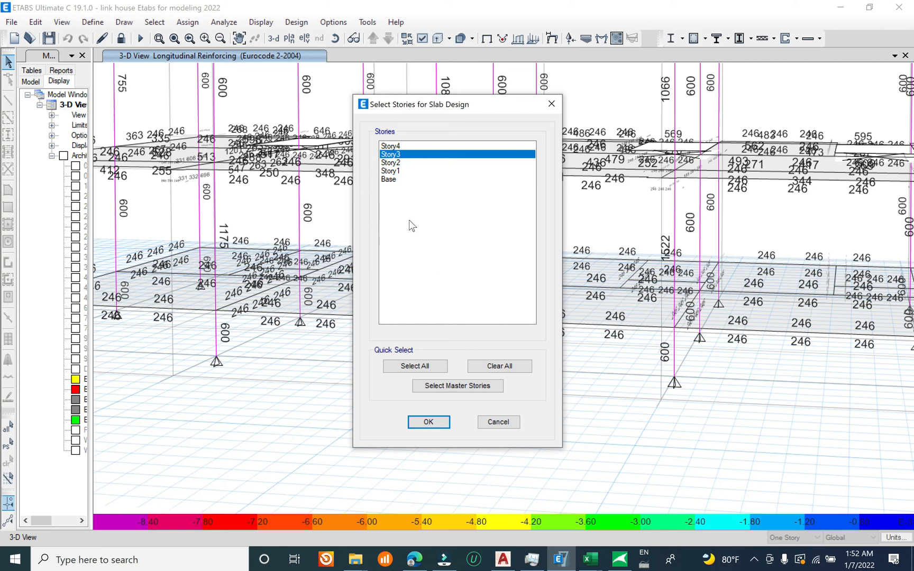
{"action": "left_click", "coordinate": [428, 421]}
Step: Run the concrete slab design and inspect the top rebar intensity on all floors of the 3D model
{"action": "left_click", "coordinate": [296, 21]}
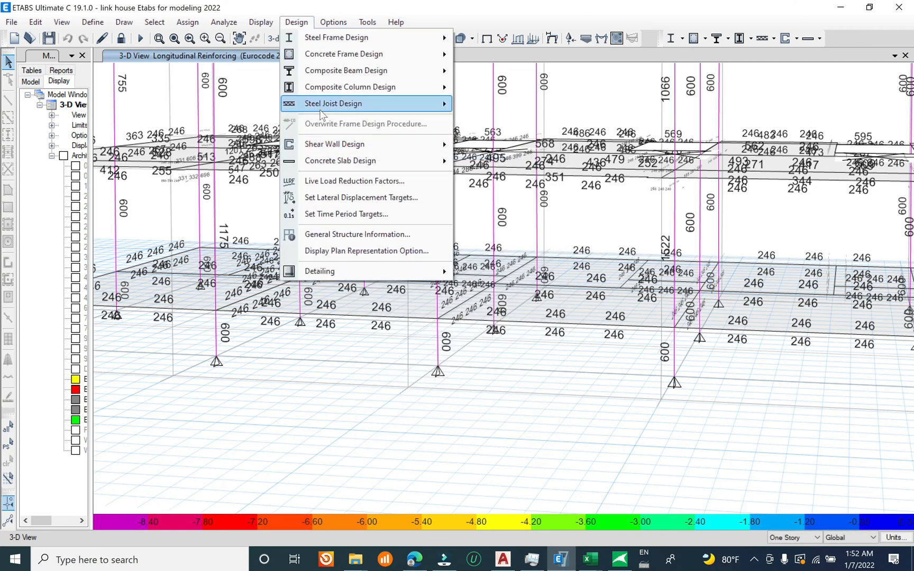
{"action": "mouse_move", "coordinate": [386, 161]}
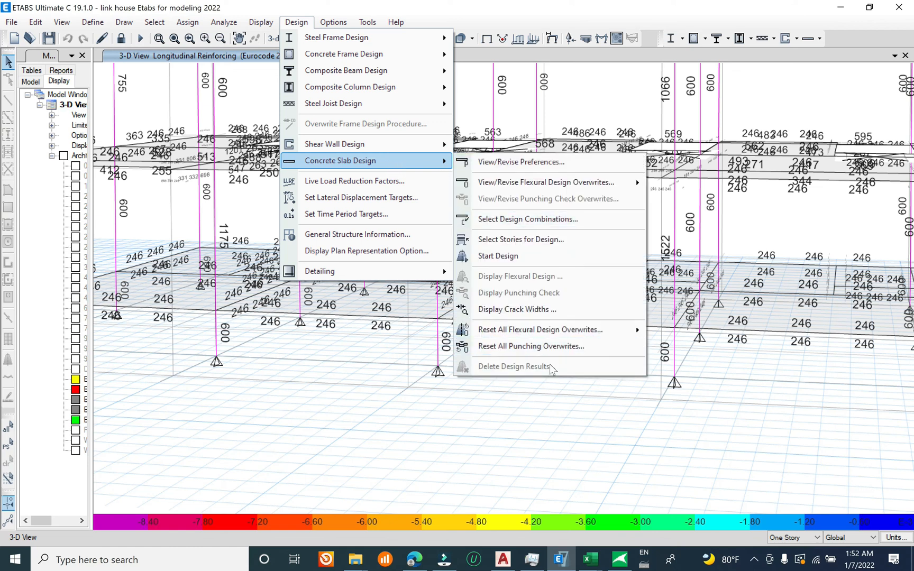
{"action": "left_click", "coordinate": [547, 257]}
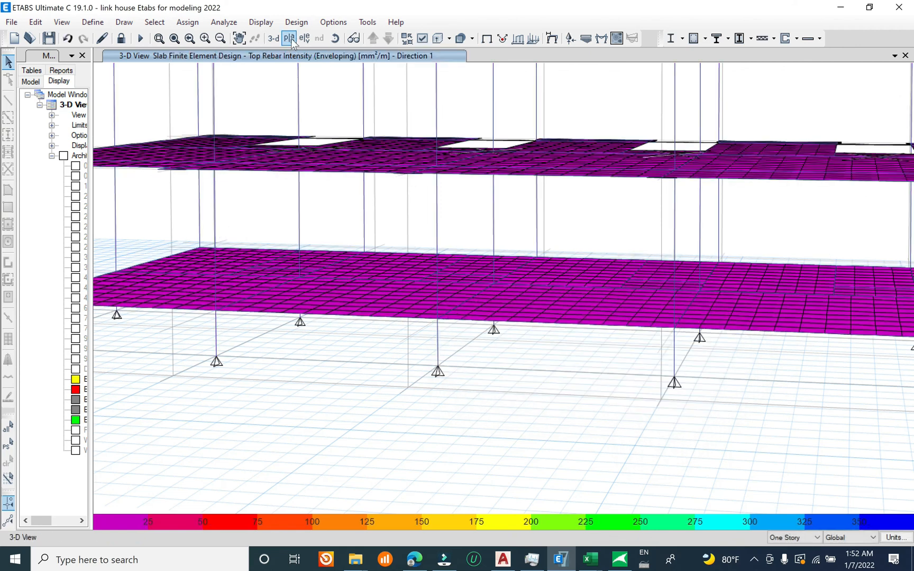
{"action": "scroll", "coordinate": [393, 274], "scroll_direction": "down", "scroll_amount": 4}
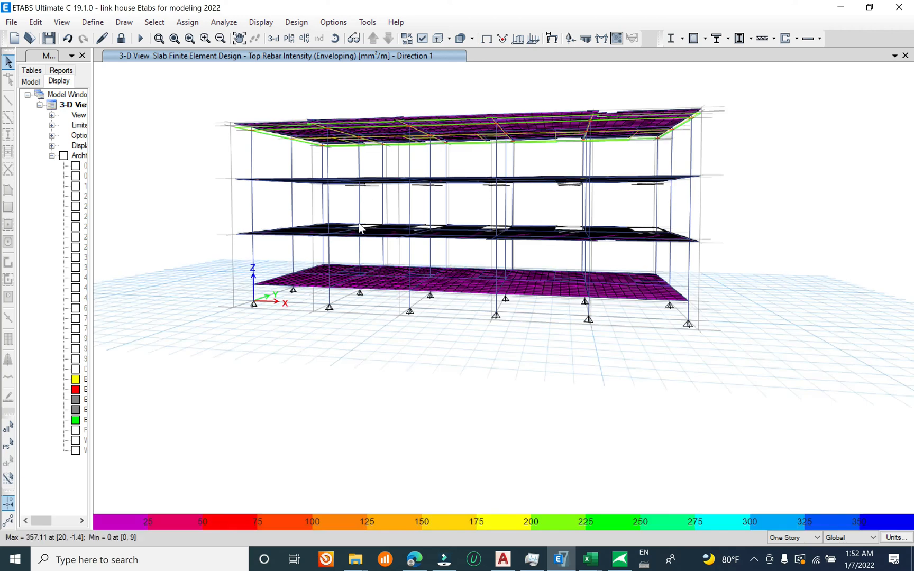
{"action": "middle_click_drag", "start_coordinate": [367, 230], "coordinate": [369, 267], "text": "shift"}
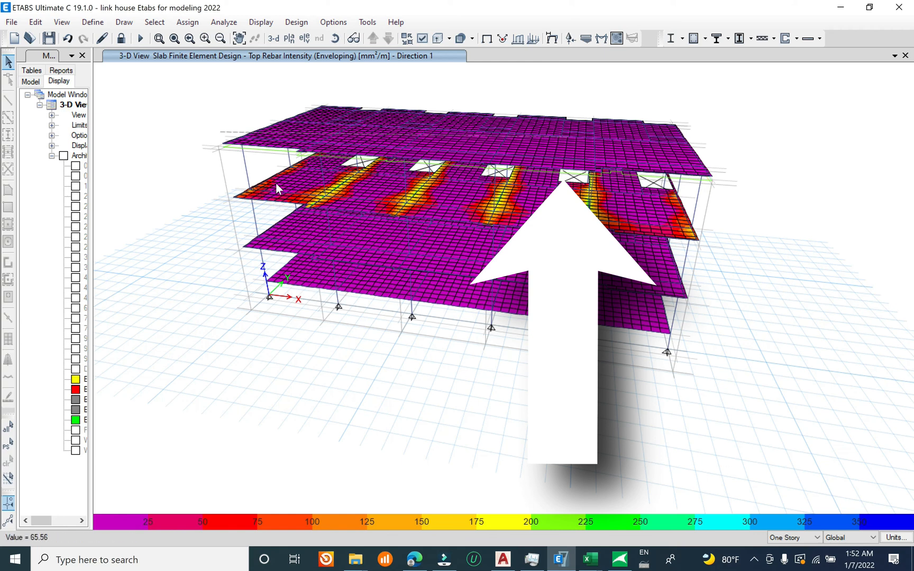
Step: Show the slab's top rebar intensity in the Story3 plan view, leaving the member force diagram settings unchanged
{"action": "left_click", "coordinate": [288, 38]}
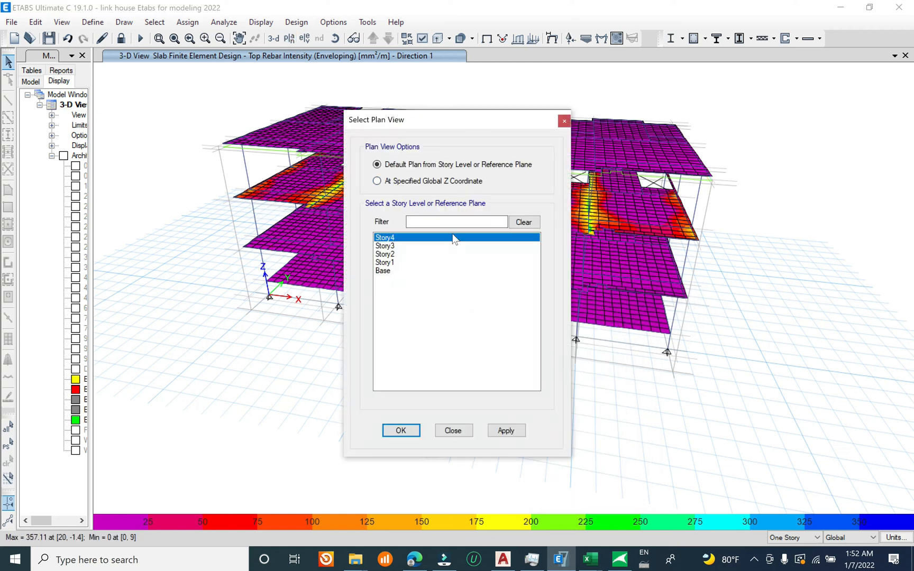
{"action": "left_click", "coordinate": [397, 247]}
{"action": "left_click", "coordinate": [507, 431]}
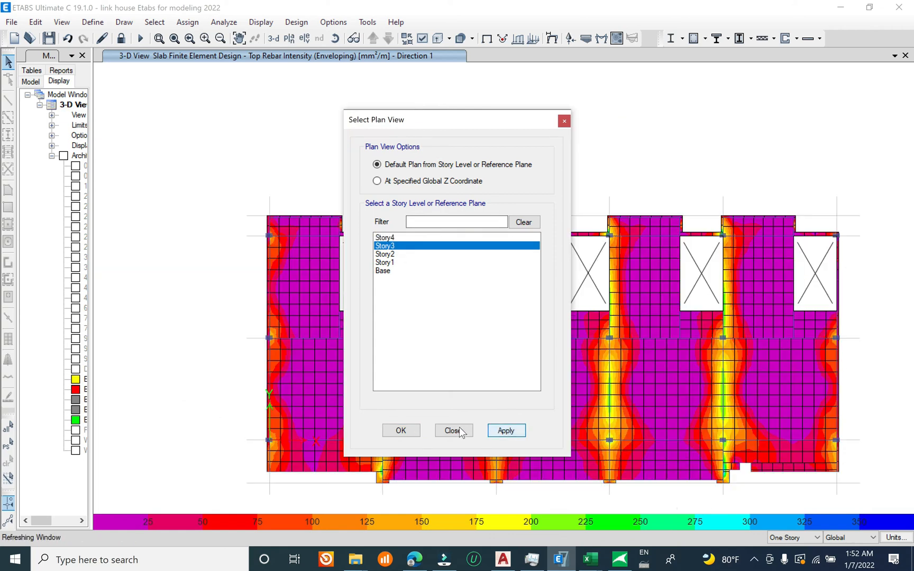
{"action": "left_click", "coordinate": [460, 427]}
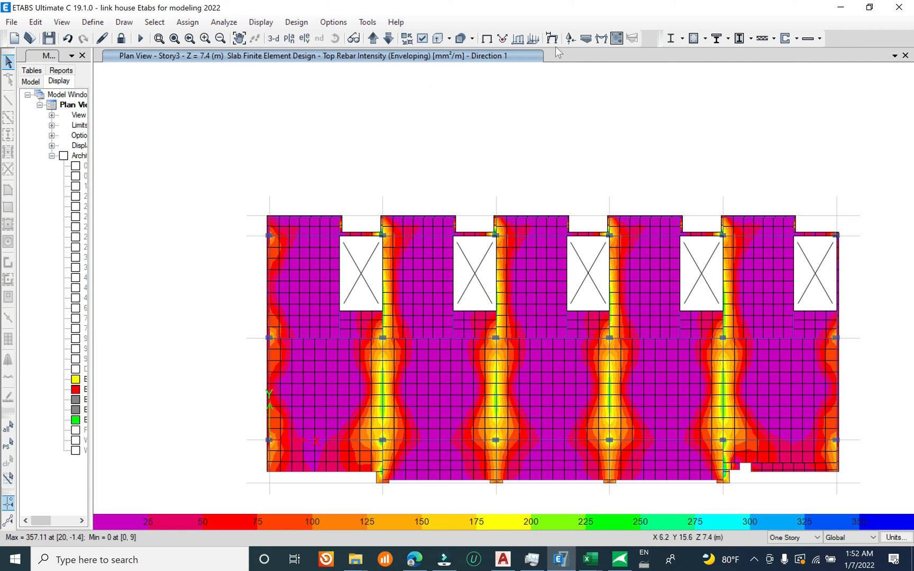
{"action": "left_click", "coordinate": [602, 38]}
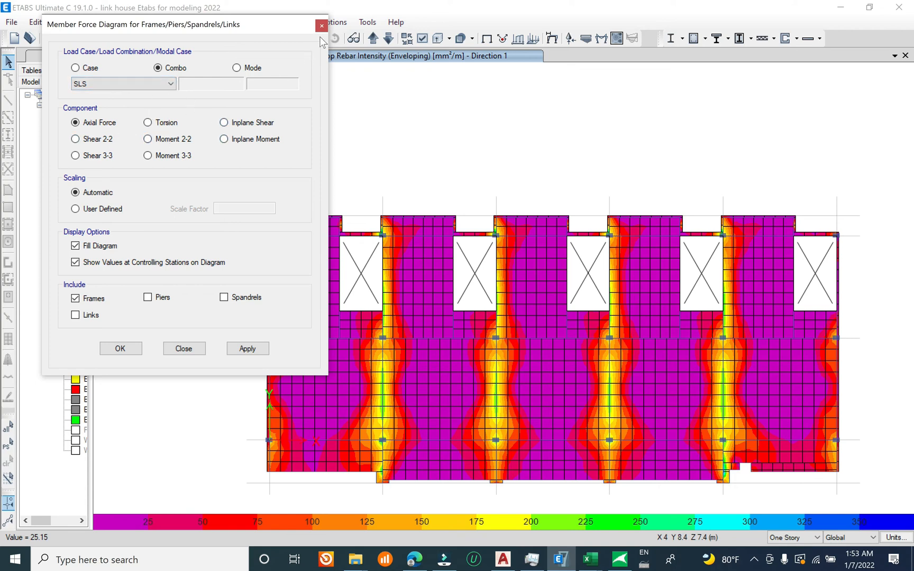
{"action": "left_click", "coordinate": [321, 25]}
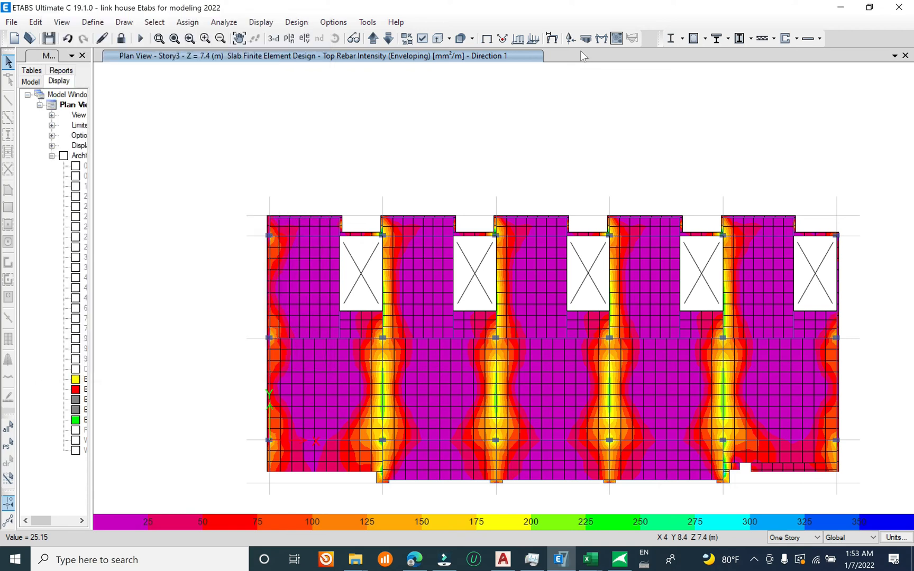
Step: Display the resultant M11 shell moment contours on Story3 for the ULS combination
{"action": "left_click", "coordinate": [616, 38]}
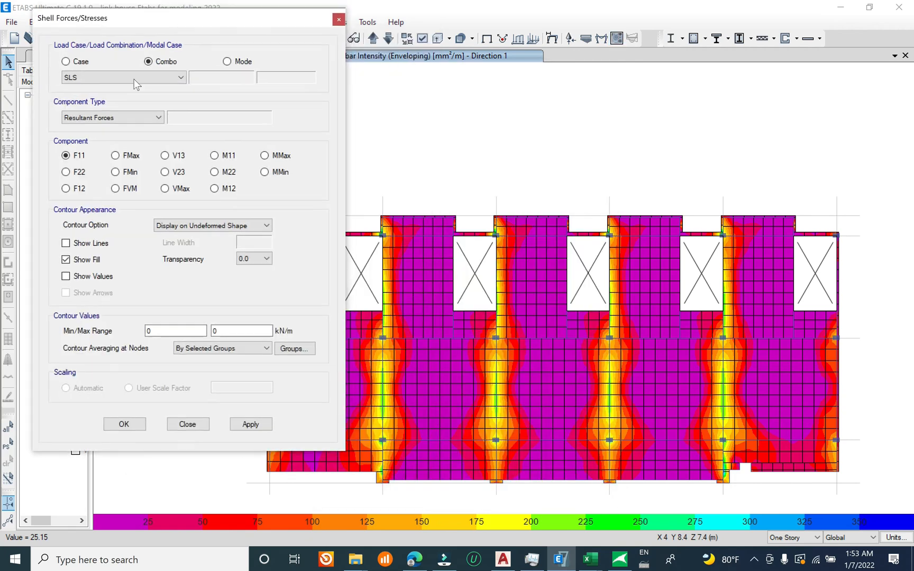
{"action": "left_click", "coordinate": [155, 76]}
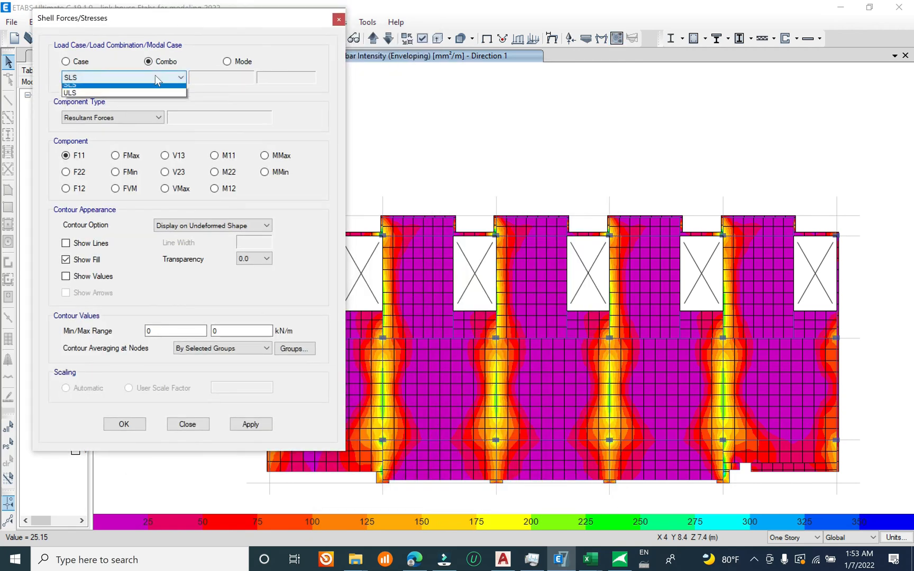
{"action": "left_click", "coordinate": [106, 113]}
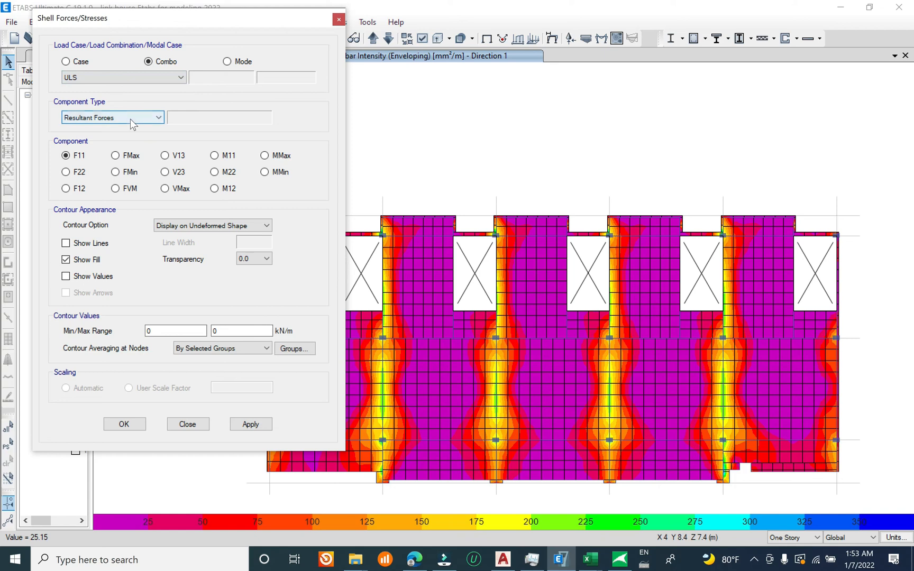
{"action": "left_click", "coordinate": [214, 155]}
{"action": "left_click", "coordinate": [250, 424]}
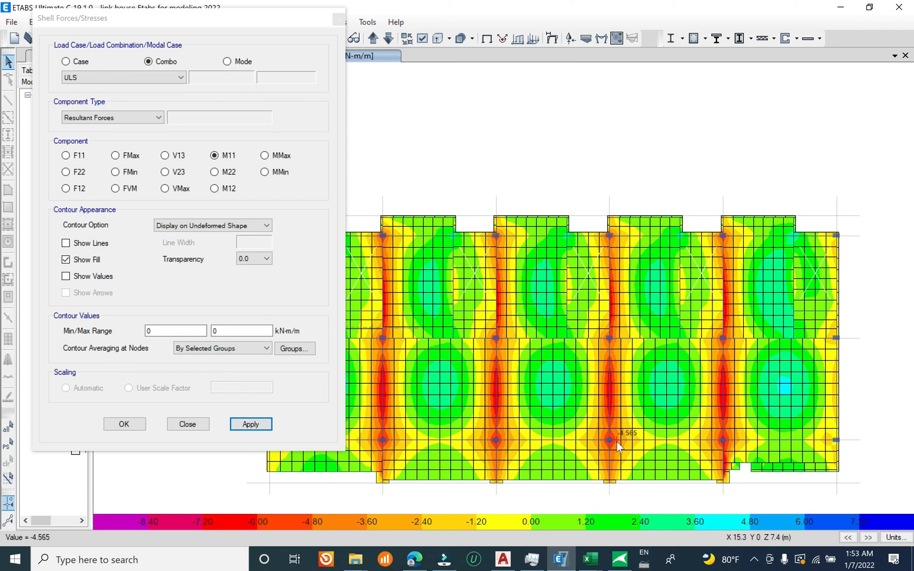
Step: Display the M22 moment contours for ULS and read values along the beam lines and in the slab panels
{"action": "left_click", "coordinate": [229, 172]}
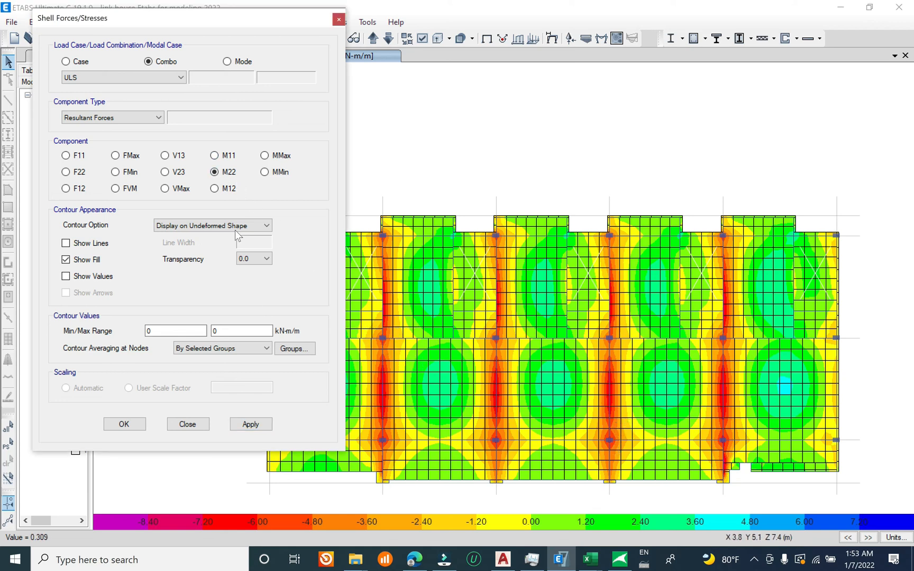
{"action": "left_click", "coordinate": [254, 426]}
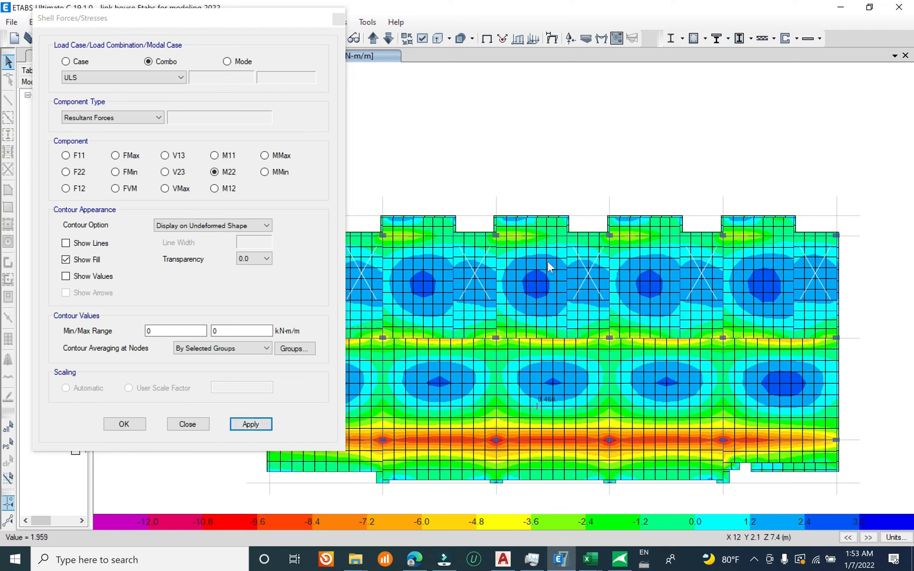
{"action": "mouse_move", "coordinate": [548, 447]}
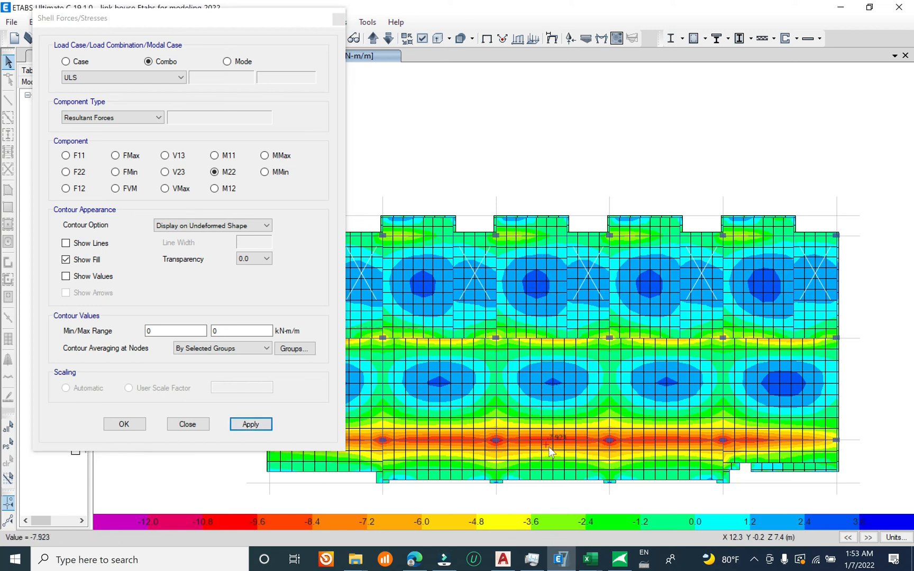
{"action": "mouse_move", "coordinate": [549, 349]}
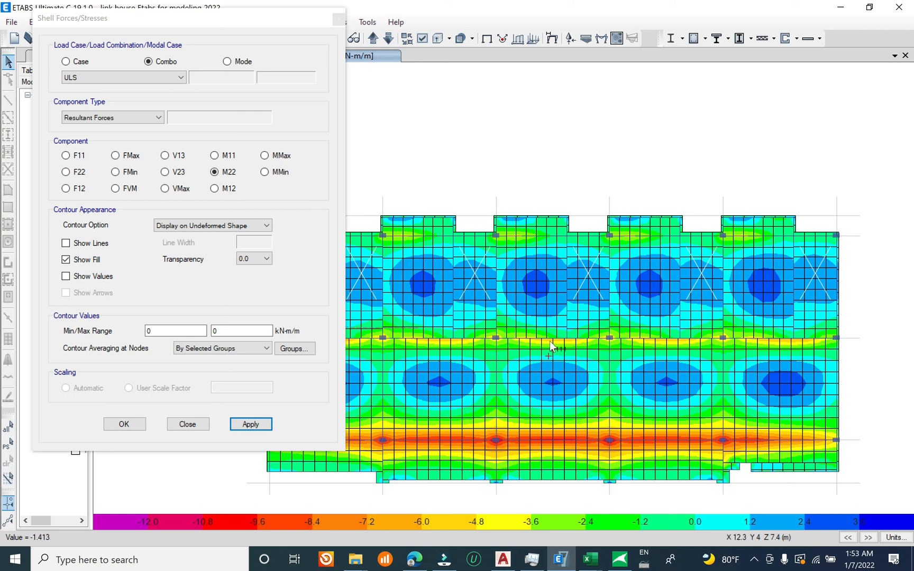
{"action": "mouse_move", "coordinate": [437, 428]}
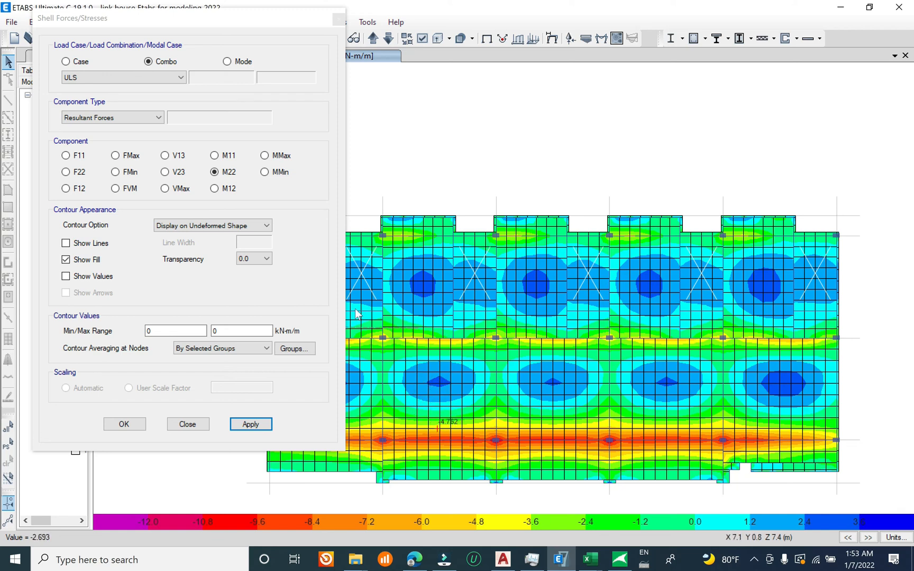
Step: Compare the M11 and M22 contours for ULS on Story3, finish on M22, and close the shell forces settings
{"action": "left_click", "coordinate": [229, 156]}
{"action": "left_click", "coordinate": [251, 424]}
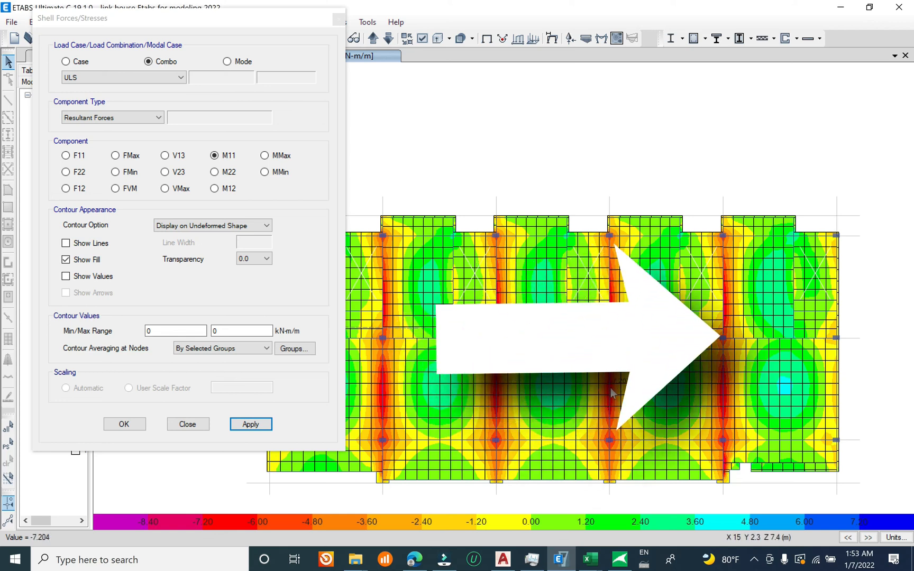
{"action": "left_click", "coordinate": [226, 177]}
{"action": "left_click", "coordinate": [250, 423]}
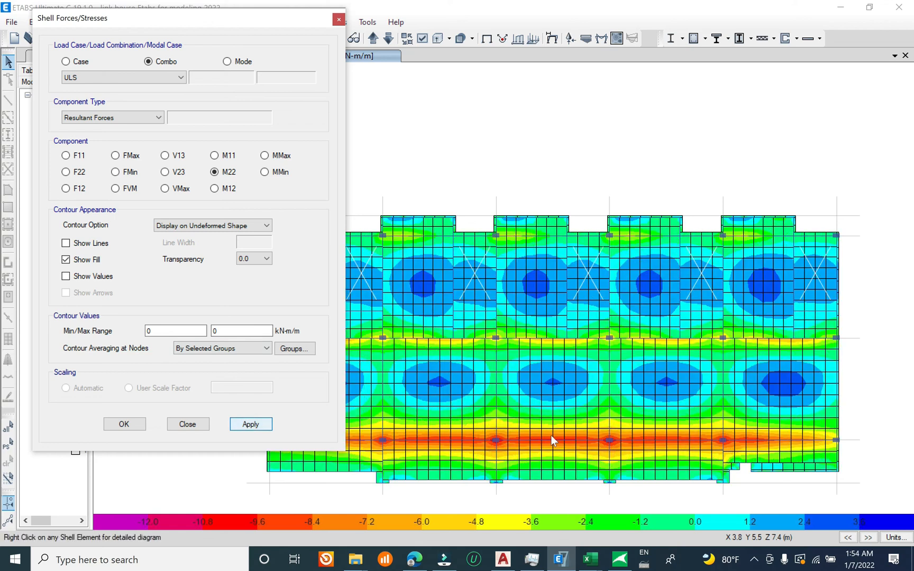
{"action": "left_click", "coordinate": [214, 155]}
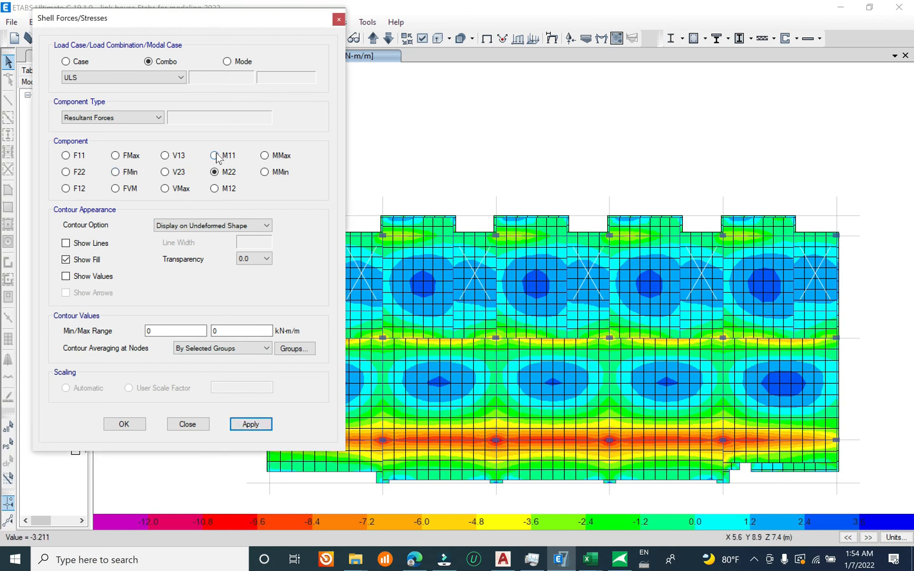
{"action": "left_click", "coordinate": [260, 426]}
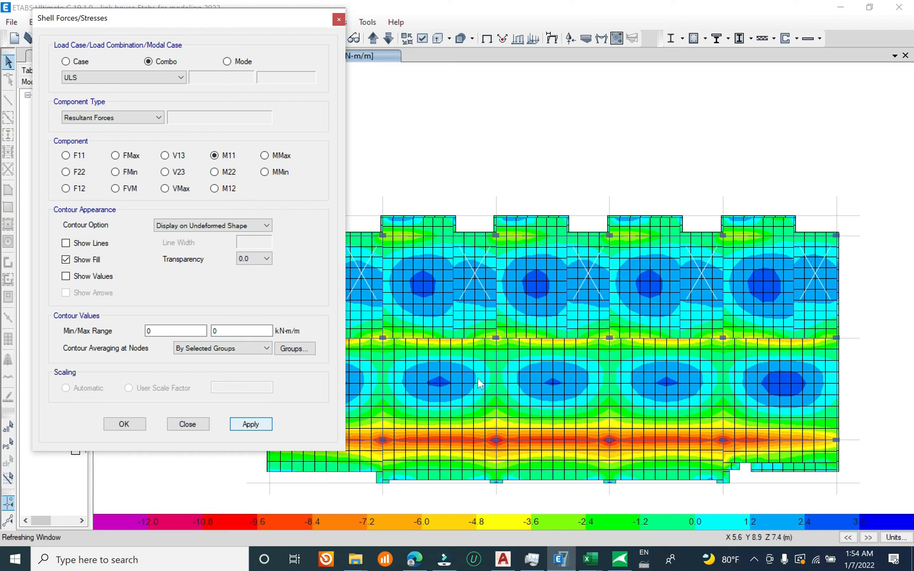
{"action": "left_click", "coordinate": [229, 173]}
{"action": "left_click", "coordinate": [257, 425]}
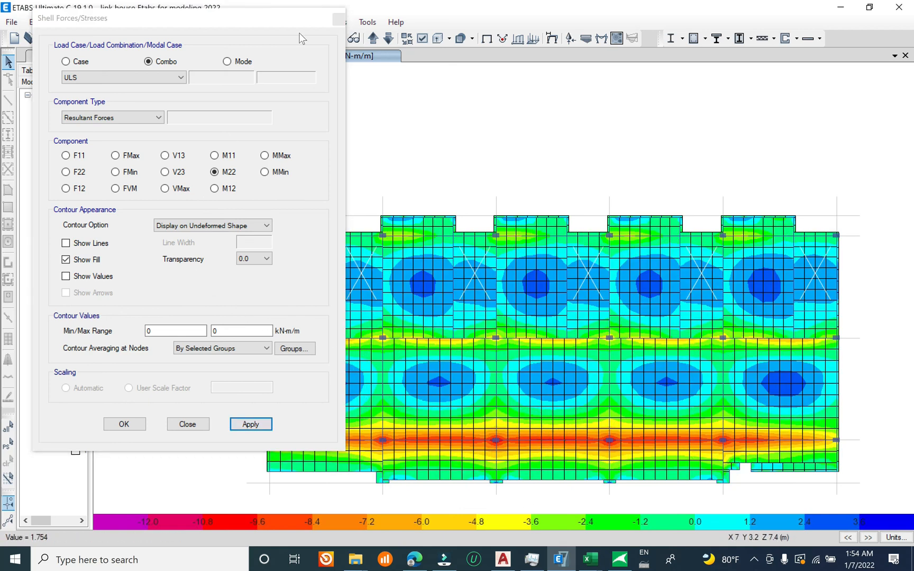
{"action": "left_click", "coordinate": [338, 20]}
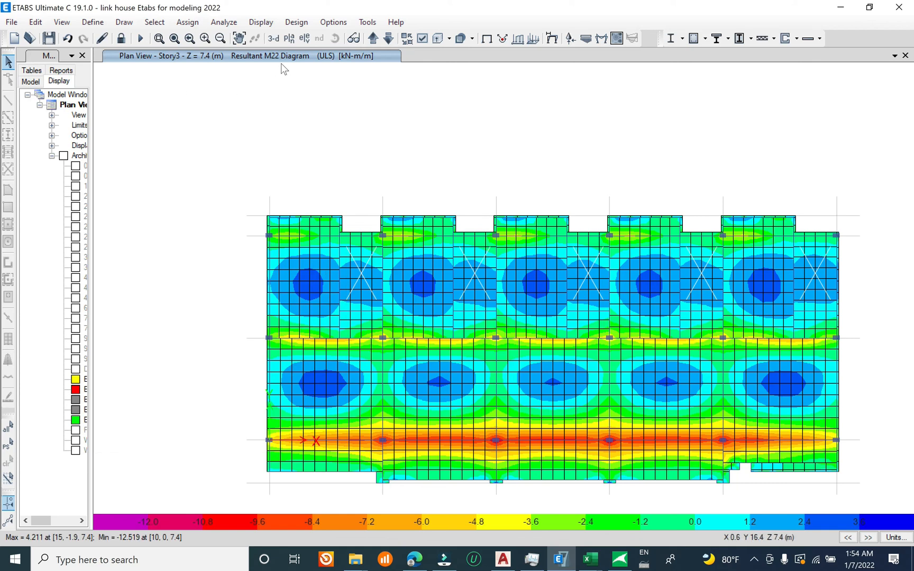
Step: Display the finite element based enveloping flexural reinforcement for Direction 1 top rebar with minimum reinforcing imposed, and uncover the plan
{"action": "left_click", "coordinate": [295, 24]}
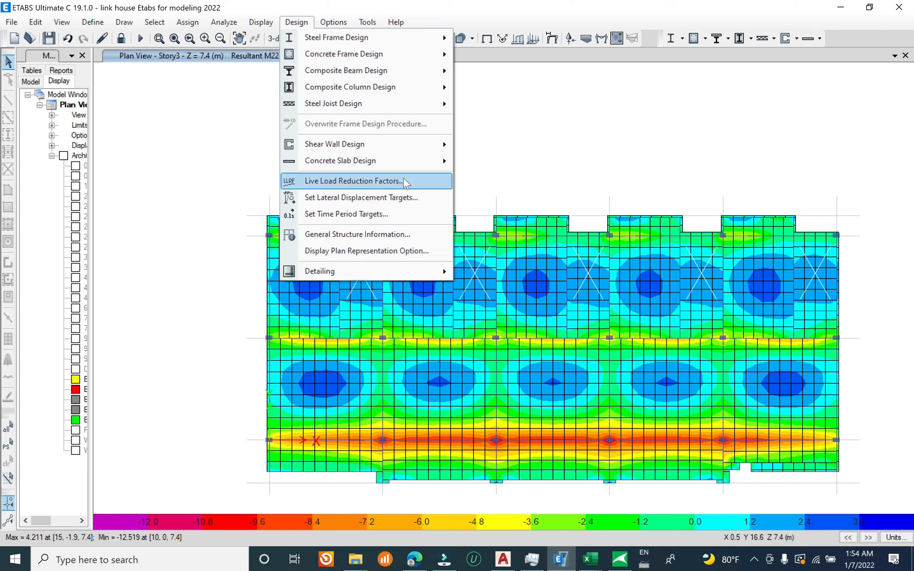
{"action": "mouse_move", "coordinate": [433, 161]}
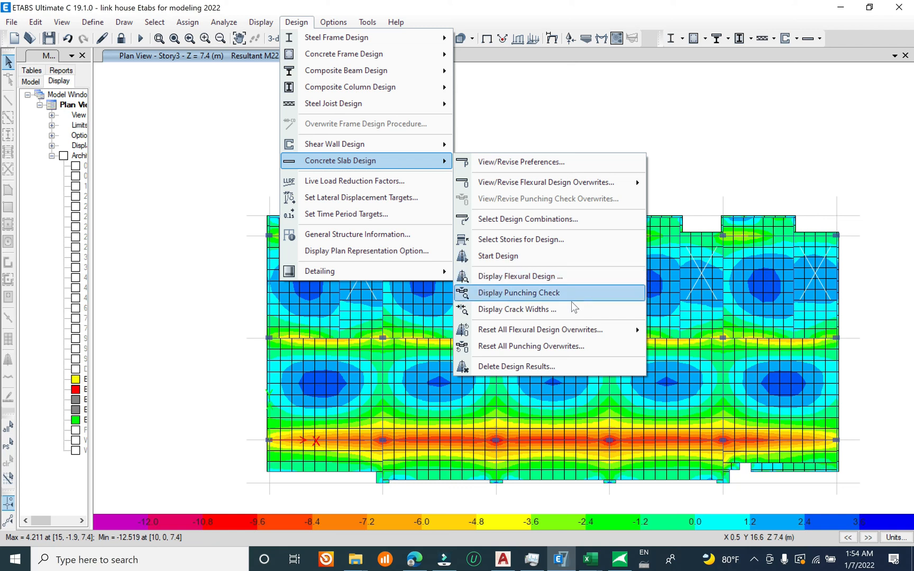
{"action": "mouse_move", "coordinate": [591, 332]}
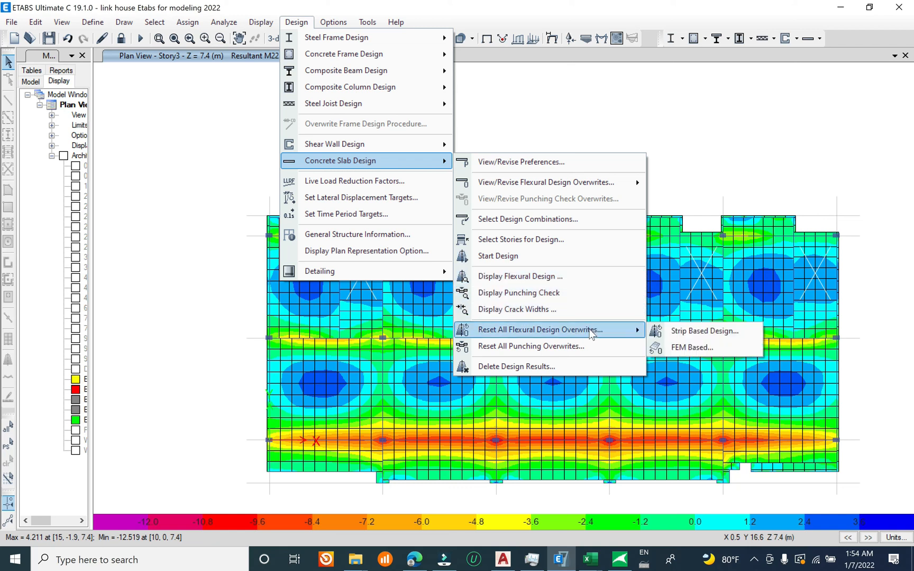
{"action": "left_click", "coordinate": [582, 286]}
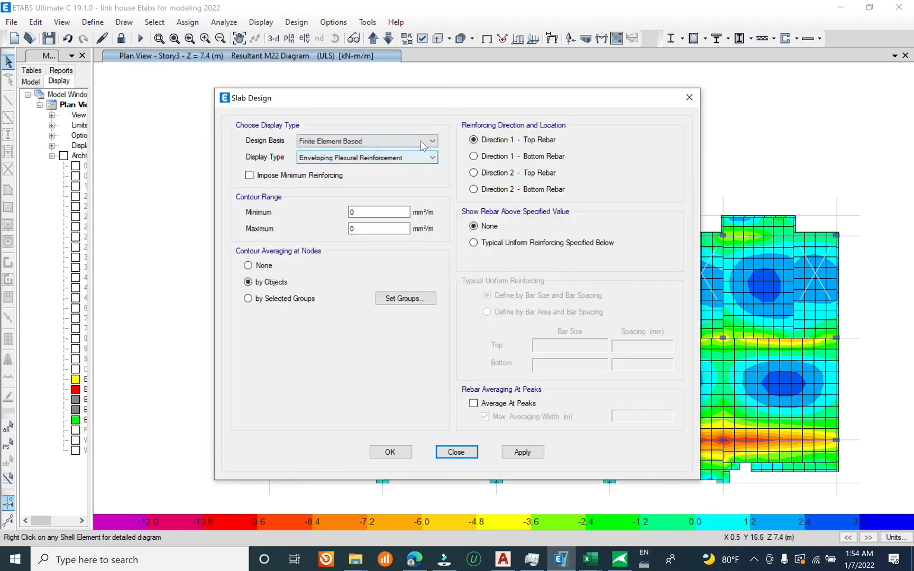
{"action": "left_click", "coordinate": [421, 141]}
{"action": "left_click", "coordinate": [423, 139]}
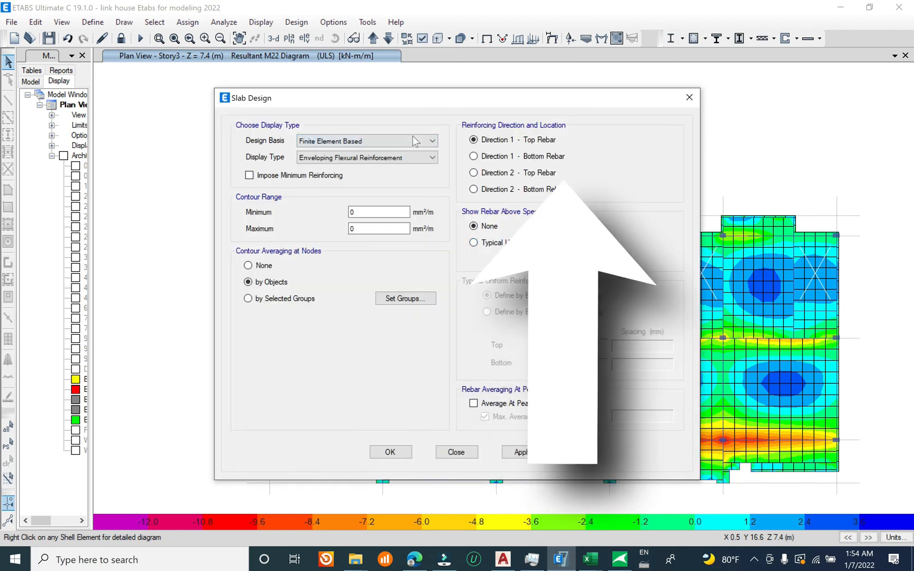
{"action": "left_click", "coordinate": [319, 176]}
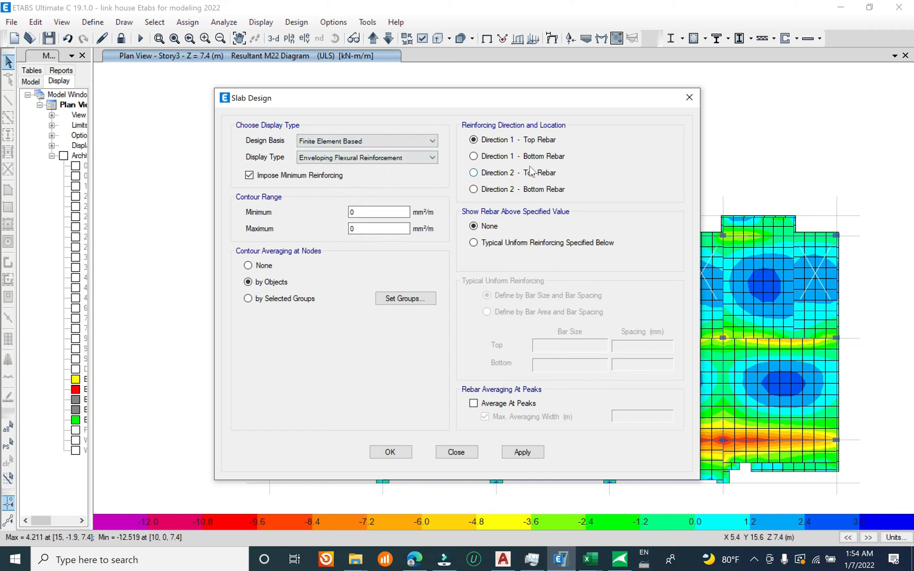
{"action": "left_click_drag", "start_coordinate": [568, 103], "coordinate": [354, 47]}
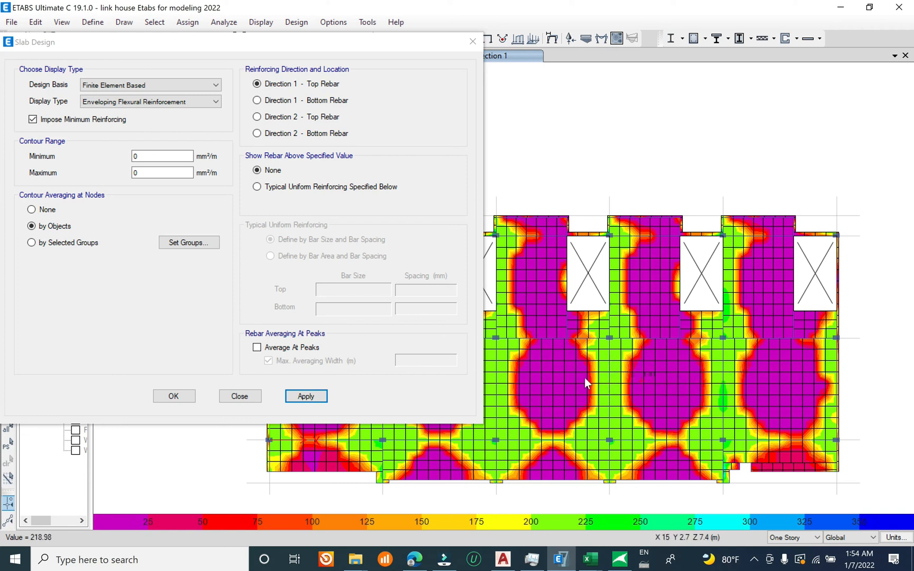
{"action": "left_click_drag", "start_coordinate": [372, 43], "coordinate": [99, 10]}
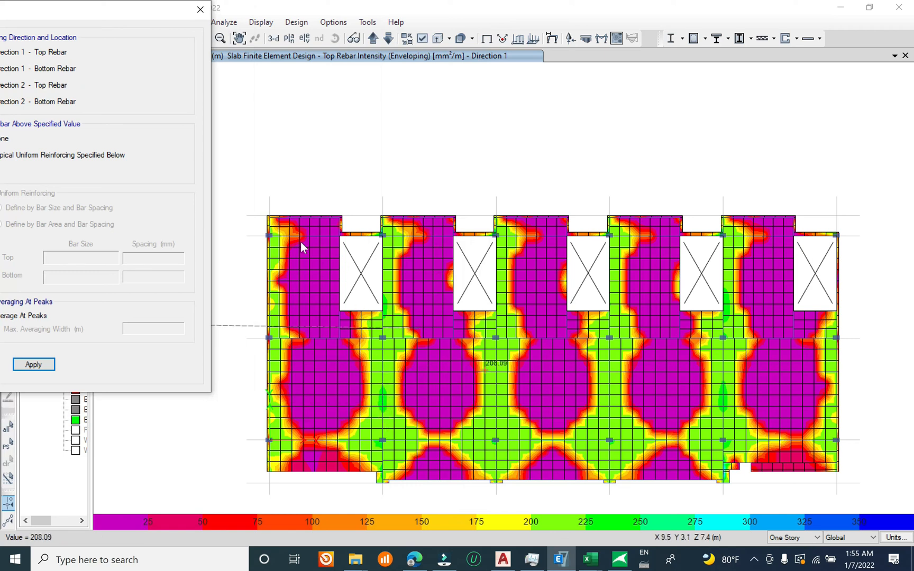
Step: Examine the rebar intensity contours for Direction 1 bottom, Direction 2 top and Direction 2 bottom rebar across the Story3 slab
{"action": "left_click_drag", "start_coordinate": [132, 16], "coordinate": [217, 16]}
{"action": "left_click", "coordinate": [139, 69]}
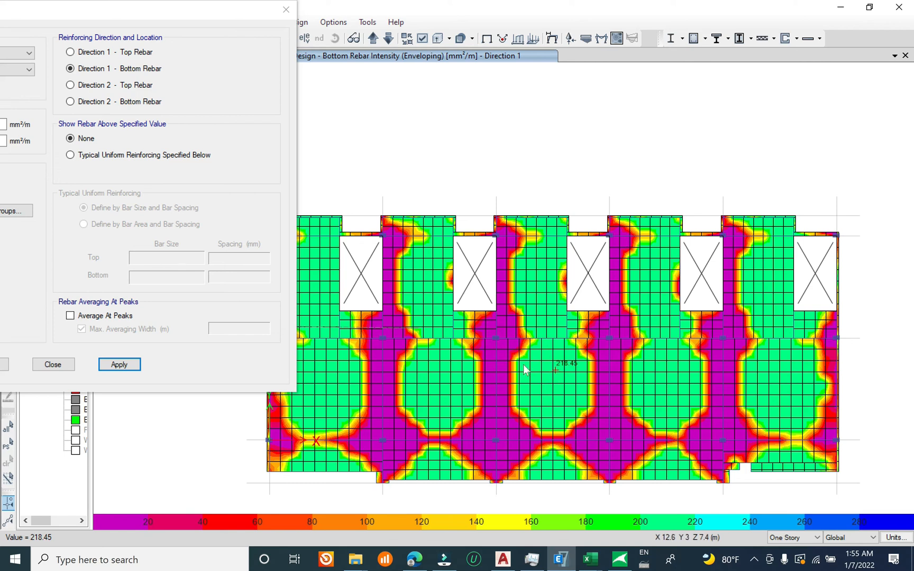
{"action": "left_click", "coordinate": [132, 85]}
{"action": "left_click", "coordinate": [138, 364]}
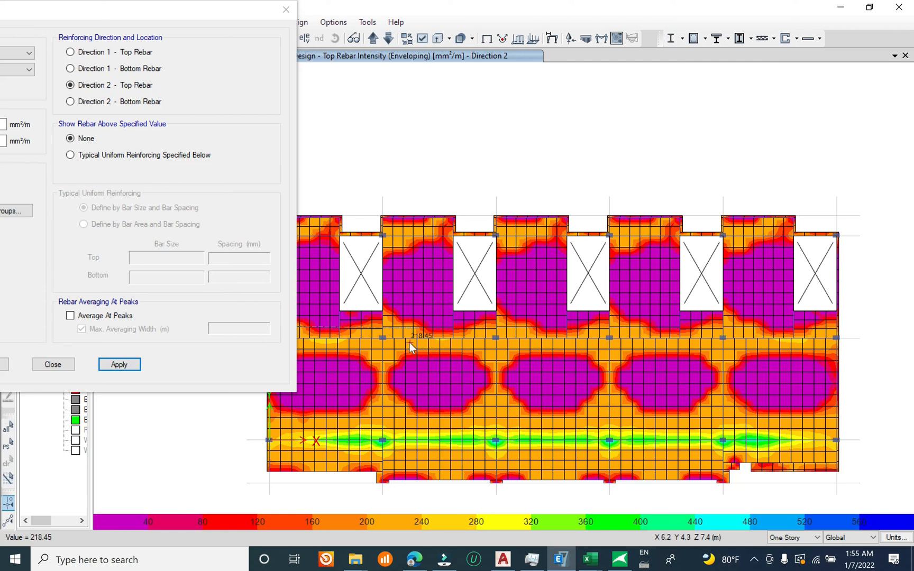
{"action": "left_click", "coordinate": [126, 102]}
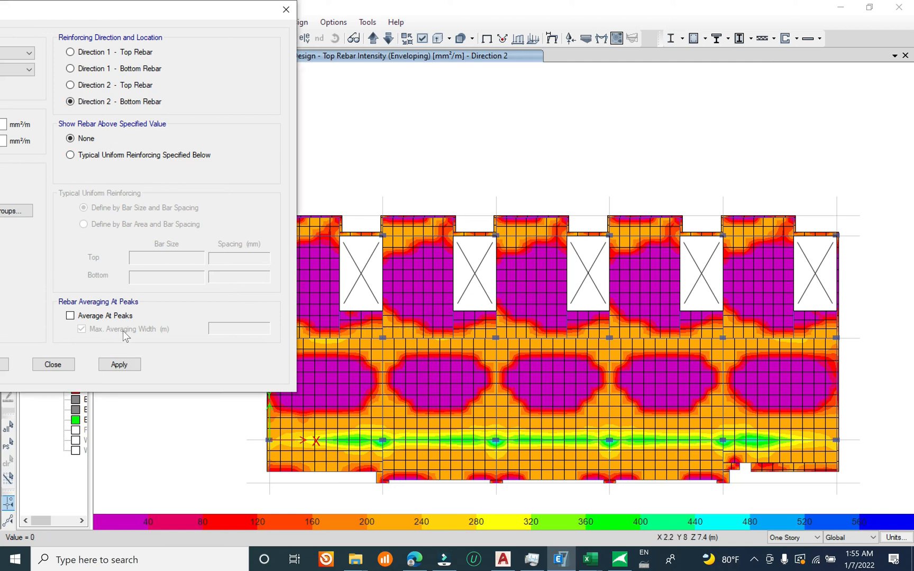
{"action": "left_click", "coordinate": [122, 366]}
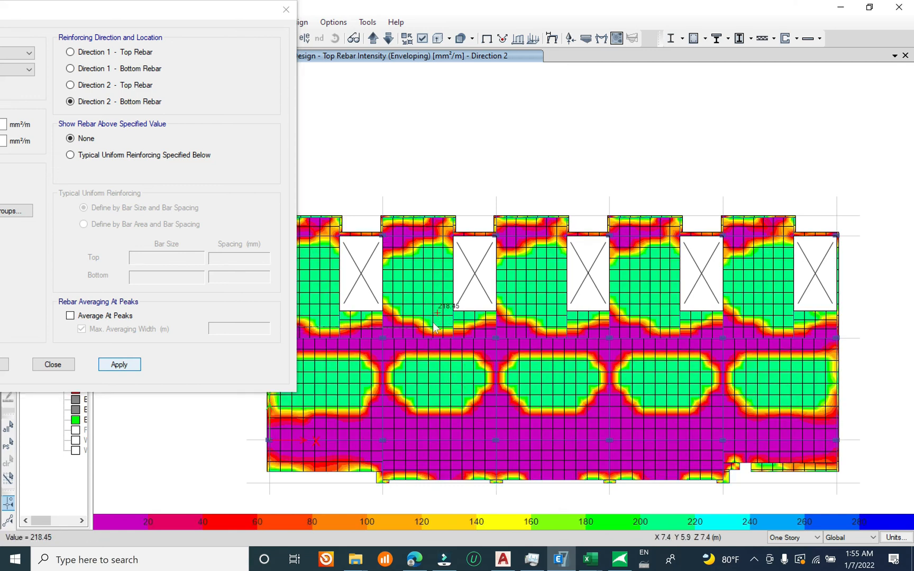
{"action": "left_click_drag", "start_coordinate": [214, 6], "coordinate": [282, 7]}
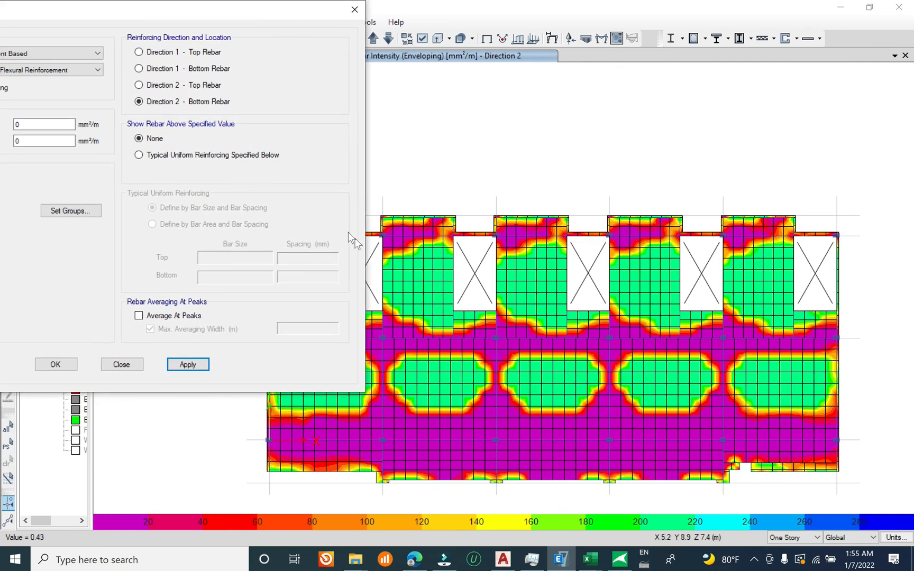
Step: Show Direction 1 top rebar required above typical uniform reinforcing of bar size 10 at 200 mm spacing, top and bottom
{"action": "left_click", "coordinate": [215, 156]}
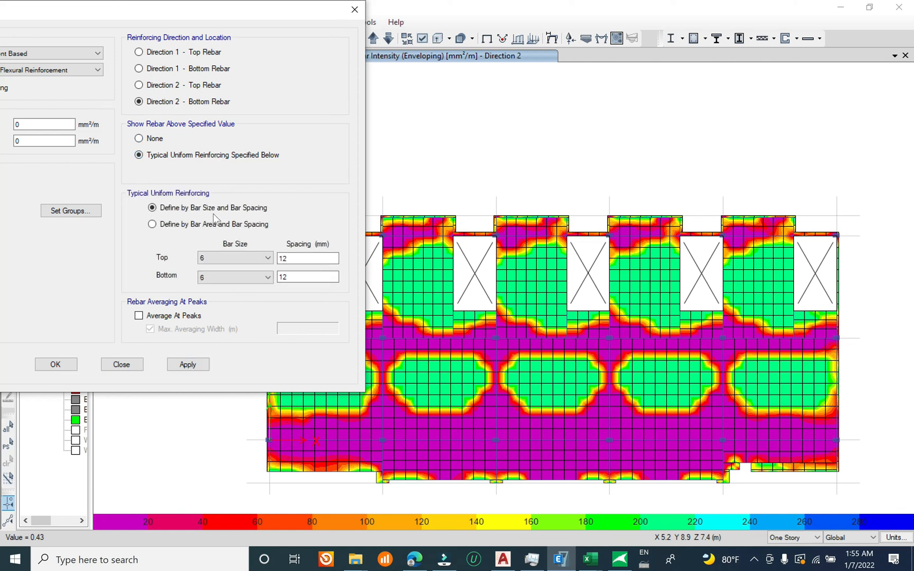
{"action": "left_click", "coordinate": [237, 254]}
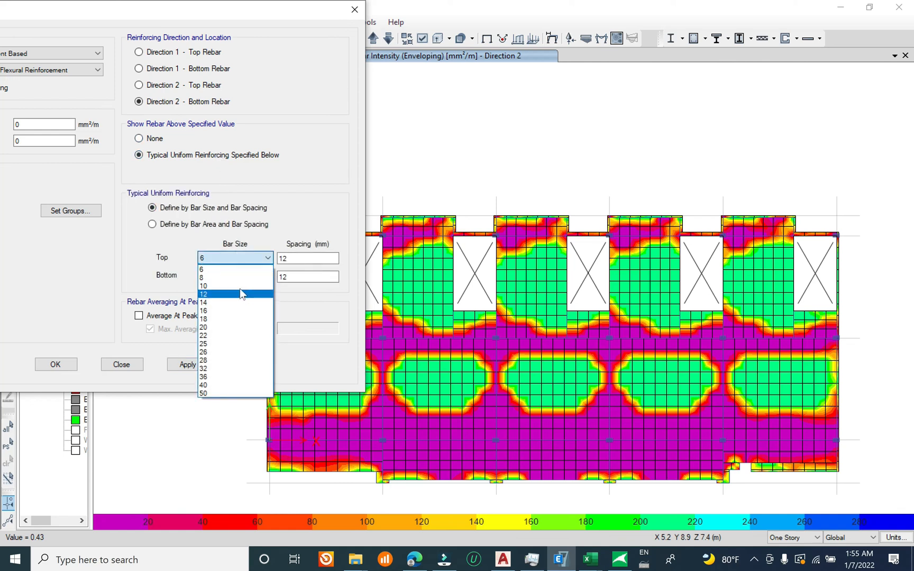
{"action": "left_click", "coordinate": [241, 288]}
{"action": "left_click", "coordinate": [241, 279]}
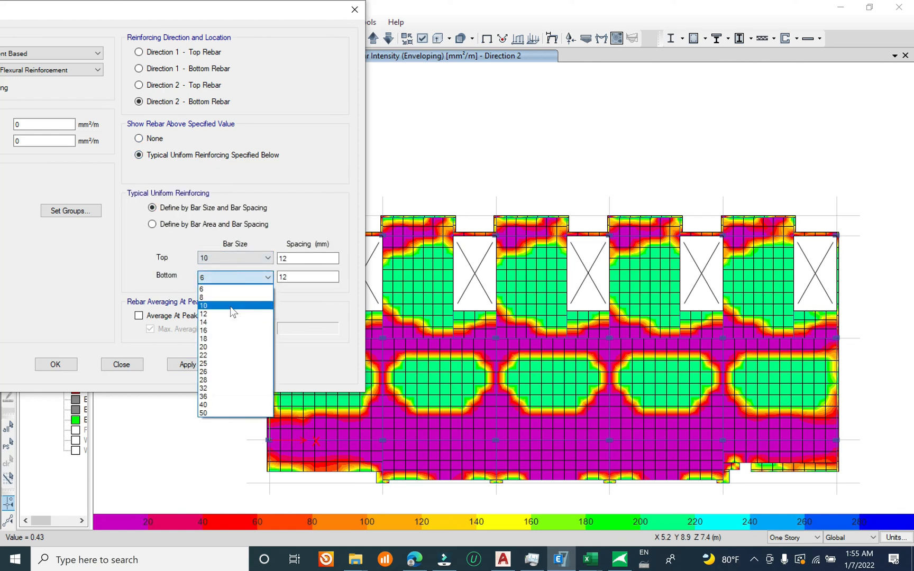
{"action": "left_click", "coordinate": [231, 306]}
{"action": "left_click_drag", "start_coordinate": [290, 259], "coordinate": [242, 264]}
{"action": "type", "text": "2"}
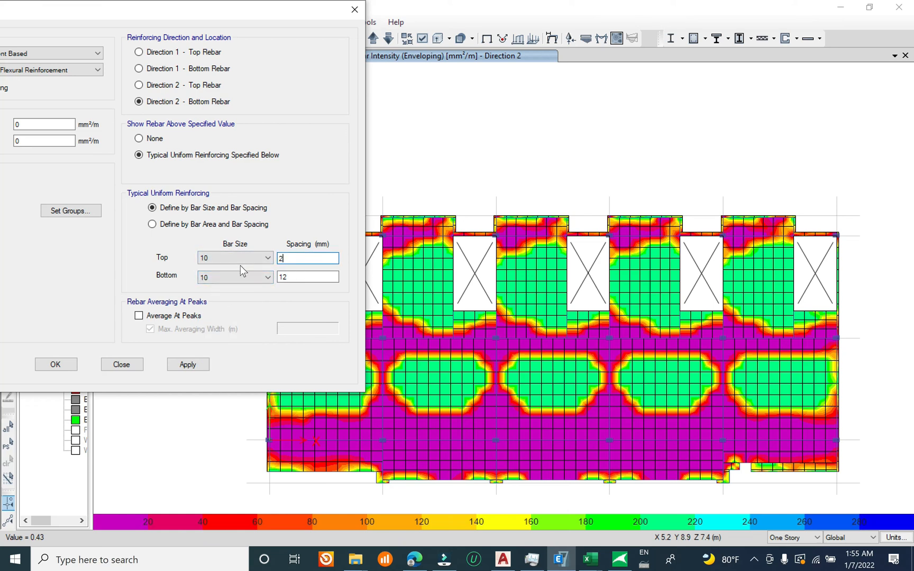
{"action": "key", "text": "Tab"}
{"action": "type", "text": "20"}
{"action": "left_click", "coordinate": [188, 365]}
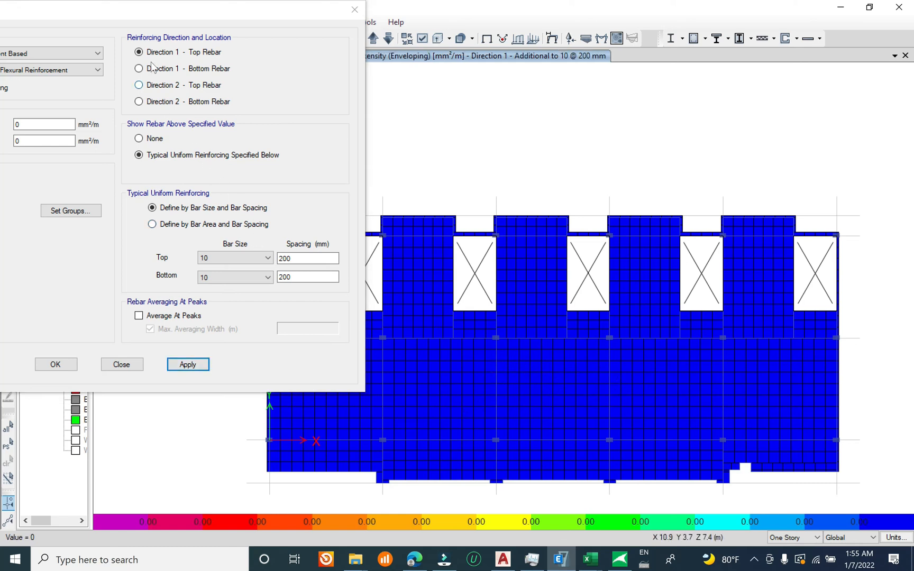
Step: Check the additional rebar contours for Direction 1 bottom, Direction 2 top and Direction 2 bottom, reading values at the column supports
{"action": "left_click", "coordinate": [169, 68]}
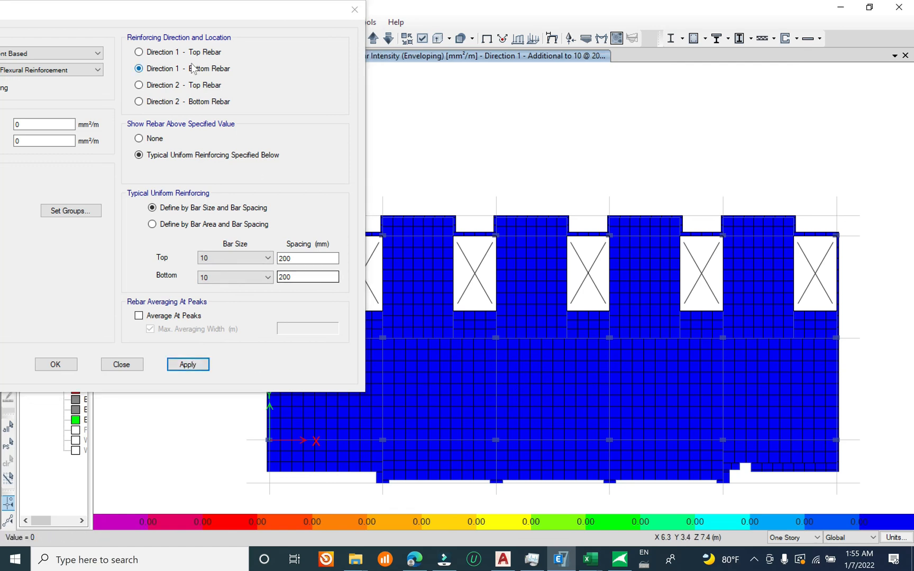
{"action": "left_click", "coordinate": [191, 85]}
{"action": "left_click", "coordinate": [183, 364]}
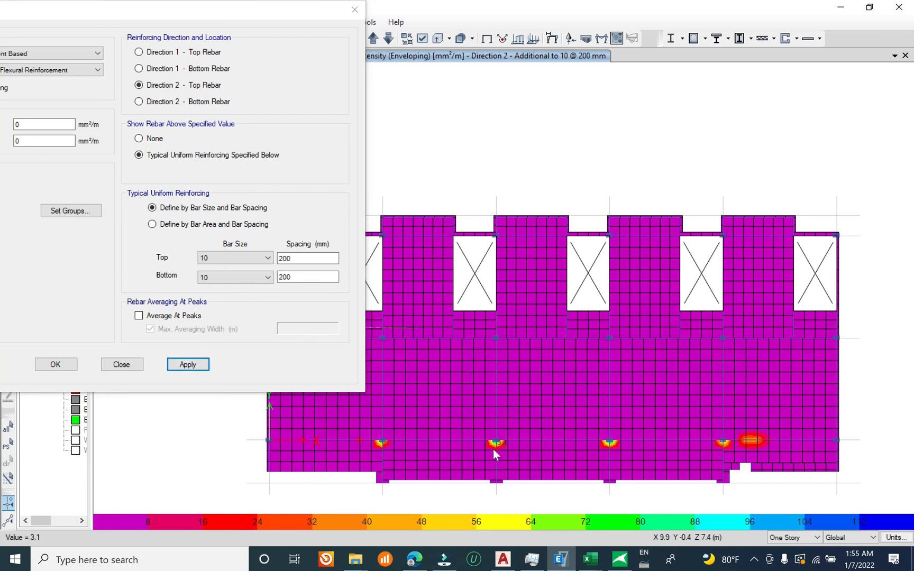
{"action": "mouse_move", "coordinate": [495, 442]}
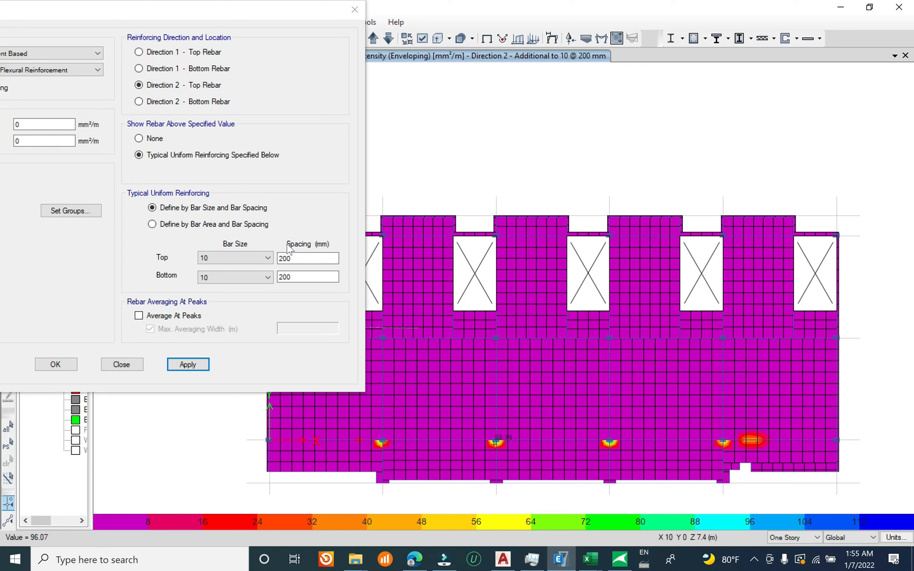
{"action": "left_click", "coordinate": [187, 102]}
{"action": "left_click", "coordinate": [187, 365]}
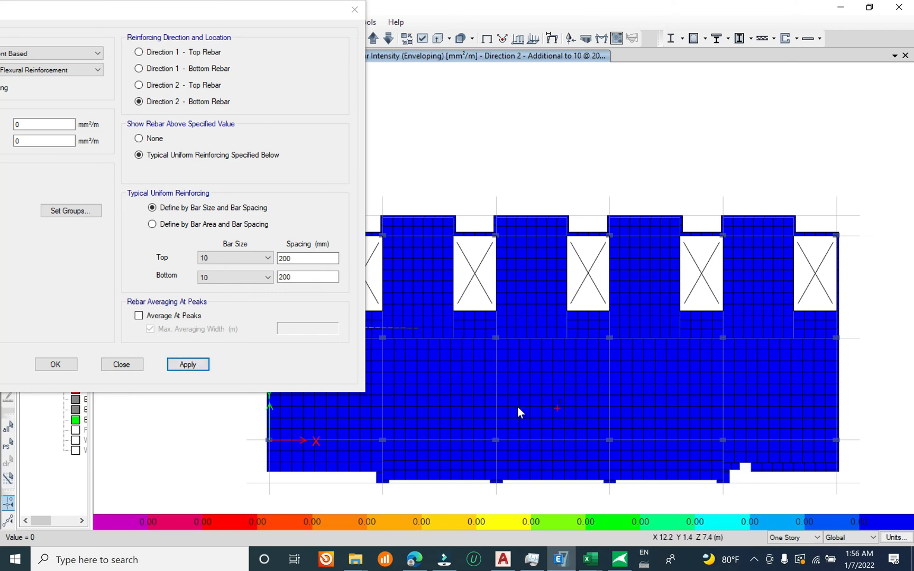
Step: Switch to the Book1 workbook in Excel and enter "DB10@200mm for both top and bottom direction" in cell B15
{"action": "left_click", "coordinate": [596, 565]}
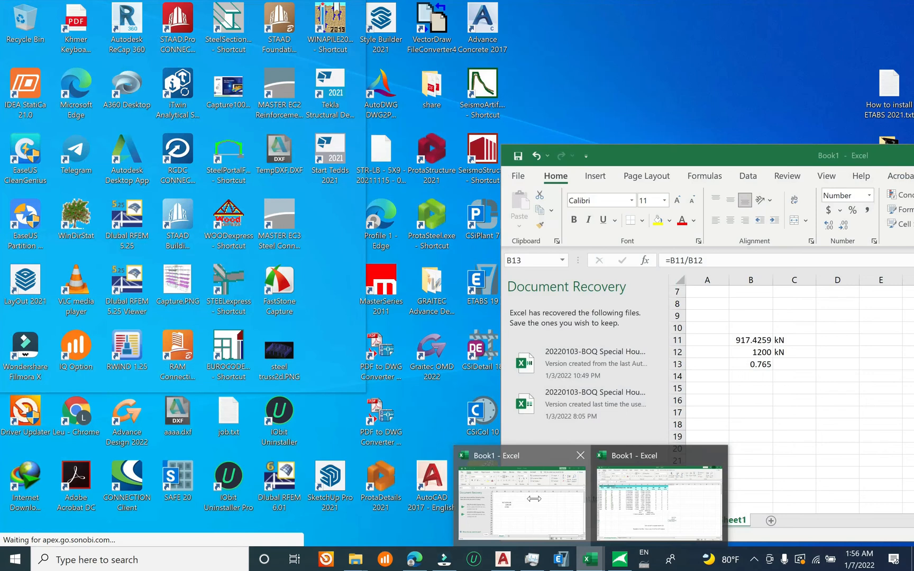
{"action": "left_click", "coordinate": [531, 504]}
{"action": "left_click", "coordinate": [749, 390]}
{"action": "type", "text": "DB"}
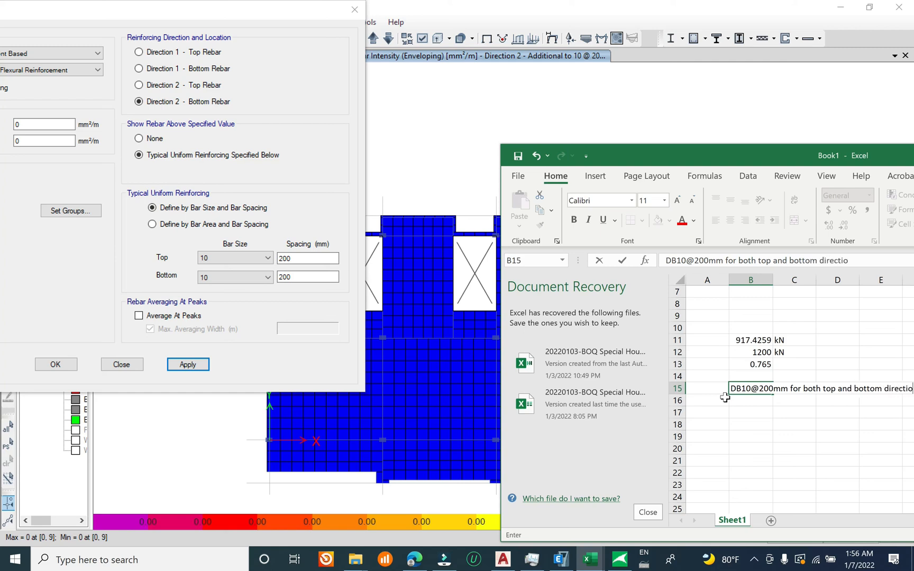
{"action": "key", "text": "Return"}
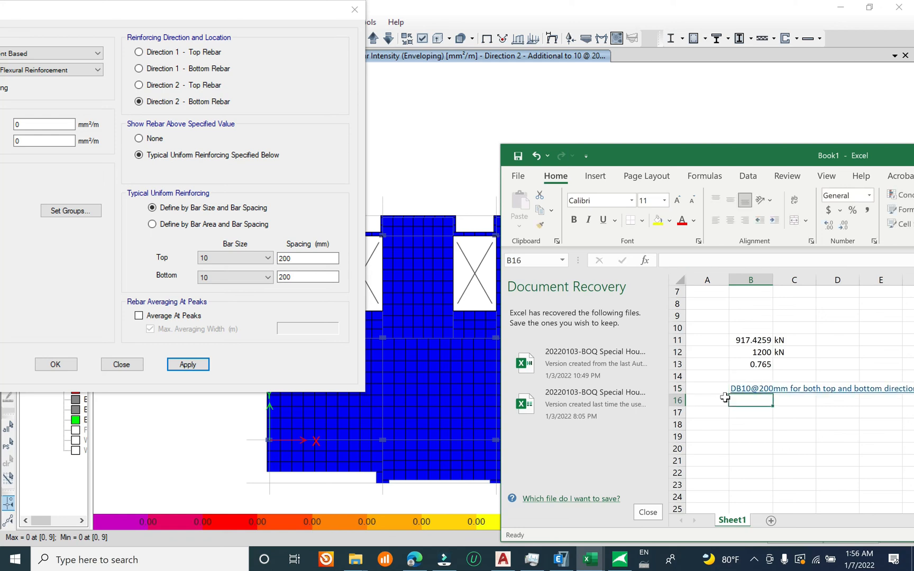
{"action": "left_click_drag", "start_coordinate": [804, 160], "coordinate": [668, 120]}
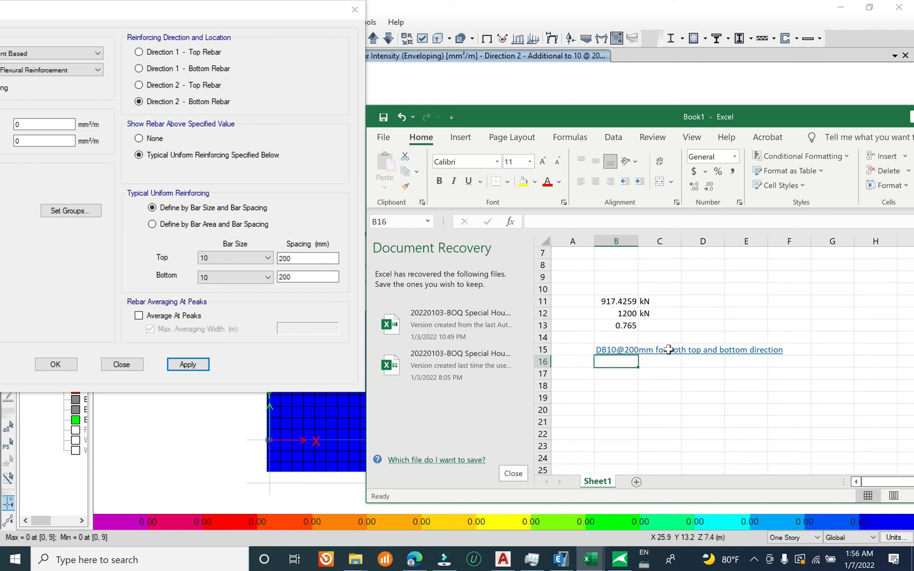
Step: Return to ETABS, display the additional Direction 2 top rebar intensity, and close the slab design settings
{"action": "left_click", "coordinate": [284, 38]}
{"action": "left_click", "coordinate": [186, 87]}
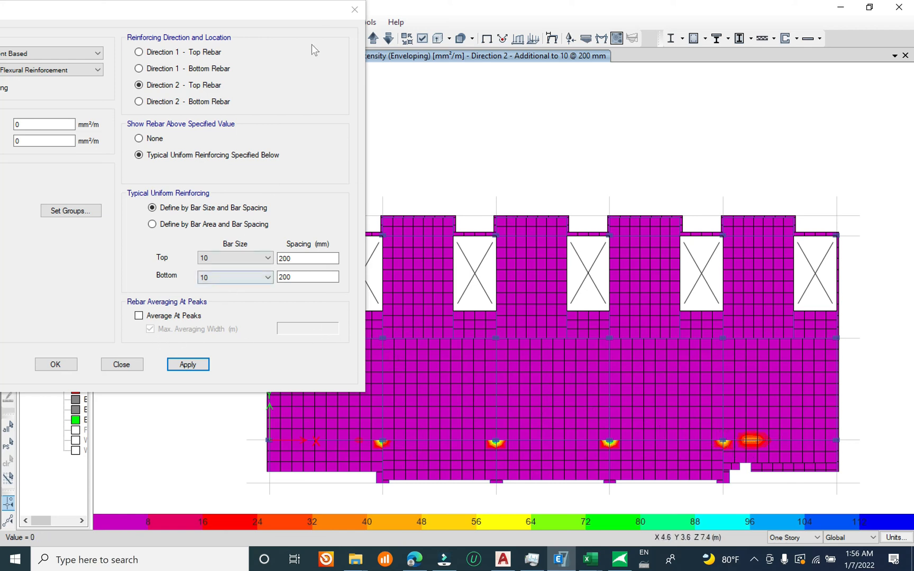
{"action": "left_click_drag", "start_coordinate": [311, 13], "coordinate": [332, 12]}
{"action": "double_click", "coordinate": [307, 258]}
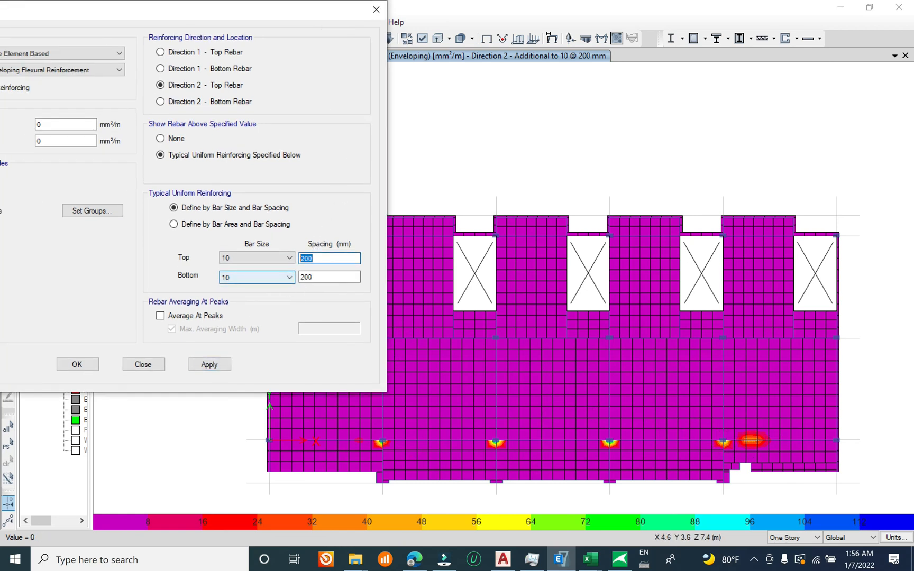
{"action": "left_click", "coordinate": [158, 369]}
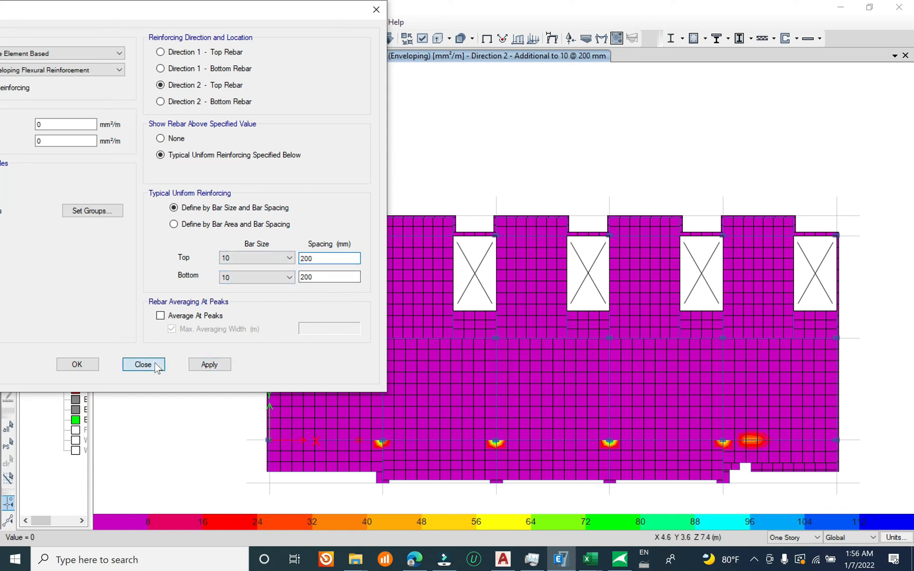
Step: Save the link house model under its current file name
{"action": "left_click", "coordinate": [11, 22]}
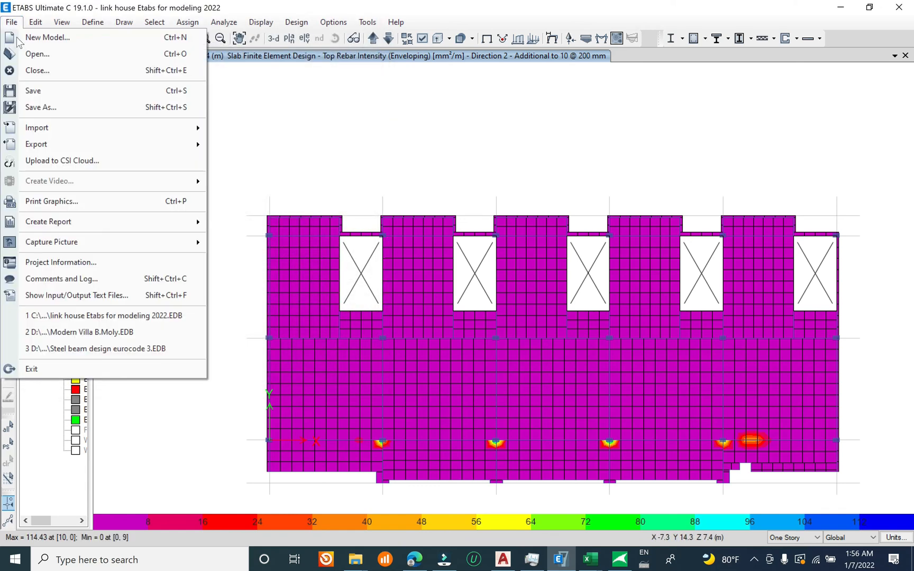
{"action": "left_click", "coordinate": [53, 91]}
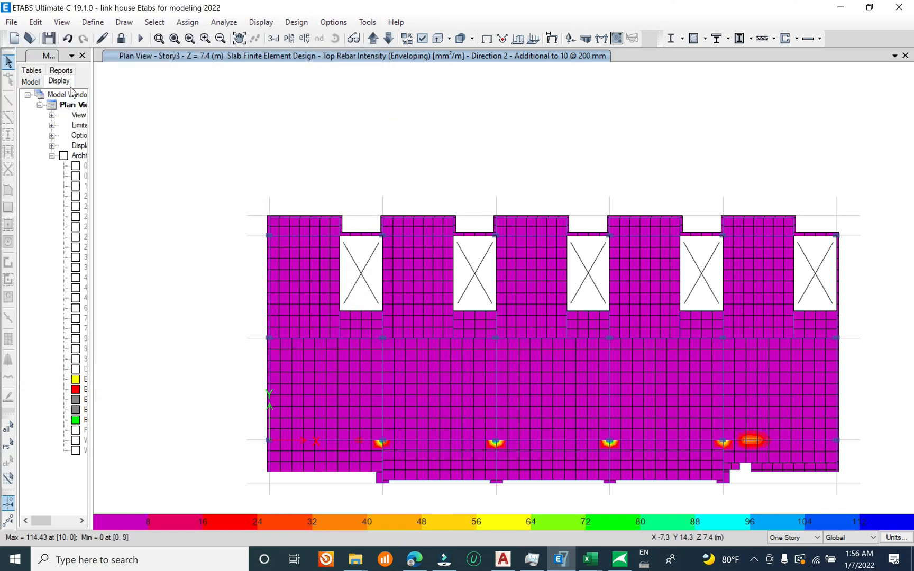
{"action": "left_click", "coordinate": [10, 23]}
{"action": "left_click", "coordinate": [226, 148]}
{"action": "left_click", "coordinate": [12, 22]}
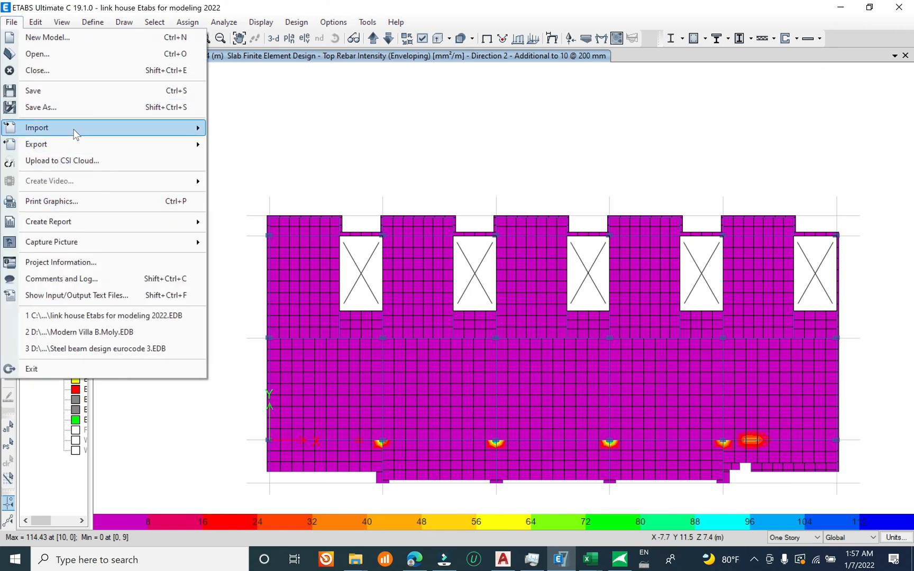
{"action": "left_click", "coordinate": [77, 90]}
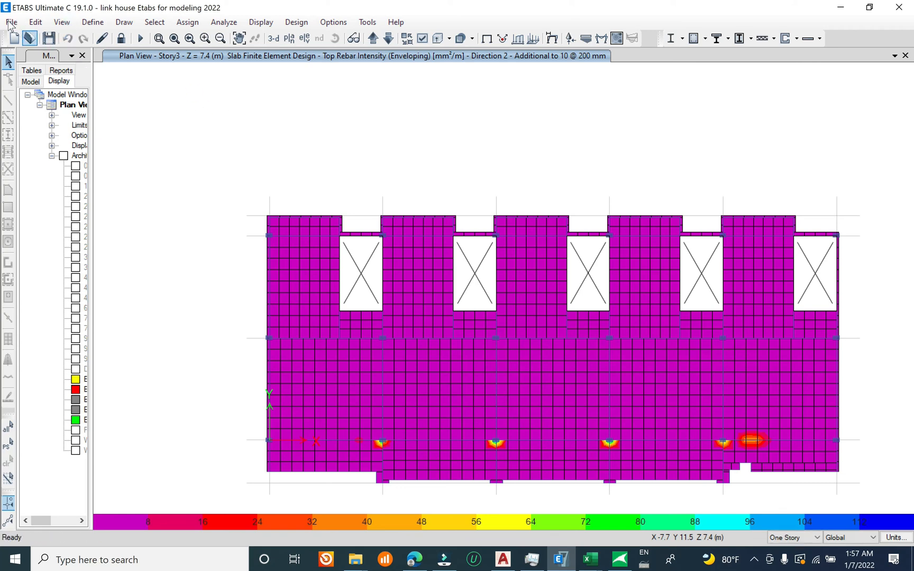
{"action": "left_click", "coordinate": [11, 23]}
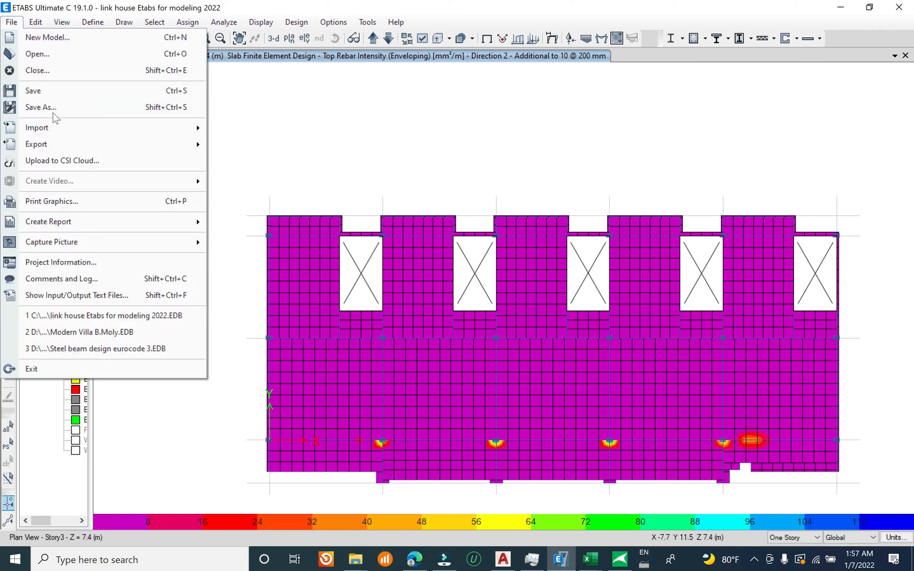
{"action": "left_click", "coordinate": [60, 91]}
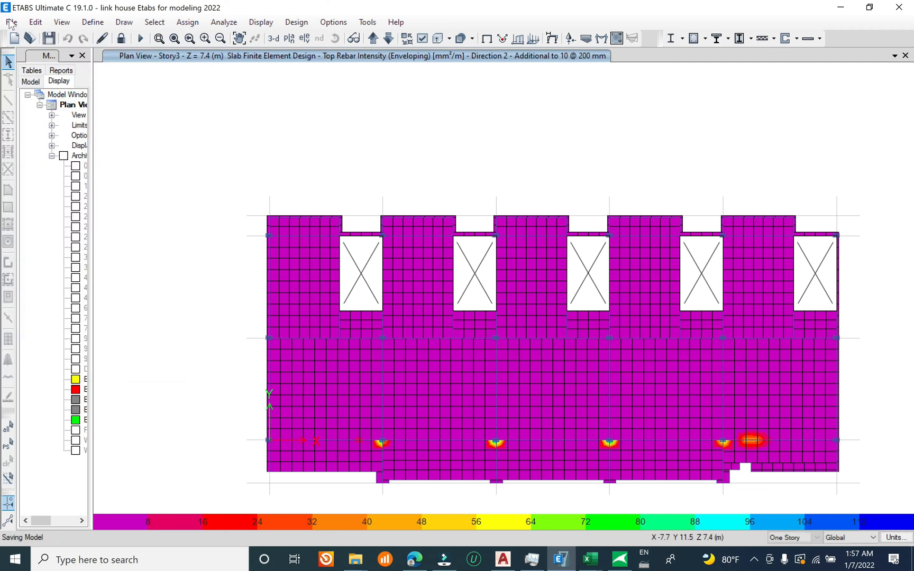
{"action": "right_click", "coordinate": [753, 560]}
{"action": "left_click", "coordinate": [754, 559]}
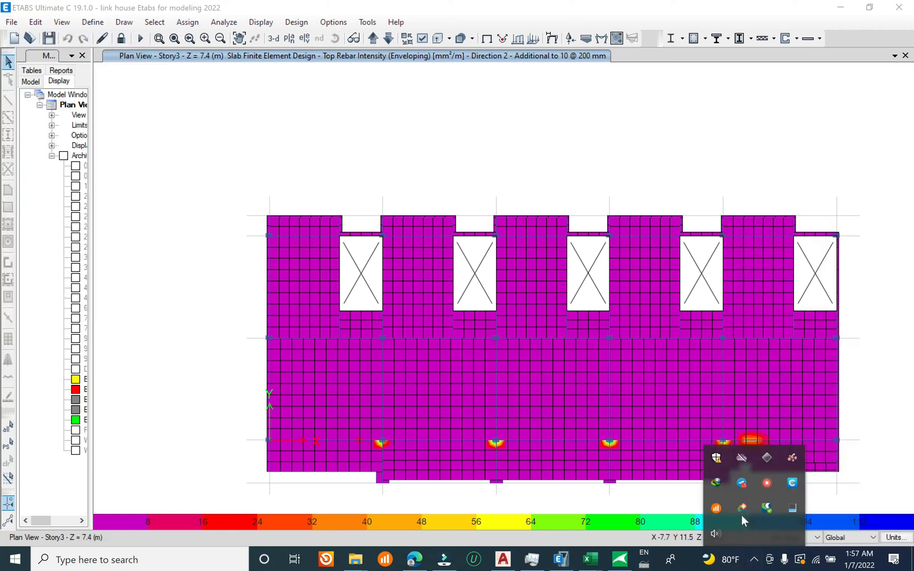
{"action": "right_click", "coordinate": [767, 509]}
{"action": "left_click", "coordinate": [791, 539]}
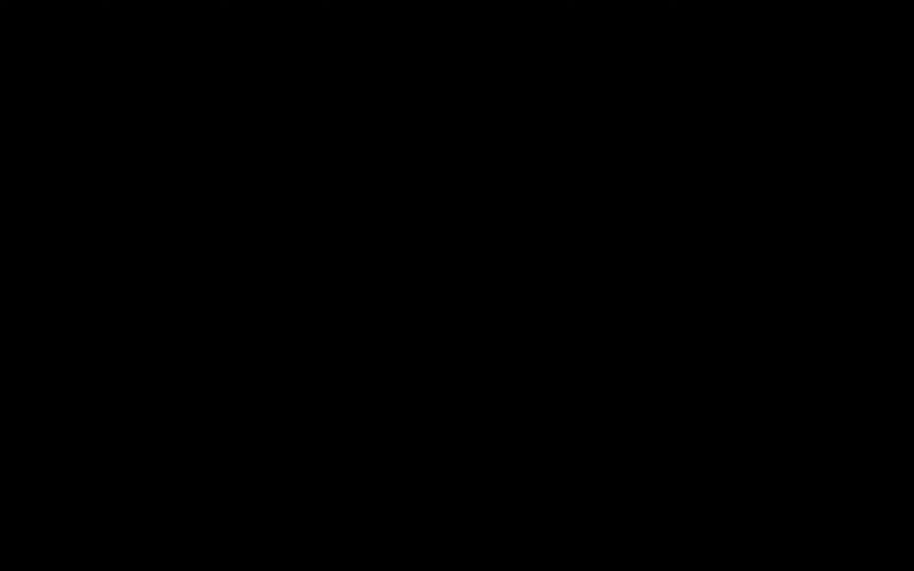